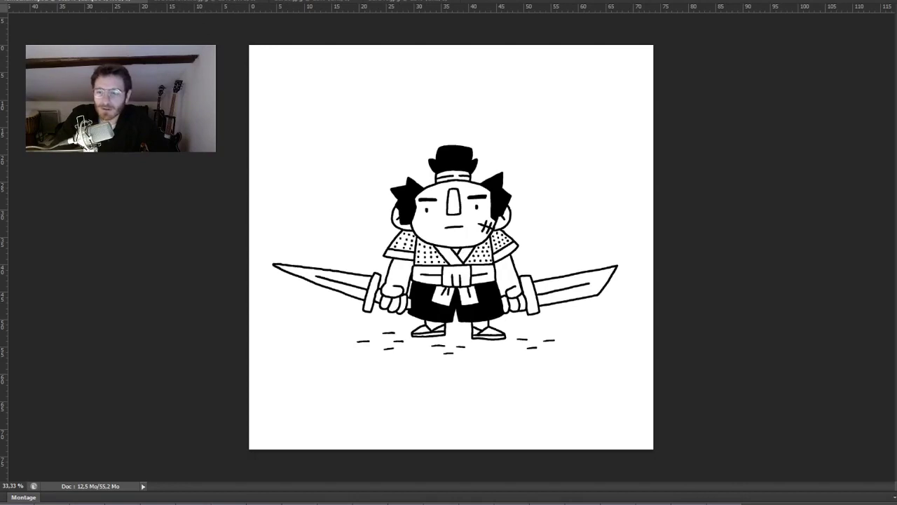
- Show the animated frames of the sword-wielding samurai drawing using the timeline
{"action": "key", "text": "space"}
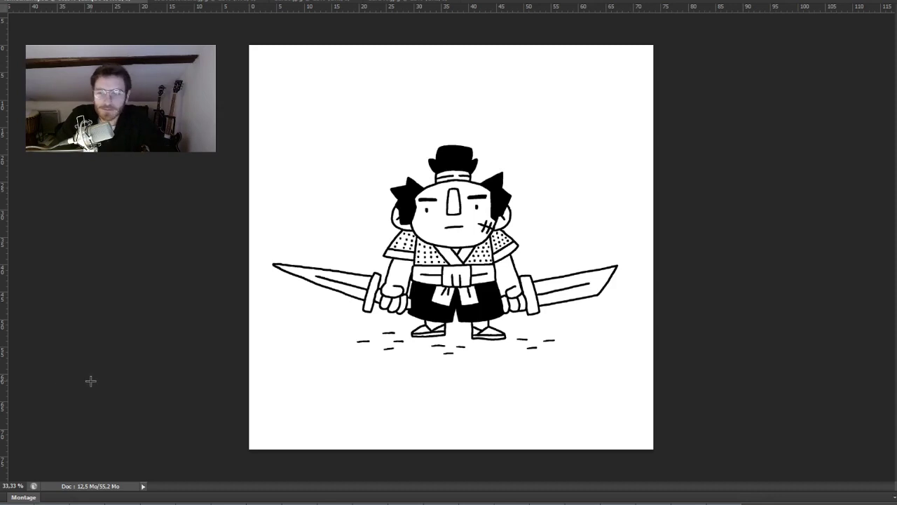
{"action": "left_click", "coordinate": [74, 503]}
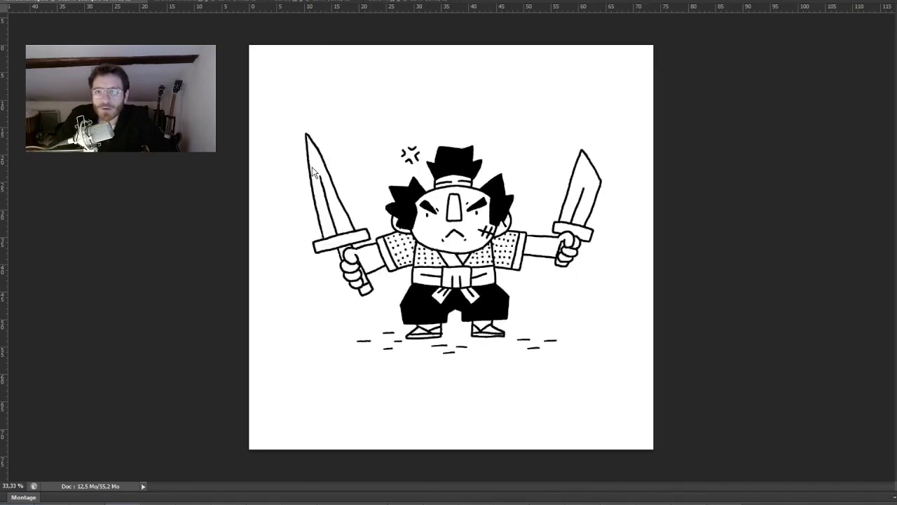
{"action": "double_click", "coordinate": [23, 497]}
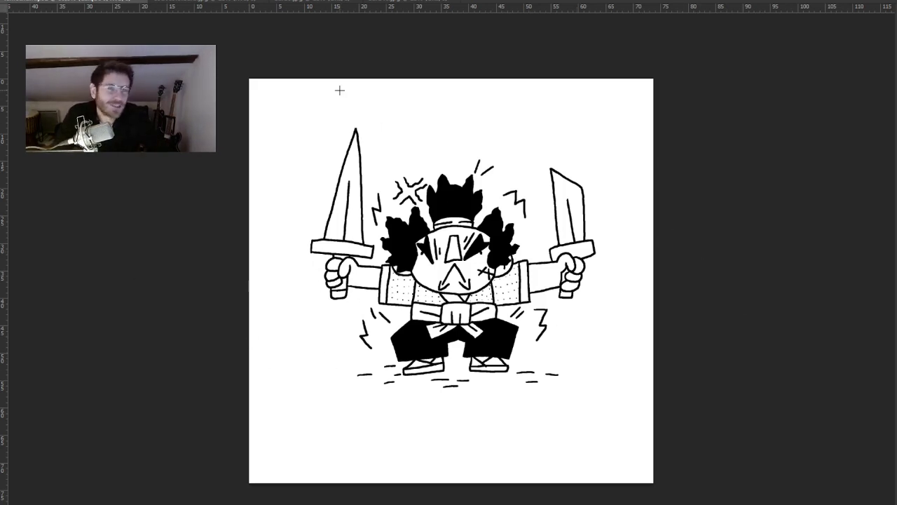
- Review the Saru cover, a Saru comic page, the colour character designs and the L'Étoile Rose cover among the open documents
{"action": "left_click", "coordinate": [206, 3]}
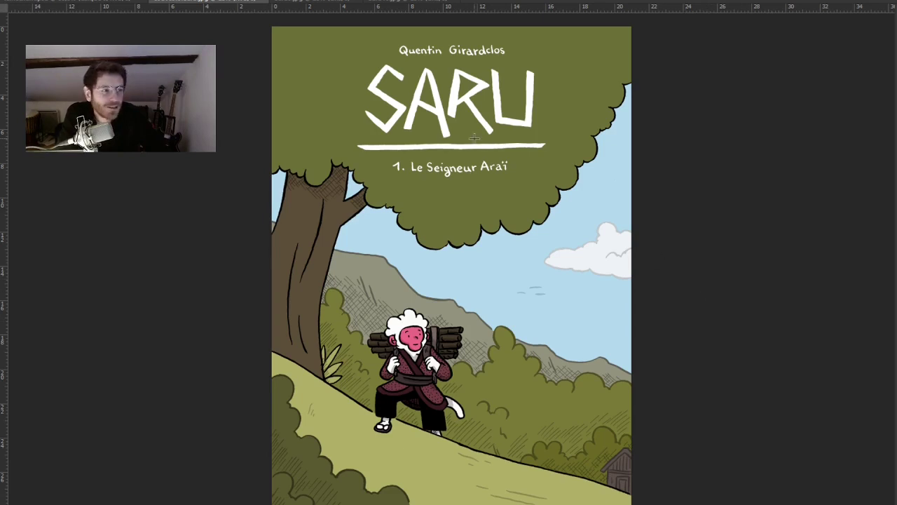
{"action": "left_click", "coordinate": [333, 2]}
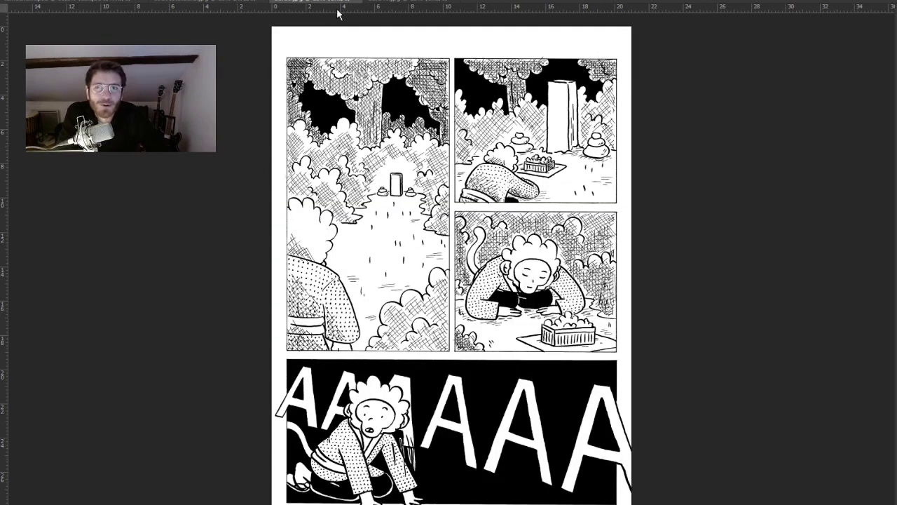
{"action": "left_click", "coordinate": [210, 2]}
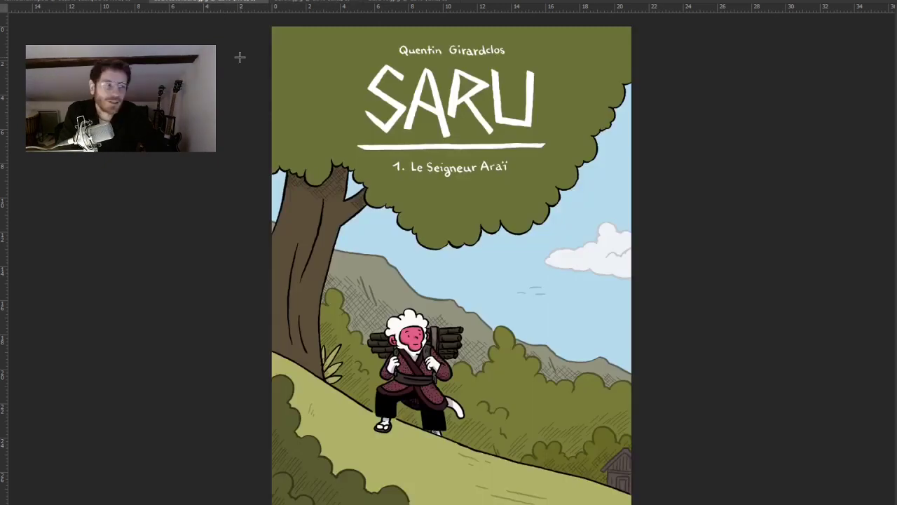
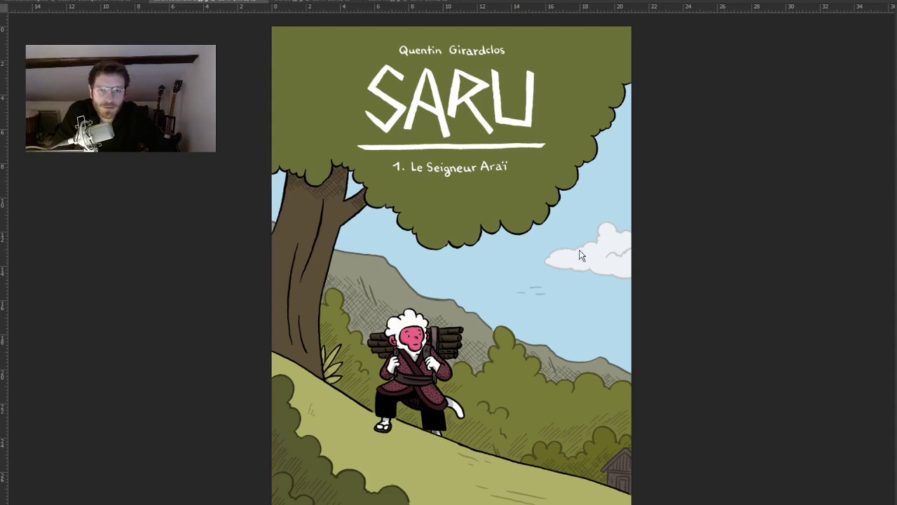
{"action": "key", "text": "ctrl+Tab"}
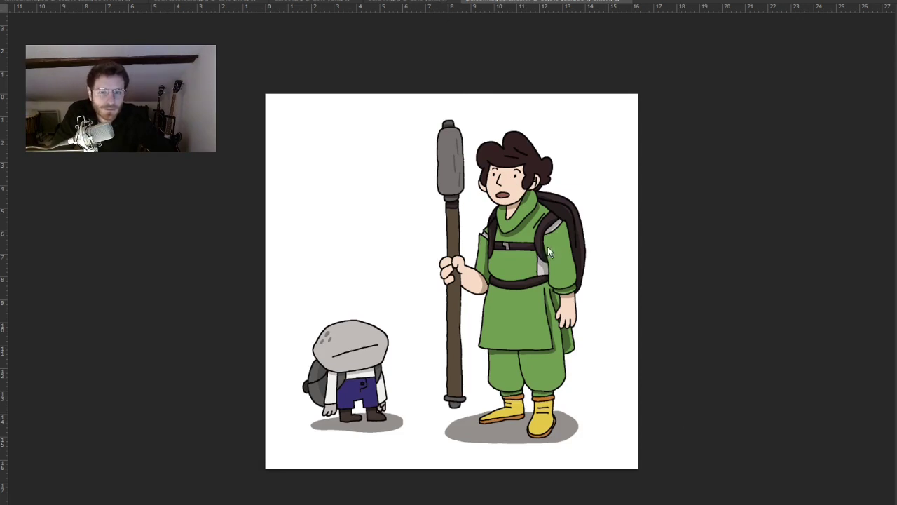
{"action": "key", "text": "ctrl+Tab"}
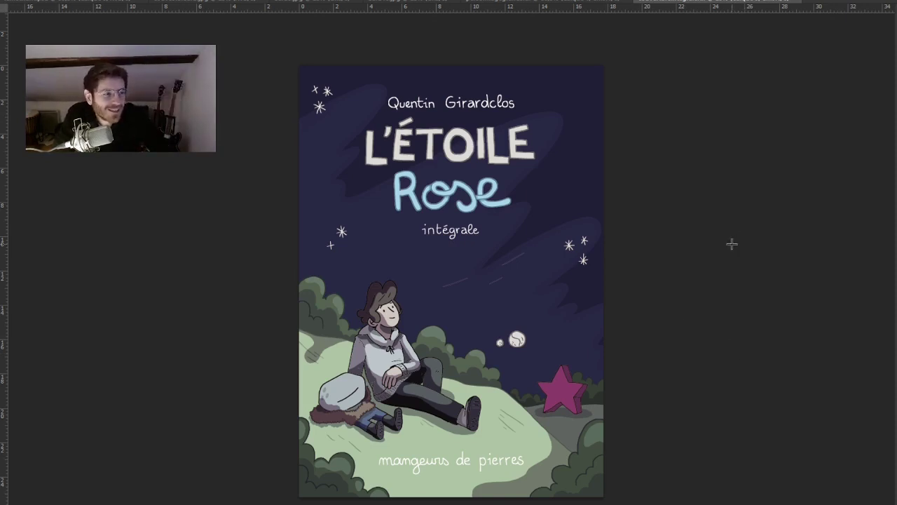
{"action": "left_click_drag", "start_coordinate": [277, 52], "coordinate": [666, 500]}
{"action": "left_click", "coordinate": [726, 443]}
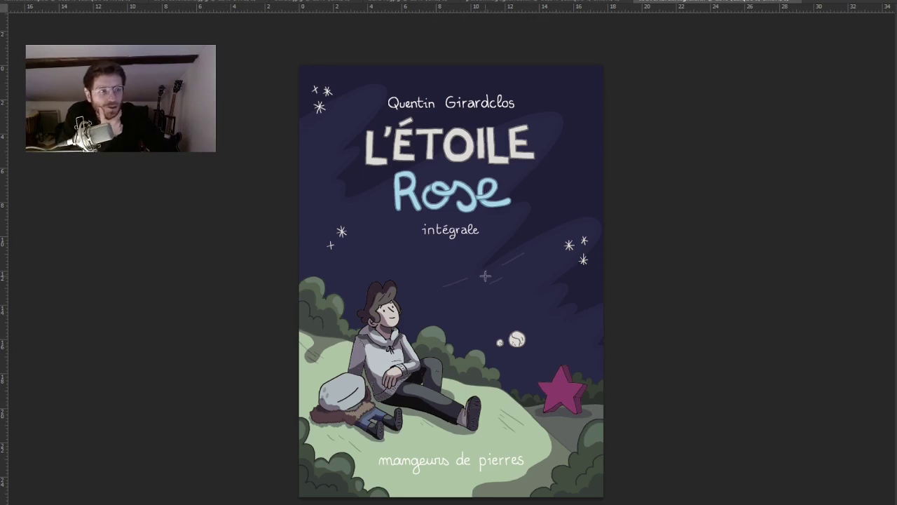
{"action": "left_click_drag", "start_coordinate": [538, 361], "coordinate": [603, 419]}
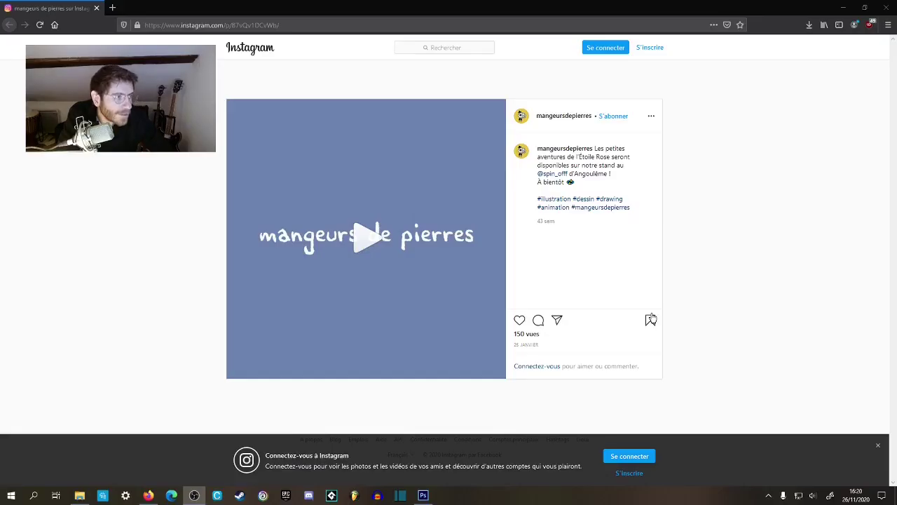
- Play the mangeursdepierres video about L'Étoile Rose on the Instagram post in the browser
{"action": "left_click_drag", "start_coordinate": [434, 9], "coordinate": [298, 0]}
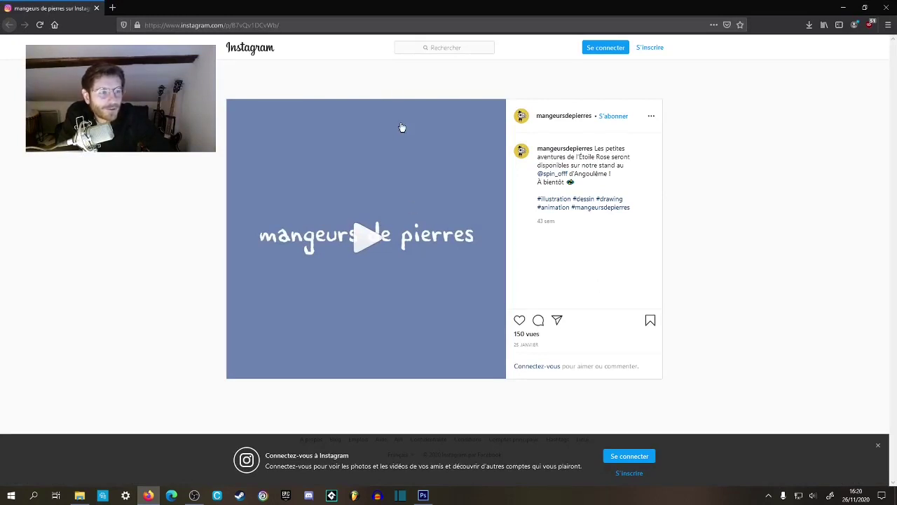
{"action": "left_click", "coordinate": [356, 245]}
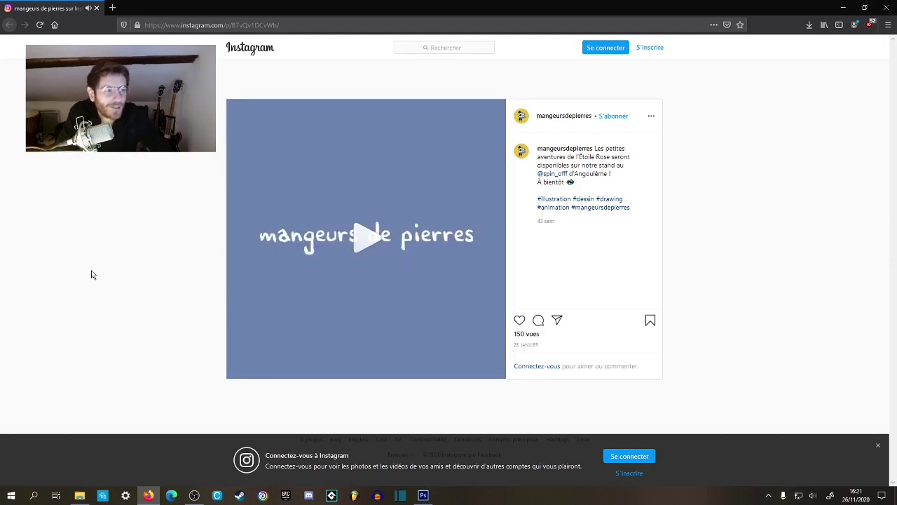
{"action": "key", "text": "alt+Tab"}
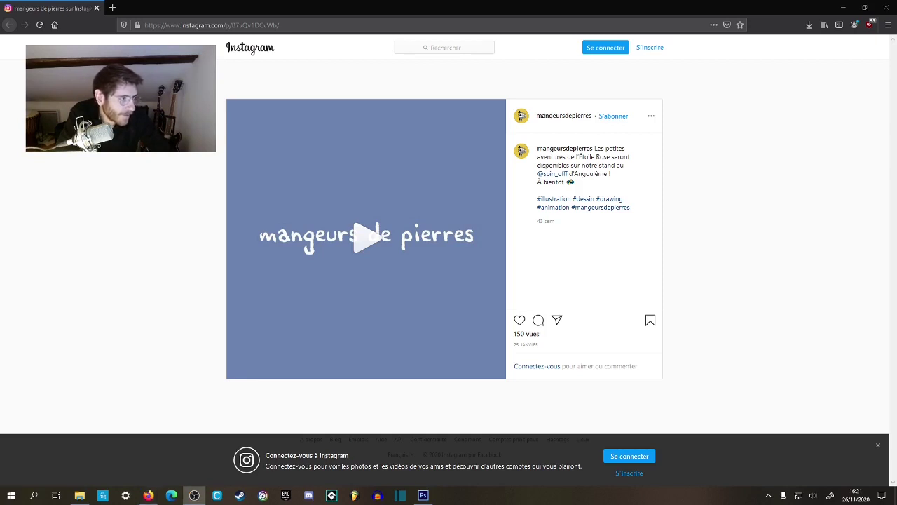
{"action": "left_click", "coordinate": [375, 242]}
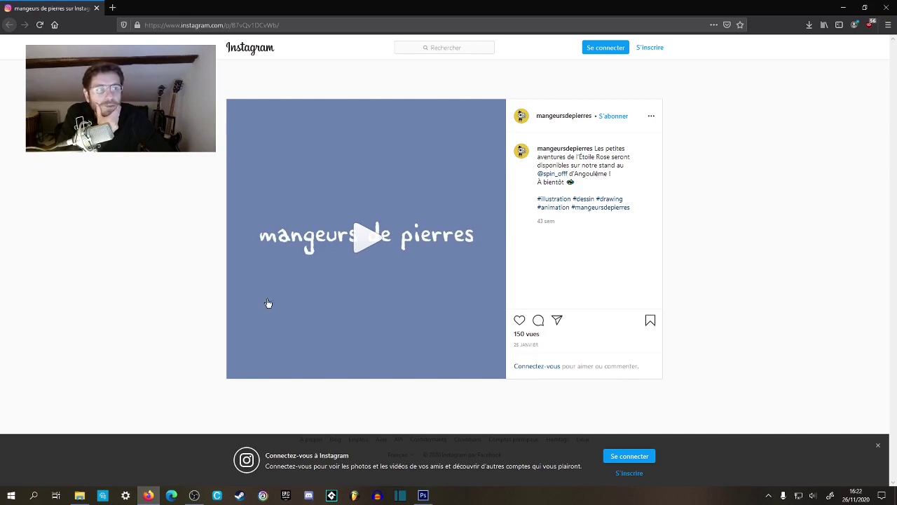
- Close the browser, return to Photoshop and close couvertureintegrale.tif and personnagegrands.tif
{"action": "left_click", "coordinate": [886, 12]}
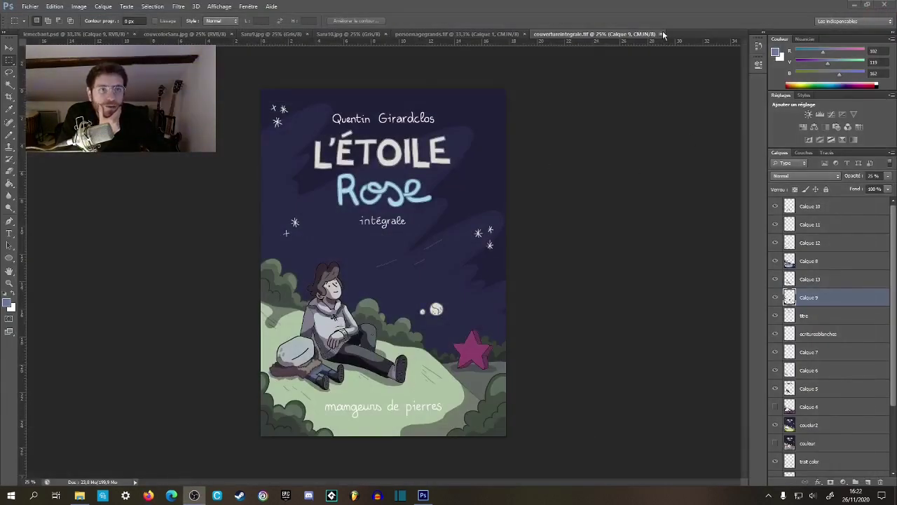
{"action": "left_click", "coordinate": [663, 34]}
{"action": "left_click", "coordinate": [525, 34]}
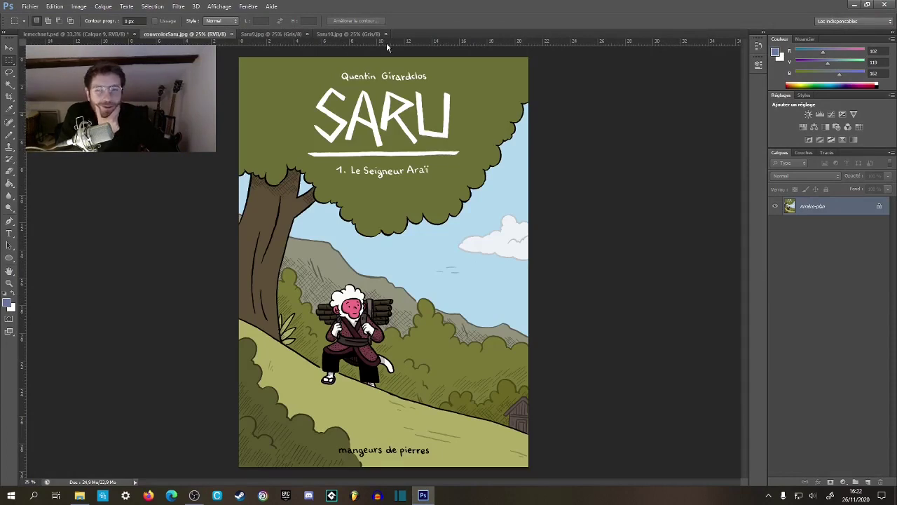
- Close lemechant.psd without saving its changes
{"action": "left_click", "coordinate": [123, 34]}
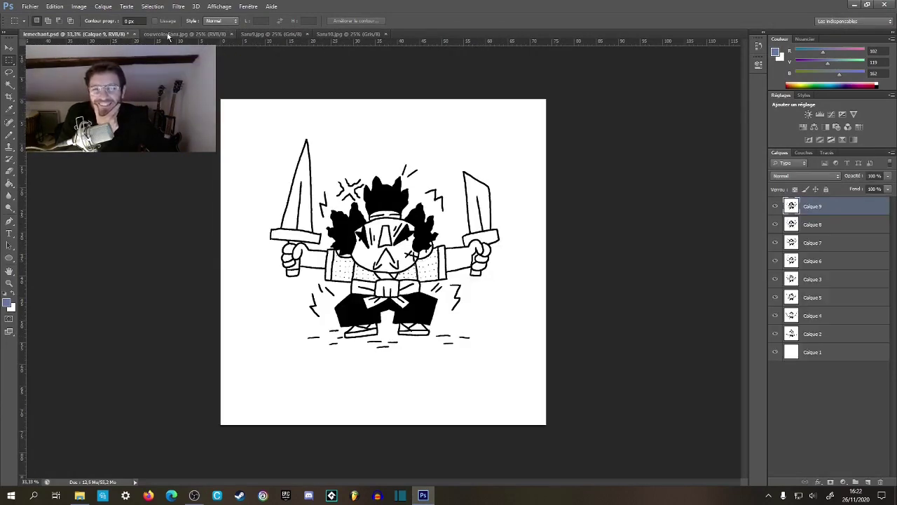
{"action": "left_click", "coordinate": [134, 34]}
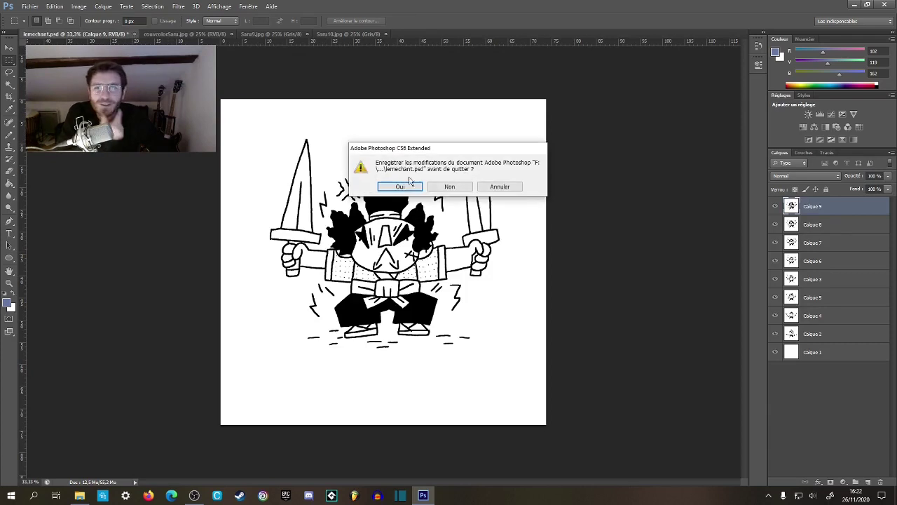
{"action": "left_click", "coordinate": [461, 191]}
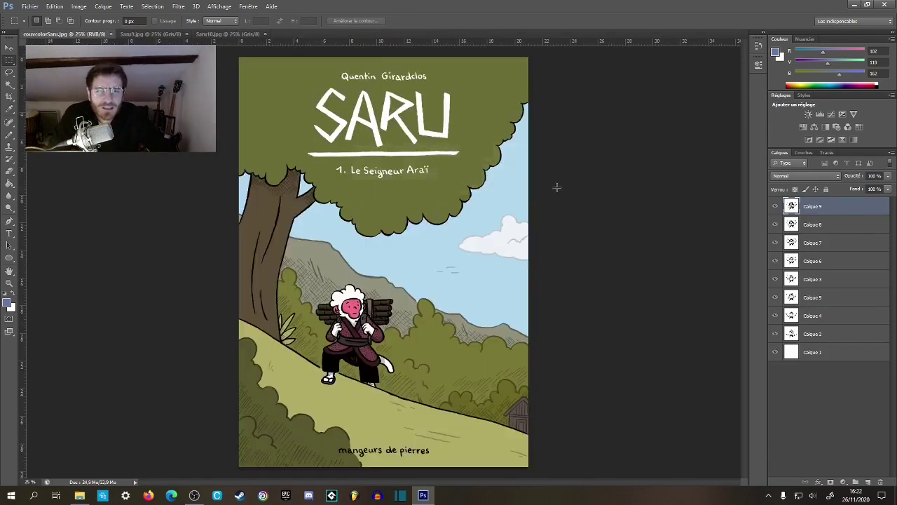
- Compare the panel layouts and inking of the comic pages Saru9.jpg and Saru10.jpg
{"action": "left_click", "coordinate": [212, 34]}
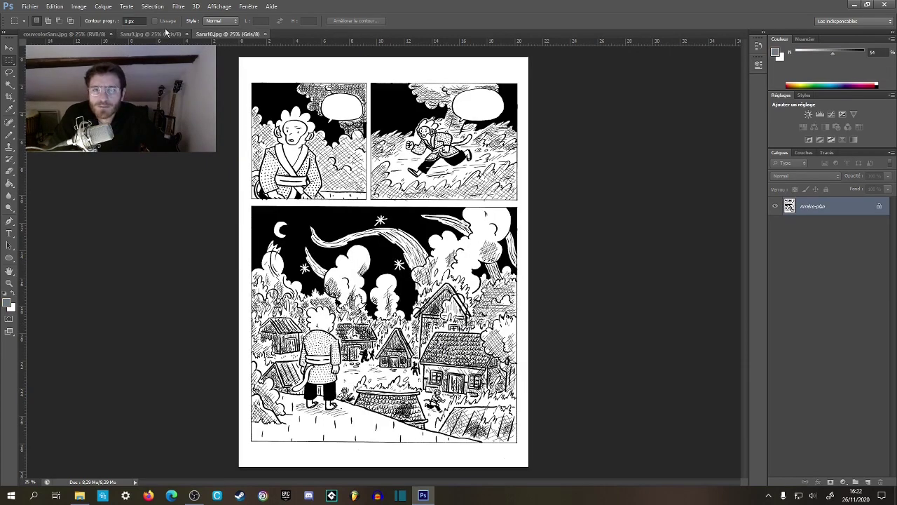
{"action": "left_click", "coordinate": [164, 34]}
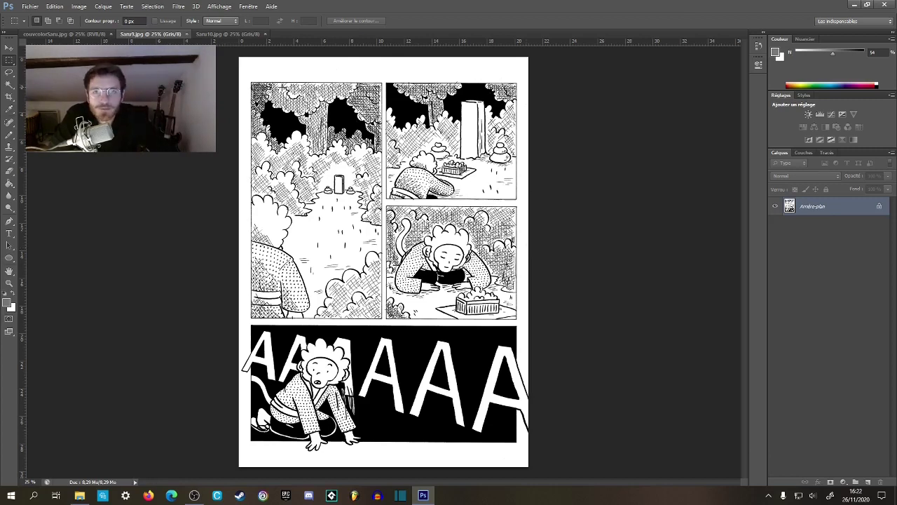
{"action": "left_click_drag", "start_coordinate": [229, 55], "coordinate": [176, 150]}
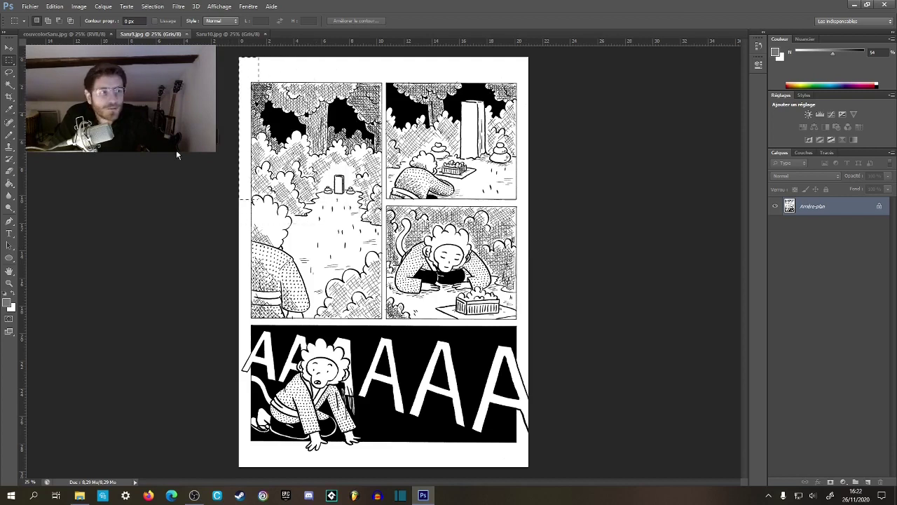
{"action": "left_click", "coordinate": [412, 187]}
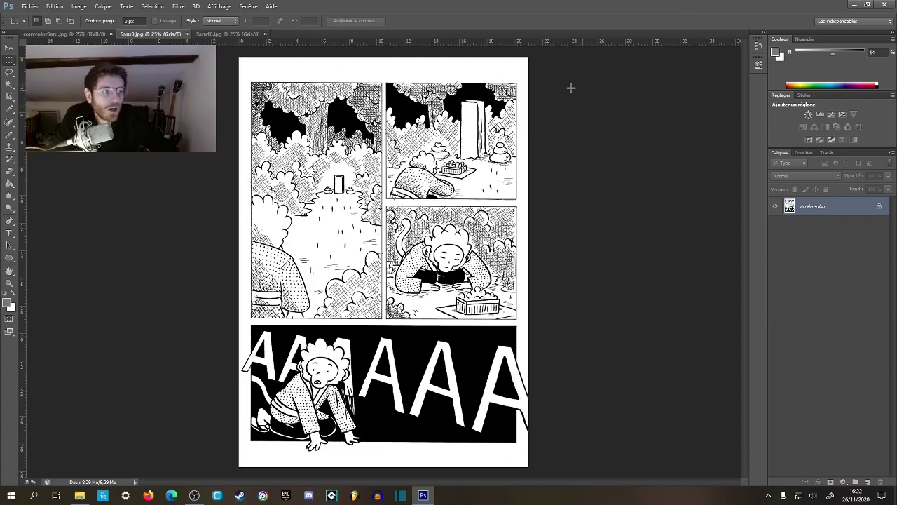
{"action": "left_click", "coordinate": [227, 35]}
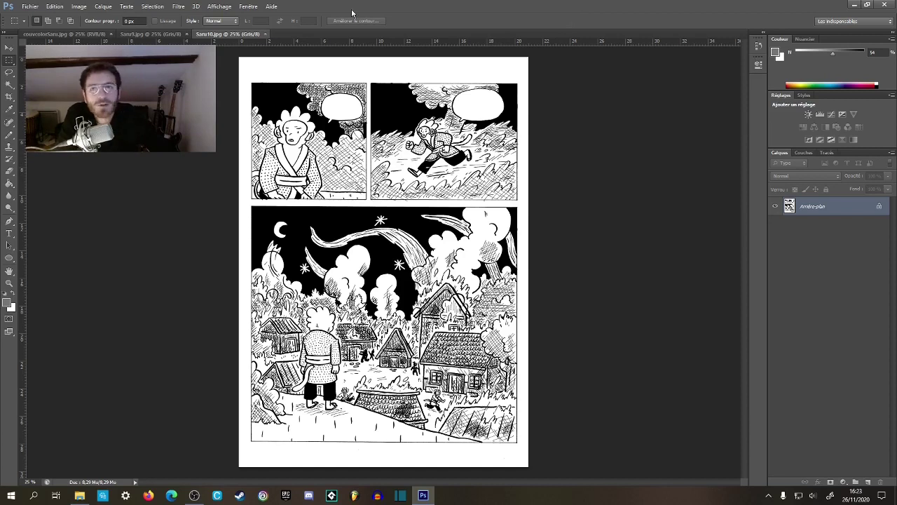
{"action": "left_click", "coordinate": [156, 34]}
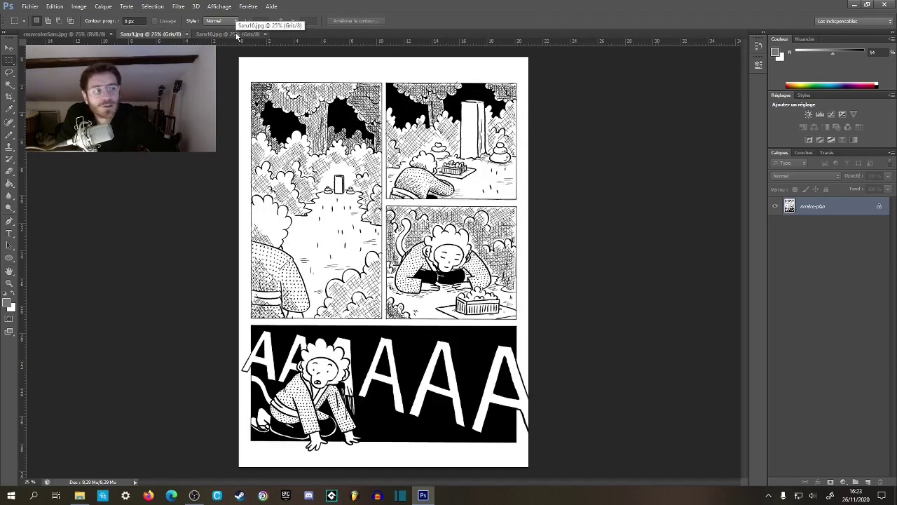
{"action": "left_click", "coordinate": [232, 34]}
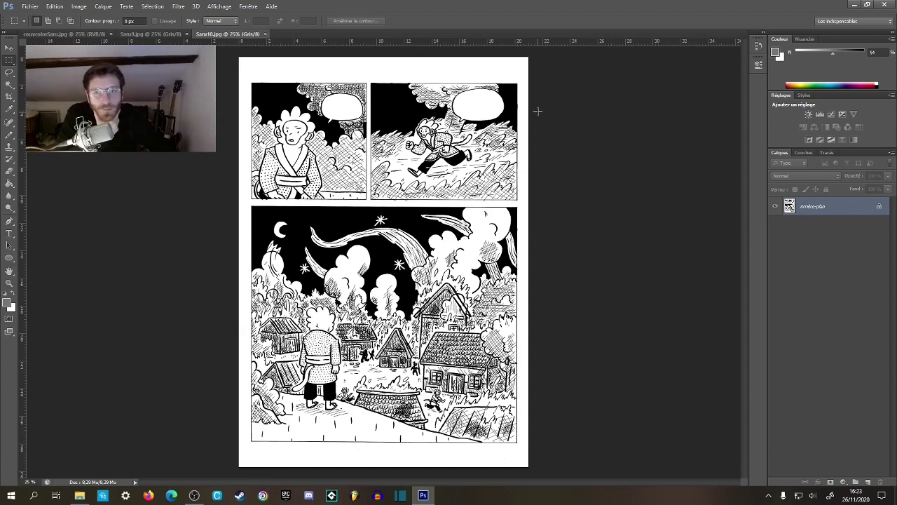
{"action": "left_click", "coordinate": [150, 34]}
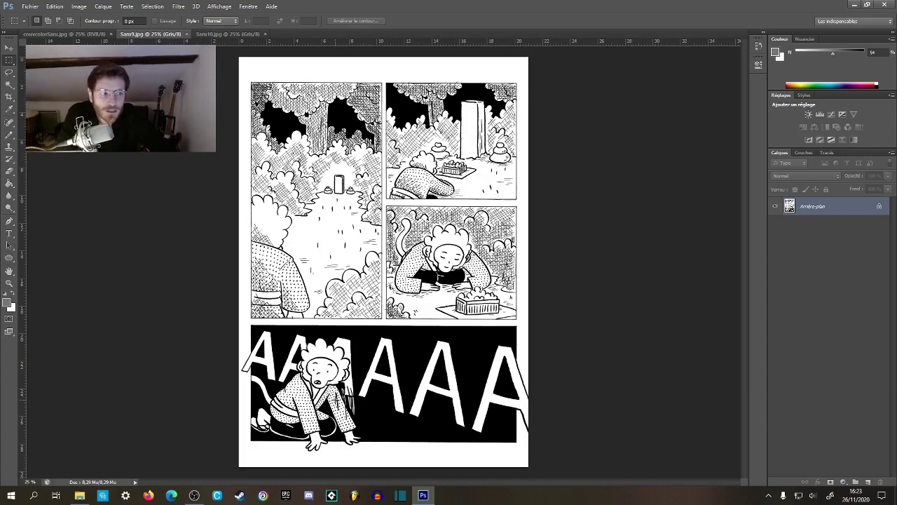
{"action": "left_click", "coordinate": [242, 34]}
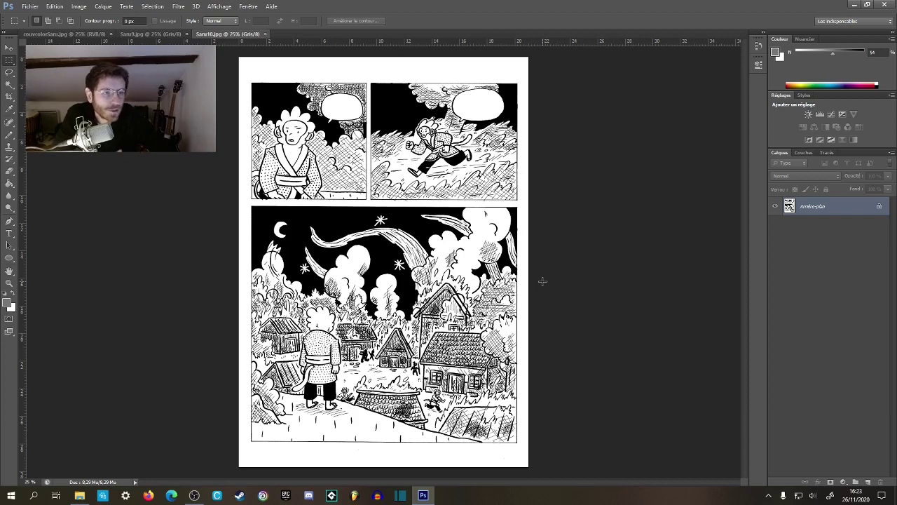
- Review the colour Saru cover against the black-and-white comic pages, finishing on Saru10.jpg
{"action": "left_click", "coordinate": [151, 33]}
{"action": "left_click", "coordinate": [56, 34]}
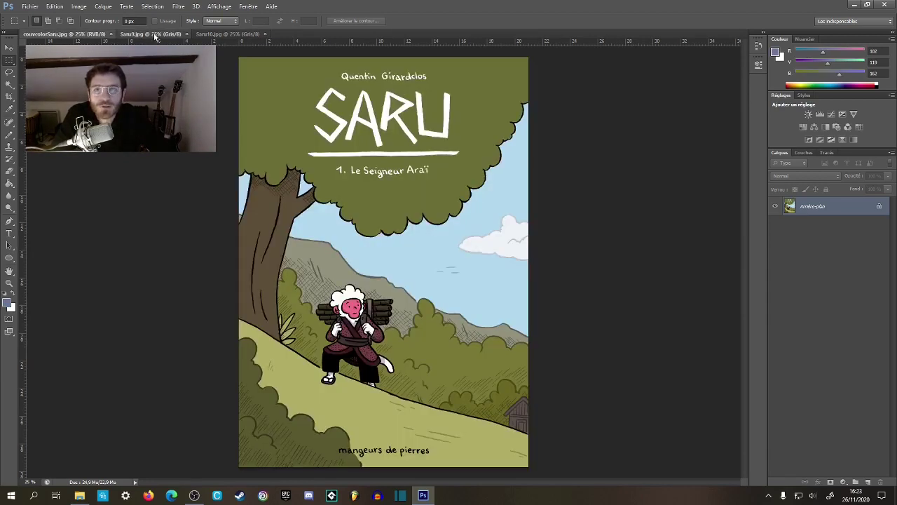
{"action": "left_click", "coordinate": [153, 34]}
{"action": "left_click", "coordinate": [226, 34]}
{"action": "left_click", "coordinate": [56, 34]}
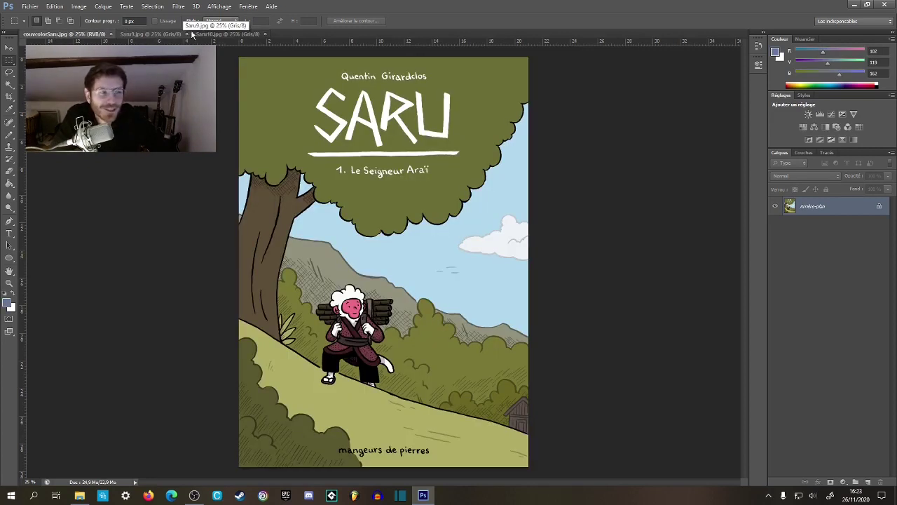
{"action": "left_click", "coordinate": [227, 34]}
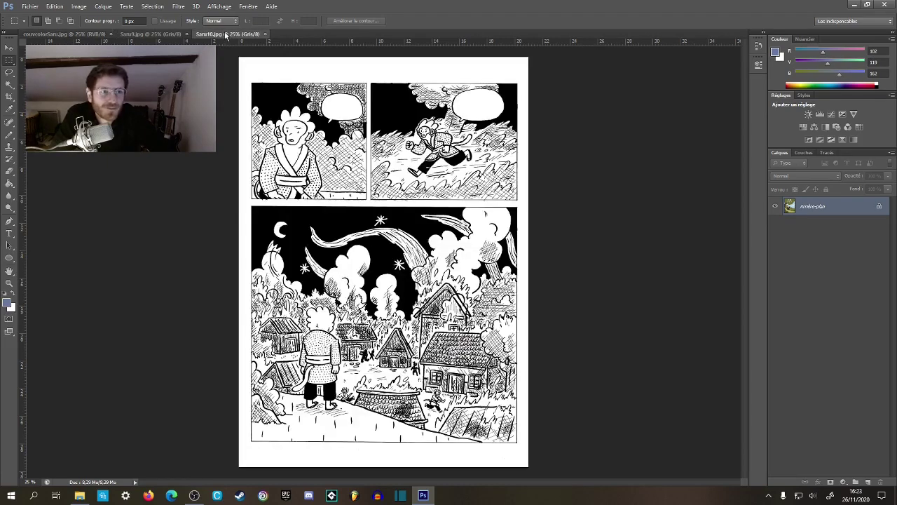
{"action": "left_click", "coordinate": [29, 7]}
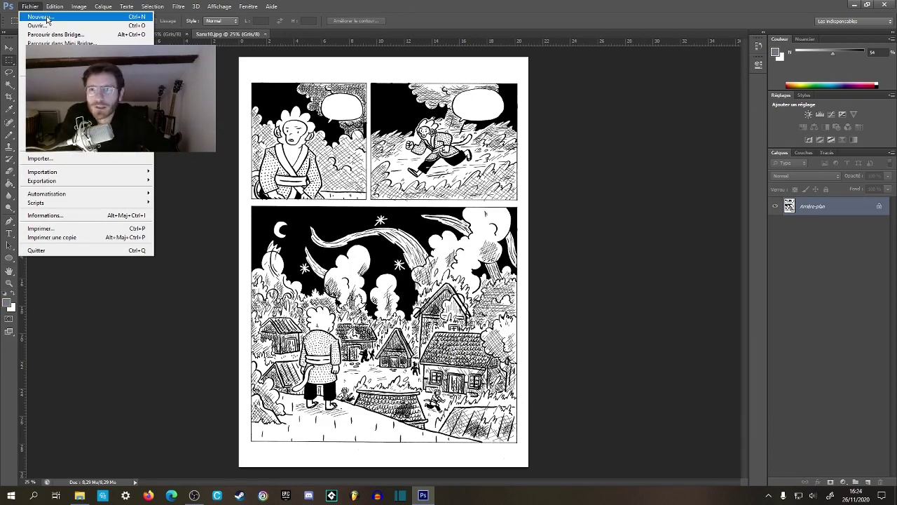
{"action": "left_click", "coordinate": [47, 19]}
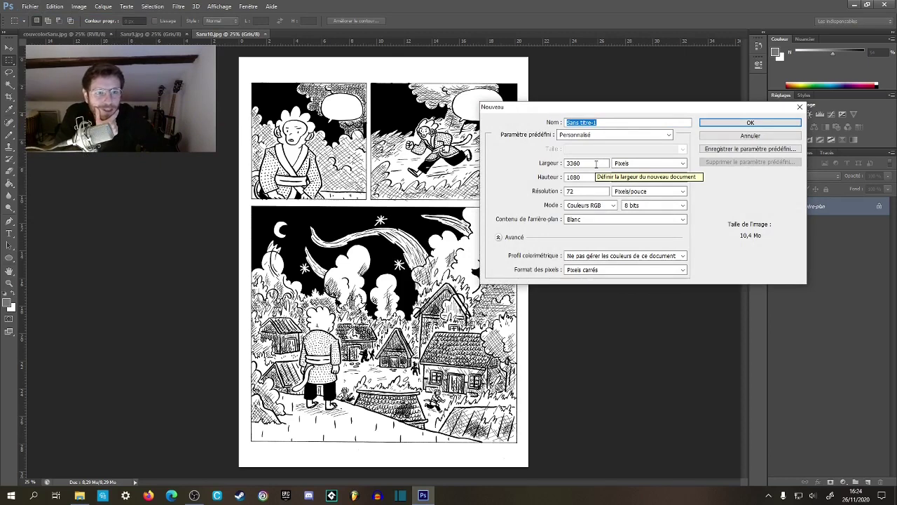
{"action": "left_click", "coordinate": [750, 135]}
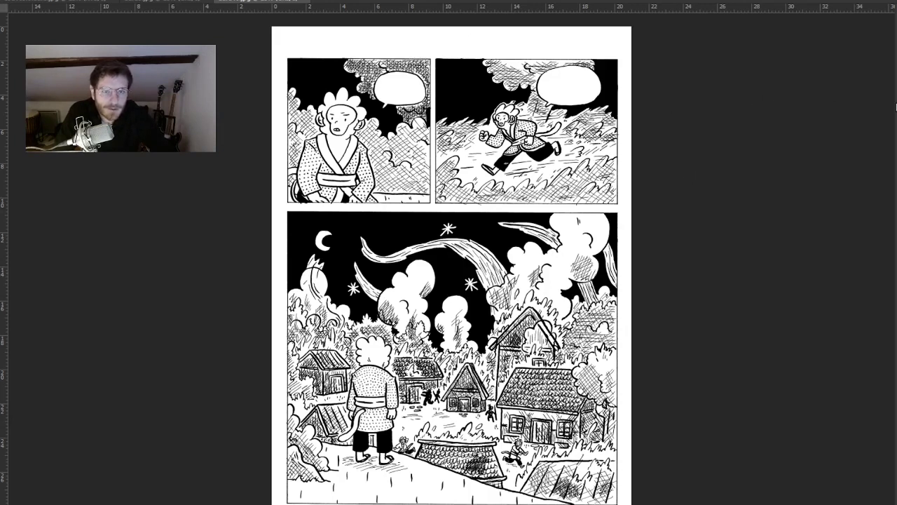
- Try a thick curved blue-grey stroke on the blank canvas and undo it
{"action": "key", "text": "ctrl+Tab"}
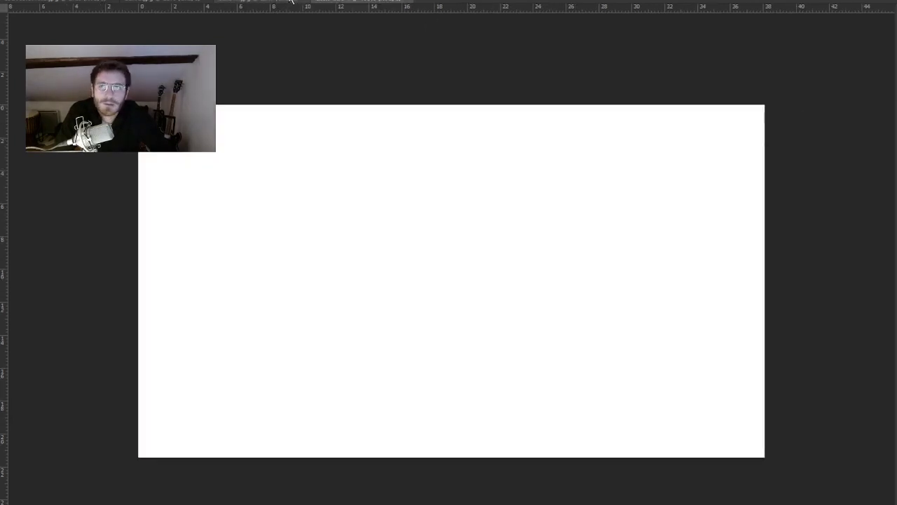
{"action": "left_click", "coordinate": [264, 1]}
{"action": "left_click", "coordinate": [371, 2]}
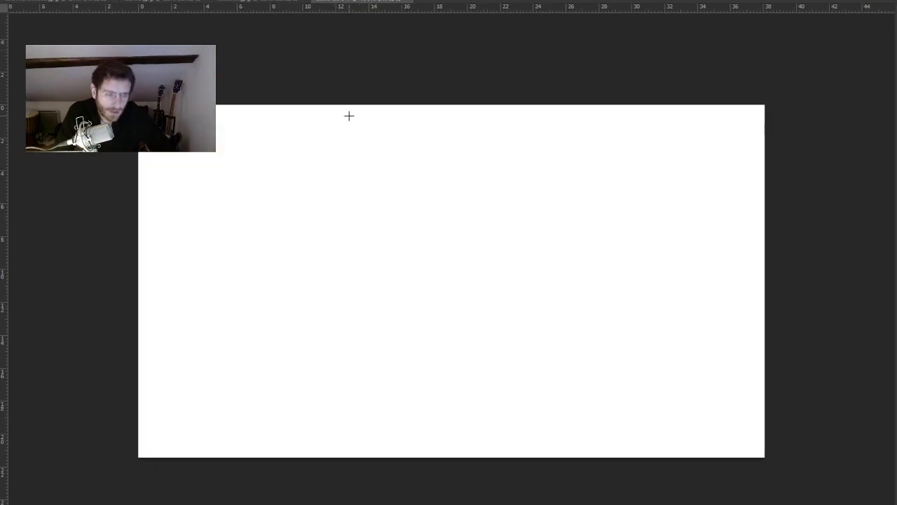
{"action": "left_click_drag", "start_coordinate": [376, 210], "coordinate": [429, 361]}
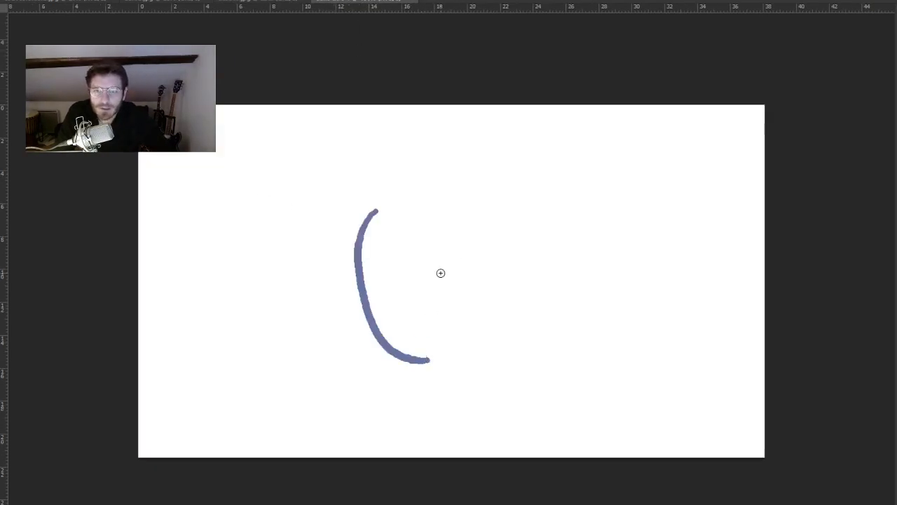
{"action": "key", "text": "ctrl+z"}
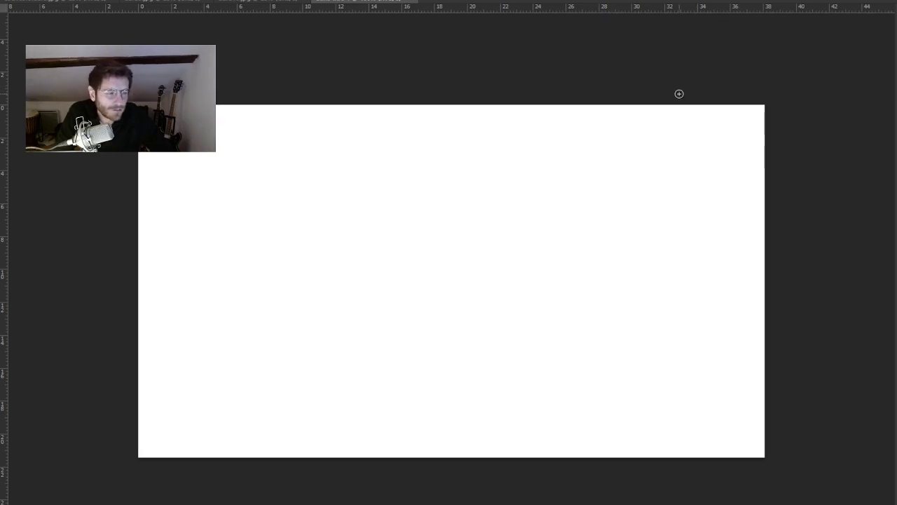
- Close the comic pages Saru10.jpg and Saru9.jpg and return to the blank document
{"action": "left_click", "coordinate": [247, 2]}
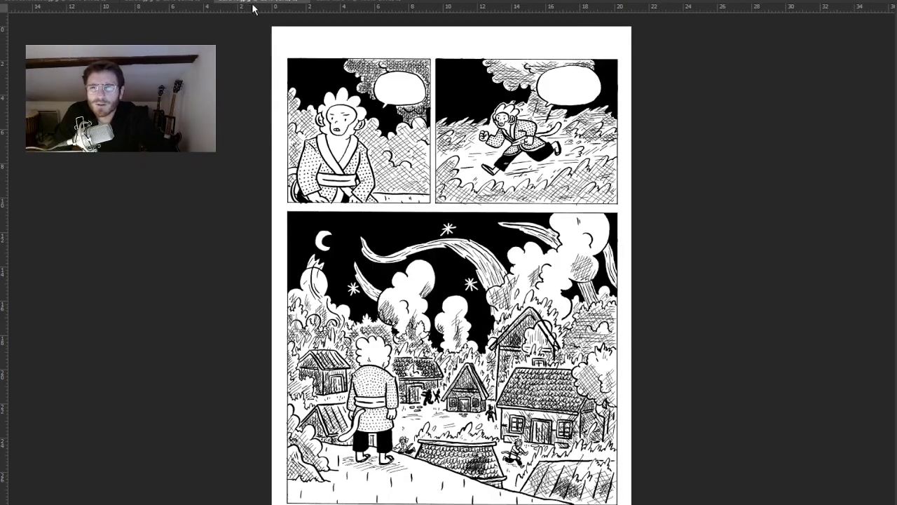
{"action": "left_click", "coordinate": [354, 4]}
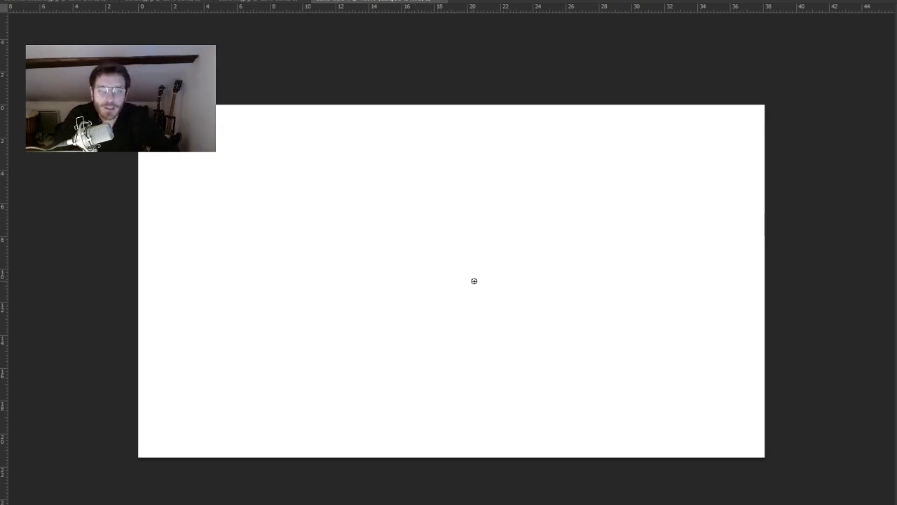
{"action": "left_click", "coordinate": [252, 3]}
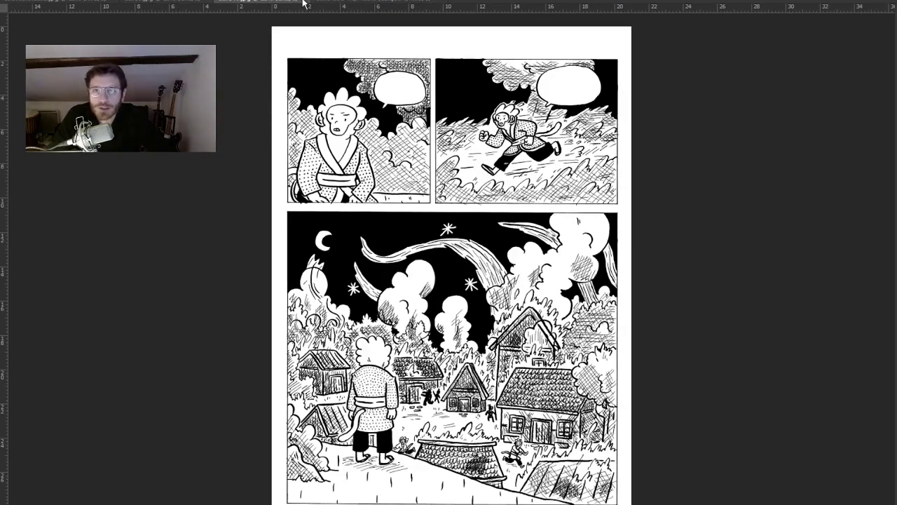
{"action": "left_click", "coordinate": [303, 3]}
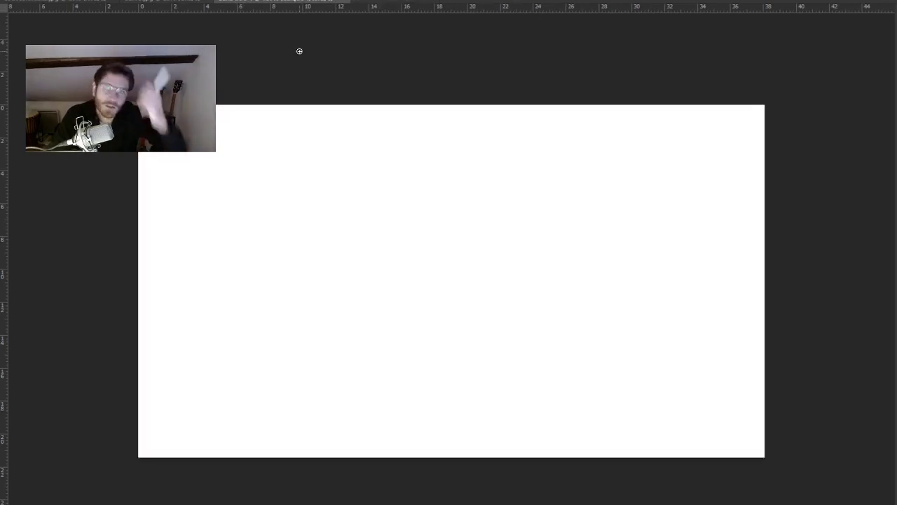
{"action": "left_click", "coordinate": [166, 3]}
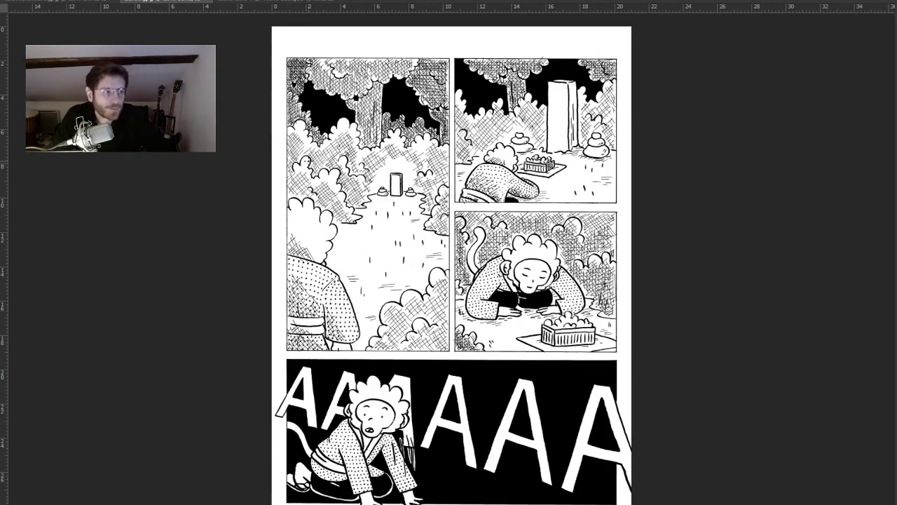
{"action": "left_click", "coordinate": [175, 4]}
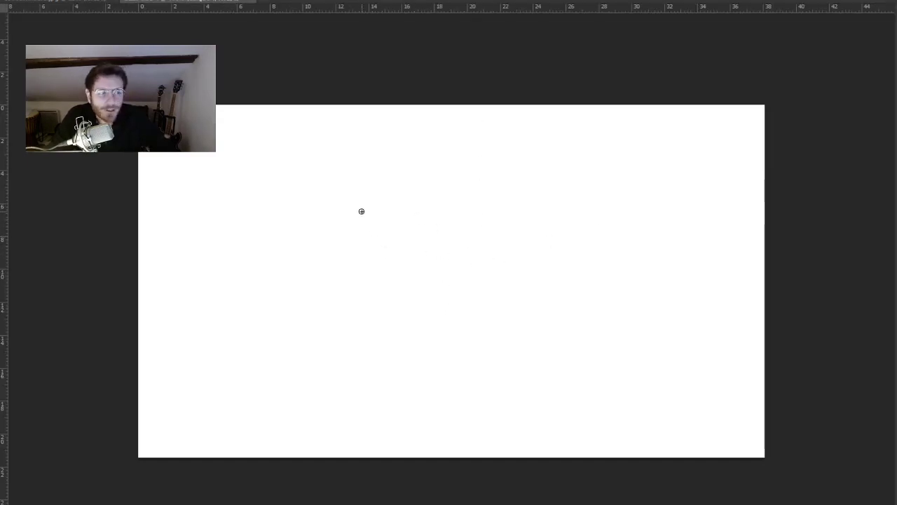
- Try several short curved strokes in black on the blank canvas while adjusting the brush, undoing each one
{"action": "mouse_move", "coordinate": [402, 208]}
{"action": "left_mouse_down"}
{"action": "mouse_move", "coordinate": [382, 208]}
{"action": "mouse_move", "coordinate": [359, 238]}
{"action": "left_mouse_up"}
{"action": "key", "text": "ctrl+z"}
{"action": "key", "text": "t"}
{"action": "left_click_drag", "start_coordinate": [523, 238], "coordinate": [487, 238]}
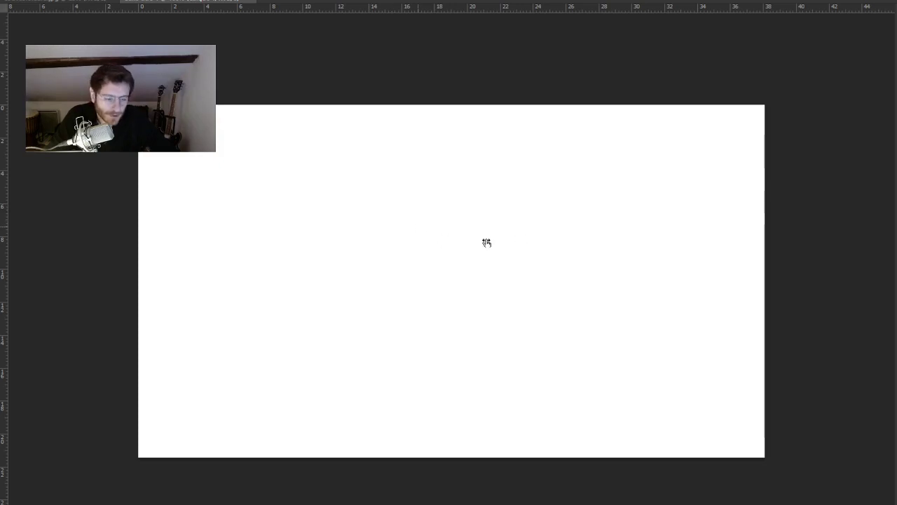
{"action": "key", "text": "Return"}
{"action": "left_click_drag", "start_coordinate": [398, 198], "coordinate": [380, 245]}
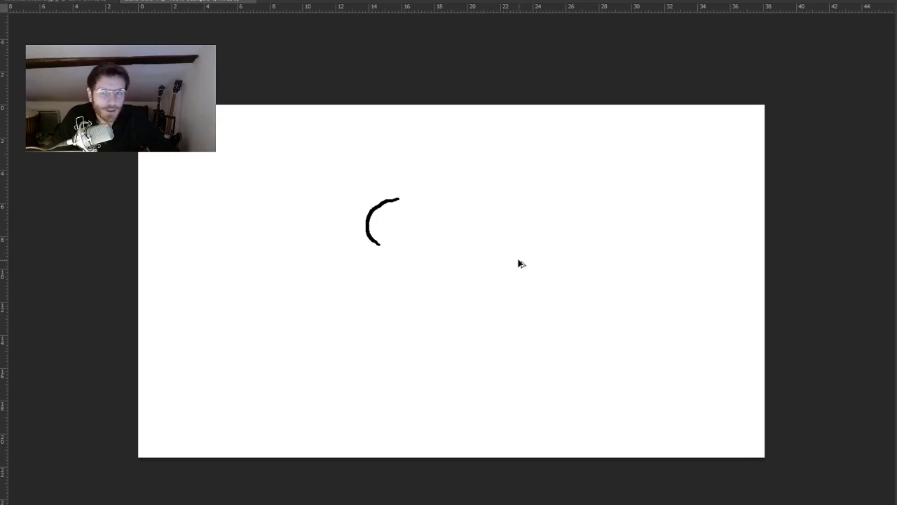
{"action": "key", "text": "ctrl+z"}
{"action": "key", "text": "t"}
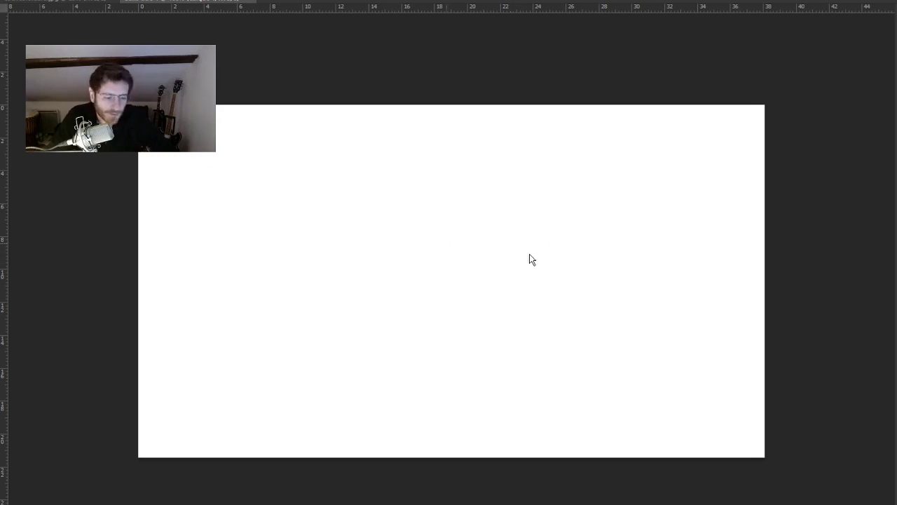
{"action": "left_click_drag", "start_coordinate": [389, 188], "coordinate": [397, 221]}
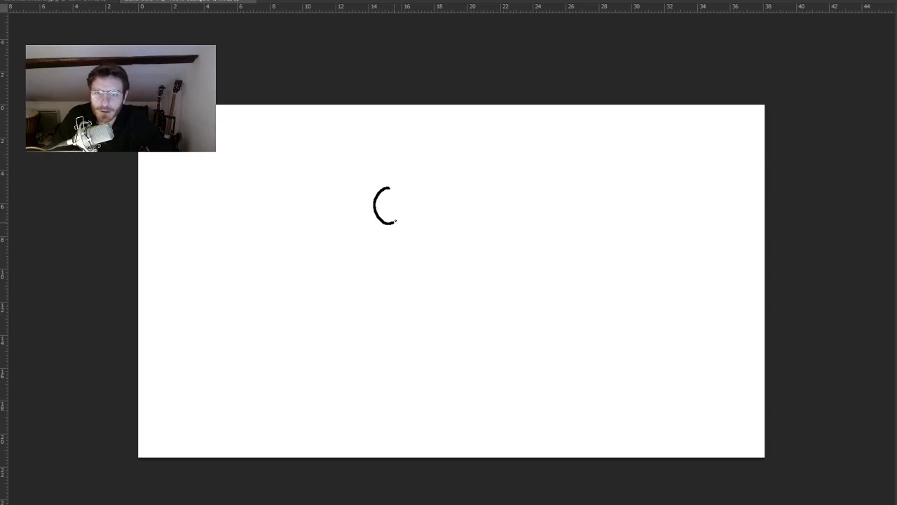
{"action": "key", "text": "Escape"}
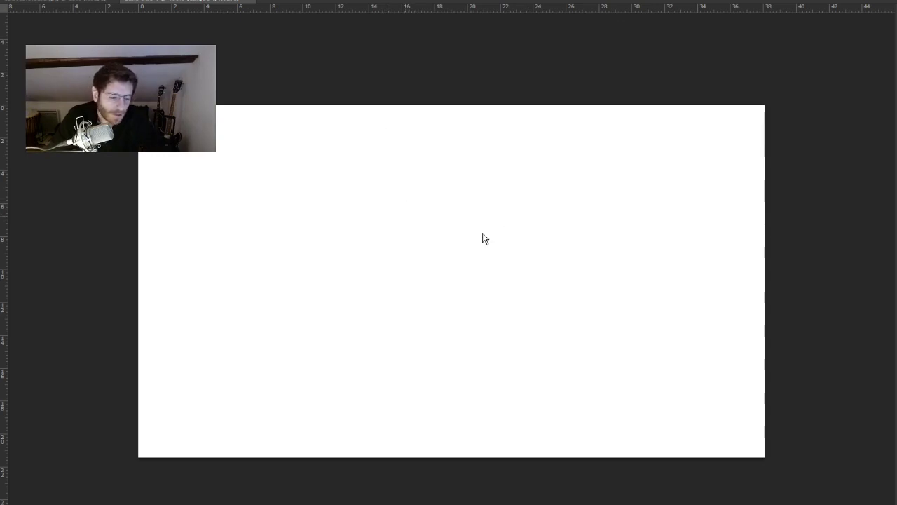
{"action": "left_click_drag", "start_coordinate": [392, 277], "coordinate": [401, 260]}
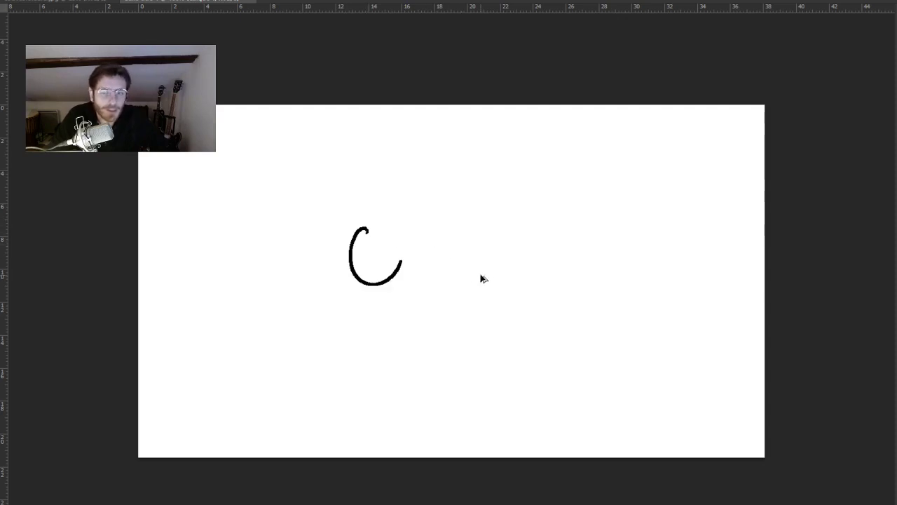
{"action": "key", "text": "ctrl+z"}
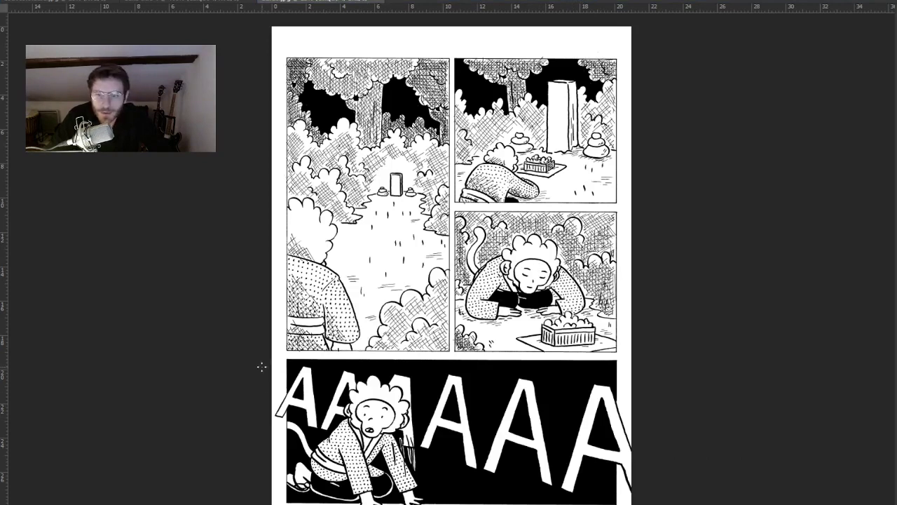
- Copy the kneeling monkey from the bottom panel of Saru9.jpg and paste it into the blank document
{"action": "left_click_drag", "start_coordinate": [274, 359], "coordinate": [432, 504]}
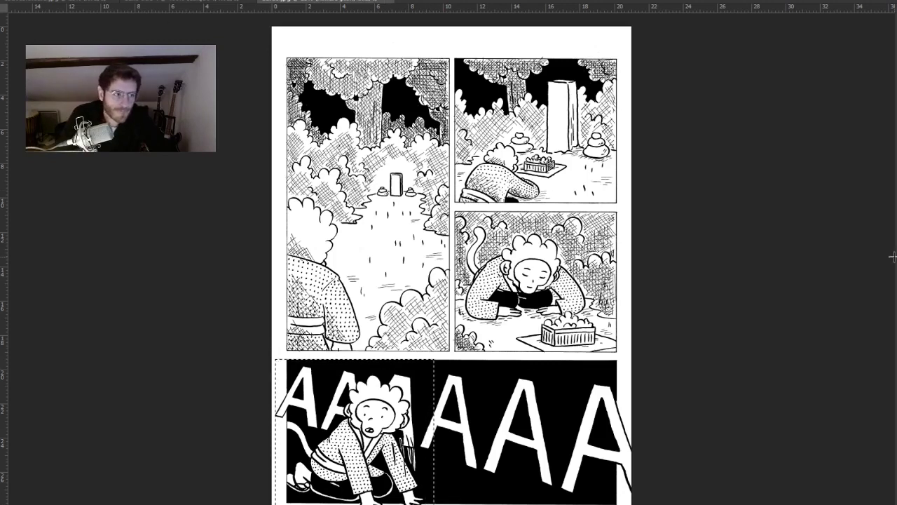
{"action": "left_click", "coordinate": [208, 3]}
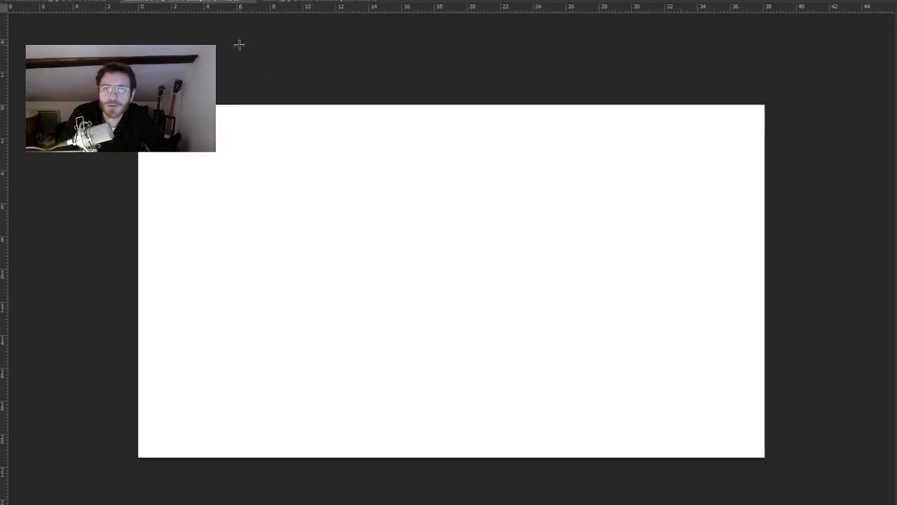
{"action": "key", "text": "ctrl+v"}
- Move the pasted monkey onto the canvas and enlarge it with Free Transform until it fills the canvas height
{"action": "key", "text": "ctrl+t"}
{"action": "left_click_drag", "start_coordinate": [139, 105], "coordinate": [599, 430]}
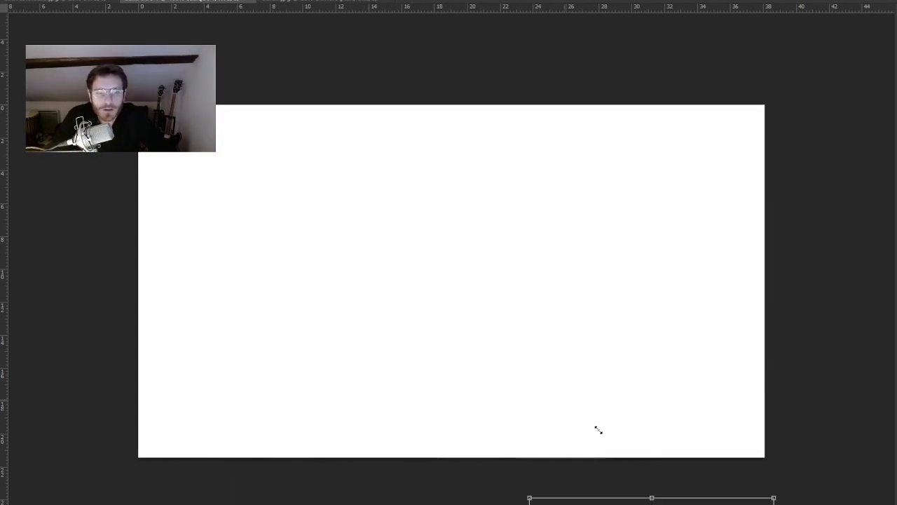
{"action": "left_click_drag", "start_coordinate": [634, 500], "coordinate": [299, 211]}
{"action": "left_click_drag", "start_coordinate": [447, 206], "coordinate": [573, 102]}
{"action": "mouse_move", "coordinate": [519, 188]}
{"action": "left_mouse_down"}
{"action": "mouse_move", "coordinate": [498, 195]}
{"action": "mouse_move", "coordinate": [541, 194]}
{"action": "mouse_move", "coordinate": [519, 195]}
{"action": "left_mouse_up"}
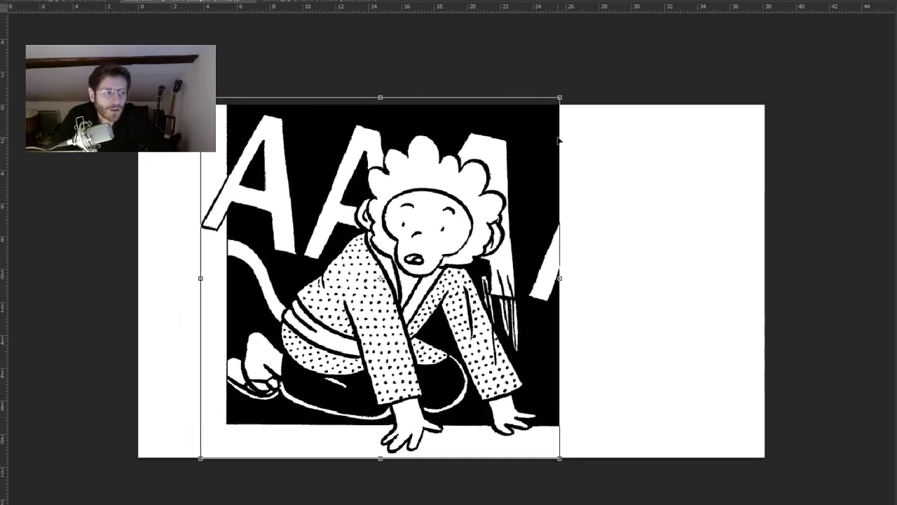
{"action": "left_click_drag", "start_coordinate": [563, 99], "coordinate": [575, 88]}
{"action": "left_click_drag", "start_coordinate": [525, 163], "coordinate": [520, 169]}
{"action": "key", "text": "Return"}
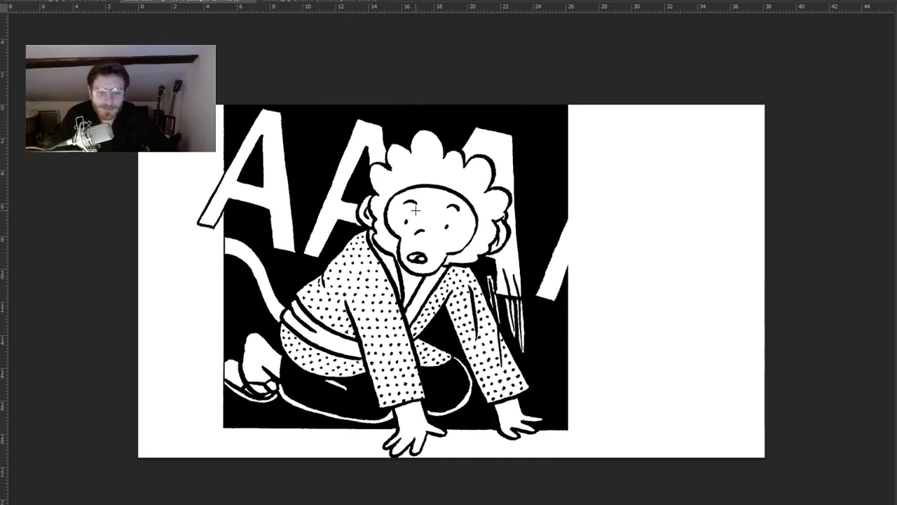
- Fade the pasted monkey layer to 50% opacity, with an empty layer above it for tracing
{"action": "scroll", "coordinate": [425, 210], "scroll_direction": "up", "scroll_amount": 2}
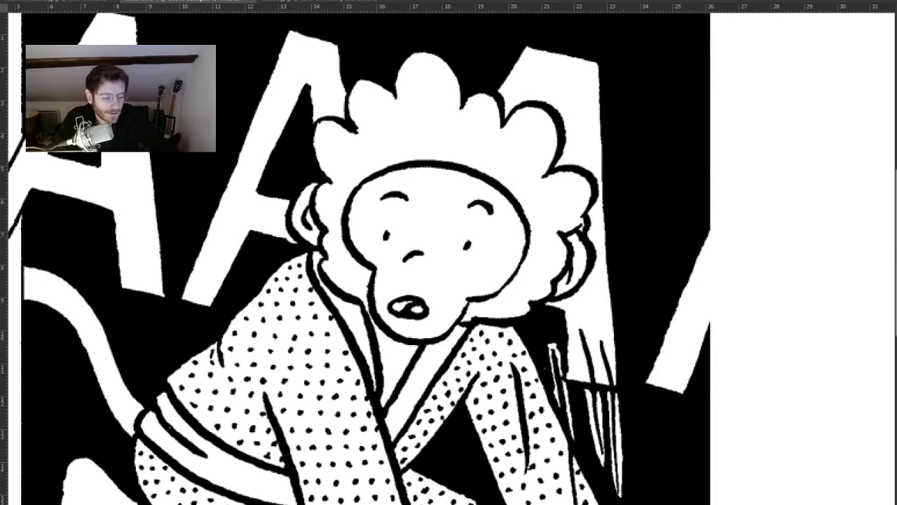
{"action": "key", "text": "1"}
{"action": "key", "text": "5"}
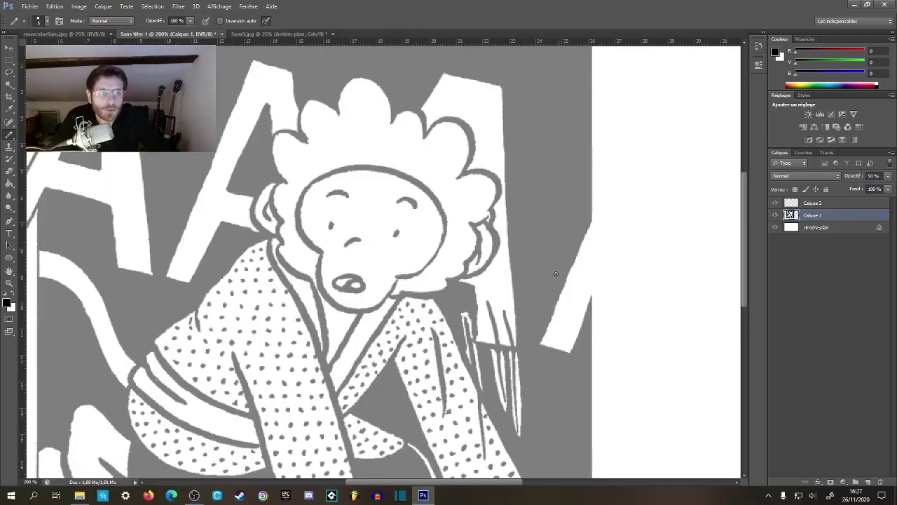
- Trace the monkey's two eyes and both eyebrows in black on the empty layer above the faded drawing
{"action": "left_click_drag", "start_coordinate": [384, 239], "coordinate": [421, 203]}
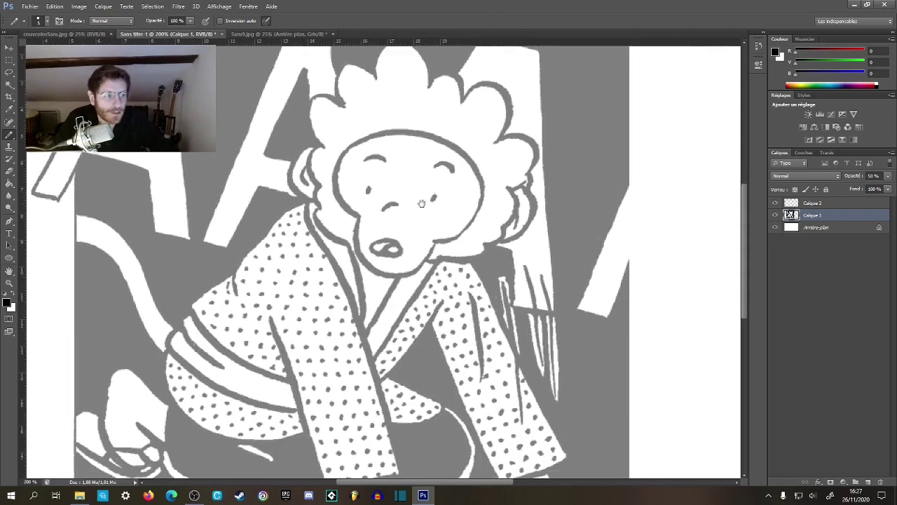
{"action": "key", "text": "z"}
{"action": "mouse_move", "coordinate": [356, 170]}
{"action": "left_mouse_down"}
{"action": "mouse_move", "coordinate": [374, 178]}
{"action": "mouse_move", "coordinate": [366, 208]}
{"action": "left_mouse_up"}
{"action": "left_click", "coordinate": [374, 177]}
{"action": "key", "text": "b"}
{"action": "key", "text": "ctrl+z"}
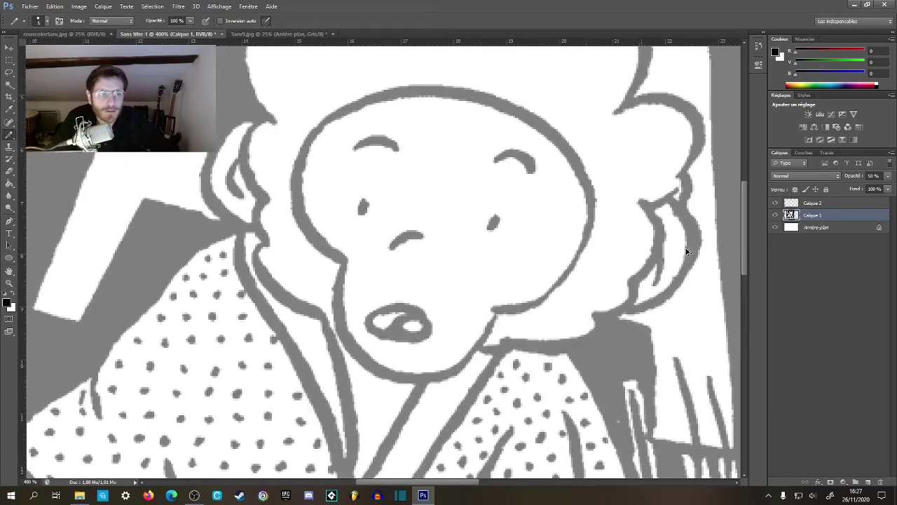
{"action": "left_click", "coordinate": [813, 204]}
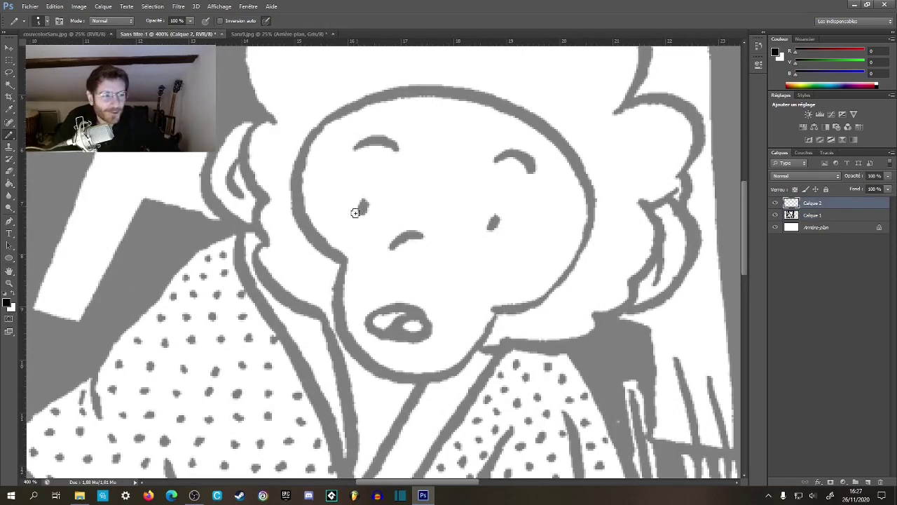
{"action": "left_click_drag", "start_coordinate": [365, 203], "coordinate": [366, 201]}
{"action": "left_click_drag", "start_coordinate": [495, 211], "coordinate": [495, 219]}
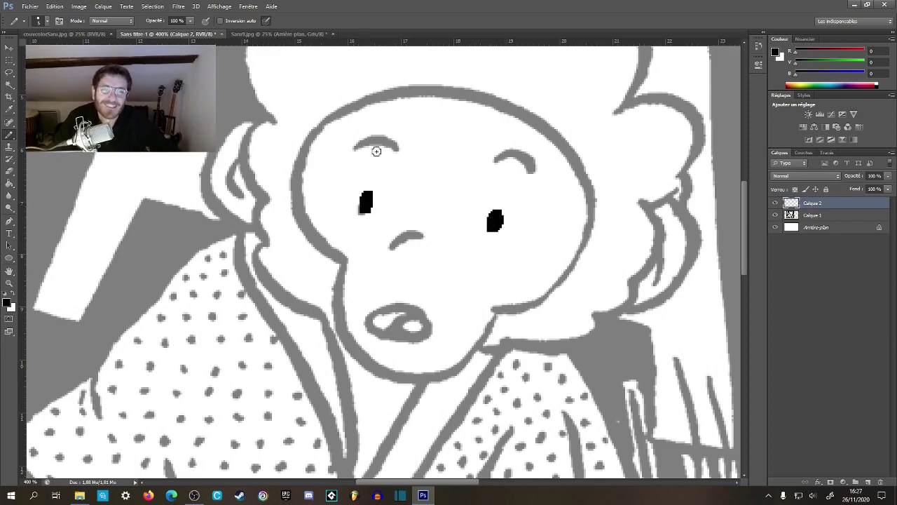
{"action": "left_click_drag", "start_coordinate": [360, 144], "coordinate": [396, 147]}
{"action": "left_click_drag", "start_coordinate": [496, 158], "coordinate": [540, 168]}
- Trace the monkey's nose and the outline of its open mouth in black
{"action": "scroll", "coordinate": [462, 276], "scroll_direction": "down", "scroll_amount": 3}
{"action": "mouse_move", "coordinate": [390, 176]}
{"action": "left_mouse_down"}
{"action": "mouse_move", "coordinate": [419, 157]}
{"action": "mouse_move", "coordinate": [400, 162]}
{"action": "mouse_move", "coordinate": [426, 167]}
{"action": "left_mouse_up"}
{"action": "key", "text": "ctrl+z"}
{"action": "mouse_move", "coordinate": [372, 238]}
{"action": "left_mouse_down"}
{"action": "mouse_move", "coordinate": [419, 229]}
{"action": "mouse_move", "coordinate": [440, 254]}
{"action": "mouse_move", "coordinate": [397, 293]}
{"action": "mouse_move", "coordinate": [399, 338]}
{"action": "left_mouse_up"}
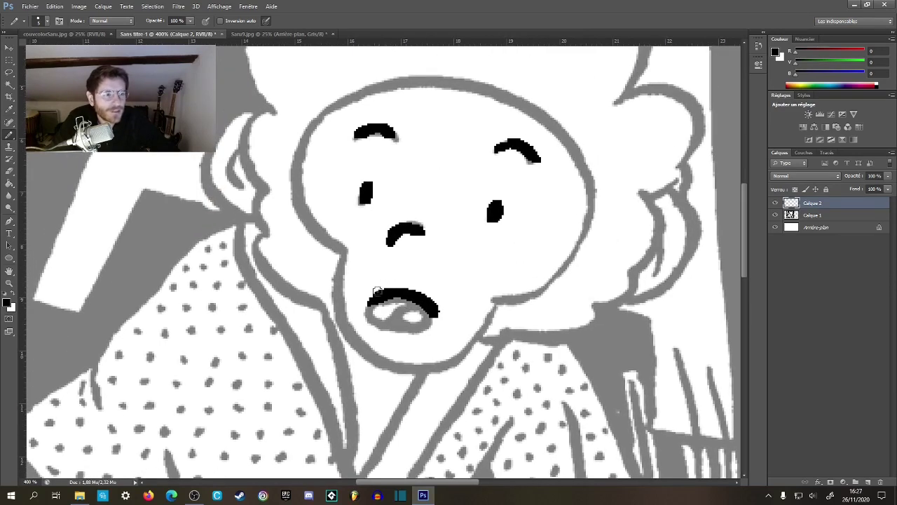
{"action": "mouse_move", "coordinate": [377, 300]}
{"action": "left_mouse_down"}
{"action": "mouse_move", "coordinate": [417, 326]}
{"action": "mouse_move", "coordinate": [429, 308]}
{"action": "mouse_move", "coordinate": [411, 300]}
{"action": "mouse_move", "coordinate": [385, 329]}
{"action": "left_mouse_up"}
- Trace the full contour of the monkey's face in black, from the forehead around the cheeks to the muzzle
{"action": "left_click_drag", "start_coordinate": [462, 221], "coordinate": [432, 205]}
{"action": "mouse_move", "coordinate": [265, 126]}
{"action": "left_mouse_down"}
{"action": "mouse_move", "coordinate": [266, 163]}
{"action": "mouse_move", "coordinate": [281, 208]}
{"action": "mouse_move", "coordinate": [319, 235]}
{"action": "left_mouse_up"}
{"action": "left_click_drag", "start_coordinate": [403, 98], "coordinate": [318, 179]}
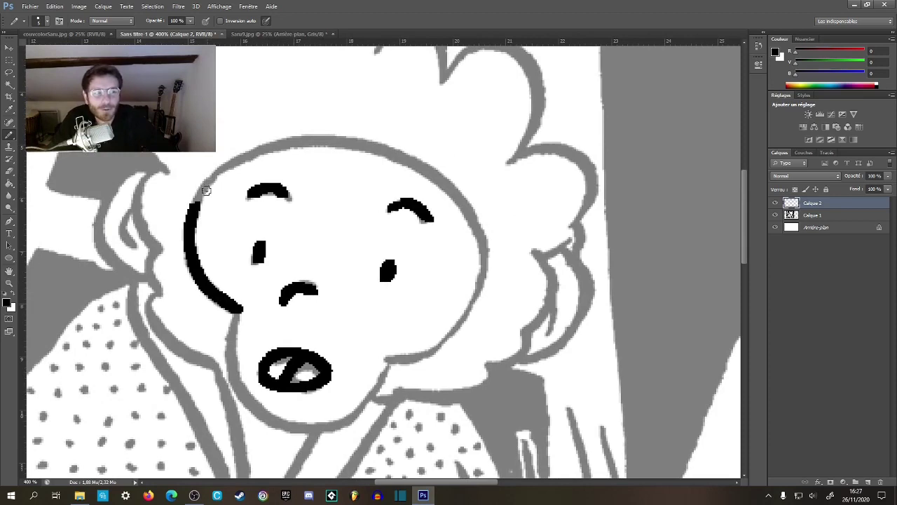
{"action": "mouse_move", "coordinate": [195, 208]}
{"action": "left_mouse_down"}
{"action": "mouse_move", "coordinate": [208, 179]}
{"action": "mouse_move", "coordinate": [281, 144]}
{"action": "mouse_move", "coordinate": [382, 145]}
{"action": "mouse_move", "coordinate": [459, 195]}
{"action": "mouse_move", "coordinate": [490, 298]}
{"action": "left_mouse_up"}
{"action": "left_click_drag", "start_coordinate": [415, 330], "coordinate": [441, 212]}
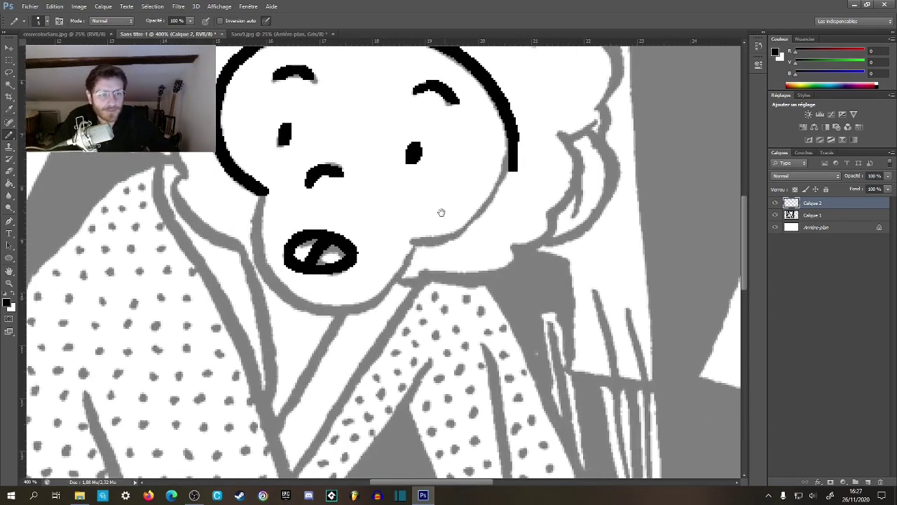
{"action": "mouse_move", "coordinate": [411, 244]}
{"action": "left_mouse_down"}
{"action": "mouse_move", "coordinate": [463, 225]}
{"action": "mouse_move", "coordinate": [499, 185]}
{"action": "left_mouse_up"}
{"action": "key", "text": "ctrl+z"}
{"action": "left_click_drag", "start_coordinate": [513, 138], "coordinate": [501, 189]}
{"action": "left_click_drag", "start_coordinate": [404, 262], "coordinate": [401, 286]}
{"action": "mouse_move", "coordinate": [265, 219]}
{"action": "left_mouse_down"}
{"action": "mouse_move", "coordinate": [263, 297]}
{"action": "mouse_move", "coordinate": [307, 331]}
{"action": "mouse_move", "coordinate": [339, 333]}
{"action": "mouse_move", "coordinate": [387, 311]}
{"action": "mouse_move", "coordinate": [414, 272]}
{"action": "left_mouse_up"}
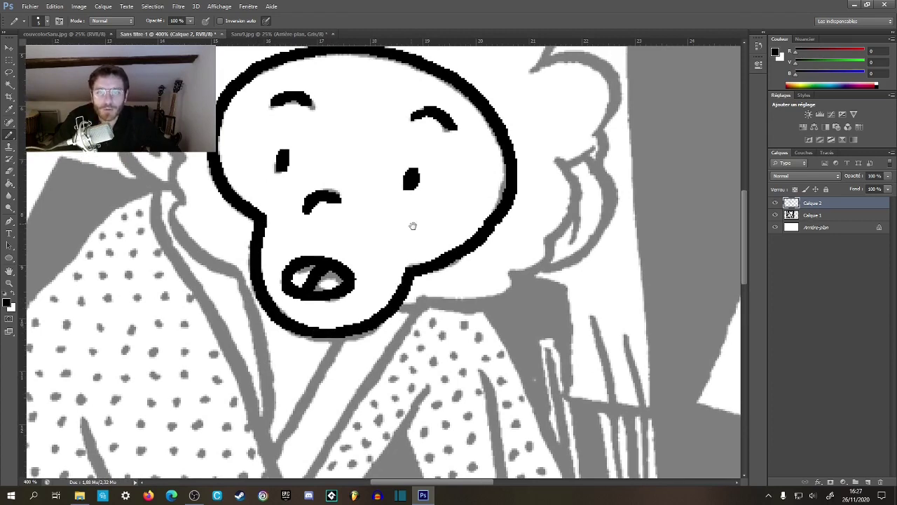
- Trace the wavy fur edge between the monkey's face and its left-hand ear
{"action": "left_click_drag", "start_coordinate": [413, 226], "coordinate": [474, 416]}
{"action": "left_click_drag", "start_coordinate": [424, 172], "coordinate": [440, 64]}
{"action": "mouse_move", "coordinate": [268, 279]}
{"action": "left_mouse_down"}
{"action": "mouse_move", "coordinate": [249, 311]}
{"action": "mouse_move", "coordinate": [276, 339]}
{"action": "mouse_move", "coordinate": [307, 347]}
{"action": "left_mouse_up"}
{"action": "mouse_move", "coordinate": [263, 233]}
{"action": "left_mouse_down"}
{"action": "mouse_move", "coordinate": [272, 282]}
{"action": "mouse_move", "coordinate": [269, 230]}
{"action": "mouse_move", "coordinate": [296, 323]}
{"action": "mouse_move", "coordinate": [261, 279]}
{"action": "mouse_move", "coordinate": [303, 257]}
{"action": "left_mouse_up"}
{"action": "left_click_drag", "start_coordinate": [310, 218], "coordinate": [295, 266]}
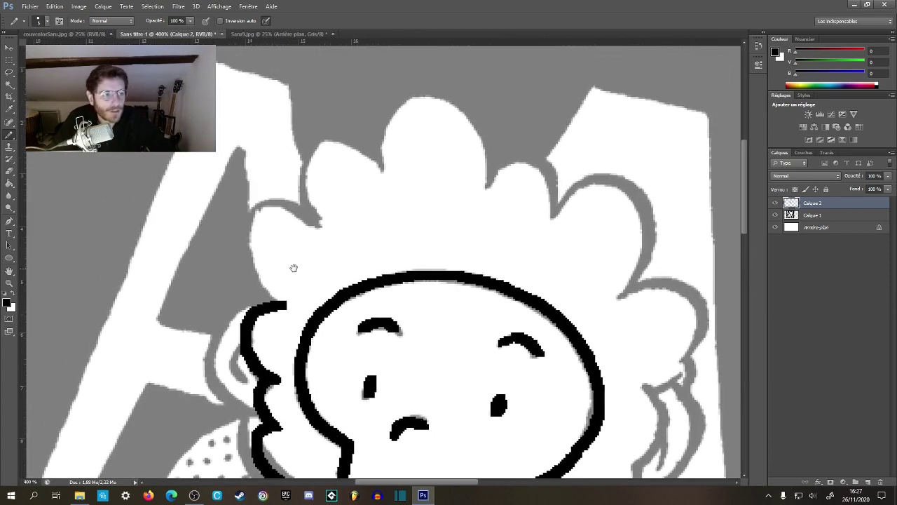
- Trace the rounded hair curls along the top of the monkey's head
{"action": "mouse_move", "coordinate": [261, 205]}
{"action": "left_mouse_down"}
{"action": "mouse_move", "coordinate": [247, 269]}
{"action": "mouse_move", "coordinate": [295, 315]}
{"action": "mouse_move", "coordinate": [268, 203]}
{"action": "mouse_move", "coordinate": [327, 230]}
{"action": "left_mouse_up"}
{"action": "mouse_move", "coordinate": [328, 132]}
{"action": "left_mouse_down"}
{"action": "mouse_move", "coordinate": [301, 175]}
{"action": "mouse_move", "coordinate": [312, 205]}
{"action": "mouse_move", "coordinate": [381, 143]}
{"action": "mouse_move", "coordinate": [398, 175]}
{"action": "left_mouse_up"}
{"action": "mouse_move", "coordinate": [419, 146]}
{"action": "left_mouse_down"}
{"action": "mouse_move", "coordinate": [329, 163]}
{"action": "mouse_move", "coordinate": [359, 120]}
{"action": "mouse_move", "coordinate": [407, 220]}
{"action": "mouse_move", "coordinate": [350, 134]}
{"action": "mouse_move", "coordinate": [370, 104]}
{"action": "mouse_move", "coordinate": [407, 153]}
{"action": "left_mouse_up"}
{"action": "mouse_move", "coordinate": [422, 187]}
{"action": "left_mouse_down"}
{"action": "mouse_move", "coordinate": [384, 126]}
{"action": "mouse_move", "coordinate": [358, 115]}
{"action": "mouse_move", "coordinate": [389, 98]}
{"action": "mouse_move", "coordinate": [445, 148]}
{"action": "mouse_move", "coordinate": [427, 211]}
{"action": "left_mouse_up"}
{"action": "mouse_move", "coordinate": [416, 245]}
{"action": "left_mouse_down"}
{"action": "mouse_move", "coordinate": [403, 166]}
{"action": "mouse_move", "coordinate": [442, 131]}
{"action": "mouse_move", "coordinate": [478, 153]}
{"action": "mouse_move", "coordinate": [472, 220]}
{"action": "mouse_move", "coordinate": [430, 235]}
{"action": "mouse_move", "coordinate": [457, 168]}
{"action": "mouse_move", "coordinate": [470, 162]}
{"action": "mouse_move", "coordinate": [485, 171]}
{"action": "mouse_move", "coordinate": [474, 168]}
{"action": "mouse_move", "coordinate": [466, 181]}
{"action": "mouse_move", "coordinate": [449, 245]}
{"action": "left_mouse_up"}
- Trace the curls, lower fur edge and ear on the right-hand side of the monkey's head
{"action": "left_click_drag", "start_coordinate": [401, 275], "coordinate": [453, 229]}
{"action": "mouse_move", "coordinate": [314, 308]}
{"action": "left_mouse_down"}
{"action": "mouse_move", "coordinate": [359, 314]}
{"action": "mouse_move", "coordinate": [421, 284]}
{"action": "left_mouse_up"}
{"action": "left_click_drag", "start_coordinate": [486, 226], "coordinate": [431, 267]}
{"action": "mouse_move", "coordinate": [432, 195]}
{"action": "left_mouse_down"}
{"action": "mouse_move", "coordinate": [455, 217]}
{"action": "mouse_move", "coordinate": [462, 251]}
{"action": "mouse_move", "coordinate": [436, 301]}
{"action": "mouse_move", "coordinate": [397, 303]}
{"action": "left_mouse_up"}
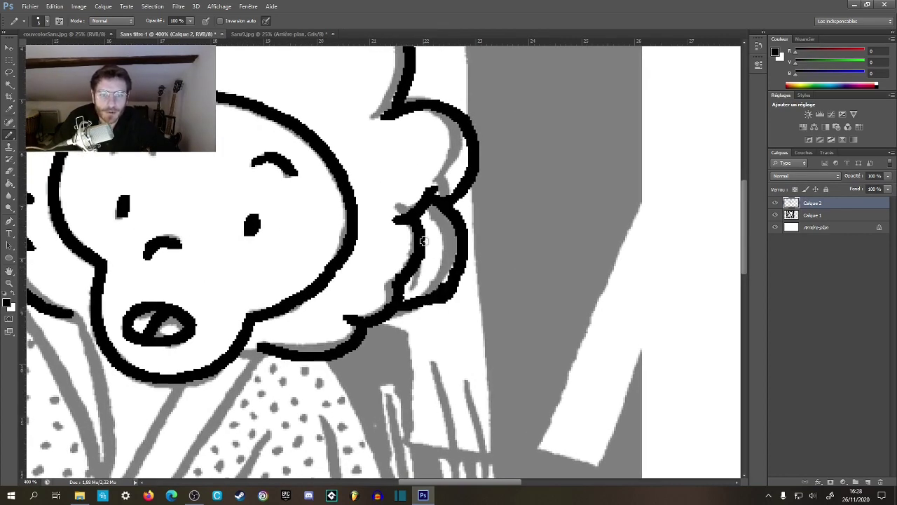
{"action": "left_click_drag", "start_coordinate": [420, 246], "coordinate": [438, 279]}
{"action": "key", "text": "z"}
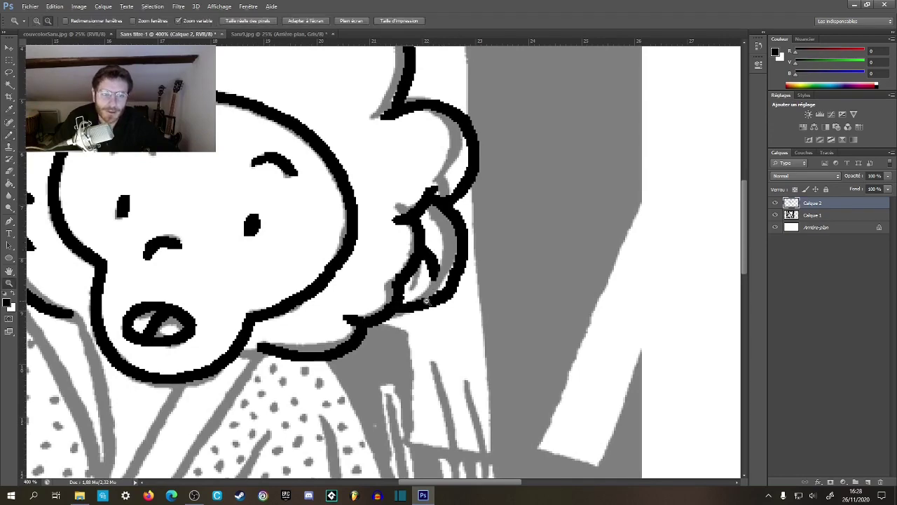
- Ink the short inner detail line of the monkey's left-hand ear
{"action": "left_click", "coordinate": [427, 301], "text": "alt"}
{"action": "left_click", "coordinate": [427, 300], "text": "alt"}
{"action": "left_click", "coordinate": [427, 301], "text": "alt"}
{"action": "mouse_move", "coordinate": [311, 212]}
{"action": "left_mouse_down"}
{"action": "mouse_move", "coordinate": [317, 149]}
{"action": "mouse_move", "coordinate": [347, 144]}
{"action": "mouse_move", "coordinate": [339, 131]}
{"action": "mouse_move", "coordinate": [312, 148]}
{"action": "mouse_move", "coordinate": [300, 195]}
{"action": "mouse_move", "coordinate": [314, 225]}
{"action": "mouse_move", "coordinate": [344, 244]}
{"action": "left_mouse_up"}
{"action": "key", "text": "b"}
{"action": "key", "text": "ctrl+z"}
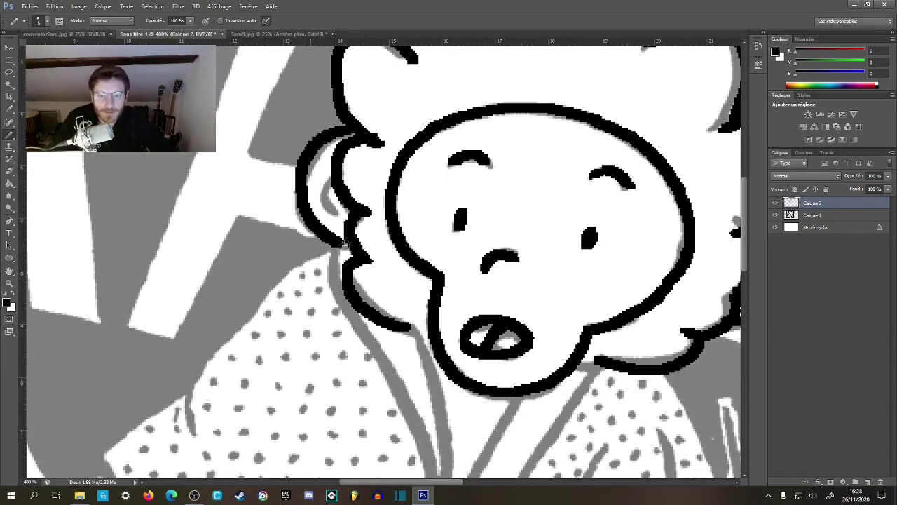
{"action": "left_click_drag", "start_coordinate": [323, 191], "coordinate": [336, 194]}
{"action": "key", "text": "z"}
{"action": "left_click_drag", "start_coordinate": [387, 227], "coordinate": [352, 214]}
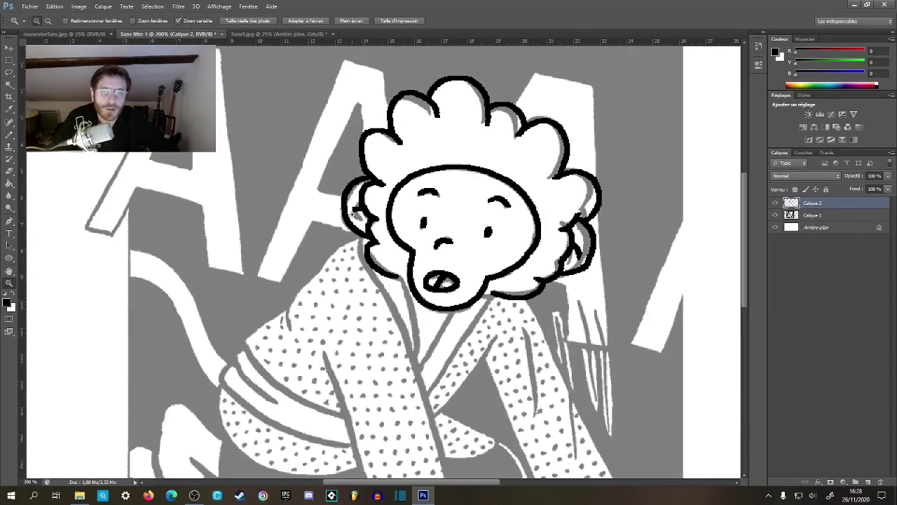
{"action": "left_click", "coordinate": [354, 211]}
{"action": "left_click", "coordinate": [353, 212]}
{"action": "key", "text": "b"}
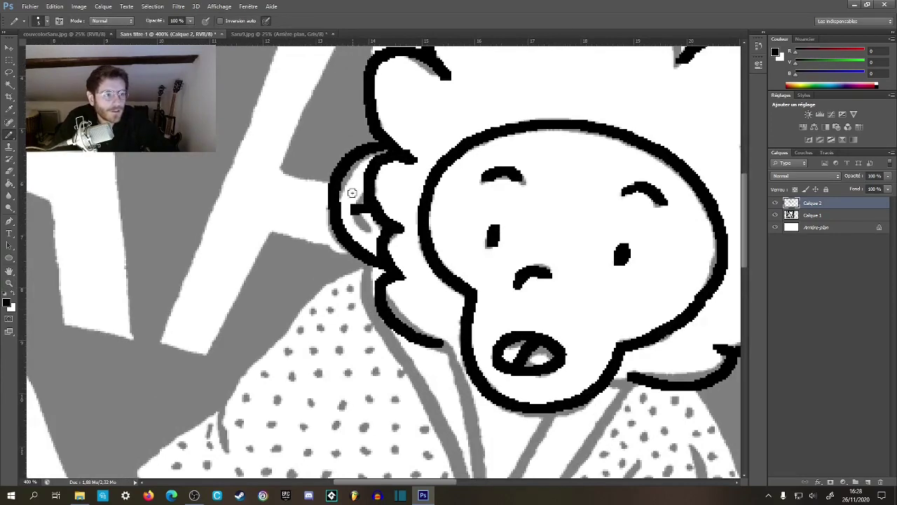
{"action": "left_click_drag", "start_coordinate": [352, 213], "coordinate": [368, 210]}
- Trace the inner neckline of the robe in black on both sides, forming a V beneath the monkey's chin
{"action": "left_click_drag", "start_coordinate": [454, 222], "coordinate": [393, 208]}
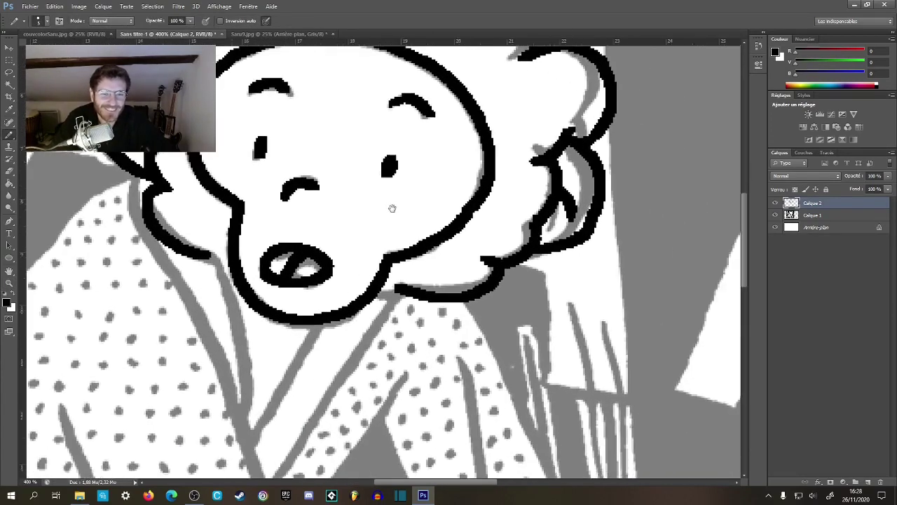
{"action": "key", "text": "z"}
{"action": "left_click", "coordinate": [359, 265], "text": "alt"}
{"action": "key", "text": "h"}
{"action": "mouse_move", "coordinate": [336, 274]}
{"action": "left_mouse_down"}
{"action": "mouse_move", "coordinate": [350, 271]}
{"action": "mouse_move", "coordinate": [323, 266]}
{"action": "left_mouse_up"}
{"action": "key", "text": "b"}
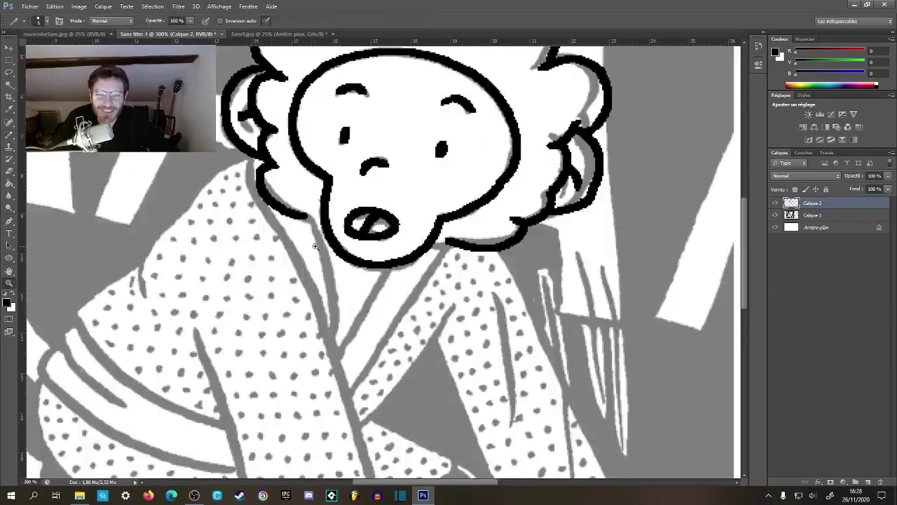
{"action": "key", "text": "z"}
{"action": "left_click", "coordinate": [318, 252]}
{"action": "left_click", "coordinate": [319, 252]}
{"action": "left_click", "coordinate": [319, 252]}
{"action": "key", "text": "b"}
{"action": "left_click_drag", "start_coordinate": [316, 228], "coordinate": [311, 169]}
{"action": "mouse_move", "coordinate": [290, 135]}
{"action": "left_mouse_down"}
{"action": "mouse_move", "coordinate": [336, 242]}
{"action": "mouse_move", "coordinate": [339, 314]}
{"action": "left_mouse_up"}
{"action": "mouse_move", "coordinate": [438, 258]}
{"action": "left_mouse_down"}
{"action": "mouse_move", "coordinate": [444, 144]}
{"action": "mouse_move", "coordinate": [403, 226]}
{"action": "left_mouse_up"}
{"action": "left_click_drag", "start_coordinate": [301, 341], "coordinate": [391, 197]}
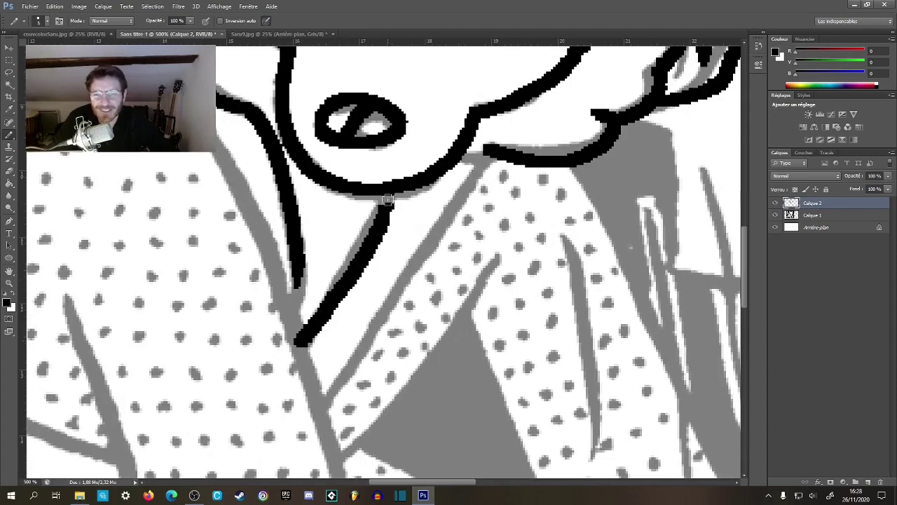
- Trace the second, outer line of the right-hand collar band, redrawing the stroke once
{"action": "left_click_drag", "start_coordinate": [414, 227], "coordinate": [368, 194]}
{"action": "left_click_drag", "start_coordinate": [452, 121], "coordinate": [278, 390]}
{"action": "key", "text": "ctrl+z"}
{"action": "left_click_drag", "start_coordinate": [443, 120], "coordinate": [270, 382]}
- Trace the outer line of the left-hand collar and continue it down the inner edge of the left-hand sleeve
{"action": "mouse_move", "coordinate": [164, 122]}
{"action": "left_mouse_down"}
{"action": "mouse_move", "coordinate": [415, 273]}
{"action": "mouse_move", "coordinate": [423, 305]}
{"action": "left_mouse_up"}
{"action": "mouse_move", "coordinate": [365, 155]}
{"action": "left_mouse_down"}
{"action": "mouse_move", "coordinate": [385, 245]}
{"action": "mouse_move", "coordinate": [433, 321]}
{"action": "mouse_move", "coordinate": [283, 237]}
{"action": "left_mouse_up"}
{"action": "mouse_move", "coordinate": [219, 61]}
{"action": "left_mouse_down"}
{"action": "mouse_move", "coordinate": [249, 155]}
{"action": "mouse_move", "coordinate": [313, 247]}
{"action": "mouse_move", "coordinate": [328, 289]}
{"action": "left_mouse_up"}
{"action": "mouse_move", "coordinate": [329, 292]}
{"action": "left_mouse_down"}
{"action": "mouse_move", "coordinate": [288, 218]}
{"action": "mouse_move", "coordinate": [263, 143]}
{"action": "left_mouse_up"}
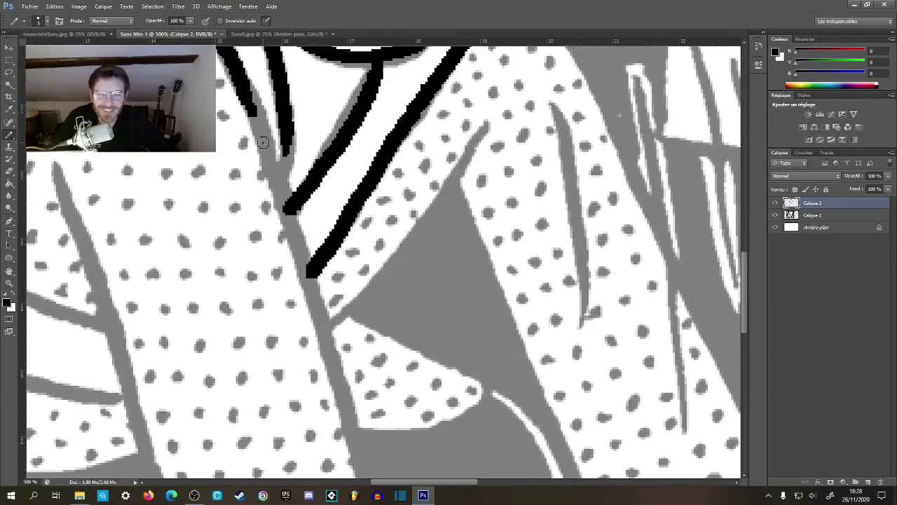
{"action": "mouse_move", "coordinate": [237, 79]}
{"action": "left_mouse_down"}
{"action": "mouse_move", "coordinate": [289, 200]}
{"action": "mouse_move", "coordinate": [323, 324]}
{"action": "left_mouse_up"}
{"action": "left_click_drag", "start_coordinate": [352, 336], "coordinate": [354, 137]}
{"action": "left_click_drag", "start_coordinate": [312, 85], "coordinate": [389, 350]}
{"action": "left_click_drag", "start_coordinate": [341, 246], "coordinate": [421, 270]}
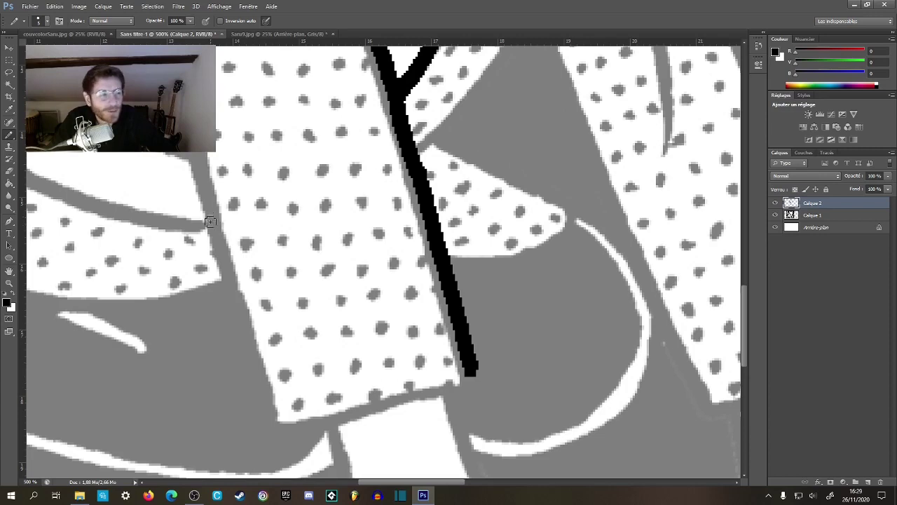
- Trace the cuff and the outer edge of the left-hand sleeve up to the upper arm
{"action": "mouse_move", "coordinate": [213, 228]}
{"action": "left_mouse_down"}
{"action": "mouse_move", "coordinate": [275, 429]}
{"action": "mouse_move", "coordinate": [314, 429]}
{"action": "mouse_move", "coordinate": [406, 404]}
{"action": "mouse_move", "coordinate": [471, 370]}
{"action": "left_mouse_up"}
{"action": "mouse_move", "coordinate": [344, 239]}
{"action": "left_mouse_down"}
{"action": "mouse_move", "coordinate": [412, 290]}
{"action": "mouse_move", "coordinate": [413, 304]}
{"action": "left_mouse_up"}
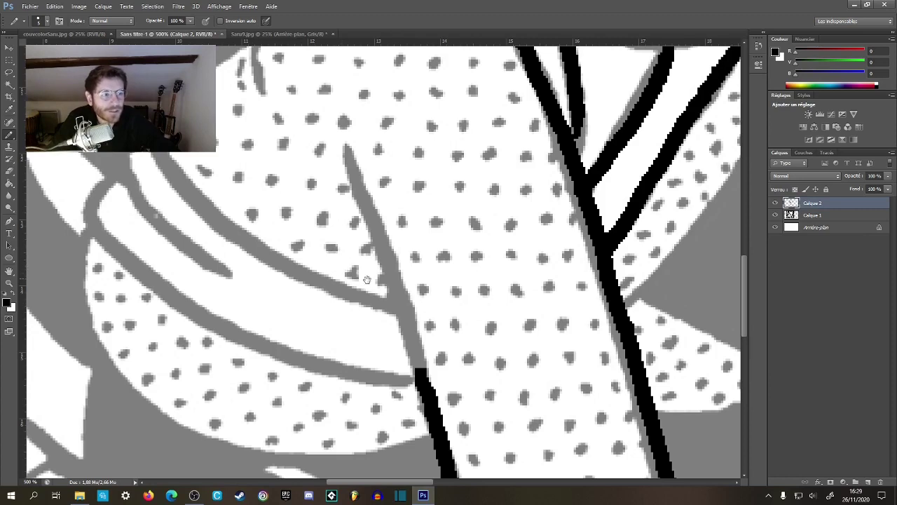
{"action": "left_click_drag", "start_coordinate": [367, 279], "coordinate": [328, 259]}
{"action": "mouse_move", "coordinate": [304, 128]}
{"action": "left_mouse_down"}
{"action": "mouse_move", "coordinate": [366, 296]}
{"action": "mouse_move", "coordinate": [393, 407]}
{"action": "left_mouse_up"}
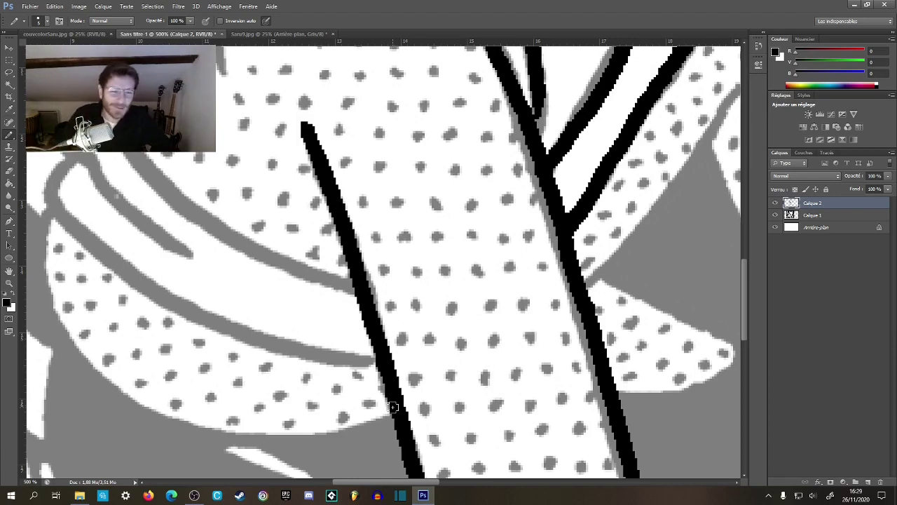
- Trace the robe's back from neck to waist with its short crease, and the belt's upper edge
{"action": "left_click_drag", "start_coordinate": [390, 134], "coordinate": [468, 324]}
{"action": "left_click_drag", "start_coordinate": [399, 153], "coordinate": [338, 102]}
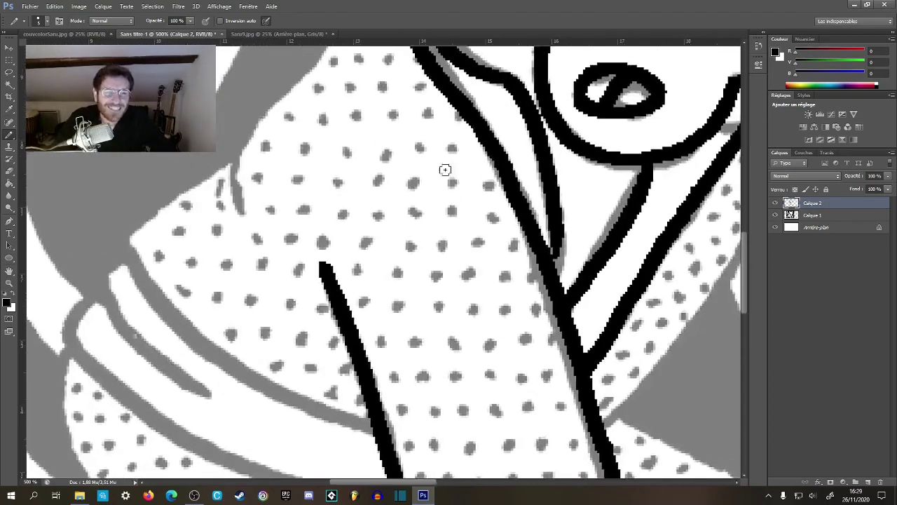
{"action": "left_click_drag", "start_coordinate": [358, 282], "coordinate": [477, 433]}
{"action": "left_click_drag", "start_coordinate": [414, 206], "coordinate": [455, 150]}
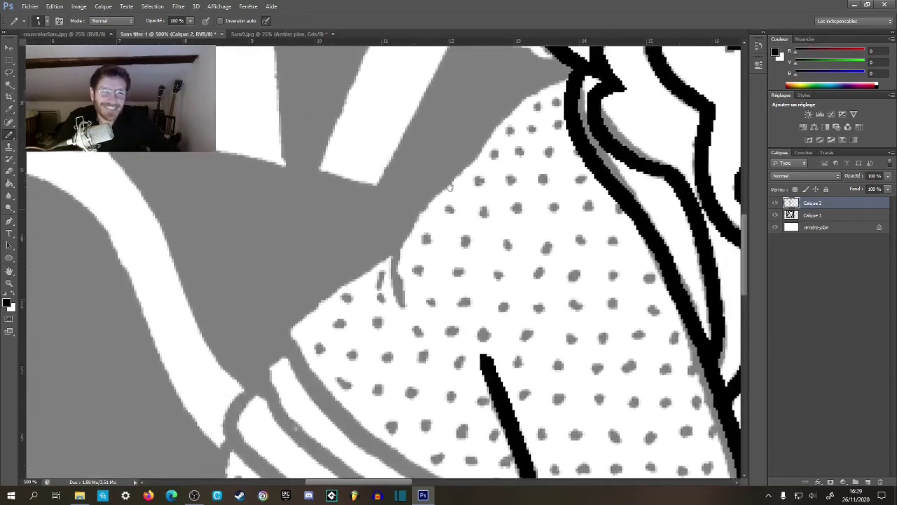
{"action": "mouse_move", "coordinate": [565, 60]}
{"action": "left_mouse_down"}
{"action": "mouse_move", "coordinate": [460, 136]}
{"action": "mouse_move", "coordinate": [439, 175]}
{"action": "left_mouse_up"}
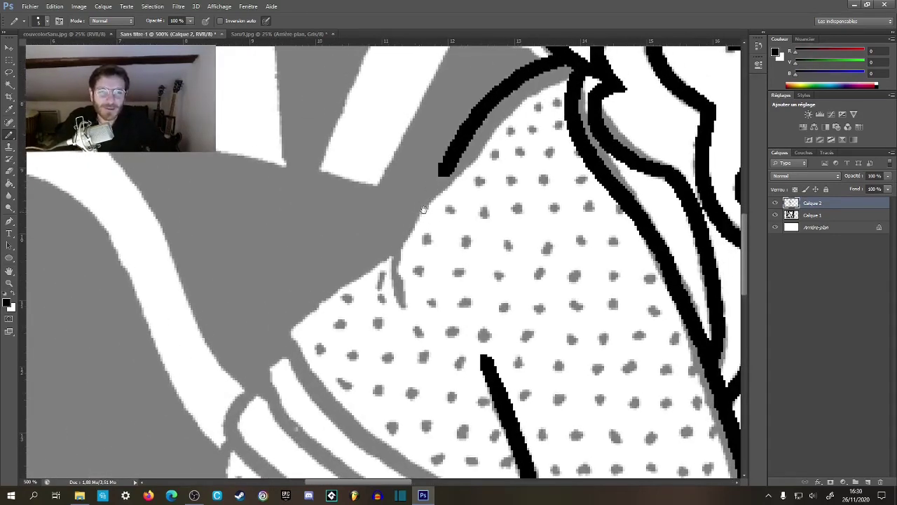
{"action": "left_click_drag", "start_coordinate": [423, 209], "coordinate": [462, 152]}
{"action": "mouse_move", "coordinate": [484, 108]}
{"action": "left_mouse_down"}
{"action": "mouse_move", "coordinate": [435, 186]}
{"action": "mouse_move", "coordinate": [432, 242]}
{"action": "mouse_move", "coordinate": [452, 202]}
{"action": "mouse_move", "coordinate": [445, 210]}
{"action": "left_mouse_up"}
{"action": "mouse_move", "coordinate": [473, 124]}
{"action": "left_mouse_down"}
{"action": "mouse_move", "coordinate": [387, 211]}
{"action": "mouse_move", "coordinate": [365, 263]}
{"action": "mouse_move", "coordinate": [212, 220]}
{"action": "left_mouse_up"}
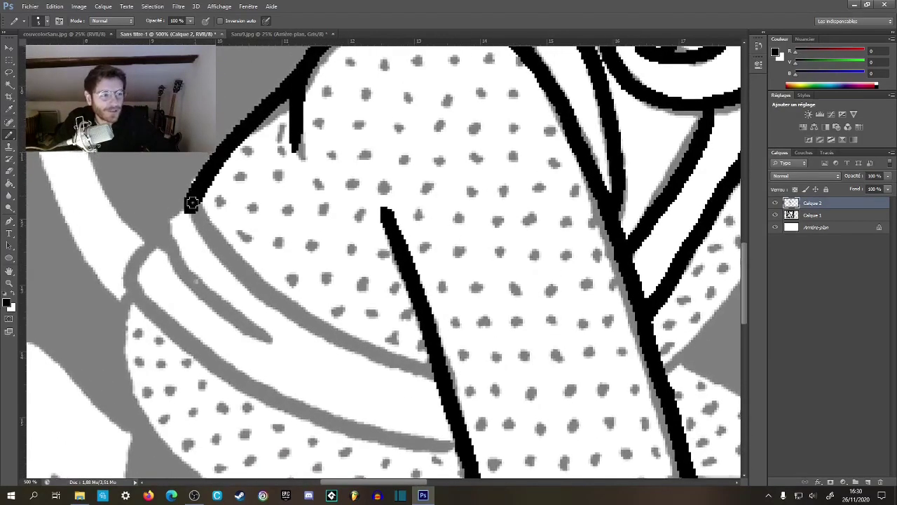
{"action": "left_click_drag", "start_coordinate": [262, 235], "coordinate": [235, 214]}
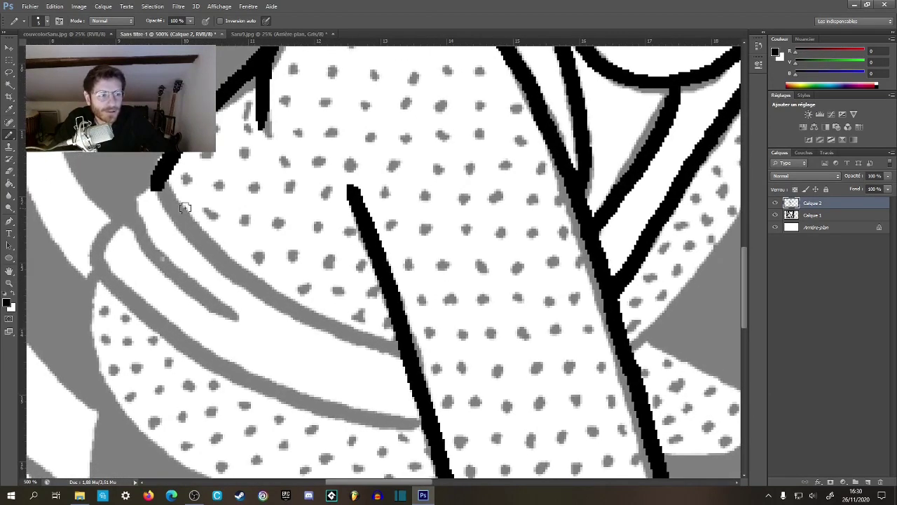
{"action": "mouse_move", "coordinate": [162, 184]}
{"action": "left_mouse_down"}
{"action": "mouse_move", "coordinate": [215, 251]}
{"action": "mouse_move", "coordinate": [276, 298]}
{"action": "mouse_move", "coordinate": [384, 338]}
{"action": "left_mouse_up"}
- Trace the lower edge of the right-hand lapel and the outer edge of the right-hand sleeve
{"action": "left_click_drag", "start_coordinate": [450, 318], "coordinate": [162, 296]}
{"action": "mouse_move", "coordinate": [366, 266]}
{"action": "left_mouse_down"}
{"action": "mouse_move", "coordinate": [340, 290]}
{"action": "mouse_move", "coordinate": [378, 239]}
{"action": "left_mouse_up"}
{"action": "mouse_move", "coordinate": [342, 283]}
{"action": "left_mouse_down"}
{"action": "mouse_move", "coordinate": [434, 190]}
{"action": "mouse_move", "coordinate": [494, 90]}
{"action": "mouse_move", "coordinate": [458, 179]}
{"action": "mouse_move", "coordinate": [343, 303]}
{"action": "mouse_move", "coordinate": [367, 227]}
{"action": "mouse_move", "coordinate": [343, 201]}
{"action": "mouse_move", "coordinate": [298, 196]}
{"action": "left_mouse_up"}
{"action": "key", "text": "ctrl+z"}
{"action": "mouse_move", "coordinate": [366, 125]}
{"action": "left_mouse_down"}
{"action": "mouse_move", "coordinate": [410, 189]}
{"action": "mouse_move", "coordinate": [448, 289]}
{"action": "left_mouse_up"}
{"action": "left_click_drag", "start_coordinate": [462, 356], "coordinate": [388, 243]}
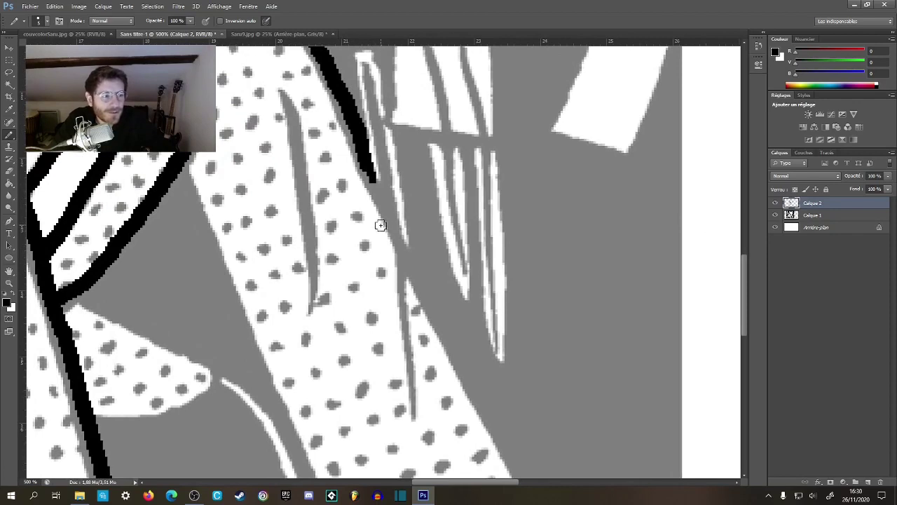
{"action": "left_click_drag", "start_coordinate": [392, 252], "coordinate": [338, 172]}
{"action": "left_click_drag", "start_coordinate": [310, 77], "coordinate": [488, 408]}
- Trace the inner edge and the cuff of the right-hand sleeve
{"action": "mouse_move", "coordinate": [261, 190]}
{"action": "left_mouse_down"}
{"action": "mouse_move", "coordinate": [374, 310]}
{"action": "mouse_move", "coordinate": [438, 242]}
{"action": "left_mouse_up"}
{"action": "mouse_move", "coordinate": [301, 143]}
{"action": "left_mouse_down"}
{"action": "mouse_move", "coordinate": [391, 357]}
{"action": "mouse_move", "coordinate": [343, 270]}
{"action": "mouse_move", "coordinate": [312, 167]}
{"action": "mouse_move", "coordinate": [368, 284]}
{"action": "left_mouse_up"}
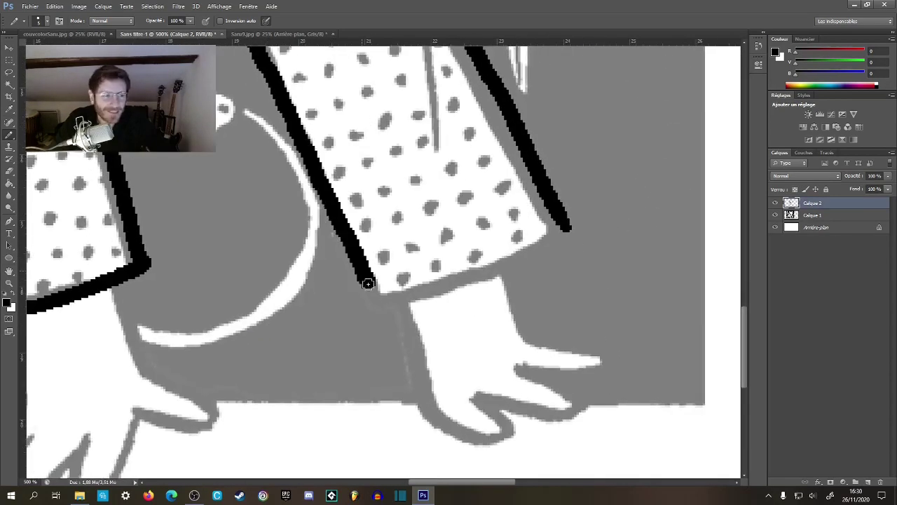
{"action": "left_click_drag", "start_coordinate": [366, 225], "coordinate": [286, 266]}
{"action": "mouse_move", "coordinate": [291, 337]}
{"action": "left_mouse_down"}
{"action": "mouse_move", "coordinate": [431, 295]}
{"action": "mouse_move", "coordinate": [466, 273]}
{"action": "left_mouse_up"}
{"action": "key", "text": "ctrl+z"}
{"action": "mouse_move", "coordinate": [289, 340]}
{"action": "left_mouse_down"}
{"action": "mouse_move", "coordinate": [403, 323]}
{"action": "mouse_move", "coordinate": [482, 287]}
{"action": "left_mouse_up"}
{"action": "left_click_drag", "start_coordinate": [315, 188], "coordinate": [449, 414]}
{"action": "left_click_drag", "start_coordinate": [244, 93], "coordinate": [375, 166]}
- Trace the belt's rounded back end, its inner fold and its lower edge in black
{"action": "left_click", "coordinate": [384, 191], "text": "alt"}
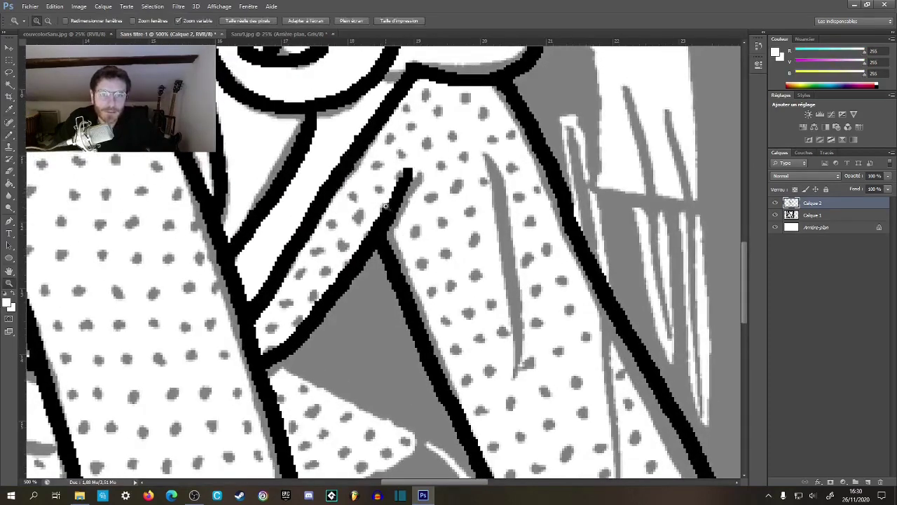
{"action": "scroll", "coordinate": [387, 207], "scroll_direction": "down", "scroll_amount": 1}
{"action": "left_click", "coordinate": [387, 222], "text": "alt"}
{"action": "key", "text": "z"}
{"action": "mouse_move", "coordinate": [405, 287]}
{"action": "left_mouse_down"}
{"action": "mouse_move", "coordinate": [302, 280]}
{"action": "mouse_move", "coordinate": [464, 276]}
{"action": "left_mouse_up"}
{"action": "left_click", "coordinate": [284, 283]}
{"action": "left_click", "coordinate": [284, 284]}
{"action": "left_click", "coordinate": [285, 287]}
{"action": "left_click_drag", "start_coordinate": [360, 305], "coordinate": [366, 209]}
{"action": "key", "text": "b"}
{"action": "mouse_move", "coordinate": [352, 119]}
{"action": "left_mouse_down"}
{"action": "mouse_move", "coordinate": [326, 145]}
{"action": "mouse_move", "coordinate": [336, 172]}
{"action": "mouse_move", "coordinate": [361, 203]}
{"action": "mouse_move", "coordinate": [409, 240]}
{"action": "left_mouse_up"}
{"action": "mouse_move", "coordinate": [326, 159]}
{"action": "left_mouse_down"}
{"action": "mouse_move", "coordinate": [302, 177]}
{"action": "mouse_move", "coordinate": [302, 198]}
{"action": "mouse_move", "coordinate": [346, 241]}
{"action": "mouse_move", "coordinate": [461, 291]}
{"action": "mouse_move", "coordinate": [546, 307]}
{"action": "left_mouse_up"}
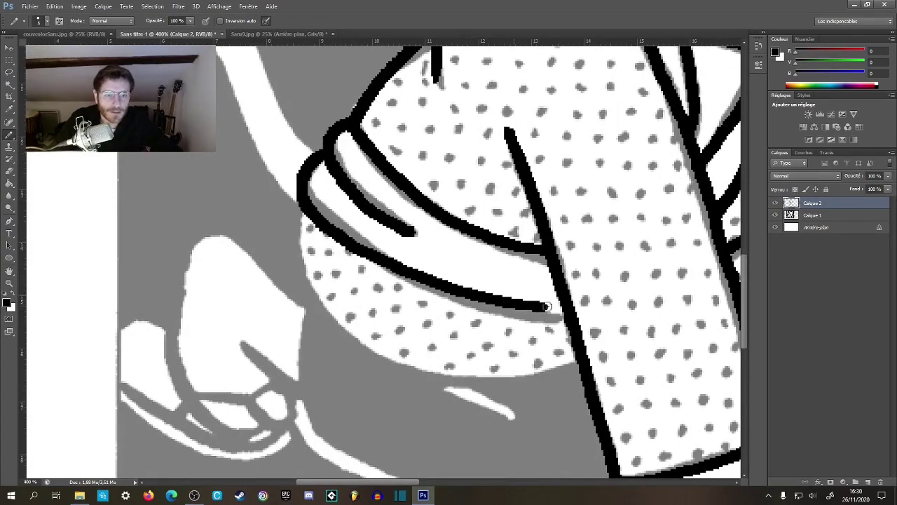
- Trace the robe's curved lower edge beneath the belt and the dotted flap on the other side of the sleeve
{"action": "left_click_drag", "start_coordinate": [639, 176], "coordinate": [356, 285]}
{"action": "left_click_drag", "start_coordinate": [387, 384], "coordinate": [388, 202]}
{"action": "left_click_drag", "start_coordinate": [461, 188], "coordinate": [450, 216]}
{"action": "mouse_move", "coordinate": [428, 262]}
{"action": "left_mouse_down"}
{"action": "mouse_move", "coordinate": [586, 212]}
{"action": "mouse_move", "coordinate": [677, 199]}
{"action": "left_mouse_up"}
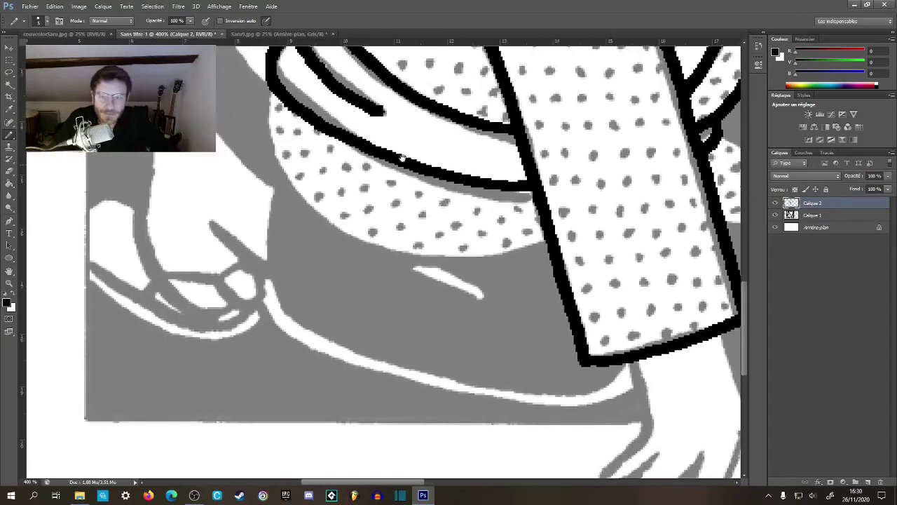
{"action": "mouse_move", "coordinate": [269, 83]}
{"action": "left_mouse_down"}
{"action": "mouse_move", "coordinate": [262, 136]}
{"action": "mouse_move", "coordinate": [279, 182]}
{"action": "mouse_move", "coordinate": [321, 226]}
{"action": "mouse_move", "coordinate": [376, 256]}
{"action": "mouse_move", "coordinate": [447, 268]}
{"action": "mouse_move", "coordinate": [547, 258]}
{"action": "left_mouse_up"}
{"action": "mouse_move", "coordinate": [621, 192]}
{"action": "left_mouse_down"}
{"action": "mouse_move", "coordinate": [491, 269]}
{"action": "mouse_move", "coordinate": [300, 279]}
{"action": "mouse_move", "coordinate": [310, 276]}
{"action": "mouse_move", "coordinate": [297, 345]}
{"action": "mouse_move", "coordinate": [359, 321]}
{"action": "mouse_move", "coordinate": [355, 286]}
{"action": "mouse_move", "coordinate": [305, 251]}
{"action": "mouse_move", "coordinate": [245, 232]}
{"action": "left_mouse_up"}
{"action": "left_click_drag", "start_coordinate": [320, 266], "coordinate": [698, 105]}
- Trace both edges and the rounded tip of the monkey's tail
{"action": "mouse_move", "coordinate": [434, 182]}
{"action": "left_mouse_down"}
{"action": "mouse_move", "coordinate": [477, 236]}
{"action": "mouse_move", "coordinate": [283, 372]}
{"action": "mouse_move", "coordinate": [288, 271]}
{"action": "left_mouse_up"}
{"action": "left_click_drag", "start_coordinate": [259, 209], "coordinate": [312, 340]}
{"action": "left_click_drag", "start_coordinate": [263, 135], "coordinate": [385, 380]}
{"action": "mouse_move", "coordinate": [265, 109]}
{"action": "left_mouse_down"}
{"action": "mouse_move", "coordinate": [441, 105]}
{"action": "mouse_move", "coordinate": [449, 96]}
{"action": "left_mouse_up"}
{"action": "mouse_move", "coordinate": [219, 106]}
{"action": "left_mouse_down"}
{"action": "mouse_move", "coordinate": [301, 157]}
{"action": "mouse_move", "coordinate": [384, 317]}
{"action": "mouse_move", "coordinate": [404, 335]}
{"action": "left_mouse_up"}
{"action": "mouse_move", "coordinate": [341, 273]}
{"action": "left_mouse_down"}
{"action": "mouse_move", "coordinate": [430, 243]}
{"action": "mouse_move", "coordinate": [474, 146]}
{"action": "mouse_move", "coordinate": [386, 208]}
{"action": "mouse_move", "coordinate": [443, 225]}
{"action": "mouse_move", "coordinate": [524, 223]}
{"action": "mouse_move", "coordinate": [545, 260]}
{"action": "left_mouse_up"}
{"action": "left_click_drag", "start_coordinate": [541, 329], "coordinate": [236, 180]}
{"action": "mouse_move", "coordinate": [257, 96]}
{"action": "left_mouse_down"}
{"action": "mouse_move", "coordinate": [310, 228]}
{"action": "mouse_move", "coordinate": [344, 273]}
{"action": "left_mouse_up"}
{"action": "key", "text": "ctrl+z"}
{"action": "mouse_move", "coordinate": [262, 110]}
{"action": "left_mouse_down"}
{"action": "mouse_move", "coordinate": [338, 257]}
{"action": "mouse_move", "coordinate": [375, 287]}
{"action": "left_mouse_up"}
{"action": "left_click_drag", "start_coordinate": [463, 234], "coordinate": [344, 283]}
- Trace the folded left-hand leg below the robe and its short crease under the hem
{"action": "key", "text": "z"}
{"action": "left_click", "coordinate": [346, 291], "text": "alt"}
{"action": "left_click", "coordinate": [346, 291], "text": "alt"}
{"action": "left_click", "coordinate": [347, 294], "text": "alt"}
{"action": "left_click", "coordinate": [347, 295], "text": "alt"}
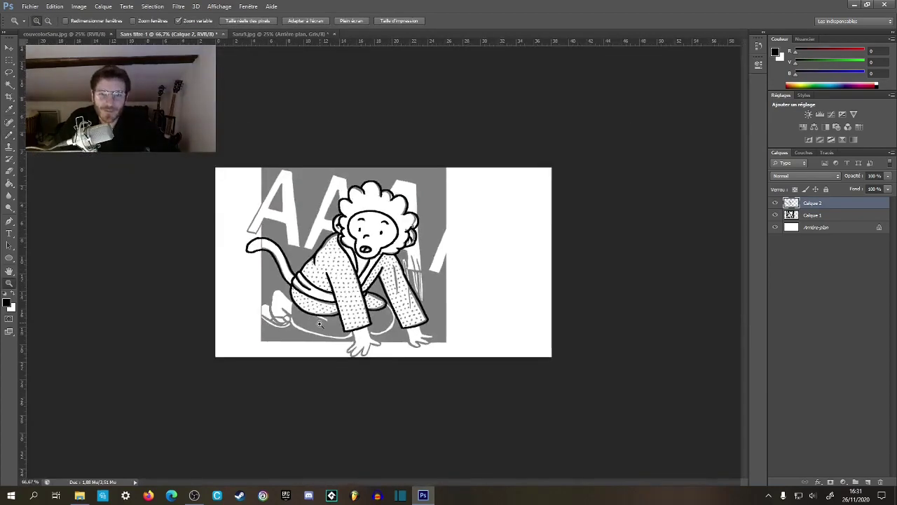
{"action": "left_click", "coordinate": [320, 324]}
{"action": "left_click", "coordinate": [321, 324]}
{"action": "left_click", "coordinate": [321, 323]}
{"action": "left_click_drag", "start_coordinate": [362, 314], "coordinate": [548, 195]}
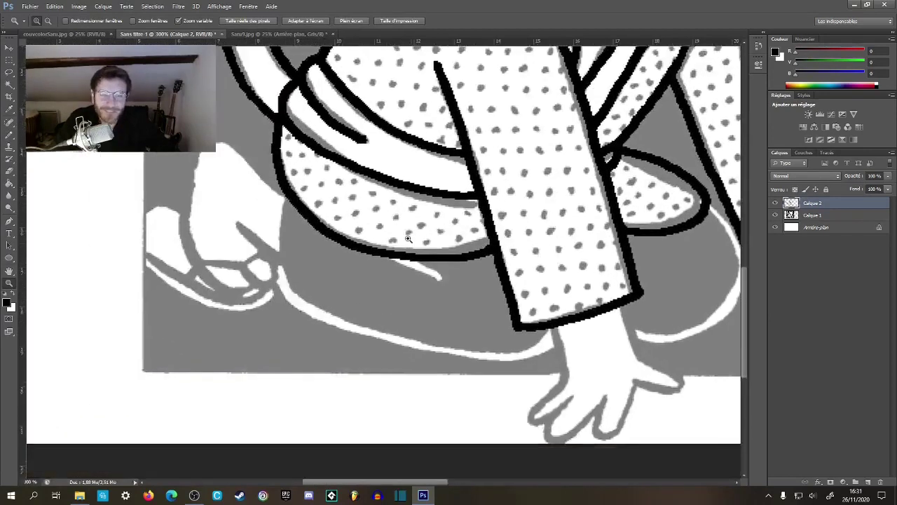
{"action": "left_click", "coordinate": [408, 239]}
{"action": "key", "text": "b"}
{"action": "mouse_move", "coordinate": [243, 173]}
{"action": "left_mouse_down"}
{"action": "mouse_move", "coordinate": [237, 242]}
{"action": "mouse_move", "coordinate": [251, 303]}
{"action": "mouse_move", "coordinate": [322, 347]}
{"action": "mouse_move", "coordinate": [462, 382]}
{"action": "mouse_move", "coordinate": [554, 387]}
{"action": "mouse_move", "coordinate": [596, 367]}
{"action": "left_mouse_up"}
{"action": "left_click_drag", "start_coordinate": [377, 256], "coordinate": [452, 291]}
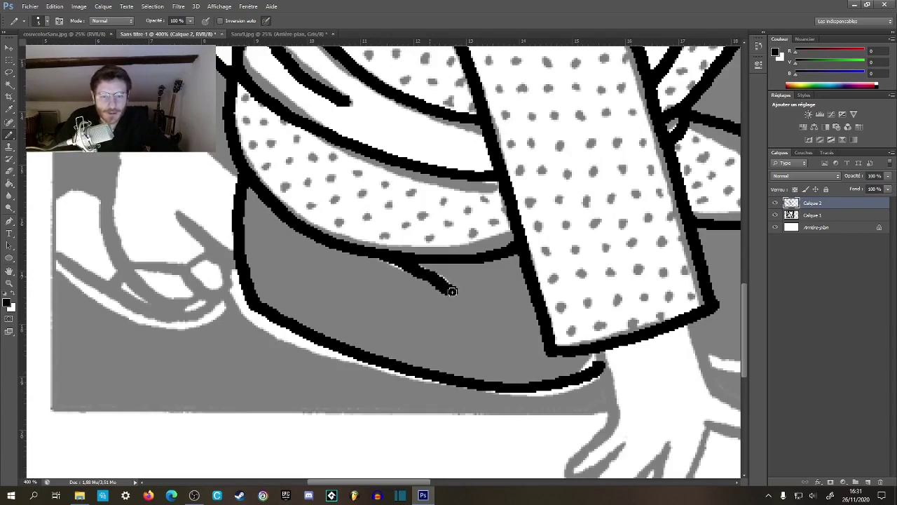
- Trace the rounded right-hand knee between the two sleeves, redrawing its strokes until they fit
{"action": "left_click_drag", "start_coordinate": [580, 277], "coordinate": [304, 262]}
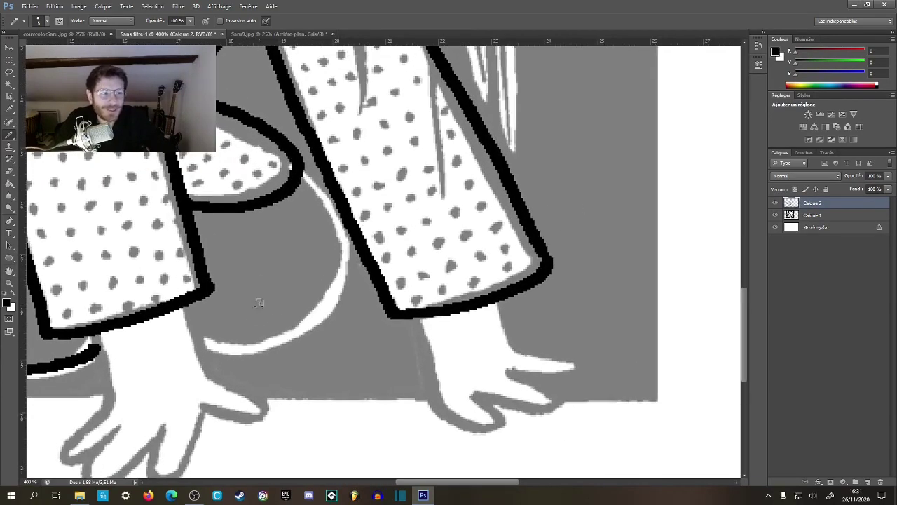
{"action": "mouse_move", "coordinate": [212, 343]}
{"action": "left_mouse_down"}
{"action": "mouse_move", "coordinate": [273, 348]}
{"action": "mouse_move", "coordinate": [303, 319]}
{"action": "left_mouse_up"}
{"action": "key", "text": "ctrl+z"}
{"action": "mouse_move", "coordinate": [199, 347]}
{"action": "left_mouse_down"}
{"action": "mouse_move", "coordinate": [237, 347]}
{"action": "mouse_move", "coordinate": [327, 294]}
{"action": "mouse_move", "coordinate": [336, 263]}
{"action": "left_mouse_up"}
{"action": "left_click_drag", "start_coordinate": [298, 175], "coordinate": [338, 274]}
{"action": "key", "text": "ctrl+z"}
{"action": "mouse_move", "coordinate": [292, 181]}
{"action": "left_mouse_down"}
{"action": "mouse_move", "coordinate": [326, 230]}
{"action": "mouse_move", "coordinate": [335, 293]}
{"action": "left_mouse_up"}
- Trace the wrist, fingers and thumb of the monkey's left-hand hand
{"action": "left_click_drag", "start_coordinate": [322, 337], "coordinate": [434, 314]}
{"action": "left_click_drag", "start_coordinate": [340, 315], "coordinate": [488, 213]}
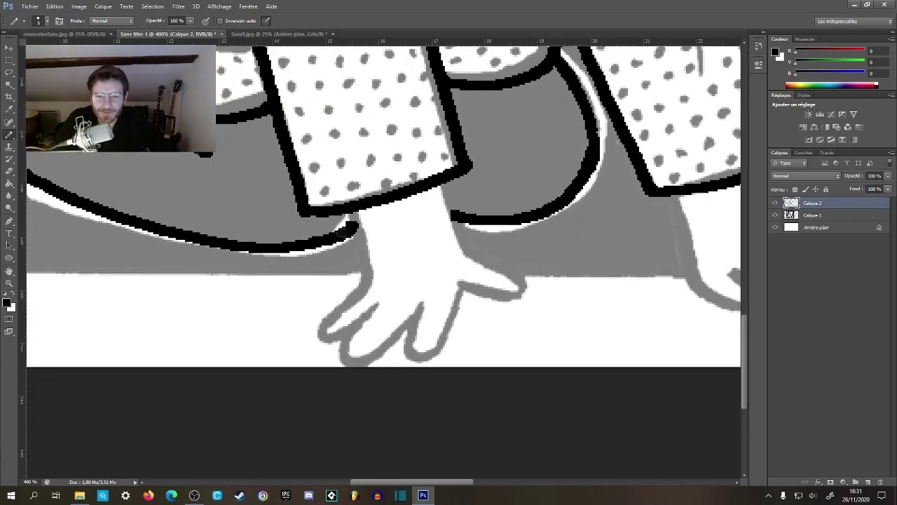
{"action": "mouse_move", "coordinate": [356, 215]}
{"action": "left_mouse_down"}
{"action": "mouse_move", "coordinate": [370, 278]}
{"action": "mouse_move", "coordinate": [322, 335]}
{"action": "mouse_move", "coordinate": [383, 304]}
{"action": "left_mouse_up"}
{"action": "scroll", "coordinate": [400, 311], "scroll_direction": "down", "scroll_amount": 2}
{"action": "scroll", "coordinate": [400, 311], "scroll_direction": "right", "scroll_amount": 1}
{"action": "mouse_move", "coordinate": [337, 246]}
{"action": "left_mouse_down"}
{"action": "mouse_move", "coordinate": [307, 293]}
{"action": "mouse_move", "coordinate": [381, 254]}
{"action": "mouse_move", "coordinate": [361, 293]}
{"action": "mouse_move", "coordinate": [413, 240]}
{"action": "left_mouse_up"}
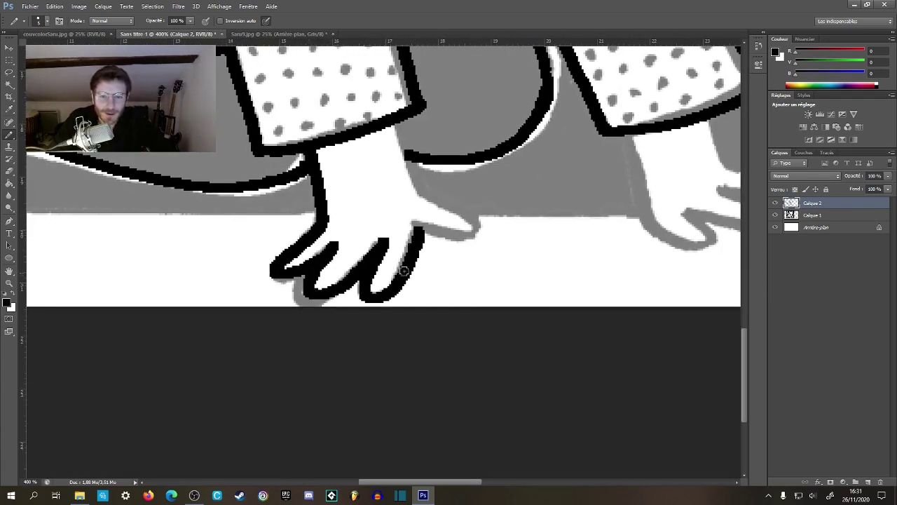
{"action": "scroll", "coordinate": [405, 271], "scroll_direction": "up", "scroll_amount": 3}
{"action": "scroll", "coordinate": [405, 271], "scroll_direction": "right", "scroll_amount": 3}
{"action": "mouse_move", "coordinate": [268, 211]}
{"action": "left_mouse_down"}
{"action": "mouse_move", "coordinate": [304, 286]}
{"action": "mouse_move", "coordinate": [341, 326]}
{"action": "mouse_move", "coordinate": [315, 330]}
{"action": "mouse_move", "coordinate": [349, 326]}
{"action": "left_mouse_up"}
- Trace the wrist and fingers of the monkey's right-hand hand
{"action": "mouse_move", "coordinate": [319, 176]}
{"action": "left_mouse_down"}
{"action": "mouse_move", "coordinate": [446, 292]}
{"action": "mouse_move", "coordinate": [293, 260]}
{"action": "left_mouse_up"}
{"action": "mouse_move", "coordinate": [238, 253]}
{"action": "left_mouse_down"}
{"action": "mouse_move", "coordinate": [255, 337]}
{"action": "mouse_move", "coordinate": [279, 375]}
{"action": "mouse_move", "coordinate": [296, 332]}
{"action": "mouse_move", "coordinate": [359, 352]}
{"action": "mouse_move", "coordinate": [396, 338]}
{"action": "left_mouse_up"}
{"action": "left_click_drag", "start_coordinate": [334, 309], "coordinate": [394, 337]}
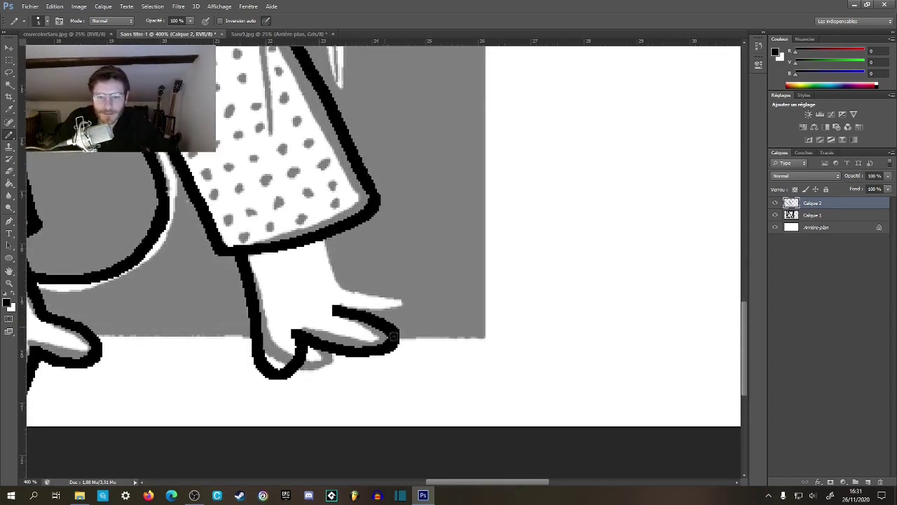
{"action": "left_click_drag", "start_coordinate": [342, 285], "coordinate": [404, 310]}
{"action": "mouse_move", "coordinate": [332, 226]}
{"action": "left_mouse_down"}
{"action": "mouse_move", "coordinate": [346, 250]}
{"action": "mouse_move", "coordinate": [398, 280]}
{"action": "mouse_move", "coordinate": [344, 265]}
{"action": "mouse_move", "coordinate": [386, 284]}
{"action": "left_mouse_up"}
{"action": "key", "text": "ctrl+z"}
- Trace the outline of the monkey's foot behind the robe, including its toes
{"action": "key", "text": "z"}
{"action": "left_click", "coordinate": [370, 342], "text": "alt"}
{"action": "left_click", "coordinate": [363, 343], "text": "alt"}
{"action": "left_click", "coordinate": [337, 347], "text": "alt"}
{"action": "mouse_move", "coordinate": [231, 342]}
{"action": "left_mouse_down"}
{"action": "mouse_move", "coordinate": [330, 284]}
{"action": "mouse_move", "coordinate": [407, 273]}
{"action": "left_mouse_up"}
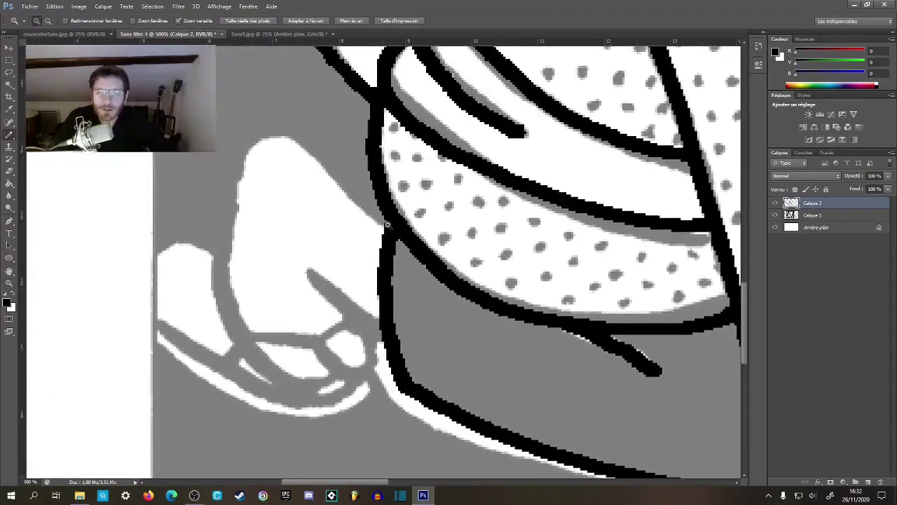
{"action": "key", "text": "b"}
{"action": "left_click_drag", "start_coordinate": [385, 219], "coordinate": [319, 165]}
{"action": "key", "text": "ctrl+z"}
{"action": "mouse_move", "coordinate": [232, 167]}
{"action": "left_mouse_down"}
{"action": "mouse_move", "coordinate": [272, 130]}
{"action": "mouse_move", "coordinate": [335, 155]}
{"action": "mouse_move", "coordinate": [398, 231]}
{"action": "left_mouse_up"}
{"action": "mouse_move", "coordinate": [236, 168]}
{"action": "left_mouse_down"}
{"action": "mouse_move", "coordinate": [223, 274]}
{"action": "mouse_move", "coordinate": [254, 353]}
{"action": "mouse_move", "coordinate": [314, 381]}
{"action": "mouse_move", "coordinate": [348, 346]}
{"action": "mouse_move", "coordinate": [347, 370]}
{"action": "mouse_move", "coordinate": [329, 281]}
{"action": "mouse_move", "coordinate": [387, 332]}
{"action": "left_mouse_up"}
{"action": "left_click_drag", "start_coordinate": [331, 338], "coordinate": [376, 281]}
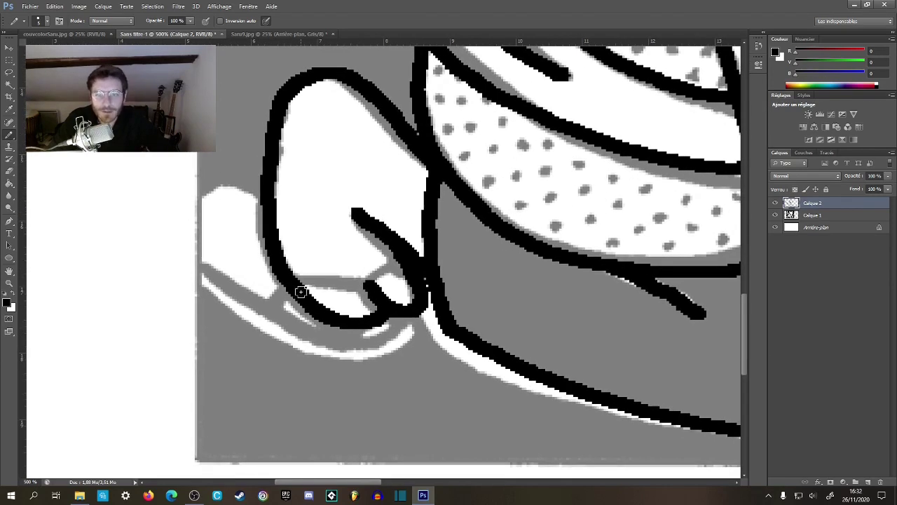
- Ink the sandal's two straps across the foot and the outline of its sole and heel
{"action": "left_click_drag", "start_coordinate": [301, 292], "coordinate": [398, 269]}
{"action": "mouse_move", "coordinate": [293, 262]}
{"action": "left_mouse_down"}
{"action": "mouse_move", "coordinate": [352, 226]}
{"action": "mouse_move", "coordinate": [387, 233]}
{"action": "left_mouse_up"}
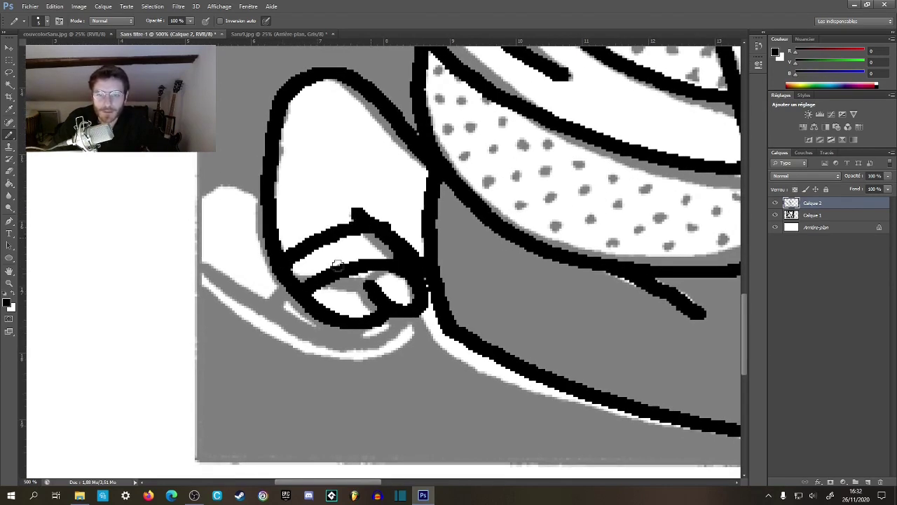
{"action": "mouse_move", "coordinate": [264, 197]}
{"action": "left_mouse_down"}
{"action": "mouse_move", "coordinate": [212, 179]}
{"action": "mouse_move", "coordinate": [184, 238]}
{"action": "mouse_move", "coordinate": [239, 298]}
{"action": "mouse_move", "coordinate": [319, 340]}
{"action": "mouse_move", "coordinate": [404, 325]}
{"action": "left_mouse_up"}
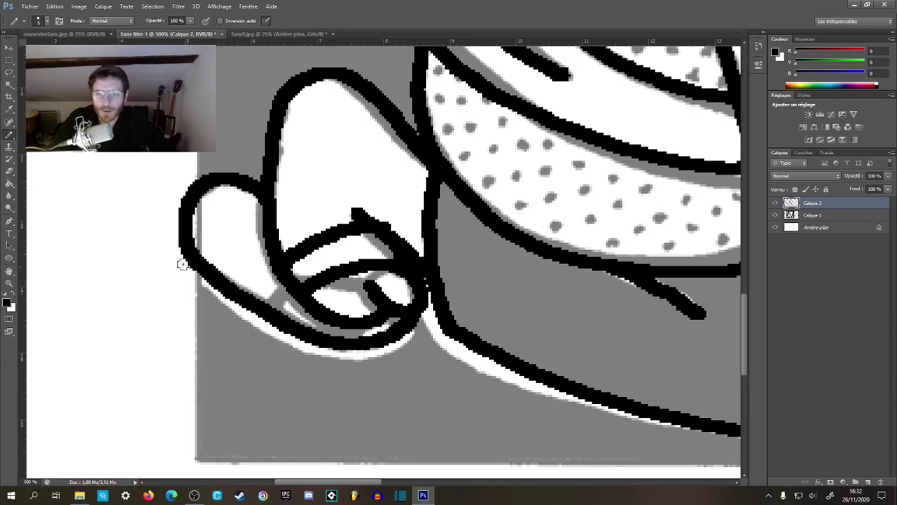
{"action": "mouse_move", "coordinate": [178, 208]}
{"action": "left_mouse_down"}
{"action": "mouse_move", "coordinate": [203, 307]}
{"action": "mouse_move", "coordinate": [287, 359]}
{"action": "mouse_move", "coordinate": [392, 359]}
{"action": "mouse_move", "coordinate": [432, 279]}
{"action": "left_mouse_up"}
- Hide the Calque 1 sketch layer and review the inked monkey on the white background
{"action": "key", "text": "z"}
{"action": "left_click", "coordinate": [441, 296], "text": "alt"}
{"action": "left_click", "coordinate": [441, 295], "text": "alt"}
{"action": "left_click", "coordinate": [441, 295], "text": "alt"}
{"action": "left_click", "coordinate": [441, 296], "text": "alt"}
{"action": "left_click", "coordinate": [441, 296], "text": "alt"}
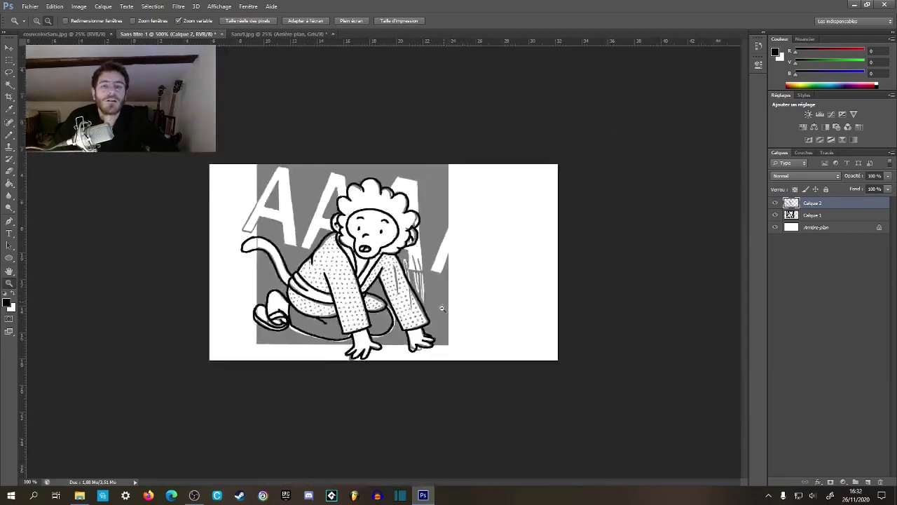
{"action": "scroll", "coordinate": [420, 283], "scroll_direction": "up", "scroll_amount": 5}
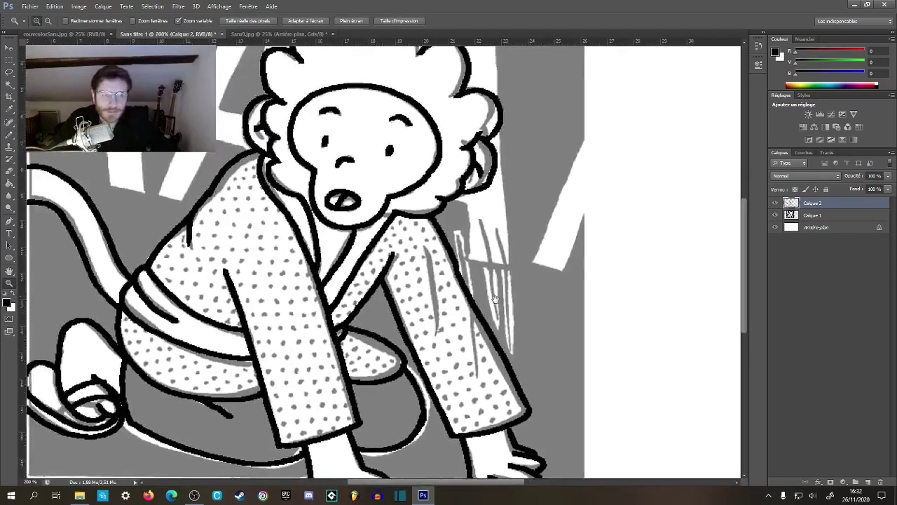
{"action": "left_click", "coordinate": [775, 214]}
{"action": "scroll", "coordinate": [621, 263], "scroll_direction": "down", "scroll_amount": 4}
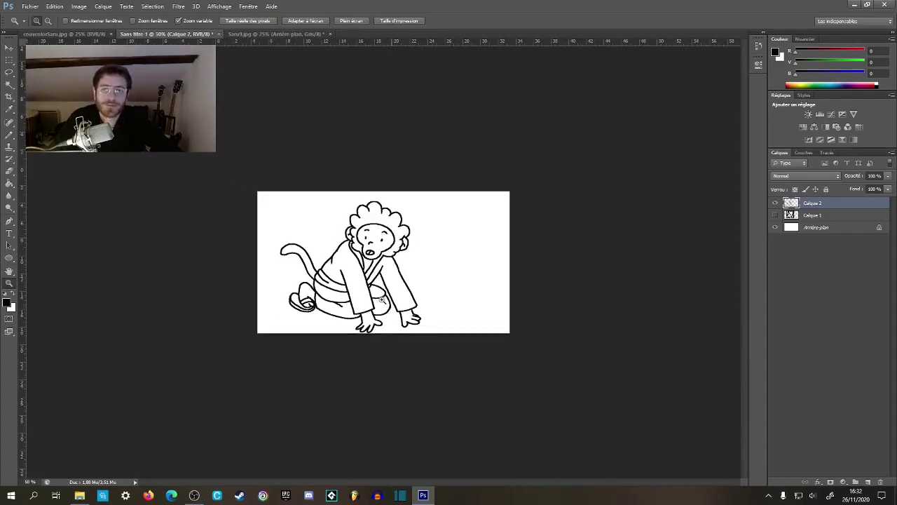
{"action": "scroll", "coordinate": [415, 309], "scroll_direction": "up", "scroll_amount": 4}
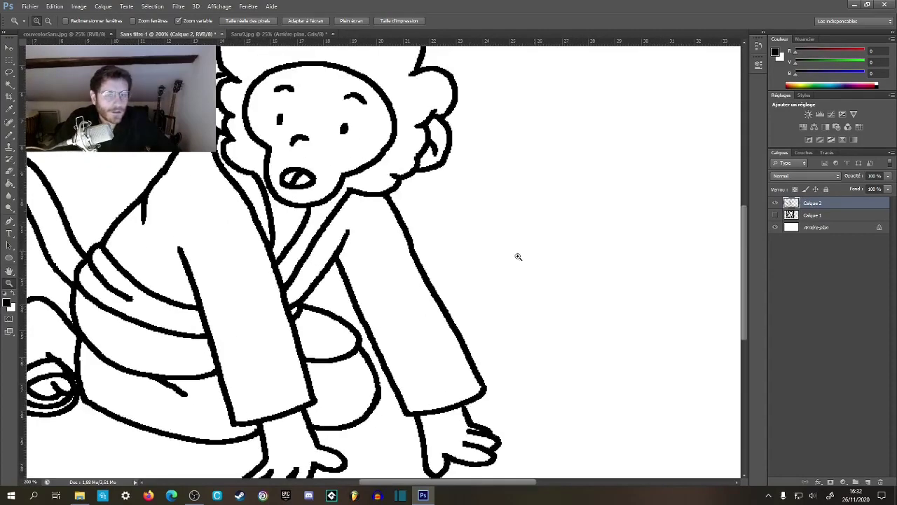
- Add a new empty layer directly above the hidden Calque 1 sketch layer
{"action": "scroll", "coordinate": [516, 255], "scroll_direction": "down", "scroll_amount": 3}
{"action": "scroll", "coordinate": [554, 248], "scroll_direction": "up", "scroll_amount": 1}
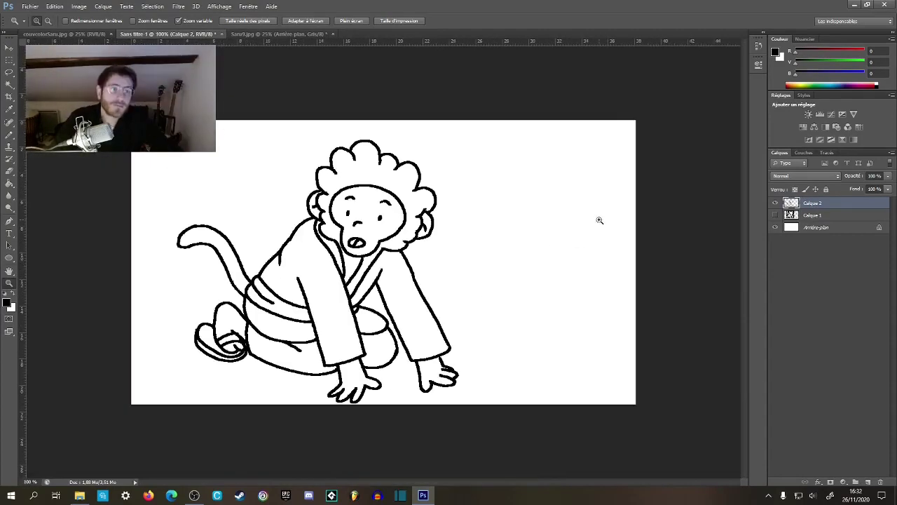
{"action": "left_click", "coordinate": [797, 217]}
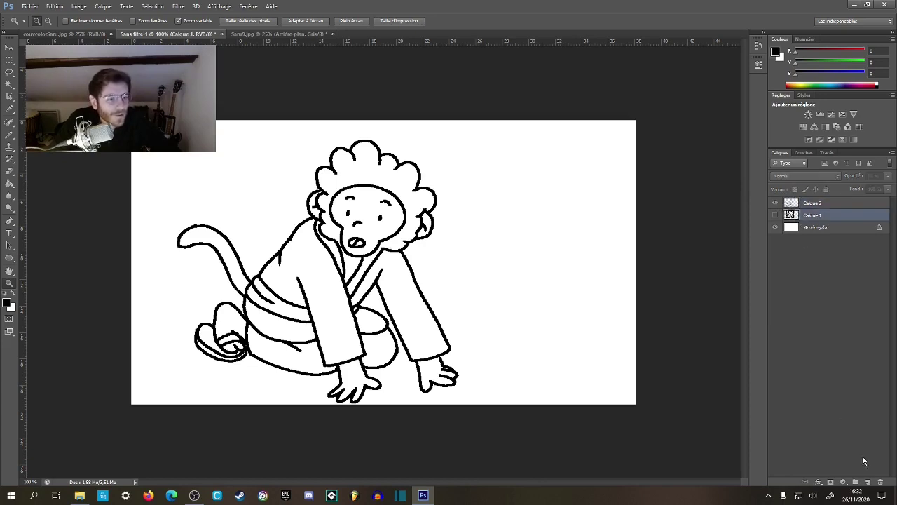
{"action": "left_click", "coordinate": [868, 482]}
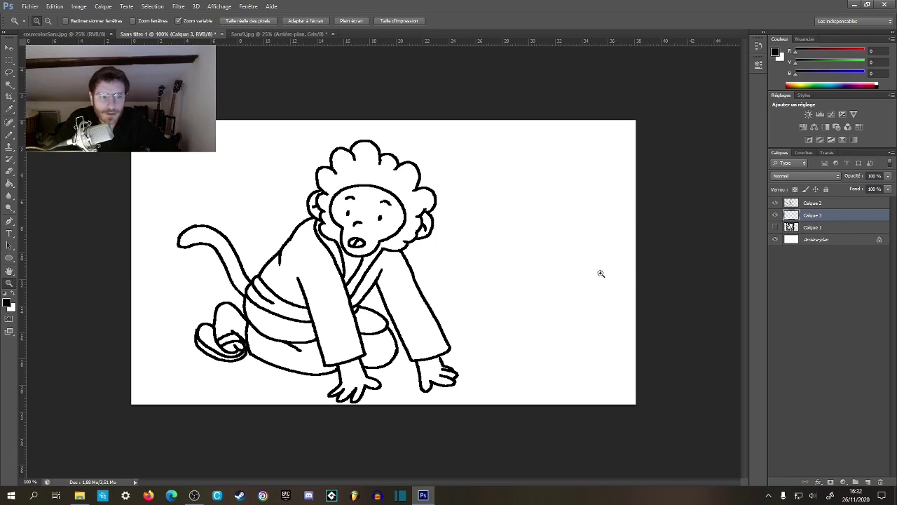
{"action": "left_click", "coordinate": [776, 203]}
{"action": "left_click", "coordinate": [776, 203]}
- Lower the opacity of Calque 2 to 25% and move the empty Calque 3 layer above it
{"action": "left_click", "coordinate": [806, 204]}
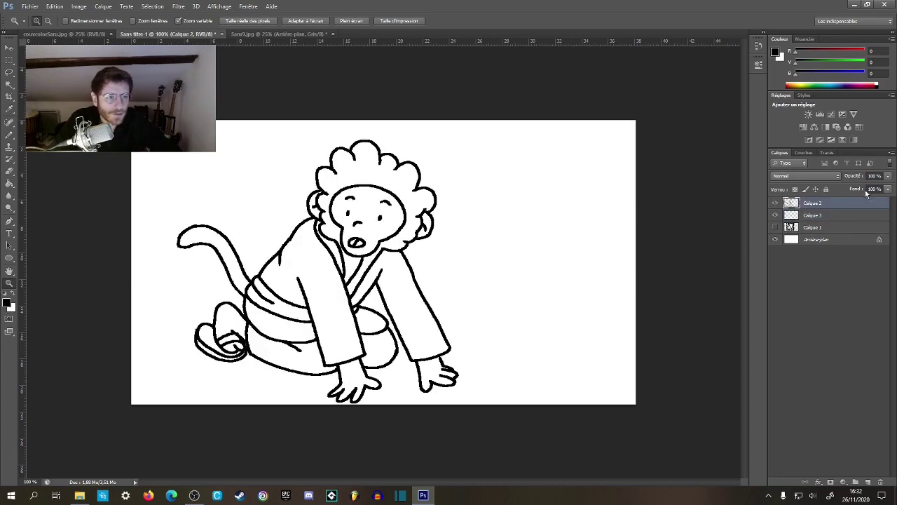
{"action": "type", "text": "50"}
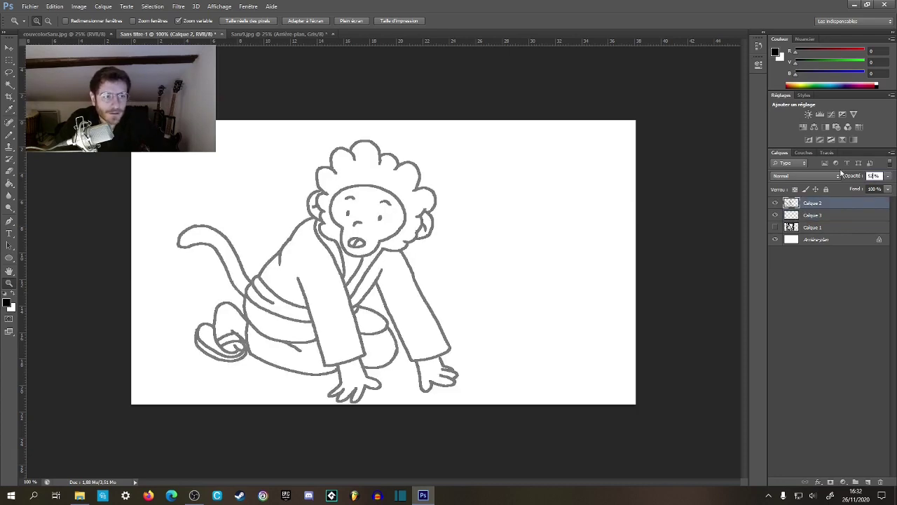
{"action": "key", "text": "BackSpace"}
{"action": "type", "text": "25"}
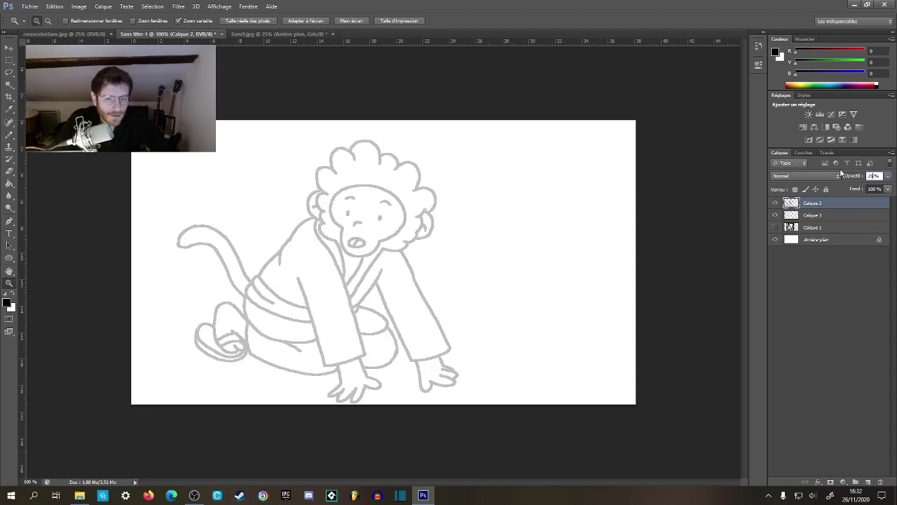
{"action": "left_click", "coordinate": [794, 227]}
{"action": "left_click_drag", "start_coordinate": [813, 217], "coordinate": [817, 198]}
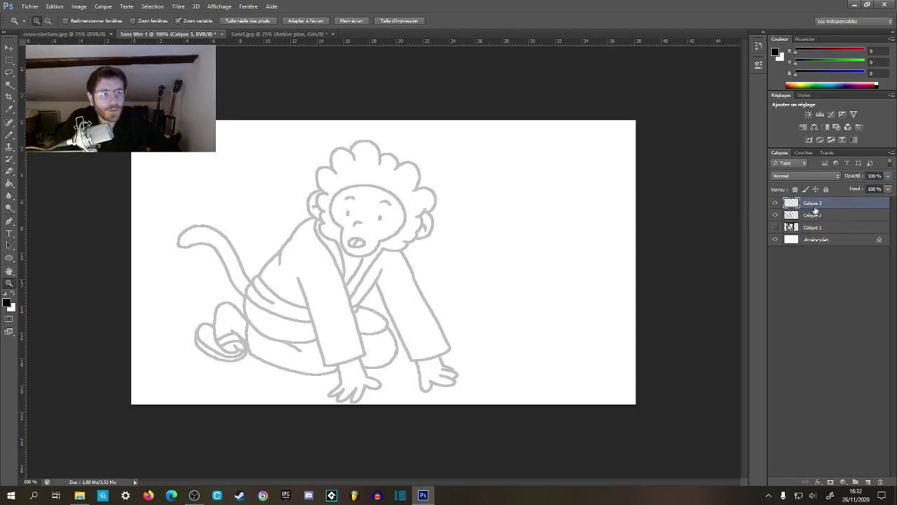
- Trace the monkey's rear foot on Calque 3 in black, including its toes and the strap's upper corner
{"action": "left_click", "coordinate": [396, 241]}
{"action": "left_click", "coordinate": [398, 242]}
{"action": "left_click", "coordinate": [421, 267], "text": "alt"}
{"action": "left_click", "coordinate": [422, 281], "text": "alt"}
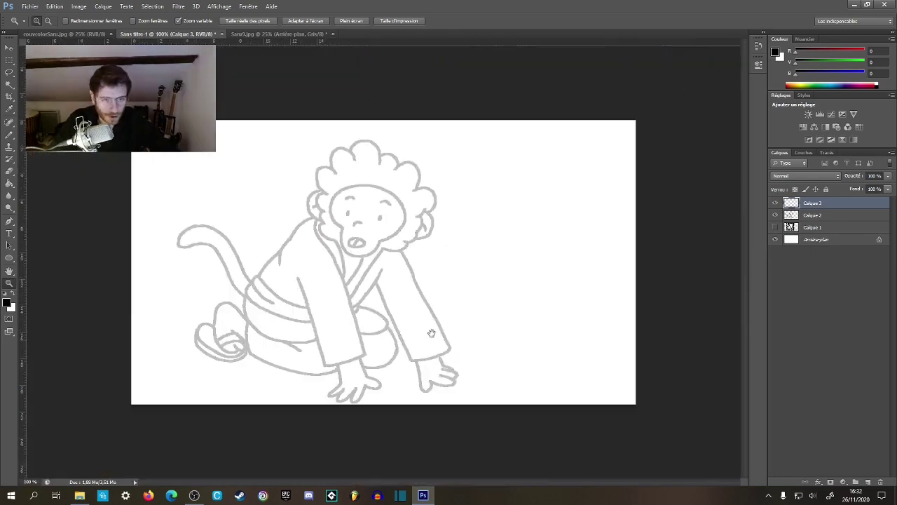
{"action": "left_click", "coordinate": [384, 332]}
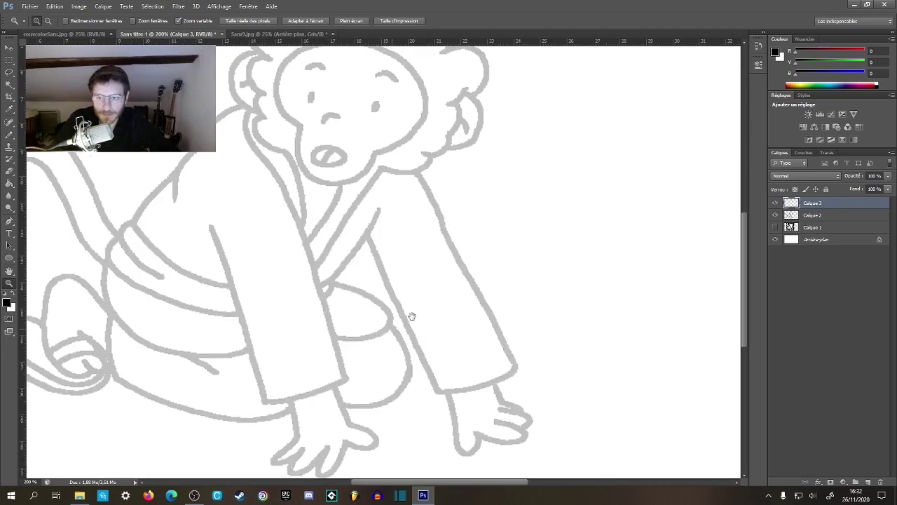
{"action": "left_click_drag", "start_coordinate": [411, 316], "coordinate": [550, 258]}
{"action": "left_click", "coordinate": [274, 249]}
{"action": "key", "text": "b"}
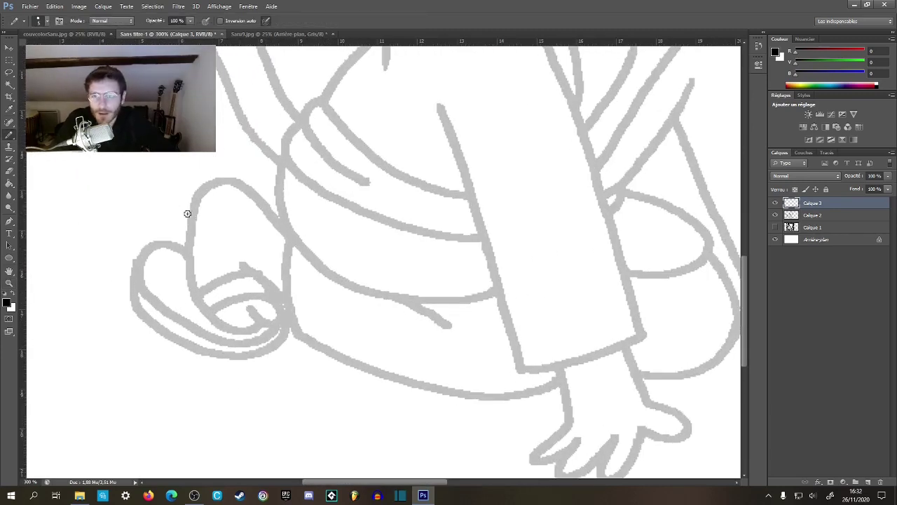
{"action": "key", "text": "z"}
{"action": "left_click", "coordinate": [188, 232]}
{"action": "mouse_move", "coordinate": [189, 234]}
{"action": "left_mouse_down"}
{"action": "mouse_move", "coordinate": [257, 218]}
{"action": "mouse_move", "coordinate": [265, 167]}
{"action": "mouse_move", "coordinate": [293, 139]}
{"action": "mouse_move", "coordinate": [327, 137]}
{"action": "mouse_move", "coordinate": [382, 196]}
{"action": "mouse_move", "coordinate": [393, 215]}
{"action": "left_mouse_up"}
{"action": "key", "text": "b"}
{"action": "left_click_drag", "start_coordinate": [306, 229], "coordinate": [220, 141]}
{"action": "mouse_move", "coordinate": [184, 170]}
{"action": "left_mouse_down"}
{"action": "mouse_move", "coordinate": [209, 234]}
{"action": "mouse_move", "coordinate": [240, 257]}
{"action": "mouse_move", "coordinate": [276, 248]}
{"action": "mouse_move", "coordinate": [271, 225]}
{"action": "mouse_move", "coordinate": [300, 239]}
{"action": "mouse_move", "coordinate": [293, 197]}
{"action": "mouse_move", "coordinate": [255, 166]}
{"action": "left_mouse_up"}
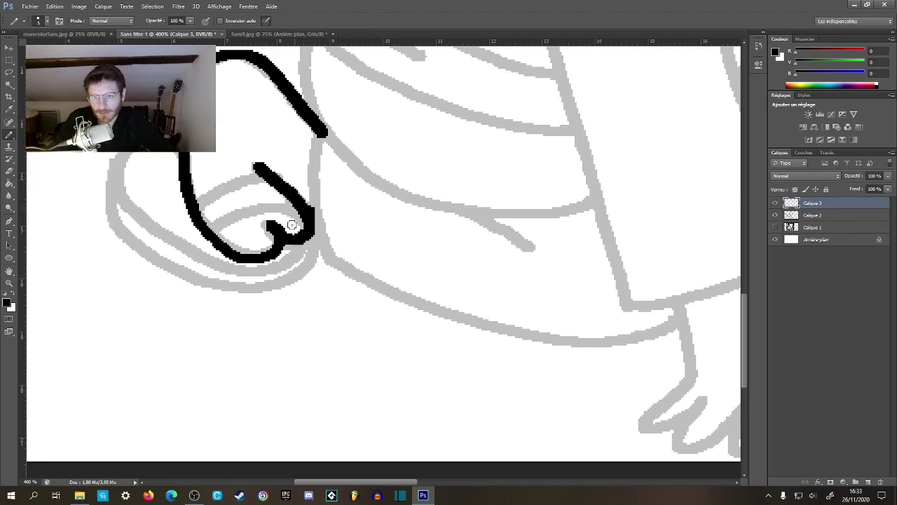
- Ink the sandal's two straps across the foot, its heel outline and the double edge of the sole
{"action": "left_click_drag", "start_coordinate": [191, 207], "coordinate": [248, 181]}
{"action": "key", "text": "ctrl+z"}
{"action": "left_click_drag", "start_coordinate": [194, 210], "coordinate": [255, 171]}
{"action": "left_click_drag", "start_coordinate": [218, 230], "coordinate": [264, 203]}
{"action": "left_click_drag", "start_coordinate": [210, 192], "coordinate": [396, 229]}
{"action": "mouse_move", "coordinate": [311, 185]}
{"action": "left_mouse_down"}
{"action": "mouse_move", "coordinate": [301, 208]}
{"action": "mouse_move", "coordinate": [309, 230]}
{"action": "mouse_move", "coordinate": [391, 297]}
{"action": "mouse_move", "coordinate": [462, 305]}
{"action": "mouse_move", "coordinate": [498, 280]}
{"action": "left_mouse_up"}
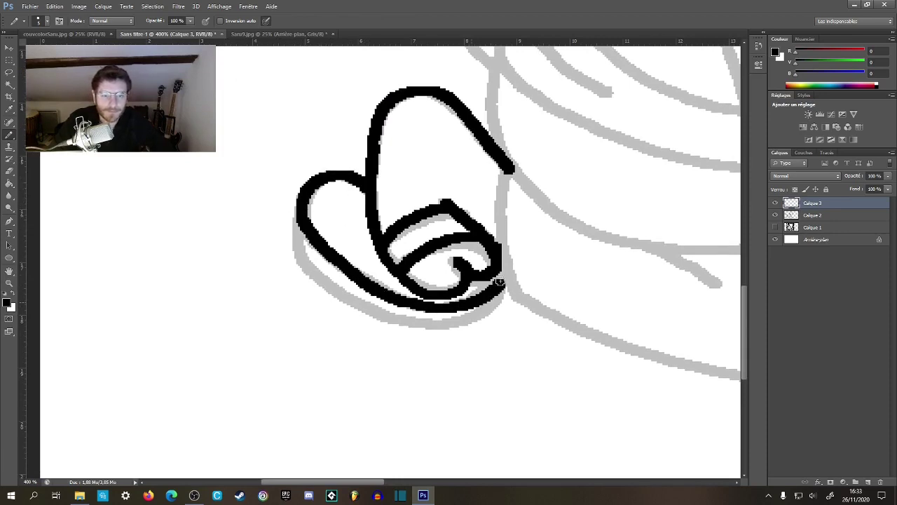
{"action": "mouse_move", "coordinate": [293, 224]}
{"action": "left_mouse_down"}
{"action": "mouse_move", "coordinate": [342, 292]}
{"action": "mouse_move", "coordinate": [440, 325]}
{"action": "mouse_move", "coordinate": [492, 316]}
{"action": "mouse_move", "coordinate": [507, 252]}
{"action": "mouse_move", "coordinate": [509, 274]}
{"action": "mouse_move", "coordinate": [518, 245]}
{"action": "mouse_move", "coordinate": [384, 254]}
{"action": "mouse_move", "coordinate": [284, 245]}
{"action": "left_mouse_up"}
- Trace the folded leg beside the sandal, with its lower edge, back edge, thigh crease and fold up to the sleeve
{"action": "mouse_move", "coordinate": [281, 165]}
{"action": "left_mouse_down"}
{"action": "mouse_move", "coordinate": [269, 199]}
{"action": "mouse_move", "coordinate": [281, 291]}
{"action": "mouse_move", "coordinate": [457, 368]}
{"action": "mouse_move", "coordinate": [511, 379]}
{"action": "mouse_move", "coordinate": [560, 384]}
{"action": "mouse_move", "coordinate": [616, 377]}
{"action": "mouse_move", "coordinate": [643, 357]}
{"action": "left_mouse_up"}
{"action": "mouse_move", "coordinate": [633, 294]}
{"action": "left_mouse_down"}
{"action": "mouse_move", "coordinate": [495, 283]}
{"action": "mouse_move", "coordinate": [391, 304]}
{"action": "left_mouse_up"}
{"action": "left_click_drag", "start_coordinate": [122, 243], "coordinate": [276, 322]}
{"action": "mouse_move", "coordinate": [216, 195]}
{"action": "left_mouse_down"}
{"action": "mouse_move", "coordinate": [228, 298]}
{"action": "mouse_move", "coordinate": [277, 345]}
{"action": "mouse_move", "coordinate": [409, 399]}
{"action": "left_mouse_up"}
{"action": "left_click_drag", "start_coordinate": [433, 330], "coordinate": [234, 245]}
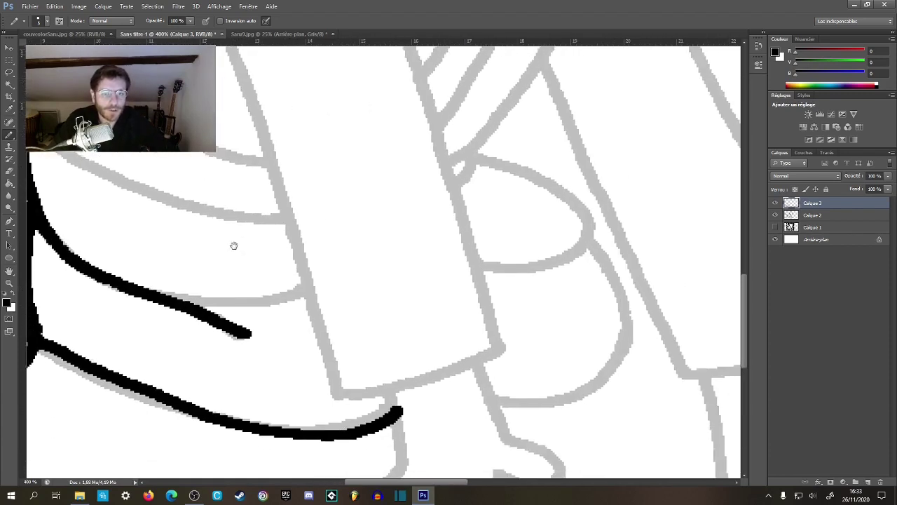
{"action": "mouse_move", "coordinate": [155, 292]}
{"action": "left_mouse_down"}
{"action": "mouse_move", "coordinate": [227, 299]}
{"action": "mouse_move", "coordinate": [303, 289]}
{"action": "left_mouse_up"}
{"action": "mouse_move", "coordinate": [397, 235]}
{"action": "left_mouse_down"}
{"action": "mouse_move", "coordinate": [536, 474]}
{"action": "mouse_move", "coordinate": [372, 302]}
{"action": "mouse_move", "coordinate": [353, 294]}
{"action": "left_mouse_up"}
{"action": "left_click_drag", "start_coordinate": [409, 199], "coordinate": [391, 193]}
- Try to trace the belt around the waist, from its rounded back edge to the sleeve
{"action": "key", "text": "z"}
{"action": "left_click", "coordinate": [398, 213], "text": "alt"}
{"action": "left_click", "coordinate": [398, 215], "text": "alt"}
{"action": "left_click", "coordinate": [398, 215]}
{"action": "left_click_drag", "start_coordinate": [305, 318], "coordinate": [442, 168]}
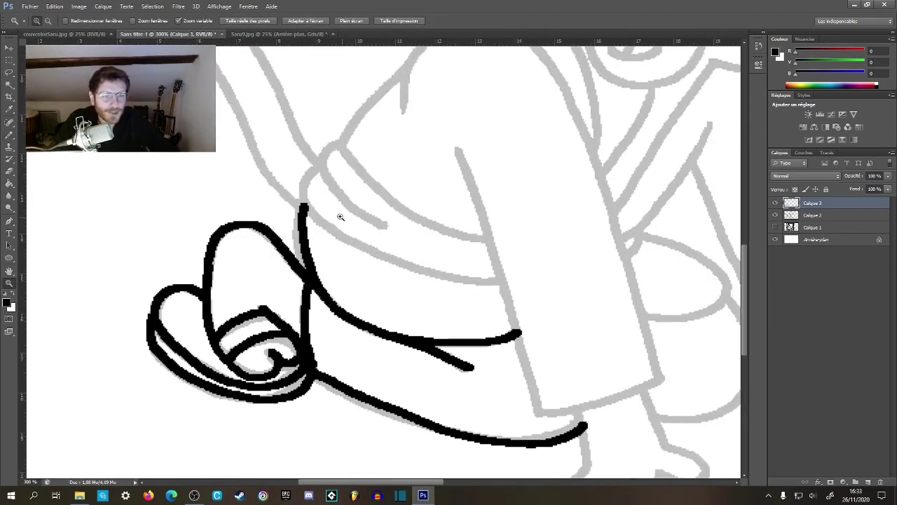
{"action": "left_click", "coordinate": [340, 214]}
{"action": "key", "text": "b"}
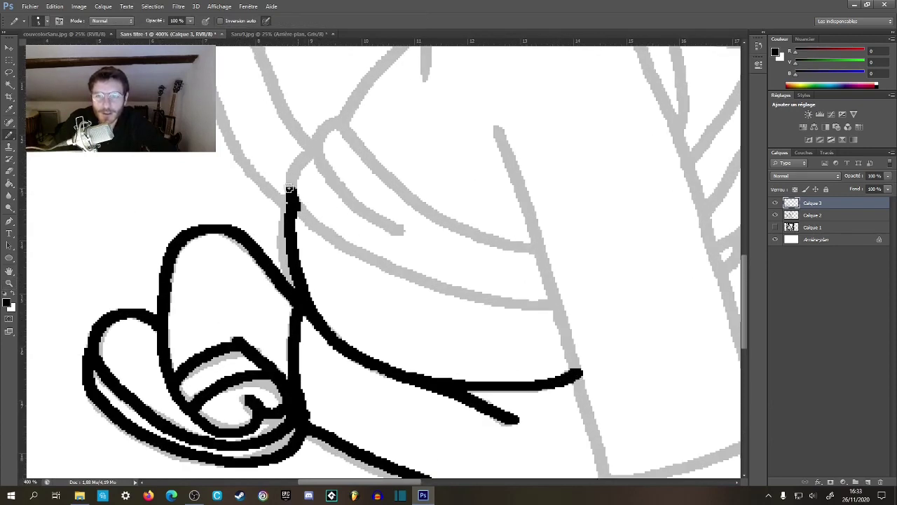
{"action": "mouse_move", "coordinate": [318, 163]}
{"action": "left_mouse_down"}
{"action": "mouse_move", "coordinate": [347, 199]}
{"action": "mouse_move", "coordinate": [389, 223]}
{"action": "left_mouse_up"}
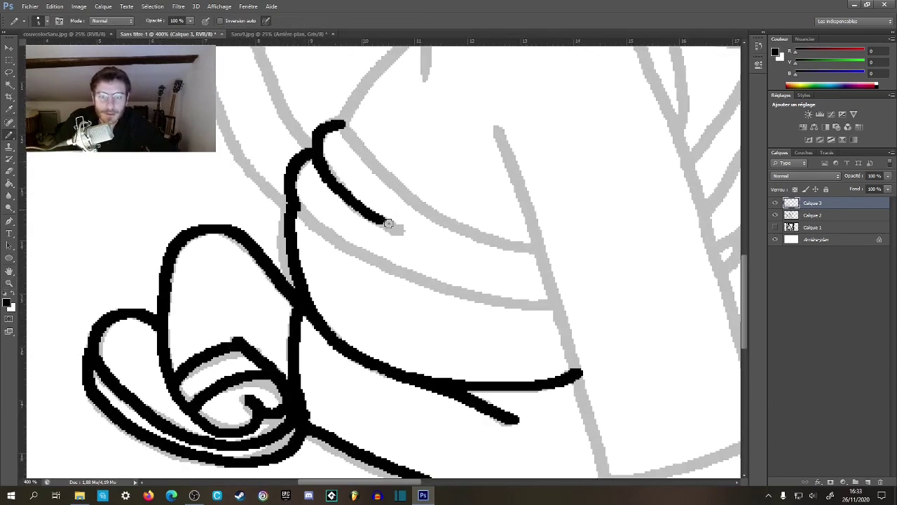
{"action": "mouse_move", "coordinate": [346, 122]}
{"action": "left_mouse_down"}
{"action": "mouse_move", "coordinate": [402, 187]}
{"action": "mouse_move", "coordinate": [456, 225]}
{"action": "mouse_move", "coordinate": [537, 252]}
{"action": "mouse_move", "coordinate": [309, 203]}
{"action": "mouse_move", "coordinate": [116, 184]}
{"action": "mouse_move", "coordinate": [243, 244]}
{"action": "mouse_move", "coordinate": [369, 261]}
{"action": "left_mouse_up"}
{"action": "left_click_drag", "start_coordinate": [370, 180], "coordinate": [346, 201]}
{"action": "key", "text": "z"}
{"action": "left_click", "coordinate": [310, 180], "text": "alt"}
{"action": "left_click", "coordinate": [311, 186], "text": "alt"}
{"action": "left_click", "coordinate": [306, 191], "text": "alt"}
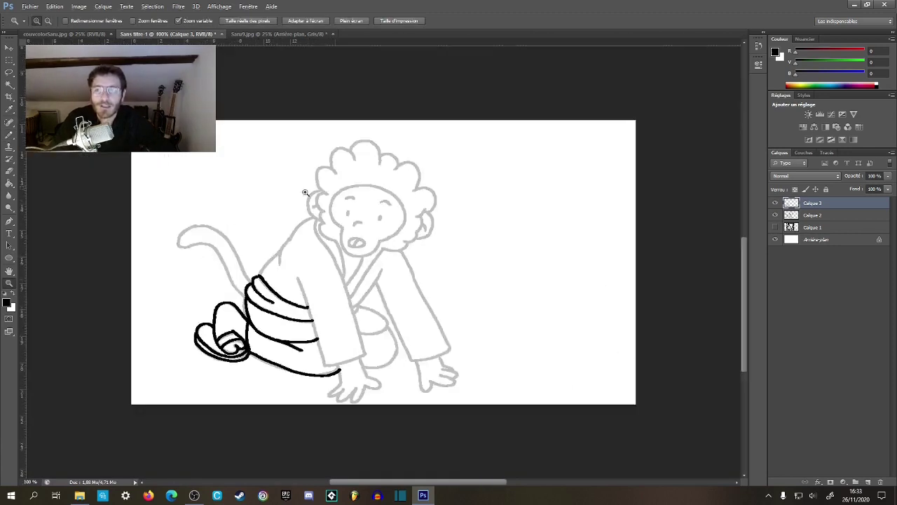
- Undo the belt strokes and erase the upper end of the hip line and the end of the thigh fold near the sleeve
{"action": "left_click", "coordinate": [265, 293]}
{"action": "left_click", "coordinate": [265, 293]}
{"action": "key", "text": "b"}
{"action": "mouse_move", "coordinate": [263, 287]}
{"action": "left_mouse_down"}
{"action": "mouse_move", "coordinate": [230, 210]}
{"action": "mouse_move", "coordinate": [248, 314]}
{"action": "mouse_move", "coordinate": [199, 275]}
{"action": "mouse_move", "coordinate": [322, 363]}
{"action": "mouse_move", "coordinate": [313, 300]}
{"action": "mouse_move", "coordinate": [411, 340]}
{"action": "mouse_move", "coordinate": [375, 152]}
{"action": "left_mouse_up"}
{"action": "key", "text": "b"}
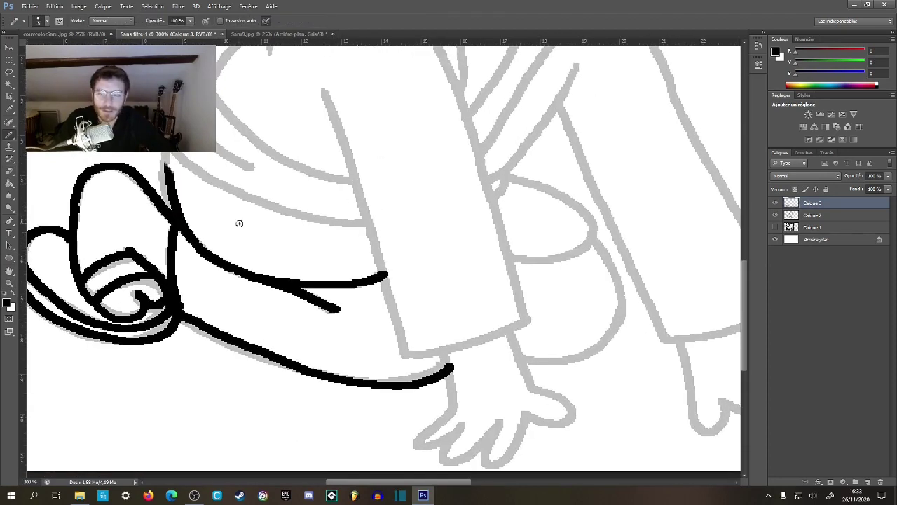
{"action": "key", "text": "g"}
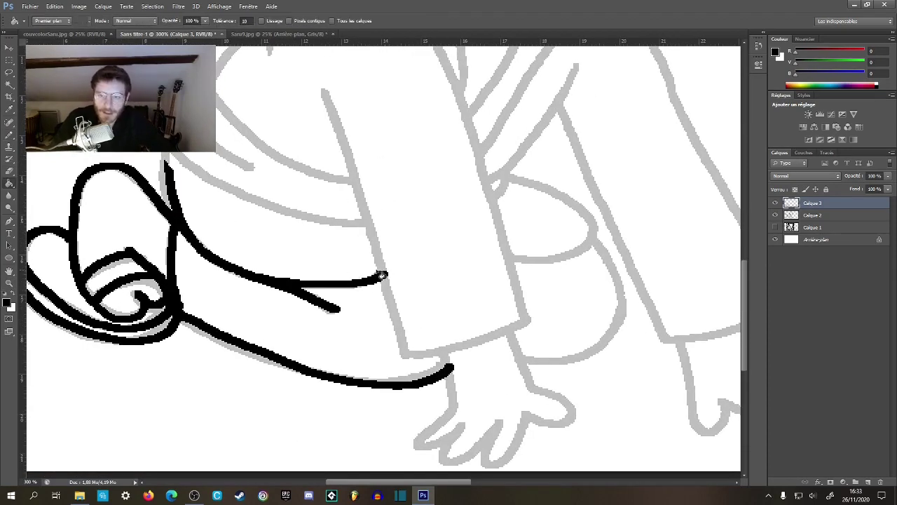
{"action": "key", "text": "e"}
{"action": "left_click_drag", "start_coordinate": [166, 159], "coordinate": [204, 211]}
{"action": "mouse_move", "coordinate": [384, 272]}
{"action": "left_mouse_down"}
{"action": "mouse_move", "coordinate": [360, 277]}
{"action": "mouse_move", "coordinate": [335, 303]}
{"action": "mouse_move", "coordinate": [277, 270]}
{"action": "left_mouse_up"}
{"action": "mouse_move", "coordinate": [240, 226]}
{"action": "left_mouse_down"}
{"action": "mouse_move", "coordinate": [313, 258]}
{"action": "mouse_move", "coordinate": [373, 270]}
{"action": "left_mouse_up"}
- Redraw the thigh crease in black from the erased end down to its tip
{"action": "key", "text": "b"}
{"action": "left_click", "coordinate": [347, 262], "text": "alt"}
{"action": "key", "text": "z"}
{"action": "left_click", "coordinate": [324, 253]}
{"action": "left_click", "coordinate": [322, 254]}
{"action": "key", "text": "b"}
{"action": "key", "text": "x"}
{"action": "left_click_drag", "start_coordinate": [311, 272], "coordinate": [290, 236]}
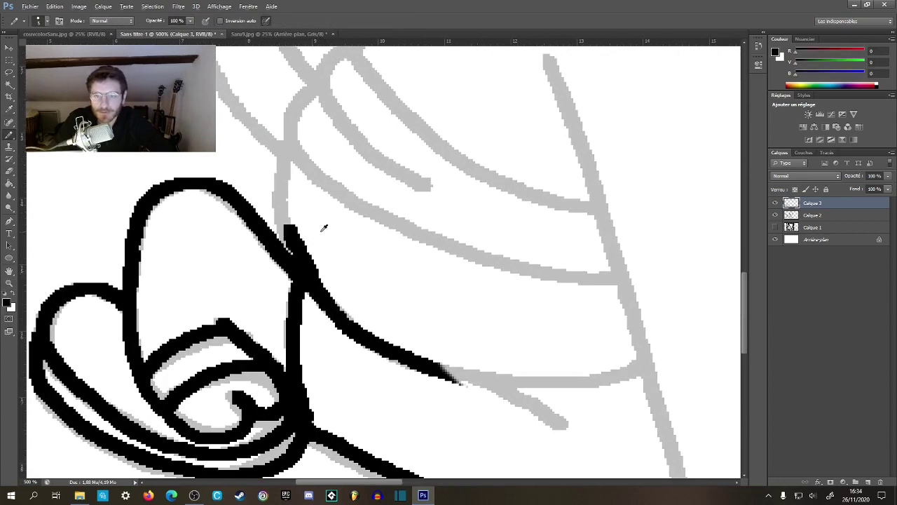
{"action": "left_click_drag", "start_coordinate": [395, 309], "coordinate": [109, 92]}
{"action": "left_click_drag", "start_coordinate": [149, 154], "coordinate": [269, 200]}
- Draw the near leg's rounded knee through the sleeve, joining it to the leg's lower edge
{"action": "mouse_move", "coordinate": [461, 207]}
{"action": "left_mouse_down"}
{"action": "mouse_move", "coordinate": [315, 323]}
{"action": "mouse_move", "coordinate": [368, 276]}
{"action": "left_mouse_up"}
{"action": "mouse_move", "coordinate": [374, 193]}
{"action": "left_mouse_down"}
{"action": "mouse_move", "coordinate": [393, 254]}
{"action": "mouse_move", "coordinate": [376, 361]}
{"action": "left_mouse_up"}
{"action": "key", "text": "ctrl+z"}
{"action": "mouse_move", "coordinate": [363, 208]}
{"action": "left_mouse_down"}
{"action": "mouse_move", "coordinate": [390, 260]}
{"action": "mouse_move", "coordinate": [397, 310]}
{"action": "mouse_move", "coordinate": [389, 349]}
{"action": "mouse_move", "coordinate": [366, 380]}
{"action": "left_mouse_up"}
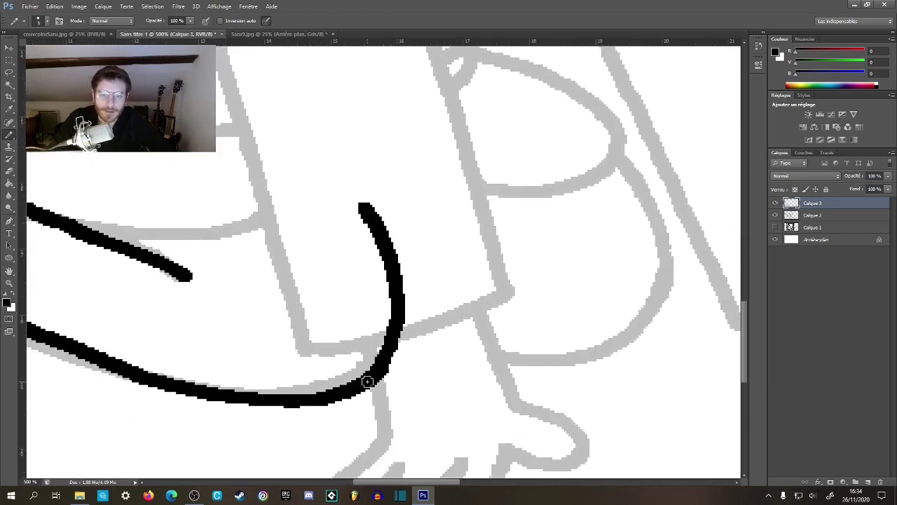
- Ink the far leg's rounded knee and the top and underside of its thigh between the two sleeves
{"action": "scroll", "coordinate": [306, 237], "scroll_direction": "right", "scroll_amount": 3}
{"action": "scroll", "coordinate": [307, 236], "scroll_direction": "down", "scroll_amount": 1}
{"action": "mouse_move", "coordinate": [252, 303]}
{"action": "left_mouse_down"}
{"action": "mouse_move", "coordinate": [304, 320]}
{"action": "mouse_move", "coordinate": [386, 324]}
{"action": "mouse_move", "coordinate": [467, 300]}
{"action": "mouse_move", "coordinate": [509, 234]}
{"action": "mouse_move", "coordinate": [511, 166]}
{"action": "mouse_move", "coordinate": [471, 105]}
{"action": "left_mouse_up"}
{"action": "left_click_drag", "start_coordinate": [463, 160], "coordinate": [465, 313]}
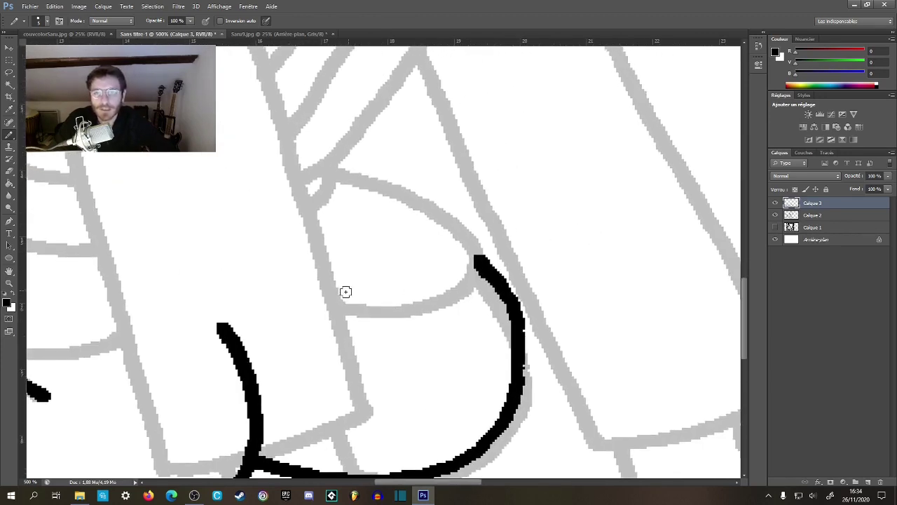
{"action": "mouse_move", "coordinate": [360, 312]}
{"action": "left_mouse_down"}
{"action": "mouse_move", "coordinate": [417, 308]}
{"action": "mouse_move", "coordinate": [473, 267]}
{"action": "left_mouse_up"}
{"action": "key", "text": "ctrl+z"}
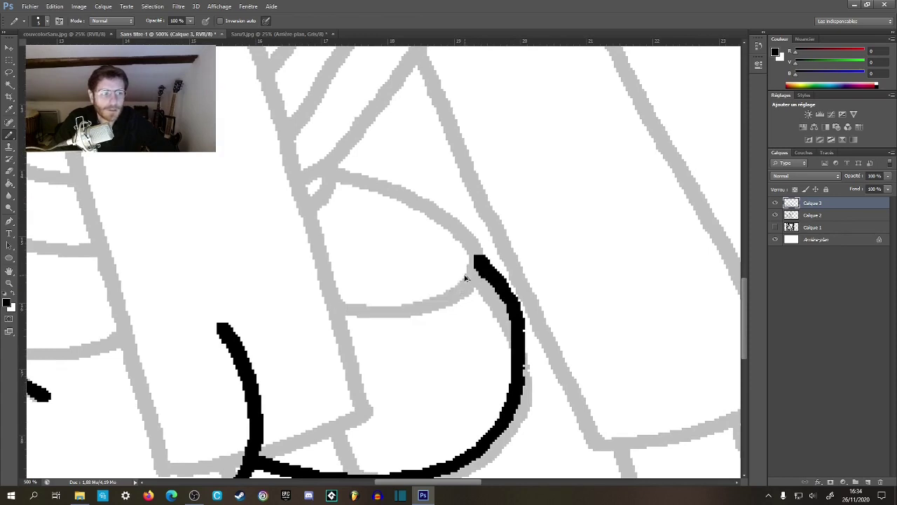
{"action": "mouse_move", "coordinate": [328, 169]}
{"action": "left_mouse_down"}
{"action": "mouse_move", "coordinate": [425, 205]}
{"action": "mouse_move", "coordinate": [464, 242]}
{"action": "mouse_move", "coordinate": [472, 274]}
{"action": "mouse_move", "coordinate": [453, 298]}
{"action": "mouse_move", "coordinate": [413, 314]}
{"action": "mouse_move", "coordinate": [327, 314]}
{"action": "left_mouse_up"}
- Redraw the curved fold from the thigh crease to the sleeve and check the inked legs at full view
{"action": "scroll", "coordinate": [426, 290], "scroll_direction": "left", "scroll_amount": 5}
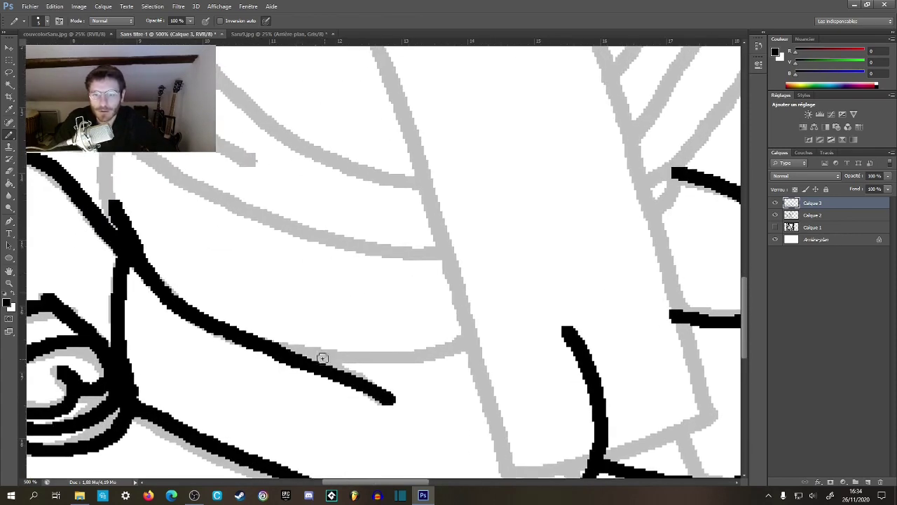
{"action": "mouse_move", "coordinate": [306, 354]}
{"action": "left_mouse_down"}
{"action": "mouse_move", "coordinate": [396, 354]}
{"action": "mouse_move", "coordinate": [467, 326]}
{"action": "left_mouse_up"}
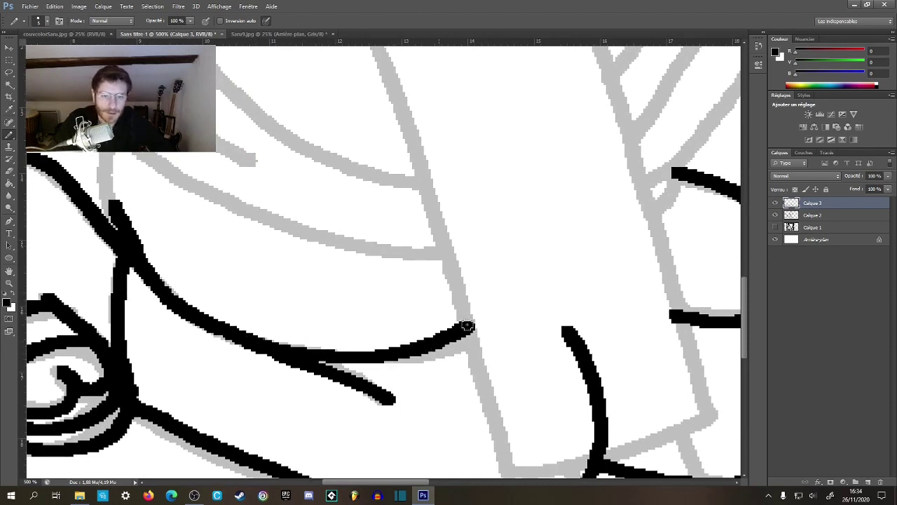
{"action": "key", "text": "z"}
{"action": "left_click", "coordinate": [362, 324], "text": "alt"}
{"action": "left_click", "coordinate": [364, 324], "text": "alt"}
{"action": "left_click", "coordinate": [366, 324], "text": "alt"}
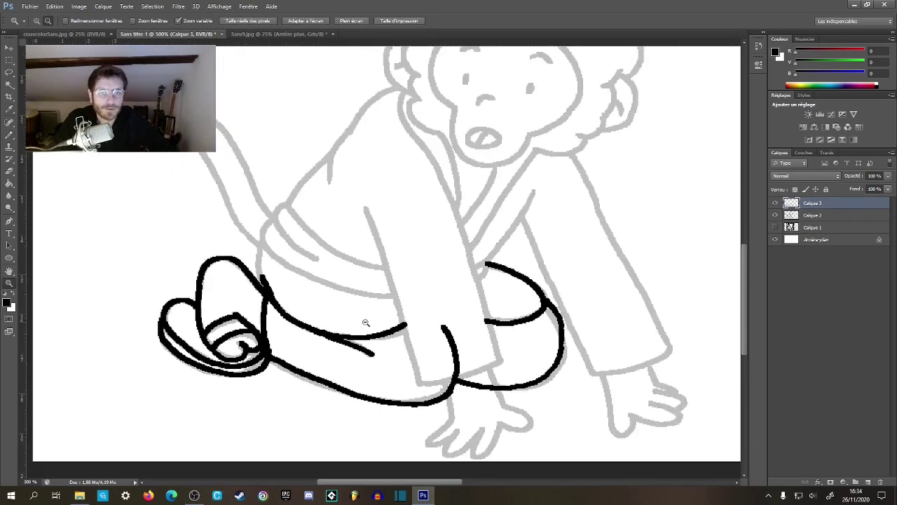
{"action": "left_click", "coordinate": [366, 323], "text": "alt"}
{"action": "left_click", "coordinate": [364, 325], "text": "alt"}
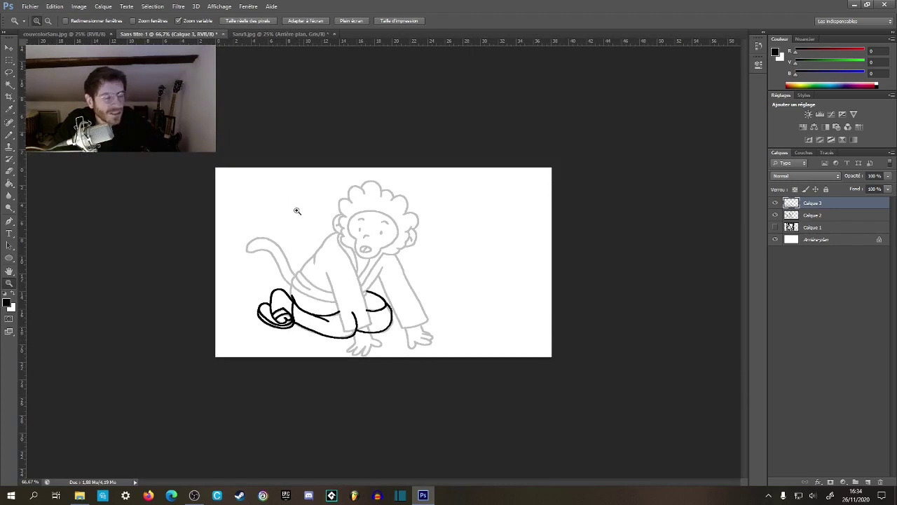
- Add another new empty layer above the inked legs layer
{"action": "scroll", "coordinate": [335, 309], "scroll_direction": "up", "scroll_amount": 4}
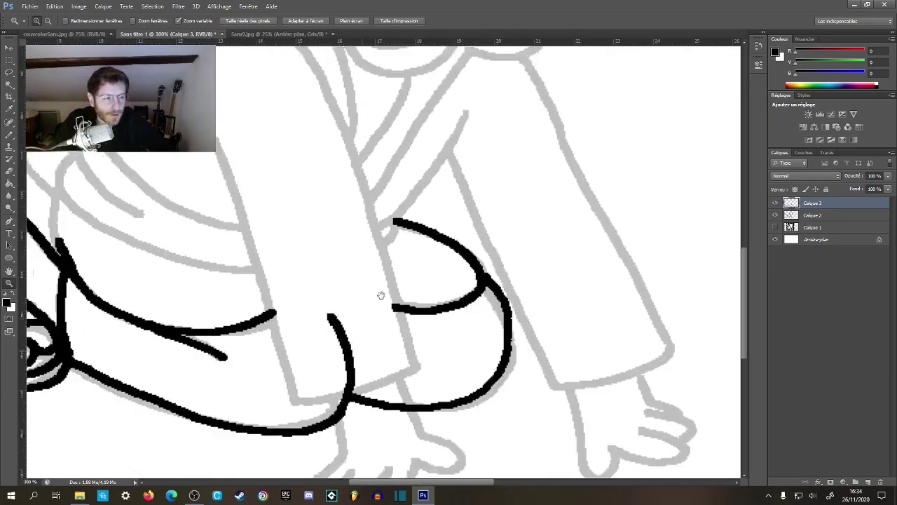
{"action": "scroll", "coordinate": [379, 279], "scroll_direction": "down", "scroll_amount": 3}
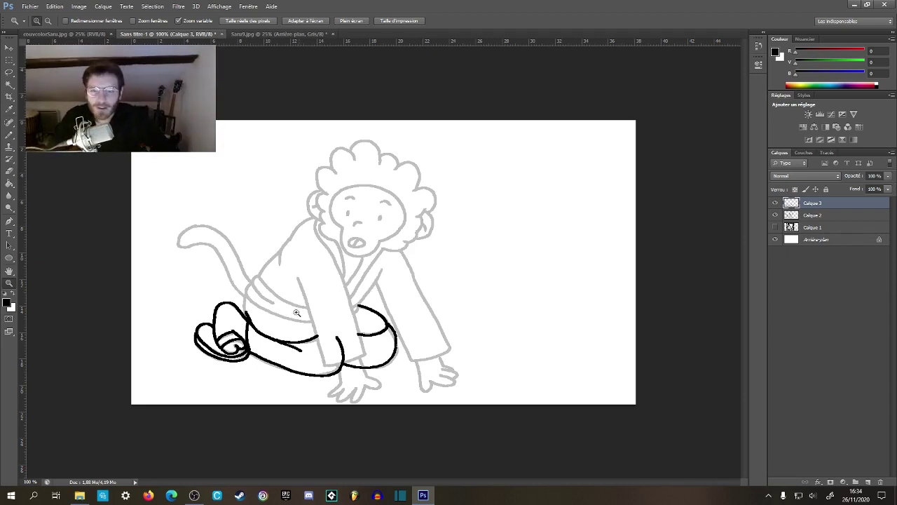
{"action": "left_click_drag", "start_coordinate": [273, 328], "coordinate": [355, 307]}
{"action": "left_click", "coordinate": [313, 275], "text": "alt"}
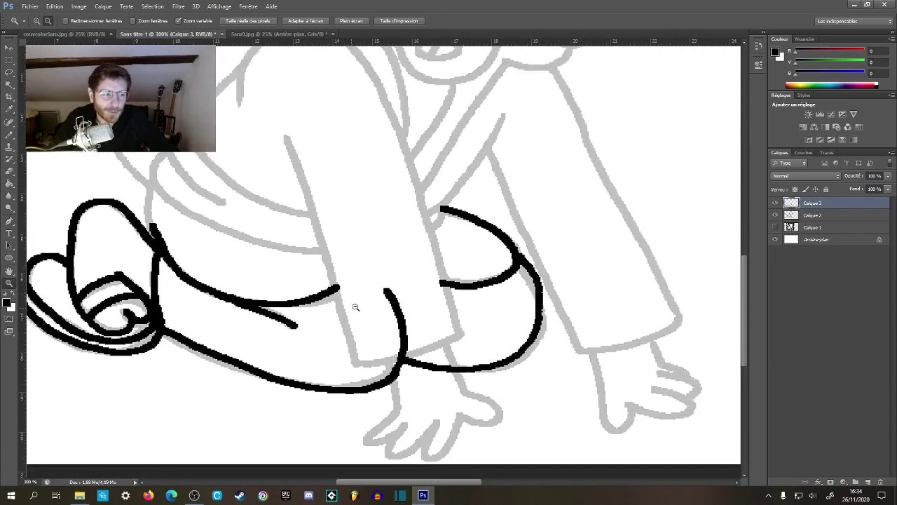
{"action": "left_click", "coordinate": [356, 307], "text": "alt"}
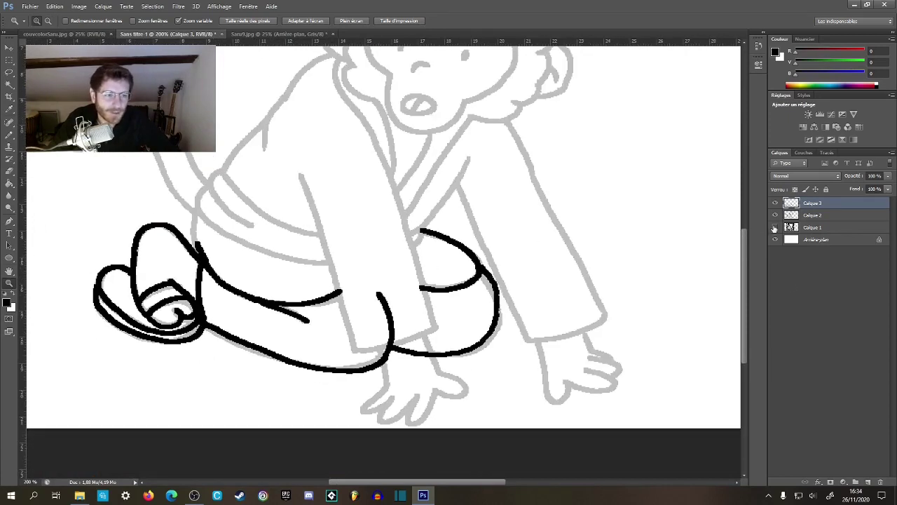
{"action": "left_click", "coordinate": [868, 483]}
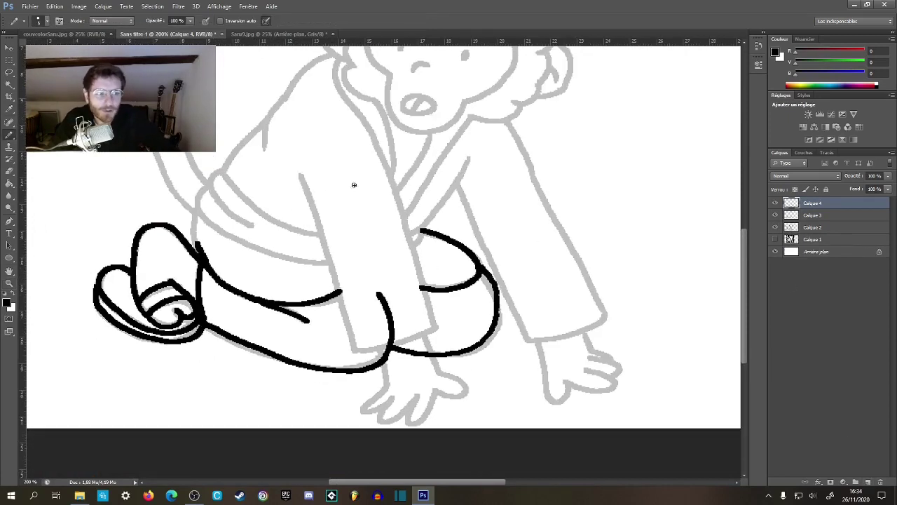
- Draw a large rounded shape on the new layer from the back of the hip, over the thighs and around the far knee
{"action": "left_click_drag", "start_coordinate": [374, 206], "coordinate": [366, 203]}
{"action": "left_click", "coordinate": [272, 219], "text": "ctrl"}
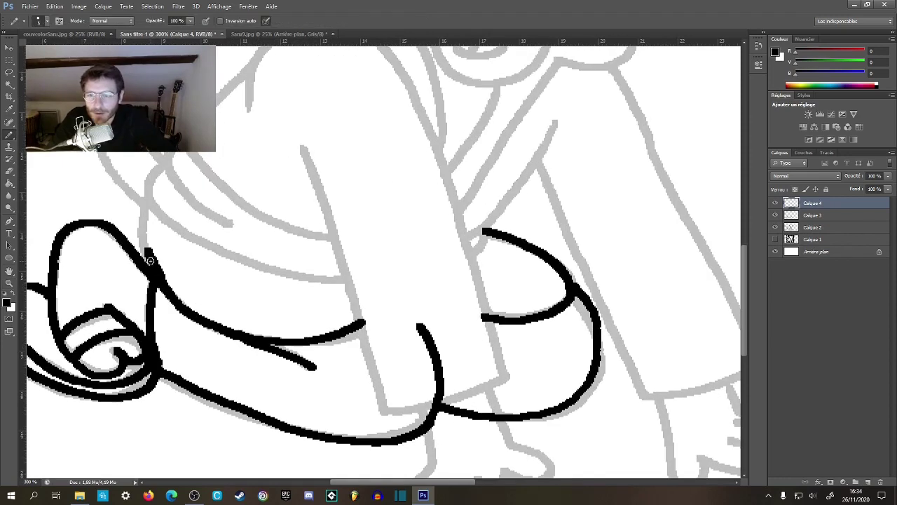
{"action": "left_click_drag", "start_coordinate": [143, 195], "coordinate": [148, 179]}
{"action": "key", "text": "ctrl+z"}
{"action": "mouse_move", "coordinate": [146, 230]}
{"action": "left_mouse_down"}
{"action": "mouse_move", "coordinate": [155, 181]}
{"action": "mouse_move", "coordinate": [219, 112]}
{"action": "mouse_move", "coordinate": [275, 93]}
{"action": "mouse_move", "coordinate": [406, 96]}
{"action": "mouse_move", "coordinate": [533, 147]}
{"action": "left_mouse_up"}
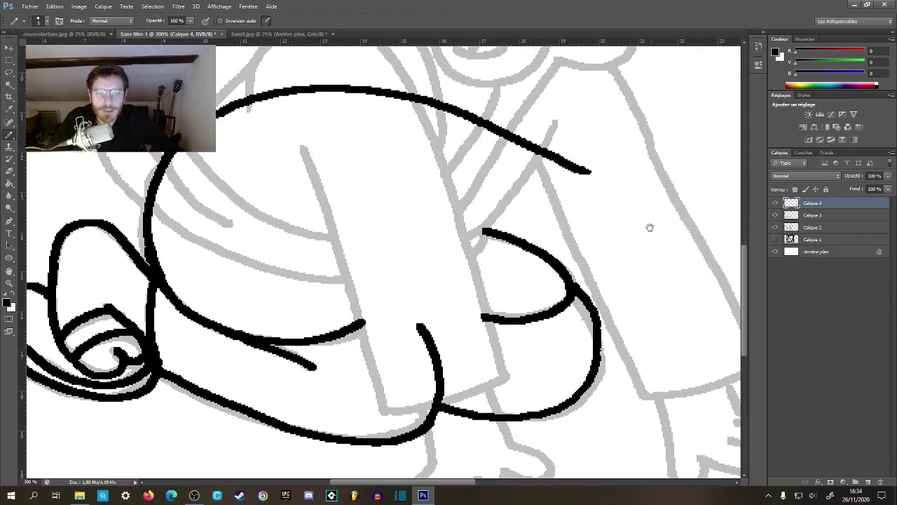
{"action": "left_click_drag", "start_coordinate": [649, 227], "coordinate": [477, 138]}
{"action": "mouse_move", "coordinate": [438, 89]}
{"action": "left_mouse_down"}
{"action": "mouse_move", "coordinate": [487, 183]}
{"action": "mouse_move", "coordinate": [404, 298]}
{"action": "left_mouse_up"}
{"action": "left_click_drag", "start_coordinate": [259, 305], "coordinate": [396, 372]}
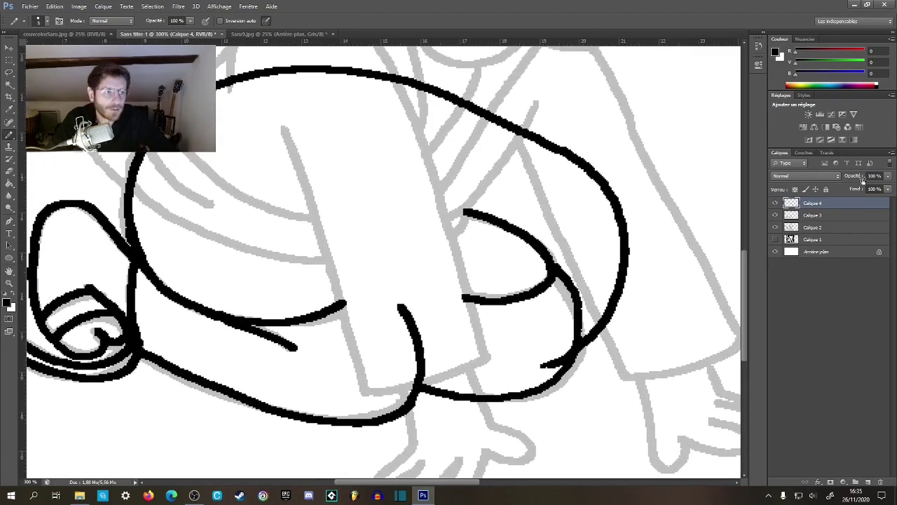
- Lower the opacity of the Calque 4 sketch layer to 60%
{"action": "type", "text": "80"}
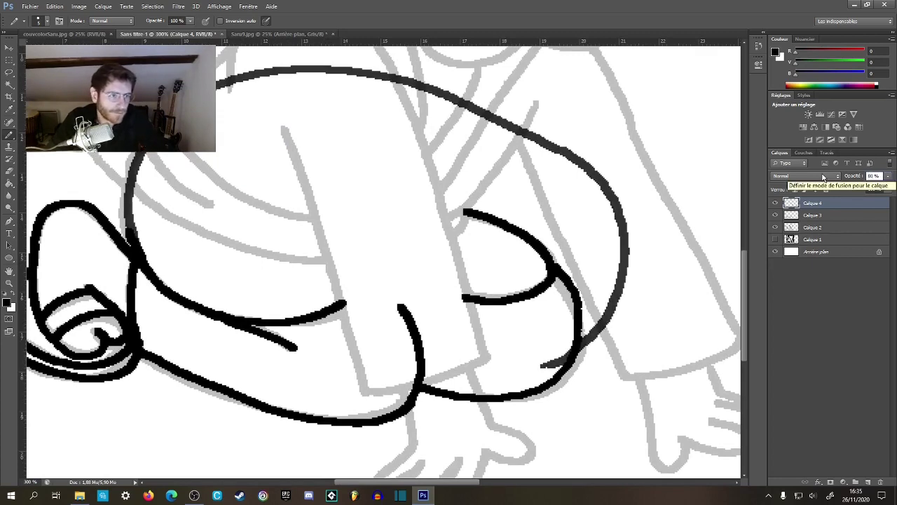
{"action": "type", "text": "5"}
{"action": "type", "text": "5"}
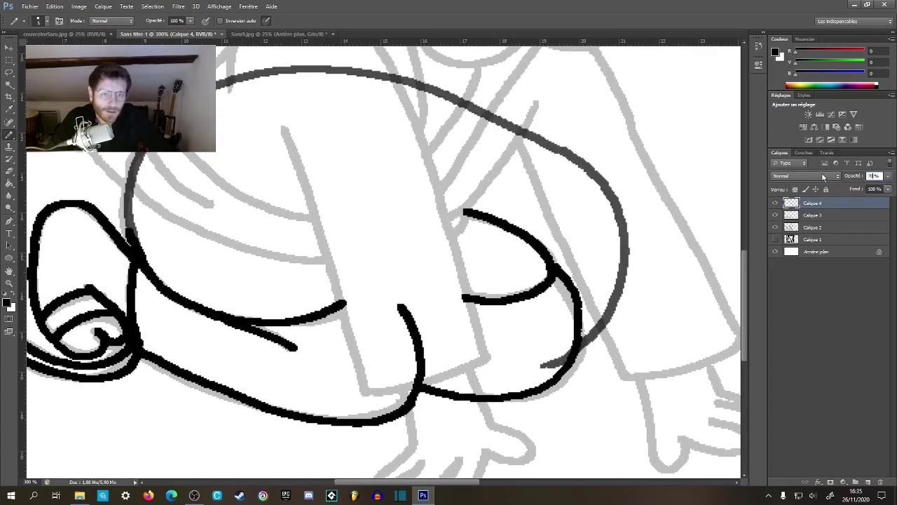
{"action": "key", "text": "Return"}
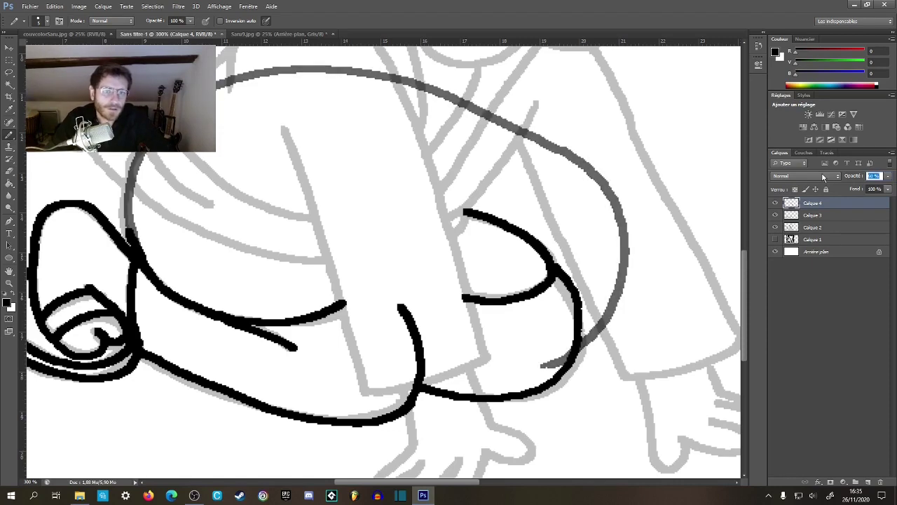
- Close the large rounded body shape with a curve from the back of the hip under the thighs to the far knee
{"action": "left_click_drag", "start_coordinate": [467, 342], "coordinate": [435, 307]}
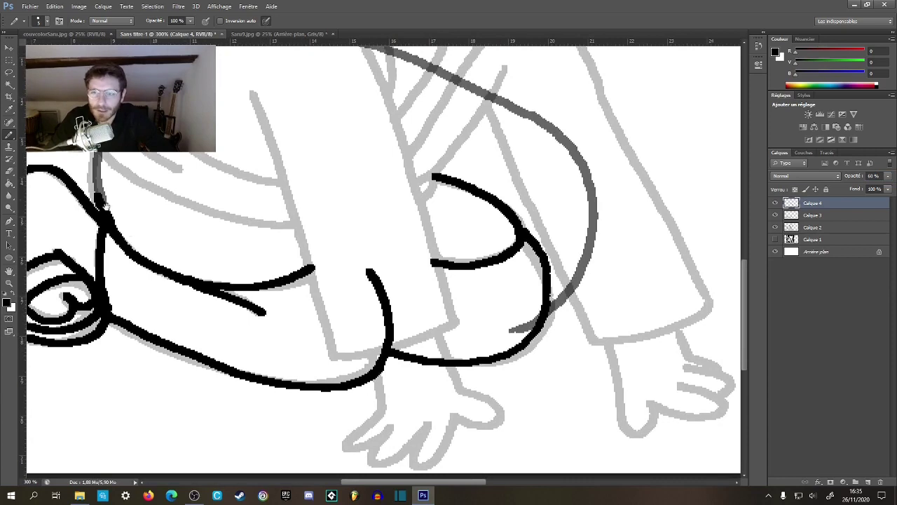
{"action": "left_click_drag", "start_coordinate": [104, 203], "coordinate": [140, 226]}
{"action": "mouse_move", "coordinate": [120, 197]}
{"action": "left_mouse_down"}
{"action": "mouse_move", "coordinate": [238, 298]}
{"action": "mouse_move", "coordinate": [378, 340]}
{"action": "mouse_move", "coordinate": [496, 335]}
{"action": "mouse_move", "coordinate": [577, 311]}
{"action": "left_mouse_up"}
{"action": "left_click_drag", "start_coordinate": [623, 238], "coordinate": [511, 251]}
{"action": "key", "text": "z"}
{"action": "left_click", "coordinate": [498, 249], "text": "alt"}
{"action": "left_click", "coordinate": [498, 248], "text": "alt"}
{"action": "left_click", "coordinate": [425, 302]}
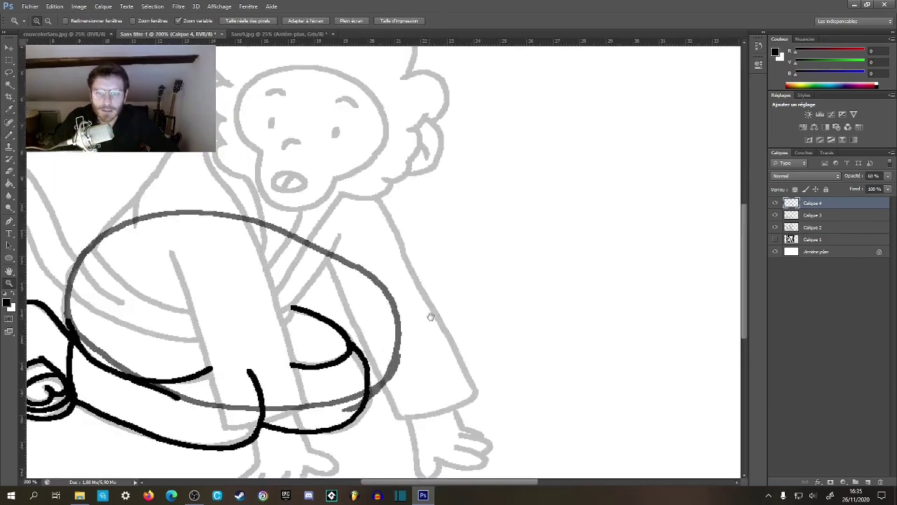
{"action": "key", "text": "b"}
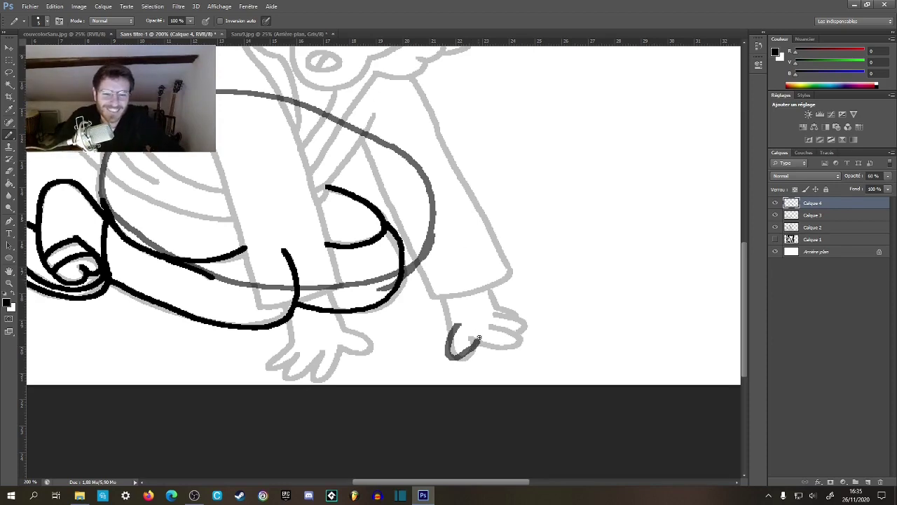
{"action": "left_click", "coordinate": [474, 342], "text": "ctrl"}
{"action": "left_click_drag", "start_coordinate": [497, 317], "coordinate": [445, 316]}
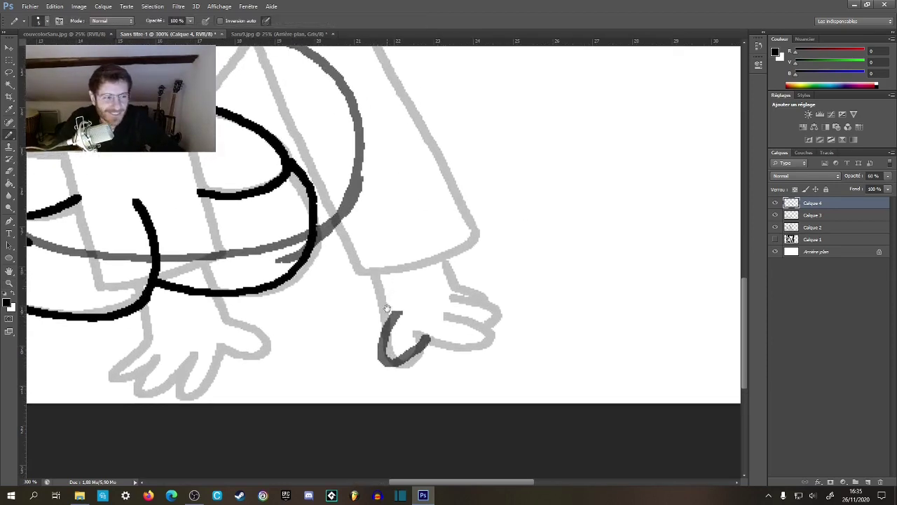
{"action": "left_click_drag", "start_coordinate": [388, 308], "coordinate": [426, 329]}
{"action": "left_click", "coordinate": [427, 328], "text": "alt"}
{"action": "left_click", "coordinate": [426, 330], "text": "alt"}
{"action": "left_click", "coordinate": [429, 372], "text": "ctrl"}
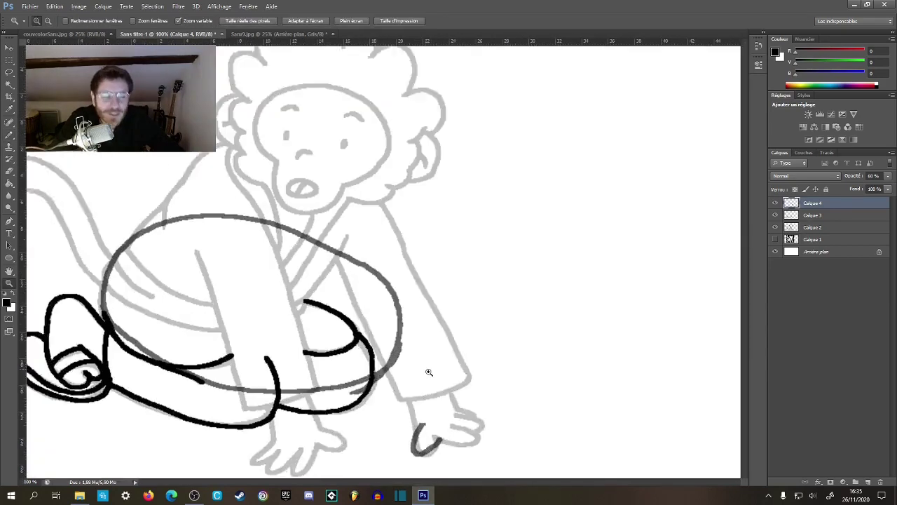
{"action": "left_click", "coordinate": [421, 353], "text": "ctrl"}
{"action": "left_click", "coordinate": [421, 352], "text": "ctrl"}
{"action": "left_click_drag", "start_coordinate": [430, 392], "coordinate": [421, 289]}
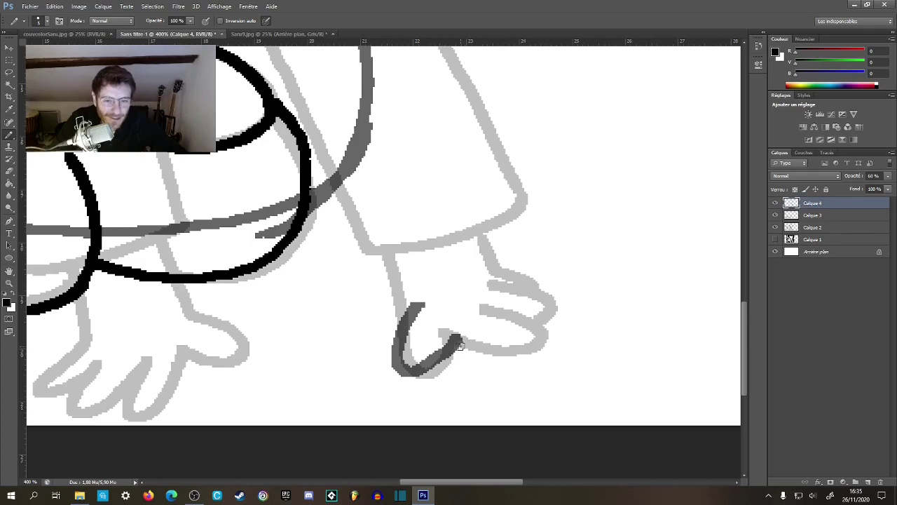
{"action": "key", "text": "ctrl+z"}
{"action": "left_click_drag", "start_coordinate": [397, 310], "coordinate": [384, 344]}
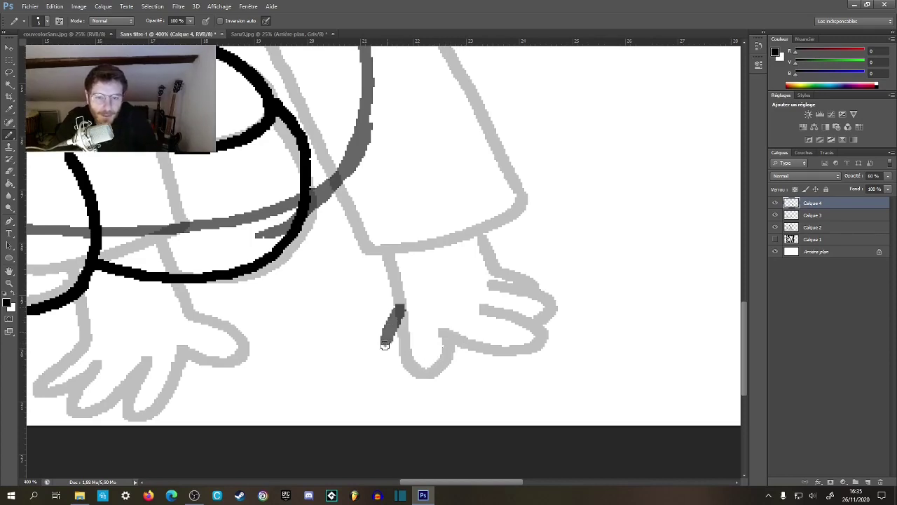
{"action": "mouse_move", "coordinate": [433, 328]}
{"action": "left_mouse_down"}
{"action": "mouse_move", "coordinate": [421, 369]}
{"action": "mouse_move", "coordinate": [434, 364]}
{"action": "left_mouse_up"}
{"action": "key", "text": "ctrl+alt+z"}
{"action": "key", "text": "ctrl+alt+z"}
- Sketch the fingers of both hands over the faded line art, with each hand's fingers turned inward toward the other hand
{"action": "mouse_move", "coordinate": [411, 308]}
{"action": "left_mouse_down"}
{"action": "mouse_move", "coordinate": [370, 339]}
{"action": "mouse_move", "coordinate": [425, 325]}
{"action": "mouse_move", "coordinate": [452, 342]}
{"action": "mouse_move", "coordinate": [514, 334]}
{"action": "left_mouse_up"}
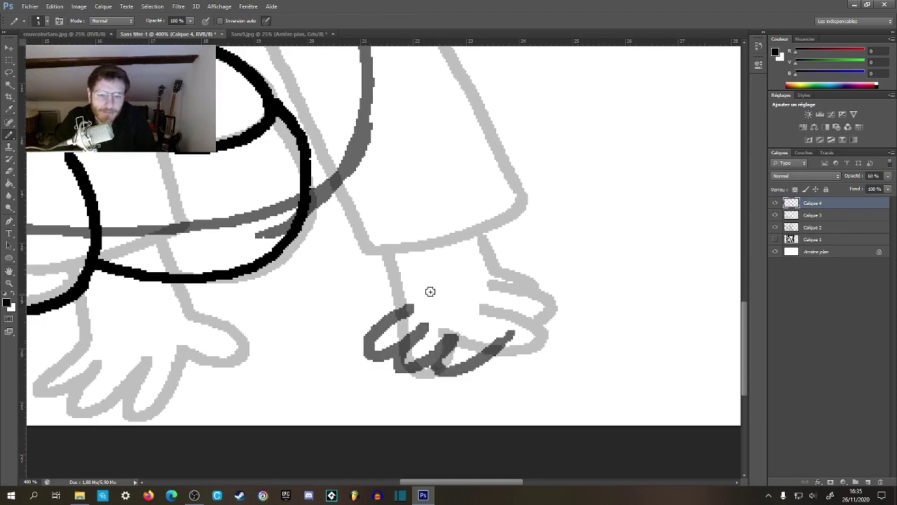
{"action": "left_click_drag", "start_coordinate": [378, 306], "coordinate": [422, 280]}
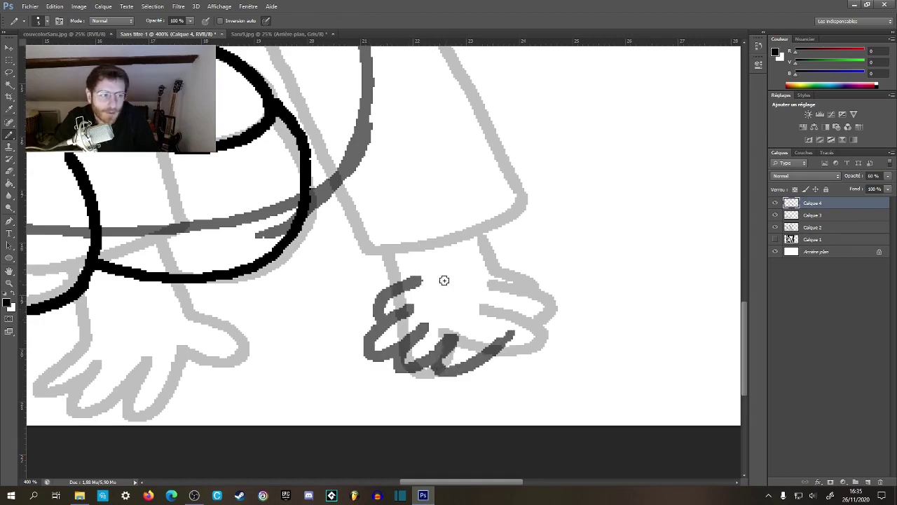
{"action": "left_click_drag", "start_coordinate": [347, 302], "coordinate": [515, 293]}
{"action": "mouse_move", "coordinate": [256, 329]}
{"action": "left_mouse_down"}
{"action": "mouse_move", "coordinate": [311, 316]}
{"action": "mouse_move", "coordinate": [344, 338]}
{"action": "left_mouse_up"}
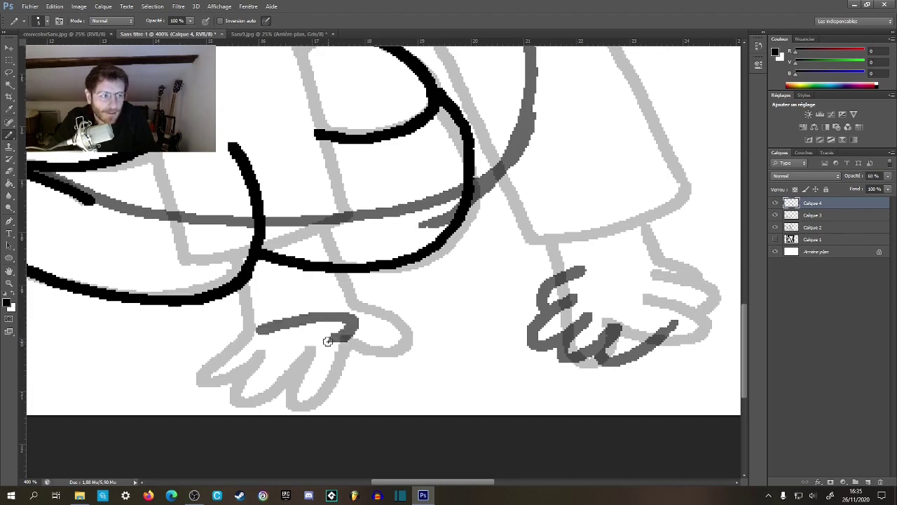
{"action": "mouse_move", "coordinate": [303, 344]}
{"action": "left_mouse_down"}
{"action": "mouse_move", "coordinate": [372, 335]}
{"action": "mouse_move", "coordinate": [382, 350]}
{"action": "left_mouse_up"}
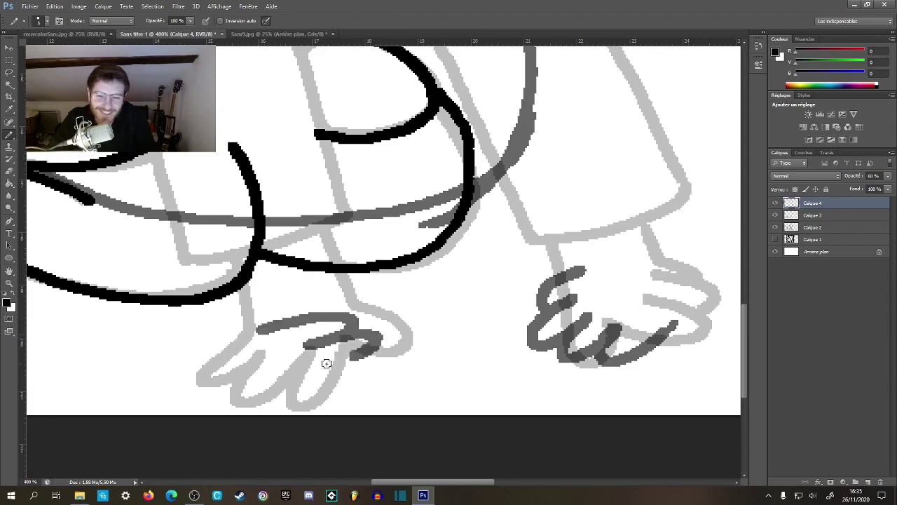
{"action": "left_click_drag", "start_coordinate": [314, 365], "coordinate": [375, 377]}
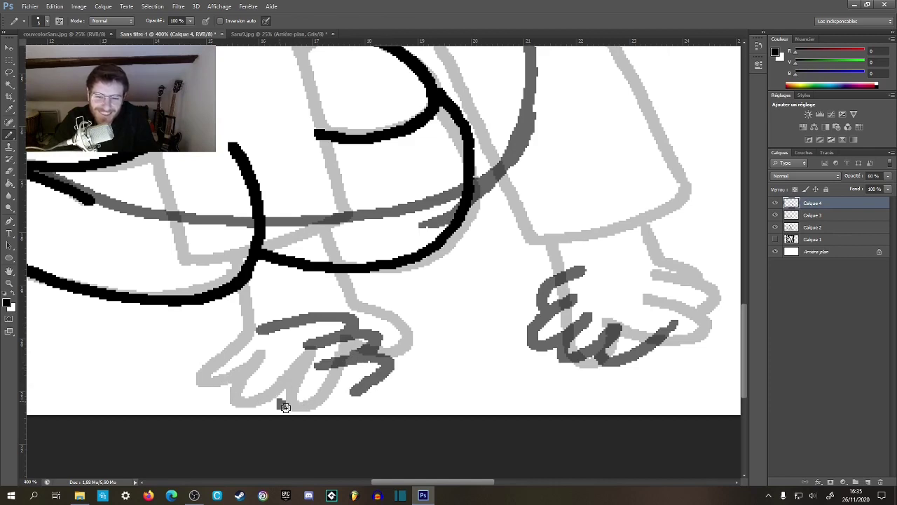
{"action": "left_click_drag", "start_coordinate": [285, 407], "coordinate": [372, 393]}
{"action": "left_click_drag", "start_coordinate": [425, 368], "coordinate": [313, 397]}
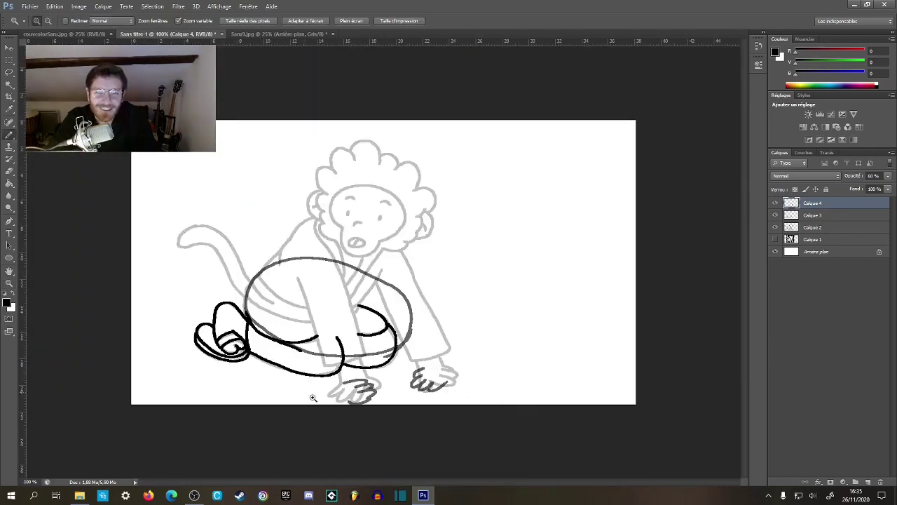
{"action": "left_click", "coordinate": [324, 401]}
{"action": "left_click", "coordinate": [335, 403]}
{"action": "left_click", "coordinate": [403, 367], "text": "alt"}
- Hide Calque 2 and sketch construction ovals for both shoulders on the body shape and for both palms behind the fingers
{"action": "left_click", "coordinate": [775, 228]}
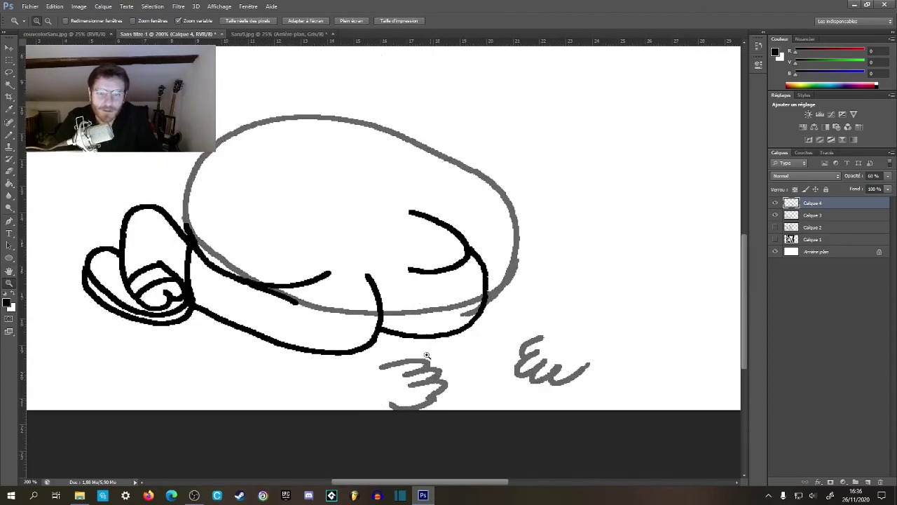
{"action": "left_click", "coordinate": [351, 348]}
{"action": "left_click_drag", "start_coordinate": [356, 349], "coordinate": [357, 292]}
{"action": "left_click_drag", "start_coordinate": [254, 189], "coordinate": [242, 253]}
{"action": "left_click", "coordinate": [271, 210], "text": "alt"}
{"action": "key", "text": "b"}
{"action": "left_click_drag", "start_coordinate": [278, 184], "coordinate": [313, 246]}
{"action": "left_click_drag", "start_coordinate": [456, 143], "coordinate": [471, 157]}
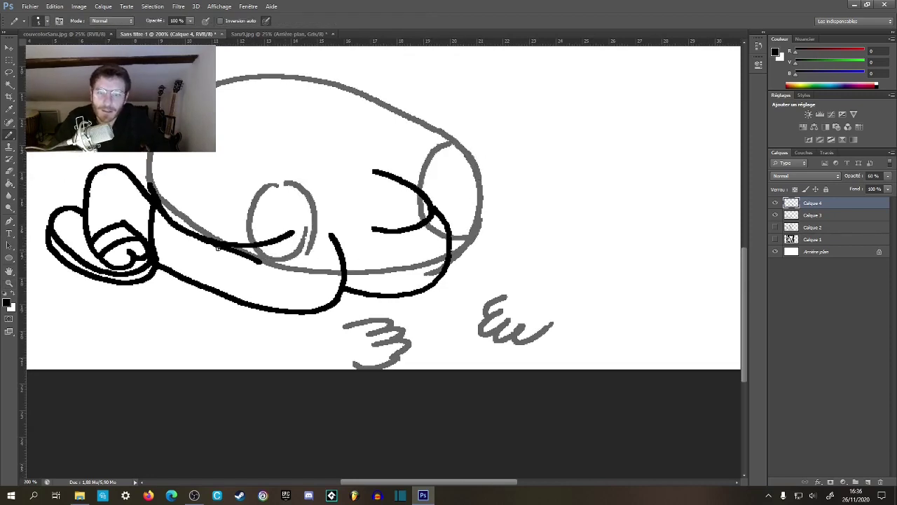
{"action": "left_click_drag", "start_coordinate": [342, 341], "coordinate": [336, 346]}
{"action": "left_click_drag", "start_coordinate": [542, 301], "coordinate": [534, 294]}
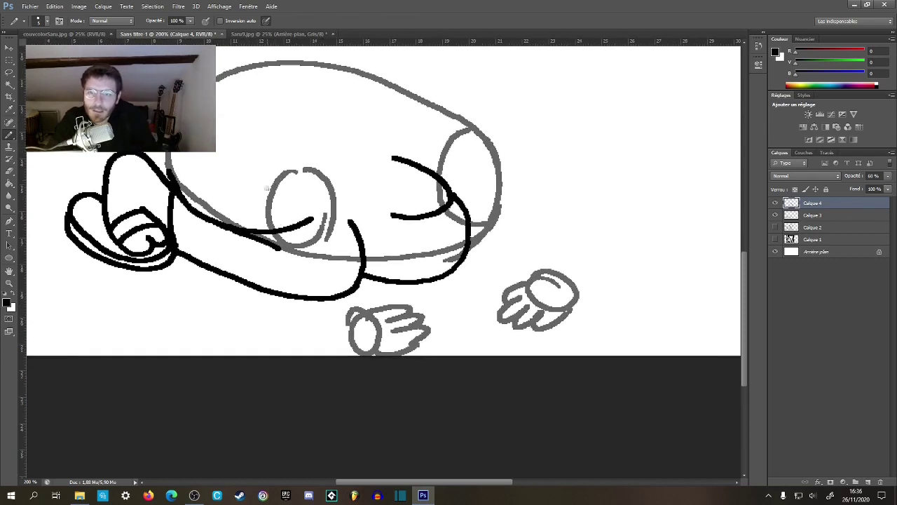
- Sketch the bent near arm from shoulder to hand with a straight guide line, a branch to the low elbow, and upper arm and forearm outlines
{"action": "left_click_drag", "start_coordinate": [304, 197], "coordinate": [359, 333]}
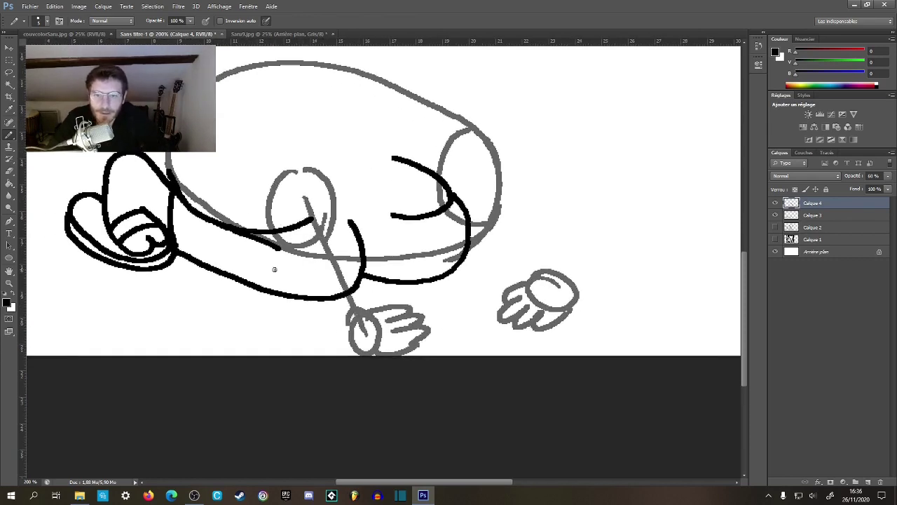
{"action": "left_click_drag", "start_coordinate": [333, 260], "coordinate": [210, 328]}
{"action": "mouse_move", "coordinate": [273, 185]}
{"action": "left_mouse_down"}
{"action": "mouse_move", "coordinate": [214, 265]}
{"action": "mouse_move", "coordinate": [203, 312]}
{"action": "mouse_move", "coordinate": [232, 342]}
{"action": "left_mouse_up"}
{"action": "mouse_move", "coordinate": [331, 223]}
{"action": "left_mouse_down"}
{"action": "mouse_move", "coordinate": [268, 311]}
{"action": "mouse_move", "coordinate": [290, 275]}
{"action": "mouse_move", "coordinate": [200, 314]}
{"action": "mouse_move", "coordinate": [233, 297]}
{"action": "mouse_move", "coordinate": [238, 331]}
{"action": "mouse_move", "coordinate": [256, 302]}
{"action": "mouse_move", "coordinate": [366, 310]}
{"action": "left_mouse_up"}
{"action": "key", "text": "ctrl+z"}
{"action": "mouse_move", "coordinate": [207, 348]}
{"action": "left_mouse_down"}
{"action": "mouse_move", "coordinate": [258, 347]}
{"action": "mouse_move", "coordinate": [357, 356]}
{"action": "left_mouse_up"}
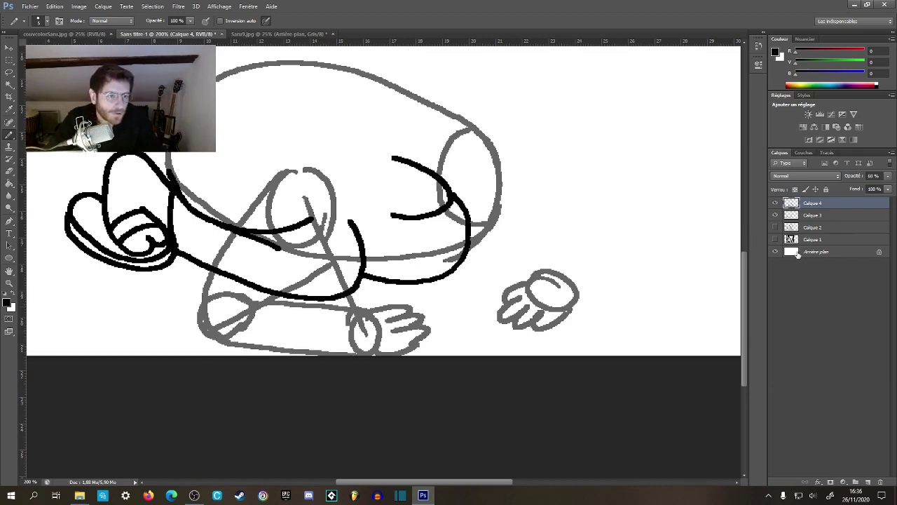
- Select Calque 4 through Calque 1 together and make Calque 2 and Calque 1 visible
{"action": "key", "text": "z"}
{"action": "left_click", "coordinate": [492, 281], "text": "alt"}
{"action": "left_click", "coordinate": [494, 286], "text": "alt"}
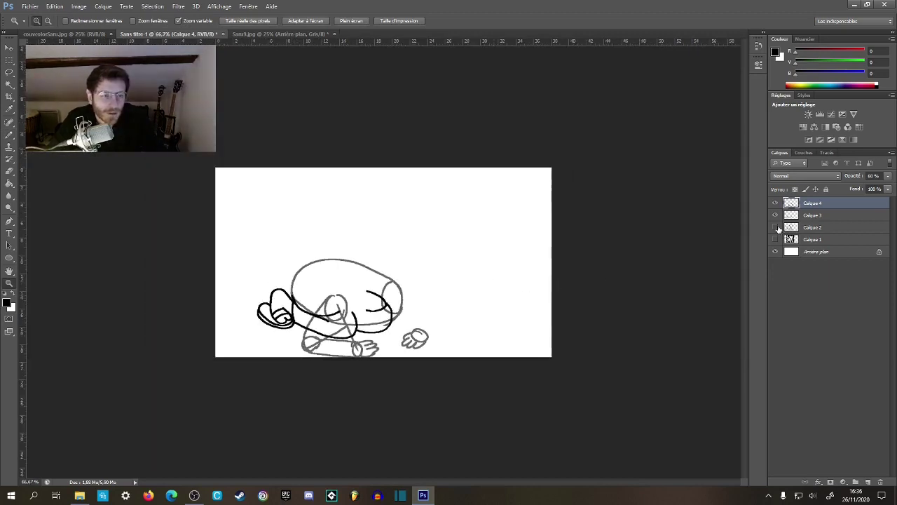
{"action": "left_click", "coordinate": [807, 216], "text": "shift"}
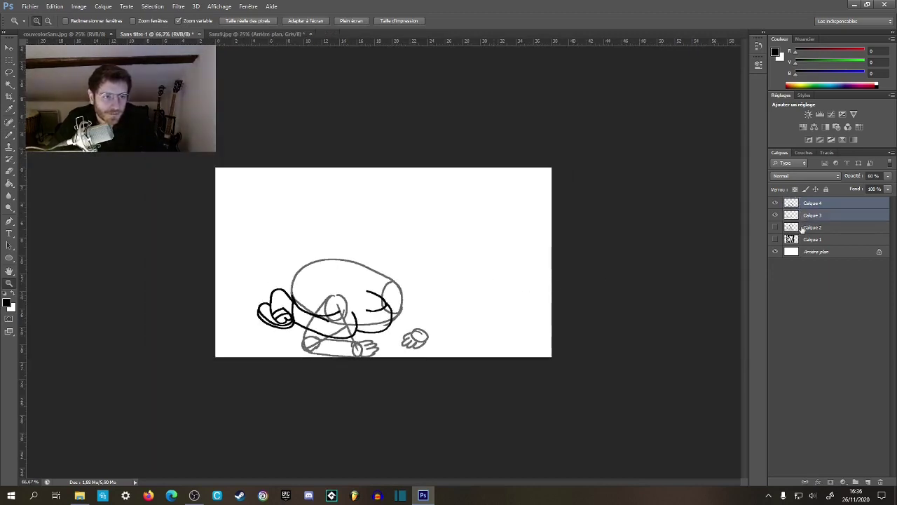
{"action": "left_click", "coordinate": [806, 227], "text": "shift"}
{"action": "left_click", "coordinate": [810, 239], "text": "shift"}
{"action": "left_click", "coordinate": [775, 227]}
{"action": "left_click", "coordinate": [775, 239]}
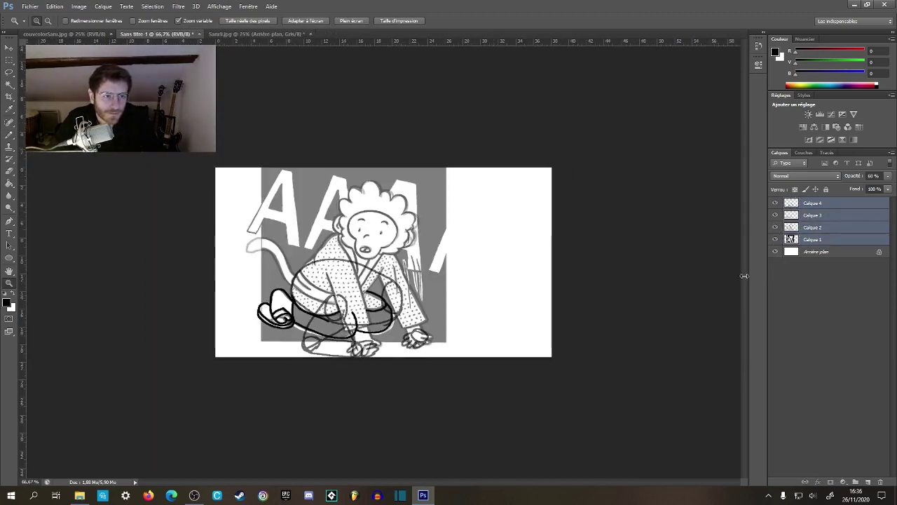
- Move the four selected layers upward in small nudges, leaving more room below the monkey's hands
{"action": "key", "text": "b"}
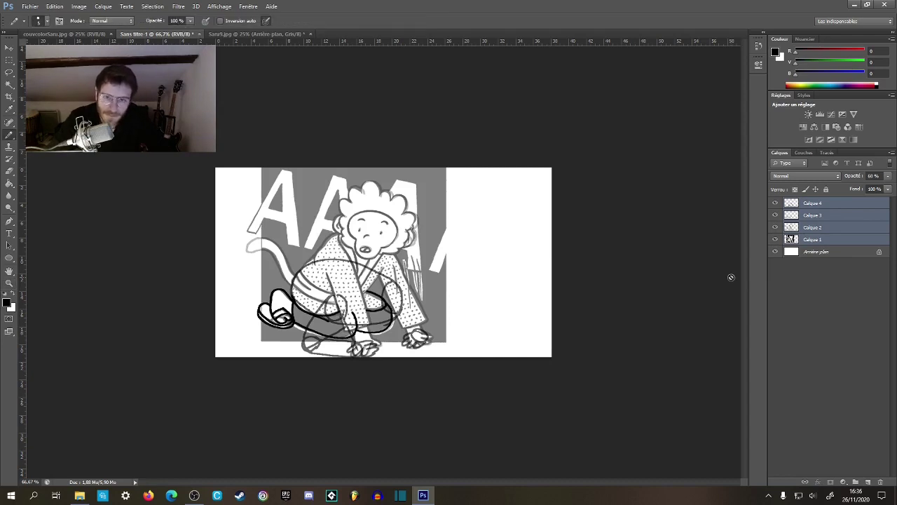
{"action": "key", "text": "v"}
{"action": "key", "text": "Up"}
{"action": "key", "text": "Up"}
{"action": "key", "text": "Up"}
{"action": "key", "text": "Up"}
{"action": "key", "text": "Up"}
{"action": "key", "text": "Up"}
{"action": "key", "text": "Up"}
{"action": "key", "text": "Up"}
{"action": "key", "text": "Up"}
{"action": "key", "text": "Up"}
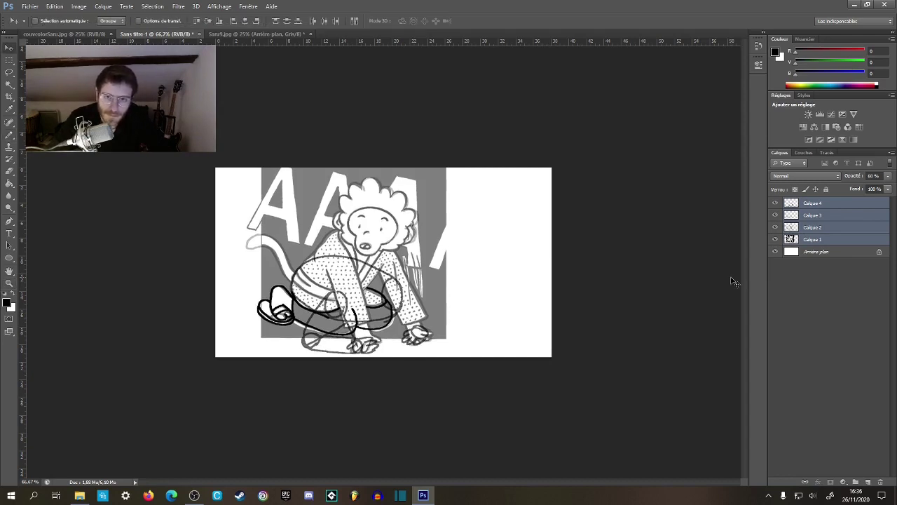
{"action": "key", "text": "Up"}
{"action": "key", "text": "Up"}
{"action": "key", "text": "Up"}
{"action": "key", "text": "Up"}
{"action": "key", "text": "Up"}
{"action": "key", "text": "Up"}
{"action": "key", "text": "Up"}
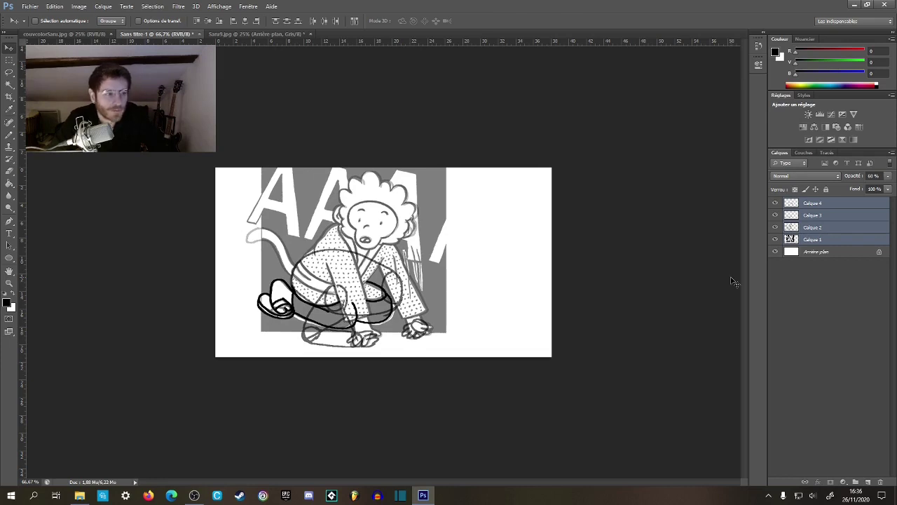
- Hide Calque 1 and Calque 2, and on Calque 4 complete the lower edge of the near forearm at the wrist
{"action": "left_click", "coordinate": [775, 240]}
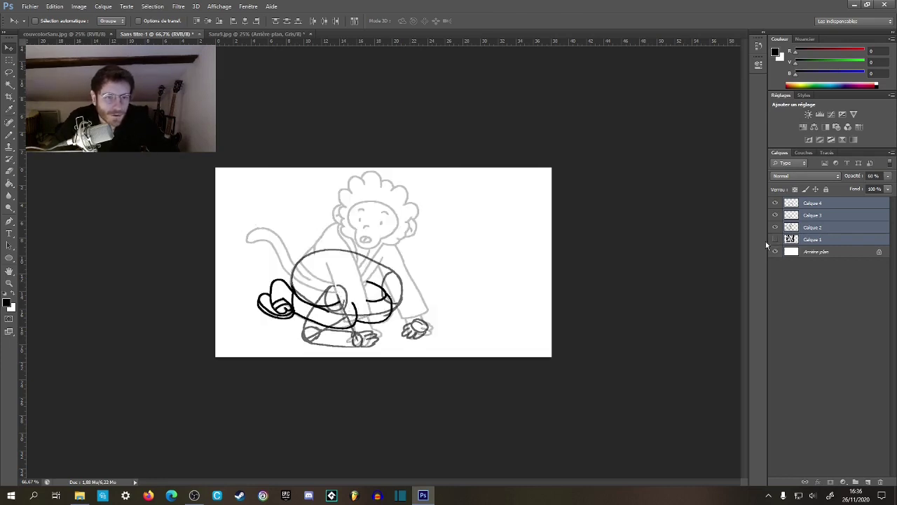
{"action": "left_click", "coordinate": [775, 229]}
{"action": "key", "text": "z"}
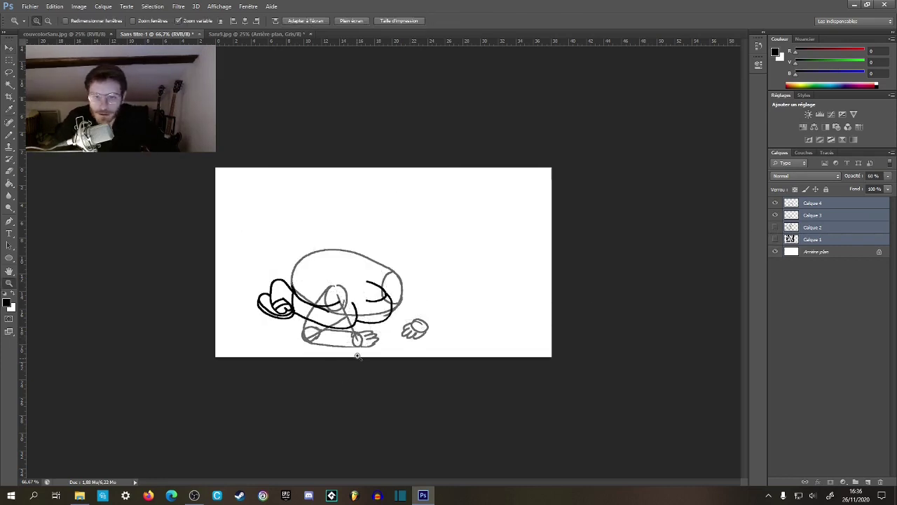
{"action": "left_click", "coordinate": [357, 357]}
{"action": "left_click", "coordinate": [354, 363]}
{"action": "left_click", "coordinate": [350, 378]}
{"action": "key", "text": "b"}
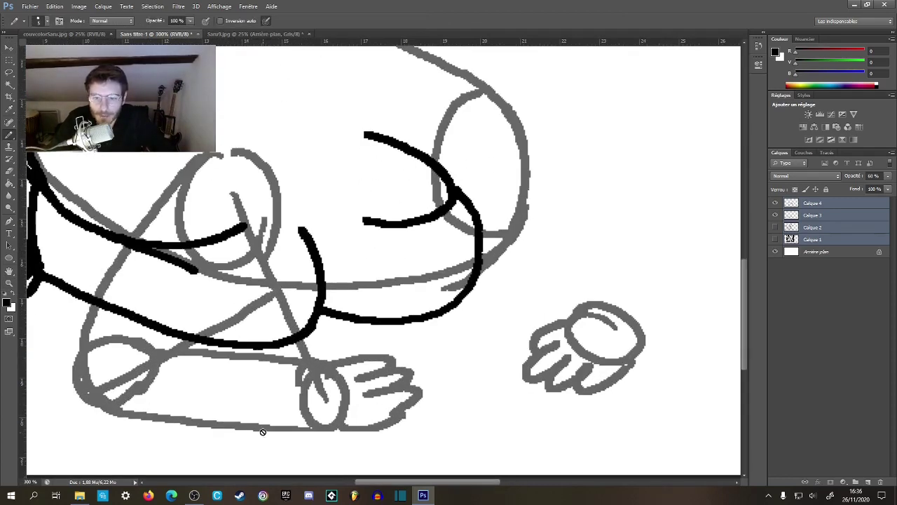
{"action": "left_click", "coordinate": [806, 206]}
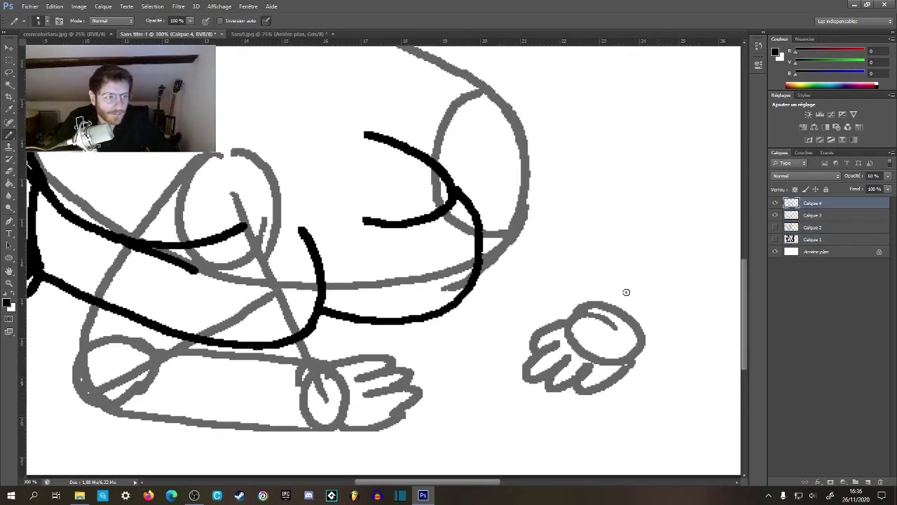
{"action": "left_click_drag", "start_coordinate": [256, 427], "coordinate": [356, 432]}
- Sketch the far arm's guide line from shoulder to palm, with a branch ending in an elbow circle
{"action": "mouse_move", "coordinate": [533, 304]}
{"action": "left_mouse_down"}
{"action": "mouse_move", "coordinate": [457, 317]}
{"action": "mouse_move", "coordinate": [468, 316]}
{"action": "left_mouse_up"}
{"action": "left_click_drag", "start_coordinate": [493, 209], "coordinate": [551, 183]}
{"action": "left_click_drag", "start_coordinate": [487, 143], "coordinate": [607, 313]}
{"action": "mouse_move", "coordinate": [547, 217]}
{"action": "left_mouse_down"}
{"action": "mouse_move", "coordinate": [610, 199]}
{"action": "mouse_move", "coordinate": [630, 169]}
{"action": "mouse_move", "coordinate": [663, 195]}
{"action": "mouse_move", "coordinate": [639, 210]}
{"action": "left_mouse_up"}
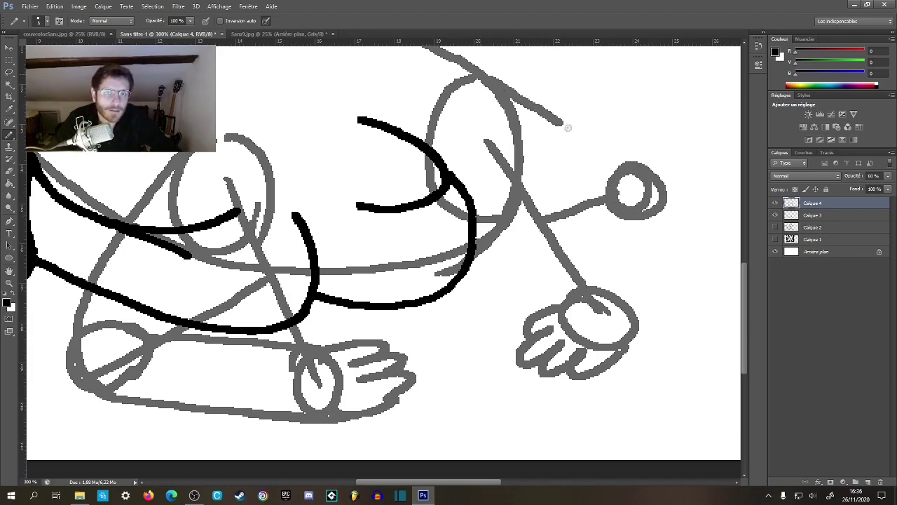
- Outline the far arm from the shoulder around the elbow to the hand, add the forearm's inner edge, and check the whole sketch
{"action": "left_click_drag", "start_coordinate": [632, 245], "coordinate": [537, 183]}
{"action": "mouse_move", "coordinate": [565, 134]}
{"action": "left_mouse_down"}
{"action": "mouse_move", "coordinate": [560, 188]}
{"action": "mouse_move", "coordinate": [521, 282]}
{"action": "left_mouse_up"}
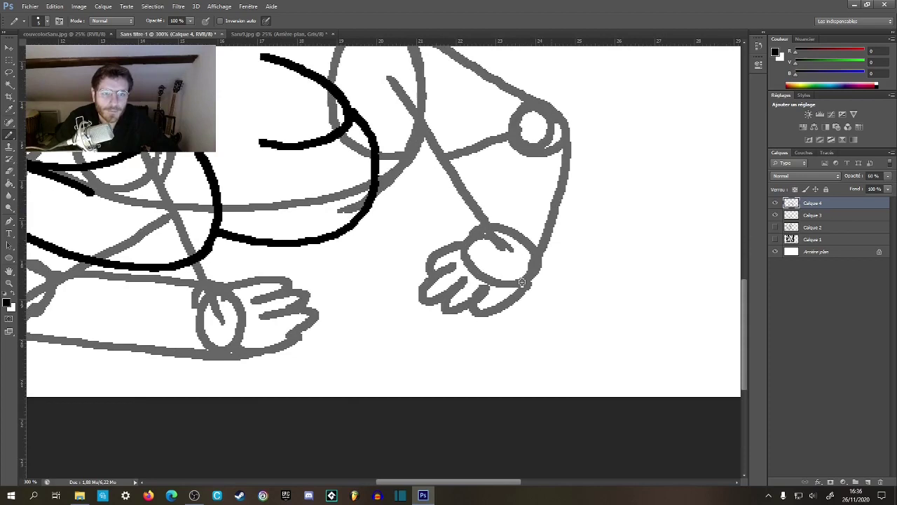
{"action": "left_click_drag", "start_coordinate": [506, 132], "coordinate": [473, 228]}
{"action": "key", "text": "ctrl+z"}
{"action": "left_click_drag", "start_coordinate": [508, 136], "coordinate": [480, 225]}
{"action": "mouse_move", "coordinate": [504, 190]}
{"action": "left_mouse_down"}
{"action": "mouse_move", "coordinate": [517, 260]}
{"action": "mouse_move", "coordinate": [591, 255]}
{"action": "mouse_move", "coordinate": [508, 244]}
{"action": "left_mouse_up"}
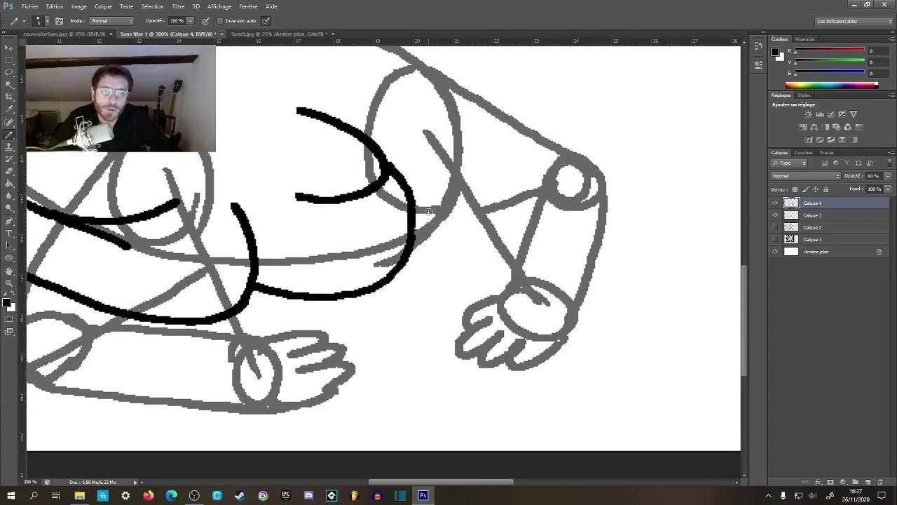
{"action": "left_click", "coordinate": [542, 226], "text": "alt"}
{"action": "left_click", "coordinate": [542, 228], "text": "alt"}
{"action": "left_click", "coordinate": [542, 227], "text": "alt"}
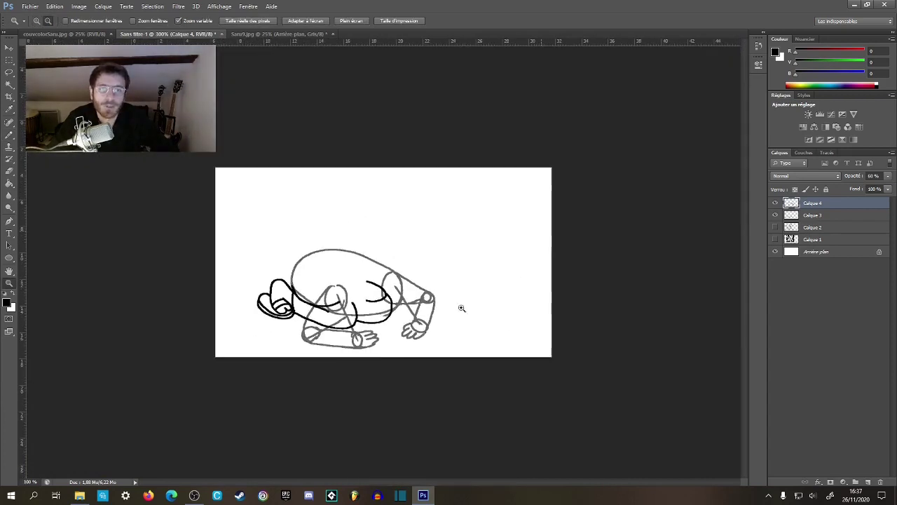
- Examine the torso, arm and hand construction up close and at full view
{"action": "left_click", "coordinate": [391, 318]}
{"action": "left_click", "coordinate": [390, 318]}
{"action": "left_click", "coordinate": [389, 318]}
{"action": "left_click_drag", "start_coordinate": [408, 338], "coordinate": [476, 271]}
{"action": "left_click", "coordinate": [471, 272], "text": "alt"}
{"action": "left_click", "coordinate": [452, 272], "text": "alt"}
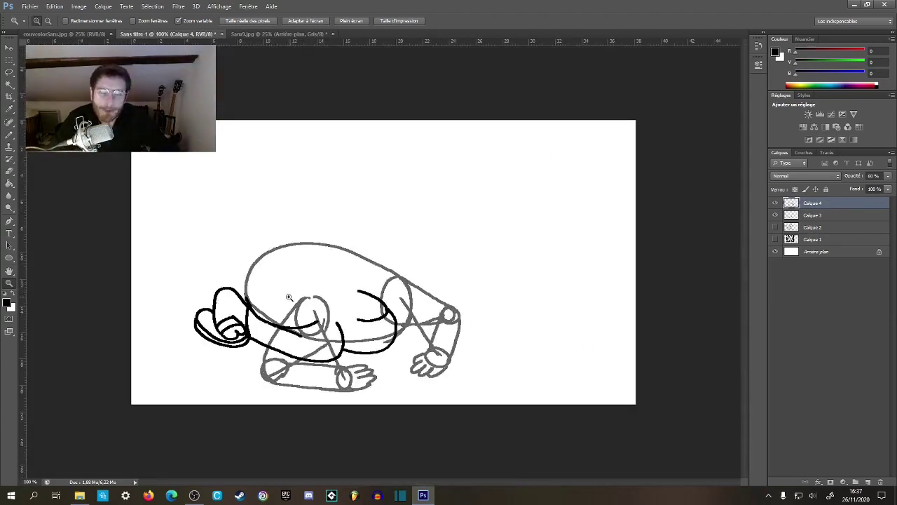
{"action": "left_click", "coordinate": [307, 321]}
{"action": "left_click", "coordinate": [307, 321]}
{"action": "left_click_drag", "start_coordinate": [429, 327], "coordinate": [340, 264]}
{"action": "key", "text": "b"}
{"action": "key", "text": "z"}
{"action": "left_click", "coordinate": [459, 223], "text": "alt"}
{"action": "left_click", "coordinate": [491, 231], "text": "alt"}
- Hide Calque 3 and, on Calque 4, rough in a large head circle overlapping the far shoulder at the torso's front
{"action": "left_click", "coordinate": [776, 216]}
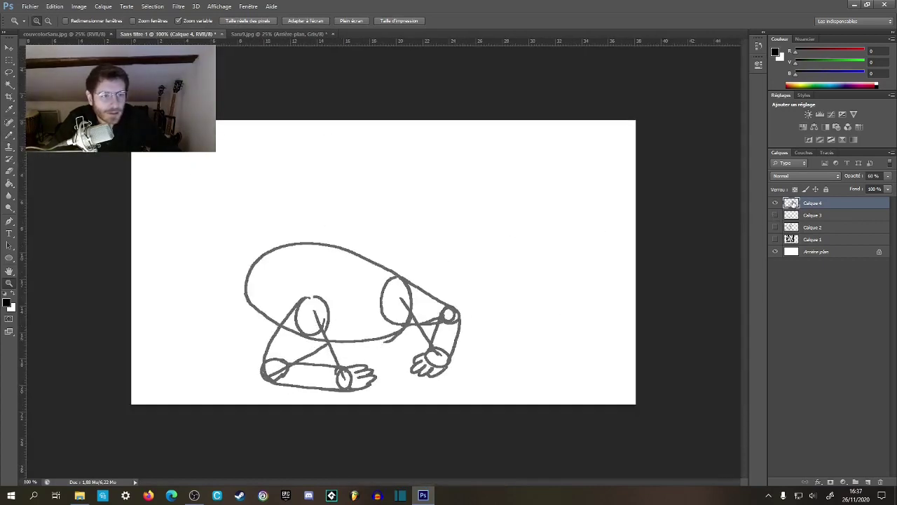
{"action": "left_click", "coordinate": [382, 331]}
{"action": "left_click", "coordinate": [382, 332]}
{"action": "left_click_drag", "start_coordinate": [427, 309], "coordinate": [450, 234]}
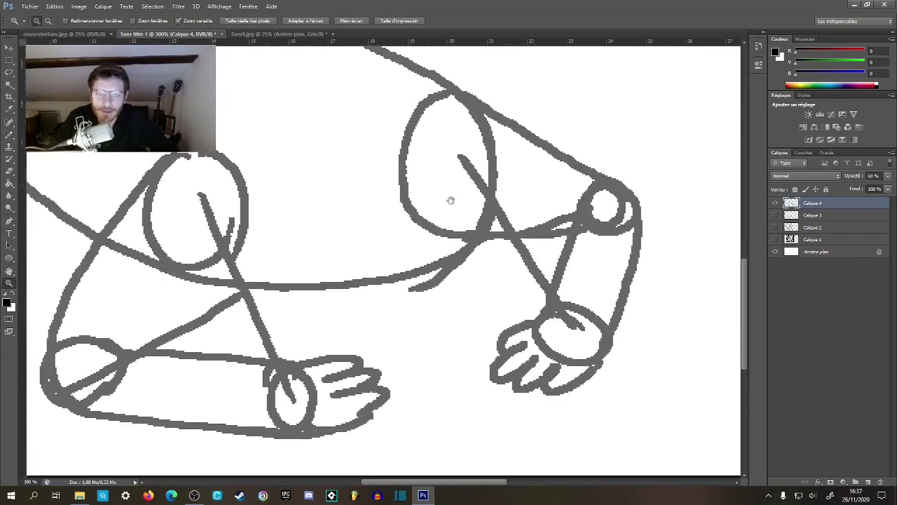
{"action": "key", "text": "b"}
{"action": "mouse_move", "coordinate": [415, 109]}
{"action": "left_mouse_down"}
{"action": "mouse_move", "coordinate": [292, 215]}
{"action": "mouse_move", "coordinate": [296, 243]}
{"action": "left_mouse_up"}
{"action": "mouse_move", "coordinate": [381, 121]}
{"action": "left_mouse_down"}
{"action": "mouse_move", "coordinate": [369, 119]}
{"action": "mouse_move", "coordinate": [305, 283]}
{"action": "left_mouse_up"}
{"action": "left_click_drag", "start_coordinate": [288, 178], "coordinate": [489, 297]}
{"action": "left_click_drag", "start_coordinate": [391, 87], "coordinate": [541, 244]}
{"action": "key", "text": "ctrl+z"}
- Go over the head circle with further curved strokes to close and round its outline
{"action": "left_click_drag", "start_coordinate": [391, 74], "coordinate": [304, 238]}
{"action": "mouse_move", "coordinate": [287, 147]}
{"action": "left_mouse_down"}
{"action": "mouse_move", "coordinate": [425, 304]}
{"action": "mouse_move", "coordinate": [466, 298]}
{"action": "left_mouse_up"}
{"action": "mouse_move", "coordinate": [392, 80]}
{"action": "left_mouse_down"}
{"action": "mouse_move", "coordinate": [456, 114]}
{"action": "mouse_move", "coordinate": [516, 170]}
{"action": "mouse_move", "coordinate": [526, 287]}
{"action": "left_mouse_up"}
{"action": "mouse_move", "coordinate": [492, 91]}
{"action": "left_mouse_down"}
{"action": "mouse_move", "coordinate": [524, 244]}
{"action": "mouse_move", "coordinate": [488, 291]}
{"action": "mouse_move", "coordinate": [527, 168]}
{"action": "mouse_move", "coordinate": [386, 78]}
{"action": "mouse_move", "coordinate": [290, 226]}
{"action": "mouse_move", "coordinate": [425, 317]}
{"action": "left_mouse_up"}
{"action": "key", "text": "alt+space"}
{"action": "left_click", "coordinate": [428, 309], "text": "alt"}
{"action": "left_click", "coordinate": [428, 309], "text": "alt"}
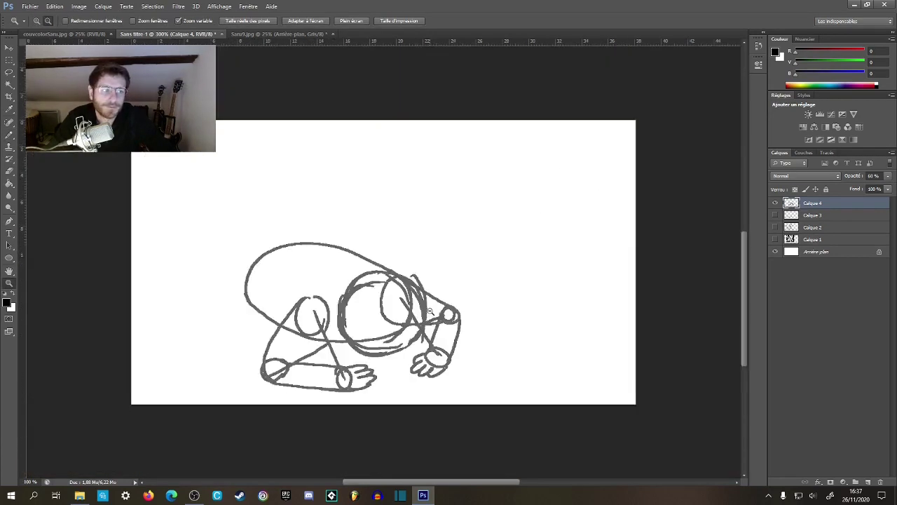
{"action": "left_click", "coordinate": [429, 308], "text": "alt"}
- Show Calque 3 again and move it above Calque 4 in the layer order
{"action": "key", "text": "ctrl+space"}
{"action": "left_click", "coordinate": [377, 328], "text": "ctrl"}
{"action": "left_click", "coordinate": [375, 328], "text": "ctrl"}
{"action": "left_click", "coordinate": [375, 332], "text": "ctrl"}
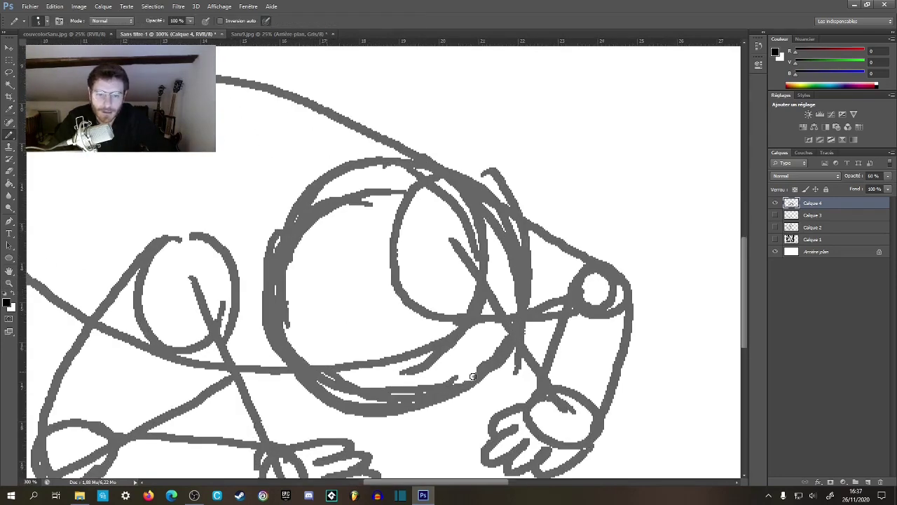
{"action": "scroll", "coordinate": [537, 356], "scroll_direction": "down", "scroll_amount": 3}
{"action": "left_click", "coordinate": [773, 224]}
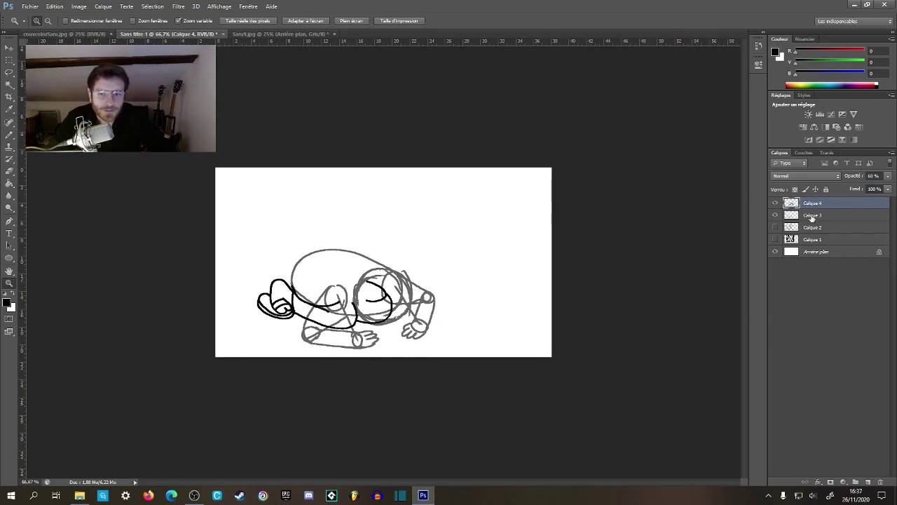
{"action": "left_click", "coordinate": [809, 218]}
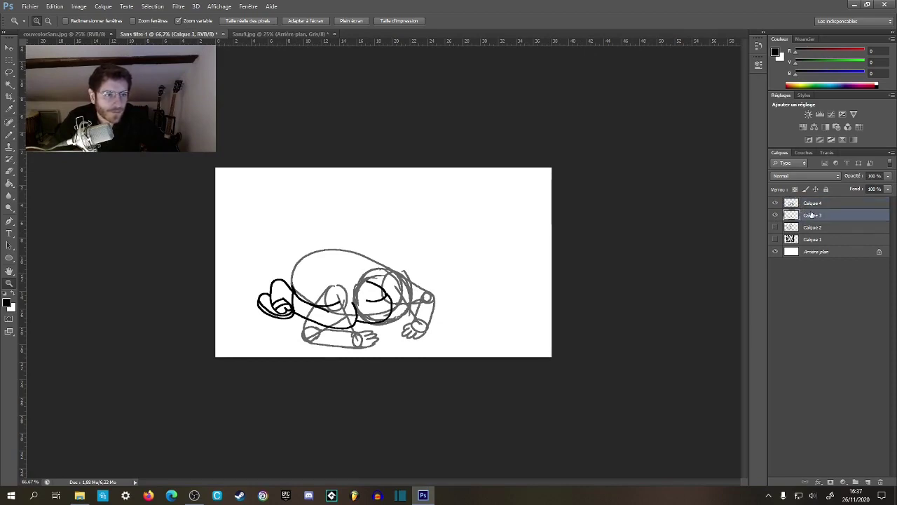
{"action": "key", "text": "ctrl+bracketright"}
{"action": "left_click", "coordinate": [776, 203]}
{"action": "left_click", "coordinate": [777, 204]}
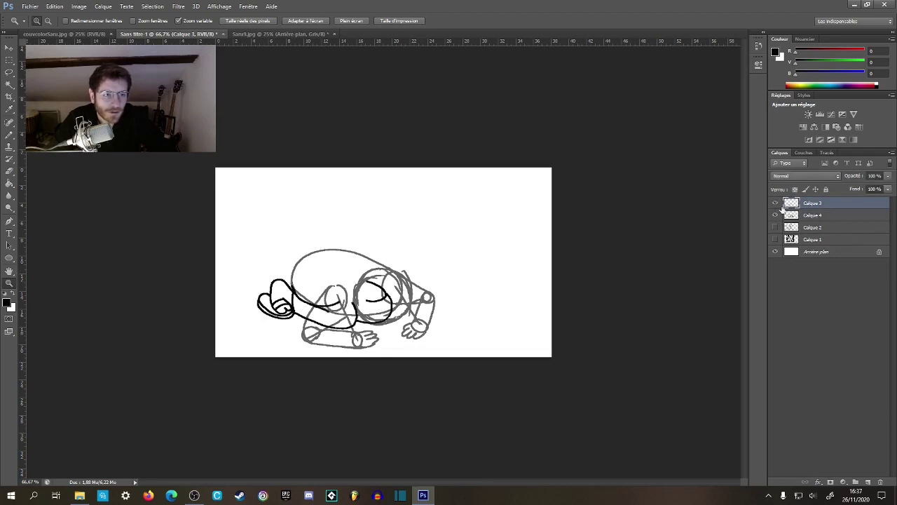
- On Calque 3, ink the monkey's back in black from the rump up to the top of the body curve
{"action": "left_click", "coordinate": [284, 320]}
{"action": "left_click", "coordinate": [283, 320]}
{"action": "left_click", "coordinate": [284, 320]}
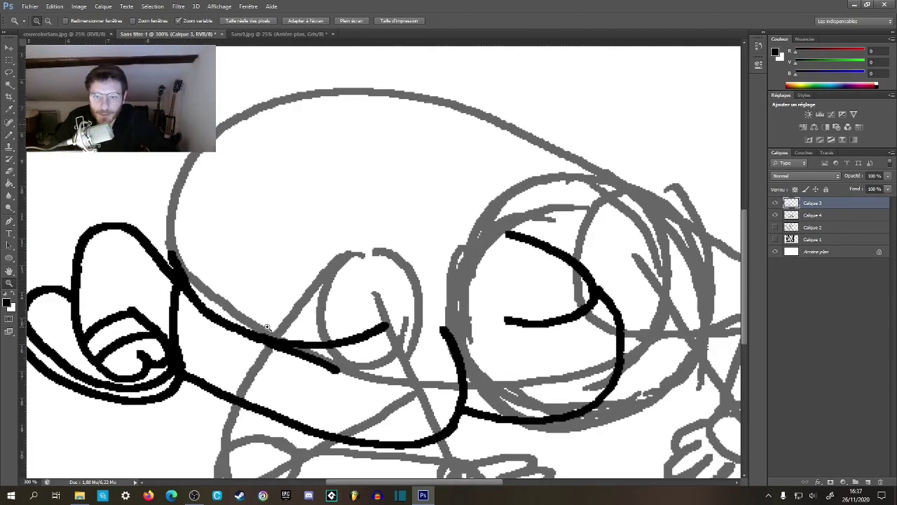
{"action": "key", "text": "b"}
{"action": "scroll", "coordinate": [185, 294], "scroll_direction": "up", "scroll_amount": 1}
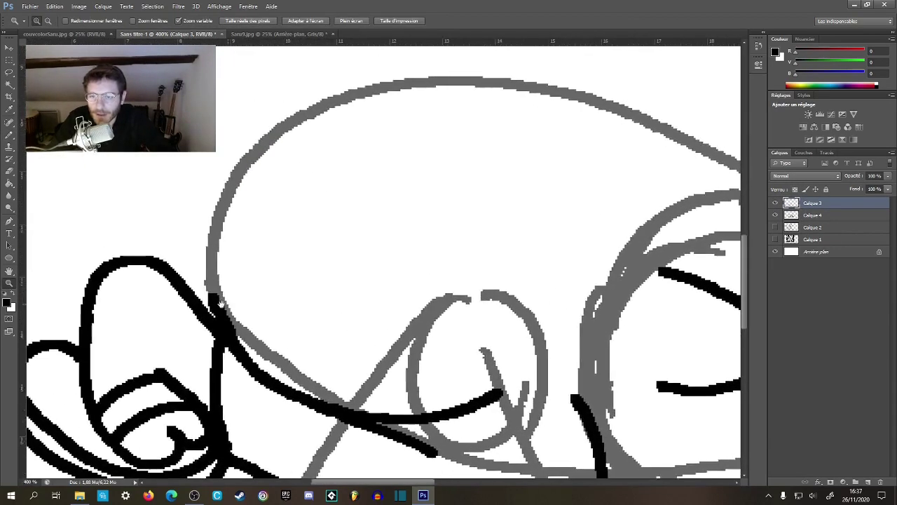
{"action": "mouse_move", "coordinate": [232, 321]}
{"action": "left_mouse_down"}
{"action": "mouse_move", "coordinate": [223, 292]}
{"action": "mouse_move", "coordinate": [229, 224]}
{"action": "mouse_move", "coordinate": [279, 148]}
{"action": "mouse_move", "coordinate": [318, 120]}
{"action": "mouse_move", "coordinate": [430, 89]}
{"action": "mouse_move", "coordinate": [483, 86]}
{"action": "mouse_move", "coordinate": [567, 99]}
{"action": "left_mouse_up"}
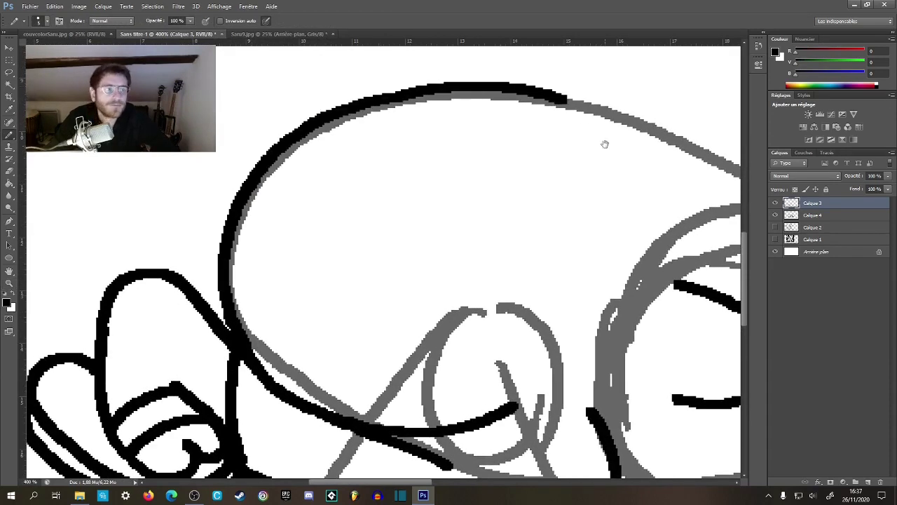
- Try to extend the black back line from the top of the body down toward the shoulder
{"action": "left_click_drag", "start_coordinate": [604, 145], "coordinate": [204, 162]}
{"action": "mouse_move", "coordinate": [216, 115]}
{"action": "left_mouse_down"}
{"action": "mouse_move", "coordinate": [335, 155]}
{"action": "mouse_move", "coordinate": [455, 219]}
{"action": "left_mouse_up"}
{"action": "key", "text": "z"}
{"action": "left_click", "coordinate": [459, 229], "text": "alt"}
{"action": "left_click", "coordinate": [459, 229], "text": "alt"}
{"action": "left_click", "coordinate": [461, 231], "text": "alt"}
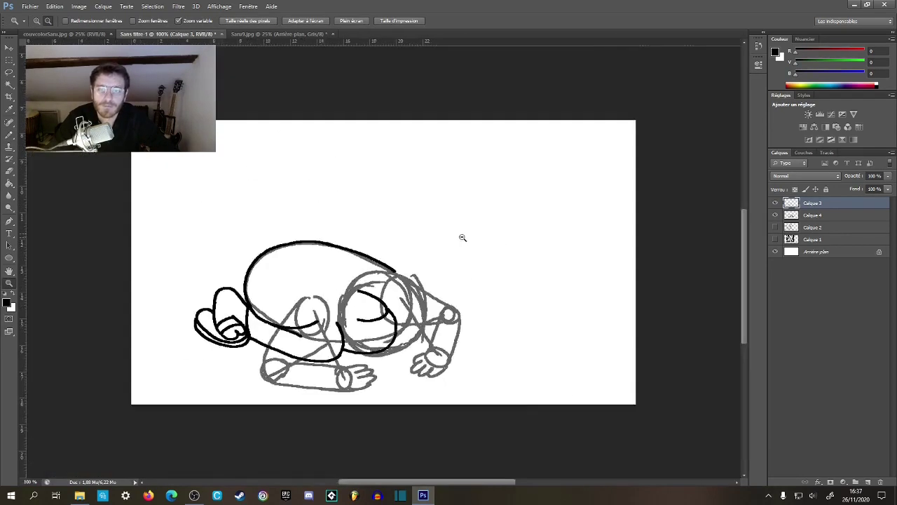
{"action": "key", "text": "ctrl+z"}
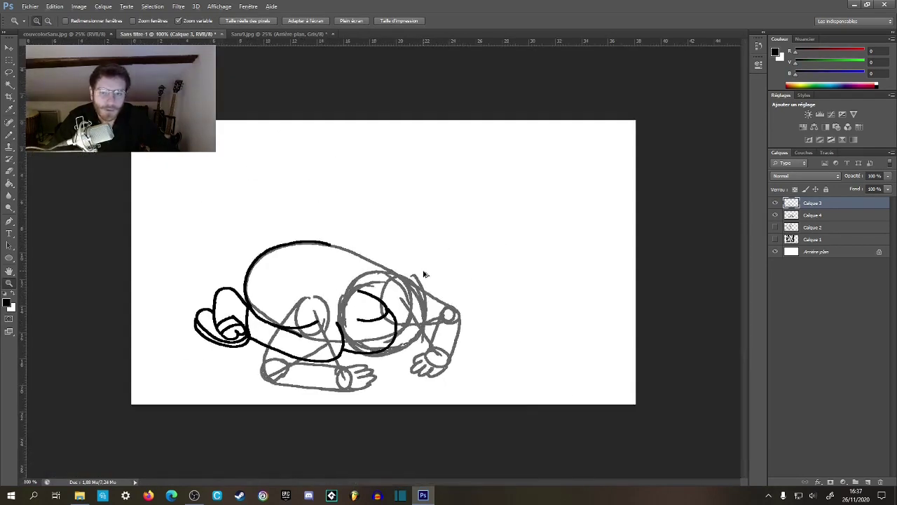
- Erase the parts of Calque 3's black leg lines that overlap the near arm, torso and head circle
{"action": "key", "text": "b"}
{"action": "key", "text": "z"}
{"action": "left_click", "coordinate": [425, 341]}
{"action": "left_click_drag", "start_coordinate": [320, 345], "coordinate": [513, 341]}
{"action": "left_click", "coordinate": [512, 341]}
{"action": "left_click", "coordinate": [813, 216]}
{"action": "left_click", "coordinate": [351, 310], "text": "alt"}
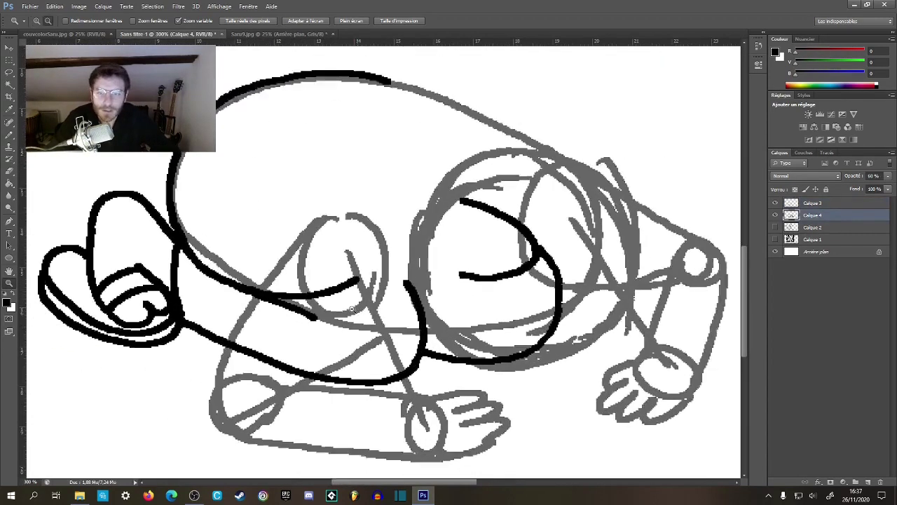
{"action": "key", "text": "e"}
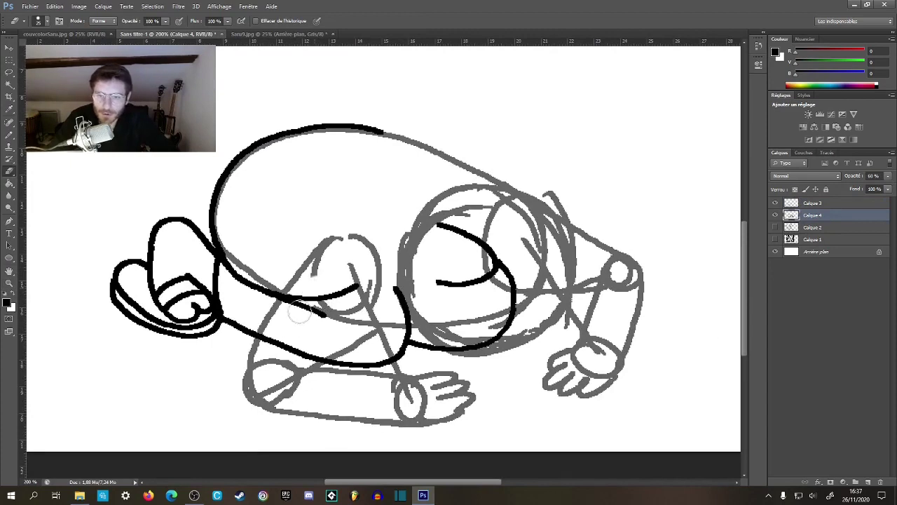
{"action": "key", "text": "alt+bracketright"}
{"action": "mouse_move", "coordinate": [351, 287]}
{"action": "left_mouse_down"}
{"action": "mouse_move", "coordinate": [305, 317]}
{"action": "mouse_move", "coordinate": [294, 317]}
{"action": "mouse_move", "coordinate": [293, 305]}
{"action": "mouse_move", "coordinate": [285, 320]}
{"action": "mouse_move", "coordinate": [306, 317]}
{"action": "mouse_move", "coordinate": [304, 326]}
{"action": "mouse_move", "coordinate": [280, 337]}
{"action": "mouse_move", "coordinate": [265, 361]}
{"action": "mouse_move", "coordinate": [355, 333]}
{"action": "left_mouse_up"}
{"action": "left_click_drag", "start_coordinate": [461, 298], "coordinate": [366, 271]}
{"action": "mouse_move", "coordinate": [305, 253]}
{"action": "left_mouse_down"}
{"action": "mouse_move", "coordinate": [332, 279]}
{"action": "mouse_move", "coordinate": [324, 287]}
{"action": "mouse_move", "coordinate": [371, 275]}
{"action": "mouse_move", "coordinate": [346, 291]}
{"action": "mouse_move", "coordinate": [362, 325]}
{"action": "mouse_move", "coordinate": [372, 321]}
{"action": "mouse_move", "coordinate": [401, 273]}
{"action": "mouse_move", "coordinate": [411, 233]}
{"action": "mouse_move", "coordinate": [333, 222]}
{"action": "left_mouse_up"}
{"action": "left_click_drag", "start_coordinate": [403, 276], "coordinate": [463, 261]}
{"action": "key", "text": "b"}
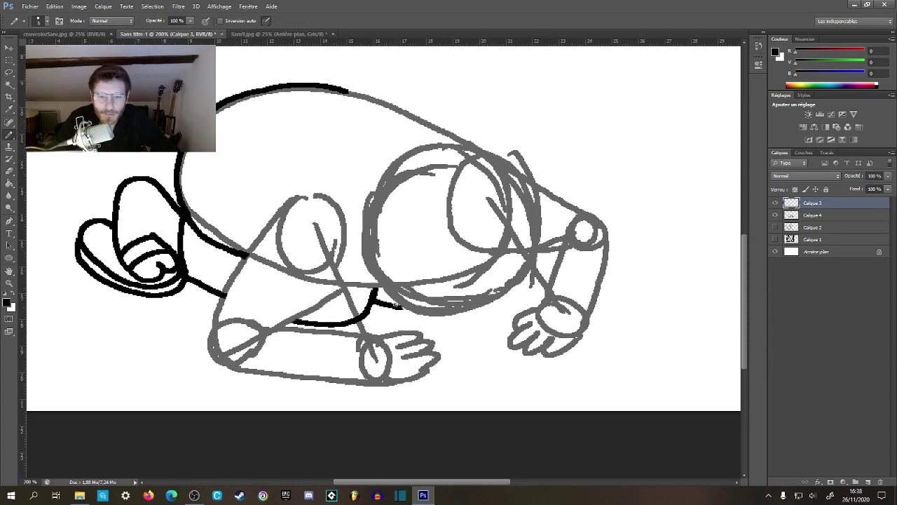
{"action": "key", "text": "z"}
{"action": "left_click", "coordinate": [481, 301], "text": "alt"}
{"action": "left_click", "coordinate": [484, 300], "text": "alt"}
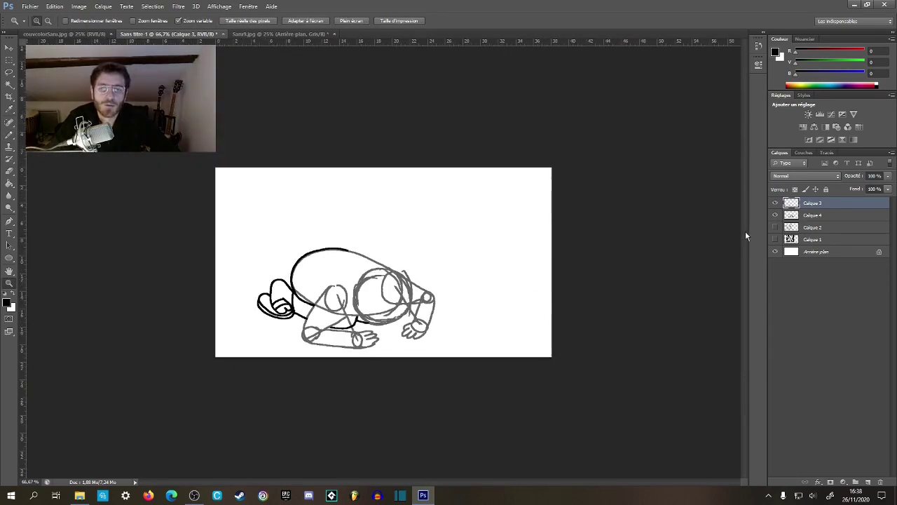
{"action": "left_click", "coordinate": [811, 214], "text": "shift"}
{"action": "right_click", "coordinate": [817, 216]}
{"action": "key", "text": "Escape"}
{"action": "left_click", "coordinate": [851, 203]}
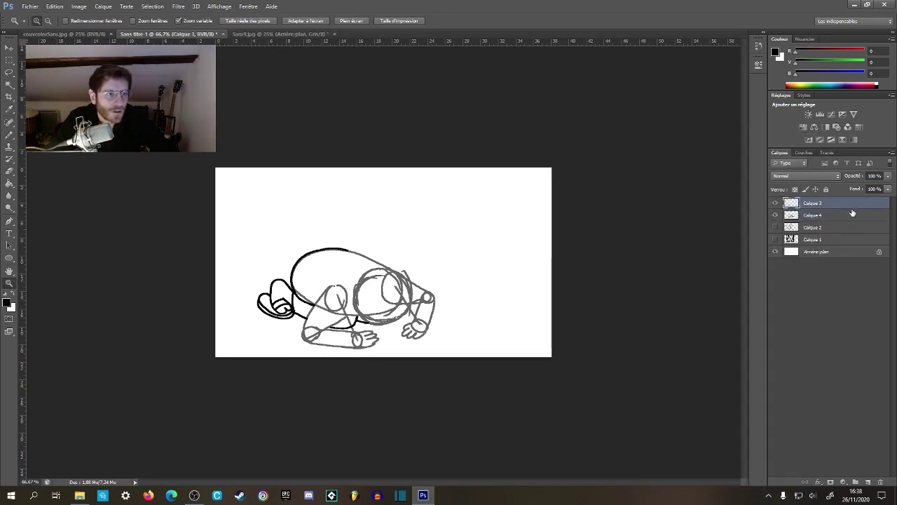
- Set Calque 4's opacity to 100% and toggle its visibility to check the layer's content
{"action": "left_click", "coordinate": [851, 216]}
{"action": "left_click", "coordinate": [888, 176]}
{"action": "left_click_drag", "start_coordinate": [874, 188], "coordinate": [894, 188]}
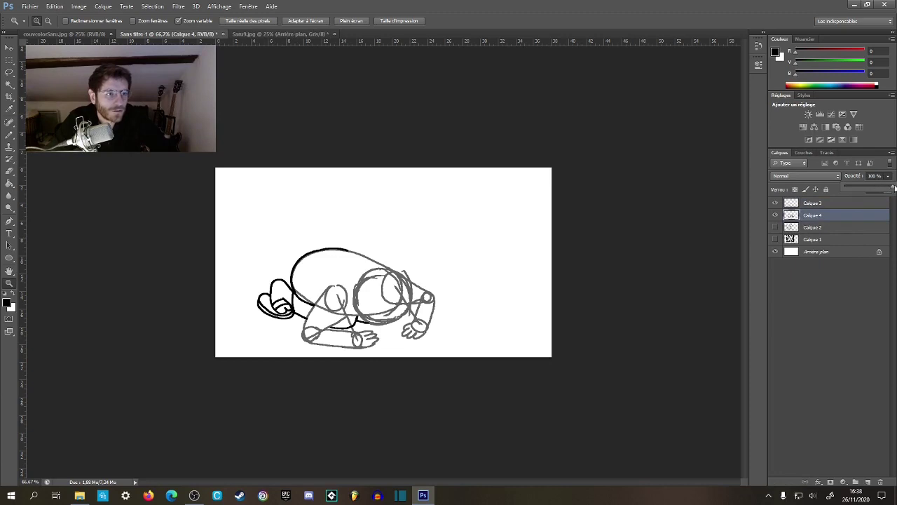
{"action": "left_click", "coordinate": [841, 204]}
{"action": "left_click", "coordinate": [832, 214]}
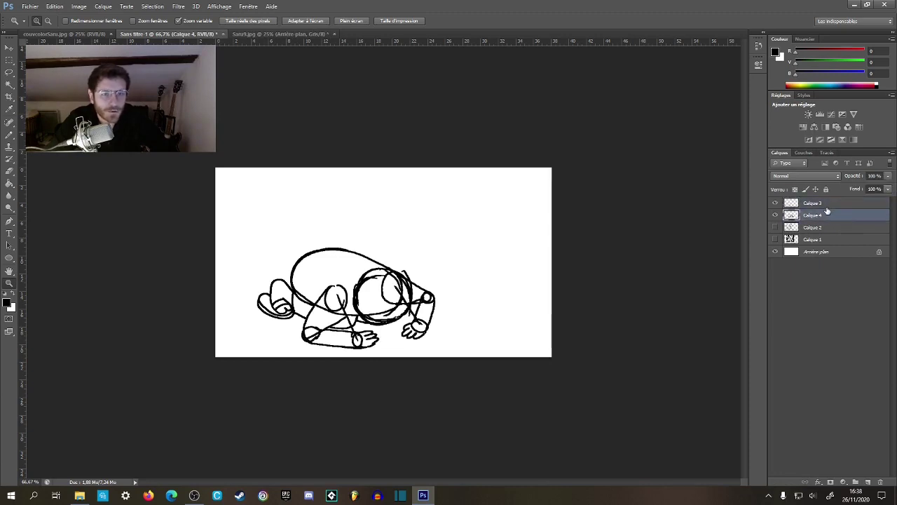
{"action": "left_click", "coordinate": [826, 205]}
{"action": "left_click", "coordinate": [810, 216]}
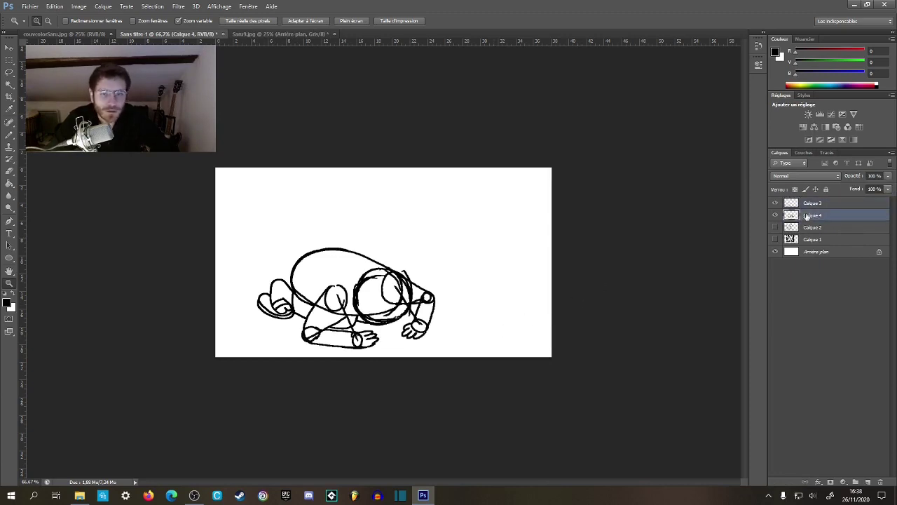
{"action": "left_click", "coordinate": [775, 215]}
{"action": "left_click", "coordinate": [775, 215]}
- On Calque 4, redraw the near upper arm's inner edge from the shoulder circle down to the elbow
{"action": "double_click", "coordinate": [358, 333]}
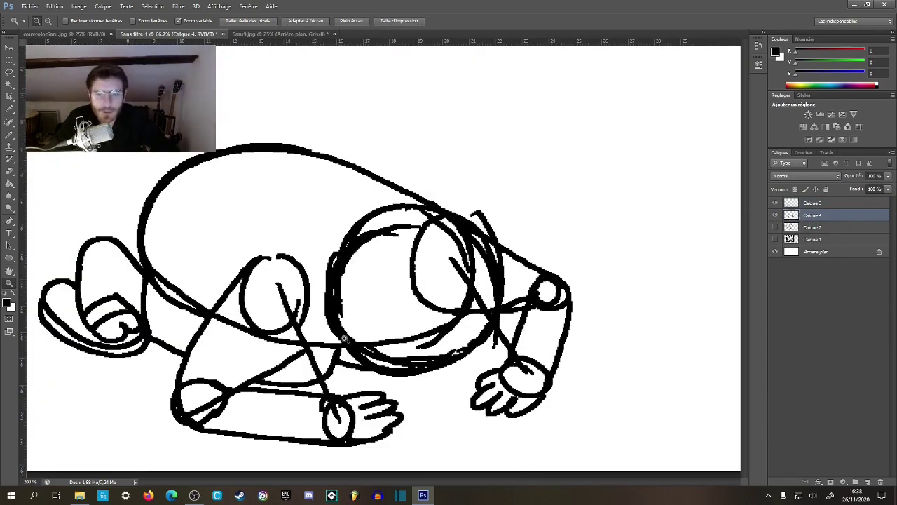
{"action": "key", "text": "b"}
{"action": "mouse_move", "coordinate": [261, 378]}
{"action": "left_mouse_down"}
{"action": "mouse_move", "coordinate": [356, 269]}
{"action": "mouse_move", "coordinate": [296, 297]}
{"action": "mouse_move", "coordinate": [363, 202]}
{"action": "mouse_move", "coordinate": [342, 253]}
{"action": "mouse_move", "coordinate": [299, 300]}
{"action": "left_mouse_up"}
{"action": "left_click", "coordinate": [297, 299], "text": "alt"}
{"action": "key", "text": "ctrl+z"}
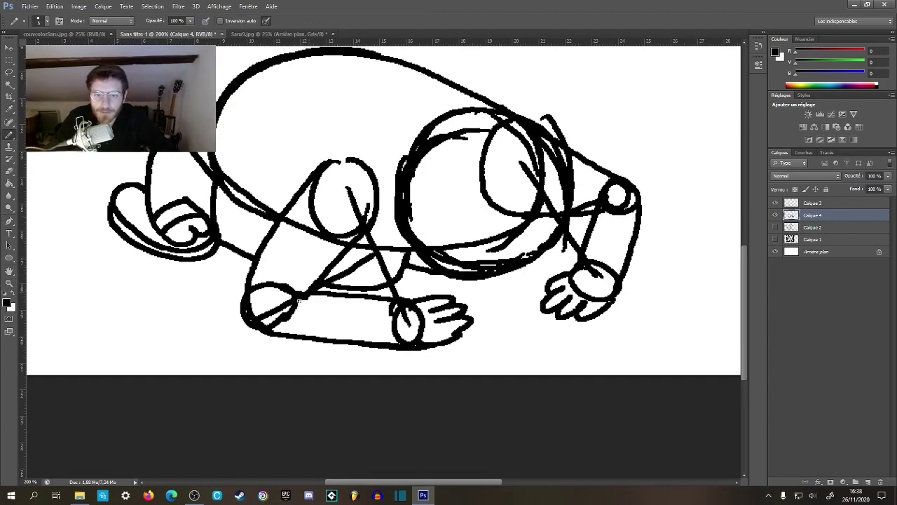
- Paint over both arms' inner guide lines in white, from the shoulder circles toward the wrists
{"action": "key", "text": "x"}
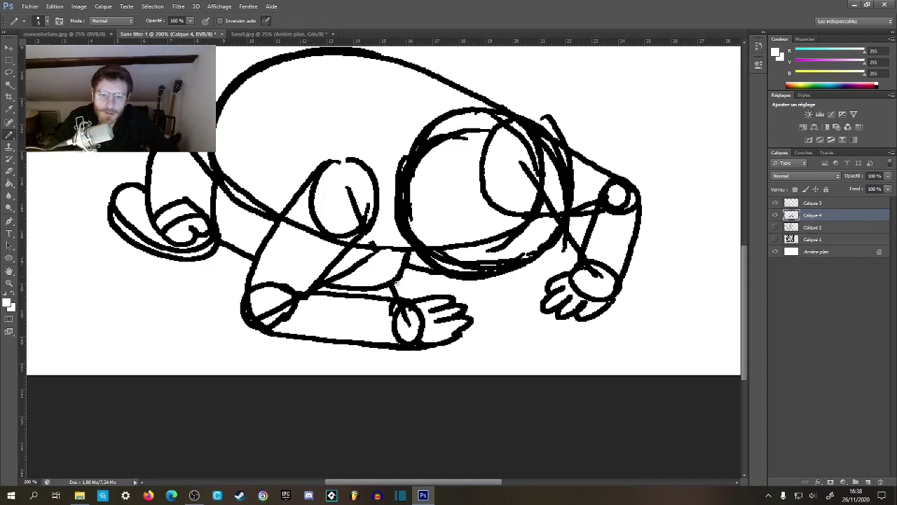
{"action": "left_click_drag", "start_coordinate": [352, 185], "coordinate": [361, 220]}
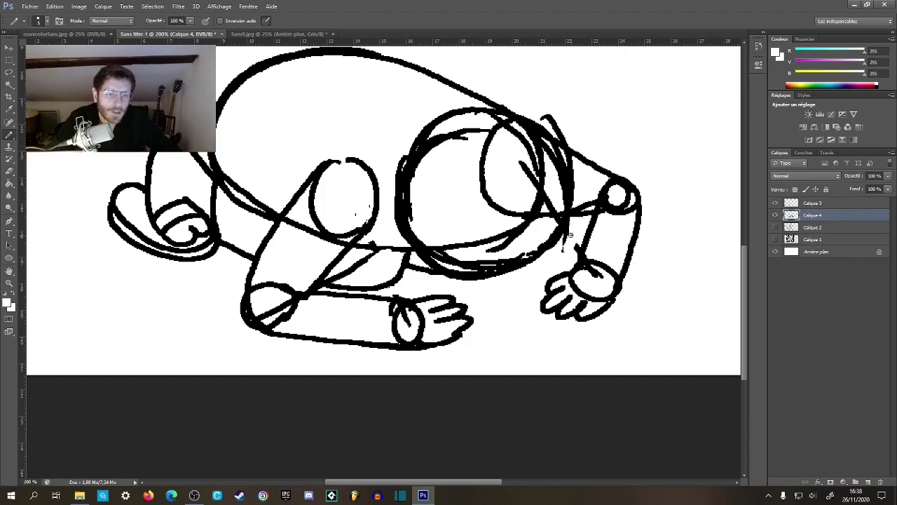
{"action": "left_click_drag", "start_coordinate": [518, 155], "coordinate": [552, 220]}
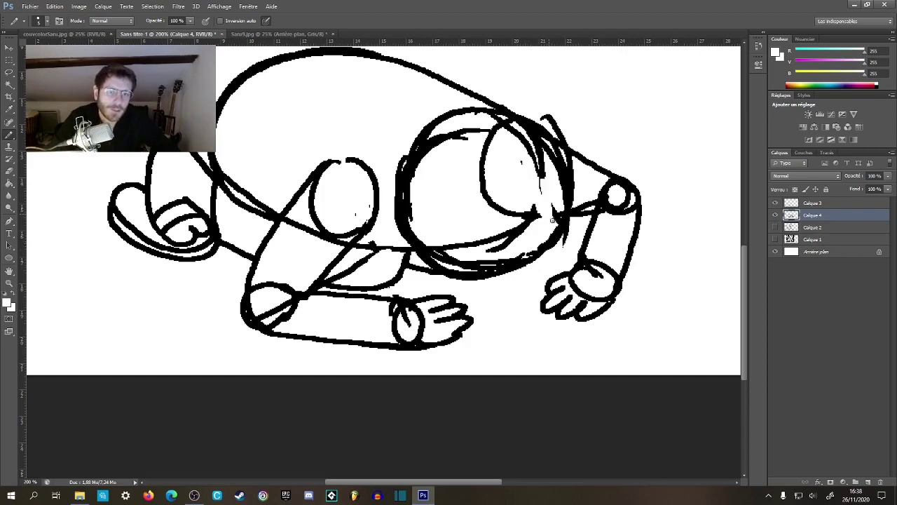
{"action": "key", "text": "z"}
{"action": "left_click", "coordinate": [551, 208], "text": "alt"}
{"action": "left_click", "coordinate": [546, 232], "text": "alt"}
{"action": "left_click", "coordinate": [546, 252], "text": "alt"}
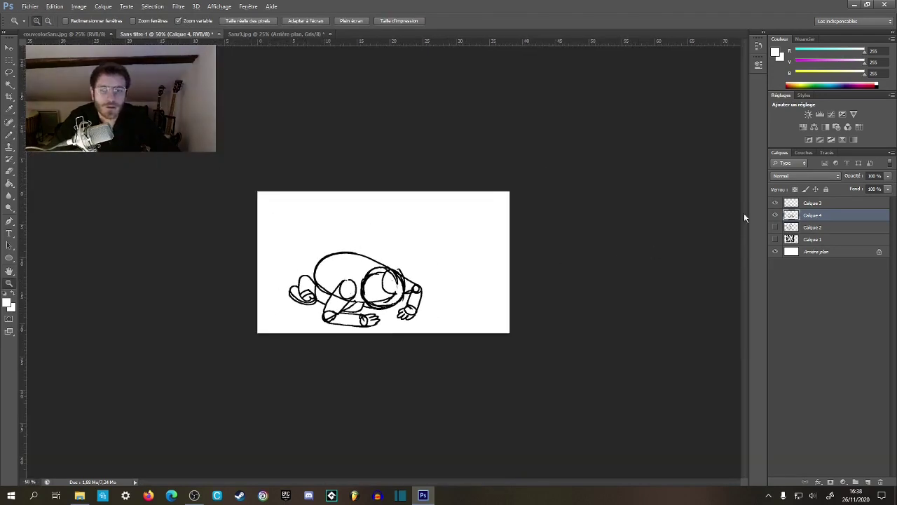
- Merge Calque 4 and Calque 3 into a single layer
{"action": "left_click_drag", "start_coordinate": [776, 215], "coordinate": [776, 215]}
{"action": "left_click", "coordinate": [810, 205]}
{"action": "left_click", "coordinate": [814, 216], "text": "shift"}
{"action": "right_click", "coordinate": [815, 213]}
{"action": "left_click", "coordinate": [686, 338]}
- Show the pale monkey drawing on Calque 2 beneath the sketch and switch the brush colour back to black
{"action": "left_click", "coordinate": [776, 215]}
{"action": "left_click", "coordinate": [776, 216]}
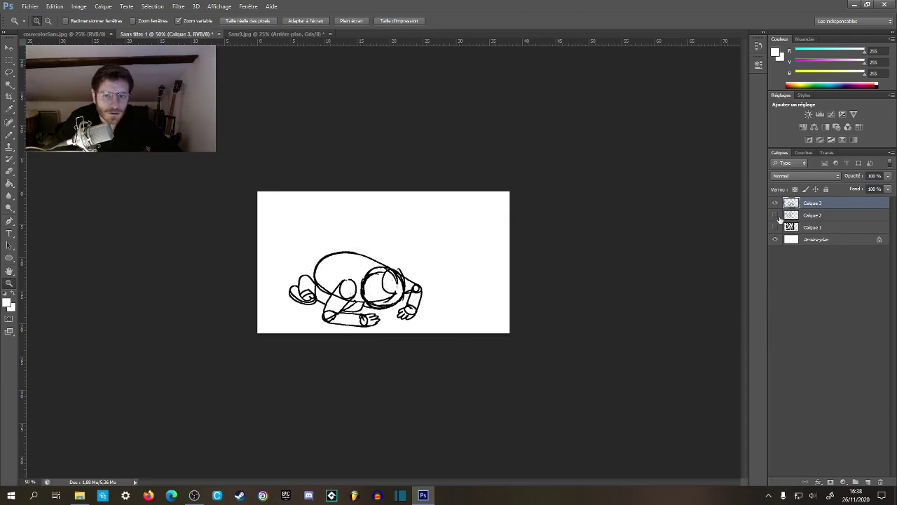
{"action": "left_click", "coordinate": [776, 215]}
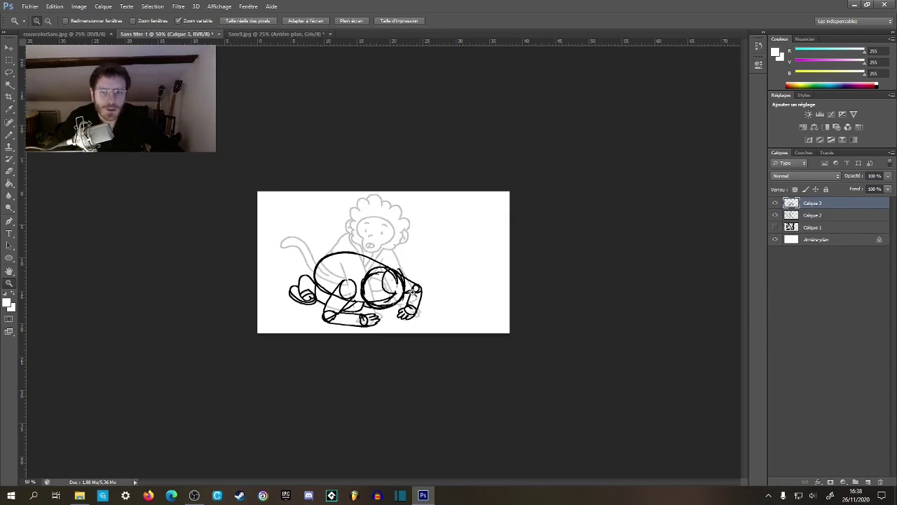
{"action": "key", "text": "ctrl+plus"}
{"action": "key", "text": "ctrl+plus"}
{"action": "key", "text": "ctrl+plus"}
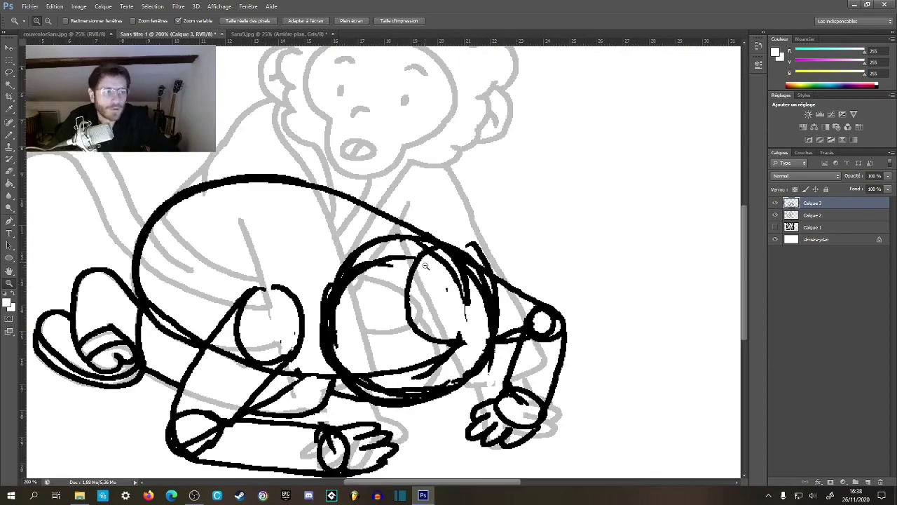
{"action": "key", "text": "ctrl+minus"}
{"action": "key", "text": "b"}
{"action": "key", "text": "x"}
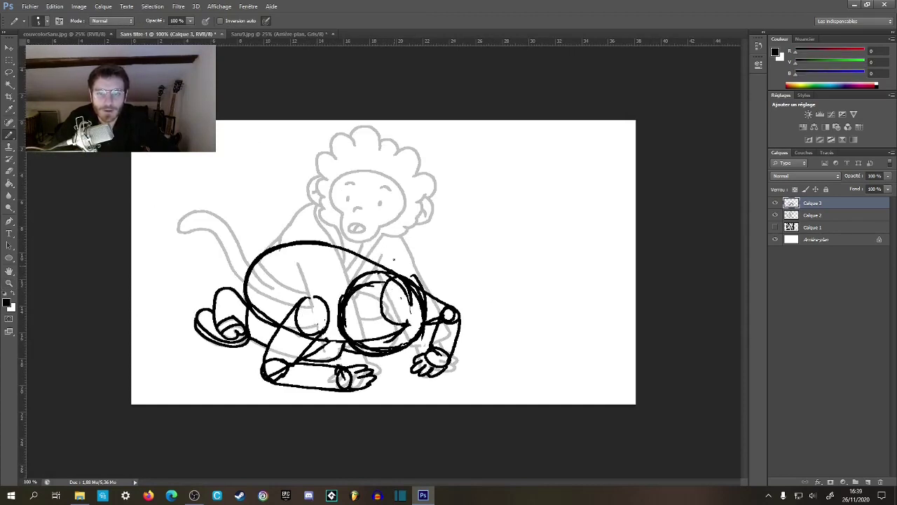
- Try to sketch a head circle over the pale monkey's face on Calque 3
{"action": "left_click_drag", "start_coordinate": [341, 157], "coordinate": [366, 142]}
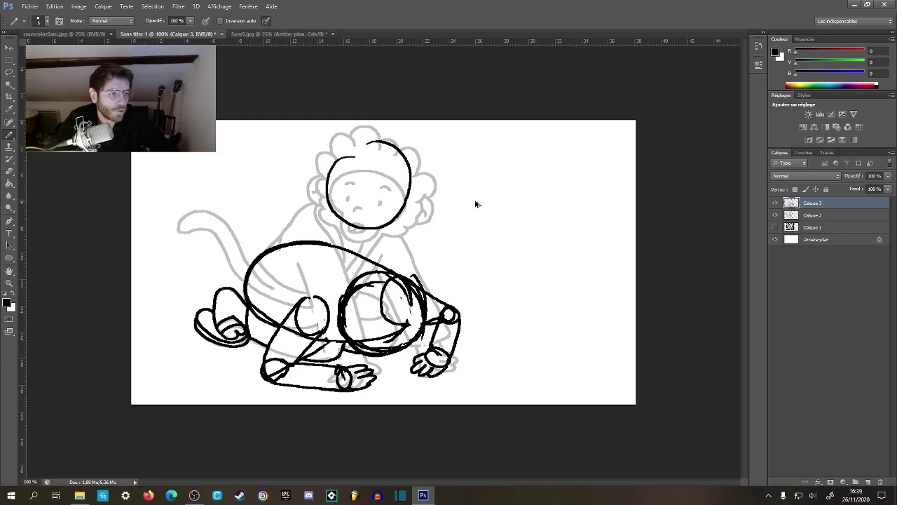
{"action": "key", "text": "ctrl+z"}
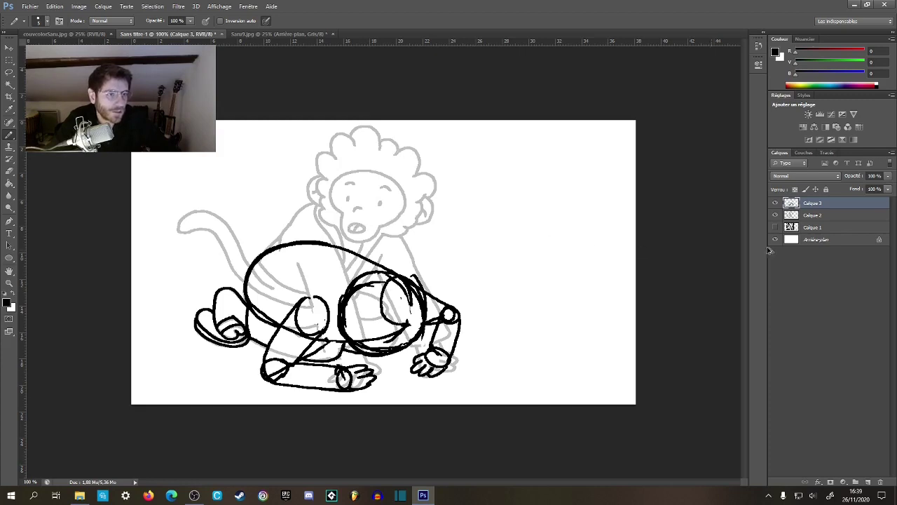
- Add a new empty layer above Calque 3 and get the brush ready for the next sketch
{"action": "left_click", "coordinate": [868, 483]}
{"action": "key", "text": "z"}
{"action": "left_click", "coordinate": [342, 294]}
{"action": "left_click", "coordinate": [342, 294]}
{"action": "left_click_drag", "start_coordinate": [342, 295], "coordinate": [345, 239]}
{"action": "left_click", "coordinate": [409, 207], "text": "alt"}
{"action": "left_click_drag", "start_coordinate": [419, 178], "coordinate": [414, 253]}
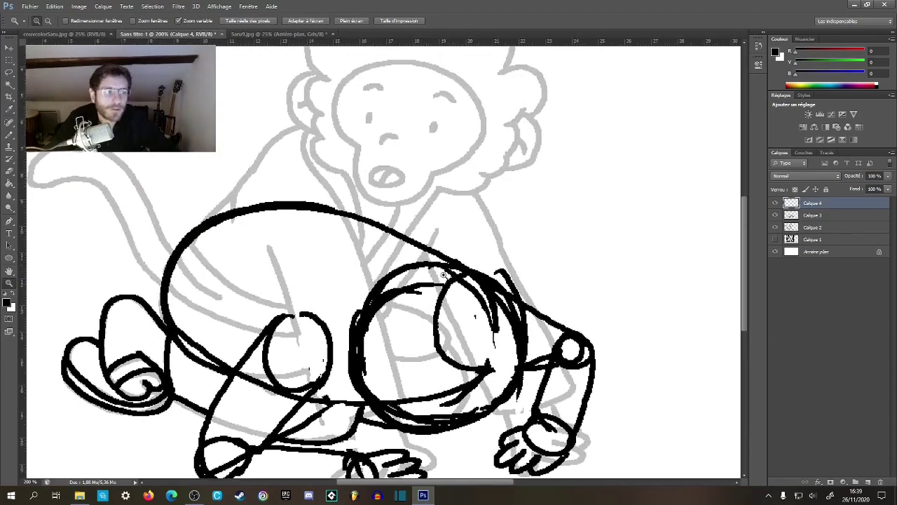
{"action": "mouse_move", "coordinate": [479, 203]}
{"action": "left_mouse_down"}
{"action": "mouse_move", "coordinate": [465, 192]}
{"action": "mouse_move", "coordinate": [449, 218]}
{"action": "mouse_move", "coordinate": [460, 191]}
{"action": "mouse_move", "coordinate": [460, 224]}
{"action": "left_mouse_up"}
{"action": "key", "text": "b"}
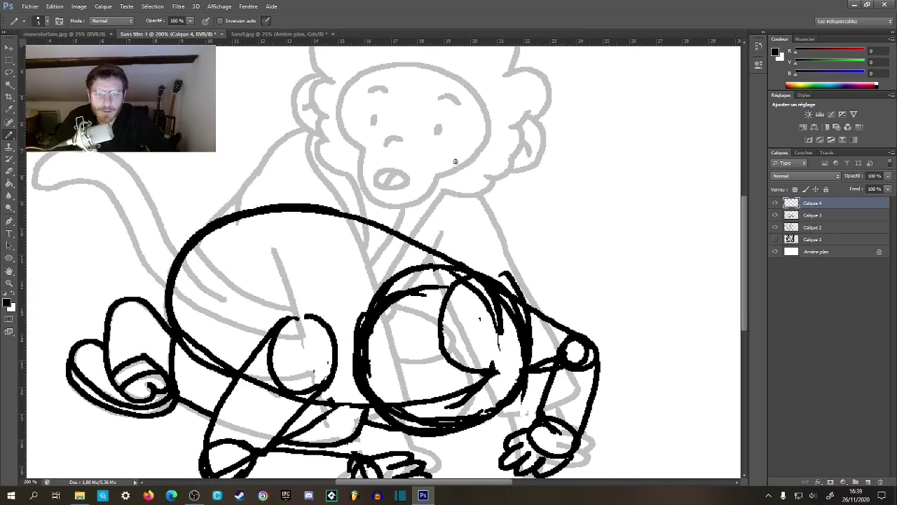
- Reduce the opacity of Calque 3 to a little under 50% so the construction sketch serves as a grey guide
{"action": "left_click", "coordinate": [800, 216]}
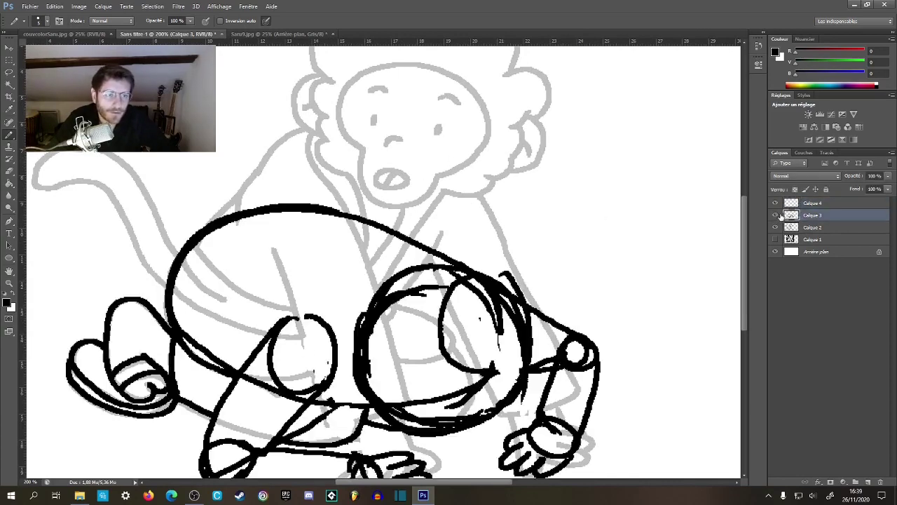
{"action": "left_click_drag", "start_coordinate": [878, 176], "coordinate": [833, 177]}
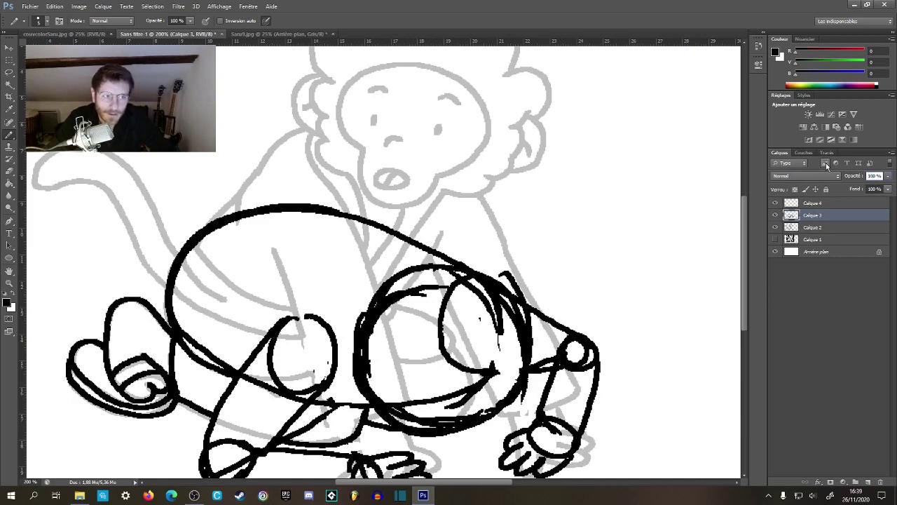
{"action": "type", "text": "0"}
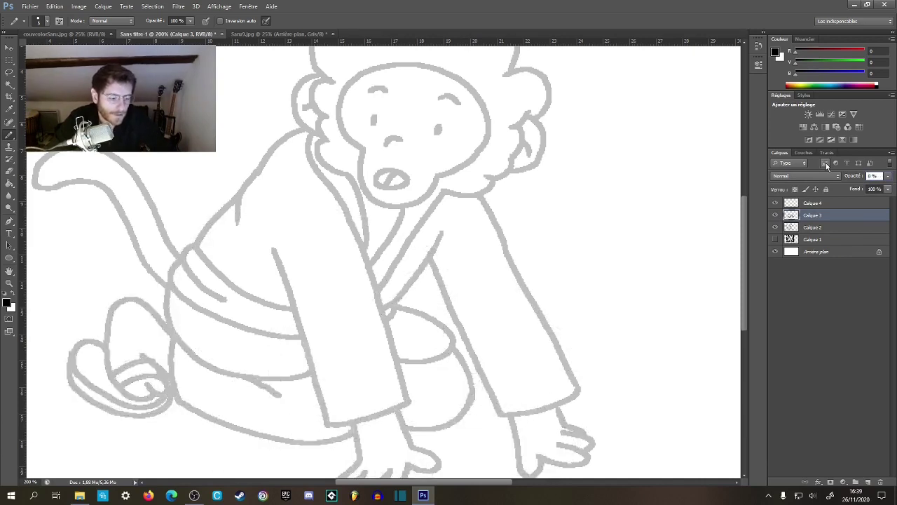
{"action": "type", "text": "6"}
{"action": "key", "text": "shift+Down"}
{"action": "key", "text": "shift+Down"}
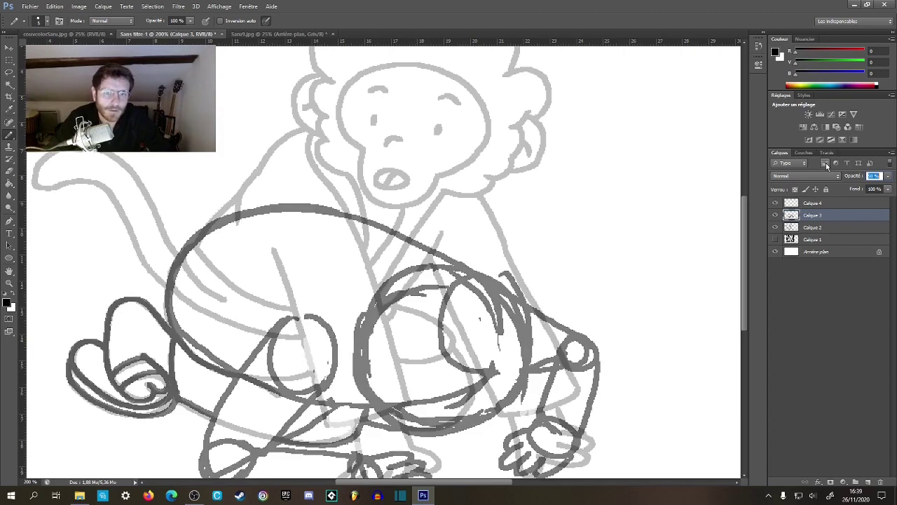
{"action": "left_click_drag", "start_coordinate": [826, 166], "coordinate": [827, 166]}
{"action": "key", "text": "Down"}
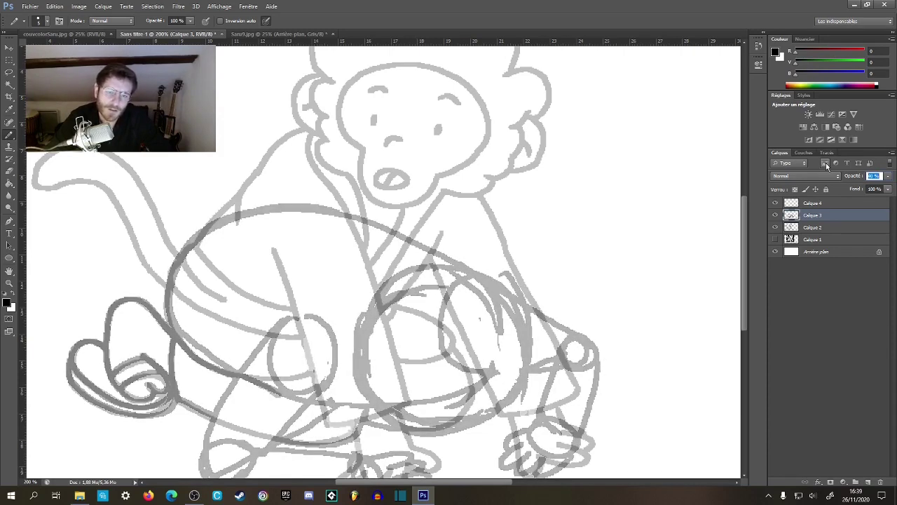
{"action": "key", "text": "Up"}
- Add another empty layer directly above Calque 3, beneath Calque 4, and return to the brush
{"action": "left_click_drag", "start_coordinate": [500, 237], "coordinate": [481, 196]}
{"action": "left_click", "coordinate": [437, 242], "text": "alt"}
{"action": "left_click", "coordinate": [438, 243], "text": "alt"}
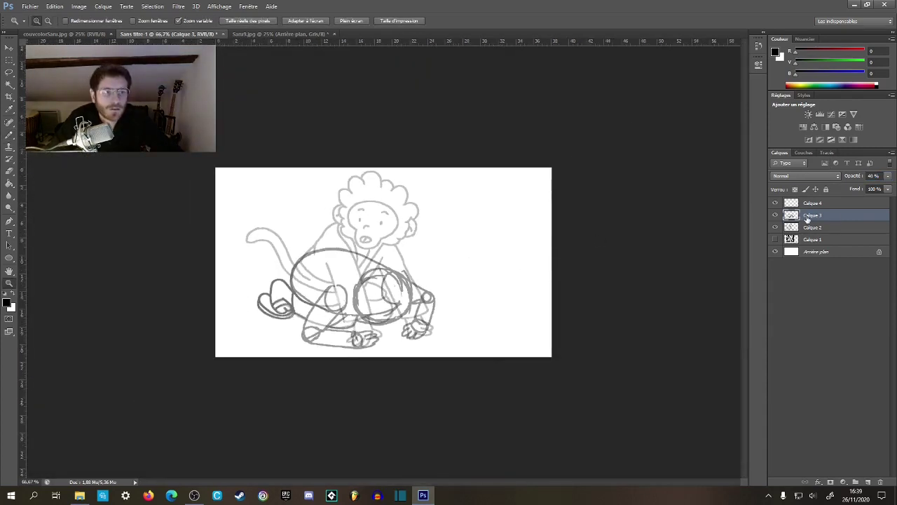
{"action": "left_click", "coordinate": [868, 482]}
{"action": "left_click", "coordinate": [363, 299]}
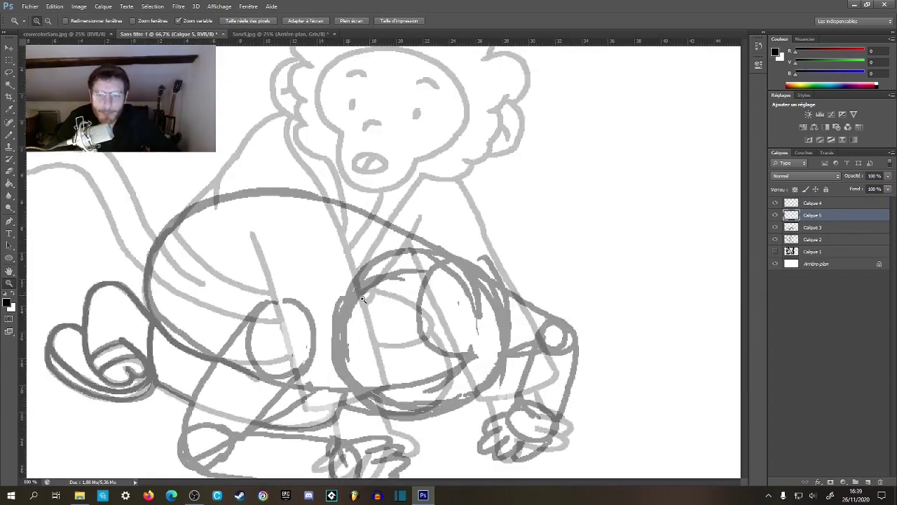
{"action": "left_click_drag", "start_coordinate": [362, 299], "coordinate": [388, 272]}
{"action": "key", "text": "b"}
{"action": "left_click_drag", "start_coordinate": [449, 175], "coordinate": [458, 204]}
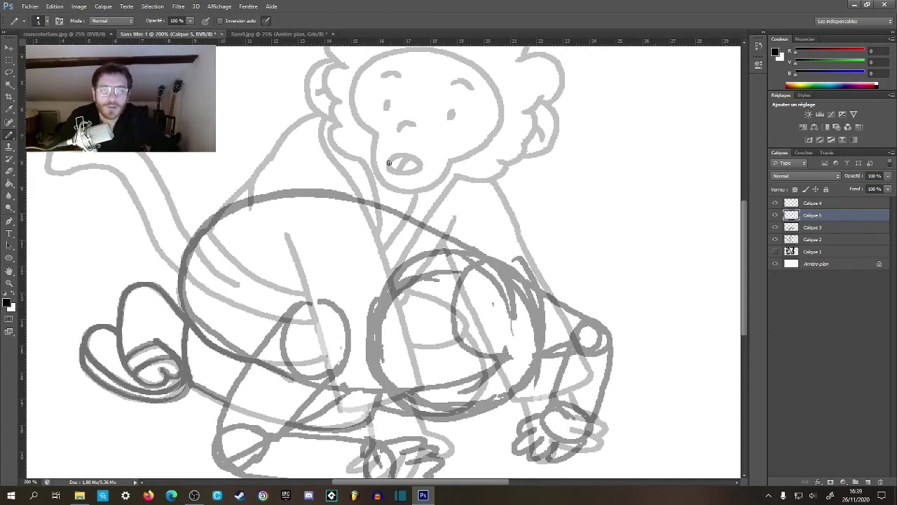
- Try to sketch the left side of a head oval over the pale monkey's mouth and chest
{"action": "left_click_drag", "start_coordinate": [491, 142], "coordinate": [413, 235]}
{"action": "key", "text": "ctrl+z"}
{"action": "mouse_move", "coordinate": [475, 127]}
{"action": "left_mouse_down"}
{"action": "mouse_move", "coordinate": [406, 149]}
{"action": "mouse_move", "coordinate": [483, 263]}
{"action": "left_mouse_up"}
{"action": "key", "text": "ctrl+z"}
- Sketch an upright black head oval on Calque 5, overlapping the pale monkey's chin and chest
{"action": "left_click_drag", "start_coordinate": [482, 118], "coordinate": [459, 272]}
{"action": "left_click_drag", "start_coordinate": [418, 235], "coordinate": [517, 249]}
{"action": "left_click_drag", "start_coordinate": [482, 124], "coordinate": [546, 203]}
{"action": "mouse_move", "coordinate": [533, 144]}
{"action": "left_mouse_down"}
{"action": "mouse_move", "coordinate": [544, 249]}
{"action": "mouse_move", "coordinate": [537, 258]}
{"action": "left_mouse_up"}
{"action": "mouse_move", "coordinate": [550, 173]}
{"action": "left_mouse_down"}
{"action": "mouse_move", "coordinate": [528, 256]}
{"action": "mouse_move", "coordinate": [506, 267]}
{"action": "left_mouse_up"}
{"action": "left_click_drag", "start_coordinate": [531, 244], "coordinate": [490, 266]}
{"action": "mouse_move", "coordinate": [484, 121]}
{"action": "left_mouse_down"}
{"action": "mouse_move", "coordinate": [444, 136]}
{"action": "mouse_move", "coordinate": [441, 174]}
{"action": "mouse_move", "coordinate": [430, 216]}
{"action": "left_mouse_up"}
{"action": "mouse_move", "coordinate": [439, 137]}
{"action": "left_mouse_down"}
{"action": "mouse_move", "coordinate": [436, 228]}
{"action": "mouse_move", "coordinate": [435, 256]}
{"action": "left_mouse_up"}
{"action": "mouse_move", "coordinate": [423, 215]}
{"action": "left_mouse_down"}
{"action": "mouse_move", "coordinate": [440, 249]}
{"action": "mouse_move", "coordinate": [533, 220]}
{"action": "left_mouse_up"}
{"action": "left_click_drag", "start_coordinate": [524, 145], "coordinate": [538, 218]}
{"action": "mouse_move", "coordinate": [510, 126]}
{"action": "left_mouse_down"}
{"action": "mouse_move", "coordinate": [540, 199]}
{"action": "mouse_move", "coordinate": [526, 269]}
{"action": "left_mouse_up"}
- Erase stray strokes on the right side of the head oval and redraw that edge more smoothly
{"action": "key", "text": "e"}
{"action": "mouse_move", "coordinate": [519, 119]}
{"action": "left_mouse_down"}
{"action": "mouse_move", "coordinate": [554, 204]}
{"action": "mouse_move", "coordinate": [553, 180]}
{"action": "mouse_move", "coordinate": [528, 266]}
{"action": "mouse_move", "coordinate": [536, 242]}
{"action": "left_mouse_up"}
{"action": "key", "text": "b"}
{"action": "left_click_drag", "start_coordinate": [491, 121], "coordinate": [534, 196]}
{"action": "left_click_drag", "start_coordinate": [524, 148], "coordinate": [539, 232]}
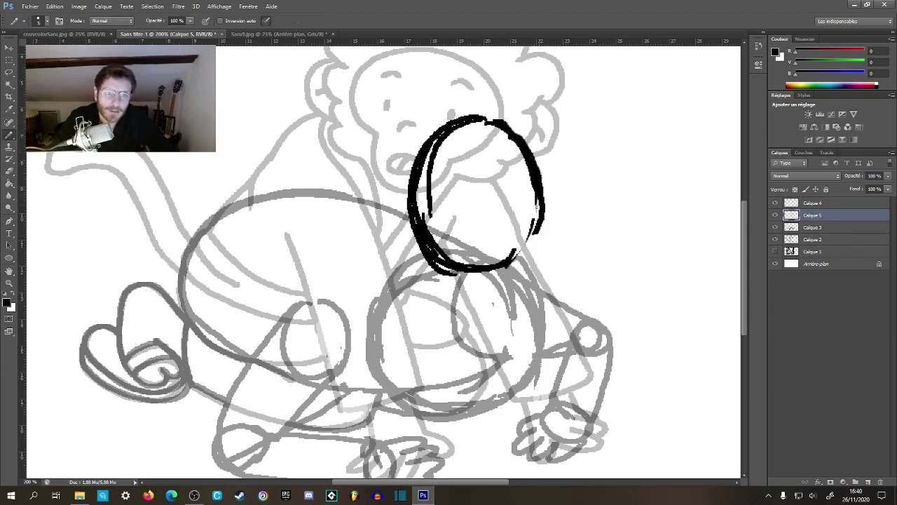
{"action": "left_click_drag", "start_coordinate": [539, 200], "coordinate": [506, 258]}
{"action": "mouse_move", "coordinate": [500, 117]}
{"action": "left_mouse_down"}
{"action": "mouse_move", "coordinate": [541, 220]}
{"action": "mouse_move", "coordinate": [522, 276]}
{"action": "left_mouse_up"}
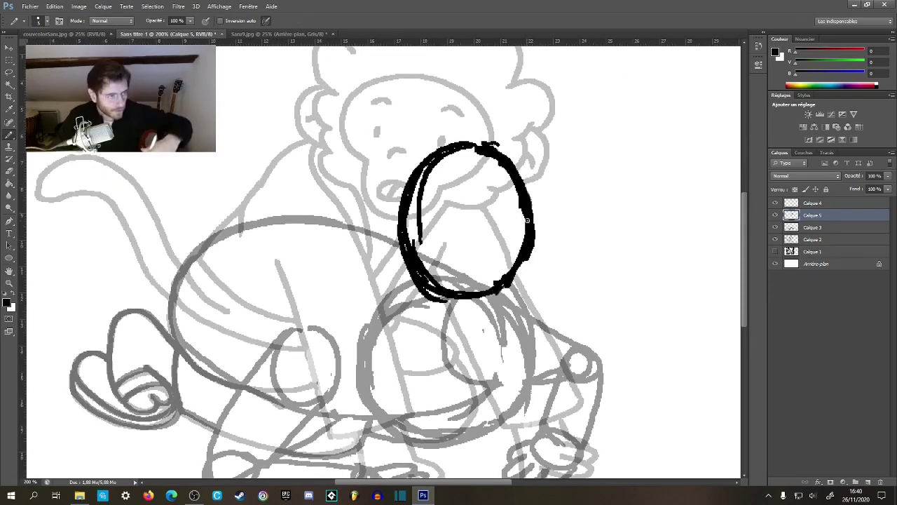
- Select the head oval with the Lasso and nudge it slightly downward
{"action": "mouse_move", "coordinate": [482, 240]}
{"action": "left_mouse_down"}
{"action": "mouse_move", "coordinate": [496, 180]}
{"action": "mouse_move", "coordinate": [491, 249]}
{"action": "mouse_move", "coordinate": [486, 241]}
{"action": "left_mouse_up"}
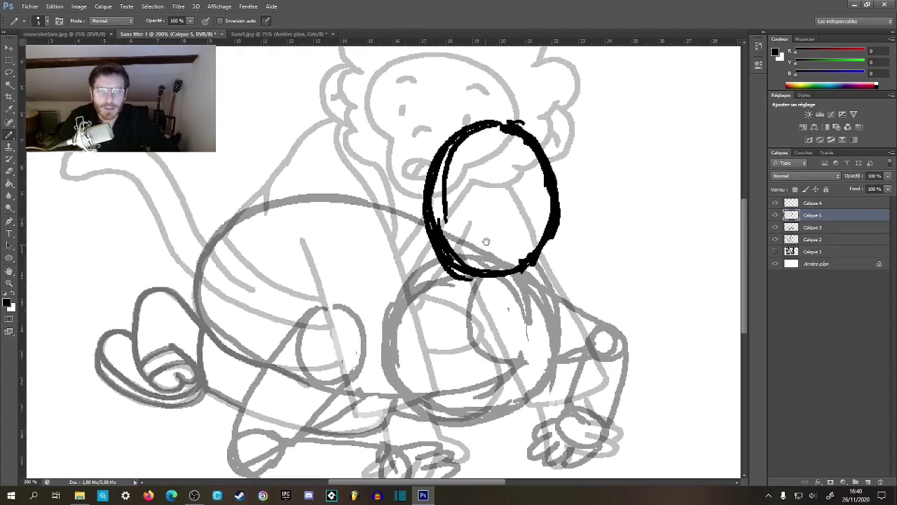
{"action": "key", "text": "l"}
{"action": "mouse_move", "coordinate": [465, 106]}
{"action": "left_mouse_down"}
{"action": "mouse_move", "coordinate": [555, 94]}
{"action": "mouse_move", "coordinate": [525, 94]}
{"action": "left_mouse_up"}
{"action": "key", "text": "v"}
{"action": "key", "text": "Down"}
{"action": "key", "text": "Down"}
{"action": "key", "text": "Down"}
{"action": "key", "text": "Down"}
{"action": "key", "text": "Down"}
{"action": "key", "text": "Down"}
{"action": "key", "text": "Down"}
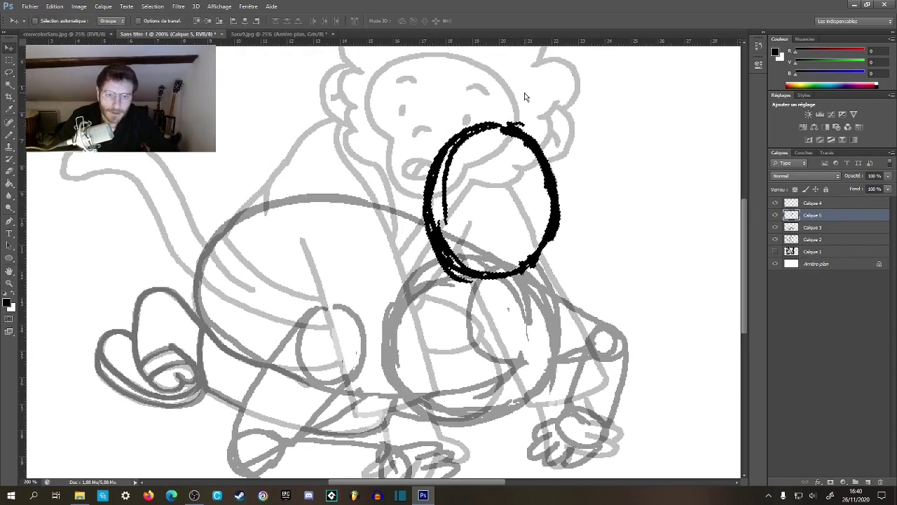
- Drop the selection and draw a curved eye line crossed by a centre line inside the head oval
{"action": "key", "text": "l"}
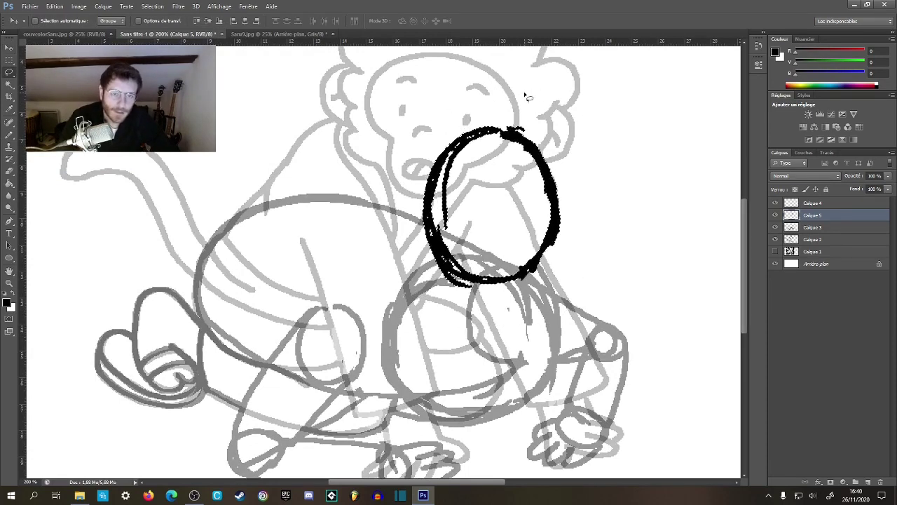
{"action": "left_click", "coordinate": [567, 157]}
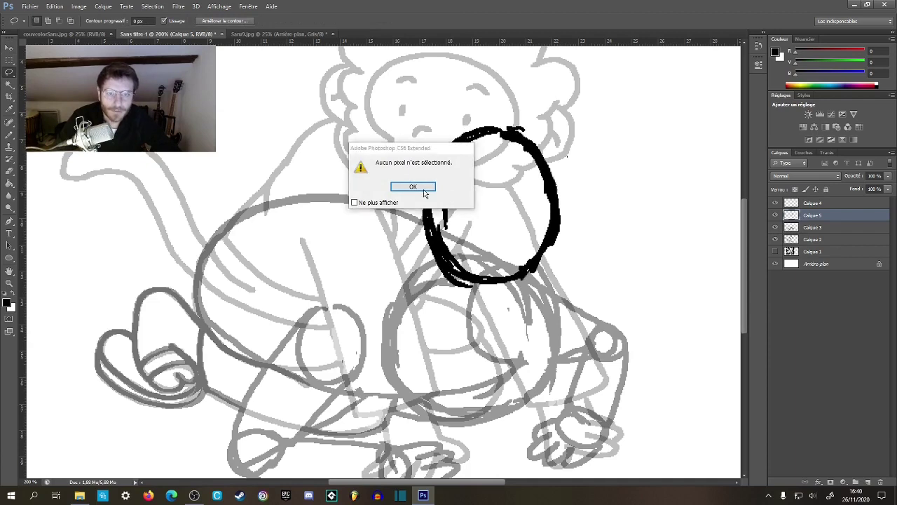
{"action": "key", "text": "Return"}
{"action": "key", "text": "b"}
{"action": "mouse_move", "coordinate": [446, 190]}
{"action": "left_mouse_down"}
{"action": "mouse_move", "coordinate": [465, 153]}
{"action": "mouse_move", "coordinate": [483, 145]}
{"action": "mouse_move", "coordinate": [520, 183]}
{"action": "mouse_move", "coordinate": [493, 227]}
{"action": "mouse_move", "coordinate": [503, 268]}
{"action": "mouse_move", "coordinate": [531, 251]}
{"action": "mouse_move", "coordinate": [540, 215]}
{"action": "left_mouse_up"}
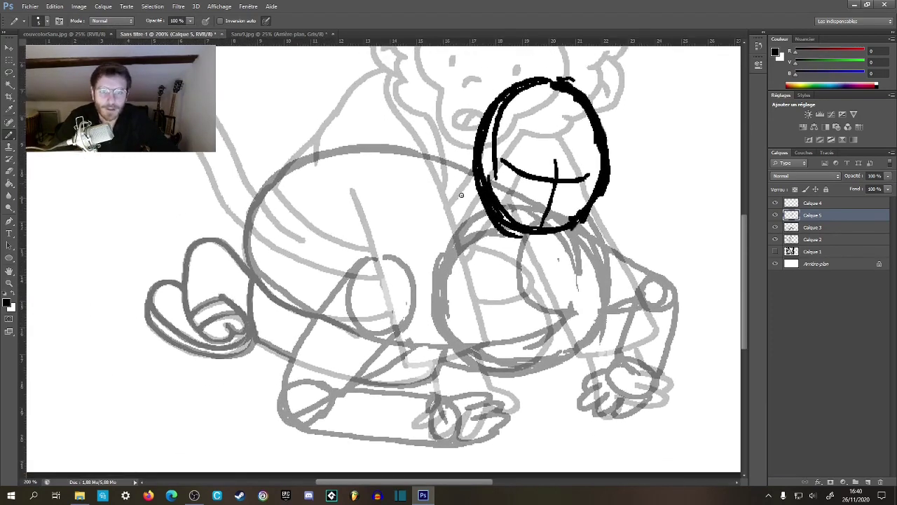
- Sketch the near hand with its fingers in black over the grey guide hand
{"action": "mouse_move", "coordinate": [477, 400]}
{"action": "left_mouse_down"}
{"action": "mouse_move", "coordinate": [393, 311]}
{"action": "mouse_move", "coordinate": [405, 320]}
{"action": "mouse_move", "coordinate": [421, 373]}
{"action": "left_mouse_up"}
{"action": "key", "text": "ctrl+z"}
{"action": "mouse_move", "coordinate": [416, 335]}
{"action": "left_mouse_down"}
{"action": "mouse_move", "coordinate": [443, 366]}
{"action": "mouse_move", "coordinate": [419, 356]}
{"action": "mouse_move", "coordinate": [434, 375]}
{"action": "mouse_move", "coordinate": [423, 371]}
{"action": "mouse_move", "coordinate": [415, 382]}
{"action": "left_mouse_up"}
{"action": "key", "text": "ctrl+z"}
{"action": "key", "text": "ctrl+z"}
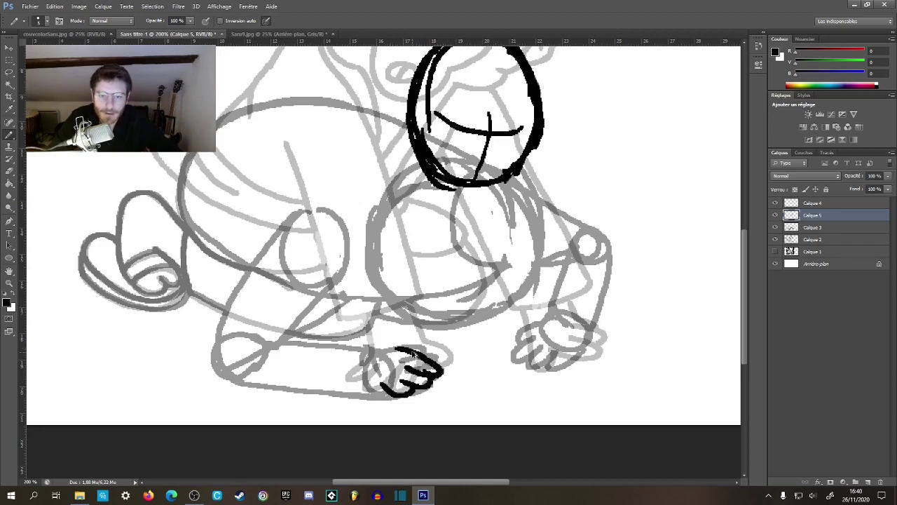
{"action": "left_click_drag", "start_coordinate": [380, 363], "coordinate": [412, 348]}
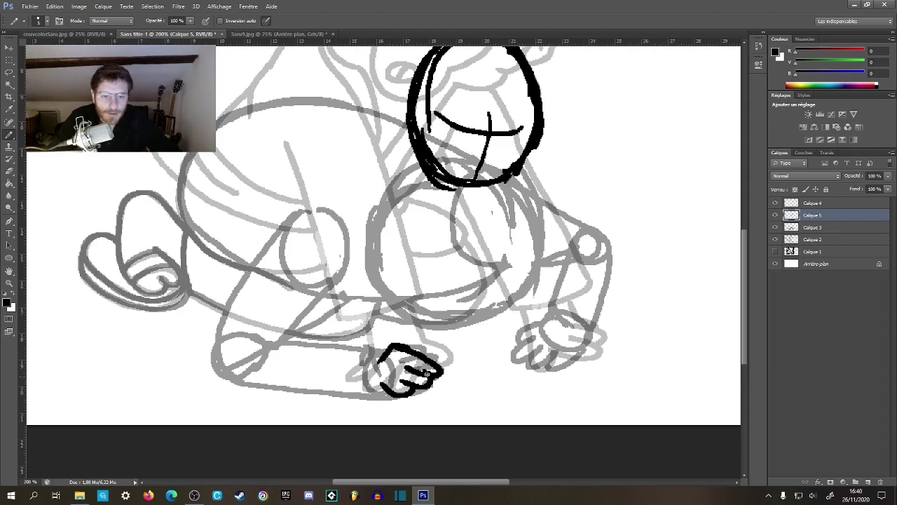
- Sketch the far hand's fingers over the grey guide, undoing and redrawing strokes until the shape works
{"action": "mouse_move", "coordinate": [547, 325]}
{"action": "left_mouse_down"}
{"action": "mouse_move", "coordinate": [556, 356]}
{"action": "mouse_move", "coordinate": [589, 346]}
{"action": "left_mouse_up"}
{"action": "key", "text": "ctrl+alt+z"}
{"action": "key", "text": "ctrl+alt+z"}
{"action": "key", "text": "ctrl+alt+z"}
{"action": "mouse_move", "coordinate": [552, 337]}
{"action": "left_mouse_down"}
{"action": "mouse_move", "coordinate": [575, 356]}
{"action": "mouse_move", "coordinate": [587, 340]}
{"action": "mouse_move", "coordinate": [538, 364]}
{"action": "mouse_move", "coordinate": [590, 358]}
{"action": "mouse_move", "coordinate": [537, 356]}
{"action": "mouse_move", "coordinate": [547, 344]}
{"action": "mouse_move", "coordinate": [590, 364]}
{"action": "left_mouse_up"}
{"action": "key", "text": "ctrl+alt+z"}
{"action": "key", "text": "ctrl+alt+z"}
{"action": "key", "text": "ctrl+alt+z"}
{"action": "key", "text": "ctrl+alt+z"}
{"action": "key", "text": "ctrl+alt+z"}
{"action": "left_click_drag", "start_coordinate": [488, 311], "coordinate": [496, 328]}
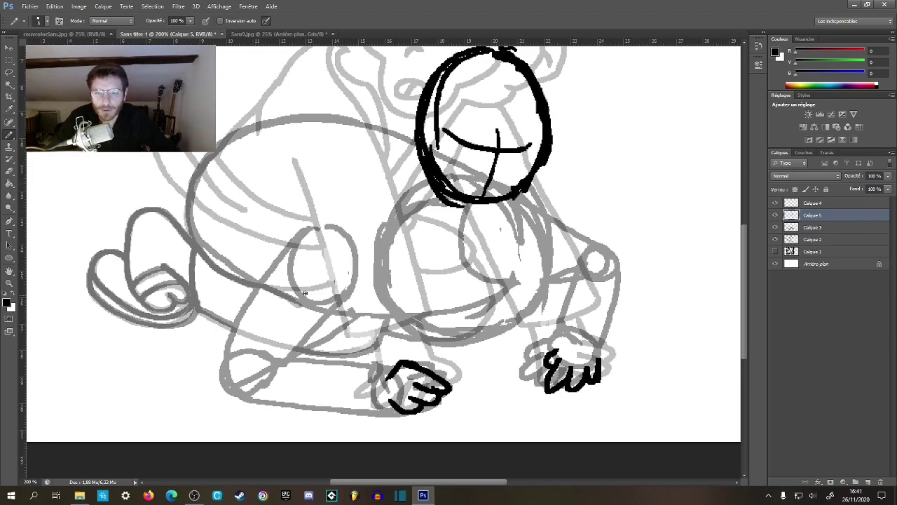
- Outline the crouched monkey's folded legs, rear foot and knees in black over the grey construction lines
{"action": "left_click_drag", "start_coordinate": [413, 125], "coordinate": [476, 142]}
{"action": "mouse_move", "coordinate": [252, 204]}
{"action": "left_mouse_down"}
{"action": "mouse_move", "coordinate": [277, 278]}
{"action": "mouse_move", "coordinate": [362, 322]}
{"action": "left_mouse_up"}
{"action": "mouse_move", "coordinate": [192, 236]}
{"action": "left_mouse_down"}
{"action": "mouse_move", "coordinate": [220, 228]}
{"action": "mouse_move", "coordinate": [268, 275]}
{"action": "left_mouse_up"}
{"action": "mouse_move", "coordinate": [197, 235]}
{"action": "left_mouse_down"}
{"action": "mouse_move", "coordinate": [189, 266]}
{"action": "mouse_move", "coordinate": [212, 322]}
{"action": "mouse_move", "coordinate": [237, 324]}
{"action": "mouse_move", "coordinate": [228, 282]}
{"action": "mouse_move", "coordinate": [252, 312]}
{"action": "mouse_move", "coordinate": [254, 302]}
{"action": "mouse_move", "coordinate": [262, 324]}
{"action": "mouse_move", "coordinate": [319, 354]}
{"action": "mouse_move", "coordinate": [399, 371]}
{"action": "mouse_move", "coordinate": [444, 361]}
{"action": "mouse_move", "coordinate": [450, 335]}
{"action": "mouse_move", "coordinate": [535, 351]}
{"action": "left_mouse_up"}
{"action": "mouse_move", "coordinate": [549, 297]}
{"action": "left_mouse_down"}
{"action": "mouse_move", "coordinate": [551, 322]}
{"action": "mouse_move", "coordinate": [533, 348]}
{"action": "left_mouse_up"}
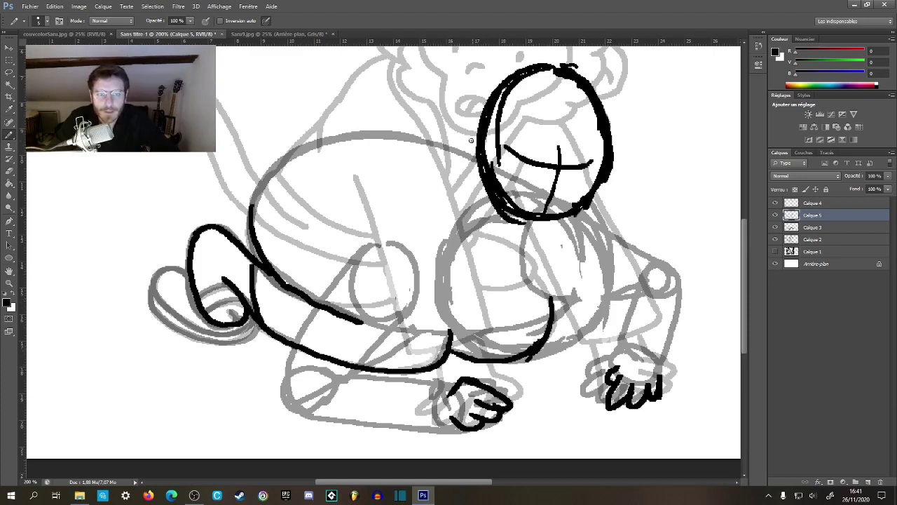
- Draw the arched back line from the rump up to the head oval, slightly above the grey guide
{"action": "mouse_move", "coordinate": [481, 114]}
{"action": "left_mouse_down"}
{"action": "mouse_move", "coordinate": [406, 126]}
{"action": "mouse_move", "coordinate": [323, 156]}
{"action": "left_mouse_up"}
{"action": "key", "text": "ctrl+z"}
{"action": "mouse_move", "coordinate": [249, 209]}
{"action": "left_mouse_down"}
{"action": "mouse_move", "coordinate": [292, 159]}
{"action": "mouse_move", "coordinate": [354, 133]}
{"action": "mouse_move", "coordinate": [468, 118]}
{"action": "left_mouse_up"}
{"action": "mouse_move", "coordinate": [534, 200]}
{"action": "left_mouse_down"}
{"action": "mouse_move", "coordinate": [428, 191]}
{"action": "mouse_move", "coordinate": [466, 193]}
{"action": "left_mouse_up"}
{"action": "left_click_drag", "start_coordinate": [288, 167], "coordinate": [352, 188]}
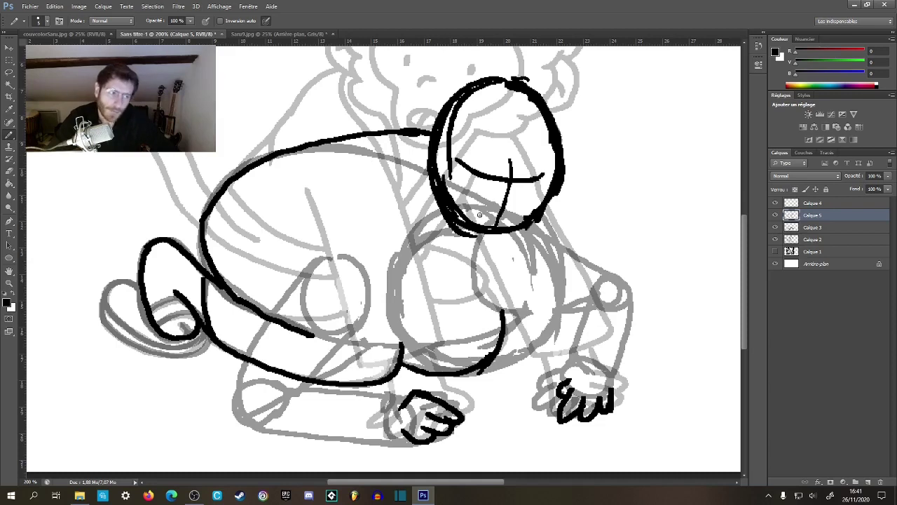
{"action": "mouse_move", "coordinate": [486, 211]}
{"action": "left_mouse_down"}
{"action": "mouse_move", "coordinate": [431, 187]}
{"action": "mouse_move", "coordinate": [435, 202]}
{"action": "left_mouse_up"}
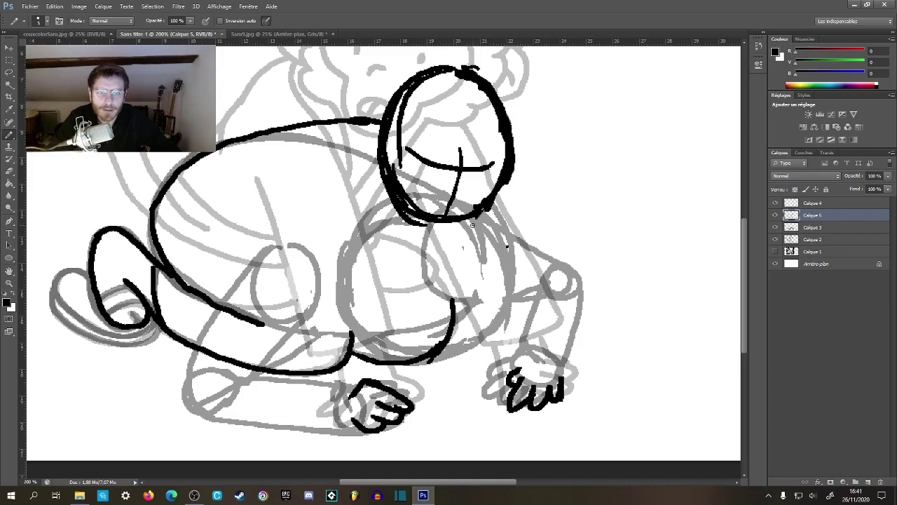
- Sketch the far arm's elbow circle and erase the extra circle under the head
{"action": "left_click_drag", "start_coordinate": [487, 240], "coordinate": [470, 239]}
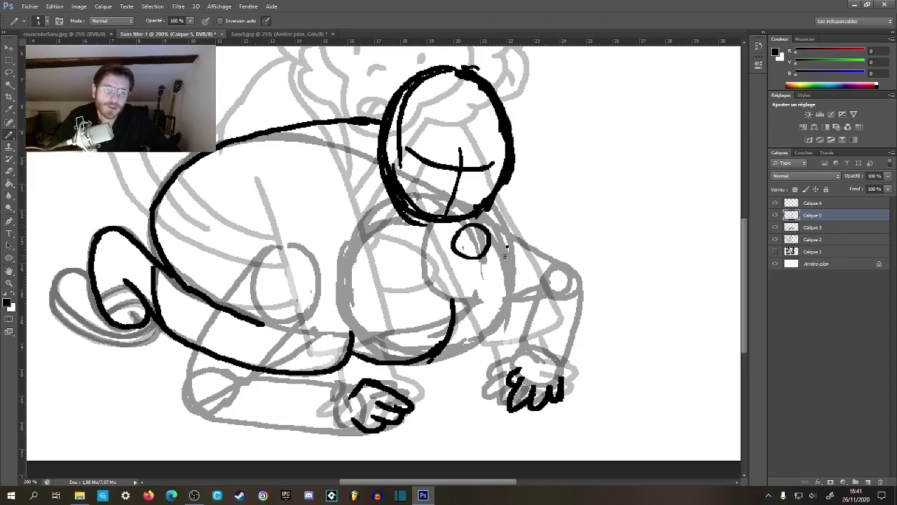
{"action": "mouse_move", "coordinate": [532, 251]}
{"action": "left_mouse_down"}
{"action": "mouse_move", "coordinate": [522, 247]}
{"action": "mouse_move", "coordinate": [534, 249]}
{"action": "left_mouse_up"}
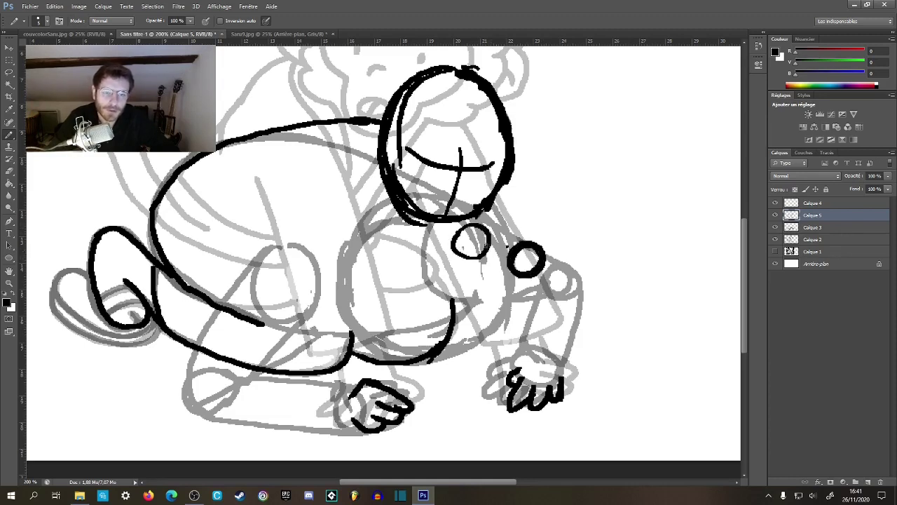
{"action": "key", "text": "e"}
{"action": "mouse_move", "coordinate": [484, 231]}
{"action": "left_mouse_down"}
{"action": "mouse_move", "coordinate": [462, 248]}
{"action": "mouse_move", "coordinate": [475, 238]}
{"action": "left_mouse_up"}
{"action": "key", "text": "b"}
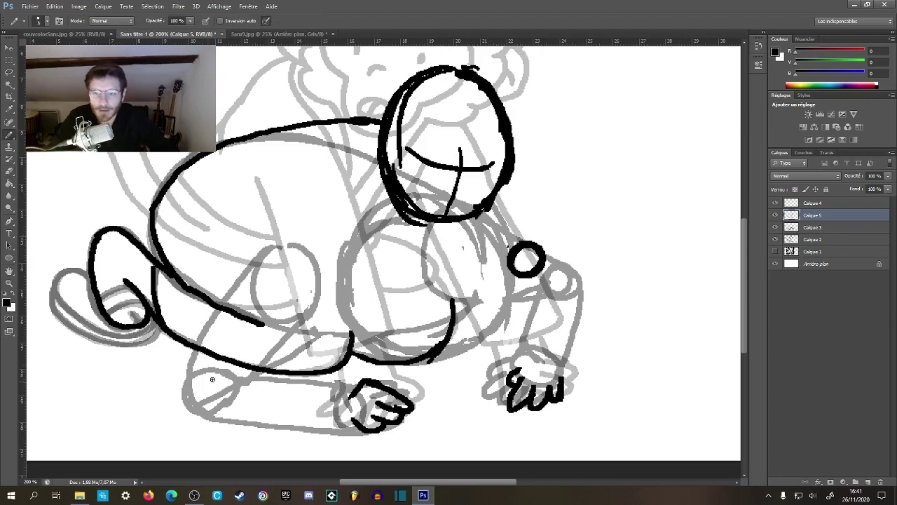
- Try circle positions for the near arm, keep the elbow circle at the end of the thigh line and erase the others
{"action": "left_click_drag", "start_coordinate": [212, 379], "coordinate": [210, 371]}
{"action": "mouse_move", "coordinate": [323, 219]}
{"action": "left_mouse_down"}
{"action": "mouse_move", "coordinate": [303, 253]}
{"action": "mouse_move", "coordinate": [328, 212]}
{"action": "left_mouse_up"}
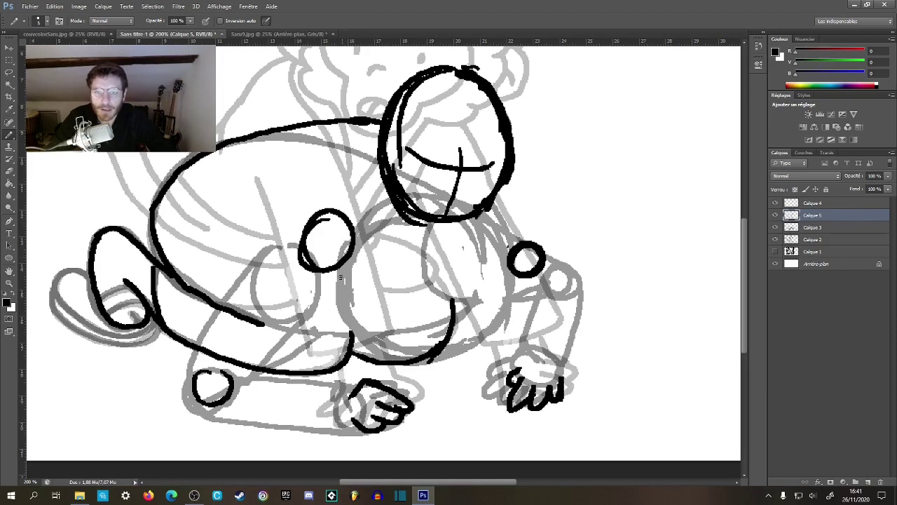
{"action": "mouse_move", "coordinate": [261, 294]}
{"action": "left_mouse_down"}
{"action": "mouse_move", "coordinate": [270, 294]}
{"action": "mouse_move", "coordinate": [277, 340]}
{"action": "mouse_move", "coordinate": [281, 298]}
{"action": "left_mouse_up"}
{"action": "key", "text": "e"}
{"action": "mouse_move", "coordinate": [324, 228]}
{"action": "left_mouse_down"}
{"action": "mouse_move", "coordinate": [308, 267]}
{"action": "mouse_move", "coordinate": [347, 217]}
{"action": "mouse_move", "coordinate": [319, 288]}
{"action": "mouse_move", "coordinate": [312, 281]}
{"action": "left_mouse_up"}
{"action": "mouse_move", "coordinate": [213, 387]}
{"action": "left_mouse_down"}
{"action": "mouse_move", "coordinate": [196, 403]}
{"action": "mouse_move", "coordinate": [223, 401]}
{"action": "left_mouse_up"}
{"action": "key", "text": "b"}
- Sketch the near shoulder circle below the back line and join it to the elbow circle with two upper-arm lines
{"action": "left_click_drag", "start_coordinate": [377, 260], "coordinate": [363, 232]}
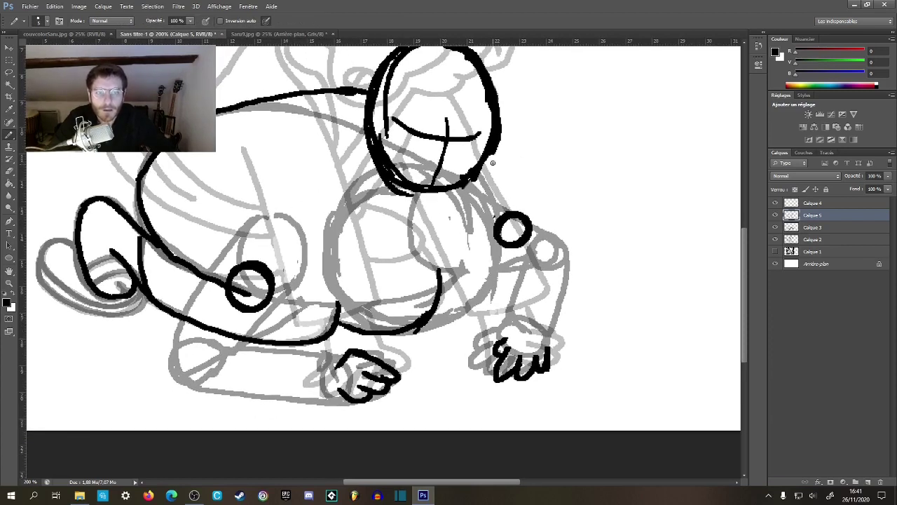
{"action": "mouse_move", "coordinate": [313, 149]}
{"action": "left_mouse_down"}
{"action": "mouse_move", "coordinate": [330, 188]}
{"action": "mouse_move", "coordinate": [312, 151]}
{"action": "mouse_move", "coordinate": [346, 195]}
{"action": "left_mouse_up"}
{"action": "key", "text": "ctrl+z"}
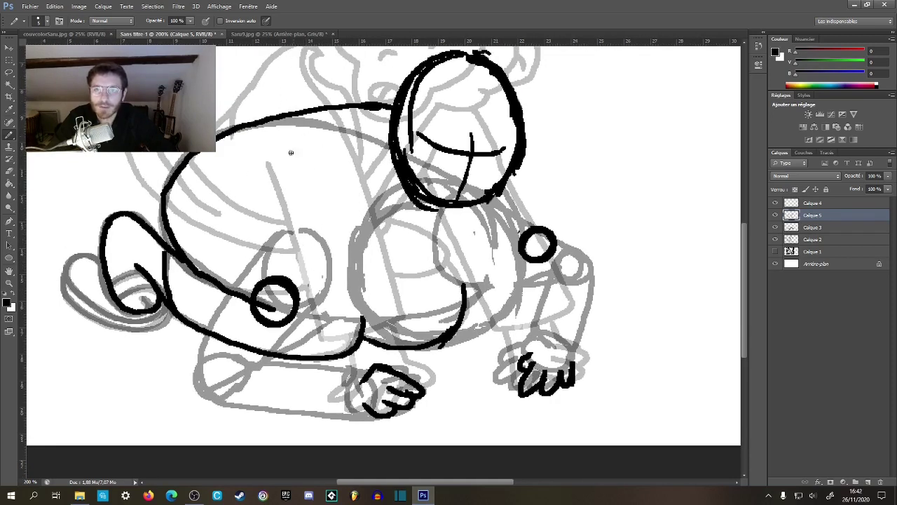
{"action": "mouse_move", "coordinate": [309, 147]}
{"action": "left_mouse_down"}
{"action": "mouse_move", "coordinate": [289, 158]}
{"action": "mouse_move", "coordinate": [322, 188]}
{"action": "mouse_move", "coordinate": [309, 136]}
{"action": "mouse_move", "coordinate": [335, 168]}
{"action": "left_mouse_up"}
{"action": "left_click_drag", "start_coordinate": [277, 165], "coordinate": [255, 277]}
{"action": "left_click_drag", "start_coordinate": [331, 182], "coordinate": [307, 289]}
- Draw the near forearm's two edges from the elbow circle down to the hand
{"action": "left_click_drag", "start_coordinate": [272, 314], "coordinate": [251, 244]}
{"action": "mouse_move", "coordinate": [240, 204]}
{"action": "left_mouse_down"}
{"action": "mouse_move", "coordinate": [263, 279]}
{"action": "mouse_move", "coordinate": [335, 334]}
{"action": "left_mouse_up"}
{"action": "left_click_drag", "start_coordinate": [281, 206], "coordinate": [341, 273]}
{"action": "left_click_drag", "start_coordinate": [300, 221], "coordinate": [355, 296]}
{"action": "mouse_move", "coordinate": [514, 224]}
{"action": "left_mouse_down"}
{"action": "mouse_move", "coordinate": [452, 264]}
{"action": "mouse_move", "coordinate": [474, 278]}
{"action": "left_mouse_up"}
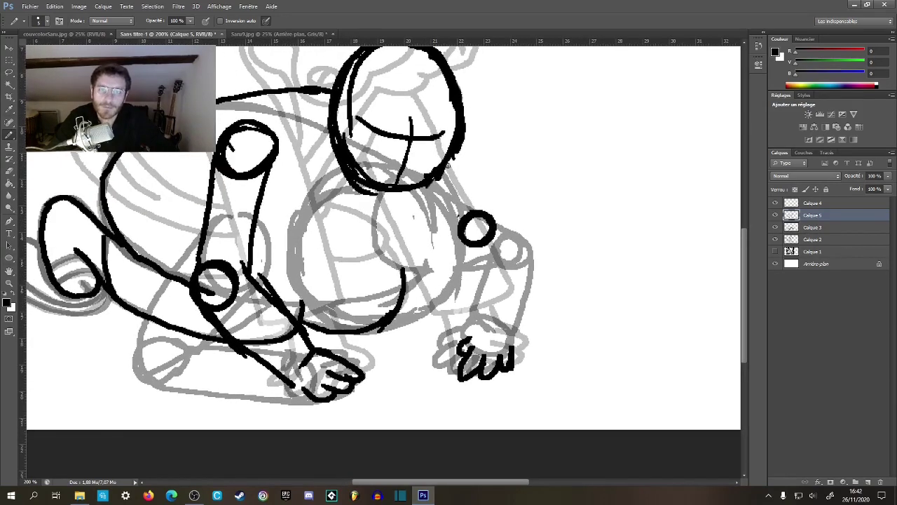
- Erase parts of the near shoulder and upper arm and redraw them with a wider contour
{"action": "key", "text": "e"}
{"action": "mouse_move", "coordinate": [259, 137]}
{"action": "left_mouse_down"}
{"action": "mouse_move", "coordinate": [232, 144]}
{"action": "mouse_move", "coordinate": [224, 168]}
{"action": "mouse_move", "coordinate": [266, 157]}
{"action": "mouse_move", "coordinate": [287, 181]}
{"action": "mouse_move", "coordinate": [255, 256]}
{"action": "left_mouse_up"}
{"action": "key", "text": "b"}
{"action": "left_click_drag", "start_coordinate": [287, 171], "coordinate": [252, 269]}
{"action": "left_click_drag", "start_coordinate": [228, 146], "coordinate": [199, 235]}
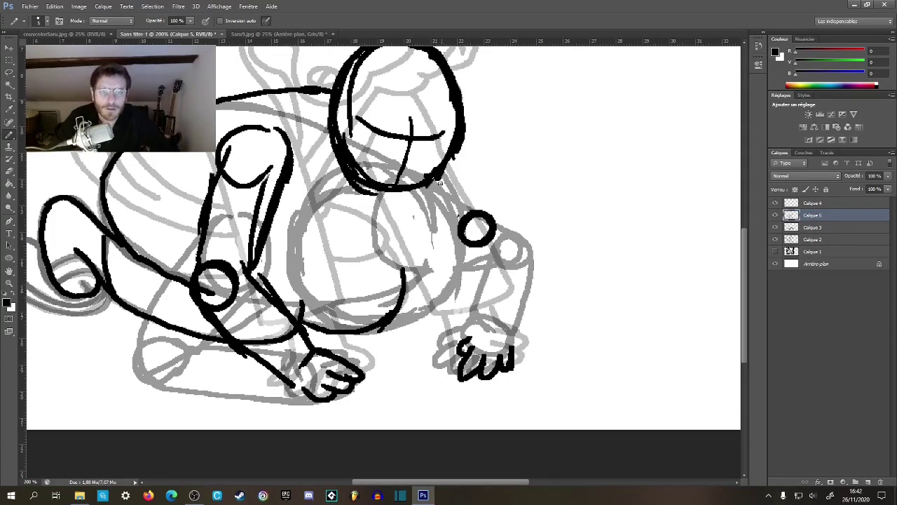
- Draw the far arm's upper arm from beneath the head to the elbow circle and its forearm down to the hand
{"action": "mouse_move", "coordinate": [449, 170]}
{"action": "left_mouse_down"}
{"action": "mouse_move", "coordinate": [476, 221]}
{"action": "mouse_move", "coordinate": [495, 222]}
{"action": "left_mouse_up"}
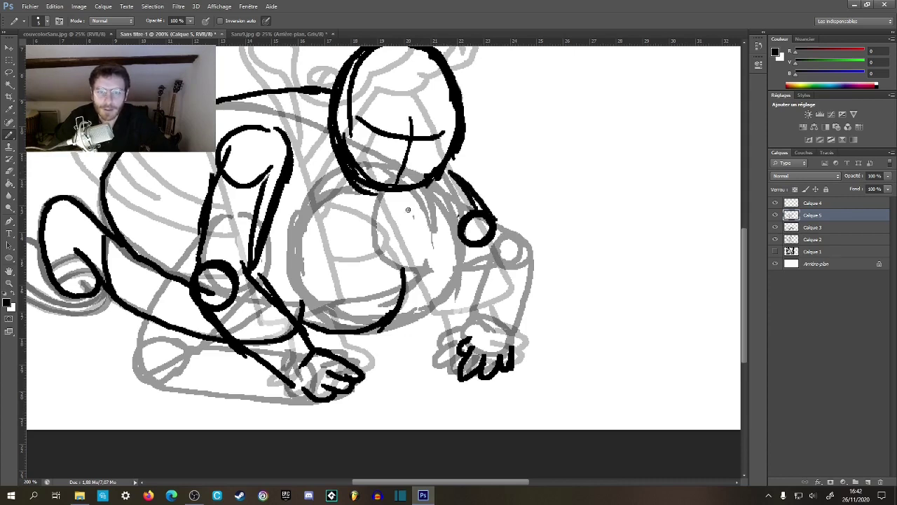
{"action": "mouse_move", "coordinate": [387, 194]}
{"action": "left_mouse_down"}
{"action": "mouse_move", "coordinate": [462, 245]}
{"action": "mouse_move", "coordinate": [464, 343]}
{"action": "left_mouse_up"}
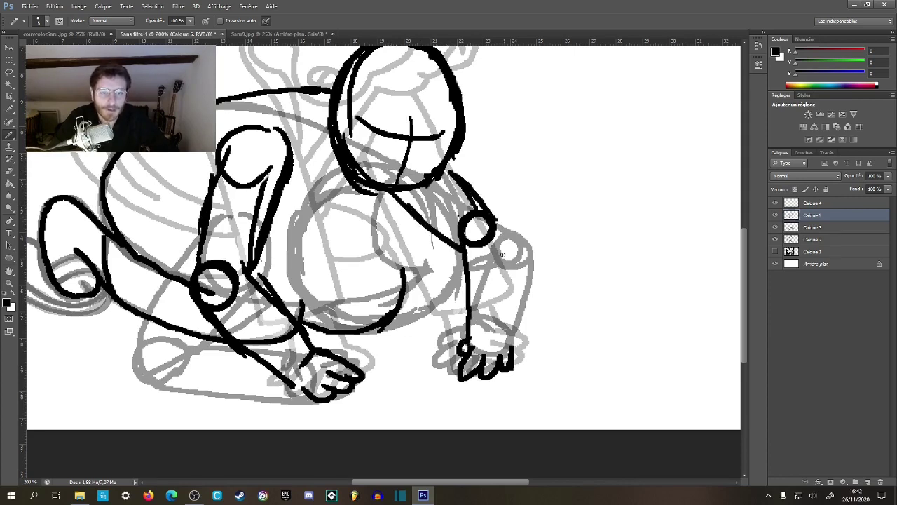
{"action": "left_click_drag", "start_coordinate": [501, 219], "coordinate": [511, 345]}
- Sketch the chest line running from the near arm to the chin and the curves of the knees beneath it
{"action": "left_click_drag", "start_coordinate": [345, 210], "coordinate": [380, 252]}
{"action": "left_click_drag", "start_coordinate": [312, 302], "coordinate": [338, 361]}
{"action": "key", "text": "ctrl+z"}
{"action": "left_click_drag", "start_coordinate": [319, 301], "coordinate": [336, 379]}
{"action": "left_click_drag", "start_coordinate": [394, 293], "coordinate": [435, 330]}
{"action": "left_click_drag", "start_coordinate": [384, 288], "coordinate": [405, 299]}
{"action": "mouse_move", "coordinate": [319, 278]}
{"action": "left_mouse_down"}
{"action": "mouse_move", "coordinate": [424, 247]}
{"action": "mouse_move", "coordinate": [375, 280]}
{"action": "mouse_move", "coordinate": [313, 297]}
{"action": "left_mouse_up"}
- Mark two eyes along the head's eye line and strengthen the face's vertical centre line
{"action": "mouse_move", "coordinate": [457, 182]}
{"action": "left_mouse_down"}
{"action": "mouse_move", "coordinate": [437, 166]}
{"action": "mouse_move", "coordinate": [423, 212]}
{"action": "mouse_move", "coordinate": [387, 158]}
{"action": "mouse_move", "coordinate": [460, 170]}
{"action": "left_mouse_up"}
{"action": "key", "text": "e"}
{"action": "key", "text": "b"}
{"action": "left_click_drag", "start_coordinate": [426, 122], "coordinate": [412, 216]}
{"action": "mouse_move", "coordinate": [382, 155]}
{"action": "left_mouse_down"}
{"action": "mouse_move", "coordinate": [471, 167]}
{"action": "mouse_move", "coordinate": [393, 172]}
{"action": "mouse_move", "coordinate": [394, 160]}
{"action": "left_mouse_up"}
{"action": "key", "text": "e"}
{"action": "key", "text": "b"}
- Examine the whole pose on the canvas and the head construction up close
{"action": "key", "text": "z"}
{"action": "left_click", "coordinate": [396, 233], "text": "alt"}
{"action": "left_click", "coordinate": [396, 233], "text": "alt"}
{"action": "left_click", "coordinate": [396, 232], "text": "alt"}
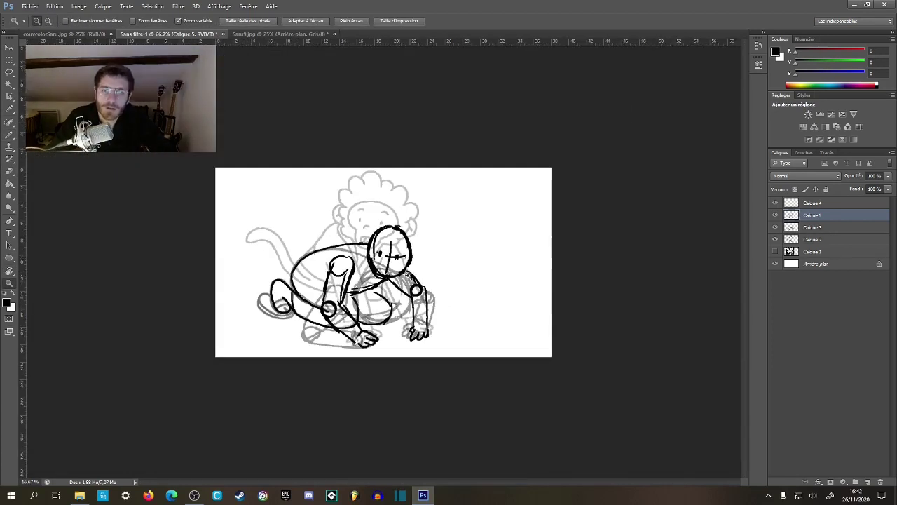
{"action": "left_click", "coordinate": [399, 258]}
{"action": "left_click", "coordinate": [398, 257]}
{"action": "left_click", "coordinate": [397, 256]}
{"action": "left_click", "coordinate": [422, 239]}
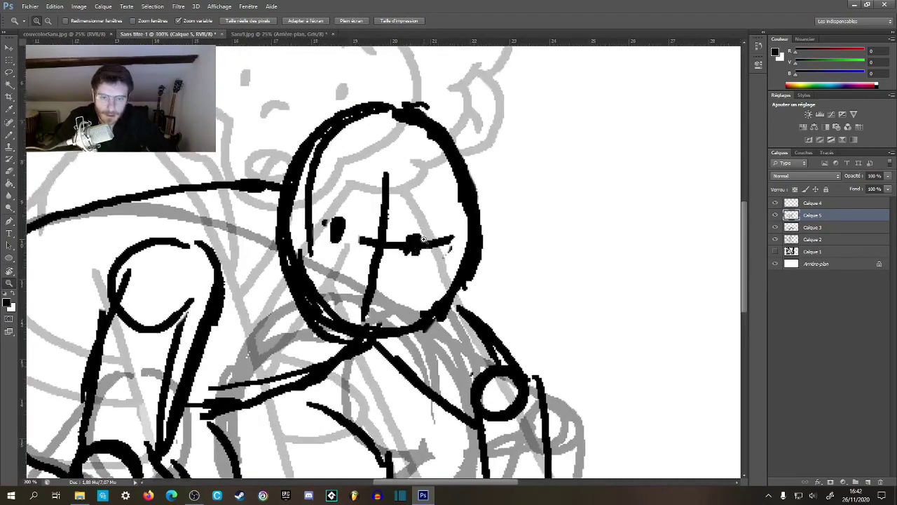
- Erase the excess ink around the eye near the end of the head's eye line
{"action": "key", "text": "e"}
{"action": "mouse_move", "coordinate": [415, 241]}
{"action": "left_mouse_down"}
{"action": "mouse_move", "coordinate": [409, 254]}
{"action": "mouse_move", "coordinate": [425, 243]}
{"action": "left_mouse_up"}
{"action": "key", "text": "b"}
{"action": "key", "text": "z"}
{"action": "left_click", "coordinate": [429, 301], "text": "alt"}
{"action": "left_click", "coordinate": [430, 301], "text": "alt"}
{"action": "left_click", "coordinate": [429, 302], "text": "alt"}
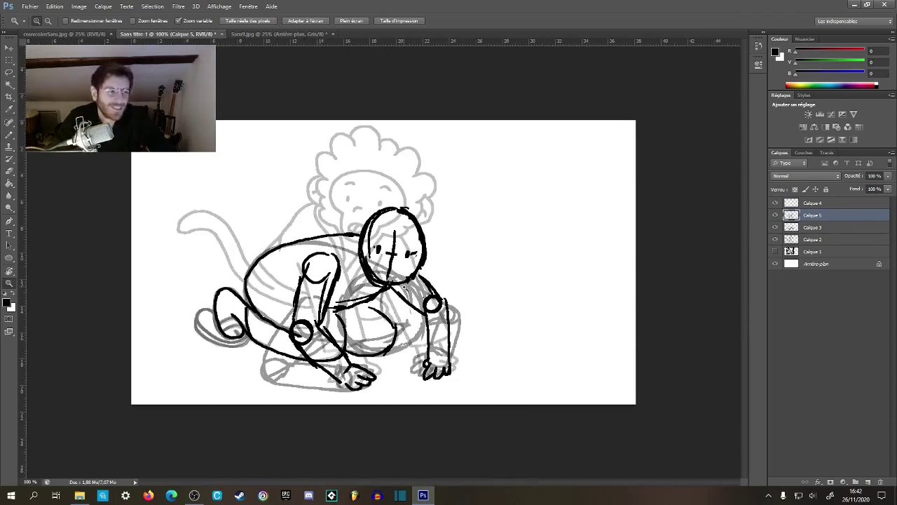
- Examine the whole pose and compare it with the underlying sketches by hiding and reshowing Calque 5
{"action": "left_click", "coordinate": [403, 294]}
{"action": "left_click", "coordinate": [403, 294]}
{"action": "left_click", "coordinate": [404, 300], "text": "alt"}
{"action": "key", "text": "ctrl+minus"}
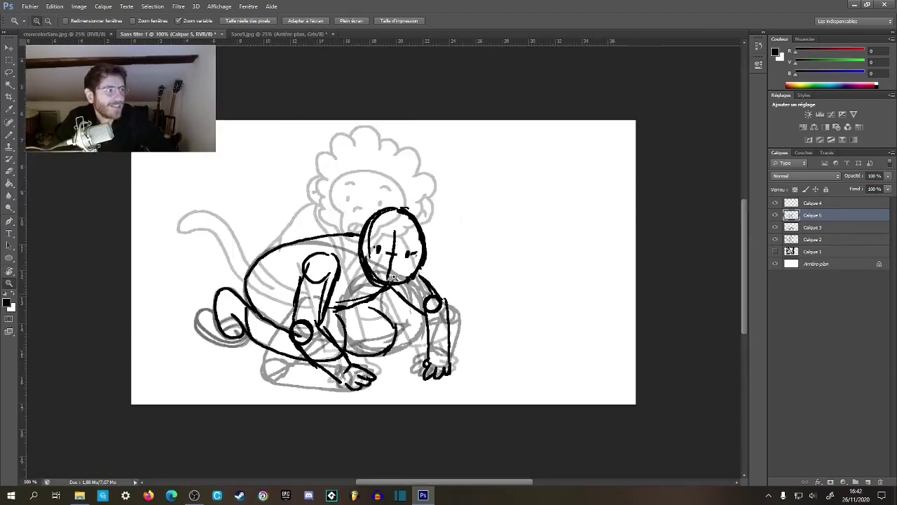
{"action": "left_click", "coordinate": [370, 307]}
{"action": "left_click_drag", "start_coordinate": [390, 307], "coordinate": [456, 267]}
{"action": "left_click", "coordinate": [484, 280], "text": "alt"}
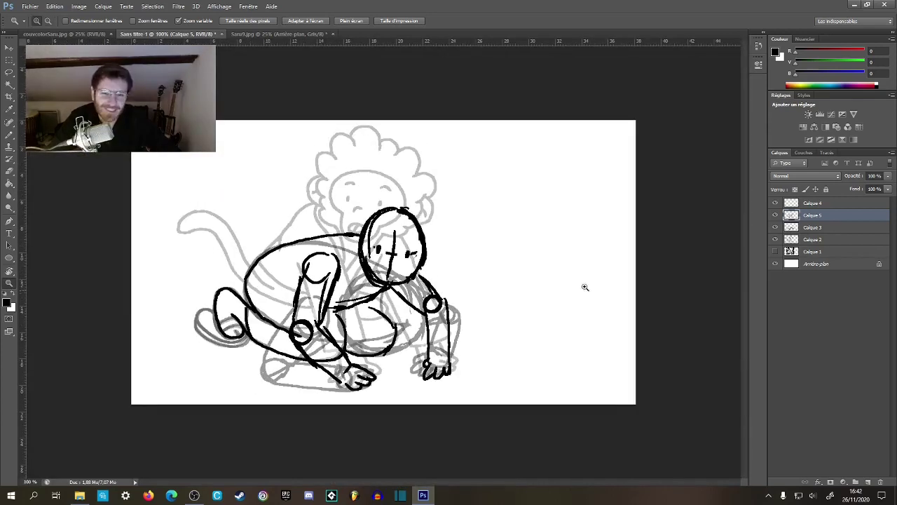
{"action": "left_click", "coordinate": [776, 215]}
{"action": "left_click", "coordinate": [775, 215]}
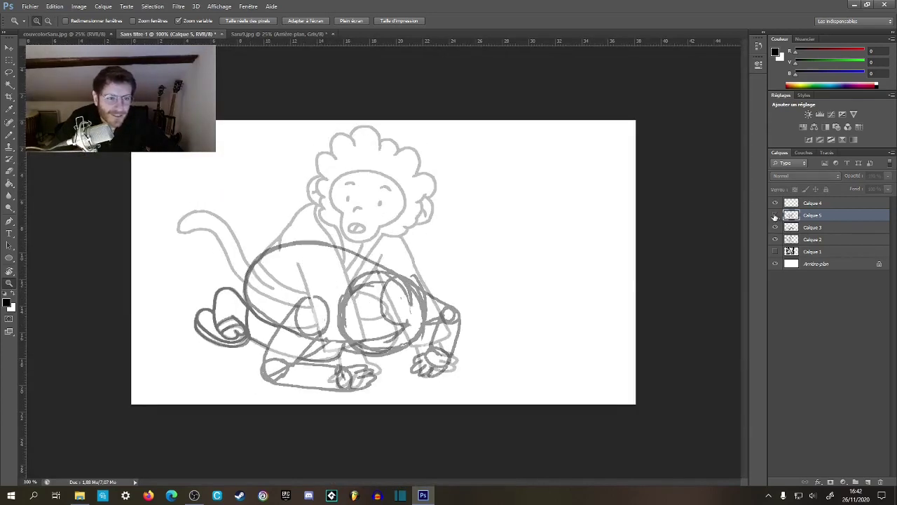
{"action": "left_click", "coordinate": [806, 231]}
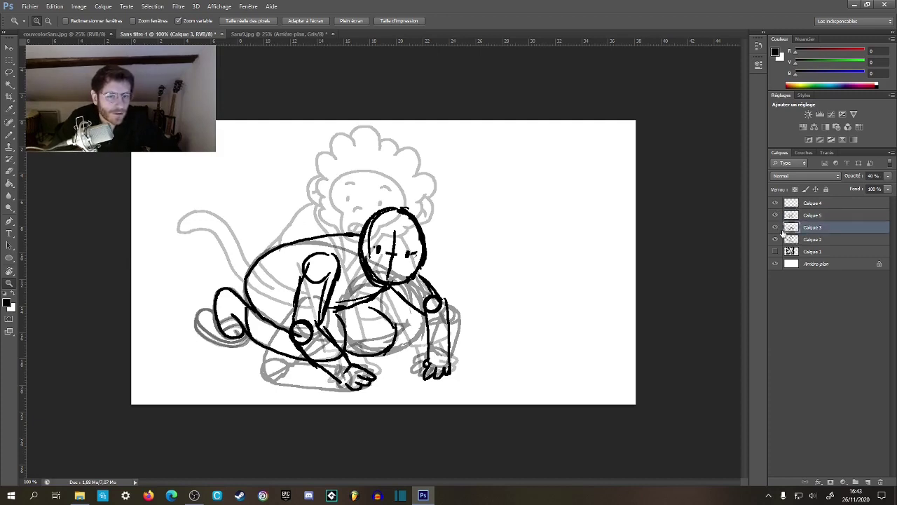
- Display the animation timeline (Montage) below the canvas
{"action": "left_click", "coordinate": [219, 7]}
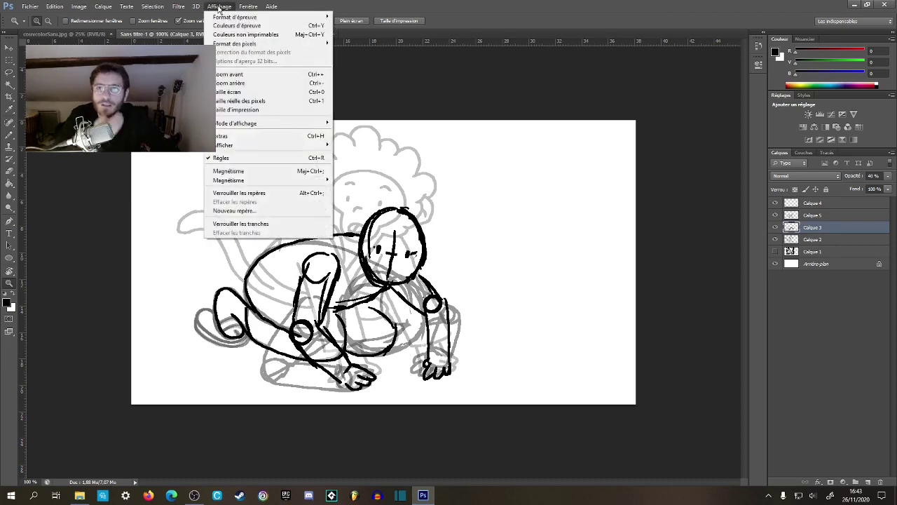
{"action": "mouse_move", "coordinate": [248, 6]}
{"action": "left_click", "coordinate": [273, 168]}
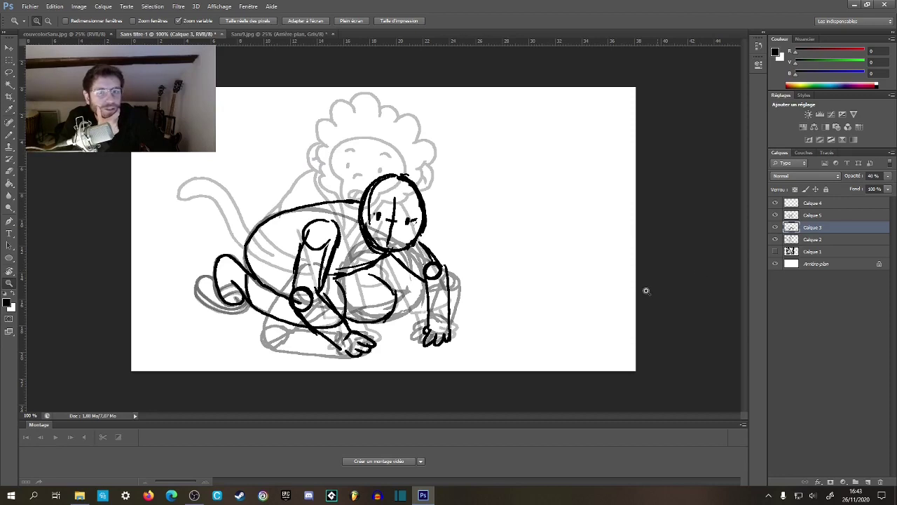
{"action": "left_click", "coordinate": [252, 6]}
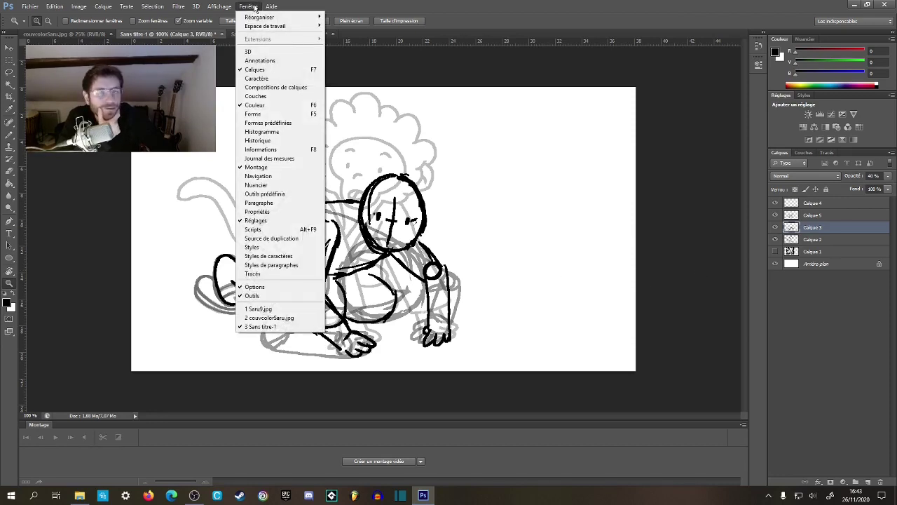
{"action": "left_click", "coordinate": [248, 6]}
{"action": "left_click", "coordinate": [249, 6]}
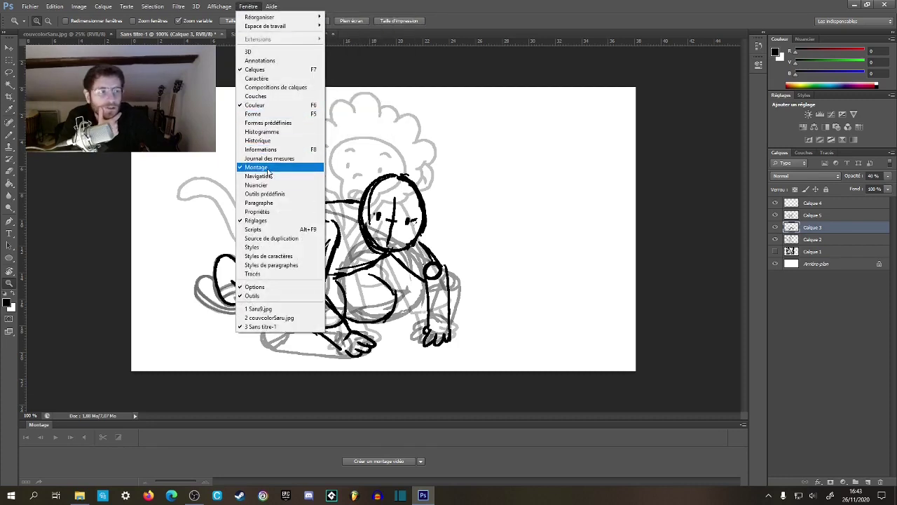
{"action": "left_click", "coordinate": [670, 324]}
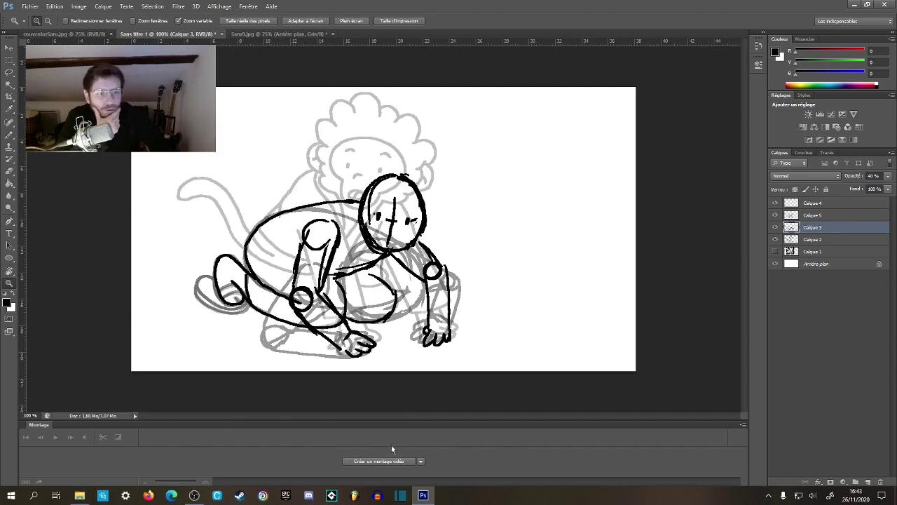
- Hide Calque 4, Calque 5, Calque 3 and Calque 2, leaving only the white background visible
{"action": "left_click", "coordinate": [775, 203]}
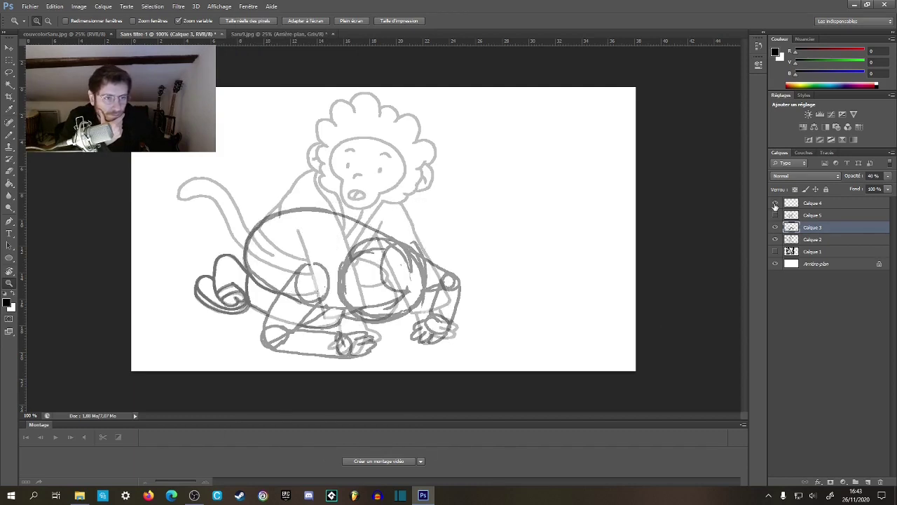
{"action": "left_click", "coordinate": [776, 228]}
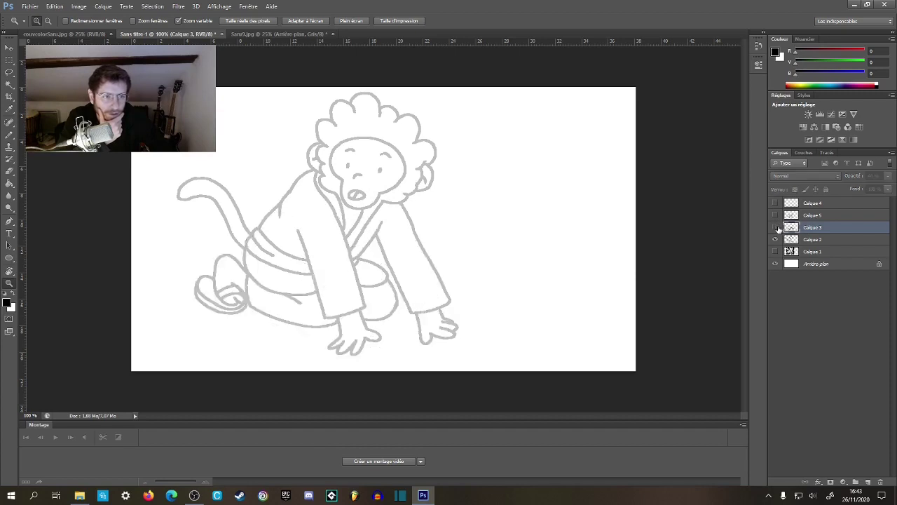
{"action": "left_click", "coordinate": [774, 240]}
{"action": "left_click", "coordinate": [777, 239]}
{"action": "left_click", "coordinate": [776, 240]}
{"action": "left_click", "coordinate": [783, 240]}
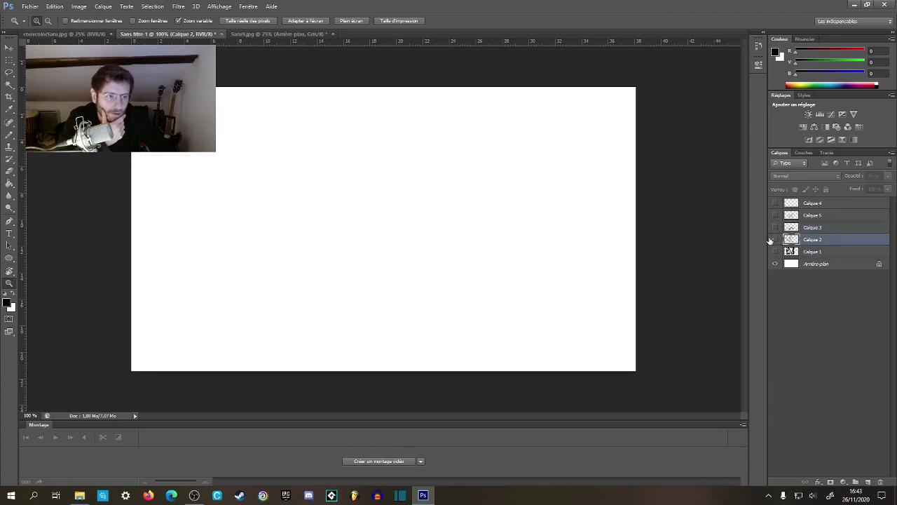
{"action": "left_click", "coordinate": [775, 240]}
{"action": "left_click", "coordinate": [775, 240]}
- Reorder the drawing layers so Calque 2 sits above Calque 5 and Calque 3, checking each drawing's content
{"action": "left_click", "coordinate": [774, 228]}
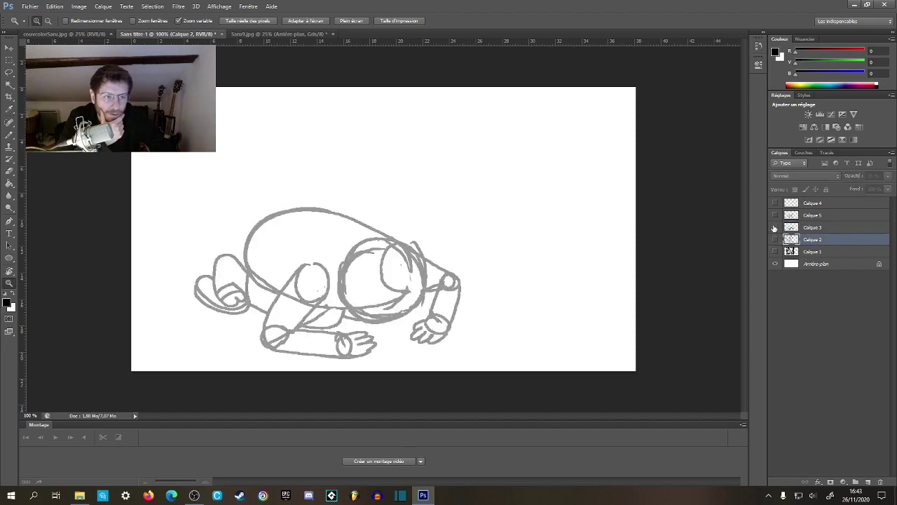
{"action": "left_click", "coordinate": [775, 228]}
{"action": "left_click_drag", "start_coordinate": [792, 229], "coordinate": [795, 245]}
{"action": "left_click", "coordinate": [775, 227]}
{"action": "left_click", "coordinate": [776, 227]}
{"action": "left_click", "coordinate": [775, 216]}
{"action": "left_click", "coordinate": [774, 215]}
{"action": "left_click_drag", "start_coordinate": [794, 218], "coordinate": [799, 233]}
{"action": "left_click", "coordinate": [776, 215]}
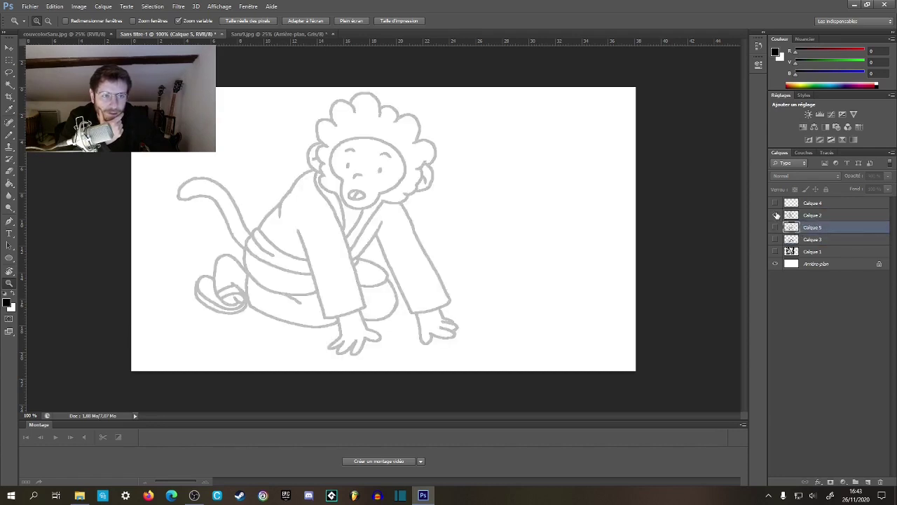
{"action": "left_click", "coordinate": [776, 215]}
- Show Calque 2 and set its opacity to 100 %
{"action": "left_click", "coordinate": [805, 216]}
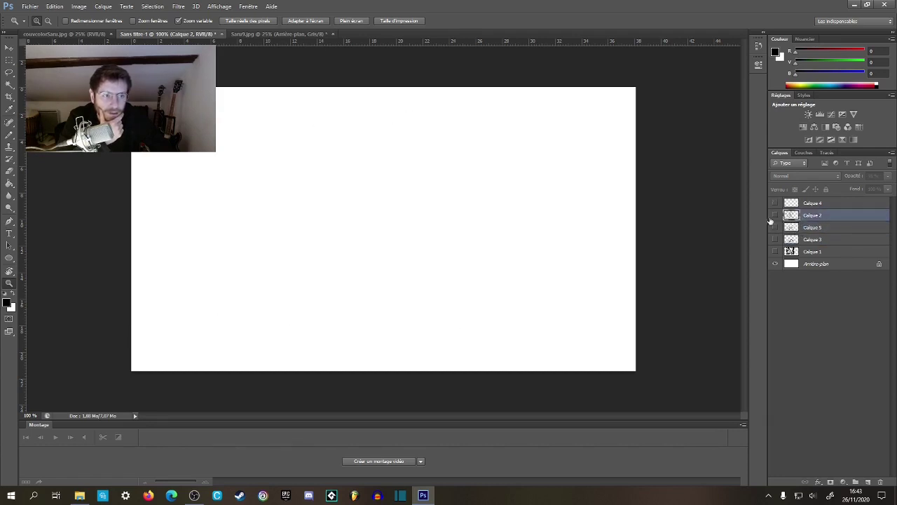
{"action": "left_click", "coordinate": [775, 216]}
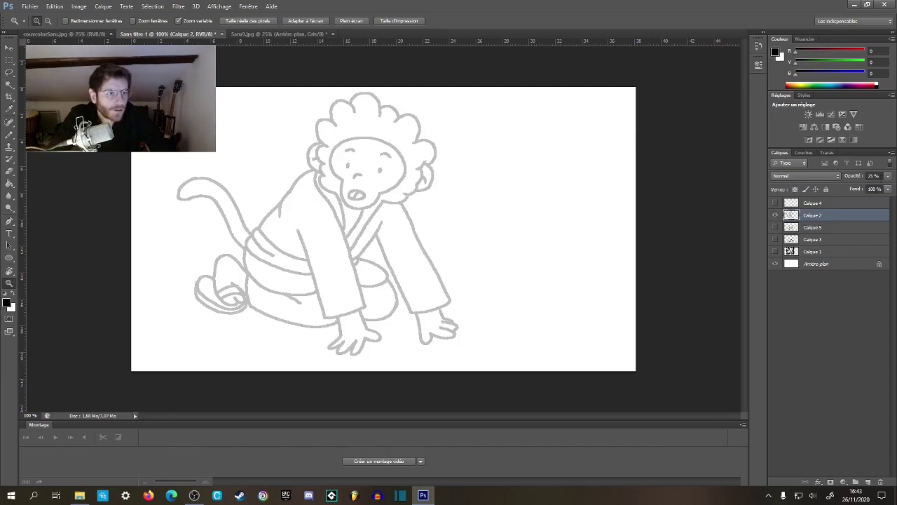
{"action": "left_click_drag", "start_coordinate": [889, 179], "coordinate": [893, 188]}
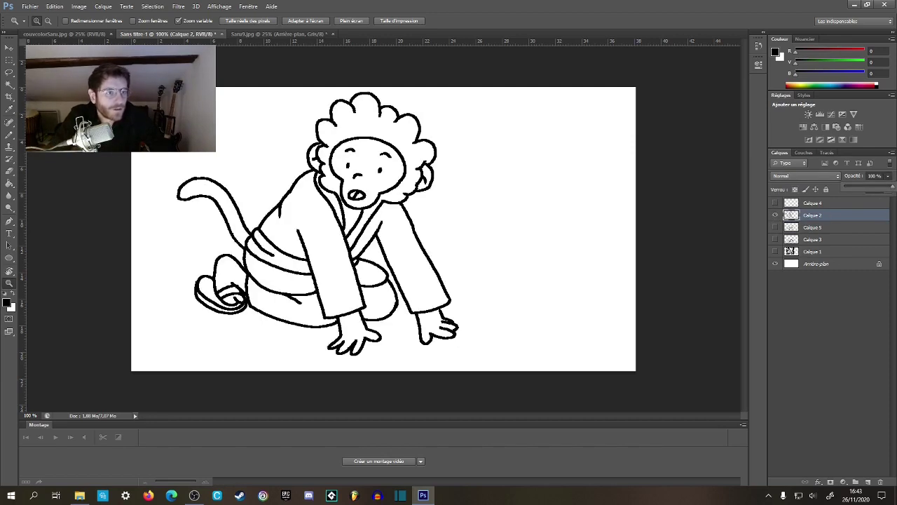
- Set the opacity of Calque 3 to 100 % and hide all the drawing layers again
{"action": "left_click", "coordinate": [809, 241]}
{"action": "left_click", "coordinate": [775, 239]}
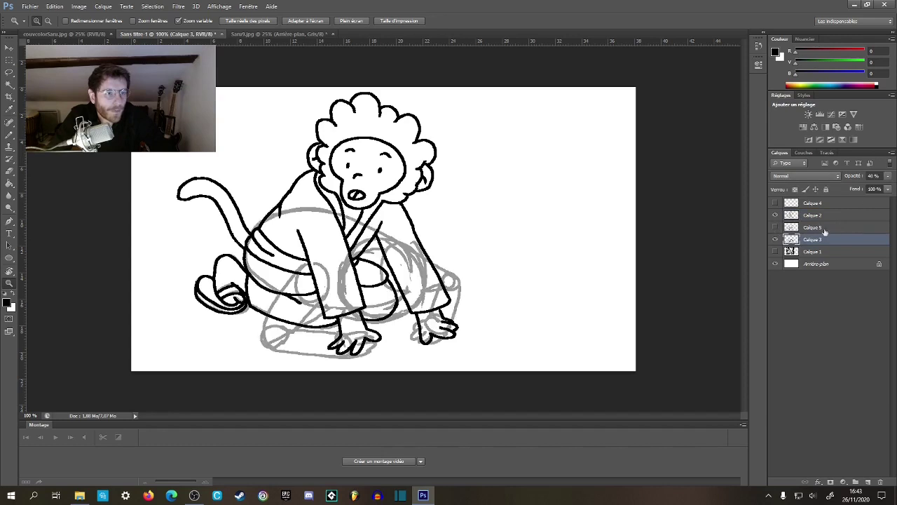
{"action": "left_click_drag", "start_coordinate": [888, 178], "coordinate": [893, 188]}
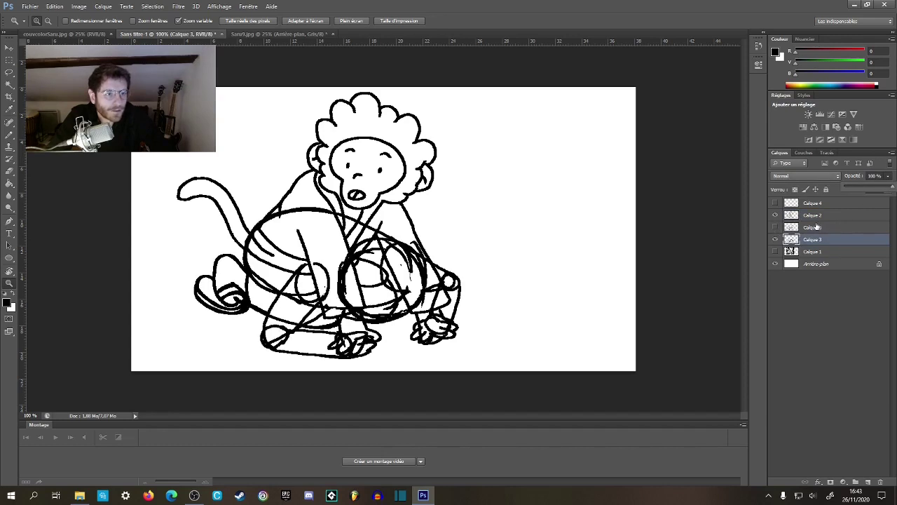
{"action": "left_click", "coordinate": [776, 227]}
{"action": "left_click", "coordinate": [775, 239]}
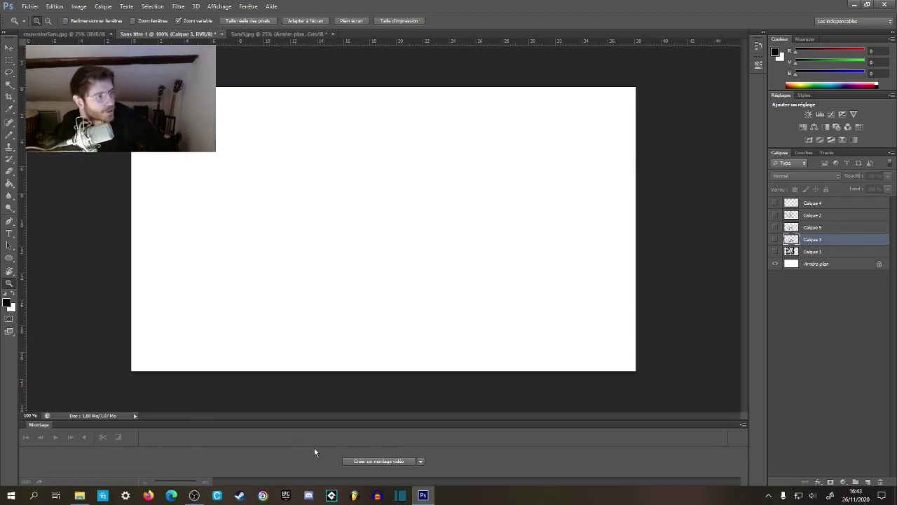
- Create a timeline, convert it to a frame animation, and show Calque 3 in the first frame
{"action": "left_click", "coordinate": [366, 461]}
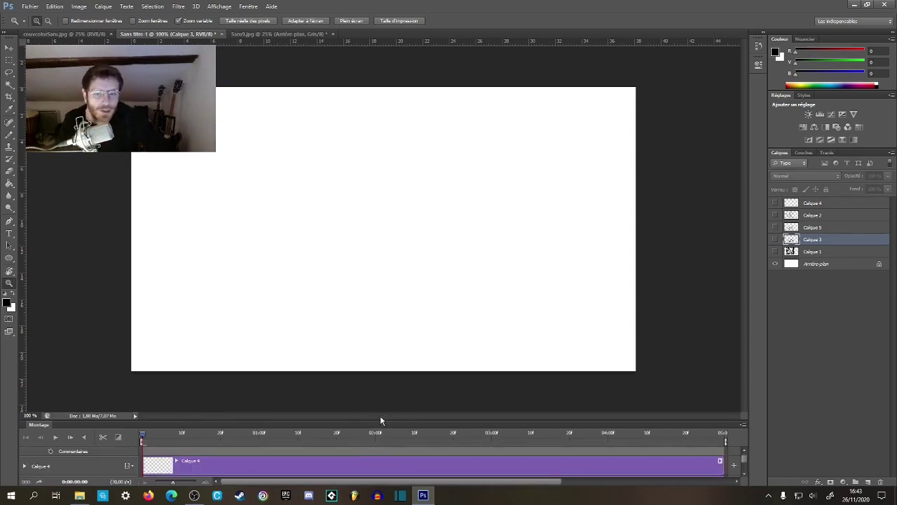
{"action": "left_click", "coordinate": [26, 481]}
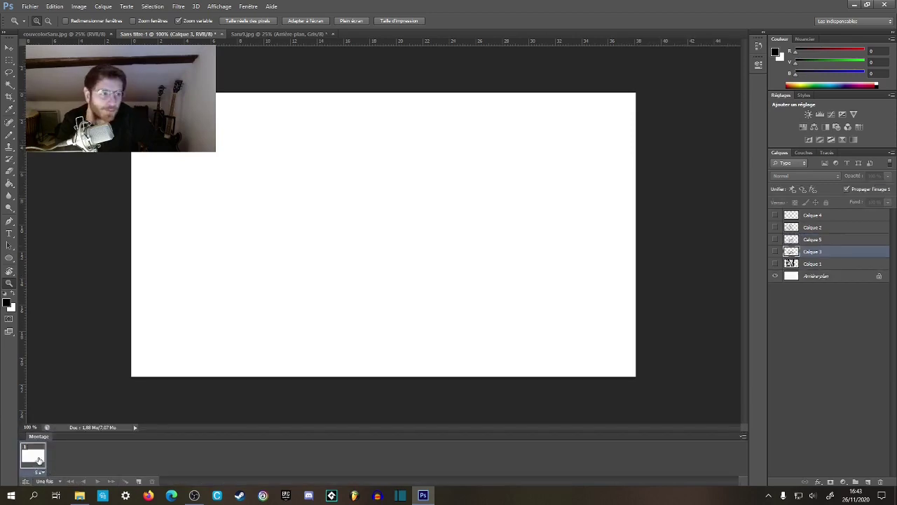
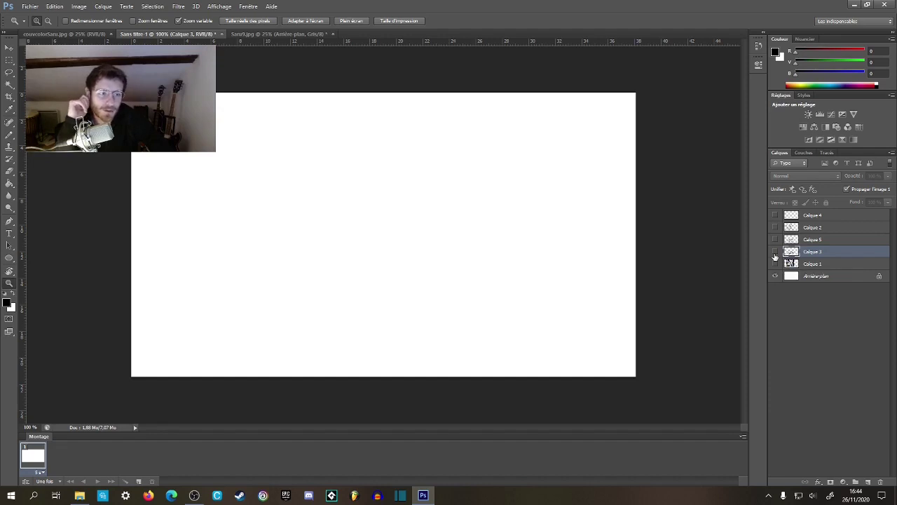
{"action": "left_click", "coordinate": [775, 253]}
{"action": "left_click", "coordinate": [775, 255]}
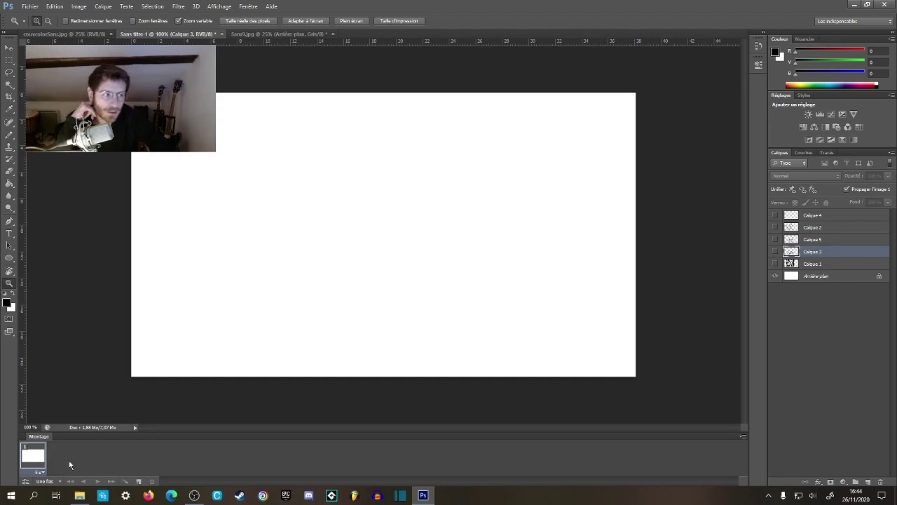
{"action": "left_click", "coordinate": [776, 252]}
- Add a second frame showing only Calque 5 and a third frame showing only Calque 2
{"action": "left_click", "coordinate": [139, 481]}
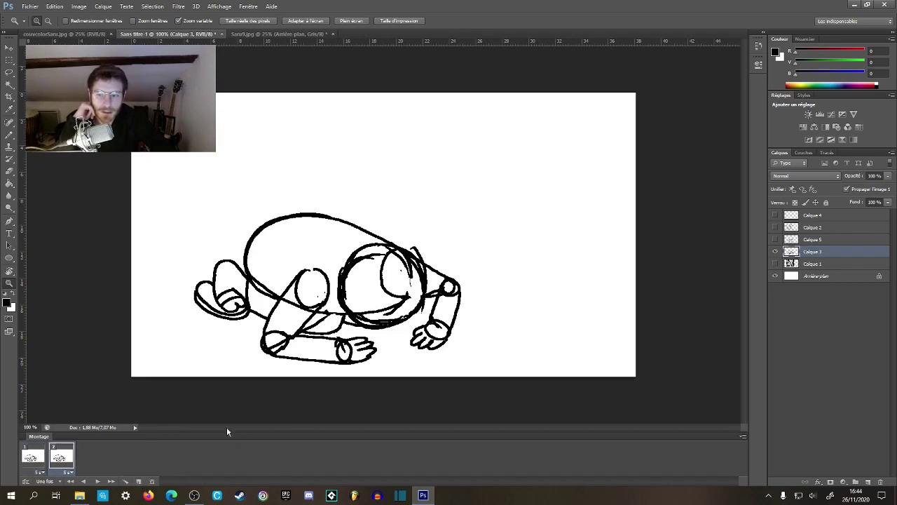
{"action": "left_click", "coordinate": [775, 251]}
{"action": "left_click", "coordinate": [775, 239]}
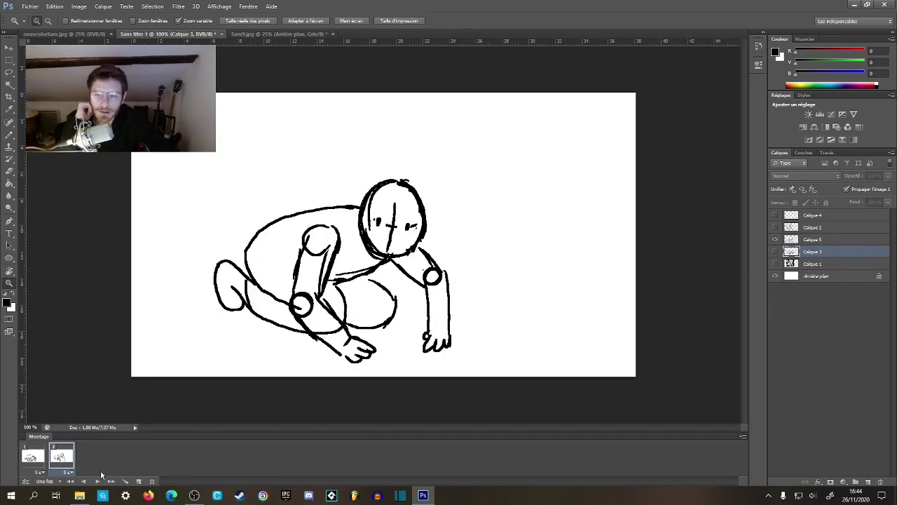
{"action": "left_click", "coordinate": [139, 480]}
{"action": "left_click", "coordinate": [775, 226]}
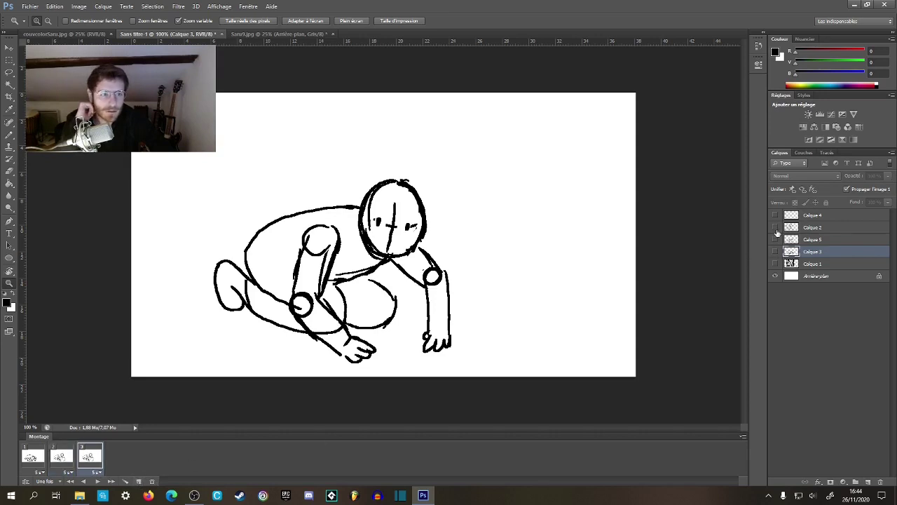
- Step through the three animation frames in order to check the monkey's rising movement
{"action": "left_click", "coordinate": [66, 460]}
{"action": "left_click", "coordinate": [41, 461]}
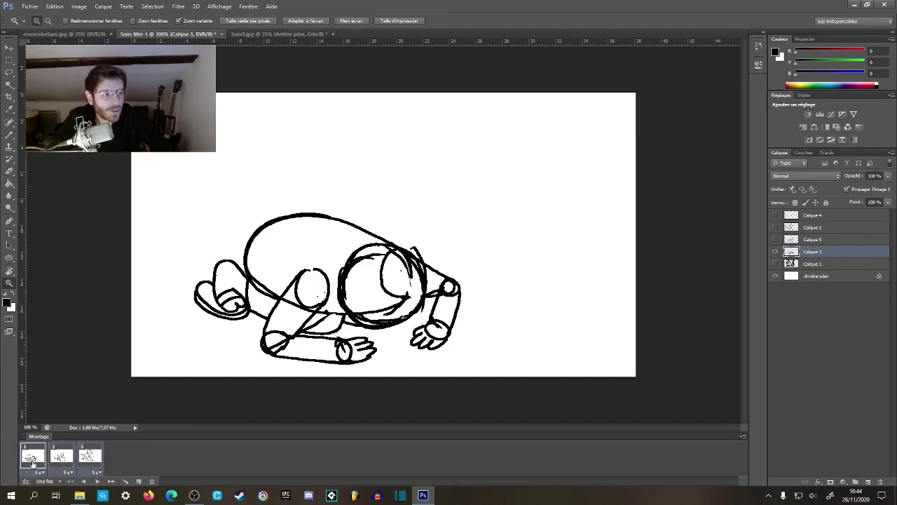
{"action": "left_click", "coordinate": [62, 464]}
{"action": "left_click", "coordinate": [89, 462]}
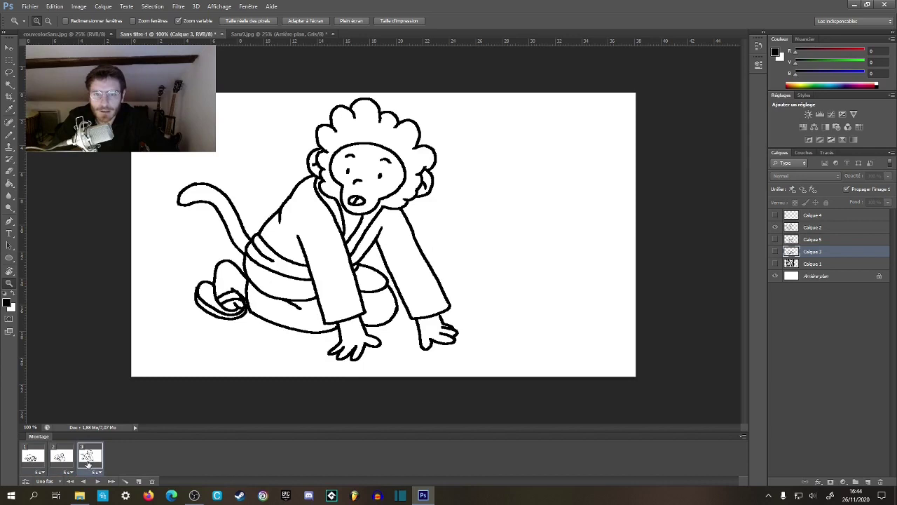
{"action": "left_click", "coordinate": [33, 460]}
{"action": "left_click", "coordinate": [61, 460]}
{"action": "left_click", "coordinate": [89, 459]}
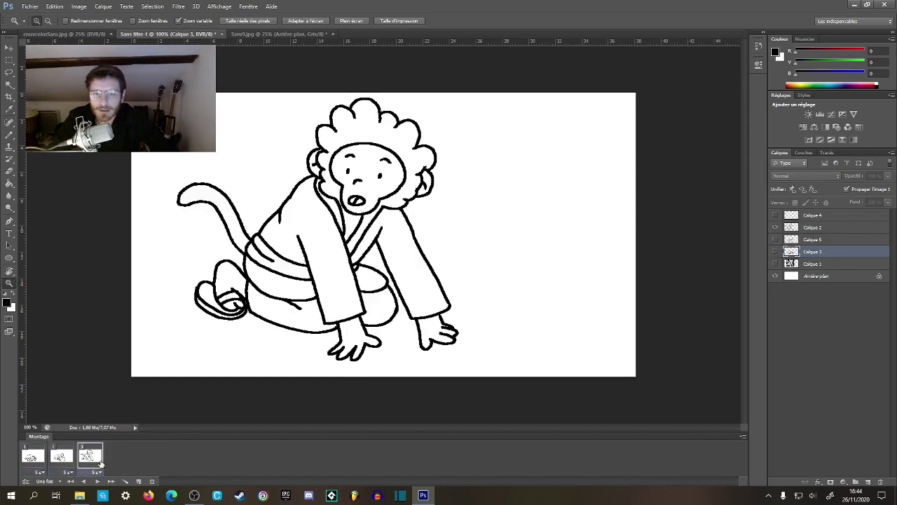
- Set the delay of all three frames to 0.1 second and play the animation
{"action": "left_click", "coordinate": [40, 464]}
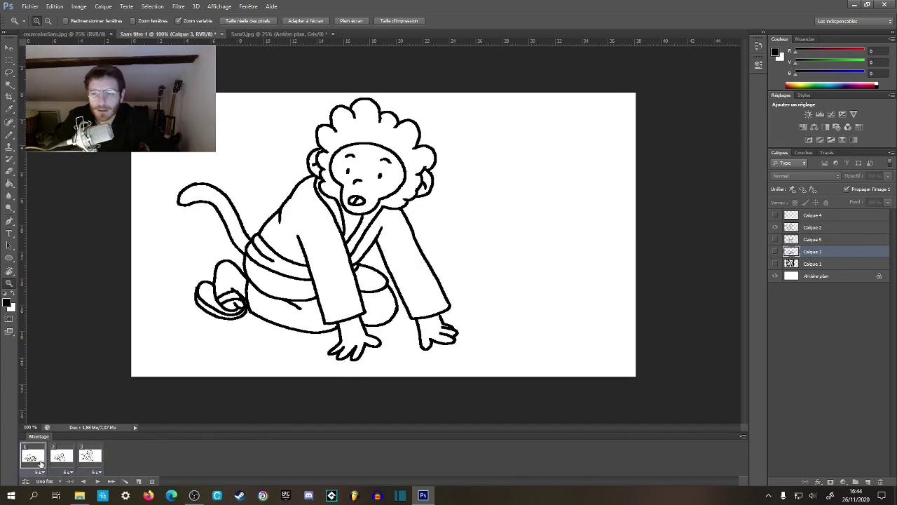
{"action": "left_click", "coordinate": [98, 472]}
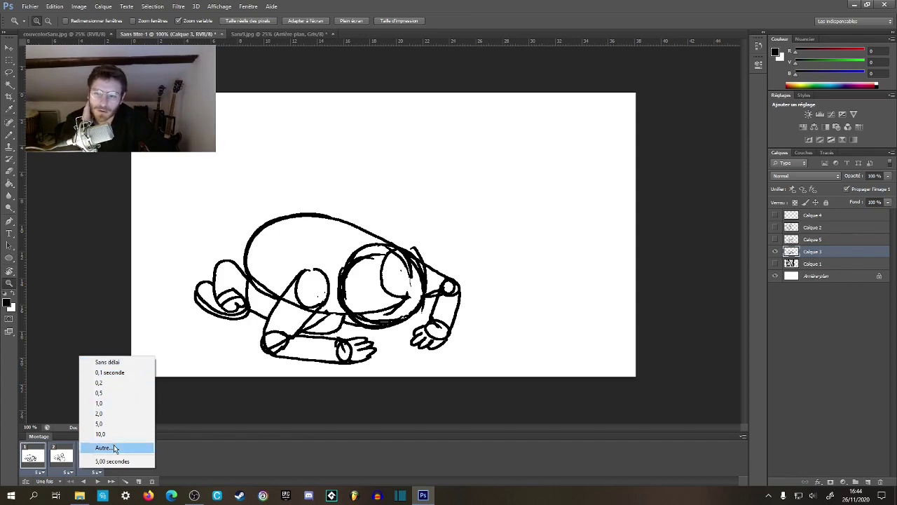
{"action": "left_click", "coordinate": [112, 375]}
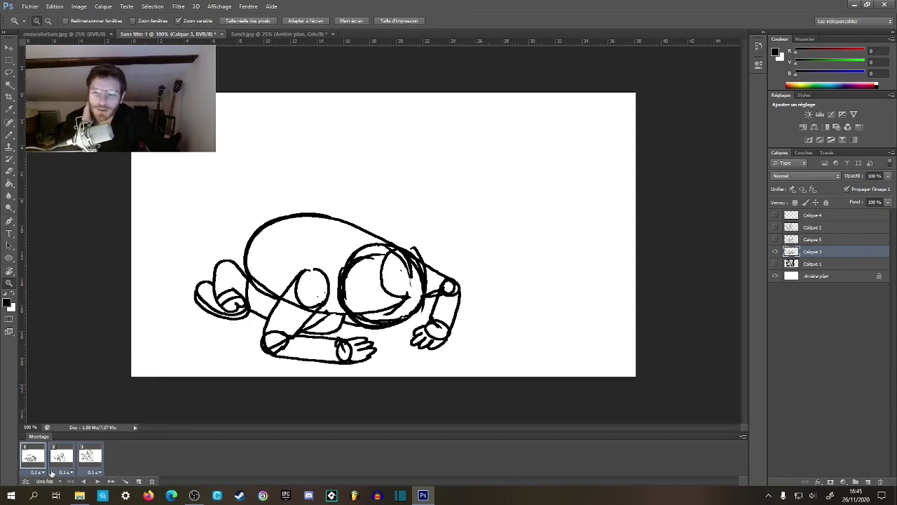
{"action": "left_click", "coordinate": [98, 483]}
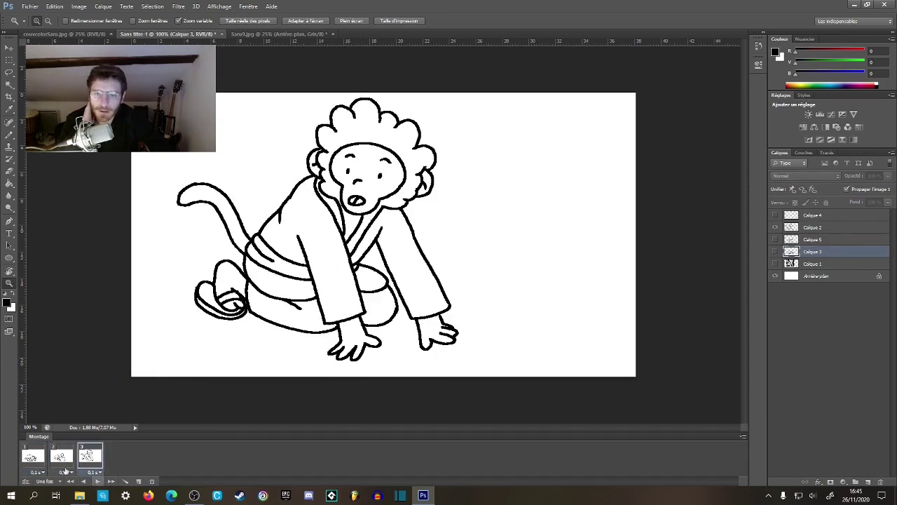
- Replay the three-frame animation and return to its first frame
{"action": "left_click", "coordinate": [51, 461]}
{"action": "left_click", "coordinate": [40, 467]}
{"action": "left_click", "coordinate": [96, 481]}
{"action": "left_click", "coordinate": [40, 472]}
{"action": "left_click", "coordinate": [123, 464]}
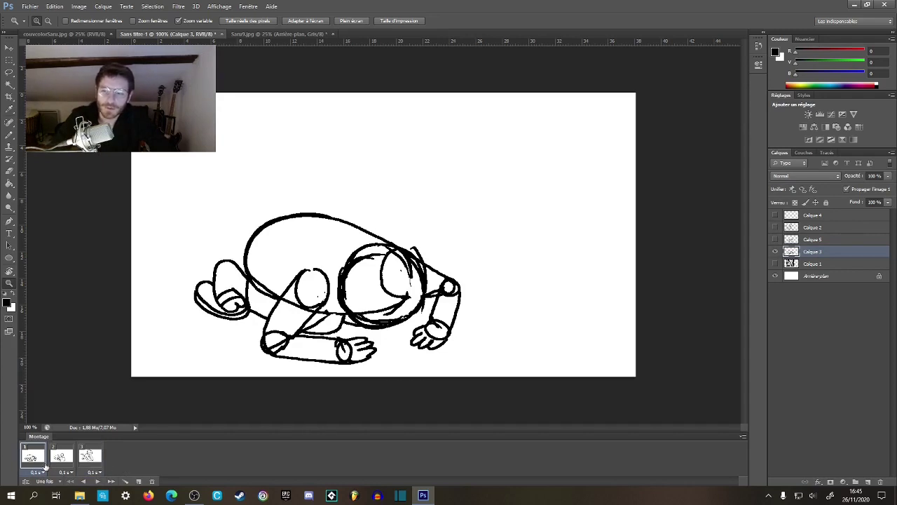
- Set the delay of all three frames to 0.2 second and play the animation
{"action": "left_click", "coordinate": [94, 471]}
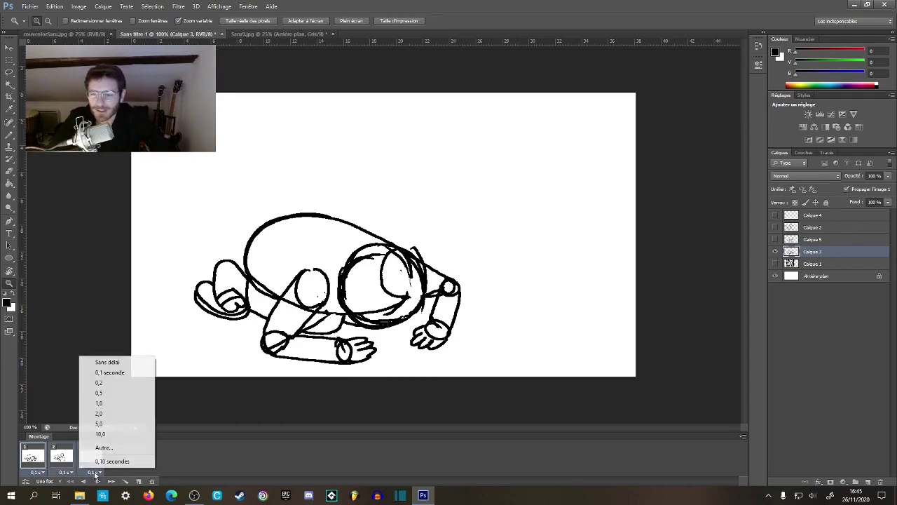
{"action": "left_click", "coordinate": [116, 384]}
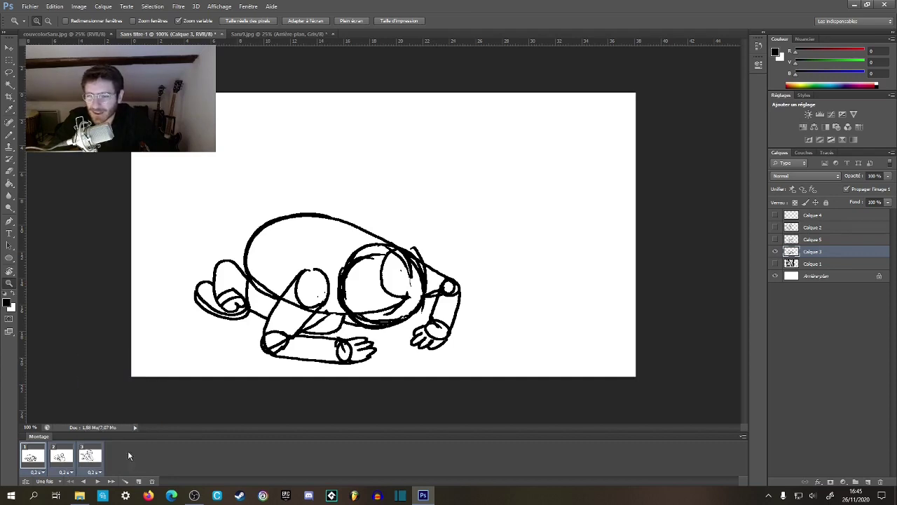
{"action": "left_click", "coordinate": [97, 481]}
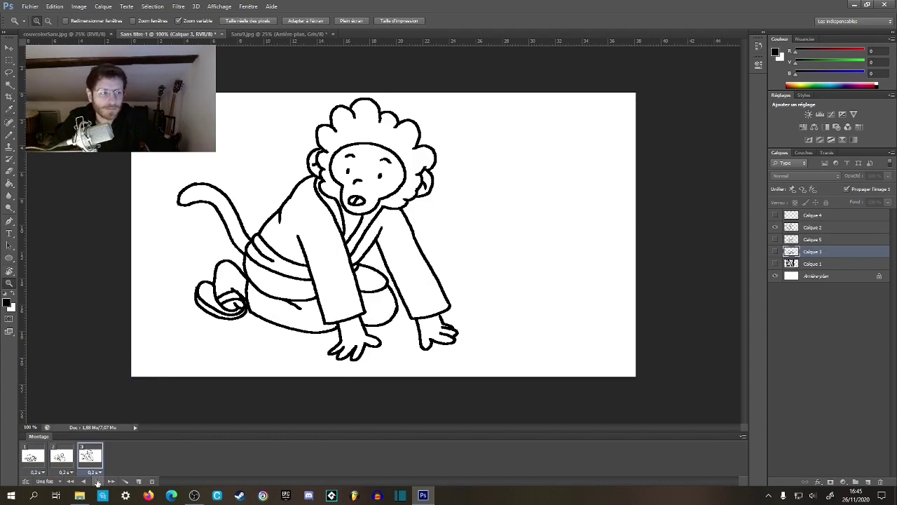
{"action": "left_click", "coordinate": [96, 482]}
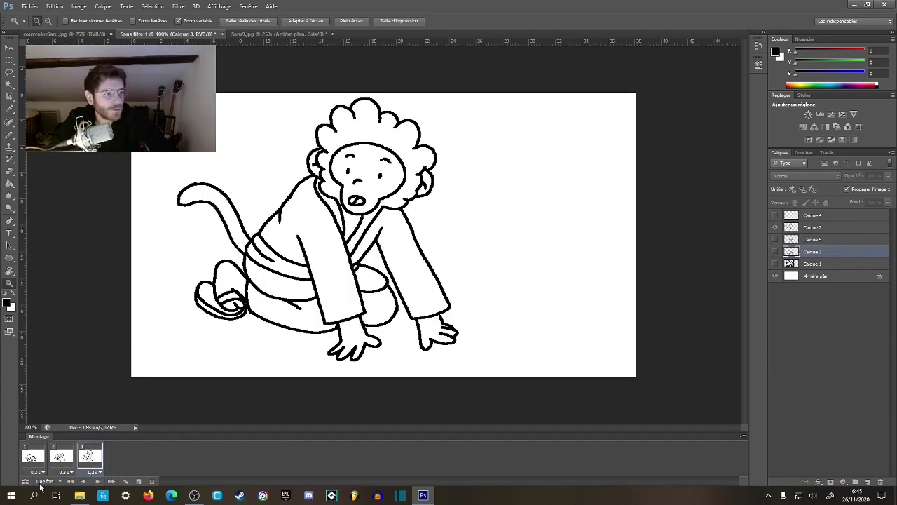
- Set the animation's looping to Toujours, then play the loop and stop it
{"action": "left_click", "coordinate": [43, 482]}
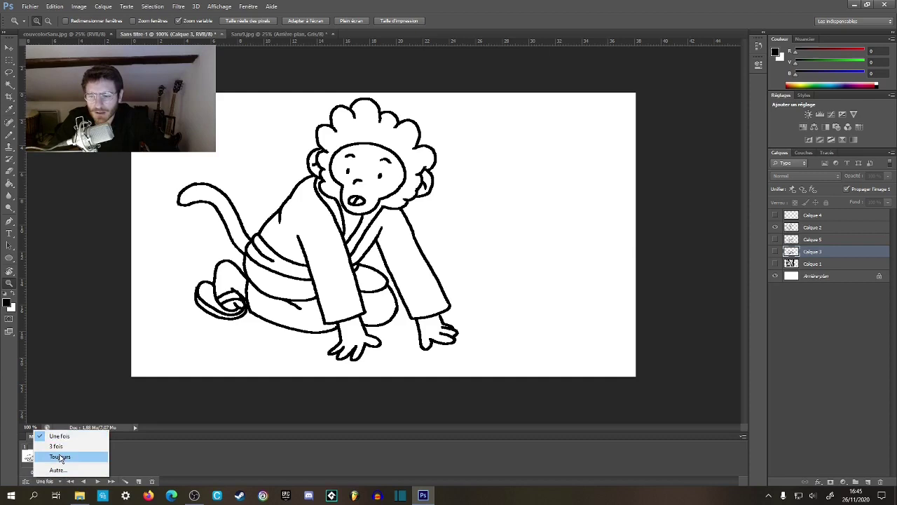
{"action": "left_click", "coordinate": [60, 457]}
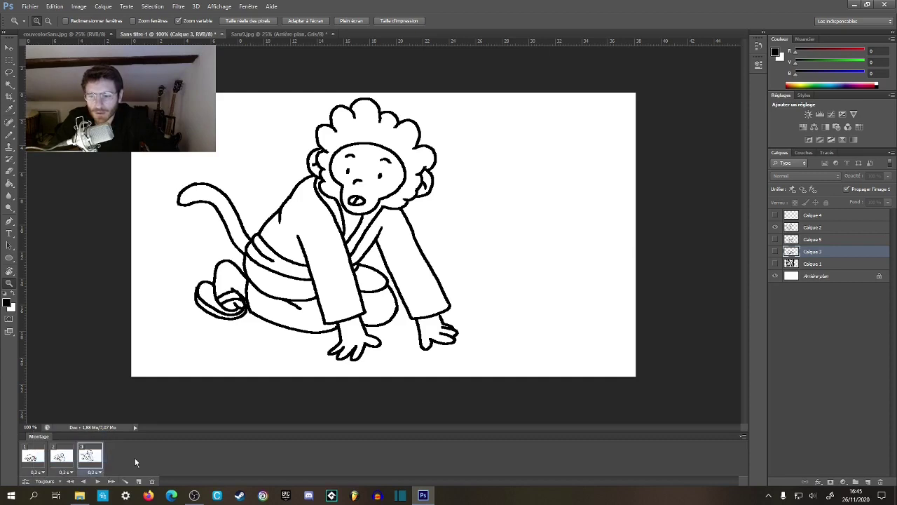
{"action": "left_click", "coordinate": [98, 482]}
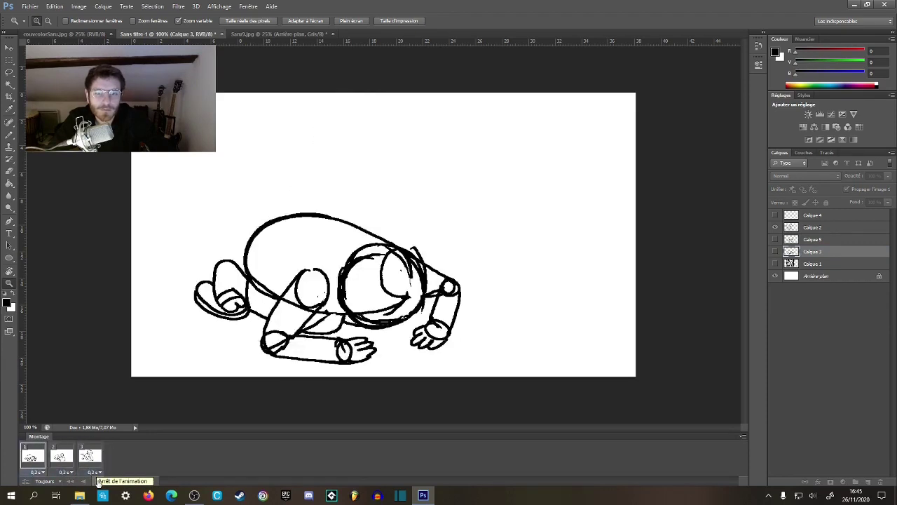
{"action": "left_click", "coordinate": [98, 482]}
{"action": "left_click", "coordinate": [98, 482]}
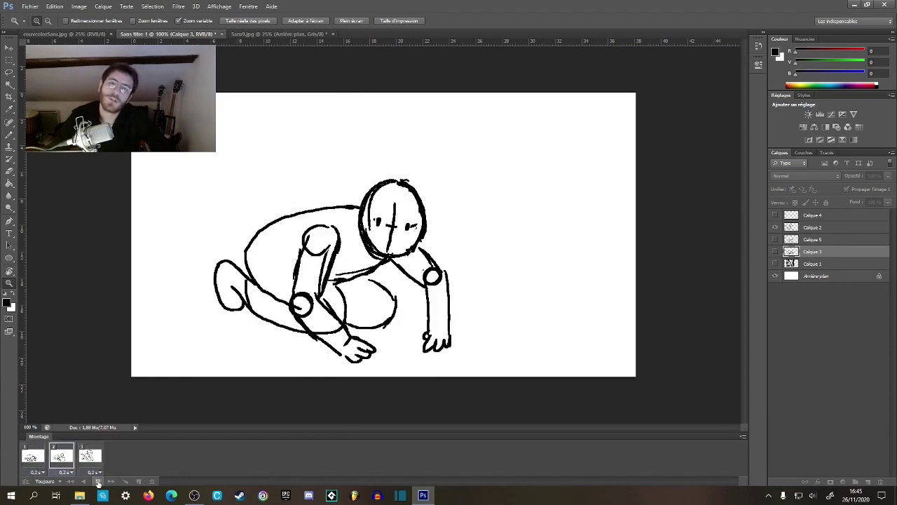
{"action": "left_click", "coordinate": [98, 482]}
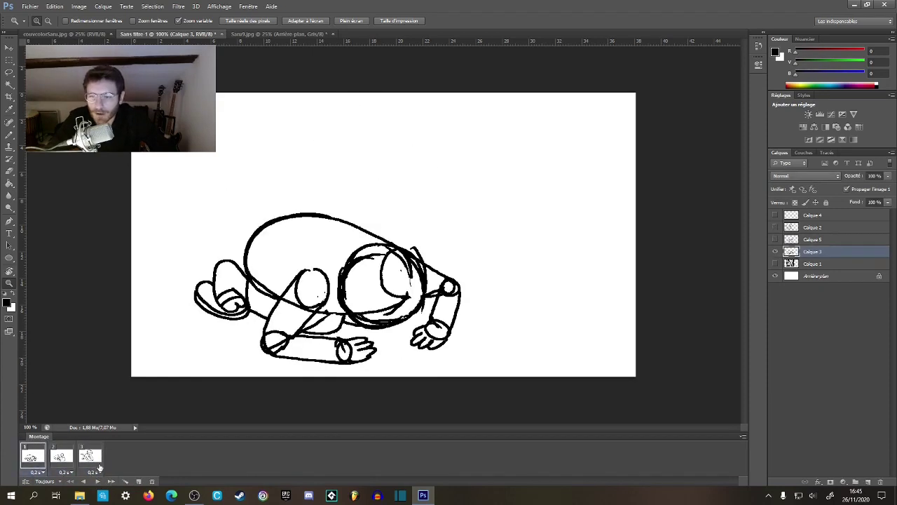
- Shorten the delay of all three frames to 0.1 second and preview the loop
{"action": "left_click", "coordinate": [96, 472]}
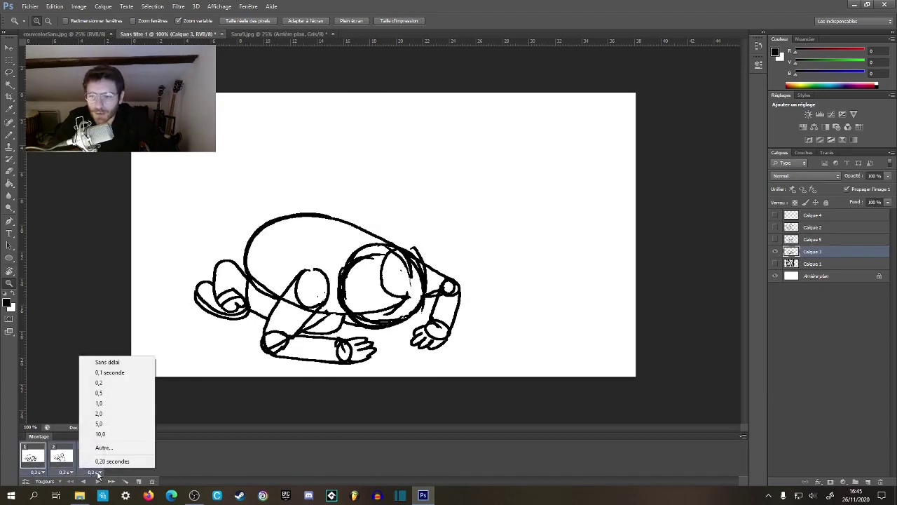
{"action": "left_click", "coordinate": [107, 373]}
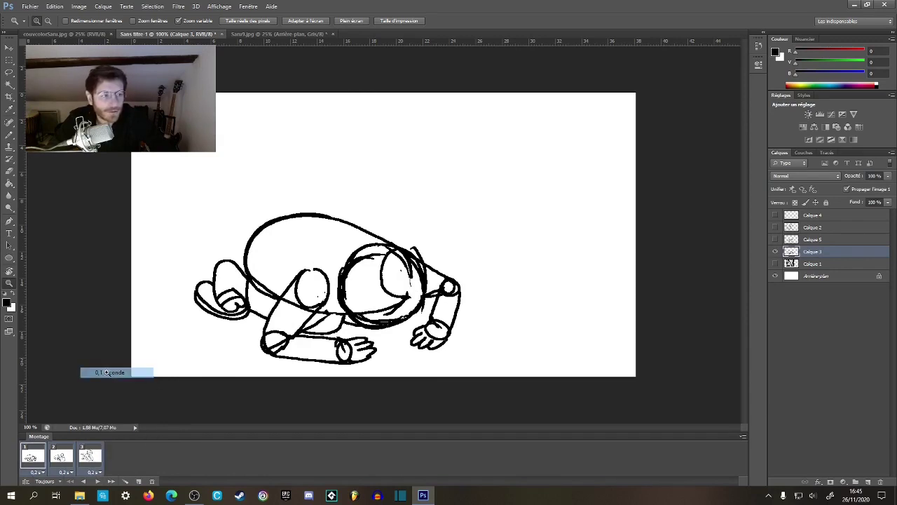
{"action": "left_click", "coordinate": [96, 482]}
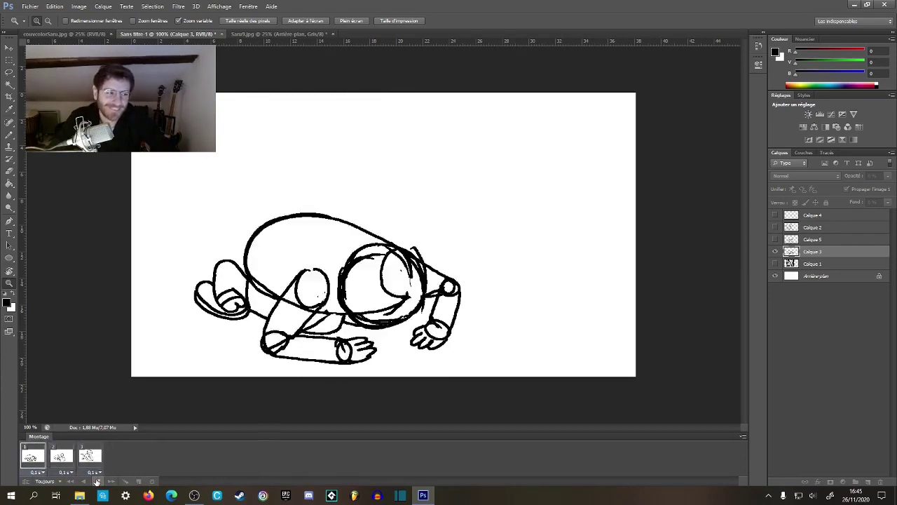
{"action": "left_click", "coordinate": [96, 481]}
- Step through the three animation frames to compare the two rough poses with the inked monkey
{"action": "left_click", "coordinate": [89, 462]}
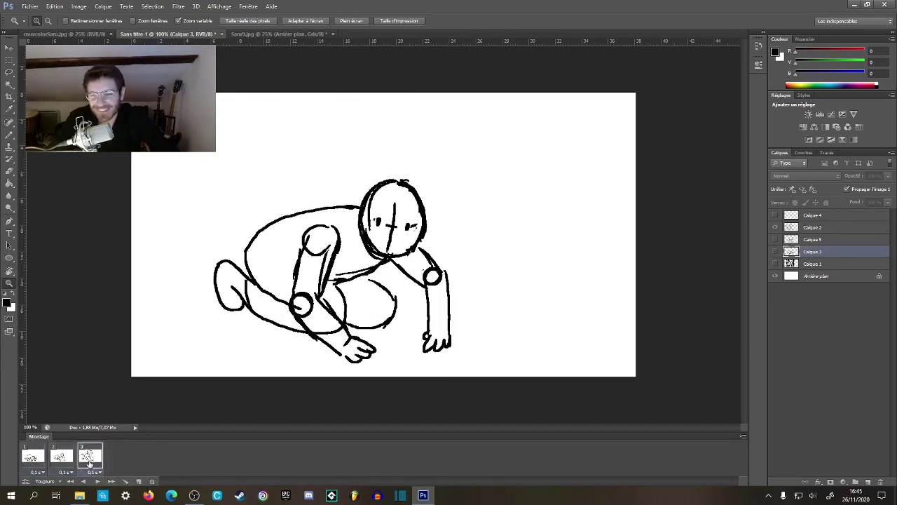
{"action": "left_click", "coordinate": [37, 460]}
{"action": "left_click", "coordinate": [60, 460]}
{"action": "left_click", "coordinate": [88, 458]}
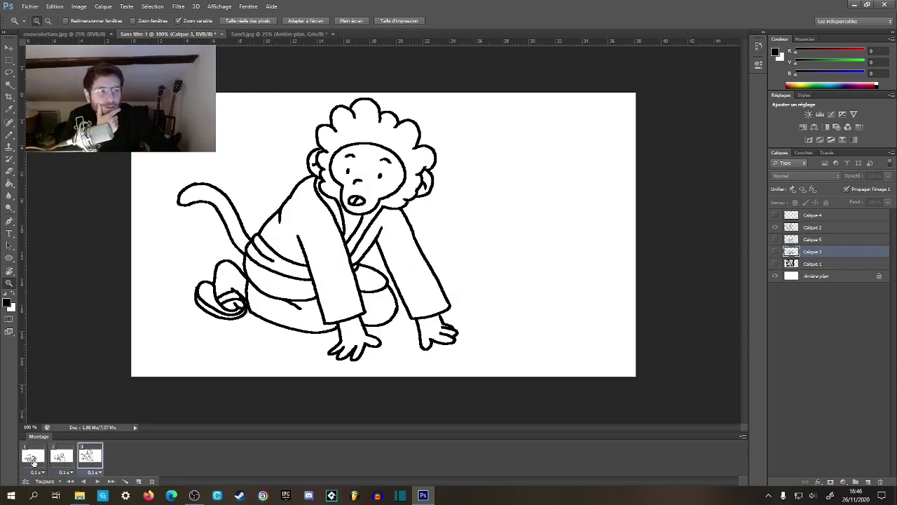
{"action": "left_click", "coordinate": [31, 457]}
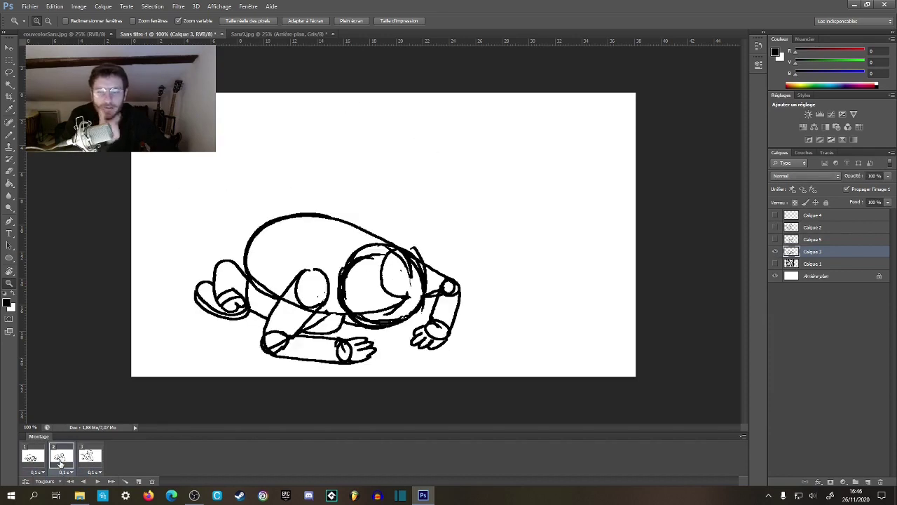
{"action": "left_click", "coordinate": [33, 459]}
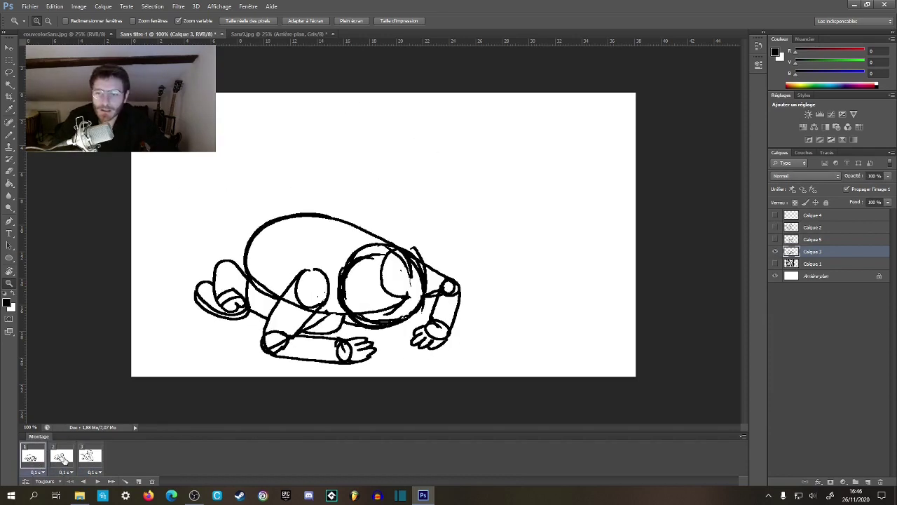
{"action": "left_click", "coordinate": [62, 457]}
{"action": "left_click", "coordinate": [89, 458]}
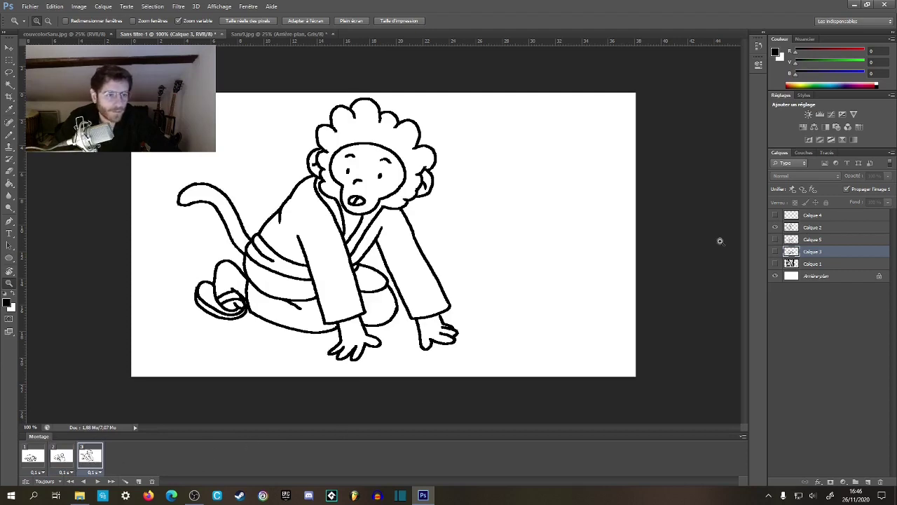
- Delete the second and third frames from the animation, keeping only the first
{"action": "left_click", "coordinate": [61, 457]}
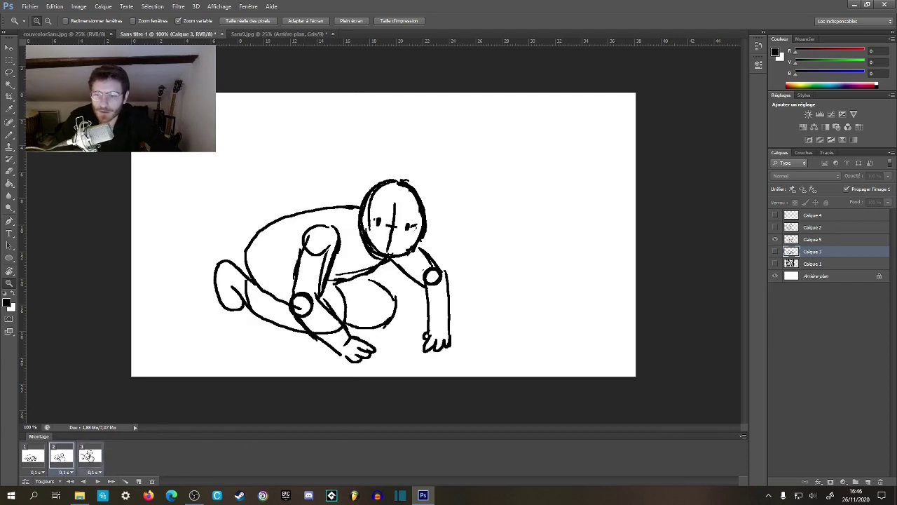
{"action": "left_click", "coordinate": [153, 482]}
{"action": "left_click", "coordinate": [403, 186]}
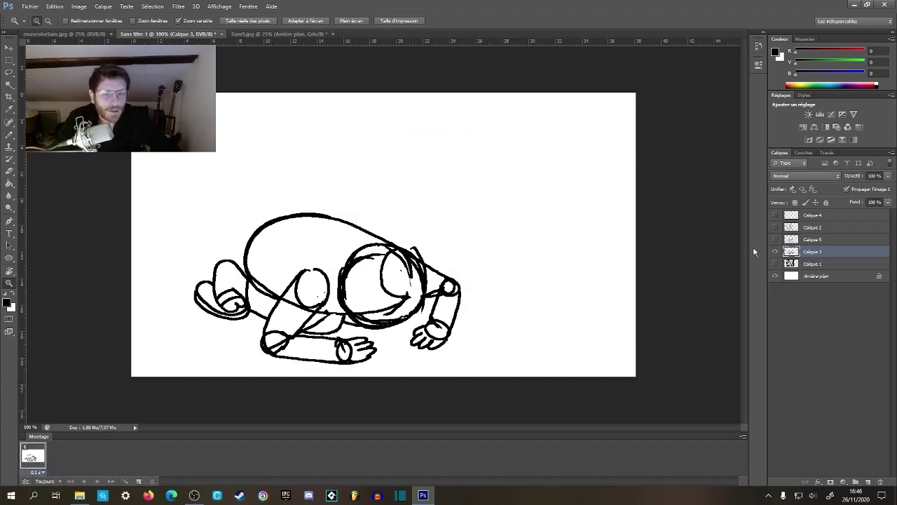
- Show Calque 2 over the rough crouching pose and set its opacity to 30%
{"action": "left_click", "coordinate": [775, 239]}
{"action": "left_click", "coordinate": [775, 239]}
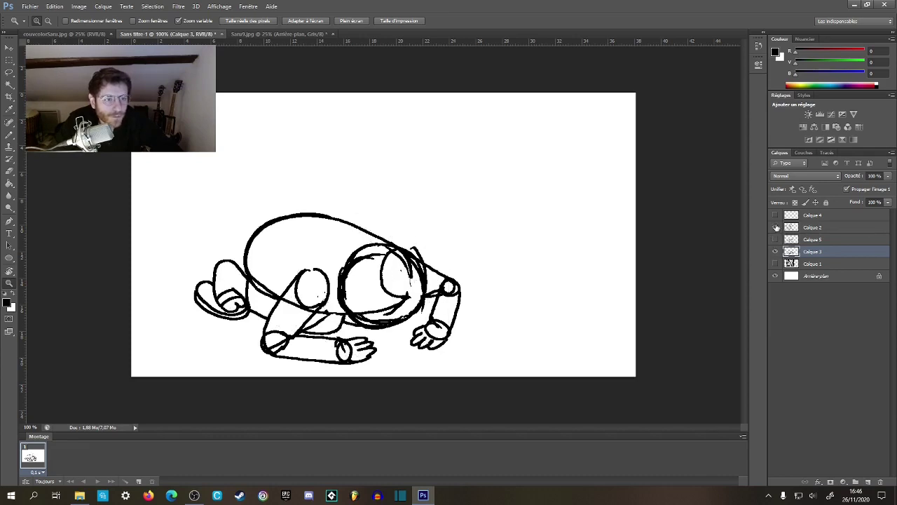
{"action": "left_click", "coordinate": [775, 227]}
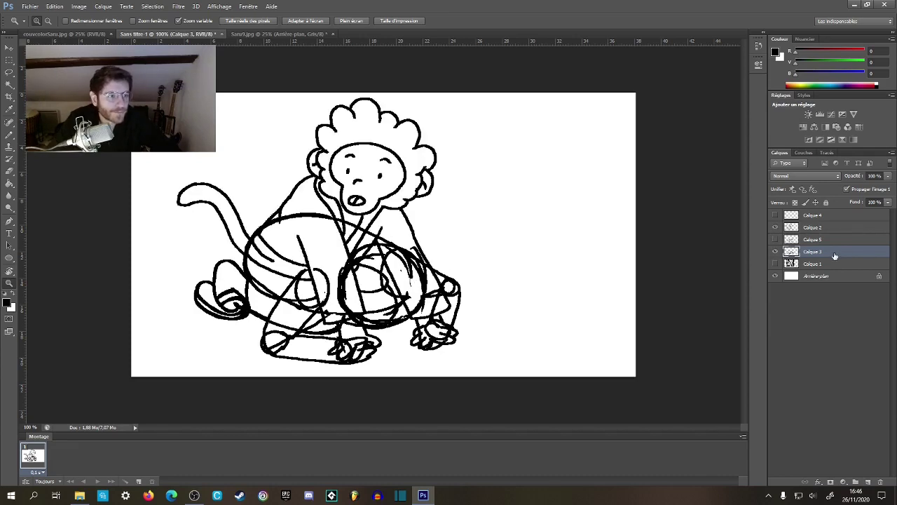
{"action": "left_click", "coordinate": [836, 227]}
{"action": "left_click", "coordinate": [874, 176]}
{"action": "type", "text": "25"}
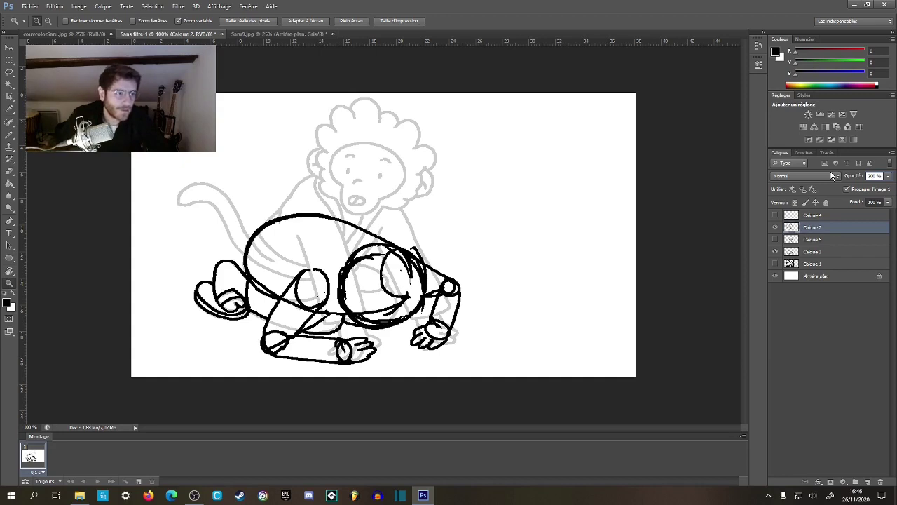
{"action": "type", "text": "0"}
{"action": "type", "text": "30"}
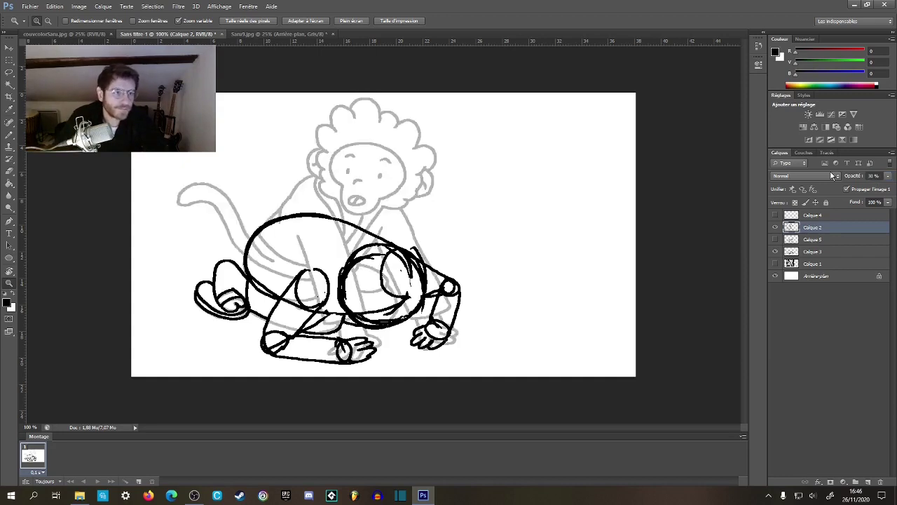
- Add a new empty layer directly above Calque 3
{"action": "left_click", "coordinate": [806, 255]}
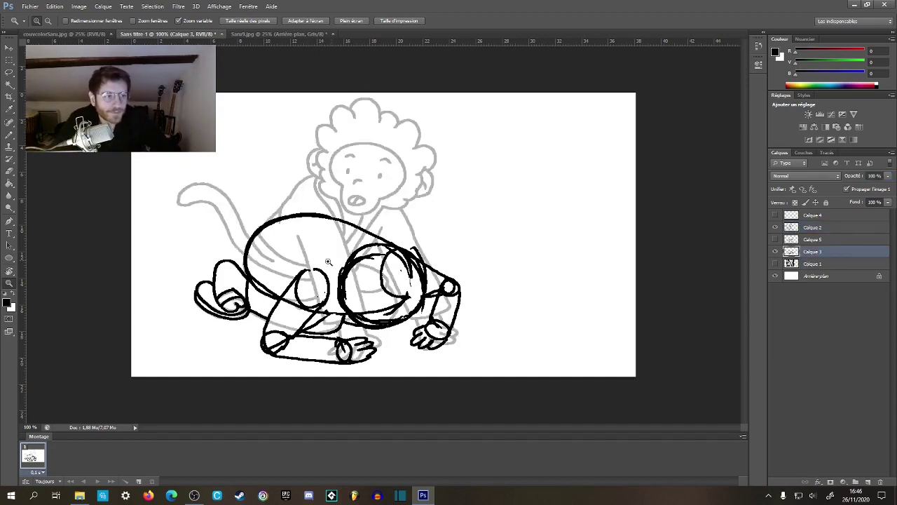
{"action": "left_click", "coordinate": [340, 318]}
{"action": "left_click", "coordinate": [340, 318]}
{"action": "left_click", "coordinate": [404, 312], "text": "alt"}
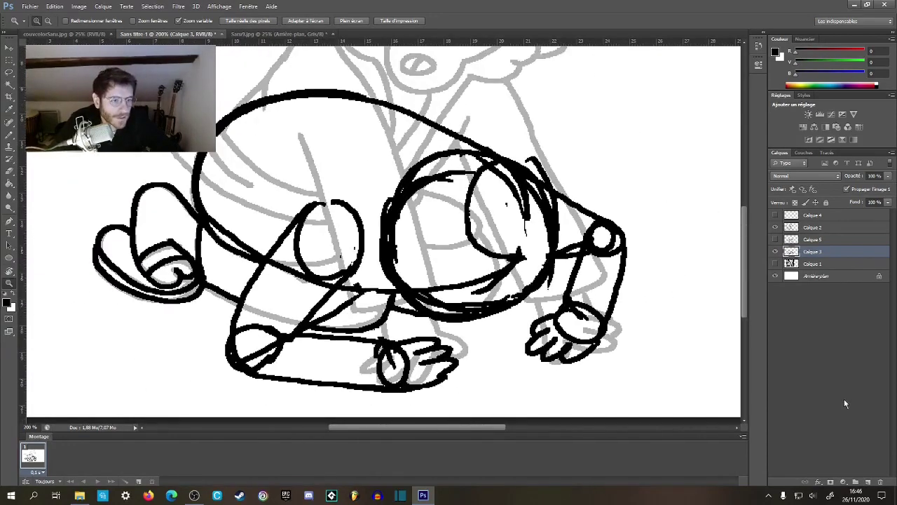
{"action": "left_click", "coordinate": [868, 483]}
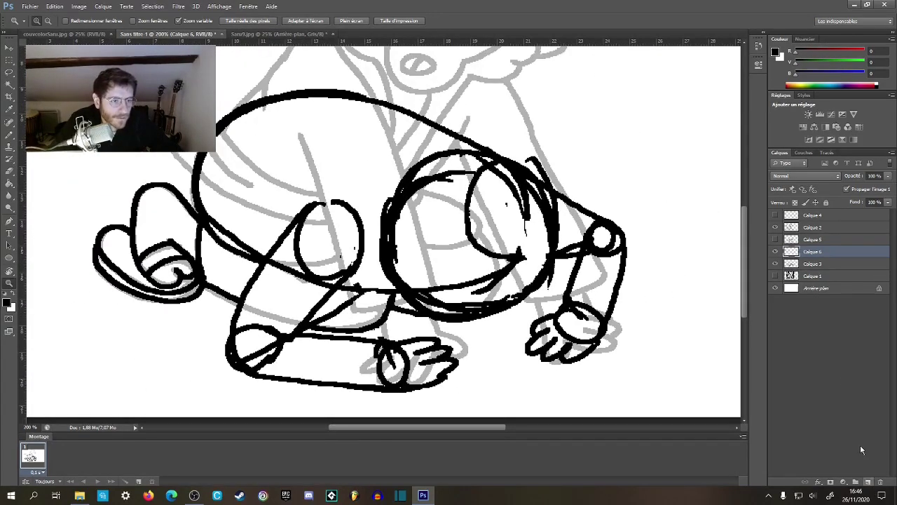
- Set the opacity of Calque 3 to 40% to fade the rough crouching pose
{"action": "left_click", "coordinate": [818, 264]}
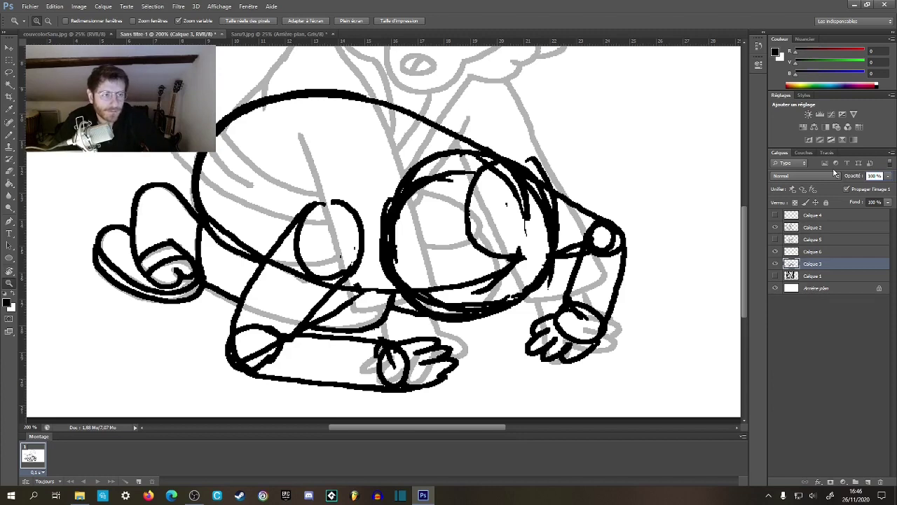
{"action": "type", "text": "0"}
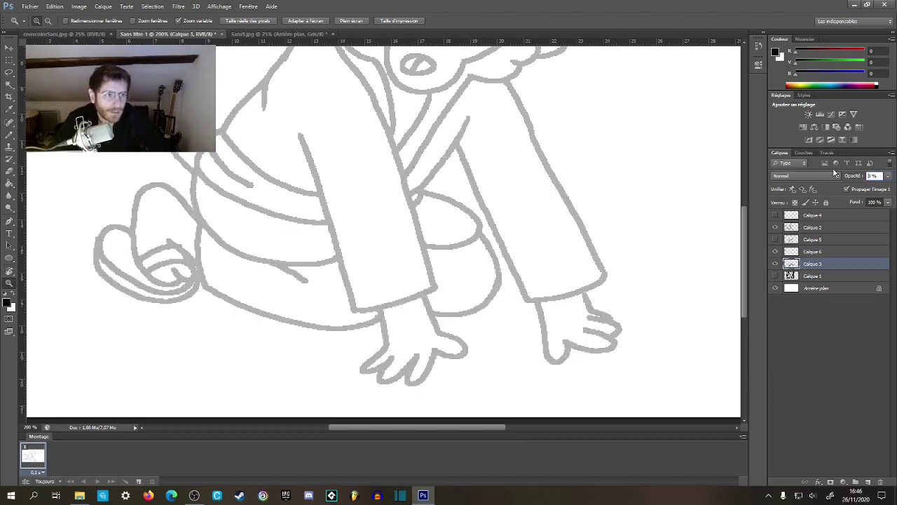
{"action": "type", "text": "45"}
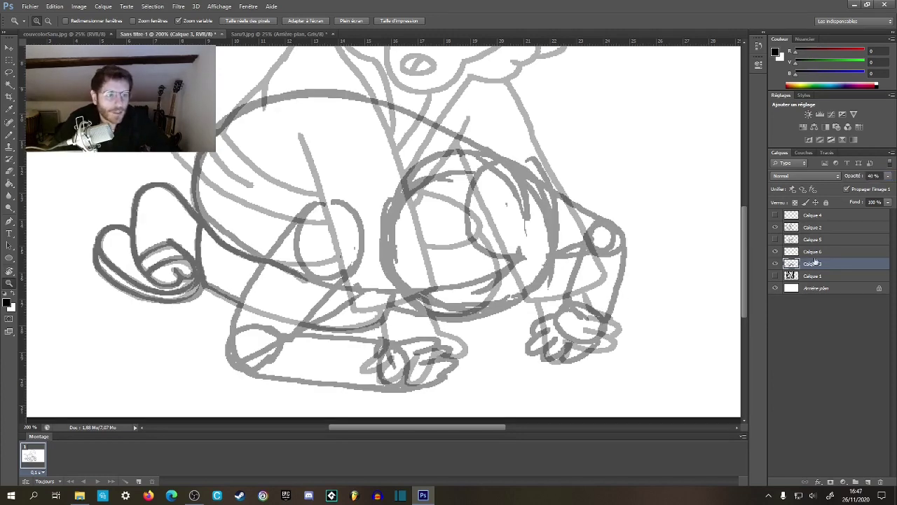
- Set the opacity of Calque 2 to 10% so the inked monkey serves as a faint guide
{"action": "left_click", "coordinate": [811, 229]}
{"action": "left_click", "coordinate": [863, 178]}
{"action": "type", "text": "40"}
{"action": "key", "text": "Return"}
{"action": "key", "text": "Return"}
{"action": "mouse_move", "coordinate": [508, 170]}
{"action": "left_mouse_down"}
{"action": "mouse_move", "coordinate": [497, 230]}
{"action": "mouse_move", "coordinate": [362, 244]}
{"action": "left_mouse_up"}
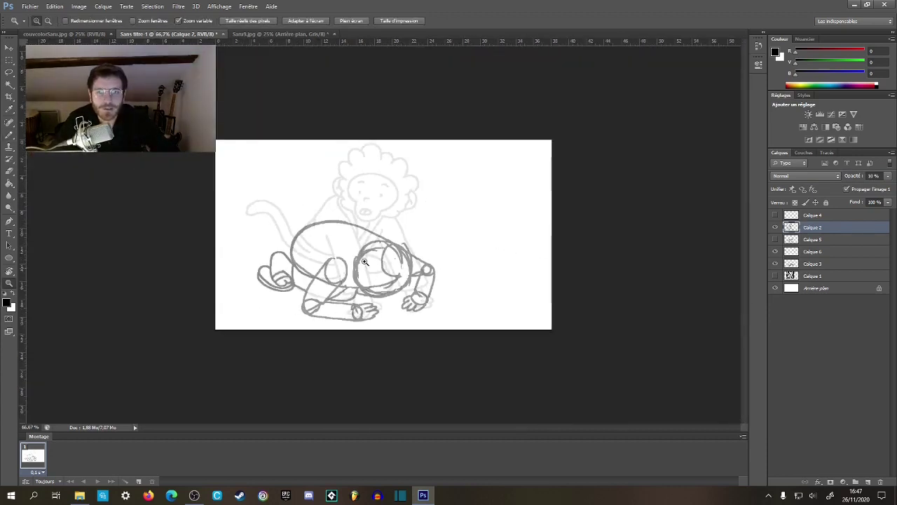
{"action": "left_click", "coordinate": [340, 264]}
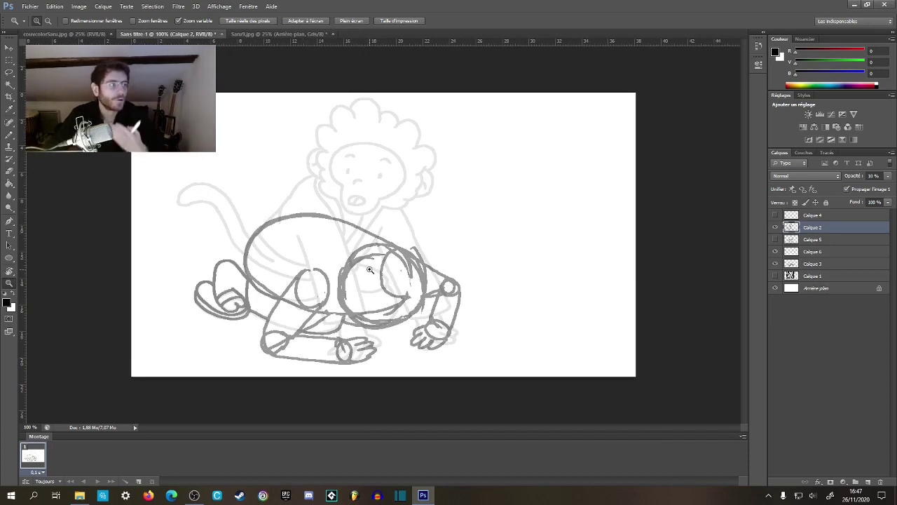
- Check the two guide layers by toggling their visibility, and make the empty Calque 6 the active layer
{"action": "left_click", "coordinate": [806, 239]}
{"action": "left_click", "coordinate": [774, 228]}
{"action": "left_click", "coordinate": [775, 227]}
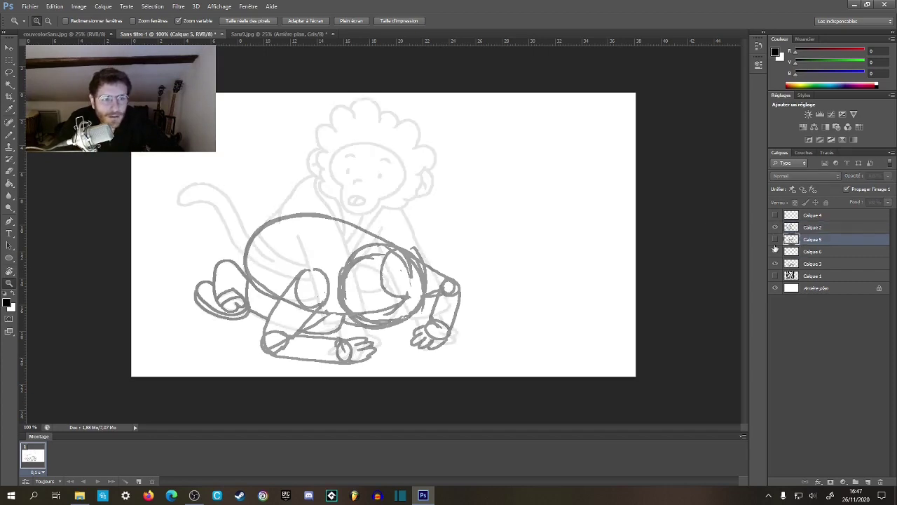
{"action": "left_click", "coordinate": [775, 263]}
{"action": "left_click", "coordinate": [775, 263]}
{"action": "left_click", "coordinate": [806, 251]}
{"action": "left_click", "coordinate": [356, 295]}
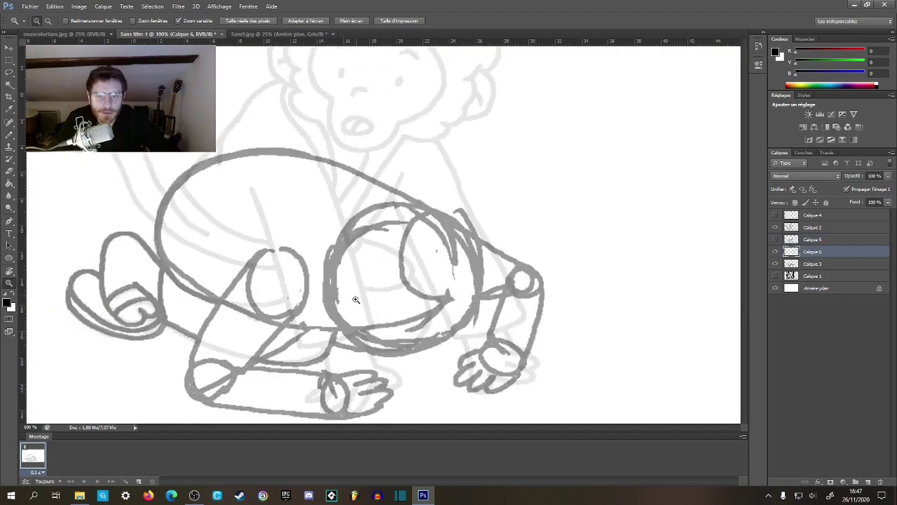
{"action": "left_click", "coordinate": [356, 295]}
{"action": "mouse_move", "coordinate": [195, 284]}
{"action": "left_mouse_down"}
{"action": "mouse_move", "coordinate": [511, 204]}
{"action": "mouse_move", "coordinate": [459, 265]}
{"action": "left_mouse_up"}
{"action": "key", "text": "z"}
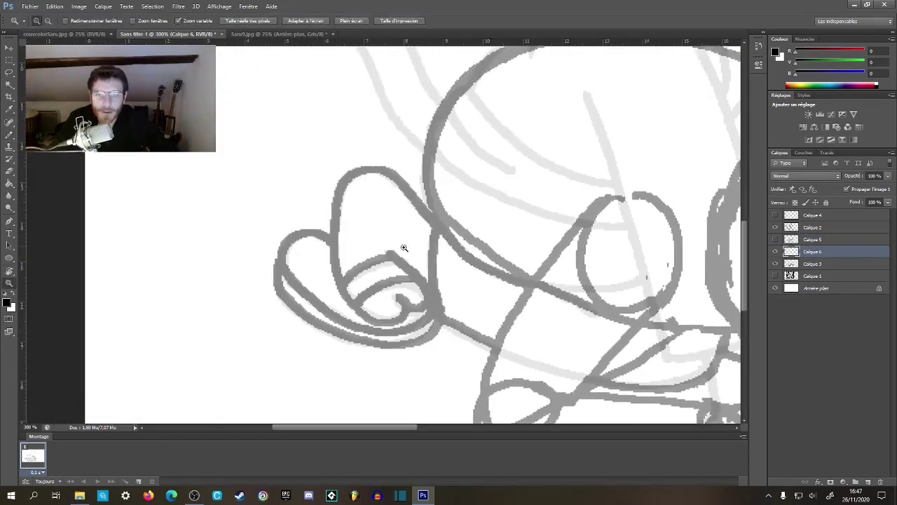
- Ink the rounded heel and outer side of the rear foot in black over the rough sketch on Calque 6
{"action": "left_click", "coordinate": [389, 238]}
{"action": "left_click", "coordinate": [346, 198]}
{"action": "key", "text": "b"}
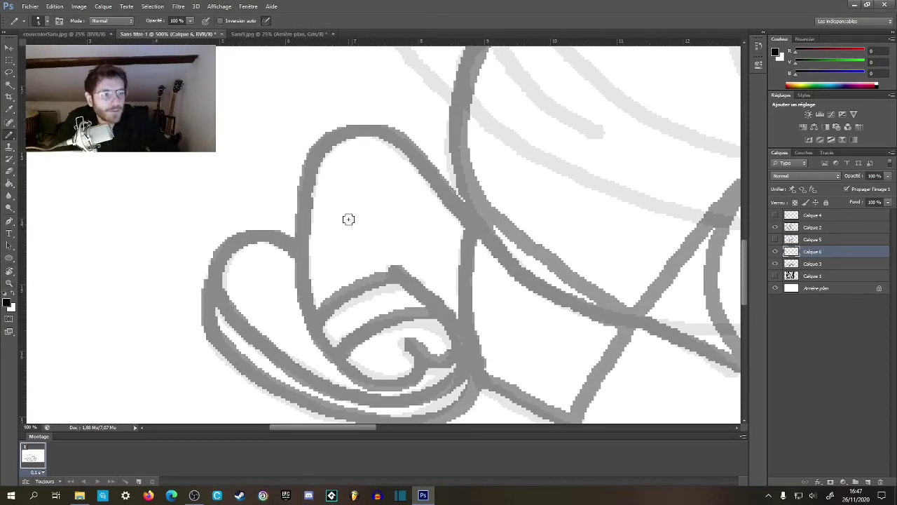
{"action": "left_click_drag", "start_coordinate": [370, 243], "coordinate": [352, 224]}
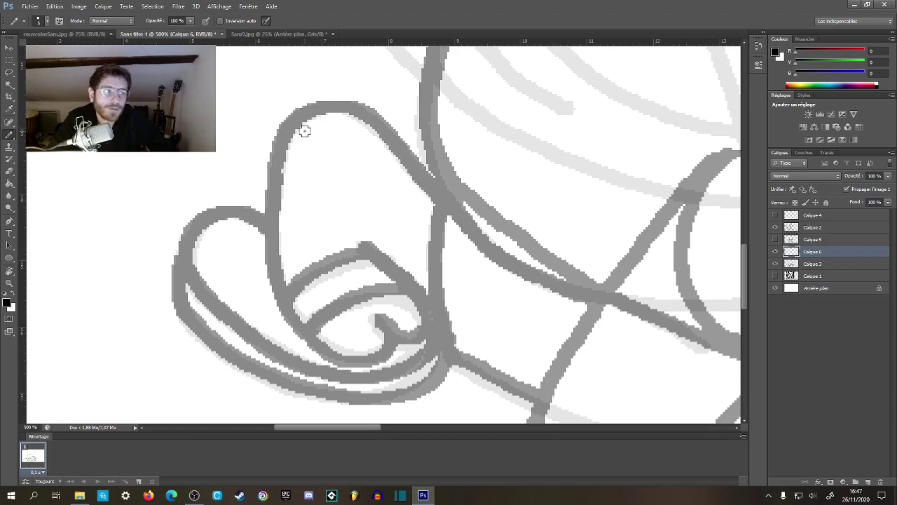
{"action": "mouse_move", "coordinate": [280, 139]}
{"action": "left_mouse_down"}
{"action": "mouse_move", "coordinate": [292, 121]}
{"action": "mouse_move", "coordinate": [349, 105]}
{"action": "mouse_move", "coordinate": [399, 144]}
{"action": "mouse_move", "coordinate": [436, 207]}
{"action": "left_mouse_up"}
{"action": "mouse_move", "coordinate": [355, 221]}
{"action": "left_mouse_down"}
{"action": "mouse_move", "coordinate": [390, 150]}
{"action": "mouse_move", "coordinate": [383, 158]}
{"action": "left_mouse_up"}
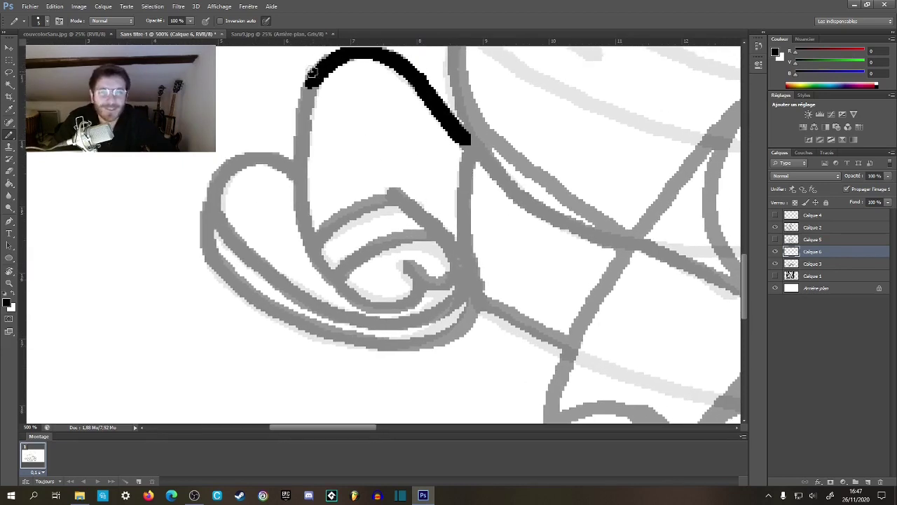
{"action": "mouse_move", "coordinate": [314, 77]}
{"action": "left_mouse_down"}
{"action": "mouse_move", "coordinate": [300, 180]}
{"action": "mouse_move", "coordinate": [309, 241]}
{"action": "mouse_move", "coordinate": [353, 299]}
{"action": "mouse_move", "coordinate": [401, 301]}
{"action": "left_mouse_up"}
{"action": "scroll", "coordinate": [360, 266], "scroll_direction": "right", "scroll_amount": 2}
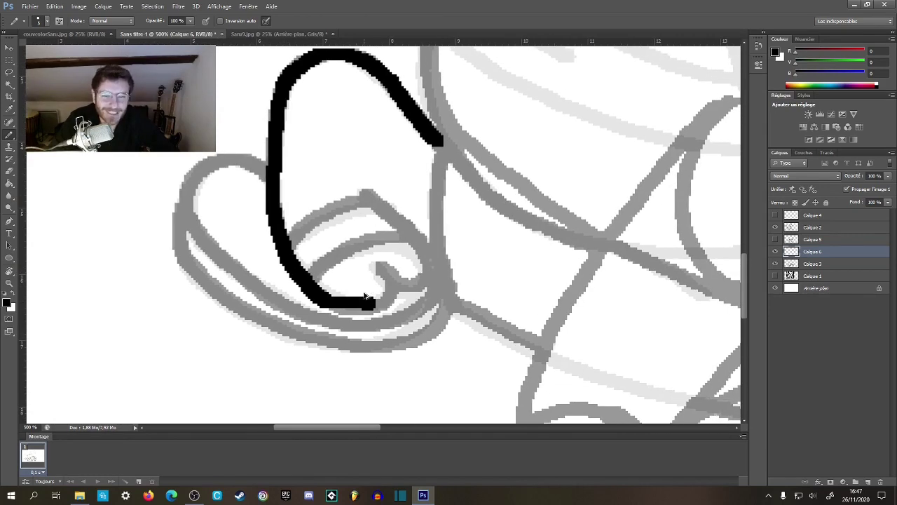
- Clean up the end of the foot stroke and ink the curled toes of the rear foot
{"action": "key", "text": "e"}
{"action": "mouse_move", "coordinate": [379, 298]}
{"action": "left_mouse_down"}
{"action": "mouse_move", "coordinate": [363, 317]}
{"action": "mouse_move", "coordinate": [349, 299]}
{"action": "mouse_move", "coordinate": [318, 298]}
{"action": "mouse_move", "coordinate": [356, 313]}
{"action": "mouse_move", "coordinate": [379, 308]}
{"action": "mouse_move", "coordinate": [396, 263]}
{"action": "mouse_move", "coordinate": [382, 264]}
{"action": "mouse_move", "coordinate": [401, 281]}
{"action": "mouse_move", "coordinate": [433, 263]}
{"action": "left_mouse_up"}
{"action": "key", "text": "b"}
{"action": "left_click_drag", "start_coordinate": [360, 192], "coordinate": [436, 263]}
{"action": "left_click_drag", "start_coordinate": [395, 223], "coordinate": [402, 199]}
{"action": "left_click_drag", "start_coordinate": [298, 209], "coordinate": [368, 178]}
{"action": "mouse_move", "coordinate": [317, 251]}
{"action": "left_mouse_down"}
{"action": "mouse_move", "coordinate": [350, 223]}
{"action": "mouse_move", "coordinate": [410, 215]}
{"action": "mouse_move", "coordinate": [420, 226]}
{"action": "left_mouse_up"}
- Ink the second foot's rounded outline and the double curve of the sole beneath the toes
{"action": "left_click_drag", "start_coordinate": [264, 206], "coordinate": [377, 245]}
{"action": "mouse_move", "coordinate": [313, 198]}
{"action": "left_mouse_down"}
{"action": "mouse_move", "coordinate": [362, 179]}
{"action": "mouse_move", "coordinate": [389, 191]}
{"action": "left_mouse_up"}
{"action": "mouse_move", "coordinate": [314, 197]}
{"action": "left_mouse_down"}
{"action": "mouse_move", "coordinate": [317, 251]}
{"action": "mouse_move", "coordinate": [343, 280]}
{"action": "mouse_move", "coordinate": [443, 338]}
{"action": "mouse_move", "coordinate": [478, 346]}
{"action": "mouse_move", "coordinate": [522, 337]}
{"action": "mouse_move", "coordinate": [554, 312]}
{"action": "mouse_move", "coordinate": [565, 277]}
{"action": "left_mouse_up"}
{"action": "mouse_move", "coordinate": [474, 290]}
{"action": "left_mouse_down"}
{"action": "mouse_move", "coordinate": [414, 241]}
{"action": "mouse_move", "coordinate": [327, 234]}
{"action": "left_mouse_up"}
{"action": "mouse_move", "coordinate": [160, 153]}
{"action": "left_mouse_down"}
{"action": "mouse_move", "coordinate": [150, 181]}
{"action": "mouse_move", "coordinate": [172, 239]}
{"action": "mouse_move", "coordinate": [276, 300]}
{"action": "mouse_move", "coordinate": [359, 307]}
{"action": "mouse_move", "coordinate": [405, 287]}
{"action": "mouse_move", "coordinate": [431, 216]}
{"action": "mouse_move", "coordinate": [366, 290]}
{"action": "mouse_move", "coordinate": [342, 300]}
{"action": "left_mouse_up"}
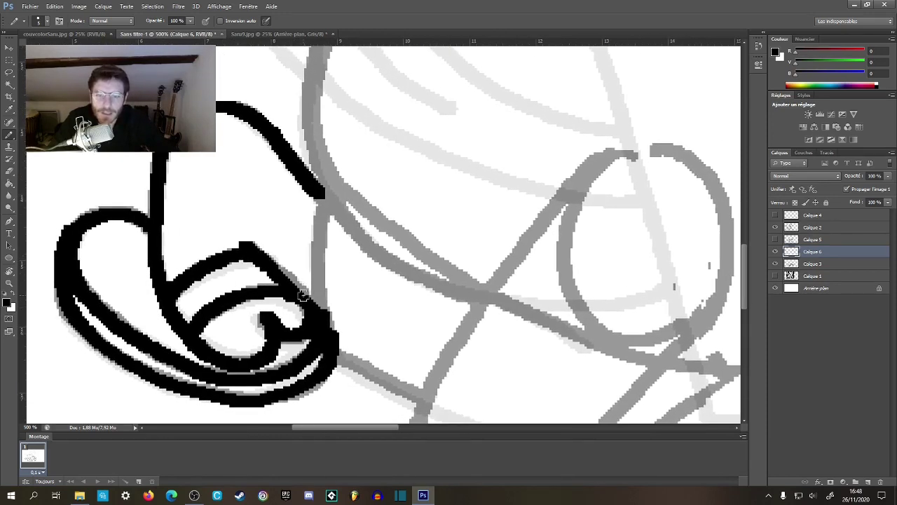
- Ink the ankle edge of the rear foot and the short lower-leg line running from it towards the bent arm
{"action": "mouse_move", "coordinate": [326, 197]}
{"action": "left_mouse_down"}
{"action": "mouse_move", "coordinate": [324, 349]}
{"action": "mouse_move", "coordinate": [359, 247]}
{"action": "left_mouse_up"}
{"action": "key", "text": "x"}
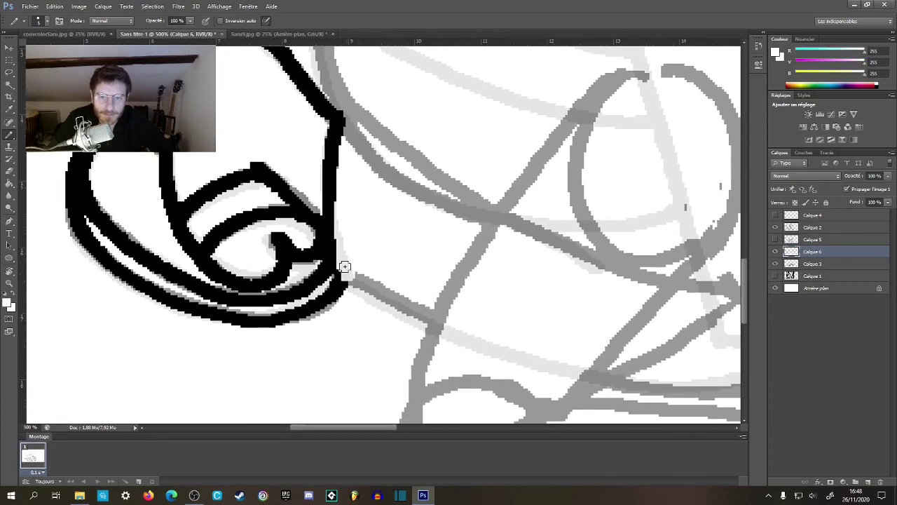
{"action": "key", "text": "x"}
{"action": "mouse_move", "coordinate": [327, 214]}
{"action": "left_mouse_down"}
{"action": "mouse_move", "coordinate": [350, 281]}
{"action": "mouse_move", "coordinate": [410, 315]}
{"action": "left_mouse_up"}
{"action": "key", "text": "ctrl+z"}
{"action": "mouse_move", "coordinate": [331, 196]}
{"action": "left_mouse_down"}
{"action": "mouse_move", "coordinate": [344, 277]}
{"action": "mouse_move", "coordinate": [431, 315]}
{"action": "left_mouse_up"}
{"action": "left_click_drag", "start_coordinate": [445, 183], "coordinate": [456, 356]}
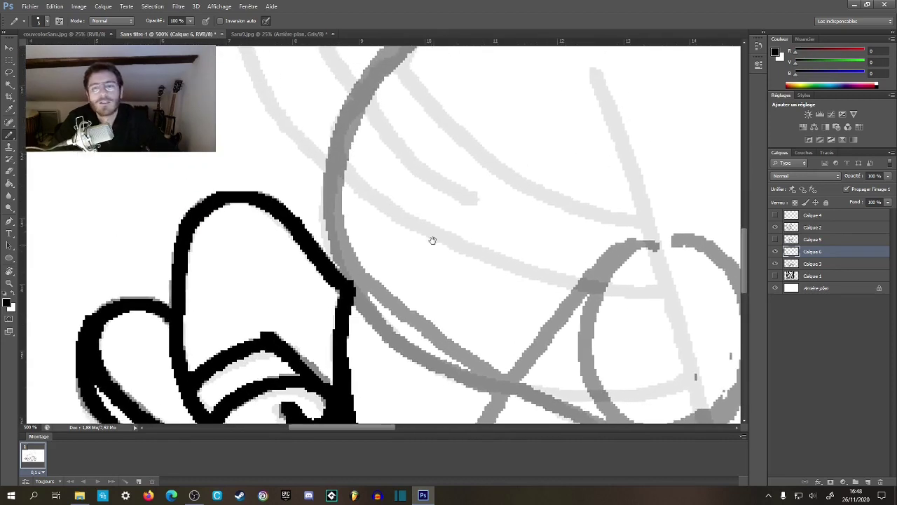
{"action": "left_click_drag", "start_coordinate": [432, 240], "coordinate": [355, 124]}
{"action": "left_click_drag", "start_coordinate": [326, 164], "coordinate": [346, 187]}
{"action": "left_click", "coordinate": [316, 298], "text": "alt"}
{"action": "left_click_drag", "start_coordinate": [292, 269], "coordinate": [291, 352]}
{"action": "left_click", "coordinate": [299, 351], "text": "alt"}
{"action": "left_click_drag", "start_coordinate": [345, 242], "coordinate": [334, 351]}
{"action": "key", "text": "z"}
{"action": "left_click", "coordinate": [338, 295], "text": "alt"}
{"action": "left_click", "coordinate": [337, 297], "text": "alt"}
{"action": "key", "text": "h"}
{"action": "mouse_move", "coordinate": [326, 304]}
{"action": "left_mouse_down"}
{"action": "mouse_move", "coordinate": [336, 302]}
{"action": "mouse_move", "coordinate": [232, 337]}
{"action": "left_mouse_up"}
{"action": "key", "text": "b"}
{"action": "key", "text": "z"}
{"action": "left_click", "coordinate": [283, 301]}
{"action": "key", "text": "space"}
{"action": "left_click_drag", "start_coordinate": [301, 309], "coordinate": [266, 204]}
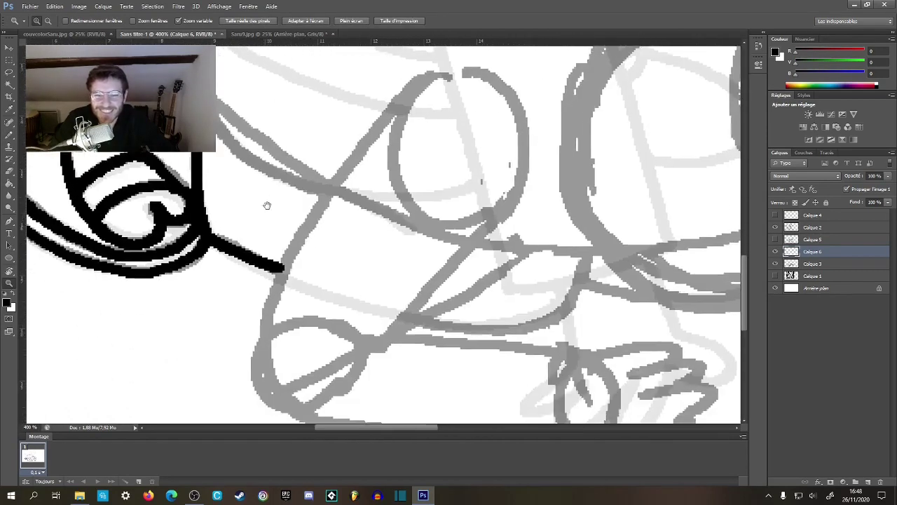
{"action": "key", "text": "b"}
{"action": "left_click", "coordinate": [346, 240], "text": "alt"}
{"action": "left_click", "coordinate": [344, 235], "text": "alt"}
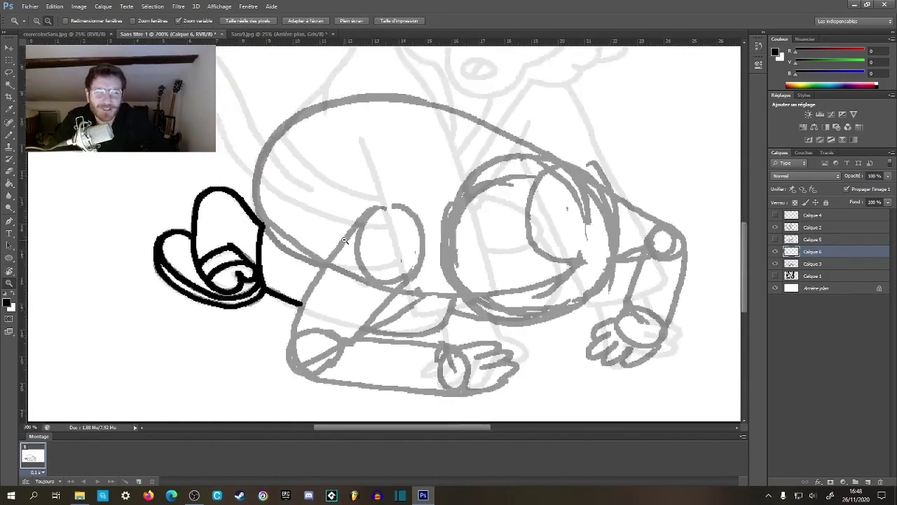
{"action": "key", "text": "h"}
{"action": "left_click_drag", "start_coordinate": [344, 235], "coordinate": [284, 298]}
- Ink the outer edge of the bent arm's sleeve from the shoulder down around the elbow
{"action": "key", "text": "b"}
{"action": "key", "text": "space"}
{"action": "mouse_move", "coordinate": [327, 257]}
{"action": "left_mouse_down"}
{"action": "mouse_move", "coordinate": [334, 295]}
{"action": "mouse_move", "coordinate": [425, 178]}
{"action": "mouse_move", "coordinate": [423, 157]}
{"action": "left_mouse_up"}
{"action": "key", "text": "z"}
{"action": "left_click", "coordinate": [382, 186]}
{"action": "left_click", "coordinate": [381, 186]}
{"action": "key", "text": "b"}
{"action": "key", "text": "space"}
{"action": "key", "text": "z"}
{"action": "left_click", "coordinate": [450, 85]}
{"action": "key", "text": "b"}
{"action": "left_click_drag", "start_coordinate": [451, 86], "coordinate": [362, 176]}
{"action": "key", "text": "ctrl+z"}
{"action": "mouse_move", "coordinate": [447, 90]}
{"action": "left_mouse_down"}
{"action": "mouse_move", "coordinate": [334, 250]}
{"action": "mouse_move", "coordinate": [279, 356]}
{"action": "left_mouse_up"}
{"action": "mouse_move", "coordinate": [360, 287]}
{"action": "left_mouse_down"}
{"action": "mouse_move", "coordinate": [342, 170]}
{"action": "mouse_move", "coordinate": [321, 145]}
{"action": "left_mouse_up"}
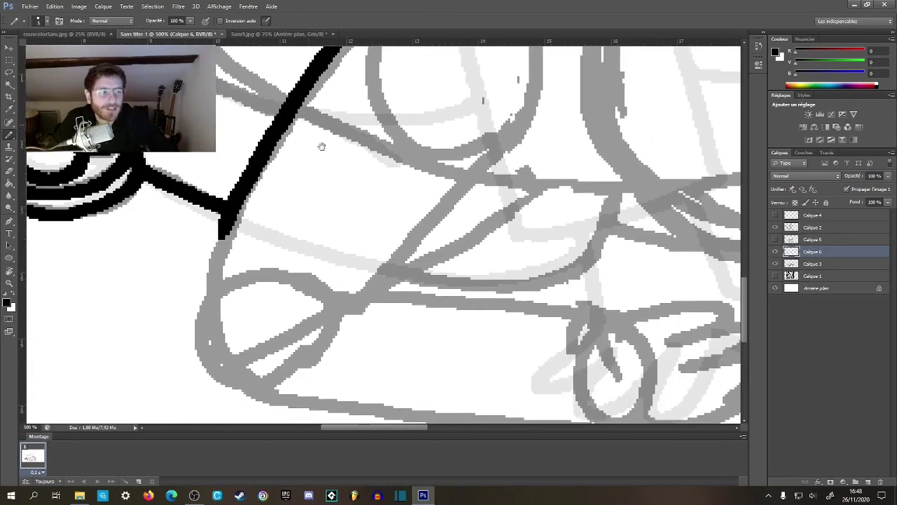
{"action": "mouse_move", "coordinate": [236, 197]}
{"action": "left_mouse_down"}
{"action": "mouse_move", "coordinate": [201, 323]}
{"action": "mouse_move", "coordinate": [233, 398]}
{"action": "mouse_move", "coordinate": [244, 401]}
{"action": "left_mouse_up"}
- Ink the underside of the forearm, the straight cuff at the wrist and the forearm's upper edge
{"action": "left_click_drag", "start_coordinate": [299, 280], "coordinate": [236, 169]}
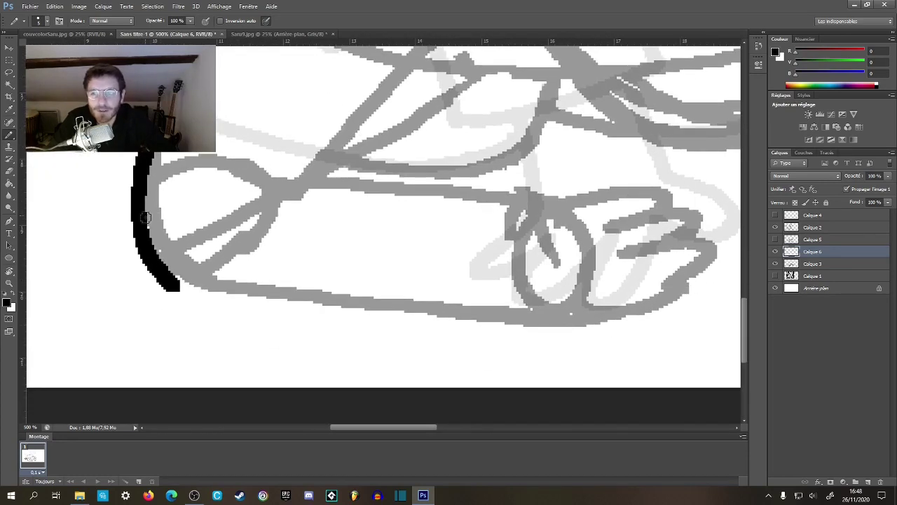
{"action": "left_click_drag", "start_coordinate": [156, 257], "coordinate": [216, 311]}
{"action": "key", "text": "ctrl+z"}
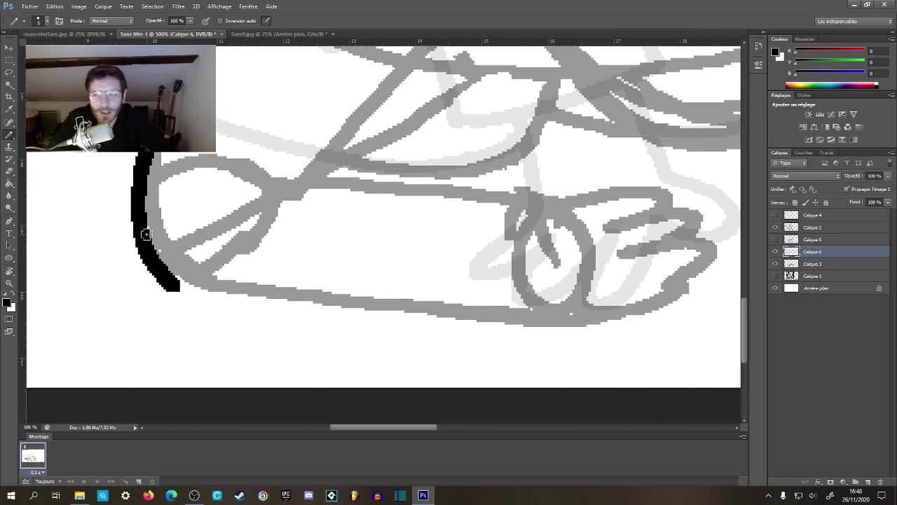
{"action": "mouse_move", "coordinate": [158, 276]}
{"action": "left_mouse_down"}
{"action": "mouse_move", "coordinate": [221, 312]}
{"action": "mouse_move", "coordinate": [305, 331]}
{"action": "mouse_move", "coordinate": [475, 332]}
{"action": "left_mouse_up"}
{"action": "mouse_move", "coordinate": [472, 300]}
{"action": "left_mouse_down"}
{"action": "mouse_move", "coordinate": [365, 333]}
{"action": "mouse_move", "coordinate": [342, 326]}
{"action": "left_mouse_up"}
{"action": "mouse_move", "coordinate": [332, 364]}
{"action": "left_mouse_down"}
{"action": "mouse_move", "coordinate": [330, 215]}
{"action": "mouse_move", "coordinate": [436, 312]}
{"action": "mouse_move", "coordinate": [449, 295]}
{"action": "left_mouse_up"}
{"action": "left_click_drag", "start_coordinate": [450, 298], "coordinate": [315, 297]}
{"action": "mouse_move", "coordinate": [414, 205]}
{"action": "left_mouse_down"}
{"action": "mouse_move", "coordinate": [384, 263]}
{"action": "mouse_move", "coordinate": [348, 280]}
{"action": "mouse_move", "coordinate": [382, 209]}
{"action": "left_mouse_up"}
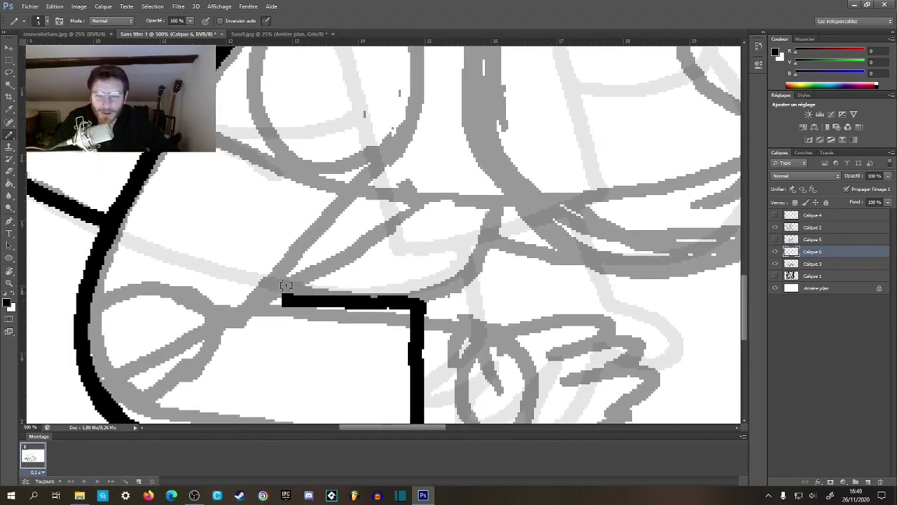
- Clean up the inner elbow corner with the eraser and ink the inner edge of the upper arm
{"action": "key", "text": "e"}
{"action": "mouse_move", "coordinate": [271, 300]}
{"action": "left_mouse_down"}
{"action": "mouse_move", "coordinate": [292, 301]}
{"action": "mouse_move", "coordinate": [425, 142]}
{"action": "left_mouse_up"}
{"action": "key", "text": "b"}
{"action": "left_click_drag", "start_coordinate": [452, 100], "coordinate": [380, 293]}
{"action": "key", "text": "z"}
{"action": "left_click", "coordinate": [381, 287], "text": "alt"}
{"action": "left_click", "coordinate": [381, 287], "text": "alt"}
{"action": "left_click", "coordinate": [381, 289], "text": "alt"}
{"action": "left_click", "coordinate": [380, 291], "text": "alt"}
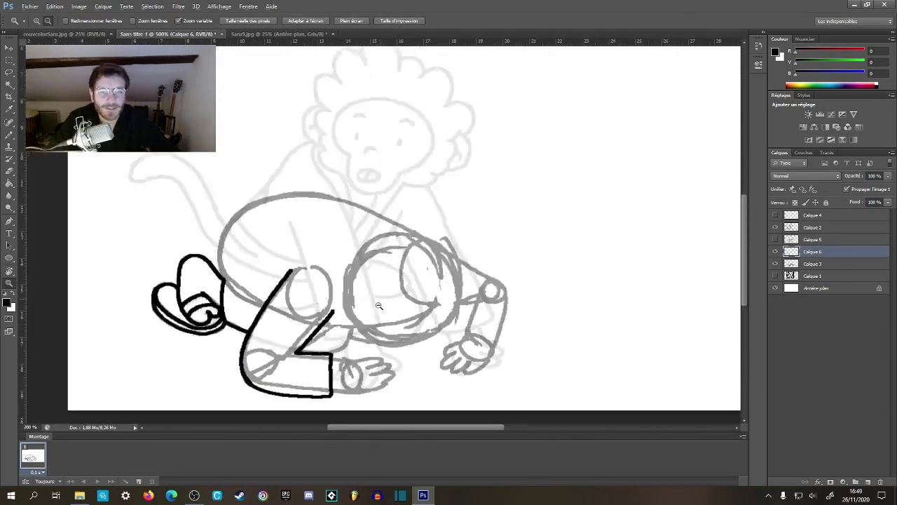
- Ink the back of the hand and its fingers extending from the bent arm's cuff
{"action": "left_click", "coordinate": [378, 306]}
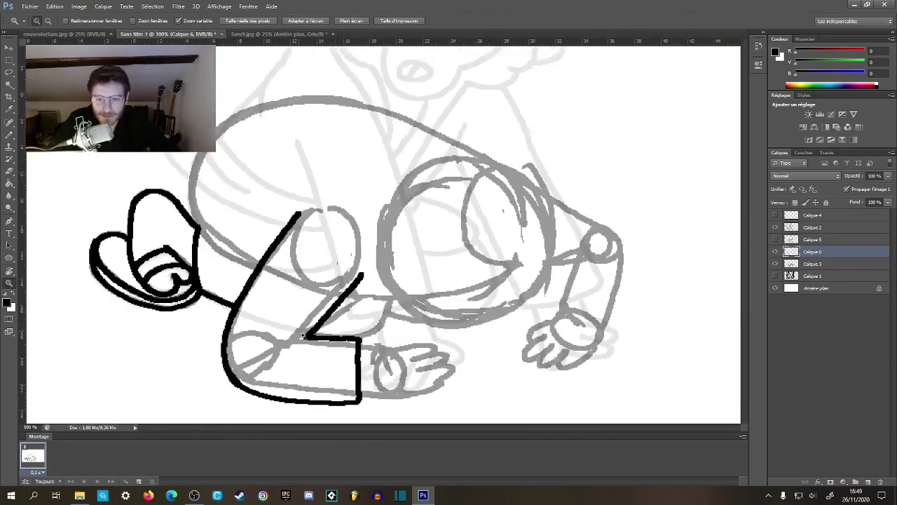
{"action": "left_click", "coordinate": [382, 308]}
{"action": "left_click", "coordinate": [386, 310]}
{"action": "key", "text": "b"}
{"action": "mouse_move", "coordinate": [410, 315]}
{"action": "left_mouse_down"}
{"action": "mouse_move", "coordinate": [374, 265]}
{"action": "mouse_move", "coordinate": [346, 254]}
{"action": "mouse_move", "coordinate": [300, 203]}
{"action": "mouse_move", "coordinate": [361, 209]}
{"action": "mouse_move", "coordinate": [442, 193]}
{"action": "mouse_move", "coordinate": [488, 221]}
{"action": "mouse_move", "coordinate": [419, 199]}
{"action": "left_mouse_up"}
{"action": "key", "text": "z"}
{"action": "left_click", "coordinate": [306, 245]}
{"action": "key", "text": "b"}
{"action": "key", "text": "ctrl+space"}
{"action": "left_click", "coordinate": [453, 232]}
{"action": "mouse_move", "coordinate": [326, 206]}
{"action": "left_mouse_down"}
{"action": "mouse_move", "coordinate": [410, 186]}
{"action": "mouse_move", "coordinate": [433, 216]}
{"action": "left_mouse_up"}
{"action": "mouse_move", "coordinate": [345, 241]}
{"action": "left_mouse_down"}
{"action": "mouse_move", "coordinate": [435, 225]}
{"action": "mouse_move", "coordinate": [428, 277]}
{"action": "mouse_move", "coordinate": [396, 295]}
{"action": "mouse_move", "coordinate": [335, 296]}
{"action": "mouse_move", "coordinate": [386, 287]}
{"action": "left_mouse_up"}
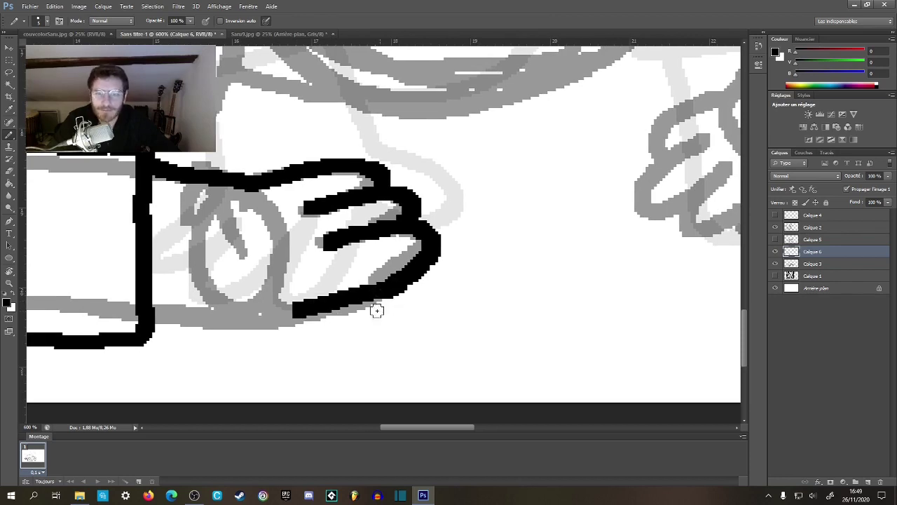
- Ink the underside of the palm and join it to the sleeve cuff with the lower wrist line
{"action": "left_click_drag", "start_coordinate": [217, 300], "coordinate": [295, 312]}
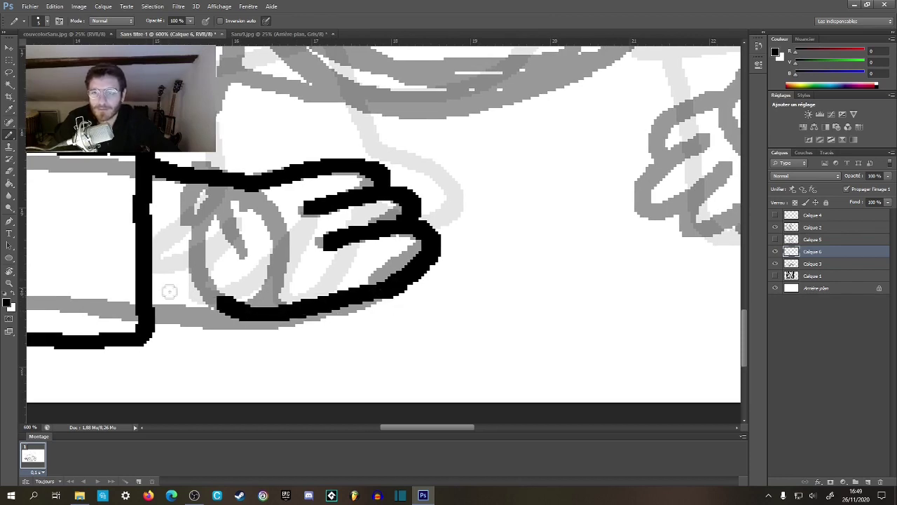
{"action": "left_click_drag", "start_coordinate": [153, 295], "coordinate": [223, 301]}
{"action": "key", "text": "z"}
{"action": "left_click_drag", "start_coordinate": [326, 267], "coordinate": [318, 282]}
{"action": "left_click", "coordinate": [295, 285]}
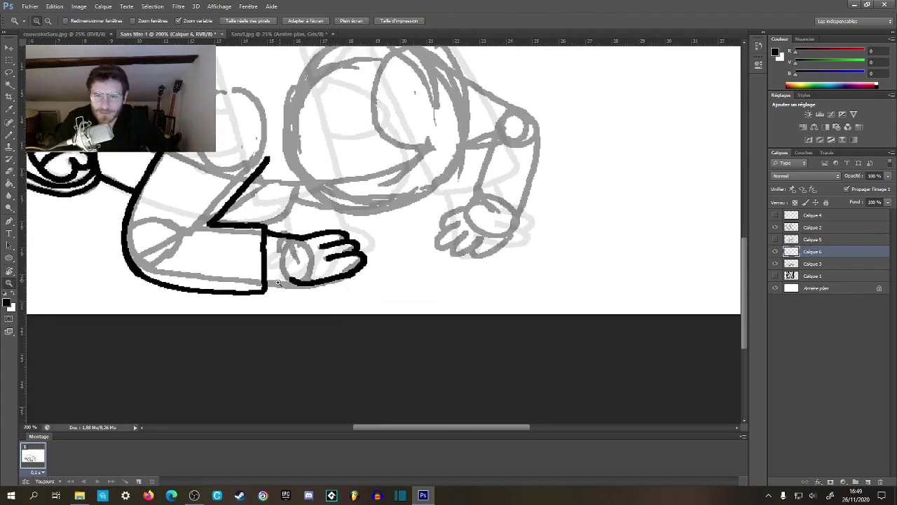
{"action": "left_click", "coordinate": [294, 285]}
{"action": "key", "text": "b"}
{"action": "left_click_drag", "start_coordinate": [254, 277], "coordinate": [298, 278]}
- Ink the two parallel curves of the body's lower edge between the rear foot and the bent arm
{"action": "key", "text": "z"}
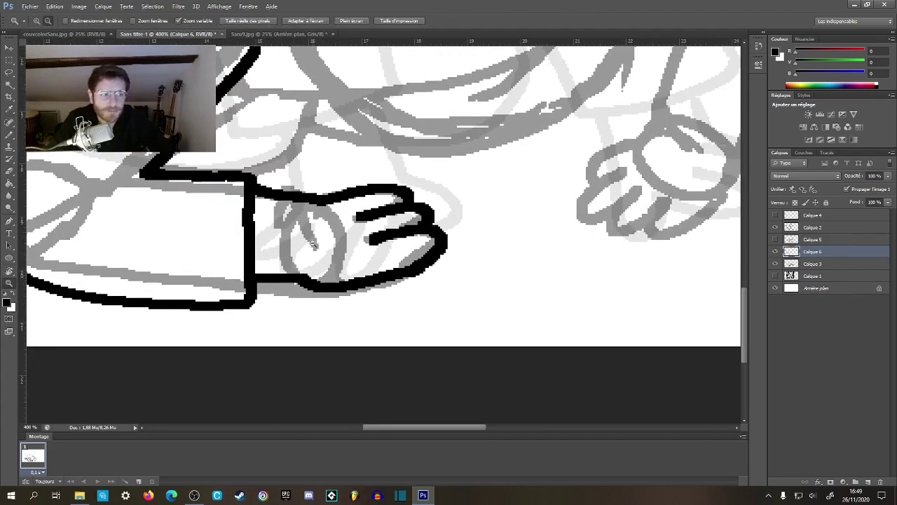
{"action": "left_click", "coordinate": [310, 287], "text": "alt"}
{"action": "left_click", "coordinate": [310, 286], "text": "alt"}
{"action": "left_click", "coordinate": [310, 286], "text": "alt"}
{"action": "left_click", "coordinate": [309, 287]}
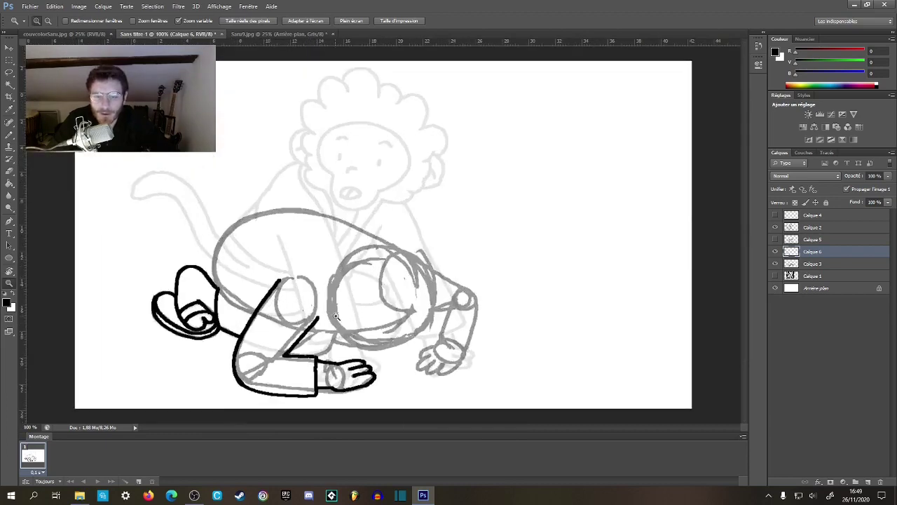
{"action": "left_click", "coordinate": [310, 287]}
{"action": "key", "text": "b"}
{"action": "left_click_drag", "start_coordinate": [355, 272], "coordinate": [307, 148]}
{"action": "left_click", "coordinate": [315, 222], "text": "ctrl"}
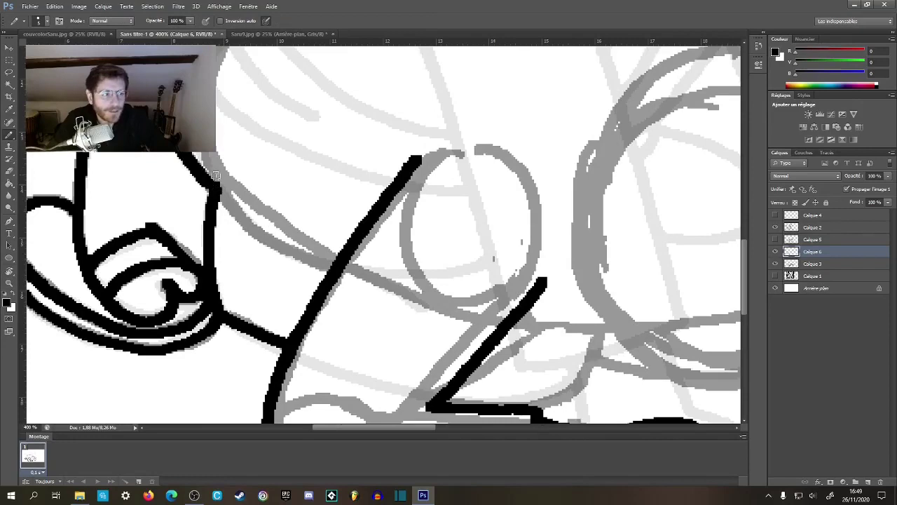
{"action": "mouse_move", "coordinate": [210, 160]}
{"action": "left_mouse_down"}
{"action": "mouse_move", "coordinate": [237, 210]}
{"action": "mouse_move", "coordinate": [278, 251]}
{"action": "mouse_move", "coordinate": [324, 270]}
{"action": "left_mouse_up"}
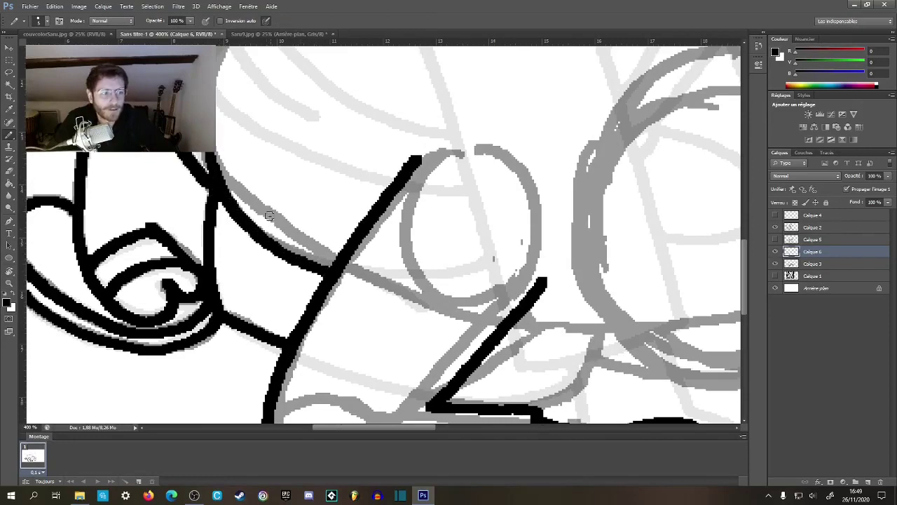
{"action": "key", "text": "ctrl+z"}
{"action": "mouse_move", "coordinate": [208, 153]}
{"action": "left_mouse_down"}
{"action": "mouse_move", "coordinate": [242, 217]}
{"action": "mouse_move", "coordinate": [326, 267]}
{"action": "left_mouse_up"}
{"action": "mouse_move", "coordinate": [248, 191]}
{"action": "left_mouse_down"}
{"action": "mouse_move", "coordinate": [186, 202]}
{"action": "mouse_move", "coordinate": [164, 185]}
{"action": "mouse_move", "coordinate": [261, 259]}
{"action": "left_mouse_up"}
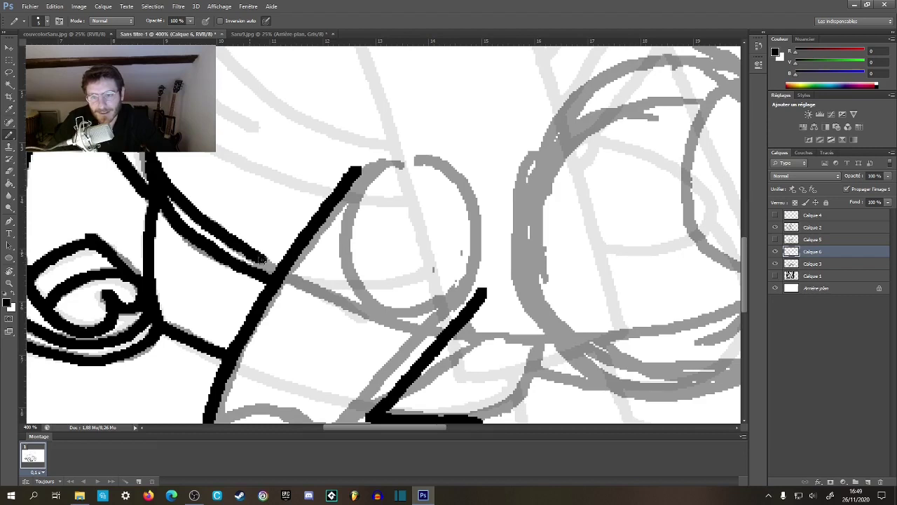
- Ink the rounded rear and the long arched back up to the top of the head
{"action": "left_click_drag", "start_coordinate": [242, 191], "coordinate": [350, 372]}
{"action": "mouse_move", "coordinate": [255, 353]}
{"action": "left_mouse_down"}
{"action": "mouse_move", "coordinate": [237, 293]}
{"action": "mouse_move", "coordinate": [182, 236]}
{"action": "mouse_move", "coordinate": [158, 225]}
{"action": "mouse_move", "coordinate": [175, 153]}
{"action": "left_mouse_up"}
{"action": "mouse_move", "coordinate": [253, 134]}
{"action": "left_mouse_down"}
{"action": "mouse_move", "coordinate": [202, 213]}
{"action": "mouse_move", "coordinate": [242, 194]}
{"action": "left_mouse_up"}
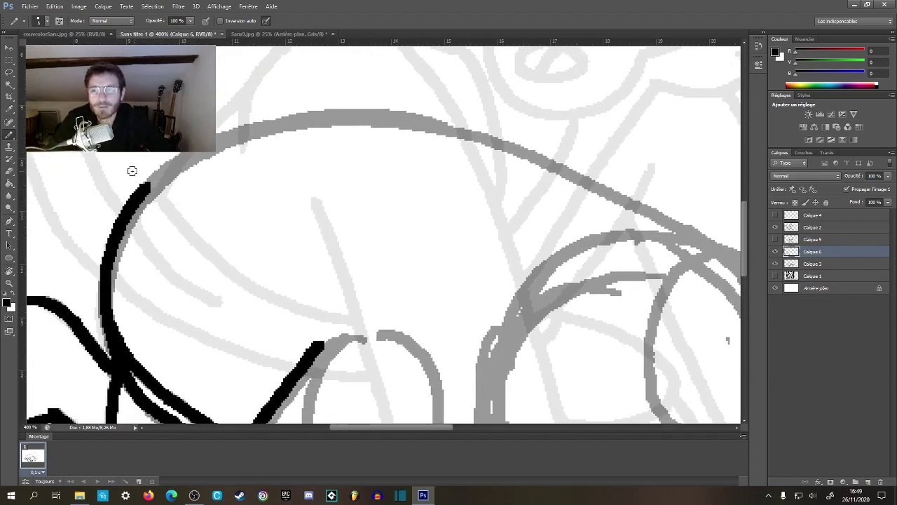
{"action": "left_click_drag", "start_coordinate": [139, 190], "coordinate": [198, 153]}
{"action": "key", "text": "ctrl+z"}
{"action": "mouse_move", "coordinate": [139, 190]}
{"action": "left_mouse_down"}
{"action": "mouse_move", "coordinate": [244, 130]}
{"action": "mouse_move", "coordinate": [332, 113]}
{"action": "mouse_move", "coordinate": [447, 120]}
{"action": "mouse_move", "coordinate": [561, 160]}
{"action": "left_mouse_up"}
{"action": "mouse_move", "coordinate": [525, 191]}
{"action": "left_mouse_down"}
{"action": "mouse_move", "coordinate": [465, 193]}
{"action": "mouse_move", "coordinate": [184, 132]}
{"action": "left_mouse_up"}
{"action": "left_click_drag", "start_coordinate": [247, 109], "coordinate": [384, 187]}
{"action": "left_click", "coordinate": [392, 192], "text": "alt"}
{"action": "left_click", "coordinate": [392, 192], "text": "alt"}
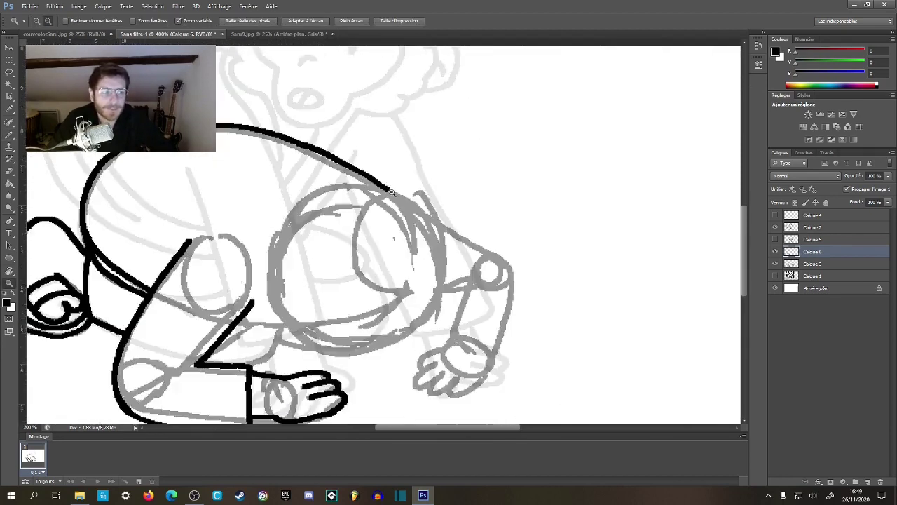
{"action": "left_click", "coordinate": [392, 192], "text": "alt"}
- Ink the short chest lines that connect the bent arm's inner edge to the head circle
{"action": "left_click", "coordinate": [381, 218], "text": "ctrl"}
{"action": "left_click_drag", "start_coordinate": [334, 347], "coordinate": [374, 169]}
{"action": "left_click_drag", "start_coordinate": [383, 205], "coordinate": [396, 160]}
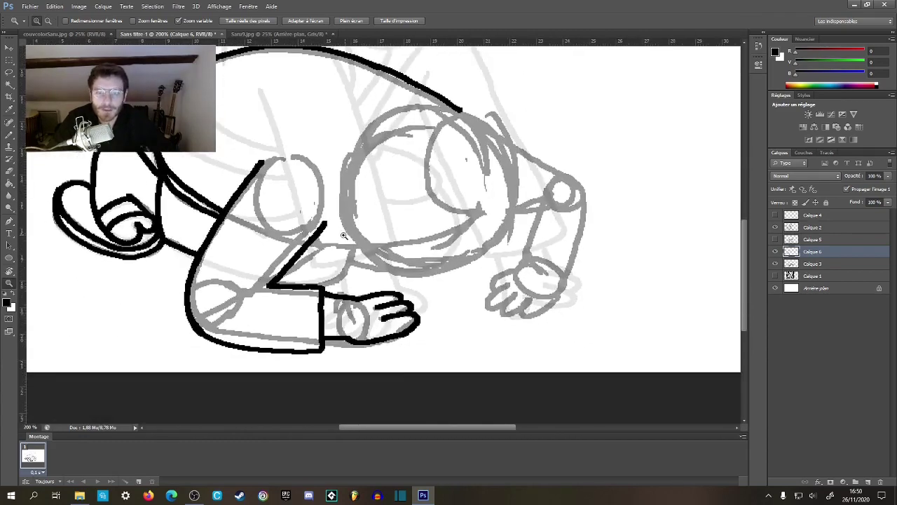
{"action": "left_click", "coordinate": [343, 236]}
{"action": "key", "text": "b"}
{"action": "left_click_drag", "start_coordinate": [302, 215], "coordinate": [339, 203]}
{"action": "mouse_move", "coordinate": [274, 257]}
{"action": "left_mouse_down"}
{"action": "mouse_move", "coordinate": [348, 258]}
{"action": "mouse_move", "coordinate": [371, 245]}
{"action": "left_mouse_up"}
{"action": "key", "text": "z"}
{"action": "left_click", "coordinate": [400, 235], "text": "alt"}
{"action": "left_click", "coordinate": [400, 235], "text": "alt"}
{"action": "left_click", "coordinate": [394, 235], "text": "alt"}
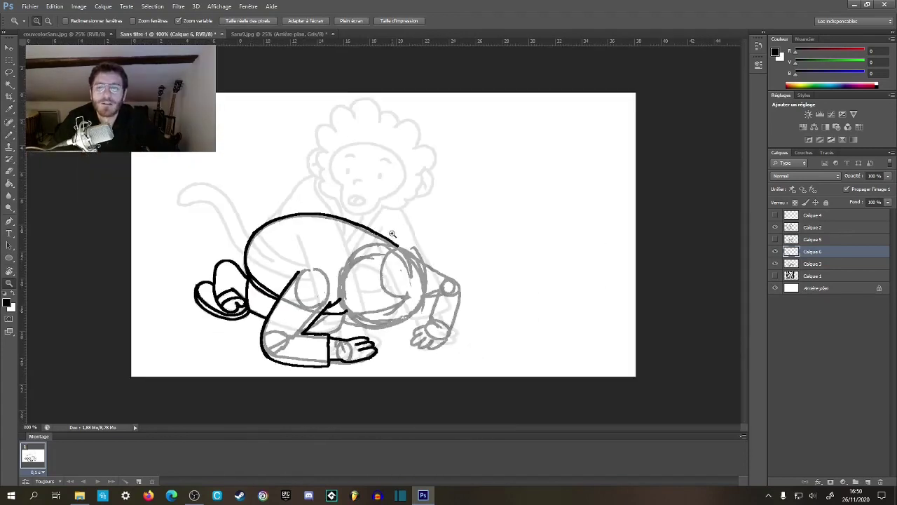
- Erase the jagged ink strokes where the chest lines meet the edge of the head circle
{"action": "left_click", "coordinate": [427, 265]}
{"action": "left_click", "coordinate": [428, 264]}
{"action": "left_click_drag", "start_coordinate": [430, 259], "coordinate": [530, 158]}
{"action": "key", "text": "b"}
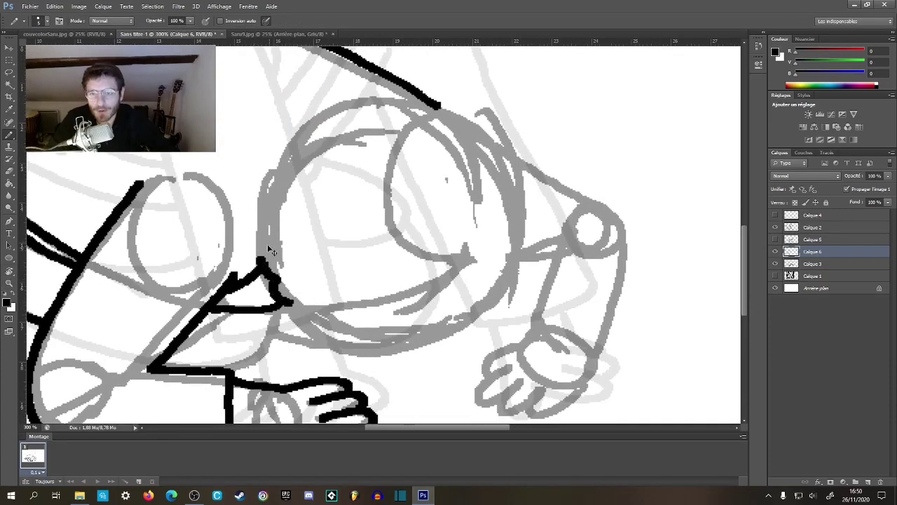
{"action": "key", "text": "ctrl+z"}
{"action": "key", "text": "e"}
{"action": "left_click_drag", "start_coordinate": [267, 255], "coordinate": [280, 309]}
{"action": "key", "text": "b"}
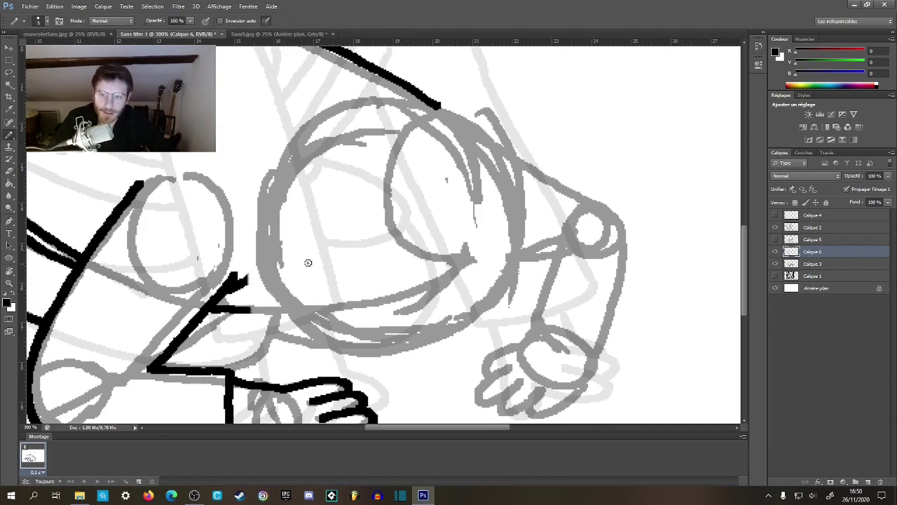
- Erase the end of the inked back line so it stops short of the head circle
{"action": "key", "text": "z"}
{"action": "left_click", "coordinate": [309, 261], "text": "alt"}
{"action": "left_click", "coordinate": [309, 254], "text": "alt"}
{"action": "left_click", "coordinate": [350, 292]}
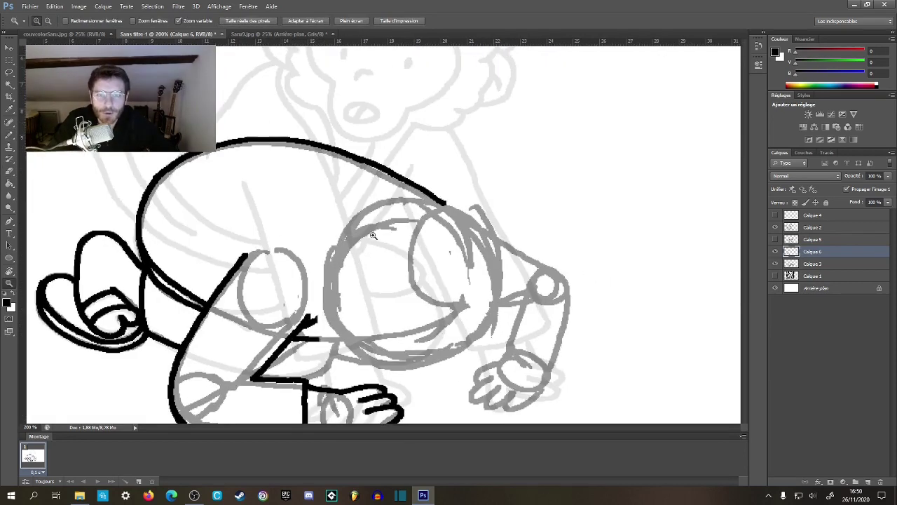
{"action": "key", "text": "b"}
{"action": "mouse_move", "coordinate": [372, 265]}
{"action": "left_mouse_down"}
{"action": "mouse_move", "coordinate": [378, 281]}
{"action": "mouse_move", "coordinate": [343, 308]}
{"action": "mouse_move", "coordinate": [337, 274]}
{"action": "mouse_move", "coordinate": [353, 260]}
{"action": "mouse_move", "coordinate": [328, 268]}
{"action": "mouse_move", "coordinate": [330, 253]}
{"action": "mouse_move", "coordinate": [316, 313]}
{"action": "left_mouse_up"}
{"action": "key", "text": "e"}
{"action": "key", "text": "z"}
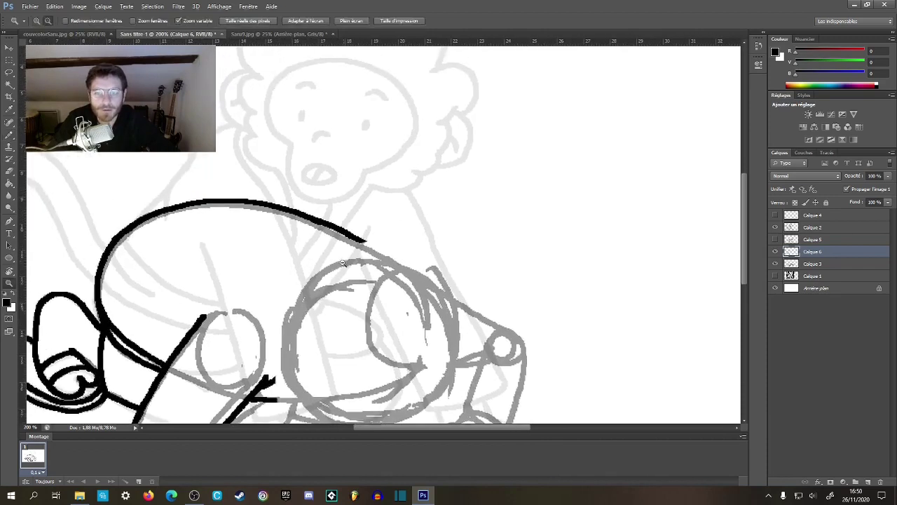
{"action": "left_click", "coordinate": [343, 263], "text": "alt"}
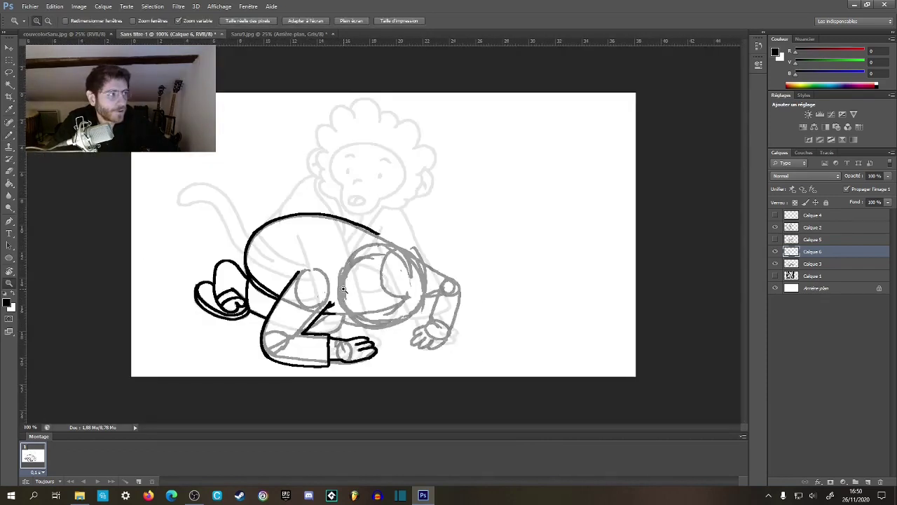
{"action": "left_click", "coordinate": [346, 287]}
{"action": "left_click_drag", "start_coordinate": [365, 253], "coordinate": [331, 297]}
{"action": "mouse_move", "coordinate": [357, 263]}
{"action": "left_mouse_down"}
{"action": "mouse_move", "coordinate": [354, 305]}
{"action": "mouse_move", "coordinate": [357, 203]}
{"action": "mouse_move", "coordinate": [358, 353]}
{"action": "mouse_move", "coordinate": [381, 224]}
{"action": "mouse_move", "coordinate": [375, 375]}
{"action": "mouse_move", "coordinate": [380, 284]}
{"action": "mouse_move", "coordinate": [369, 342]}
{"action": "mouse_move", "coordinate": [429, 96]}
{"action": "left_mouse_up"}
{"action": "left_click", "coordinate": [391, 223], "text": "ctrl"}
{"action": "left_click_drag", "start_coordinate": [388, 225], "coordinate": [381, 170]}
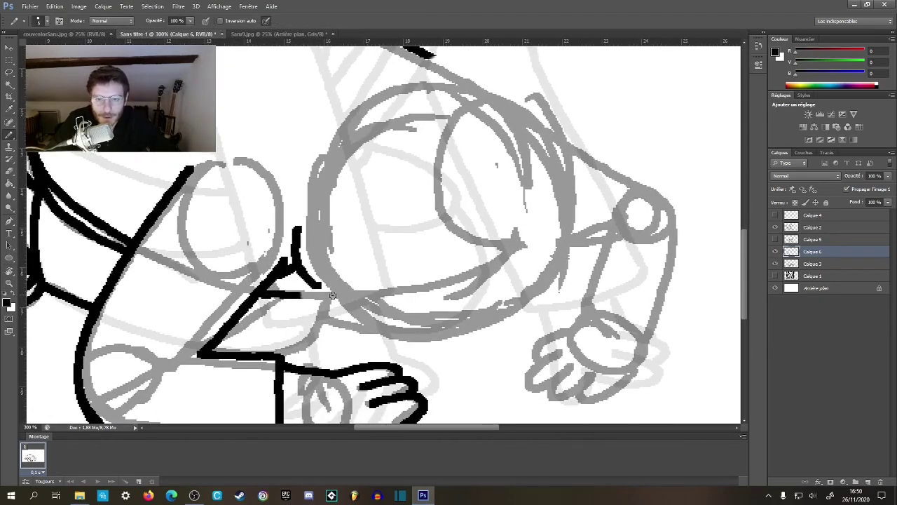
{"action": "key", "text": "ctrl+z"}
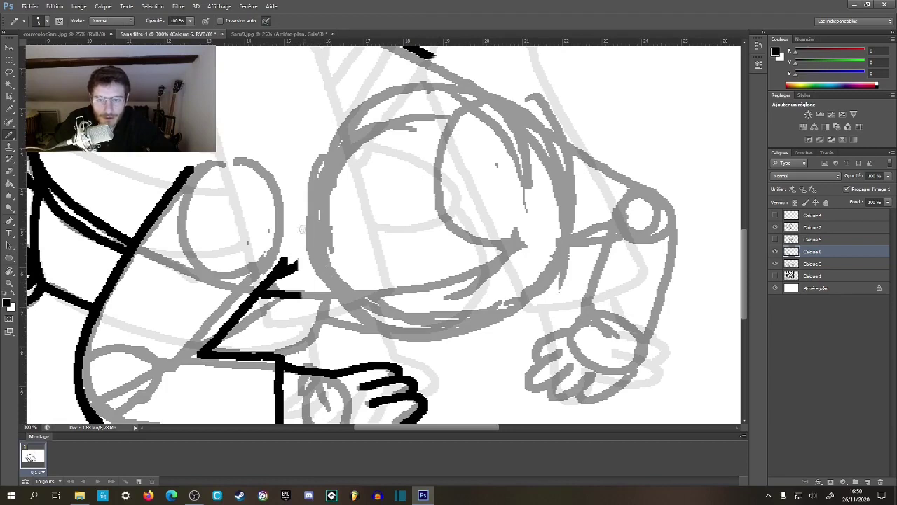
{"action": "left_click_drag", "start_coordinate": [383, 262], "coordinate": [332, 212]}
{"action": "key", "text": "ctrl+z"}
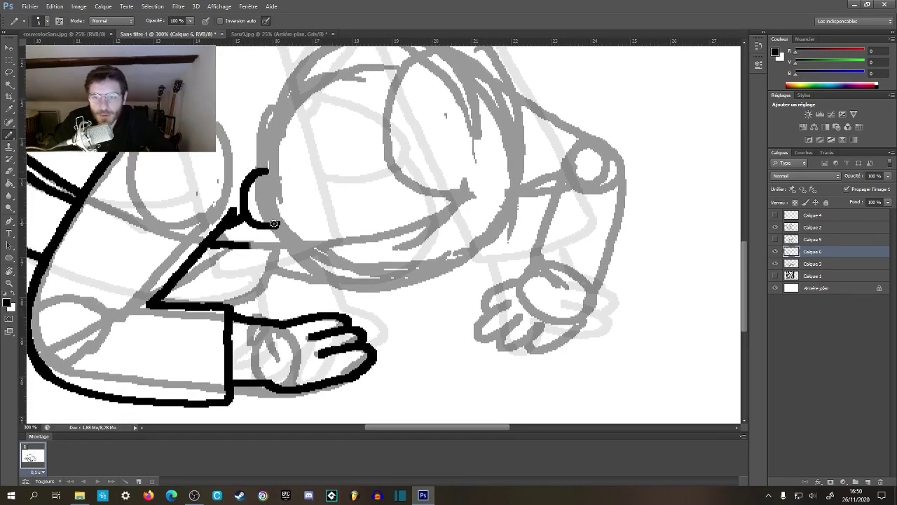
- Ink the scalloped fur outline around the head circle, from its lower edge and near side up over the top
{"action": "mouse_move", "coordinate": [329, 283]}
{"action": "left_mouse_down"}
{"action": "mouse_move", "coordinate": [372, 307]}
{"action": "mouse_move", "coordinate": [417, 303]}
{"action": "mouse_move", "coordinate": [442, 272]}
{"action": "mouse_move", "coordinate": [500, 278]}
{"action": "mouse_move", "coordinate": [543, 247]}
{"action": "mouse_move", "coordinate": [541, 198]}
{"action": "mouse_move", "coordinate": [521, 184]}
{"action": "left_mouse_up"}
{"action": "scroll", "coordinate": [232, 192], "scroll_direction": "up", "scroll_amount": 4}
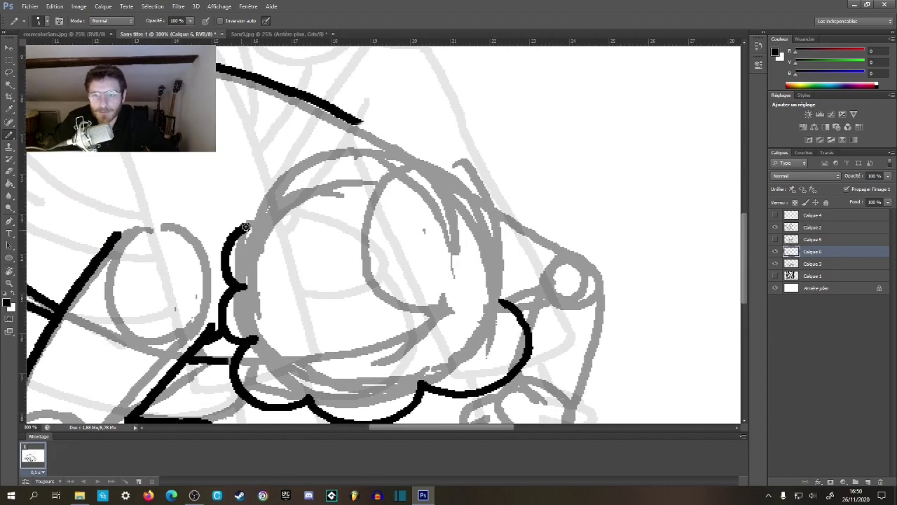
{"action": "mouse_move", "coordinate": [245, 228]}
{"action": "left_mouse_down"}
{"action": "mouse_move", "coordinate": [249, 191]}
{"action": "mouse_move", "coordinate": [287, 153]}
{"action": "left_mouse_up"}
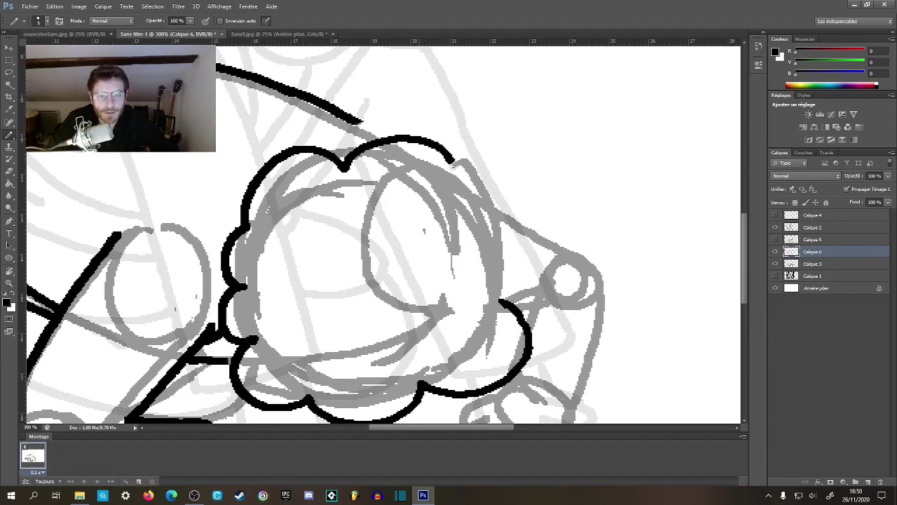
- Finish the scalloped hair outline in black along the far side of the head, closing it around the sketched circle
{"action": "left_click_drag", "start_coordinate": [453, 193], "coordinate": [373, 117]}
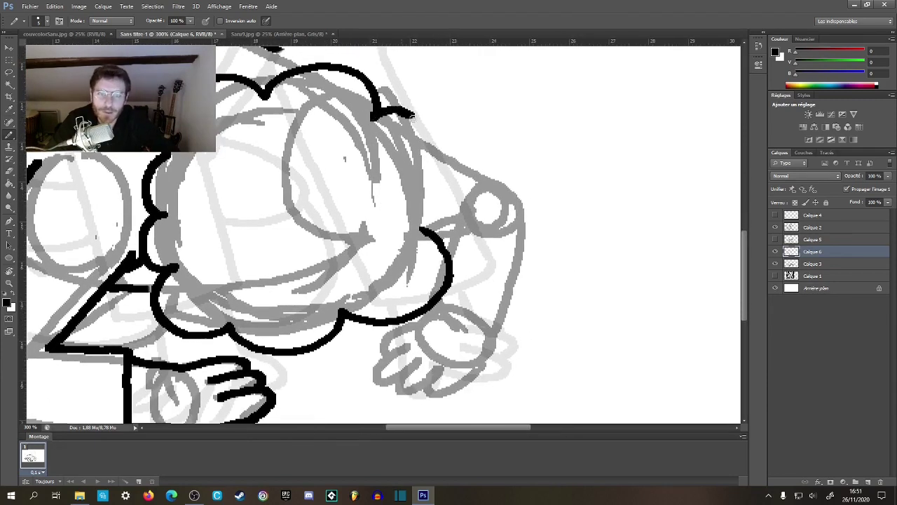
{"action": "mouse_move", "coordinate": [423, 174]}
{"action": "left_mouse_down"}
{"action": "mouse_move", "coordinate": [450, 219]}
{"action": "mouse_move", "coordinate": [442, 242]}
{"action": "mouse_move", "coordinate": [398, 286]}
{"action": "left_mouse_up"}
{"action": "key", "text": "z"}
{"action": "left_click", "coordinate": [389, 287]}
{"action": "left_click", "coordinate": [388, 287]}
{"action": "left_click", "coordinate": [388, 287]}
{"action": "left_click", "coordinate": [389, 288]}
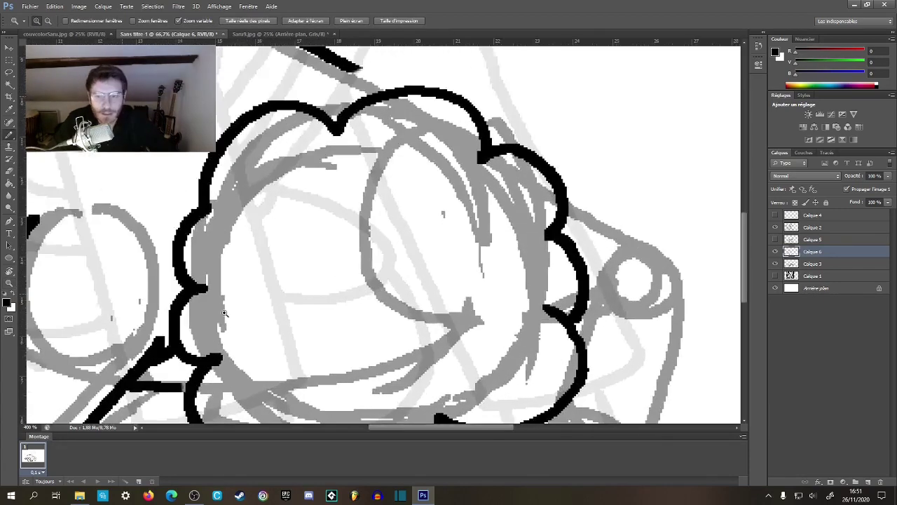
- Ink the short body lines visible in the gap between the bent near arm, its wrist and the hair
{"action": "key", "text": "b"}
{"action": "left_click_drag", "start_coordinate": [207, 393], "coordinate": [354, 238]}
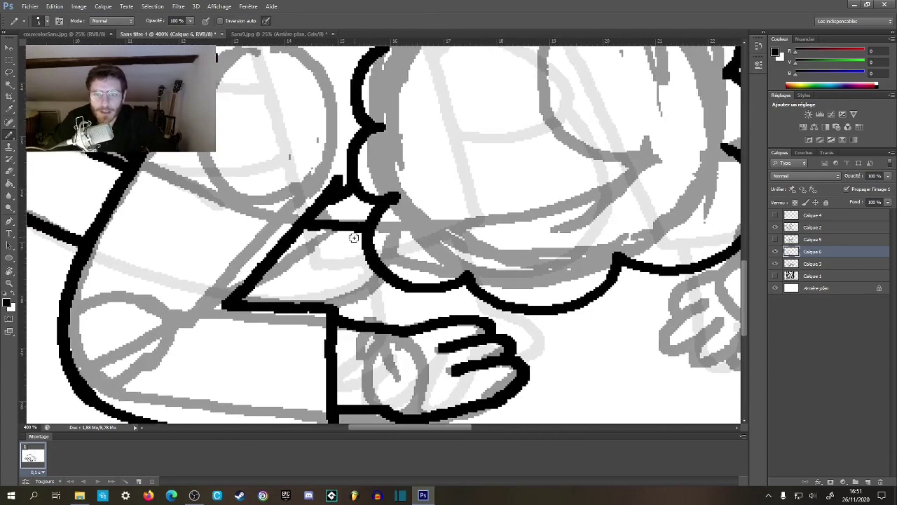
{"action": "key", "text": "z"}
{"action": "left_click", "coordinate": [351, 283], "text": "alt"}
{"action": "left_click", "coordinate": [349, 283], "text": "alt"}
{"action": "left_click", "coordinate": [321, 282]}
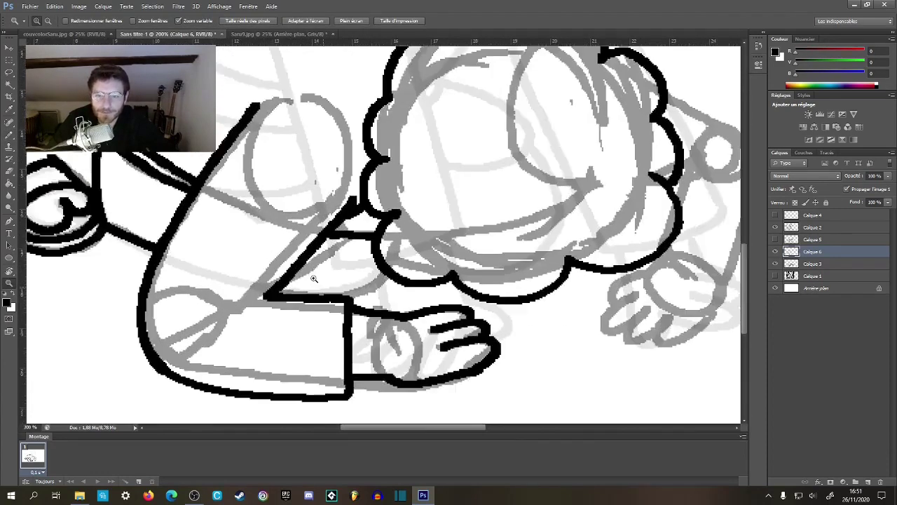
{"action": "left_click", "coordinate": [317, 282]}
{"action": "key", "text": "b"}
{"action": "left_click_drag", "start_coordinate": [284, 272], "coordinate": [346, 225]}
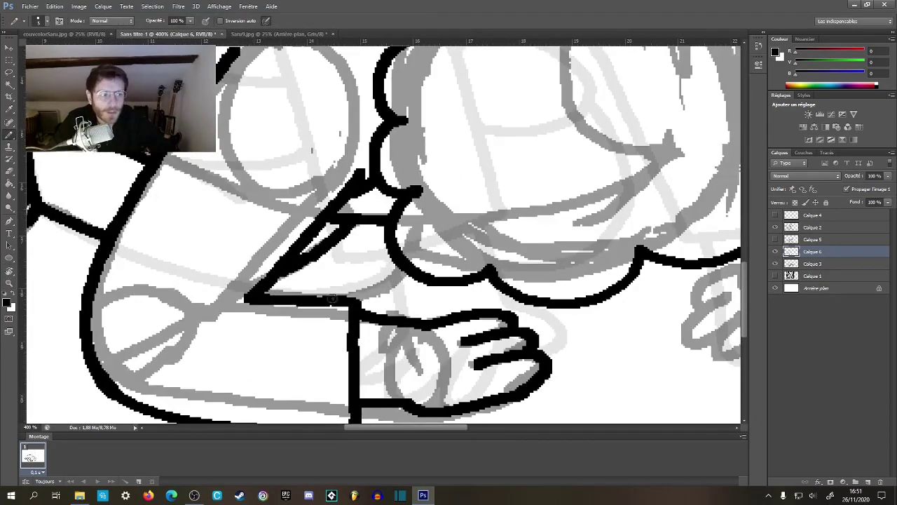
{"action": "left_click_drag", "start_coordinate": [409, 272], "coordinate": [364, 312]}
{"action": "key", "text": "z"}
{"action": "left_click", "coordinate": [403, 268], "text": "alt"}
{"action": "left_click", "coordinate": [403, 272], "text": "alt"}
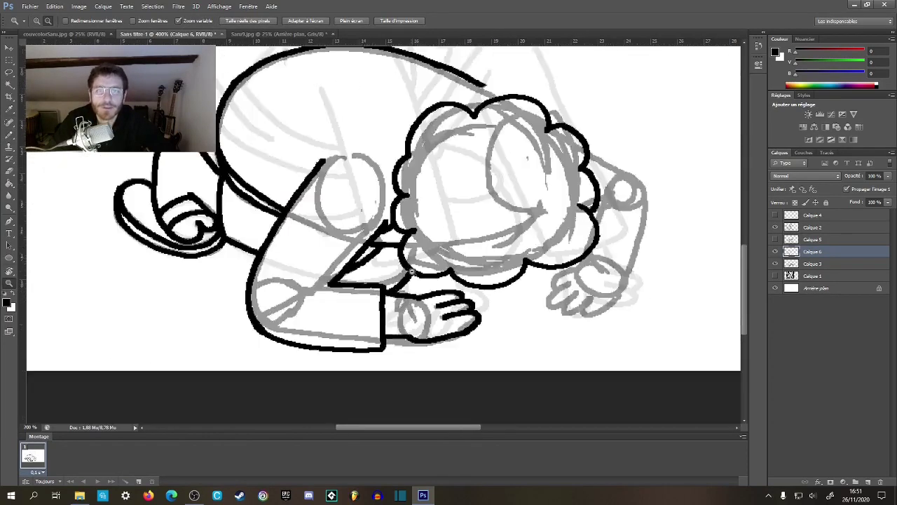
- Extend the black back outline down until it meets the upper edge of the hair
{"action": "left_click", "coordinate": [411, 302], "text": "alt"}
{"action": "left_click", "coordinate": [428, 304]}
{"action": "left_click", "coordinate": [428, 304]}
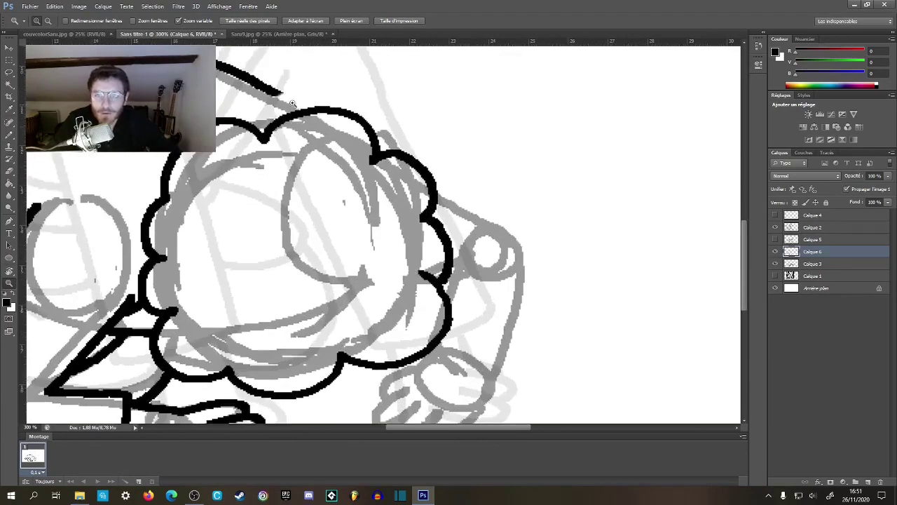
{"action": "left_click", "coordinate": [288, 96]}
{"action": "key", "text": "b"}
{"action": "left_click_drag", "start_coordinate": [279, 95], "coordinate": [304, 112]}
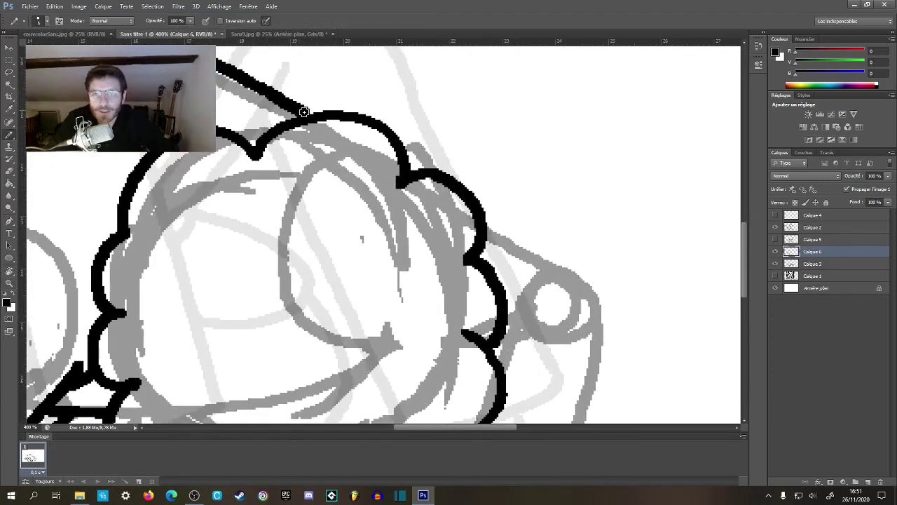
- Ink the far arm's sleeve from the hair over the shoulder and elbow to the wrist, including the curved cuff edge
{"action": "key", "text": "z"}
{"action": "left_click", "coordinate": [429, 203], "text": "alt"}
{"action": "left_click", "coordinate": [429, 225], "text": "alt"}
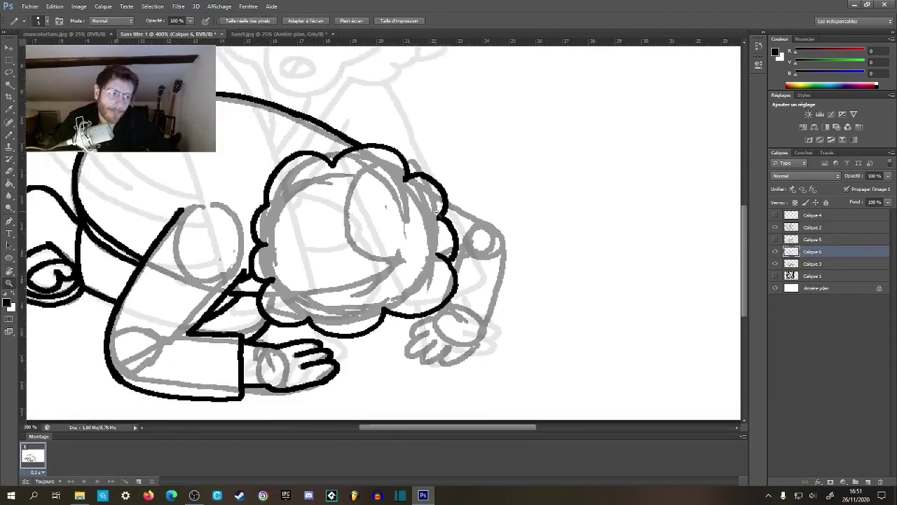
{"action": "left_click", "coordinate": [428, 261], "text": "alt"}
{"action": "key", "text": "b"}
{"action": "scroll", "coordinate": [428, 262], "scroll_direction": "up", "scroll_amount": 5}
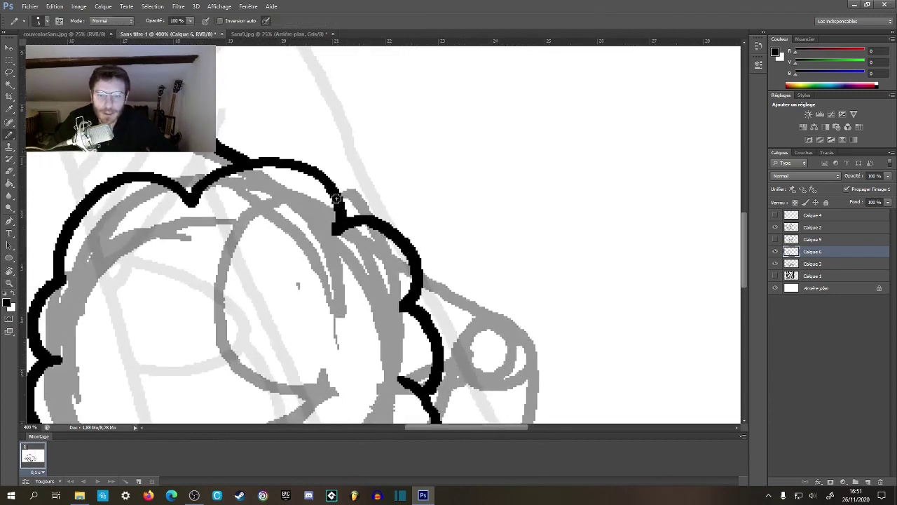
{"action": "mouse_move", "coordinate": [425, 259]}
{"action": "left_mouse_down"}
{"action": "mouse_move", "coordinate": [345, 119]}
{"action": "mouse_move", "coordinate": [327, 126]}
{"action": "mouse_move", "coordinate": [338, 177]}
{"action": "left_mouse_up"}
{"action": "left_click_drag", "start_coordinate": [247, 107], "coordinate": [341, 145]}
{"action": "key", "text": "ctrl+z"}
{"action": "mouse_move", "coordinate": [246, 107]}
{"action": "left_mouse_down"}
{"action": "mouse_move", "coordinate": [421, 179]}
{"action": "mouse_move", "coordinate": [452, 296]}
{"action": "left_mouse_up"}
{"action": "mouse_move", "coordinate": [405, 345]}
{"action": "left_mouse_down"}
{"action": "mouse_move", "coordinate": [437, 111]}
{"action": "mouse_move", "coordinate": [407, 229]}
{"action": "left_mouse_up"}
{"action": "left_click_drag", "start_coordinate": [429, 153], "coordinate": [412, 254]}
{"action": "key", "text": "ctrl+z"}
{"action": "mouse_move", "coordinate": [254, 107]}
{"action": "left_mouse_down"}
{"action": "mouse_move", "coordinate": [434, 178]}
{"action": "mouse_move", "coordinate": [474, 212]}
{"action": "mouse_move", "coordinate": [475, 139]}
{"action": "mouse_move", "coordinate": [488, 120]}
{"action": "mouse_move", "coordinate": [438, 261]}
{"action": "mouse_move", "coordinate": [636, 140]}
{"action": "mouse_move", "coordinate": [461, 258]}
{"action": "left_mouse_up"}
{"action": "left_click_drag", "start_coordinate": [386, 221], "coordinate": [460, 258]}
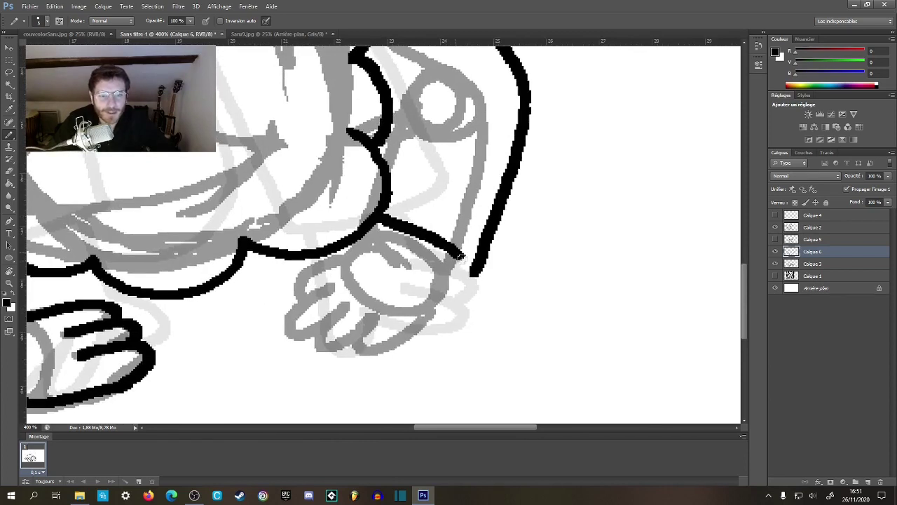
- Ink the short inner crease of the far arm's elbow and link it to the hair outline
{"action": "mouse_move", "coordinate": [410, 152]}
{"action": "left_mouse_down"}
{"action": "mouse_move", "coordinate": [441, 225]}
{"action": "mouse_move", "coordinate": [448, 173]}
{"action": "left_mouse_up"}
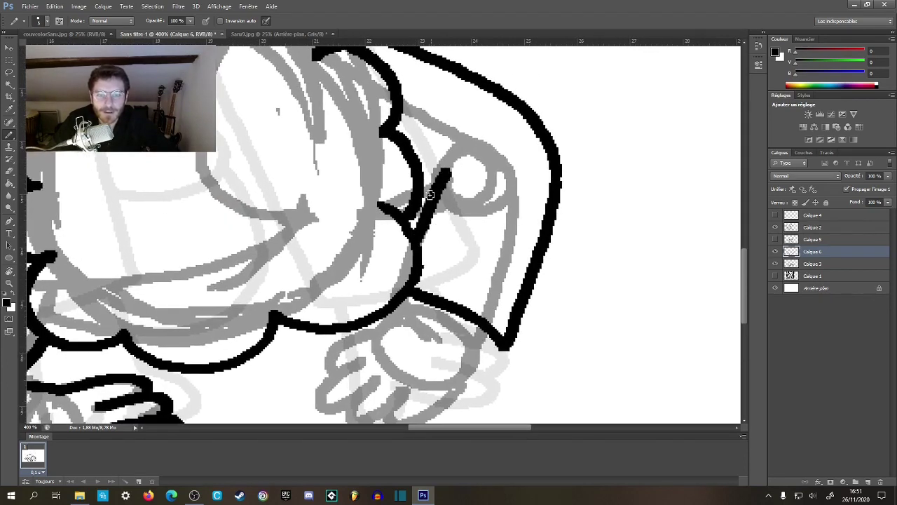
{"action": "left_click", "coordinate": [426, 190]}
{"action": "key", "text": "z"}
{"action": "left_click", "coordinate": [444, 222], "text": "alt"}
{"action": "left_click", "coordinate": [444, 222], "text": "alt"}
{"action": "left_click", "coordinate": [445, 223], "text": "alt"}
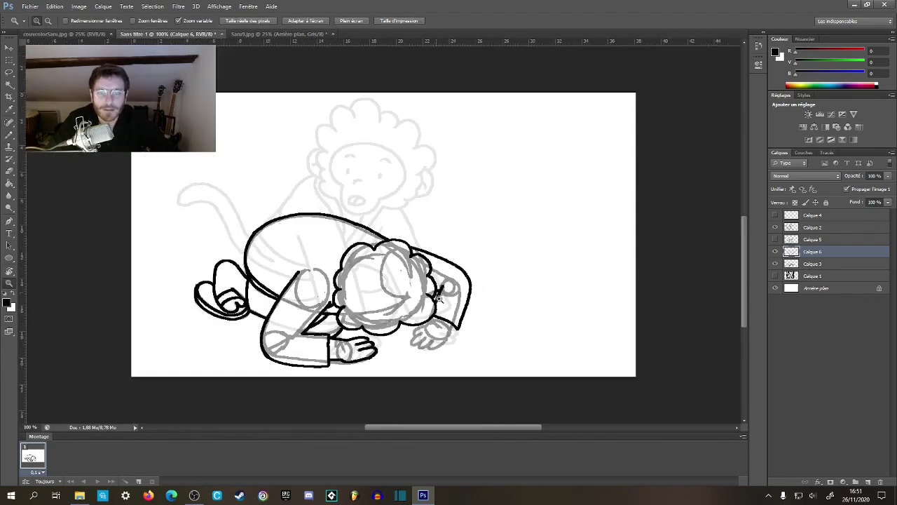
- Ink the far hand and its fingers below the cuff, following the rough sketch
{"action": "left_click", "coordinate": [445, 348]}
{"action": "scroll", "coordinate": [444, 348], "scroll_direction": "up", "scroll_amount": 3}
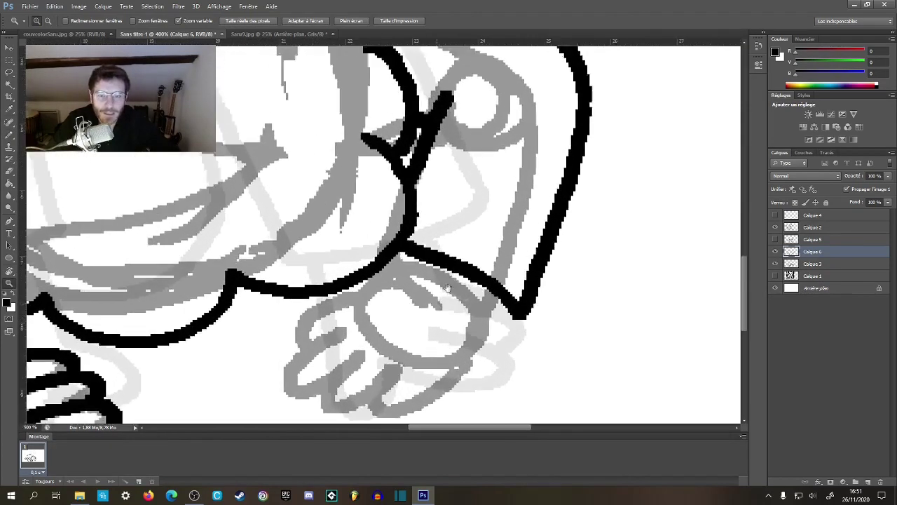
{"action": "key", "text": "b"}
{"action": "left_click", "coordinate": [436, 180]}
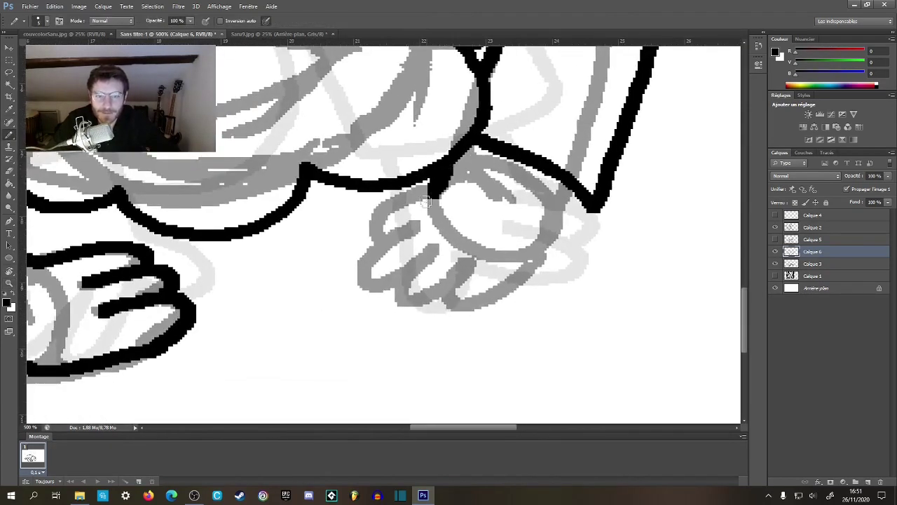
{"action": "mouse_move", "coordinate": [433, 192]}
{"action": "left_mouse_down"}
{"action": "mouse_move", "coordinate": [373, 218]}
{"action": "mouse_move", "coordinate": [382, 236]}
{"action": "mouse_move", "coordinate": [416, 222]}
{"action": "mouse_move", "coordinate": [363, 255]}
{"action": "mouse_move", "coordinate": [358, 278]}
{"action": "mouse_move", "coordinate": [435, 241]}
{"action": "mouse_move", "coordinate": [394, 270]}
{"action": "mouse_move", "coordinate": [380, 297]}
{"action": "mouse_move", "coordinate": [421, 302]}
{"action": "mouse_move", "coordinate": [467, 266]}
{"action": "mouse_move", "coordinate": [451, 312]}
{"action": "mouse_move", "coordinate": [521, 292]}
{"action": "mouse_move", "coordinate": [571, 220]}
{"action": "mouse_move", "coordinate": [561, 244]}
{"action": "left_mouse_up"}
{"action": "left_click_drag", "start_coordinate": [572, 187], "coordinate": [554, 257]}
{"action": "key", "text": "z"}
{"action": "left_click", "coordinate": [494, 287], "text": "alt"}
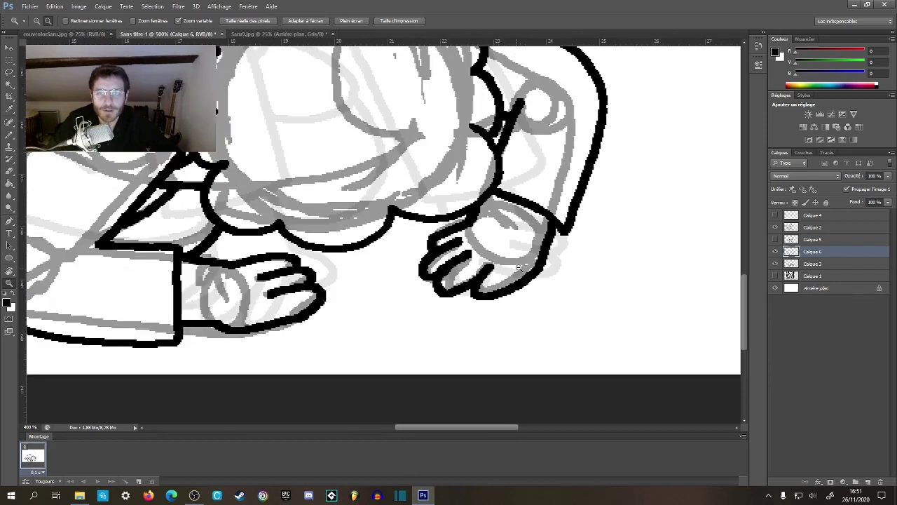
{"action": "left_click", "coordinate": [484, 324], "text": "alt"}
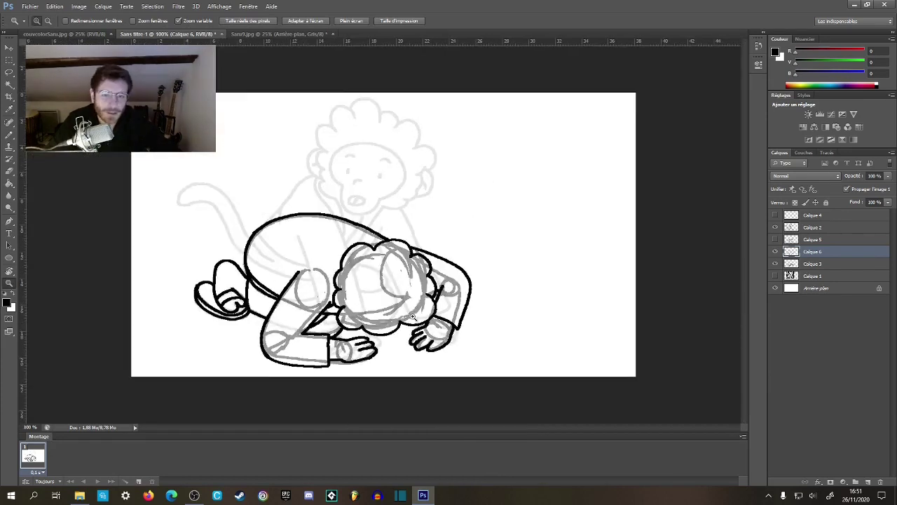
- Examine the inked crouching figure up close and at full view, checking the feet, back, arms and hair
{"action": "left_click", "coordinate": [398, 302]}
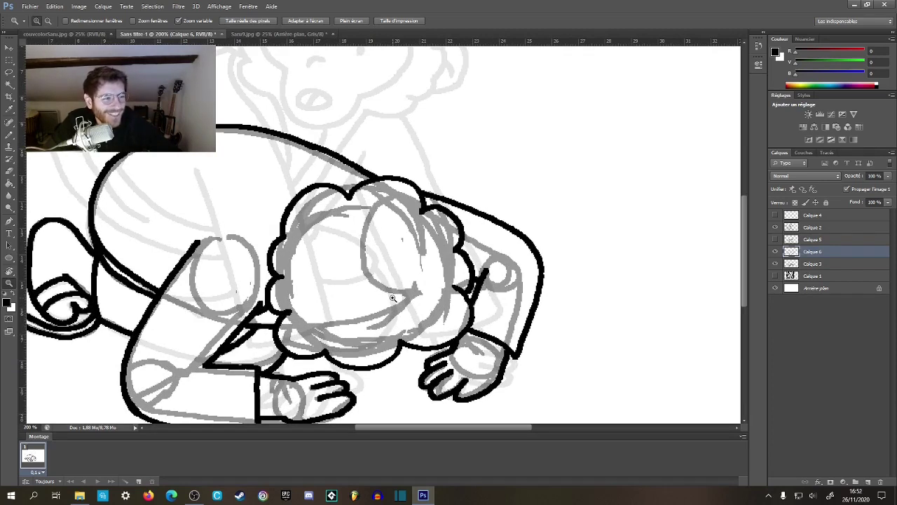
{"action": "left_click_drag", "start_coordinate": [381, 232], "coordinate": [521, 217]}
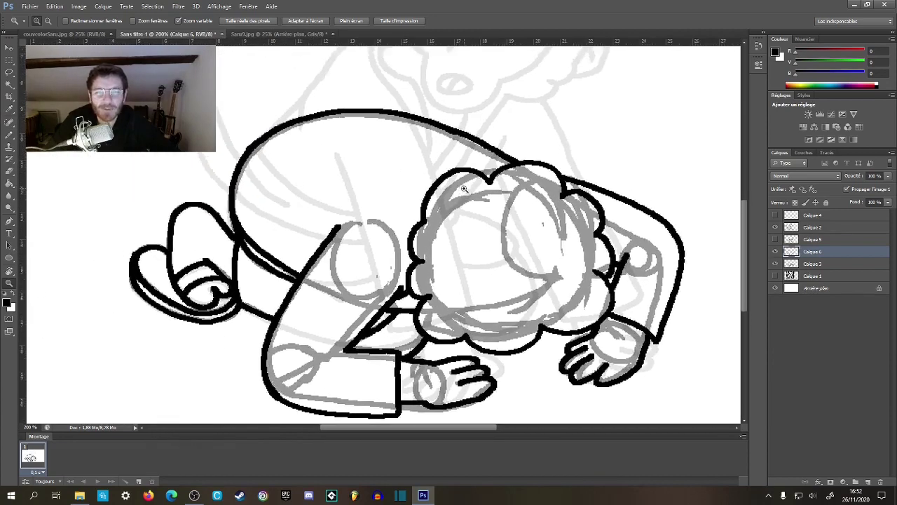
{"action": "left_click", "coordinate": [464, 189], "text": "alt"}
{"action": "left_click", "coordinate": [464, 191], "text": "alt"}
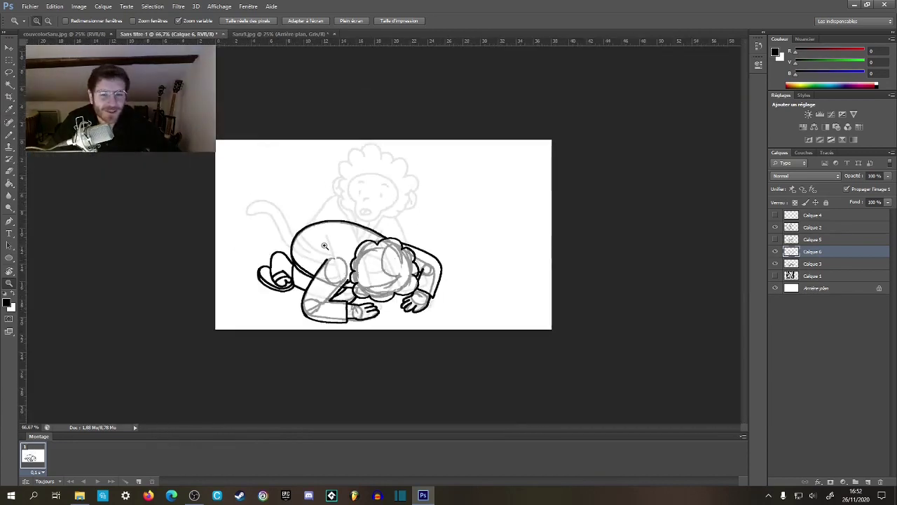
{"action": "left_click", "coordinate": [319, 253]}
{"action": "left_click", "coordinate": [321, 254]}
{"action": "left_click", "coordinate": [325, 267]}
{"action": "left_click_drag", "start_coordinate": [338, 280], "coordinate": [470, 208]}
{"action": "left_click", "coordinate": [415, 230]}
{"action": "left_click_drag", "start_coordinate": [408, 234], "coordinate": [402, 263]}
{"action": "left_click", "coordinate": [399, 268], "text": "alt"}
{"action": "left_click", "coordinate": [400, 270], "text": "alt"}
{"action": "left_click_drag", "start_coordinate": [405, 344], "coordinate": [334, 253]}
{"action": "left_click_drag", "start_coordinate": [474, 279], "coordinate": [420, 250]}
{"action": "left_click", "coordinate": [226, 150]}
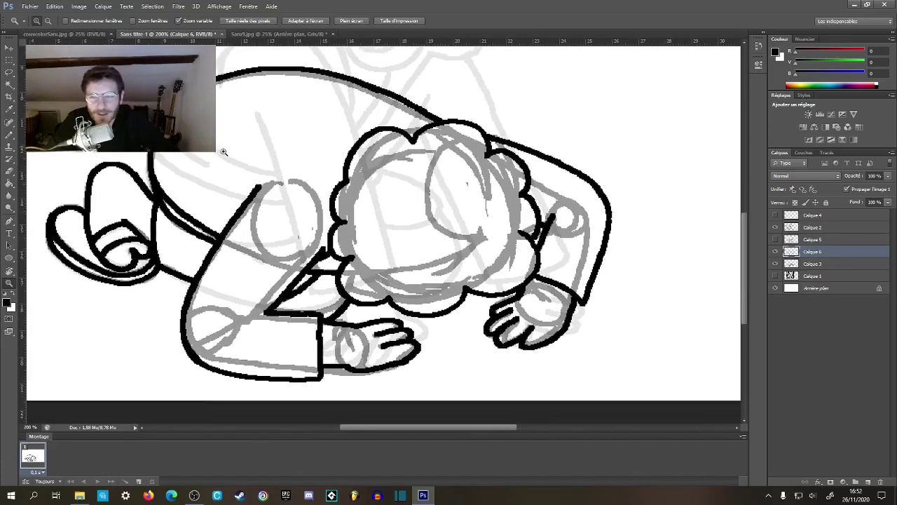
{"action": "left_click_drag", "start_coordinate": [241, 173], "coordinate": [311, 285]}
{"action": "key", "text": "b"}
{"action": "left_click_drag", "start_coordinate": [251, 343], "coordinate": [275, 294]}
{"action": "key", "text": "z"}
{"action": "left_click", "coordinate": [272, 291], "text": "alt"}
{"action": "left_click", "coordinate": [273, 292], "text": "alt"}
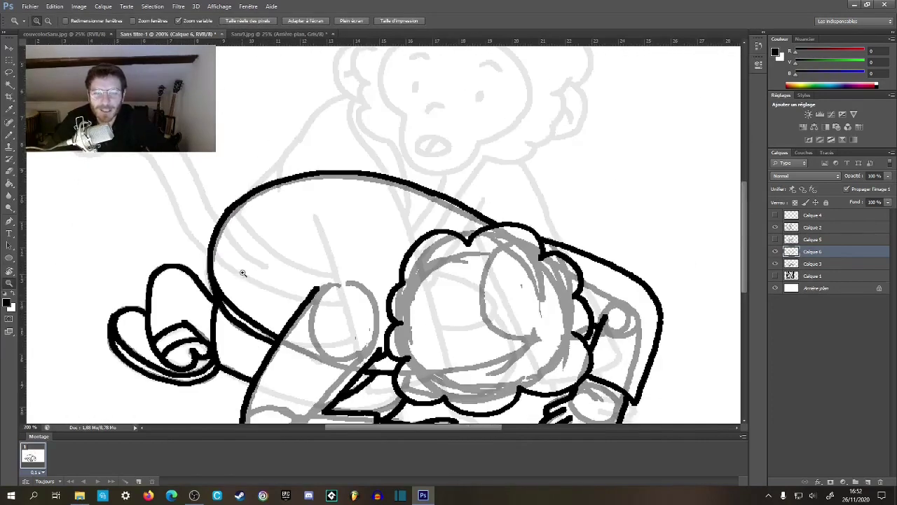
- Draw curved clothing folds across the figure's hips, running from the back outline down toward the near arm
{"action": "left_click", "coordinate": [244, 278]}
{"action": "key", "text": "b"}
{"action": "mouse_move", "coordinate": [226, 269]}
{"action": "left_mouse_down"}
{"action": "mouse_move", "coordinate": [277, 150]}
{"action": "mouse_move", "coordinate": [230, 225]}
{"action": "left_mouse_up"}
{"action": "key", "text": "ctrl+z"}
{"action": "left_click_drag", "start_coordinate": [329, 296], "coordinate": [298, 289]}
{"action": "mouse_move", "coordinate": [304, 131]}
{"action": "left_mouse_down"}
{"action": "mouse_move", "coordinate": [267, 180]}
{"action": "mouse_move", "coordinate": [253, 237]}
{"action": "left_mouse_up"}
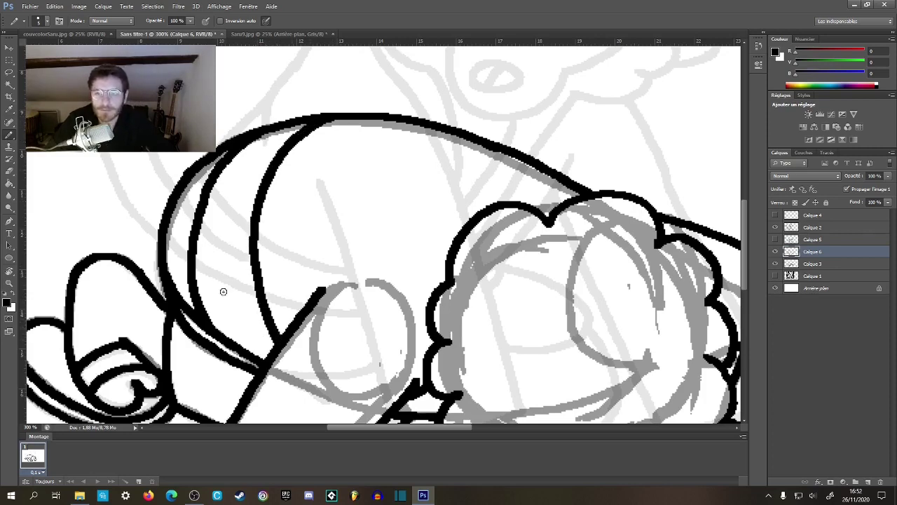
{"action": "left_click_drag", "start_coordinate": [228, 283], "coordinate": [253, 360]}
- Show the canvas at 100% and hide the rough sketch layer Calque 3
{"action": "key", "text": "z"}
{"action": "left_click", "coordinate": [312, 366], "text": "alt"}
{"action": "left_click", "coordinate": [311, 366], "text": "alt"}
{"action": "left_click", "coordinate": [311, 364], "text": "alt"}
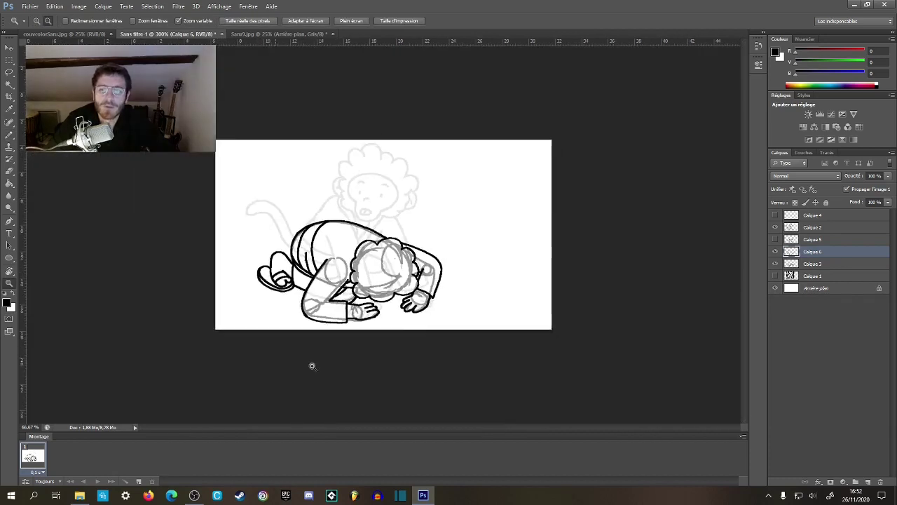
{"action": "left_click", "coordinate": [248, 21]}
{"action": "left_click", "coordinate": [775, 265]}
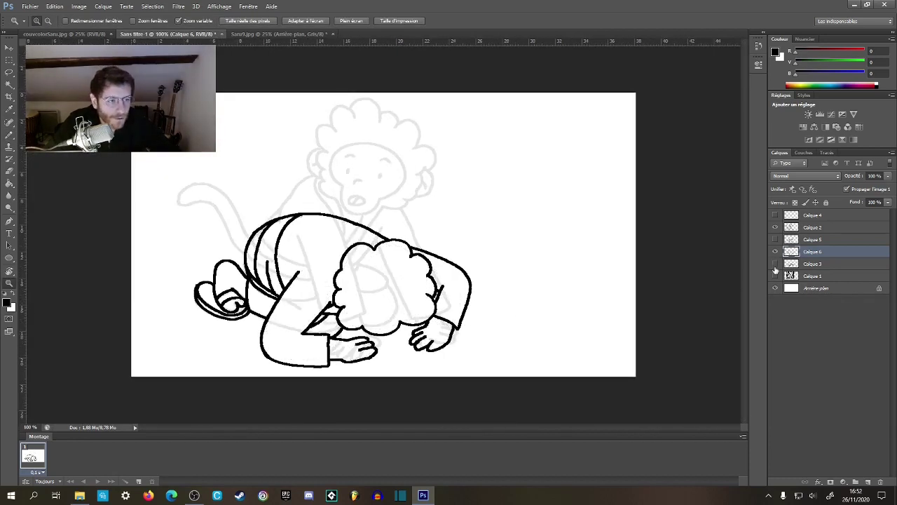
- Inspect the clean line art without the sketch, from the clothing folds and back to the hair and hands
{"action": "left_click", "coordinate": [355, 237], "text": "alt"}
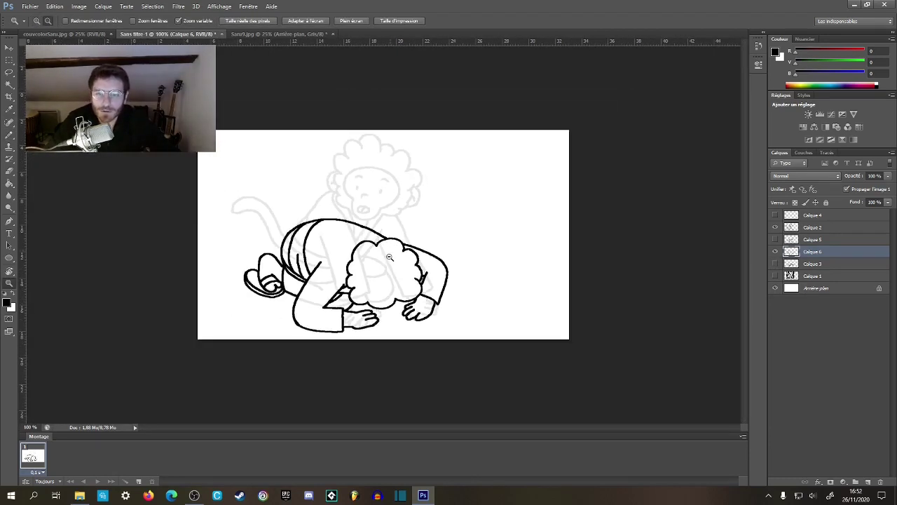
{"action": "left_click", "coordinate": [352, 252]}
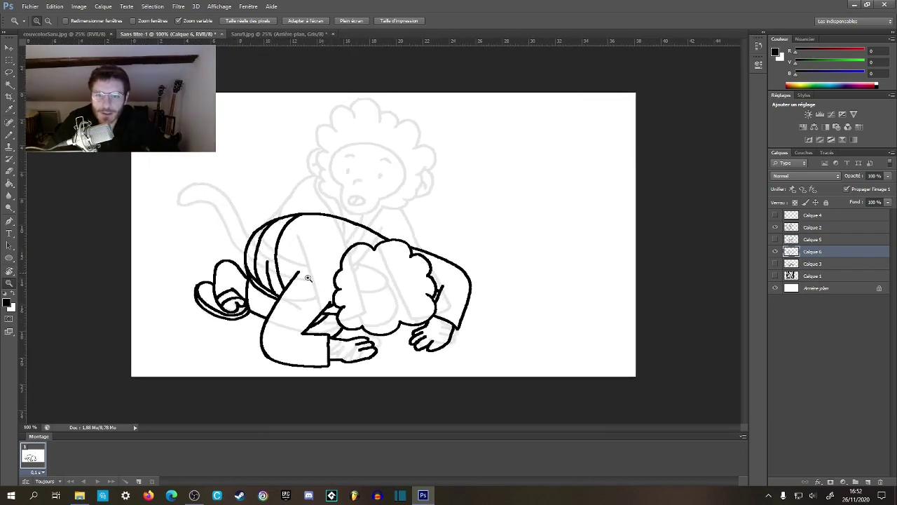
{"action": "left_click", "coordinate": [292, 249]}
{"action": "left_click", "coordinate": [292, 248]}
{"action": "key", "text": "b"}
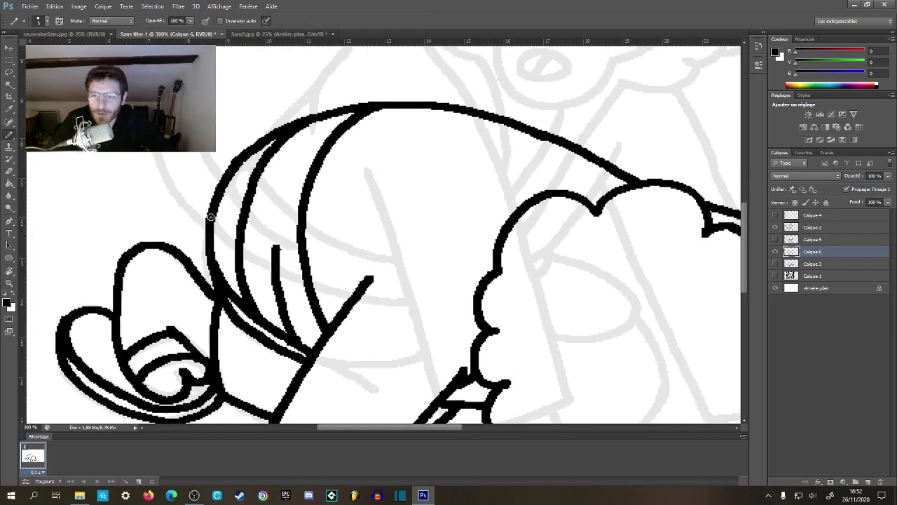
{"action": "key", "text": "z"}
{"action": "left_click", "coordinate": [235, 254], "text": "alt"}
{"action": "left_click", "coordinate": [321, 293], "text": "alt"}
{"action": "left_click", "coordinate": [321, 293], "text": "alt"}
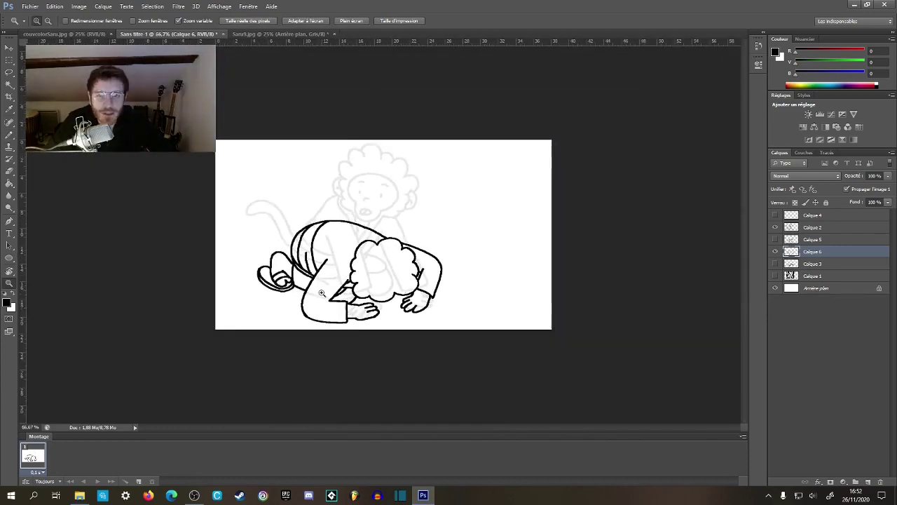
{"action": "left_click", "coordinate": [349, 311]}
{"action": "left_click", "coordinate": [350, 319]}
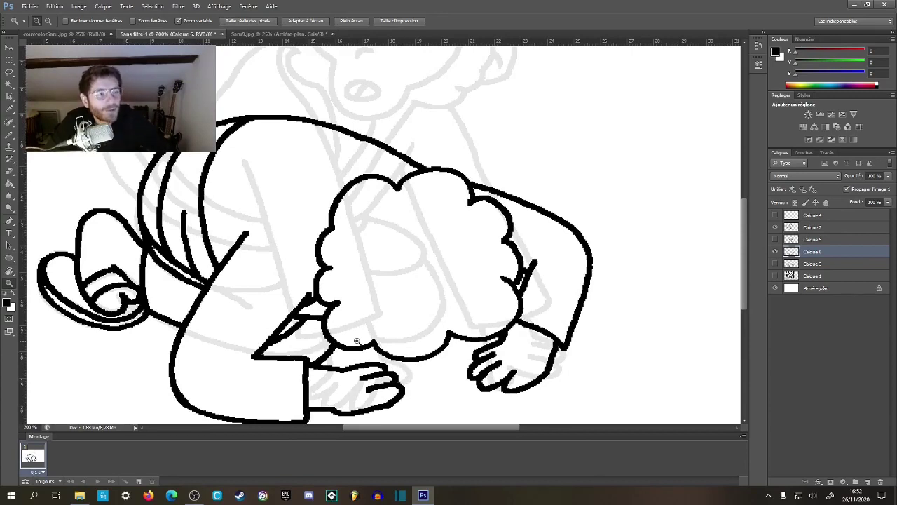
{"action": "left_click_drag", "start_coordinate": [323, 206], "coordinate": [453, 286]}
{"action": "left_click", "coordinate": [416, 229], "text": "alt"}
{"action": "left_click", "coordinate": [408, 268], "text": "alt"}
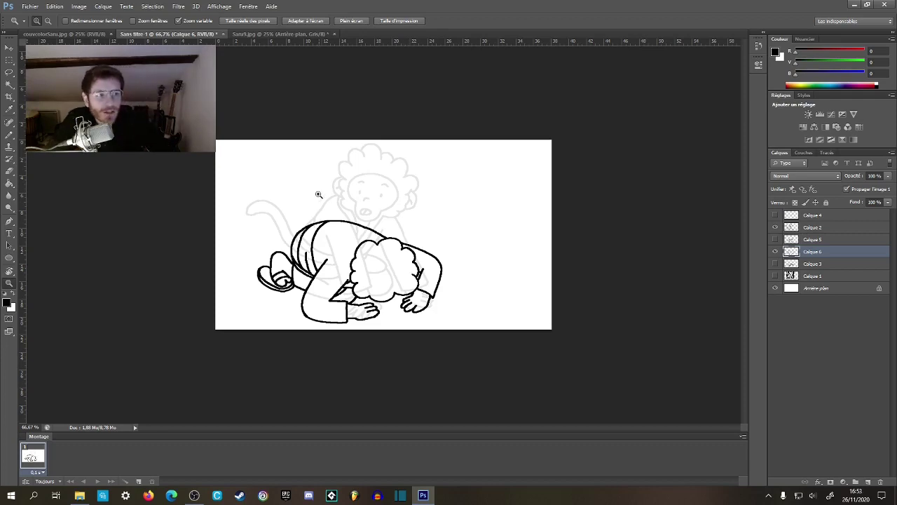
- Draw the monkey's long wavy tail in black, starting from the rear of the back outline
{"action": "mouse_move", "coordinate": [302, 253]}
{"action": "left_mouse_down"}
{"action": "mouse_move", "coordinate": [408, 220]}
{"action": "mouse_move", "coordinate": [441, 223]}
{"action": "mouse_move", "coordinate": [467, 248]}
{"action": "left_mouse_up"}
{"action": "key", "text": "b"}
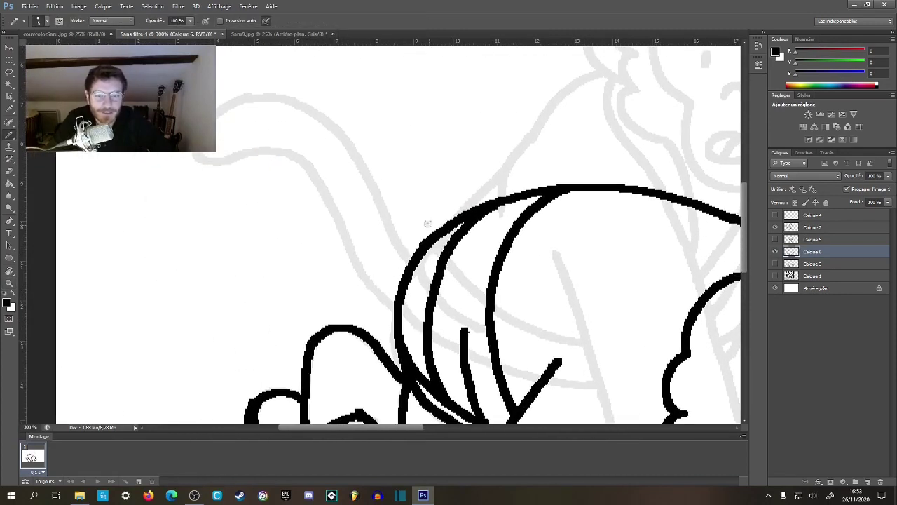
{"action": "mouse_move", "coordinate": [469, 212]}
{"action": "left_mouse_down"}
{"action": "mouse_move", "coordinate": [442, 194]}
{"action": "mouse_move", "coordinate": [360, 196]}
{"action": "mouse_move", "coordinate": [256, 267]}
{"action": "mouse_move", "coordinate": [144, 281]}
{"action": "mouse_move", "coordinate": [80, 260]}
{"action": "mouse_move", "coordinate": [59, 286]}
{"action": "mouse_move", "coordinate": [62, 299]}
{"action": "left_mouse_up"}
{"action": "key", "text": "ctrl+z"}
{"action": "mouse_move", "coordinate": [471, 212]}
{"action": "left_mouse_down"}
{"action": "mouse_move", "coordinate": [440, 189]}
{"action": "mouse_move", "coordinate": [408, 187]}
{"action": "mouse_move", "coordinate": [376, 200]}
{"action": "mouse_move", "coordinate": [293, 281]}
{"action": "mouse_move", "coordinate": [264, 295]}
{"action": "mouse_move", "coordinate": [217, 294]}
{"action": "mouse_move", "coordinate": [129, 261]}
{"action": "mouse_move", "coordinate": [104, 264]}
{"action": "mouse_move", "coordinate": [88, 284]}
{"action": "mouse_move", "coordinate": [94, 306]}
{"action": "mouse_move", "coordinate": [115, 321]}
{"action": "mouse_move", "coordinate": [180, 339]}
{"action": "mouse_move", "coordinate": [270, 343]}
{"action": "mouse_move", "coordinate": [323, 315]}
{"action": "mouse_move", "coordinate": [358, 268]}
{"action": "mouse_move", "coordinate": [408, 228]}
{"action": "mouse_move", "coordinate": [460, 233]}
{"action": "mouse_move", "coordinate": [369, 225]}
{"action": "mouse_move", "coordinate": [403, 232]}
{"action": "left_mouse_up"}
- Touch up the base of the tail where it joins the back, using black and white strokes
{"action": "left_click", "coordinate": [373, 224], "text": "ctrl"}
{"action": "left_click", "coordinate": [371, 225], "text": "ctrl"}
{"action": "key", "text": "x"}
{"action": "key", "text": "x"}
{"action": "mouse_move", "coordinate": [335, 261]}
{"action": "left_mouse_down"}
{"action": "mouse_move", "coordinate": [354, 242]}
{"action": "mouse_move", "coordinate": [390, 265]}
{"action": "left_mouse_up"}
{"action": "key", "text": "x"}
{"action": "left_click_drag", "start_coordinate": [353, 235], "coordinate": [339, 239]}
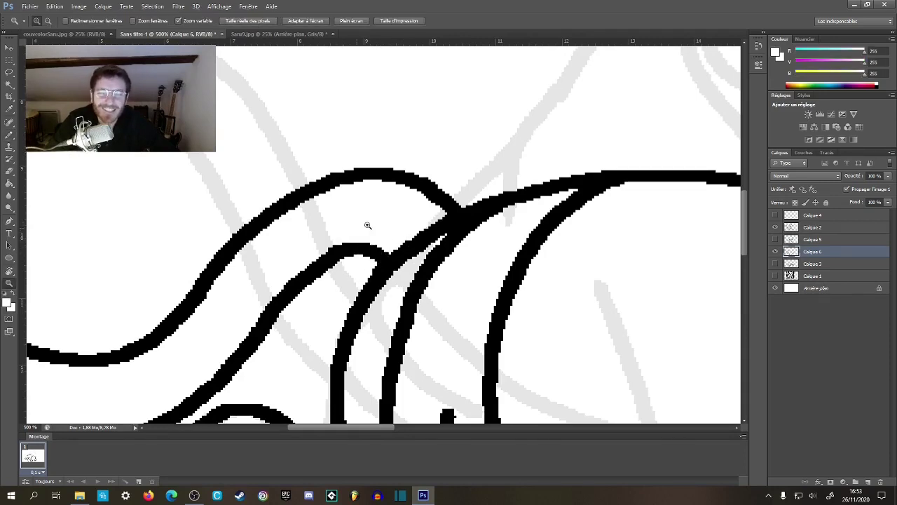
{"action": "left_click", "coordinate": [370, 227], "text": "alt"}
{"action": "left_click", "coordinate": [373, 228], "text": "alt"}
{"action": "left_click", "coordinate": [365, 289]}
{"action": "left_click", "coordinate": [363, 289]}
{"action": "left_click_drag", "start_coordinate": [379, 290], "coordinate": [460, 268]}
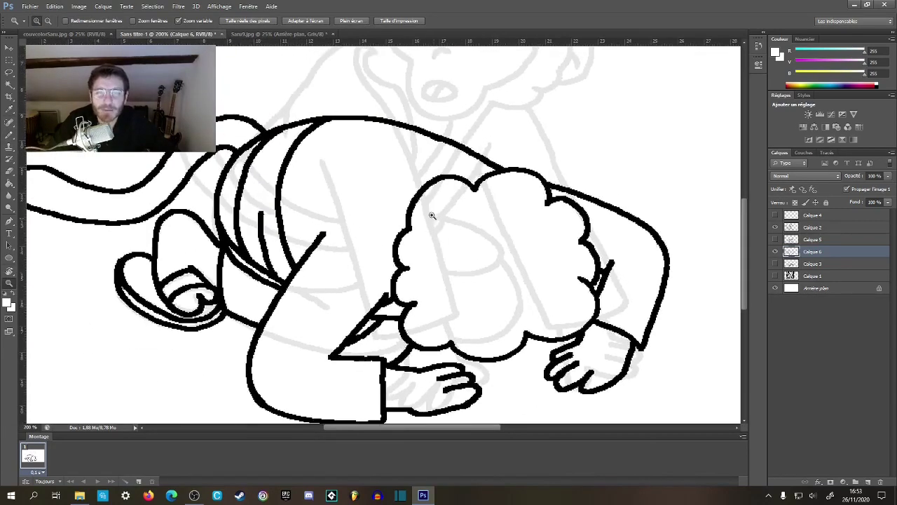
{"action": "left_click", "coordinate": [428, 220], "text": "alt"}
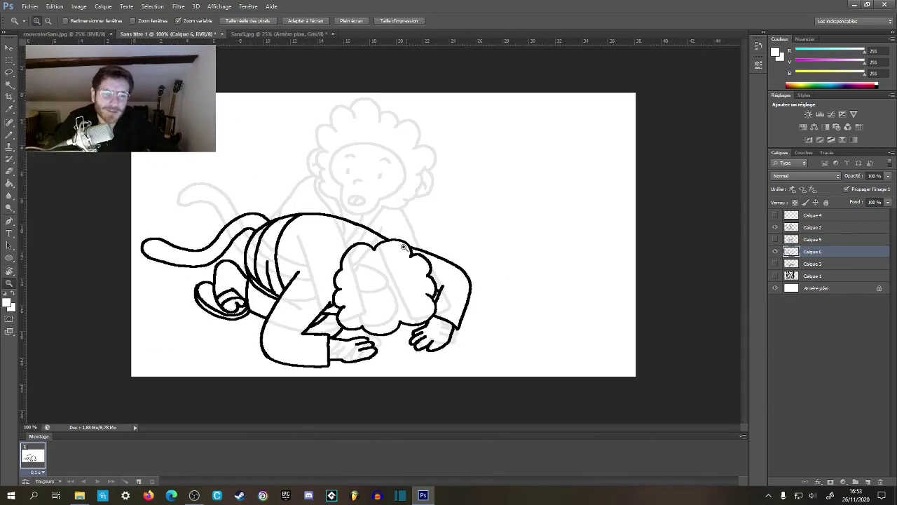
- Inspect the finished crouching line art up close and at full view, from the tail and clothing folds to the hair and hands
{"action": "left_click", "coordinate": [312, 329]}
{"action": "left_click", "coordinate": [312, 329]}
{"action": "left_click_drag", "start_coordinate": [204, 151], "coordinate": [457, 274]}
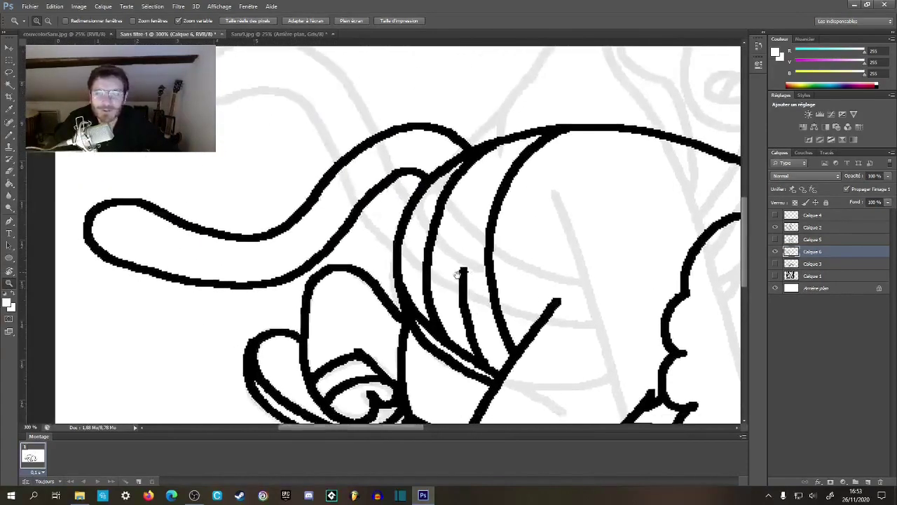
{"action": "left_click", "coordinate": [422, 280], "text": "alt"}
{"action": "left_click", "coordinate": [422, 279], "text": "alt"}
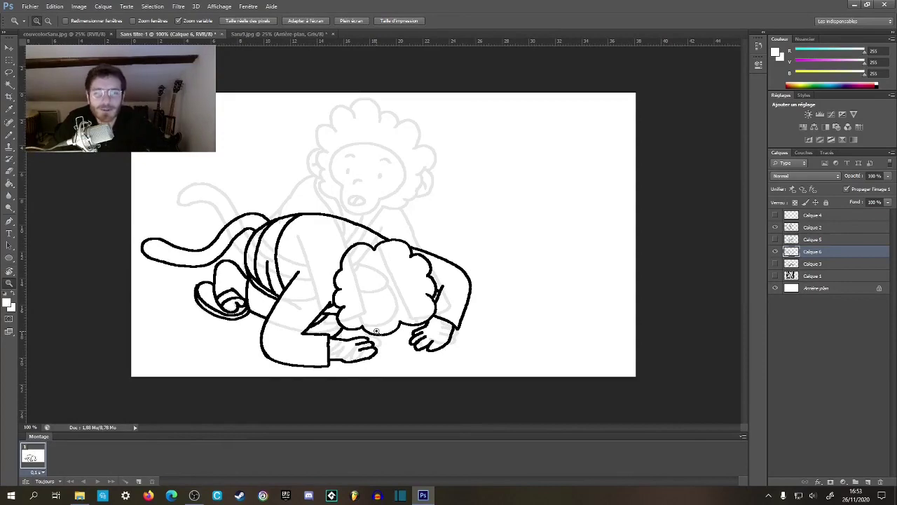
{"action": "left_click", "coordinate": [307, 291]}
{"action": "left_click", "coordinate": [308, 292]}
{"action": "left_click_drag", "start_coordinate": [308, 292], "coordinate": [596, 396]}
{"action": "left_click", "coordinate": [481, 270], "text": "alt"}
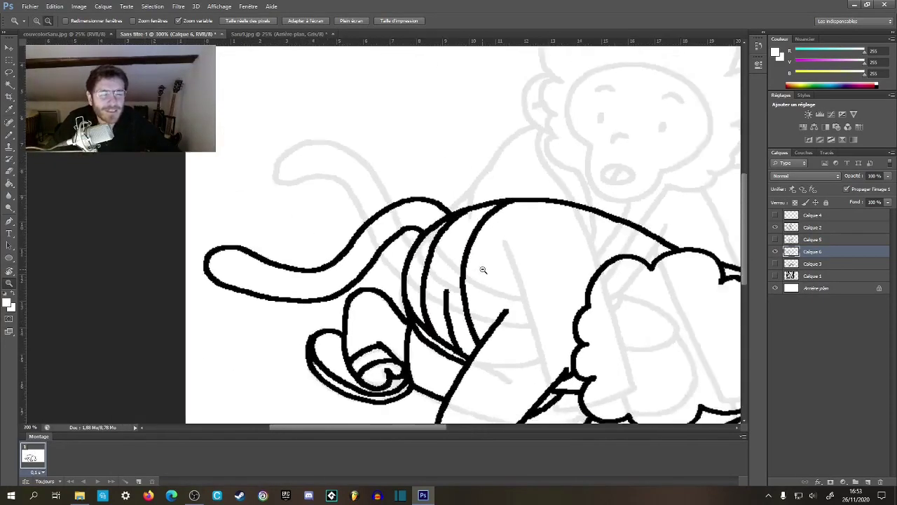
{"action": "left_click", "coordinate": [482, 270], "text": "alt"}
{"action": "left_click", "coordinate": [481, 270], "text": "alt"}
{"action": "left_click", "coordinate": [368, 300]}
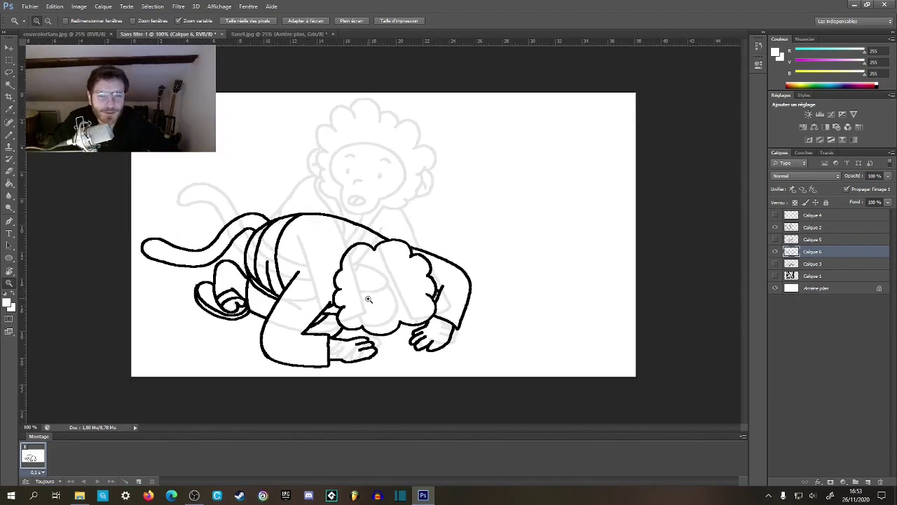
{"action": "left_click", "coordinate": [371, 339]}
{"action": "left_click", "coordinate": [386, 346], "text": "alt"}
{"action": "left_click", "coordinate": [391, 351], "text": "alt"}
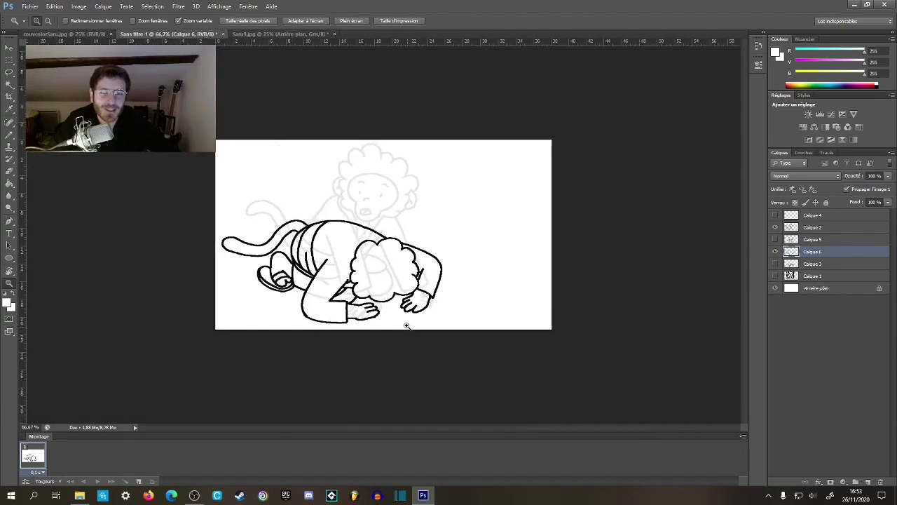
{"action": "left_click", "coordinate": [396, 301]}
{"action": "left_click", "coordinate": [396, 302]}
{"action": "key", "text": "ctrl+minus"}
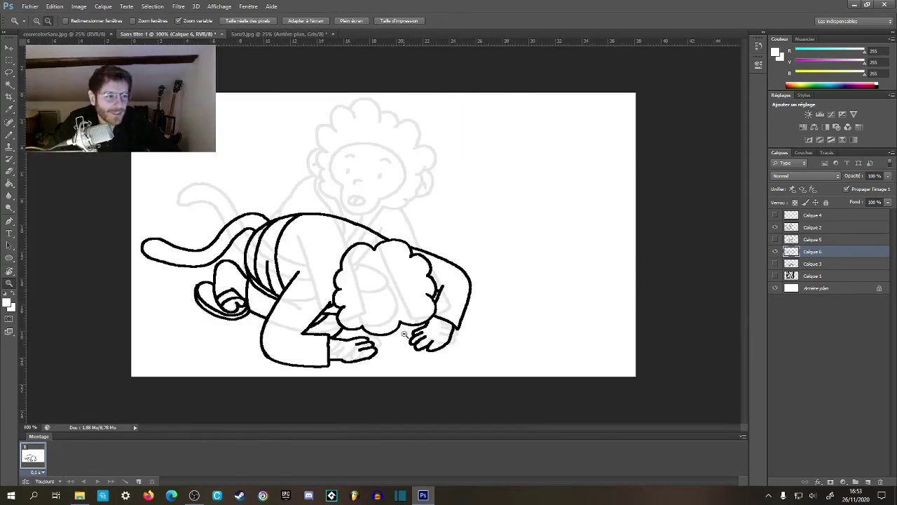
{"action": "left_click", "coordinate": [343, 311]}
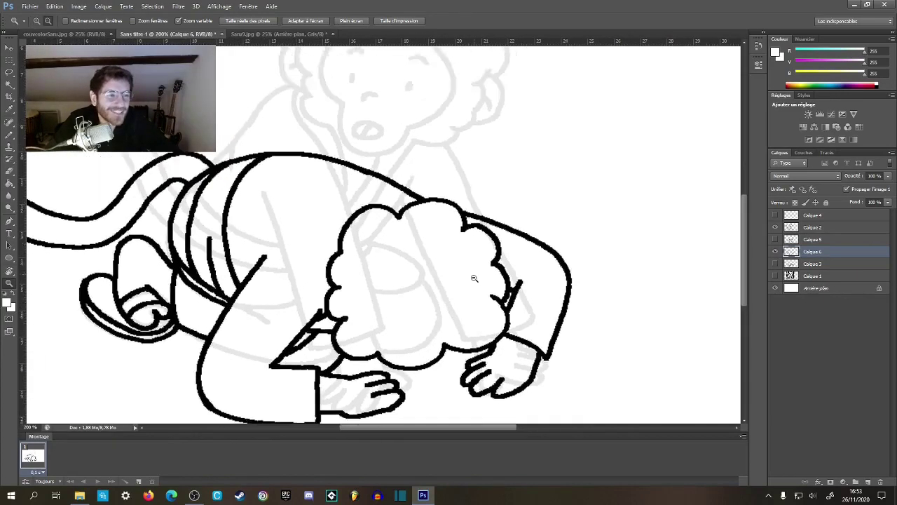
{"action": "key", "text": "ctrl+minus"}
- Check layers Calque 5 and Calque 2 by toggling their visibility, and raise Calque 2's opacity to 100%
{"action": "left_click", "coordinate": [777, 240]}
{"action": "left_click", "coordinate": [777, 239]}
{"action": "left_click", "coordinate": [806, 243]}
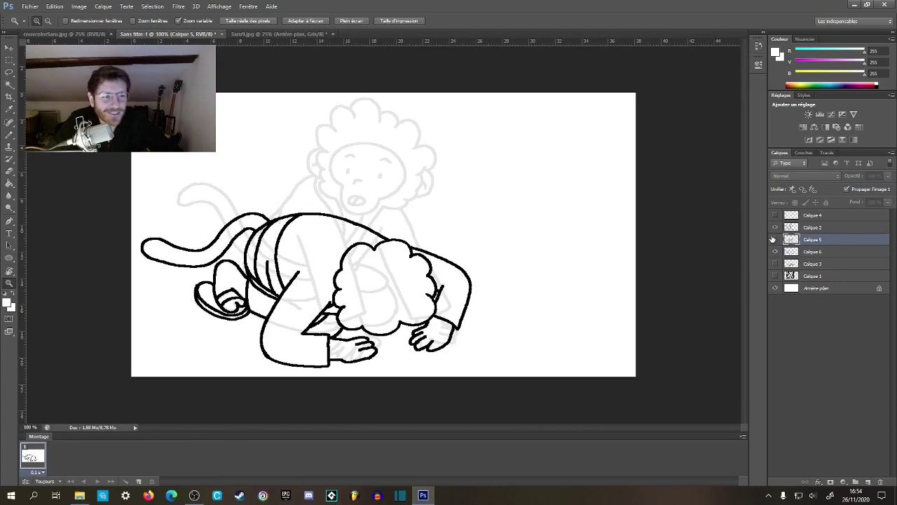
{"action": "left_click", "coordinate": [776, 228]}
{"action": "left_click", "coordinate": [775, 228]}
{"action": "left_click", "coordinate": [806, 227]}
{"action": "left_click", "coordinate": [887, 177]}
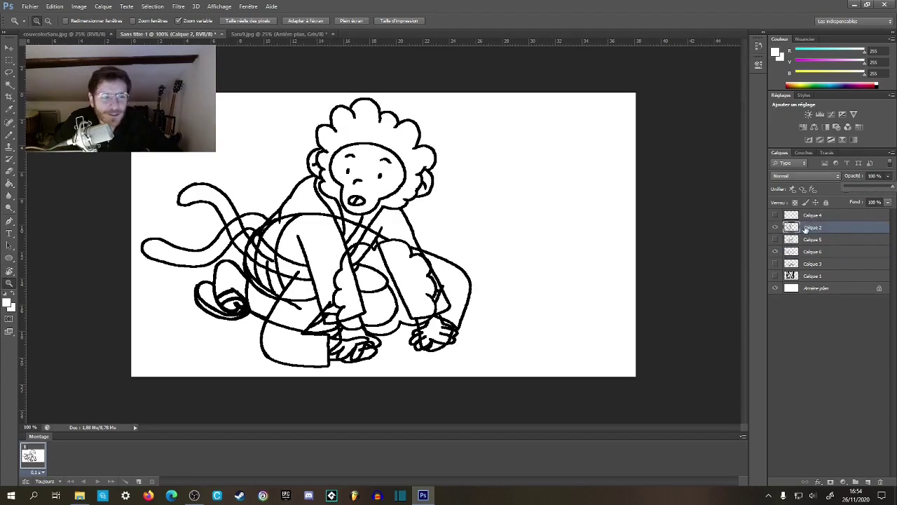
{"action": "left_click", "coordinate": [819, 241]}
{"action": "left_click", "coordinate": [820, 230]}
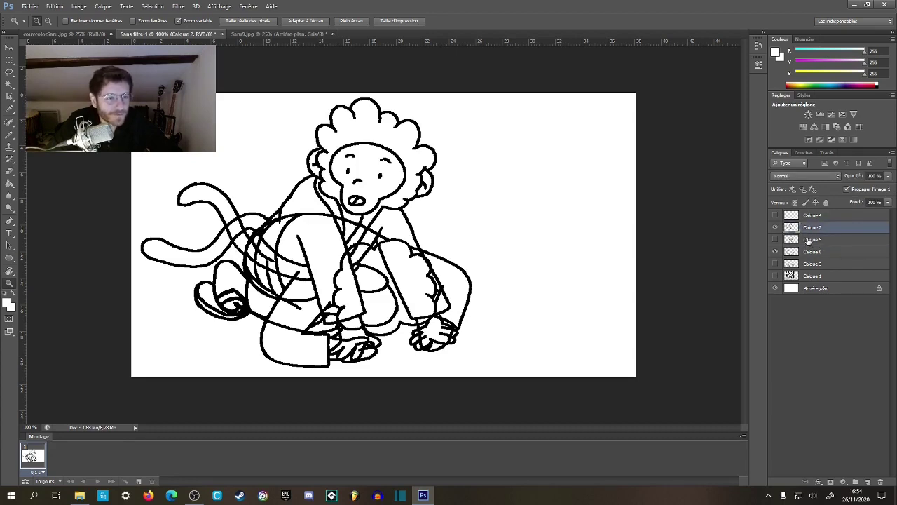
- Hide the finished line art layer Calque 6 and show the construction sketch layer Calque 5
{"action": "left_click", "coordinate": [776, 228]}
{"action": "left_click", "coordinate": [776, 229]}
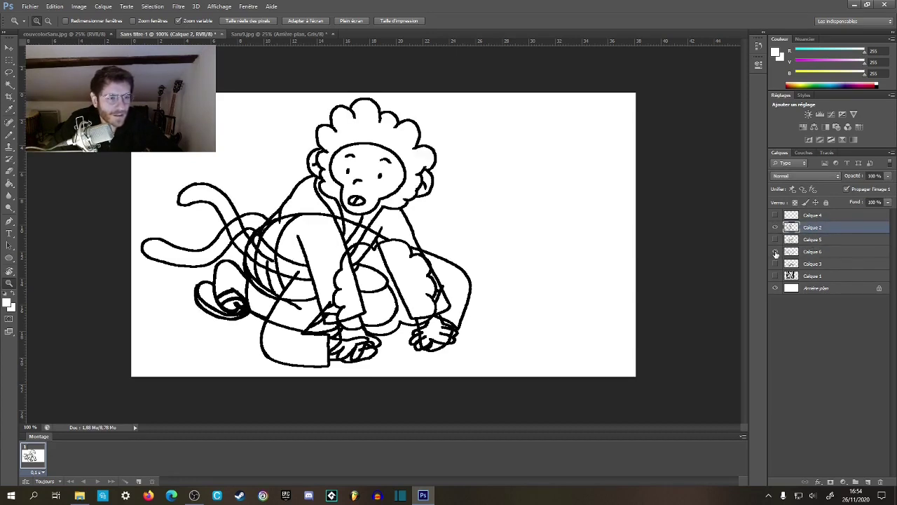
{"action": "left_click", "coordinate": [776, 252]}
{"action": "left_click", "coordinate": [775, 239]}
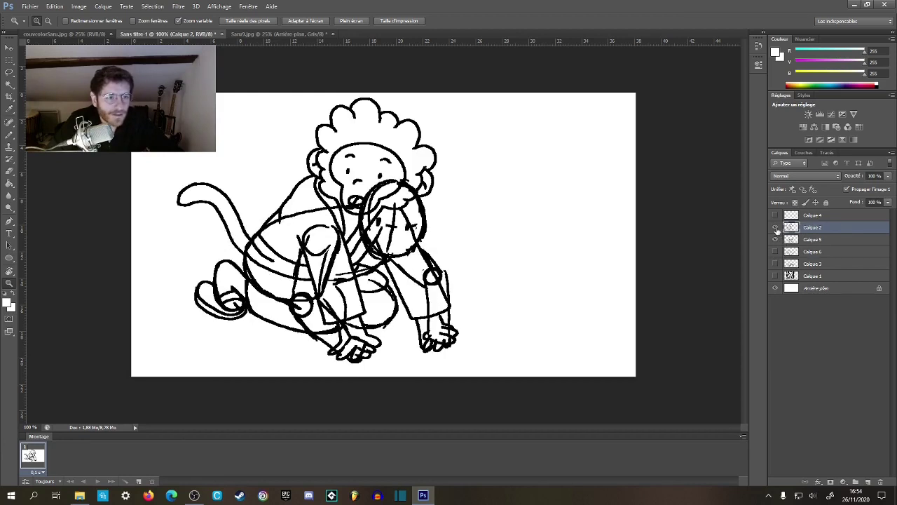
- Set the opacity of layer Calque 2 to 10%
{"action": "left_click", "coordinate": [800, 241]}
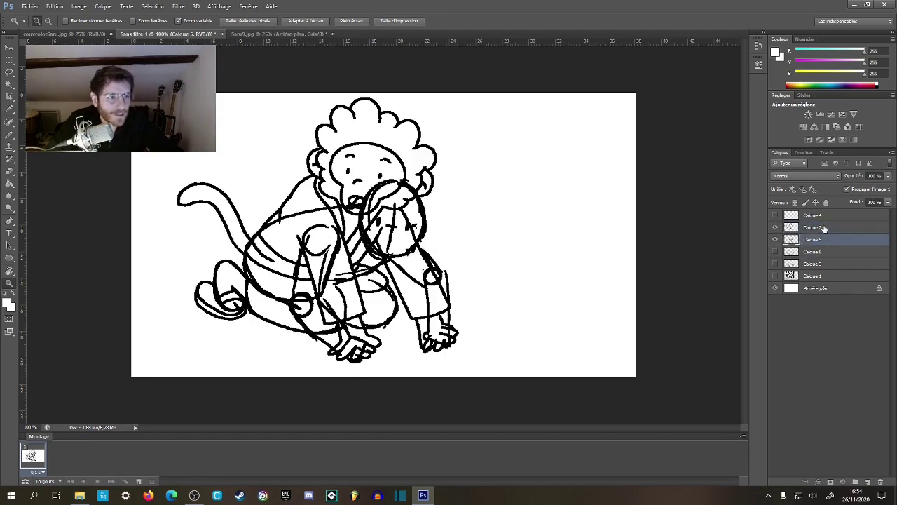
{"action": "left_click", "coordinate": [824, 227]}
{"action": "type", "text": "100"}
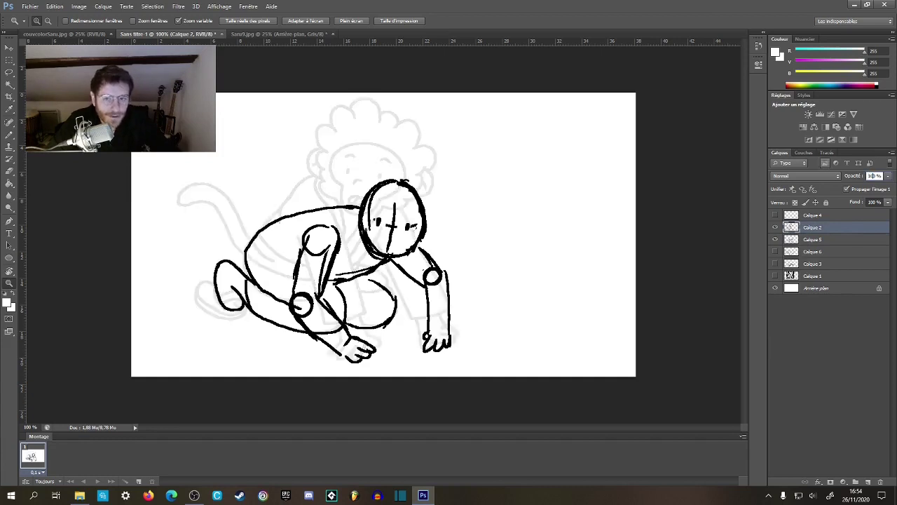
{"action": "key", "text": "BackSpace"}
{"action": "key", "text": "Return"}
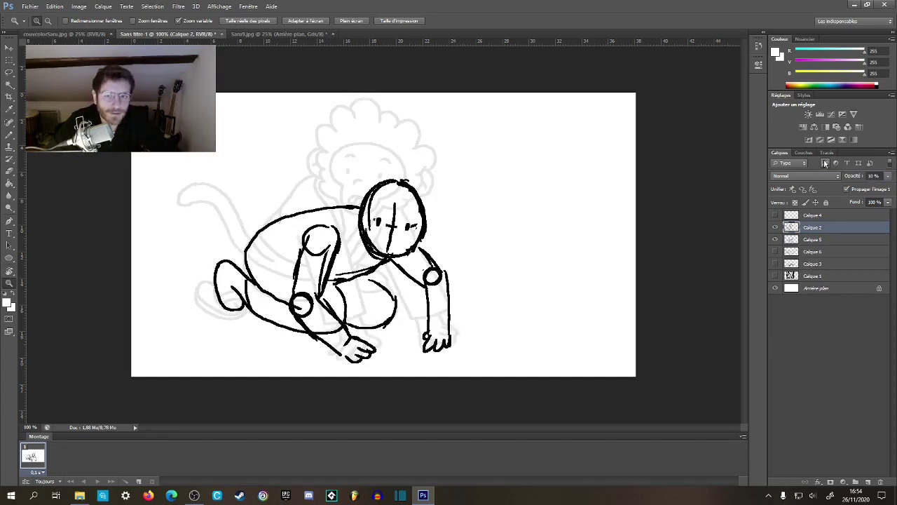
- Set the opacity of layer Calque 5 to 30% and add a new empty layer directly above it
{"action": "left_click", "coordinate": [810, 239]}
{"action": "left_click", "coordinate": [810, 239]}
{"action": "left_click", "coordinate": [869, 176]}
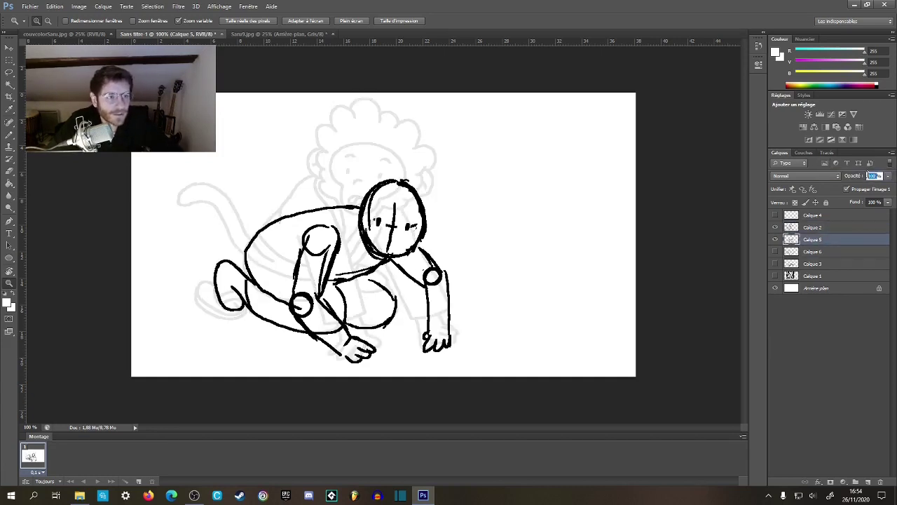
{"action": "type", "text": "30"}
{"action": "key", "text": "Return"}
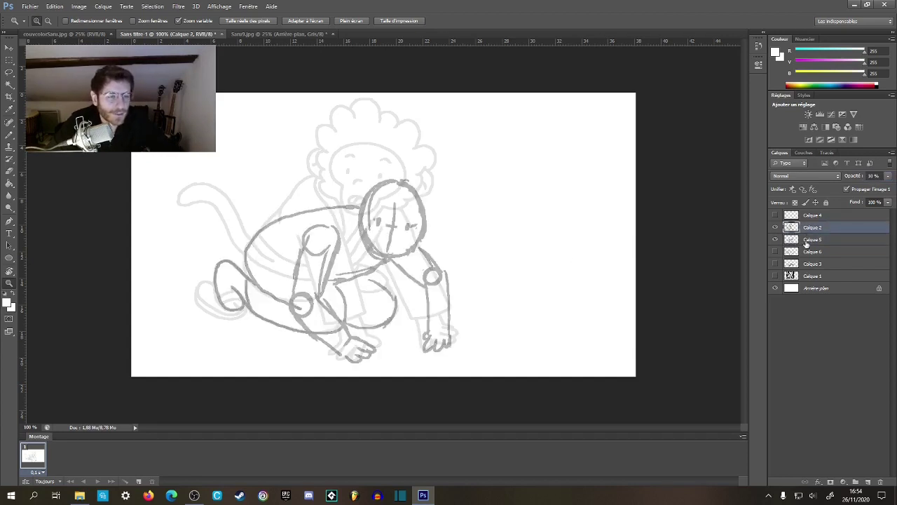
{"action": "left_click", "coordinate": [868, 481]}
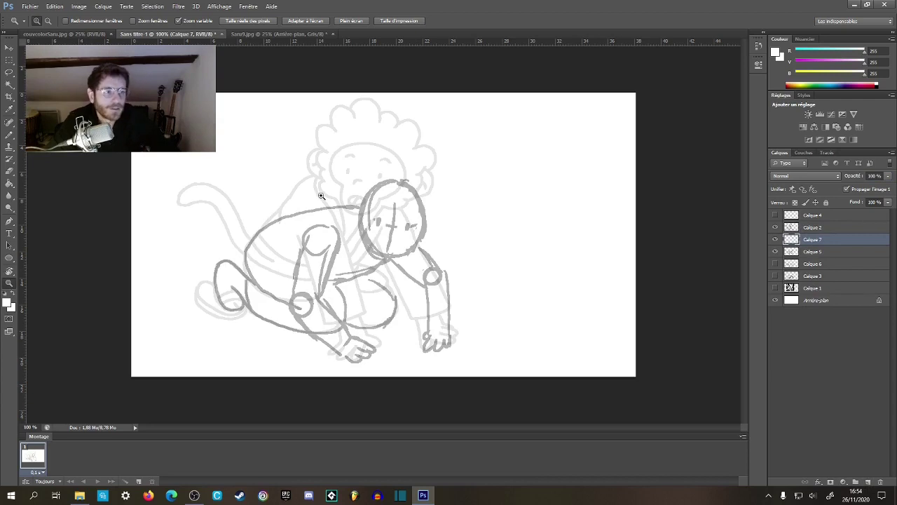
- Draw two solid black oval eyes and a curved nose on layer Calque 7, following the head sketch's guide marks
{"action": "left_click_drag", "start_coordinate": [363, 212], "coordinate": [396, 210]}
{"action": "key", "text": "b"}
{"action": "left_click_drag", "start_coordinate": [471, 190], "coordinate": [421, 202]}
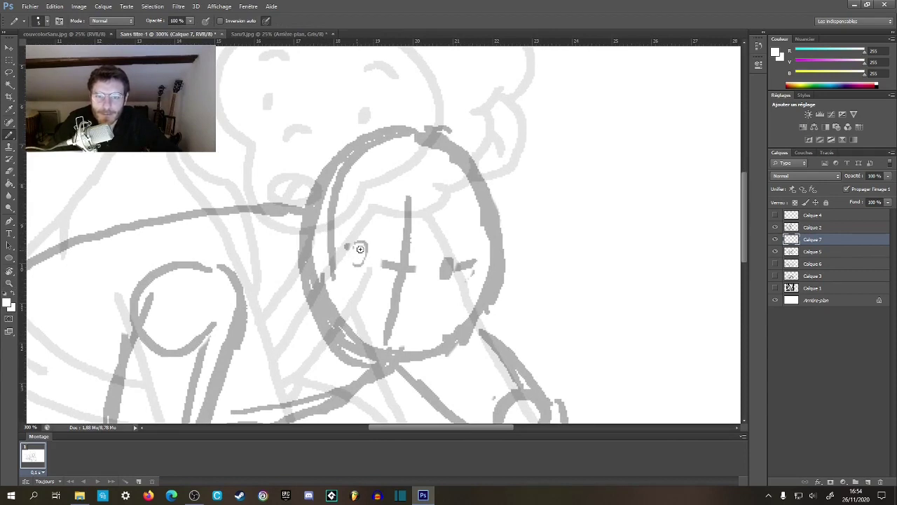
{"action": "key", "text": "d"}
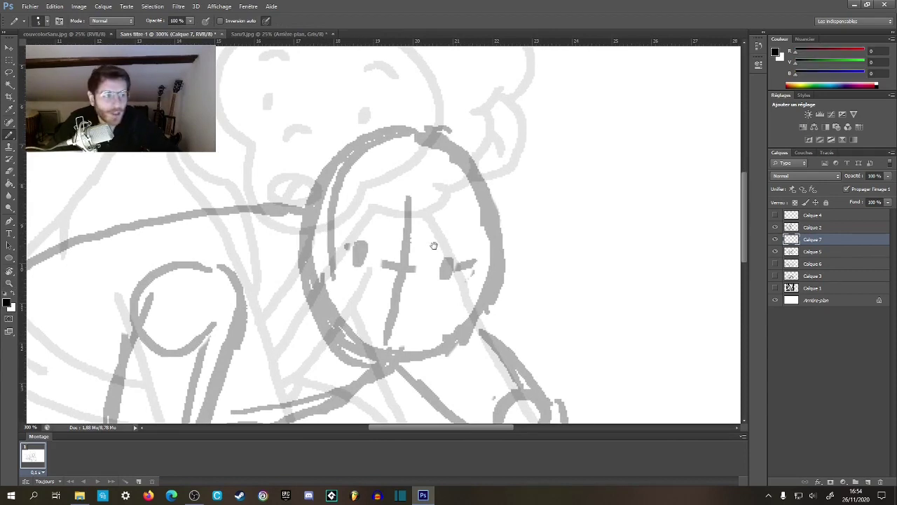
{"action": "left_click_drag", "start_coordinate": [434, 245], "coordinate": [422, 250]}
{"action": "left_click_drag", "start_coordinate": [343, 257], "coordinate": [346, 258]}
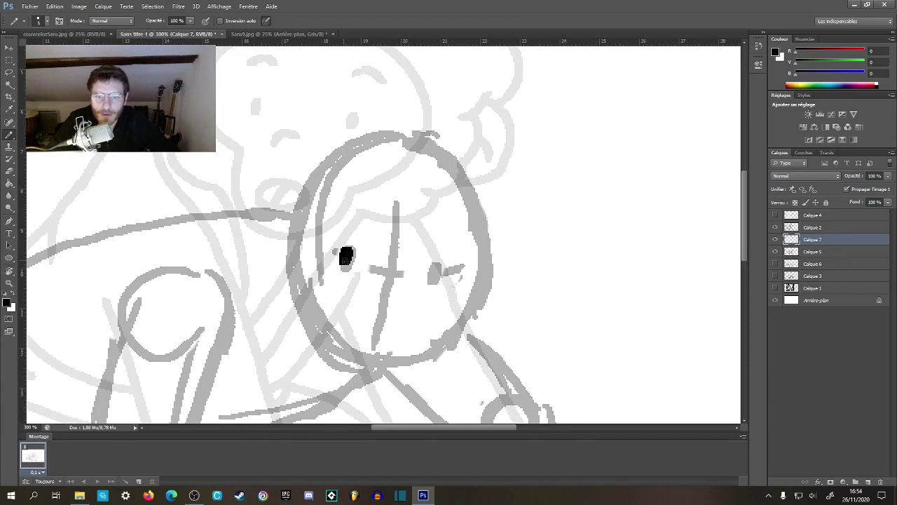
{"action": "mouse_move", "coordinate": [436, 268]}
{"action": "left_mouse_down"}
{"action": "mouse_move", "coordinate": [422, 356]}
{"action": "mouse_move", "coordinate": [428, 266]}
{"action": "mouse_move", "coordinate": [418, 257]}
{"action": "mouse_move", "coordinate": [428, 276]}
{"action": "mouse_move", "coordinate": [415, 253]}
{"action": "mouse_move", "coordinate": [431, 270]}
{"action": "mouse_move", "coordinate": [418, 311]}
{"action": "left_mouse_up"}
{"action": "key", "text": "ctrl+z"}
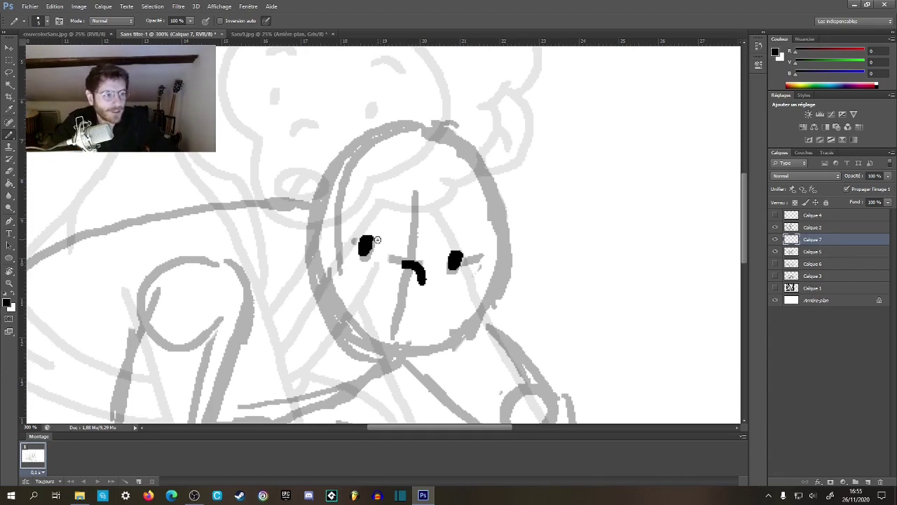
- Draw a small, thick oval mouth in black below the nose, on the head sketch's vertical guide line
{"action": "left_click_drag", "start_coordinate": [398, 261], "coordinate": [408, 208]}
{"action": "mouse_move", "coordinate": [421, 240]}
{"action": "left_mouse_down"}
{"action": "mouse_move", "coordinate": [389, 282]}
{"action": "mouse_move", "coordinate": [387, 274]}
{"action": "mouse_move", "coordinate": [405, 276]}
{"action": "mouse_move", "coordinate": [424, 295]}
{"action": "left_mouse_up"}
{"action": "key", "text": "z"}
{"action": "key", "text": "b"}
{"action": "mouse_move", "coordinate": [366, 278]}
{"action": "left_mouse_down"}
{"action": "mouse_move", "coordinate": [399, 300]}
{"action": "mouse_move", "coordinate": [425, 293]}
{"action": "mouse_move", "coordinate": [402, 288]}
{"action": "left_mouse_up"}
{"action": "key", "text": "z"}
{"action": "left_click_drag", "start_coordinate": [401, 330], "coordinate": [375, 278]}
{"action": "mouse_move", "coordinate": [373, 225]}
{"action": "left_mouse_down"}
{"action": "mouse_move", "coordinate": [413, 192]}
{"action": "mouse_move", "coordinate": [389, 245]}
{"action": "mouse_move", "coordinate": [389, 214]}
{"action": "left_mouse_up"}
{"action": "left_click", "coordinate": [421, 189], "text": "alt"}
{"action": "key", "text": "h"}
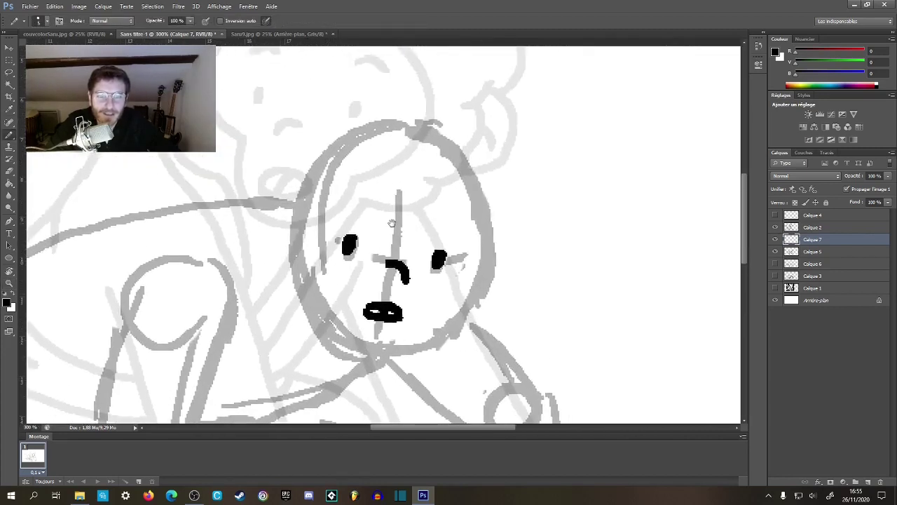
- Draw a short, curved black eyebrow above each eye
{"action": "left_click_drag", "start_coordinate": [342, 220], "coordinate": [363, 234]}
{"action": "left_click_drag", "start_coordinate": [436, 236], "coordinate": [462, 240]}
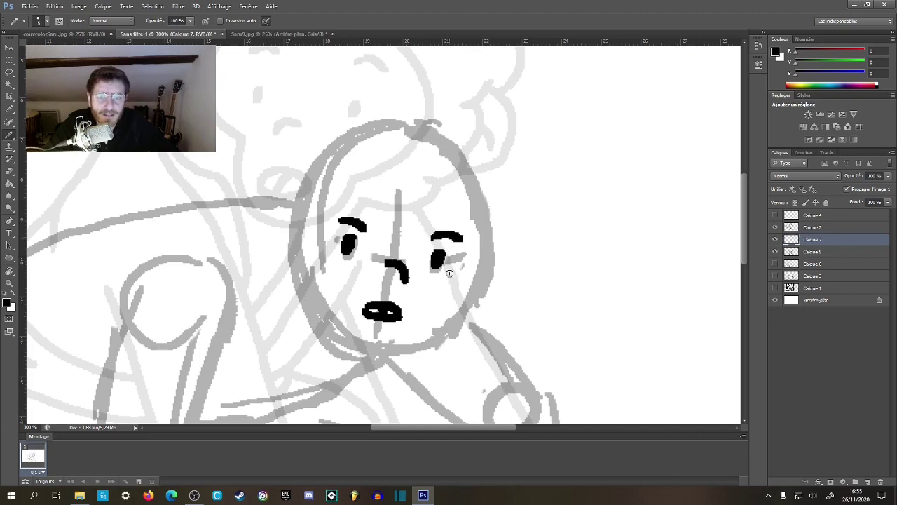
{"action": "left_click_drag", "start_coordinate": [377, 225], "coordinate": [380, 243]}
{"action": "key", "text": "z"}
{"action": "left_click", "coordinate": [377, 245], "text": "alt"}
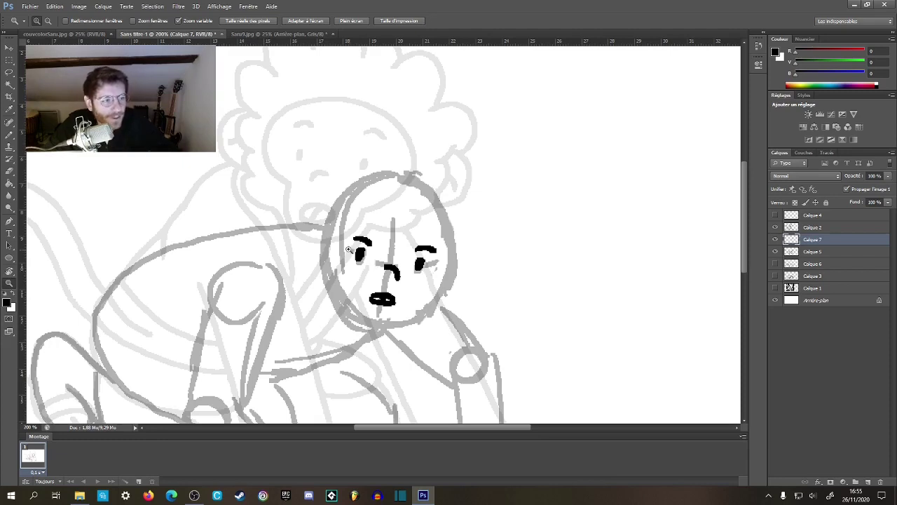
{"action": "left_click", "coordinate": [392, 254]}
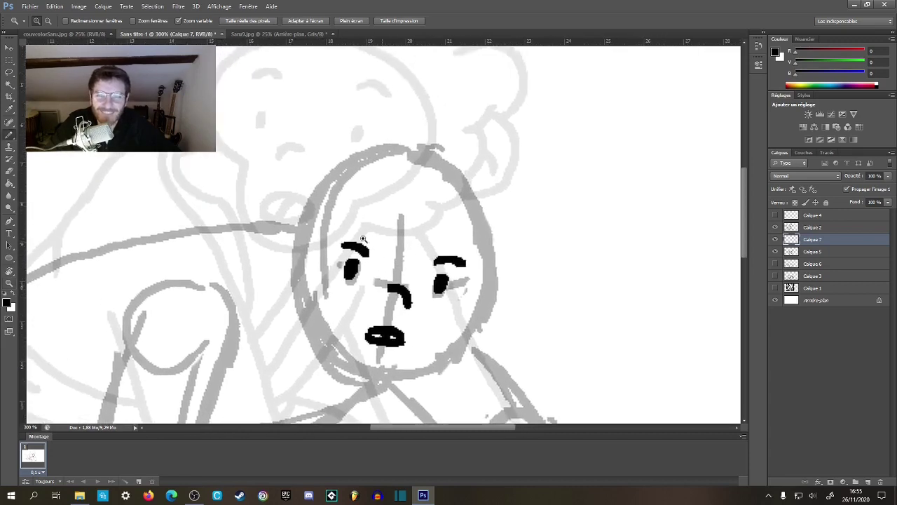
{"action": "key", "text": "b"}
{"action": "mouse_move", "coordinate": [372, 216]}
{"action": "left_mouse_down"}
{"action": "mouse_move", "coordinate": [363, 240]}
{"action": "mouse_move", "coordinate": [312, 238]}
{"action": "mouse_move", "coordinate": [303, 263]}
{"action": "mouse_move", "coordinate": [315, 283]}
{"action": "left_mouse_up"}
{"action": "key", "text": "ctrl+z"}
{"action": "mouse_move", "coordinate": [320, 206]}
{"action": "left_mouse_down"}
{"action": "mouse_move", "coordinate": [301, 261]}
{"action": "mouse_move", "coordinate": [313, 289]}
{"action": "mouse_move", "coordinate": [338, 306]}
{"action": "left_mouse_up"}
{"action": "left_click_drag", "start_coordinate": [388, 238], "coordinate": [344, 270]}
{"action": "mouse_move", "coordinate": [271, 244]}
{"action": "left_mouse_down"}
{"action": "mouse_move", "coordinate": [302, 225]}
{"action": "mouse_move", "coordinate": [338, 222]}
{"action": "mouse_move", "coordinate": [414, 249]}
{"action": "left_mouse_up"}
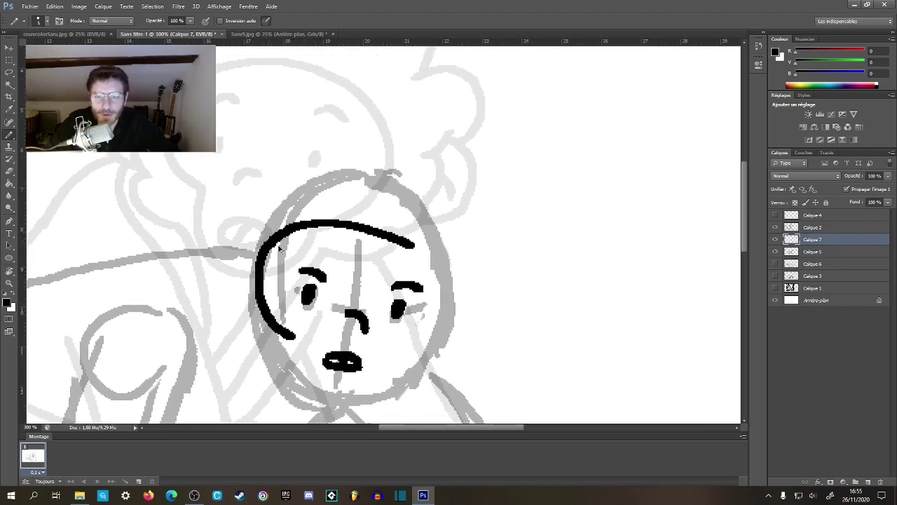
{"action": "key", "text": "ctrl+z"}
{"action": "key", "text": "ctrl+z"}
{"action": "mouse_move", "coordinate": [278, 338]}
{"action": "left_mouse_down"}
{"action": "mouse_move", "coordinate": [270, 261]}
{"action": "mouse_move", "coordinate": [252, 262]}
{"action": "mouse_move", "coordinate": [274, 338]}
{"action": "left_mouse_up"}
{"action": "key", "text": "ctrl+z"}
{"action": "key", "text": "ctrl+z"}
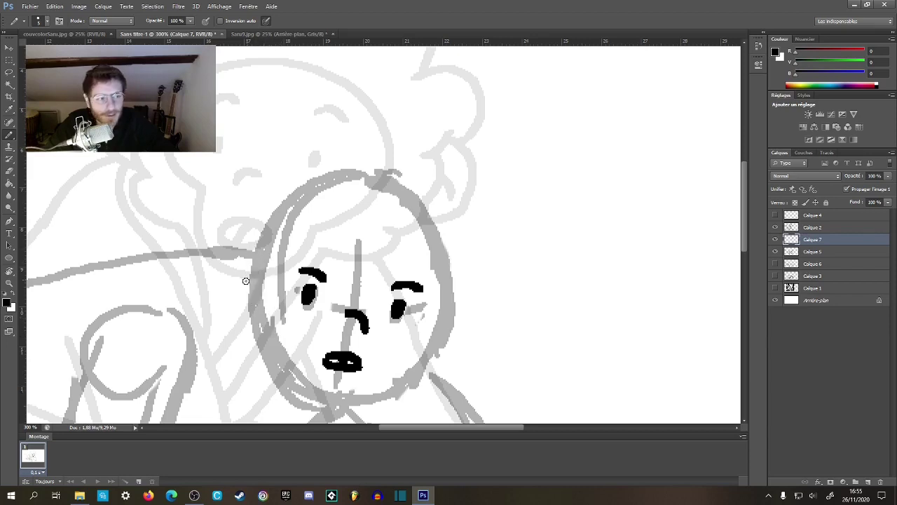
{"action": "mouse_move", "coordinate": [256, 249]}
{"action": "left_mouse_down"}
{"action": "mouse_move", "coordinate": [247, 291]}
{"action": "mouse_move", "coordinate": [277, 341]}
{"action": "left_mouse_up"}
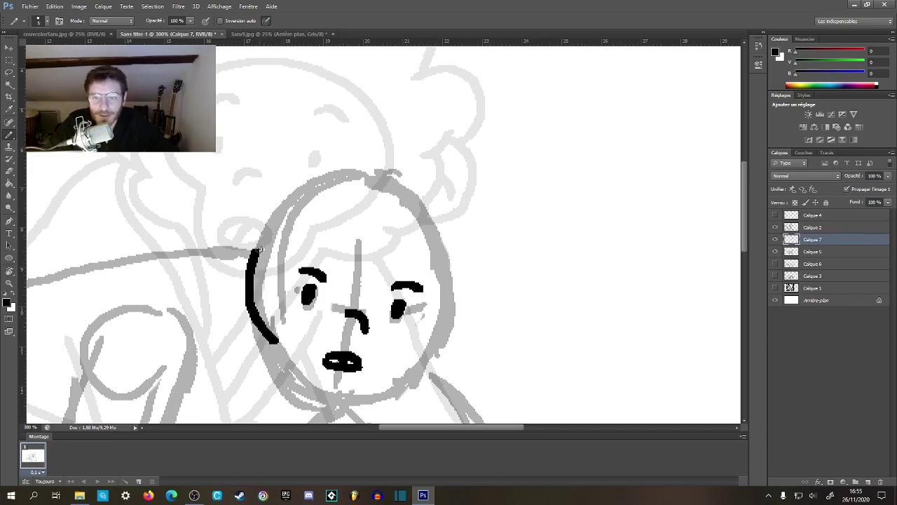
{"action": "mouse_move", "coordinate": [260, 247]}
{"action": "left_mouse_down"}
{"action": "mouse_move", "coordinate": [297, 223]}
{"action": "mouse_move", "coordinate": [381, 223]}
{"action": "mouse_move", "coordinate": [427, 245]}
{"action": "mouse_move", "coordinate": [447, 266]}
{"action": "mouse_move", "coordinate": [455, 297]}
{"action": "mouse_move", "coordinate": [456, 204]}
{"action": "mouse_move", "coordinate": [447, 265]}
{"action": "left_mouse_up"}
{"action": "key", "text": "z"}
{"action": "left_click", "coordinate": [439, 226]}
{"action": "key", "text": "ctrl+alt+z"}
{"action": "key", "text": "ctrl+alt+z"}
- Draw the upper face outline in black as a rounded arch over the brows and down both sides to the cheeks
{"action": "key", "text": "b"}
{"action": "mouse_move", "coordinate": [297, 116]}
{"action": "left_mouse_down"}
{"action": "mouse_move", "coordinate": [264, 160]}
{"action": "mouse_move", "coordinate": [268, 217]}
{"action": "left_mouse_up"}
{"action": "key", "text": "ctrl+z"}
{"action": "mouse_move", "coordinate": [299, 118]}
{"action": "left_mouse_down"}
{"action": "mouse_move", "coordinate": [268, 161]}
{"action": "mouse_move", "coordinate": [268, 201]}
{"action": "mouse_move", "coordinate": [277, 234]}
{"action": "mouse_move", "coordinate": [303, 261]}
{"action": "left_mouse_up"}
{"action": "mouse_move", "coordinate": [278, 136]}
{"action": "left_mouse_down"}
{"action": "mouse_move", "coordinate": [334, 107]}
{"action": "mouse_move", "coordinate": [417, 115]}
{"action": "mouse_move", "coordinate": [471, 133]}
{"action": "mouse_move", "coordinate": [499, 160]}
{"action": "mouse_move", "coordinate": [515, 193]}
{"action": "mouse_move", "coordinate": [512, 246]}
{"action": "mouse_move", "coordinate": [500, 265]}
{"action": "left_mouse_up"}
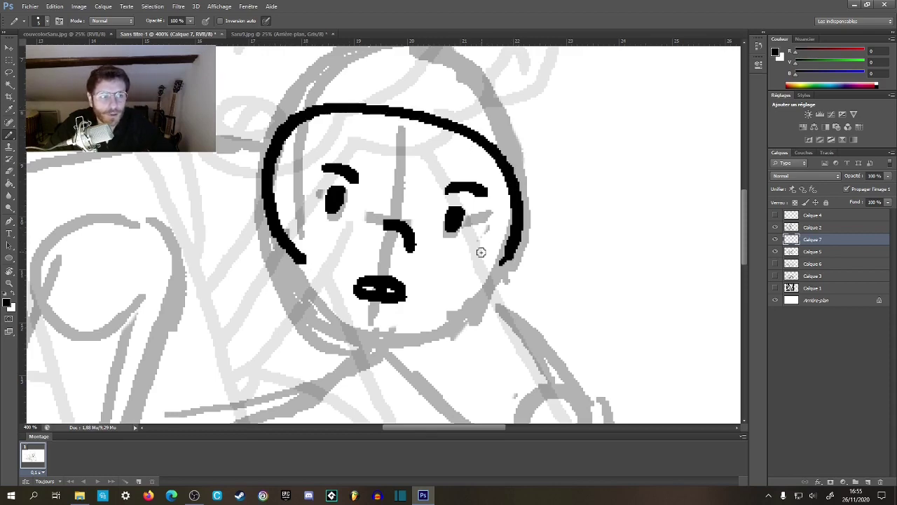
- Close the face outline by curving the cheek in beside the mouth and drawing the rounded muzzle and chin below
{"action": "mouse_move", "coordinate": [441, 273]}
{"action": "left_mouse_down"}
{"action": "mouse_move", "coordinate": [488, 265]}
{"action": "mouse_move", "coordinate": [515, 240]}
{"action": "mouse_move", "coordinate": [459, 279]}
{"action": "left_mouse_up"}
{"action": "key", "text": "ctrl+z"}
{"action": "left_click_drag", "start_coordinate": [404, 317], "coordinate": [387, 295]}
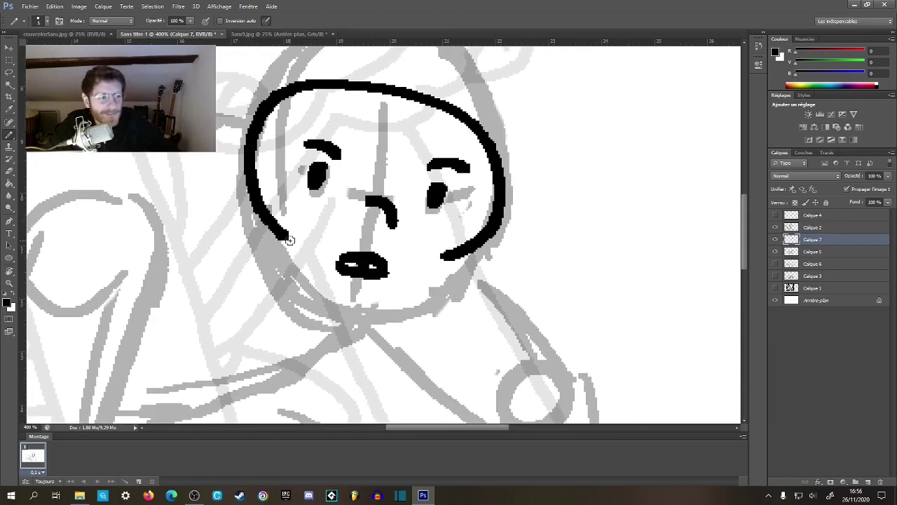
{"action": "left_click_drag", "start_coordinate": [287, 238], "coordinate": [284, 288]}
{"action": "key", "text": "ctrl+z"}
{"action": "left_click_drag", "start_coordinate": [288, 238], "coordinate": [301, 254]}
{"action": "key", "text": "ctrl+z"}
{"action": "mouse_move", "coordinate": [280, 226]}
{"action": "left_mouse_down"}
{"action": "mouse_move", "coordinate": [302, 251]}
{"action": "mouse_move", "coordinate": [298, 294]}
{"action": "mouse_move", "coordinate": [314, 310]}
{"action": "left_mouse_up"}
{"action": "key", "text": "ctrl+z"}
{"action": "mouse_move", "coordinate": [295, 240]}
{"action": "left_mouse_down"}
{"action": "mouse_move", "coordinate": [311, 299]}
{"action": "mouse_move", "coordinate": [365, 322]}
{"action": "mouse_move", "coordinate": [430, 282]}
{"action": "left_mouse_up"}
{"action": "mouse_move", "coordinate": [430, 257]}
{"action": "left_mouse_down"}
{"action": "mouse_move", "coordinate": [412, 308]}
{"action": "mouse_move", "coordinate": [448, 255]}
{"action": "left_mouse_up"}
- Compare the new face with the faded full-body sketch at 100% and with the top of the head up close
{"action": "key", "text": "z"}
{"action": "left_click", "coordinate": [453, 251], "text": "alt"}
{"action": "left_click", "coordinate": [453, 251], "text": "alt"}
{"action": "left_click", "coordinate": [453, 250], "text": "alt"}
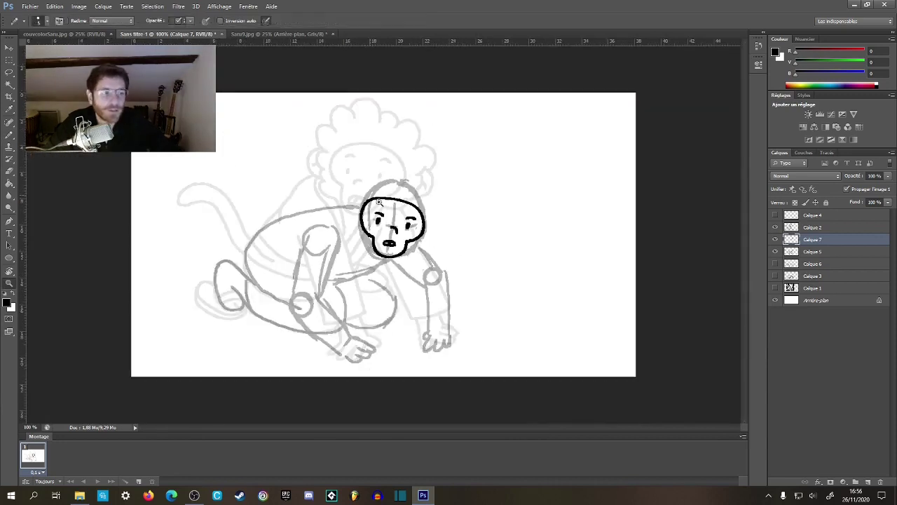
{"action": "left_click_drag", "start_coordinate": [389, 210], "coordinate": [394, 250]}
{"action": "key", "text": "b"}
{"action": "key", "text": "z"}
{"action": "left_click", "coordinate": [402, 266], "text": "alt"}
{"action": "left_click", "coordinate": [402, 267], "text": "alt"}
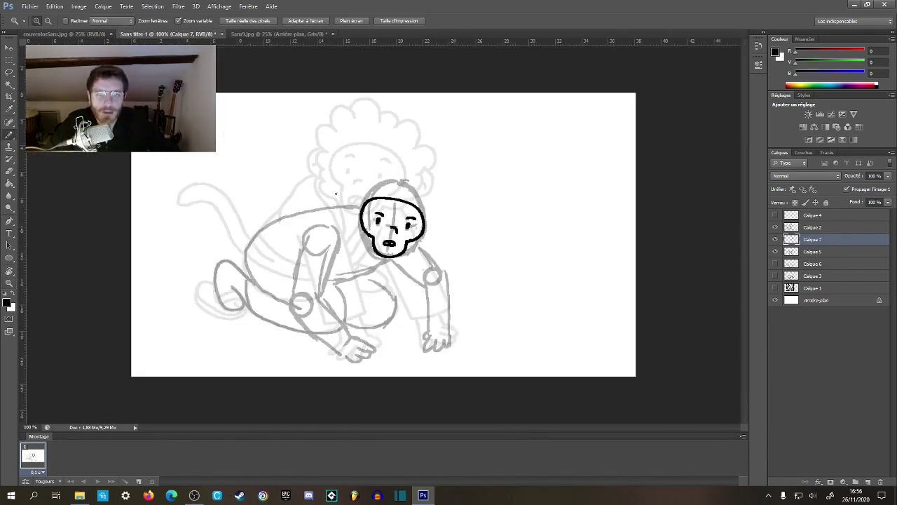
{"action": "left_click", "coordinate": [375, 210]}
{"action": "left_click", "coordinate": [374, 192]}
{"action": "key", "text": "b"}
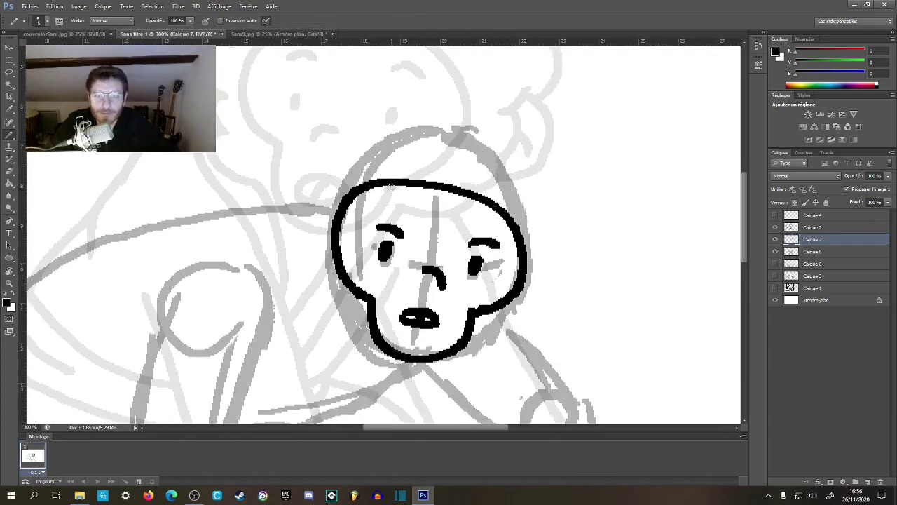
{"action": "key", "text": "z"}
{"action": "left_click", "coordinate": [383, 191], "text": "alt"}
{"action": "key", "text": "b"}
{"action": "key", "text": "z"}
{"action": "left_click", "coordinate": [377, 170]}
{"action": "left_click", "coordinate": [376, 169]}
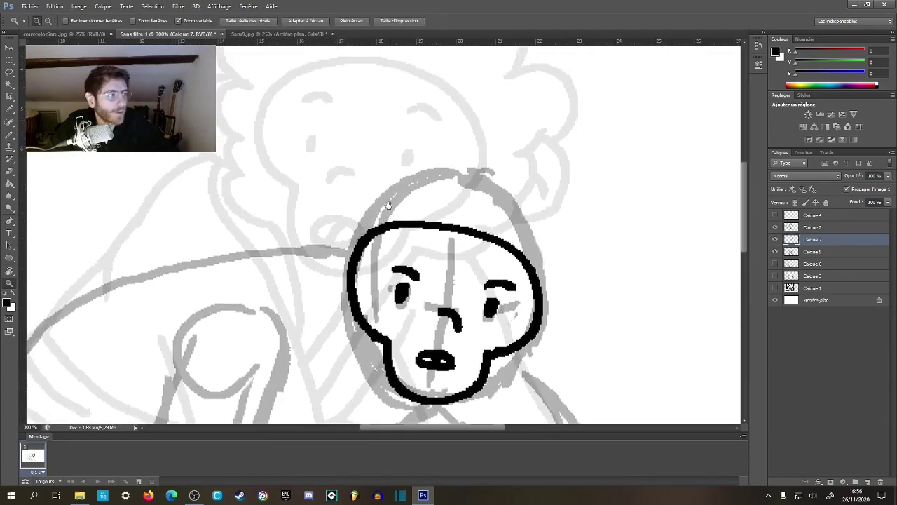
- Draw rounded black mane lobes across the top of the head and down the right side of the face
{"action": "key", "text": "b"}
{"action": "mouse_move", "coordinate": [375, 166]}
{"action": "left_mouse_down"}
{"action": "mouse_move", "coordinate": [349, 232]}
{"action": "mouse_move", "coordinate": [467, 206]}
{"action": "left_mouse_up"}
{"action": "mouse_move", "coordinate": [502, 242]}
{"action": "left_mouse_down"}
{"action": "mouse_move", "coordinate": [391, 306]}
{"action": "mouse_move", "coordinate": [379, 173]}
{"action": "left_mouse_up"}
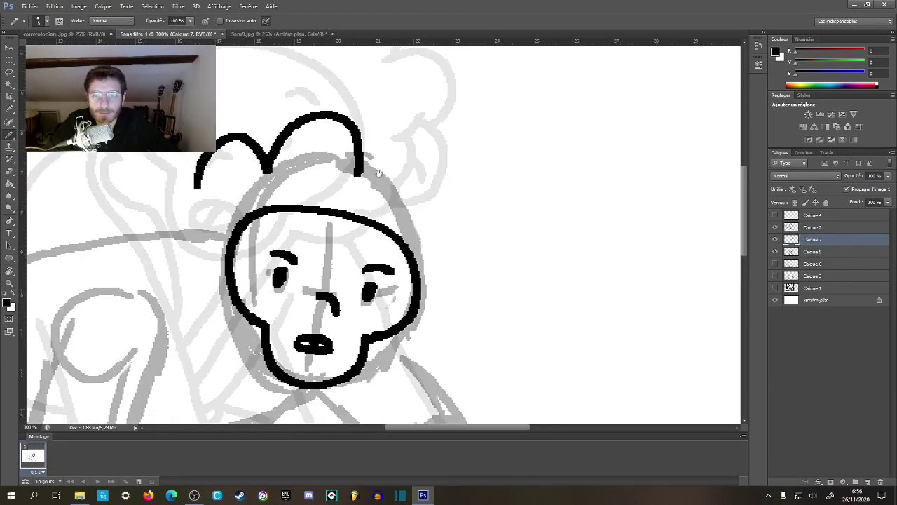
{"action": "mouse_move", "coordinate": [426, 218]}
{"action": "left_mouse_down"}
{"action": "mouse_move", "coordinate": [474, 313]}
{"action": "mouse_move", "coordinate": [449, 175]}
{"action": "mouse_move", "coordinate": [436, 363]}
{"action": "mouse_move", "coordinate": [411, 220]}
{"action": "mouse_move", "coordinate": [384, 205]}
{"action": "mouse_move", "coordinate": [445, 215]}
{"action": "mouse_move", "coordinate": [431, 294]}
{"action": "left_mouse_up"}
{"action": "key", "text": "ctrl+z"}
{"action": "mouse_move", "coordinate": [289, 181]}
{"action": "left_mouse_down"}
{"action": "mouse_move", "coordinate": [376, 234]}
{"action": "mouse_move", "coordinate": [410, 331]}
{"action": "mouse_move", "coordinate": [388, 192]}
{"action": "mouse_move", "coordinate": [361, 160]}
{"action": "left_mouse_up"}
{"action": "mouse_move", "coordinate": [512, 269]}
{"action": "left_mouse_down"}
{"action": "mouse_move", "coordinate": [526, 301]}
{"action": "mouse_move", "coordinate": [522, 322]}
{"action": "left_mouse_up"}
{"action": "key", "text": "ctrl+z"}
{"action": "mouse_move", "coordinate": [480, 272]}
{"action": "left_mouse_down"}
{"action": "mouse_move", "coordinate": [506, 271]}
{"action": "mouse_move", "coordinate": [509, 320]}
{"action": "left_mouse_up"}
- Continue the scalloped mane outline down the left side of the face, ending in a point below the cheek
{"action": "left_click_drag", "start_coordinate": [391, 280], "coordinate": [402, 173]}
{"action": "mouse_move", "coordinate": [368, 205]}
{"action": "left_mouse_down"}
{"action": "mouse_move", "coordinate": [350, 200]}
{"action": "mouse_move", "coordinate": [324, 222]}
{"action": "mouse_move", "coordinate": [367, 275]}
{"action": "mouse_move", "coordinate": [377, 366]}
{"action": "mouse_move", "coordinate": [355, 180]}
{"action": "mouse_move", "coordinate": [326, 200]}
{"action": "left_mouse_up"}
{"action": "key", "text": "ctrl+z"}
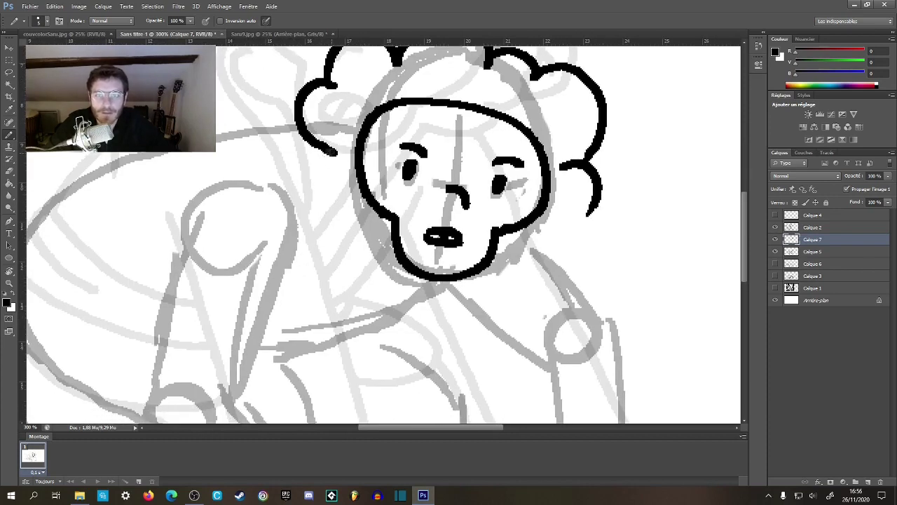
{"action": "left_click_drag", "start_coordinate": [335, 150], "coordinate": [321, 203]}
{"action": "left_click_drag", "start_coordinate": [324, 235], "coordinate": [357, 265]}
{"action": "mouse_move", "coordinate": [380, 63]}
{"action": "left_mouse_down"}
{"action": "mouse_move", "coordinate": [384, 280]}
{"action": "mouse_move", "coordinate": [389, 217]}
{"action": "mouse_move", "coordinate": [374, 101]}
{"action": "left_mouse_up"}
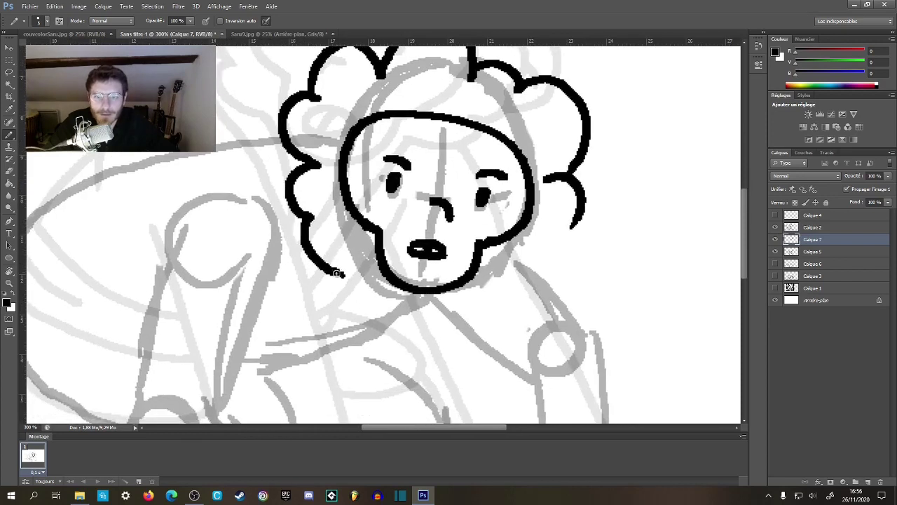
{"action": "left_click_drag", "start_coordinate": [468, 257], "coordinate": [442, 272]}
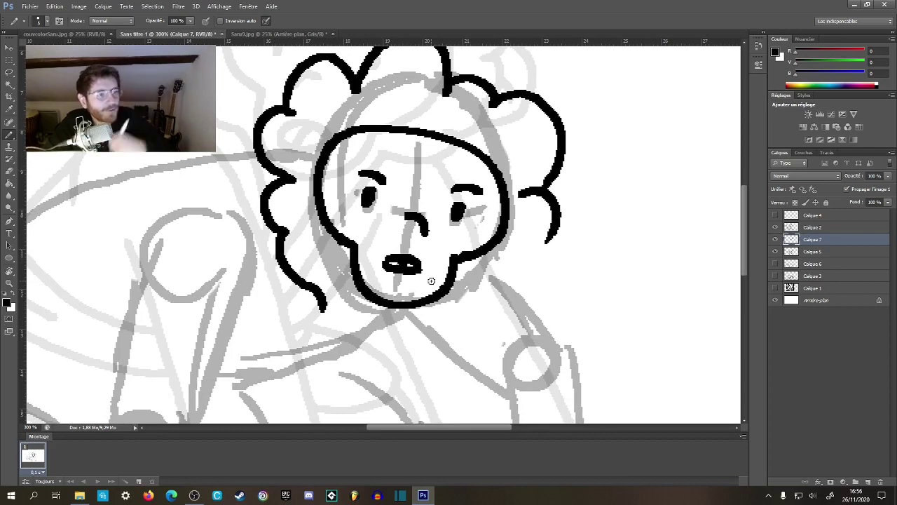
{"action": "mouse_move", "coordinate": [429, 272]}
{"action": "left_mouse_down"}
{"action": "mouse_move", "coordinate": [420, 178]}
{"action": "mouse_move", "coordinate": [377, 246]}
{"action": "left_mouse_up"}
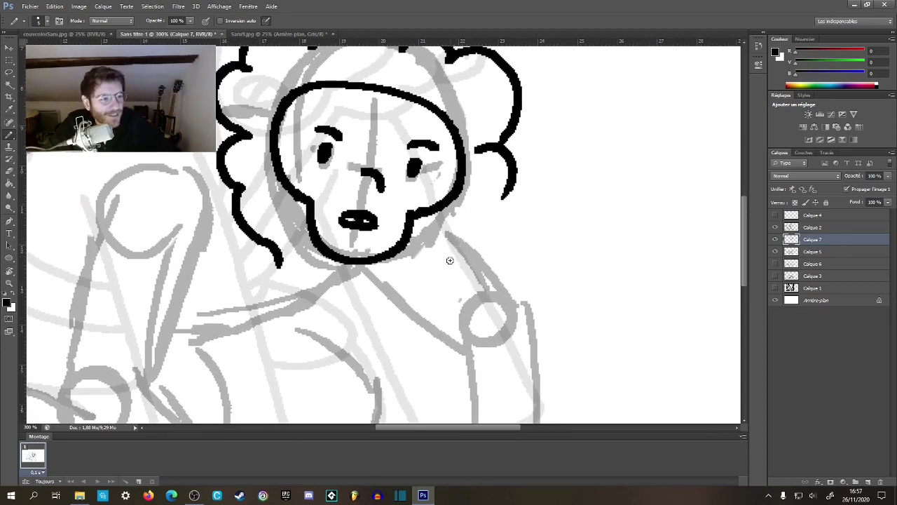
- Close the mane with rounded lobes at its lower right side and a curve running beneath the chin
{"action": "mouse_move", "coordinate": [426, 245]}
{"action": "left_mouse_down"}
{"action": "mouse_move", "coordinate": [458, 247]}
{"action": "mouse_move", "coordinate": [514, 176]}
{"action": "mouse_move", "coordinate": [503, 199]}
{"action": "left_mouse_up"}
{"action": "mouse_move", "coordinate": [454, 289]}
{"action": "left_mouse_down"}
{"action": "mouse_move", "coordinate": [509, 312]}
{"action": "mouse_move", "coordinate": [510, 285]}
{"action": "left_mouse_up"}
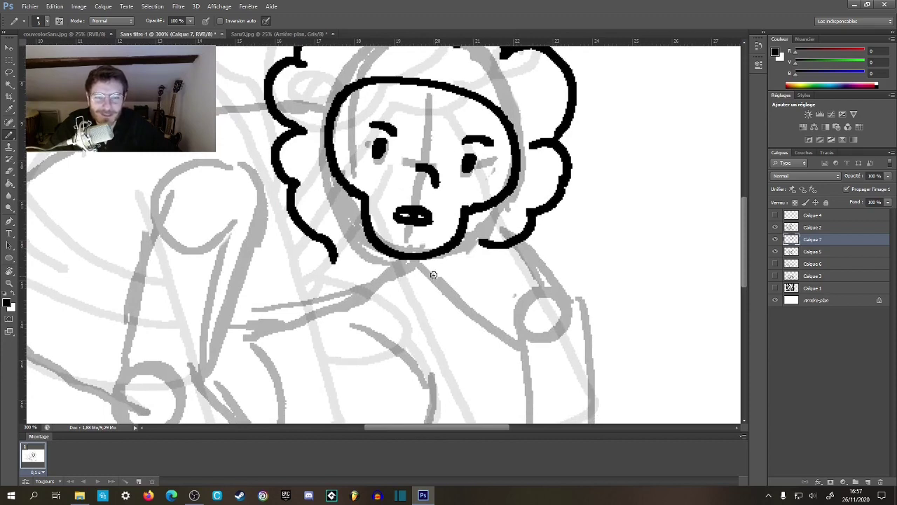
{"action": "mouse_move", "coordinate": [362, 282]}
{"action": "left_mouse_down"}
{"action": "mouse_move", "coordinate": [460, 268]}
{"action": "mouse_move", "coordinate": [487, 227]}
{"action": "mouse_move", "coordinate": [466, 263]}
{"action": "mouse_move", "coordinate": [421, 279]}
{"action": "mouse_move", "coordinate": [388, 272]}
{"action": "mouse_move", "coordinate": [355, 282]}
{"action": "left_mouse_up"}
{"action": "key", "text": "ctrl+z"}
{"action": "mouse_move", "coordinate": [411, 188]}
{"action": "left_mouse_down"}
{"action": "mouse_move", "coordinate": [382, 324]}
{"action": "mouse_move", "coordinate": [362, 203]}
{"action": "mouse_move", "coordinate": [427, 277]}
{"action": "mouse_move", "coordinate": [437, 412]}
{"action": "mouse_move", "coordinate": [450, 212]}
{"action": "left_mouse_up"}
- Draw a rounded ear with inner fold lines protruding from each side of the mane
{"action": "left_click_drag", "start_coordinate": [315, 139], "coordinate": [284, 164]}
{"action": "key", "text": "ctrl+z"}
{"action": "left_click_drag", "start_coordinate": [316, 136], "coordinate": [287, 169]}
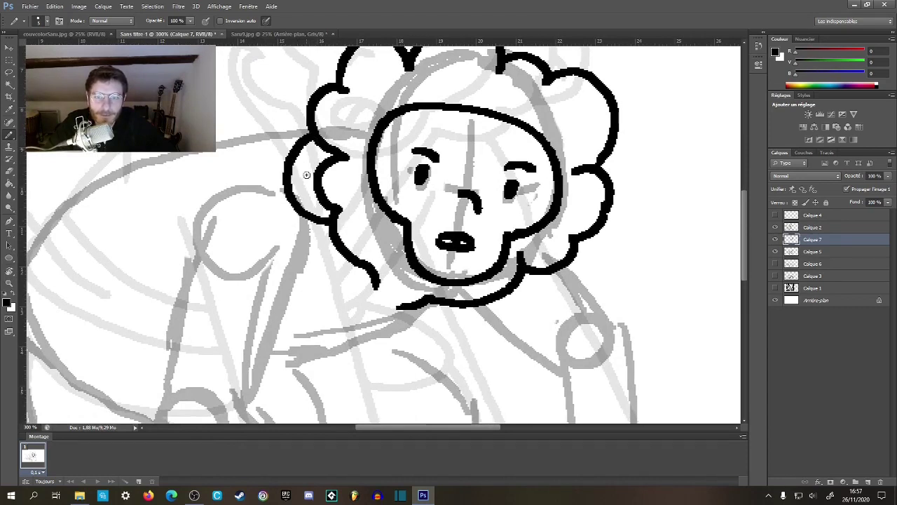
{"action": "left_click_drag", "start_coordinate": [438, 181], "coordinate": [269, 206]}
{"action": "mouse_move", "coordinate": [437, 183]}
{"action": "left_mouse_down"}
{"action": "mouse_move", "coordinate": [458, 218]}
{"action": "mouse_move", "coordinate": [296, 272]}
{"action": "left_mouse_up"}
{"action": "key", "text": "z"}
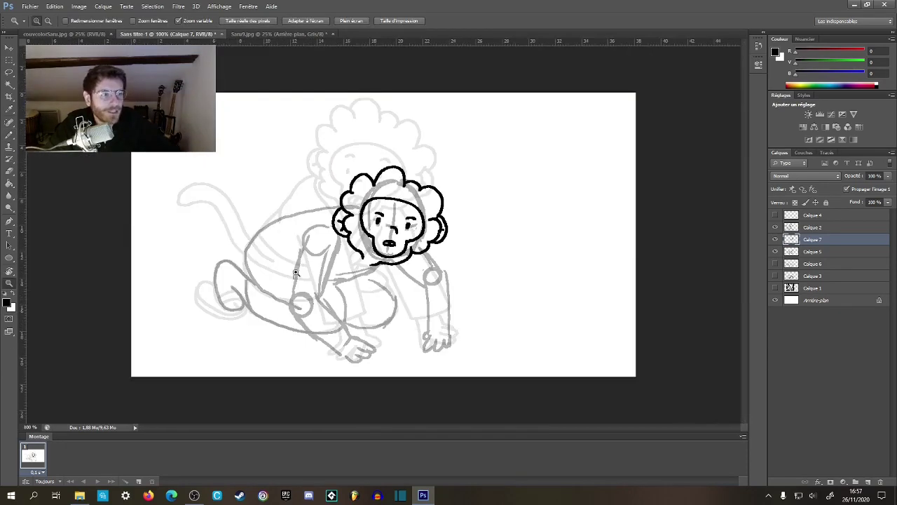
- Draw the crossed collar lines of the garment below the mane, converging in a point on the chest
{"action": "left_click_drag", "start_coordinate": [366, 269], "coordinate": [515, 274]}
{"action": "mouse_move", "coordinate": [422, 213]}
{"action": "left_mouse_down"}
{"action": "mouse_move", "coordinate": [400, 287]}
{"action": "mouse_move", "coordinate": [502, 141]}
{"action": "left_mouse_up"}
{"action": "key", "text": "b"}
{"action": "left_click_drag", "start_coordinate": [440, 160], "coordinate": [419, 249]}
{"action": "mouse_move", "coordinate": [339, 312]}
{"action": "left_mouse_down"}
{"action": "mouse_move", "coordinate": [379, 287]}
{"action": "mouse_move", "coordinate": [411, 244]}
{"action": "left_mouse_up"}
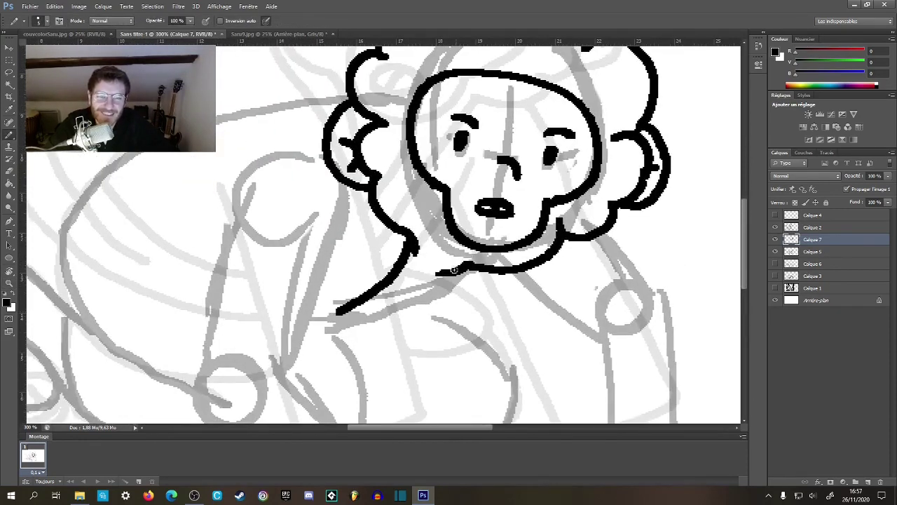
{"action": "mouse_move", "coordinate": [410, 293]}
{"action": "left_mouse_down"}
{"action": "mouse_move", "coordinate": [449, 266]}
{"action": "mouse_move", "coordinate": [412, 312]}
{"action": "mouse_move", "coordinate": [385, 386]}
{"action": "mouse_move", "coordinate": [480, 234]}
{"action": "left_mouse_up"}
{"action": "mouse_move", "coordinate": [408, 174]}
{"action": "left_mouse_down"}
{"action": "mouse_move", "coordinate": [391, 243]}
{"action": "mouse_move", "coordinate": [370, 277]}
{"action": "left_mouse_up"}
{"action": "key", "text": "ctrl+z"}
{"action": "mouse_move", "coordinate": [406, 193]}
{"action": "left_mouse_down"}
{"action": "mouse_move", "coordinate": [367, 281]}
{"action": "mouse_move", "coordinate": [506, 268]}
{"action": "mouse_move", "coordinate": [533, 250]}
{"action": "mouse_move", "coordinate": [457, 360]}
{"action": "mouse_move", "coordinate": [286, 125]}
{"action": "left_mouse_up"}
- Draw the sleeve of the right-hand arm with its outer and inner edges and a straight cuff above the hand
{"action": "mouse_move", "coordinate": [403, 83]}
{"action": "left_mouse_down"}
{"action": "mouse_move", "coordinate": [442, 132]}
{"action": "mouse_move", "coordinate": [440, 119]}
{"action": "left_mouse_up"}
{"action": "key", "text": "ctrl+z"}
{"action": "key", "text": "ctrl+z"}
{"action": "mouse_move", "coordinate": [404, 81]}
{"action": "left_mouse_down"}
{"action": "mouse_move", "coordinate": [471, 153]}
{"action": "mouse_move", "coordinate": [479, 237]}
{"action": "left_mouse_up"}
{"action": "left_click_drag", "start_coordinate": [303, 148], "coordinate": [352, 187]}
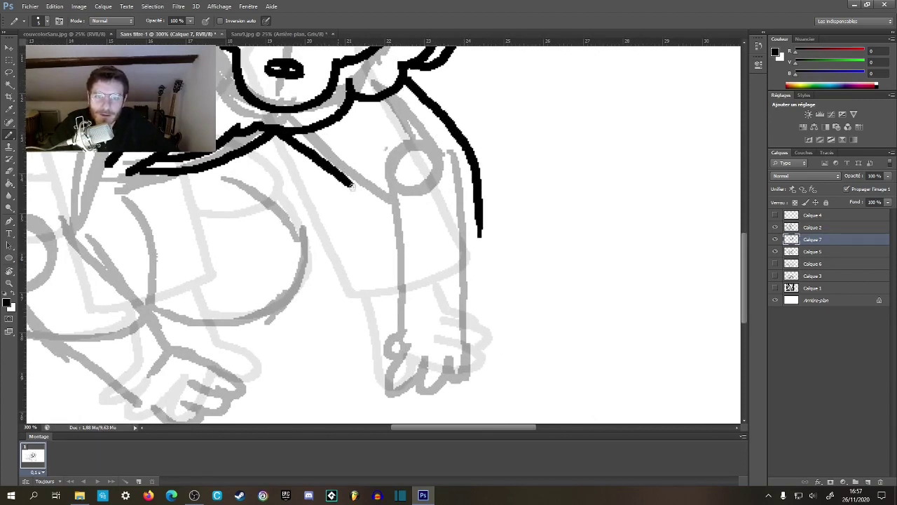
{"action": "left_click_drag", "start_coordinate": [379, 229], "coordinate": [382, 288]}
{"action": "scroll", "coordinate": [386, 306], "scroll_direction": "right", "scroll_amount": 2}
{"action": "scroll", "coordinate": [371, 225], "scroll_direction": "down", "scroll_amount": 3}
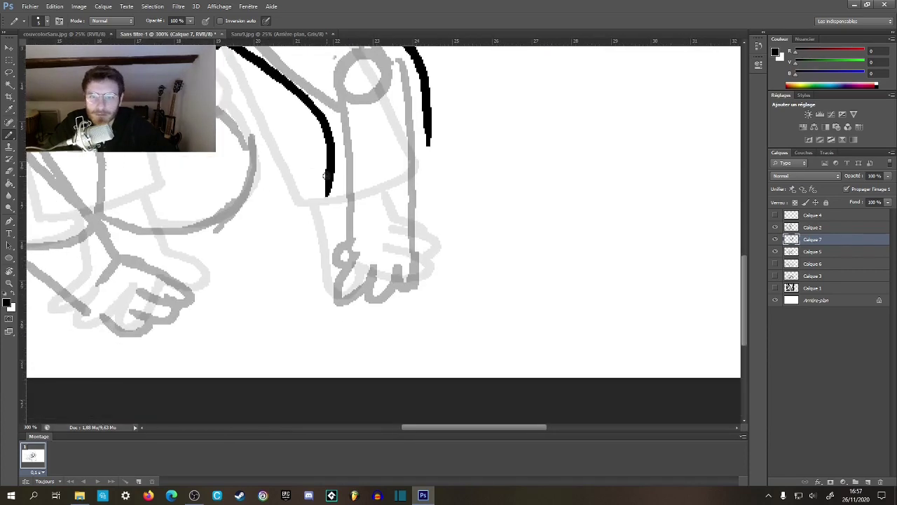
{"action": "left_click_drag", "start_coordinate": [326, 207], "coordinate": [429, 211]}
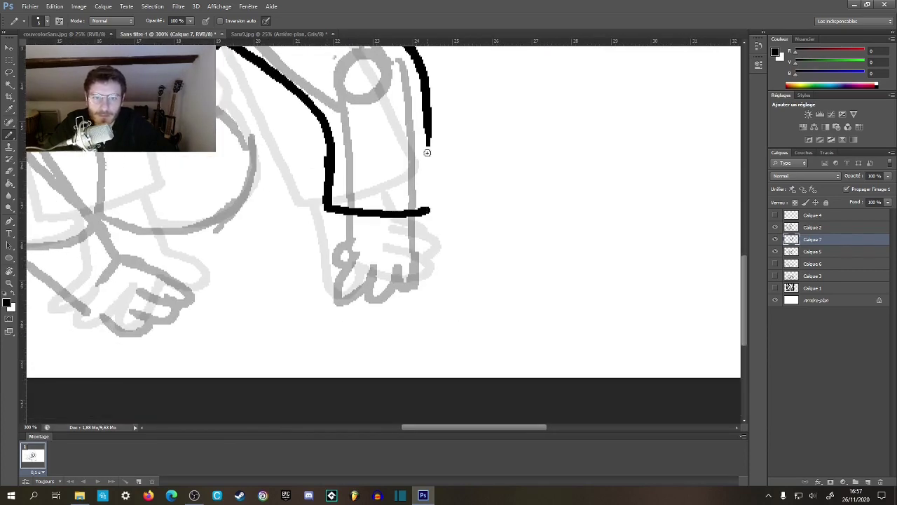
{"action": "mouse_move", "coordinate": [428, 139]}
{"action": "left_mouse_down"}
{"action": "mouse_move", "coordinate": [427, 202]}
{"action": "mouse_move", "coordinate": [491, 473]}
{"action": "mouse_move", "coordinate": [601, 383]}
{"action": "mouse_move", "coordinate": [606, 356]}
{"action": "left_mouse_up"}
- Draw the left-hand arm's bent sleeve with its slanted cuff and the chest line under the collar
{"action": "left_click_drag", "start_coordinate": [276, 210], "coordinate": [297, 187]}
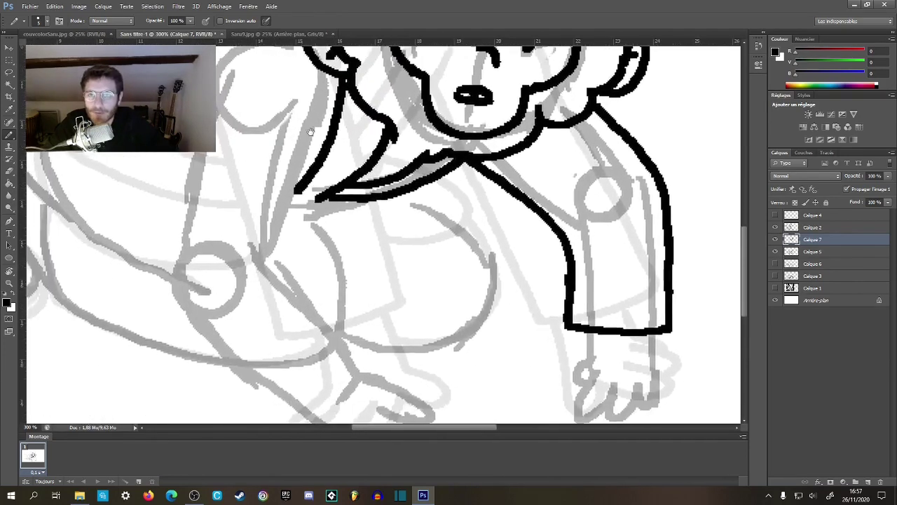
{"action": "left_click_drag", "start_coordinate": [324, 89], "coordinate": [281, 212]}
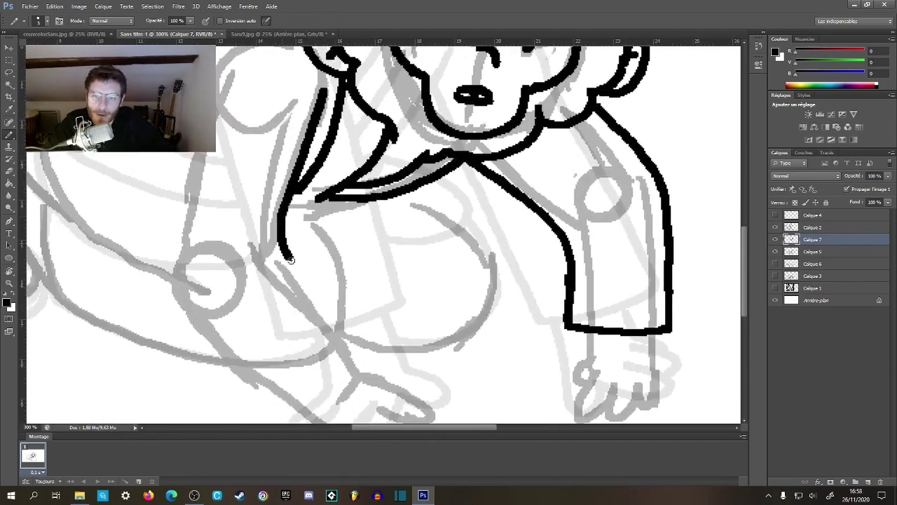
{"action": "left_click_drag", "start_coordinate": [290, 260], "coordinate": [336, 315]}
{"action": "left_click_drag", "start_coordinate": [298, 242], "coordinate": [381, 277]}
{"action": "mouse_move", "coordinate": [283, 118]}
{"action": "left_mouse_down"}
{"action": "mouse_move", "coordinate": [240, 233]}
{"action": "mouse_move", "coordinate": [231, 298]}
{"action": "mouse_move", "coordinate": [269, 361]}
{"action": "mouse_move", "coordinate": [218, 255]}
{"action": "left_mouse_up"}
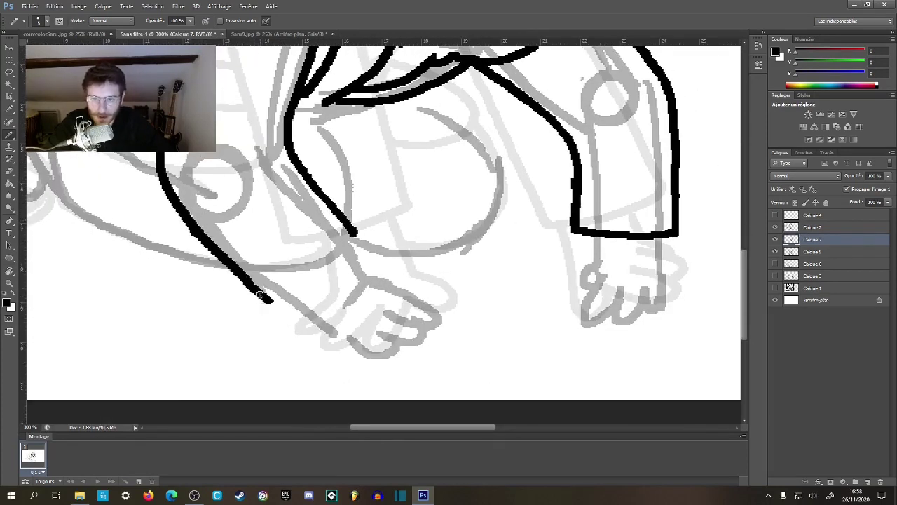
{"action": "mouse_move", "coordinate": [272, 301]}
{"action": "left_mouse_down"}
{"action": "mouse_move", "coordinate": [338, 245]}
{"action": "mouse_move", "coordinate": [287, 359]}
{"action": "mouse_move", "coordinate": [266, 331]}
{"action": "mouse_move", "coordinate": [261, 303]}
{"action": "left_mouse_up"}
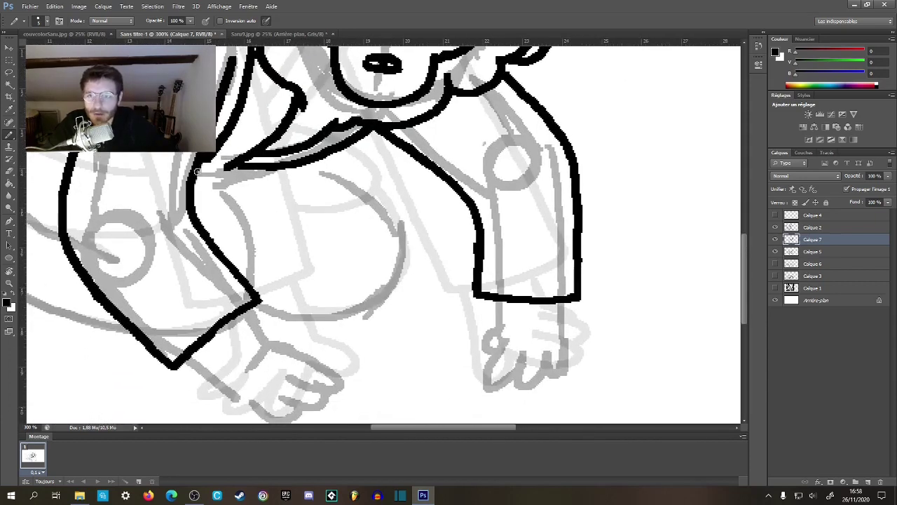
{"action": "mouse_move", "coordinate": [196, 180]}
{"action": "left_mouse_down"}
{"action": "mouse_move", "coordinate": [241, 179]}
{"action": "mouse_move", "coordinate": [340, 375]}
{"action": "mouse_move", "coordinate": [349, 354]}
{"action": "mouse_move", "coordinate": [301, 245]}
{"action": "mouse_move", "coordinate": [305, 146]}
{"action": "mouse_move", "coordinate": [274, 101]}
{"action": "left_mouse_up"}
{"action": "left_click_drag", "start_coordinate": [359, 201], "coordinate": [311, 143]}
- Draw the left-hand arm's hand from the cuff along its lower edge, curling round the lowest finger
{"action": "key", "text": "z"}
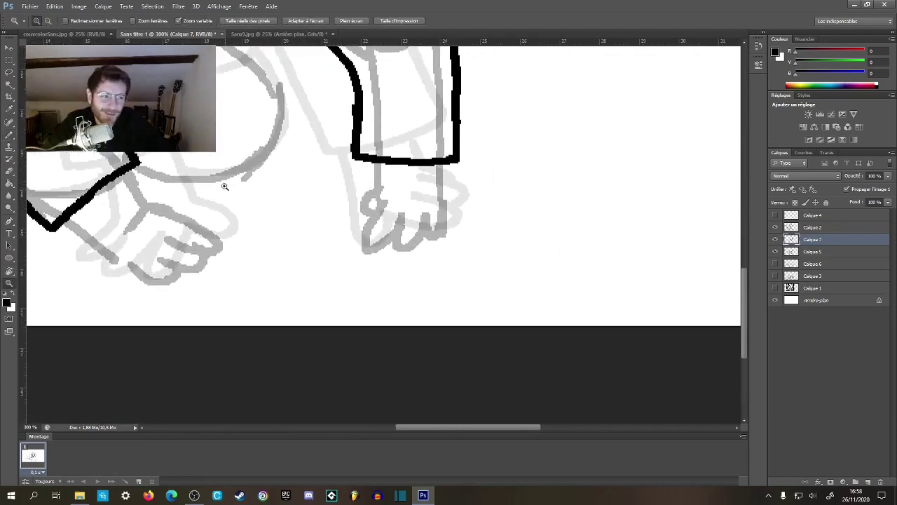
{"action": "left_click", "coordinate": [224, 186]}
{"action": "left_click", "coordinate": [221, 207]}
{"action": "left_click_drag", "start_coordinate": [220, 208], "coordinate": [360, 200]}
{"action": "key", "text": "b"}
{"action": "mouse_move", "coordinate": [214, 243]}
{"action": "left_mouse_down"}
{"action": "mouse_move", "coordinate": [319, 333]}
{"action": "mouse_move", "coordinate": [405, 341]}
{"action": "left_mouse_up"}
{"action": "left_click_drag", "start_coordinate": [356, 307], "coordinate": [391, 333]}
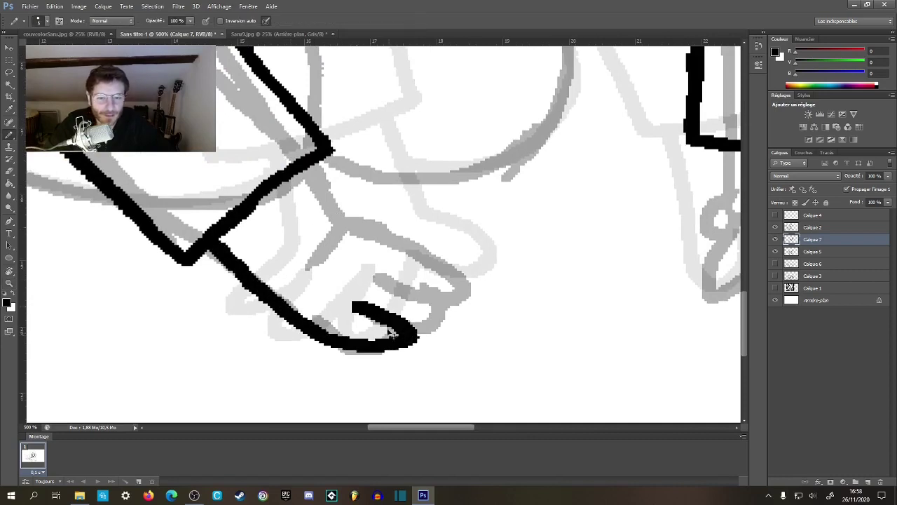
{"action": "key", "text": "ctrl+alt+z"}
{"action": "key", "text": "ctrl+alt+z"}
{"action": "mouse_move", "coordinate": [209, 242]}
{"action": "left_mouse_down"}
{"action": "mouse_move", "coordinate": [322, 324]}
{"action": "mouse_move", "coordinate": [399, 339]}
{"action": "left_mouse_up"}
{"action": "left_click_drag", "start_coordinate": [354, 308], "coordinate": [392, 335]}
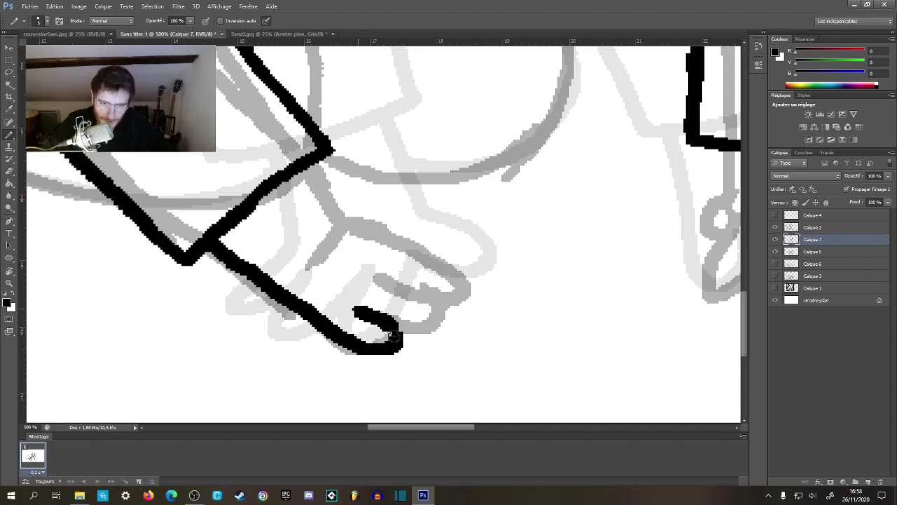
- Add the remaining curled fingers and the upper edge of the hand below the slanted cuff
{"action": "left_click_drag", "start_coordinate": [356, 310], "coordinate": [400, 281]}
{"action": "key", "text": "ctrl+z"}
{"action": "mouse_move", "coordinate": [357, 310]}
{"action": "left_mouse_down"}
{"action": "mouse_move", "coordinate": [411, 320]}
{"action": "mouse_move", "coordinate": [395, 277]}
{"action": "left_mouse_up"}
{"action": "key", "text": "ctrl+z"}
{"action": "mouse_move", "coordinate": [394, 328]}
{"action": "left_mouse_down"}
{"action": "mouse_move", "coordinate": [437, 306]}
{"action": "mouse_move", "coordinate": [395, 278]}
{"action": "mouse_move", "coordinate": [460, 286]}
{"action": "mouse_move", "coordinate": [397, 239]}
{"action": "left_mouse_up"}
{"action": "mouse_move", "coordinate": [313, 165]}
{"action": "left_mouse_down"}
{"action": "mouse_move", "coordinate": [345, 200]}
{"action": "mouse_move", "coordinate": [347, 219]}
{"action": "mouse_move", "coordinate": [377, 212]}
{"action": "mouse_move", "coordinate": [415, 244]}
{"action": "mouse_move", "coordinate": [403, 245]}
{"action": "left_mouse_up"}
{"action": "key", "text": "ctrl+z"}
- Draw the hand with its downward-pointing fingers below the straight cuff of the right-hand sleeve
{"action": "mouse_move", "coordinate": [500, 211]}
{"action": "left_mouse_down"}
{"action": "mouse_move", "coordinate": [326, 222]}
{"action": "mouse_move", "coordinate": [340, 217]}
{"action": "left_mouse_up"}
{"action": "mouse_move", "coordinate": [502, 156]}
{"action": "left_mouse_down"}
{"action": "mouse_move", "coordinate": [490, 210]}
{"action": "mouse_move", "coordinate": [468, 245]}
{"action": "mouse_move", "coordinate": [515, 220]}
{"action": "mouse_move", "coordinate": [471, 303]}
{"action": "mouse_move", "coordinate": [539, 234]}
{"action": "mouse_move", "coordinate": [542, 302]}
{"action": "mouse_move", "coordinate": [567, 265]}
{"action": "mouse_move", "coordinate": [524, 264]}
{"action": "mouse_move", "coordinate": [554, 295]}
{"action": "mouse_move", "coordinate": [567, 250]}
{"action": "mouse_move", "coordinate": [608, 239]}
{"action": "left_mouse_up"}
{"action": "key", "text": "ctrl+alt+z"}
{"action": "key", "text": "ctrl+alt+z"}
{"action": "mouse_move", "coordinate": [614, 156]}
{"action": "left_mouse_down"}
{"action": "mouse_move", "coordinate": [617, 268]}
{"action": "mouse_move", "coordinate": [516, 246]}
{"action": "left_mouse_up"}
{"action": "key", "text": "z"}
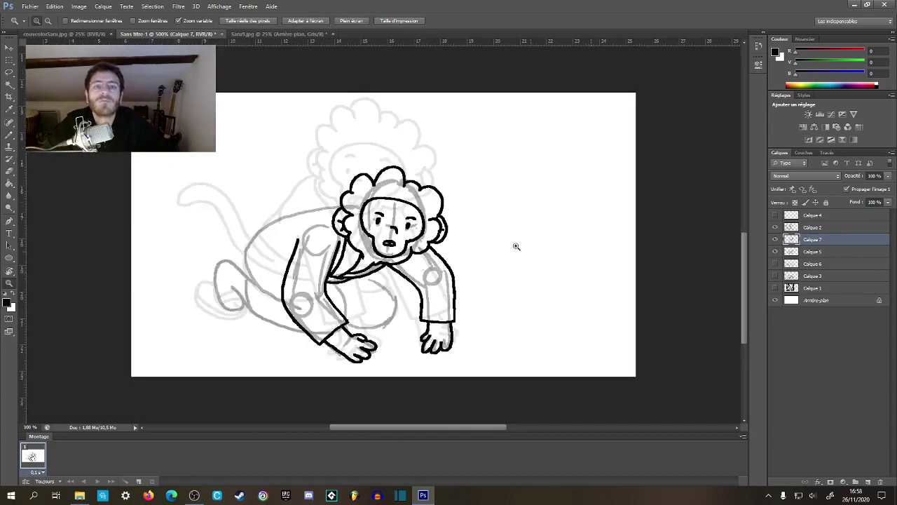
- Draw the curved jacket hem and the overlapping waist bands from the lower back to the left-hand sleeve
{"action": "left_click_drag", "start_coordinate": [333, 259], "coordinate": [386, 260]}
{"action": "left_click_drag", "start_coordinate": [281, 169], "coordinate": [389, 235]}
{"action": "key", "text": "b"}
{"action": "mouse_move", "coordinate": [313, 236]}
{"action": "left_mouse_down"}
{"action": "mouse_move", "coordinate": [337, 132]}
{"action": "mouse_move", "coordinate": [315, 203]}
{"action": "left_mouse_up"}
{"action": "left_click_drag", "start_coordinate": [197, 227], "coordinate": [236, 188]}
{"action": "key", "text": "ctrl+z"}
{"action": "mouse_move", "coordinate": [226, 222]}
{"action": "left_mouse_down"}
{"action": "mouse_move", "coordinate": [203, 169]}
{"action": "mouse_move", "coordinate": [269, 244]}
{"action": "left_mouse_up"}
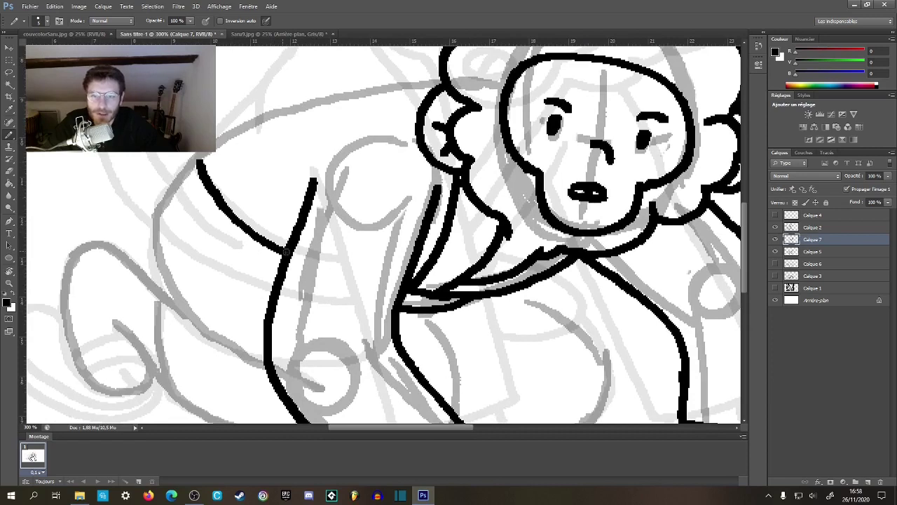
{"action": "left_click_drag", "start_coordinate": [155, 212], "coordinate": [191, 261]}
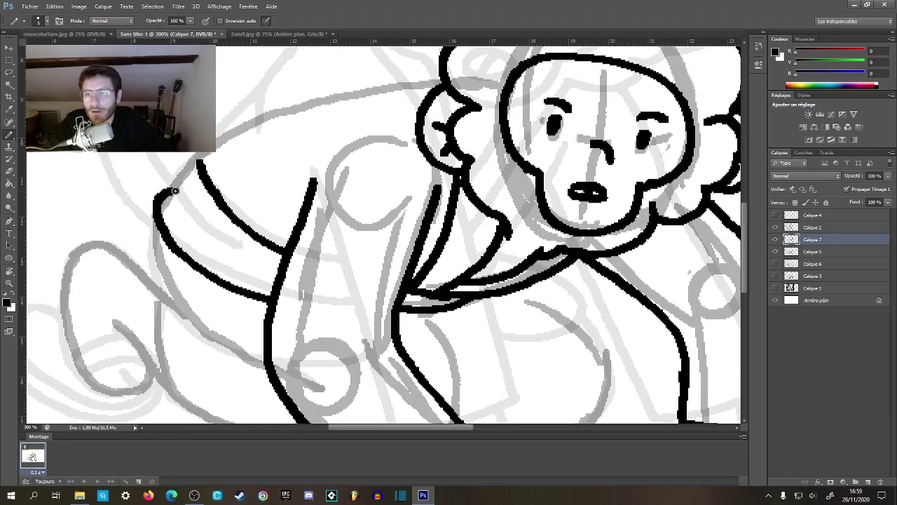
{"action": "left_click_drag", "start_coordinate": [175, 191], "coordinate": [228, 238]}
{"action": "left_click_drag", "start_coordinate": [325, 158], "coordinate": [228, 240]}
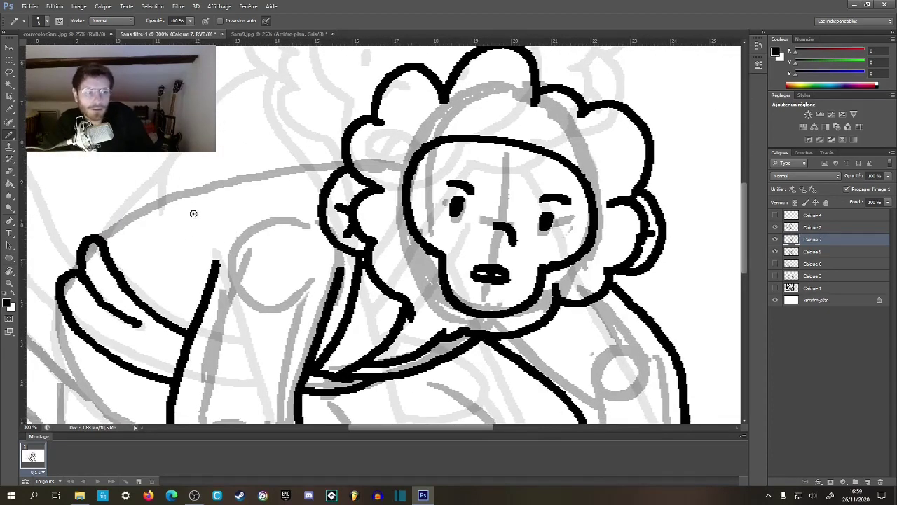
- Draw the arched back line from the jacket hem up towards the mane
{"action": "left_click_drag", "start_coordinate": [109, 237], "coordinate": [173, 203]}
{"action": "key", "text": "ctrl+z"}
{"action": "mouse_move", "coordinate": [98, 238]}
{"action": "left_mouse_down"}
{"action": "mouse_move", "coordinate": [157, 200]}
{"action": "mouse_move", "coordinate": [234, 177]}
{"action": "left_mouse_up"}
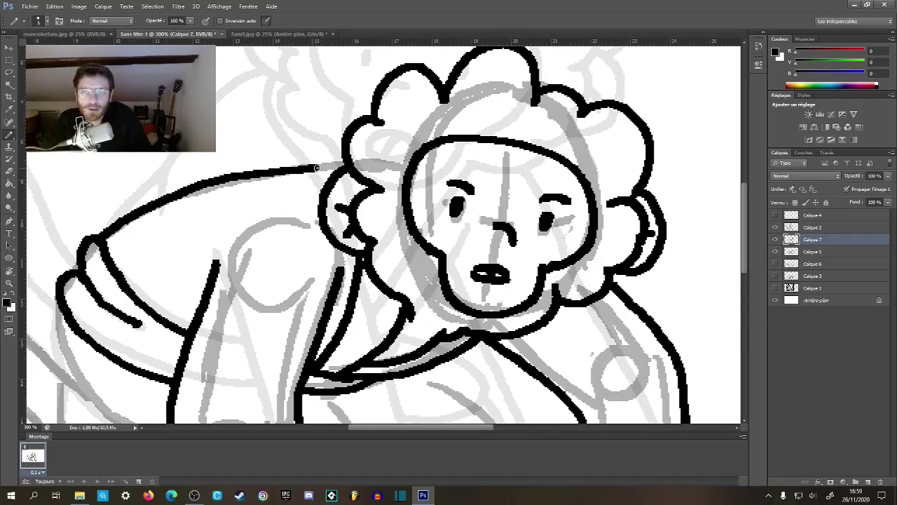
{"action": "key", "text": "ctrl+z"}
{"action": "mouse_move", "coordinate": [104, 238]}
{"action": "left_mouse_down"}
{"action": "mouse_move", "coordinate": [194, 192]}
{"action": "mouse_move", "coordinate": [278, 173]}
{"action": "left_mouse_up"}
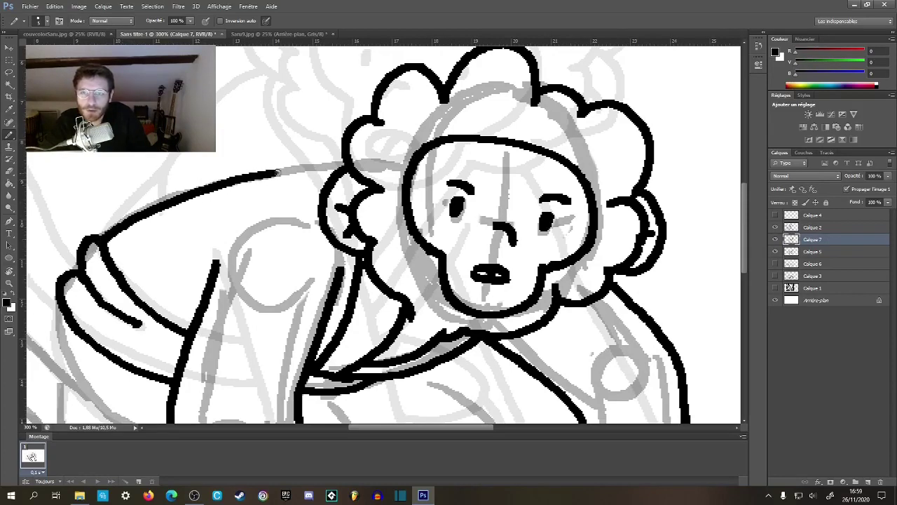
{"action": "mouse_move", "coordinate": [323, 319]}
{"action": "left_mouse_down"}
{"action": "mouse_move", "coordinate": [378, 208]}
{"action": "mouse_move", "coordinate": [449, 159]}
{"action": "mouse_move", "coordinate": [421, 135]}
{"action": "mouse_move", "coordinate": [402, 82]}
{"action": "left_mouse_up"}
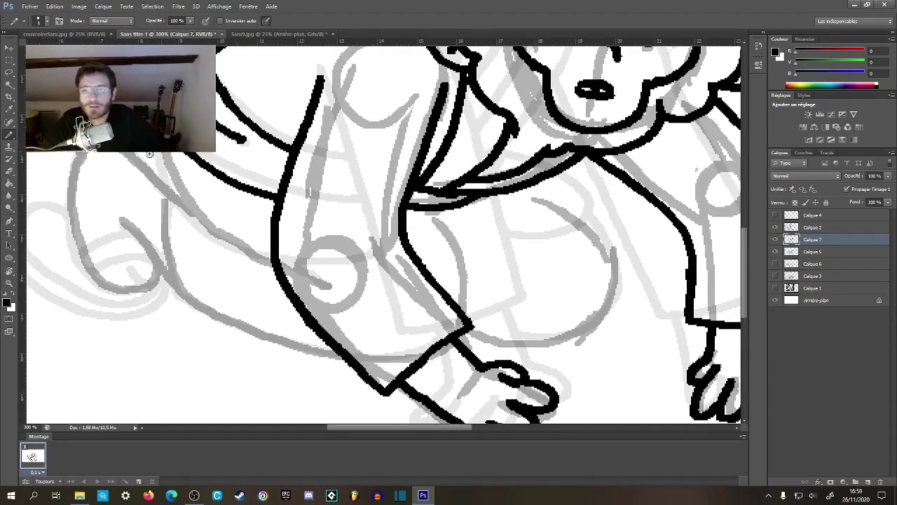
- Draw the curved hindquarter line below the waist bands, running down to the left-hand sleeve
{"action": "key", "text": "z"}
{"action": "left_click", "coordinate": [234, 148]}
{"action": "key", "text": "b"}
{"action": "mouse_move", "coordinate": [224, 130]}
{"action": "left_mouse_down"}
{"action": "mouse_move", "coordinate": [235, 200]}
{"action": "mouse_move", "coordinate": [265, 253]}
{"action": "mouse_move", "coordinate": [315, 292]}
{"action": "mouse_move", "coordinate": [269, 305]}
{"action": "mouse_move", "coordinate": [266, 210]}
{"action": "mouse_move", "coordinate": [302, 226]}
{"action": "left_mouse_up"}
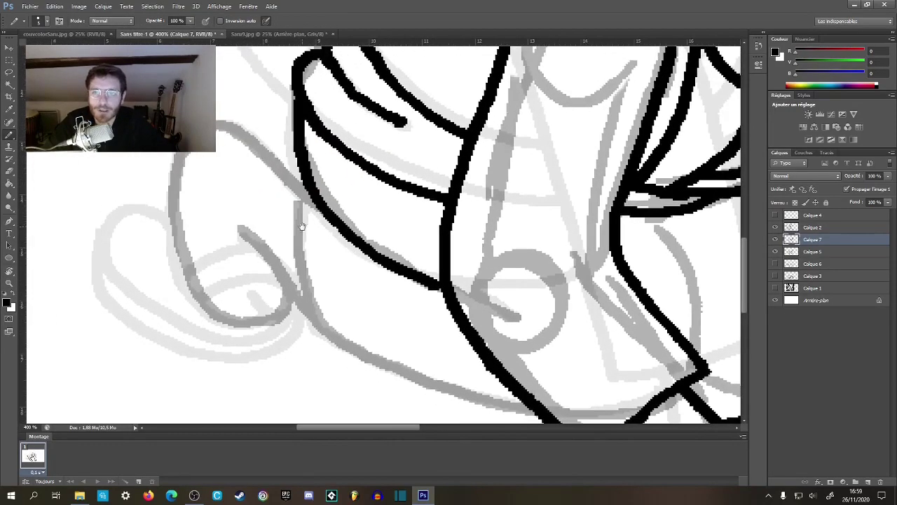
- Draw the large rounded knee and its short inner curve in the space between the two arms
{"action": "left_click_drag", "start_coordinate": [500, 245], "coordinate": [161, 155]}
{"action": "mouse_move", "coordinate": [322, 130]}
{"action": "left_mouse_down"}
{"action": "mouse_move", "coordinate": [347, 162]}
{"action": "mouse_move", "coordinate": [362, 224]}
{"action": "mouse_move", "coordinate": [360, 259]}
{"action": "left_mouse_up"}
{"action": "left_click_drag", "start_coordinate": [446, 166], "coordinate": [312, 229]}
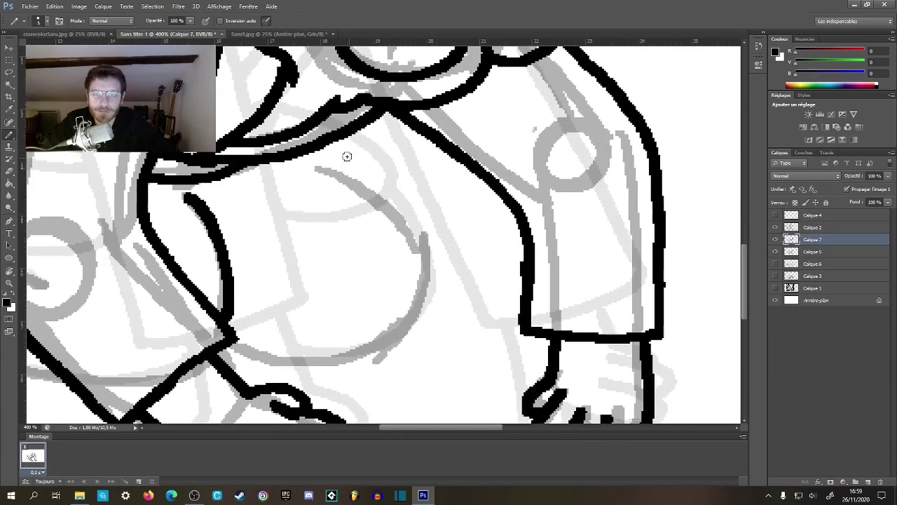
{"action": "mouse_move", "coordinate": [314, 150]}
{"action": "left_mouse_down"}
{"action": "mouse_move", "coordinate": [390, 200]}
{"action": "mouse_move", "coordinate": [424, 270]}
{"action": "mouse_move", "coordinate": [404, 322]}
{"action": "left_mouse_up"}
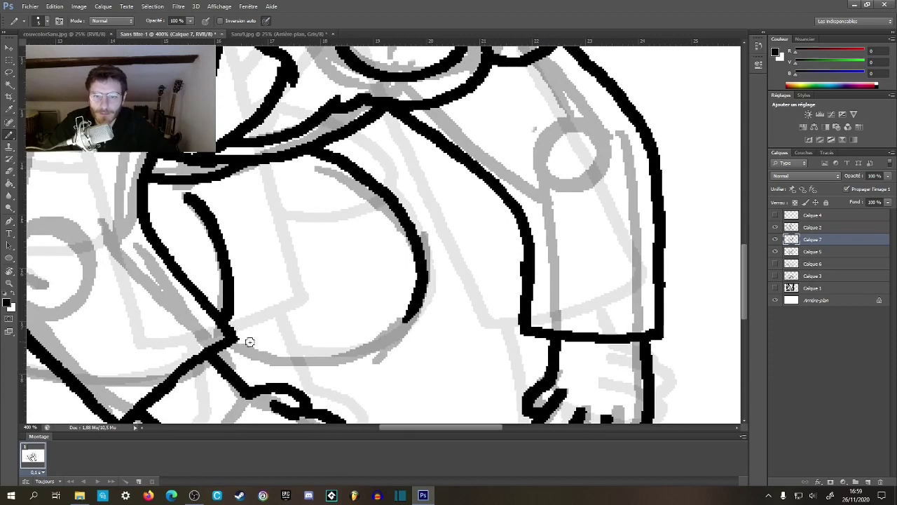
{"action": "mouse_move", "coordinate": [236, 352]}
{"action": "left_mouse_down"}
{"action": "mouse_move", "coordinate": [329, 363]}
{"action": "mouse_move", "coordinate": [421, 303]}
{"action": "left_mouse_up"}
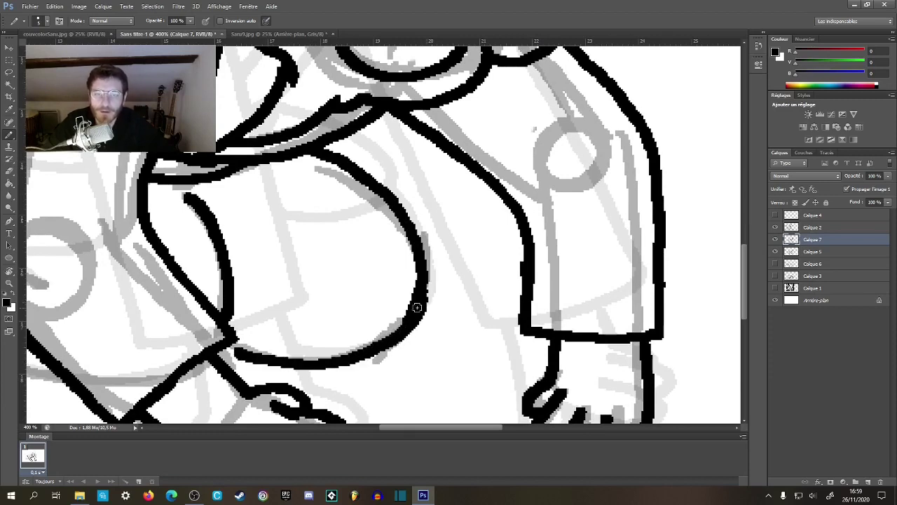
{"action": "key", "text": "ctrl+z"}
{"action": "mouse_move", "coordinate": [295, 362]}
{"action": "left_mouse_down"}
{"action": "mouse_move", "coordinate": [395, 329]}
{"action": "mouse_move", "coordinate": [423, 293]}
{"action": "left_mouse_up"}
{"action": "scroll", "coordinate": [350, 257], "scroll_direction": "down", "scroll_amount": 3}
{"action": "scroll", "coordinate": [350, 256], "scroll_direction": "left", "scroll_amount": 3}
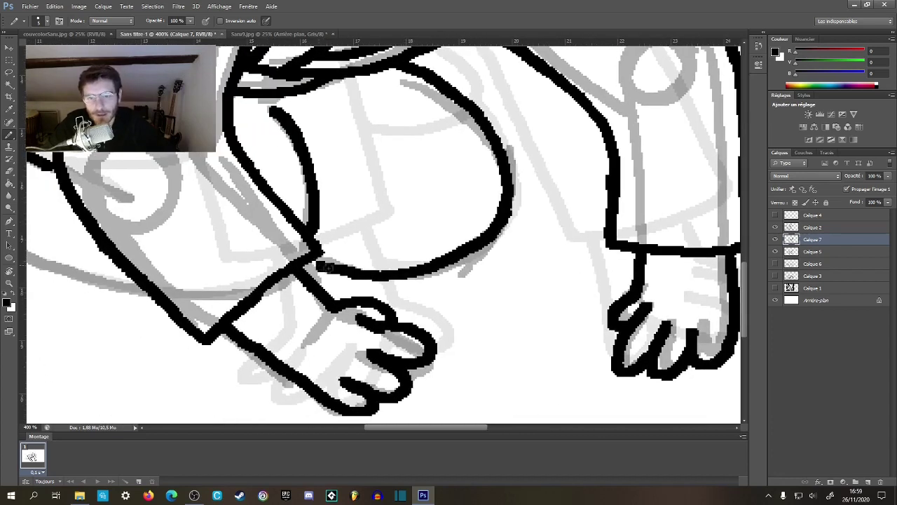
- Draw the rear leg's lower outline from the hindquarters down and across to the left-hand sleeve
{"action": "scroll", "coordinate": [323, 266], "scroll_direction": "left", "scroll_amount": 5}
{"action": "mouse_move", "coordinate": [220, 103]}
{"action": "left_mouse_down"}
{"action": "mouse_move", "coordinate": [209, 162]}
{"action": "mouse_move", "coordinate": [234, 227]}
{"action": "left_mouse_up"}
{"action": "key", "text": "ctrl+z"}
{"action": "mouse_move", "coordinate": [223, 104]}
{"action": "left_mouse_down"}
{"action": "mouse_move", "coordinate": [207, 201]}
{"action": "mouse_move", "coordinate": [224, 241]}
{"action": "mouse_move", "coordinate": [321, 298]}
{"action": "mouse_move", "coordinate": [436, 335]}
{"action": "left_mouse_up"}
{"action": "key", "text": "ctrl+z"}
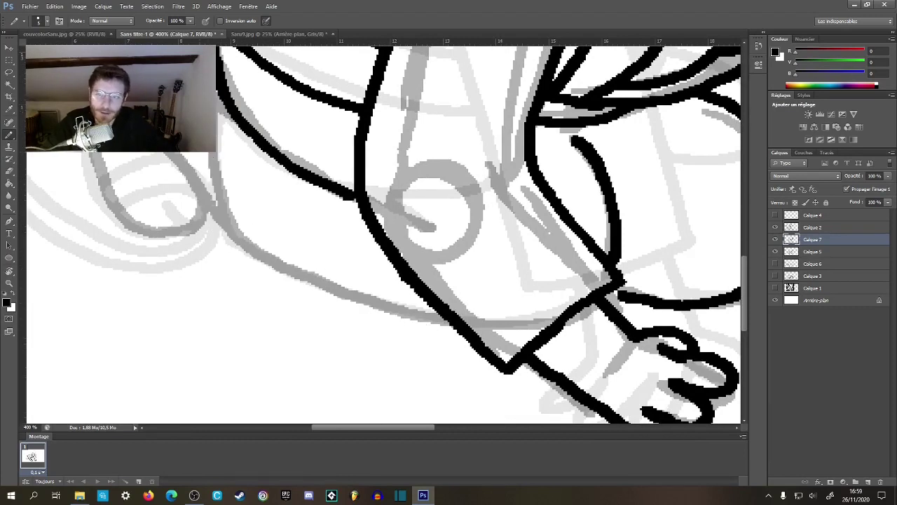
{"action": "mouse_move", "coordinate": [211, 153]}
{"action": "left_mouse_down"}
{"action": "mouse_move", "coordinate": [214, 214]}
{"action": "mouse_move", "coordinate": [231, 242]}
{"action": "left_mouse_up"}
{"action": "scroll", "coordinate": [261, 223], "scroll_direction": "right", "scroll_amount": 3}
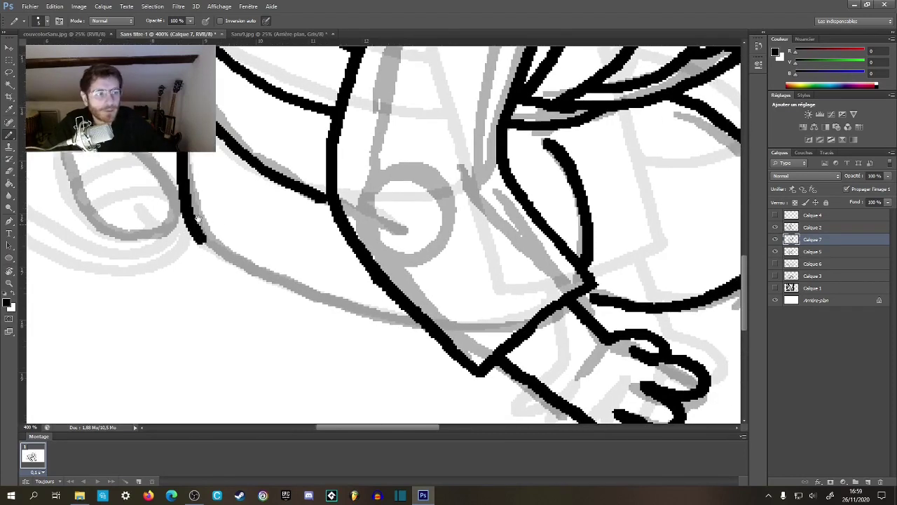
{"action": "mouse_move", "coordinate": [128, 231]}
{"action": "left_mouse_down"}
{"action": "mouse_move", "coordinate": [244, 288]}
{"action": "mouse_move", "coordinate": [341, 319]}
{"action": "left_mouse_up"}
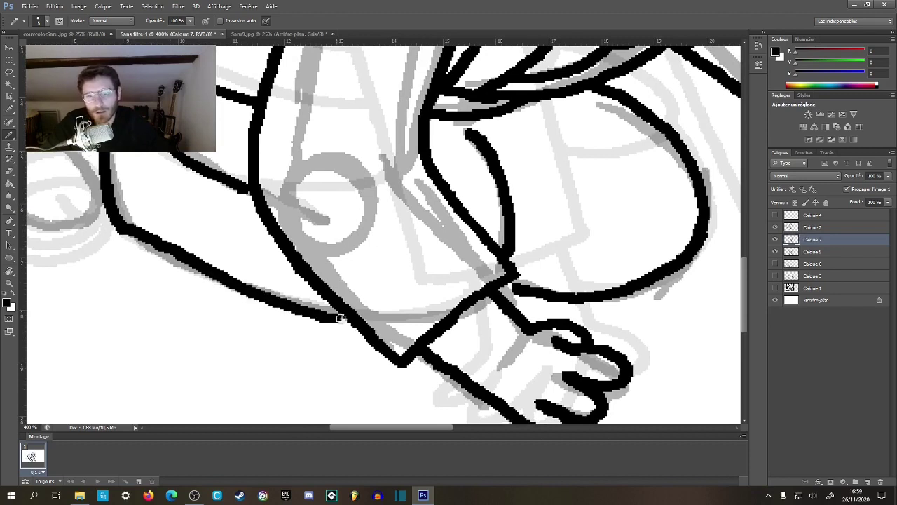
{"action": "mouse_move", "coordinate": [65, 89]}
{"action": "left_mouse_down"}
{"action": "mouse_move", "coordinate": [299, 276]}
{"action": "mouse_move", "coordinate": [397, 169]}
{"action": "left_mouse_up"}
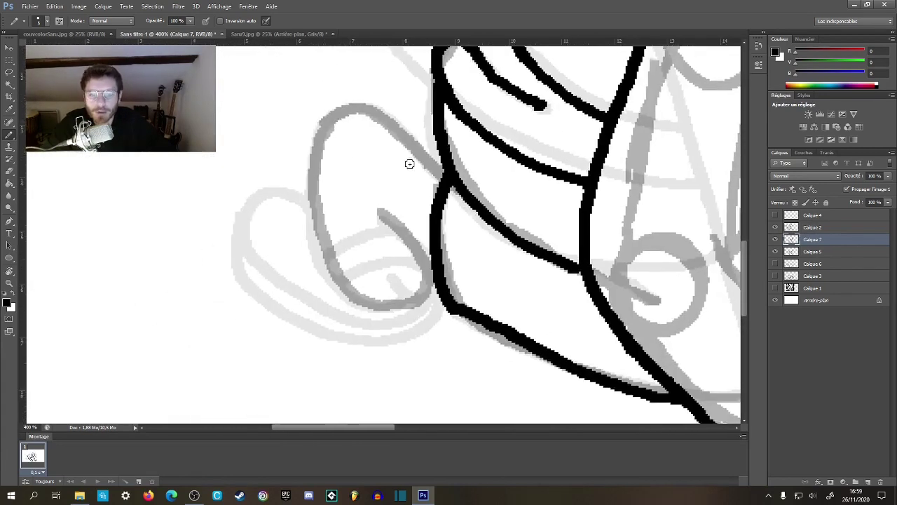
- Draw the rear foot's rounded outline behind the hindquarters, with its short inner crease and two curved strap bands
{"action": "mouse_move", "coordinate": [447, 183]}
{"action": "left_mouse_down"}
{"action": "mouse_move", "coordinate": [380, 112]}
{"action": "mouse_move", "coordinate": [352, 108]}
{"action": "mouse_move", "coordinate": [316, 135]}
{"action": "mouse_move", "coordinate": [312, 210]}
{"action": "mouse_move", "coordinate": [326, 271]}
{"action": "mouse_move", "coordinate": [376, 306]}
{"action": "mouse_move", "coordinate": [404, 299]}
{"action": "mouse_move", "coordinate": [391, 278]}
{"action": "mouse_move", "coordinate": [435, 286]}
{"action": "left_mouse_up"}
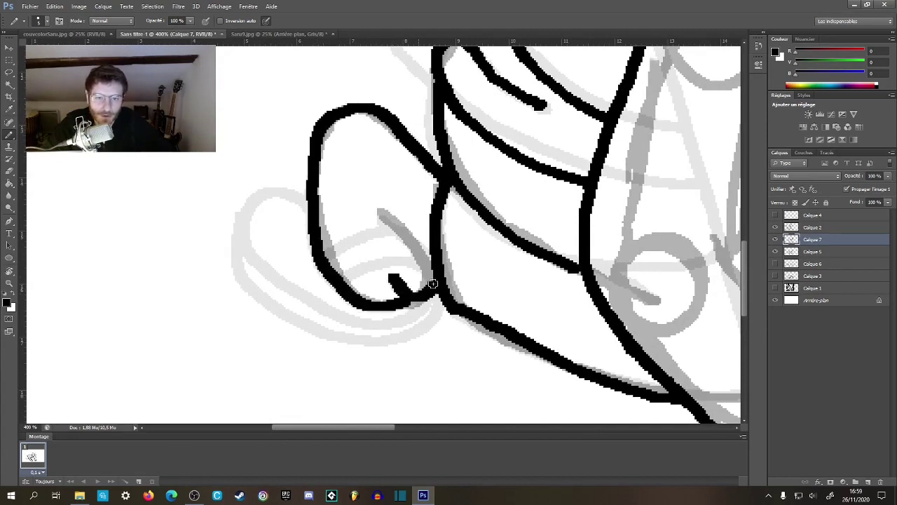
{"action": "mouse_move", "coordinate": [377, 209]}
{"action": "left_mouse_down"}
{"action": "mouse_move", "coordinate": [427, 256]}
{"action": "mouse_move", "coordinate": [326, 206]}
{"action": "left_mouse_up"}
{"action": "left_click_drag", "start_coordinate": [253, 207], "coordinate": [326, 176]}
{"action": "mouse_move", "coordinate": [275, 229]}
{"action": "left_mouse_down"}
{"action": "mouse_move", "coordinate": [320, 213]}
{"action": "mouse_move", "coordinate": [365, 212]}
{"action": "left_mouse_up"}
{"action": "left_click_drag", "start_coordinate": [220, 149], "coordinate": [300, 188]}
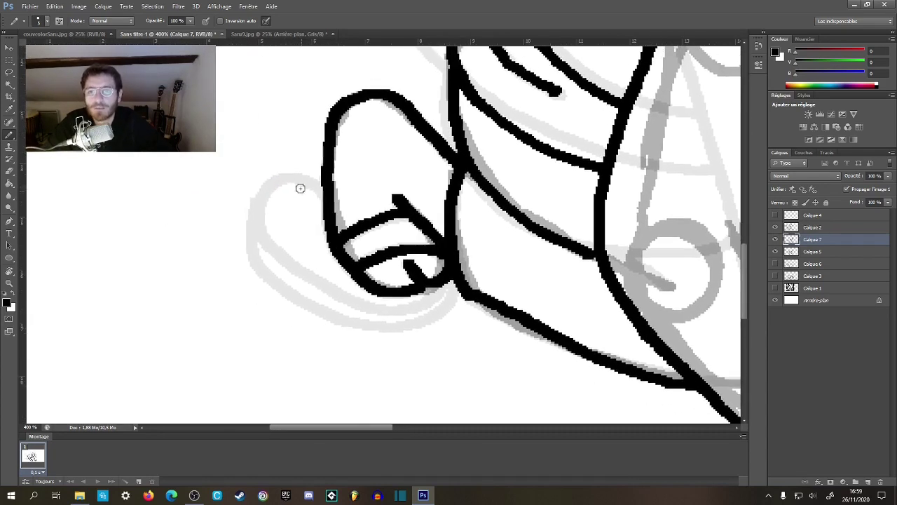
- Draw the sandal's rounded tip and the two parallel sole lines curving under the foot to the leg
{"action": "mouse_move", "coordinate": [256, 212]}
{"action": "left_mouse_down"}
{"action": "mouse_move", "coordinate": [292, 180]}
{"action": "mouse_move", "coordinate": [321, 188]}
{"action": "left_mouse_up"}
{"action": "mouse_move", "coordinate": [261, 197]}
{"action": "left_mouse_down"}
{"action": "mouse_move", "coordinate": [258, 227]}
{"action": "mouse_move", "coordinate": [273, 253]}
{"action": "mouse_move", "coordinate": [343, 296]}
{"action": "mouse_move", "coordinate": [405, 309]}
{"action": "mouse_move", "coordinate": [437, 294]}
{"action": "mouse_move", "coordinate": [441, 272]}
{"action": "left_mouse_up"}
{"action": "mouse_move", "coordinate": [259, 202]}
{"action": "left_mouse_down"}
{"action": "mouse_move", "coordinate": [252, 257]}
{"action": "mouse_move", "coordinate": [270, 281]}
{"action": "mouse_move", "coordinate": [305, 303]}
{"action": "mouse_move", "coordinate": [396, 327]}
{"action": "mouse_move", "coordinate": [434, 320]}
{"action": "mouse_move", "coordinate": [459, 282]}
{"action": "left_mouse_up"}
- Show Calque 6 as a reference and hide the rough sketch Calque 5, keeping Calque 7 as the active layer
{"action": "left_click", "coordinate": [459, 273], "text": "alt"}
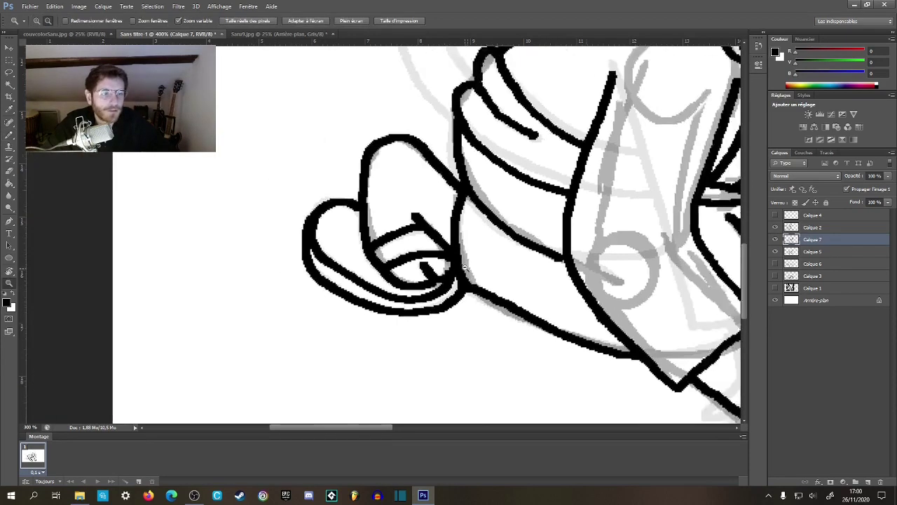
{"action": "left_click", "coordinate": [460, 273], "text": "alt"}
{"action": "left_click", "coordinate": [459, 274], "text": "alt"}
{"action": "left_click", "coordinate": [459, 275], "text": "alt"}
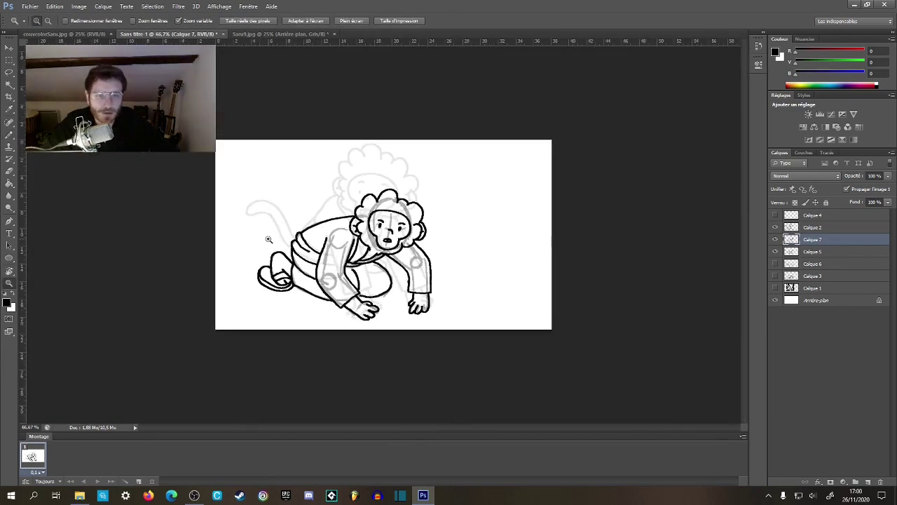
{"action": "left_click", "coordinate": [268, 240]}
{"action": "left_click", "coordinate": [267, 239]}
{"action": "left_click", "coordinate": [775, 264]}
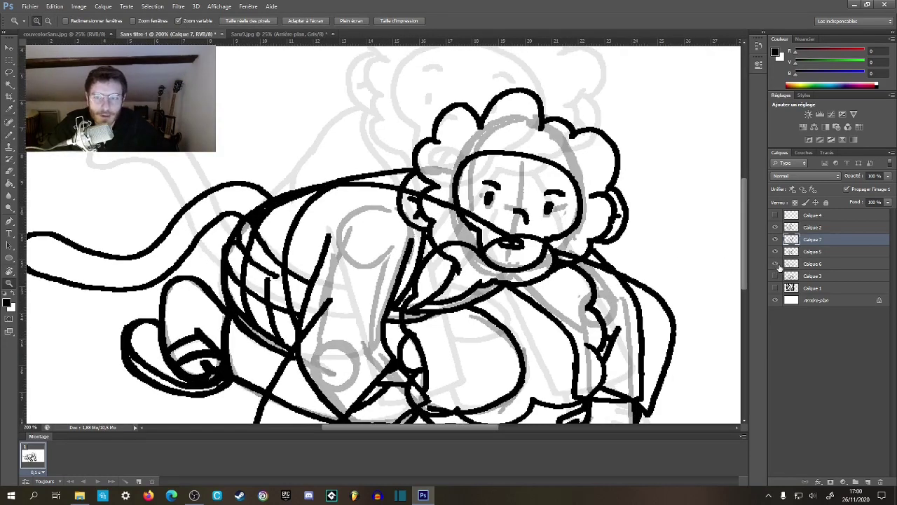
{"action": "left_click", "coordinate": [807, 228]}
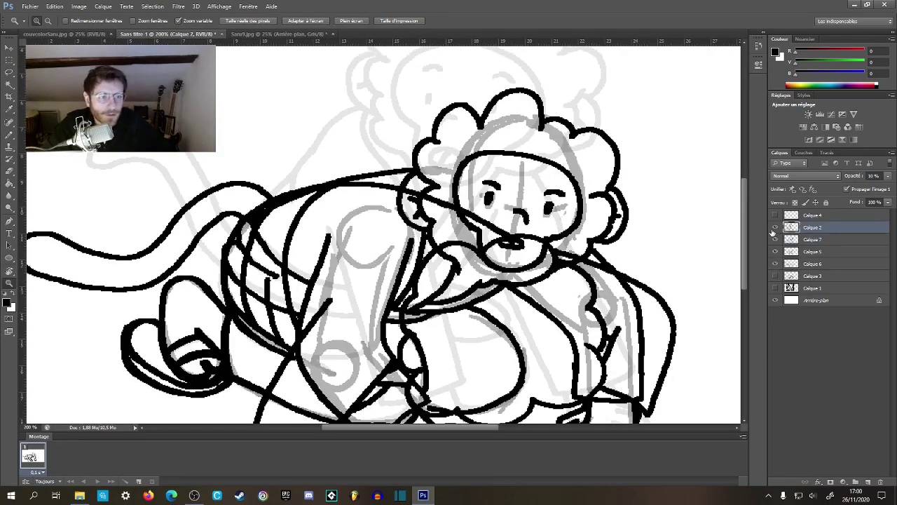
{"action": "left_click", "coordinate": [775, 239]}
{"action": "left_click", "coordinate": [775, 239]}
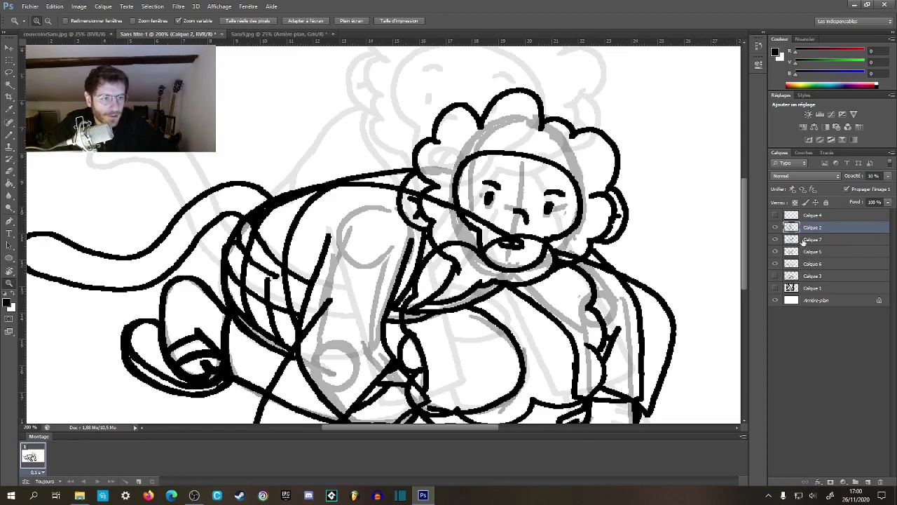
{"action": "left_click", "coordinate": [806, 240]}
{"action": "left_click", "coordinate": [775, 252]}
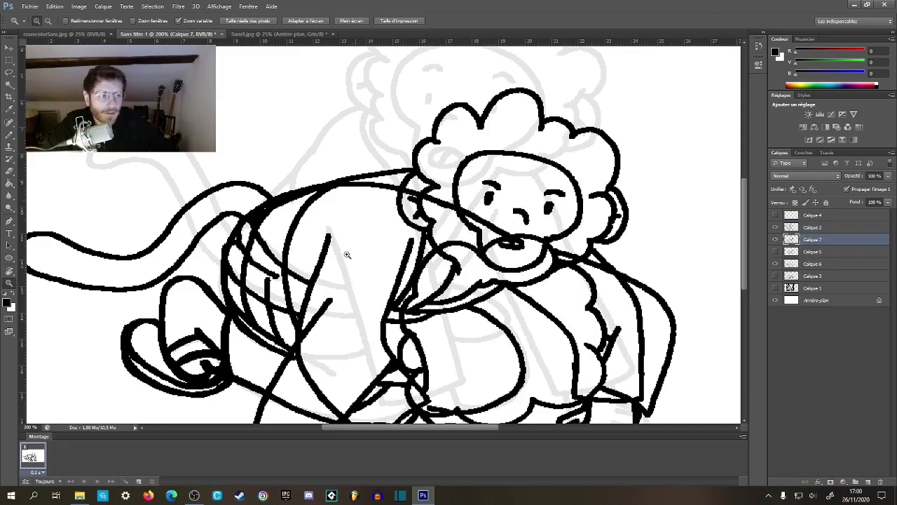
- Draw the wavy tail on Calque 7, extending from the back of the waist to a rounded tip above Calque 6's tail
{"action": "left_click", "coordinate": [213, 214]}
{"action": "mouse_move", "coordinate": [232, 232]}
{"action": "left_mouse_down"}
{"action": "mouse_move", "coordinate": [388, 254]}
{"action": "mouse_move", "coordinate": [398, 247]}
{"action": "mouse_move", "coordinate": [367, 225]}
{"action": "mouse_move", "coordinate": [338, 221]}
{"action": "mouse_move", "coordinate": [257, 238]}
{"action": "mouse_move", "coordinate": [155, 201]}
{"action": "mouse_move", "coordinate": [117, 214]}
{"action": "mouse_move", "coordinate": [111, 230]}
{"action": "mouse_move", "coordinate": [119, 244]}
{"action": "mouse_move", "coordinate": [228, 273]}
{"action": "mouse_move", "coordinate": [287, 274]}
{"action": "left_mouse_up"}
{"action": "key", "text": "b"}
{"action": "key", "text": "ctrl+z"}
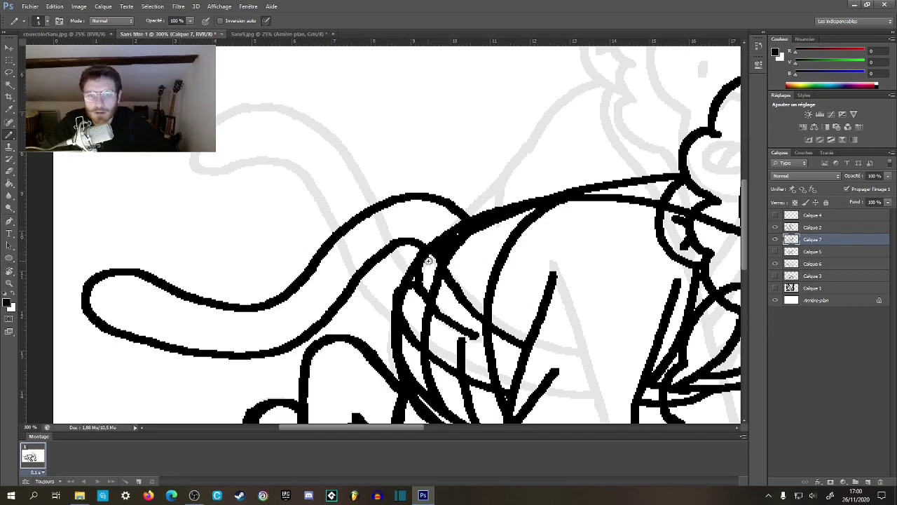
{"action": "mouse_move", "coordinate": [434, 241]}
{"action": "left_mouse_down"}
{"action": "mouse_move", "coordinate": [384, 228]}
{"action": "mouse_move", "coordinate": [319, 249]}
{"action": "mouse_move", "coordinate": [199, 210]}
{"action": "mouse_move", "coordinate": [159, 212]}
{"action": "mouse_move", "coordinate": [127, 234]}
{"action": "mouse_move", "coordinate": [128, 248]}
{"action": "mouse_move", "coordinate": [145, 261]}
{"action": "mouse_move", "coordinate": [222, 271]}
{"action": "mouse_move", "coordinate": [284, 297]}
{"action": "mouse_move", "coordinate": [412, 297]}
{"action": "left_mouse_up"}
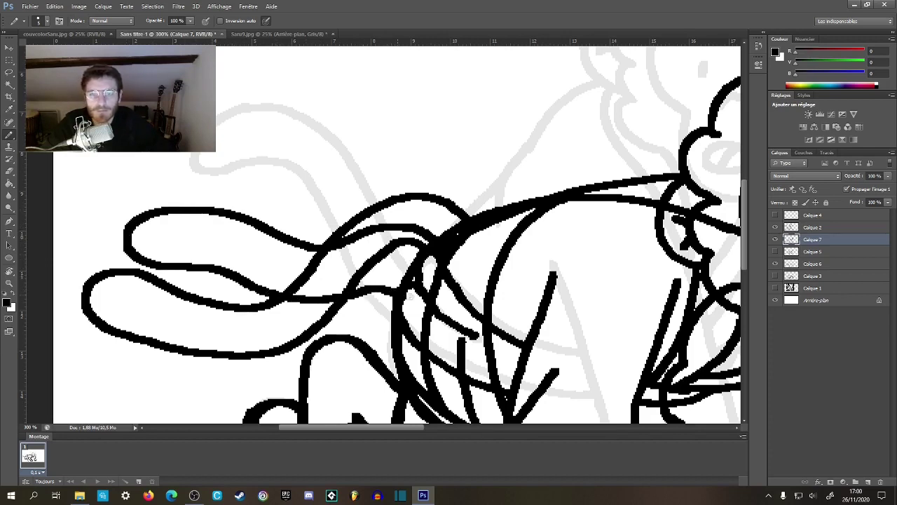
- Hide Calque 2 and Calque 6 so that only Calque 7's line art shows over the background
{"action": "left_click", "coordinate": [776, 228]}
{"action": "key", "text": "z"}
{"action": "left_click", "coordinate": [775, 250]}
{"action": "left_click", "coordinate": [776, 239]}
{"action": "left_click", "coordinate": [775, 264]}
- Examine the inked pose as a whole and up close around the tail and waist
{"action": "left_click", "coordinate": [615, 289], "text": "alt"}
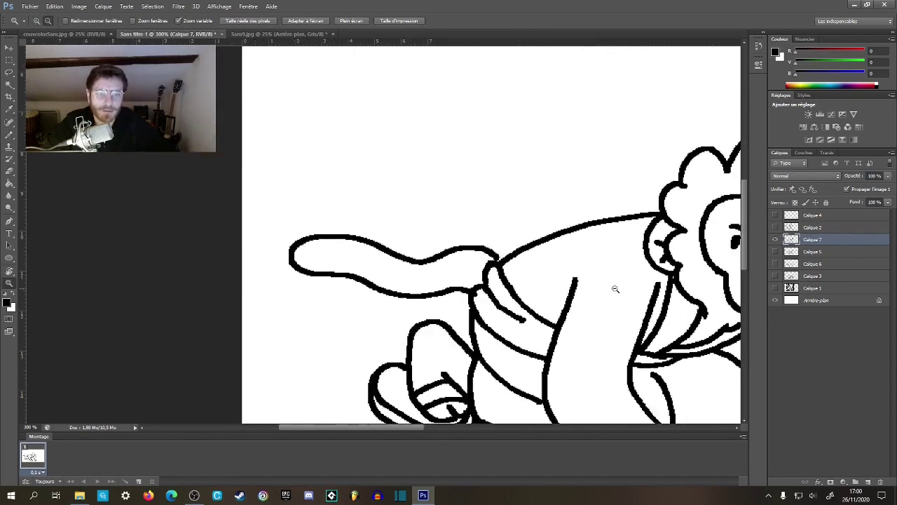
{"action": "left_click", "coordinate": [615, 289], "text": "alt"}
{"action": "left_click", "coordinate": [615, 289], "text": "alt"}
{"action": "left_click", "coordinate": [251, 235]}
{"action": "left_click", "coordinate": [250, 237]}
{"action": "left_click", "coordinate": [249, 236]}
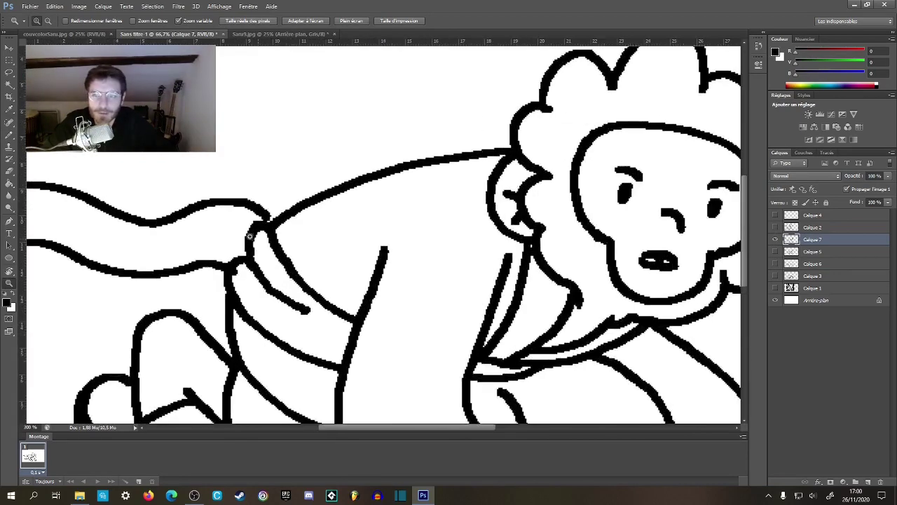
{"action": "left_click", "coordinate": [250, 237]}
{"action": "key", "text": "b"}
{"action": "left_click_drag", "start_coordinate": [82, 245], "coordinate": [366, 259]}
{"action": "key", "text": "z"}
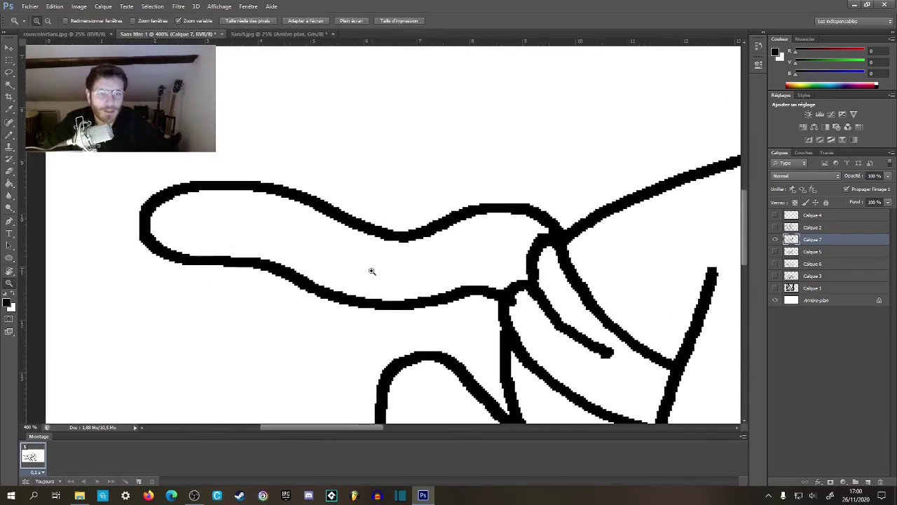
{"action": "left_click", "coordinate": [316, 269], "text": "alt"}
{"action": "left_click", "coordinate": [280, 267], "text": "alt"}
{"action": "left_click", "coordinate": [252, 264], "text": "alt"}
{"action": "left_click", "coordinate": [235, 262], "text": "alt"}
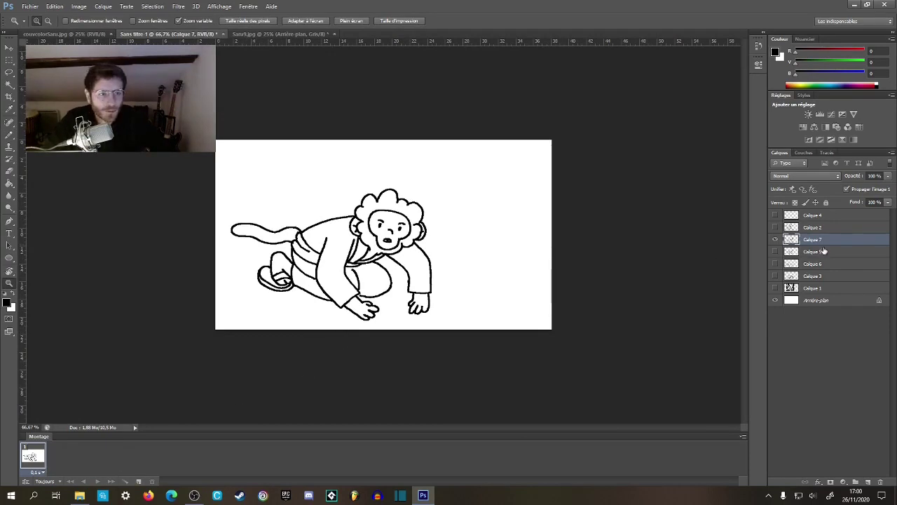
- Hide Calque 7, check the sketch layers Calque 5 and Calque 3, and delete both of them
{"action": "left_click", "coordinate": [774, 240]}
{"action": "left_click", "coordinate": [776, 251]}
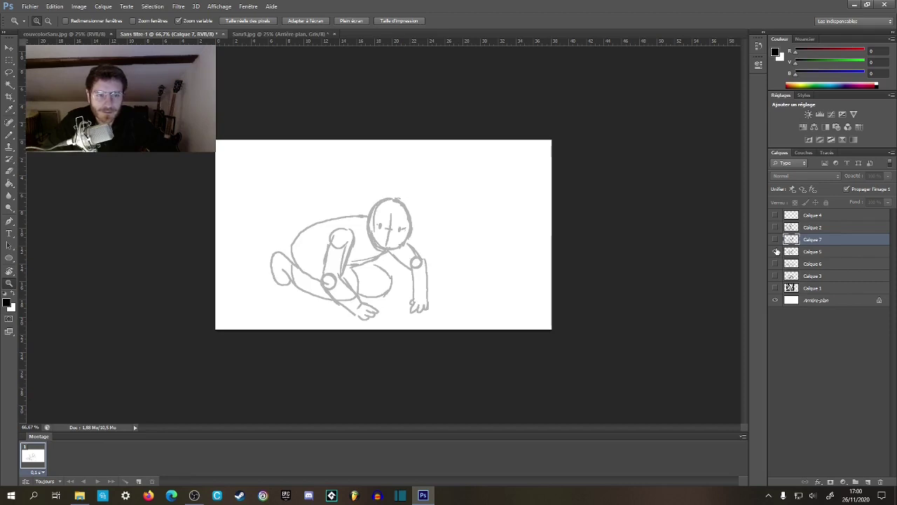
{"action": "left_click", "coordinate": [783, 255]}
{"action": "left_click", "coordinate": [775, 251]}
{"action": "left_click", "coordinate": [775, 275]}
{"action": "left_click", "coordinate": [775, 276]}
{"action": "left_click", "coordinate": [808, 277]}
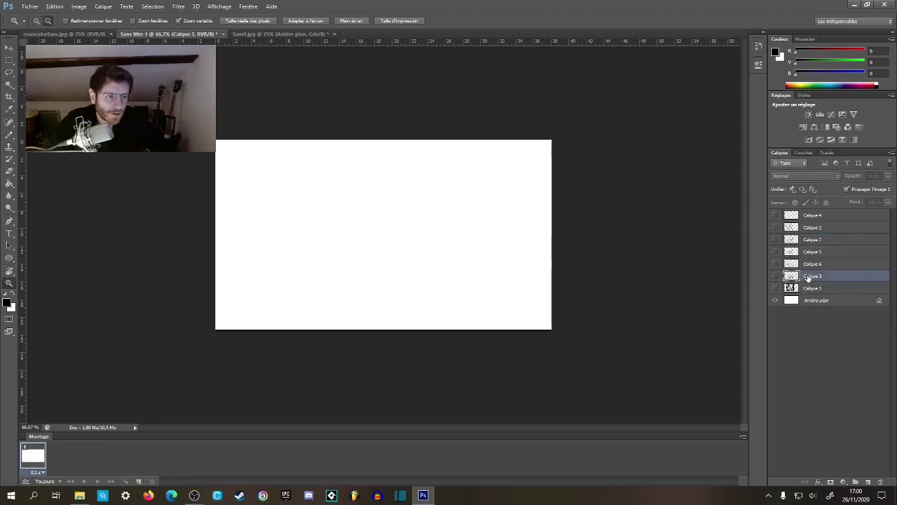
{"action": "left_click", "coordinate": [811, 255], "text": "ctrl"}
{"action": "left_click_drag", "start_coordinate": [811, 273], "coordinate": [880, 482]}
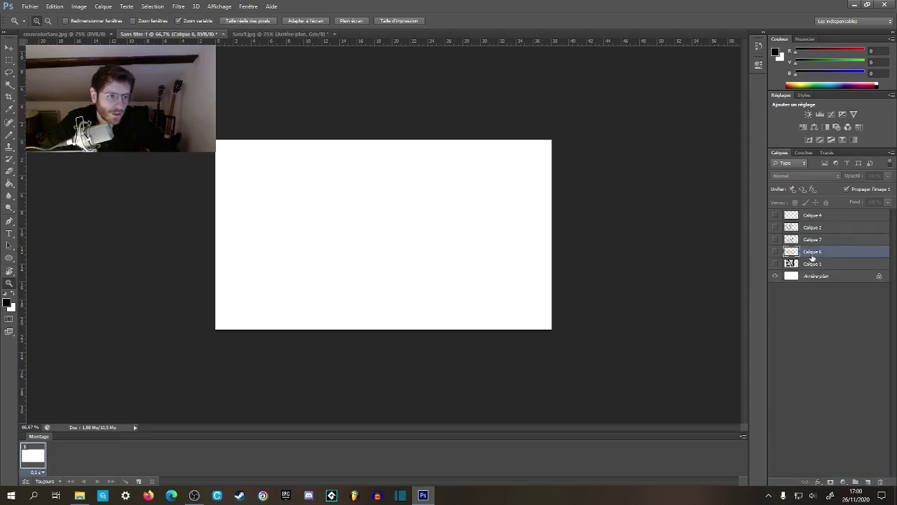
- Add a second animation frame and make Calque 6 visible in the first frame
{"action": "left_click", "coordinate": [775, 250]}
{"action": "left_click", "coordinate": [776, 253]}
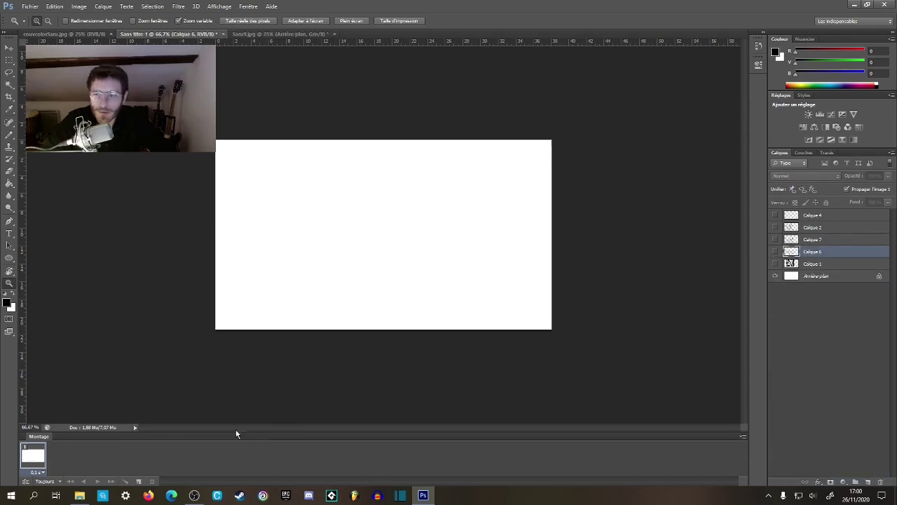
{"action": "left_click", "coordinate": [138, 480]}
{"action": "left_click", "coordinate": [27, 456]}
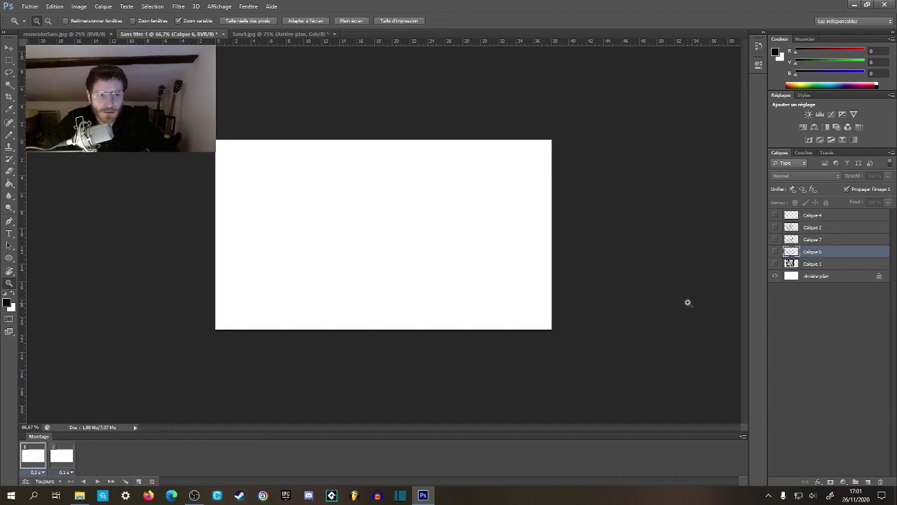
{"action": "left_click", "coordinate": [775, 252]}
- Set the second frame to show Calque 7 instead of Calque 6
{"action": "left_click", "coordinate": [62, 457]}
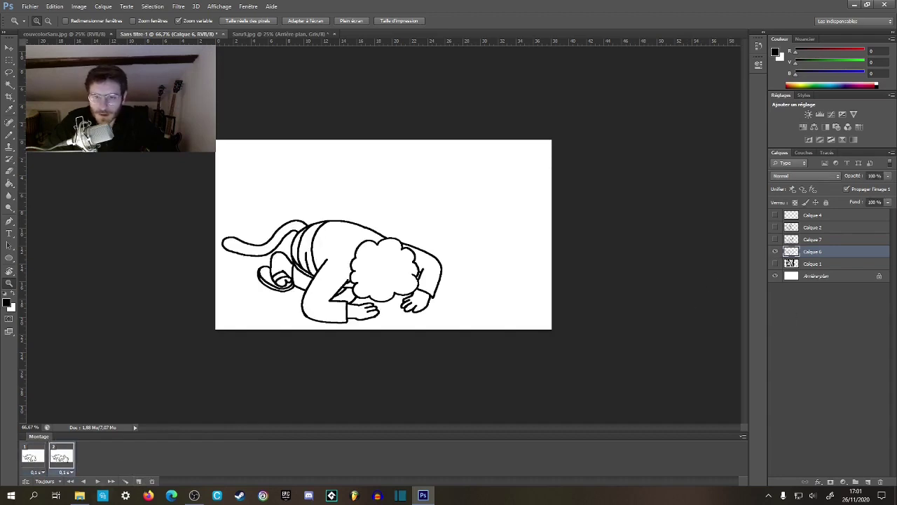
{"action": "left_click", "coordinate": [775, 239]}
{"action": "left_click", "coordinate": [776, 251]}
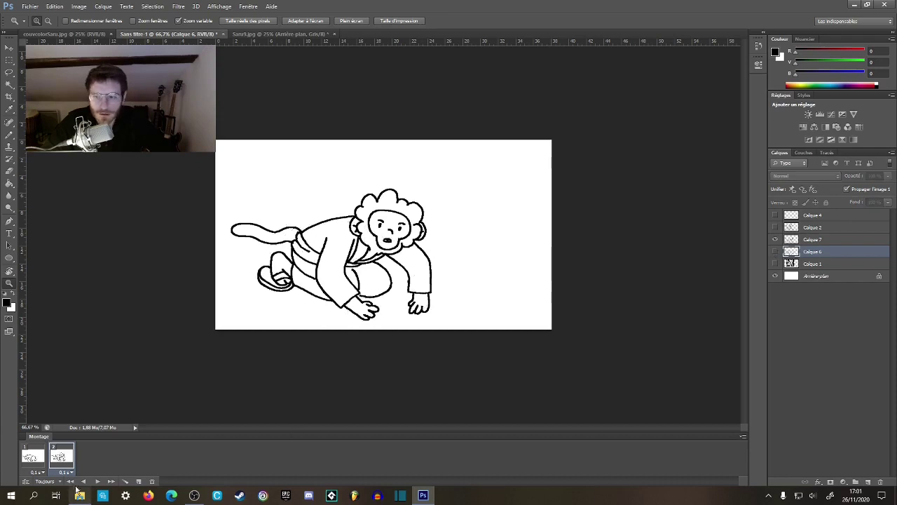
- Add a third frame that shows Calque 2 instead of Calque 7, and set Calque 2's opacity to 100%
{"action": "left_click", "coordinate": [139, 481]}
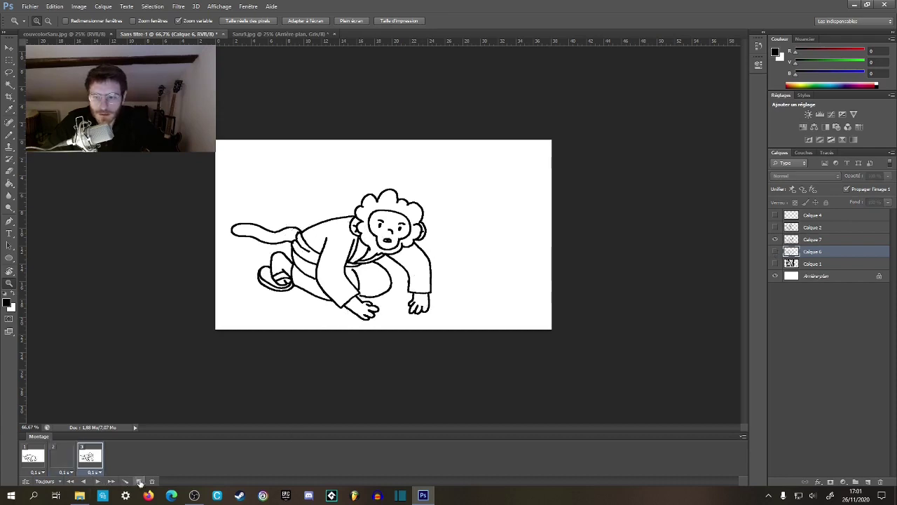
{"action": "left_click", "coordinate": [775, 239]}
{"action": "left_click", "coordinate": [775, 227]}
{"action": "left_click", "coordinate": [843, 227]}
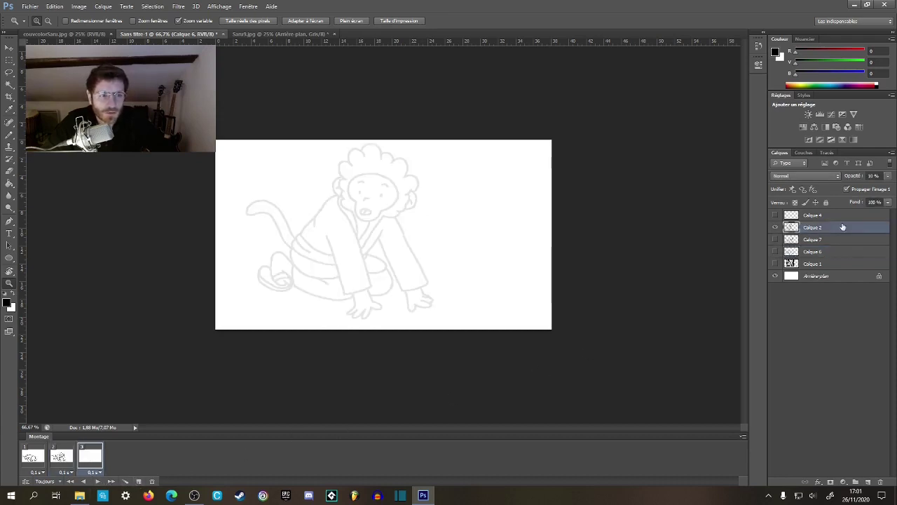
{"action": "left_click", "coordinate": [889, 176]}
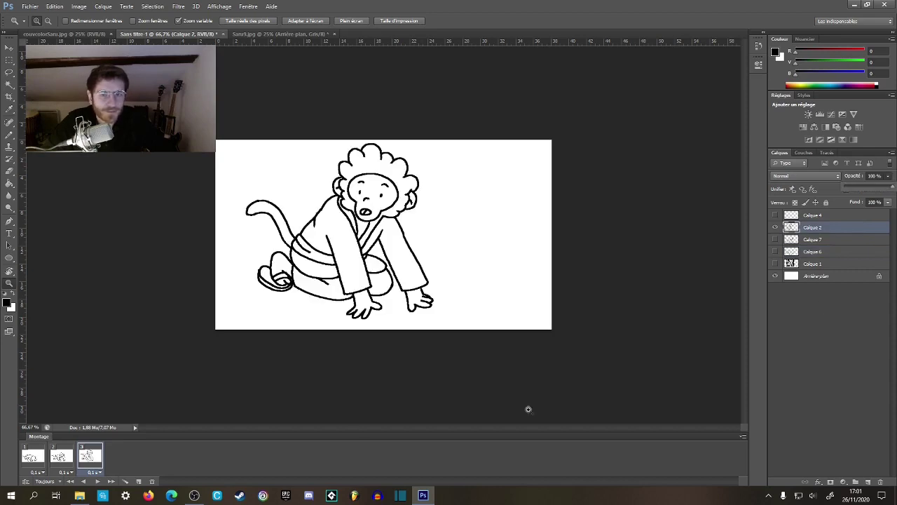
- Review the three frames in order, and play and stop the animation
{"action": "left_click", "coordinate": [40, 455]}
{"action": "left_click", "coordinate": [62, 460]}
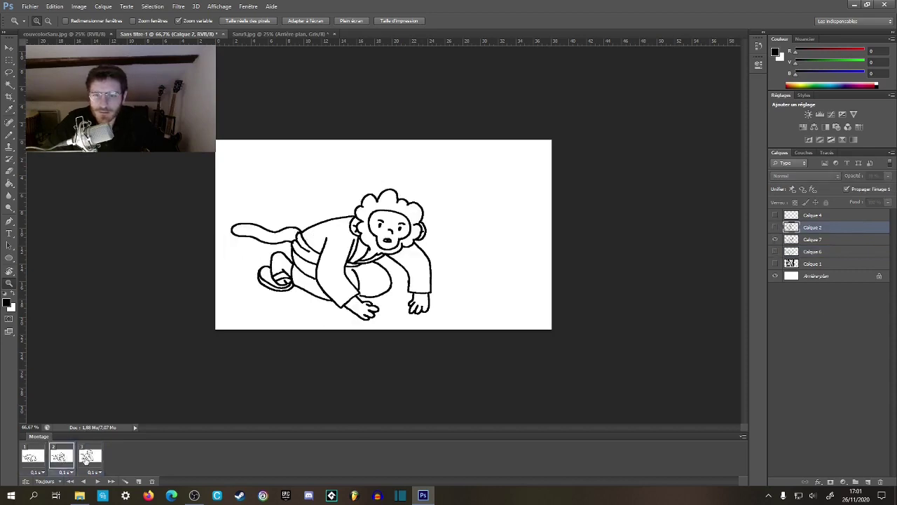
{"action": "left_click", "coordinate": [86, 459]}
{"action": "left_click", "coordinate": [98, 482]}
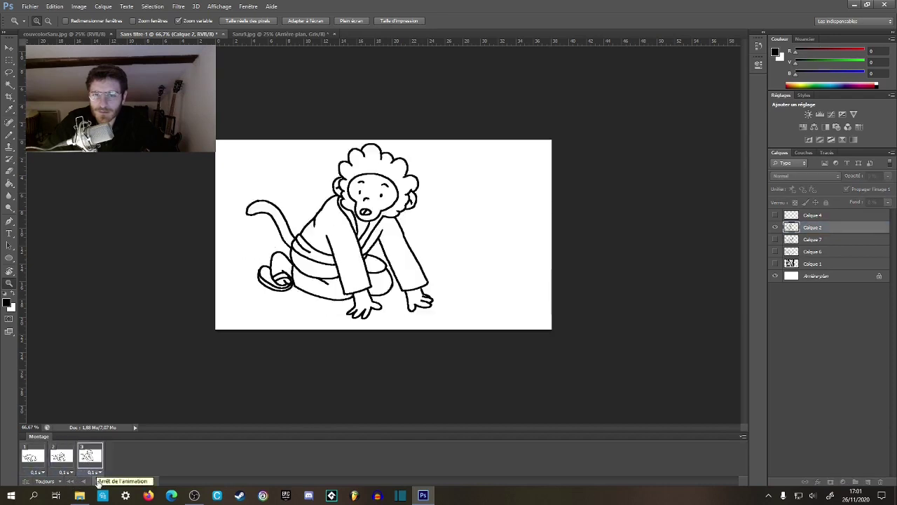
{"action": "left_click", "coordinate": [98, 482]}
- Compare the poses in the first and second frames by switching back and forth between them
{"action": "left_click", "coordinate": [31, 457]}
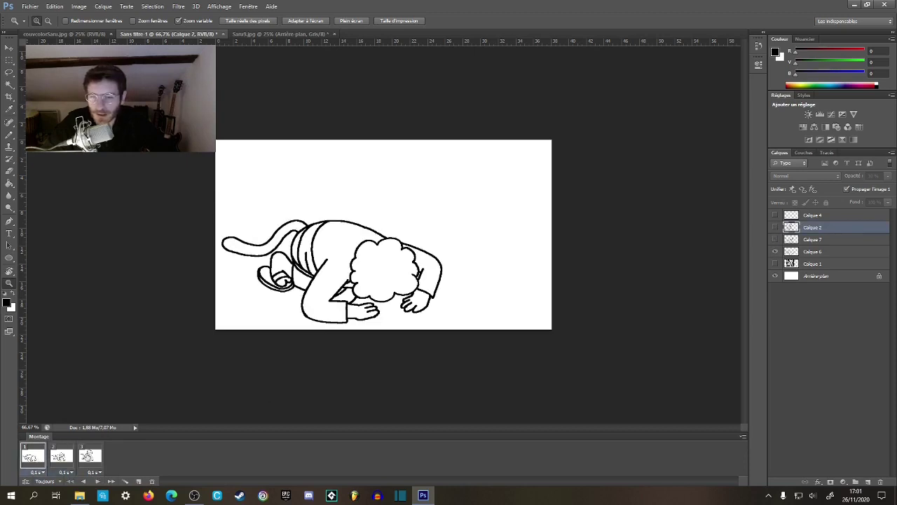
{"action": "left_click", "coordinate": [61, 457]}
{"action": "left_click", "coordinate": [33, 457]}
{"action": "left_click", "coordinate": [62, 457]}
{"action": "left_click", "coordinate": [33, 457]}
{"action": "left_click", "coordinate": [61, 457]}
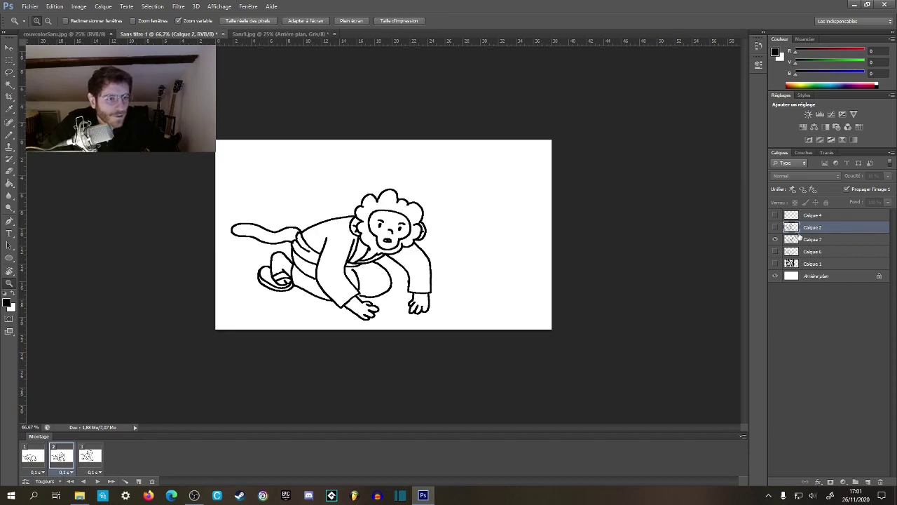
- Add a new layer directly above Calque 6 with the first frame selected
{"action": "left_click", "coordinate": [30, 460]}
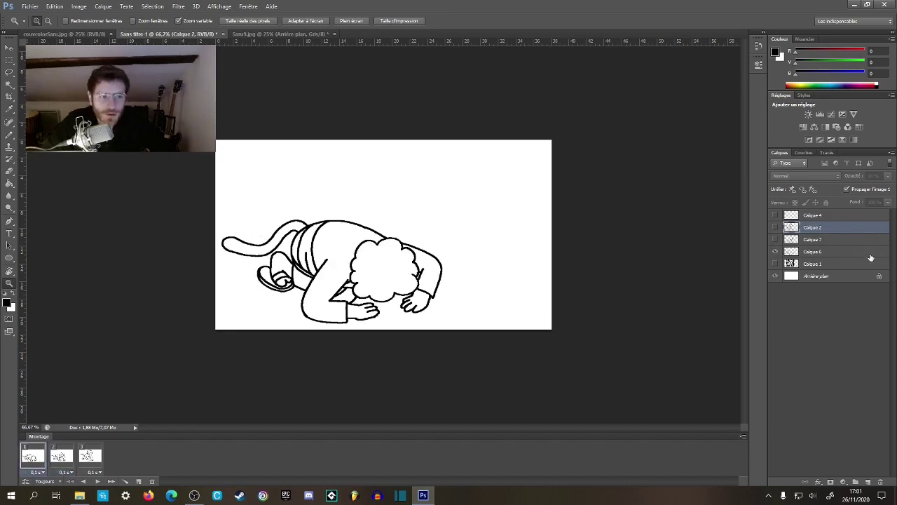
{"action": "left_click", "coordinate": [800, 254]}
{"action": "left_click", "coordinate": [868, 482]}
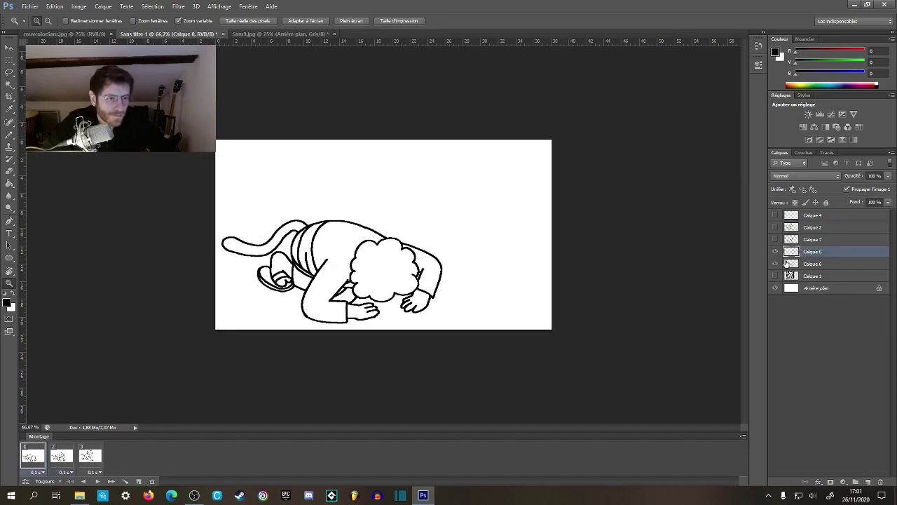
- Show Calque 7 in the first frame and set its opacity to 30%
{"action": "left_click", "coordinate": [776, 239]}
{"action": "left_click", "coordinate": [813, 239]}
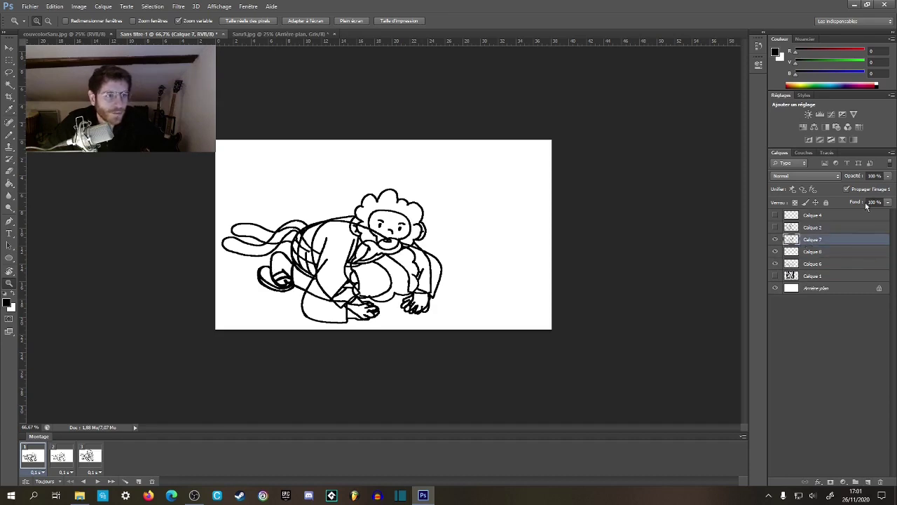
{"action": "left_click", "coordinate": [874, 176]}
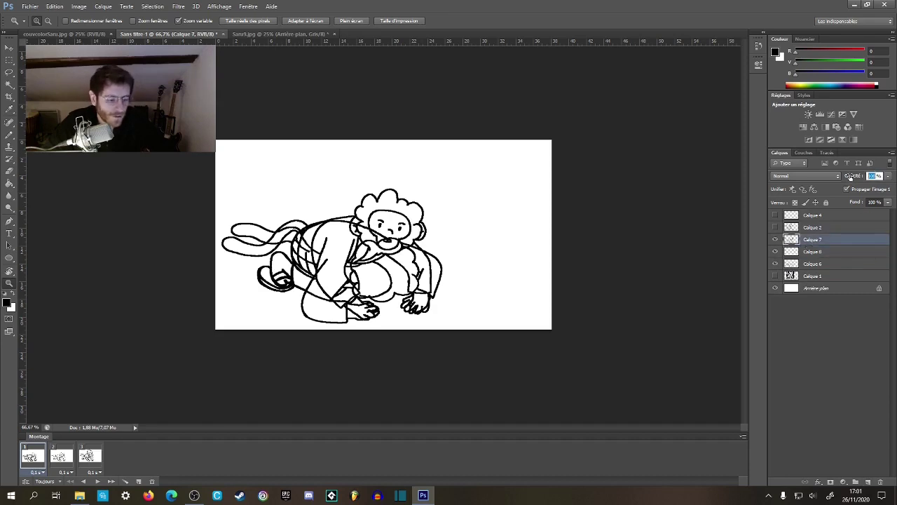
{"action": "type", "text": "30"}
{"action": "key", "text": "Return"}
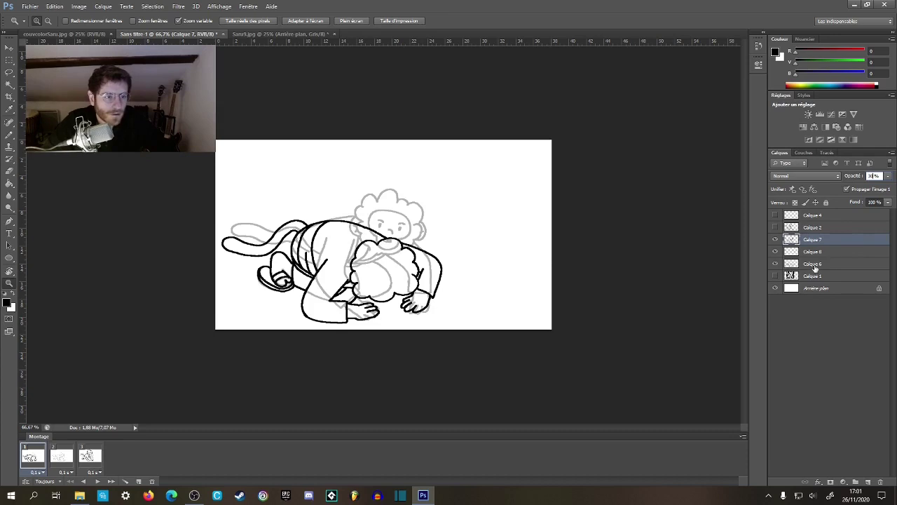
- Lower Calque 6's opacity so its line art is fainter than Calque 7's
{"action": "left_click", "coordinate": [816, 265]}
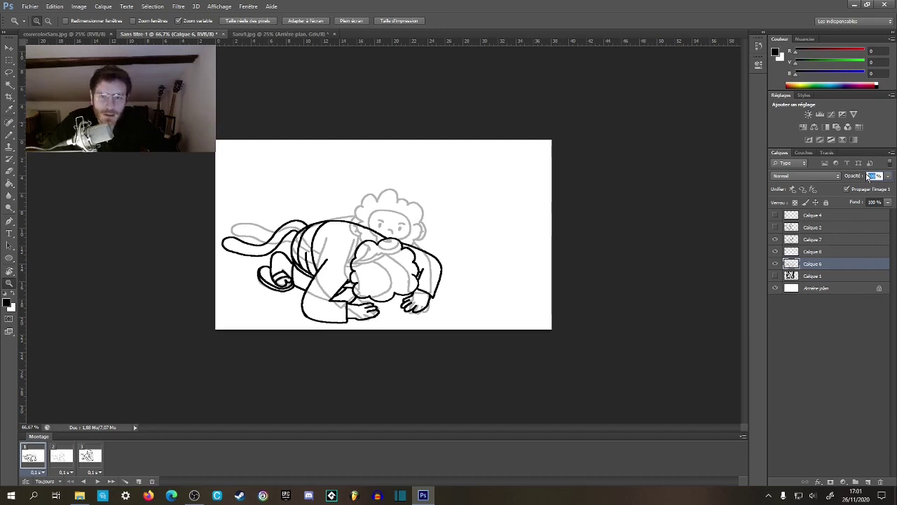
{"action": "type", "text": "30"}
{"action": "key", "text": "Return"}
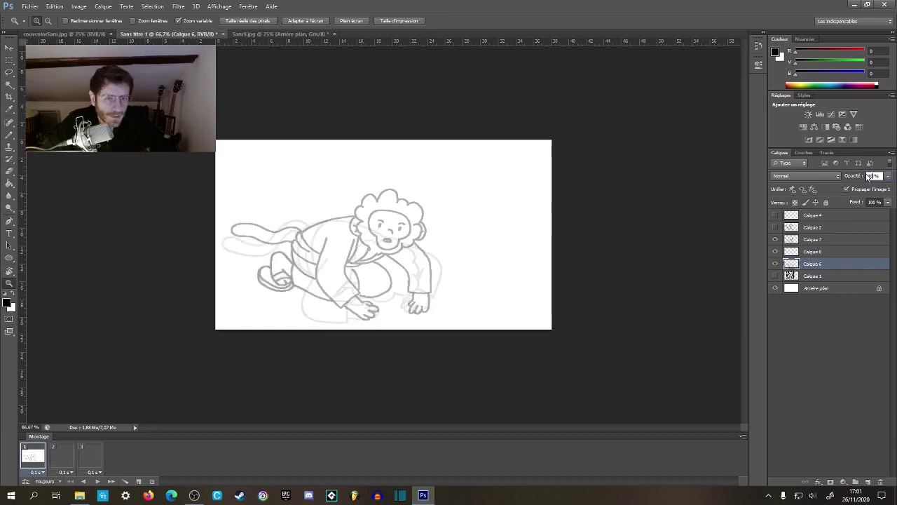
- Set Calque 7's opacity to 10%
{"action": "left_click", "coordinate": [810, 254]}
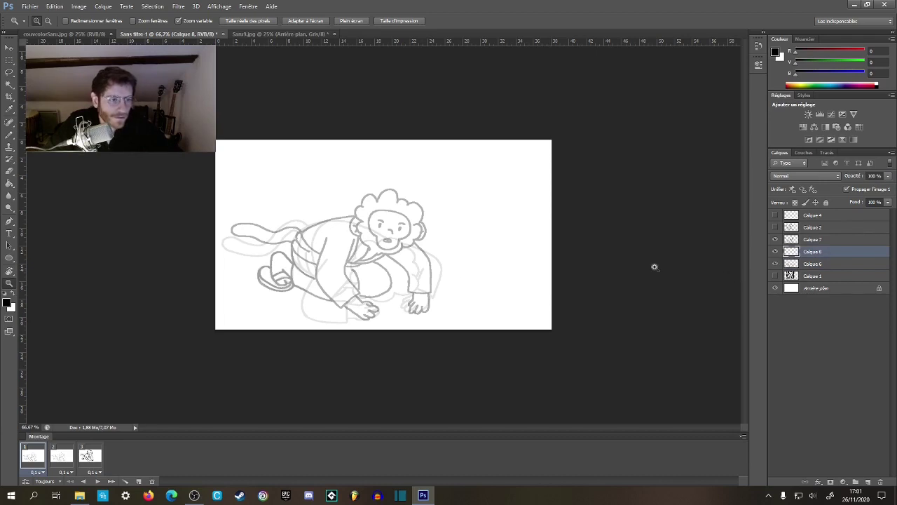
{"action": "left_click", "coordinate": [344, 273]}
{"action": "left_click", "coordinate": [346, 278]}
{"action": "left_click_drag", "start_coordinate": [379, 280], "coordinate": [397, 256]}
{"action": "left_click", "coordinate": [429, 275], "text": "alt"}
{"action": "left_click", "coordinate": [429, 275], "text": "alt"}
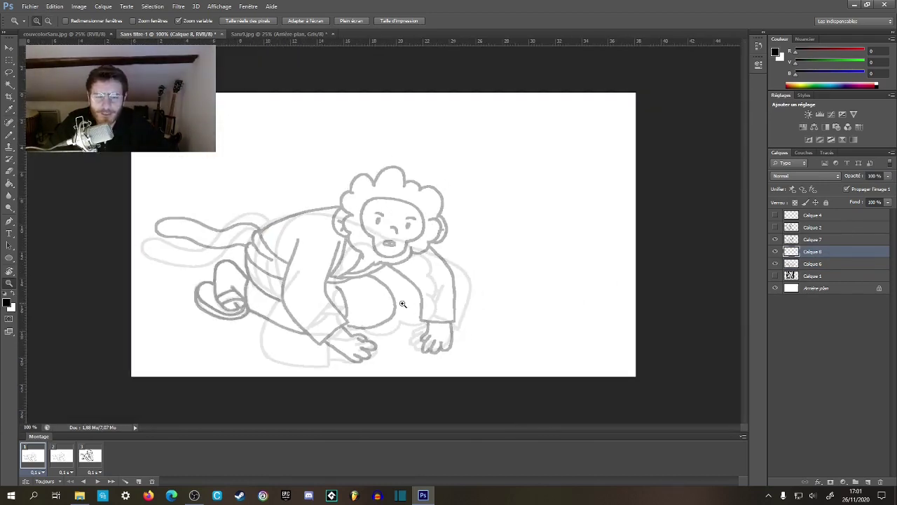
{"action": "left_click", "coordinate": [811, 241]}
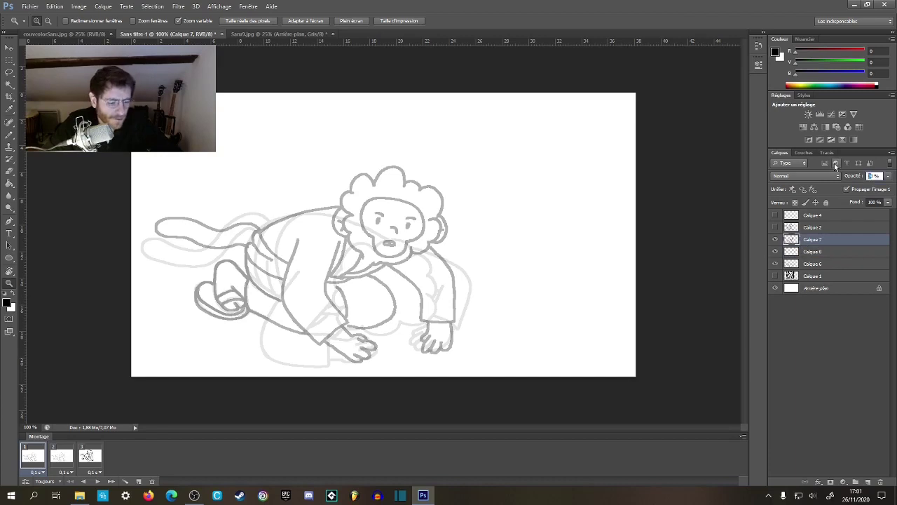
{"action": "type", "text": "10"}
{"action": "key", "text": "Return"}
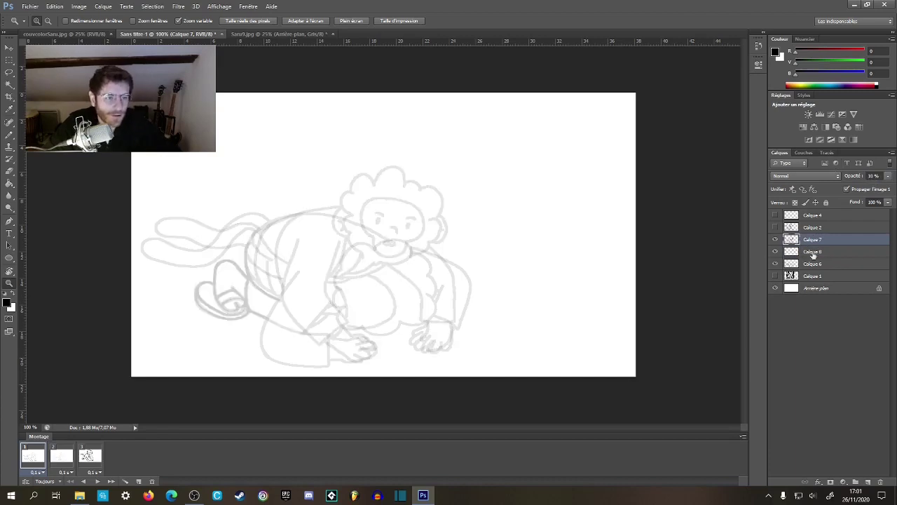
- Set Calque 6's opacity to 20%
{"action": "left_click", "coordinate": [813, 263]}
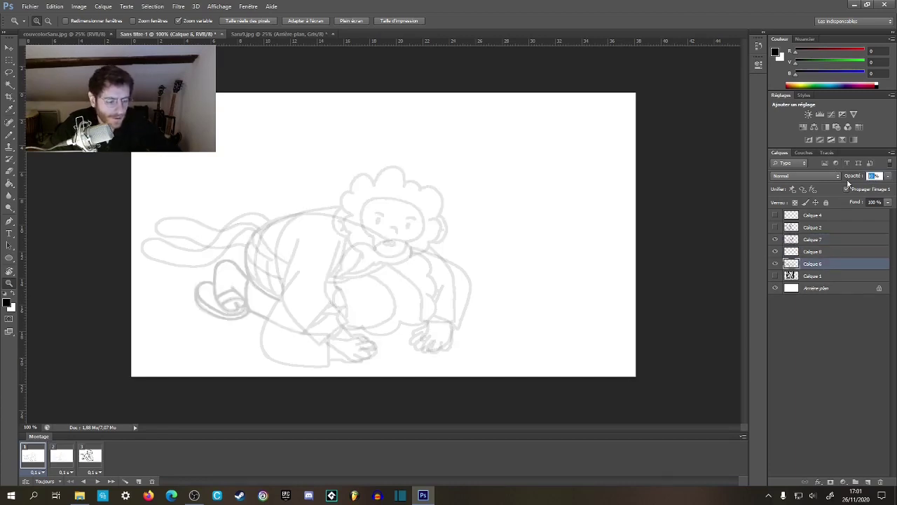
{"action": "type", "text": "1"}
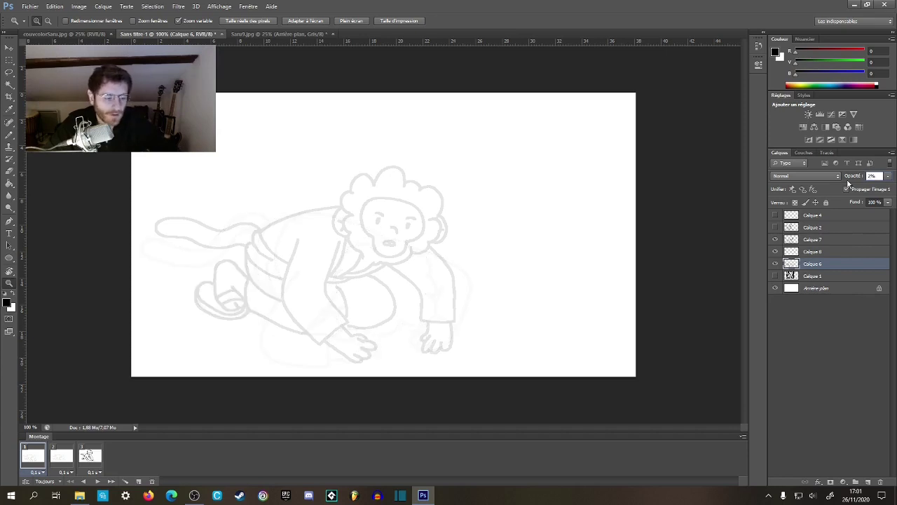
{"action": "type", "text": "0"}
{"action": "key", "text": "Return"}
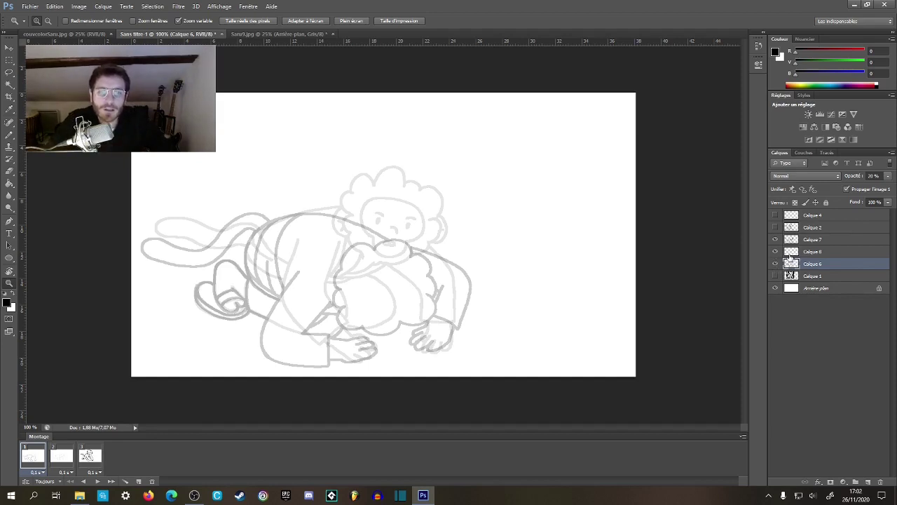
- Try a curved stroke for the side of the in-between head on Calque 8
{"action": "left_click", "coordinate": [811, 254]}
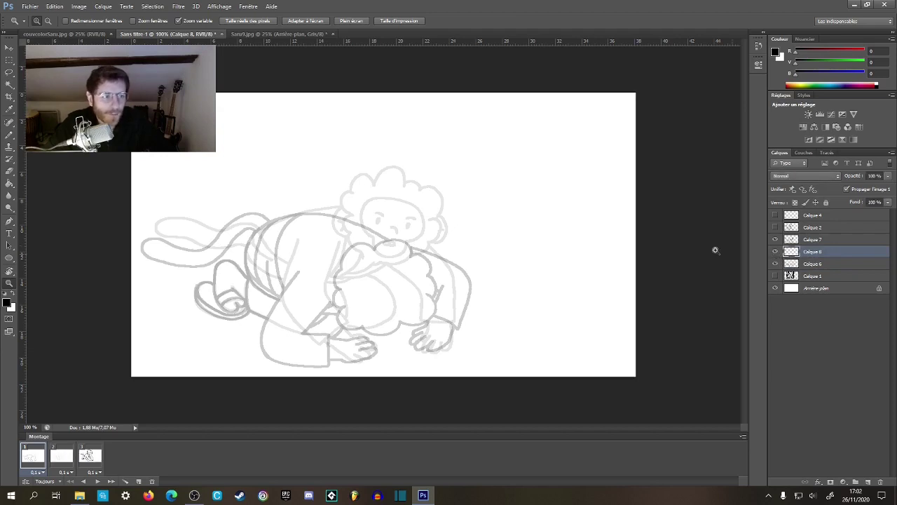
{"action": "left_click", "coordinate": [377, 263]}
{"action": "mouse_move", "coordinate": [384, 260]}
{"action": "left_mouse_down"}
{"action": "mouse_move", "coordinate": [444, 194]}
{"action": "mouse_move", "coordinate": [426, 209]}
{"action": "left_mouse_up"}
{"action": "key", "text": "b"}
{"action": "mouse_move", "coordinate": [459, 146]}
{"action": "left_mouse_down"}
{"action": "mouse_move", "coordinate": [459, 167]}
{"action": "mouse_move", "coordinate": [477, 179]}
{"action": "left_mouse_up"}
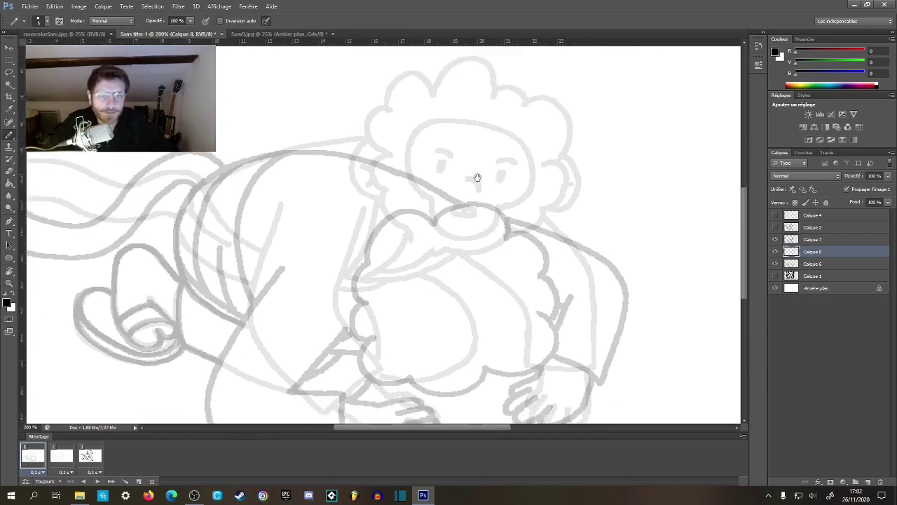
{"action": "left_click_drag", "start_coordinate": [453, 150], "coordinate": [413, 242]}
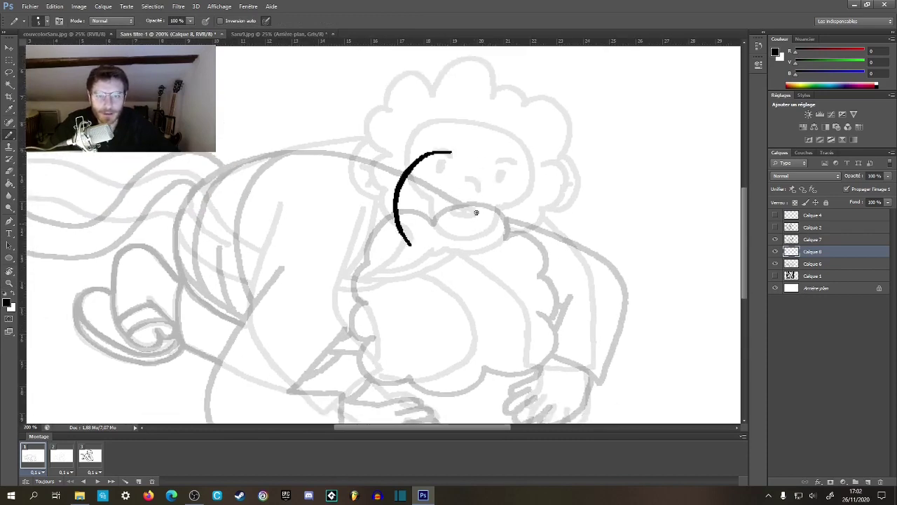
{"action": "key", "text": "ctrl+z"}
- Sketch a round head guide on Calque 6 between the two faint heads and play the animation briefly
{"action": "key", "text": "alt+bracketleft"}
{"action": "mouse_move", "coordinate": [468, 143]}
{"action": "left_mouse_down"}
{"action": "mouse_move", "coordinate": [416, 268]}
{"action": "mouse_move", "coordinate": [438, 279]}
{"action": "mouse_move", "coordinate": [525, 263]}
{"action": "left_mouse_up"}
{"action": "mouse_move", "coordinate": [464, 134]}
{"action": "left_mouse_down"}
{"action": "mouse_move", "coordinate": [505, 143]}
{"action": "mouse_move", "coordinate": [552, 231]}
{"action": "left_mouse_up"}
{"action": "left_click_drag", "start_coordinate": [549, 189], "coordinate": [502, 303]}
{"action": "left_click_drag", "start_coordinate": [371, 228], "coordinate": [478, 292]}
{"action": "mouse_move", "coordinate": [392, 240]}
{"action": "left_mouse_down"}
{"action": "mouse_move", "coordinate": [522, 190]}
{"action": "mouse_move", "coordinate": [495, 156]}
{"action": "mouse_move", "coordinate": [528, 258]}
{"action": "mouse_move", "coordinate": [543, 189]}
{"action": "mouse_move", "coordinate": [496, 288]}
{"action": "mouse_move", "coordinate": [452, 291]}
{"action": "mouse_move", "coordinate": [548, 207]}
{"action": "mouse_move", "coordinate": [458, 137]}
{"action": "mouse_move", "coordinate": [386, 244]}
{"action": "left_mouse_up"}
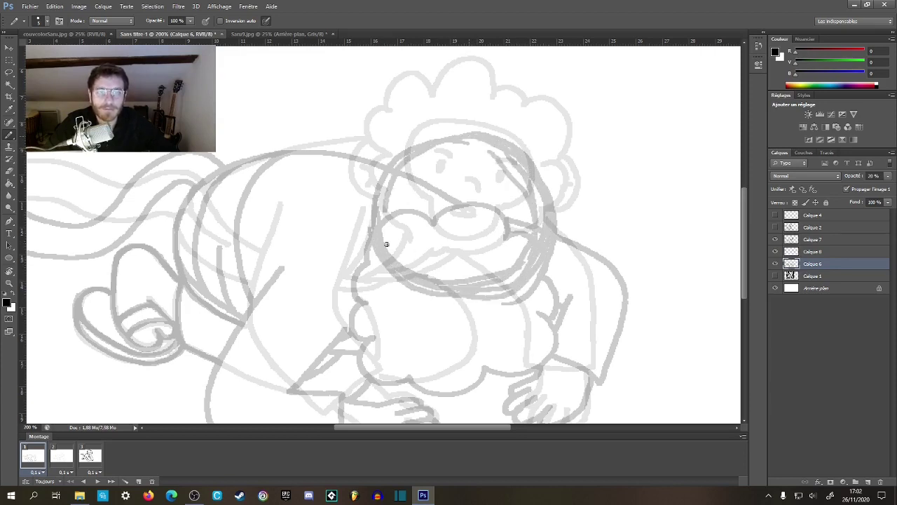
{"action": "key", "text": "space"}
{"action": "key", "text": "space"}
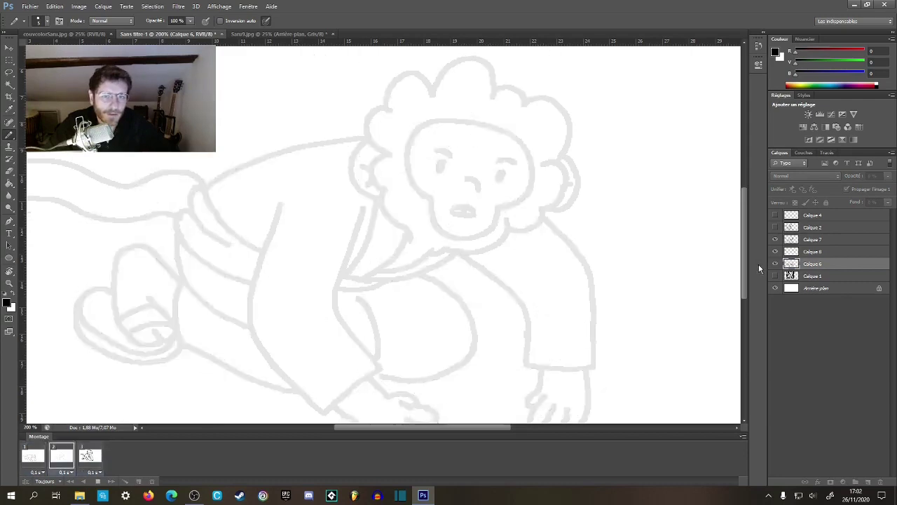
{"action": "key", "text": "ctrl+z"}
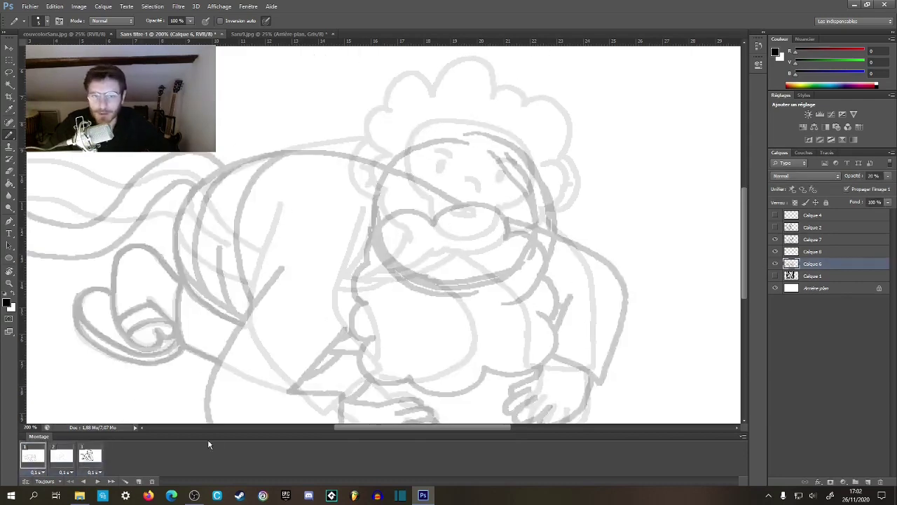
- Delete the second and third frames from the animation timeline
{"action": "left_click", "coordinate": [71, 457]}
{"action": "left_click", "coordinate": [97, 464], "text": "shift"}
{"action": "left_click_drag", "start_coordinate": [88, 460], "coordinate": [160, 482]}
{"action": "left_click_drag", "start_coordinate": [91, 452], "coordinate": [152, 482]}
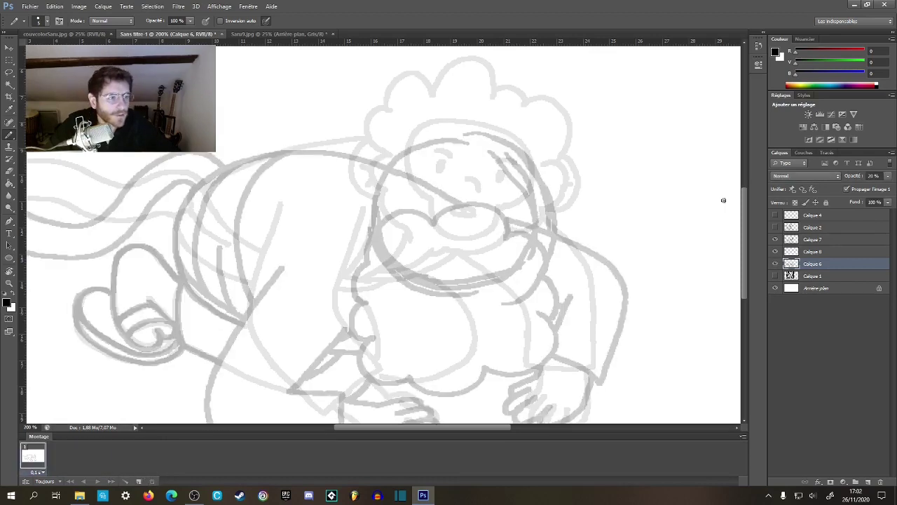
- Undo the frame deletion and the head strokes made on Calque 6
{"action": "key", "text": "ctrl+alt+z"}
{"action": "key", "text": "ctrl+alt+z"}
{"action": "key", "text": "ctrl+alt+z"}
{"action": "key", "text": "ctrl+alt+z"}
{"action": "key", "text": "ctrl+alt+z"}
{"action": "key", "text": "ctrl+alt+z"}
{"action": "key", "text": "ctrl+alt+z"}
{"action": "key", "text": "ctrl+alt+z"}
{"action": "key", "text": "ctrl+alt+z"}
{"action": "key", "text": "ctrl+alt+z"}
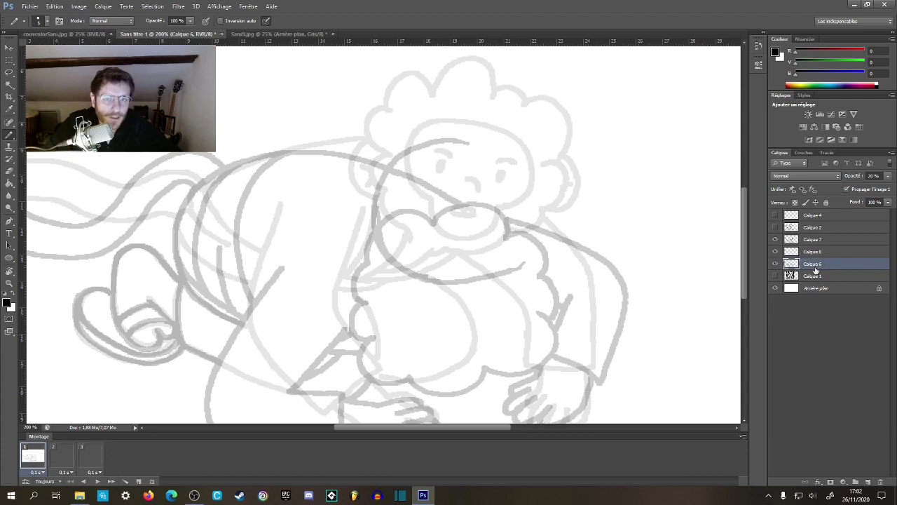
- Sketch a round head guide in black on Calque 8, midway between the two faint heads
{"action": "left_click", "coordinate": [812, 251]}
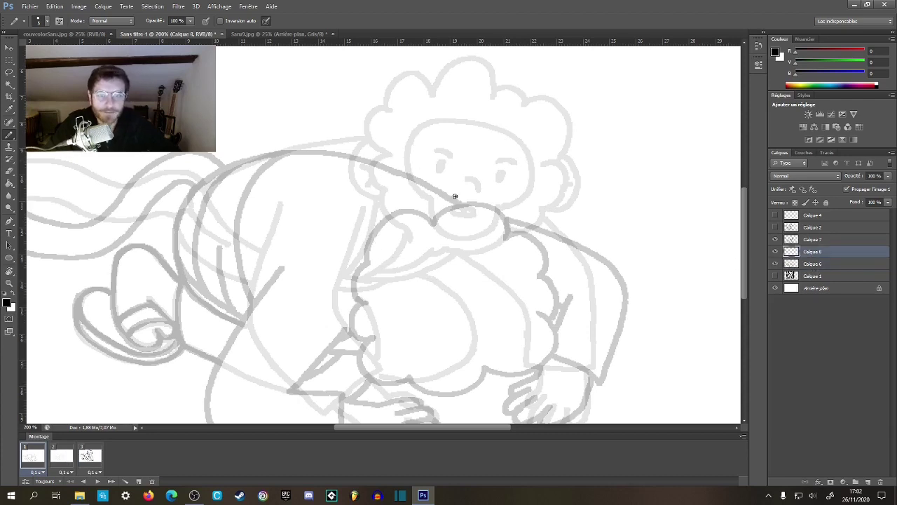
{"action": "mouse_move", "coordinate": [474, 141]}
{"action": "left_mouse_down"}
{"action": "mouse_move", "coordinate": [386, 201]}
{"action": "mouse_move", "coordinate": [378, 242]}
{"action": "mouse_move", "coordinate": [411, 293]}
{"action": "mouse_move", "coordinate": [465, 289]}
{"action": "left_mouse_up"}
{"action": "mouse_move", "coordinate": [377, 233]}
{"action": "left_mouse_down"}
{"action": "mouse_move", "coordinate": [405, 275]}
{"action": "mouse_move", "coordinate": [485, 280]}
{"action": "left_mouse_up"}
{"action": "left_click_drag", "start_coordinate": [475, 142], "coordinate": [522, 214]}
{"action": "mouse_move", "coordinate": [492, 143]}
{"action": "left_mouse_down"}
{"action": "mouse_move", "coordinate": [533, 197]}
{"action": "mouse_move", "coordinate": [509, 277]}
{"action": "left_mouse_up"}
{"action": "left_click_drag", "start_coordinate": [518, 270], "coordinate": [473, 283]}
{"action": "mouse_move", "coordinate": [372, 224]}
{"action": "left_mouse_down"}
{"action": "mouse_move", "coordinate": [480, 288]}
{"action": "mouse_move", "coordinate": [444, 194]}
{"action": "mouse_move", "coordinate": [447, 252]}
{"action": "left_mouse_up"}
- Draw the arched back line from the head circle round and down to the hip, between the two faint poses
{"action": "left_click_drag", "start_coordinate": [531, 209], "coordinate": [490, 189]}
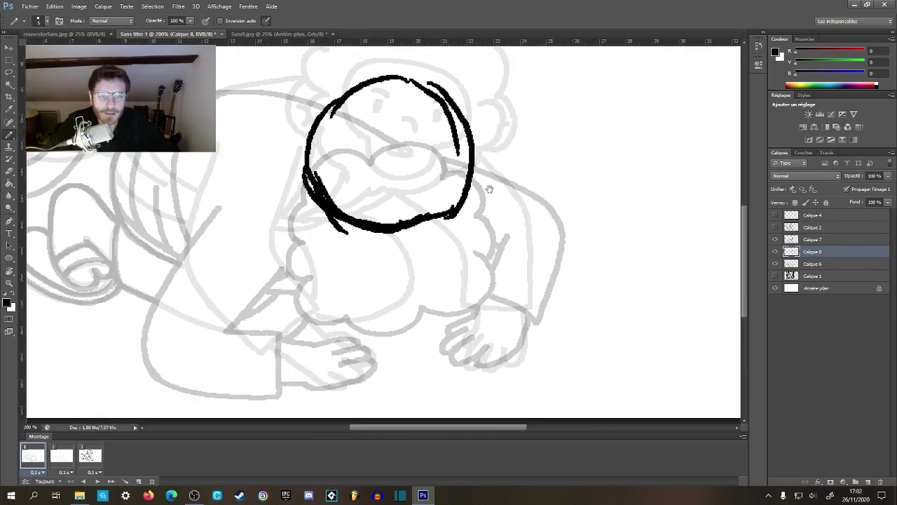
{"action": "mouse_move", "coordinate": [376, 228]}
{"action": "left_mouse_down"}
{"action": "mouse_move", "coordinate": [449, 218]}
{"action": "mouse_move", "coordinate": [550, 300]}
{"action": "left_mouse_up"}
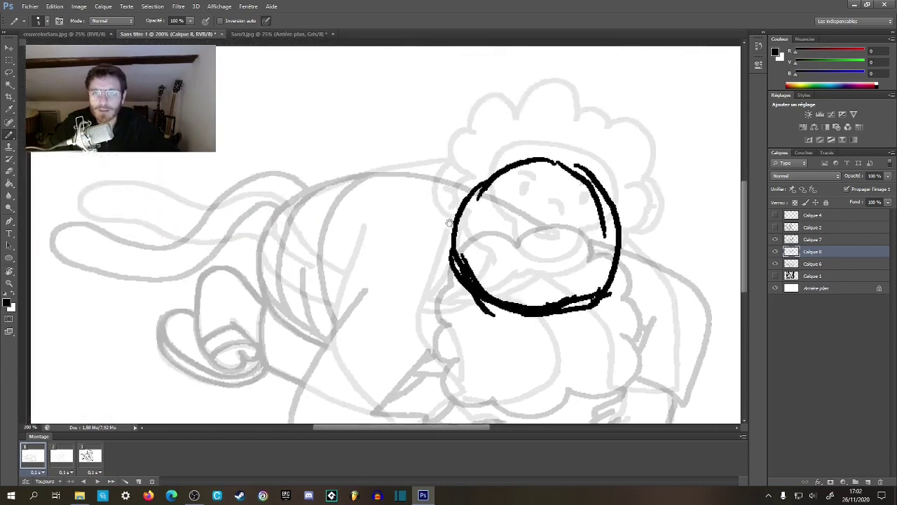
{"action": "left_click_drag", "start_coordinate": [424, 211], "coordinate": [487, 161]}
{"action": "mouse_move", "coordinate": [359, 145]}
{"action": "left_mouse_down"}
{"action": "mouse_move", "coordinate": [475, 121]}
{"action": "mouse_move", "coordinate": [550, 126]}
{"action": "left_mouse_up"}
{"action": "left_click_drag", "start_coordinate": [466, 178], "coordinate": [414, 157]}
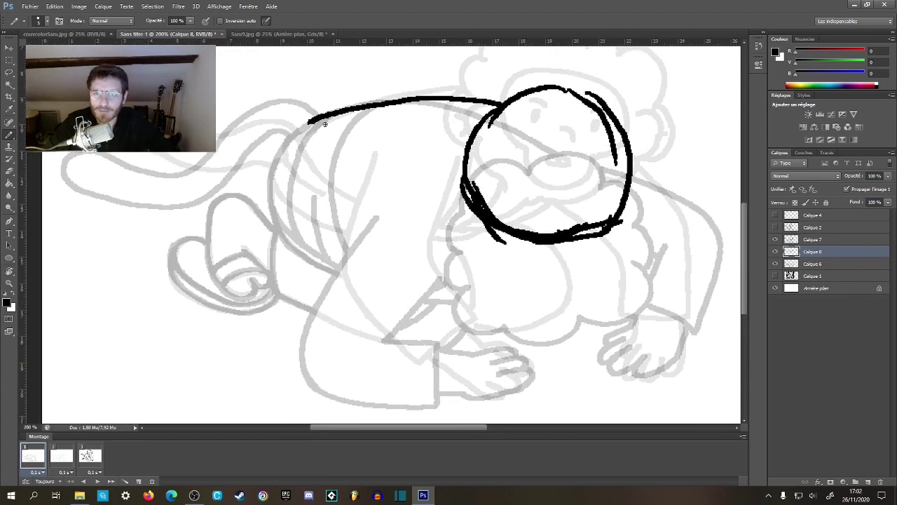
{"action": "mouse_move", "coordinate": [300, 135]}
{"action": "left_mouse_down"}
{"action": "mouse_move", "coordinate": [275, 187]}
{"action": "mouse_move", "coordinate": [276, 220]}
{"action": "mouse_move", "coordinate": [295, 248]}
{"action": "mouse_move", "coordinate": [330, 267]}
{"action": "left_mouse_up"}
- Sketch a circle for the left-hand arm's elbow below the hip line and erase its stray strokes
{"action": "left_click_drag", "start_coordinate": [390, 175], "coordinate": [351, 147]}
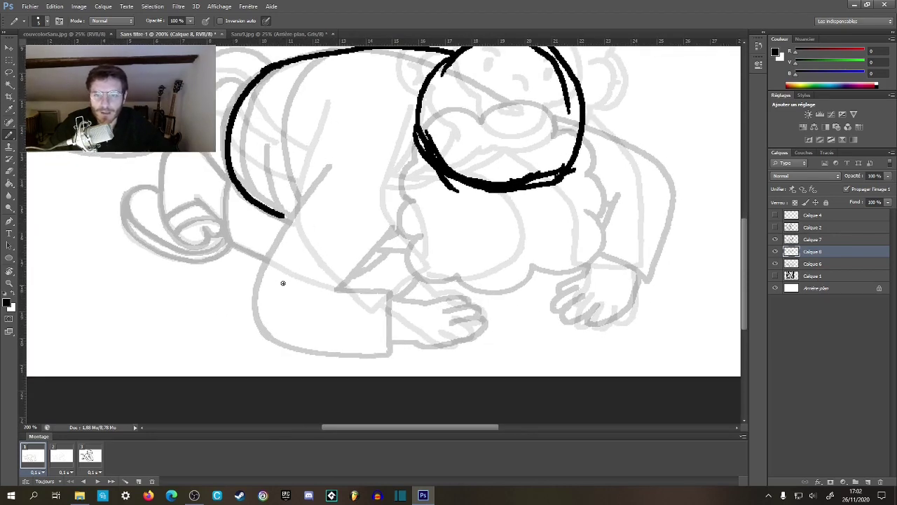
{"action": "mouse_move", "coordinate": [324, 183]}
{"action": "left_mouse_down"}
{"action": "mouse_move", "coordinate": [362, 178]}
{"action": "mouse_move", "coordinate": [344, 174]}
{"action": "left_mouse_up"}
{"action": "mouse_move", "coordinate": [287, 277]}
{"action": "left_mouse_down"}
{"action": "mouse_move", "coordinate": [301, 340]}
{"action": "mouse_move", "coordinate": [297, 274]}
{"action": "left_mouse_up"}
{"action": "mouse_move", "coordinate": [320, 223]}
{"action": "left_mouse_down"}
{"action": "mouse_move", "coordinate": [308, 284]}
{"action": "mouse_move", "coordinate": [327, 197]}
{"action": "mouse_move", "coordinate": [350, 175]}
{"action": "mouse_move", "coordinate": [381, 229]}
{"action": "mouse_move", "coordinate": [357, 234]}
{"action": "mouse_move", "coordinate": [350, 270]}
{"action": "left_mouse_up"}
{"action": "key", "text": "e"}
{"action": "mouse_move", "coordinate": [337, 309]}
{"action": "left_mouse_down"}
{"action": "mouse_move", "coordinate": [307, 340]}
{"action": "mouse_move", "coordinate": [289, 336]}
{"action": "mouse_move", "coordinate": [267, 309]}
{"action": "left_mouse_up"}
- Sketch an oval for the right-hand arm's elbow beside the head circle, erasing and redrawing parts of its outline
{"action": "key", "text": "b"}
{"action": "mouse_move", "coordinate": [638, 174]}
{"action": "left_mouse_down"}
{"action": "mouse_move", "coordinate": [491, 199]}
{"action": "mouse_move", "coordinate": [485, 185]}
{"action": "mouse_move", "coordinate": [523, 242]}
{"action": "mouse_move", "coordinate": [501, 176]}
{"action": "mouse_move", "coordinate": [432, 201]}
{"action": "mouse_move", "coordinate": [483, 184]}
{"action": "mouse_move", "coordinate": [490, 238]}
{"action": "left_mouse_up"}
{"action": "key", "text": "ctrl+z"}
{"action": "mouse_move", "coordinate": [491, 181]}
{"action": "left_mouse_down"}
{"action": "mouse_move", "coordinate": [527, 210]}
{"action": "mouse_move", "coordinate": [537, 195]}
{"action": "mouse_move", "coordinate": [496, 211]}
{"action": "mouse_move", "coordinate": [491, 239]}
{"action": "left_mouse_up"}
{"action": "key", "text": "e"}
{"action": "mouse_move", "coordinate": [431, 225]}
{"action": "left_mouse_down"}
{"action": "mouse_move", "coordinate": [442, 195]}
{"action": "mouse_move", "coordinate": [444, 250]}
{"action": "mouse_move", "coordinate": [429, 243]}
{"action": "left_mouse_up"}
{"action": "key", "text": "b"}
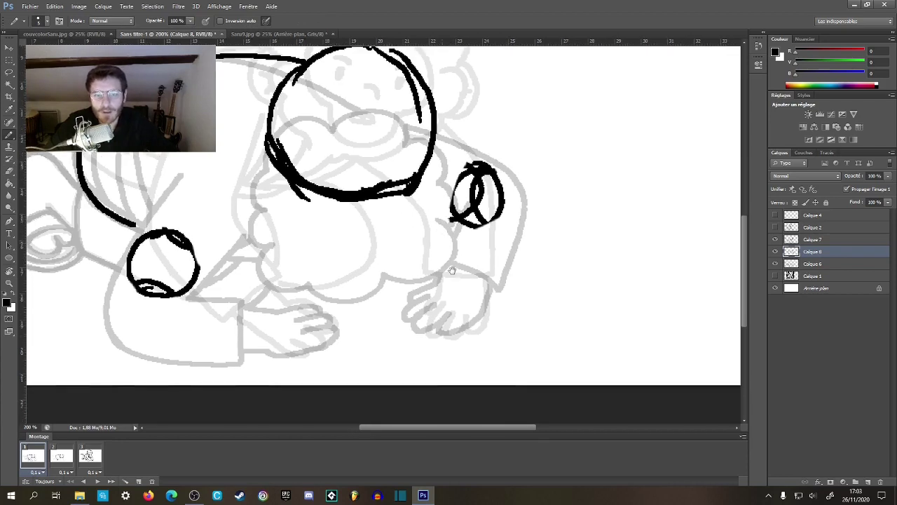
{"action": "mouse_move", "coordinate": [447, 211]}
{"action": "left_mouse_down"}
{"action": "mouse_move", "coordinate": [461, 241]}
{"action": "mouse_move", "coordinate": [478, 252]}
{"action": "left_mouse_up"}
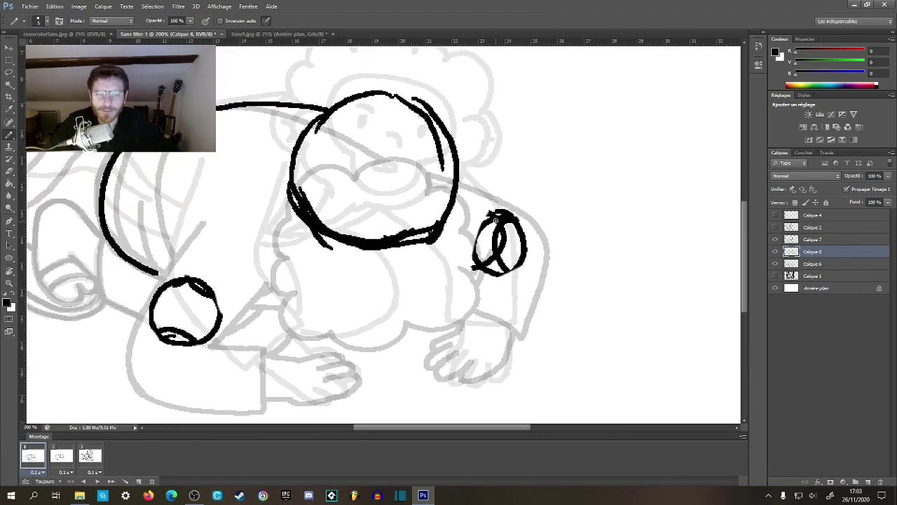
{"action": "left_click_drag", "start_coordinate": [488, 215], "coordinate": [478, 245]}
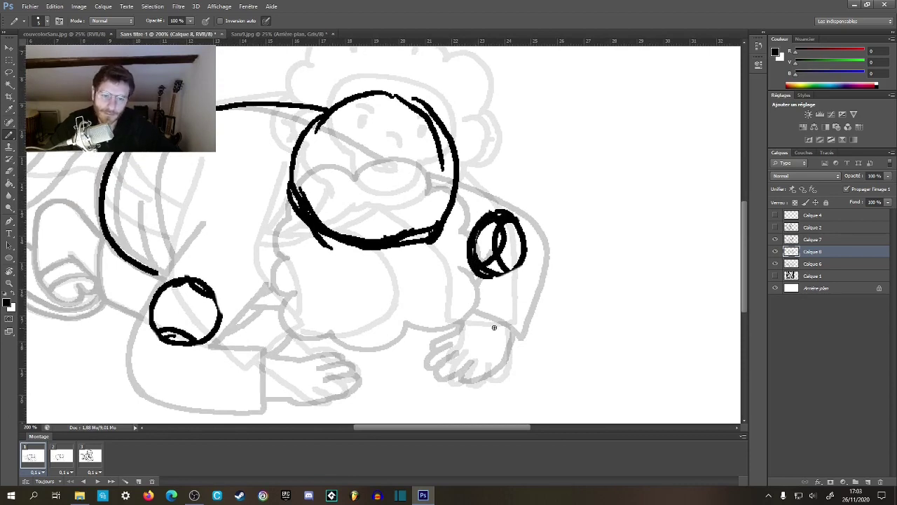
- Sketch a shoulder circle on the torso above the left-hand elbow circle, erasing the version that sits too low
{"action": "key", "text": "z"}
{"action": "left_click", "coordinate": [490, 359]}
{"action": "mouse_move", "coordinate": [454, 173]}
{"action": "left_mouse_down"}
{"action": "mouse_move", "coordinate": [535, 310]}
{"action": "mouse_move", "coordinate": [623, 248]}
{"action": "left_mouse_up"}
{"action": "left_click", "coordinate": [453, 265], "text": "alt"}
{"action": "key", "text": "b"}
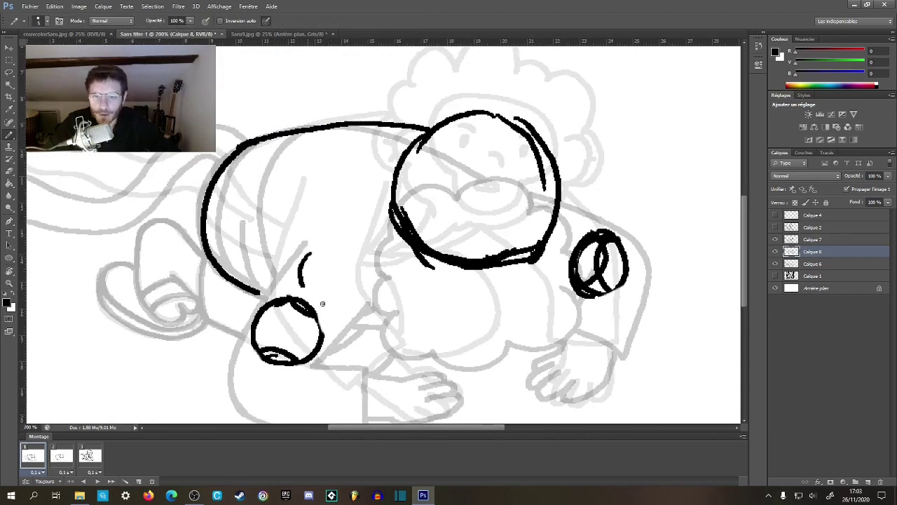
{"action": "left_click_drag", "start_coordinate": [322, 303], "coordinate": [319, 260]}
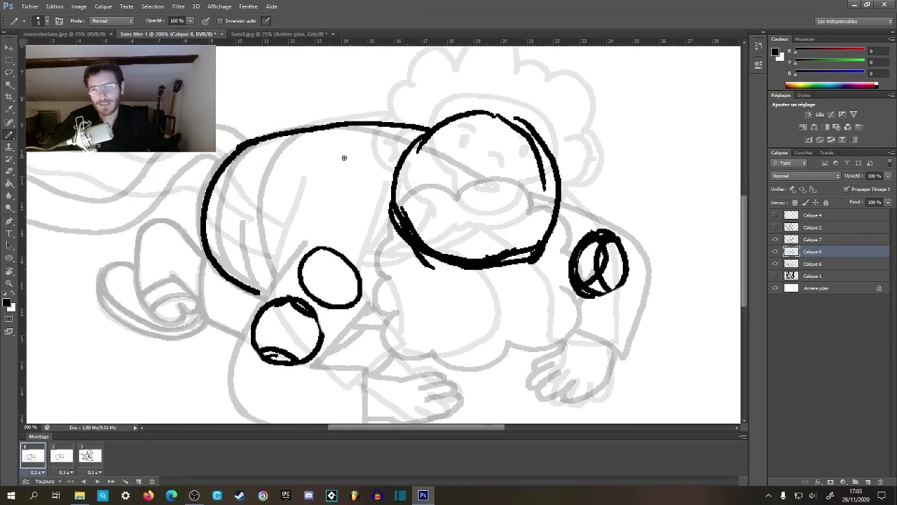
{"action": "mouse_move", "coordinate": [347, 147]}
{"action": "left_mouse_down"}
{"action": "mouse_move", "coordinate": [349, 209]}
{"action": "mouse_move", "coordinate": [331, 141]}
{"action": "mouse_move", "coordinate": [365, 173]}
{"action": "mouse_move", "coordinate": [333, 195]}
{"action": "left_mouse_up"}
{"action": "key", "text": "e"}
{"action": "mouse_move", "coordinate": [347, 144]}
{"action": "left_mouse_down"}
{"action": "mouse_move", "coordinate": [300, 186]}
{"action": "mouse_move", "coordinate": [335, 141]}
{"action": "mouse_move", "coordinate": [357, 153]}
{"action": "mouse_move", "coordinate": [370, 192]}
{"action": "mouse_move", "coordinate": [303, 264]}
{"action": "mouse_move", "coordinate": [352, 300]}
{"action": "mouse_move", "coordinate": [343, 274]}
{"action": "left_mouse_up"}
{"action": "key", "text": "b"}
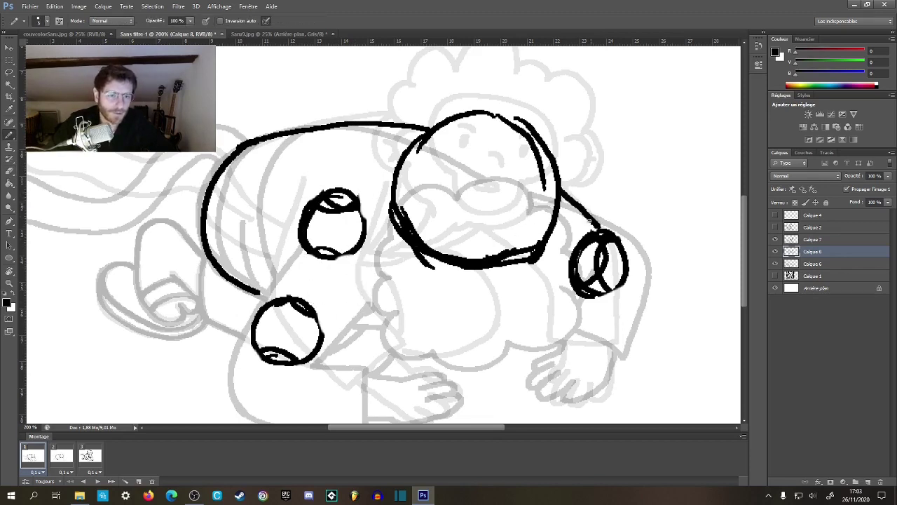
- Redraw the shoulder line running from the head circle down to the right-hand elbow oval
{"action": "key", "text": "ctrl+z"}
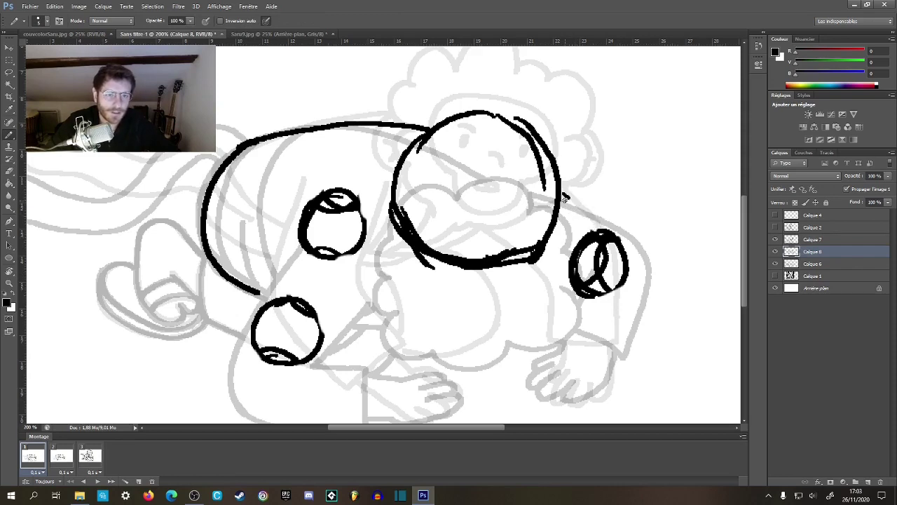
{"action": "key", "text": "ctrl+z"}
{"action": "key", "text": "ctrl+z"}
{"action": "mouse_move", "coordinate": [562, 200]}
{"action": "left_mouse_down"}
{"action": "mouse_move", "coordinate": [600, 221]}
{"action": "mouse_move", "coordinate": [608, 237]}
{"action": "left_mouse_up"}
- Draw the fingers and lower edge of the left-hand hand over its faint guides
{"action": "left_click_drag", "start_coordinate": [551, 307], "coordinate": [497, 219]}
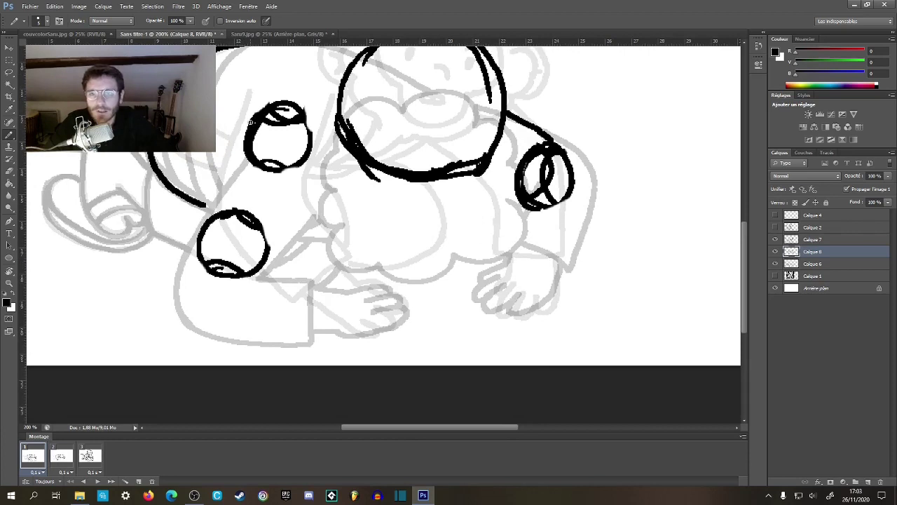
{"action": "left_click_drag", "start_coordinate": [358, 303], "coordinate": [324, 267]}
{"action": "left_click", "coordinate": [349, 283]}
{"action": "key", "text": "z"}
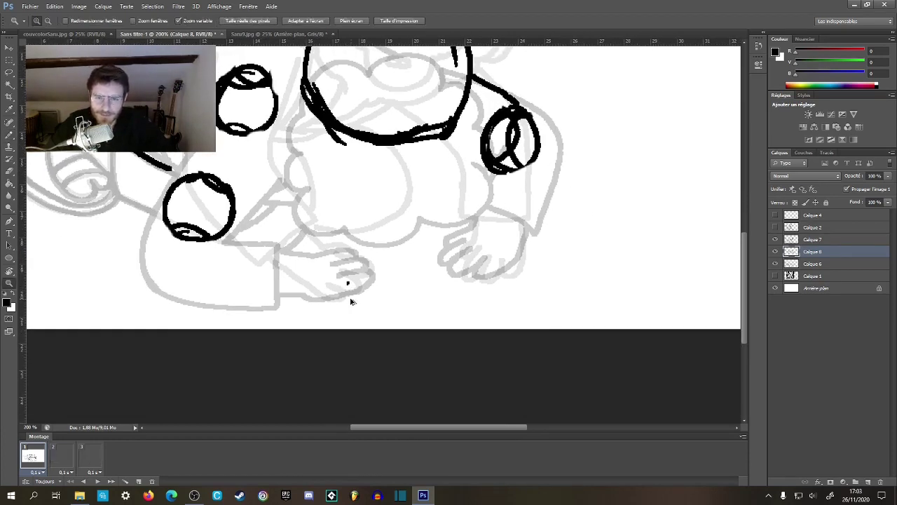
{"action": "left_click", "coordinate": [338, 287]}
{"action": "key", "text": "b"}
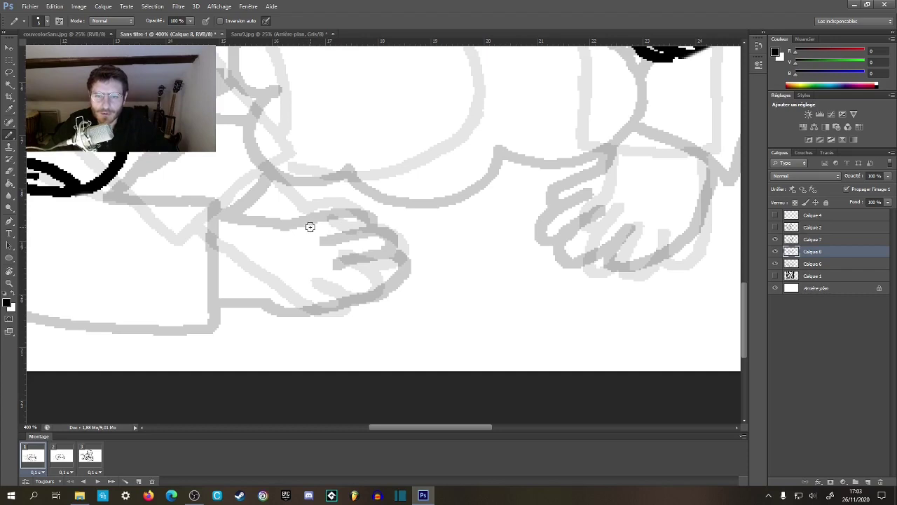
{"action": "mouse_move", "coordinate": [293, 223]}
{"action": "left_mouse_down"}
{"action": "mouse_move", "coordinate": [373, 239]}
{"action": "mouse_move", "coordinate": [366, 288]}
{"action": "mouse_move", "coordinate": [377, 293]}
{"action": "mouse_move", "coordinate": [361, 319]}
{"action": "left_mouse_up"}
{"action": "mouse_move", "coordinate": [279, 310]}
{"action": "left_mouse_down"}
{"action": "mouse_move", "coordinate": [368, 318]}
{"action": "mouse_move", "coordinate": [284, 310]}
{"action": "left_mouse_up"}
- Draw the curled fingers of the right-hand hand between its faint guides, undoing the first strokes
{"action": "mouse_move", "coordinate": [568, 203]}
{"action": "left_mouse_down"}
{"action": "mouse_move", "coordinate": [404, 217]}
{"action": "mouse_move", "coordinate": [344, 236]}
{"action": "mouse_move", "coordinate": [343, 277]}
{"action": "mouse_move", "coordinate": [392, 256]}
{"action": "mouse_move", "coordinate": [434, 272]}
{"action": "left_mouse_up"}
{"action": "key", "text": "ctrl+alt+z"}
{"action": "key", "text": "ctrl+alt+z"}
{"action": "key", "text": "ctrl+alt+z"}
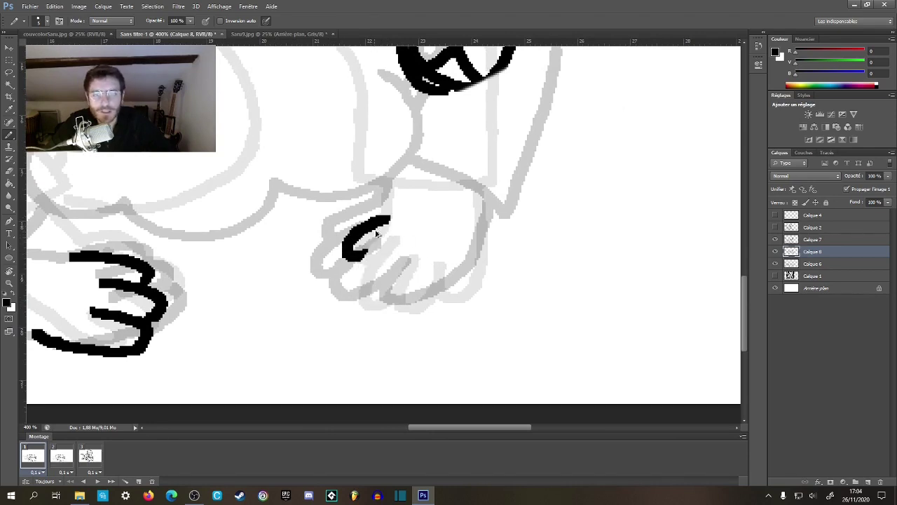
{"action": "mouse_move", "coordinate": [383, 218]}
{"action": "left_mouse_down"}
{"action": "mouse_move", "coordinate": [382, 243]}
{"action": "mouse_move", "coordinate": [333, 253]}
{"action": "mouse_move", "coordinate": [390, 251]}
{"action": "mouse_move", "coordinate": [379, 250]}
{"action": "mouse_move", "coordinate": [384, 286]}
{"action": "mouse_move", "coordinate": [410, 255]}
{"action": "mouse_move", "coordinate": [421, 296]}
{"action": "mouse_move", "coordinate": [451, 266]}
{"action": "left_mouse_up"}
{"action": "key", "text": "ctrl+alt+z"}
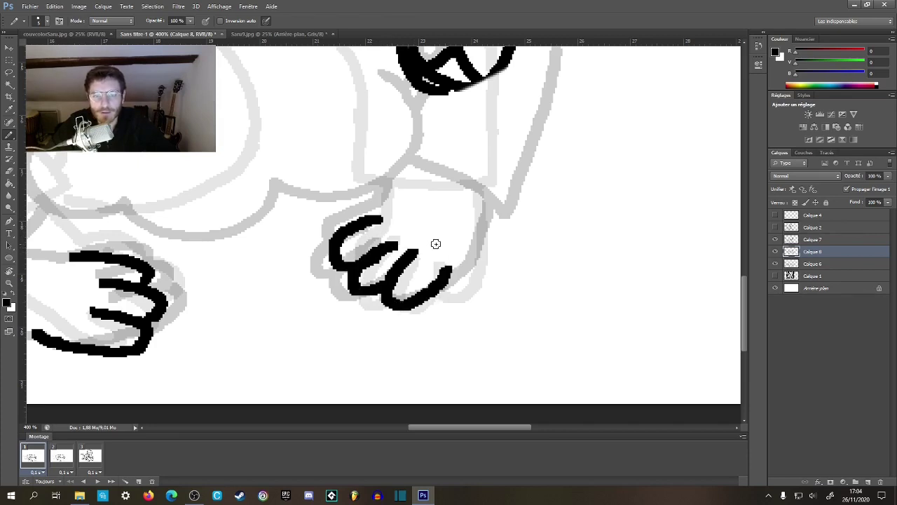
- Draw both forearm edges from the right-hand elbow oval to the hand, plus the underside of the upper arm
{"action": "key", "text": "z"}
{"action": "left_click", "coordinate": [442, 255], "text": "alt"}
{"action": "left_click", "coordinate": [443, 258], "text": "alt"}
{"action": "left_click", "coordinate": [443, 258], "text": "alt"}
{"action": "left_click", "coordinate": [391, 326]}
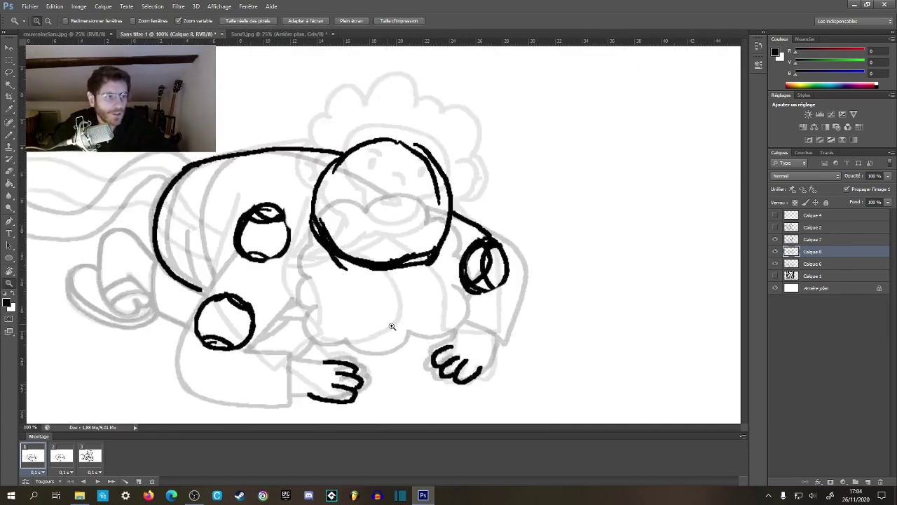
{"action": "left_click", "coordinate": [392, 326]}
{"action": "left_click_drag", "start_coordinate": [497, 270], "coordinate": [415, 202]}
{"action": "key", "text": "b"}
{"action": "left_click_drag", "start_coordinate": [435, 154], "coordinate": [418, 258]}
{"action": "key", "text": "ctrl+z"}
{"action": "left_click_drag", "start_coordinate": [433, 147], "coordinate": [419, 275]}
{"action": "left_click_drag", "start_coordinate": [515, 153], "coordinate": [478, 293]}
{"action": "left_click_drag", "start_coordinate": [489, 249], "coordinate": [481, 298]}
{"action": "left_click_drag", "start_coordinate": [391, 118], "coordinate": [429, 159]}
- Draw the outer edge of the left-hand upper arm from the shoulder circle to the elbow circle
{"action": "left_click_drag", "start_coordinate": [320, 180], "coordinate": [591, 231]}
{"action": "mouse_move", "coordinate": [298, 143]}
{"action": "left_mouse_down"}
{"action": "mouse_move", "coordinate": [312, 72]}
{"action": "mouse_move", "coordinate": [245, 216]}
{"action": "left_mouse_up"}
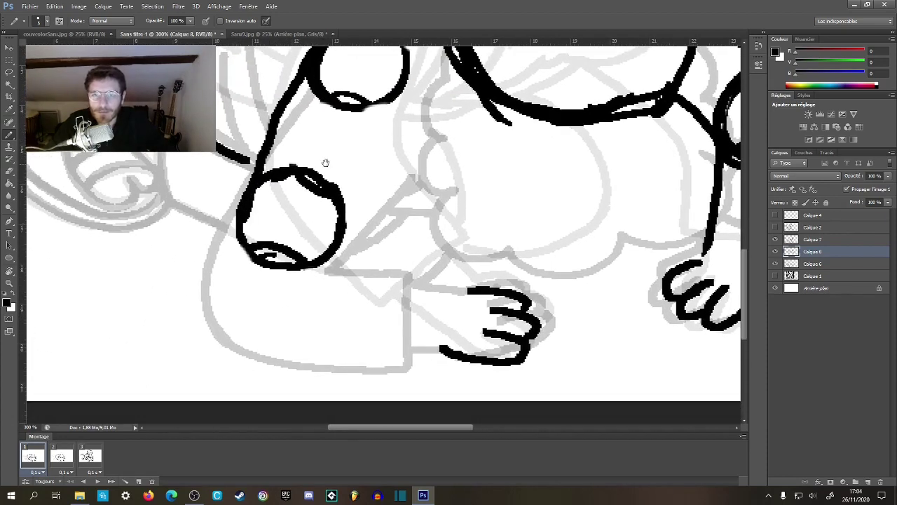
{"action": "left_click_drag", "start_coordinate": [325, 162], "coordinate": [266, 235]}
{"action": "key", "text": "ctrl+z"}
{"action": "left_click_drag", "start_coordinate": [248, 124], "coordinate": [180, 275]}
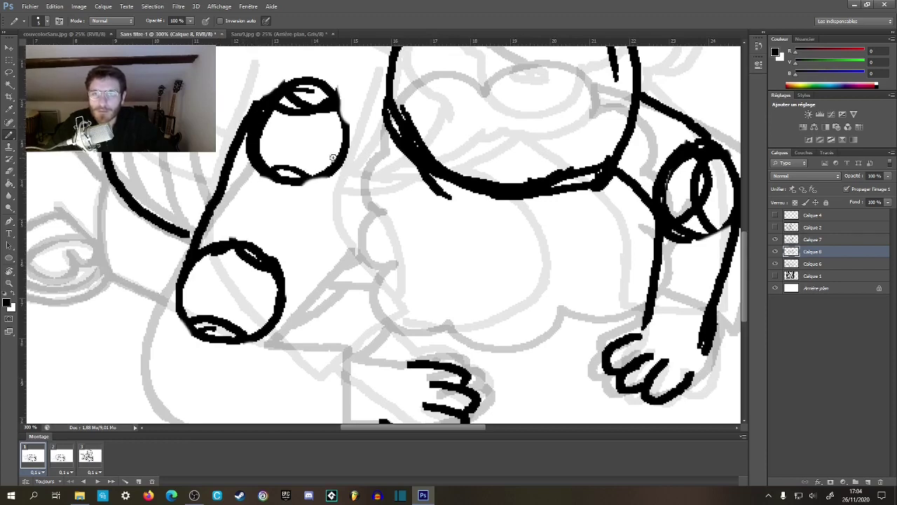
- Draw the inner edge of the left-hand upper arm and both edges of its forearm down to the hand
{"action": "mouse_move", "coordinate": [345, 156]}
{"action": "left_mouse_down"}
{"action": "mouse_move", "coordinate": [285, 297]}
{"action": "mouse_move", "coordinate": [285, 258]}
{"action": "mouse_move", "coordinate": [263, 225]}
{"action": "left_mouse_up"}
{"action": "left_click_drag", "start_coordinate": [232, 191], "coordinate": [366, 298]}
{"action": "mouse_move", "coordinate": [143, 242]}
{"action": "left_mouse_down"}
{"action": "mouse_move", "coordinate": [208, 296]}
{"action": "mouse_move", "coordinate": [322, 360]}
{"action": "left_mouse_up"}
{"action": "key", "text": "ctrl+z"}
{"action": "left_click_drag", "start_coordinate": [138, 248], "coordinate": [335, 342]}
{"action": "left_click_drag", "start_coordinate": [379, 225], "coordinate": [311, 365]}
- Draw the underside of the torso from the left-hand upper arm to the lower edge of the head circle
{"action": "key", "text": "z"}
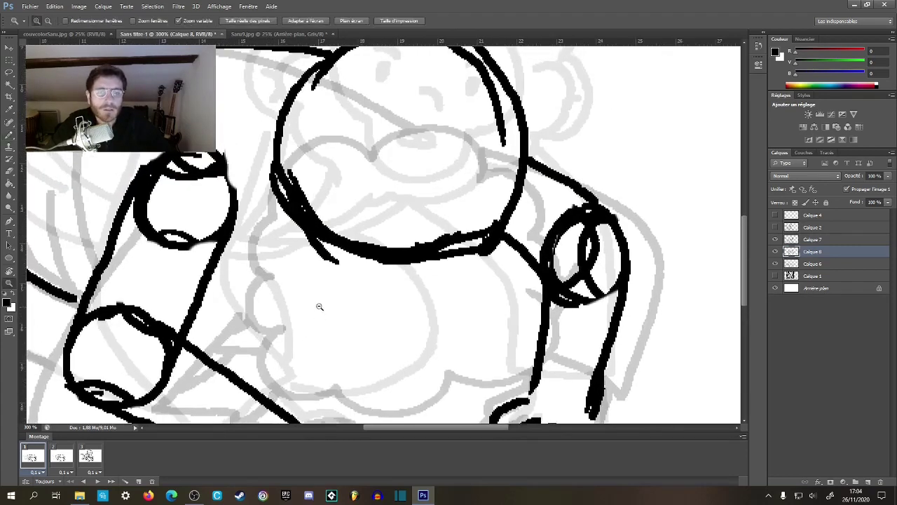
{"action": "left_click", "coordinate": [321, 307], "text": "alt"}
{"action": "left_click", "coordinate": [321, 309], "text": "alt"}
{"action": "left_click", "coordinate": [336, 291]}
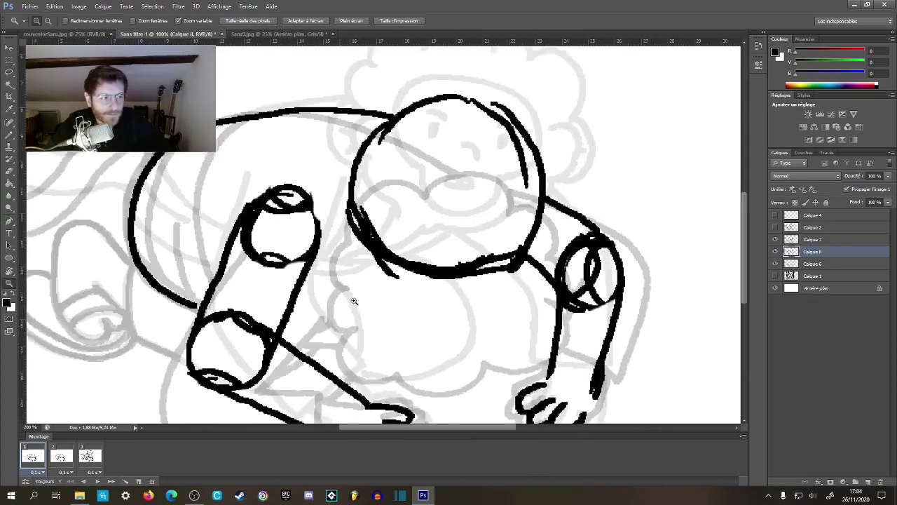
{"action": "left_click", "coordinate": [315, 289]}
{"action": "left_click", "coordinate": [294, 286]}
{"action": "key", "text": "b"}
{"action": "left_click_drag", "start_coordinate": [275, 263], "coordinate": [407, 247]}
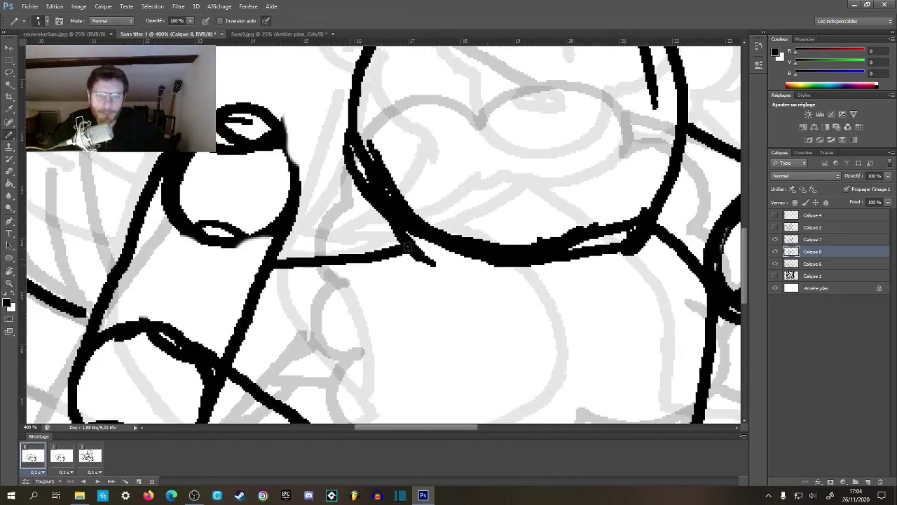
- Hide Calque 6 and draw the bent knee's outline below the torso, redoing its inner curve
{"action": "left_click_drag", "start_coordinate": [428, 207], "coordinate": [338, 245]}
{"action": "key", "text": "z"}
{"action": "left_click", "coordinate": [380, 234], "text": "alt"}
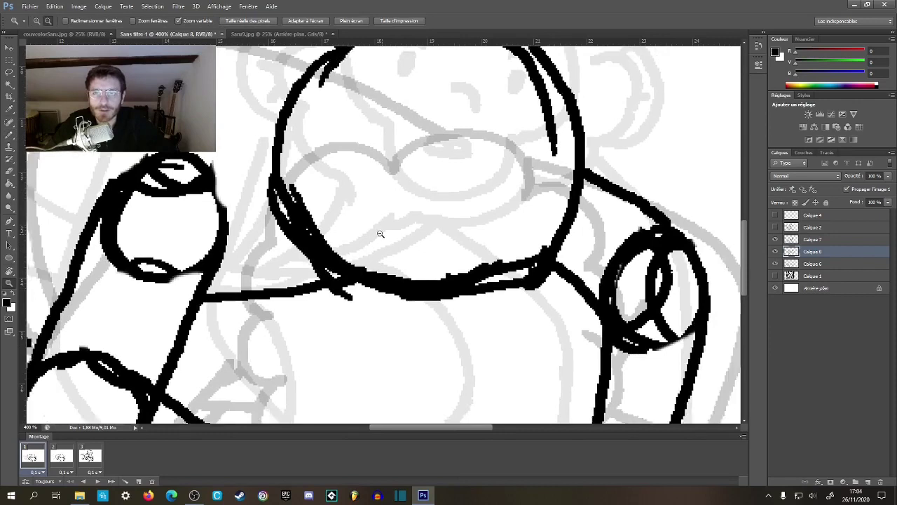
{"action": "left_click", "coordinate": [379, 237], "text": "alt"}
{"action": "left_click", "coordinate": [368, 250], "text": "alt"}
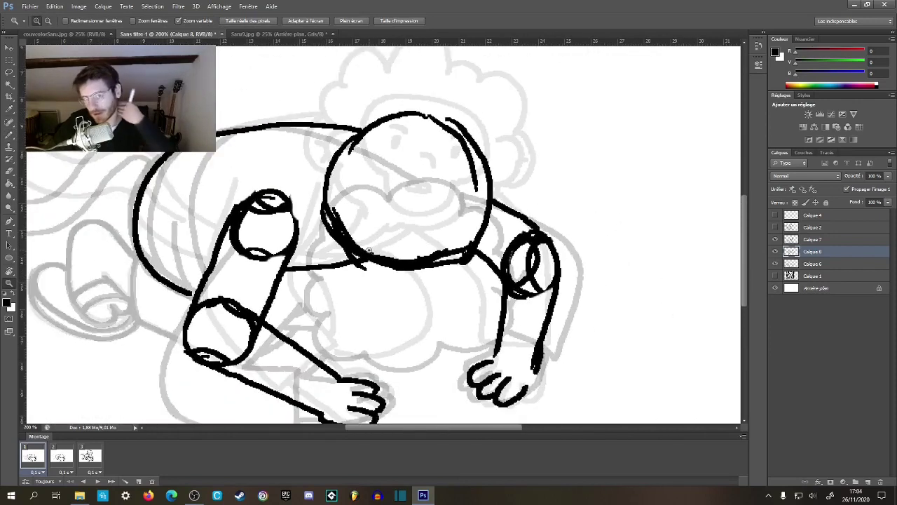
{"action": "left_click", "coordinate": [366, 310]}
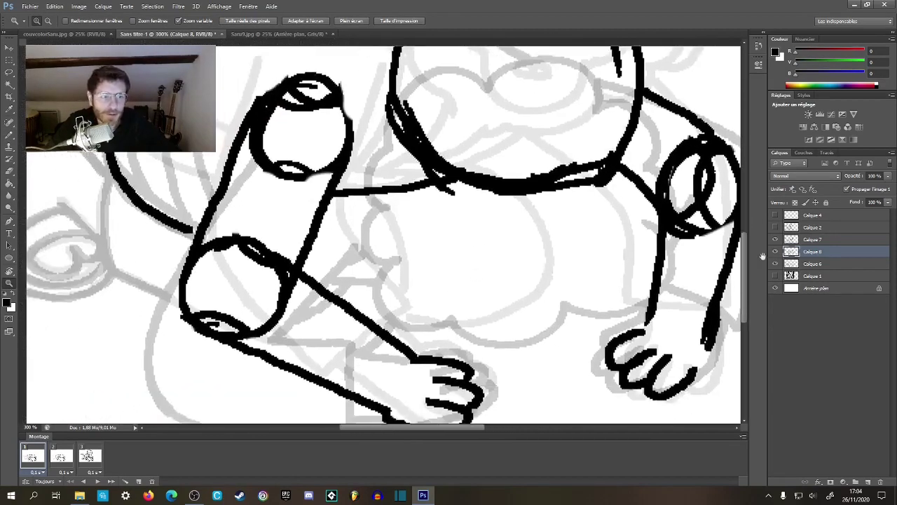
{"action": "left_click", "coordinate": [776, 264]}
{"action": "key", "text": "b"}
{"action": "mouse_move", "coordinate": [388, 205]}
{"action": "left_mouse_down"}
{"action": "mouse_move", "coordinate": [378, 237]}
{"action": "mouse_move", "coordinate": [339, 190]}
{"action": "left_mouse_up"}
{"action": "mouse_move", "coordinate": [480, 176]}
{"action": "left_mouse_down"}
{"action": "mouse_move", "coordinate": [497, 216]}
{"action": "mouse_move", "coordinate": [497, 261]}
{"action": "mouse_move", "coordinate": [485, 279]}
{"action": "left_mouse_up"}
{"action": "mouse_move", "coordinate": [362, 299]}
{"action": "left_mouse_down"}
{"action": "mouse_move", "coordinate": [416, 305]}
{"action": "mouse_move", "coordinate": [477, 289]}
{"action": "left_mouse_up"}
{"action": "mouse_move", "coordinate": [324, 184]}
{"action": "left_mouse_down"}
{"action": "mouse_move", "coordinate": [348, 229]}
{"action": "mouse_move", "coordinate": [359, 290]}
{"action": "mouse_move", "coordinate": [333, 311]}
{"action": "left_mouse_up"}
{"action": "key", "text": "ctrl+z"}
{"action": "mouse_move", "coordinate": [317, 189]}
{"action": "left_mouse_down"}
{"action": "mouse_move", "coordinate": [347, 228]}
{"action": "mouse_move", "coordinate": [334, 317]}
{"action": "left_mouse_up"}
- Draw the rear leg's lower edge and its curved trouser cuff behind the left-hand elbow, redoing the first stroke
{"action": "mouse_move", "coordinate": [144, 228]}
{"action": "left_mouse_down"}
{"action": "mouse_move", "coordinate": [306, 305]}
{"action": "mouse_move", "coordinate": [368, 276]}
{"action": "mouse_move", "coordinate": [324, 243]}
{"action": "left_mouse_up"}
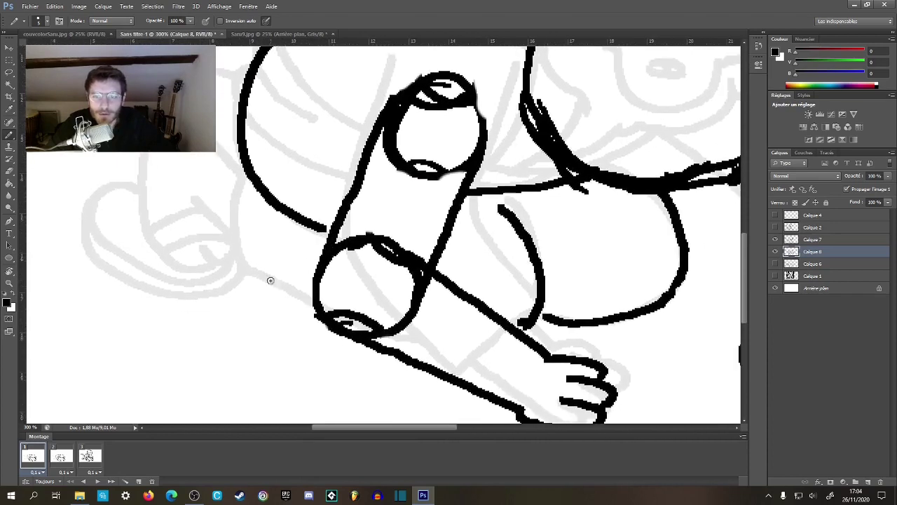
{"action": "left_click_drag", "start_coordinate": [284, 288], "coordinate": [309, 302]}
{"action": "key", "text": "ctrl+z"}
{"action": "left_click_drag", "start_coordinate": [243, 263], "coordinate": [307, 293]}
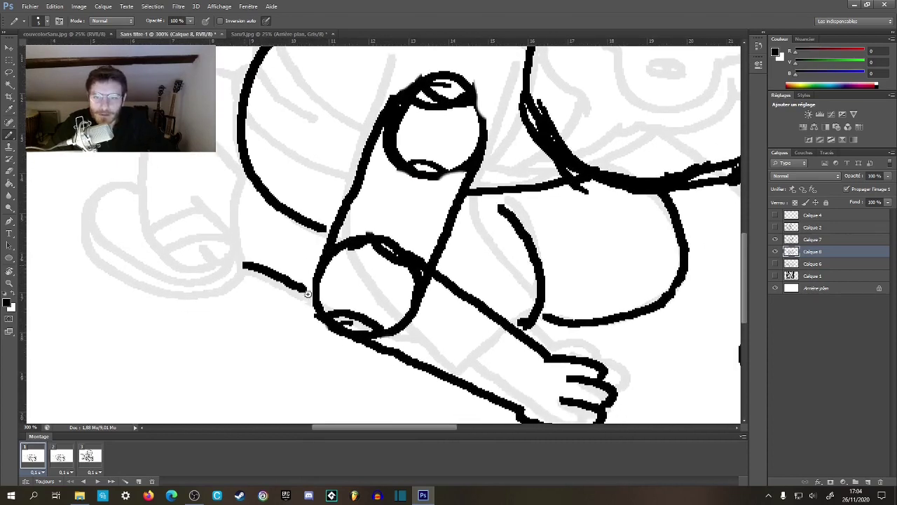
{"action": "mouse_move", "coordinate": [243, 167]}
{"action": "left_mouse_down"}
{"action": "mouse_move", "coordinate": [239, 247]}
{"action": "mouse_move", "coordinate": [297, 276]}
{"action": "mouse_move", "coordinate": [330, 204]}
{"action": "left_mouse_up"}
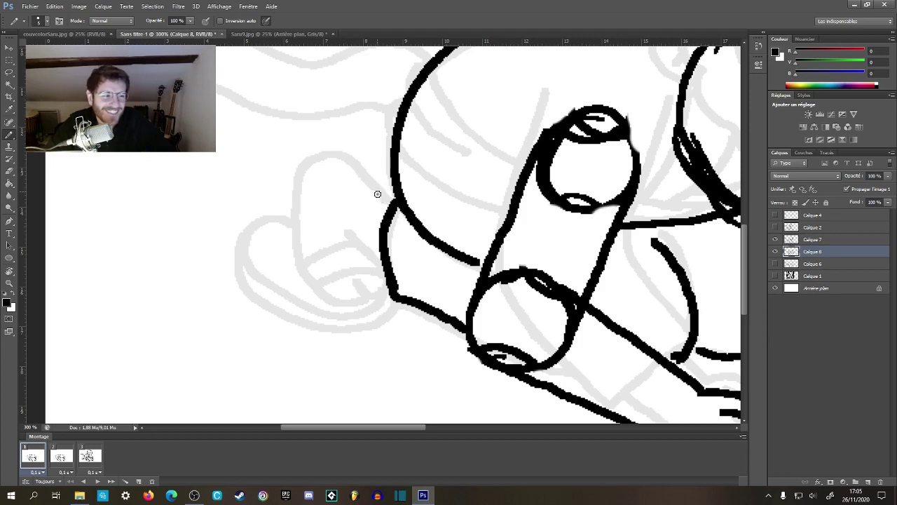
- Draw the rear foot's outline with its toes and sandal strap over the faint Calque 7 guide
{"action": "mouse_move", "coordinate": [385, 209]}
{"action": "left_mouse_down"}
{"action": "mouse_move", "coordinate": [314, 156]}
{"action": "mouse_move", "coordinate": [284, 214]}
{"action": "mouse_move", "coordinate": [314, 289]}
{"action": "mouse_move", "coordinate": [362, 292]}
{"action": "left_mouse_up"}
{"action": "key", "text": "ctrl+z"}
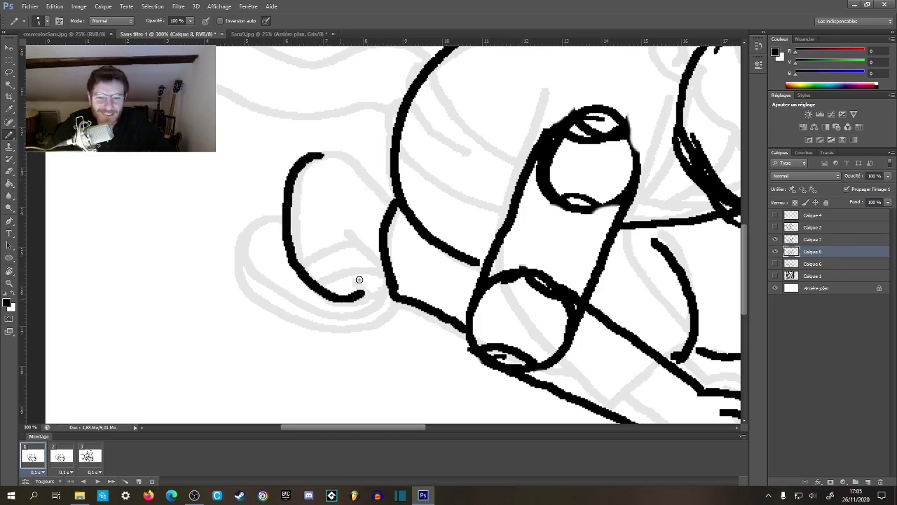
{"action": "left_click_drag", "start_coordinate": [344, 235], "coordinate": [384, 266]}
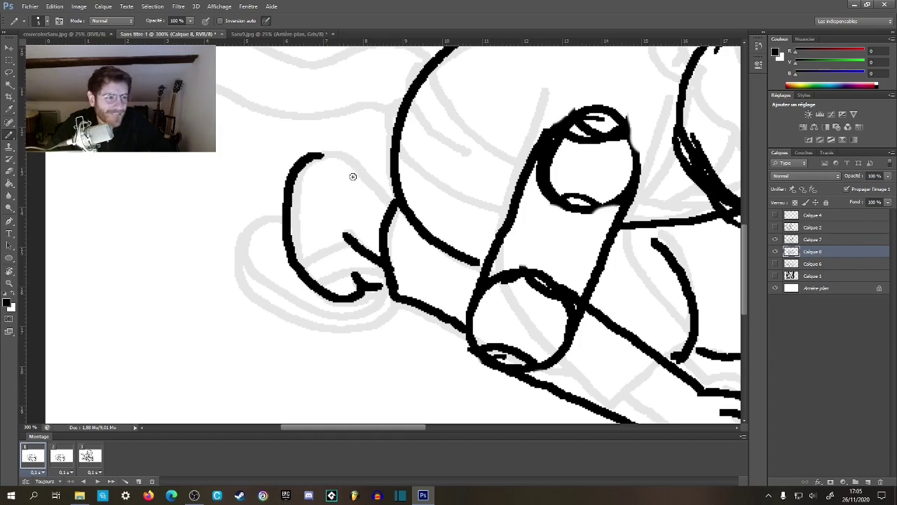
{"action": "left_click_drag", "start_coordinate": [319, 154], "coordinate": [383, 195]}
{"action": "mouse_move", "coordinate": [298, 267]}
{"action": "left_mouse_down"}
{"action": "mouse_move", "coordinate": [354, 243]}
{"action": "mouse_move", "coordinate": [378, 261]}
{"action": "mouse_move", "coordinate": [258, 237]}
{"action": "mouse_move", "coordinate": [268, 255]}
{"action": "left_mouse_up"}
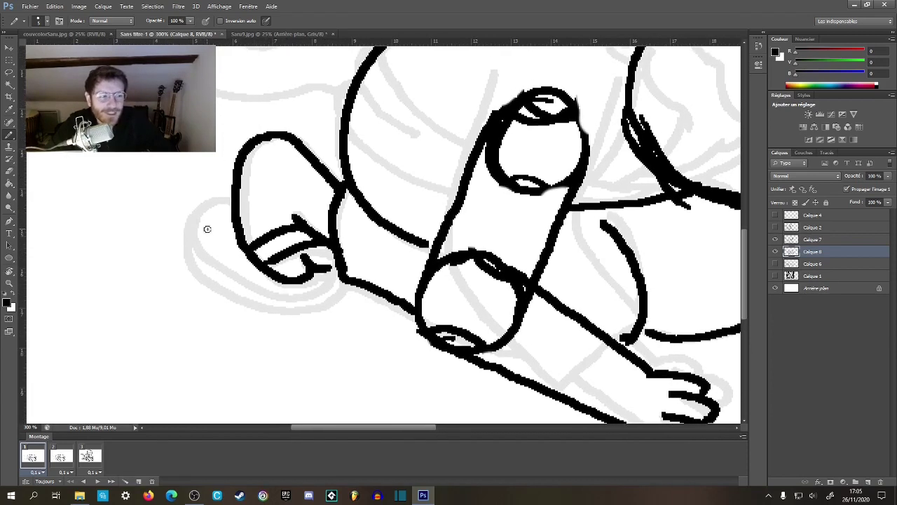
- Draw the double curved sandal sole around the rear foot, redoing the first stroke
{"action": "mouse_move", "coordinate": [203, 208]}
{"action": "left_mouse_down"}
{"action": "mouse_move", "coordinate": [200, 270]}
{"action": "mouse_move", "coordinate": [295, 303]}
{"action": "mouse_move", "coordinate": [338, 280]}
{"action": "left_mouse_up"}
{"action": "key", "text": "ctrl+z"}
{"action": "mouse_move", "coordinate": [233, 200]}
{"action": "left_mouse_down"}
{"action": "mouse_move", "coordinate": [198, 205]}
{"action": "mouse_move", "coordinate": [216, 262]}
{"action": "mouse_move", "coordinate": [297, 300]}
{"action": "mouse_move", "coordinate": [331, 272]}
{"action": "left_mouse_up"}
{"action": "mouse_move", "coordinate": [193, 213]}
{"action": "left_mouse_down"}
{"action": "mouse_move", "coordinate": [200, 276]}
{"action": "mouse_move", "coordinate": [280, 312]}
{"action": "mouse_move", "coordinate": [363, 280]}
{"action": "left_mouse_up"}
- Erase the construction circle at the left-hand shoulder
{"action": "key", "text": "z"}
{"action": "mouse_move", "coordinate": [405, 250]}
{"action": "left_mouse_down"}
{"action": "mouse_move", "coordinate": [343, 280]}
{"action": "mouse_move", "coordinate": [374, 241]}
{"action": "left_mouse_up"}
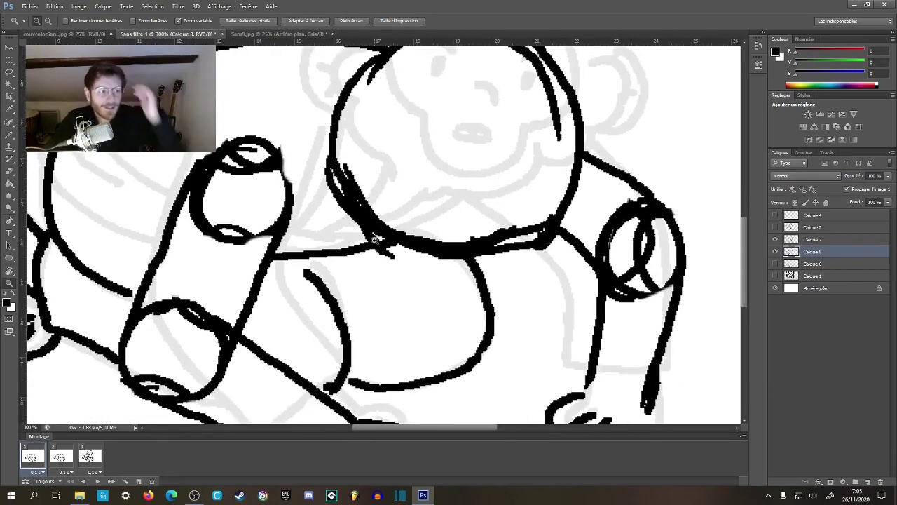
{"action": "mouse_move", "coordinate": [491, 158]}
{"action": "left_mouse_down"}
{"action": "mouse_move", "coordinate": [460, 210]}
{"action": "mouse_move", "coordinate": [459, 248]}
{"action": "mouse_move", "coordinate": [445, 236]}
{"action": "mouse_move", "coordinate": [470, 151]}
{"action": "mouse_move", "coordinate": [482, 188]}
{"action": "mouse_move", "coordinate": [435, 219]}
{"action": "left_mouse_up"}
{"action": "mouse_move", "coordinate": [314, 242]}
{"action": "left_mouse_down"}
{"action": "mouse_move", "coordinate": [348, 249]}
{"action": "mouse_move", "coordinate": [339, 314]}
{"action": "mouse_move", "coordinate": [322, 324]}
{"action": "mouse_move", "coordinate": [299, 313]}
{"action": "left_mouse_up"}
{"action": "key", "text": "b"}
{"action": "key", "text": "z"}
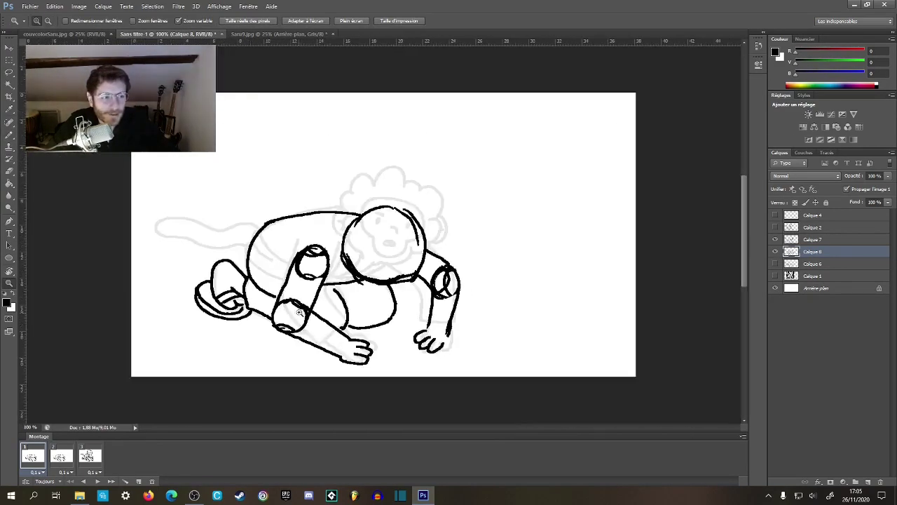
{"action": "scroll", "coordinate": [299, 313], "scroll_direction": "up", "scroll_amount": 2}
{"action": "mouse_move", "coordinate": [324, 143]}
{"action": "left_mouse_down"}
{"action": "mouse_move", "coordinate": [308, 210]}
{"action": "mouse_move", "coordinate": [327, 200]}
{"action": "mouse_move", "coordinate": [355, 217]}
{"action": "mouse_move", "coordinate": [383, 164]}
{"action": "mouse_move", "coordinate": [348, 128]}
{"action": "left_mouse_up"}
{"action": "key", "text": "e"}
{"action": "key", "text": "b"}
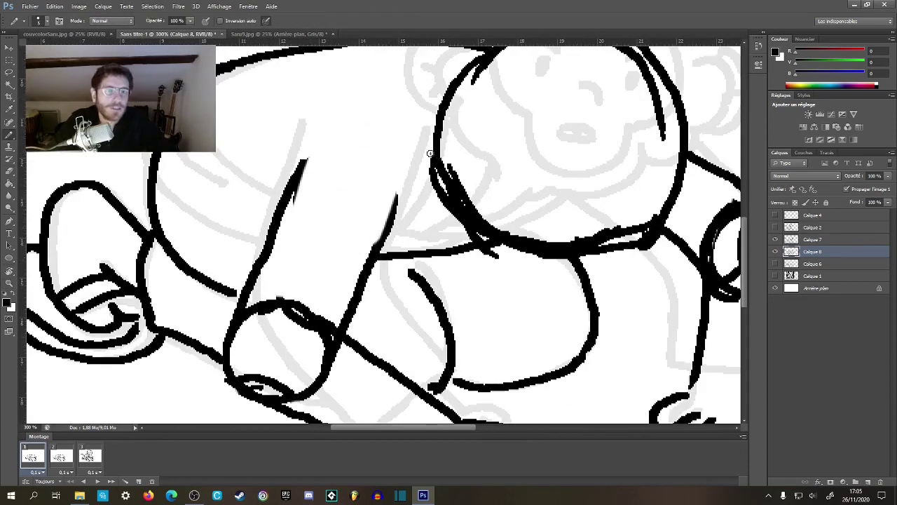
- Erase the construction ovals inside the right-hand elbow, keeping the arm's outer contour
{"action": "left_click_drag", "start_coordinate": [573, 185], "coordinate": [381, 210]}
{"action": "key", "text": "e"}
{"action": "mouse_move", "coordinate": [530, 282]}
{"action": "left_mouse_down"}
{"action": "mouse_move", "coordinate": [514, 256]}
{"action": "mouse_move", "coordinate": [540, 310]}
{"action": "mouse_move", "coordinate": [526, 226]}
{"action": "mouse_move", "coordinate": [551, 245]}
{"action": "mouse_move", "coordinate": [536, 257]}
{"action": "left_mouse_up"}
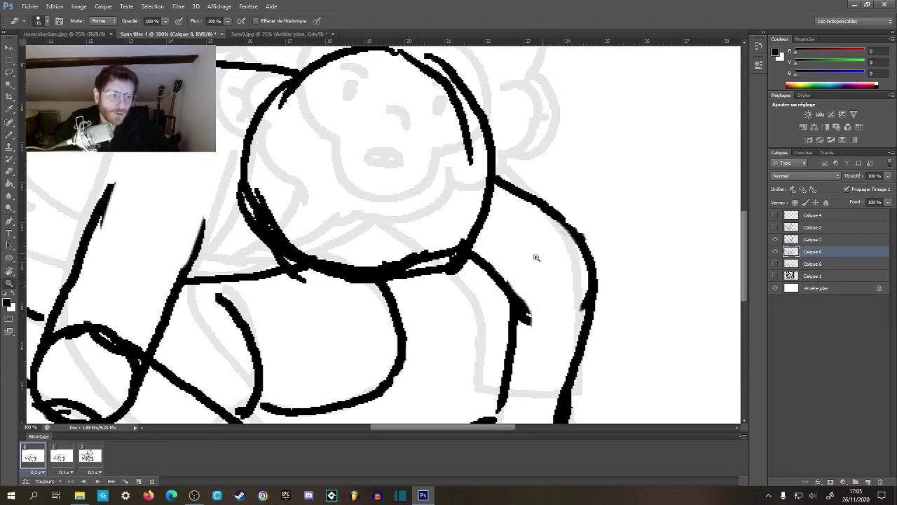
- Check the character's design on the coloured cover couvcolorSaru.jpg and return to the animation document
{"action": "key", "text": "z"}
{"action": "left_click", "coordinate": [514, 253], "text": "alt"}
{"action": "left_click", "coordinate": [514, 253], "text": "alt"}
{"action": "left_click", "coordinate": [80, 34]}
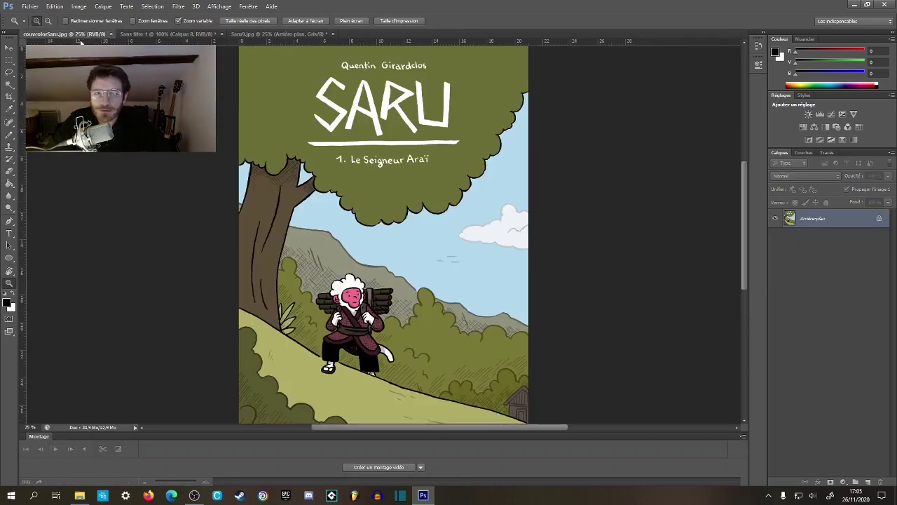
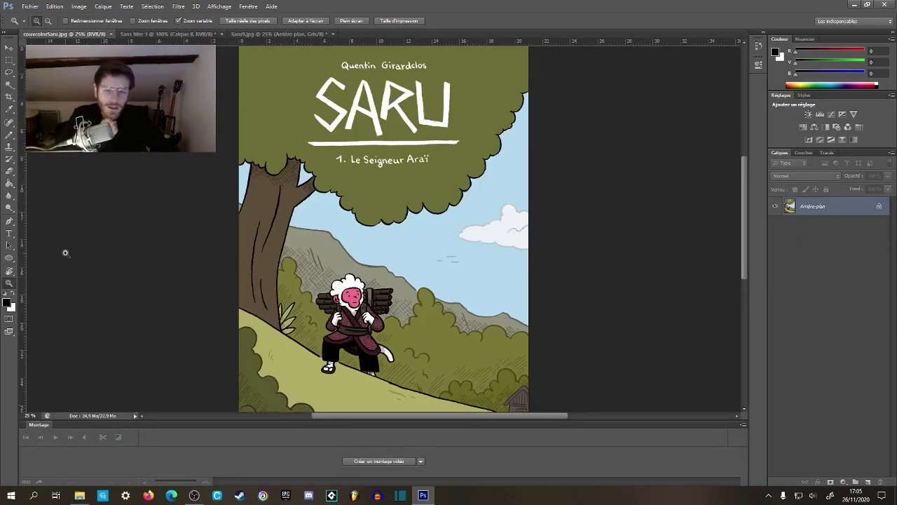
{"action": "left_click", "coordinate": [174, 34]}
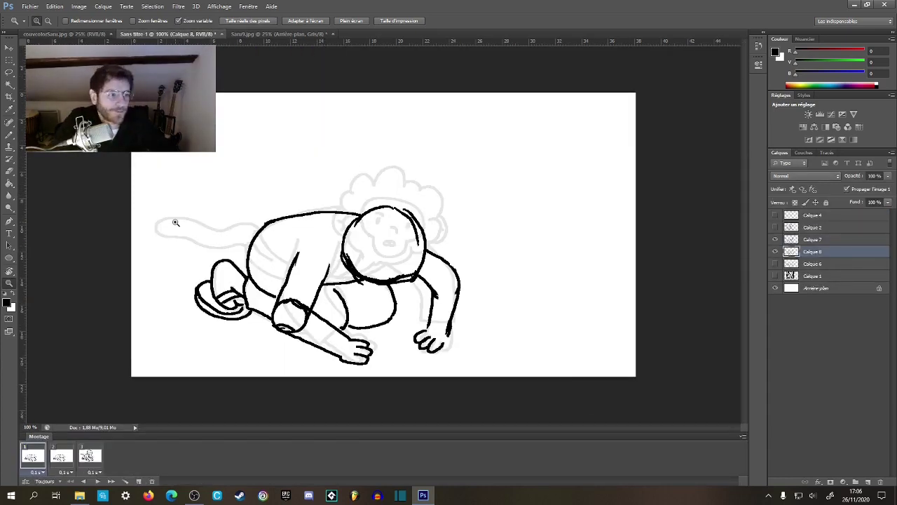
- Draw the sleeve edge across the right-hand wrist, just above the fingers
{"action": "left_click", "coordinate": [447, 333]}
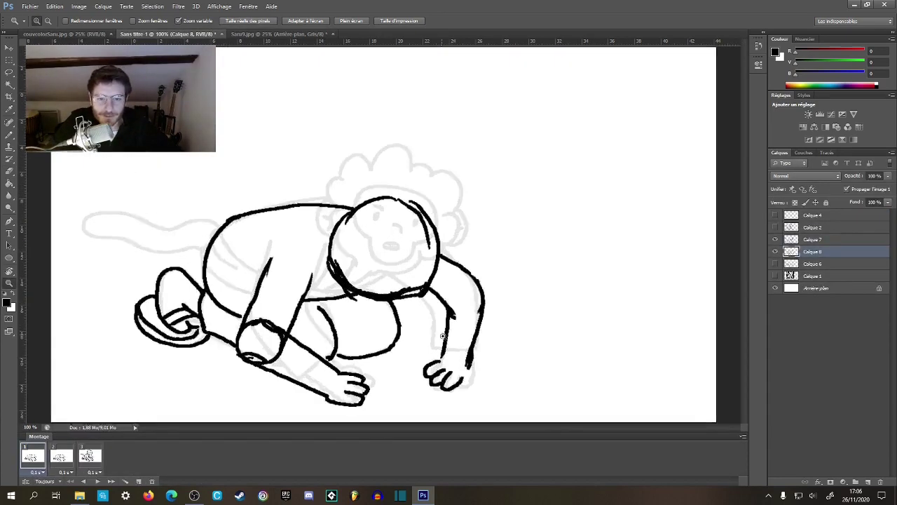
{"action": "left_click", "coordinate": [446, 333]}
{"action": "left_click", "coordinate": [447, 333]}
{"action": "key", "text": "b"}
{"action": "left_click_drag", "start_coordinate": [388, 301], "coordinate": [463, 332]}
{"action": "key", "text": "z"}
{"action": "left_click", "coordinate": [465, 289], "text": "alt"}
{"action": "left_click", "coordinate": [465, 290], "text": "alt"}
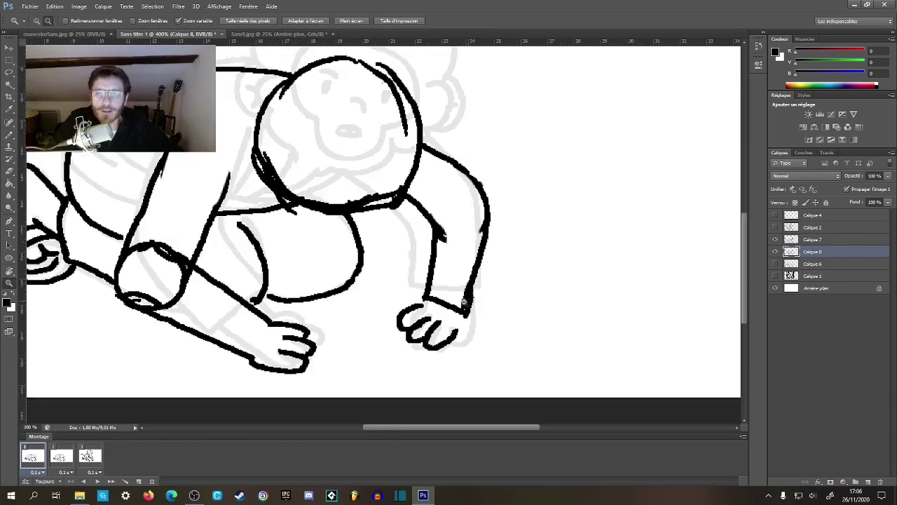
{"action": "left_click", "coordinate": [462, 288], "text": "alt"}
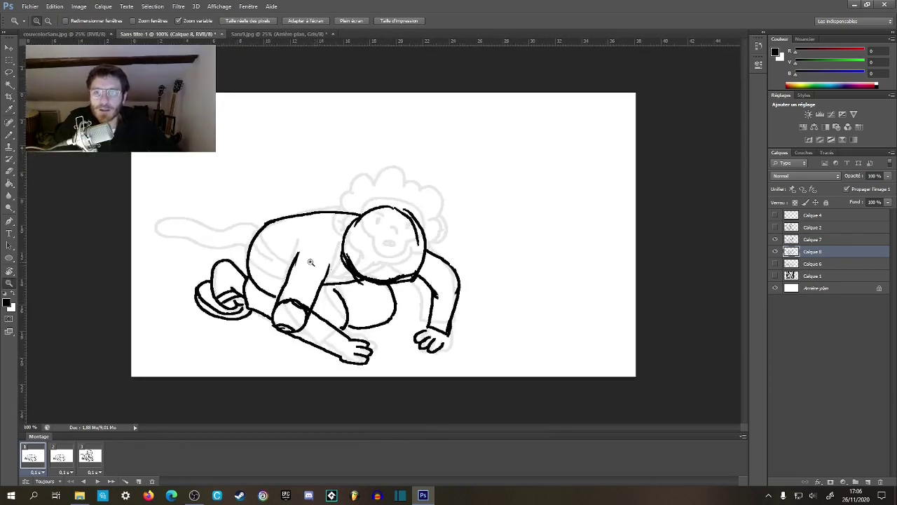
- Draw a curved vertical centre line down the head circle, replacing the first attempt
{"action": "left_click", "coordinate": [373, 265]}
{"action": "left_click", "coordinate": [405, 171]}
{"action": "left_click_drag", "start_coordinate": [412, 137], "coordinate": [408, 279]}
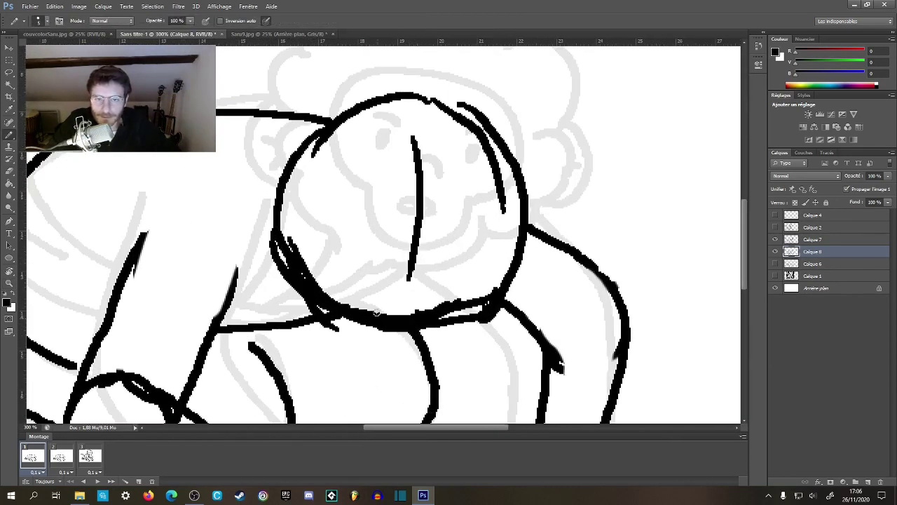
{"action": "key", "text": "ctrl+z"}
{"action": "left_click_drag", "start_coordinate": [418, 130], "coordinate": [407, 279]}
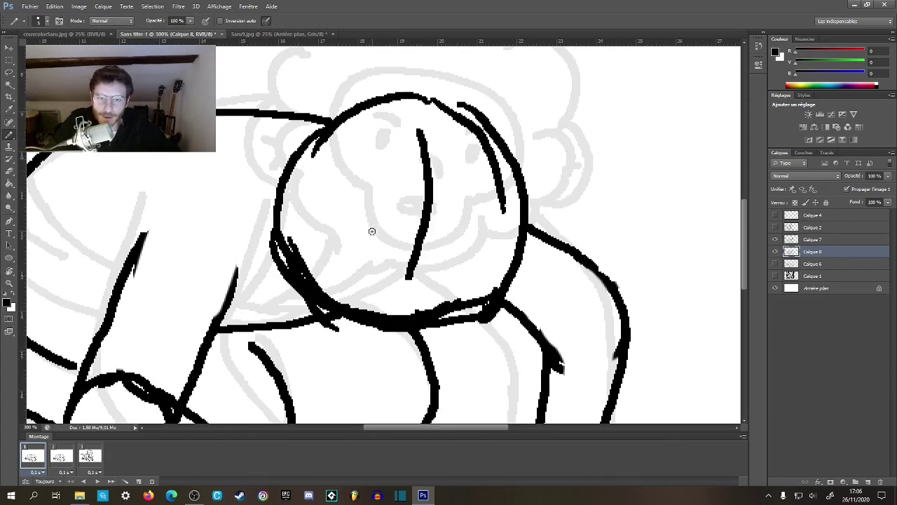
- Draw two small eyes, a nose and a downturned mouth low on the head circle
{"action": "left_click_drag", "start_coordinate": [367, 226], "coordinate": [365, 242]}
{"action": "left_click_drag", "start_coordinate": [469, 245], "coordinate": [462, 245]}
{"action": "left_click_drag", "start_coordinate": [384, 293], "coordinate": [414, 295]}
{"action": "mouse_move", "coordinate": [411, 247]}
{"action": "left_mouse_down"}
{"action": "mouse_move", "coordinate": [413, 285]}
{"action": "mouse_move", "coordinate": [421, 256]}
{"action": "left_mouse_up"}
{"action": "key", "text": "z"}
{"action": "left_click", "coordinate": [408, 300], "text": "alt"}
{"action": "left_click", "coordinate": [407, 301], "text": "alt"}
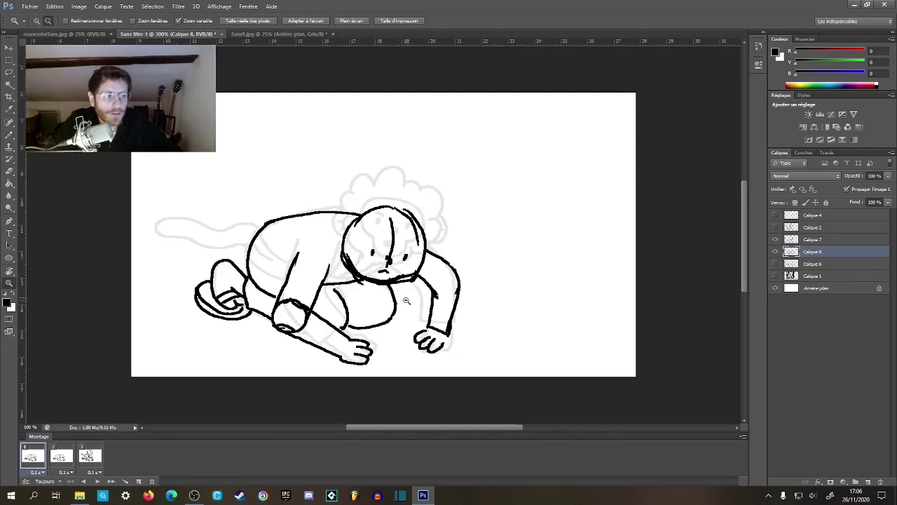
- Draw a rounded ear on each side of the head circle, redoing the right-hand one until it fits
{"action": "left_click", "coordinate": [346, 267]}
{"action": "left_click", "coordinate": [347, 268]}
{"action": "key", "text": "b"}
{"action": "mouse_move", "coordinate": [348, 184]}
{"action": "left_mouse_down"}
{"action": "mouse_move", "coordinate": [309, 227]}
{"action": "mouse_move", "coordinate": [316, 211]}
{"action": "mouse_move", "coordinate": [351, 219]}
{"action": "mouse_move", "coordinate": [365, 242]}
{"action": "left_mouse_up"}
{"action": "left_click_drag", "start_coordinate": [593, 199], "coordinate": [586, 276]}
{"action": "key", "text": "ctrl+z"}
{"action": "left_click_drag", "start_coordinate": [598, 221], "coordinate": [572, 283]}
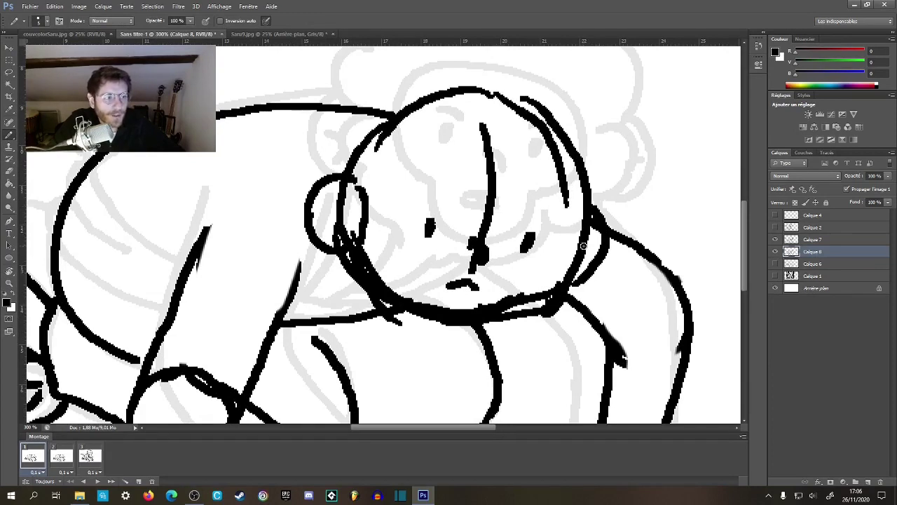
{"action": "key", "text": "ctrl+z"}
{"action": "left_click_drag", "start_coordinate": [596, 212], "coordinate": [565, 294]}
{"action": "key", "text": "z"}
{"action": "left_click", "coordinate": [546, 301], "text": "alt"}
{"action": "left_click", "coordinate": [509, 318], "text": "alt"}
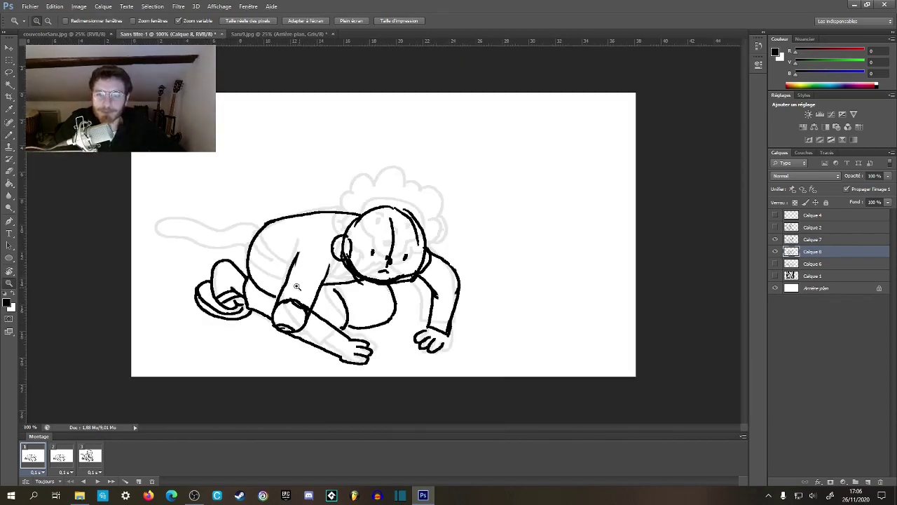
- Show Calque 6 again and draw three curved clothing folds from the lower back to the left-hand arm, replacing the first stroke
{"action": "left_click_drag", "start_coordinate": [268, 251], "coordinate": [283, 201]}
{"action": "key", "text": "b"}
{"action": "mouse_move", "coordinate": [268, 169]}
{"action": "left_mouse_down"}
{"action": "mouse_move", "coordinate": [274, 224]}
{"action": "mouse_move", "coordinate": [301, 256]}
{"action": "left_mouse_up"}
{"action": "left_click", "coordinate": [775, 263]}
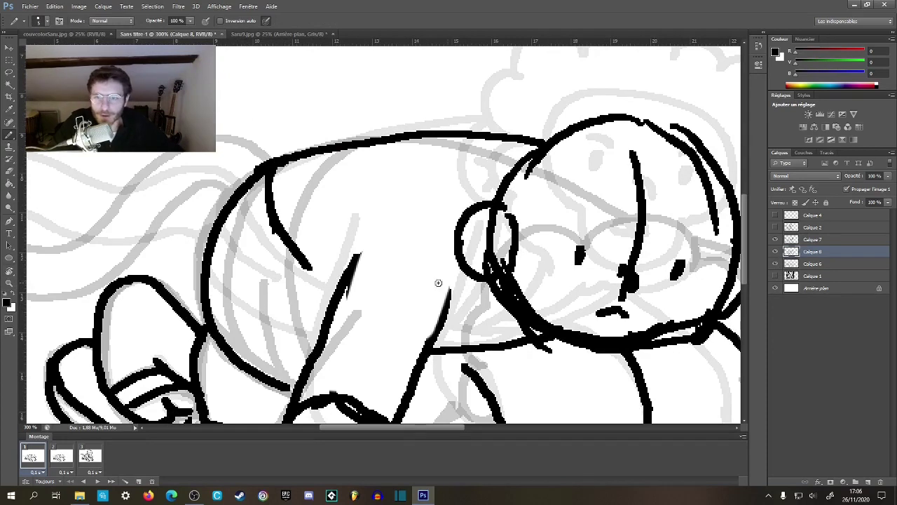
{"action": "key", "text": "ctrl+z"}
{"action": "key", "text": "ctrl+z"}
{"action": "mouse_move", "coordinate": [283, 163]}
{"action": "left_mouse_down"}
{"action": "mouse_move", "coordinate": [289, 247]}
{"action": "mouse_move", "coordinate": [325, 301]}
{"action": "left_mouse_up"}
{"action": "mouse_move", "coordinate": [223, 219]}
{"action": "left_mouse_down"}
{"action": "mouse_move", "coordinate": [234, 261]}
{"action": "mouse_move", "coordinate": [272, 312]}
{"action": "mouse_move", "coordinate": [317, 342]}
{"action": "left_mouse_up"}
{"action": "mouse_move", "coordinate": [253, 223]}
{"action": "left_mouse_down"}
{"action": "mouse_move", "coordinate": [286, 285]}
{"action": "mouse_move", "coordinate": [333, 317]}
{"action": "left_mouse_up"}
- Examine the whole pose against its guides, hiding Calque 8 briefly and showing it again
{"action": "key", "text": "z"}
{"action": "left_click", "coordinate": [356, 316], "text": "alt"}
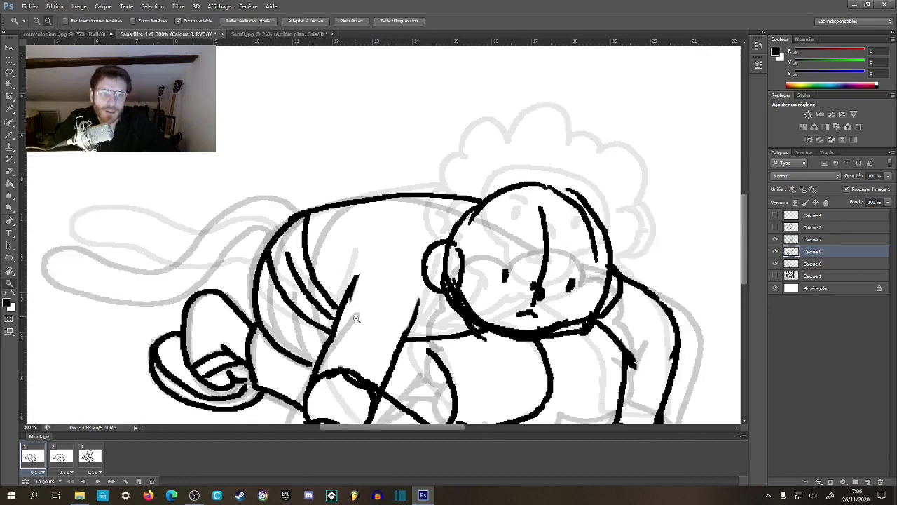
{"action": "left_click", "coordinate": [356, 316], "text": "alt"}
{"action": "left_click", "coordinate": [355, 316], "text": "alt"}
{"action": "left_click", "coordinate": [316, 299]}
{"action": "left_click", "coordinate": [318, 300]}
{"action": "left_click", "coordinate": [343, 336], "text": "alt"}
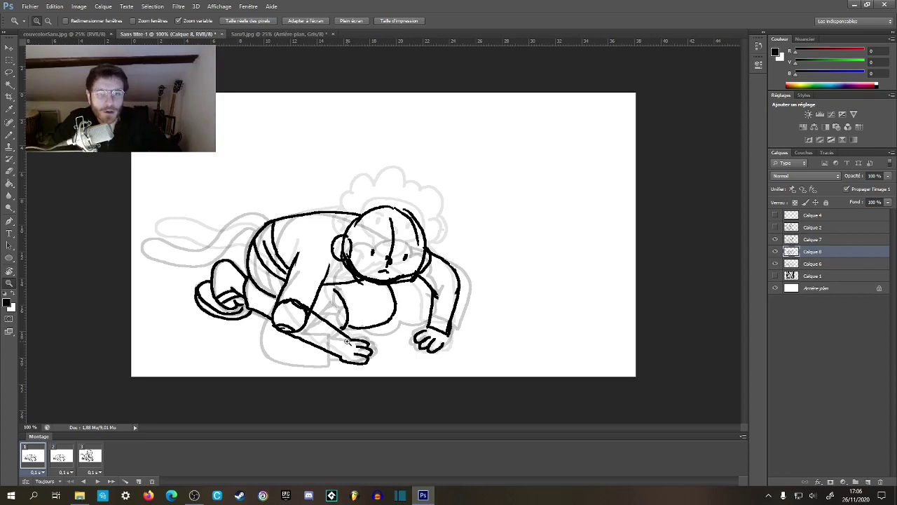
{"action": "left_click", "coordinate": [775, 251]}
{"action": "left_click", "coordinate": [775, 251]}
- Raise the Calque 7 and Calque 6 guide layers to full opacity
{"action": "left_click", "coordinate": [838, 239]}
{"action": "left_click", "coordinate": [888, 176]}
{"action": "left_click", "coordinate": [813, 275]}
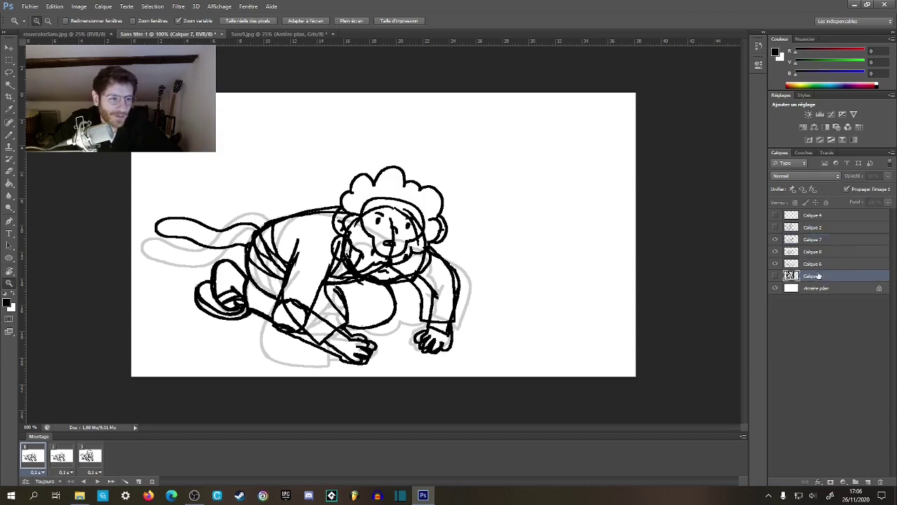
{"action": "left_click", "coordinate": [808, 264]}
{"action": "left_click", "coordinate": [806, 251]}
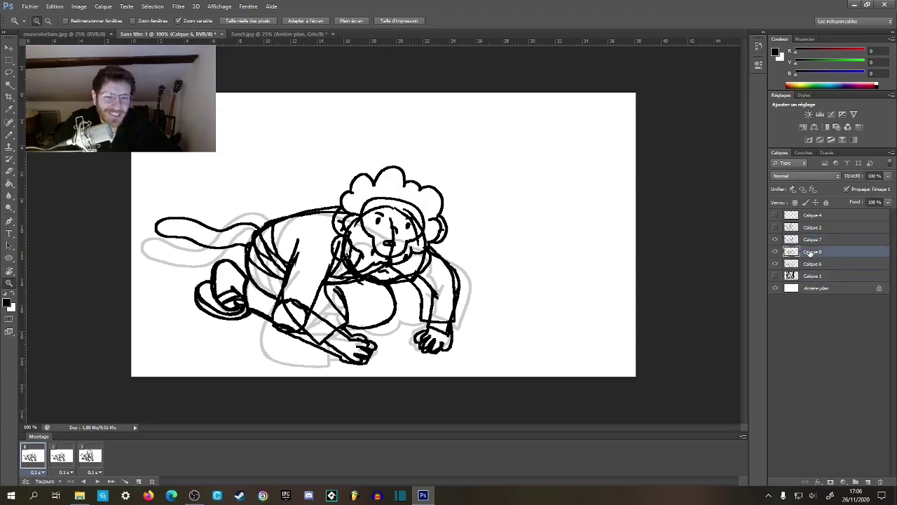
{"action": "left_click", "coordinate": [805, 242]}
{"action": "left_click", "coordinate": [811, 264]}
{"action": "left_click", "coordinate": [888, 177]}
{"action": "left_click", "coordinate": [891, 187]}
- Show Calque 2 and set its opacity to 100%
{"action": "left_click", "coordinate": [811, 254]}
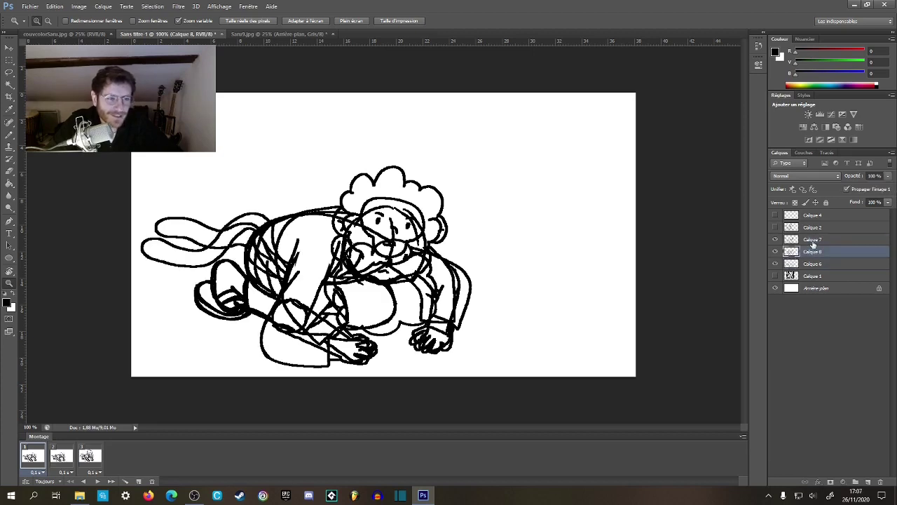
{"action": "left_click", "coordinate": [812, 242]}
{"action": "left_click", "coordinate": [810, 228]}
{"action": "left_click", "coordinate": [775, 228]}
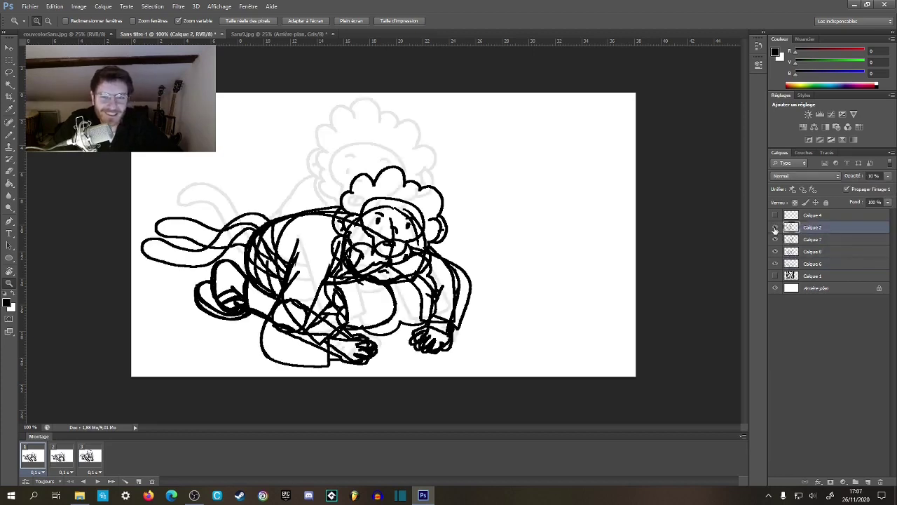
{"action": "left_click", "coordinate": [888, 176]}
{"action": "left_click_drag", "start_coordinate": [850, 188], "coordinate": [894, 192]}
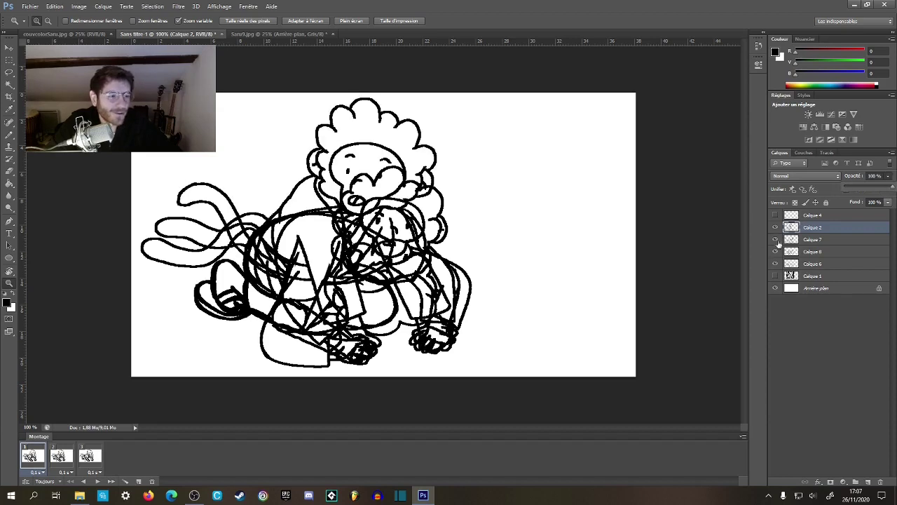
- Delete frames 2 and 3 from the animation so that only the first frame remains
{"action": "left_click", "coordinate": [776, 215]}
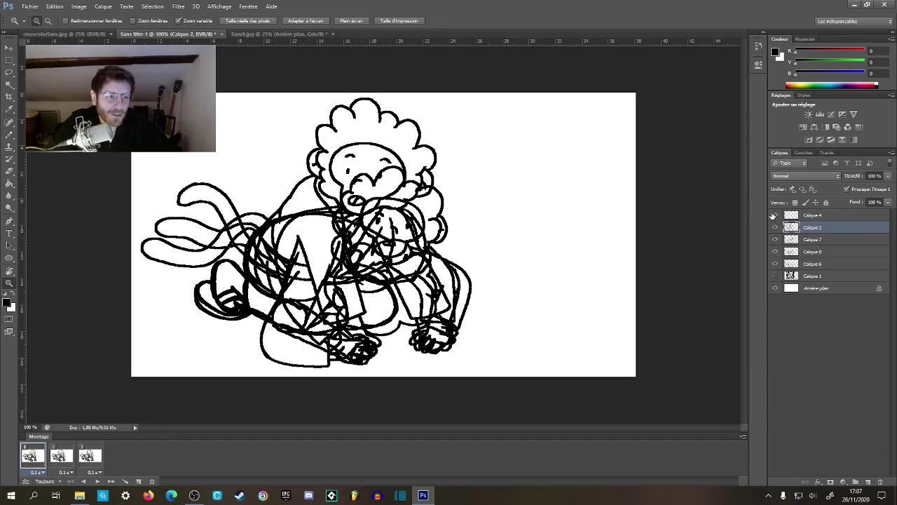
{"action": "left_click", "coordinate": [810, 242]}
{"action": "left_click", "coordinate": [809, 252]}
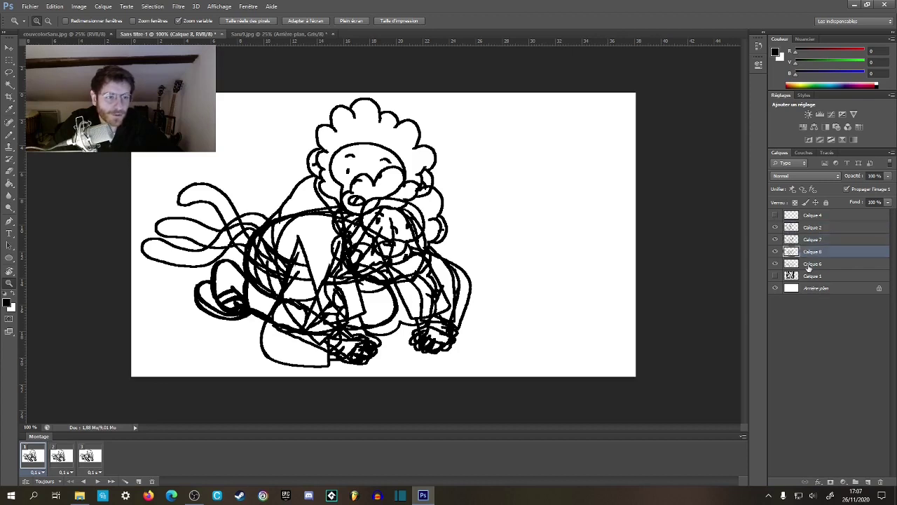
{"action": "left_click", "coordinate": [803, 264]}
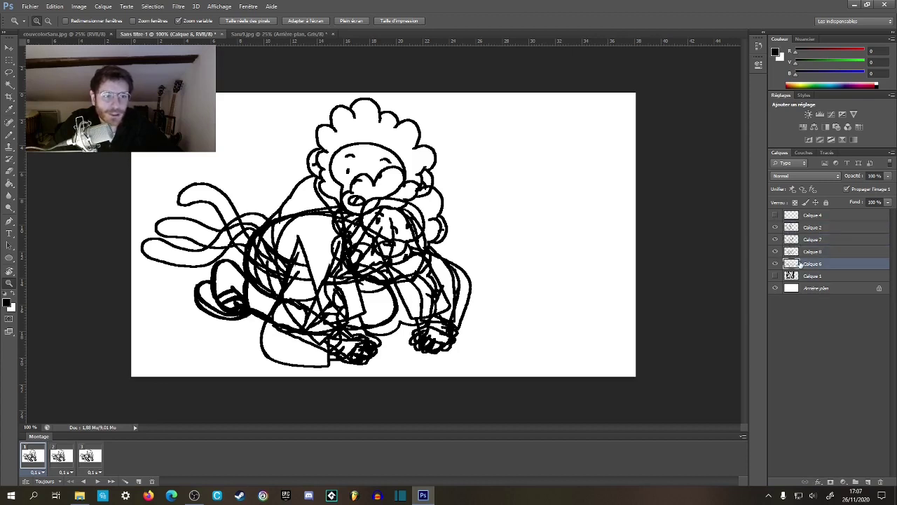
{"action": "left_click", "coordinate": [60, 462]}
{"action": "left_click", "coordinate": [93, 462], "text": "shift"}
{"action": "left_click_drag", "start_coordinate": [89, 460], "coordinate": [154, 483]}
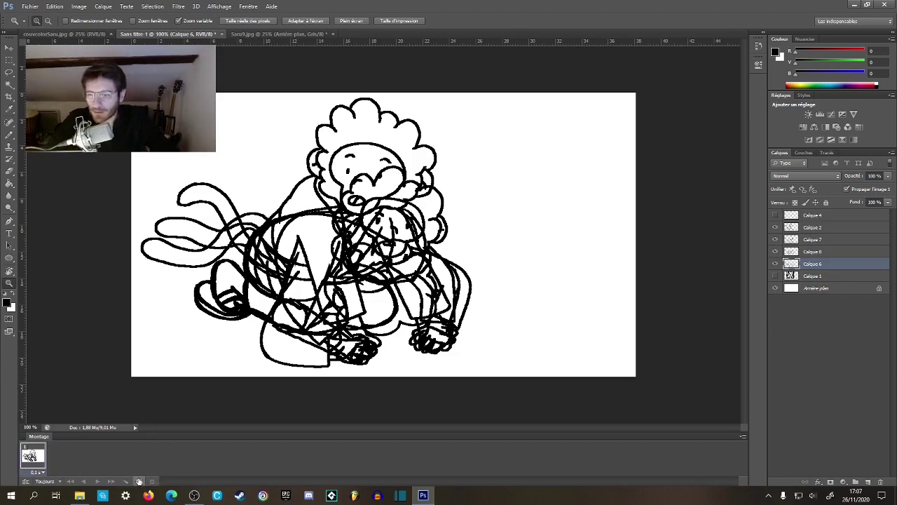
- Hide Calque 2, Calque 7 and Calque 8 so that frame 1 shows only the Calque 6 pose
{"action": "left_click", "coordinate": [775, 227]}
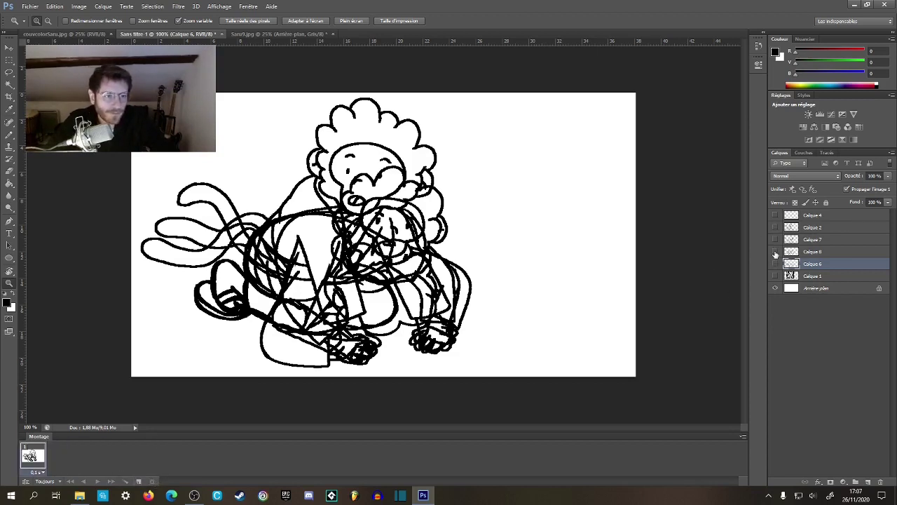
{"action": "left_click", "coordinate": [775, 252]}
{"action": "left_click", "coordinate": [775, 264]}
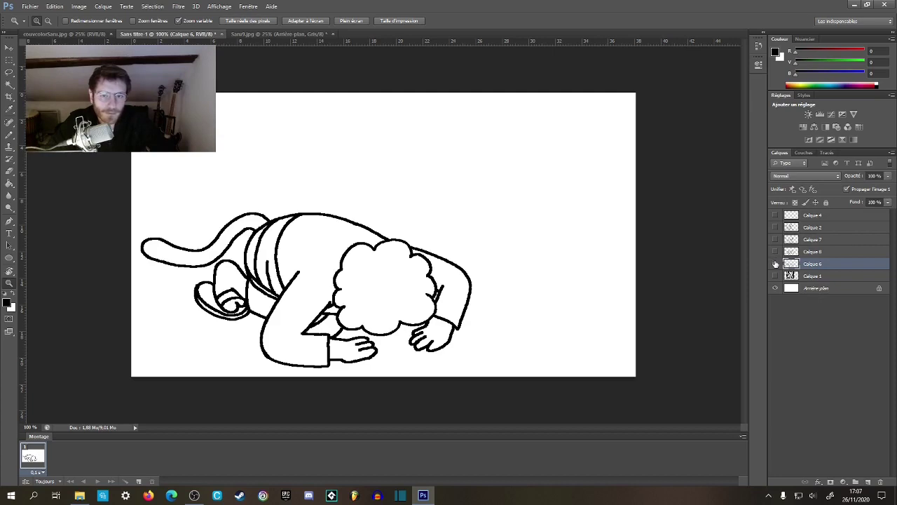
- Add three frames after frame 1, showing only Calque 8, only Calque 7 and only Calque 2 in turn
{"action": "left_click", "coordinate": [139, 480]}
{"action": "left_click", "coordinate": [775, 251]}
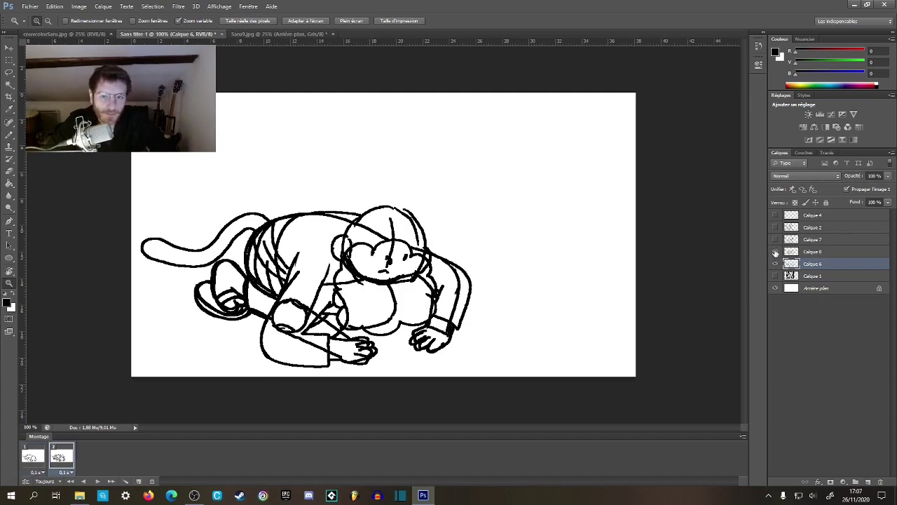
{"action": "left_click", "coordinate": [775, 264]}
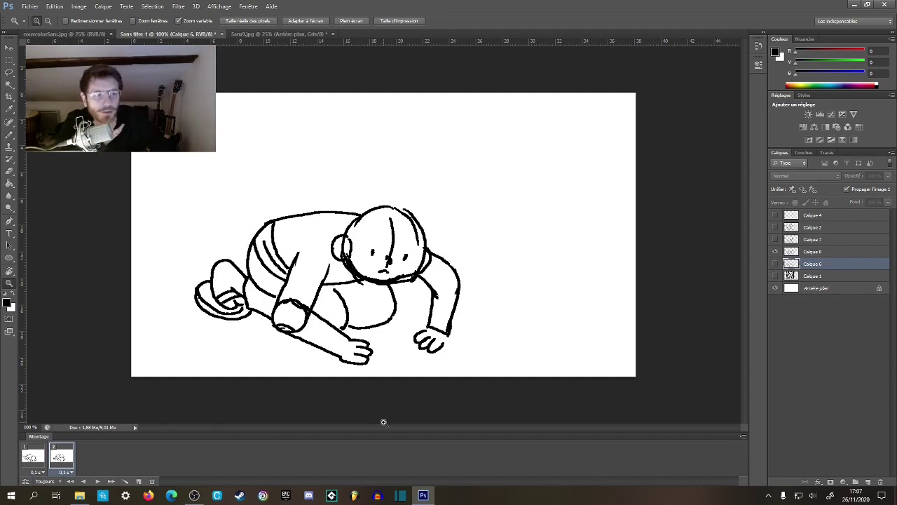
{"action": "left_click", "coordinate": [138, 481]}
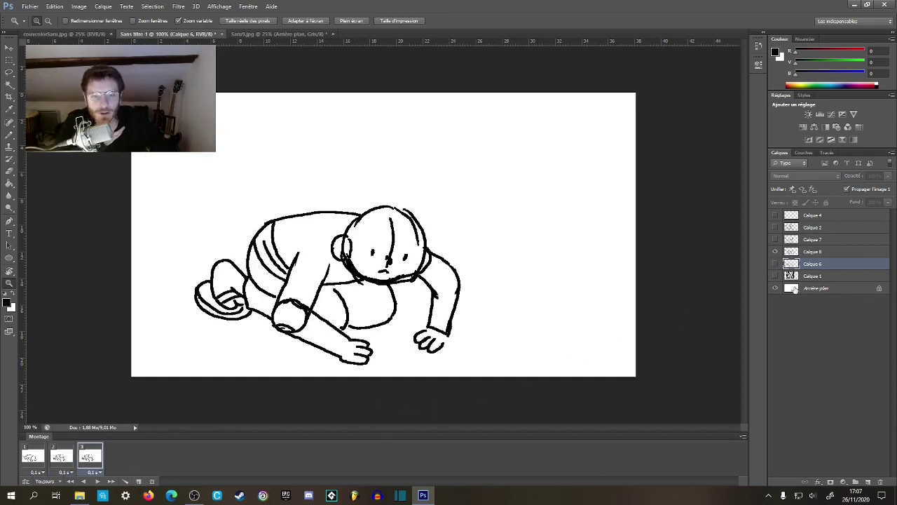
{"action": "left_click", "coordinate": [776, 252]}
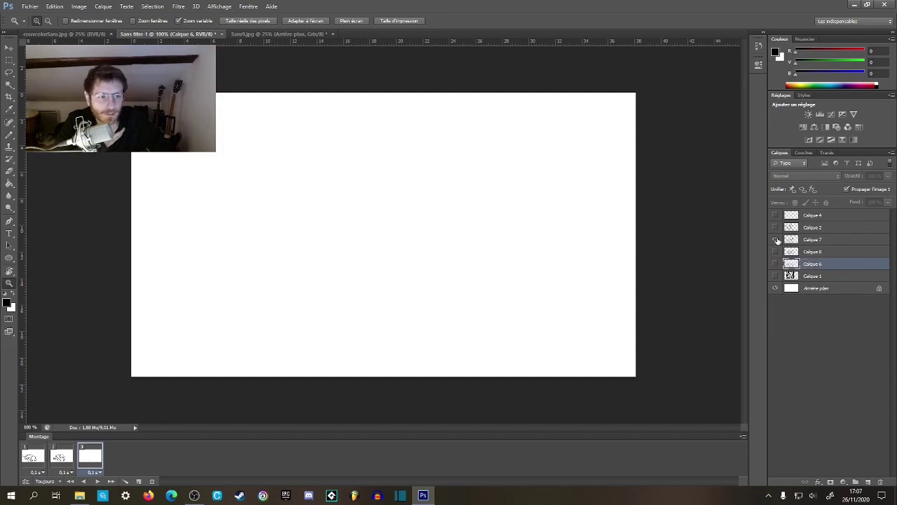
{"action": "left_click", "coordinate": [776, 239]}
{"action": "left_click", "coordinate": [138, 481]}
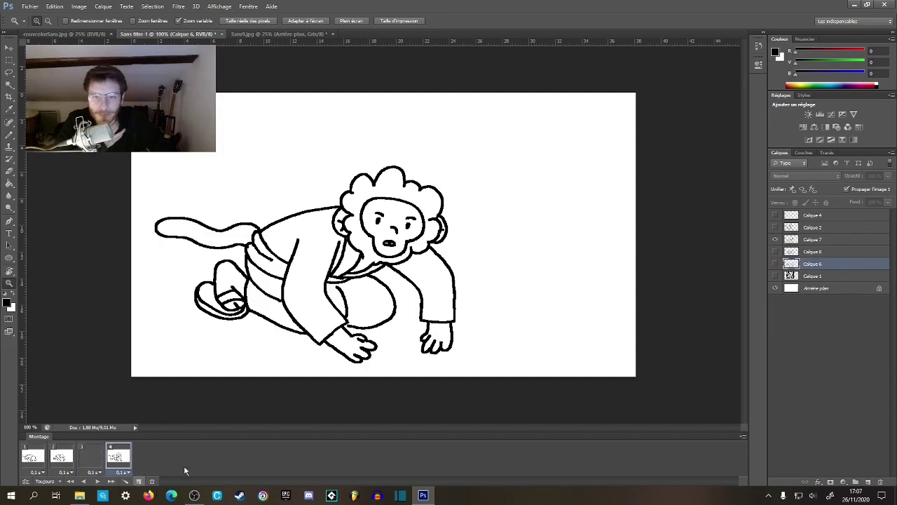
{"action": "left_click", "coordinate": [775, 240]}
{"action": "left_click", "coordinate": [775, 228]}
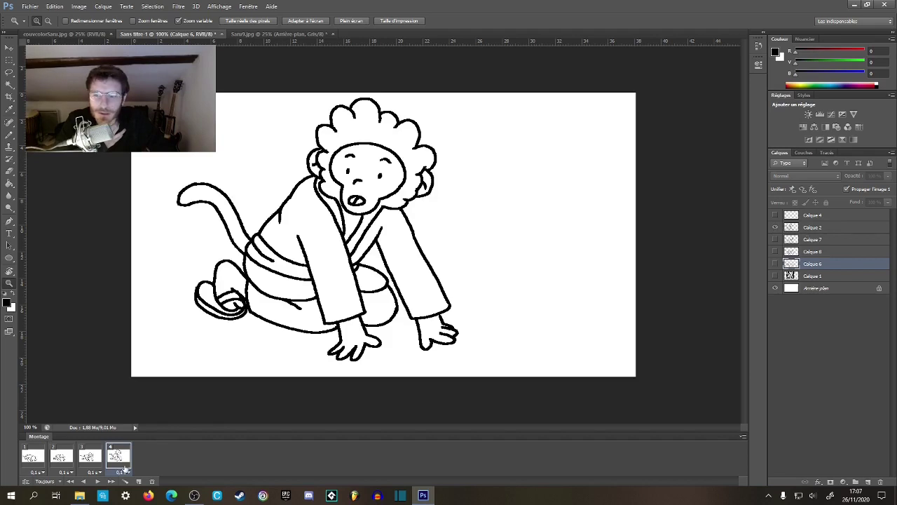
- Play the four-frame animation from frame 1 to check the rising movement, and stop it
{"action": "left_click", "coordinate": [28, 456]}
{"action": "left_click", "coordinate": [96, 482]}
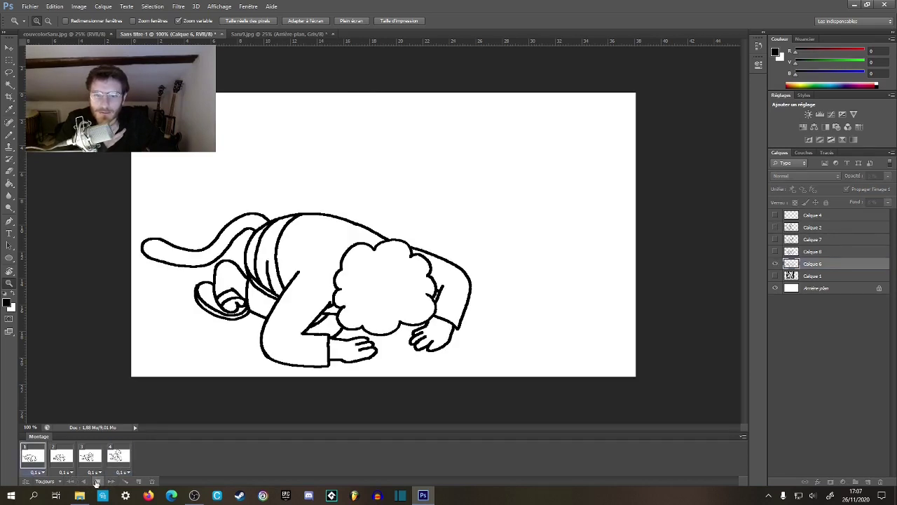
{"action": "left_click", "coordinate": [95, 481]}
- Add three frames after frame 4 that reverse the movement, showing only Calque 7, only Calque 8 and only Calque 6 in turn
{"action": "left_click", "coordinate": [116, 459]}
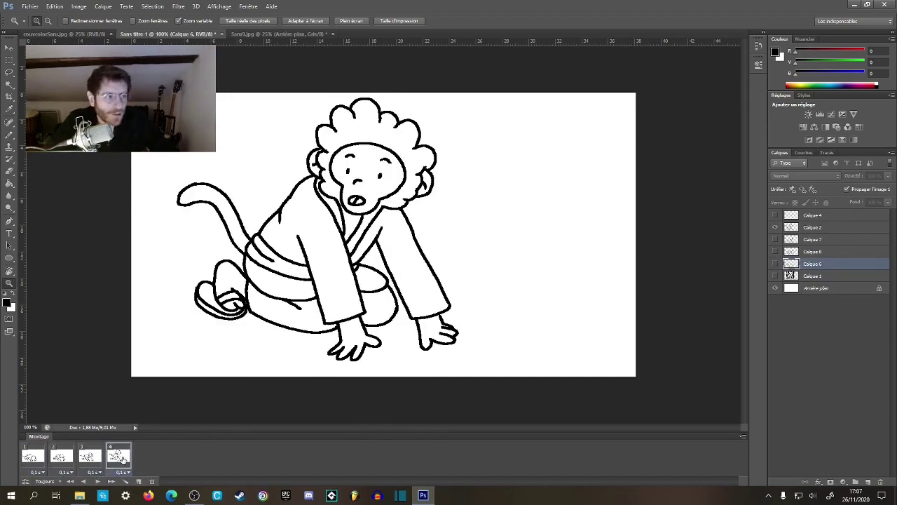
{"action": "left_click", "coordinate": [138, 478]}
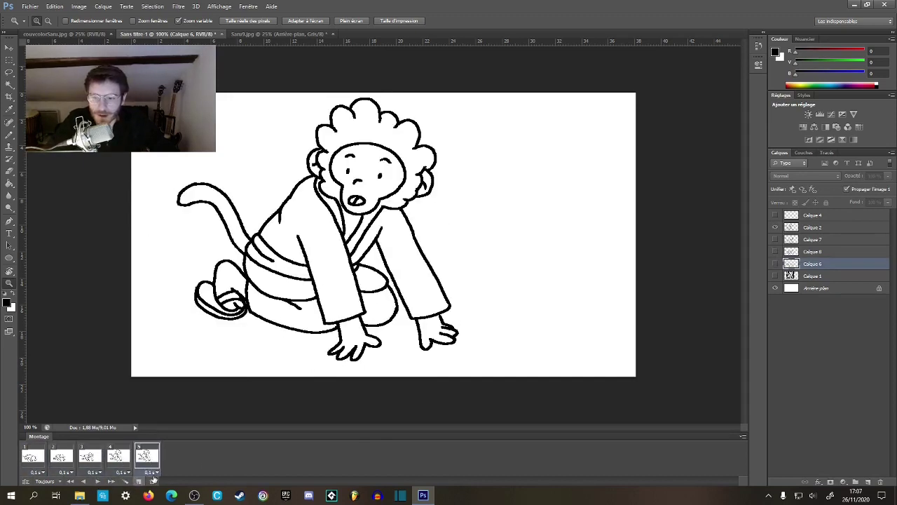
{"action": "left_click", "coordinate": [775, 228]}
{"action": "left_click", "coordinate": [775, 239]}
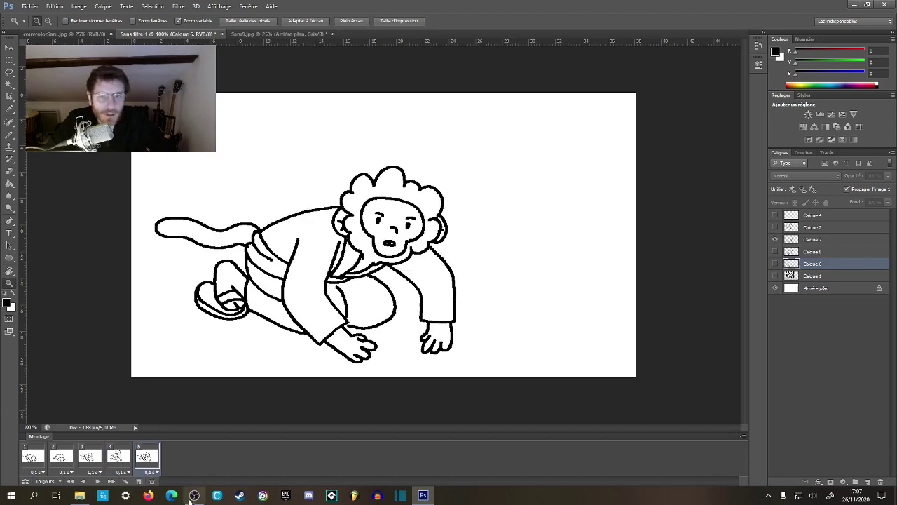
{"action": "left_click", "coordinate": [138, 482]}
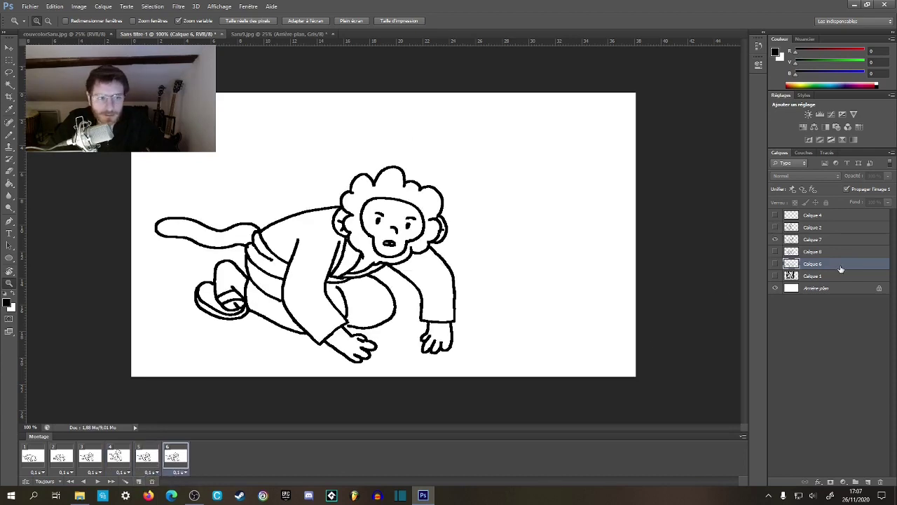
{"action": "left_click", "coordinate": [776, 239]}
{"action": "left_click", "coordinate": [775, 251]}
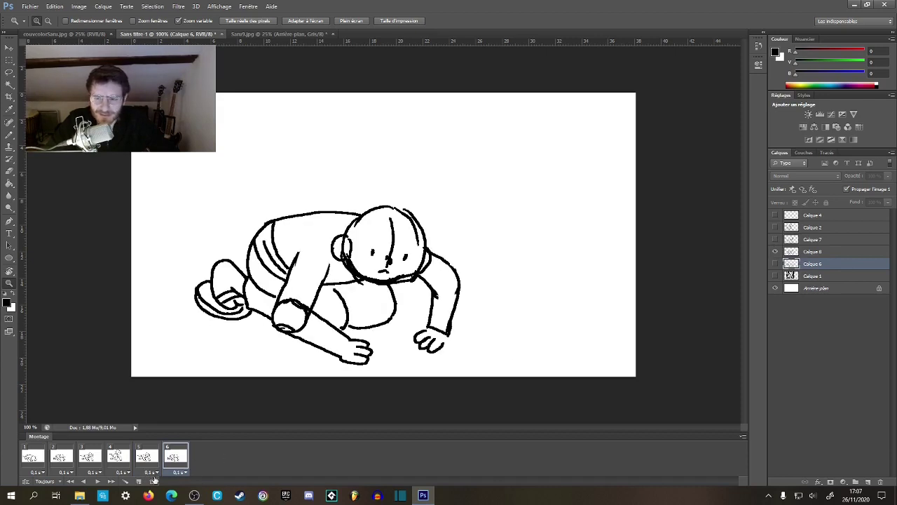
{"action": "left_click", "coordinate": [139, 482]}
{"action": "left_click", "coordinate": [776, 264]}
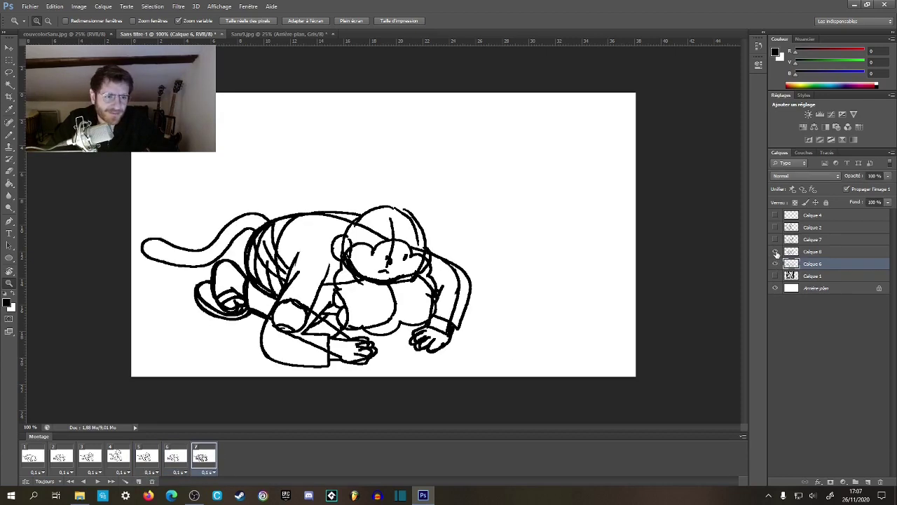
{"action": "left_click", "coordinate": [775, 251]}
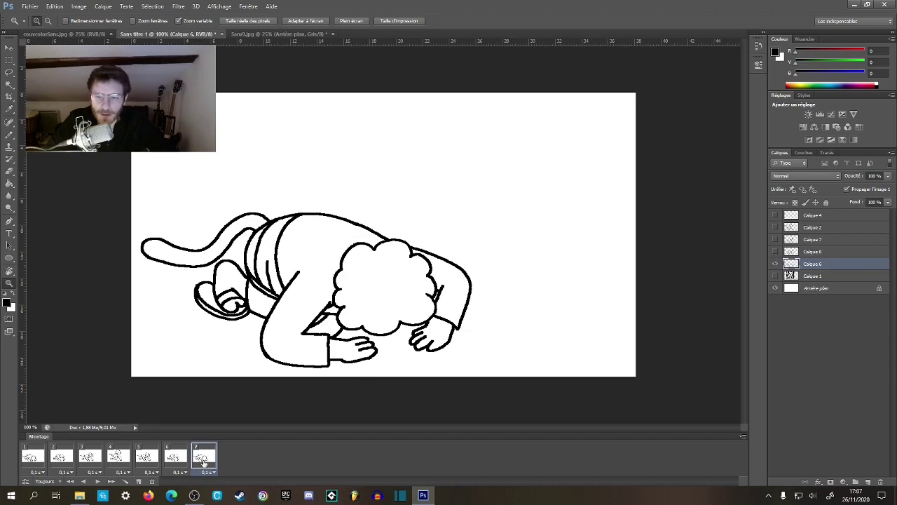
- Duplicate the final Calque 6 frame twice to hold the crouched pose, and play the animation
{"action": "left_click", "coordinate": [137, 482]}
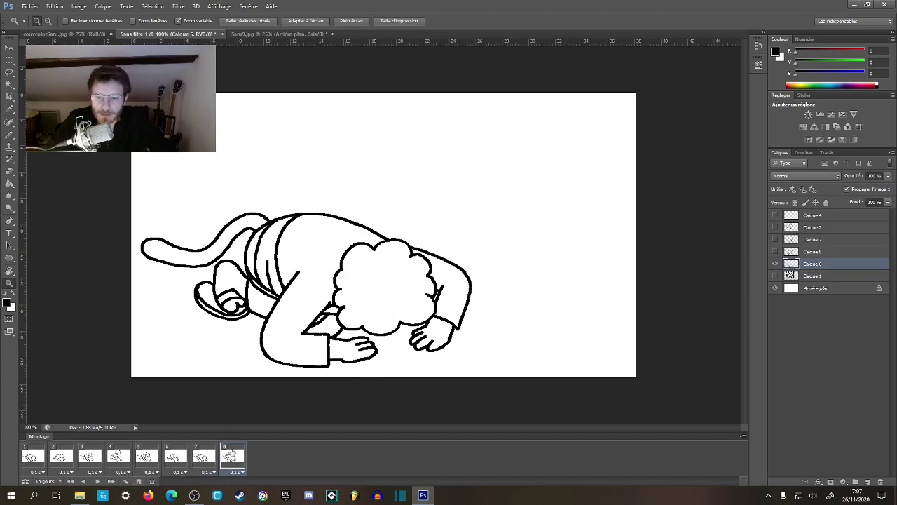
{"action": "left_click", "coordinate": [138, 482]}
{"action": "left_click", "coordinate": [97, 482]}
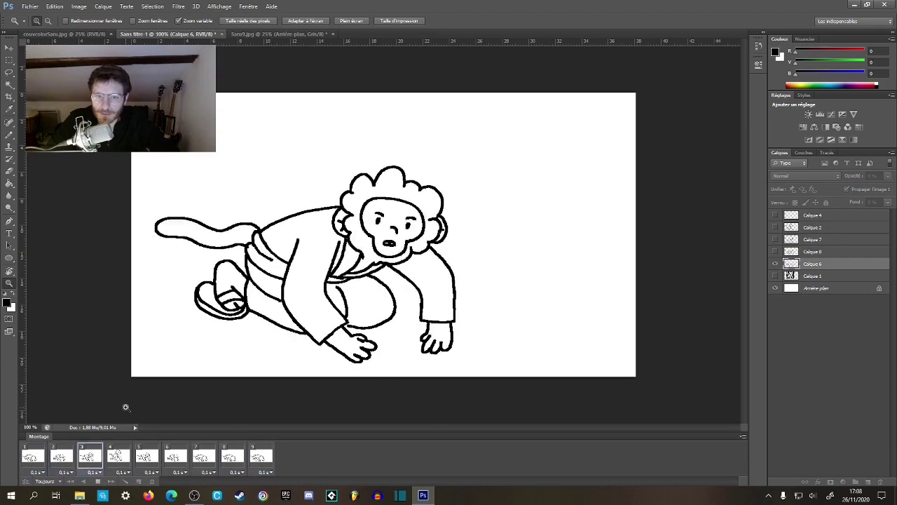
- Duplicate frame 4 twice to hold the raised Calque 2 pose, and play the animation from frame 1
{"action": "left_click", "coordinate": [176, 457]}
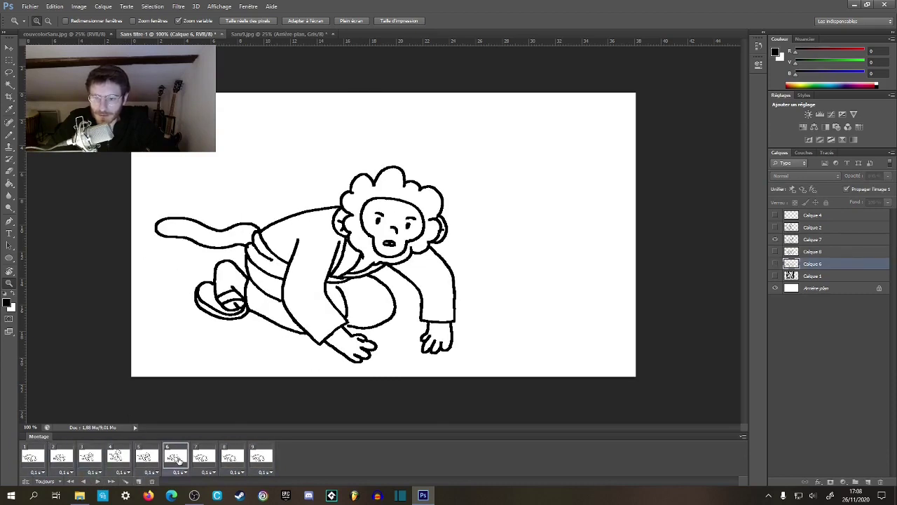
{"action": "left_click", "coordinate": [205, 460]}
{"action": "left_click", "coordinate": [148, 460]}
{"action": "left_click", "coordinate": [121, 459]}
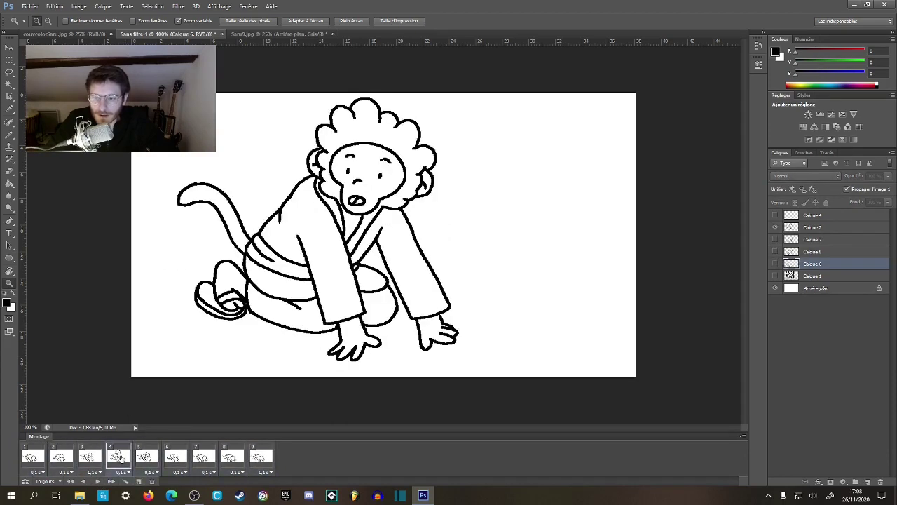
{"action": "left_click", "coordinate": [138, 482]}
{"action": "left_click", "coordinate": [138, 481]}
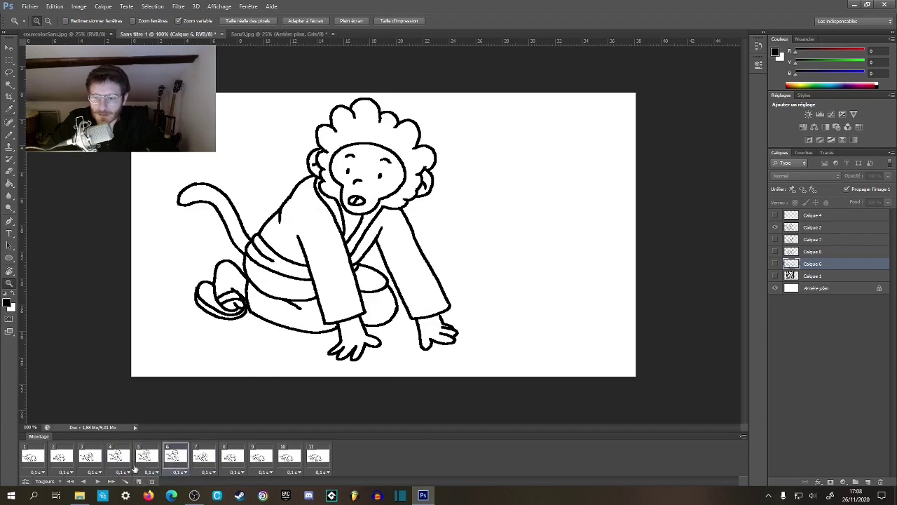
{"action": "left_click", "coordinate": [42, 455]}
{"action": "key", "text": "space"}
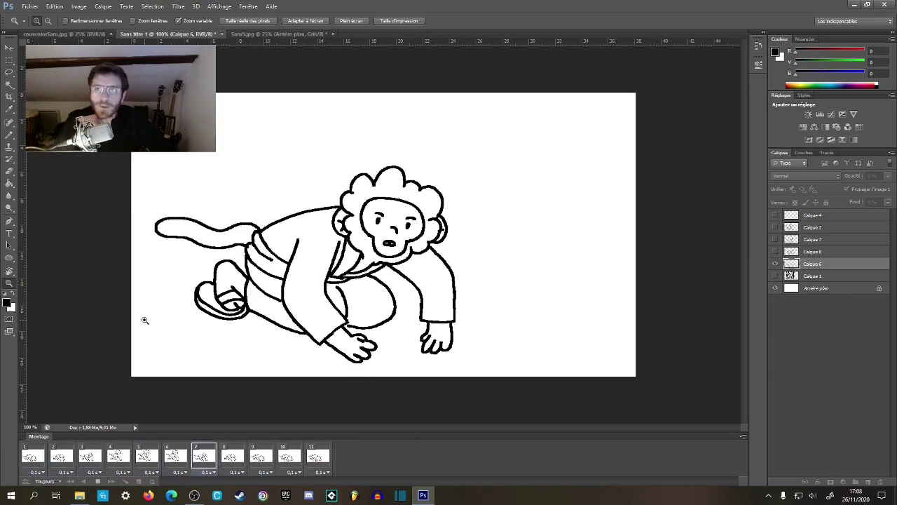
- Check the screaming monkey panel at the bottom of the Saru9.jpg comic page, and return to the animation document
{"action": "left_click", "coordinate": [284, 34]}
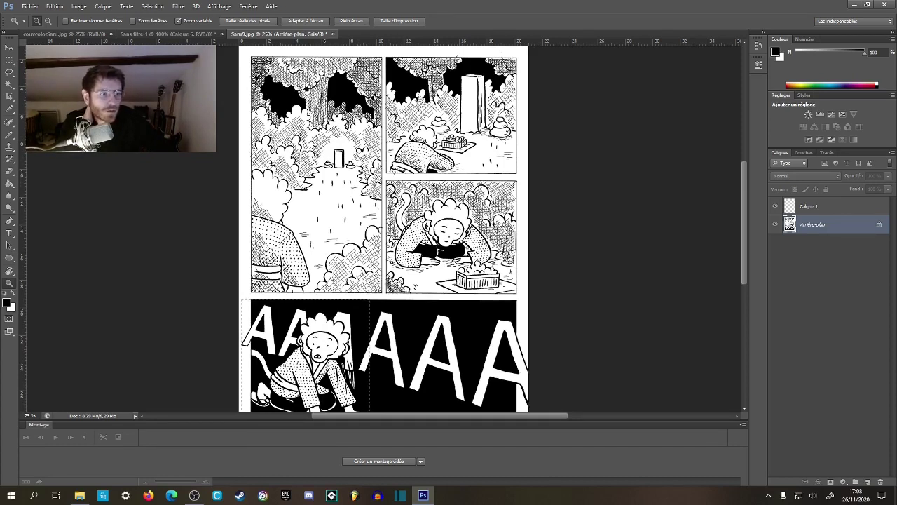
{"action": "scroll", "coordinate": [359, 321], "scroll_direction": "down", "scroll_amount": 3}
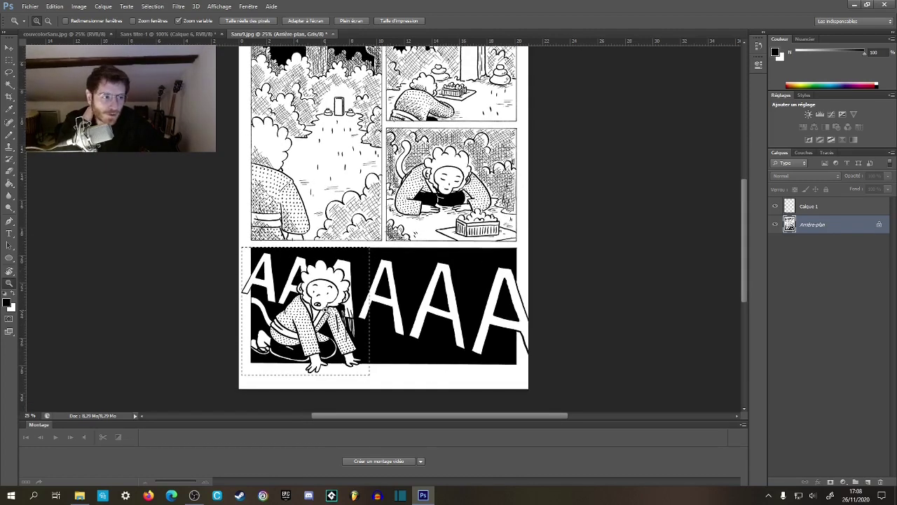
{"action": "left_click", "coordinate": [160, 34]}
- Stop the playback and compare the poses in frames 1 and 2
{"action": "left_click", "coordinate": [102, 482]}
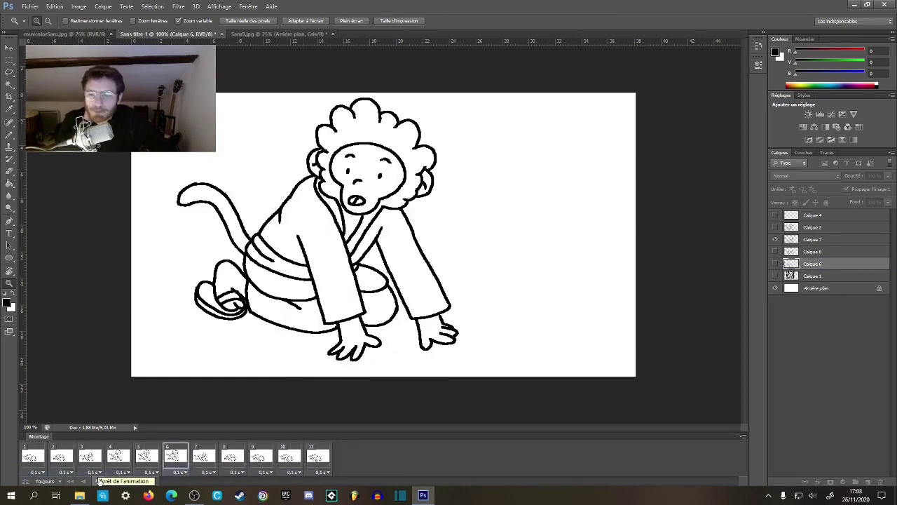
{"action": "left_click", "coordinate": [102, 481]}
{"action": "left_click", "coordinate": [70, 465]}
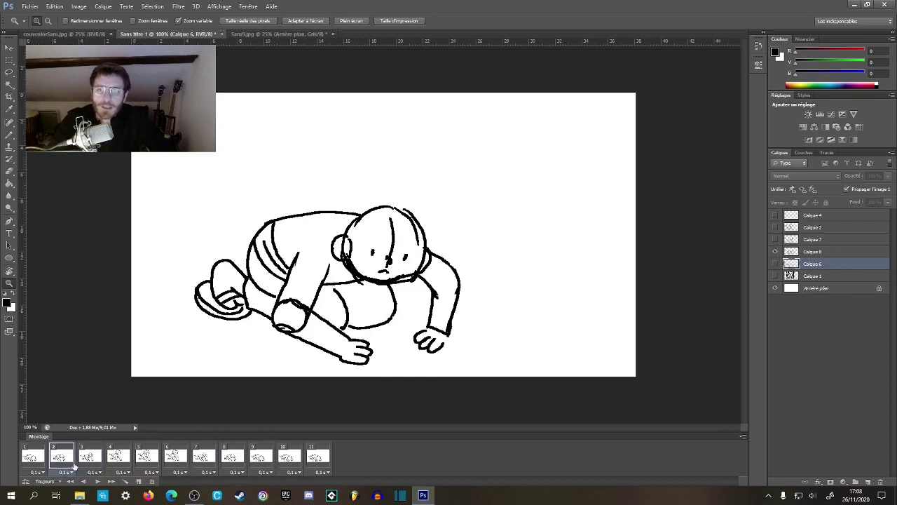
{"action": "left_click", "coordinate": [32, 456]}
{"action": "left_click", "coordinate": [60, 458]}
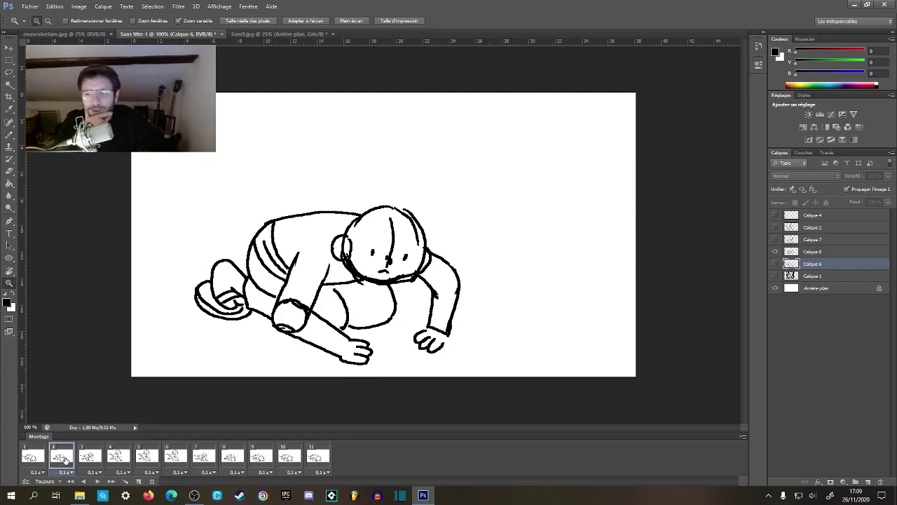
- Delete frames 2 to 11 from the animation, keeping only frame 1
{"action": "left_click", "coordinate": [150, 463]}
{"action": "left_click", "coordinate": [314, 456]}
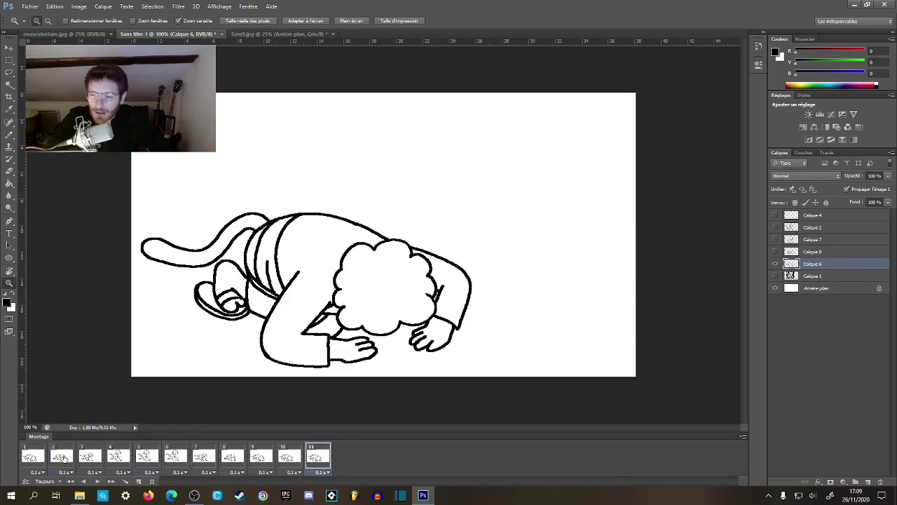
{"action": "left_click_drag", "start_coordinate": [154, 478], "coordinate": [154, 480]}
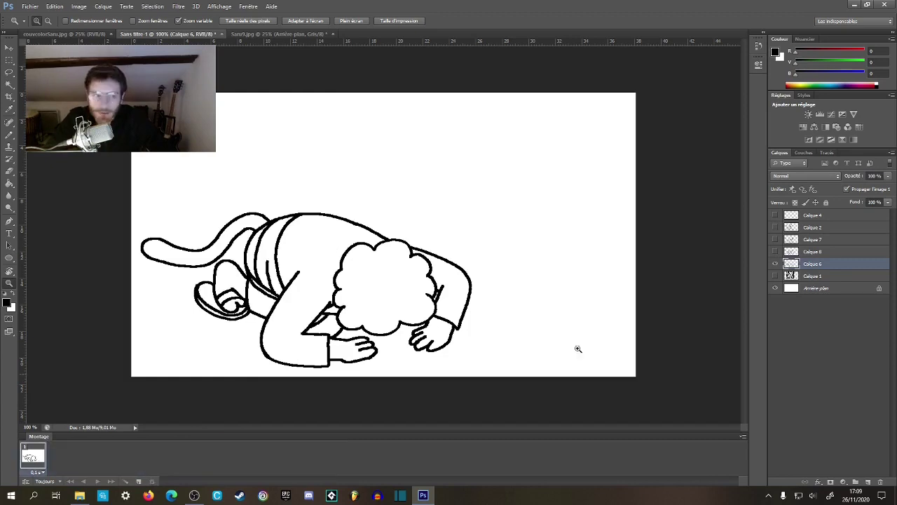
- Compare the Calque 6 and Calque 8 poses by toggling their visibility, ending with both layers hidden
{"action": "left_click", "coordinate": [776, 264]}
{"action": "left_click", "coordinate": [776, 263]}
{"action": "left_click", "coordinate": [774, 252]}
{"action": "left_click", "coordinate": [774, 253]}
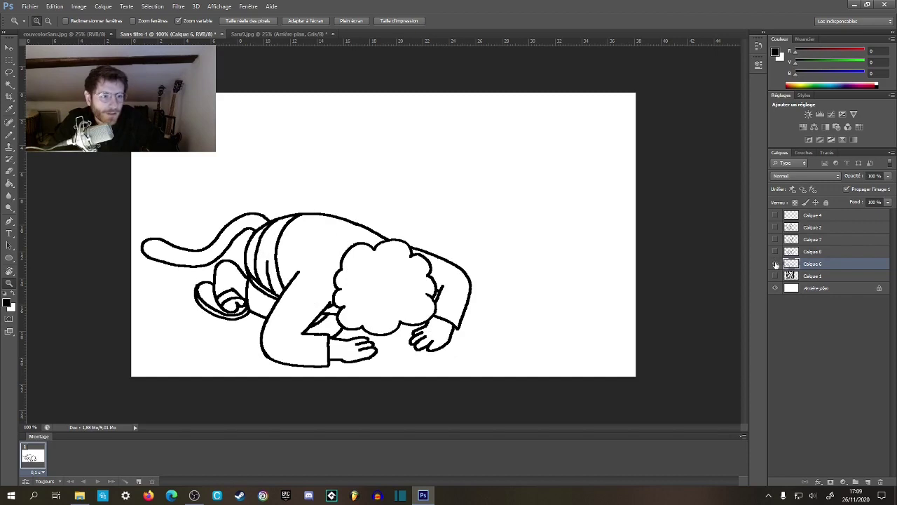
{"action": "left_click", "coordinate": [776, 264]}
{"action": "left_click", "coordinate": [776, 252]}
{"action": "left_click", "coordinate": [775, 252]}
- Show Calque 7 and Calque 2 together, and move Calque 2 above Calque 4 in the layer order
{"action": "left_click", "coordinate": [776, 239]}
{"action": "left_click", "coordinate": [775, 240]}
{"action": "left_click", "coordinate": [775, 240]}
{"action": "left_click", "coordinate": [775, 227]}
{"action": "left_click_drag", "start_coordinate": [799, 215], "coordinate": [809, 236]}
{"action": "left_click", "coordinate": [796, 215]}
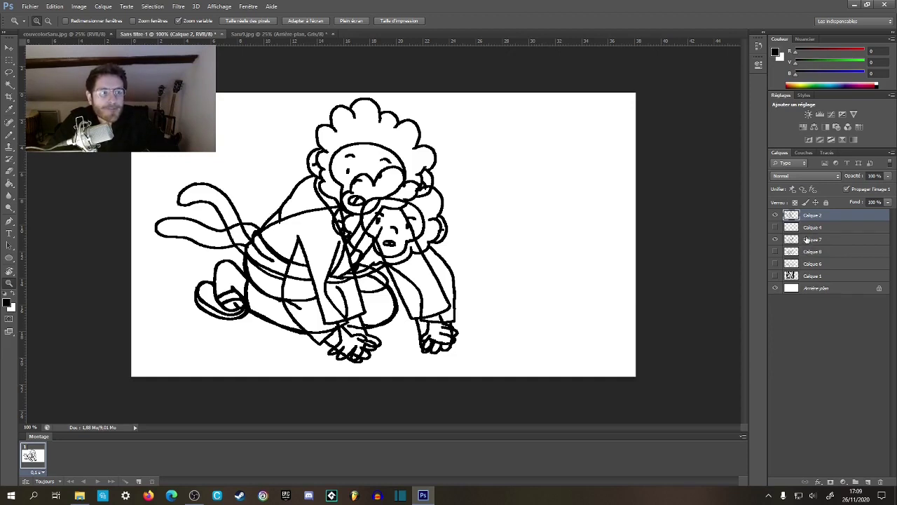
- Make the empty Calque 4 visible between the Calque 2 and Calque 7 pose layers
{"action": "left_click", "coordinate": [806, 240]}
{"action": "left_click", "coordinate": [808, 228]}
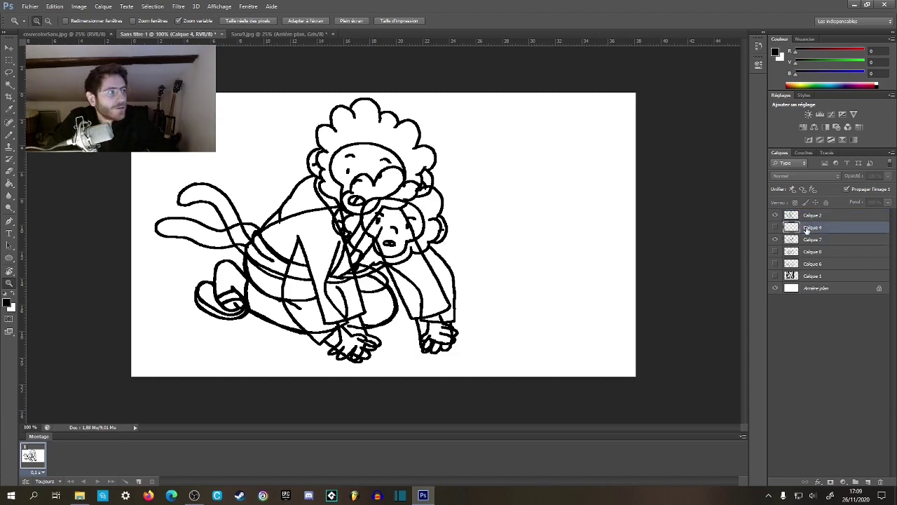
{"action": "left_click", "coordinate": [810, 240]}
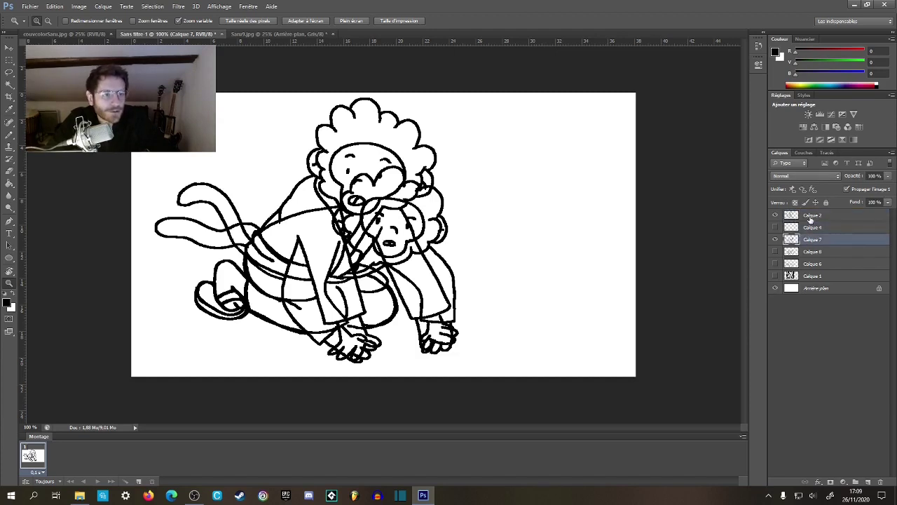
{"action": "left_click", "coordinate": [810, 217]}
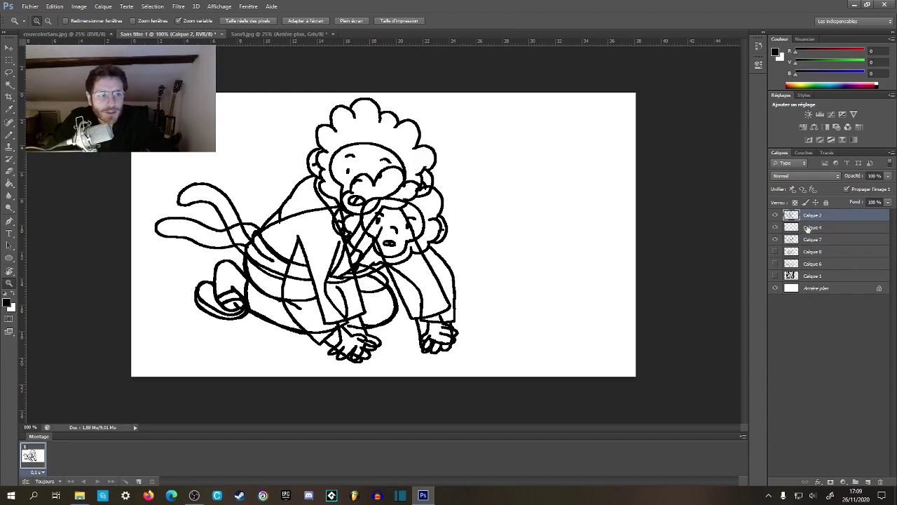
{"action": "left_click", "coordinate": [808, 229]}
- Fade the Calque 7 drawing to a very faint opacity and set the opacity of Calque 2 to 20 %
{"action": "left_click", "coordinate": [809, 239]}
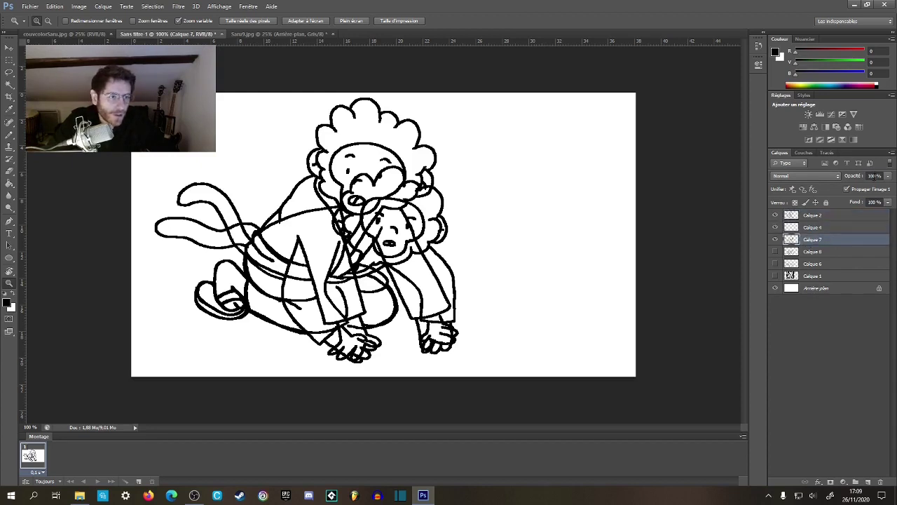
{"action": "key", "text": "3"}
{"action": "left_click", "coordinate": [820, 218]}
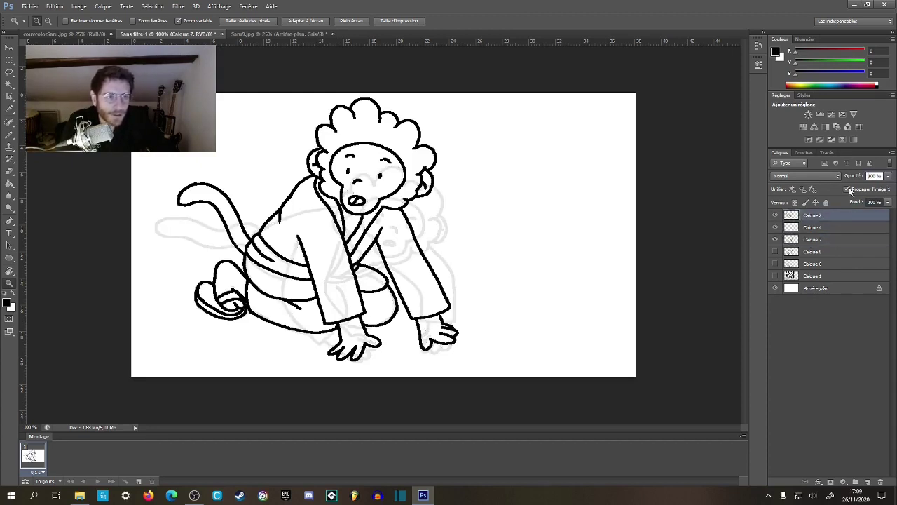
{"action": "type", "text": "3"}
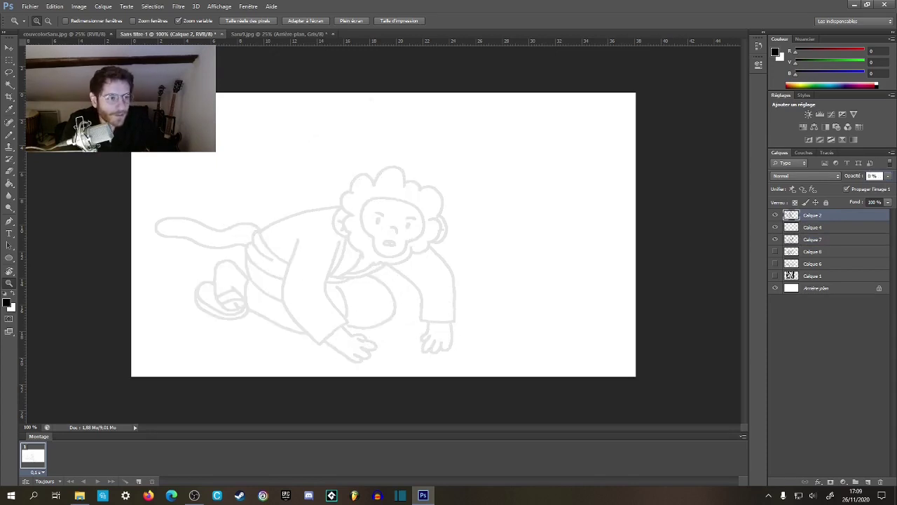
{"action": "type", "text": "0"}
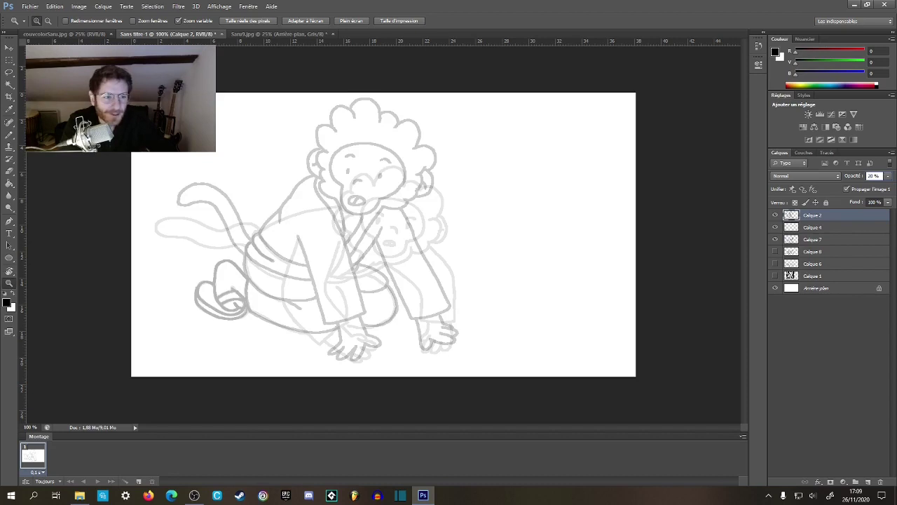
- On Calque 4, draw a round black face outline midway between the two faded head poses and add its first eye
{"action": "left_click", "coordinate": [839, 229]}
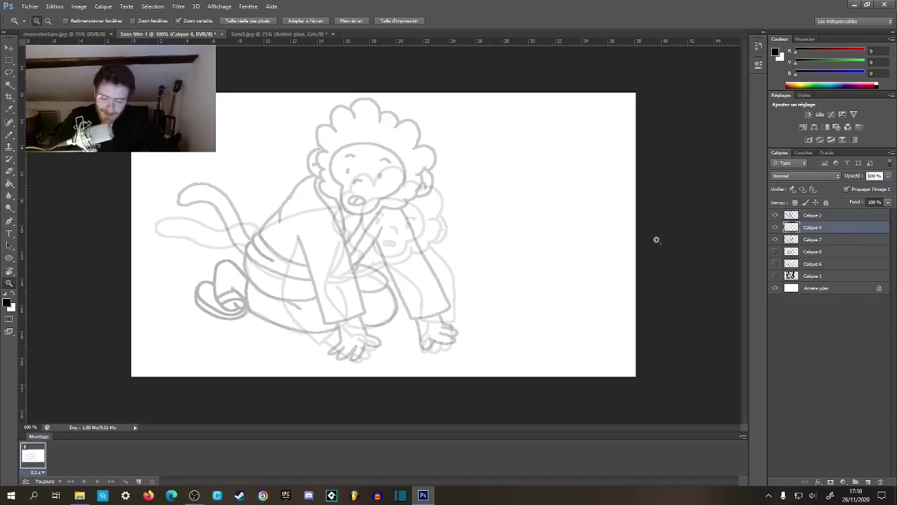
{"action": "left_click", "coordinate": [378, 233]}
{"action": "left_click", "coordinate": [382, 236]}
{"action": "left_click_drag", "start_coordinate": [418, 232], "coordinate": [434, 254]}
{"action": "left_click", "coordinate": [457, 228], "text": "alt"}
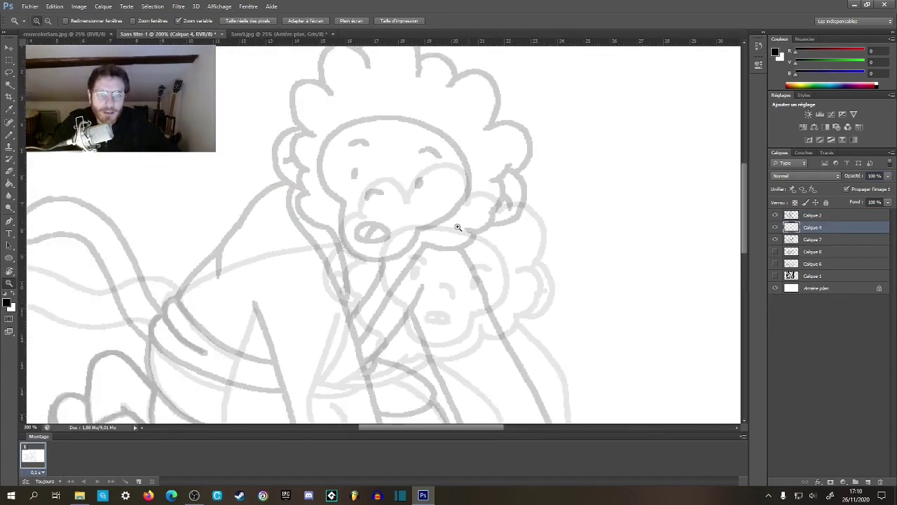
{"action": "key", "text": "b"}
{"action": "left_click_drag", "start_coordinate": [465, 210], "coordinate": [437, 199]}
{"action": "mouse_move", "coordinate": [427, 162]}
{"action": "left_mouse_down"}
{"action": "mouse_move", "coordinate": [370, 112]}
{"action": "mouse_move", "coordinate": [319, 211]}
{"action": "left_mouse_up"}
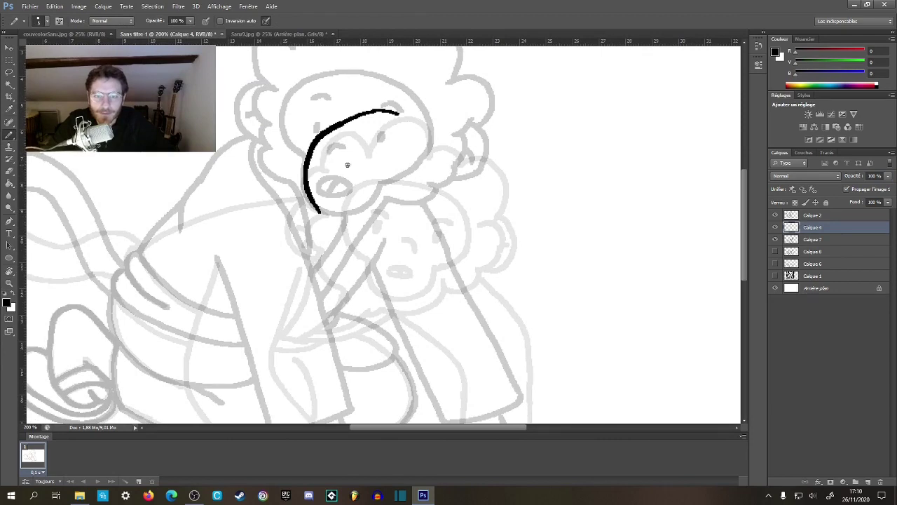
{"action": "mouse_move", "coordinate": [309, 156]}
{"action": "left_mouse_down"}
{"action": "mouse_move", "coordinate": [356, 245]}
{"action": "mouse_move", "coordinate": [437, 237]}
{"action": "left_mouse_up"}
{"action": "mouse_move", "coordinate": [404, 103]}
{"action": "left_mouse_down"}
{"action": "mouse_move", "coordinate": [465, 190]}
{"action": "mouse_move", "coordinate": [441, 240]}
{"action": "mouse_move", "coordinate": [445, 275]}
{"action": "left_mouse_up"}
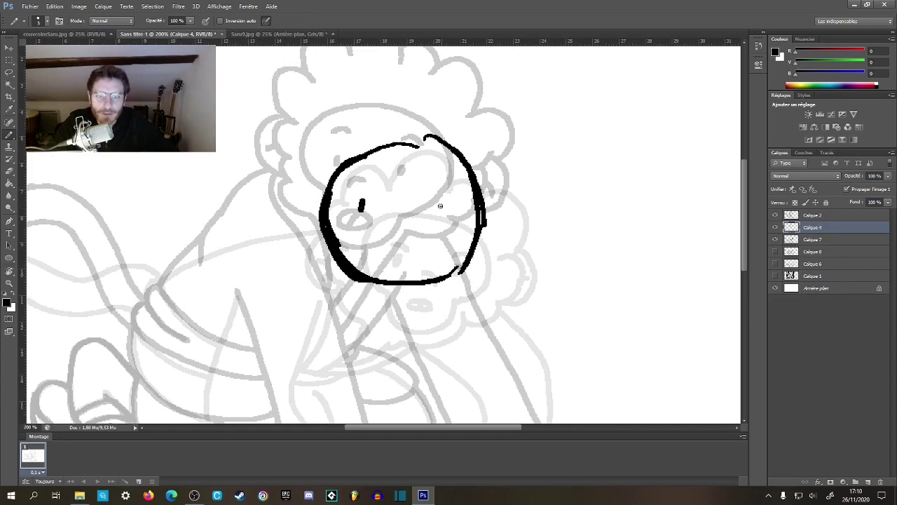
- Draw the second eye, the short nose line and the small open mouth inside the face outline
{"action": "key", "text": "ctrl+z"}
{"action": "left_click_drag", "start_coordinate": [430, 199], "coordinate": [430, 212]}
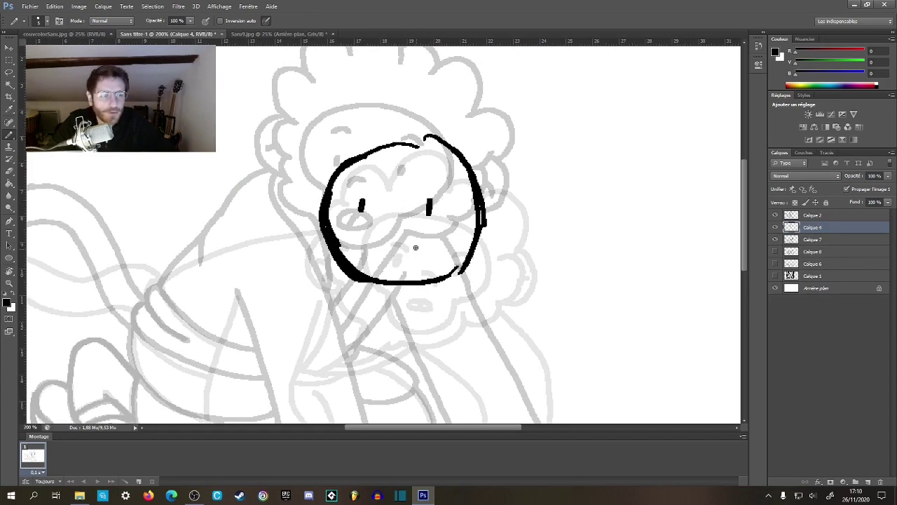
{"action": "key", "text": "ctrl+z"}
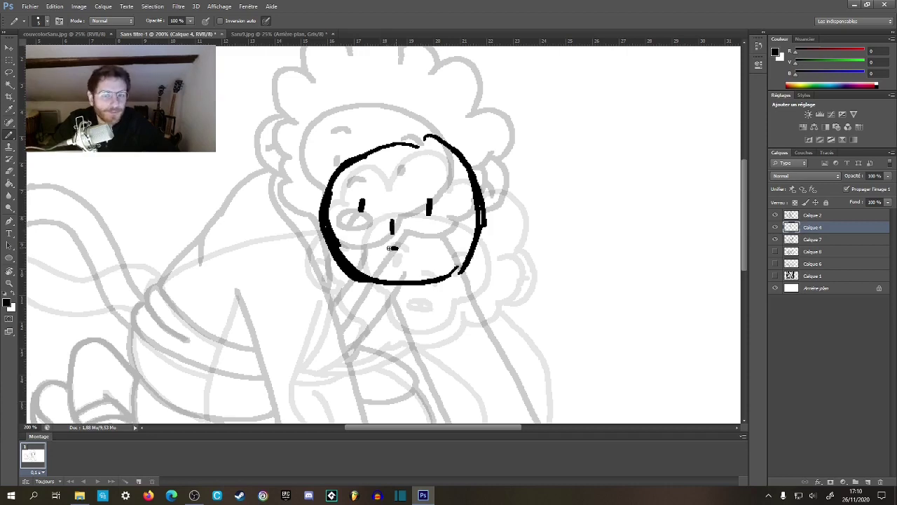
{"action": "key", "text": "ctrl+alt+z"}
{"action": "key", "text": "ctrl+alt+z"}
{"action": "key", "text": "ctrl+alt+z"}
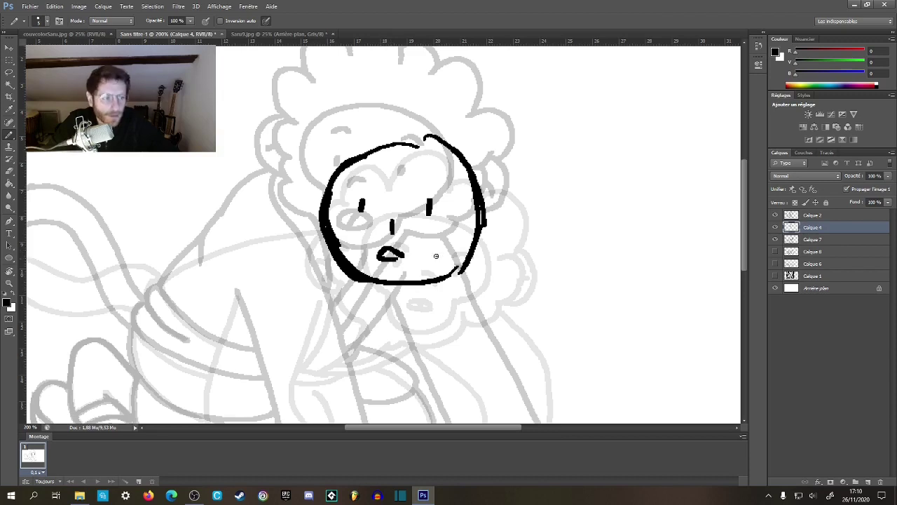
- Draw the outer head contour around the face and add an ear on each side
{"action": "mouse_move", "coordinate": [444, 235]}
{"action": "left_mouse_down"}
{"action": "mouse_move", "coordinate": [439, 274]}
{"action": "mouse_move", "coordinate": [438, 117]}
{"action": "left_mouse_up"}
{"action": "left_click_drag", "start_coordinate": [437, 196], "coordinate": [433, 302]}
{"action": "left_click_drag", "start_coordinate": [391, 121], "coordinate": [373, 169]}
{"action": "mouse_move", "coordinate": [296, 215]}
{"action": "left_mouse_down"}
{"action": "mouse_move", "coordinate": [346, 154]}
{"action": "mouse_move", "coordinate": [405, 140]}
{"action": "mouse_move", "coordinate": [478, 184]}
{"action": "mouse_move", "coordinate": [494, 254]}
{"action": "mouse_move", "coordinate": [459, 296]}
{"action": "left_mouse_up"}
{"action": "mouse_move", "coordinate": [338, 159]}
{"action": "left_mouse_down"}
{"action": "mouse_move", "coordinate": [299, 205]}
{"action": "mouse_move", "coordinate": [307, 263]}
{"action": "left_mouse_up"}
{"action": "left_click_drag", "start_coordinate": [294, 227], "coordinate": [340, 309]}
{"action": "left_click_drag", "start_coordinate": [292, 247], "coordinate": [359, 314]}
{"action": "mouse_move", "coordinate": [310, 270]}
{"action": "left_mouse_down"}
{"action": "mouse_move", "coordinate": [404, 320]}
{"action": "mouse_move", "coordinate": [436, 316]}
{"action": "mouse_move", "coordinate": [483, 280]}
{"action": "left_mouse_up"}
{"action": "mouse_move", "coordinate": [289, 197]}
{"action": "left_mouse_down"}
{"action": "mouse_move", "coordinate": [268, 228]}
{"action": "mouse_move", "coordinate": [291, 270]}
{"action": "mouse_move", "coordinate": [256, 232]}
{"action": "mouse_move", "coordinate": [295, 274]}
{"action": "left_mouse_up"}
{"action": "mouse_move", "coordinate": [494, 217]}
{"action": "left_mouse_down"}
{"action": "mouse_move", "coordinate": [503, 276]}
{"action": "mouse_move", "coordinate": [502, 232]}
{"action": "mouse_move", "coordinate": [523, 254]}
{"action": "mouse_move", "coordinate": [499, 272]}
{"action": "mouse_move", "coordinate": [512, 249]}
{"action": "mouse_move", "coordinate": [494, 281]}
{"action": "left_mouse_up"}
- Sketch three overlapping circles over the far arm and erase the surplus ones, keeping a single elbow circle
{"action": "mouse_move", "coordinate": [458, 315]}
{"action": "left_mouse_down"}
{"action": "mouse_move", "coordinate": [460, 185]}
{"action": "mouse_move", "coordinate": [470, 191]}
{"action": "mouse_move", "coordinate": [460, 280]}
{"action": "left_mouse_up"}
{"action": "mouse_move", "coordinate": [469, 319]}
{"action": "left_mouse_down"}
{"action": "mouse_move", "coordinate": [450, 258]}
{"action": "mouse_move", "coordinate": [459, 174]}
{"action": "mouse_move", "coordinate": [425, 204]}
{"action": "mouse_move", "coordinate": [431, 225]}
{"action": "left_mouse_up"}
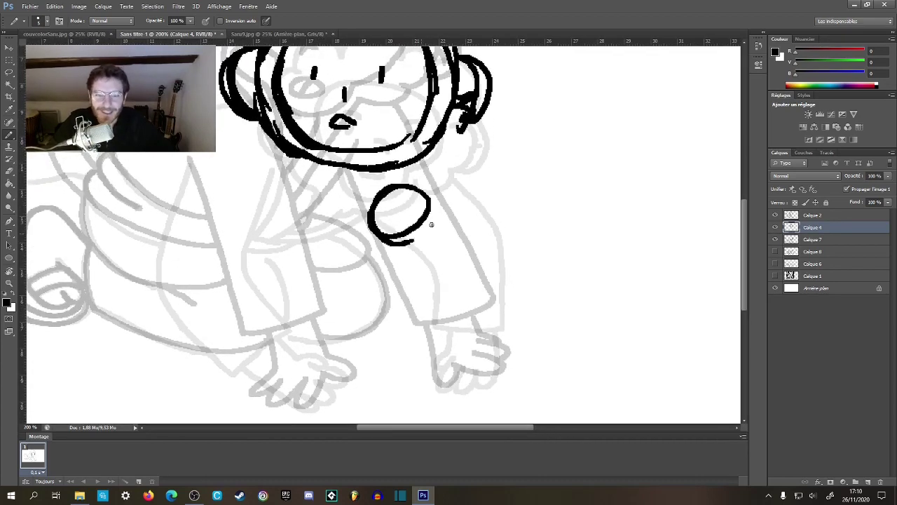
{"action": "mouse_move", "coordinate": [489, 227]}
{"action": "left_mouse_down"}
{"action": "mouse_move", "coordinate": [440, 256]}
{"action": "mouse_move", "coordinate": [463, 272]}
{"action": "left_mouse_up"}
{"action": "mouse_move", "coordinate": [447, 218]}
{"action": "left_mouse_down"}
{"action": "mouse_move", "coordinate": [420, 216]}
{"action": "mouse_move", "coordinate": [410, 228]}
{"action": "left_mouse_up"}
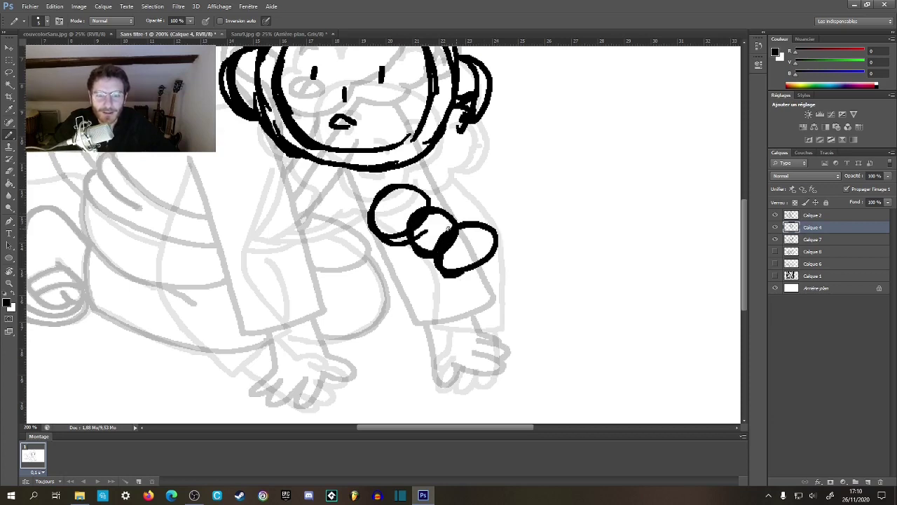
{"action": "key", "text": "e"}
{"action": "mouse_move", "coordinate": [431, 186]}
{"action": "left_mouse_down"}
{"action": "mouse_move", "coordinate": [391, 196]}
{"action": "mouse_move", "coordinate": [391, 236]}
{"action": "mouse_move", "coordinate": [400, 253]}
{"action": "mouse_move", "coordinate": [472, 232]}
{"action": "mouse_move", "coordinate": [473, 249]}
{"action": "mouse_move", "coordinate": [488, 258]}
{"action": "mouse_move", "coordinate": [475, 277]}
{"action": "mouse_move", "coordinate": [427, 267]}
{"action": "left_mouse_up"}
- Draw a round elbow circle with curved inner lines on the near arm and erase the stray strokes around it
{"action": "key", "text": "b"}
{"action": "mouse_move", "coordinate": [257, 209]}
{"action": "left_mouse_down"}
{"action": "mouse_move", "coordinate": [251, 249]}
{"action": "mouse_move", "coordinate": [288, 222]}
{"action": "mouse_move", "coordinate": [267, 249]}
{"action": "left_mouse_up"}
{"action": "mouse_move", "coordinate": [197, 259]}
{"action": "left_mouse_down"}
{"action": "mouse_move", "coordinate": [235, 275]}
{"action": "mouse_move", "coordinate": [200, 309]}
{"action": "left_mouse_up"}
{"action": "mouse_move", "coordinate": [237, 223]}
{"action": "left_mouse_down"}
{"action": "mouse_move", "coordinate": [211, 221]}
{"action": "mouse_move", "coordinate": [248, 237]}
{"action": "left_mouse_up"}
{"action": "key", "text": "e"}
{"action": "mouse_move", "coordinate": [178, 235]}
{"action": "left_mouse_down"}
{"action": "mouse_move", "coordinate": [184, 297]}
{"action": "mouse_move", "coordinate": [176, 240]}
{"action": "mouse_move", "coordinate": [220, 296]}
{"action": "mouse_move", "coordinate": [235, 291]}
{"action": "left_mouse_up"}
{"action": "mouse_move", "coordinate": [249, 211]}
{"action": "left_mouse_down"}
{"action": "mouse_move", "coordinate": [256, 204]}
{"action": "mouse_move", "coordinate": [266, 231]}
{"action": "mouse_move", "coordinate": [284, 221]}
{"action": "mouse_move", "coordinate": [278, 239]}
{"action": "left_mouse_up"}
{"action": "mouse_move", "coordinate": [334, 302]}
{"action": "left_mouse_down"}
{"action": "mouse_move", "coordinate": [381, 376]}
{"action": "mouse_move", "coordinate": [370, 316]}
{"action": "mouse_move", "coordinate": [408, 325]}
{"action": "mouse_move", "coordinate": [324, 211]}
{"action": "left_mouse_up"}
- Draw a round shoulder circle with curved inner lines beside the near ear and erase the surplus strokes
{"action": "key", "text": "b"}
{"action": "left_click_drag", "start_coordinate": [322, 263], "coordinate": [346, 226]}
{"action": "mouse_move", "coordinate": [307, 134]}
{"action": "left_mouse_down"}
{"action": "mouse_move", "coordinate": [279, 140]}
{"action": "mouse_move", "coordinate": [313, 143]}
{"action": "left_mouse_up"}
{"action": "mouse_move", "coordinate": [342, 220]}
{"action": "left_mouse_down"}
{"action": "mouse_move", "coordinate": [303, 258]}
{"action": "mouse_move", "coordinate": [273, 189]}
{"action": "left_mouse_up"}
{"action": "key", "text": "e"}
{"action": "mouse_move", "coordinate": [280, 144]}
{"action": "left_mouse_down"}
{"action": "mouse_move", "coordinate": [267, 164]}
{"action": "mouse_move", "coordinate": [295, 139]}
{"action": "mouse_move", "coordinate": [305, 145]}
{"action": "mouse_move", "coordinate": [344, 210]}
{"action": "mouse_move", "coordinate": [327, 226]}
{"action": "mouse_move", "coordinate": [275, 231]}
{"action": "mouse_move", "coordinate": [301, 241]}
{"action": "mouse_move", "coordinate": [354, 227]}
{"action": "left_mouse_up"}
{"action": "key", "text": "b"}
{"action": "mouse_move", "coordinate": [294, 172]}
{"action": "left_mouse_down"}
{"action": "mouse_move", "coordinate": [287, 216]}
{"action": "mouse_move", "coordinate": [324, 198]}
{"action": "mouse_move", "coordinate": [318, 210]}
{"action": "mouse_move", "coordinate": [277, 169]}
{"action": "left_mouse_up"}
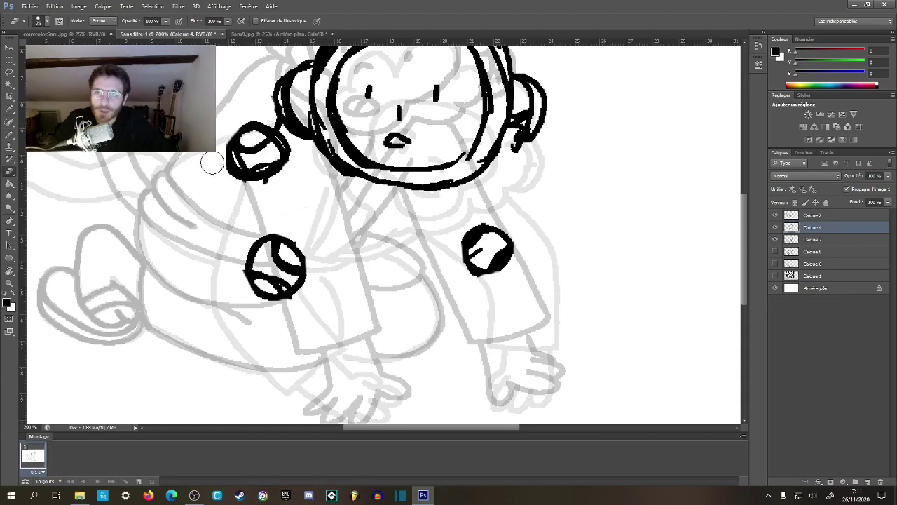
- Sketch a small circle under the chin and another beside the mouth, and erase the one under the chin
{"action": "mouse_move", "coordinate": [418, 186]}
{"action": "left_mouse_down"}
{"action": "mouse_move", "coordinate": [343, 208]}
{"action": "mouse_move", "coordinate": [418, 219]}
{"action": "left_mouse_up"}
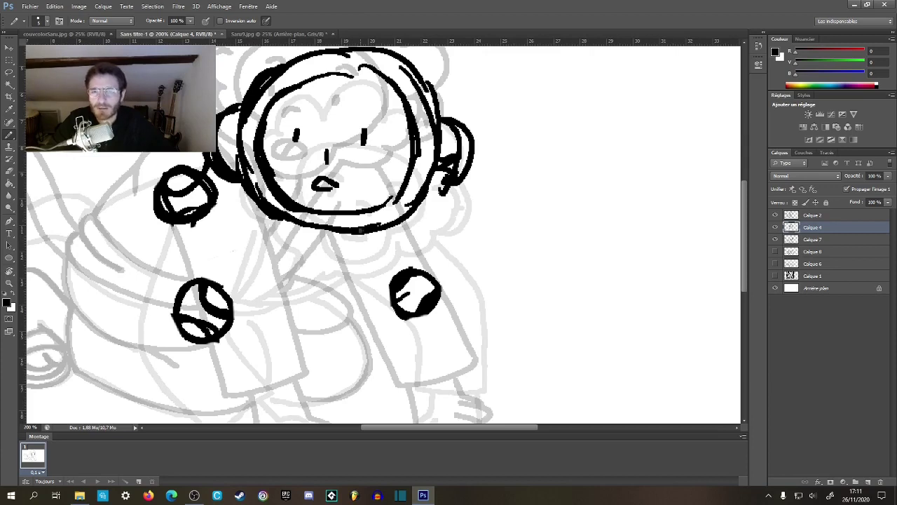
{"action": "left_click_drag", "start_coordinate": [368, 229], "coordinate": [373, 234]}
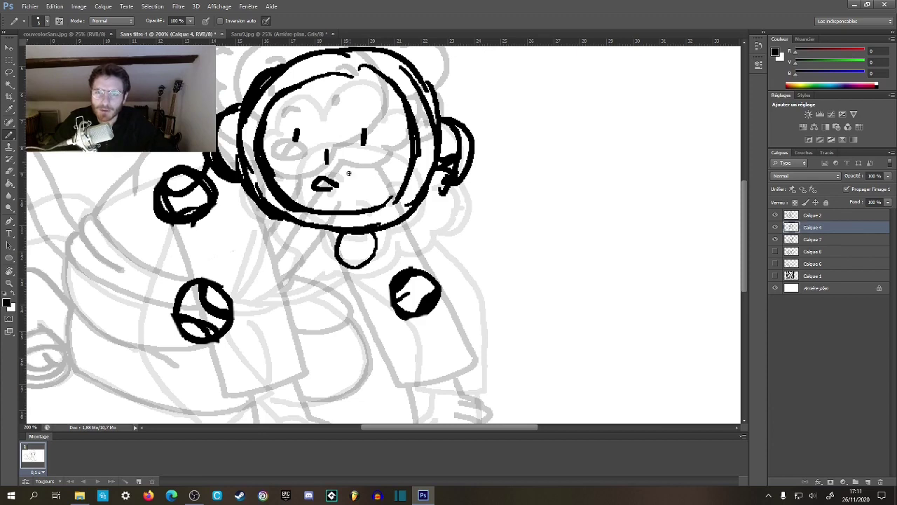
{"action": "left_click_drag", "start_coordinate": [375, 174], "coordinate": [385, 185]}
{"action": "key", "text": "e"}
{"action": "mouse_move", "coordinate": [364, 253]}
{"action": "left_mouse_down"}
{"action": "mouse_move", "coordinate": [384, 244]}
{"action": "mouse_move", "coordinate": [339, 268]}
{"action": "mouse_move", "coordinate": [336, 249]}
{"action": "mouse_move", "coordinate": [421, 231]}
{"action": "left_mouse_up"}
{"action": "scroll", "coordinate": [431, 200], "scroll_direction": "down", "scroll_amount": 1}
{"action": "left_click_drag", "start_coordinate": [431, 199], "coordinate": [427, 177]}
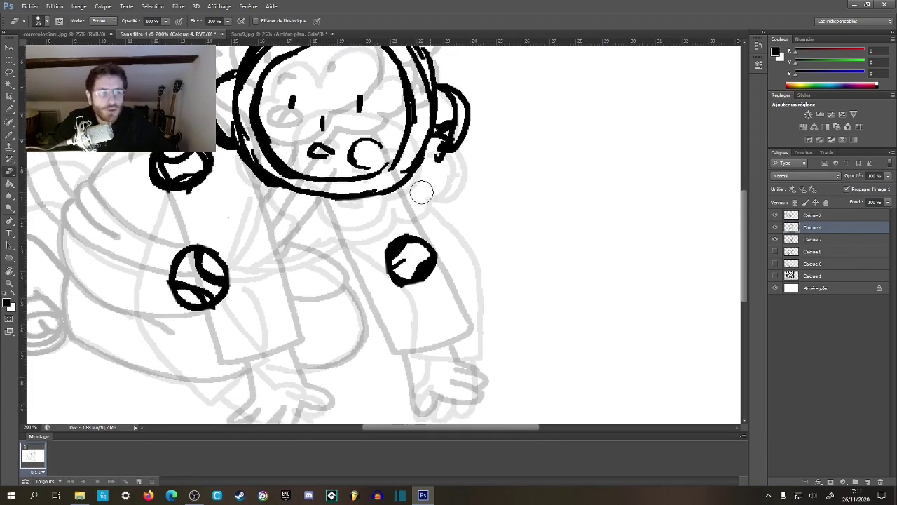
- Start drawing the first fingers of the near hand over the faded hand poses, undoing the misplaced strokes
{"action": "key", "text": "b"}
{"action": "left_click_drag", "start_coordinate": [434, 221], "coordinate": [508, 124]}
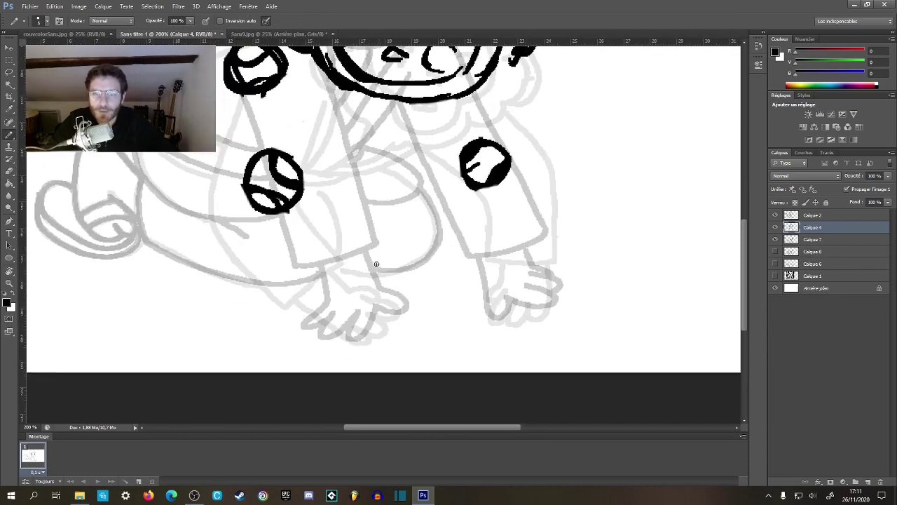
{"action": "left_click", "coordinate": [348, 309], "text": "ctrl"}
{"action": "left_click", "coordinate": [349, 309], "text": "ctrl"}
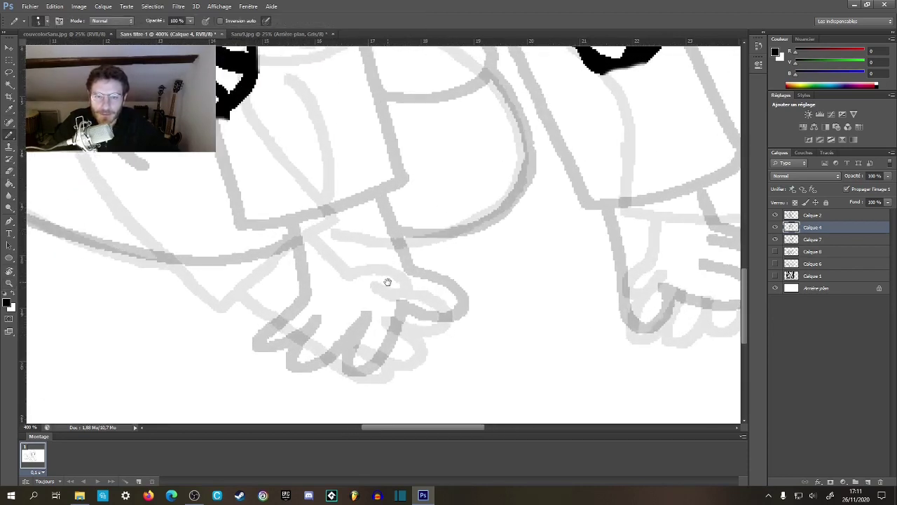
{"action": "left_click", "coordinate": [388, 282], "text": "alt"}
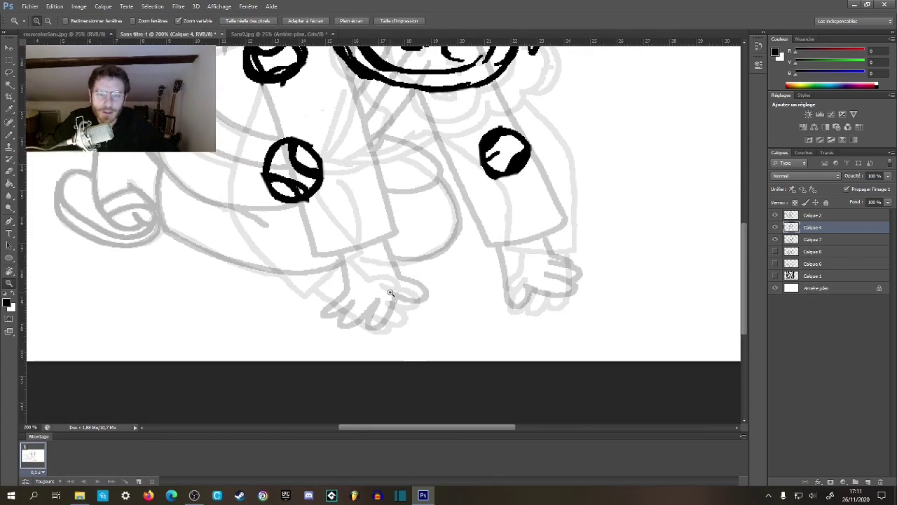
{"action": "left_click", "coordinate": [390, 292], "text": "alt"}
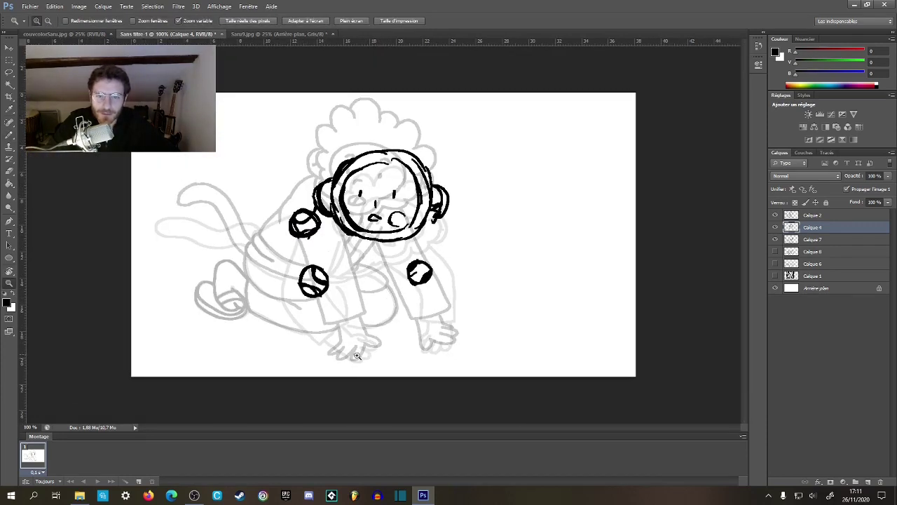
{"action": "left_click", "coordinate": [356, 359], "text": "ctrl"}
{"action": "left_click", "coordinate": [355, 359], "text": "ctrl"}
{"action": "mouse_move", "coordinate": [378, 325]}
{"action": "left_mouse_down"}
{"action": "mouse_move", "coordinate": [401, 295]}
{"action": "mouse_move", "coordinate": [381, 274]}
{"action": "left_mouse_up"}
{"action": "left_click", "coordinate": [373, 306], "text": "ctrl"}
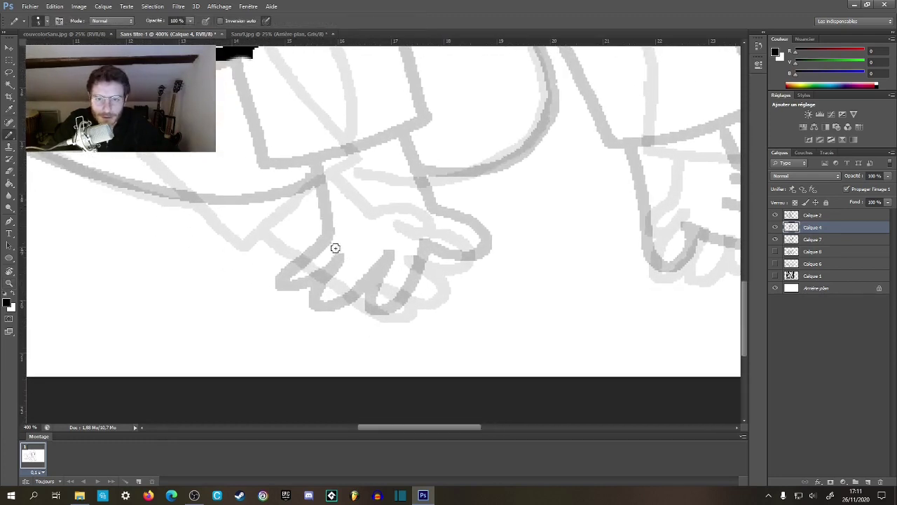
{"action": "mouse_move", "coordinate": [335, 240]}
{"action": "left_mouse_down"}
{"action": "mouse_move", "coordinate": [329, 281]}
{"action": "mouse_move", "coordinate": [357, 270]}
{"action": "mouse_move", "coordinate": [348, 314]}
{"action": "mouse_move", "coordinate": [360, 257]}
{"action": "mouse_move", "coordinate": [377, 318]}
{"action": "mouse_move", "coordinate": [394, 262]}
{"action": "mouse_move", "coordinate": [433, 292]}
{"action": "mouse_move", "coordinate": [423, 241]}
{"action": "mouse_move", "coordinate": [453, 262]}
{"action": "mouse_move", "coordinate": [457, 236]}
{"action": "mouse_move", "coordinate": [425, 223]}
{"action": "left_mouse_up"}
{"action": "key", "text": "ctrl+z"}
{"action": "key", "text": "ctrl+alt+z"}
{"action": "key", "text": "ctrl+alt+z"}
{"action": "key", "text": "ctrl+alt+z"}
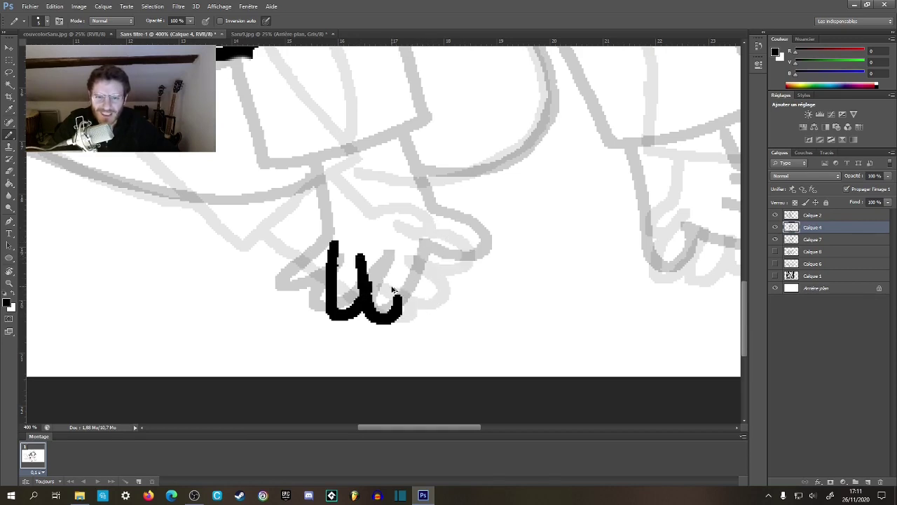
- Complete the near hand by drawing its remaining fingers, its thumb and both wrist lines
{"action": "mouse_move", "coordinate": [369, 253]}
{"action": "left_mouse_down"}
{"action": "mouse_move", "coordinate": [371, 298]}
{"action": "mouse_move", "coordinate": [398, 251]}
{"action": "mouse_move", "coordinate": [414, 308]}
{"action": "left_mouse_up"}
{"action": "mouse_move", "coordinate": [399, 273]}
{"action": "left_mouse_down"}
{"action": "mouse_move", "coordinate": [433, 299]}
{"action": "mouse_move", "coordinate": [432, 246]}
{"action": "mouse_move", "coordinate": [443, 264]}
{"action": "mouse_move", "coordinate": [433, 220]}
{"action": "left_mouse_up"}
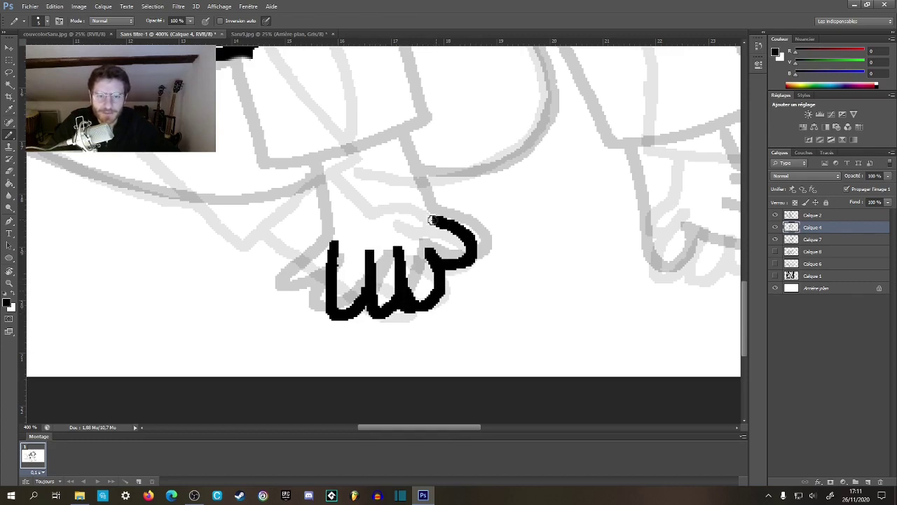
{"action": "left_click_drag", "start_coordinate": [408, 134], "coordinate": [431, 228]}
{"action": "left_click_drag", "start_coordinate": [313, 170], "coordinate": [327, 247]}
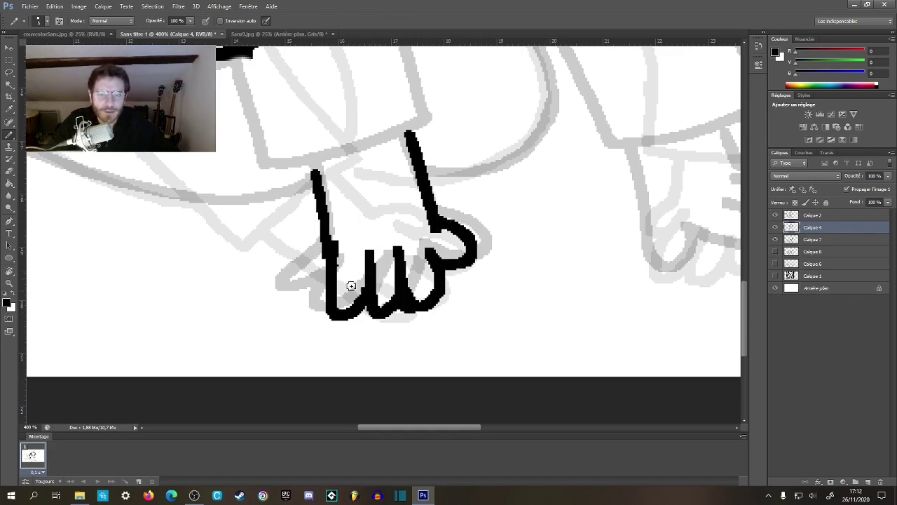
{"action": "left_click_drag", "start_coordinate": [445, 221], "coordinate": [357, 228]}
{"action": "scroll", "coordinate": [358, 228], "scroll_direction": "right", "scroll_amount": 5}
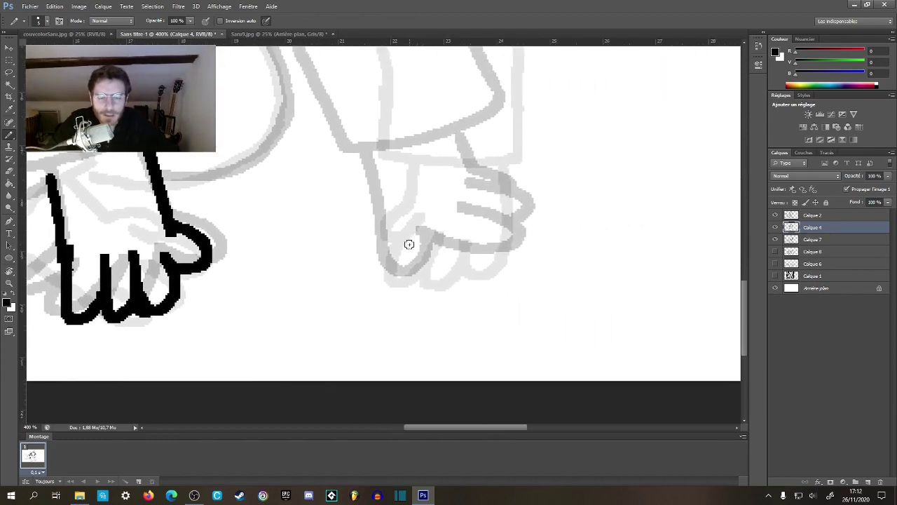
{"action": "mouse_move", "coordinate": [412, 228]}
{"action": "left_mouse_down"}
{"action": "mouse_move", "coordinate": [432, 274]}
{"action": "mouse_move", "coordinate": [442, 240]}
{"action": "left_mouse_up"}
{"action": "mouse_move", "coordinate": [435, 223]}
{"action": "left_mouse_down"}
{"action": "mouse_move", "coordinate": [470, 265]}
{"action": "mouse_move", "coordinate": [486, 241]}
{"action": "left_mouse_up"}
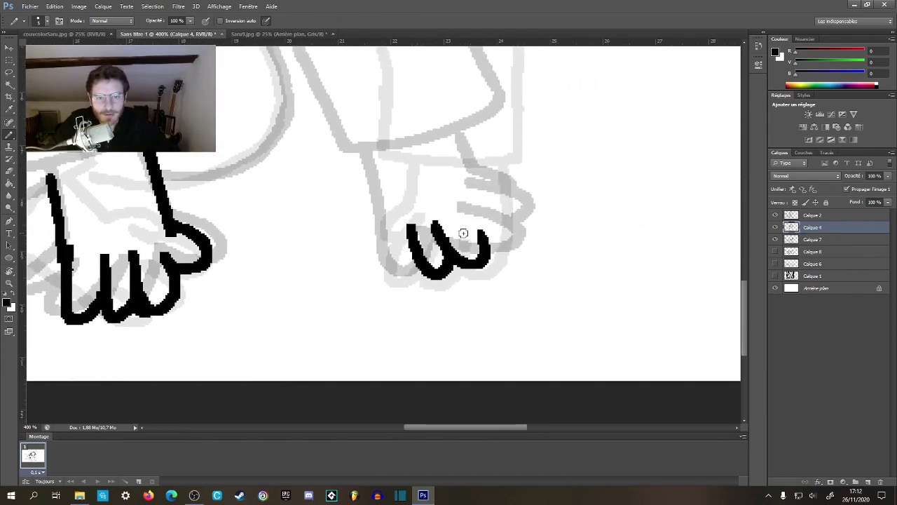
{"action": "key", "text": "ctrl+alt+z"}
{"action": "key", "text": "ctrl+alt+z"}
{"action": "mouse_move", "coordinate": [411, 231]}
{"action": "left_mouse_down"}
{"action": "mouse_move", "coordinate": [437, 276]}
{"action": "mouse_move", "coordinate": [460, 230]}
{"action": "mouse_move", "coordinate": [513, 211]}
{"action": "left_mouse_up"}
{"action": "key", "text": "ctrl+z"}
{"action": "key", "text": "ctrl+alt+z"}
- Draw the far hand's fingers, thumb and both wrist lines between the two faded hand poses
{"action": "mouse_move", "coordinate": [415, 226]}
{"action": "left_mouse_down"}
{"action": "mouse_move", "coordinate": [476, 265]}
{"action": "mouse_move", "coordinate": [501, 252]}
{"action": "mouse_move", "coordinate": [473, 205]}
{"action": "mouse_move", "coordinate": [477, 183]}
{"action": "left_mouse_up"}
{"action": "left_click_drag", "start_coordinate": [457, 136], "coordinate": [479, 192]}
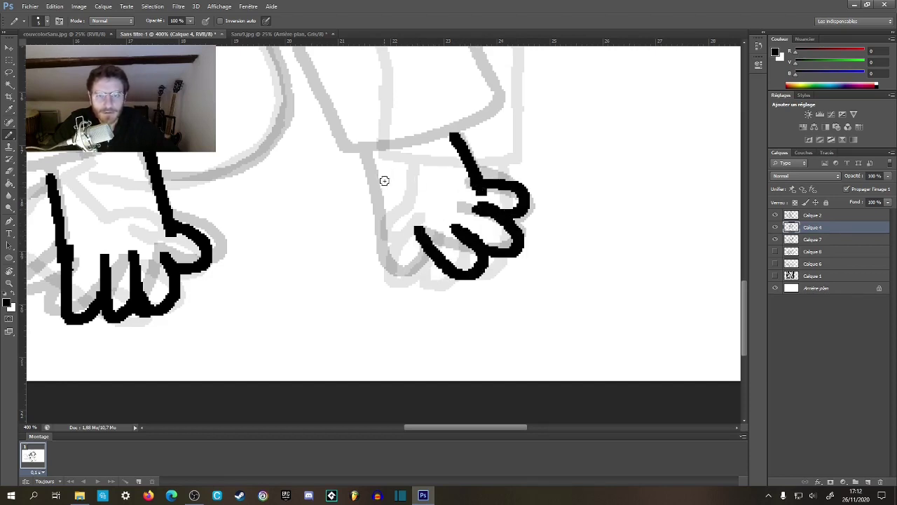
{"action": "mouse_move", "coordinate": [405, 228]}
{"action": "left_mouse_down"}
{"action": "mouse_move", "coordinate": [385, 253]}
{"action": "mouse_move", "coordinate": [417, 235]}
{"action": "mouse_move", "coordinate": [378, 258]}
{"action": "mouse_move", "coordinate": [422, 239]}
{"action": "left_mouse_up"}
{"action": "key", "text": "ctrl+z"}
{"action": "left_click_drag", "start_coordinate": [387, 147], "coordinate": [412, 223]}
- Draw the near arm's upper sleeve lines past the shoulder and elbow circles, continuing the inner edge down to the wrist
{"action": "key", "text": "z"}
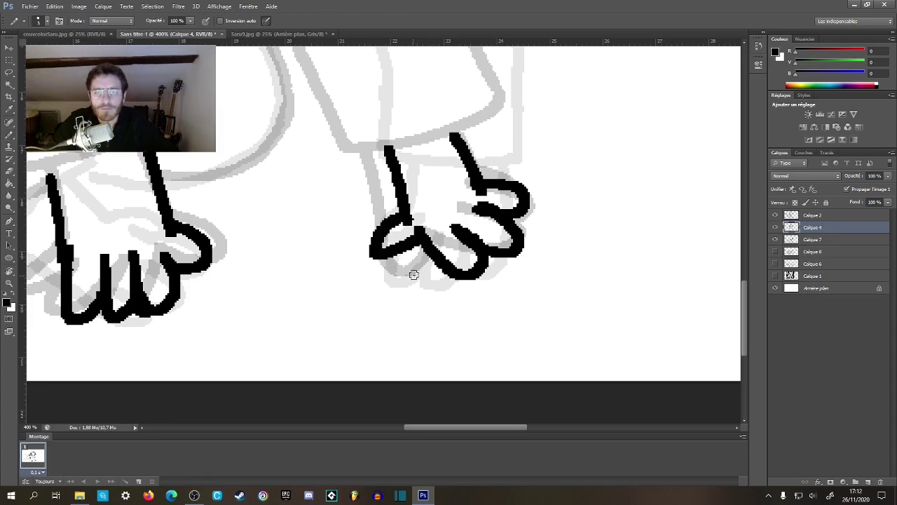
{"action": "left_click", "coordinate": [422, 226], "text": "alt"}
{"action": "left_click", "coordinate": [421, 229], "text": "alt"}
{"action": "left_click", "coordinate": [421, 233], "text": "alt"}
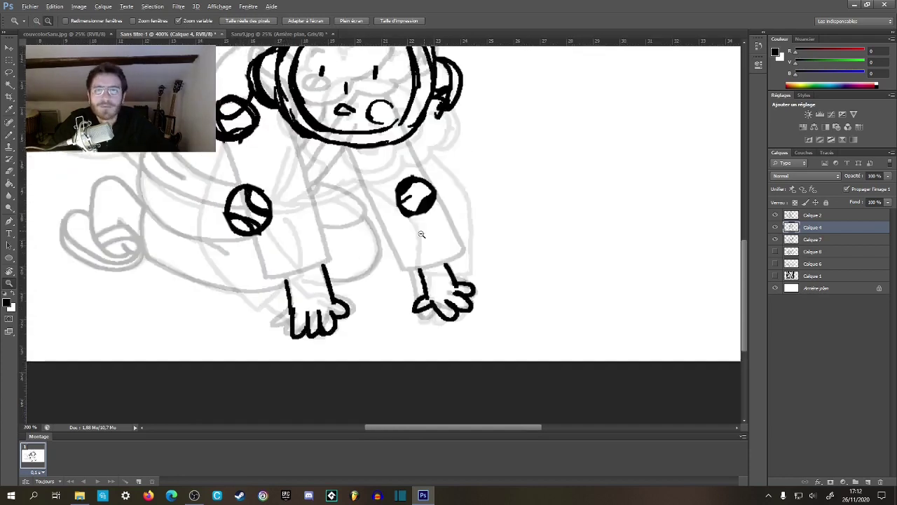
{"action": "left_click_drag", "start_coordinate": [357, 314], "coordinate": [436, 307]}
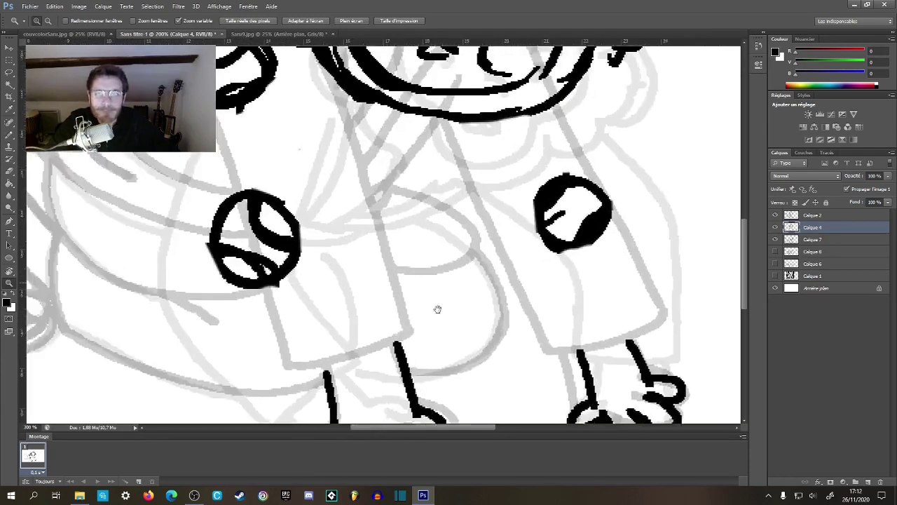
{"action": "key", "text": "b"}
{"action": "left_click_drag", "start_coordinate": [244, 183], "coordinate": [252, 164]}
{"action": "mouse_move", "coordinate": [221, 117]}
{"action": "left_mouse_down"}
{"action": "mouse_move", "coordinate": [234, 293]}
{"action": "mouse_move", "coordinate": [253, 342]}
{"action": "left_mouse_up"}
{"action": "mouse_move", "coordinate": [321, 119]}
{"action": "left_mouse_down"}
{"action": "mouse_move", "coordinate": [323, 242]}
{"action": "mouse_move", "coordinate": [341, 287]}
{"action": "left_mouse_up"}
{"action": "mouse_move", "coordinate": [355, 334]}
{"action": "left_mouse_down"}
{"action": "mouse_move", "coordinate": [267, 86]}
{"action": "mouse_move", "coordinate": [304, 201]}
{"action": "left_mouse_up"}
{"action": "left_click_drag", "start_coordinate": [294, 169], "coordinate": [401, 332]}
{"action": "left_click_drag", "start_coordinate": [204, 216], "coordinate": [221, 246]}
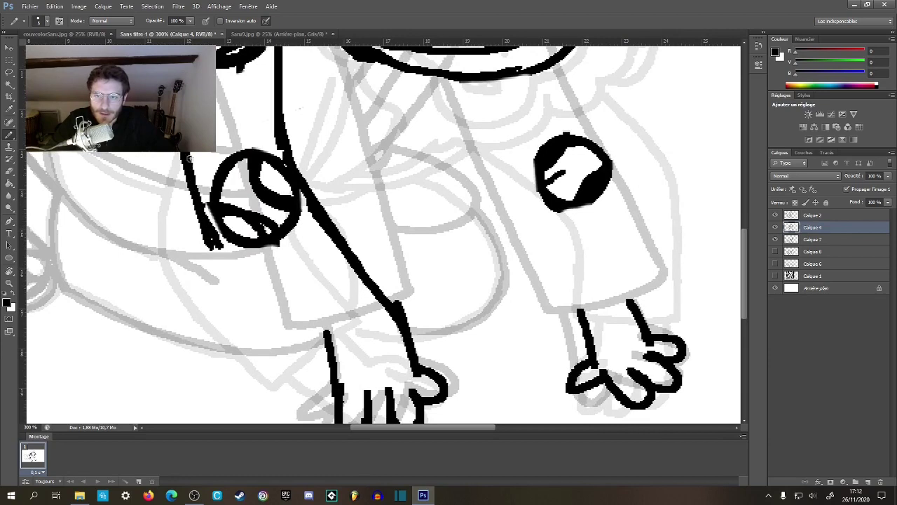
- Draw the outer edge of the near forearm sleeve and close it with a curved cuff at the wrist
{"action": "left_click_drag", "start_coordinate": [190, 159], "coordinate": [244, 281]}
{"action": "left_click_drag", "start_coordinate": [211, 220], "coordinate": [316, 365]}
{"action": "mouse_move", "coordinate": [242, 285]}
{"action": "left_mouse_down"}
{"action": "mouse_move", "coordinate": [317, 370]}
{"action": "mouse_move", "coordinate": [390, 327]}
{"action": "left_mouse_up"}
{"action": "mouse_move", "coordinate": [493, 285]}
{"action": "left_mouse_down"}
{"action": "mouse_move", "coordinate": [365, 339]}
{"action": "mouse_move", "coordinate": [363, 363]}
{"action": "left_mouse_up"}
- Draw both upper sleeve lines of the far arm from the chin down to its elbow circle
{"action": "left_click_drag", "start_coordinate": [445, 113], "coordinate": [483, 235]}
{"action": "left_click_drag", "start_coordinate": [366, 170], "coordinate": [414, 267]}
{"action": "left_click_drag", "start_coordinate": [450, 296], "coordinate": [440, 121]}
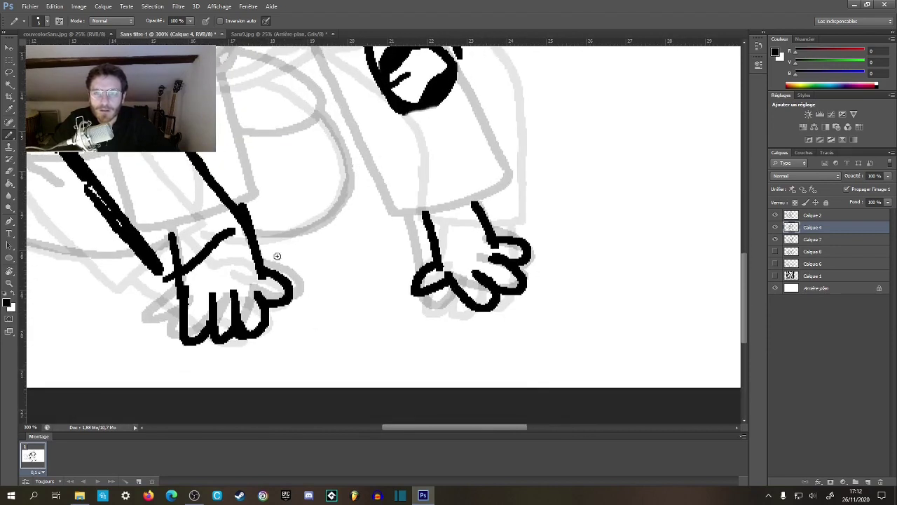
- Erase the near hand's wrist line on the thumb side and redraw it from the cuff to the thumb
{"action": "key", "text": "e"}
{"action": "mouse_move", "coordinate": [242, 236]}
{"action": "left_mouse_down"}
{"action": "mouse_move", "coordinate": [260, 208]}
{"action": "mouse_move", "coordinate": [245, 255]}
{"action": "mouse_move", "coordinate": [262, 272]}
{"action": "left_mouse_up"}
{"action": "key", "text": "b"}
{"action": "mouse_move", "coordinate": [320, 109]}
{"action": "left_mouse_down"}
{"action": "mouse_move", "coordinate": [303, 293]}
{"action": "mouse_move", "coordinate": [325, 151]}
{"action": "left_mouse_up"}
{"action": "left_click_drag", "start_coordinate": [234, 273], "coordinate": [238, 250]}
- Draw the far forearm's sleeve edges below the elbow circle and the cuff across its wrist
{"action": "mouse_move", "coordinate": [372, 185]}
{"action": "left_mouse_down"}
{"action": "mouse_move", "coordinate": [350, 212]}
{"action": "mouse_move", "coordinate": [326, 202]}
{"action": "left_mouse_up"}
{"action": "mouse_move", "coordinate": [359, 166]}
{"action": "left_mouse_down"}
{"action": "mouse_move", "coordinate": [336, 153]}
{"action": "mouse_move", "coordinate": [357, 259]}
{"action": "left_mouse_up"}
{"action": "left_click_drag", "start_coordinate": [333, 152], "coordinate": [354, 261]}
{"action": "mouse_move", "coordinate": [341, 207]}
{"action": "left_mouse_down"}
{"action": "mouse_move", "coordinate": [351, 272]}
{"action": "mouse_move", "coordinate": [447, 258]}
{"action": "left_mouse_up"}
{"action": "left_click_drag", "start_coordinate": [404, 117], "coordinate": [438, 261]}
- Draw the back's contour from the waist up to the near ear, undoing the first stroke
{"action": "key", "text": "z"}
{"action": "mouse_move", "coordinate": [396, 234]}
{"action": "left_mouse_down"}
{"action": "mouse_move", "coordinate": [341, 242]}
{"action": "mouse_move", "coordinate": [365, 226]}
{"action": "mouse_move", "coordinate": [434, 218]}
{"action": "mouse_move", "coordinate": [460, 260]}
{"action": "left_mouse_up"}
{"action": "key", "text": "b"}
{"action": "left_click_drag", "start_coordinate": [222, 266], "coordinate": [324, 173]}
{"action": "key", "text": "ctrl+z"}
{"action": "left_click_drag", "start_coordinate": [234, 258], "coordinate": [384, 149]}
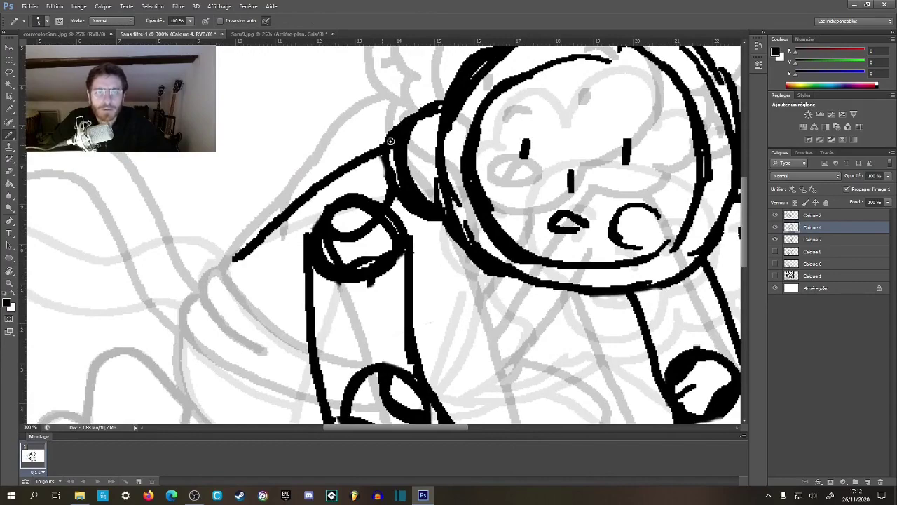
- Draw the chest's lower contour from the near elbow to the top of the far arm, undoing the misplaced strokes
{"action": "key", "text": "z"}
{"action": "left_click", "coordinate": [369, 206], "text": "alt"}
{"action": "left_click", "coordinate": [364, 208], "text": "alt"}
{"action": "left_click_drag", "start_coordinate": [269, 250], "coordinate": [429, 244]}
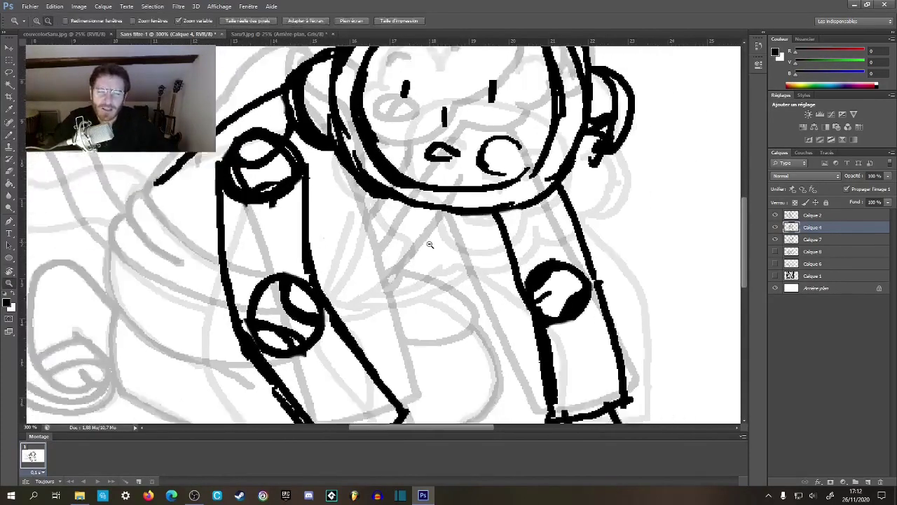
{"action": "left_click", "coordinate": [430, 244], "text": "alt"}
{"action": "left_click", "coordinate": [363, 267]}
{"action": "left_click", "coordinate": [362, 269]}
{"action": "key", "text": "b"}
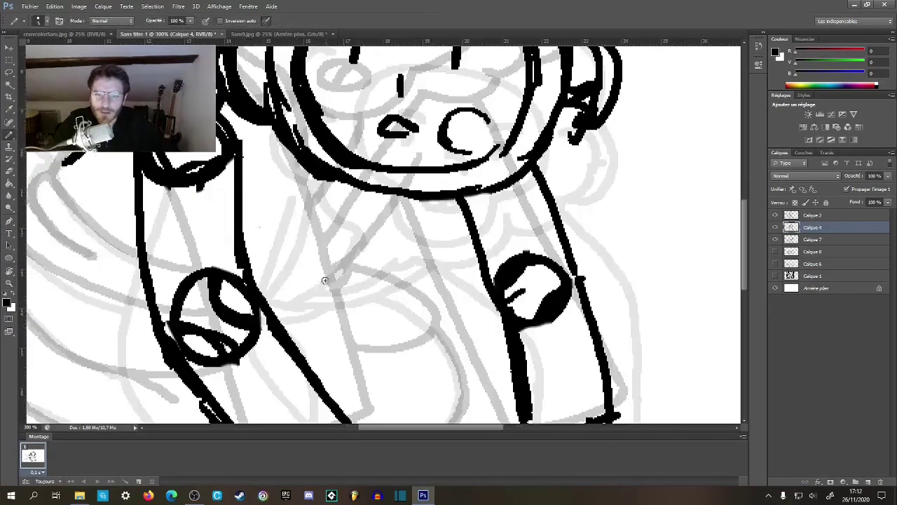
{"action": "mouse_move", "coordinate": [279, 311]}
{"action": "left_mouse_down"}
{"action": "mouse_move", "coordinate": [326, 287]}
{"action": "mouse_move", "coordinate": [389, 221]}
{"action": "left_mouse_up"}
{"action": "key", "text": "ctrl+z"}
{"action": "left_click_drag", "start_coordinate": [272, 309], "coordinate": [404, 236]}
{"action": "key", "text": "ctrl+z"}
{"action": "mouse_move", "coordinate": [279, 306]}
{"action": "left_mouse_down"}
{"action": "mouse_move", "coordinate": [369, 275]}
{"action": "mouse_move", "coordinate": [421, 237]}
{"action": "mouse_move", "coordinate": [449, 200]}
{"action": "mouse_move", "coordinate": [421, 243]}
{"action": "left_mouse_up"}
{"action": "mouse_move", "coordinate": [331, 278]}
{"action": "left_mouse_down"}
{"action": "mouse_move", "coordinate": [399, 321]}
{"action": "mouse_move", "coordinate": [423, 305]}
{"action": "left_mouse_up"}
- Draw the belt lines and cloth folds around the waist behind the near arm
{"action": "key", "text": "z"}
{"action": "left_click", "coordinate": [399, 299], "text": "alt"}
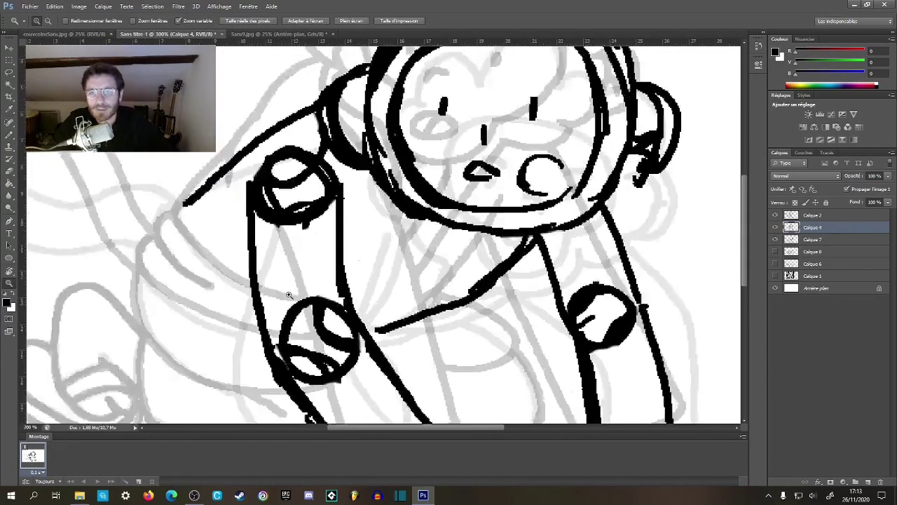
{"action": "left_click_drag", "start_coordinate": [203, 259], "coordinate": [322, 216]}
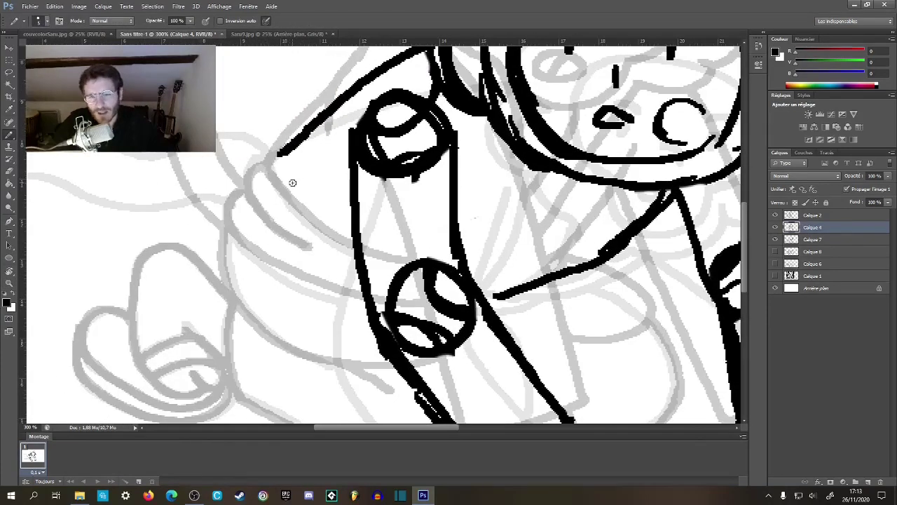
{"action": "mouse_move", "coordinate": [268, 162]}
{"action": "left_mouse_down"}
{"action": "mouse_move", "coordinate": [307, 225]}
{"action": "mouse_move", "coordinate": [359, 252]}
{"action": "left_mouse_up"}
{"action": "mouse_move", "coordinate": [264, 161]}
{"action": "left_mouse_down"}
{"action": "mouse_move", "coordinate": [240, 184]}
{"action": "mouse_move", "coordinate": [300, 241]}
{"action": "left_mouse_up"}
{"action": "mouse_move", "coordinate": [237, 192]}
{"action": "left_mouse_down"}
{"action": "mouse_move", "coordinate": [230, 247]}
{"action": "mouse_move", "coordinate": [321, 298]}
{"action": "left_mouse_up"}
{"action": "left_click_drag", "start_coordinate": [279, 272], "coordinate": [372, 321]}
- Draw the near thigh's fold and lower contour down to the forearm, plus a short line along the forearm's inner side
{"action": "scroll", "coordinate": [371, 321], "scroll_direction": "down", "scroll_amount": 5}
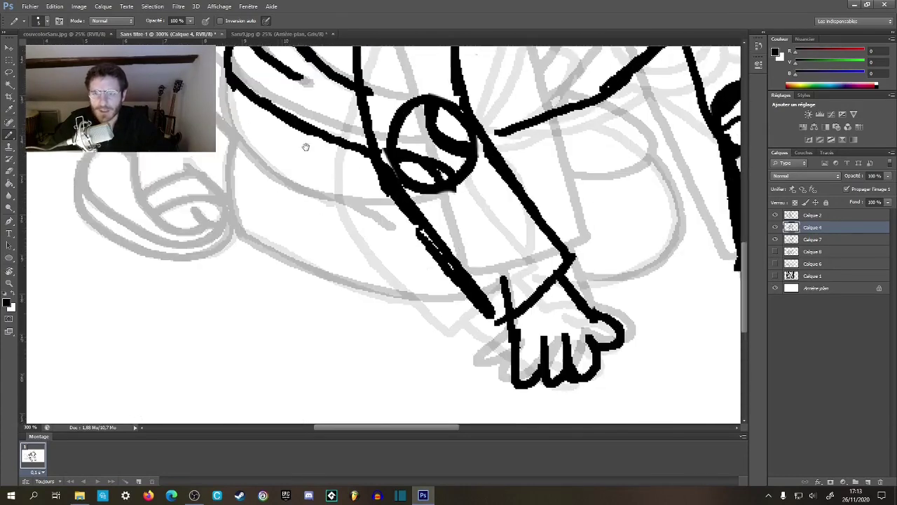
{"action": "mouse_move", "coordinate": [224, 78]}
{"action": "left_mouse_down"}
{"action": "mouse_move", "coordinate": [225, 104]}
{"action": "mouse_move", "coordinate": [273, 171]}
{"action": "mouse_move", "coordinate": [247, 146]}
{"action": "mouse_move", "coordinate": [381, 228]}
{"action": "left_mouse_up"}
{"action": "left_click_drag", "start_coordinate": [338, 235], "coordinate": [471, 324]}
{"action": "mouse_move", "coordinate": [367, 233]}
{"action": "left_mouse_down"}
{"action": "mouse_move", "coordinate": [366, 294]}
{"action": "mouse_move", "coordinate": [246, 178]}
{"action": "mouse_move", "coordinate": [221, 226]}
{"action": "mouse_move", "coordinate": [279, 251]}
{"action": "mouse_move", "coordinate": [385, 273]}
{"action": "left_mouse_up"}
{"action": "key", "text": "ctrl+z"}
{"action": "mouse_move", "coordinate": [210, 217]}
{"action": "left_mouse_down"}
{"action": "mouse_move", "coordinate": [279, 262]}
{"action": "mouse_move", "coordinate": [414, 281]}
{"action": "mouse_move", "coordinate": [452, 273]}
{"action": "mouse_move", "coordinate": [298, 288]}
{"action": "left_mouse_up"}
{"action": "left_click_drag", "start_coordinate": [321, 163], "coordinate": [342, 226]}
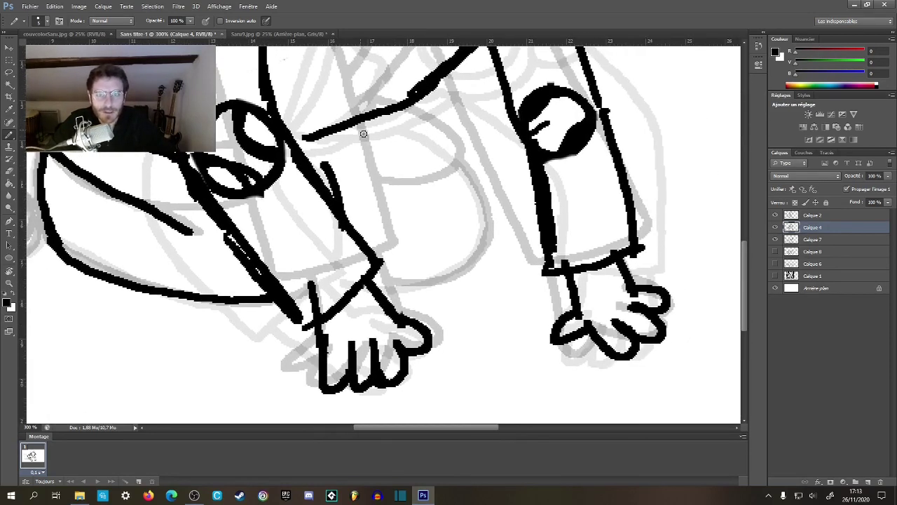
- Draw the tunic flap hanging over the far thigh below the chest line, undoing the first curve
{"action": "mouse_move", "coordinate": [323, 135]}
{"action": "left_mouse_down"}
{"action": "mouse_move", "coordinate": [362, 164]}
{"action": "mouse_move", "coordinate": [427, 168]}
{"action": "mouse_move", "coordinate": [353, 160]}
{"action": "mouse_move", "coordinate": [454, 164]}
{"action": "left_mouse_up"}
{"action": "key", "text": "ctrl+z"}
{"action": "left_click_drag", "start_coordinate": [410, 103], "coordinate": [460, 167]}
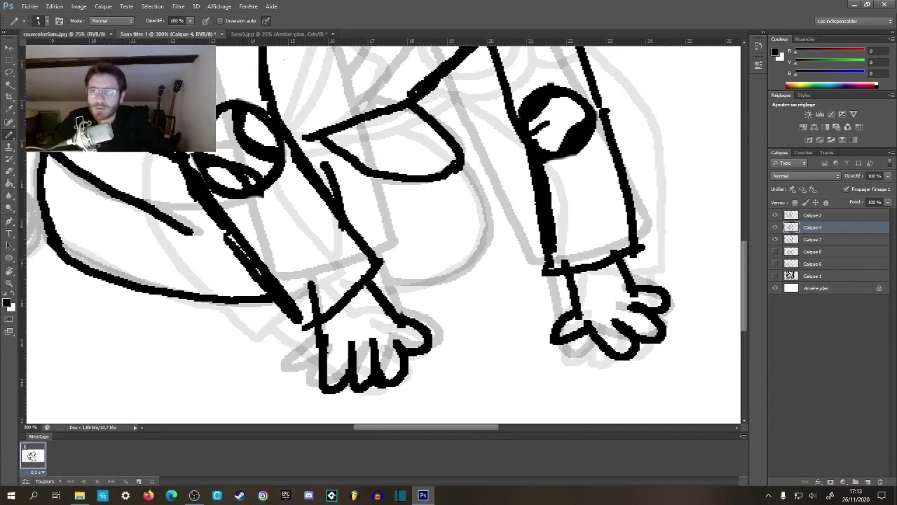
- Check the character on the couvcolorSaru.jpg cover, and draw the rounded knee below the tunic flap
{"action": "left_click", "coordinate": [84, 33]}
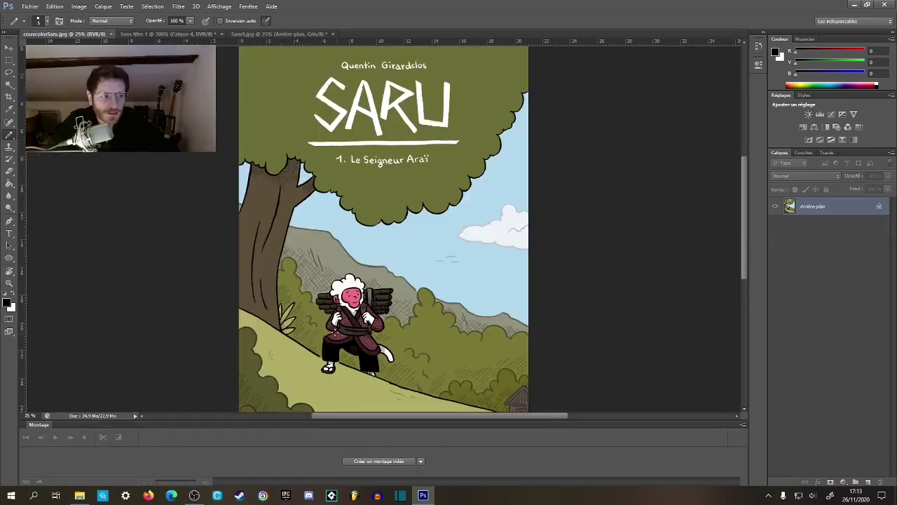
{"action": "left_click", "coordinate": [168, 33]}
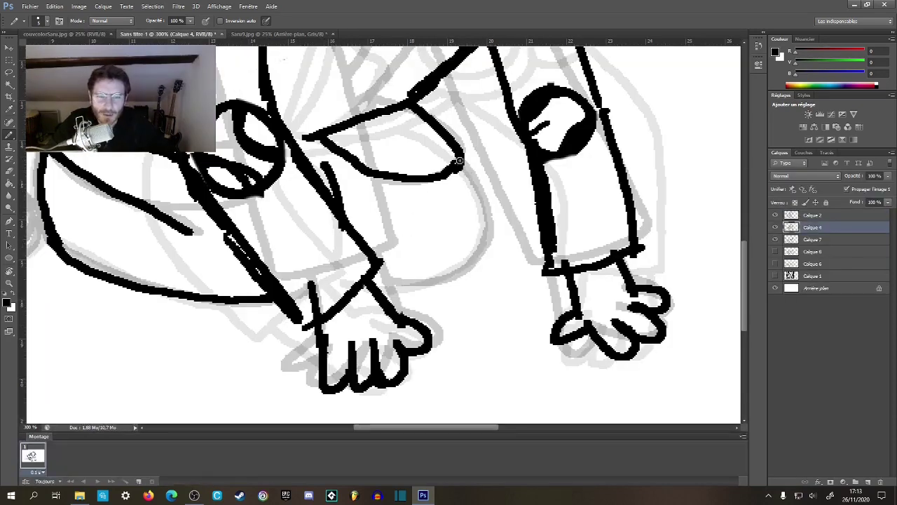
{"action": "left_click_drag", "start_coordinate": [457, 162], "coordinate": [491, 237]}
{"action": "mouse_move", "coordinate": [383, 277]}
{"action": "left_mouse_down"}
{"action": "mouse_move", "coordinate": [418, 279]}
{"action": "mouse_move", "coordinate": [505, 213]}
{"action": "mouse_move", "coordinate": [480, 251]}
{"action": "mouse_move", "coordinate": [486, 213]}
{"action": "left_mouse_up"}
- Draw the rear lower leg and foot behind the thigh, including the sandal straps and toes
{"action": "mouse_move", "coordinate": [293, 174]}
{"action": "left_mouse_down"}
{"action": "mouse_move", "coordinate": [533, 323]}
{"action": "mouse_move", "coordinate": [519, 286]}
{"action": "left_mouse_up"}
{"action": "left_click_drag", "start_coordinate": [538, 257], "coordinate": [556, 292]}
{"action": "left_click_drag", "start_coordinate": [302, 323], "coordinate": [513, 168]}
{"action": "left_click_drag", "start_coordinate": [470, 131], "coordinate": [421, 281]}
{"action": "left_click", "coordinate": [399, 264]}
{"action": "left_click_drag", "start_coordinate": [406, 242], "coordinate": [401, 188]}
{"action": "mouse_move", "coordinate": [307, 191]}
{"action": "left_mouse_down"}
{"action": "mouse_move", "coordinate": [324, 143]}
{"action": "mouse_move", "coordinate": [363, 125]}
{"action": "mouse_move", "coordinate": [428, 180]}
{"action": "left_mouse_up"}
{"action": "mouse_move", "coordinate": [306, 184]}
{"action": "left_mouse_down"}
{"action": "mouse_move", "coordinate": [318, 281]}
{"action": "mouse_move", "coordinate": [354, 316]}
{"action": "mouse_move", "coordinate": [392, 310]}
{"action": "mouse_move", "coordinate": [424, 282]}
{"action": "left_mouse_up"}
{"action": "left_click_drag", "start_coordinate": [376, 234], "coordinate": [429, 309]}
{"action": "left_click_drag", "start_coordinate": [319, 267], "coordinate": [398, 253]}
{"action": "left_click_drag", "start_coordinate": [335, 300], "coordinate": [420, 273]}
- Draw the rear sandal's rounded sole with its double lower edge
{"action": "left_click_drag", "start_coordinate": [236, 233], "coordinate": [294, 224]}
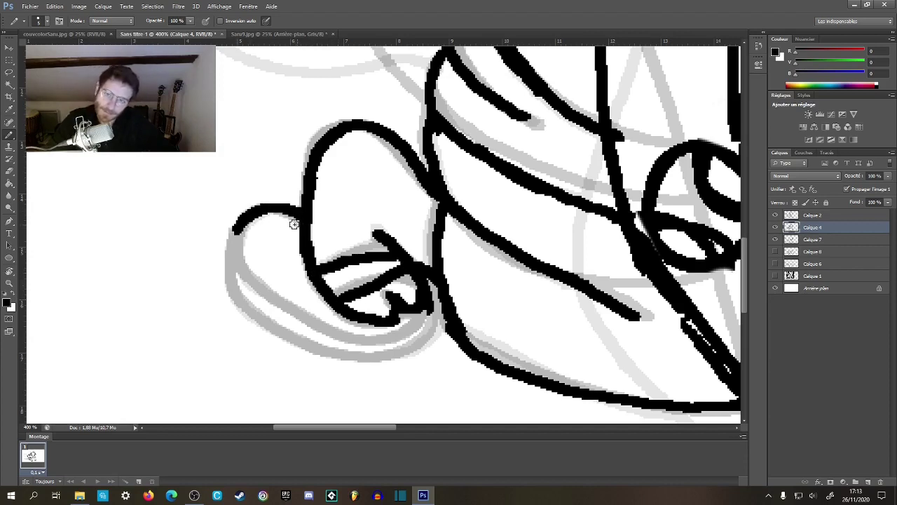
{"action": "mouse_move", "coordinate": [236, 233]}
{"action": "left_mouse_down"}
{"action": "mouse_move", "coordinate": [255, 298]}
{"action": "mouse_move", "coordinate": [289, 320]}
{"action": "mouse_move", "coordinate": [347, 335]}
{"action": "left_mouse_up"}
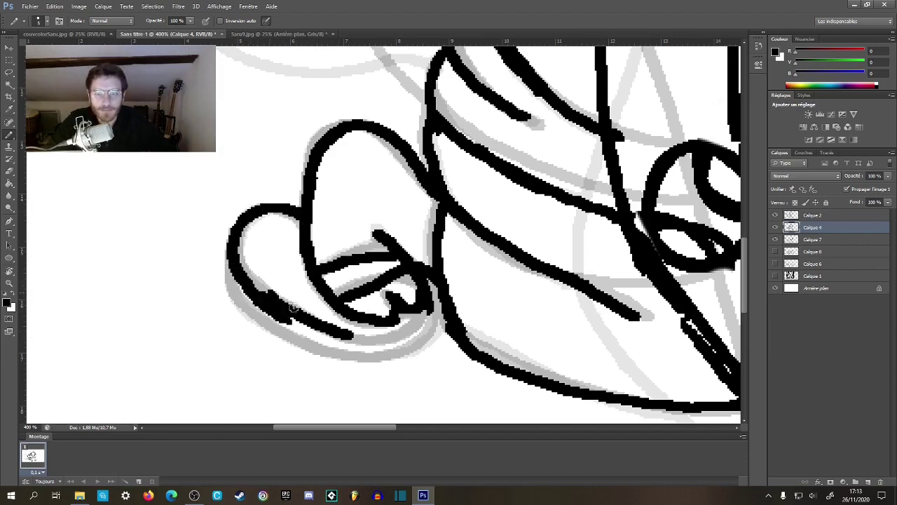
{"action": "mouse_move", "coordinate": [293, 307]}
{"action": "left_mouse_down"}
{"action": "mouse_move", "coordinate": [394, 324]}
{"action": "mouse_move", "coordinate": [419, 309]}
{"action": "left_mouse_up"}
{"action": "mouse_move", "coordinate": [230, 242]}
{"action": "left_mouse_down"}
{"action": "mouse_move", "coordinate": [236, 304]}
{"action": "mouse_move", "coordinate": [310, 351]}
{"action": "mouse_move", "coordinate": [405, 354]}
{"action": "mouse_move", "coordinate": [422, 302]}
{"action": "mouse_move", "coordinate": [426, 342]}
{"action": "left_mouse_up"}
{"action": "left_click_drag", "start_coordinate": [424, 302], "coordinate": [422, 348]}
- Toggle the faded Calque 7 and Calque 2 poses to compare them with the drawing, and leave Calque 2 hidden
{"action": "mouse_move", "coordinate": [353, 262]}
{"action": "left_mouse_down"}
{"action": "mouse_move", "coordinate": [296, 282]}
{"action": "mouse_move", "coordinate": [210, 291]}
{"action": "left_mouse_up"}
{"action": "left_click", "coordinate": [365, 259], "text": "alt"}
{"action": "left_click", "coordinate": [364, 259], "text": "alt"}
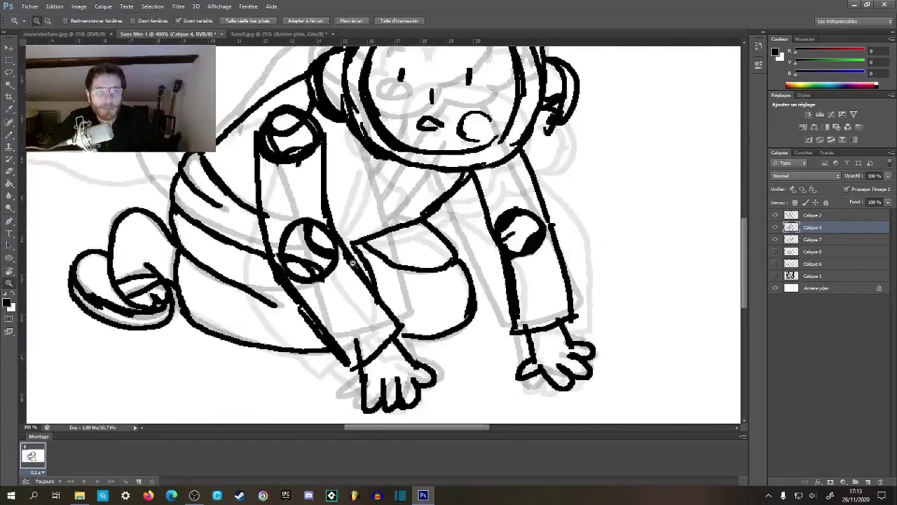
{"action": "left_click", "coordinate": [365, 263], "text": "alt"}
{"action": "left_click", "coordinate": [376, 288], "text": "ctrl"}
{"action": "scroll", "coordinate": [375, 288], "scroll_direction": "down", "scroll_amount": 2}
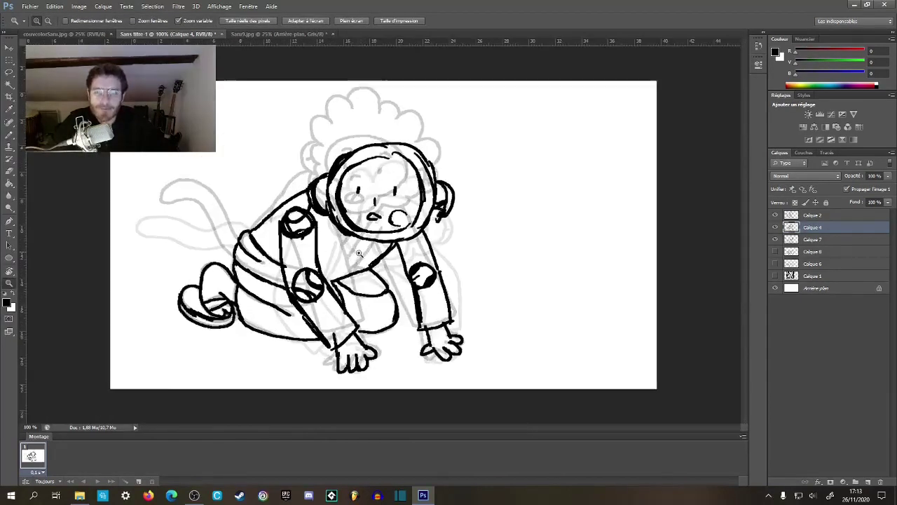
{"action": "scroll", "coordinate": [349, 269], "scroll_direction": "up", "scroll_amount": 3}
{"action": "left_click_drag", "start_coordinate": [369, 232], "coordinate": [427, 214]}
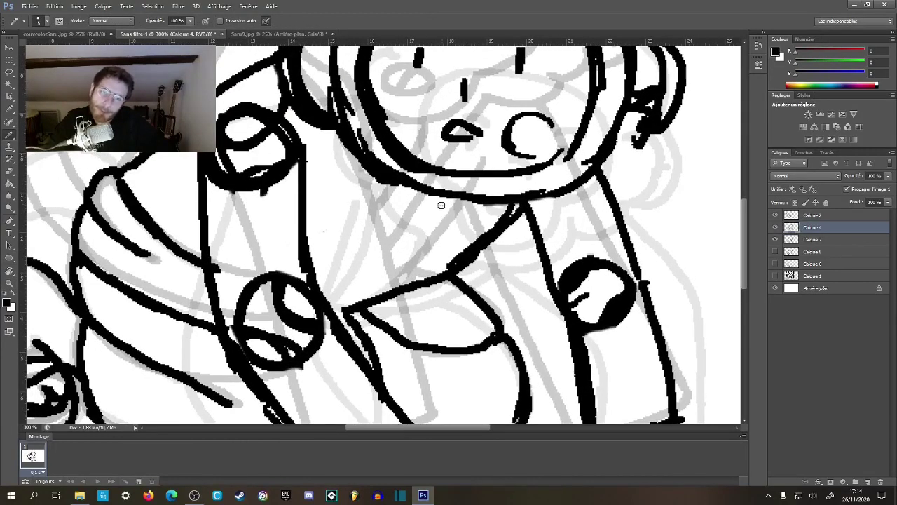
{"action": "left_click", "coordinate": [776, 243]}
{"action": "left_click", "coordinate": [776, 243]}
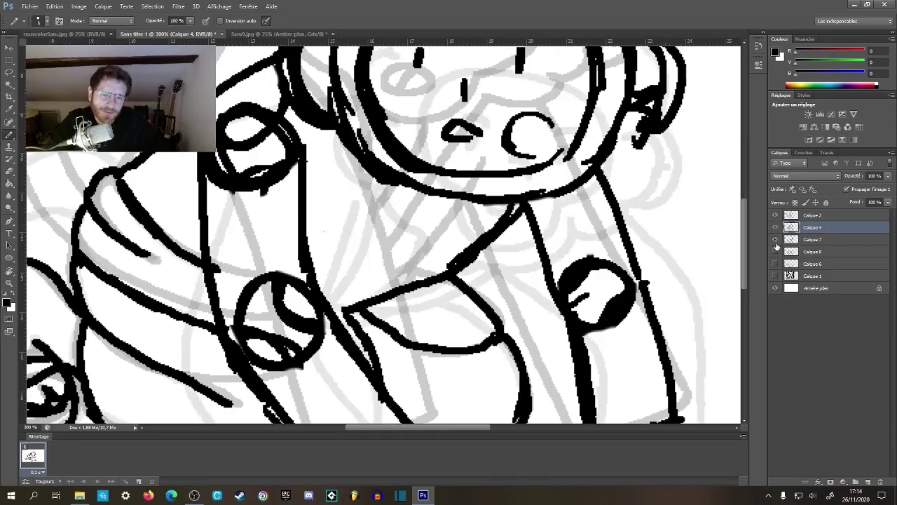
{"action": "left_click", "coordinate": [775, 216]}
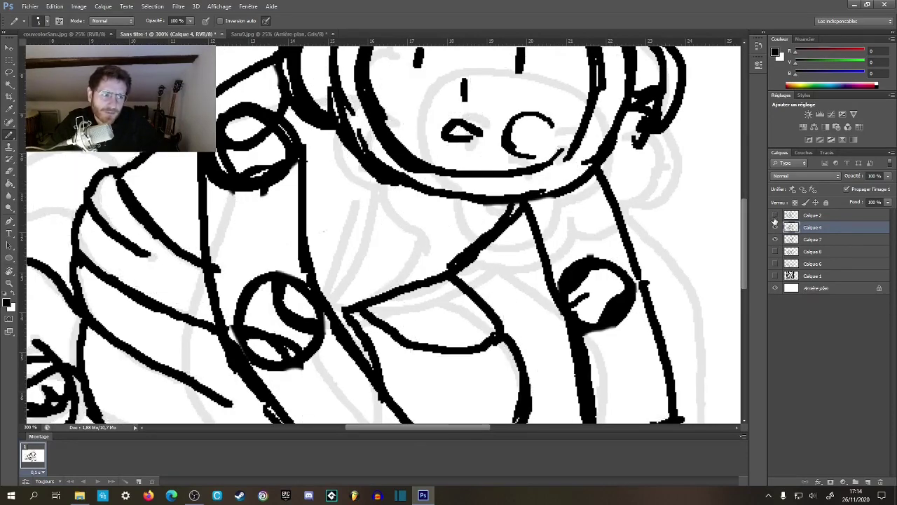
{"action": "left_click", "coordinate": [775, 217]}
{"action": "left_click", "coordinate": [775, 217]}
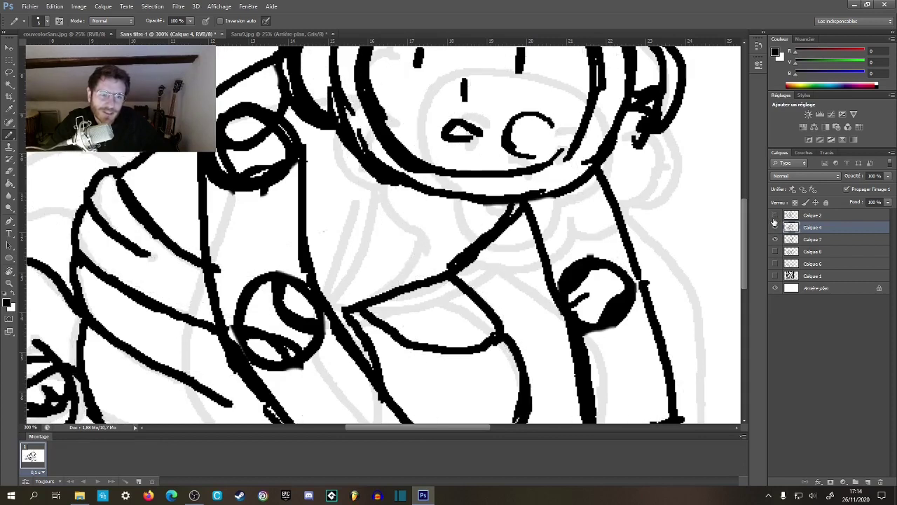
{"action": "left_click", "coordinate": [776, 217]}
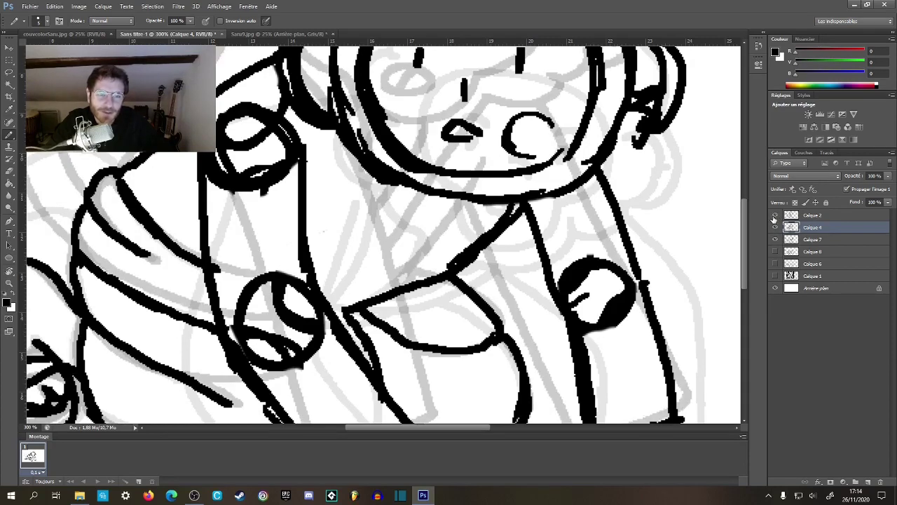
{"action": "left_click", "coordinate": [776, 217]}
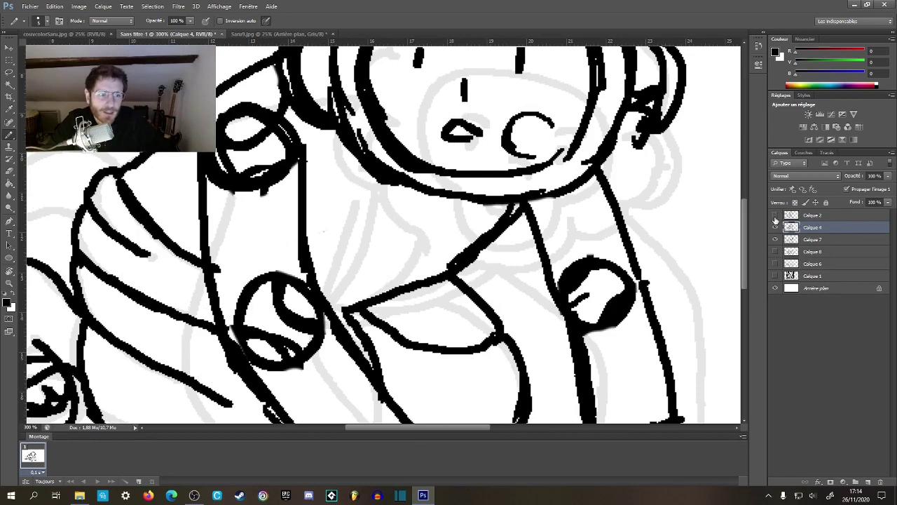
{"action": "left_click", "coordinate": [775, 217]}
{"action": "left_click", "coordinate": [775, 217]}
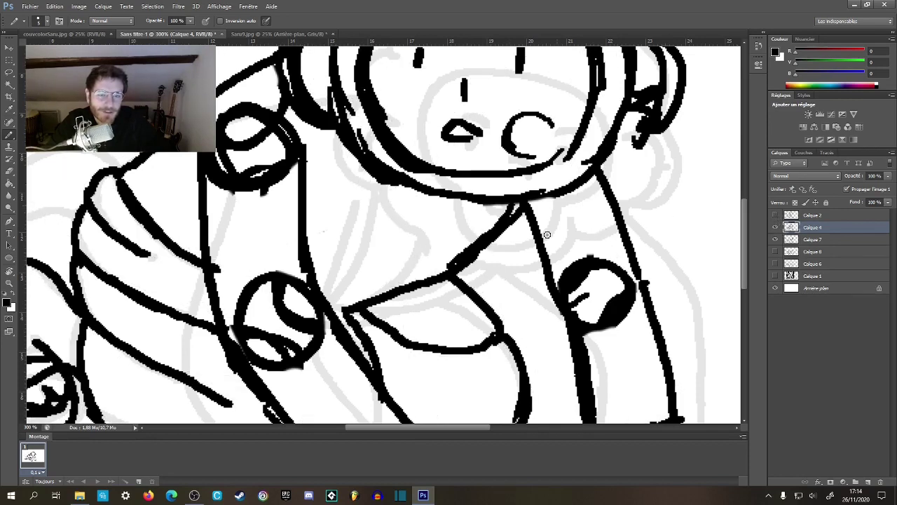
- Draw the tunic's collar edges and chest folds running from the chin to the waist, and clean up the collar with the eraser
{"action": "mouse_move", "coordinate": [383, 181]}
{"action": "left_mouse_down"}
{"action": "mouse_move", "coordinate": [359, 244]}
{"action": "mouse_move", "coordinate": [329, 286]}
{"action": "mouse_move", "coordinate": [354, 298]}
{"action": "mouse_move", "coordinate": [471, 193]}
{"action": "left_mouse_up"}
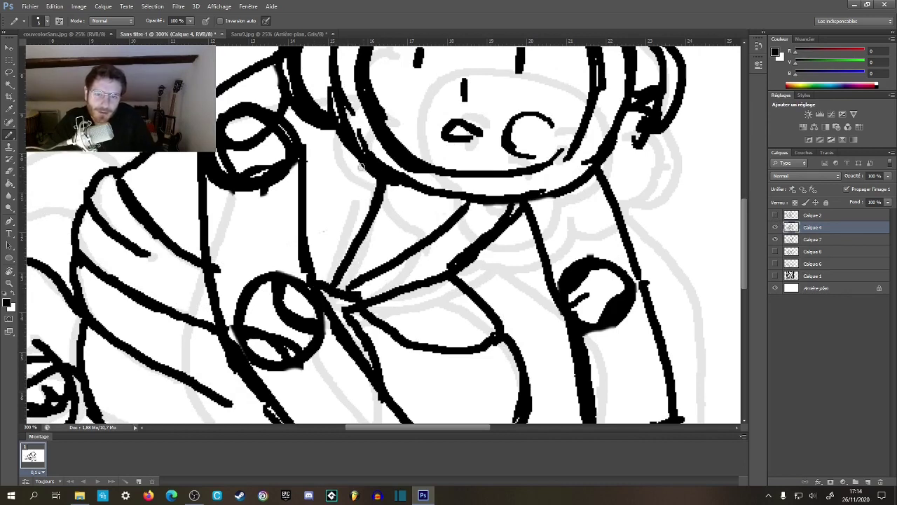
{"action": "left_click_drag", "start_coordinate": [341, 145], "coordinate": [310, 273]}
{"action": "mouse_move", "coordinate": [451, 197]}
{"action": "left_mouse_down"}
{"action": "mouse_move", "coordinate": [337, 269]}
{"action": "mouse_move", "coordinate": [338, 284]}
{"action": "mouse_move", "coordinate": [464, 198]}
{"action": "mouse_move", "coordinate": [422, 266]}
{"action": "left_mouse_up"}
{"action": "left_click_drag", "start_coordinate": [463, 234], "coordinate": [353, 289]}
{"action": "key", "text": "e"}
{"action": "mouse_move", "coordinate": [466, 210]}
{"action": "left_mouse_down"}
{"action": "mouse_move", "coordinate": [354, 274]}
{"action": "mouse_move", "coordinate": [451, 202]}
{"action": "mouse_move", "coordinate": [482, 195]}
{"action": "mouse_move", "coordinate": [352, 292]}
{"action": "left_mouse_up"}
{"action": "key", "text": "b"}
- Hide the pose layers and show only Calque 6 over the background in the first animation frame
{"action": "key", "text": "z"}
{"action": "left_click", "coordinate": [457, 256], "text": "alt"}
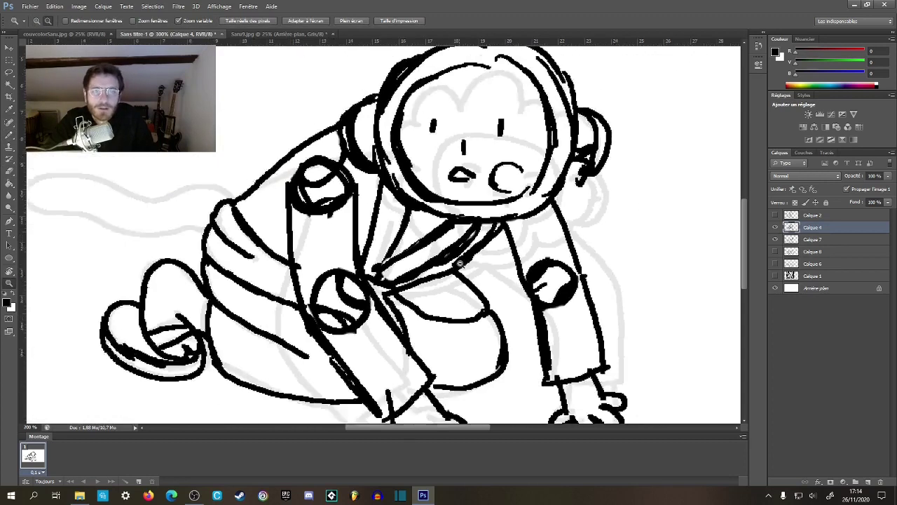
{"action": "left_click", "coordinate": [454, 261], "text": "alt"}
{"action": "left_click", "coordinate": [449, 266], "text": "alt"}
{"action": "left_click", "coordinate": [396, 301]}
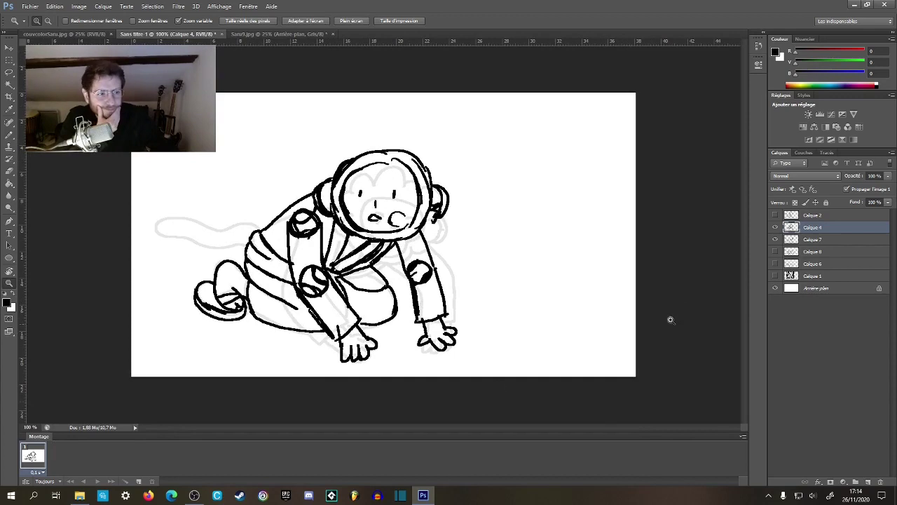
{"action": "left_click_drag", "start_coordinate": [778, 240], "coordinate": [775, 246]}
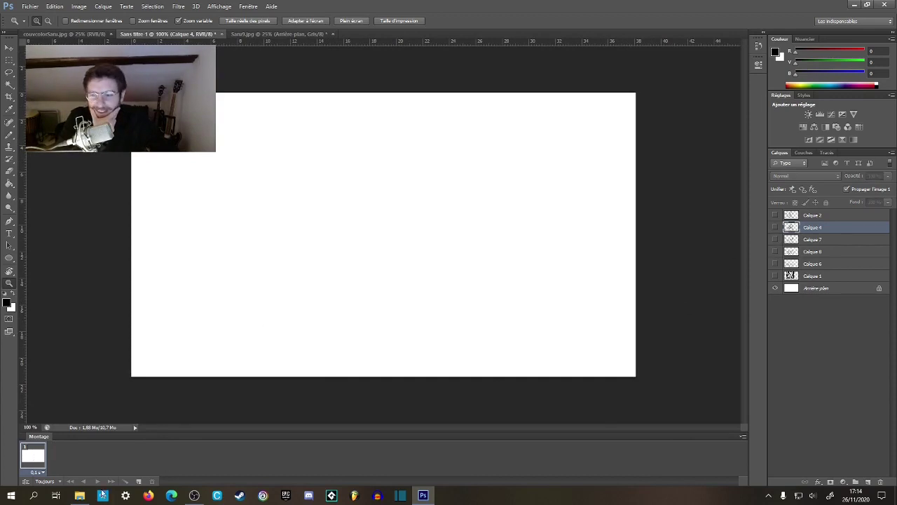
{"action": "left_click", "coordinate": [775, 264]}
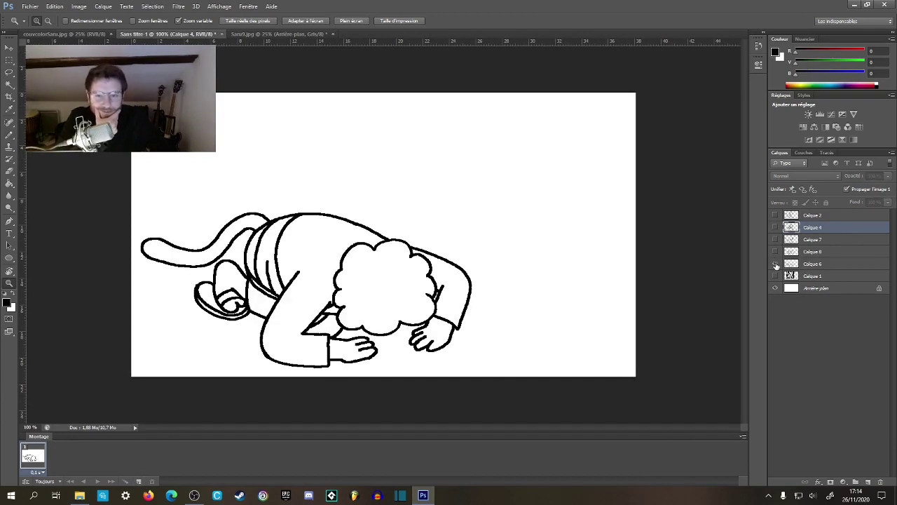
- Add a second animation frame that shows Calque 8 instead of Calque 6
{"action": "left_click", "coordinate": [139, 481]}
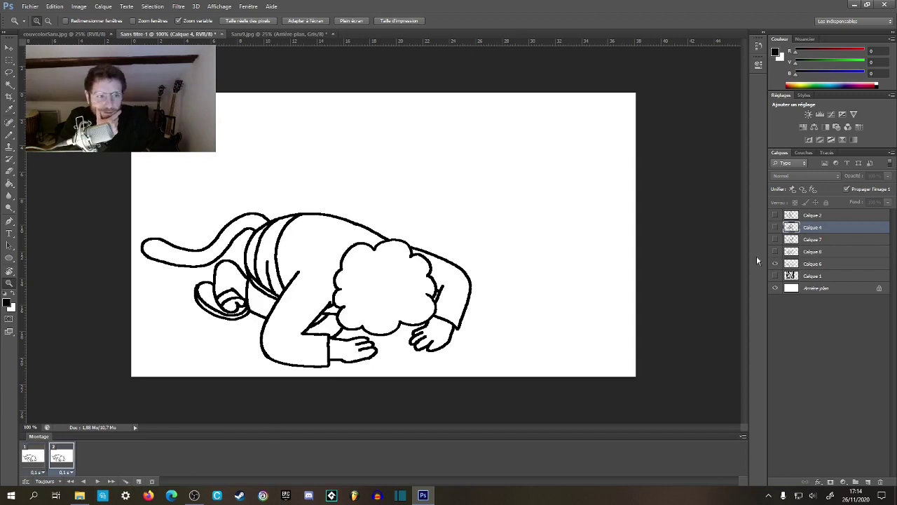
{"action": "left_click", "coordinate": [775, 252]}
{"action": "left_click", "coordinate": [775, 264]}
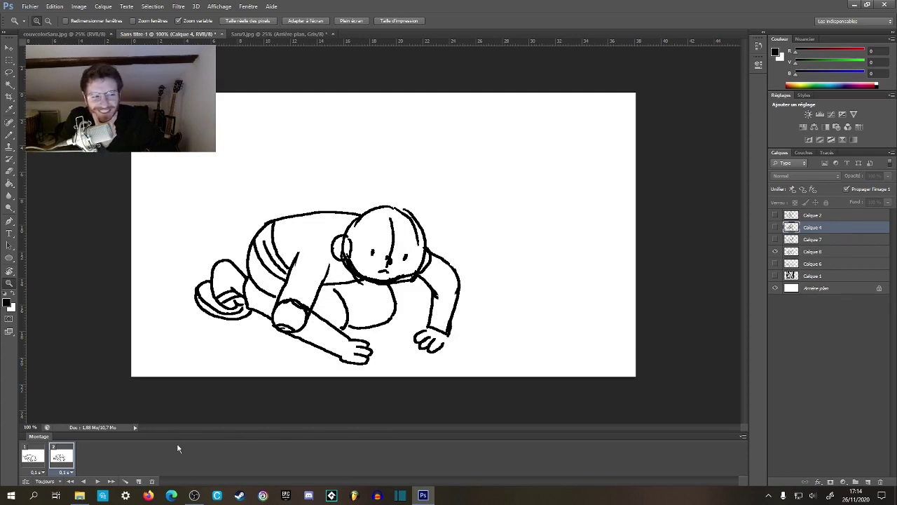
- Add a third animation frame that shows Calque 7 instead of Calque 8
{"action": "left_click", "coordinate": [140, 481]}
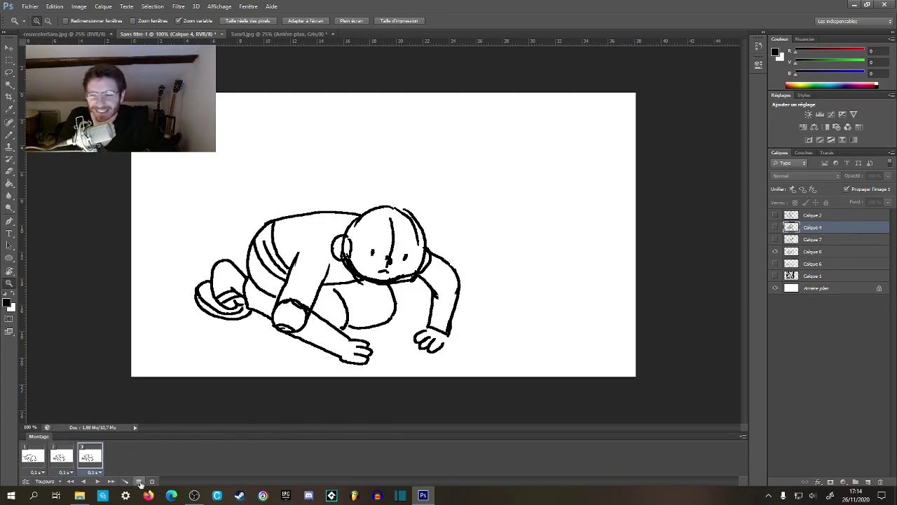
{"action": "left_click", "coordinate": [775, 251]}
{"action": "left_click", "coordinate": [776, 239]}
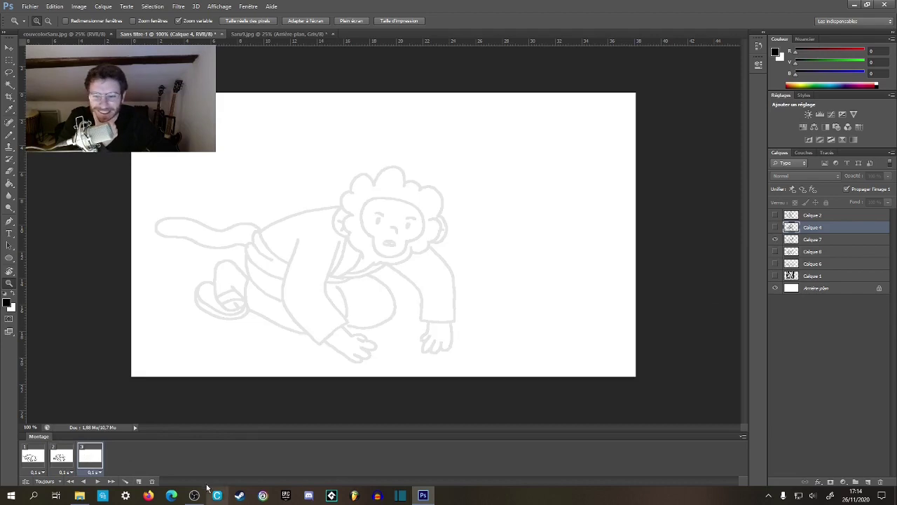
- Add a fourth animation frame and set Calque 7's opacity to 100% in the third frame
{"action": "left_click", "coordinate": [139, 482]}
{"action": "left_click", "coordinate": [94, 455]}
{"action": "left_click", "coordinate": [812, 239]}
{"action": "left_click", "coordinate": [887, 176]}
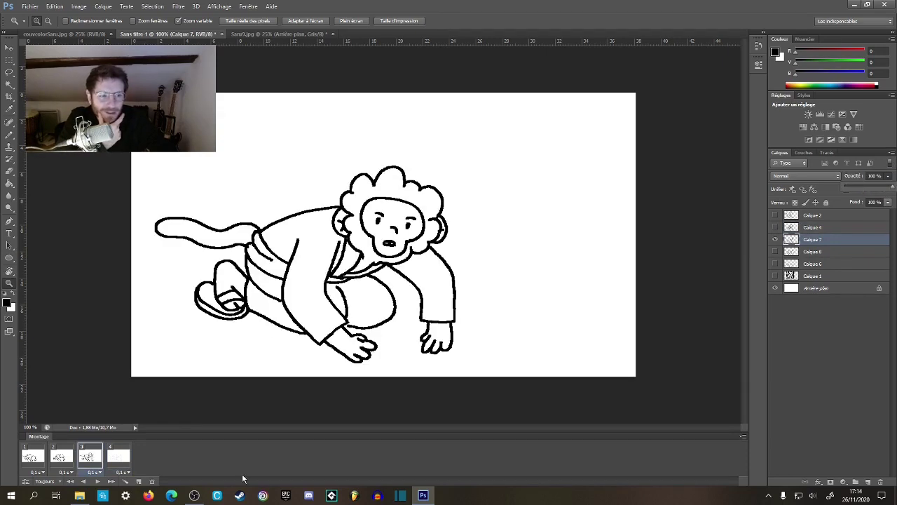
- In the fourth frame, hide Calque 7 and show Calque 4
{"action": "left_click", "coordinate": [119, 459]}
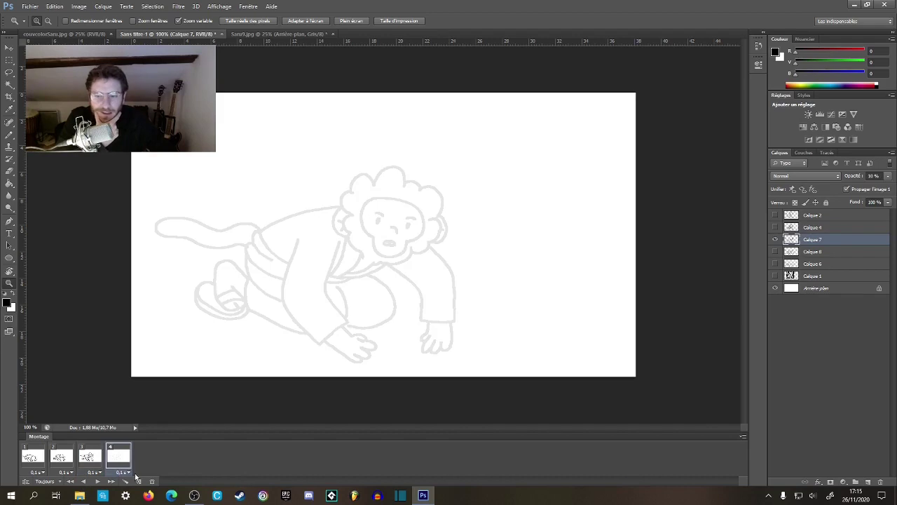
{"action": "left_click", "coordinate": [775, 239]}
{"action": "left_click", "coordinate": [775, 227]}
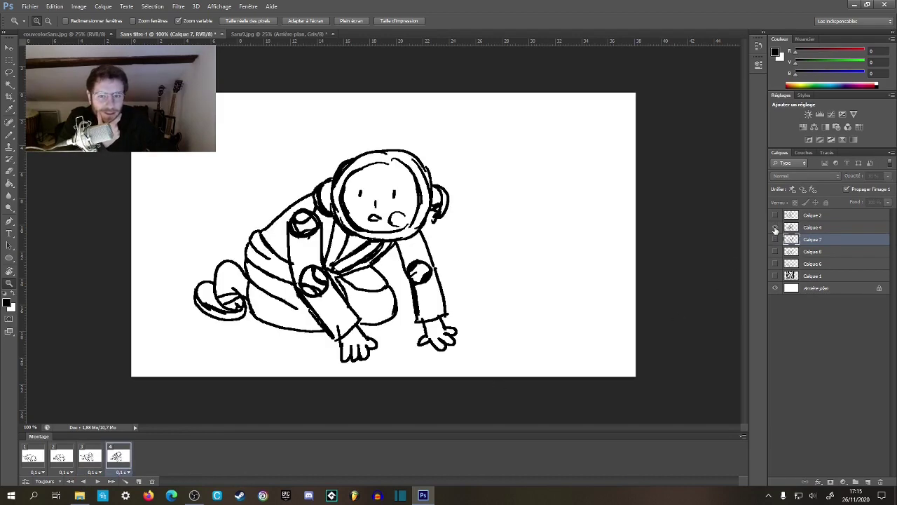
- Add a fifth animation frame that shows Calque 2 at 100% opacity instead of Calque 4
{"action": "left_click", "coordinate": [141, 481]}
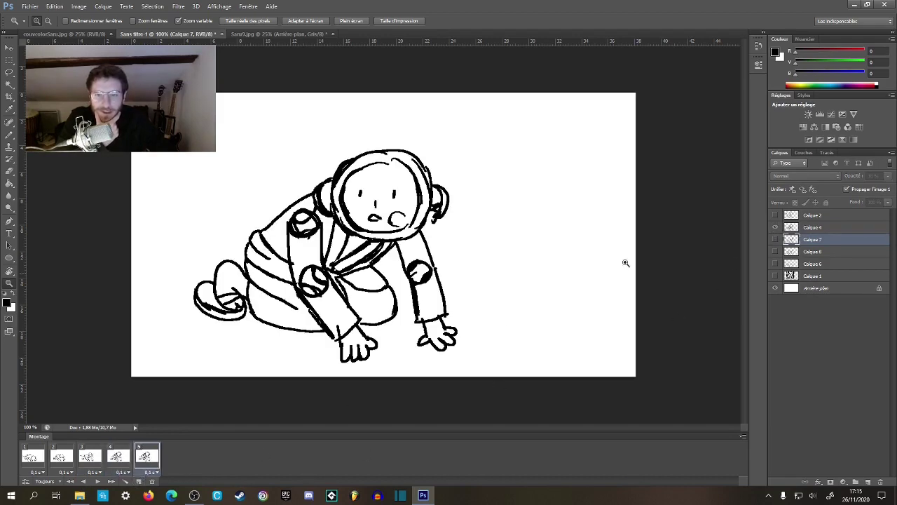
{"action": "left_click", "coordinate": [775, 216]}
{"action": "left_click", "coordinate": [794, 217]}
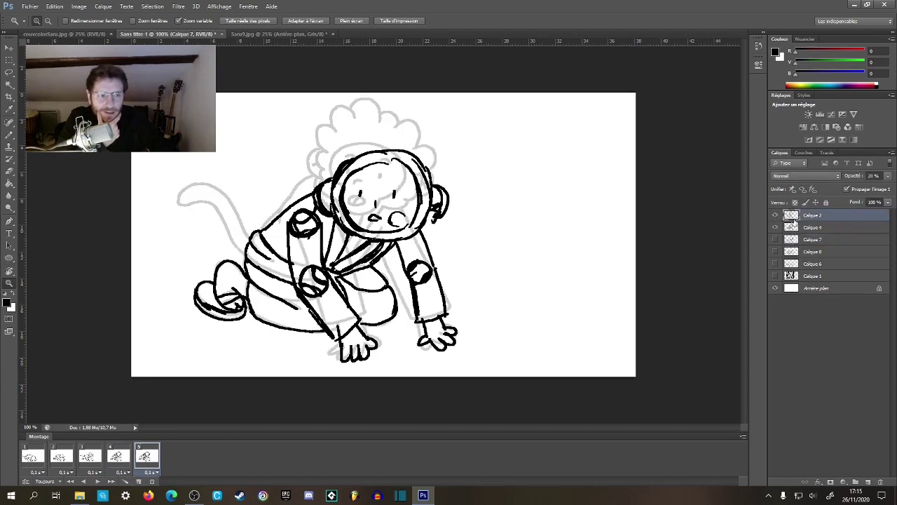
{"action": "left_click", "coordinate": [887, 176]}
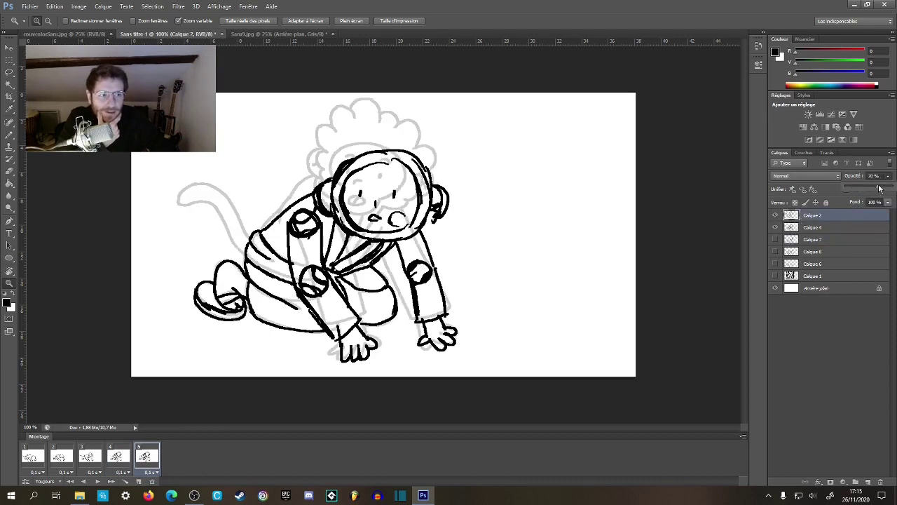
{"action": "left_click_drag", "start_coordinate": [880, 188], "coordinate": [886, 188]}
{"action": "left_click", "coordinate": [775, 227]}
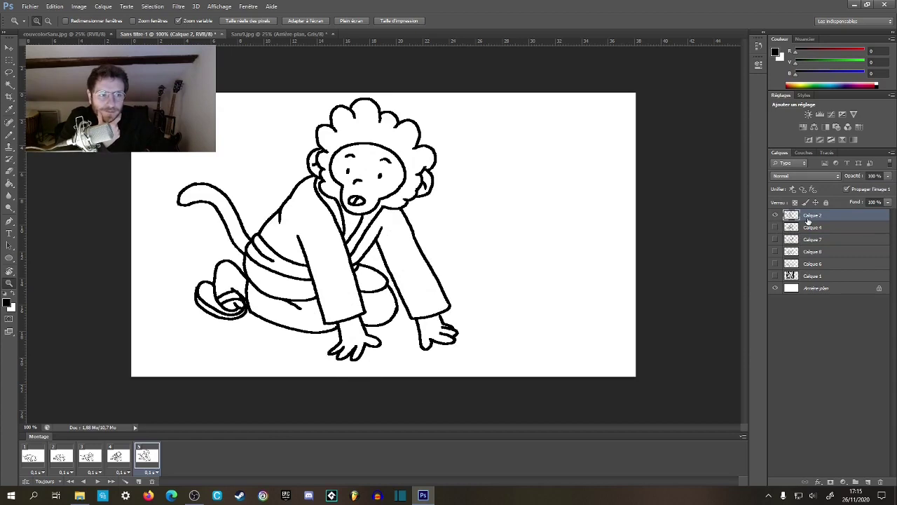
- Step through the five frames in order, then play the animation to check the rising movement
{"action": "left_click", "coordinate": [31, 457]}
{"action": "left_click", "coordinate": [61, 457]}
{"action": "left_click", "coordinate": [88, 456]}
{"action": "left_click", "coordinate": [117, 457]}
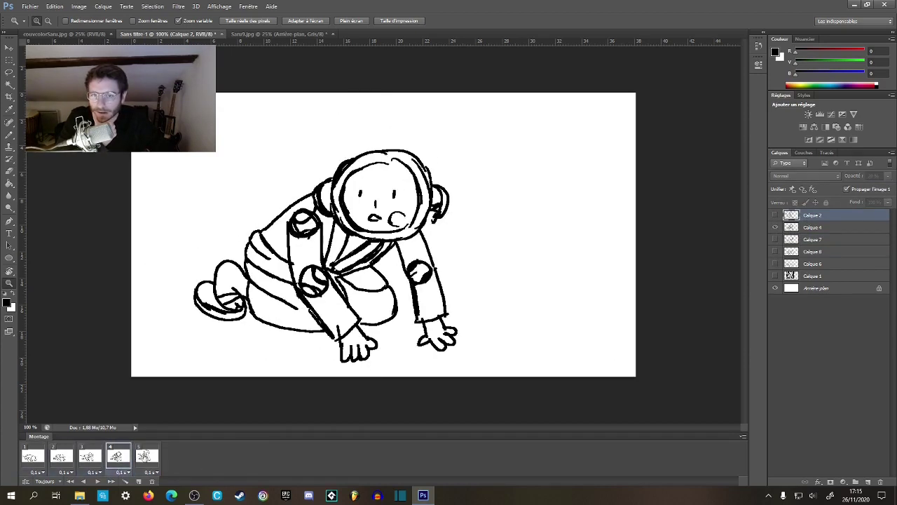
{"action": "left_click", "coordinate": [145, 457]}
{"action": "left_click", "coordinate": [35, 456]}
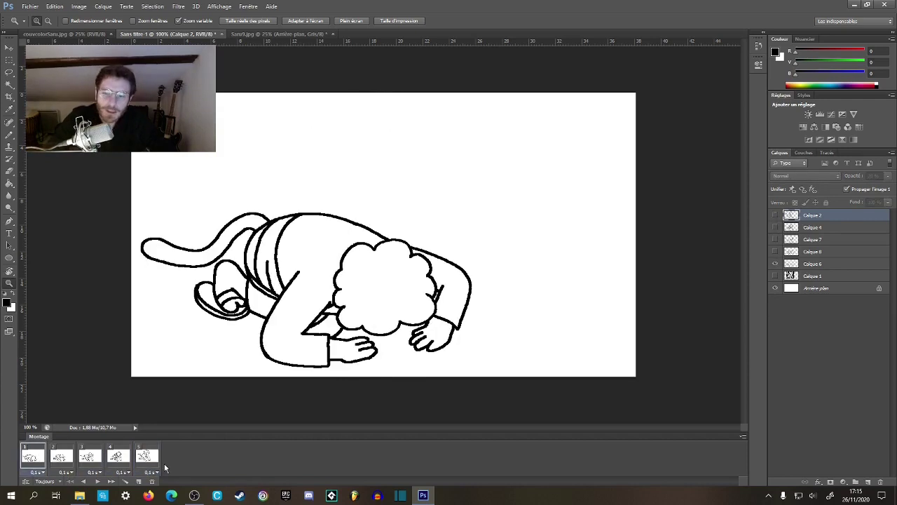
{"action": "left_click", "coordinate": [97, 482]}
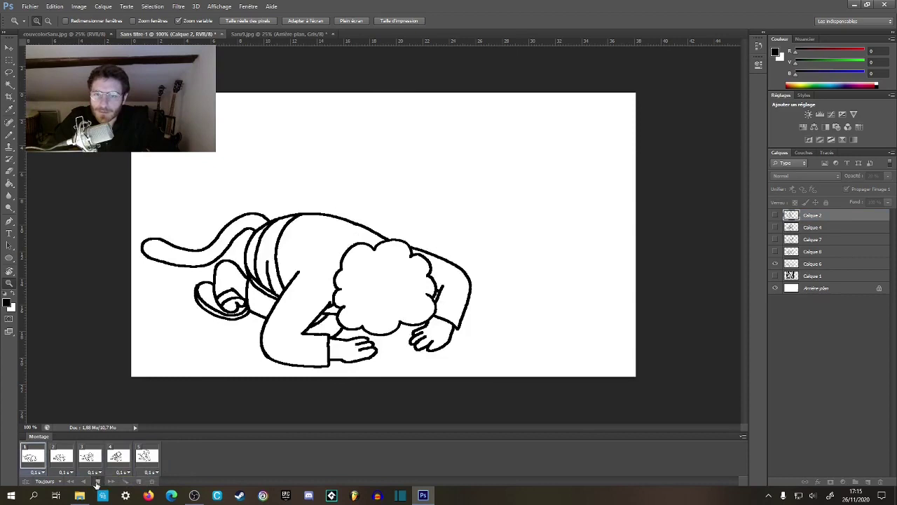
{"action": "left_click", "coordinate": [98, 482]}
- Duplicate the final-pose frame to fill frames 6 to 10, and play the extended animation
{"action": "left_click", "coordinate": [139, 483]}
{"action": "left_click_drag", "start_coordinate": [153, 455], "coordinate": [139, 482]}
{"action": "left_click", "coordinate": [157, 460]}
{"action": "left_click", "coordinate": [200, 459], "text": "shift"}
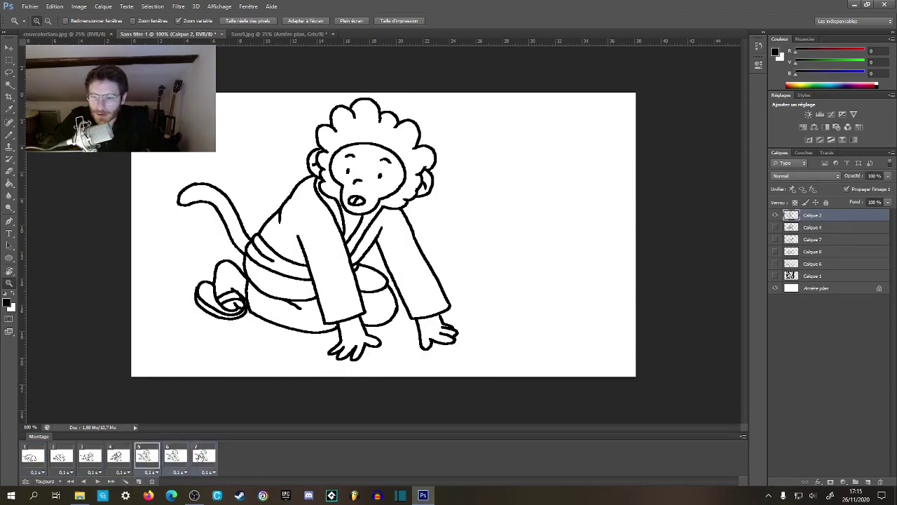
{"action": "left_click", "coordinate": [139, 482]}
{"action": "left_click", "coordinate": [98, 482]}
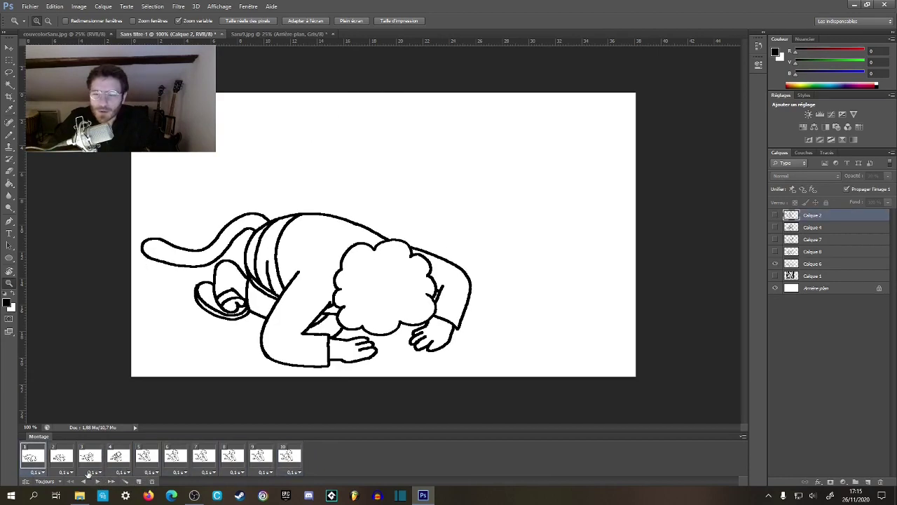
- Set the delay of all ten frames to a custom 0.5 seconds and preview the playback
{"action": "left_click", "coordinate": [293, 472]}
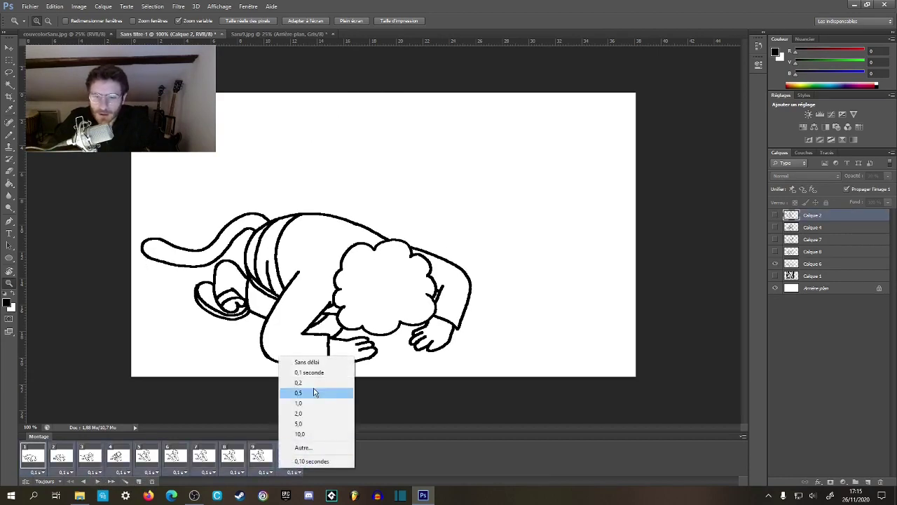
{"action": "left_click", "coordinate": [303, 447]}
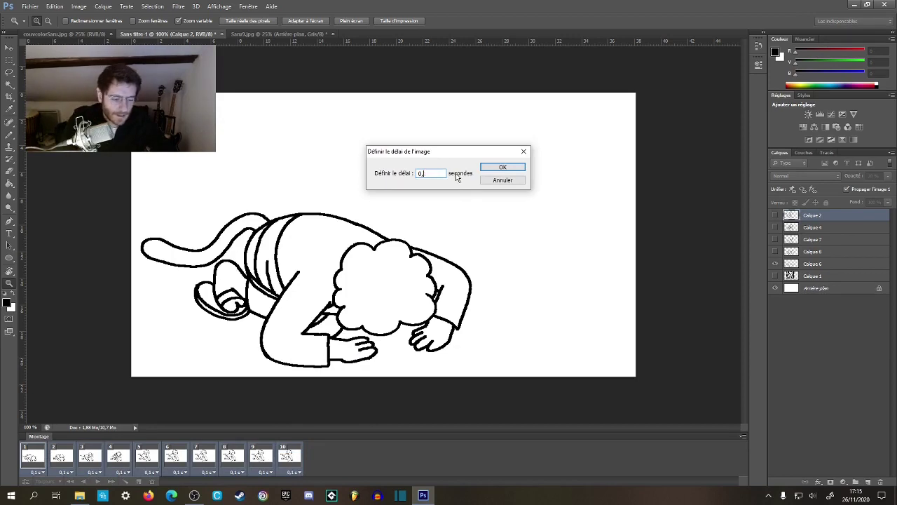
{"action": "left_click", "coordinate": [489, 170]}
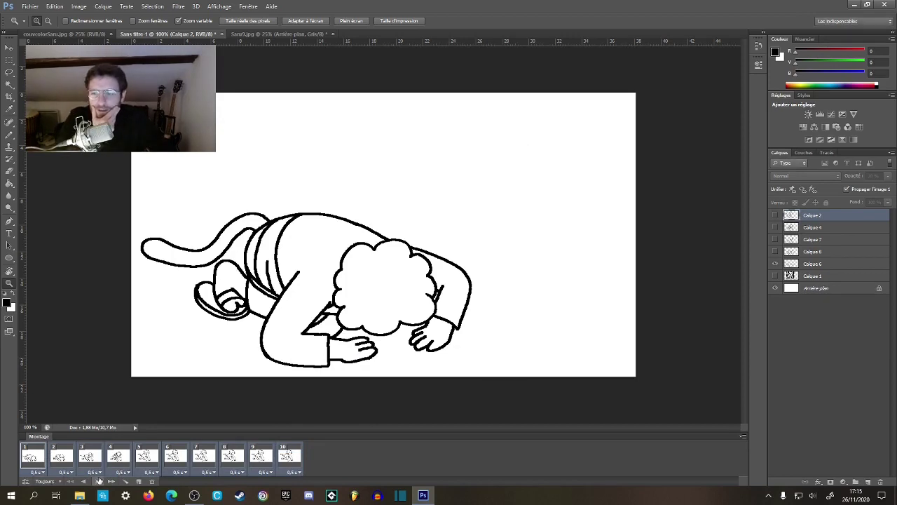
{"action": "left_click", "coordinate": [100, 482]}
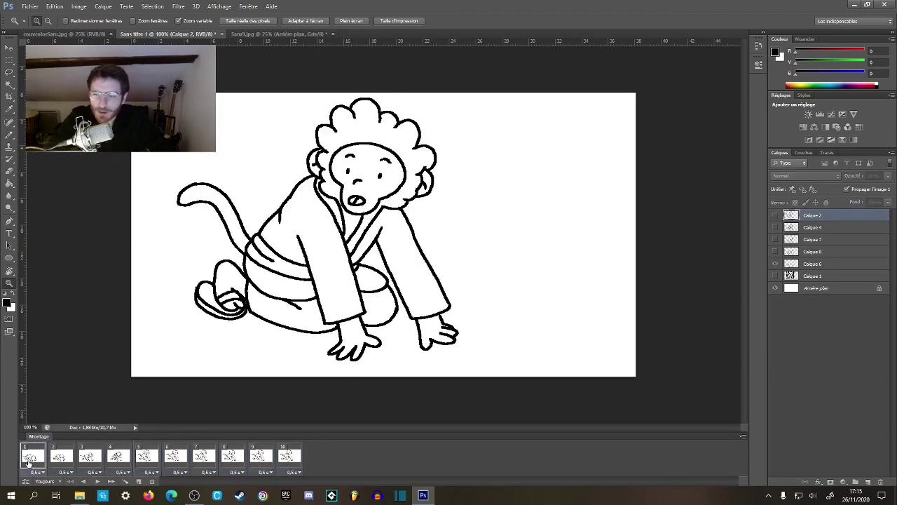
- Set the delay of all ten frames to 0.05 seconds and preview the playback
{"action": "left_click", "coordinate": [298, 472]}
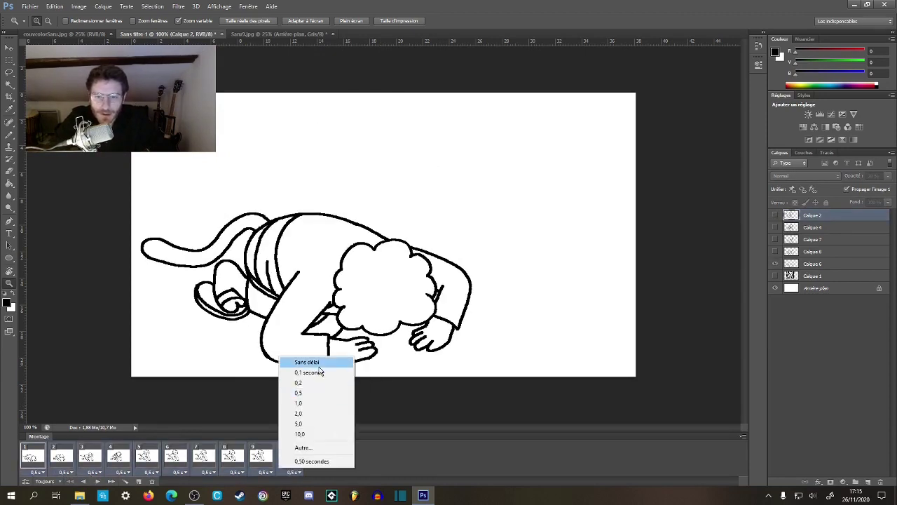
{"action": "left_click", "coordinate": [329, 444]}
{"action": "left_click", "coordinate": [422, 173]}
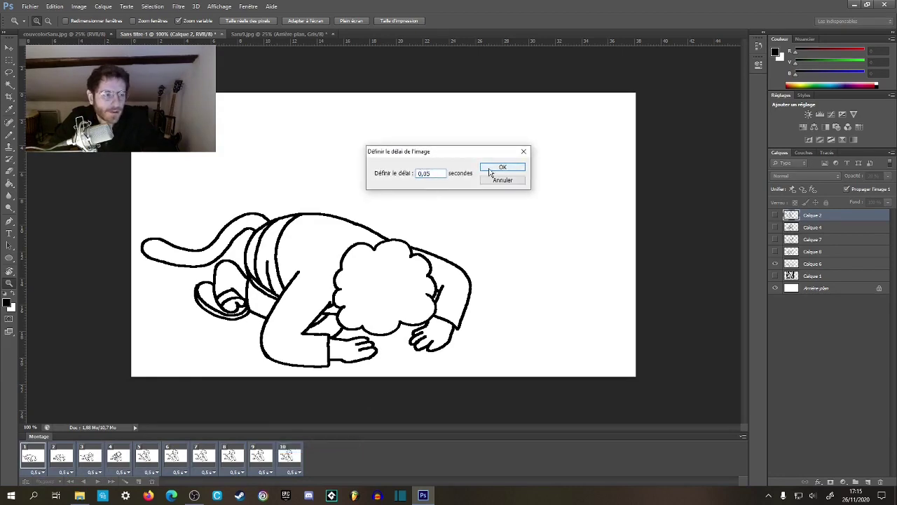
{"action": "left_click", "coordinate": [489, 171]}
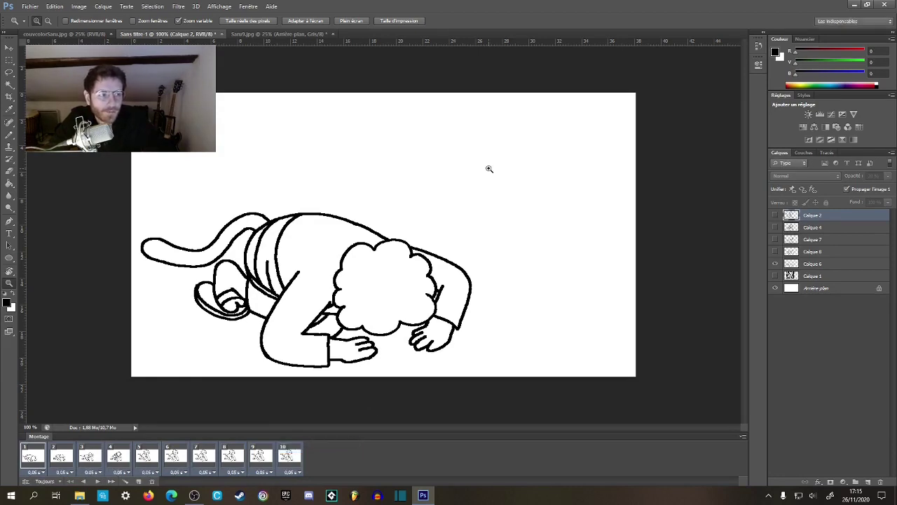
{"action": "left_click", "coordinate": [99, 481]}
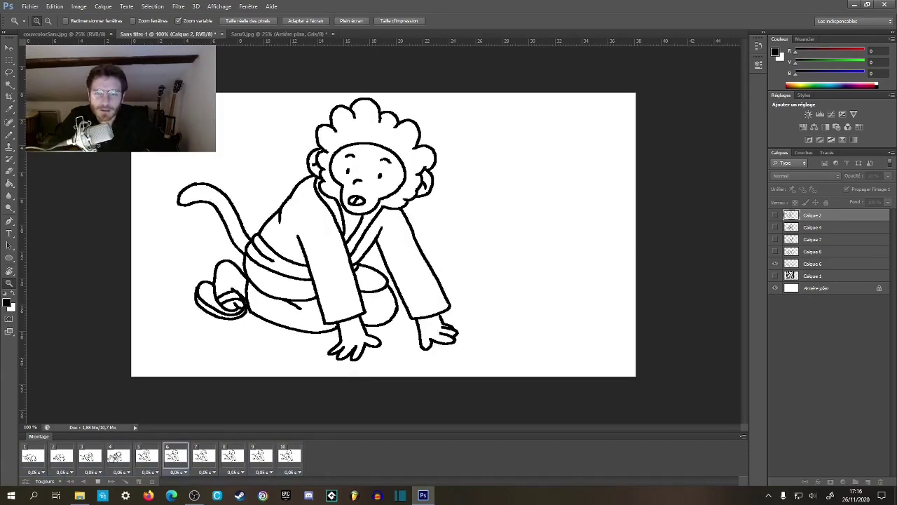
{"action": "left_click", "coordinate": [95, 481]}
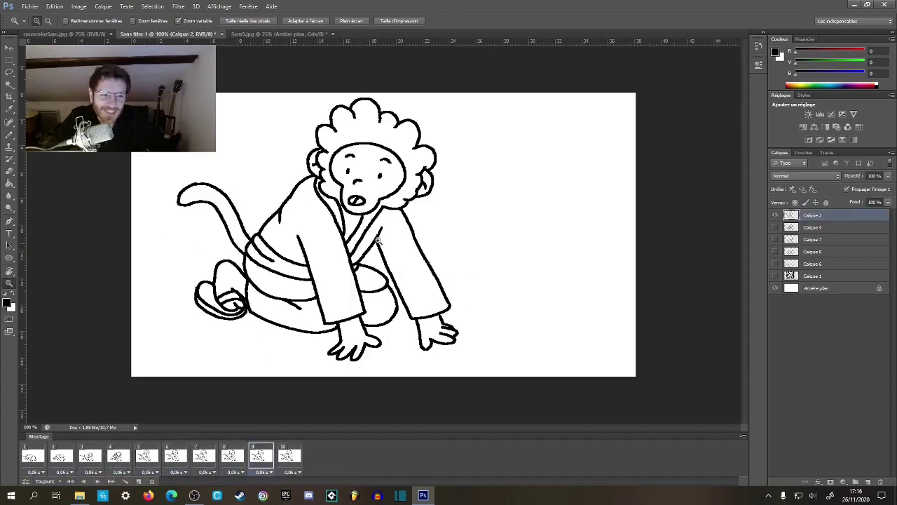
- Delete animation frames 2 to 10, keeping only the first frame
{"action": "left_click", "coordinate": [298, 458]}
{"action": "left_click", "coordinate": [54, 462], "text": "shift"}
{"action": "left_click_drag", "start_coordinate": [171, 466], "coordinate": [153, 482]}
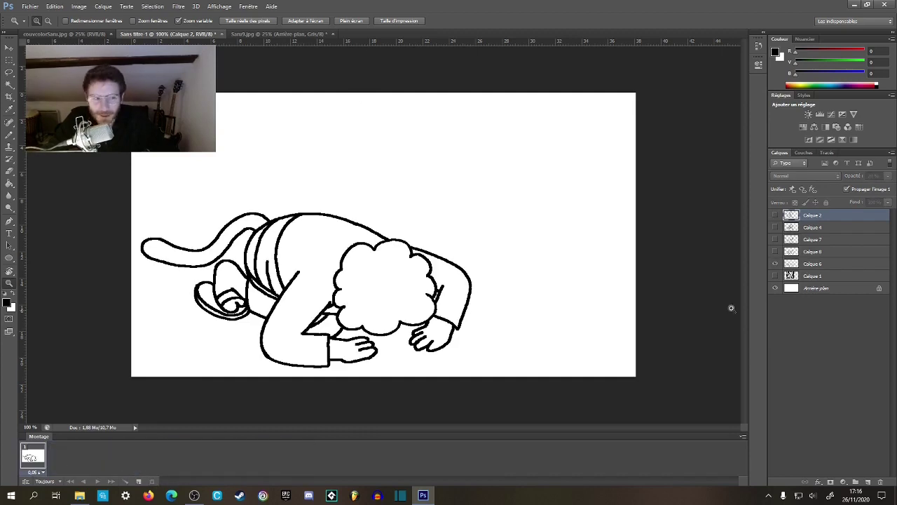
- Show Calque 8 instead of Calque 6 and add a new empty layer directly above it
{"action": "left_click", "coordinate": [775, 263]}
{"action": "left_click", "coordinate": [775, 252]}
{"action": "left_click", "coordinate": [806, 252]}
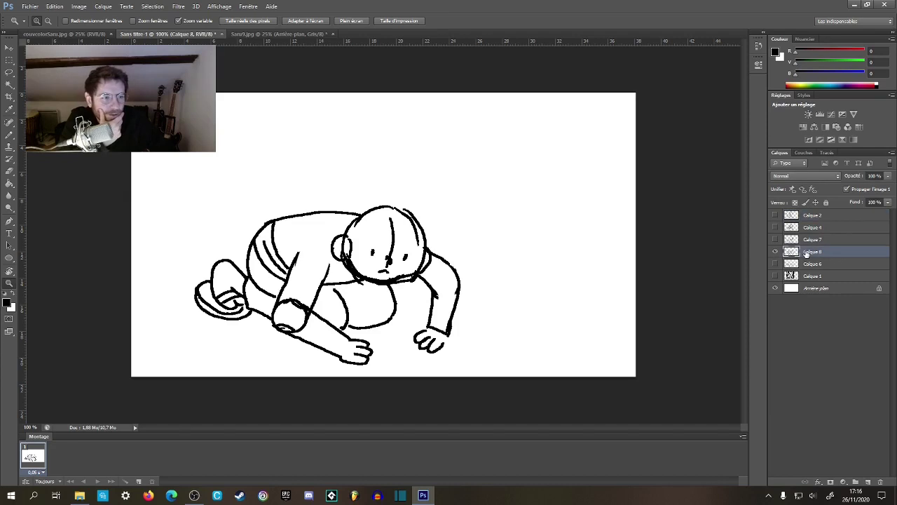
{"action": "left_click", "coordinate": [869, 482]}
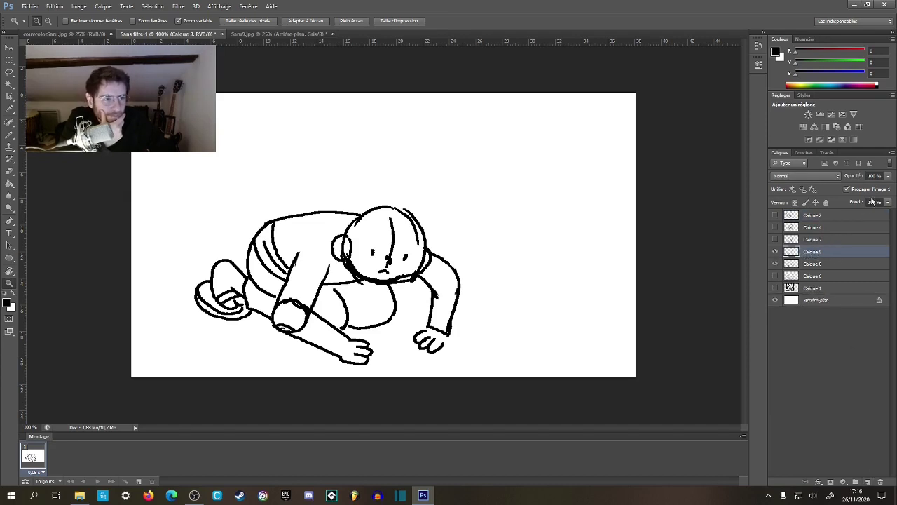
- Fade the Calque 8 sketch to a low opacity and show Calque 2 as a second tracing guide
{"action": "left_click", "coordinate": [828, 265]}
{"action": "left_click", "coordinate": [888, 176]}
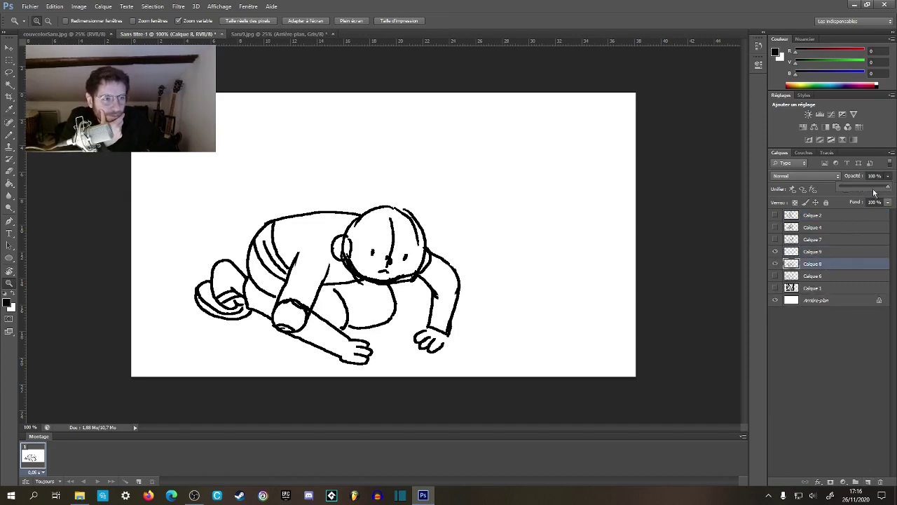
{"action": "left_click", "coordinate": [853, 188]}
{"action": "left_click_drag", "start_coordinate": [849, 196], "coordinate": [850, 190]}
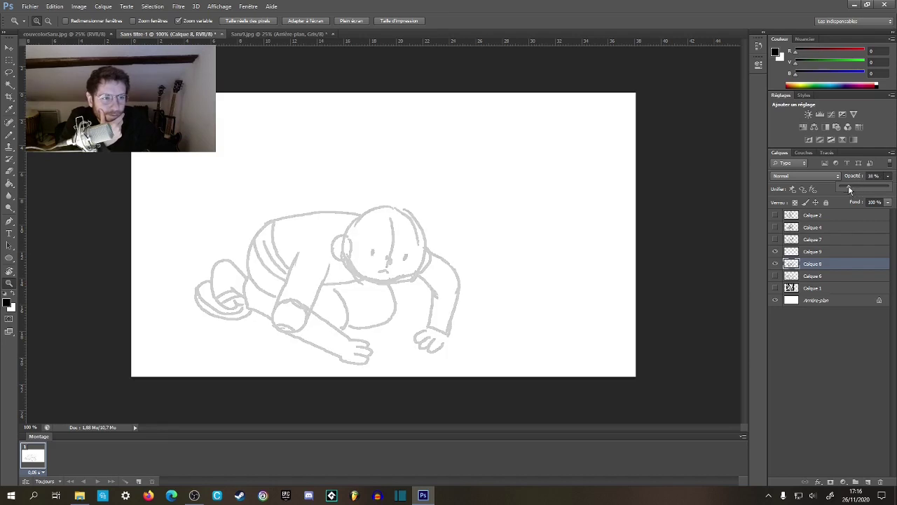
{"action": "left_click", "coordinate": [775, 217]}
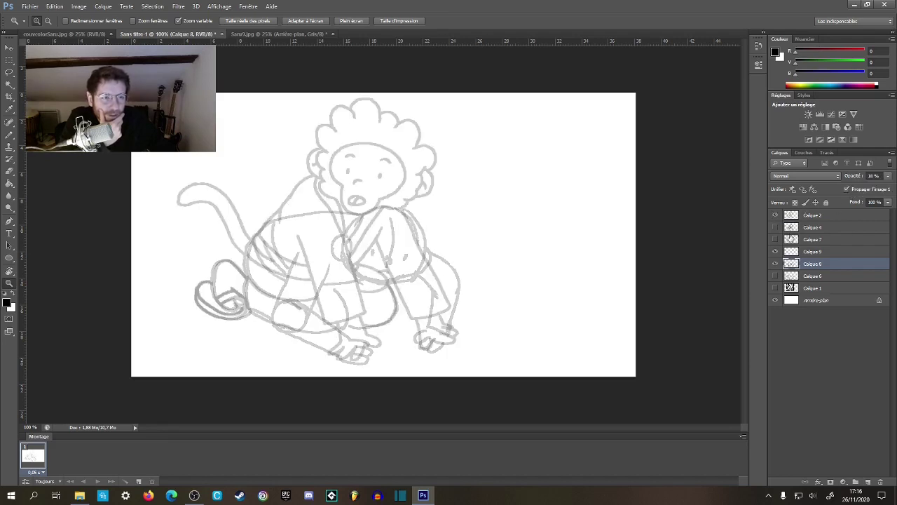
- Set Calque 2's opacity to 10% and Calque 8's opacity to 30%
{"action": "left_click", "coordinate": [797, 253]}
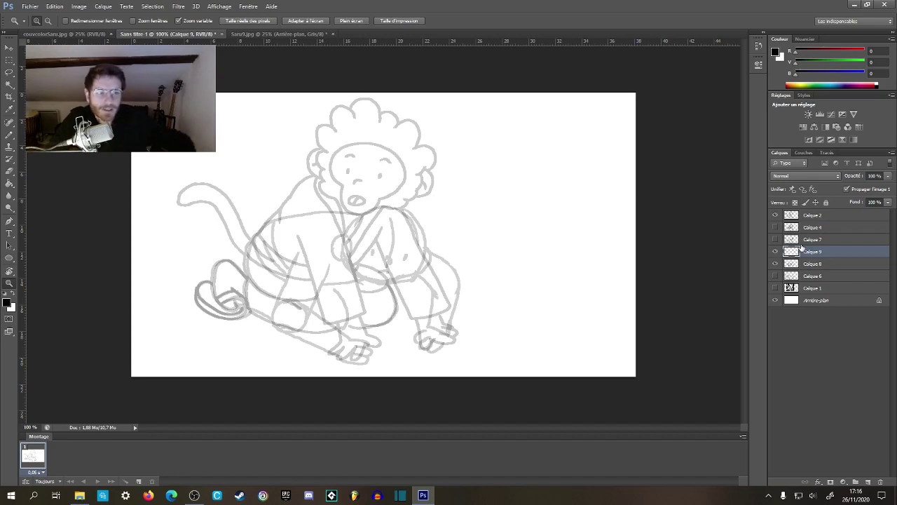
{"action": "left_click", "coordinate": [390, 236]}
{"action": "left_click", "coordinate": [397, 259]}
{"action": "left_click", "coordinate": [422, 258], "text": "alt"}
{"action": "key", "text": "alt"}
{"action": "left_click", "coordinate": [810, 219]}
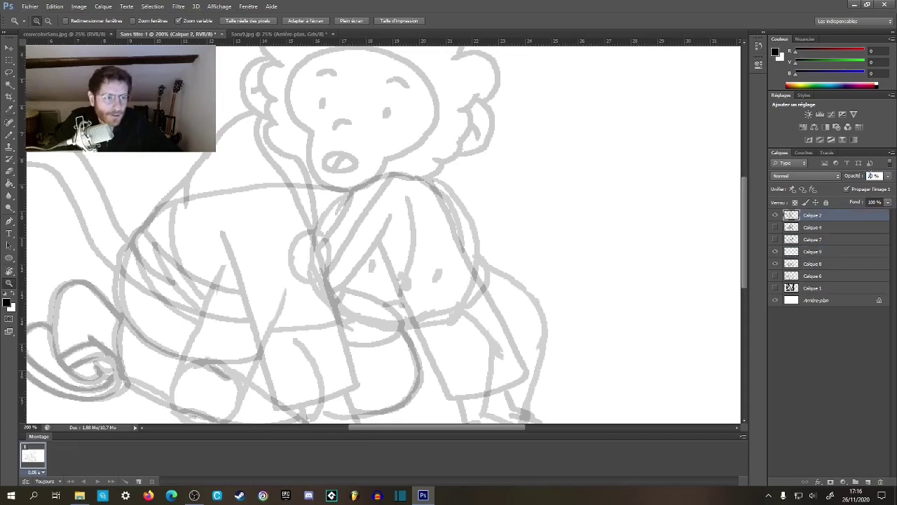
{"action": "type", "text": "10"}
{"action": "key", "text": "Return"}
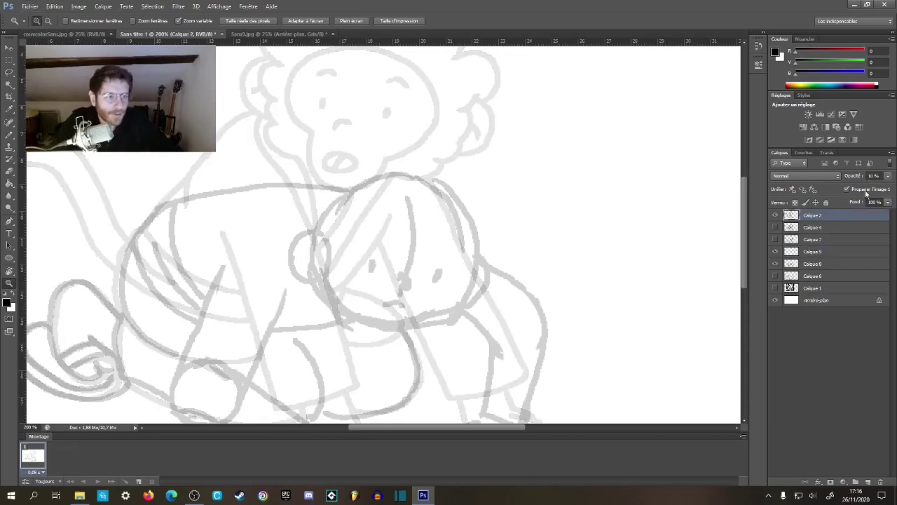
{"action": "left_click", "coordinate": [802, 252]}
{"action": "left_click", "coordinate": [814, 264]}
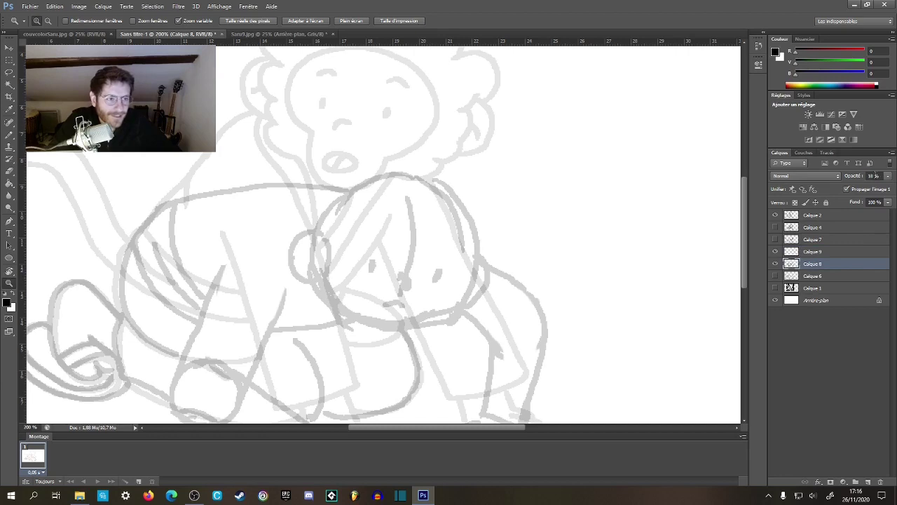
{"action": "type", "text": "30"}
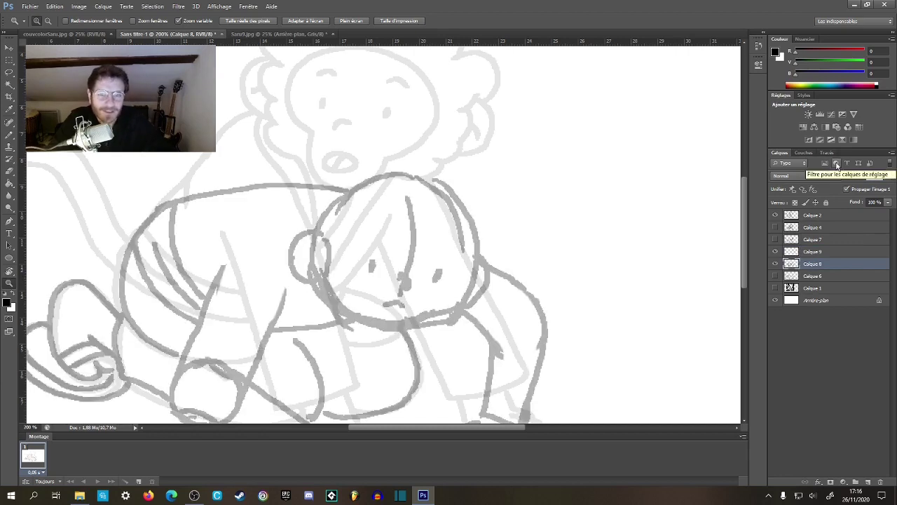
- Draw the character's two eyes, nose and downturned mouth on Calque 9, tracing the Calque 8 sketch
{"action": "left_click", "coordinate": [820, 253]}
{"action": "mouse_move", "coordinate": [346, 279]}
{"action": "left_mouse_down"}
{"action": "mouse_move", "coordinate": [385, 178]}
{"action": "mouse_move", "coordinate": [363, 298]}
{"action": "mouse_move", "coordinate": [425, 292]}
{"action": "left_mouse_up"}
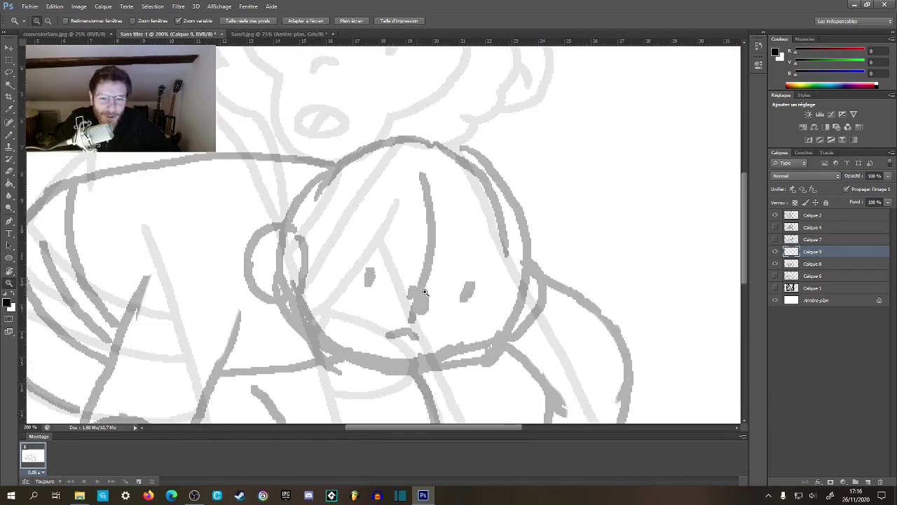
{"action": "left_click_drag", "start_coordinate": [386, 318], "coordinate": [426, 218]}
{"action": "left_click", "coordinate": [457, 202]}
{"action": "left_click_drag", "start_coordinate": [468, 173], "coordinate": [441, 230]}
{"action": "key", "text": "b"}
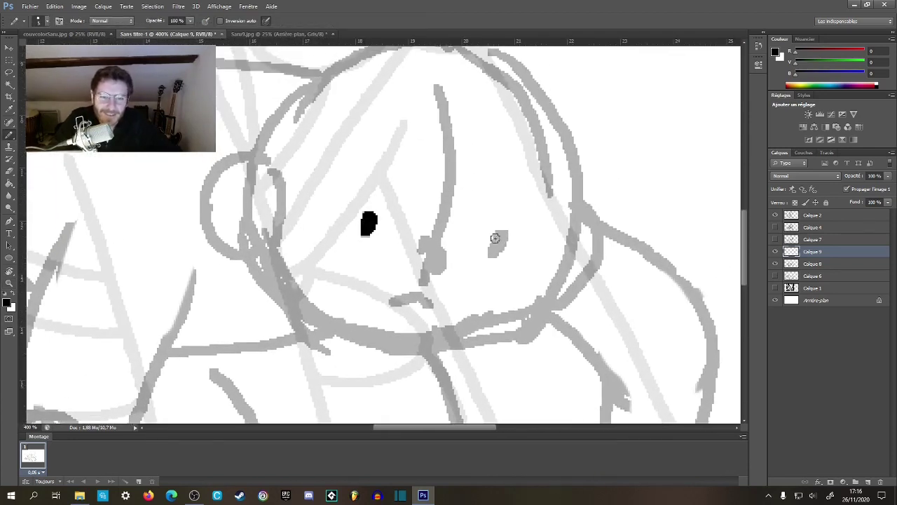
{"action": "left_click_drag", "start_coordinate": [499, 236], "coordinate": [498, 244]}
{"action": "mouse_move", "coordinate": [424, 244]}
{"action": "left_mouse_down"}
{"action": "mouse_move", "coordinate": [405, 296]}
{"action": "mouse_move", "coordinate": [432, 302]}
{"action": "left_mouse_up"}
{"action": "left_click_drag", "start_coordinate": [451, 237], "coordinate": [470, 281]}
{"action": "mouse_move", "coordinate": [424, 227]}
{"action": "left_mouse_down"}
{"action": "mouse_move", "coordinate": [414, 386]}
{"action": "mouse_move", "coordinate": [453, 188]}
{"action": "mouse_move", "coordinate": [436, 195]}
{"action": "left_mouse_up"}
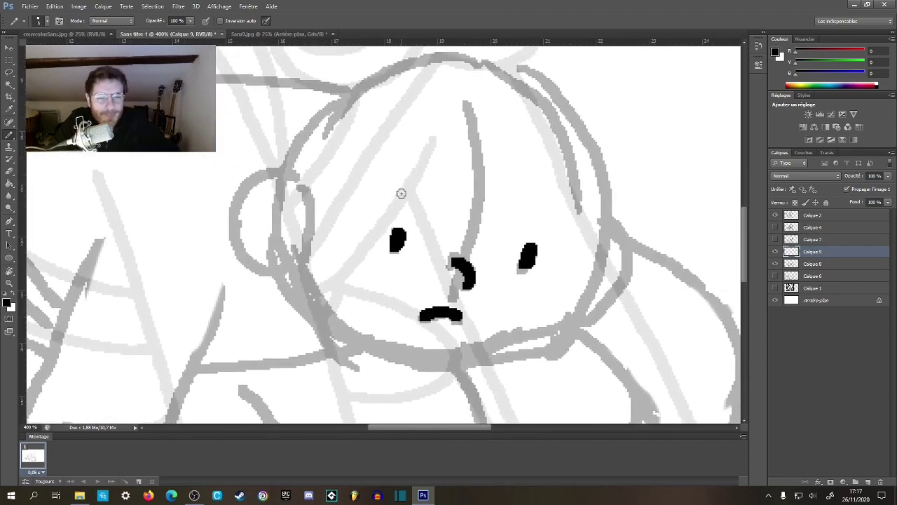
- Draw an eyebrow above each eye on Calque 9, angled towards the nose
{"action": "mouse_move", "coordinate": [375, 203]}
{"action": "left_mouse_down"}
{"action": "mouse_move", "coordinate": [401, 202]}
{"action": "mouse_move", "coordinate": [428, 221]}
{"action": "left_mouse_up"}
{"action": "key", "text": "ctrl+z"}
{"action": "left_click_drag", "start_coordinate": [511, 227], "coordinate": [544, 222]}
{"action": "mouse_move", "coordinate": [463, 258]}
{"action": "left_mouse_down"}
{"action": "mouse_move", "coordinate": [460, 241]}
{"action": "mouse_move", "coordinate": [429, 276]}
{"action": "mouse_move", "coordinate": [436, 372]}
{"action": "mouse_move", "coordinate": [460, 195]}
{"action": "mouse_move", "coordinate": [428, 244]}
{"action": "mouse_move", "coordinate": [434, 257]}
{"action": "left_mouse_up"}
{"action": "key", "text": "z"}
{"action": "left_click", "coordinate": [435, 255], "text": "alt"}
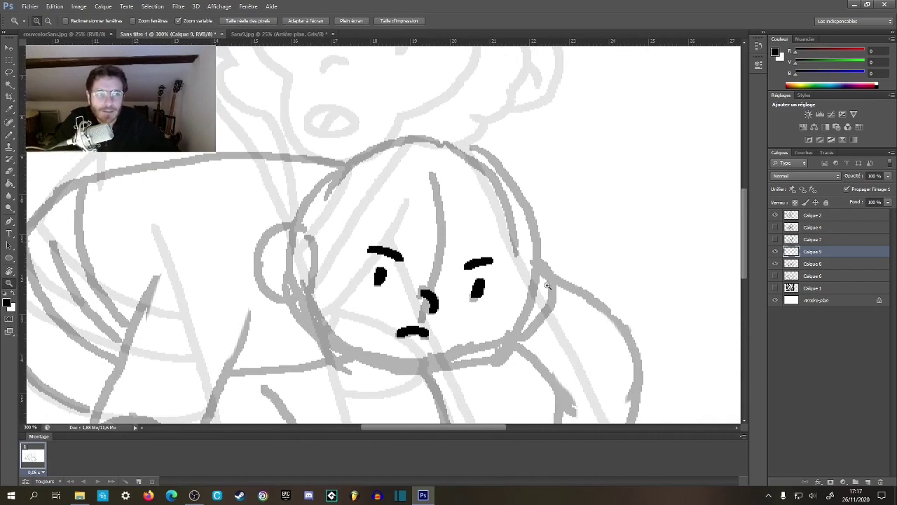
- Swap the guide layers by showing Calque 7 and hiding Calque 2
{"action": "left_click", "coordinate": [775, 253]}
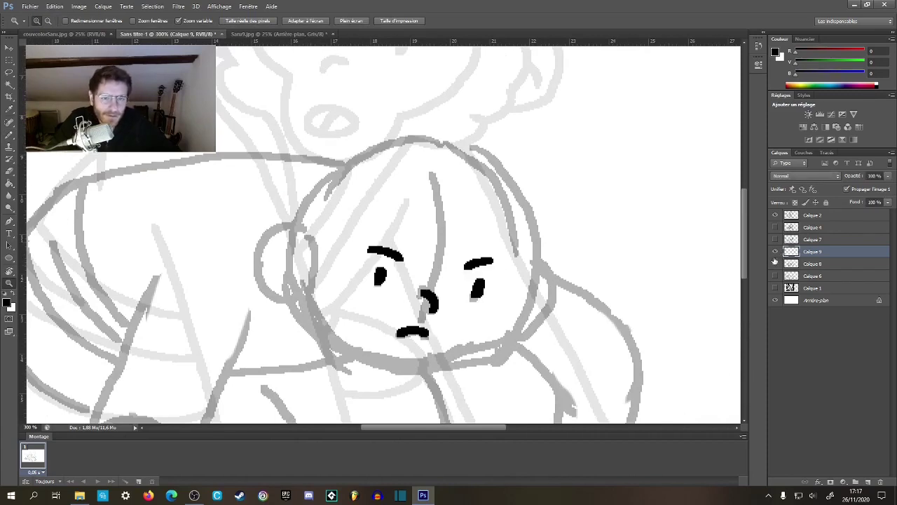
{"action": "left_click", "coordinate": [775, 239]}
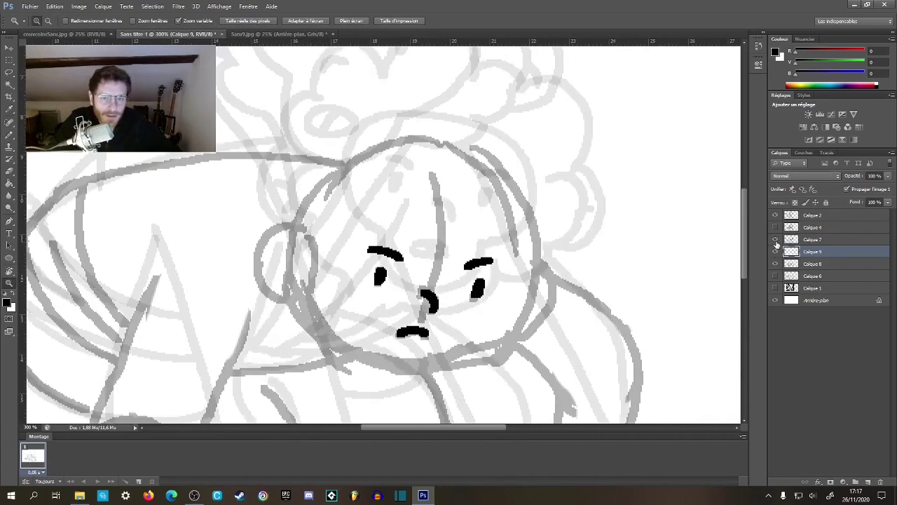
{"action": "left_click", "coordinate": [775, 215]}
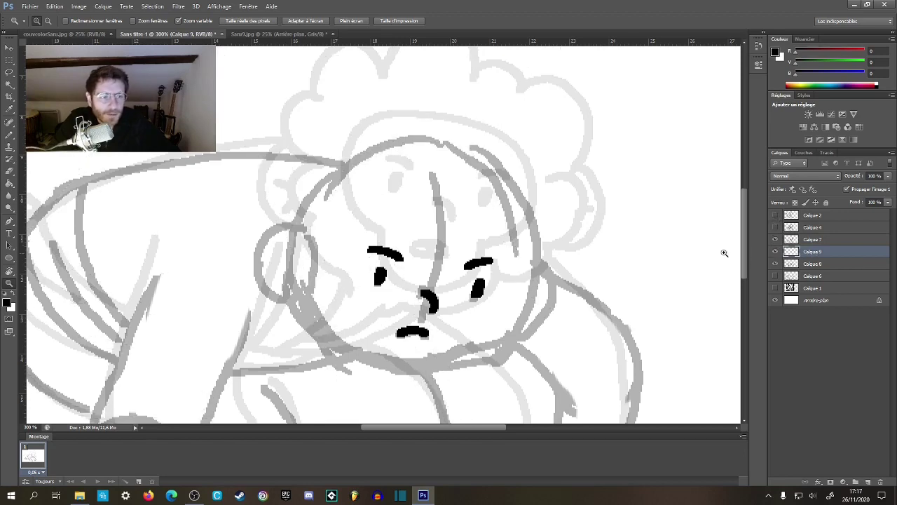
- Pencil the wide upper face contour in black around the eyes and eyebrows on layer Calque 9
{"action": "key", "text": "b"}
{"action": "mouse_move", "coordinate": [444, 278]}
{"action": "left_mouse_down"}
{"action": "mouse_move", "coordinate": [440, 236]}
{"action": "mouse_move", "coordinate": [431, 261]}
{"action": "left_mouse_up"}
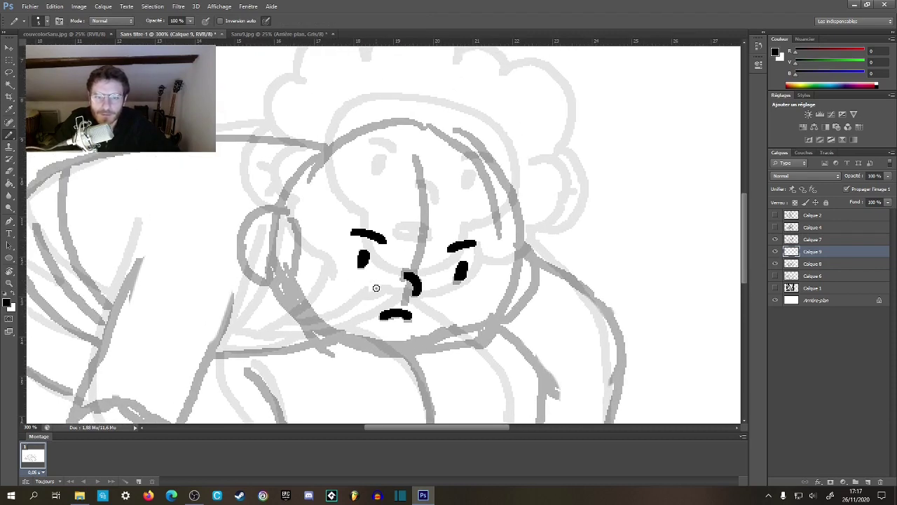
{"action": "left_click_drag", "start_coordinate": [348, 236], "coordinate": [351, 249]}
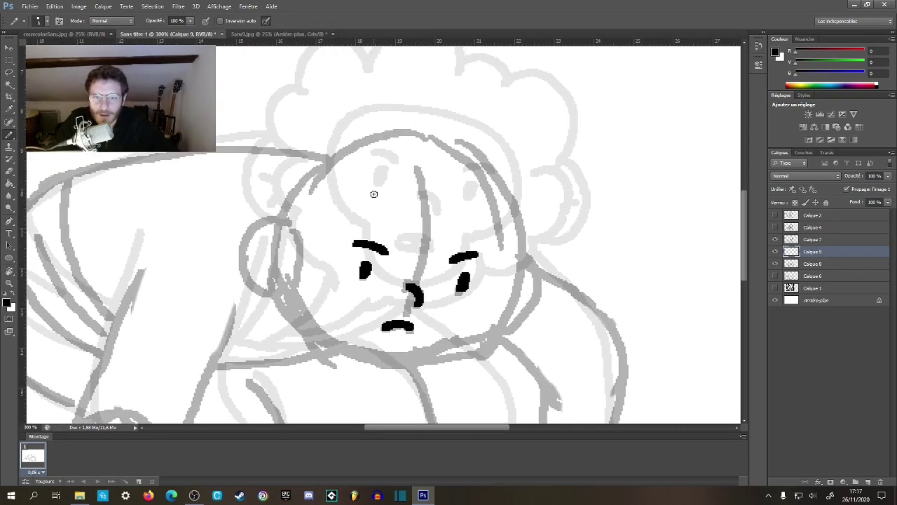
{"action": "mouse_move", "coordinate": [306, 267]}
{"action": "left_mouse_down"}
{"action": "mouse_move", "coordinate": [317, 237]}
{"action": "mouse_move", "coordinate": [351, 204]}
{"action": "mouse_move", "coordinate": [404, 197]}
{"action": "mouse_move", "coordinate": [484, 221]}
{"action": "mouse_move", "coordinate": [507, 267]}
{"action": "mouse_move", "coordinate": [475, 191]}
{"action": "left_mouse_up"}
{"action": "mouse_move", "coordinate": [297, 184]}
{"action": "left_mouse_down"}
{"action": "mouse_move", "coordinate": [298, 210]}
{"action": "mouse_move", "coordinate": [332, 243]}
{"action": "left_mouse_up"}
{"action": "mouse_move", "coordinate": [437, 249]}
{"action": "left_mouse_down"}
{"action": "mouse_move", "coordinate": [460, 243]}
{"action": "mouse_move", "coordinate": [500, 188]}
{"action": "left_mouse_up"}
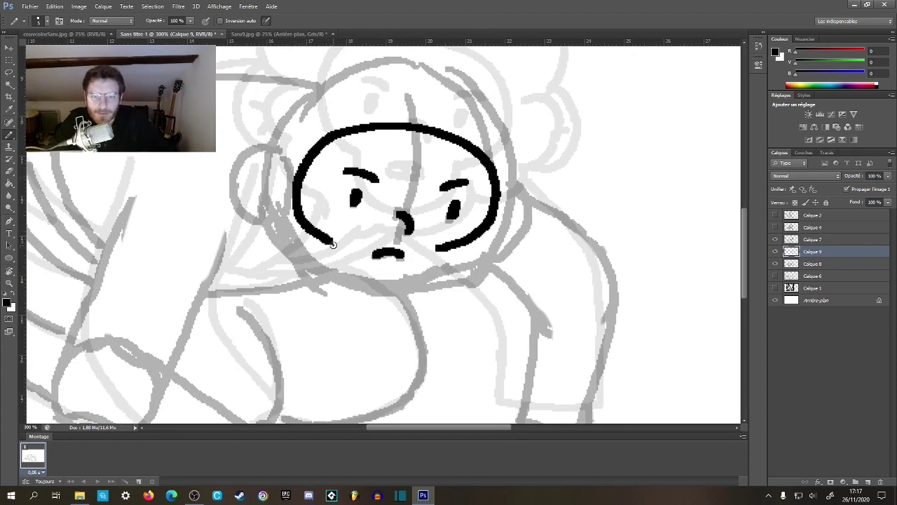
- Outline the rounded muzzle and chin beneath the mouth, joining it to both ends of the upper face contour
{"action": "mouse_move", "coordinate": [342, 251]}
{"action": "left_mouse_down"}
{"action": "mouse_move", "coordinate": [344, 273]}
{"action": "mouse_move", "coordinate": [404, 284]}
{"action": "left_mouse_up"}
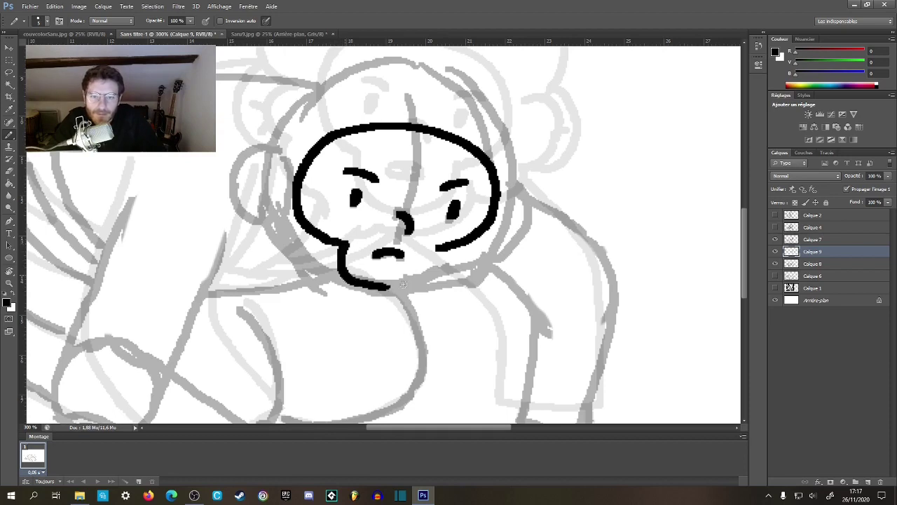
{"action": "key", "text": "ctrl+z"}
{"action": "mouse_move", "coordinate": [340, 243]}
{"action": "left_mouse_down"}
{"action": "mouse_move", "coordinate": [359, 276]}
{"action": "mouse_move", "coordinate": [420, 270]}
{"action": "left_mouse_up"}
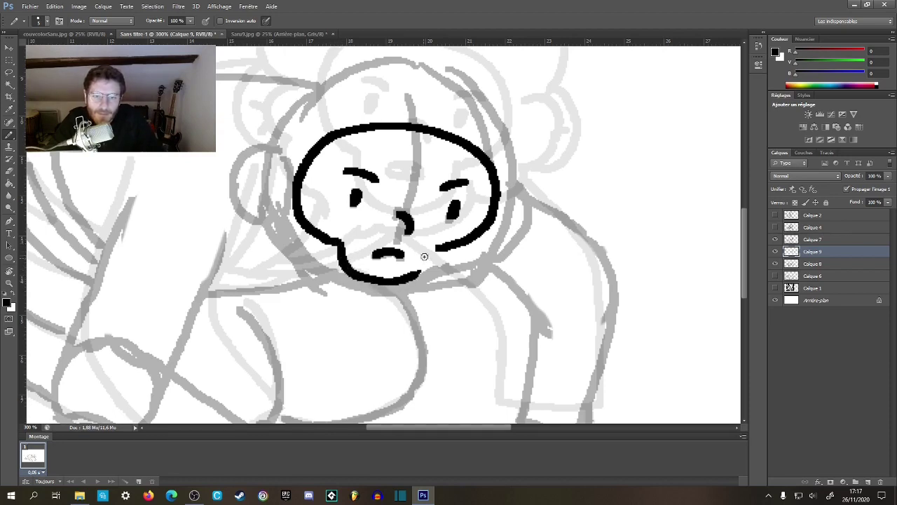
{"action": "scroll", "coordinate": [440, 251], "scroll_direction": "up", "scroll_amount": 3}
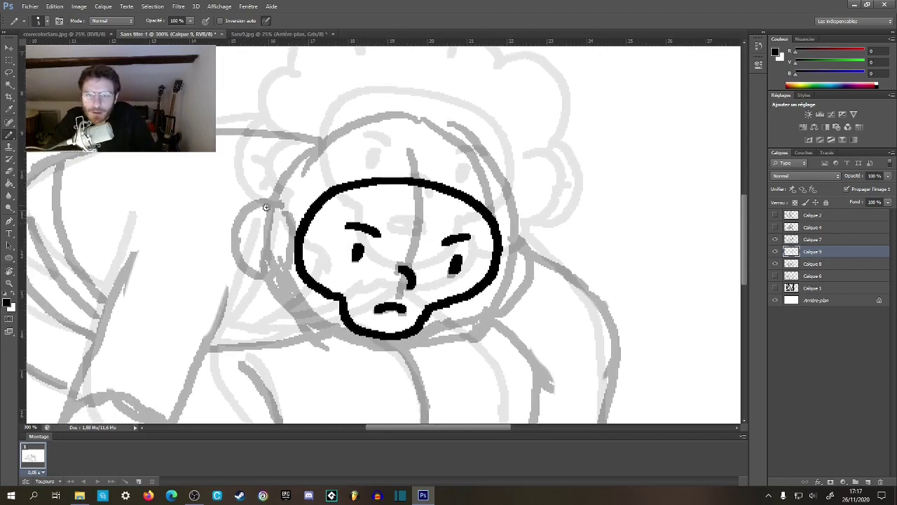
{"action": "left_click_drag", "start_coordinate": [264, 206], "coordinate": [274, 257]}
{"action": "left_click_drag", "start_coordinate": [288, 290], "coordinate": [265, 255]}
{"action": "key", "text": "ctrl+z"}
{"action": "scroll", "coordinate": [211, 180], "scroll_direction": "up", "scroll_amount": 2}
{"action": "scroll", "coordinate": [211, 180], "scroll_direction": "left", "scroll_amount": 1}
{"action": "mouse_move", "coordinate": [266, 206]}
{"action": "left_mouse_down"}
{"action": "mouse_move", "coordinate": [256, 210]}
{"action": "mouse_move", "coordinate": [261, 258]}
{"action": "mouse_move", "coordinate": [233, 225]}
{"action": "mouse_move", "coordinate": [302, 290]}
{"action": "mouse_move", "coordinate": [332, 300]}
{"action": "left_mouse_up"}
{"action": "mouse_move", "coordinate": [268, 144]}
{"action": "left_mouse_down"}
{"action": "mouse_move", "coordinate": [250, 263]}
{"action": "mouse_move", "coordinate": [208, 252]}
{"action": "mouse_move", "coordinate": [213, 226]}
{"action": "mouse_move", "coordinate": [251, 212]}
{"action": "mouse_move", "coordinate": [281, 170]}
{"action": "mouse_move", "coordinate": [310, 166]}
{"action": "mouse_move", "coordinate": [333, 179]}
{"action": "mouse_move", "coordinate": [340, 204]}
{"action": "mouse_move", "coordinate": [373, 162]}
{"action": "mouse_move", "coordinate": [410, 151]}
{"action": "mouse_move", "coordinate": [430, 166]}
{"action": "mouse_move", "coordinate": [440, 217]}
{"action": "mouse_move", "coordinate": [433, 210]}
{"action": "mouse_move", "coordinate": [453, 215]}
{"action": "mouse_move", "coordinate": [459, 244]}
{"action": "left_mouse_up"}
{"action": "key", "text": "ctrl+alt+z"}
{"action": "key", "text": "ctrl+alt+z"}
{"action": "key", "text": "ctrl+alt+z"}
{"action": "key", "text": "ctrl+alt+z"}
{"action": "key", "text": "ctrl+alt+z"}
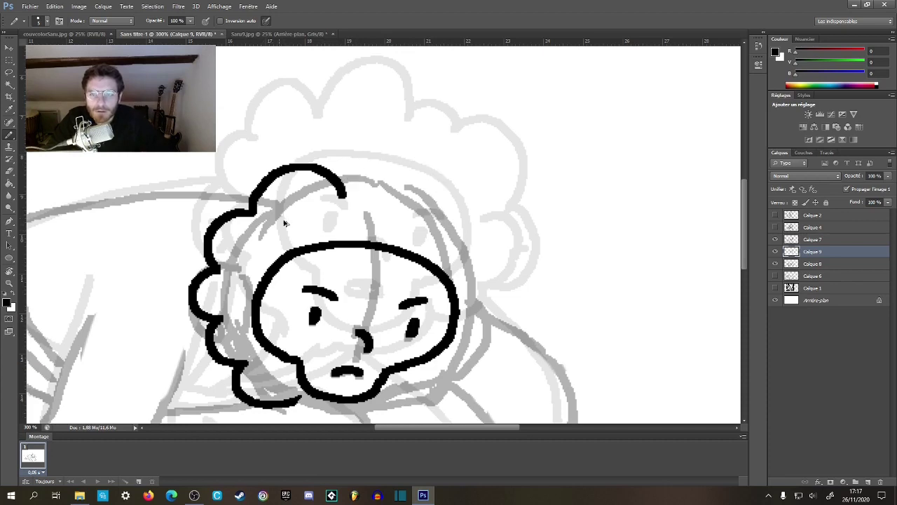
- Ink the scalloped curls of the hair down the left side and across the top of the head
{"action": "mouse_move", "coordinate": [329, 255]}
{"action": "left_mouse_down"}
{"action": "mouse_move", "coordinate": [356, 188]}
{"action": "mouse_move", "coordinate": [349, 230]}
{"action": "left_mouse_up"}
{"action": "mouse_move", "coordinate": [365, 143]}
{"action": "left_mouse_down"}
{"action": "mouse_move", "coordinate": [330, 113]}
{"action": "mouse_move", "coordinate": [278, 129]}
{"action": "mouse_move", "coordinate": [272, 160]}
{"action": "left_mouse_up"}
{"action": "key", "text": "ctrl+alt+z"}
{"action": "mouse_move", "coordinate": [356, 128]}
{"action": "left_mouse_down"}
{"action": "mouse_move", "coordinate": [283, 115]}
{"action": "mouse_move", "coordinate": [279, 158]}
{"action": "mouse_move", "coordinate": [266, 150]}
{"action": "mouse_move", "coordinate": [213, 155]}
{"action": "mouse_move", "coordinate": [195, 191]}
{"action": "mouse_move", "coordinate": [214, 223]}
{"action": "mouse_move", "coordinate": [199, 259]}
{"action": "mouse_move", "coordinate": [217, 272]}
{"action": "mouse_move", "coordinate": [207, 288]}
{"action": "mouse_move", "coordinate": [244, 321]}
{"action": "left_mouse_up"}
{"action": "mouse_move", "coordinate": [358, 132]}
{"action": "left_mouse_down"}
{"action": "mouse_move", "coordinate": [401, 106]}
{"action": "mouse_move", "coordinate": [434, 116]}
{"action": "mouse_move", "coordinate": [455, 164]}
{"action": "mouse_move", "coordinate": [394, 108]}
{"action": "mouse_move", "coordinate": [430, 133]}
{"action": "mouse_move", "coordinate": [399, 162]}
{"action": "mouse_move", "coordinate": [421, 117]}
{"action": "mouse_move", "coordinate": [438, 146]}
{"action": "mouse_move", "coordinate": [435, 174]}
{"action": "mouse_move", "coordinate": [466, 202]}
{"action": "mouse_move", "coordinate": [455, 254]}
{"action": "left_mouse_up"}
{"action": "key", "text": "ctrl+alt+z"}
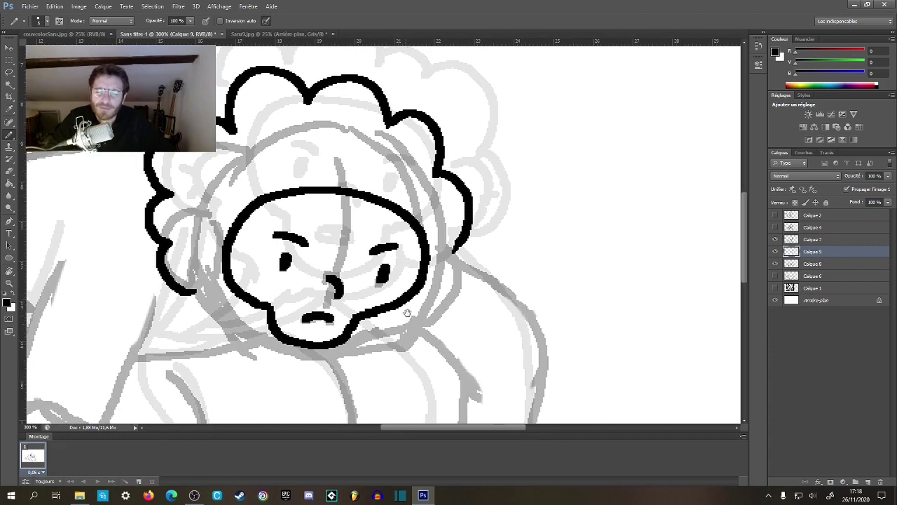
- Undo the last stroke and redraw the hair curls on the right side down to the temple
{"action": "left_click_drag", "start_coordinate": [408, 313], "coordinate": [427, 280]}
{"action": "key", "text": "ctrl+z"}
{"action": "left_click_drag", "start_coordinate": [455, 126], "coordinate": [436, 178]}
{"action": "mouse_move", "coordinate": [389, 139]}
{"action": "left_mouse_down"}
{"action": "mouse_move", "coordinate": [421, 132]}
{"action": "mouse_move", "coordinate": [443, 146]}
{"action": "mouse_move", "coordinate": [473, 218]}
{"action": "mouse_move", "coordinate": [454, 253]}
{"action": "left_mouse_up"}
- Outline the round ear on the left side of the head and the hair edge bordering it
{"action": "mouse_move", "coordinate": [381, 291]}
{"action": "left_mouse_down"}
{"action": "mouse_move", "coordinate": [442, 183]}
{"action": "mouse_move", "coordinate": [467, 222]}
{"action": "left_mouse_up"}
{"action": "left_click_drag", "start_coordinate": [283, 160], "coordinate": [278, 199]}
{"action": "key", "text": "ctrl+z"}
{"action": "mouse_move", "coordinate": [275, 167]}
{"action": "left_mouse_down"}
{"action": "mouse_move", "coordinate": [286, 231]}
{"action": "mouse_move", "coordinate": [279, 239]}
{"action": "mouse_move", "coordinate": [252, 235]}
{"action": "mouse_move", "coordinate": [236, 210]}
{"action": "mouse_move", "coordinate": [251, 180]}
{"action": "mouse_move", "coordinate": [273, 169]}
{"action": "mouse_move", "coordinate": [277, 178]}
{"action": "mouse_move", "coordinate": [253, 159]}
{"action": "mouse_move", "coordinate": [223, 195]}
{"action": "mouse_move", "coordinate": [232, 221]}
{"action": "mouse_move", "coordinate": [279, 236]}
{"action": "mouse_move", "coordinate": [272, 199]}
{"action": "left_mouse_up"}
{"action": "key", "text": "ctrl+alt+z"}
{"action": "key", "text": "ctrl+alt+z"}
{"action": "left_click_drag", "start_coordinate": [277, 149], "coordinate": [278, 197]}
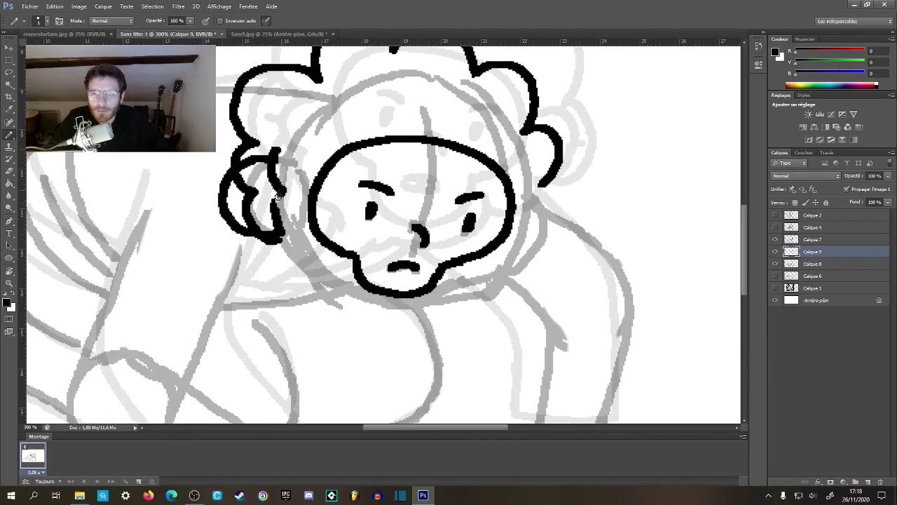
- Paint out the hair line crossing the left-hand ear in white and draw its inner folds in black
{"action": "key", "text": "x"}
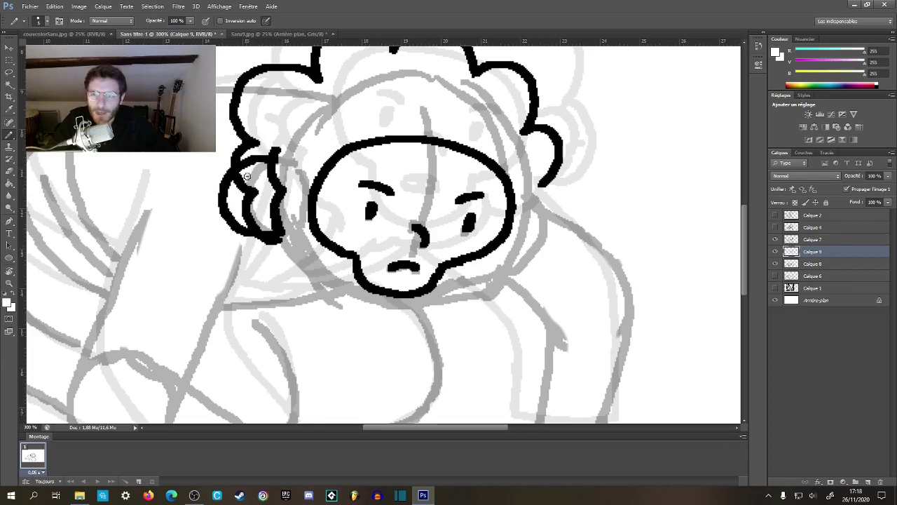
{"action": "mouse_move", "coordinate": [245, 181]}
{"action": "left_mouse_down"}
{"action": "mouse_move", "coordinate": [253, 204]}
{"action": "mouse_move", "coordinate": [242, 210]}
{"action": "left_mouse_up"}
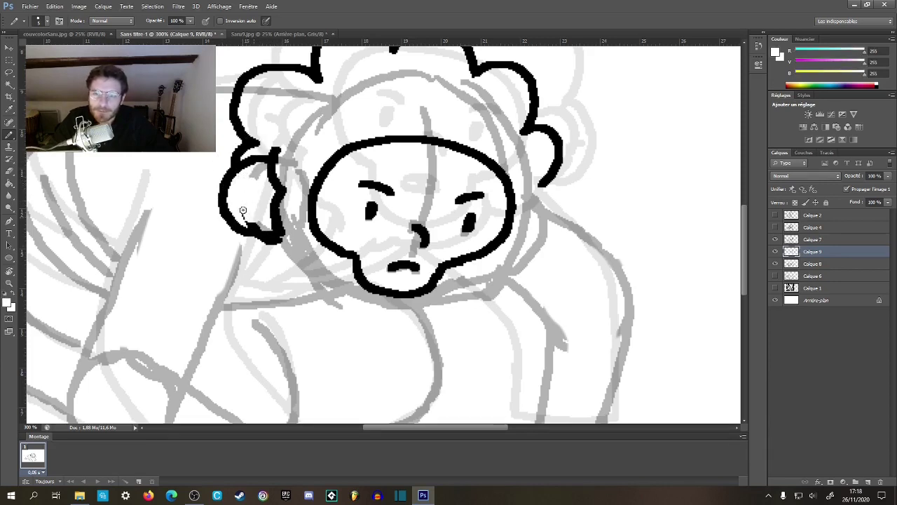
{"action": "key", "text": "x"}
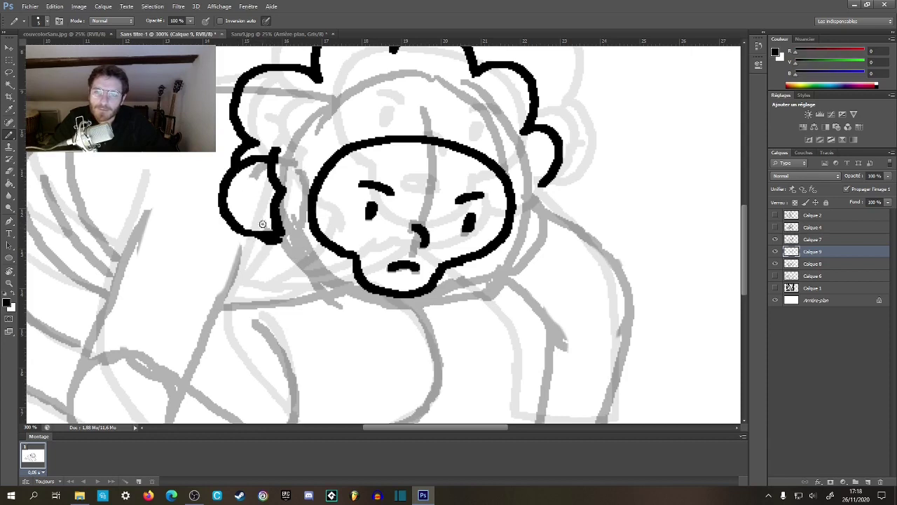
{"action": "mouse_move", "coordinate": [240, 199]}
{"action": "left_mouse_down"}
{"action": "mouse_move", "coordinate": [275, 187]}
{"action": "mouse_move", "coordinate": [255, 218]}
{"action": "left_mouse_up"}
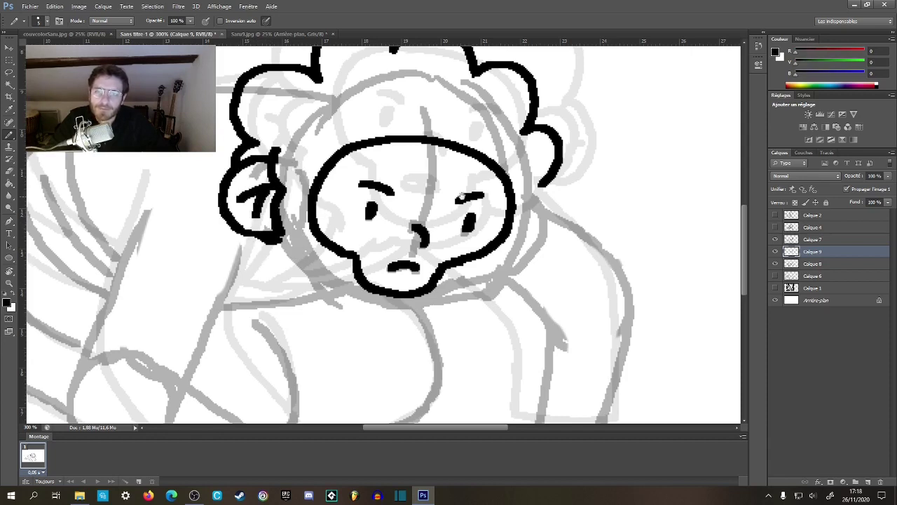
- Ink the ear on the right side with its inner folds and the hair edge curving below it
{"action": "left_click_drag", "start_coordinate": [461, 195], "coordinate": [363, 191]}
{"action": "mouse_move", "coordinate": [436, 181]}
{"action": "left_mouse_down"}
{"action": "mouse_move", "coordinate": [418, 225]}
{"action": "mouse_move", "coordinate": [372, 275]}
{"action": "mouse_move", "coordinate": [362, 273]}
{"action": "left_mouse_up"}
{"action": "mouse_move", "coordinate": [420, 253]}
{"action": "left_mouse_down"}
{"action": "mouse_move", "coordinate": [452, 229]}
{"action": "mouse_move", "coordinate": [463, 190]}
{"action": "mouse_move", "coordinate": [446, 168]}
{"action": "left_mouse_up"}
{"action": "key", "text": "ctrl+z"}
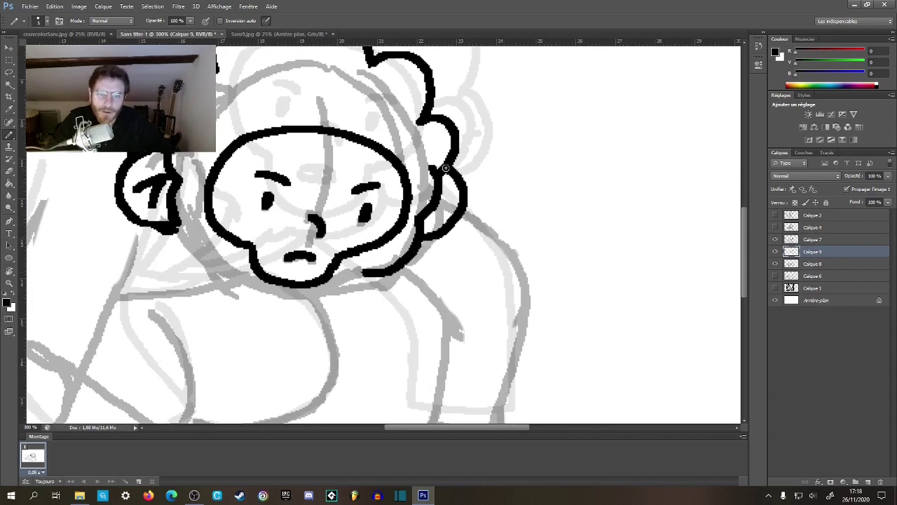
{"action": "left_click_drag", "start_coordinate": [431, 211], "coordinate": [433, 219]}
{"action": "key", "text": "z"}
{"action": "left_click", "coordinate": [437, 250], "text": "alt"}
{"action": "left_click", "coordinate": [437, 250], "text": "alt"}
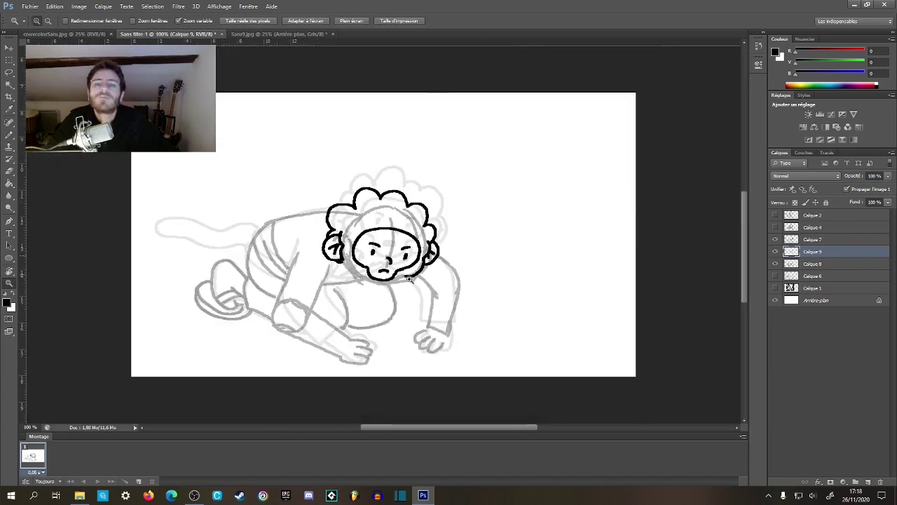
- Continue the hair edge around the jaw and under the chin, with a curl on the chin's left side
{"action": "left_click", "coordinate": [371, 296]}
{"action": "left_click", "coordinate": [372, 295]}
{"action": "left_click", "coordinate": [371, 296]}
{"action": "key", "text": "b"}
{"action": "left_click_drag", "start_coordinate": [260, 160], "coordinate": [281, 190]}
{"action": "mouse_move", "coordinate": [407, 239]}
{"action": "left_mouse_down"}
{"action": "mouse_move", "coordinate": [370, 276]}
{"action": "mouse_move", "coordinate": [387, 293]}
{"action": "mouse_move", "coordinate": [455, 259]}
{"action": "mouse_move", "coordinate": [470, 264]}
{"action": "left_mouse_up"}
{"action": "left_click_drag", "start_coordinate": [337, 273], "coordinate": [324, 266]}
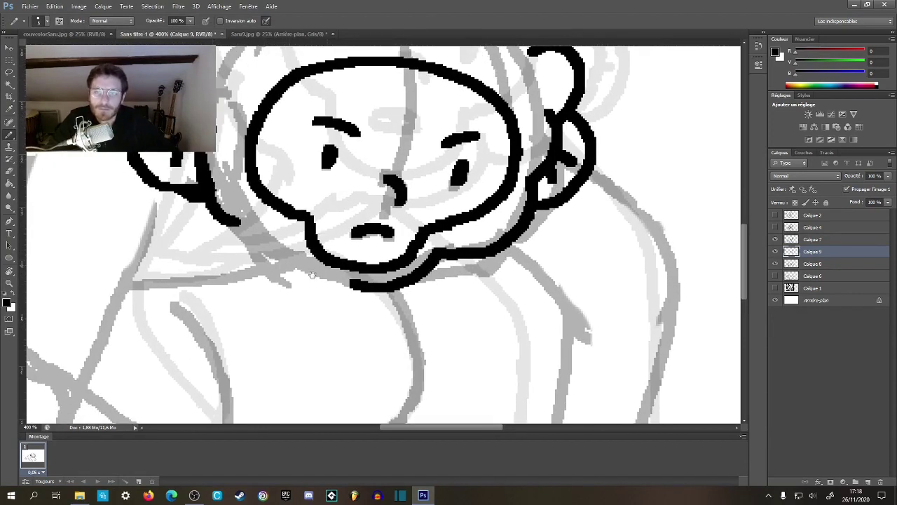
{"action": "left_click_drag", "start_coordinate": [272, 244], "coordinate": [345, 284]}
{"action": "left_click_drag", "start_coordinate": [288, 280], "coordinate": [384, 224]}
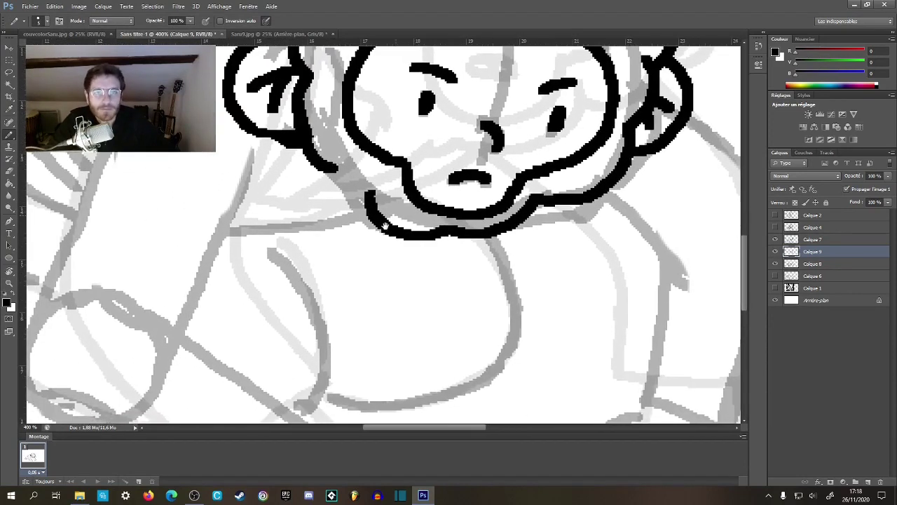
- Ink the pointed neckline below the left side of the jaw and the short shoulder line under the ear
{"action": "left_click_drag", "start_coordinate": [303, 199], "coordinate": [288, 269]}
{"action": "mouse_move", "coordinate": [307, 233]}
{"action": "left_mouse_down"}
{"action": "mouse_move", "coordinate": [257, 297]}
{"action": "mouse_move", "coordinate": [333, 295]}
{"action": "mouse_move", "coordinate": [358, 282]}
{"action": "mouse_move", "coordinate": [307, 301]}
{"action": "left_mouse_up"}
{"action": "key", "text": "z"}
{"action": "key", "text": "z"}
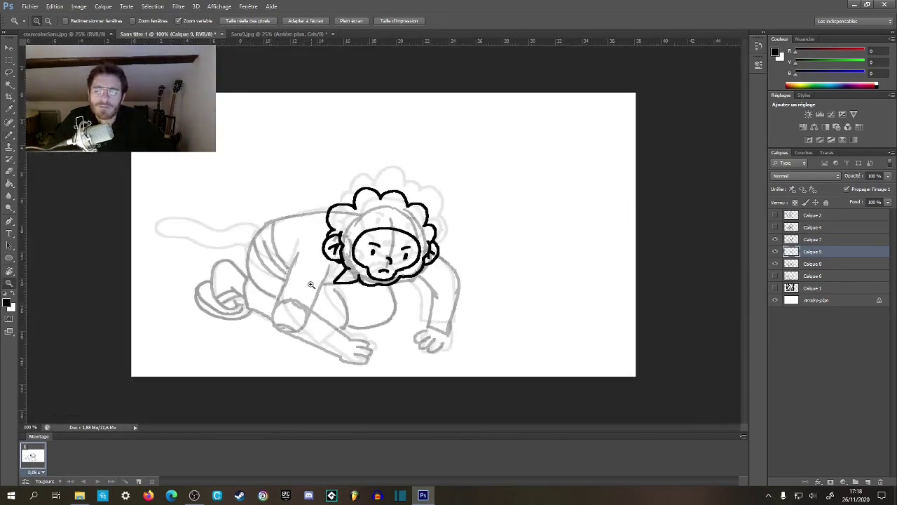
{"action": "left_click", "coordinate": [312, 285]}
{"action": "left_click", "coordinate": [313, 286]}
{"action": "left_click", "coordinate": [315, 298]}
{"action": "key", "text": "b"}
{"action": "mouse_move", "coordinate": [372, 234]}
{"action": "left_mouse_down"}
{"action": "mouse_move", "coordinate": [405, 181]}
{"action": "mouse_move", "coordinate": [349, 266]}
{"action": "mouse_move", "coordinate": [326, 274]}
{"action": "left_mouse_up"}
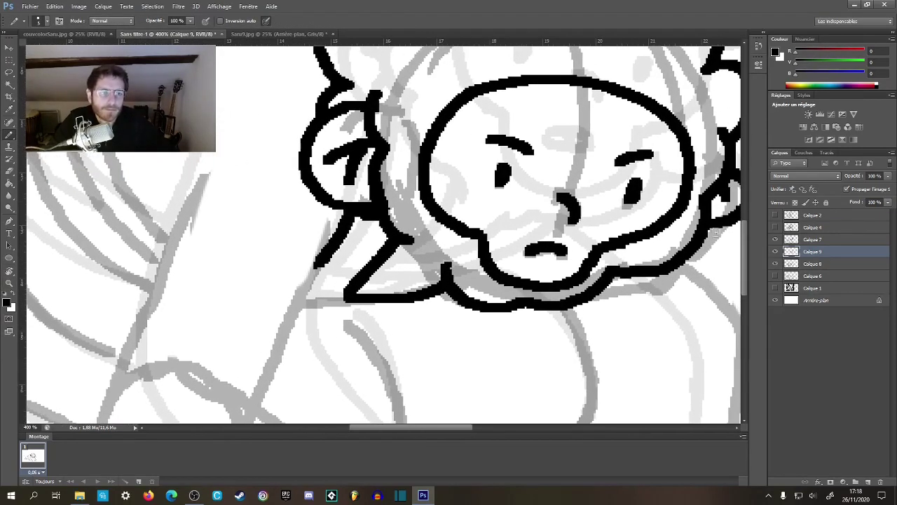
- Hide layer Calque 7 and ink the bent sleeve on the left, from the shoulder down to its straight cuff
{"action": "left_click", "coordinate": [775, 239]}
{"action": "mouse_move", "coordinate": [394, 252]}
{"action": "left_mouse_down"}
{"action": "mouse_move", "coordinate": [385, 249]}
{"action": "mouse_move", "coordinate": [331, 285]}
{"action": "mouse_move", "coordinate": [371, 165]}
{"action": "mouse_move", "coordinate": [393, 199]}
{"action": "left_mouse_up"}
{"action": "key", "text": "z"}
{"action": "left_click", "coordinate": [382, 275], "text": "alt"}
{"action": "left_click", "coordinate": [383, 282], "text": "alt"}
{"action": "left_click", "coordinate": [382, 288]}
{"action": "key", "text": "b"}
{"action": "key", "text": "z"}
{"action": "left_click", "coordinate": [323, 165]}
{"action": "key", "text": "b"}
{"action": "mouse_move", "coordinate": [281, 79]}
{"action": "left_mouse_down"}
{"action": "mouse_move", "coordinate": [194, 272]}
{"action": "mouse_move", "coordinate": [185, 342]}
{"action": "left_mouse_up"}
{"action": "mouse_move", "coordinate": [416, 153]}
{"action": "left_mouse_down"}
{"action": "mouse_move", "coordinate": [360, 315]}
{"action": "mouse_move", "coordinate": [207, 168]}
{"action": "mouse_move", "coordinate": [314, 221]}
{"action": "left_mouse_up"}
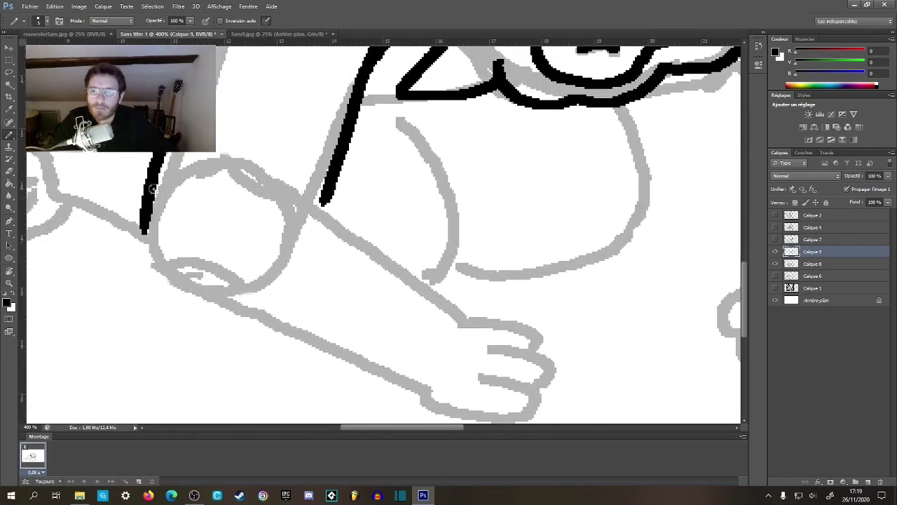
{"action": "mouse_move", "coordinate": [146, 193]}
{"action": "left_mouse_down"}
{"action": "mouse_move", "coordinate": [144, 268]}
{"action": "mouse_move", "coordinate": [205, 328]}
{"action": "mouse_move", "coordinate": [363, 378]}
{"action": "left_mouse_up"}
{"action": "mouse_move", "coordinate": [324, 199]}
{"action": "left_mouse_down"}
{"action": "mouse_move", "coordinate": [436, 258]}
{"action": "mouse_move", "coordinate": [368, 382]}
{"action": "left_mouse_up"}
- Ink both sides of the sleeve on the right and close it with a straight cuff above the hand
{"action": "mouse_move", "coordinate": [732, 153]}
{"action": "left_mouse_down"}
{"action": "mouse_move", "coordinate": [392, 281]}
{"action": "mouse_move", "coordinate": [313, 210]}
{"action": "left_mouse_up"}
{"action": "mouse_move", "coordinate": [295, 130]}
{"action": "left_mouse_down"}
{"action": "mouse_move", "coordinate": [359, 195]}
{"action": "mouse_move", "coordinate": [346, 266]}
{"action": "left_mouse_up"}
{"action": "key", "text": "ctrl+z"}
{"action": "mouse_move", "coordinate": [297, 128]}
{"action": "left_mouse_down"}
{"action": "mouse_move", "coordinate": [350, 187]}
{"action": "mouse_move", "coordinate": [326, 291]}
{"action": "mouse_move", "coordinate": [350, 315]}
{"action": "mouse_move", "coordinate": [466, 335]}
{"action": "left_mouse_up"}
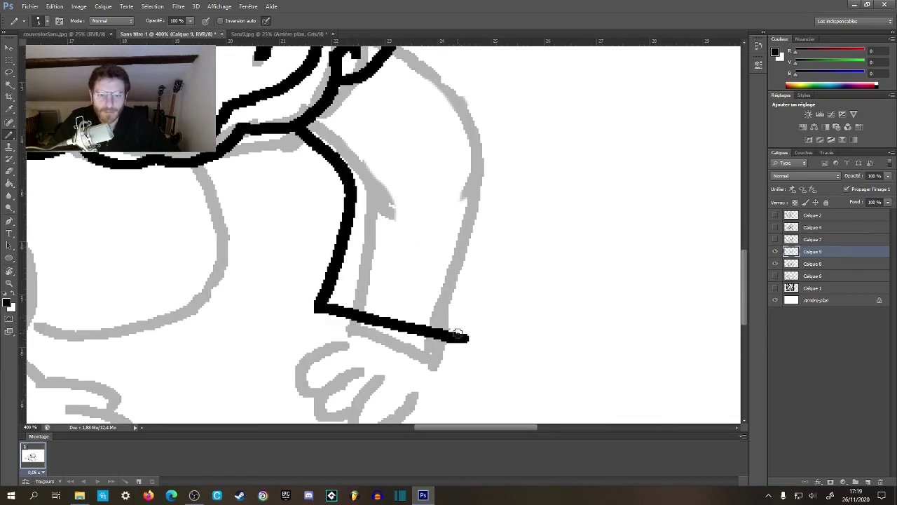
{"action": "left_click_drag", "start_coordinate": [448, 191], "coordinate": [418, 270]}
{"action": "mouse_move", "coordinate": [370, 111]}
{"action": "left_mouse_down"}
{"action": "mouse_move", "coordinate": [445, 186]}
{"action": "mouse_move", "coordinate": [461, 300]}
{"action": "left_mouse_up"}
{"action": "mouse_move", "coordinate": [461, 300]}
{"action": "left_mouse_down"}
{"action": "mouse_move", "coordinate": [485, 128]}
{"action": "mouse_move", "coordinate": [463, 261]}
{"action": "left_mouse_up"}
- Outline the left-hand hand and its fingers extending from the sleeve cuff over the grey sketch
{"action": "mouse_move", "coordinate": [318, 223]}
{"action": "left_mouse_down"}
{"action": "mouse_move", "coordinate": [387, 201]}
{"action": "mouse_move", "coordinate": [421, 170]}
{"action": "mouse_move", "coordinate": [379, 202]}
{"action": "left_mouse_up"}
{"action": "left_click_drag", "start_coordinate": [424, 228], "coordinate": [505, 246]}
{"action": "mouse_move", "coordinate": [384, 204]}
{"action": "left_mouse_down"}
{"action": "mouse_move", "coordinate": [468, 214]}
{"action": "mouse_move", "coordinate": [547, 191]}
{"action": "mouse_move", "coordinate": [547, 159]}
{"action": "left_mouse_up"}
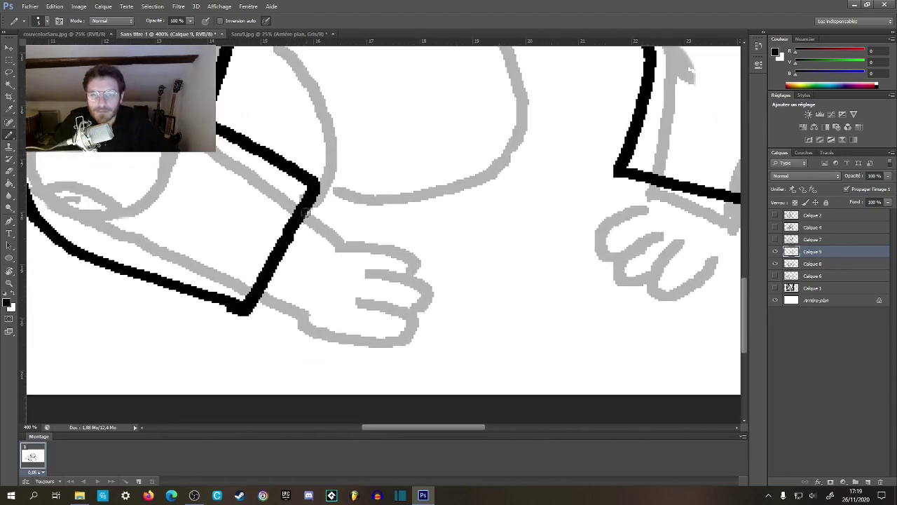
{"action": "left_click_drag", "start_coordinate": [306, 213], "coordinate": [355, 240]}
{"action": "mouse_move", "coordinate": [372, 247]}
{"action": "left_mouse_down"}
{"action": "mouse_move", "coordinate": [375, 206]}
{"action": "mouse_move", "coordinate": [397, 200]}
{"action": "mouse_move", "coordinate": [432, 237]}
{"action": "mouse_move", "coordinate": [415, 238]}
{"action": "mouse_move", "coordinate": [418, 290]}
{"action": "left_mouse_up"}
{"action": "mouse_move", "coordinate": [369, 275]}
{"action": "left_mouse_down"}
{"action": "mouse_move", "coordinate": [392, 276]}
{"action": "mouse_move", "coordinate": [416, 324]}
{"action": "left_mouse_up"}
{"action": "mouse_move", "coordinate": [238, 265]}
{"action": "left_mouse_down"}
{"action": "mouse_move", "coordinate": [297, 288]}
{"action": "mouse_move", "coordinate": [315, 309]}
{"action": "mouse_move", "coordinate": [430, 313]}
{"action": "left_mouse_up"}
- Outline the curled fingers and wrist of the hand below the right-hand cuff
{"action": "left_click_drag", "start_coordinate": [535, 201], "coordinate": [333, 234]}
{"action": "mouse_move", "coordinate": [524, 160]}
{"action": "left_mouse_down"}
{"action": "mouse_move", "coordinate": [514, 187]}
{"action": "mouse_move", "coordinate": [468, 202]}
{"action": "mouse_move", "coordinate": [459, 258]}
{"action": "left_mouse_up"}
{"action": "mouse_move", "coordinate": [519, 217]}
{"action": "left_mouse_down"}
{"action": "mouse_move", "coordinate": [459, 265]}
{"action": "mouse_move", "coordinate": [536, 250]}
{"action": "mouse_move", "coordinate": [505, 295]}
{"action": "mouse_move", "coordinate": [585, 263]}
{"action": "mouse_move", "coordinate": [617, 242]}
{"action": "mouse_move", "coordinate": [629, 218]}
{"action": "left_mouse_up"}
{"action": "left_click_drag", "start_coordinate": [624, 184], "coordinate": [612, 230]}
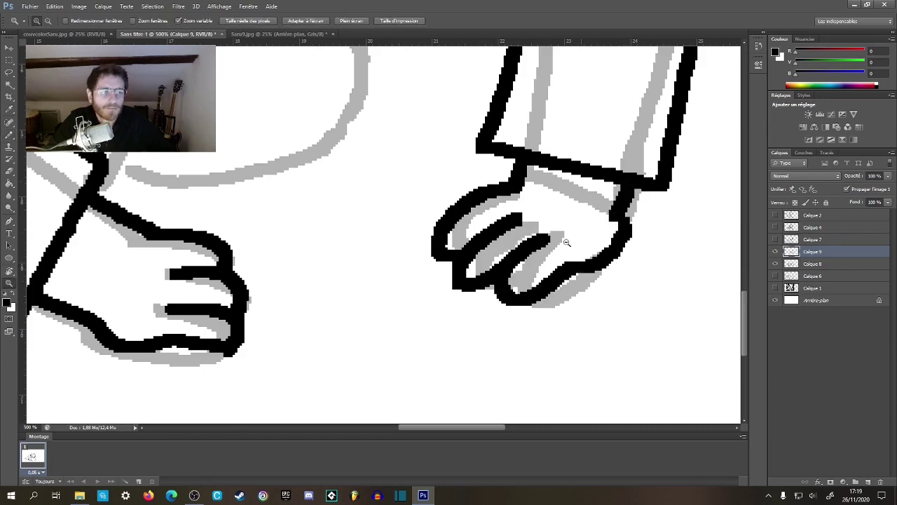
{"action": "left_click", "coordinate": [501, 237], "text": "alt"}
{"action": "left_click", "coordinate": [501, 236], "text": "alt"}
{"action": "left_click", "coordinate": [501, 235], "text": "alt"}
{"action": "left_click", "coordinate": [400, 232], "text": "alt"}
- Add short lines joining the neckline to the left-hand sleeve and closing the gap under the jaw's right side
{"action": "left_click", "coordinate": [312, 290], "text": "ctrl"}
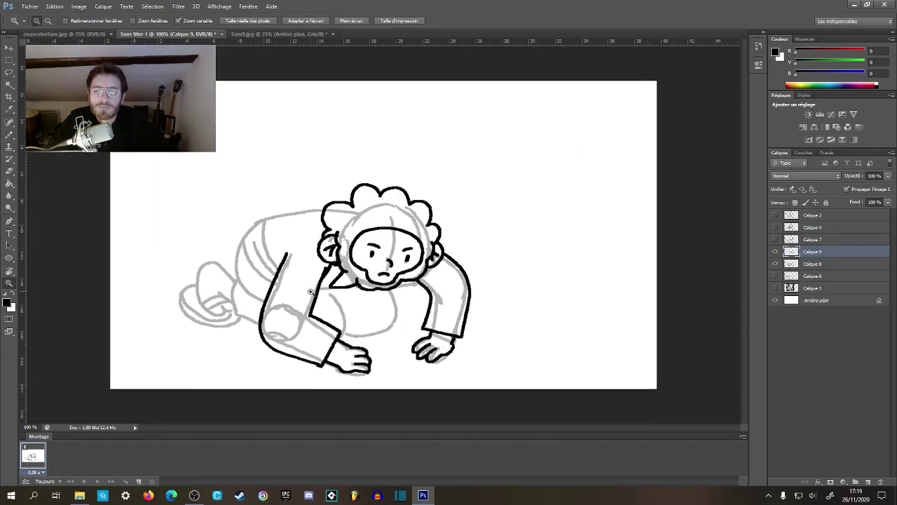
{"action": "left_click", "coordinate": [312, 291], "text": "ctrl"}
{"action": "left_click", "coordinate": [314, 293], "text": "ctrl"}
{"action": "left_click_drag", "start_coordinate": [356, 261], "coordinate": [401, 259]}
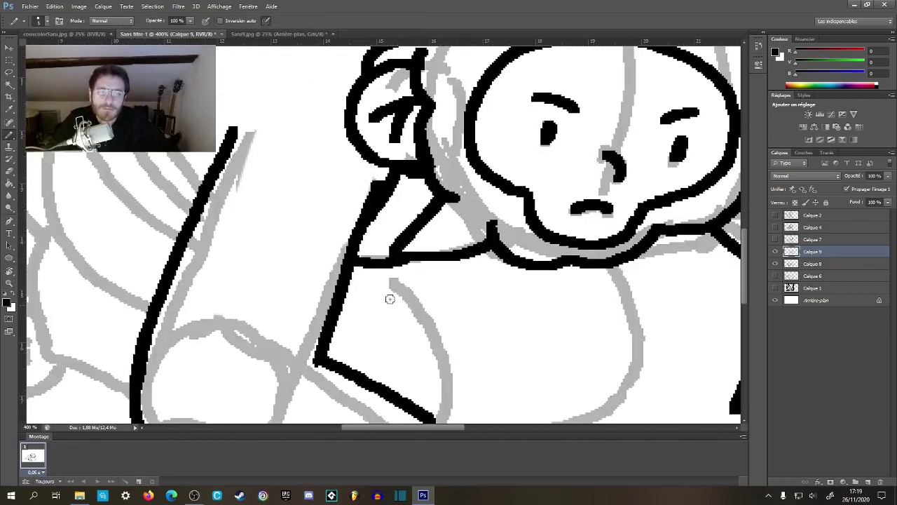
{"action": "left_click", "coordinate": [397, 291], "text": "alt"}
{"action": "left_click", "coordinate": [397, 299], "text": "alt"}
{"action": "left_click", "coordinate": [391, 313], "text": "alt"}
{"action": "left_click", "coordinate": [432, 288], "text": "ctrl"}
{"action": "left_click", "coordinate": [426, 288], "text": "ctrl"}
{"action": "left_click", "coordinate": [425, 288], "text": "ctrl"}
{"action": "left_click_drag", "start_coordinate": [304, 264], "coordinate": [373, 247]}
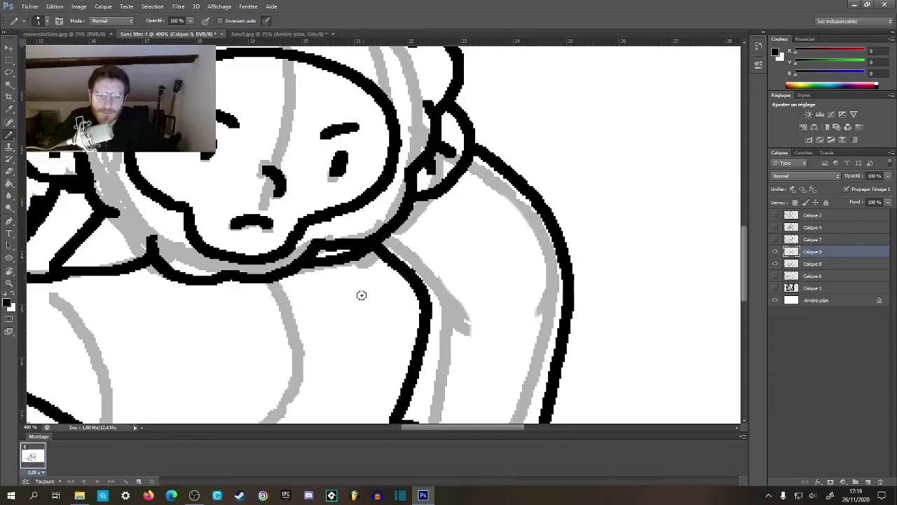
- Ink the curved line beneath the chest that runs down to the corner of the left-hand cuff
{"action": "mouse_move", "coordinate": [138, 274]}
{"action": "left_mouse_down"}
{"action": "mouse_move", "coordinate": [446, 264]}
{"action": "mouse_move", "coordinate": [427, 277]}
{"action": "mouse_move", "coordinate": [408, 270]}
{"action": "mouse_move", "coordinate": [411, 296]}
{"action": "mouse_move", "coordinate": [381, 194]}
{"action": "left_mouse_up"}
{"action": "left_click", "coordinate": [441, 277], "text": "alt"}
{"action": "left_click", "coordinate": [442, 277], "text": "alt"}
{"action": "key", "text": "b"}
{"action": "mouse_move", "coordinate": [319, 141]}
{"action": "left_mouse_down"}
{"action": "mouse_move", "coordinate": [357, 186]}
{"action": "mouse_move", "coordinate": [371, 226]}
{"action": "mouse_move", "coordinate": [368, 277]}
{"action": "mouse_move", "coordinate": [350, 300]}
{"action": "left_mouse_up"}
{"action": "key", "text": "ctrl+z"}
{"action": "mouse_move", "coordinate": [314, 140]}
{"action": "left_mouse_down"}
{"action": "mouse_move", "coordinate": [357, 188]}
{"action": "mouse_move", "coordinate": [354, 279]}
{"action": "left_mouse_up"}
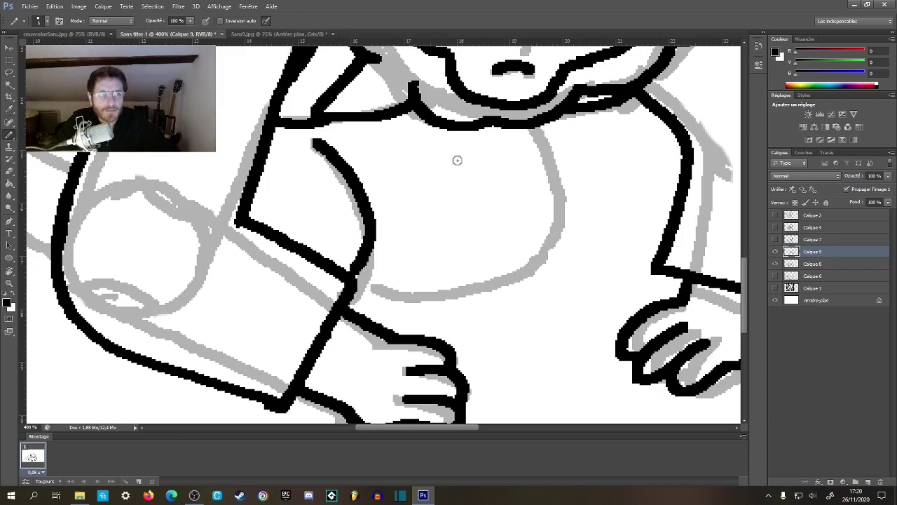
{"action": "key", "text": "ctrl+z"}
{"action": "mouse_move", "coordinate": [314, 139]}
{"action": "left_mouse_down"}
{"action": "mouse_move", "coordinate": [354, 187]}
{"action": "mouse_move", "coordinate": [357, 280]}
{"action": "left_mouse_up"}
- Ink the large rounded form under the torso, from below the chin around to the left-hand cuff
{"action": "mouse_move", "coordinate": [535, 127]}
{"action": "left_mouse_down"}
{"action": "mouse_move", "coordinate": [550, 159]}
{"action": "mouse_move", "coordinate": [550, 223]}
{"action": "left_mouse_up"}
{"action": "key", "text": "ctrl+z"}
{"action": "mouse_move", "coordinate": [365, 280]}
{"action": "left_mouse_down"}
{"action": "mouse_move", "coordinate": [435, 290]}
{"action": "mouse_move", "coordinate": [503, 281]}
{"action": "left_mouse_up"}
{"action": "key", "text": "ctrl+z"}
{"action": "mouse_move", "coordinate": [391, 292]}
{"action": "left_mouse_down"}
{"action": "mouse_move", "coordinate": [522, 272]}
{"action": "mouse_move", "coordinate": [554, 243]}
{"action": "left_mouse_up"}
{"action": "mouse_move", "coordinate": [536, 126]}
{"action": "left_mouse_down"}
{"action": "mouse_move", "coordinate": [559, 197]}
{"action": "mouse_move", "coordinate": [553, 236]}
{"action": "left_mouse_up"}
- Ink the curved waistband stripes behind the left-hand sleeve and the back line up to the hair
{"action": "left_click_drag", "start_coordinate": [335, 273], "coordinate": [450, 308]}
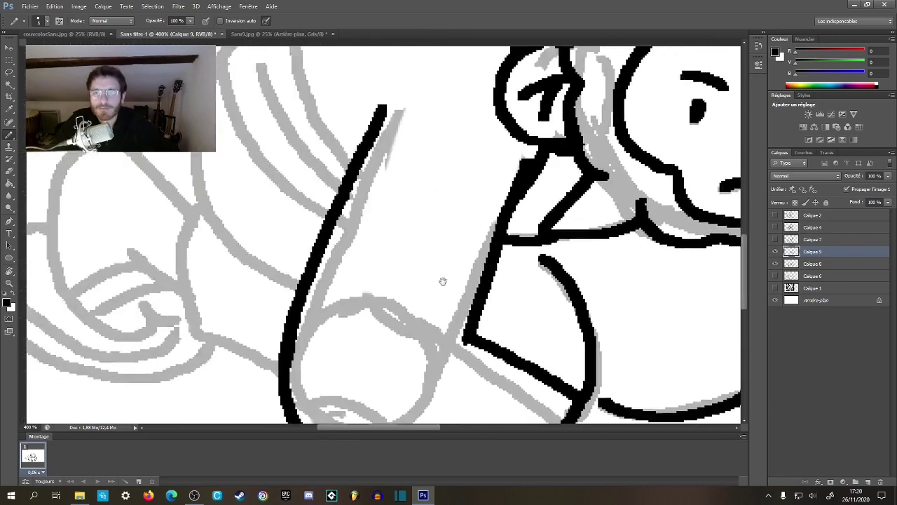
{"action": "left_click_drag", "start_coordinate": [419, 210], "coordinate": [381, 281]}
{"action": "mouse_move", "coordinate": [397, 129]}
{"action": "left_mouse_down"}
{"action": "mouse_move", "coordinate": [402, 232]}
{"action": "mouse_move", "coordinate": [446, 314]}
{"action": "left_mouse_up"}
{"action": "mouse_move", "coordinate": [354, 210]}
{"action": "left_mouse_down"}
{"action": "mouse_move", "coordinate": [396, 298]}
{"action": "mouse_move", "coordinate": [426, 329]}
{"action": "left_mouse_up"}
{"action": "mouse_move", "coordinate": [317, 224]}
{"action": "left_mouse_down"}
{"action": "mouse_move", "coordinate": [344, 288]}
{"action": "mouse_move", "coordinate": [412, 371]}
{"action": "left_mouse_up"}
{"action": "mouse_move", "coordinate": [316, 199]}
{"action": "left_mouse_down"}
{"action": "mouse_move", "coordinate": [345, 176]}
{"action": "mouse_move", "coordinate": [367, 136]}
{"action": "mouse_move", "coordinate": [421, 124]}
{"action": "mouse_move", "coordinate": [308, 162]}
{"action": "left_mouse_up"}
{"action": "mouse_move", "coordinate": [252, 173]}
{"action": "left_mouse_down"}
{"action": "mouse_move", "coordinate": [323, 152]}
{"action": "mouse_move", "coordinate": [456, 145]}
{"action": "left_mouse_up"}
{"action": "key", "text": "z"}
{"action": "left_click", "coordinate": [383, 235], "text": "alt"}
{"action": "left_click", "coordinate": [382, 238], "text": "alt"}
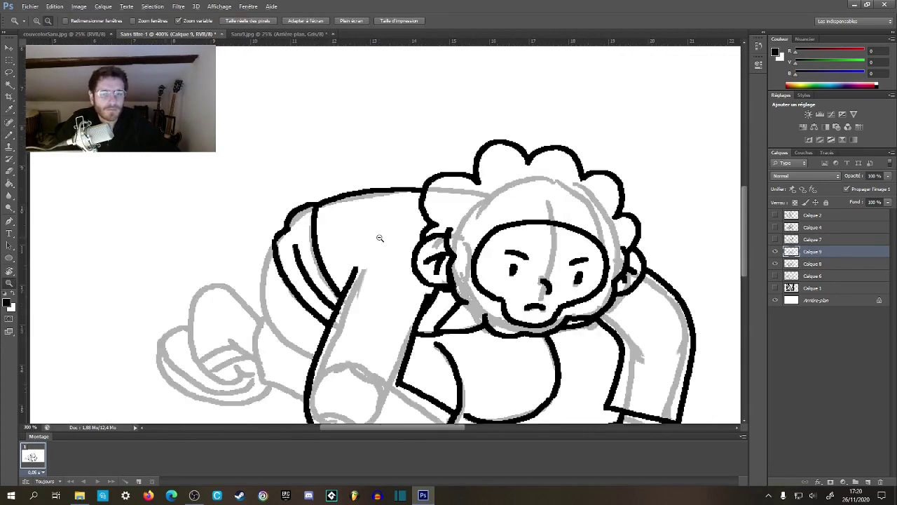
{"action": "left_click", "coordinate": [380, 239], "text": "alt"}
{"action": "left_click", "coordinate": [381, 238], "text": "alt"}
- Ink the rounded hip curve below the waistband and the lower leg line running to the left-hand sleeve
{"action": "left_click", "coordinate": [275, 289]}
{"action": "left_click", "coordinate": [275, 289]}
{"action": "left_click", "coordinate": [275, 289]}
{"action": "mouse_move", "coordinate": [388, 246]}
{"action": "left_mouse_down"}
{"action": "mouse_move", "coordinate": [362, 180]}
{"action": "mouse_move", "coordinate": [432, 186]}
{"action": "left_mouse_up"}
{"action": "key", "text": "b"}
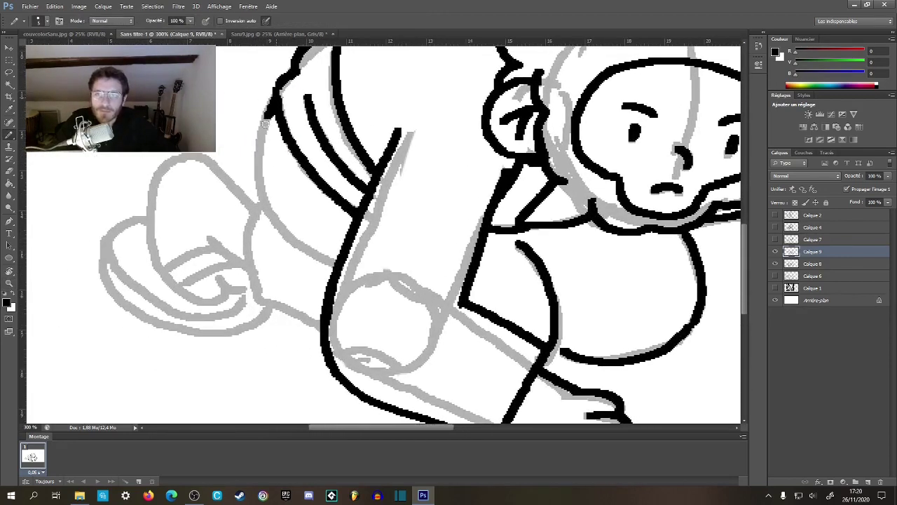
{"action": "left_click_drag", "start_coordinate": [315, 272], "coordinate": [356, 249]}
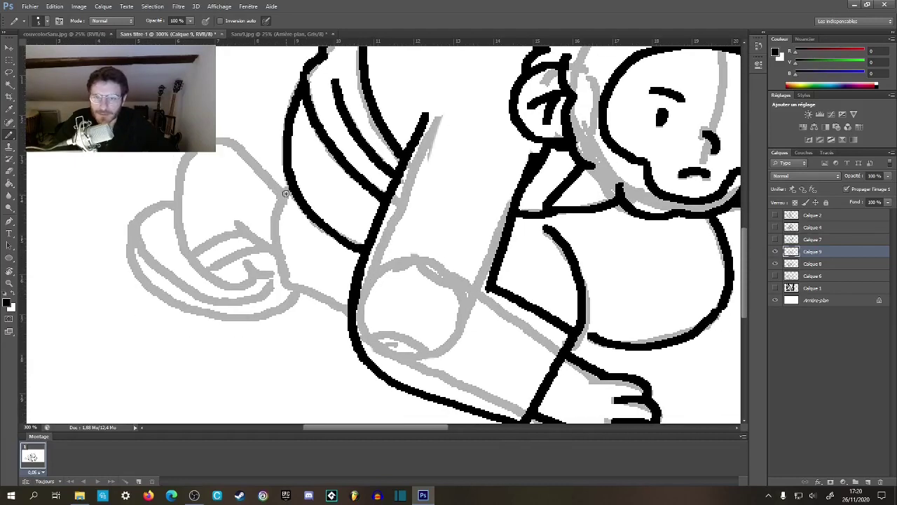
{"action": "mouse_move", "coordinate": [273, 218]}
{"action": "left_mouse_down"}
{"action": "mouse_move", "coordinate": [279, 286]}
{"action": "mouse_move", "coordinate": [351, 318]}
{"action": "mouse_move", "coordinate": [331, 291]}
{"action": "mouse_move", "coordinate": [383, 298]}
{"action": "mouse_move", "coordinate": [405, 266]}
{"action": "left_mouse_up"}
- Ink the folded lower leg and the rounded foot outline behind the hip, joining them to the sleeve line
{"action": "key", "text": "z"}
{"action": "left_click", "coordinate": [315, 151]}
{"action": "mouse_move", "coordinate": [314, 149]}
{"action": "left_mouse_down"}
{"action": "mouse_move", "coordinate": [284, 118]}
{"action": "mouse_move", "coordinate": [328, 112]}
{"action": "mouse_move", "coordinate": [401, 181]}
{"action": "left_mouse_up"}
{"action": "mouse_move", "coordinate": [265, 140]}
{"action": "left_mouse_down"}
{"action": "mouse_move", "coordinate": [264, 244]}
{"action": "mouse_move", "coordinate": [282, 275]}
{"action": "mouse_move", "coordinate": [317, 300]}
{"action": "left_mouse_up"}
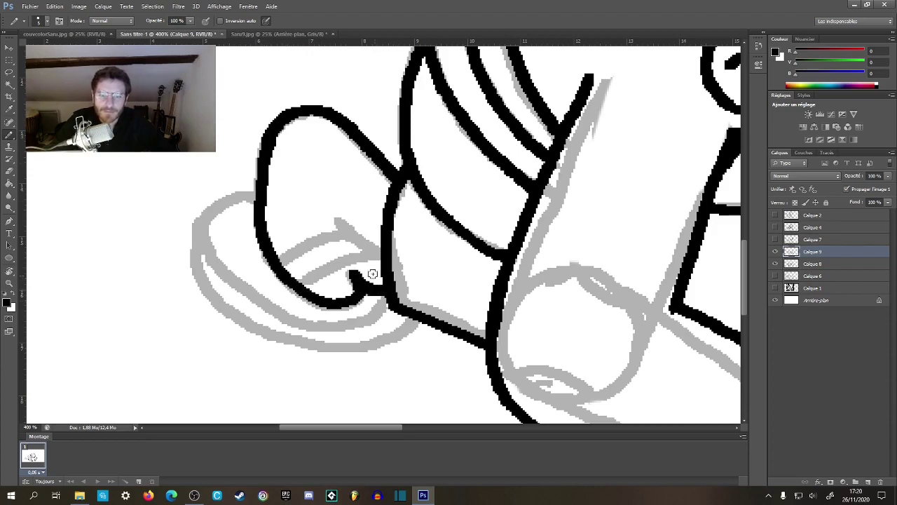
- Ink the fold lines inside the rear foot and the curved sole lines wrapping around it
{"action": "left_click_drag", "start_coordinate": [338, 220], "coordinate": [377, 262]}
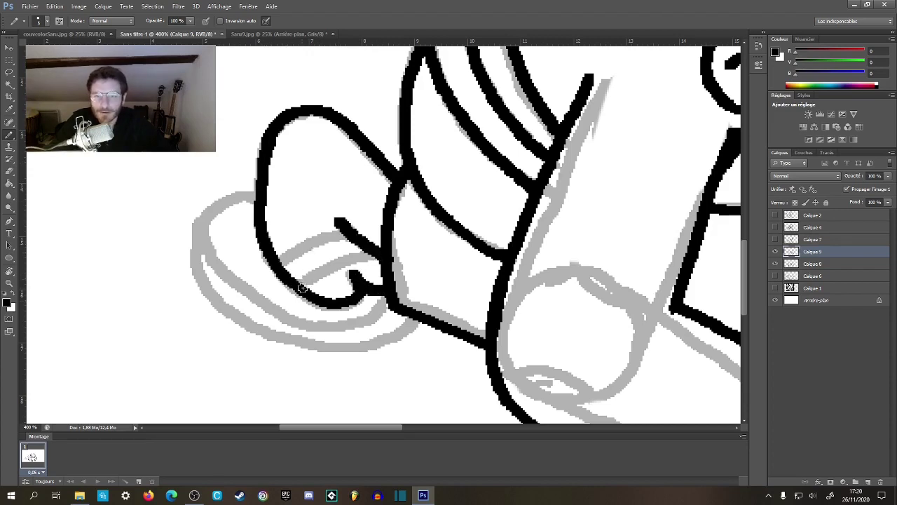
{"action": "left_click_drag", "start_coordinate": [302, 287], "coordinate": [374, 251]}
{"action": "mouse_move", "coordinate": [277, 258]}
{"action": "left_mouse_down"}
{"action": "mouse_move", "coordinate": [348, 233]}
{"action": "mouse_move", "coordinate": [350, 194]}
{"action": "left_mouse_up"}
{"action": "mouse_move", "coordinate": [321, 158]}
{"action": "left_mouse_down"}
{"action": "mouse_move", "coordinate": [285, 164]}
{"action": "mouse_move", "coordinate": [269, 183]}
{"action": "mouse_move", "coordinate": [281, 221]}
{"action": "mouse_move", "coordinate": [315, 250]}
{"action": "mouse_move", "coordinate": [384, 282]}
{"action": "mouse_move", "coordinate": [429, 275]}
{"action": "mouse_move", "coordinate": [451, 253]}
{"action": "left_mouse_up"}
{"action": "mouse_move", "coordinate": [284, 214]}
{"action": "left_mouse_down"}
{"action": "mouse_move", "coordinate": [205, 202]}
{"action": "mouse_move", "coordinate": [238, 268]}
{"action": "mouse_move", "coordinate": [308, 294]}
{"action": "mouse_move", "coordinate": [396, 254]}
{"action": "left_mouse_up"}
- Hide the grey sketch layer Calque 8 to check the whole inked figure by itself
{"action": "key", "text": "z"}
{"action": "left_click", "coordinate": [415, 273], "text": "alt"}
{"action": "left_click", "coordinate": [412, 277], "text": "alt"}
{"action": "left_click", "coordinate": [408, 294], "text": "alt"}
{"action": "left_click", "coordinate": [404, 315], "text": "alt"}
{"action": "left_click_drag", "start_coordinate": [403, 316], "coordinate": [738, 249]}
{"action": "left_click", "coordinate": [775, 263]}
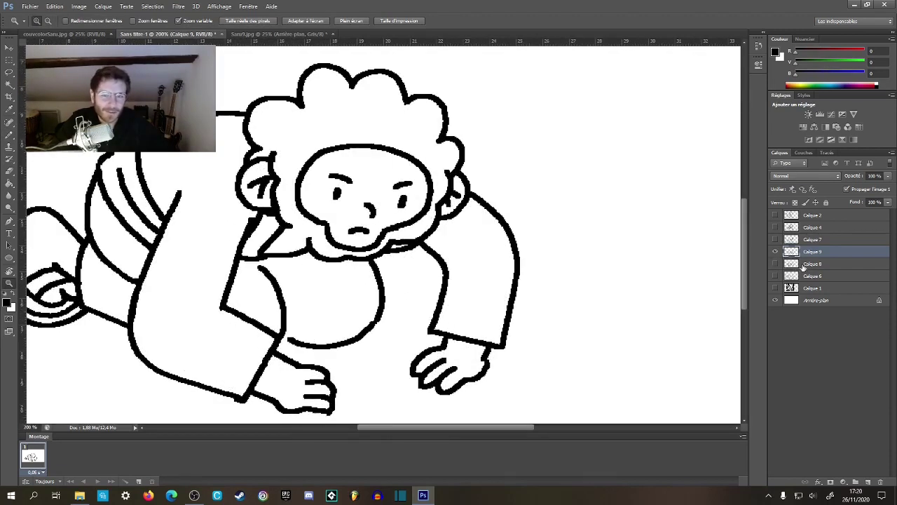
{"action": "left_click", "coordinate": [775, 265]}
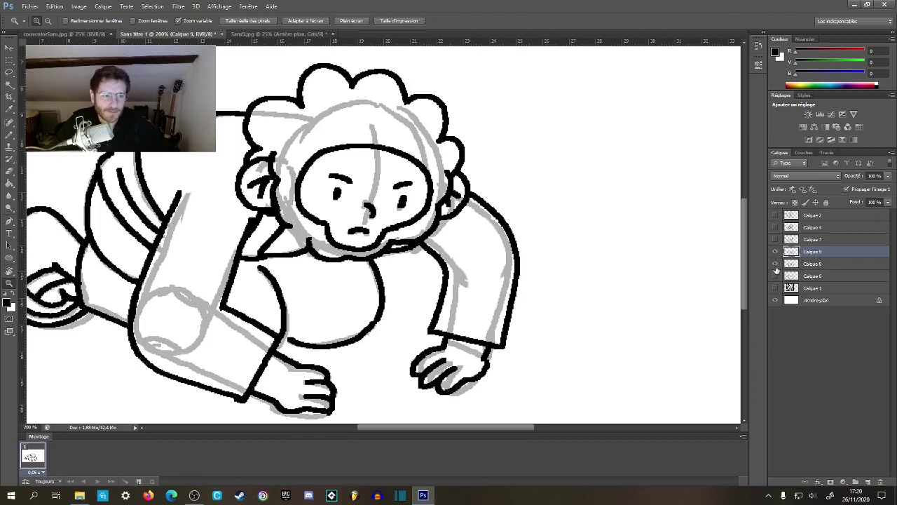
{"action": "left_click", "coordinate": [775, 264]}
- Ink a second curved line under the beard across the top of the chest
{"action": "left_click", "coordinate": [300, 278]}
{"action": "key", "text": "b"}
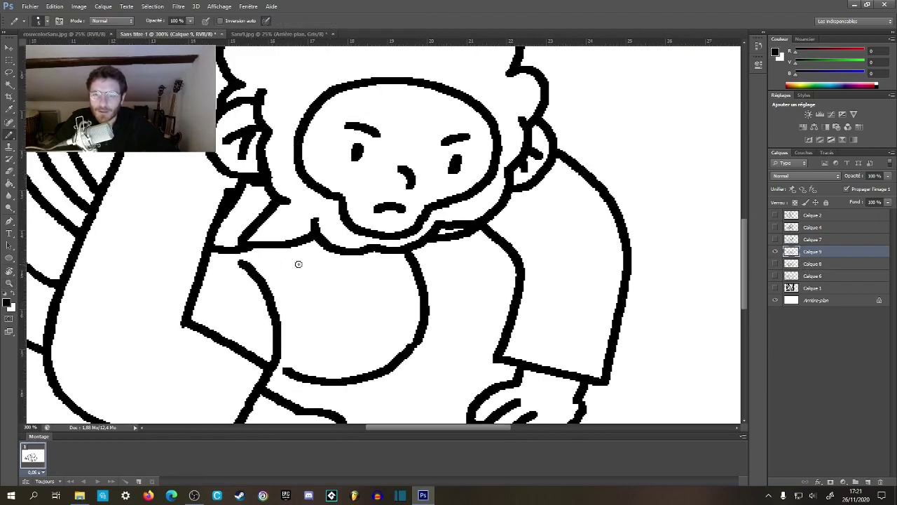
{"action": "left_click_drag", "start_coordinate": [246, 249], "coordinate": [328, 246]}
{"action": "key", "text": "z"}
{"action": "left_click", "coordinate": [344, 276], "text": "alt"}
{"action": "left_click", "coordinate": [351, 290], "text": "alt"}
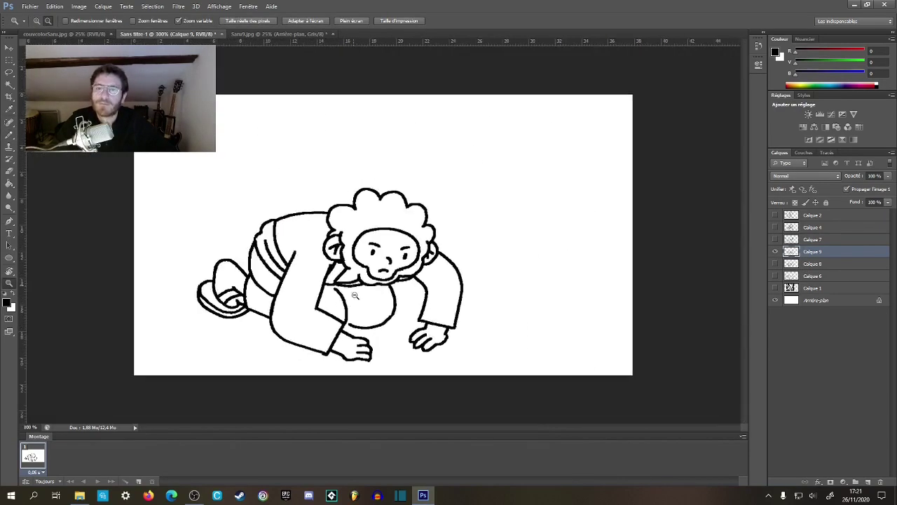
{"action": "left_click", "coordinate": [354, 297], "text": "alt"}
- Show and duplicate the sketch layer Calque 8, then delete both the original and its copy
{"action": "left_click", "coordinate": [775, 264]}
{"action": "mouse_move", "coordinate": [800, 266]}
{"action": "left_mouse_down"}
{"action": "mouse_move", "coordinate": [820, 275]}
{"action": "mouse_move", "coordinate": [855, 473]}
{"action": "mouse_move", "coordinate": [867, 482]}
{"action": "left_mouse_up"}
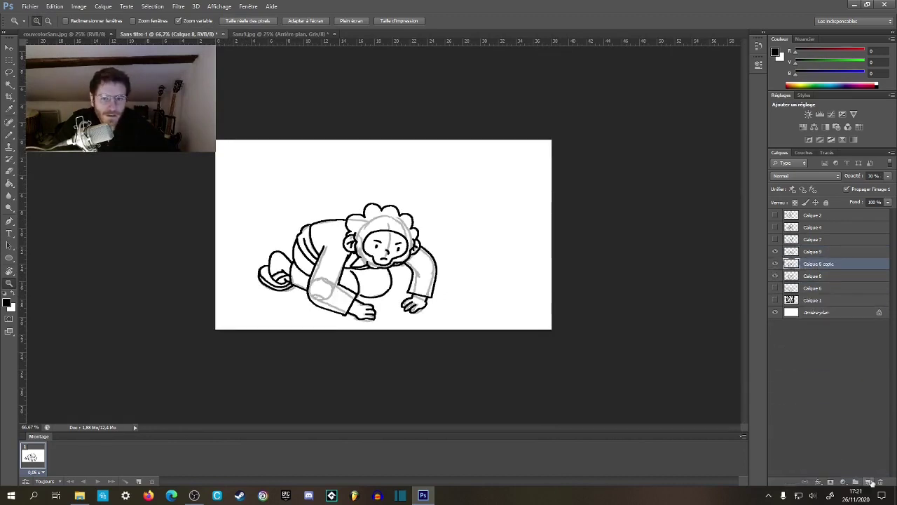
{"action": "left_click", "coordinate": [812, 275], "text": "shift"}
{"action": "left_click_drag", "start_coordinate": [812, 275], "coordinate": [881, 483]}
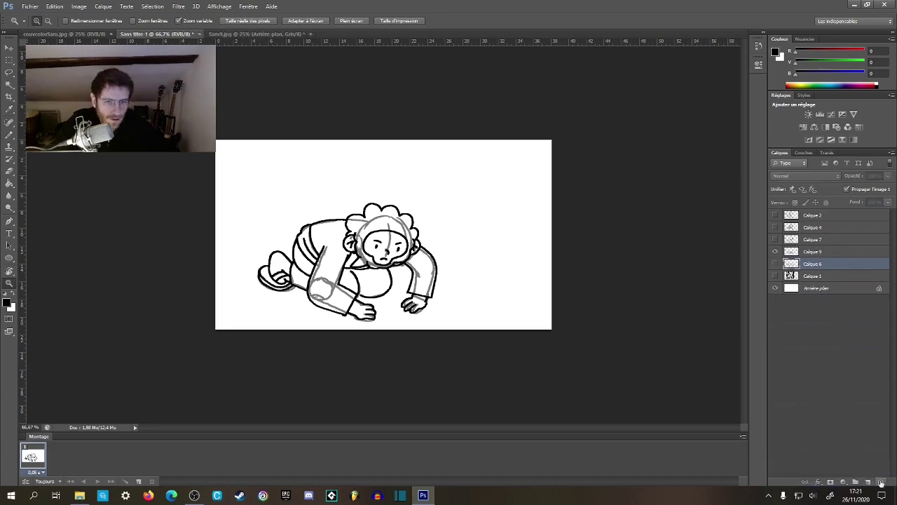
- Try a pencil touch-up where the belly meets the left-hand cuff, and make Calque 9 the active layer
{"action": "left_click", "coordinate": [347, 313]}
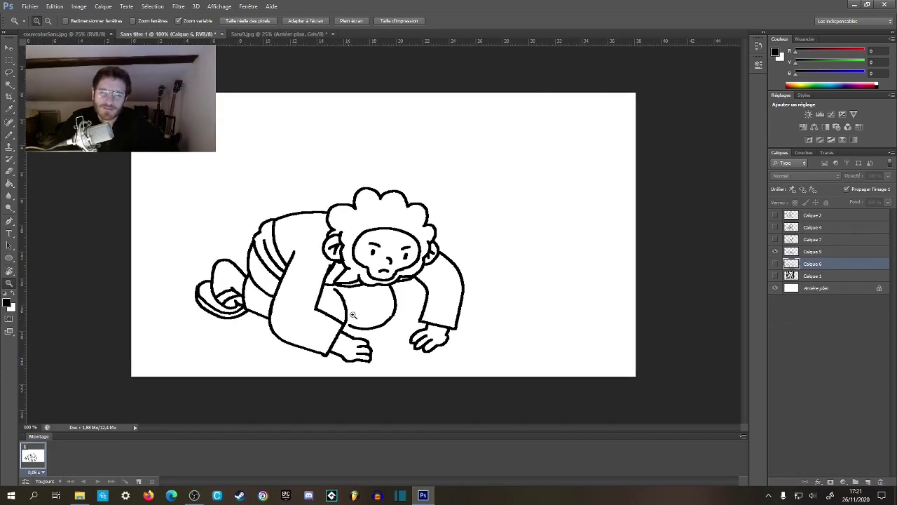
{"action": "left_click", "coordinate": [342, 334]}
{"action": "key", "text": "b"}
{"action": "left_click", "coordinate": [369, 306]}
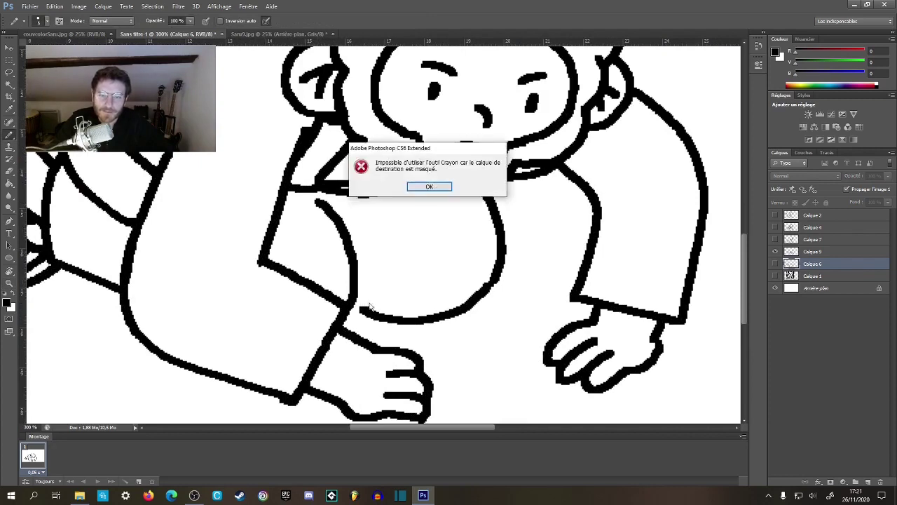
{"action": "left_click", "coordinate": [429, 186]}
{"action": "left_click", "coordinate": [797, 254]}
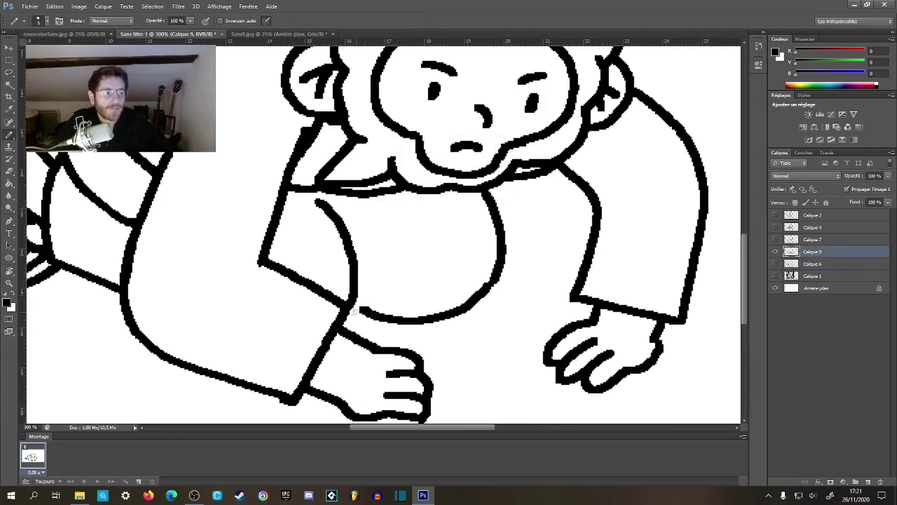
{"action": "key", "text": "z"}
{"action": "left_click", "coordinate": [409, 329], "text": "alt"}
{"action": "left_click", "coordinate": [382, 321], "text": "alt"}
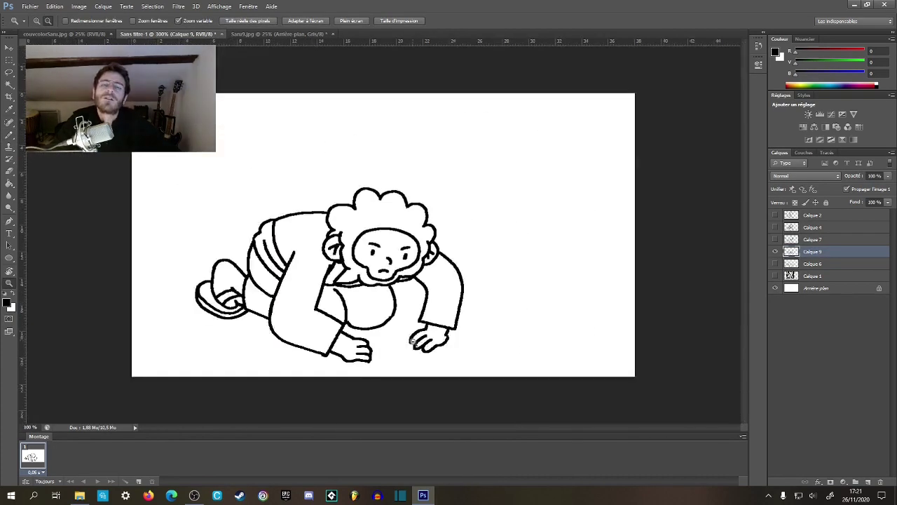
{"action": "left_click", "coordinate": [371, 316], "text": "alt"}
{"action": "left_click", "coordinate": [371, 317]}
- Hide Calque 9, show the rough sketch on Calque 4 instead and make Calque 4 the active layer
{"action": "left_click", "coordinate": [776, 239]}
{"action": "left_click", "coordinate": [776, 239]}
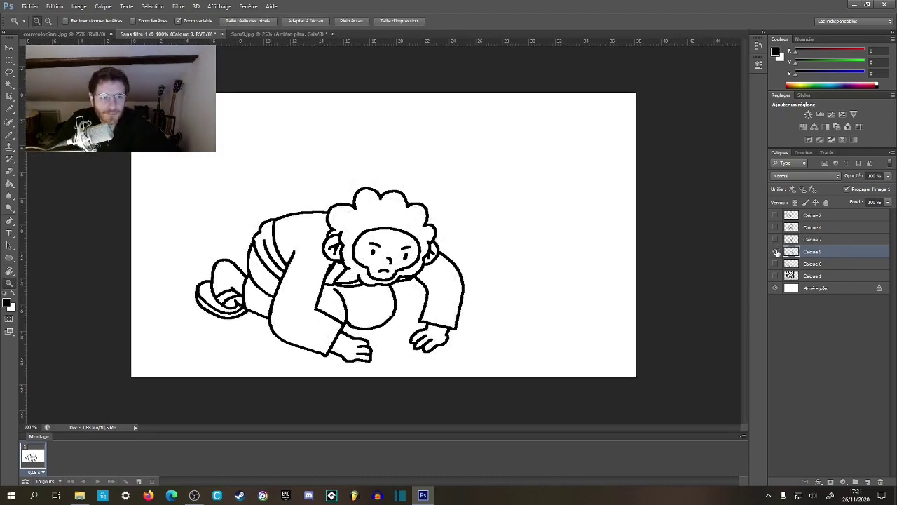
{"action": "left_click", "coordinate": [775, 251]}
{"action": "left_click", "coordinate": [775, 227]}
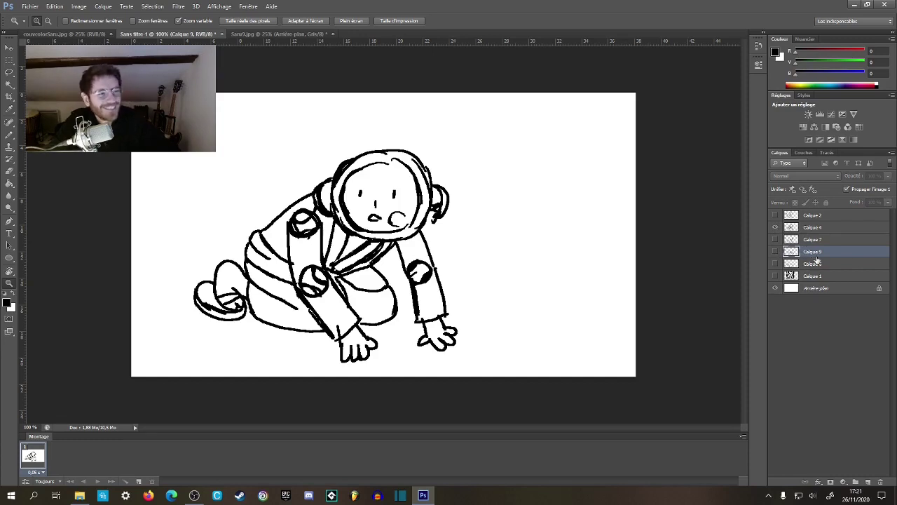
{"action": "left_click", "coordinate": [521, 159]}
{"action": "left_click", "coordinate": [521, 159]}
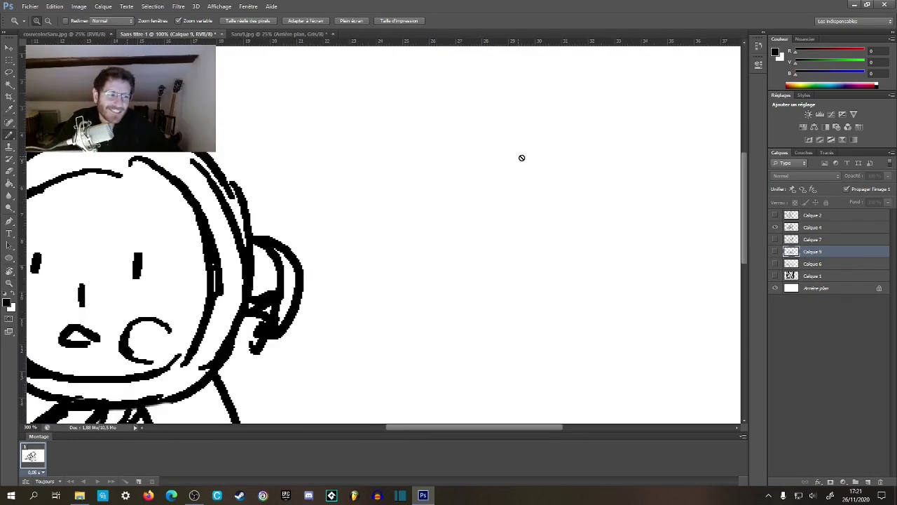
{"action": "key", "text": "b"}
{"action": "left_click", "coordinate": [487, 168]}
{"action": "left_click", "coordinate": [457, 188]}
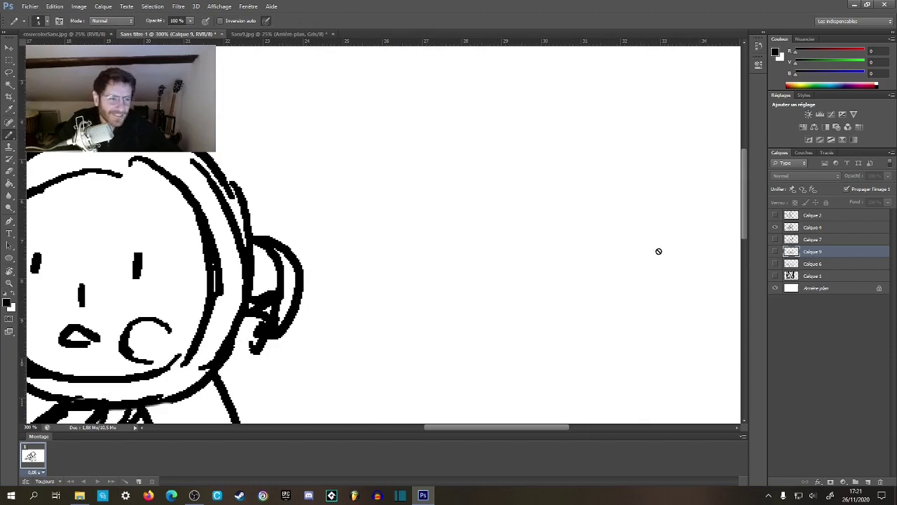
{"action": "left_click", "coordinate": [812, 227]}
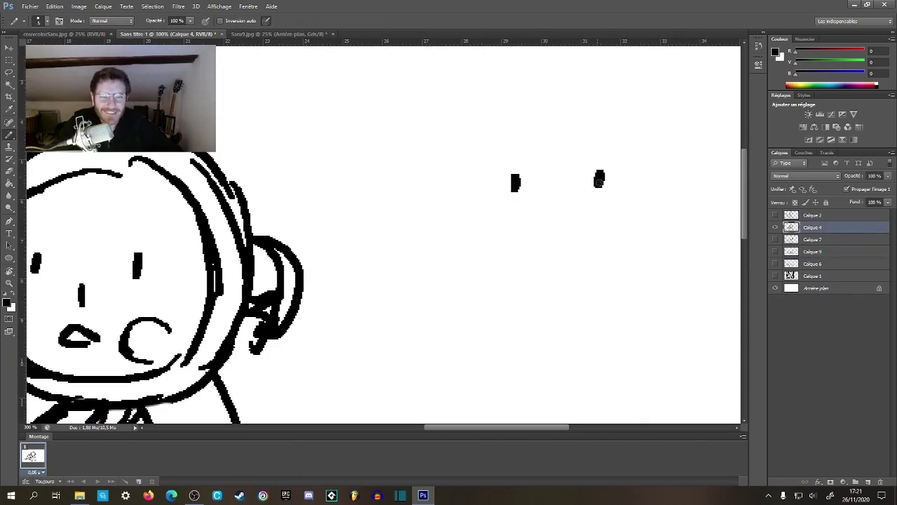
- Draw a small smiling face with eyes, nose, mouth and round cheeks in the empty area beside the character
{"action": "mouse_move", "coordinate": [560, 234]}
{"action": "left_mouse_down"}
{"action": "mouse_move", "coordinate": [513, 216]}
{"action": "mouse_move", "coordinate": [547, 211]}
{"action": "mouse_move", "coordinate": [619, 230]}
{"action": "mouse_move", "coordinate": [627, 222]}
{"action": "mouse_move", "coordinate": [534, 230]}
{"action": "left_mouse_up"}
{"action": "mouse_move", "coordinate": [516, 191]}
{"action": "left_mouse_down"}
{"action": "mouse_move", "coordinate": [487, 195]}
{"action": "mouse_move", "coordinate": [508, 199]}
{"action": "left_mouse_up"}
{"action": "mouse_move", "coordinate": [601, 185]}
{"action": "left_mouse_down"}
{"action": "mouse_move", "coordinate": [543, 228]}
{"action": "mouse_move", "coordinate": [649, 198]}
{"action": "mouse_move", "coordinate": [541, 199]}
{"action": "mouse_move", "coordinate": [548, 157]}
{"action": "left_mouse_up"}
{"action": "mouse_move", "coordinate": [426, 136]}
{"action": "left_mouse_down"}
{"action": "mouse_move", "coordinate": [385, 132]}
{"action": "mouse_move", "coordinate": [425, 97]}
{"action": "mouse_move", "coordinate": [476, 84]}
{"action": "mouse_move", "coordinate": [520, 94]}
{"action": "mouse_move", "coordinate": [559, 135]}
{"action": "left_mouse_up"}
{"action": "mouse_move", "coordinate": [379, 156]}
{"action": "left_mouse_down"}
{"action": "mouse_move", "coordinate": [405, 221]}
{"action": "mouse_move", "coordinate": [494, 237]}
{"action": "mouse_move", "coordinate": [557, 192]}
{"action": "left_mouse_up"}
{"action": "left_click_drag", "start_coordinate": [560, 127], "coordinate": [557, 199]}
- Draw the inner face contour and the larger rounded head outline around the small smiling face
{"action": "mouse_move", "coordinate": [351, 198]}
{"action": "left_mouse_down"}
{"action": "mouse_move", "coordinate": [610, 196]}
{"action": "mouse_move", "coordinate": [386, 199]}
{"action": "mouse_move", "coordinate": [294, 260]}
{"action": "left_mouse_up"}
{"action": "left_click_drag", "start_coordinate": [324, 165], "coordinate": [402, 128]}
{"action": "mouse_move", "coordinate": [464, 132]}
{"action": "left_mouse_down"}
{"action": "mouse_move", "coordinate": [520, 182]}
{"action": "mouse_move", "coordinate": [531, 208]}
{"action": "left_mouse_up"}
{"action": "mouse_move", "coordinate": [293, 222]}
{"action": "left_mouse_down"}
{"action": "mouse_move", "coordinate": [316, 296]}
{"action": "mouse_move", "coordinate": [381, 321]}
{"action": "left_mouse_up"}
{"action": "left_click_drag", "start_coordinate": [451, 326], "coordinate": [519, 288]}
{"action": "mouse_move", "coordinate": [531, 199]}
{"action": "left_mouse_down"}
{"action": "mouse_move", "coordinate": [536, 248]}
{"action": "mouse_move", "coordinate": [515, 298]}
{"action": "left_mouse_up"}
- Add two round ears with inner folds to the small head and paint out a stray mark in white
{"action": "left_click_drag", "start_coordinate": [282, 197], "coordinate": [275, 277]}
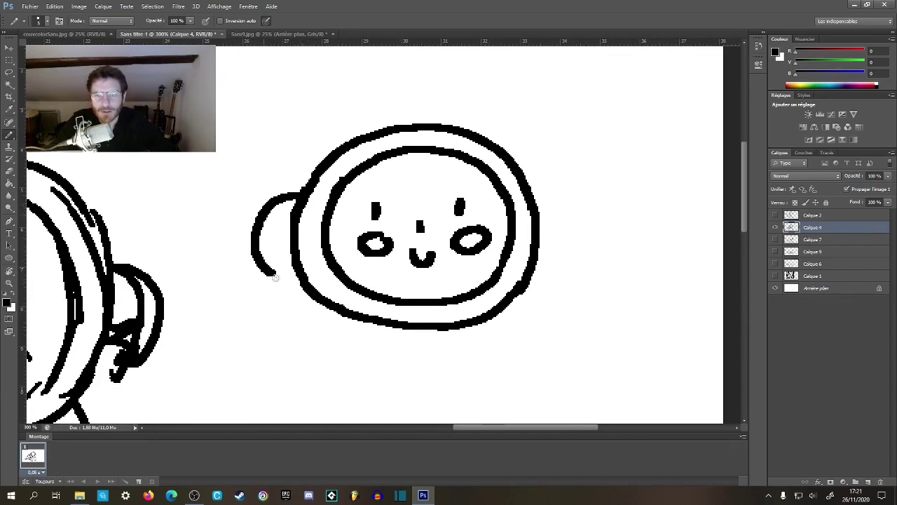
{"action": "mouse_move", "coordinate": [542, 202]}
{"action": "left_mouse_down"}
{"action": "mouse_move", "coordinate": [572, 215]}
{"action": "mouse_move", "coordinate": [534, 279]}
{"action": "left_mouse_up"}
{"action": "key", "text": "x"}
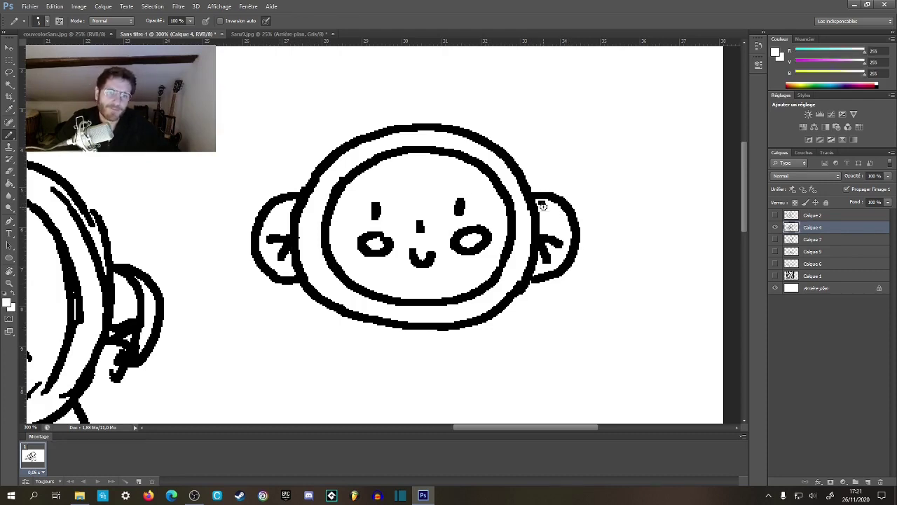
{"action": "left_click", "coordinate": [544, 217], "text": "ctrl"}
{"action": "key", "text": "x"}
{"action": "key", "text": "x"}
{"action": "key", "text": "x"}
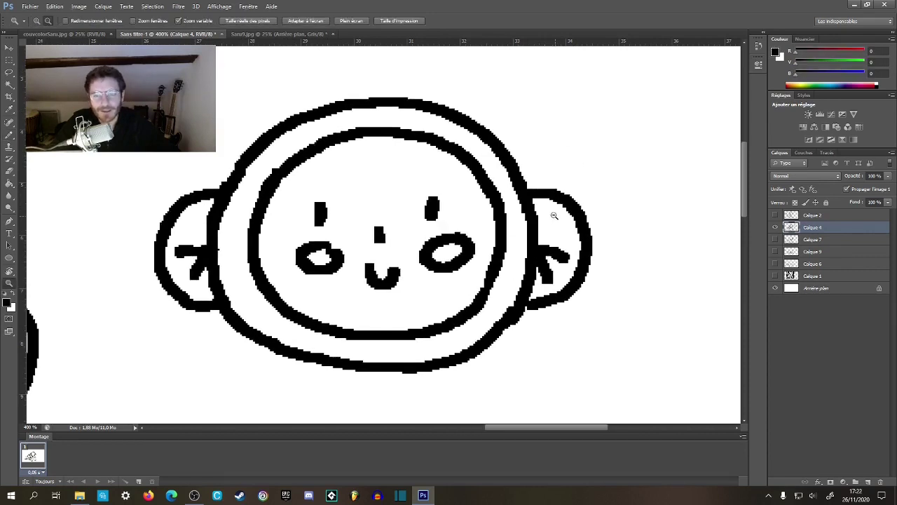
- Draw two short curved eyebrows above the eyes of the small smiling face
{"action": "left_click", "coordinate": [554, 216], "text": "alt"}
{"action": "left_click", "coordinate": [554, 217], "text": "alt"}
{"action": "left_click", "coordinate": [554, 219], "text": "alt"}
{"action": "left_click", "coordinate": [554, 213], "text": "ctrl"}
{"action": "left_click", "coordinate": [550, 211], "text": "ctrl"}
{"action": "left_click", "coordinate": [544, 200], "text": "alt"}
{"action": "mouse_move", "coordinate": [570, 178]}
{"action": "left_mouse_down"}
{"action": "mouse_move", "coordinate": [617, 185]}
{"action": "mouse_move", "coordinate": [547, 247]}
{"action": "left_mouse_up"}
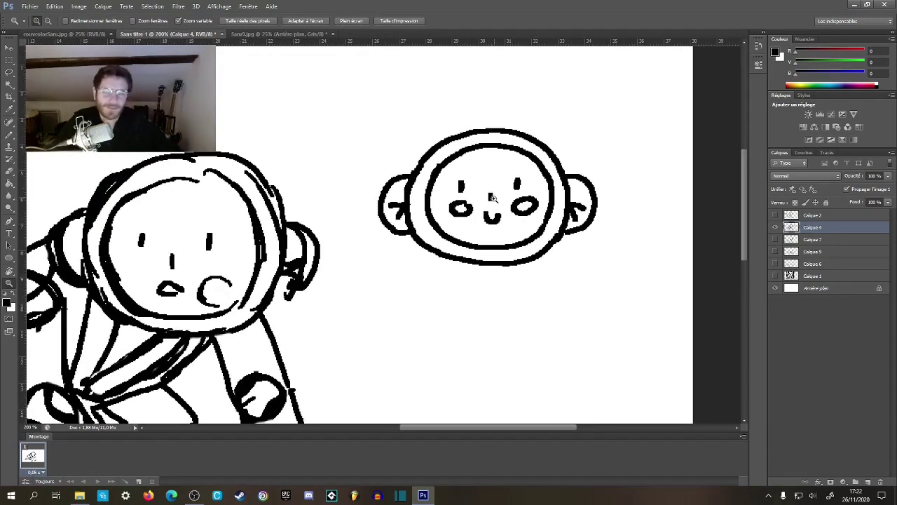
{"action": "left_click", "coordinate": [525, 153]}
{"action": "key", "text": "b"}
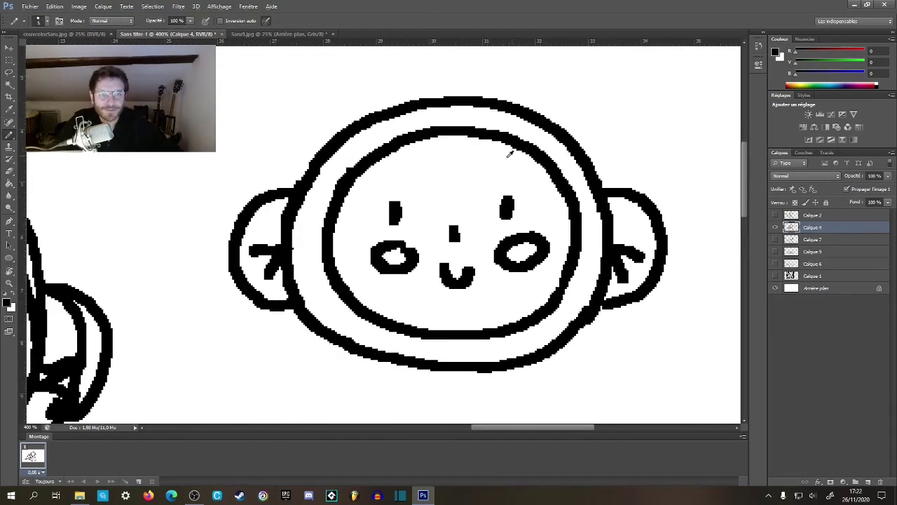
{"action": "left_click_drag", "start_coordinate": [495, 157], "coordinate": [523, 179]}
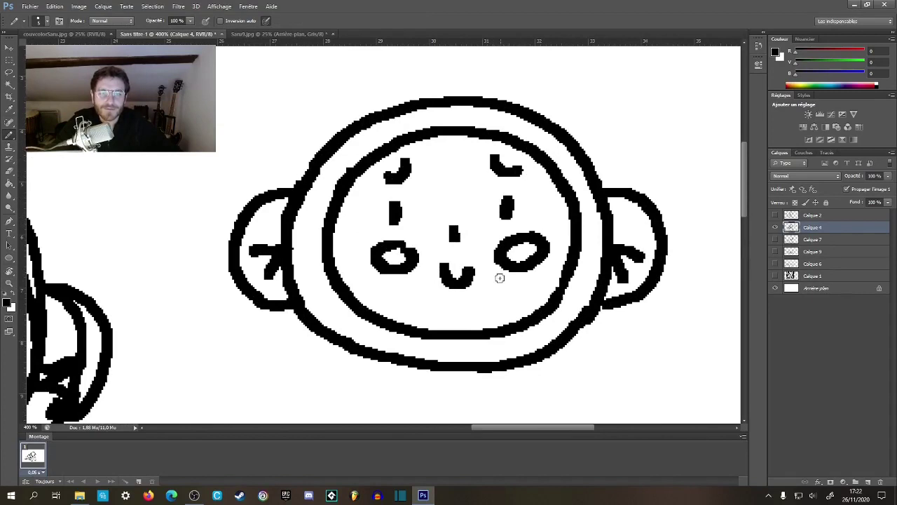
{"action": "left_click_drag", "start_coordinate": [499, 278], "coordinate": [471, 233]}
- Examine the small smiling head next to the original character sketch on Calque 4
{"action": "left_click", "coordinate": [479, 254], "text": "alt"}
{"action": "left_click", "coordinate": [476, 264], "text": "alt"}
{"action": "left_click", "coordinate": [475, 269], "text": "alt"}
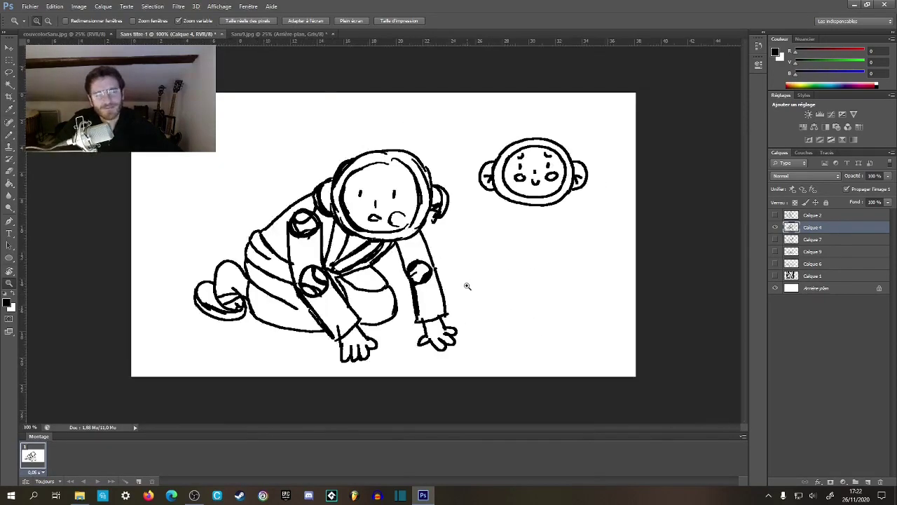
{"action": "key", "text": "ctrl+space"}
{"action": "left_click", "coordinate": [416, 247]}
{"action": "left_click_drag", "start_coordinate": [565, 180], "coordinate": [454, 300]}
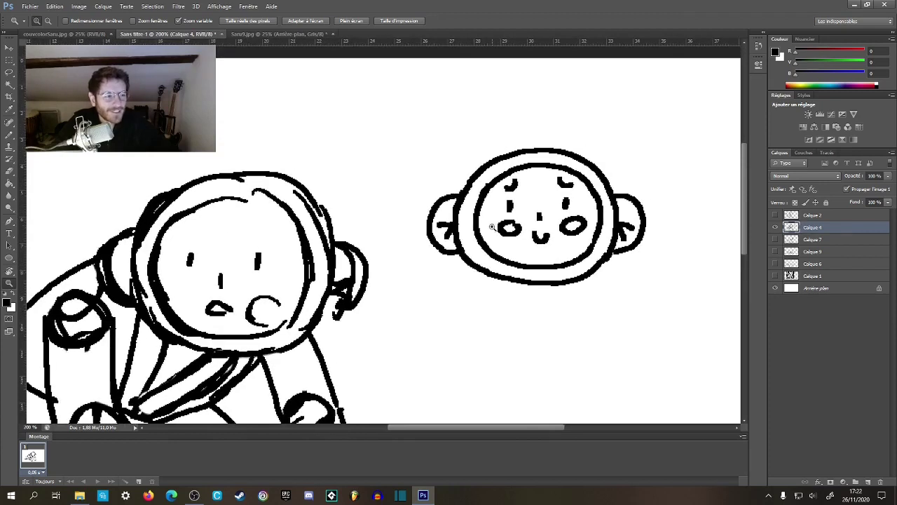
{"action": "left_click_drag", "start_coordinate": [531, 221], "coordinate": [502, 212]}
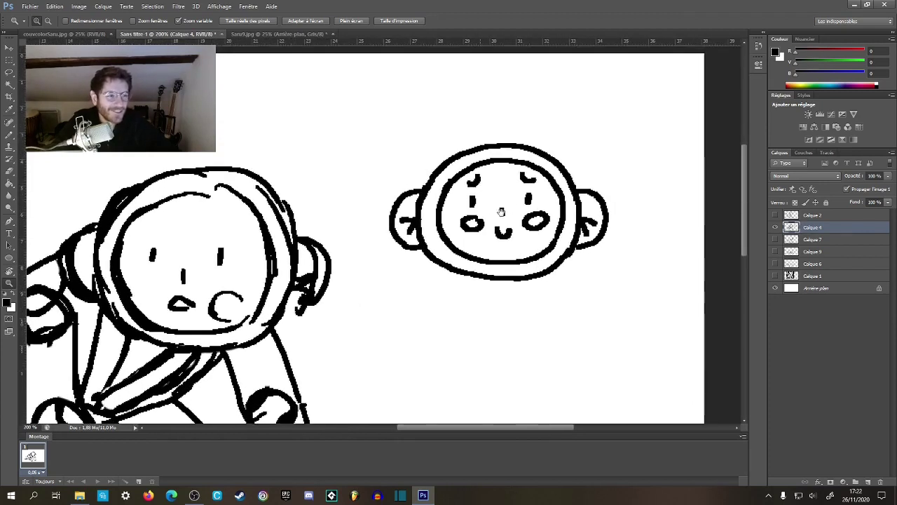
{"action": "left_click", "coordinate": [509, 197]}
{"action": "left_click_drag", "start_coordinate": [549, 171], "coordinate": [528, 177]}
{"action": "left_click", "coordinate": [528, 194], "text": "alt"}
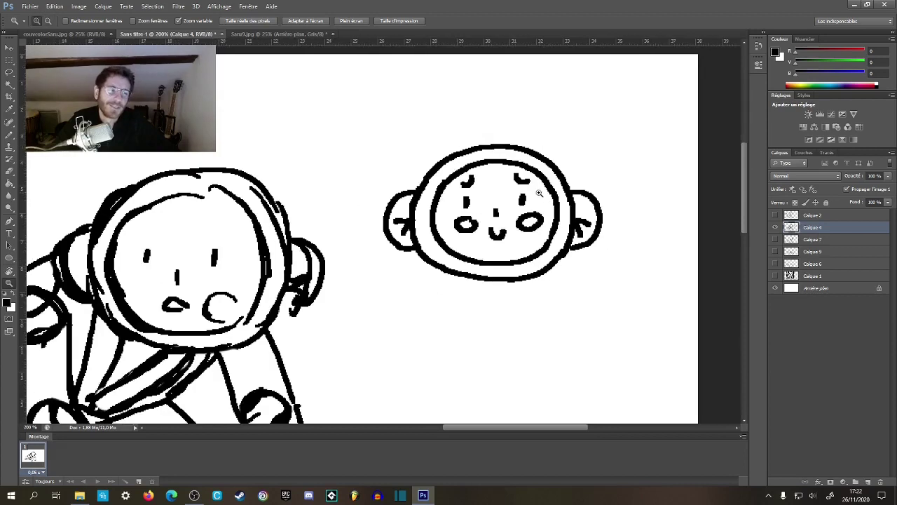
- Select the area around the small smiling head with a rectangular marquee and delete the drawing
{"action": "key", "text": "m"}
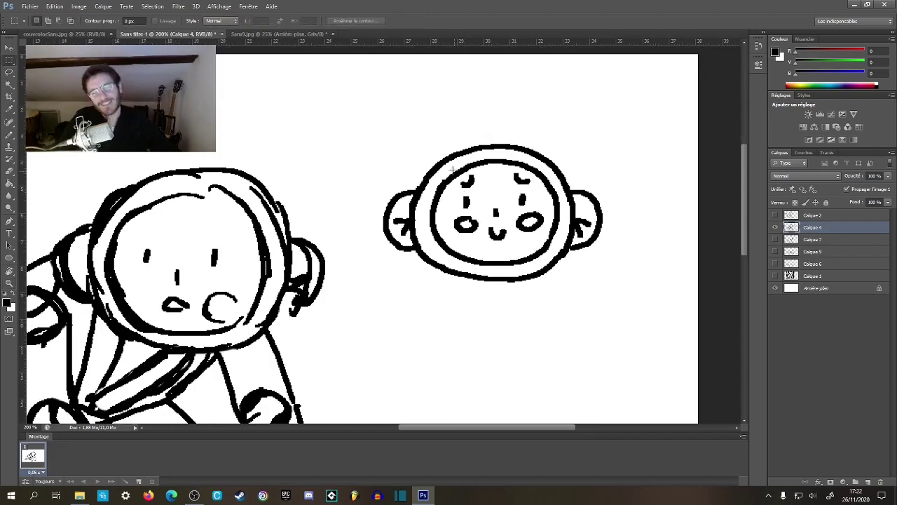
{"action": "left_click_drag", "start_coordinate": [349, 123], "coordinate": [631, 347]}
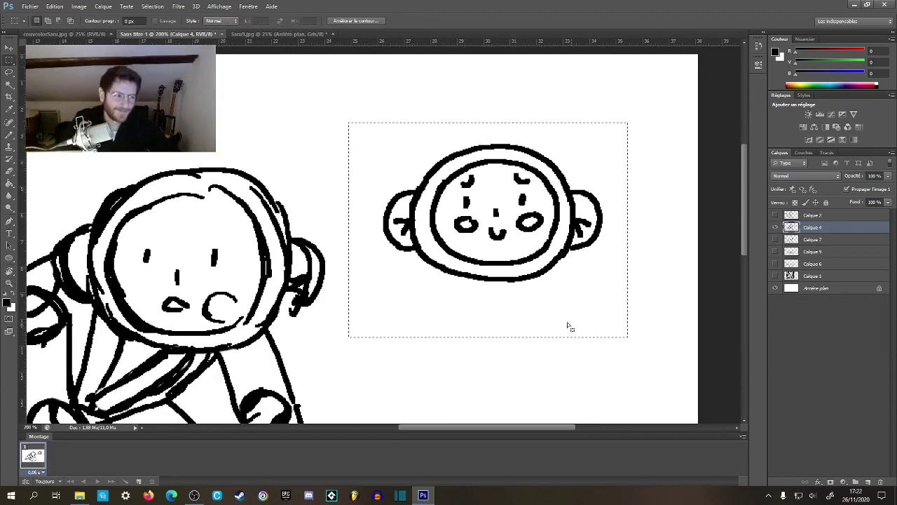
{"action": "key", "text": "Delete"}
- Lower the opacity of the sketch layer Calque 4 to 20%
{"action": "mouse_move", "coordinate": [374, 322]}
{"action": "left_mouse_down"}
{"action": "mouse_move", "coordinate": [560, 168]}
{"action": "mouse_move", "coordinate": [568, 227]}
{"action": "mouse_move", "coordinate": [561, 236]}
{"action": "left_mouse_up"}
{"action": "key", "text": "b"}
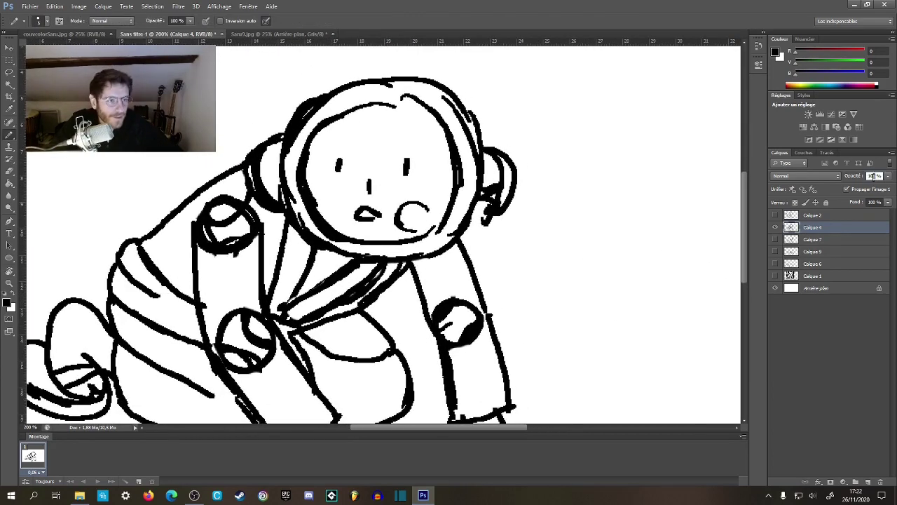
{"action": "type", "text": "20"}
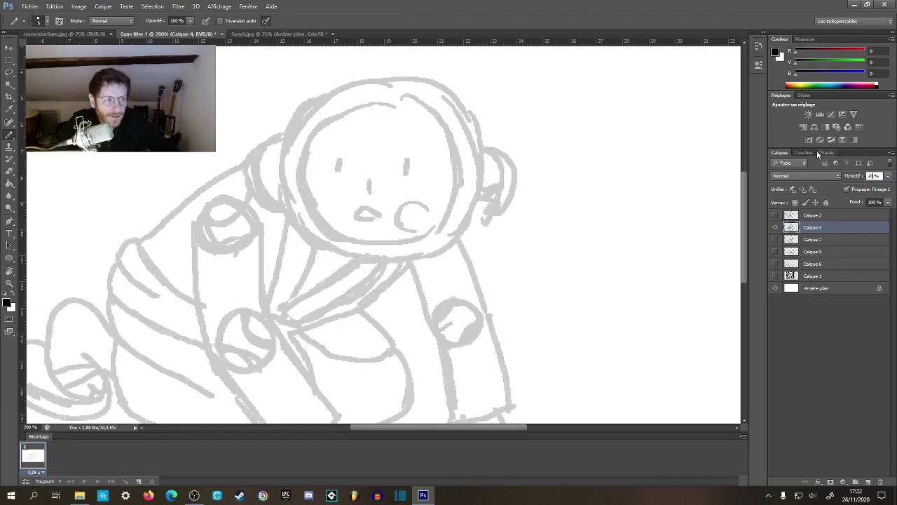
- Create a new empty layer directly above Calque 4 for inking the character's head
{"action": "left_click", "coordinate": [797, 215]}
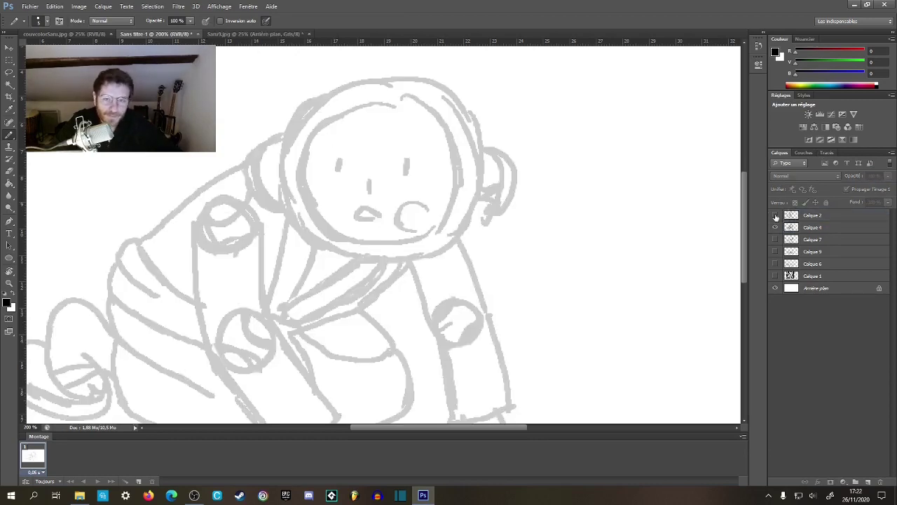
{"action": "left_click", "coordinate": [775, 216]}
{"action": "left_click", "coordinate": [776, 216]}
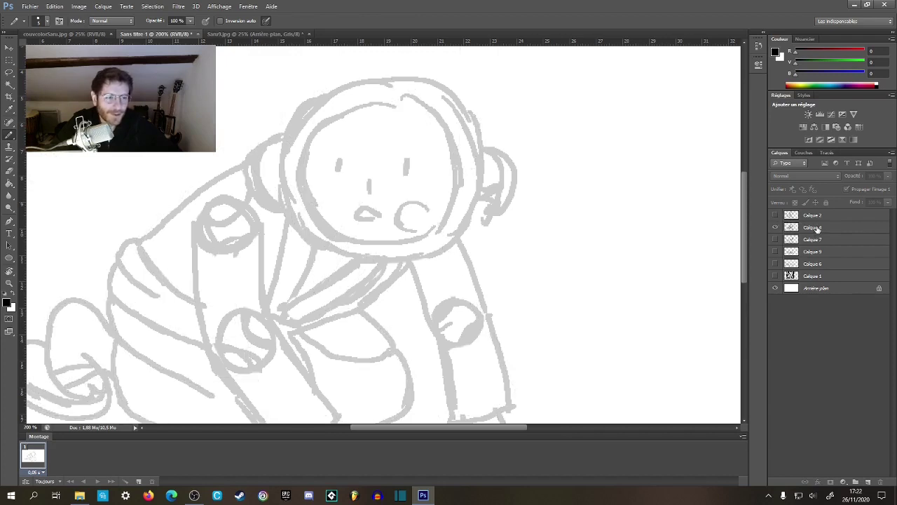
{"action": "left_click", "coordinate": [813, 227]}
{"action": "left_click", "coordinate": [868, 482]}
{"action": "key", "text": "z"}
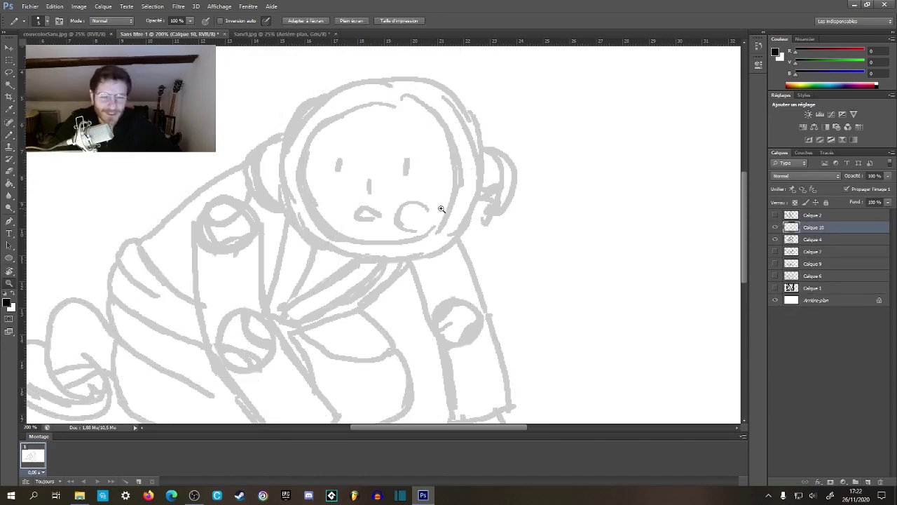
{"action": "left_click", "coordinate": [403, 168]}
{"action": "left_click", "coordinate": [411, 178]}
{"action": "key", "text": "h"}
{"action": "left_click_drag", "start_coordinate": [355, 172], "coordinate": [369, 182]}
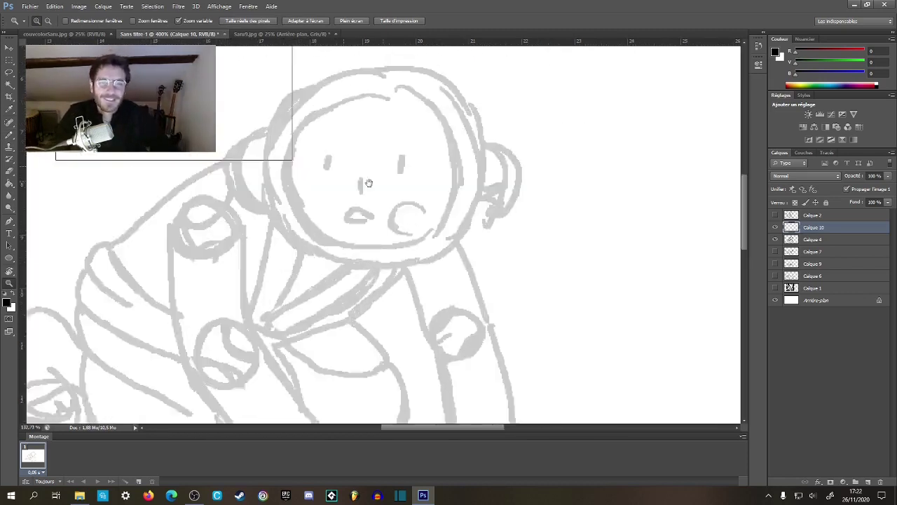
- Ink the two oval eyes, the short vertical nose and the ring-shaped mouth over the faded face sketch on Calque 10
{"action": "key", "text": "b"}
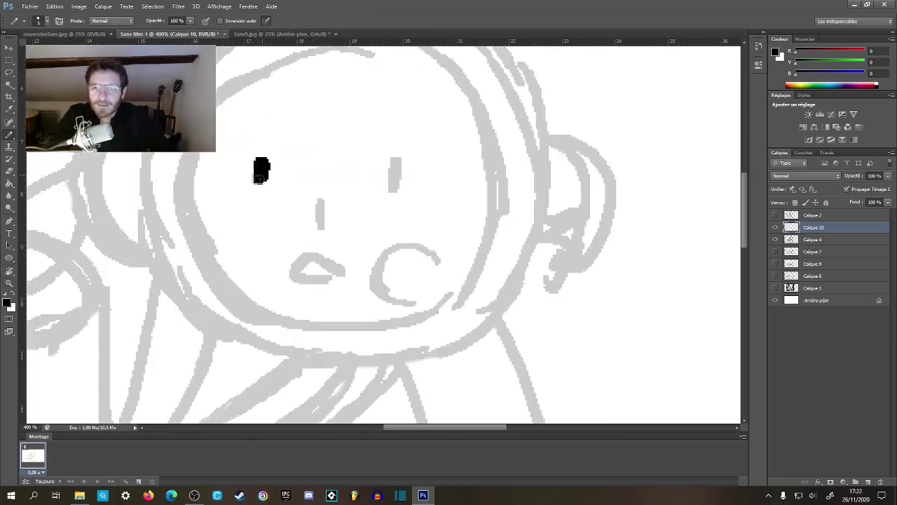
{"action": "left_click_drag", "start_coordinate": [316, 222], "coordinate": [367, 188]}
{"action": "mouse_move", "coordinate": [384, 237]}
{"action": "left_mouse_down"}
{"action": "mouse_move", "coordinate": [385, 279]}
{"action": "mouse_move", "coordinate": [397, 267]}
{"action": "left_mouse_up"}
{"action": "left_click_drag", "start_coordinate": [388, 285], "coordinate": [388, 289]}
{"action": "left_click_drag", "start_coordinate": [415, 216], "coordinate": [396, 197]}
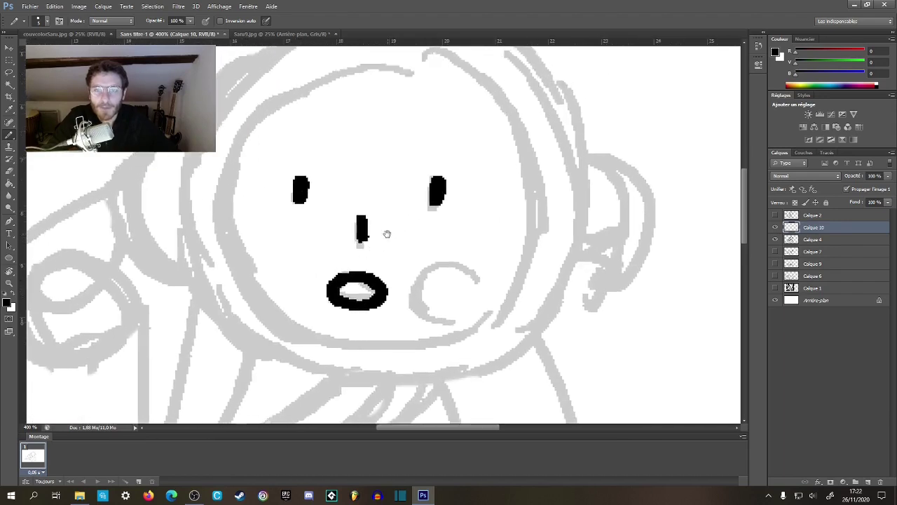
- Ink the left side of the face outline and the rounded forehead arc across to the right temple
{"action": "mouse_move", "coordinate": [237, 125]}
{"action": "left_mouse_down"}
{"action": "mouse_move", "coordinate": [219, 212]}
{"action": "mouse_move", "coordinate": [262, 247]}
{"action": "left_mouse_up"}
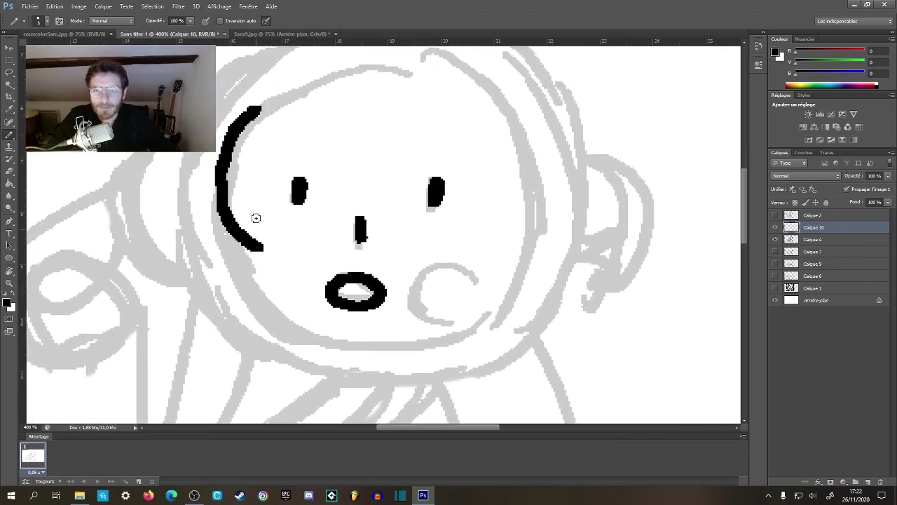
{"action": "left_click_drag", "start_coordinate": [258, 110], "coordinate": [346, 81]}
{"action": "key", "text": "ctrl+z"}
{"action": "left_click_drag", "start_coordinate": [247, 111], "coordinate": [358, 77]}
{"action": "key", "text": "ctrl+z"}
{"action": "mouse_move", "coordinate": [247, 112]}
{"action": "left_mouse_down"}
{"action": "mouse_move", "coordinate": [335, 80]}
{"action": "mouse_move", "coordinate": [389, 76]}
{"action": "mouse_move", "coordinate": [459, 100]}
{"action": "left_mouse_up"}
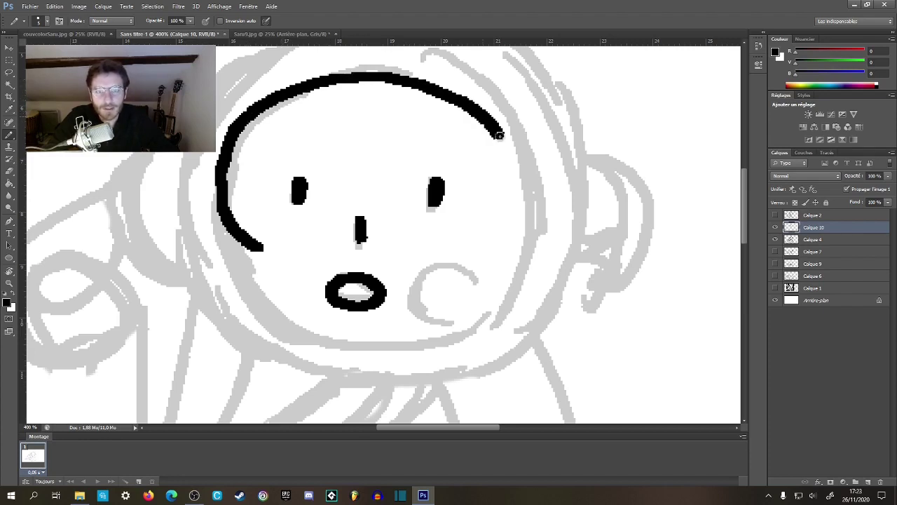
- Ink the right cheek and close the face outline with a narrower rounded muzzle around the mouth
{"action": "mouse_move", "coordinate": [499, 135]}
{"action": "left_mouse_down"}
{"action": "mouse_move", "coordinate": [514, 167]}
{"action": "mouse_move", "coordinate": [509, 222]}
{"action": "left_mouse_up"}
{"action": "mouse_move", "coordinate": [382, 289]}
{"action": "left_mouse_down"}
{"action": "mouse_move", "coordinate": [374, 189]}
{"action": "mouse_move", "coordinate": [340, 256]}
{"action": "left_mouse_up"}
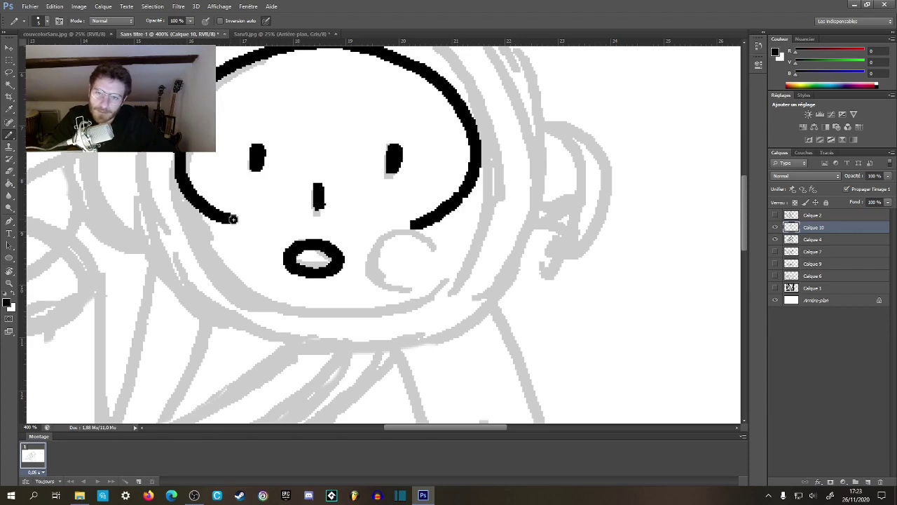
{"action": "key", "text": "ctrl+z"}
{"action": "left_click_drag", "start_coordinate": [235, 219], "coordinate": [241, 258]}
{"action": "mouse_move", "coordinate": [264, 300]}
{"action": "left_mouse_down"}
{"action": "mouse_move", "coordinate": [347, 314]}
{"action": "mouse_move", "coordinate": [387, 262]}
{"action": "mouse_move", "coordinate": [380, 293]}
{"action": "left_mouse_up"}
{"action": "mouse_move", "coordinate": [395, 127]}
{"action": "left_mouse_down"}
{"action": "mouse_move", "coordinate": [379, 289]}
{"action": "mouse_move", "coordinate": [432, 178]}
{"action": "mouse_move", "coordinate": [423, 199]}
{"action": "left_mouse_up"}
- Ink two short curved eyebrows above the eyes using Calque 2 as reference, then hide that layer
{"action": "left_click", "coordinate": [775, 215]}
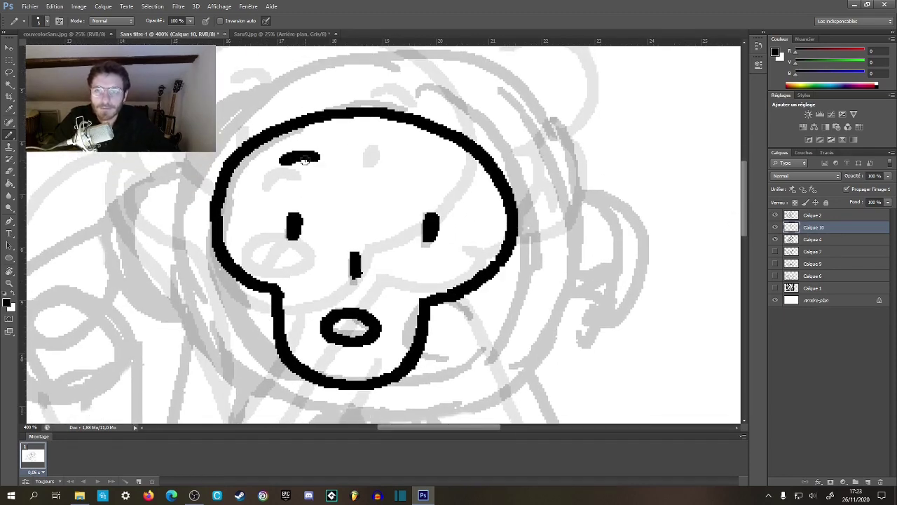
{"action": "key", "text": "ctrl+z"}
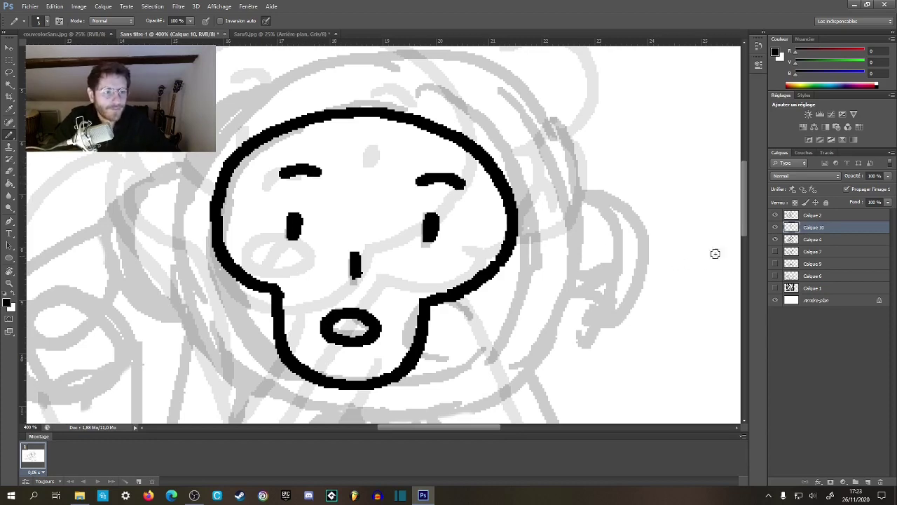
{"action": "left_click", "coordinate": [776, 227]}
{"action": "left_click", "coordinate": [775, 227]}
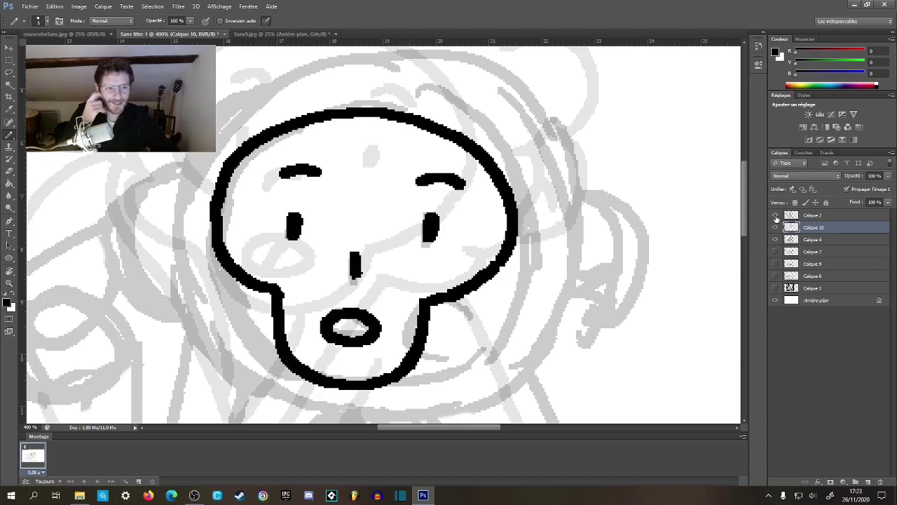
{"action": "left_click", "coordinate": [775, 215]}
- Ink the ear on the left side of the head with its inner edge and small fold lines
{"action": "left_click_drag", "start_coordinate": [415, 265], "coordinate": [329, 237]}
{"action": "key", "text": "b"}
{"action": "scroll", "coordinate": [326, 183], "scroll_direction": "up", "scroll_amount": 3}
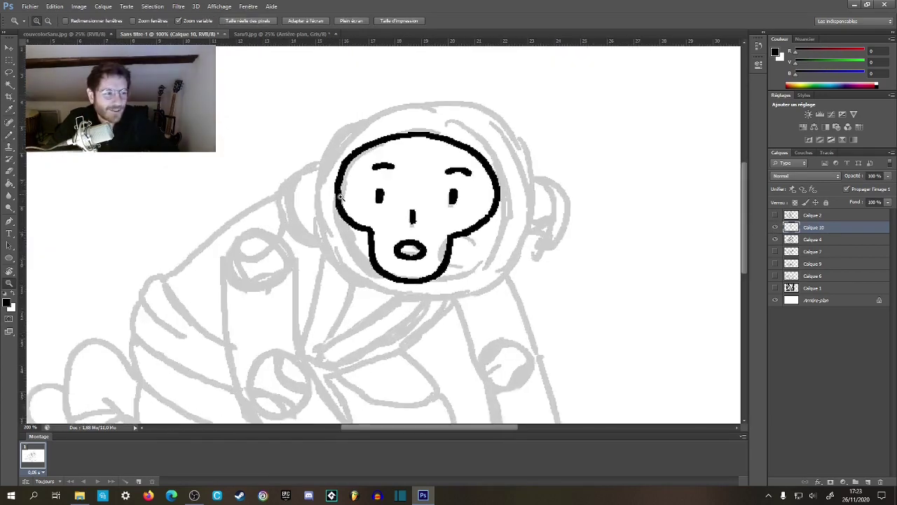
{"action": "mouse_move", "coordinate": [298, 149]}
{"action": "left_mouse_down"}
{"action": "mouse_move", "coordinate": [291, 223]}
{"action": "mouse_move", "coordinate": [307, 263]}
{"action": "left_mouse_up"}
{"action": "left_click_drag", "start_coordinate": [294, 181], "coordinate": [314, 190]}
{"action": "key", "text": "ctrl+z"}
{"action": "mouse_move", "coordinate": [319, 143]}
{"action": "left_mouse_down"}
{"action": "mouse_move", "coordinate": [309, 147]}
{"action": "mouse_move", "coordinate": [317, 224]}
{"action": "mouse_move", "coordinate": [338, 271]}
{"action": "left_mouse_up"}
{"action": "mouse_move", "coordinate": [313, 148]}
{"action": "left_mouse_down"}
{"action": "mouse_move", "coordinate": [262, 168]}
{"action": "mouse_move", "coordinate": [245, 236]}
{"action": "mouse_move", "coordinate": [263, 272]}
{"action": "mouse_move", "coordinate": [309, 296]}
{"action": "left_mouse_up"}
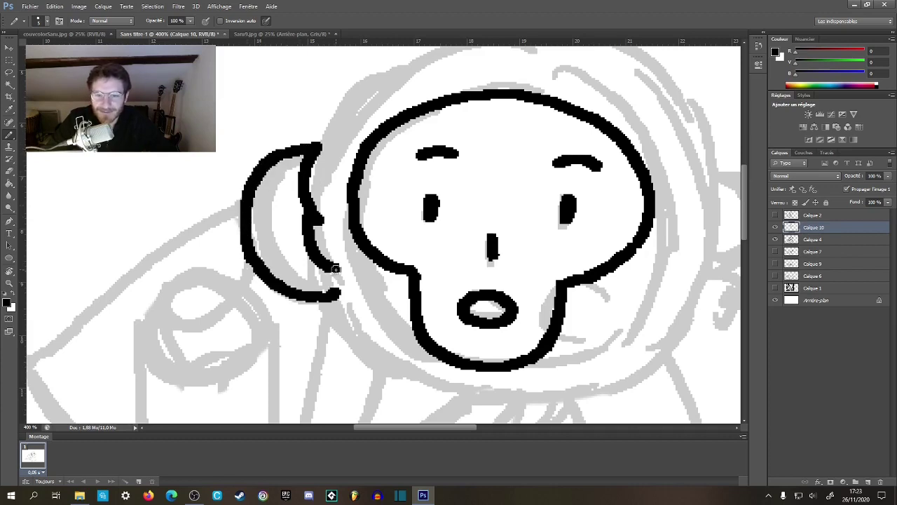
{"action": "left_click_drag", "start_coordinate": [336, 268], "coordinate": [357, 302]}
{"action": "left_click_drag", "start_coordinate": [264, 234], "coordinate": [309, 211]}
- Ink the matching ear on the right side of the head with its inner edge and small fold lines
{"action": "mouse_move", "coordinate": [492, 208]}
{"action": "left_mouse_down"}
{"action": "mouse_move", "coordinate": [365, 194]}
{"action": "mouse_move", "coordinate": [240, 196]}
{"action": "left_mouse_up"}
{"action": "mouse_move", "coordinate": [368, 199]}
{"action": "left_mouse_down"}
{"action": "mouse_move", "coordinate": [394, 156]}
{"action": "mouse_move", "coordinate": [407, 168]}
{"action": "left_mouse_up"}
{"action": "mouse_move", "coordinate": [441, 198]}
{"action": "left_mouse_down"}
{"action": "mouse_move", "coordinate": [474, 191]}
{"action": "mouse_move", "coordinate": [475, 205]}
{"action": "left_mouse_up"}
{"action": "mouse_move", "coordinate": [523, 148]}
{"action": "left_mouse_down"}
{"action": "mouse_move", "coordinate": [526, 188]}
{"action": "mouse_move", "coordinate": [506, 230]}
{"action": "mouse_move", "coordinate": [519, 218]}
{"action": "mouse_move", "coordinate": [528, 224]}
{"action": "mouse_move", "coordinate": [483, 287]}
{"action": "left_mouse_up"}
{"action": "left_click_drag", "start_coordinate": [543, 223], "coordinate": [449, 221]}
{"action": "mouse_move", "coordinate": [440, 149]}
{"action": "left_mouse_down"}
{"action": "mouse_move", "coordinate": [490, 179]}
{"action": "mouse_move", "coordinate": [467, 274]}
{"action": "left_mouse_up"}
{"action": "key", "text": "ctrl+z"}
{"action": "mouse_move", "coordinate": [449, 177]}
{"action": "left_mouse_down"}
{"action": "mouse_move", "coordinate": [509, 203]}
{"action": "mouse_move", "coordinate": [474, 232]}
{"action": "mouse_move", "coordinate": [434, 176]}
{"action": "mouse_move", "coordinate": [465, 155]}
{"action": "mouse_move", "coordinate": [492, 188]}
{"action": "left_mouse_up"}
{"action": "key", "text": "ctrl+z"}
{"action": "mouse_move", "coordinate": [425, 146]}
{"action": "left_mouse_down"}
{"action": "mouse_move", "coordinate": [459, 152]}
{"action": "mouse_move", "coordinate": [490, 175]}
{"action": "mouse_move", "coordinate": [483, 245]}
{"action": "left_mouse_up"}
{"action": "mouse_move", "coordinate": [419, 271]}
{"action": "left_mouse_down"}
{"action": "mouse_move", "coordinate": [465, 265]}
{"action": "mouse_move", "coordinate": [486, 210]}
{"action": "mouse_move", "coordinate": [551, 214]}
{"action": "left_mouse_up"}
{"action": "left_click_drag", "start_coordinate": [523, 175], "coordinate": [567, 203]}
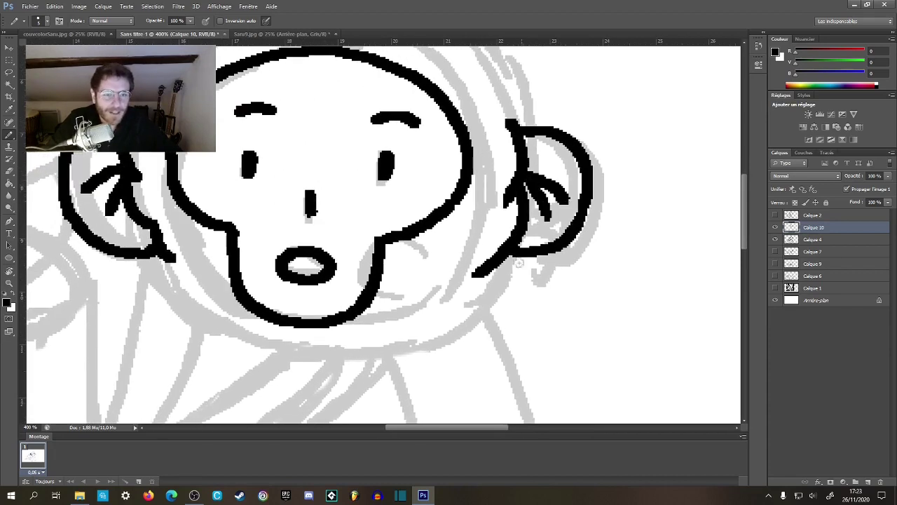
- Show the Calque 2 drawing as a reference for the curly hair above the head
{"action": "key", "text": "z"}
{"action": "left_click", "coordinate": [512, 274], "text": "alt"}
{"action": "left_click", "coordinate": [512, 277], "text": "alt"}
{"action": "left_click", "coordinate": [512, 278], "text": "alt"}
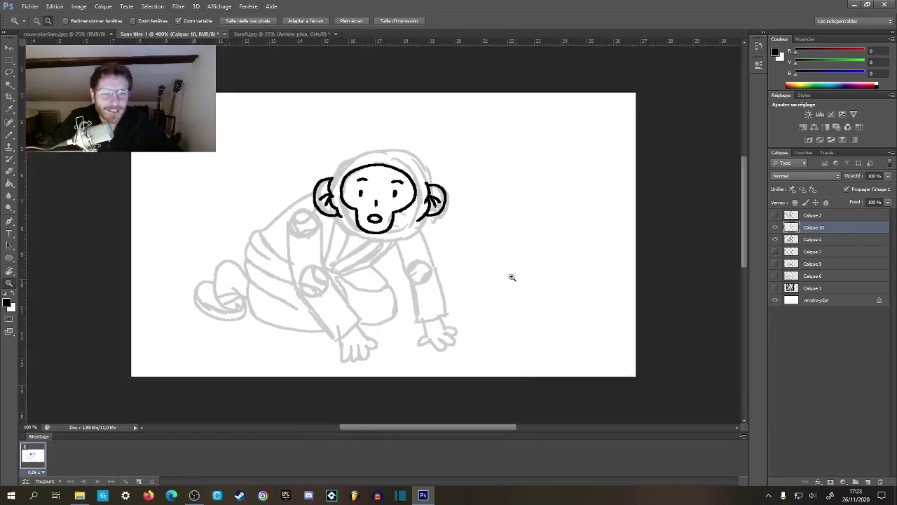
{"action": "left_click", "coordinate": [426, 171]}
{"action": "left_click", "coordinate": [426, 174]}
{"action": "left_click_drag", "start_coordinate": [412, 191], "coordinate": [526, 214]}
{"action": "left_click", "coordinate": [458, 216]}
{"action": "left_click", "coordinate": [457, 216]}
{"action": "key", "text": "b"}
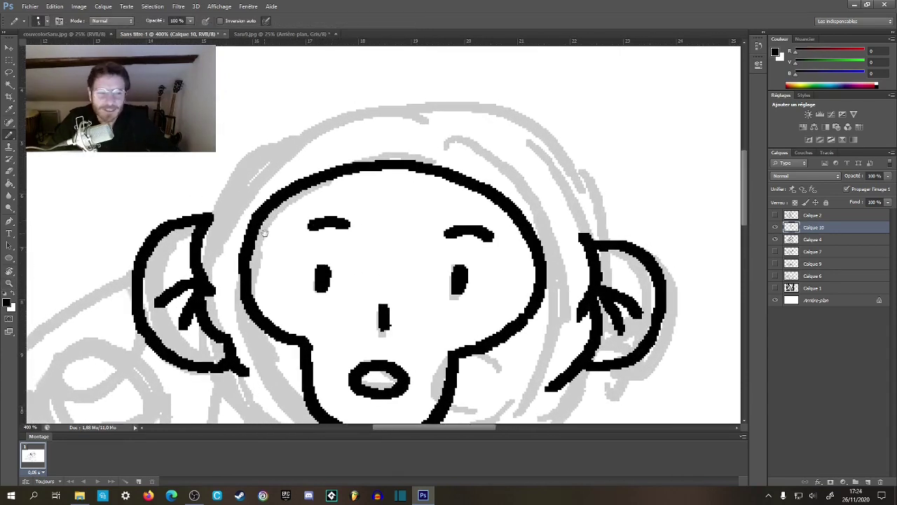
{"action": "left_click_drag", "start_coordinate": [264, 233], "coordinate": [305, 205]}
{"action": "left_click", "coordinate": [775, 215]}
{"action": "left_click_drag", "start_coordinate": [375, 154], "coordinate": [318, 260]}
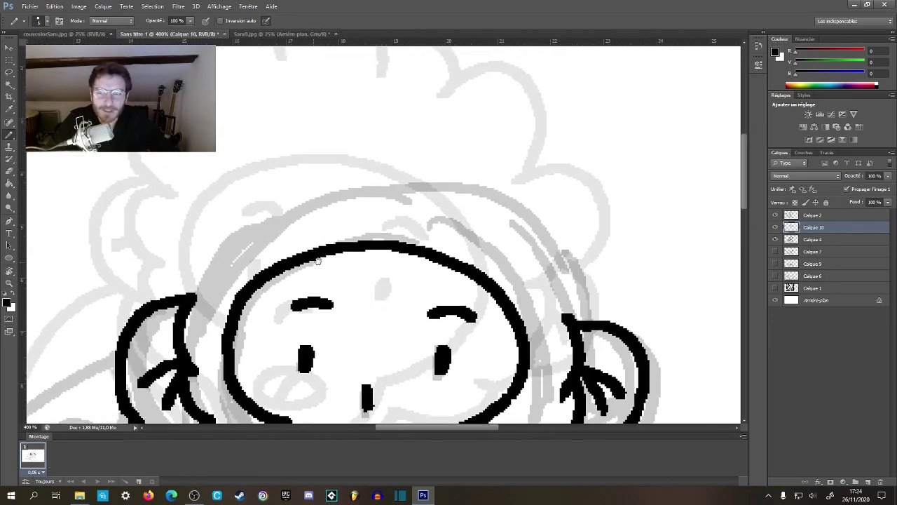
- Ink a scalloped row of hair curls over the head from the left ear to the right ear
{"action": "mouse_move", "coordinate": [167, 293]}
{"action": "left_mouse_down"}
{"action": "mouse_move", "coordinate": [187, 326]}
{"action": "mouse_move", "coordinate": [163, 321]}
{"action": "mouse_move", "coordinate": [181, 280]}
{"action": "mouse_move", "coordinate": [199, 277]}
{"action": "mouse_move", "coordinate": [206, 225]}
{"action": "mouse_move", "coordinate": [245, 196]}
{"action": "mouse_move", "coordinate": [292, 249]}
{"action": "left_mouse_up"}
{"action": "left_click_drag", "start_coordinate": [309, 196], "coordinate": [304, 239]}
{"action": "key", "text": "ctrl+z"}
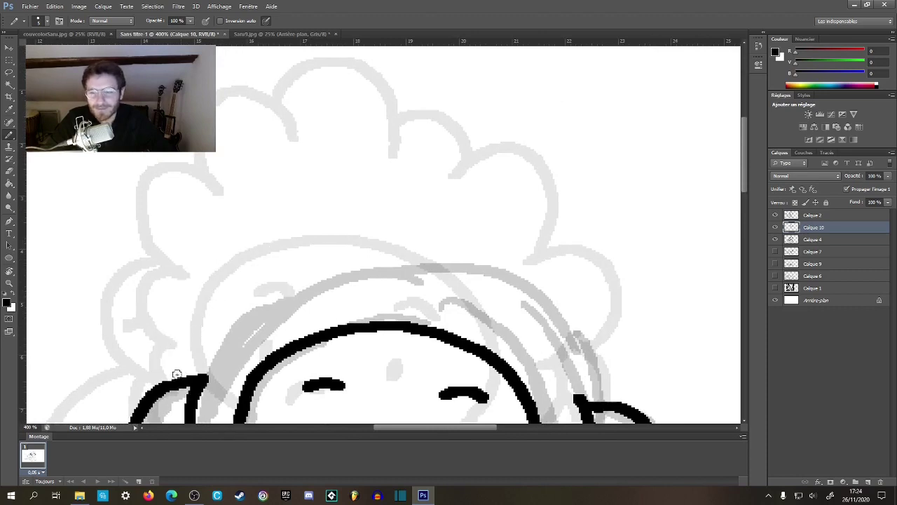
{"action": "mouse_move", "coordinate": [149, 358]}
{"action": "left_mouse_down"}
{"action": "mouse_move", "coordinate": [164, 323]}
{"action": "mouse_move", "coordinate": [210, 312]}
{"action": "mouse_move", "coordinate": [205, 253]}
{"action": "mouse_move", "coordinate": [230, 227]}
{"action": "mouse_move", "coordinate": [267, 231]}
{"action": "mouse_move", "coordinate": [230, 149]}
{"action": "mouse_move", "coordinate": [261, 249]}
{"action": "mouse_move", "coordinate": [231, 261]}
{"action": "left_mouse_up"}
{"action": "mouse_move", "coordinate": [225, 227]}
{"action": "left_mouse_down"}
{"action": "mouse_move", "coordinate": [301, 209]}
{"action": "mouse_move", "coordinate": [331, 257]}
{"action": "mouse_move", "coordinate": [366, 163]}
{"action": "mouse_move", "coordinate": [427, 235]}
{"action": "left_mouse_up"}
{"action": "mouse_move", "coordinate": [404, 280]}
{"action": "left_mouse_down"}
{"action": "mouse_move", "coordinate": [388, 134]}
{"action": "mouse_move", "coordinate": [371, 120]}
{"action": "mouse_move", "coordinate": [424, 122]}
{"action": "mouse_move", "coordinate": [471, 378]}
{"action": "mouse_move", "coordinate": [396, 185]}
{"action": "mouse_move", "coordinate": [428, 186]}
{"action": "mouse_move", "coordinate": [453, 232]}
{"action": "mouse_move", "coordinate": [462, 281]}
{"action": "left_mouse_up"}
- Ink the hair curls beneath both ears, curving in toward the chin on each side
{"action": "key", "text": "z"}
{"action": "left_click", "coordinate": [439, 318], "text": "alt"}
{"action": "left_click", "coordinate": [439, 318], "text": "alt"}
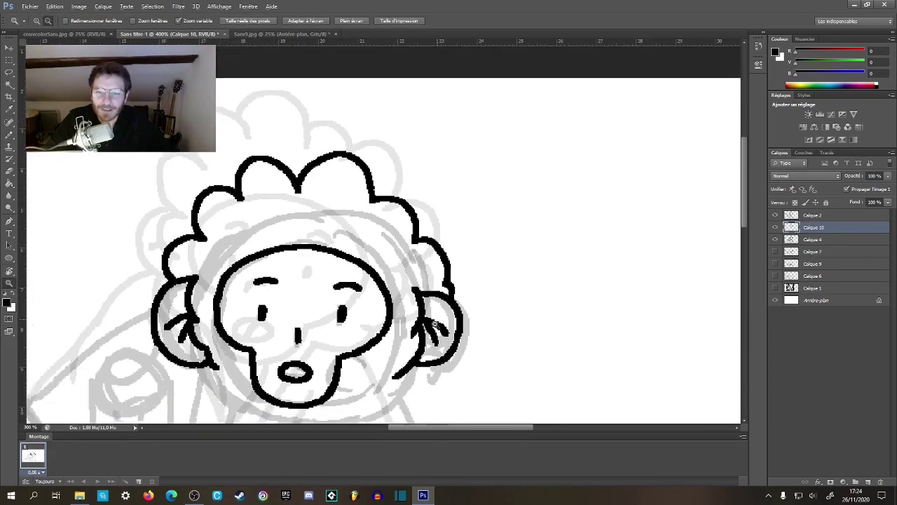
{"action": "mouse_move", "coordinate": [402, 381]}
{"action": "left_mouse_down"}
{"action": "mouse_move", "coordinate": [463, 338]}
{"action": "mouse_move", "coordinate": [420, 291]}
{"action": "mouse_move", "coordinate": [418, 339]}
{"action": "mouse_move", "coordinate": [407, 271]}
{"action": "left_mouse_up"}
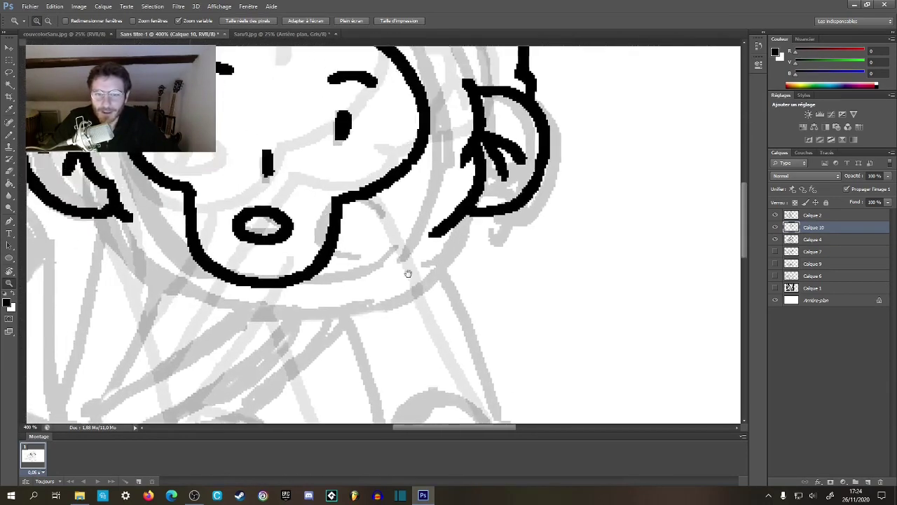
{"action": "key", "text": "b"}
{"action": "mouse_move", "coordinate": [355, 289]}
{"action": "left_mouse_down"}
{"action": "mouse_move", "coordinate": [414, 288]}
{"action": "mouse_move", "coordinate": [415, 266]}
{"action": "left_mouse_up"}
{"action": "mouse_move", "coordinate": [413, 266]}
{"action": "left_mouse_down"}
{"action": "mouse_move", "coordinate": [469, 266]}
{"action": "mouse_move", "coordinate": [495, 216]}
{"action": "mouse_move", "coordinate": [490, 354]}
{"action": "mouse_move", "coordinate": [431, 299]}
{"action": "mouse_move", "coordinate": [433, 186]}
{"action": "mouse_move", "coordinate": [421, 142]}
{"action": "mouse_move", "coordinate": [362, 118]}
{"action": "left_mouse_up"}
{"action": "key", "text": "space"}
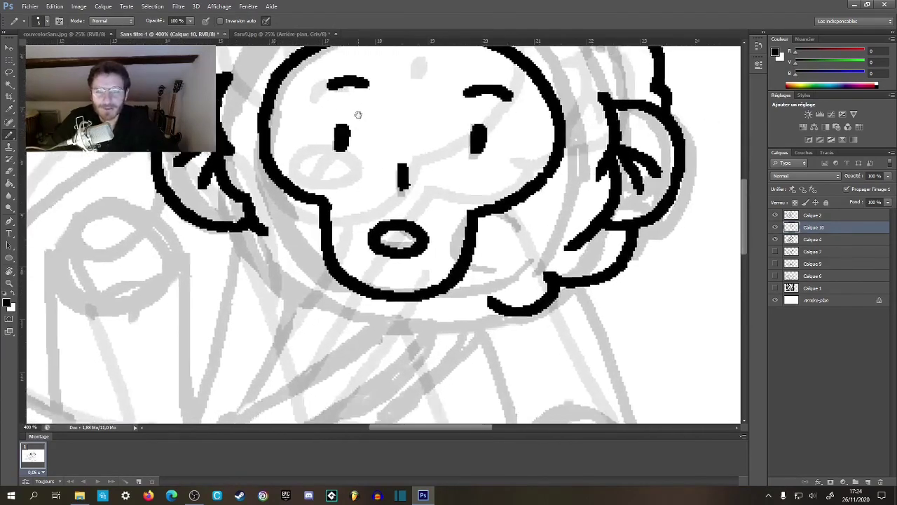
{"action": "mouse_move", "coordinate": [212, 225]}
{"action": "left_mouse_down"}
{"action": "mouse_move", "coordinate": [233, 269]}
{"action": "mouse_move", "coordinate": [284, 282]}
{"action": "left_mouse_up"}
{"action": "mouse_move", "coordinate": [279, 278]}
{"action": "left_mouse_down"}
{"action": "mouse_move", "coordinate": [318, 311]}
{"action": "mouse_move", "coordinate": [332, 310]}
{"action": "left_mouse_up"}
- Hide the Calque 2 reference layer
{"action": "key", "text": "z"}
{"action": "left_click_drag", "start_coordinate": [363, 281], "coordinate": [376, 316]}
{"action": "left_click", "coordinate": [376, 316], "text": "alt"}
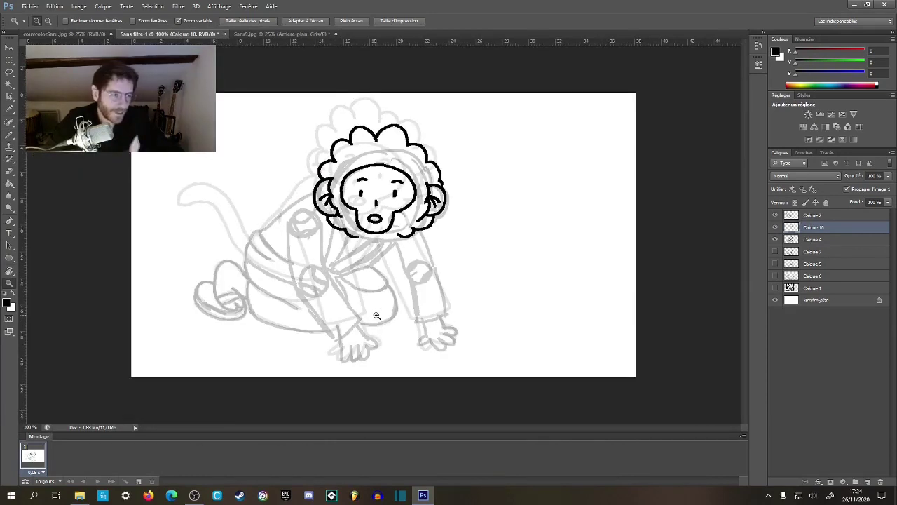
{"action": "left_click", "coordinate": [775, 215]}
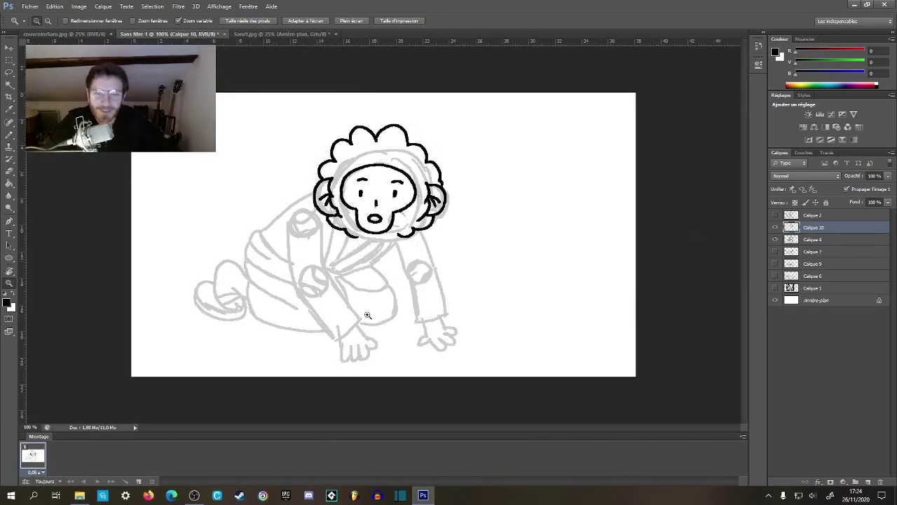
- Ink the left sleeve's two long edges and its curved cuff down to the left wrist
{"action": "key", "text": "ctrl+plus"}
{"action": "key", "text": "ctrl+plus"}
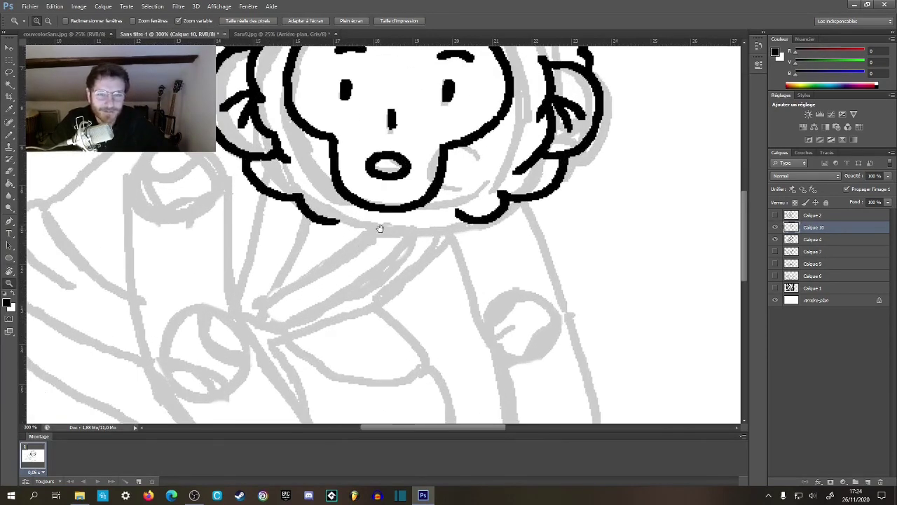
{"action": "left_click_drag", "start_coordinate": [380, 228], "coordinate": [385, 250]}
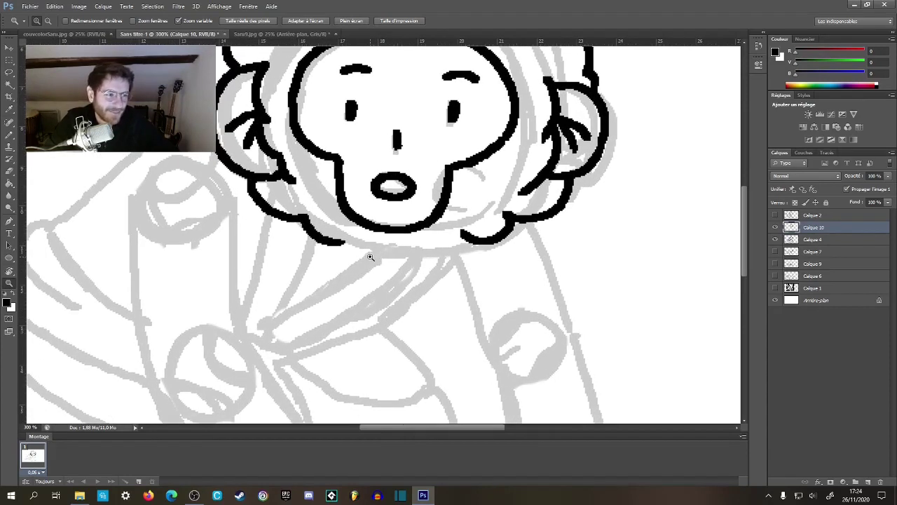
{"action": "mouse_move", "coordinate": [362, 243]}
{"action": "left_mouse_down"}
{"action": "mouse_move", "coordinate": [432, 152]}
{"action": "mouse_move", "coordinate": [548, 332]}
{"action": "mouse_move", "coordinate": [375, 33]}
{"action": "left_mouse_up"}
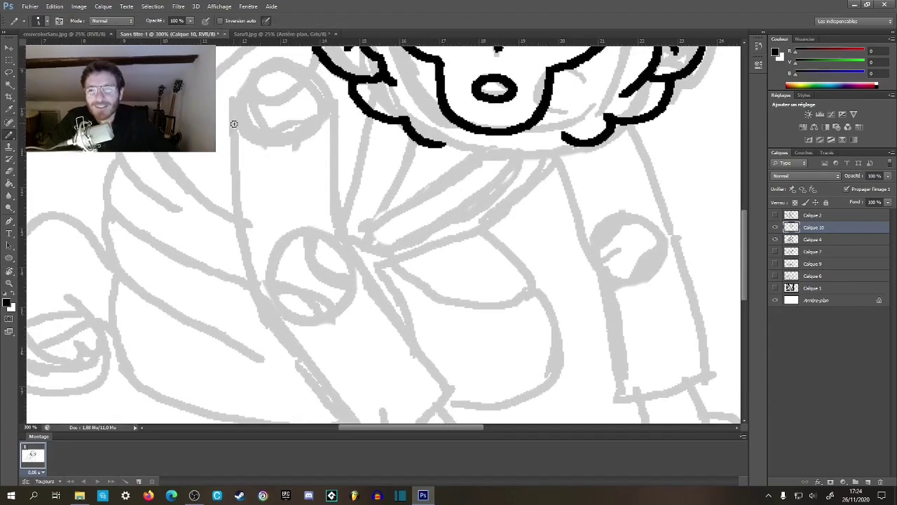
{"action": "mouse_move", "coordinate": [223, 108]}
{"action": "left_mouse_down"}
{"action": "mouse_move", "coordinate": [225, 203]}
{"action": "mouse_move", "coordinate": [247, 293]}
{"action": "left_mouse_up"}
{"action": "left_click_drag", "start_coordinate": [247, 293], "coordinate": [203, 188]}
{"action": "left_click_drag", "start_coordinate": [186, 153], "coordinate": [250, 267]}
{"action": "left_click_drag", "start_coordinate": [341, 300], "coordinate": [387, 260]}
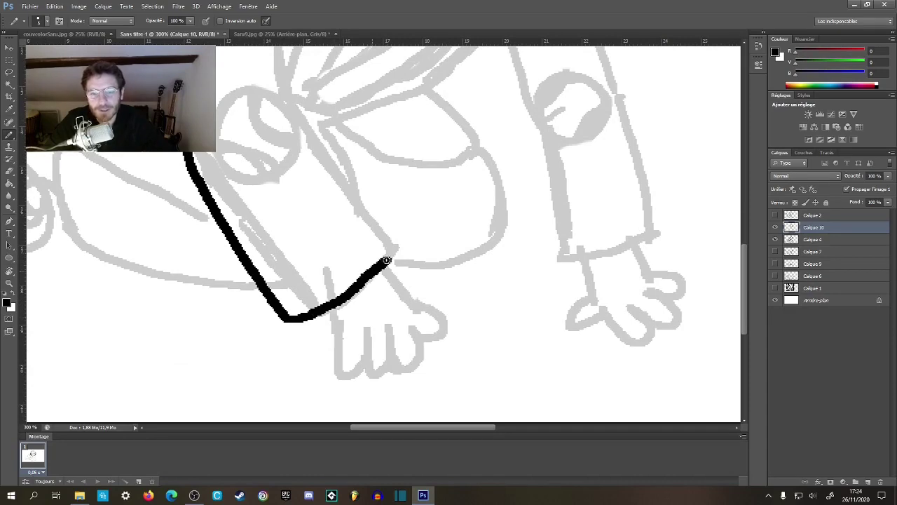
{"action": "left_click_drag", "start_coordinate": [324, 181], "coordinate": [280, 257]}
{"action": "mouse_move", "coordinate": [248, 61]}
{"action": "left_mouse_down"}
{"action": "mouse_move", "coordinate": [270, 203]}
{"action": "mouse_move", "coordinate": [363, 337]}
{"action": "left_mouse_up"}
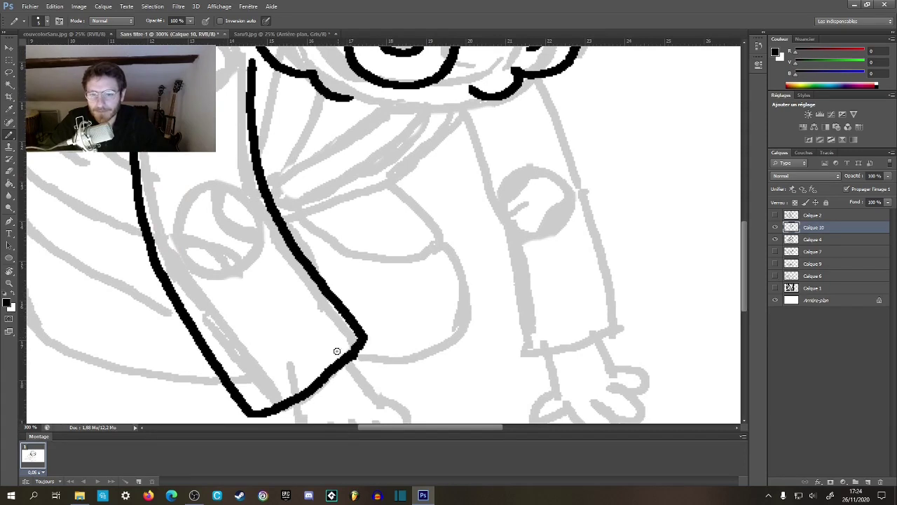
- Ink the right sleeve's two long edges and its cuff above the right hand
{"action": "scroll", "coordinate": [351, 184], "scroll_direction": "right", "scroll_amount": 5}
{"action": "mouse_move", "coordinate": [286, 104]}
{"action": "left_mouse_down"}
{"action": "mouse_move", "coordinate": [321, 180]}
{"action": "mouse_move", "coordinate": [344, 265]}
{"action": "mouse_move", "coordinate": [353, 355]}
{"action": "left_mouse_up"}
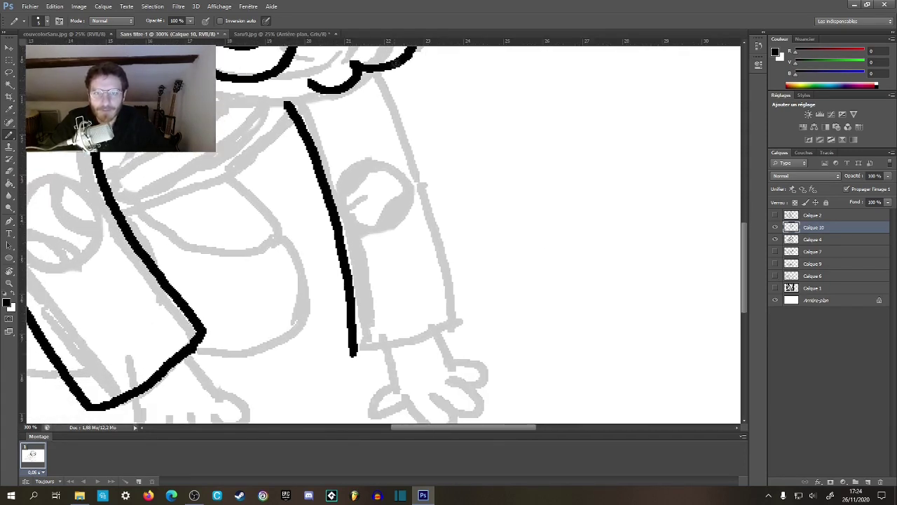
{"action": "left_click_drag", "start_coordinate": [398, 88], "coordinate": [448, 259]}
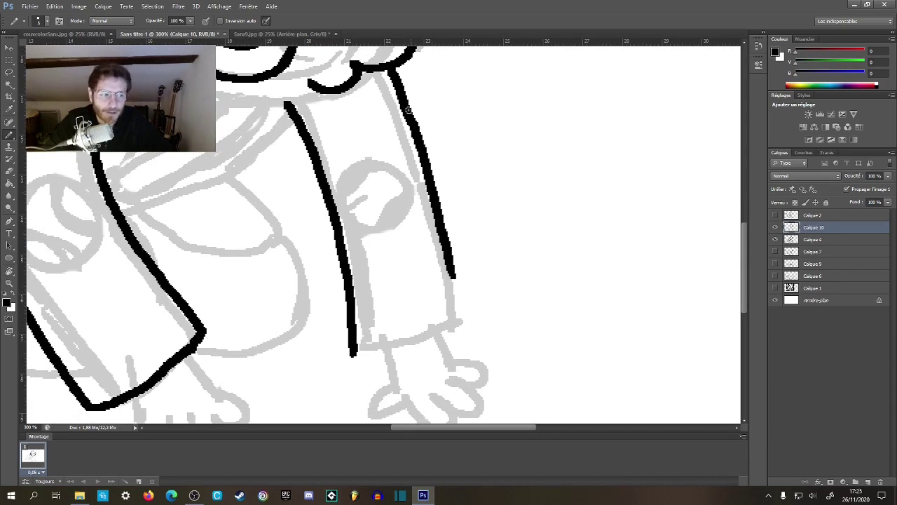
{"action": "key", "text": "ctrl+z"}
{"action": "mouse_move", "coordinate": [385, 66]}
{"action": "left_mouse_down"}
{"action": "mouse_move", "coordinate": [423, 132]}
{"action": "mouse_move", "coordinate": [463, 267]}
{"action": "mouse_move", "coordinate": [448, 147]}
{"action": "left_mouse_up"}
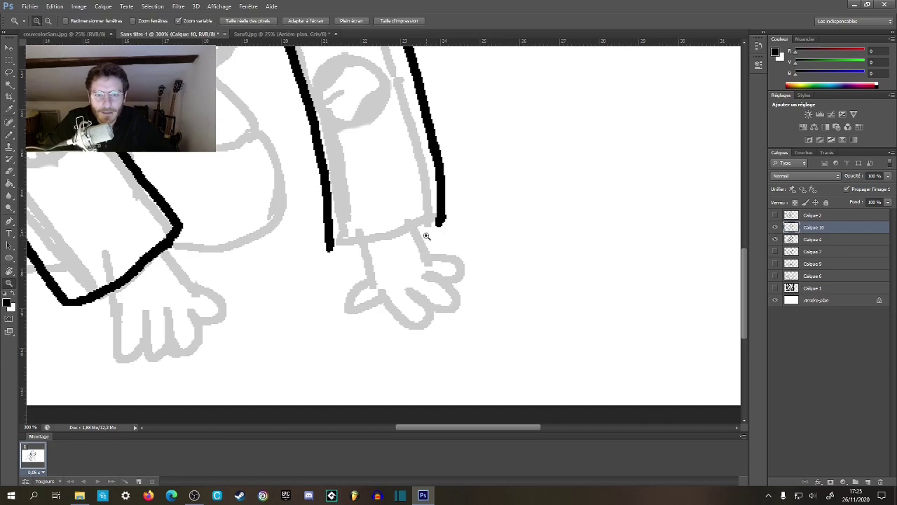
{"action": "scroll", "coordinate": [425, 236], "scroll_direction": "up", "scroll_amount": 1}
{"action": "mouse_move", "coordinate": [299, 247]}
{"action": "left_mouse_down"}
{"action": "mouse_move", "coordinate": [309, 256]}
{"action": "mouse_move", "coordinate": [420, 231]}
{"action": "left_mouse_up"}
{"action": "left_click_drag", "start_coordinate": [419, 104], "coordinate": [490, 290]}
- Ink the sloping back line from behind the left ear down toward the waist
{"action": "key", "text": "z"}
{"action": "left_click_drag", "start_coordinate": [449, 205], "coordinate": [292, 206]}
{"action": "scroll", "coordinate": [293, 207], "scroll_direction": "up", "scroll_amount": 3}
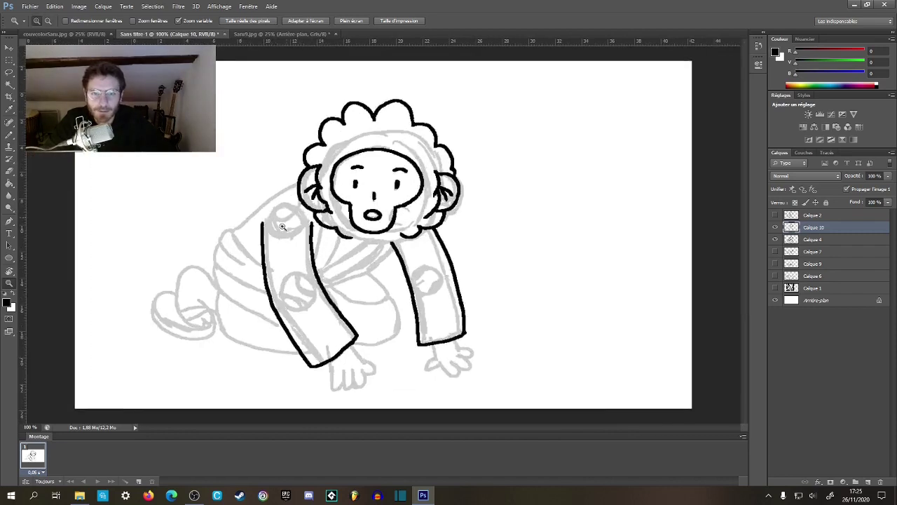
{"action": "key", "text": "b"}
{"action": "mouse_move", "coordinate": [179, 288]}
{"action": "left_mouse_down"}
{"action": "mouse_move", "coordinate": [340, 156]}
{"action": "mouse_move", "coordinate": [397, 131]}
{"action": "left_mouse_up"}
{"action": "left_click_drag", "start_coordinate": [471, 239], "coordinate": [309, 92]}
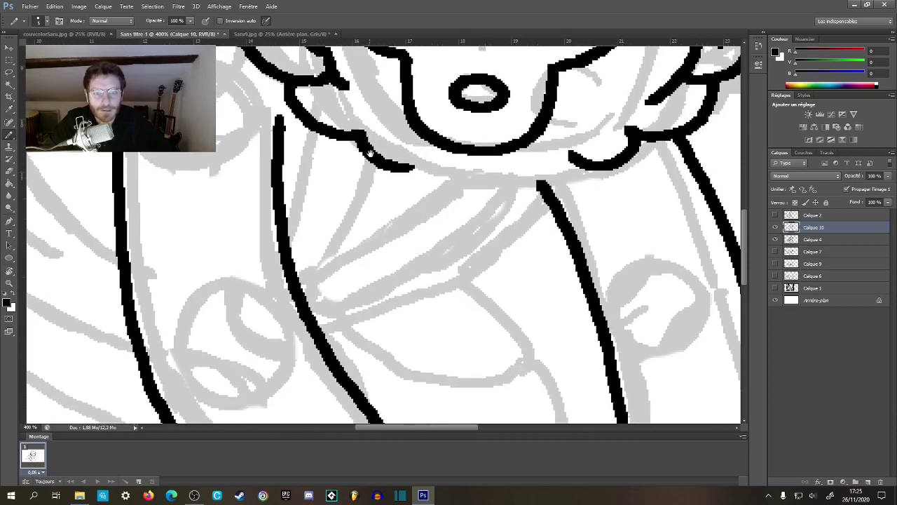
- Ink the garment's collar folds running from beneath the curls to the inner edge of the left sleeve
{"action": "left_click_drag", "start_coordinate": [314, 132], "coordinate": [287, 236]}
{"action": "mouse_move", "coordinate": [373, 165]}
{"action": "left_mouse_down"}
{"action": "mouse_move", "coordinate": [341, 246]}
{"action": "mouse_move", "coordinate": [300, 300]}
{"action": "left_mouse_up"}
{"action": "mouse_move", "coordinate": [341, 265]}
{"action": "left_mouse_down"}
{"action": "mouse_move", "coordinate": [469, 171]}
{"action": "mouse_move", "coordinate": [372, 239]}
{"action": "mouse_move", "coordinate": [443, 229]}
{"action": "left_mouse_up"}
{"action": "mouse_move", "coordinate": [407, 280]}
{"action": "left_mouse_down"}
{"action": "mouse_move", "coordinate": [366, 193]}
{"action": "mouse_move", "coordinate": [370, 239]}
{"action": "mouse_move", "coordinate": [336, 365]}
{"action": "mouse_move", "coordinate": [416, 133]}
{"action": "mouse_move", "coordinate": [340, 225]}
{"action": "mouse_move", "coordinate": [252, 257]}
{"action": "mouse_move", "coordinate": [403, 176]}
{"action": "mouse_move", "coordinate": [449, 130]}
{"action": "mouse_move", "coordinate": [444, 144]}
{"action": "mouse_move", "coordinate": [346, 216]}
{"action": "mouse_move", "coordinate": [210, 233]}
{"action": "left_mouse_up"}
- Ink the belt band below the collar and add an inner line along the right lapel
{"action": "key", "text": "ctrl+z"}
{"action": "key", "text": "ctrl+z"}
{"action": "mouse_move", "coordinate": [220, 266]}
{"action": "left_mouse_down"}
{"action": "mouse_move", "coordinate": [335, 267]}
{"action": "mouse_move", "coordinate": [389, 233]}
{"action": "mouse_move", "coordinate": [337, 241]}
{"action": "left_mouse_up"}
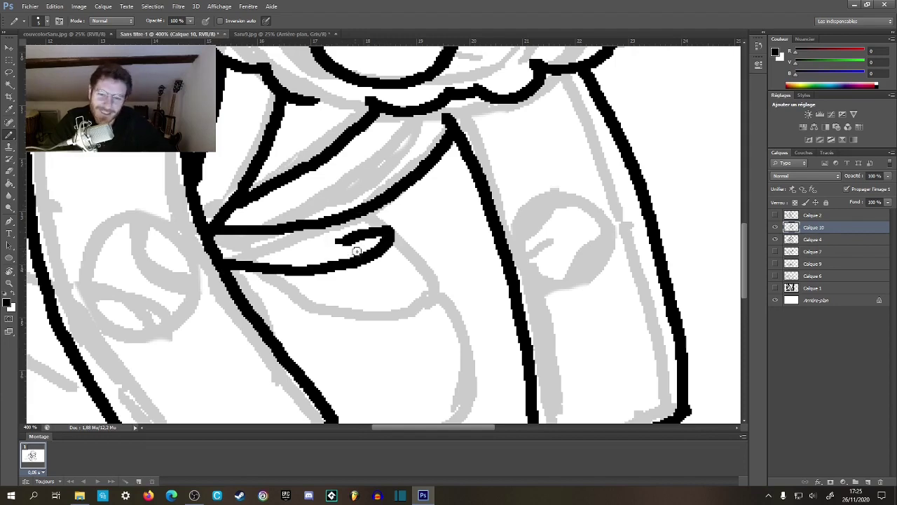
{"action": "key", "text": "ctrl+z"}
{"action": "mouse_move", "coordinate": [218, 258]}
{"action": "left_mouse_down"}
{"action": "mouse_move", "coordinate": [364, 256]}
{"action": "mouse_move", "coordinate": [383, 202]}
{"action": "mouse_move", "coordinate": [327, 311]}
{"action": "mouse_move", "coordinate": [355, 283]}
{"action": "left_mouse_up"}
{"action": "mouse_move", "coordinate": [297, 316]}
{"action": "left_mouse_down"}
{"action": "mouse_move", "coordinate": [400, 235]}
{"action": "mouse_move", "coordinate": [422, 203]}
{"action": "left_mouse_up"}
{"action": "key", "text": "x"}
{"action": "key", "text": "z"}
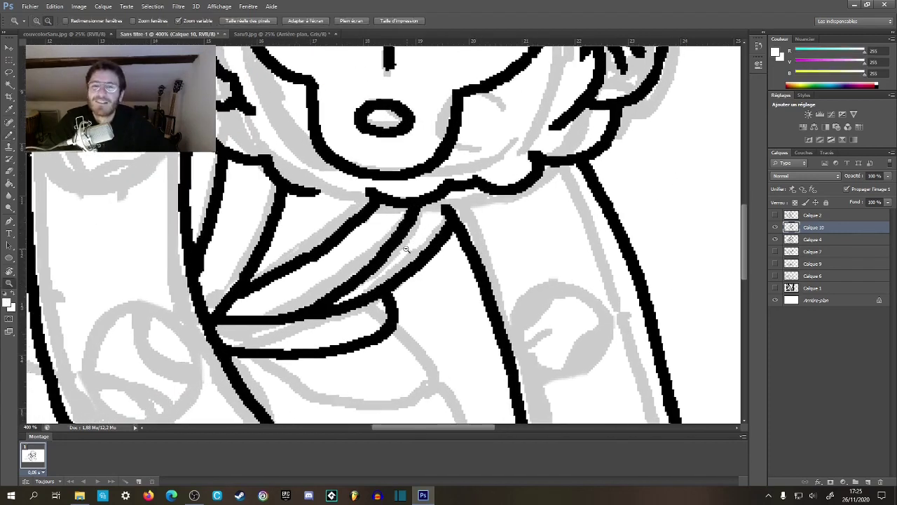
{"action": "left_click", "coordinate": [406, 249]}
{"action": "key", "text": "b"}
{"action": "key", "text": "x"}
{"action": "key", "text": "z"}
{"action": "left_click", "coordinate": [354, 276]}
{"action": "left_click", "coordinate": [355, 277]}
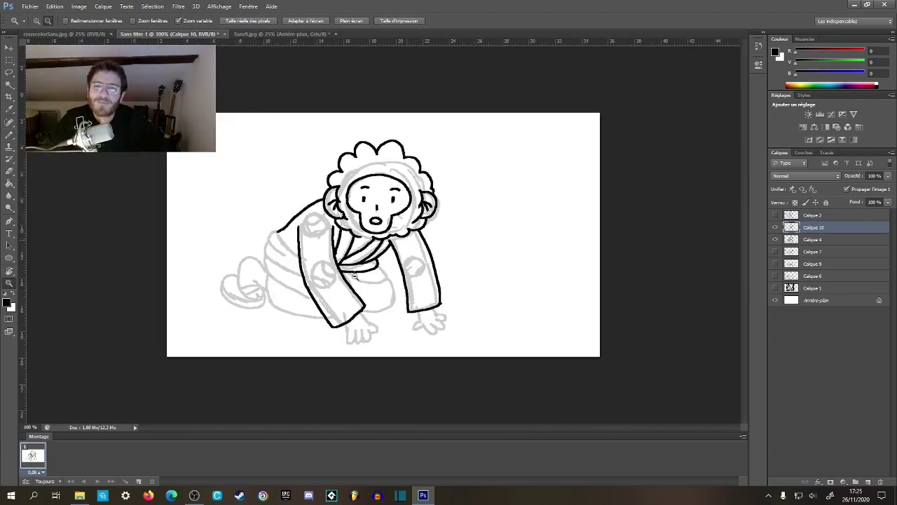
{"action": "left_click", "coordinate": [355, 277], "text": "alt"}
- Ink the first waist fold from the lower end of the back line down toward the left sleeve
{"action": "left_click", "coordinate": [308, 255]}
{"action": "left_click", "coordinate": [302, 261]}
{"action": "left_click_drag", "start_coordinate": [316, 248], "coordinate": [387, 199]}
{"action": "left_click", "coordinate": [343, 219]}
{"action": "key", "text": "b"}
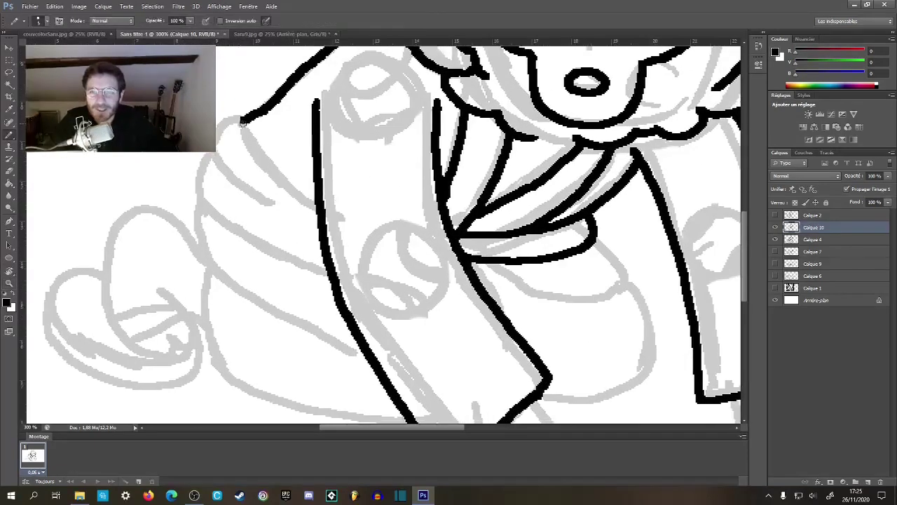
{"action": "key", "text": "z"}
{"action": "left_click", "coordinate": [285, 156]}
{"action": "key", "text": "b"}
{"action": "mouse_move", "coordinate": [235, 103]}
{"action": "left_mouse_down"}
{"action": "mouse_move", "coordinate": [256, 147]}
{"action": "mouse_move", "coordinate": [305, 203]}
{"action": "left_mouse_up"}
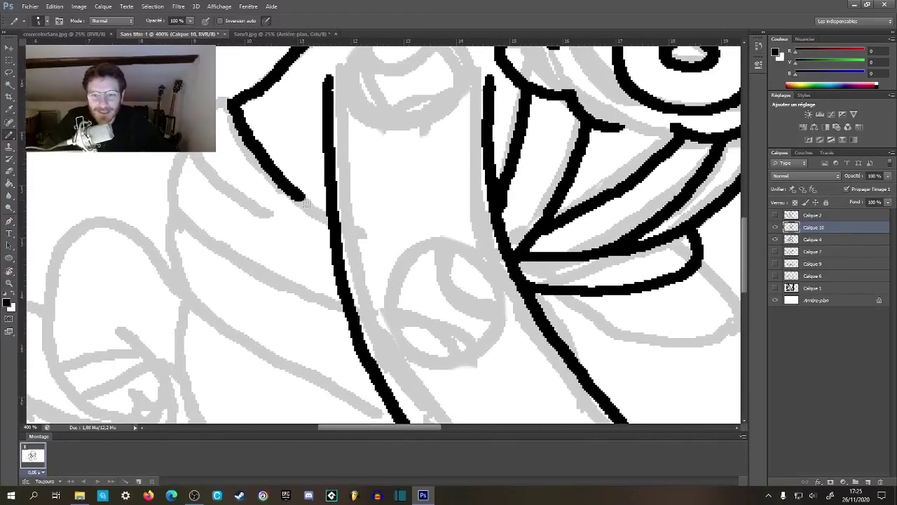
- Ink the rounded back edge of the waistband, its short inner crease and its lower line running to the left sleeve
{"action": "mouse_move", "coordinate": [188, 133]}
{"action": "left_mouse_down"}
{"action": "mouse_move", "coordinate": [237, 206]}
{"action": "mouse_move", "coordinate": [275, 231]}
{"action": "left_mouse_up"}
{"action": "left_click_drag", "start_coordinate": [243, 193], "coordinate": [281, 108]}
{"action": "mouse_move", "coordinate": [217, 124]}
{"action": "left_mouse_down"}
{"action": "mouse_move", "coordinate": [269, 184]}
{"action": "mouse_move", "coordinate": [375, 227]}
{"action": "left_mouse_up"}
{"action": "left_click_drag", "start_coordinate": [435, 232], "coordinate": [188, 320]}
{"action": "key", "text": "z"}
{"action": "left_click", "coordinate": [325, 285], "text": "alt"}
{"action": "left_click", "coordinate": [325, 285], "text": "alt"}
{"action": "left_click", "coordinate": [324, 286], "text": "alt"}
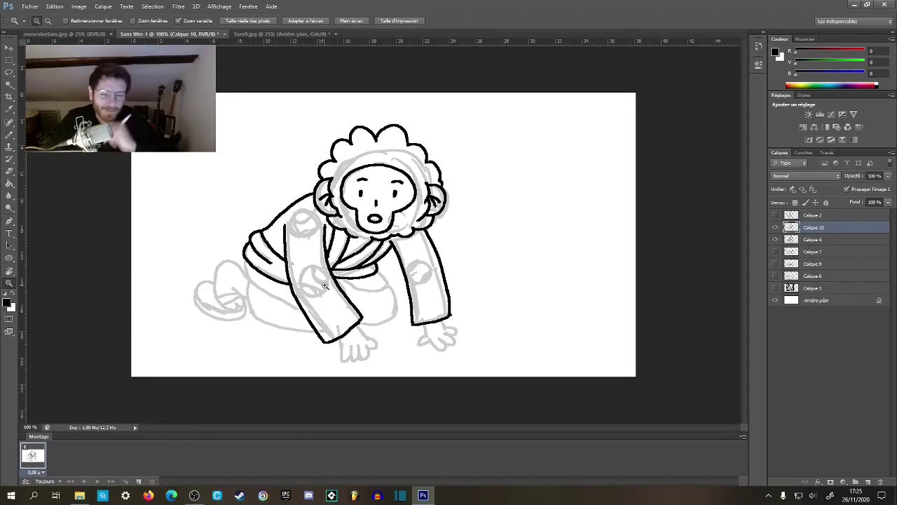
- Ink the long hip fold beneath the waistband, curving down toward the left sleeve
{"action": "left_click", "coordinate": [312, 292]}
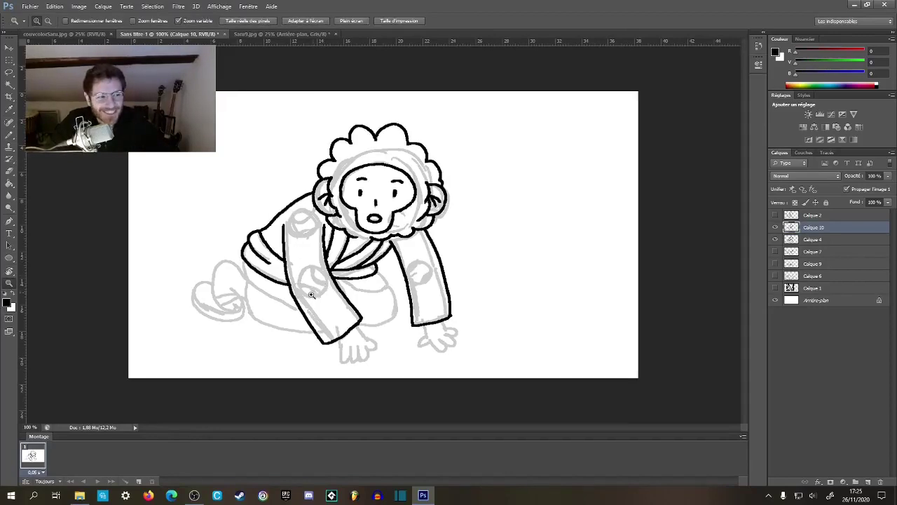
{"action": "left_click", "coordinate": [313, 292]}
{"action": "left_click_drag", "start_coordinate": [320, 299], "coordinate": [404, 269]}
{"action": "key", "text": "b"}
{"action": "key", "text": "z"}
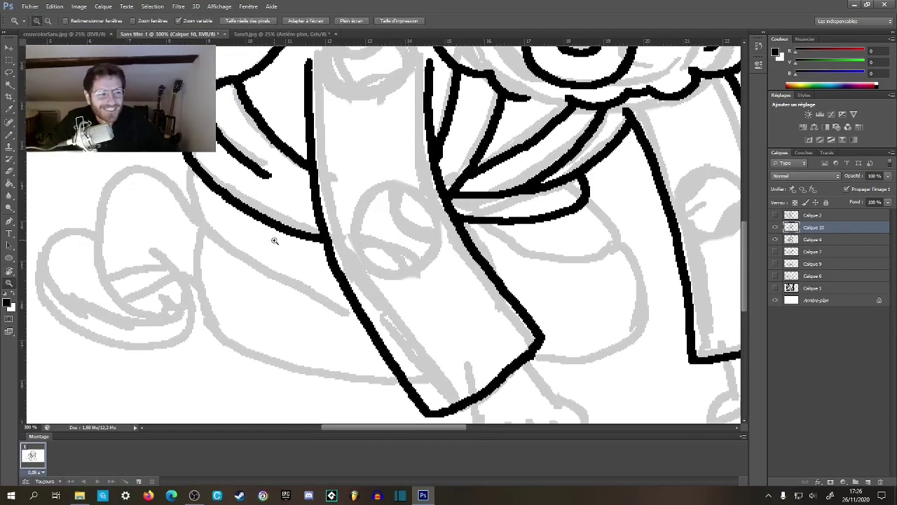
{"action": "left_click", "coordinate": [279, 243]}
{"action": "left_click_drag", "start_coordinate": [278, 244], "coordinate": [284, 213]}
{"action": "key", "text": "b"}
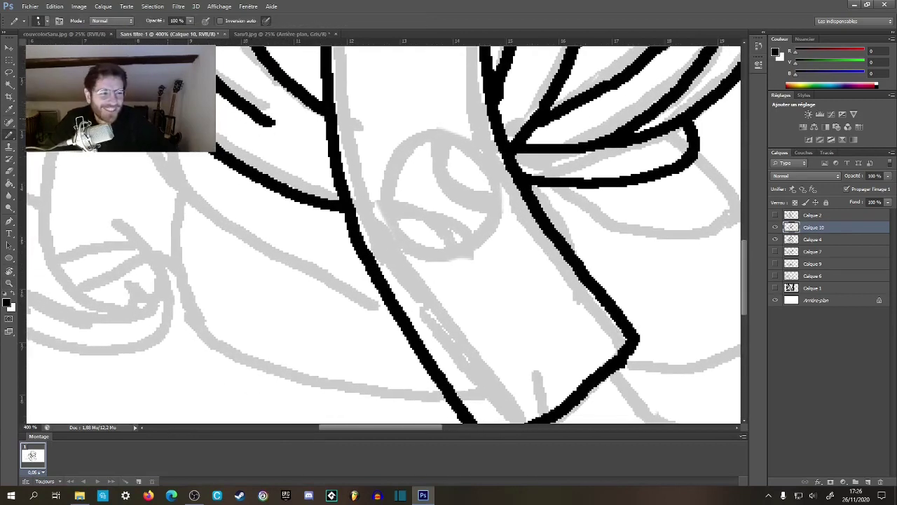
{"action": "mouse_move", "coordinate": [167, 150]}
{"action": "left_mouse_down"}
{"action": "mouse_move", "coordinate": [191, 203]}
{"action": "mouse_move", "coordinate": [275, 266]}
{"action": "mouse_move", "coordinate": [349, 298]}
{"action": "left_mouse_up"}
- Ink the rounded garment flap hanging below the belt and the small crease beside the left sleeve's inner edge
{"action": "mouse_move", "coordinate": [498, 263]}
{"action": "left_mouse_down"}
{"action": "mouse_move", "coordinate": [343, 153]}
{"action": "mouse_move", "coordinate": [410, 205]}
{"action": "mouse_move", "coordinate": [506, 141]}
{"action": "mouse_move", "coordinate": [465, 103]}
{"action": "left_mouse_up"}
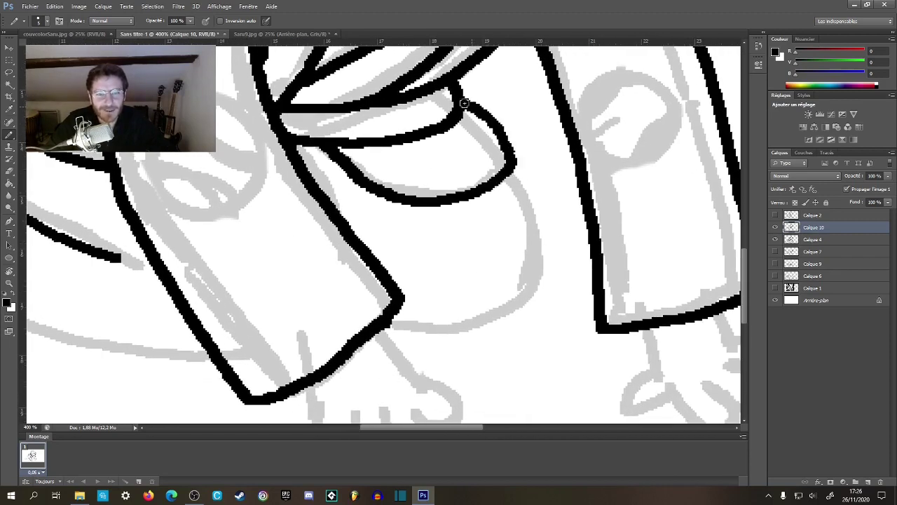
{"action": "left_click_drag", "start_coordinate": [399, 201], "coordinate": [344, 239]}
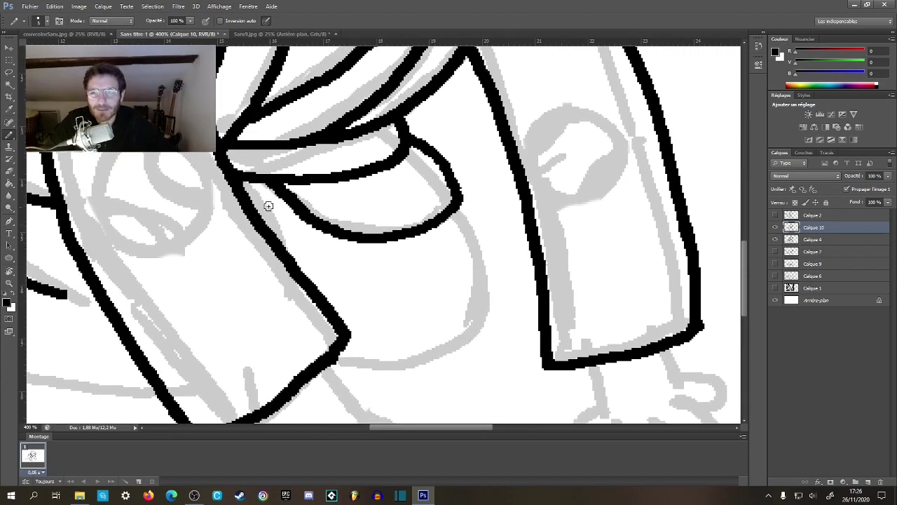
{"action": "left_click_drag", "start_coordinate": [269, 206], "coordinate": [312, 267]}
{"action": "mouse_move", "coordinate": [260, 197]}
{"action": "left_mouse_down"}
{"action": "mouse_move", "coordinate": [295, 230]}
{"action": "mouse_move", "coordinate": [313, 286]}
{"action": "left_mouse_up"}
- Ink the rounded knee outline from the flap's outer end down and back to the left cuff
{"action": "mouse_move", "coordinate": [461, 209]}
{"action": "left_mouse_down"}
{"action": "mouse_move", "coordinate": [483, 298]}
{"action": "mouse_move", "coordinate": [472, 340]}
{"action": "left_mouse_up"}
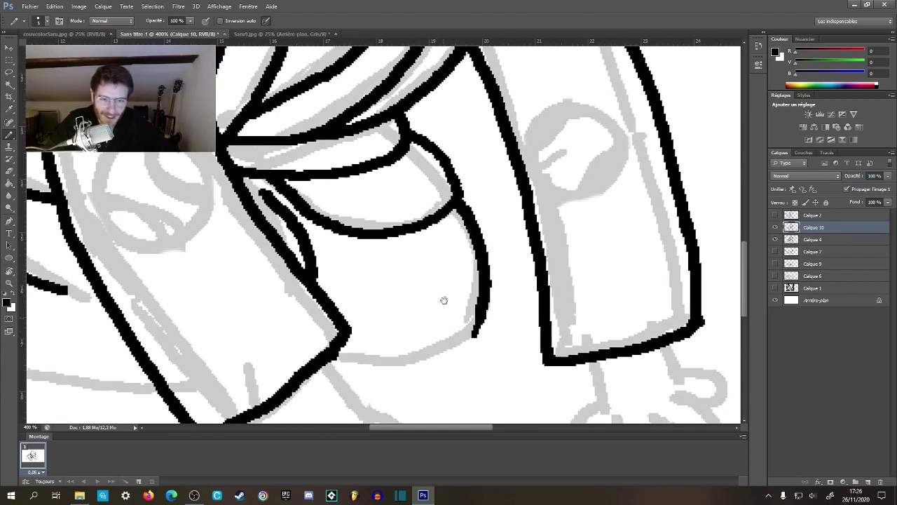
{"action": "scroll", "coordinate": [445, 300], "scroll_direction": "down", "scroll_amount": 3}
{"action": "mouse_move", "coordinate": [320, 237]}
{"action": "left_mouse_down"}
{"action": "mouse_move", "coordinate": [386, 236]}
{"action": "mouse_move", "coordinate": [449, 207]}
{"action": "mouse_move", "coordinate": [460, 164]}
{"action": "left_mouse_up"}
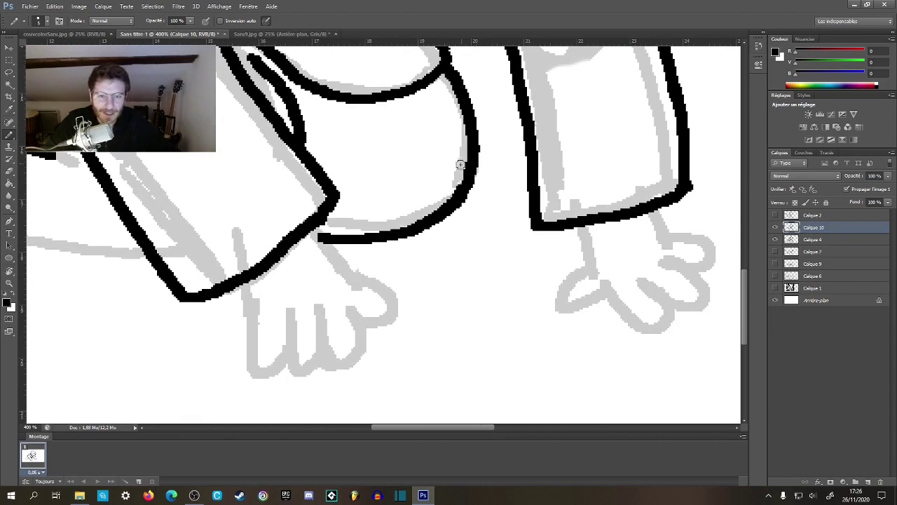
- Ink the wrists, fingers and thumbs of both hands below the sleeve cuffs
{"action": "left_click_drag", "start_coordinate": [319, 237], "coordinate": [363, 284]}
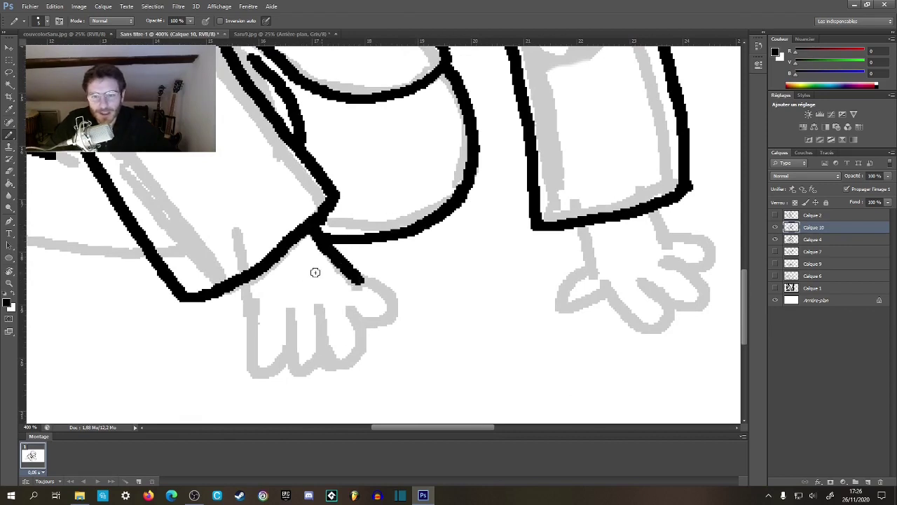
{"action": "scroll", "coordinate": [315, 271], "scroll_direction": "down", "scroll_amount": 2}
{"action": "scroll", "coordinate": [315, 271], "scroll_direction": "left", "scroll_amount": 2}
{"action": "mouse_move", "coordinate": [313, 201]}
{"action": "left_mouse_down"}
{"action": "mouse_move", "coordinate": [323, 255]}
{"action": "mouse_move", "coordinate": [358, 261]}
{"action": "mouse_move", "coordinate": [364, 233]}
{"action": "mouse_move", "coordinate": [396, 256]}
{"action": "mouse_move", "coordinate": [397, 279]}
{"action": "mouse_move", "coordinate": [434, 208]}
{"action": "mouse_move", "coordinate": [482, 209]}
{"action": "mouse_move", "coordinate": [354, 280]}
{"action": "mouse_move", "coordinate": [279, 239]}
{"action": "mouse_move", "coordinate": [237, 230]}
{"action": "left_mouse_up"}
{"action": "mouse_move", "coordinate": [384, 160]}
{"action": "left_mouse_down"}
{"action": "mouse_move", "coordinate": [394, 200]}
{"action": "mouse_move", "coordinate": [374, 216]}
{"action": "mouse_move", "coordinate": [380, 239]}
{"action": "mouse_move", "coordinate": [426, 211]}
{"action": "mouse_move", "coordinate": [421, 224]}
{"action": "mouse_move", "coordinate": [438, 249]}
{"action": "mouse_move", "coordinate": [477, 253]}
{"action": "mouse_move", "coordinate": [457, 210]}
{"action": "mouse_move", "coordinate": [503, 232]}
{"action": "mouse_move", "coordinate": [479, 184]}
{"action": "left_mouse_up"}
{"action": "mouse_move", "coordinate": [463, 142]}
{"action": "left_mouse_down"}
{"action": "mouse_move", "coordinate": [475, 159]}
{"action": "mouse_move", "coordinate": [519, 164]}
{"action": "mouse_move", "coordinate": [519, 195]}
{"action": "left_mouse_up"}
{"action": "key", "text": "ctrl+z"}
{"action": "mouse_move", "coordinate": [460, 141]}
{"action": "left_mouse_down"}
{"action": "mouse_move", "coordinate": [471, 166]}
{"action": "mouse_move", "coordinate": [520, 199]}
{"action": "left_mouse_up"}
{"action": "key", "text": "z"}
{"action": "left_click_drag", "start_coordinate": [464, 242], "coordinate": [216, 313]}
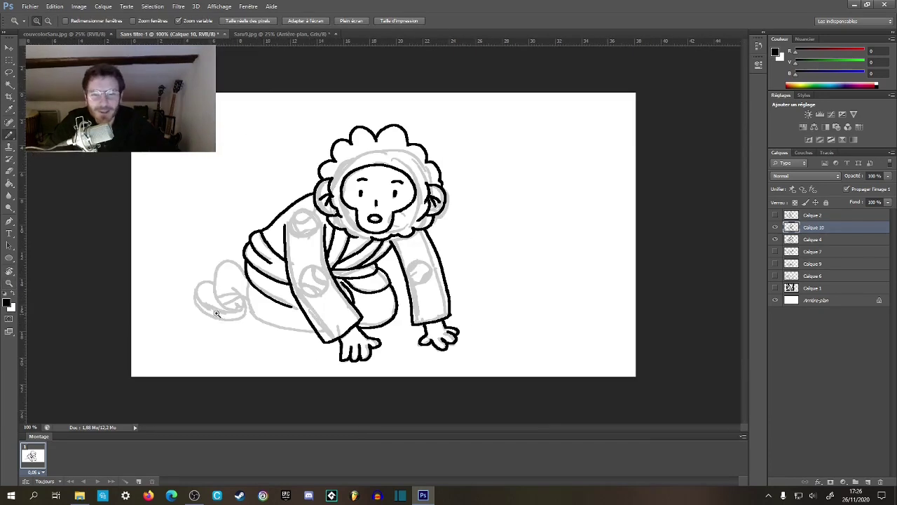
- Ink the back edge of the folded leg and its lower edge running to the left sleeve
{"action": "left_click", "coordinate": [257, 316]}
{"action": "left_click", "coordinate": [264, 335]}
{"action": "left_click", "coordinate": [275, 304]}
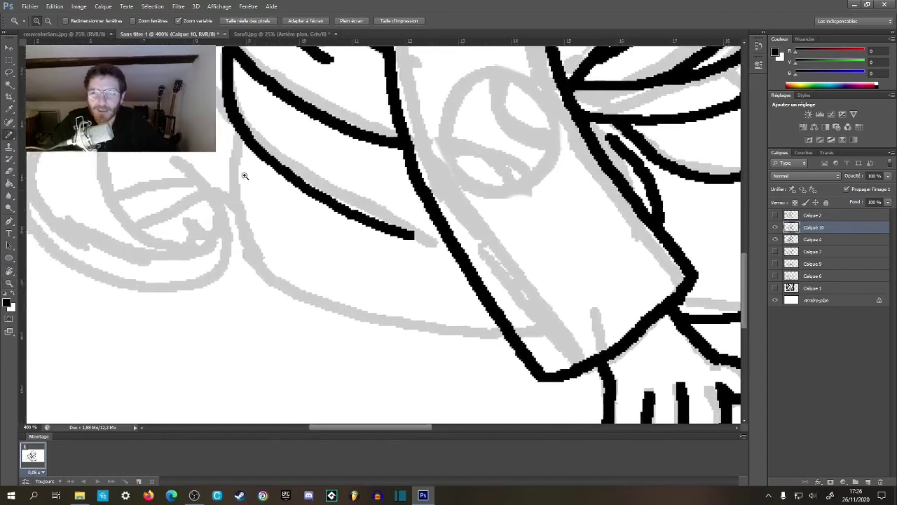
{"action": "key", "text": "b"}
{"action": "mouse_move", "coordinate": [236, 129]}
{"action": "left_mouse_down"}
{"action": "mouse_move", "coordinate": [240, 223]}
{"action": "mouse_move", "coordinate": [268, 280]}
{"action": "mouse_move", "coordinate": [228, 271]}
{"action": "mouse_move", "coordinate": [365, 315]}
{"action": "mouse_move", "coordinate": [457, 329]}
{"action": "left_mouse_up"}
{"action": "key", "text": "ctrl+z"}
{"action": "mouse_move", "coordinate": [307, 253]}
{"action": "left_mouse_down"}
{"action": "mouse_move", "coordinate": [398, 340]}
{"action": "mouse_move", "coordinate": [495, 373]}
{"action": "left_mouse_up"}
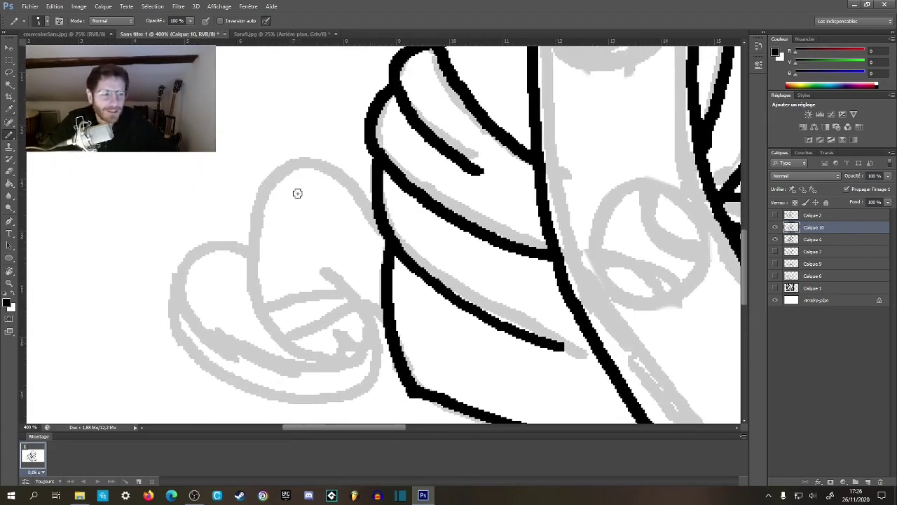
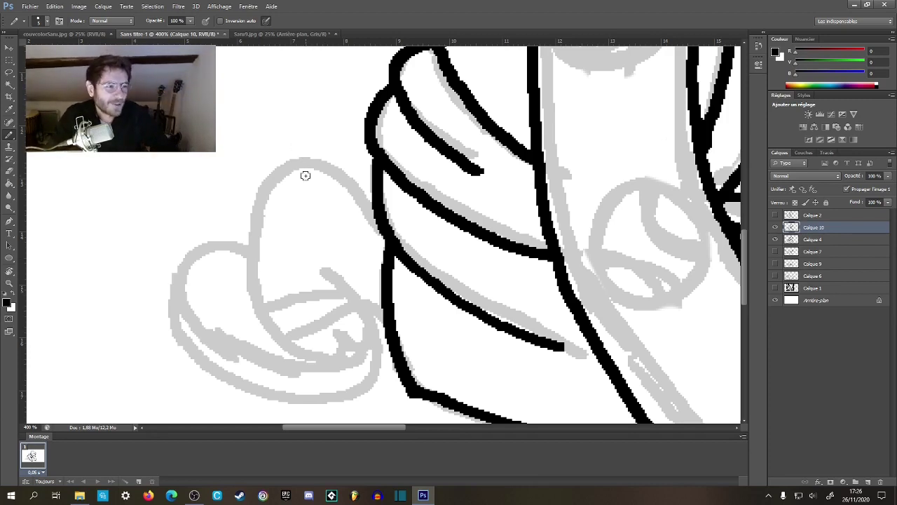
- Ink the rounded outline of the foot behind the leg, with its curled toes and the short line above them
{"action": "scroll", "coordinate": [288, 157], "scroll_direction": "down", "scroll_amount": 2}
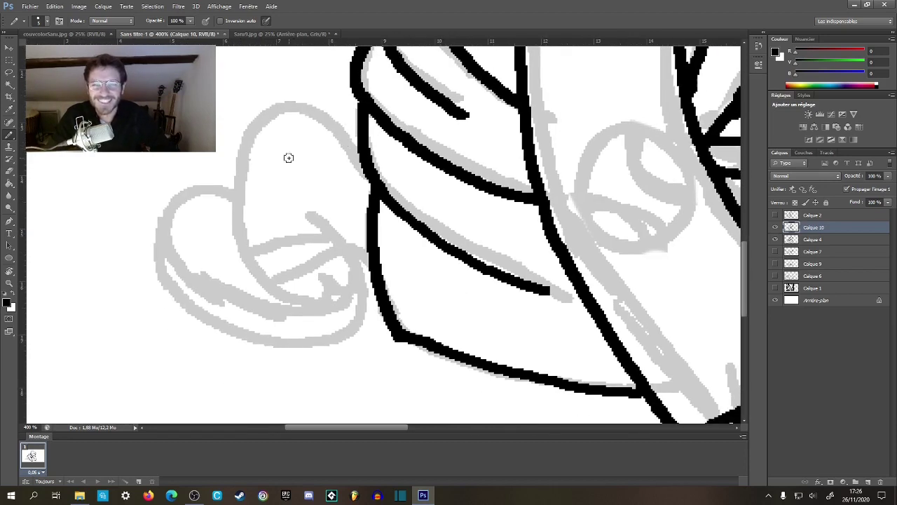
{"action": "mouse_move", "coordinate": [237, 216]}
{"action": "left_mouse_down"}
{"action": "mouse_move", "coordinate": [258, 125]}
{"action": "mouse_move", "coordinate": [281, 103]}
{"action": "mouse_move", "coordinate": [305, 103]}
{"action": "mouse_move", "coordinate": [349, 147]}
{"action": "mouse_move", "coordinate": [360, 178]}
{"action": "mouse_move", "coordinate": [340, 128]}
{"action": "mouse_move", "coordinate": [323, 114]}
{"action": "mouse_move", "coordinate": [276, 106]}
{"action": "mouse_move", "coordinate": [242, 138]}
{"action": "mouse_move", "coordinate": [232, 198]}
{"action": "mouse_move", "coordinate": [244, 259]}
{"action": "mouse_move", "coordinate": [300, 305]}
{"action": "mouse_move", "coordinate": [330, 305]}
{"action": "mouse_move", "coordinate": [313, 250]}
{"action": "left_mouse_up"}
{"action": "key", "text": "ctrl+z"}
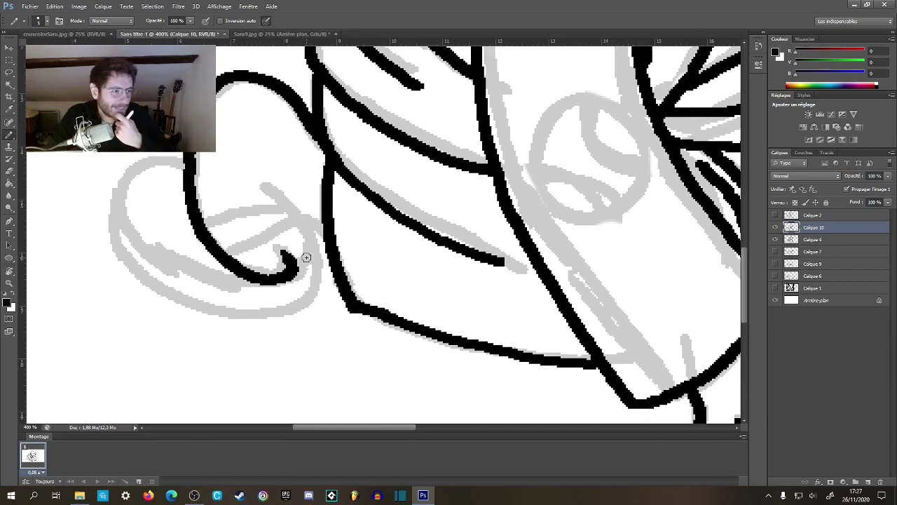
{"action": "mouse_move", "coordinate": [275, 247]}
{"action": "left_mouse_down"}
{"action": "mouse_move", "coordinate": [284, 265]}
{"action": "mouse_move", "coordinate": [319, 242]}
{"action": "left_mouse_up"}
{"action": "left_click_drag", "start_coordinate": [268, 187], "coordinate": [321, 249]}
- Ink the two curved strap lines across the foot behind the leg
{"action": "mouse_move", "coordinate": [307, 214]}
{"action": "left_mouse_down"}
{"action": "mouse_move", "coordinate": [325, 256]}
{"action": "mouse_move", "coordinate": [382, 204]}
{"action": "mouse_move", "coordinate": [301, 194]}
{"action": "mouse_move", "coordinate": [348, 170]}
{"action": "left_mouse_up"}
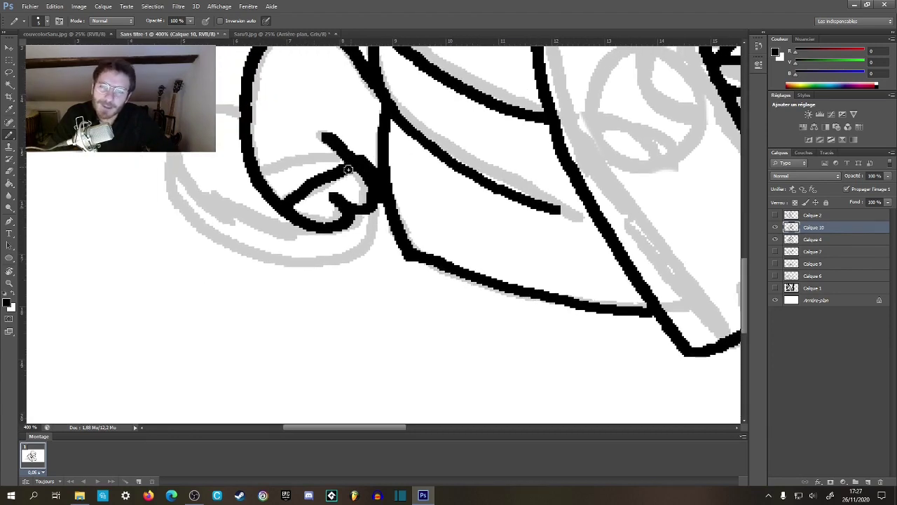
{"action": "mouse_move", "coordinate": [261, 178]}
{"action": "left_mouse_down"}
{"action": "mouse_move", "coordinate": [316, 142]}
{"action": "mouse_move", "coordinate": [338, 140]}
{"action": "left_mouse_up"}
{"action": "key", "text": "ctrl+z"}
{"action": "left_click_drag", "start_coordinate": [256, 176], "coordinate": [327, 141]}
{"action": "left_click_drag", "start_coordinate": [310, 185], "coordinate": [330, 255]}
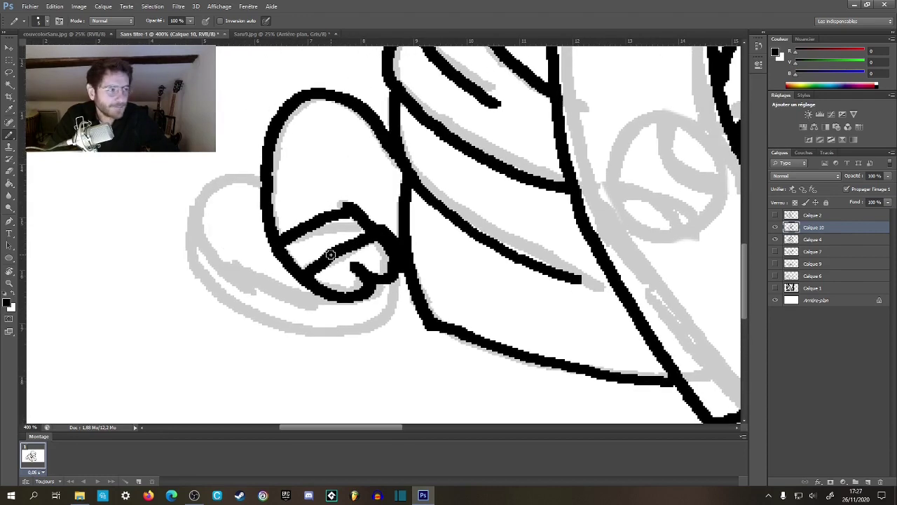
- Ink the shoe sole behind the foot with an inner contour and a parallel outer edge
{"action": "mouse_move", "coordinate": [198, 205]}
{"action": "left_mouse_down"}
{"action": "mouse_move", "coordinate": [212, 182]}
{"action": "mouse_move", "coordinate": [241, 171]}
{"action": "mouse_move", "coordinate": [260, 178]}
{"action": "mouse_move", "coordinate": [270, 190]}
{"action": "mouse_move", "coordinate": [226, 180]}
{"action": "mouse_move", "coordinate": [192, 207]}
{"action": "mouse_move", "coordinate": [223, 255]}
{"action": "mouse_move", "coordinate": [298, 301]}
{"action": "mouse_move", "coordinate": [321, 308]}
{"action": "mouse_move", "coordinate": [313, 284]}
{"action": "mouse_move", "coordinate": [294, 267]}
{"action": "mouse_move", "coordinate": [329, 276]}
{"action": "mouse_move", "coordinate": [310, 283]}
{"action": "mouse_move", "coordinate": [338, 278]}
{"action": "mouse_move", "coordinate": [366, 250]}
{"action": "left_mouse_up"}
{"action": "key", "text": "ctrl+z"}
{"action": "key", "text": "ctrl+z"}
{"action": "left_click_drag", "start_coordinate": [289, 267], "coordinate": [243, 260]}
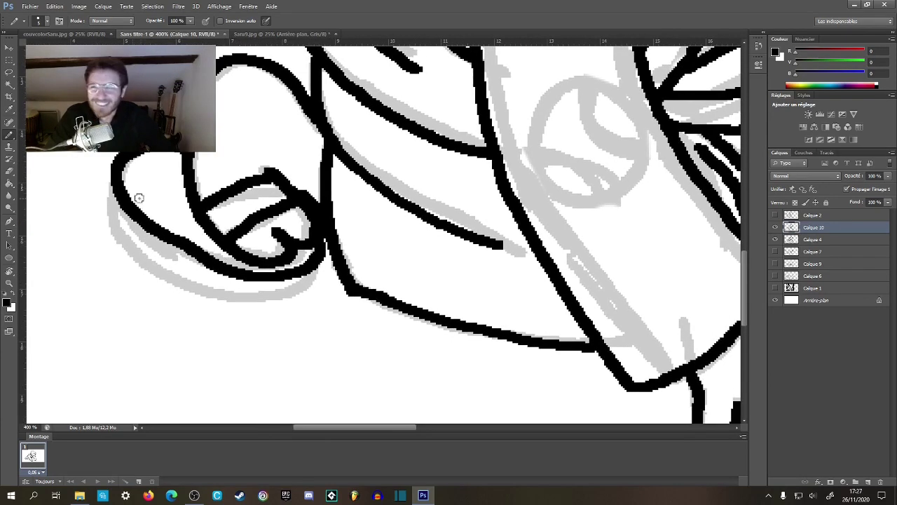
{"action": "mouse_move", "coordinate": [118, 161]}
{"action": "left_mouse_down"}
{"action": "mouse_move", "coordinate": [109, 208]}
{"action": "mouse_move", "coordinate": [129, 240]}
{"action": "mouse_move", "coordinate": [197, 282]}
{"action": "mouse_move", "coordinate": [264, 297]}
{"action": "mouse_move", "coordinate": [306, 288]}
{"action": "mouse_move", "coordinate": [320, 239]}
{"action": "left_mouse_up"}
{"action": "key", "text": "z"}
{"action": "left_click_drag", "start_coordinate": [372, 249], "coordinate": [344, 294]}
{"action": "left_click", "coordinate": [348, 291]}
{"action": "left_click", "coordinate": [348, 291]}
{"action": "left_click", "coordinate": [350, 291], "text": "alt"}
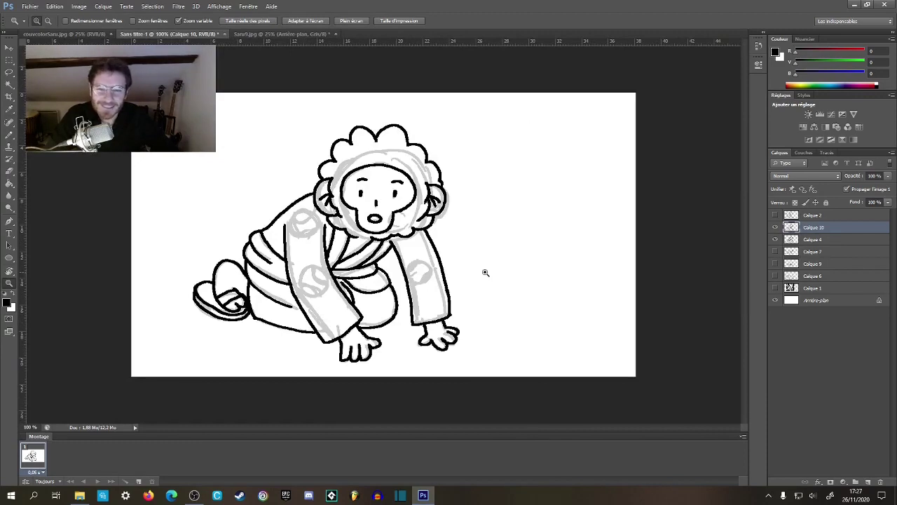
- Hide and delete the grey sketch layer Calque 4, and toggle Calque 10 to check the line art
{"action": "left_click", "coordinate": [774, 240]}
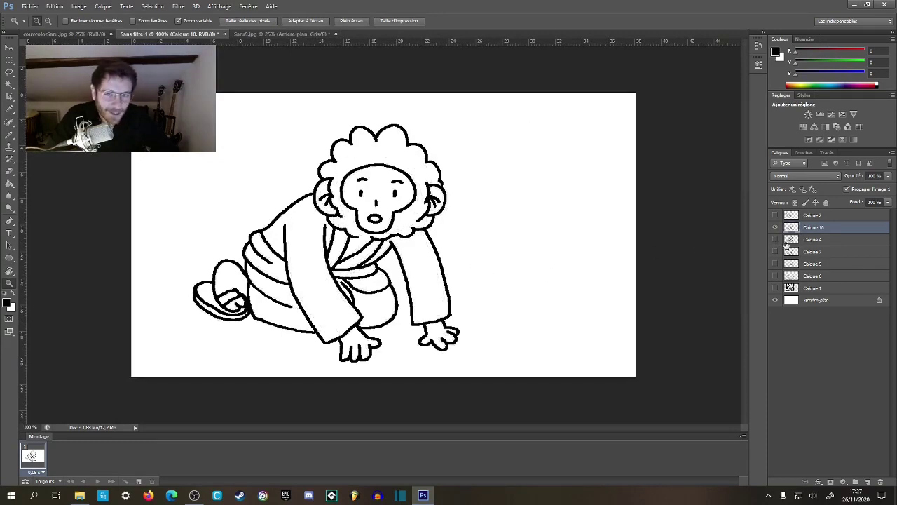
{"action": "mouse_move", "coordinate": [813, 242]}
{"action": "left_mouse_down"}
{"action": "mouse_move", "coordinate": [855, 470]}
{"action": "mouse_move", "coordinate": [855, 450]}
{"action": "mouse_move", "coordinate": [880, 481]}
{"action": "left_mouse_up"}
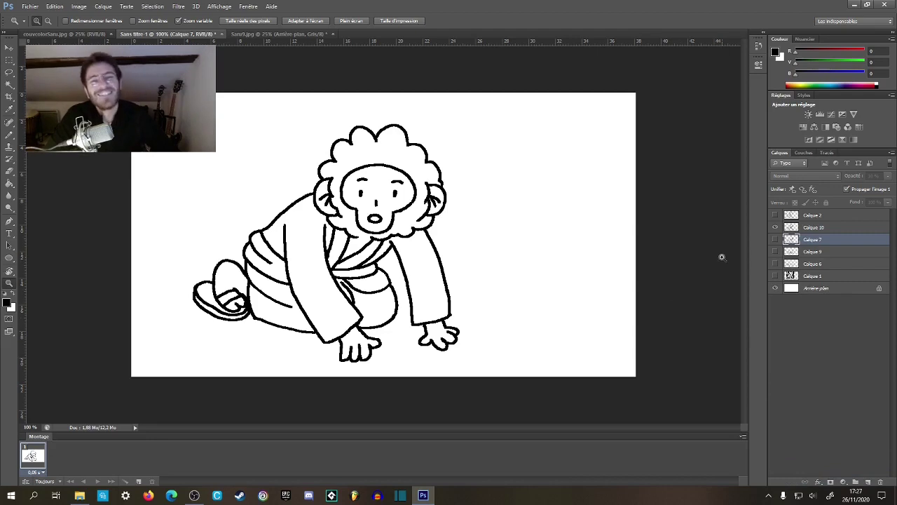
{"action": "left_click", "coordinate": [775, 228]}
{"action": "left_click", "coordinate": [775, 228]}
- Hide the inked Calque 10 and add a new empty layer above Calque 2
{"action": "left_click", "coordinate": [774, 216]}
{"action": "left_click", "coordinate": [798, 215]}
{"action": "left_click", "coordinate": [889, 175]}
{"action": "left_click", "coordinate": [775, 215]}
{"action": "left_click", "coordinate": [776, 227]}
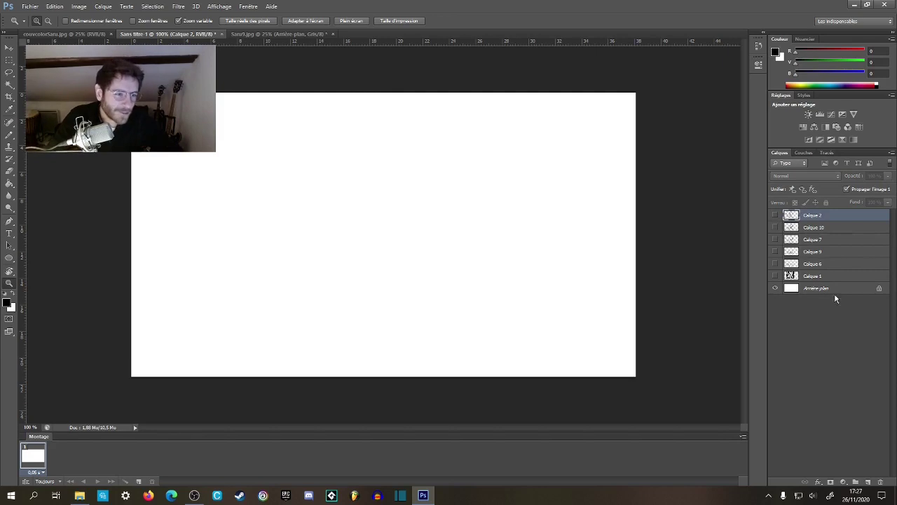
{"action": "left_click", "coordinate": [870, 483]}
- Draw a rounded rectangular bag with a side panel, a zip line along its upper edge and a zip pull
{"action": "key", "text": "b"}
{"action": "key", "text": "ctrl+plus"}
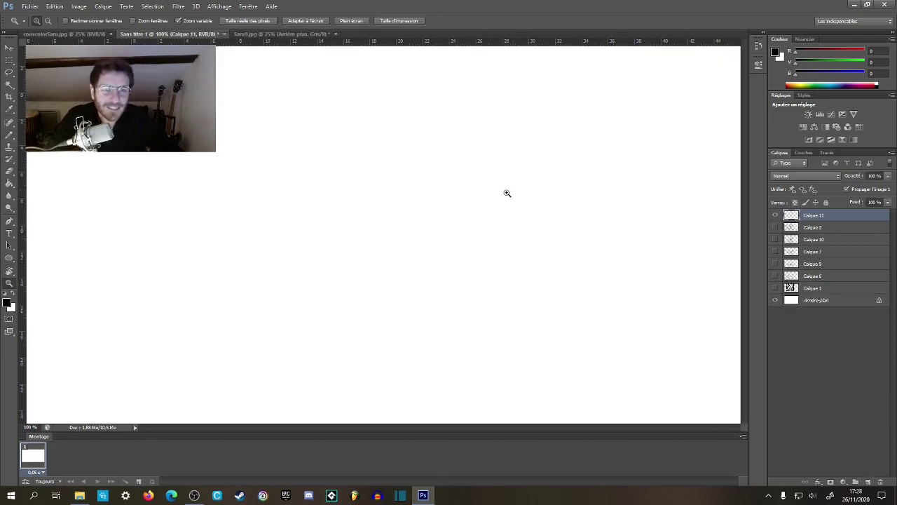
{"action": "mouse_move", "coordinate": [525, 147]}
{"action": "left_mouse_down"}
{"action": "mouse_move", "coordinate": [352, 155]}
{"action": "mouse_move", "coordinate": [320, 186]}
{"action": "mouse_move", "coordinate": [326, 277]}
{"action": "mouse_move", "coordinate": [384, 299]}
{"action": "mouse_move", "coordinate": [488, 300]}
{"action": "mouse_move", "coordinate": [549, 279]}
{"action": "mouse_move", "coordinate": [555, 196]}
{"action": "mouse_move", "coordinate": [543, 150]}
{"action": "mouse_move", "coordinate": [480, 147]}
{"action": "left_mouse_up"}
{"action": "mouse_move", "coordinate": [348, 153]}
{"action": "left_mouse_down"}
{"action": "mouse_move", "coordinate": [368, 135]}
{"action": "mouse_move", "coordinate": [392, 131]}
{"action": "mouse_move", "coordinate": [555, 123]}
{"action": "mouse_move", "coordinate": [582, 135]}
{"action": "mouse_move", "coordinate": [595, 247]}
{"action": "mouse_move", "coordinate": [572, 275]}
{"action": "mouse_move", "coordinate": [545, 286]}
{"action": "left_mouse_up"}
{"action": "mouse_move", "coordinate": [376, 143]}
{"action": "left_mouse_down"}
{"action": "mouse_move", "coordinate": [543, 141]}
{"action": "mouse_move", "coordinate": [566, 168]}
{"action": "left_mouse_up"}
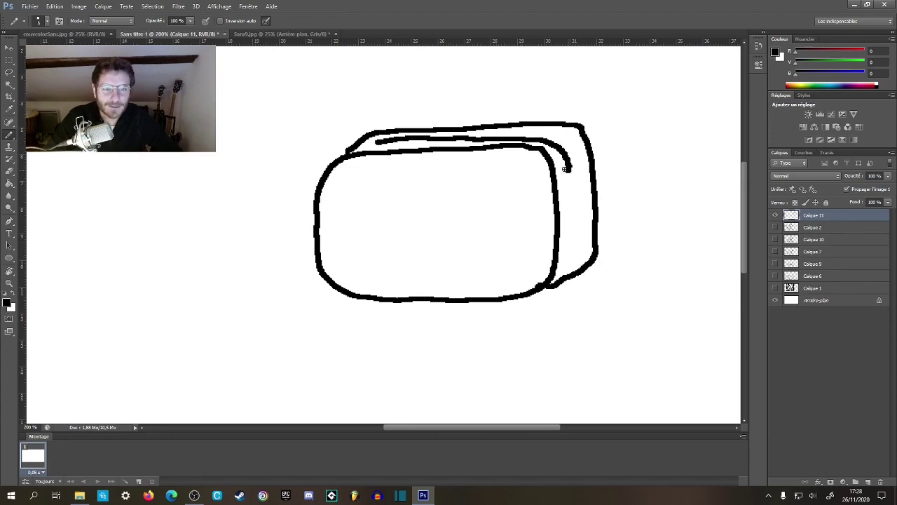
{"action": "left_click_drag", "start_coordinate": [483, 138], "coordinate": [439, 262]}
- Draw the bag's two double-line straps rising to the canvas's upper edge, with a short tie at the right strap's base
{"action": "left_click_drag", "start_coordinate": [300, 277], "coordinate": [343, 119]}
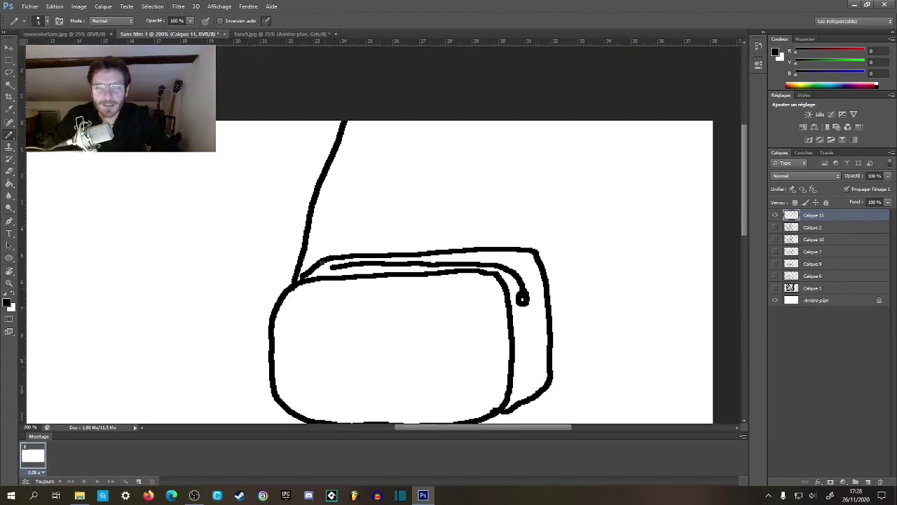
{"action": "left_click_drag", "start_coordinate": [323, 260], "coordinate": [372, 121]}
{"action": "mouse_move", "coordinate": [510, 275]}
{"action": "left_mouse_down"}
{"action": "mouse_move", "coordinate": [532, 157]}
{"action": "mouse_move", "coordinate": [533, 265]}
{"action": "mouse_move", "coordinate": [554, 120]}
{"action": "left_mouse_up"}
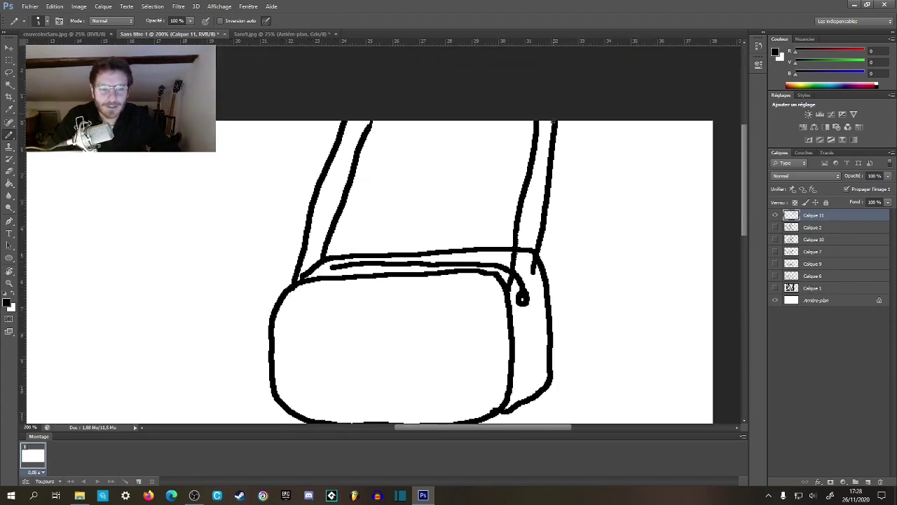
{"action": "left_click_drag", "start_coordinate": [522, 277], "coordinate": [547, 256]}
- Letter GOLA across the front of the bag and scribble an underline beneath it
{"action": "mouse_move", "coordinate": [372, 354]}
{"action": "left_mouse_down"}
{"action": "mouse_move", "coordinate": [419, 175]}
{"action": "mouse_move", "coordinate": [366, 228]}
{"action": "left_mouse_up"}
{"action": "mouse_move", "coordinate": [360, 194]}
{"action": "left_mouse_down"}
{"action": "mouse_move", "coordinate": [344, 215]}
{"action": "mouse_move", "coordinate": [380, 191]}
{"action": "mouse_move", "coordinate": [483, 235]}
{"action": "left_mouse_up"}
{"action": "mouse_move", "coordinate": [345, 267]}
{"action": "left_mouse_down"}
{"action": "mouse_move", "coordinate": [450, 260]}
{"action": "mouse_move", "coordinate": [359, 268]}
{"action": "mouse_move", "coordinate": [441, 270]}
{"action": "left_mouse_up"}
{"action": "scroll", "coordinate": [501, 273], "scroll_direction": "up", "scroll_amount": 3}
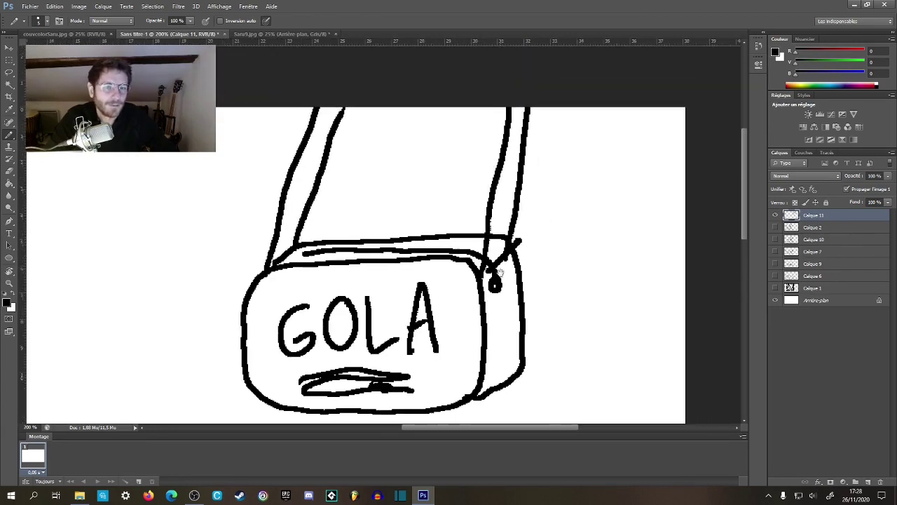
{"action": "key", "text": "z"}
{"action": "left_click", "coordinate": [452, 292], "text": "alt"}
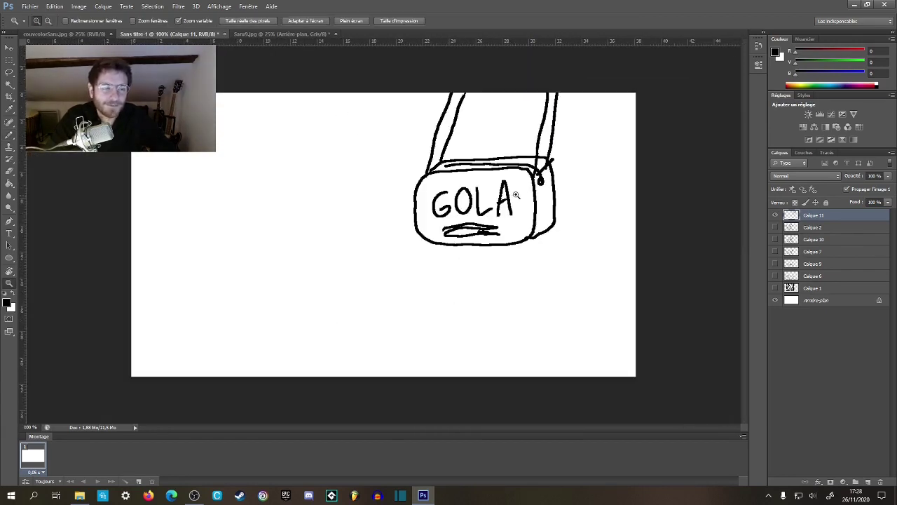
- Erase the GOLA lettering and its underline from the front of the bag
{"action": "left_click", "coordinate": [516, 195]}
{"action": "key", "text": "e"}
{"action": "mouse_move", "coordinate": [437, 211]}
{"action": "left_mouse_down"}
{"action": "mouse_move", "coordinate": [491, 243]}
{"action": "mouse_move", "coordinate": [447, 217]}
{"action": "mouse_move", "coordinate": [469, 242]}
{"action": "mouse_move", "coordinate": [443, 255]}
{"action": "mouse_move", "coordinate": [308, 192]}
{"action": "mouse_move", "coordinate": [404, 218]}
{"action": "mouse_move", "coordinate": [296, 183]}
{"action": "mouse_move", "coordinate": [322, 250]}
{"action": "mouse_move", "coordinate": [284, 285]}
{"action": "mouse_move", "coordinate": [333, 318]}
{"action": "mouse_move", "coordinate": [291, 305]}
{"action": "mouse_move", "coordinate": [444, 294]}
{"action": "left_mouse_up"}
- Draw a rounded front pocket on the bag with a second line for its thickness
{"action": "key", "text": "b"}
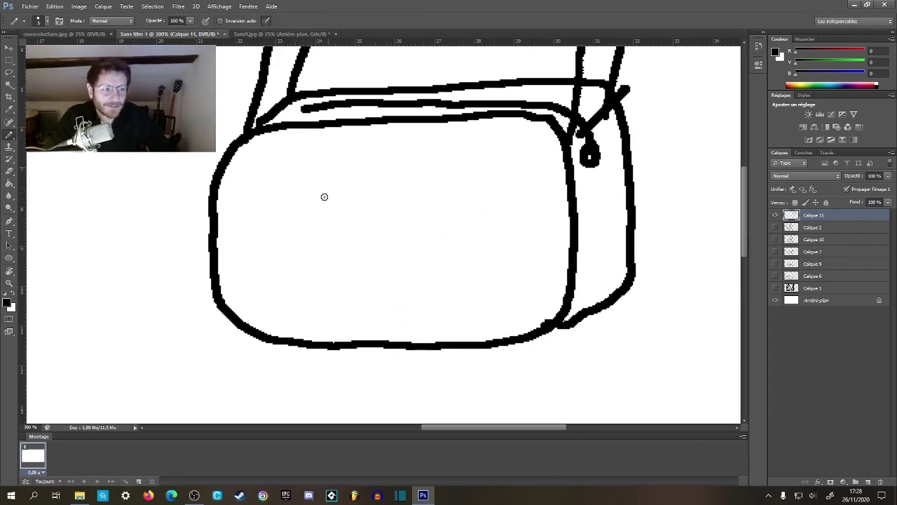
{"action": "mouse_move", "coordinate": [244, 296]}
{"action": "left_mouse_down"}
{"action": "mouse_move", "coordinate": [246, 221]}
{"action": "mouse_move", "coordinate": [300, 170]}
{"action": "mouse_move", "coordinate": [384, 164]}
{"action": "mouse_move", "coordinate": [478, 173]}
{"action": "mouse_move", "coordinate": [504, 250]}
{"action": "mouse_move", "coordinate": [505, 302]}
{"action": "mouse_move", "coordinate": [382, 320]}
{"action": "mouse_move", "coordinate": [269, 314]}
{"action": "mouse_move", "coordinate": [247, 264]}
{"action": "left_mouse_up"}
{"action": "mouse_move", "coordinate": [341, 162]}
{"action": "left_mouse_down"}
{"action": "mouse_move", "coordinate": [417, 152]}
{"action": "mouse_move", "coordinate": [519, 208]}
{"action": "mouse_move", "coordinate": [443, 299]}
{"action": "left_mouse_up"}
- Letter GOLA inside the bag's front pocket
{"action": "left_click_drag", "start_coordinate": [293, 216], "coordinate": [288, 254]}
{"action": "mouse_move", "coordinate": [345, 218]}
{"action": "left_mouse_down"}
{"action": "mouse_move", "coordinate": [409, 212]}
{"action": "mouse_move", "coordinate": [422, 241]}
{"action": "mouse_move", "coordinate": [448, 242]}
{"action": "left_mouse_up"}
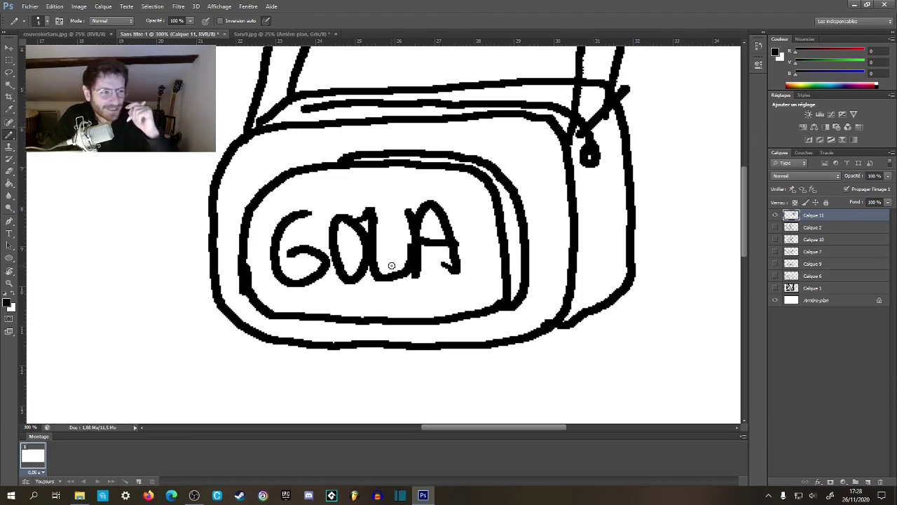
{"action": "left_click", "coordinate": [405, 238], "text": "alt"}
{"action": "left_click", "coordinate": [405, 238], "text": "alt"}
{"action": "left_click", "coordinate": [405, 238], "text": "alt"}
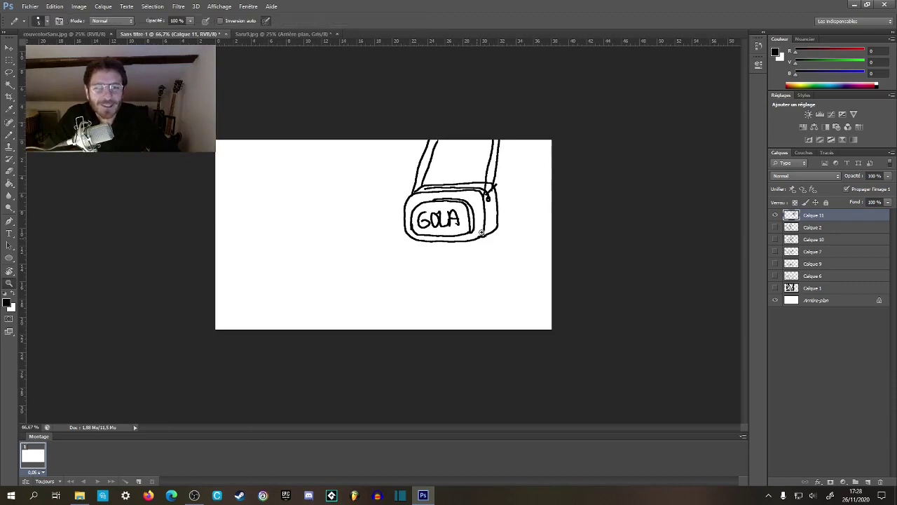
{"action": "scroll", "coordinate": [456, 217], "scroll_direction": "up", "scroll_amount": 4}
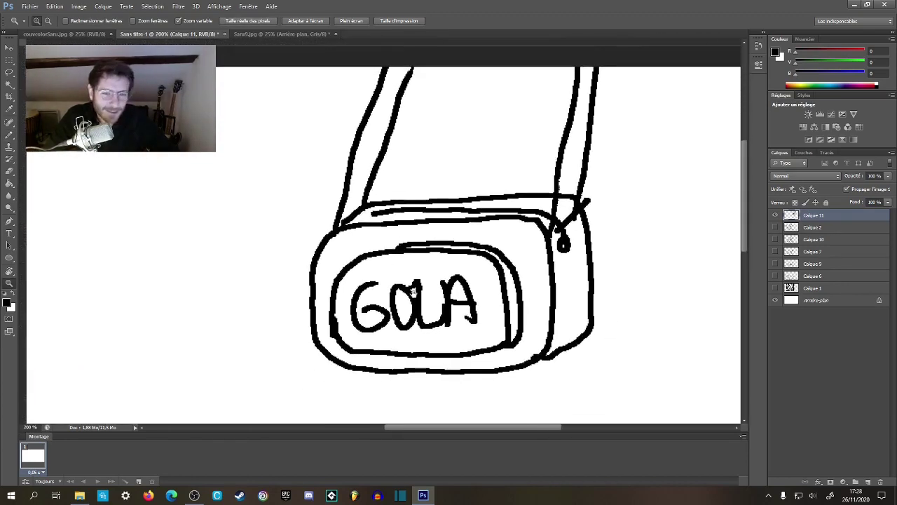
- Erase the GOLA lettering from inside the bag's front pocket
{"action": "scroll", "coordinate": [417, 303], "scroll_direction": "up", "scroll_amount": 2}
{"action": "key", "text": "e"}
{"action": "mouse_move", "coordinate": [519, 259]}
{"action": "left_mouse_down"}
{"action": "mouse_move", "coordinate": [501, 295]}
{"action": "mouse_move", "coordinate": [416, 256]}
{"action": "mouse_move", "coordinate": [407, 311]}
{"action": "mouse_move", "coordinate": [324, 273]}
{"action": "mouse_move", "coordinate": [367, 330]}
{"action": "mouse_move", "coordinate": [392, 324]}
{"action": "left_mouse_up"}
{"action": "key", "text": "z"}
{"action": "scroll", "coordinate": [487, 288], "scroll_direction": "down", "scroll_amount": 3}
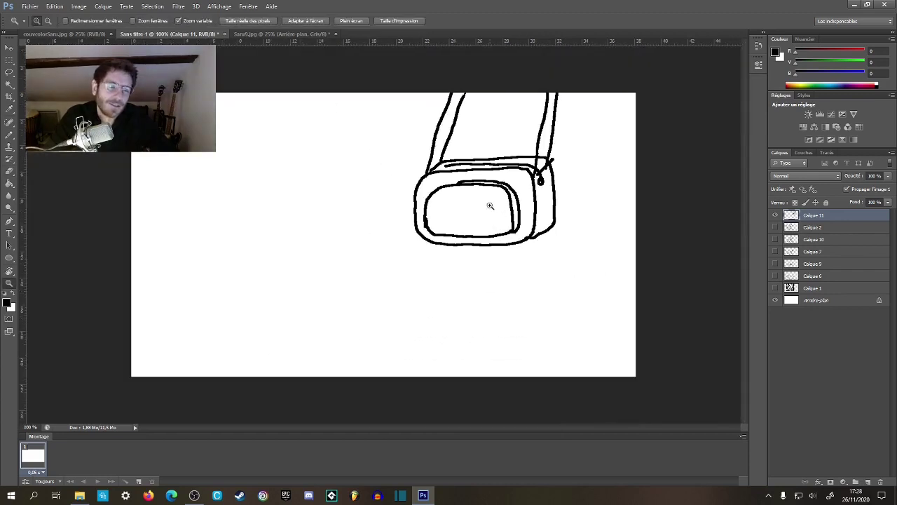
- Erase the entire shoulder bag drawing, including its strap, from Calque 11
{"action": "scroll", "coordinate": [489, 203], "scroll_direction": "up", "scroll_amount": 2}
{"action": "left_click_drag", "start_coordinate": [492, 217], "coordinate": [451, 307]}
{"action": "scroll", "coordinate": [451, 306], "scroll_direction": "down", "scroll_amount": 1}
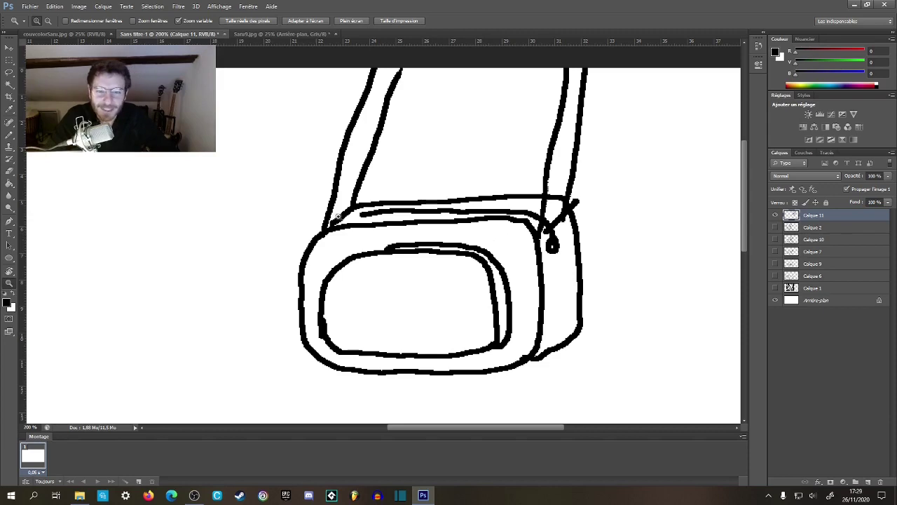
{"action": "scroll", "coordinate": [401, 309], "scroll_direction": "down", "scroll_amount": 2}
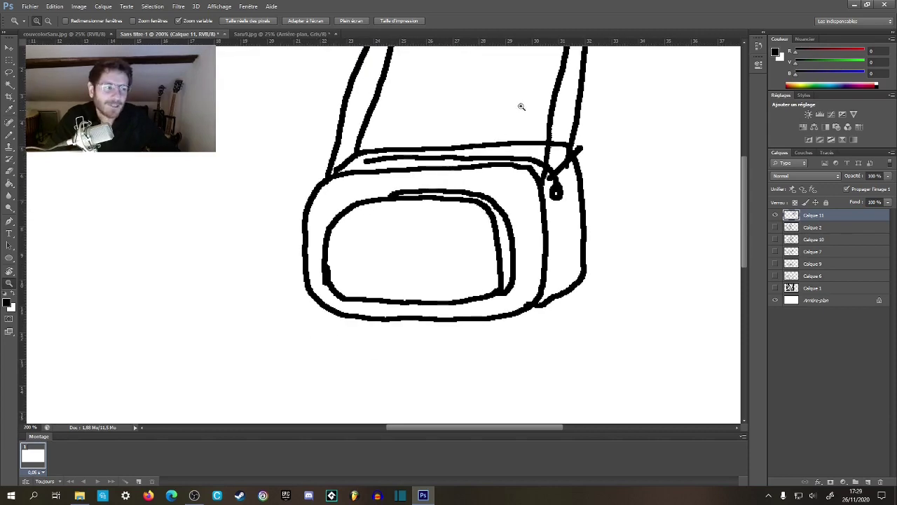
{"action": "scroll", "coordinate": [412, 205], "scroll_direction": "up", "scroll_amount": 2}
{"action": "scroll", "coordinate": [412, 205], "scroll_direction": "right", "scroll_amount": 1}
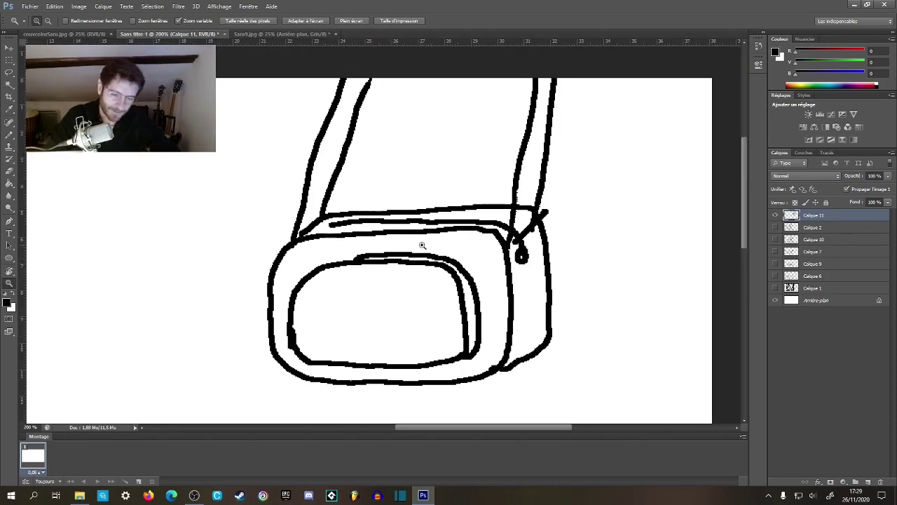
{"action": "left_click", "coordinate": [422, 245], "text": "alt"}
{"action": "key", "text": "b"}
{"action": "mouse_move", "coordinate": [447, 129]}
{"action": "left_mouse_down"}
{"action": "mouse_move", "coordinate": [449, 102]}
{"action": "mouse_move", "coordinate": [415, 241]}
{"action": "mouse_move", "coordinate": [438, 190]}
{"action": "left_mouse_up"}
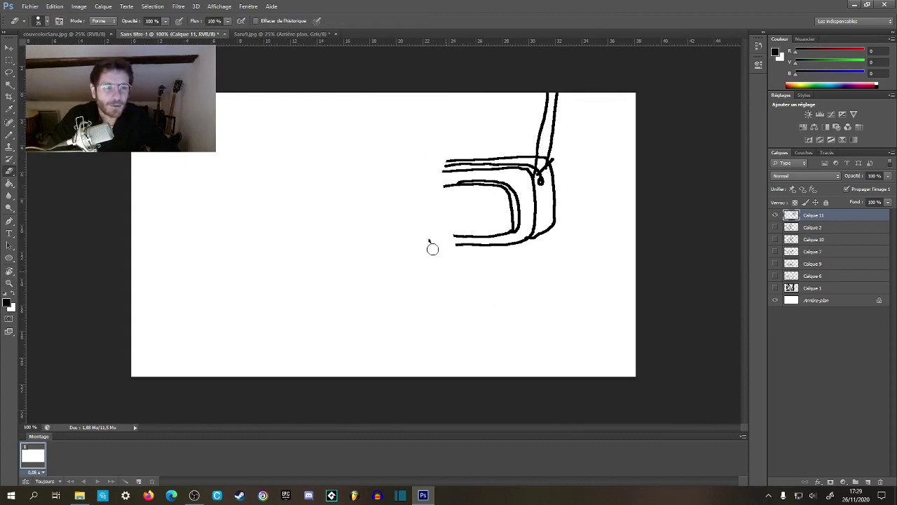
{"action": "mouse_move", "coordinate": [456, 242]}
{"action": "left_mouse_down"}
{"action": "mouse_move", "coordinate": [513, 245]}
{"action": "mouse_move", "coordinate": [487, 171]}
{"action": "left_mouse_up"}
{"action": "mouse_move", "coordinate": [552, 238]}
{"action": "left_mouse_down"}
{"action": "mouse_move", "coordinate": [567, 218]}
{"action": "mouse_move", "coordinate": [529, 112]}
{"action": "mouse_move", "coordinate": [557, 176]}
{"action": "left_mouse_up"}
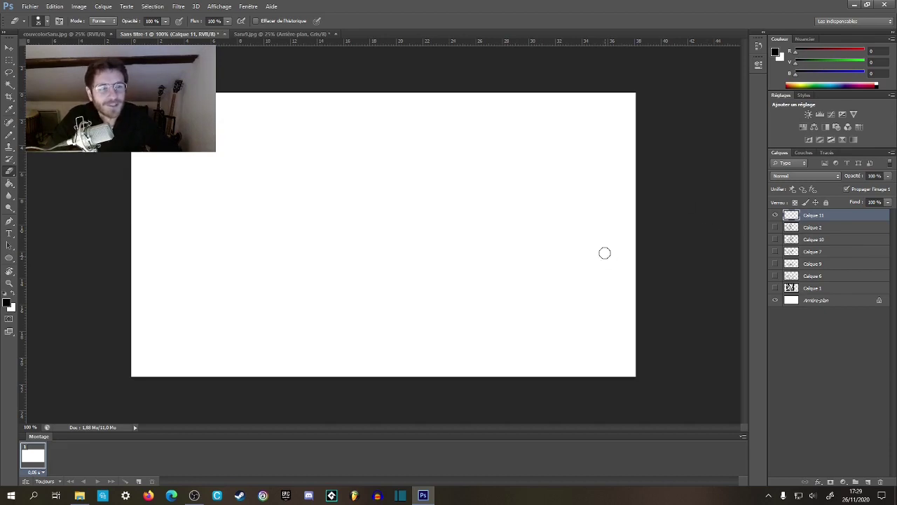
- Hide Calque 11 and raise the opacity of Calque 7 to 100 %
{"action": "left_click", "coordinate": [775, 215]}
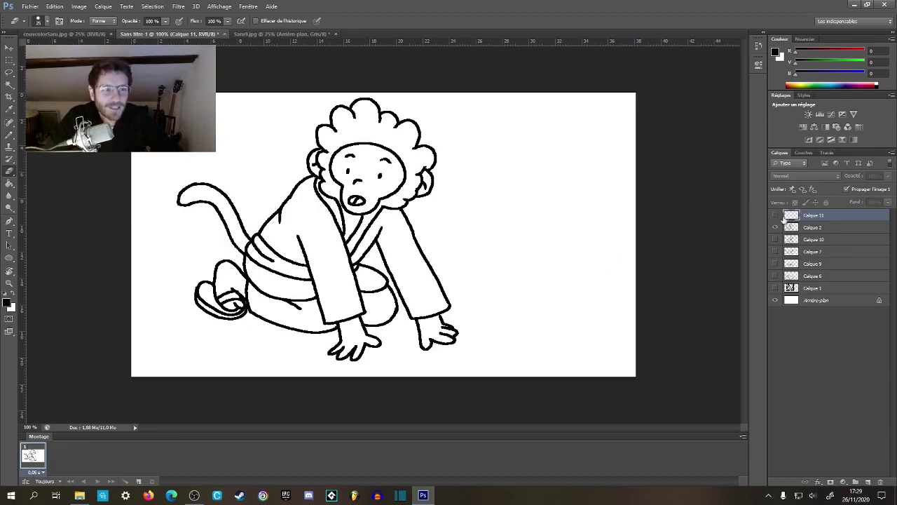
{"action": "left_click", "coordinate": [776, 240]}
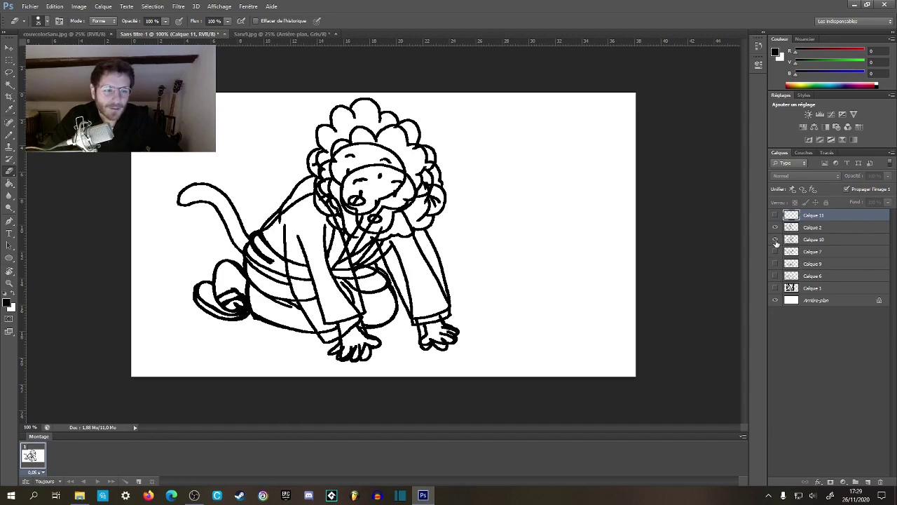
{"action": "left_click", "coordinate": [776, 241]}
{"action": "left_click", "coordinate": [776, 251]}
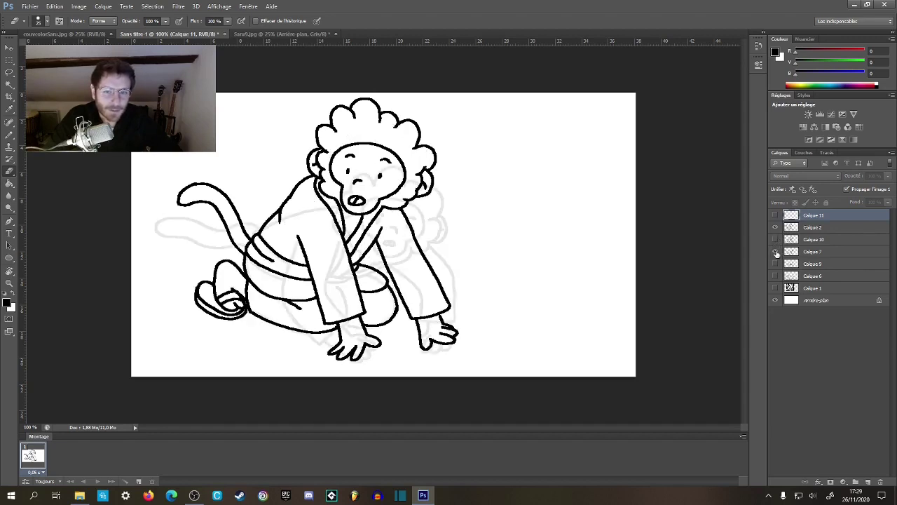
{"action": "left_click", "coordinate": [792, 254]}
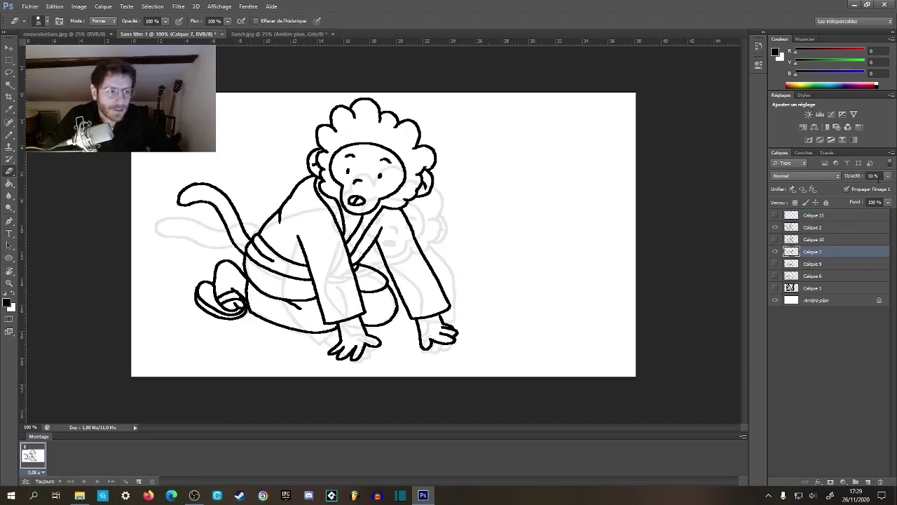
{"action": "left_click", "coordinate": [887, 176]}
{"action": "left_click_drag", "start_coordinate": [880, 188], "coordinate": [891, 187]}
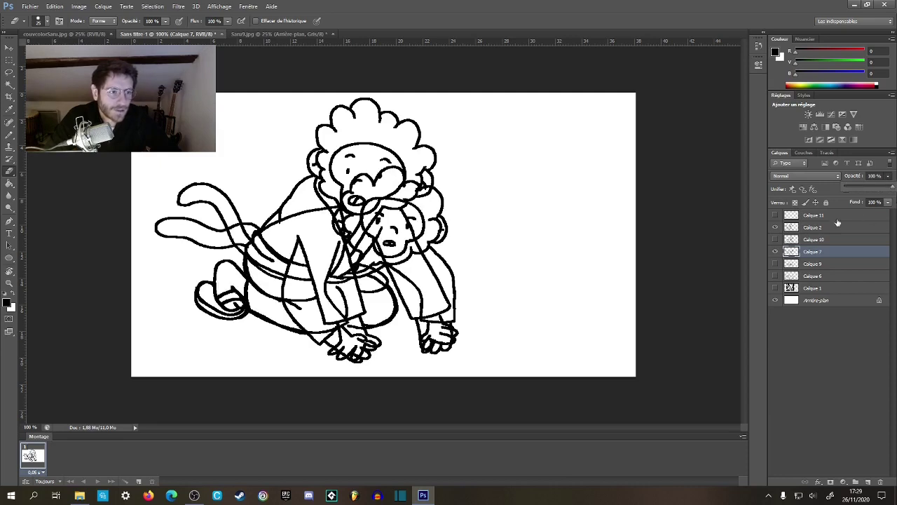
- Check the opacity of Calque 10, Calque 9 and Calque 6, and leave only Calque 6 visible over the background
{"action": "left_click", "coordinate": [821, 242]}
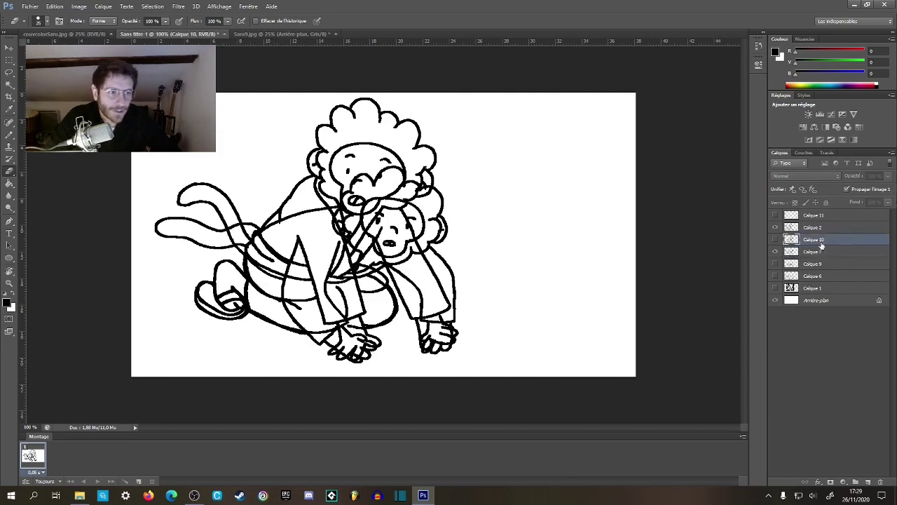
{"action": "left_click", "coordinate": [776, 240]}
{"action": "left_click", "coordinate": [775, 263]}
{"action": "left_click", "coordinate": [814, 266]}
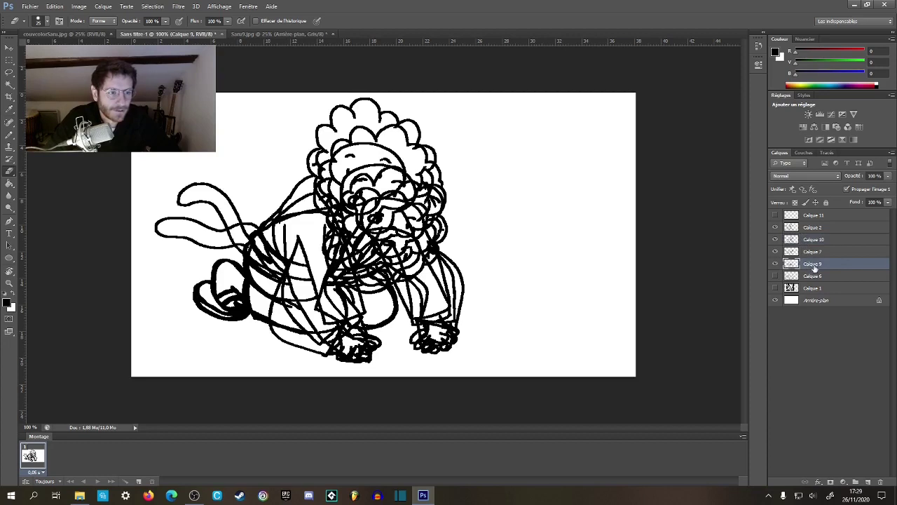
{"action": "left_click", "coordinate": [776, 275]}
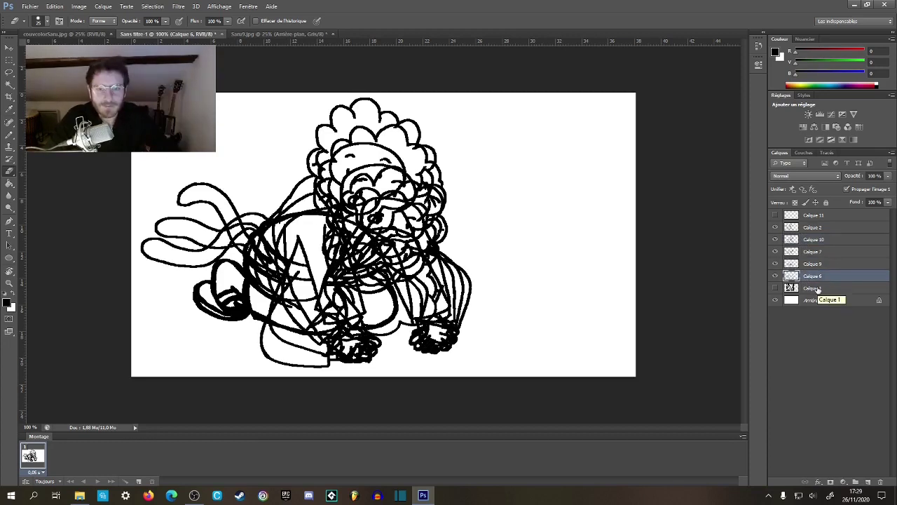
{"action": "left_click_drag", "start_coordinate": [776, 276], "coordinate": [786, 231]}
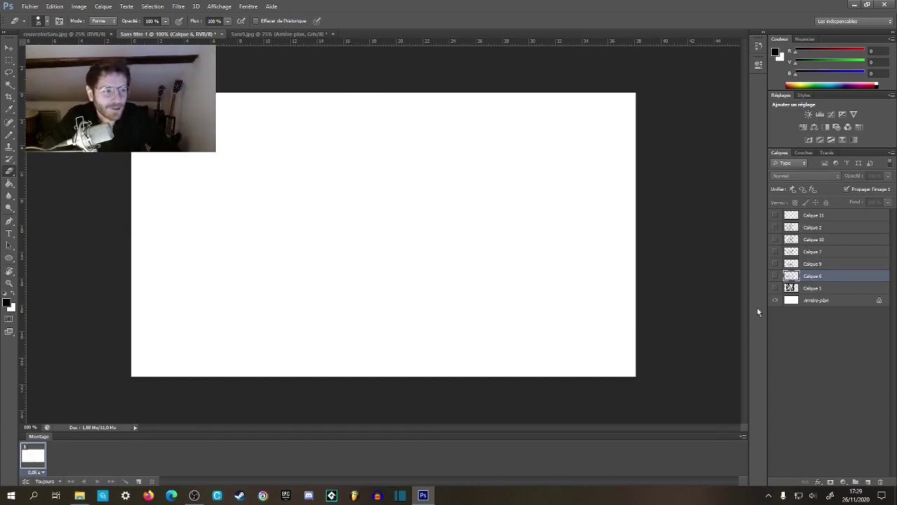
{"action": "left_click", "coordinate": [775, 277]}
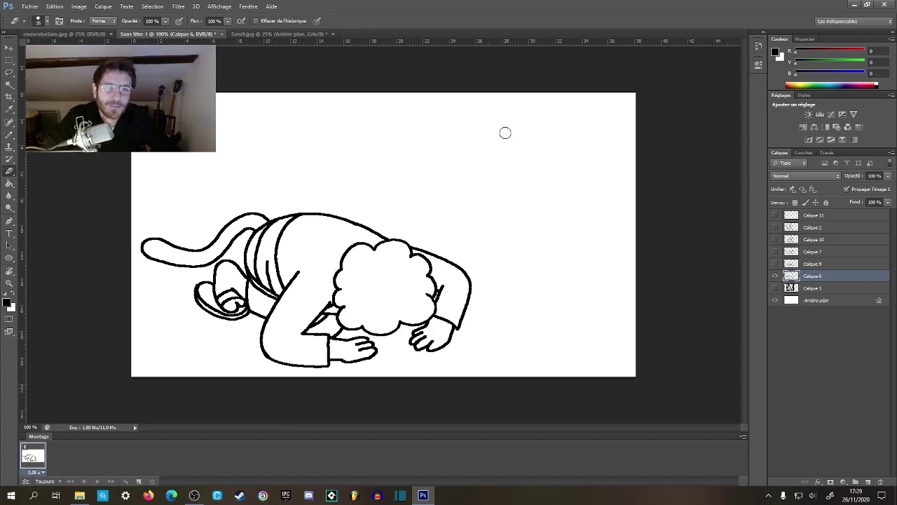
{"action": "key", "text": "b"}
{"action": "mouse_move", "coordinate": [468, 141]}
{"action": "left_mouse_down"}
{"action": "mouse_move", "coordinate": [518, 143]}
{"action": "mouse_move", "coordinate": [478, 157]}
{"action": "mouse_move", "coordinate": [511, 154]}
{"action": "mouse_move", "coordinate": [502, 166]}
{"action": "mouse_move", "coordinate": [448, 159]}
{"action": "mouse_move", "coordinate": [482, 187]}
{"action": "mouse_move", "coordinate": [535, 162]}
{"action": "mouse_move", "coordinate": [536, 186]}
{"action": "left_mouse_up"}
{"action": "mouse_move", "coordinate": [538, 150]}
{"action": "left_mouse_down"}
{"action": "mouse_move", "coordinate": [553, 161]}
{"action": "mouse_move", "coordinate": [535, 184]}
{"action": "left_mouse_up"}
{"action": "left_click_drag", "start_coordinate": [503, 198], "coordinate": [502, 198]}
{"action": "mouse_move", "coordinate": [436, 181]}
{"action": "left_mouse_down"}
{"action": "mouse_move", "coordinate": [494, 209]}
{"action": "mouse_move", "coordinate": [559, 165]}
{"action": "mouse_move", "coordinate": [536, 152]}
{"action": "mouse_move", "coordinate": [559, 164]}
{"action": "left_mouse_up"}
{"action": "key", "text": "e"}
{"action": "mouse_move", "coordinate": [568, 194]}
{"action": "left_mouse_down"}
{"action": "mouse_move", "coordinate": [532, 162]}
{"action": "mouse_move", "coordinate": [505, 109]}
{"action": "mouse_move", "coordinate": [543, 220]}
{"action": "mouse_move", "coordinate": [474, 152]}
{"action": "mouse_move", "coordinate": [479, 127]}
{"action": "mouse_move", "coordinate": [516, 199]}
{"action": "mouse_move", "coordinate": [496, 202]}
{"action": "mouse_move", "coordinate": [437, 135]}
{"action": "mouse_move", "coordinate": [472, 226]}
{"action": "mouse_move", "coordinate": [410, 175]}
{"action": "mouse_move", "coordinate": [467, 187]}
{"action": "left_mouse_up"}
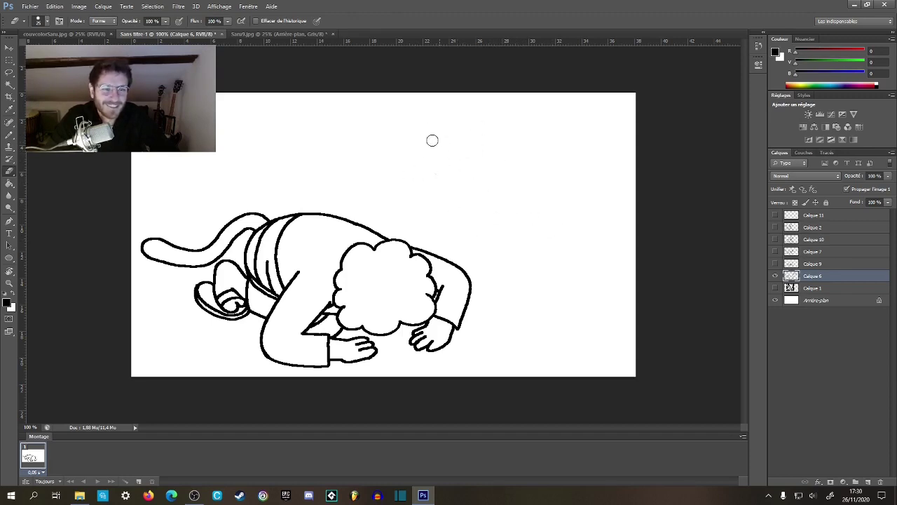
{"action": "key", "text": "b"}
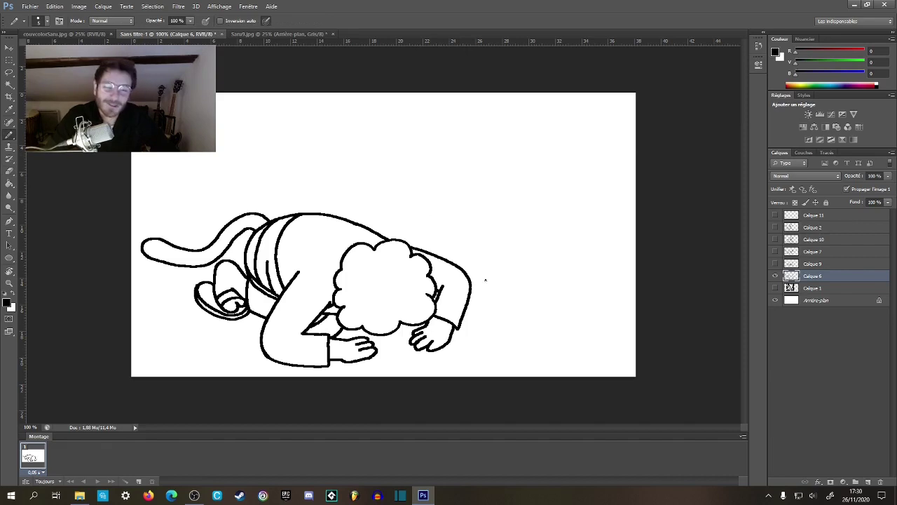
- Add a second animation frame showing only Calque 9 over the background, and close the browser's Gola bag image search
{"action": "left_click", "coordinate": [140, 481]}
{"action": "left_click", "coordinate": [776, 264]}
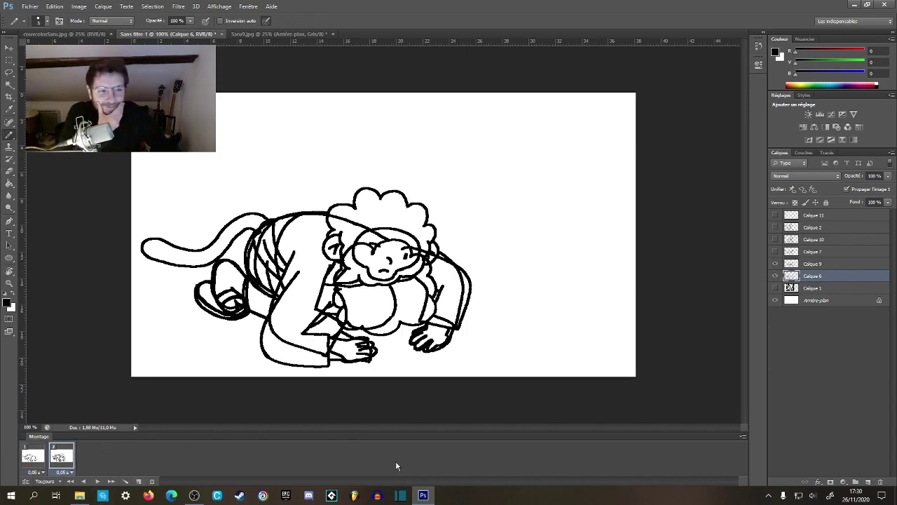
{"action": "left_click", "coordinate": [148, 495]}
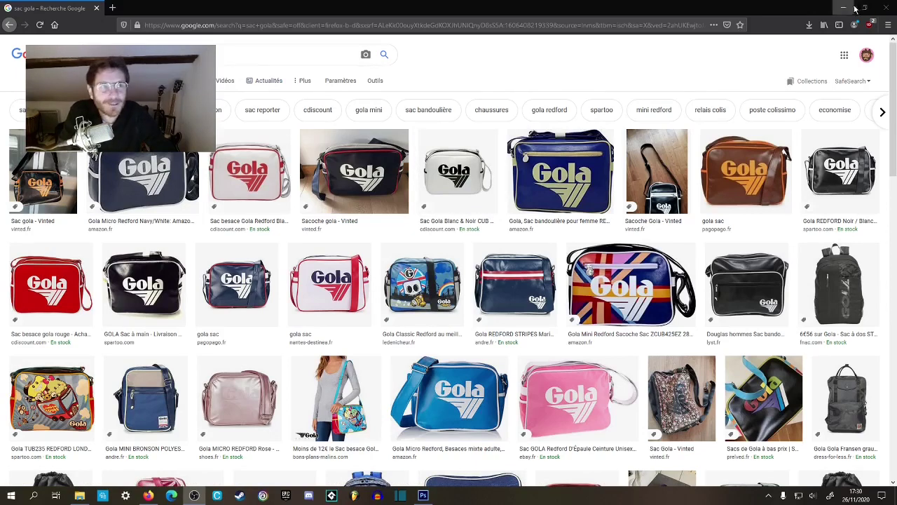
{"action": "left_click", "coordinate": [888, 6]}
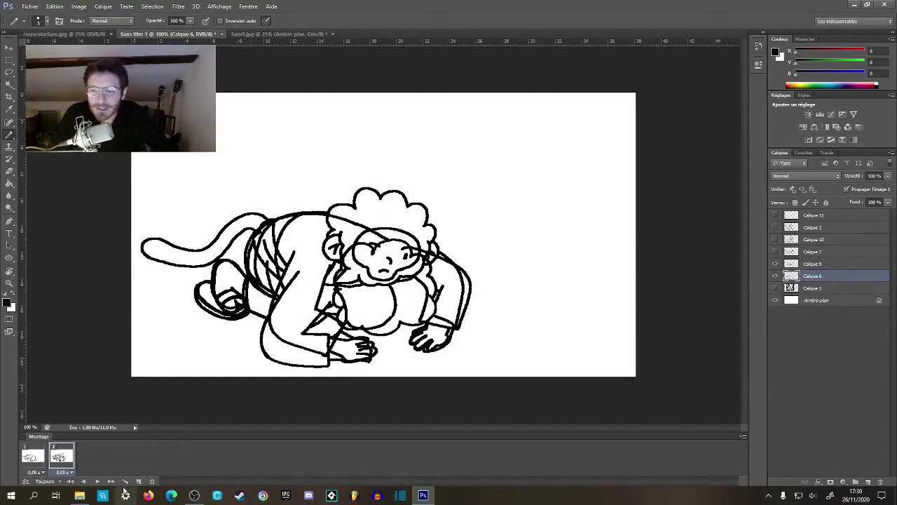
{"action": "left_click", "coordinate": [776, 277]}
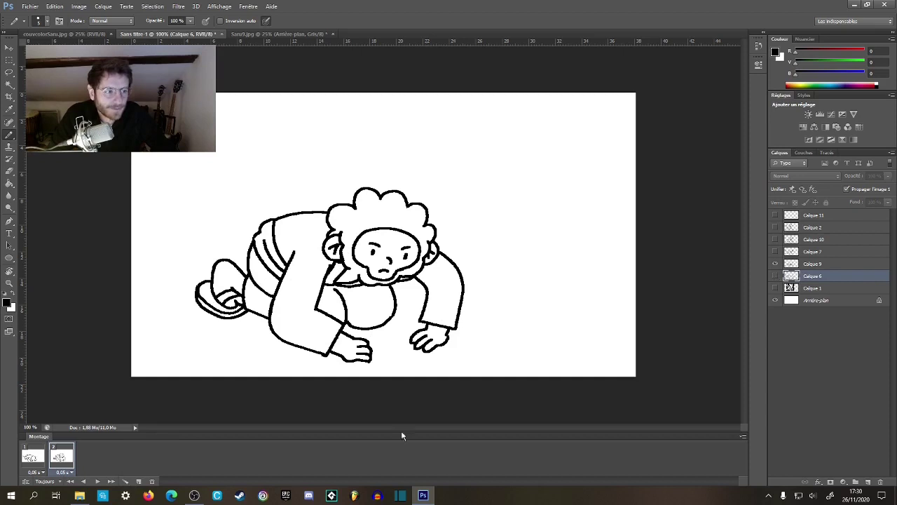
- Add a third animation frame showing only Calque 7 and a fourth showing only Calque 10 over the background
{"action": "left_click", "coordinate": [138, 481]}
{"action": "left_click", "coordinate": [774, 264]}
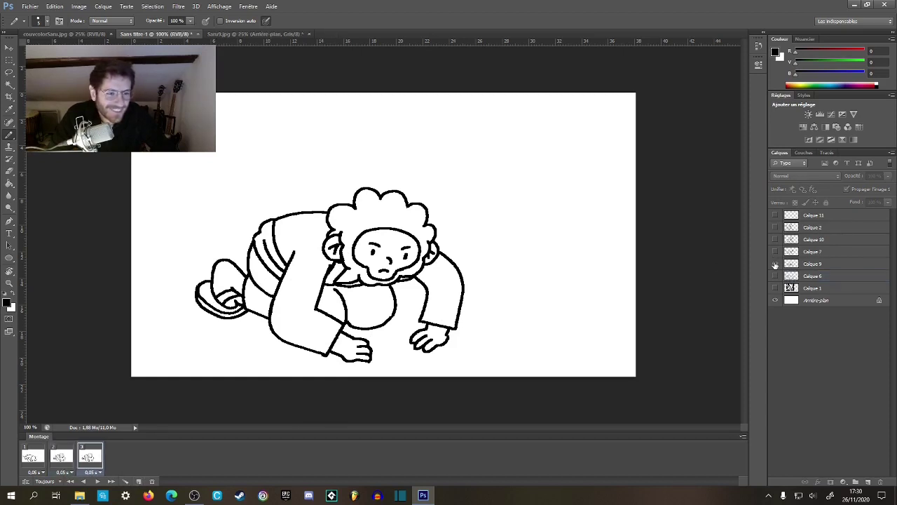
{"action": "left_click", "coordinate": [775, 252]}
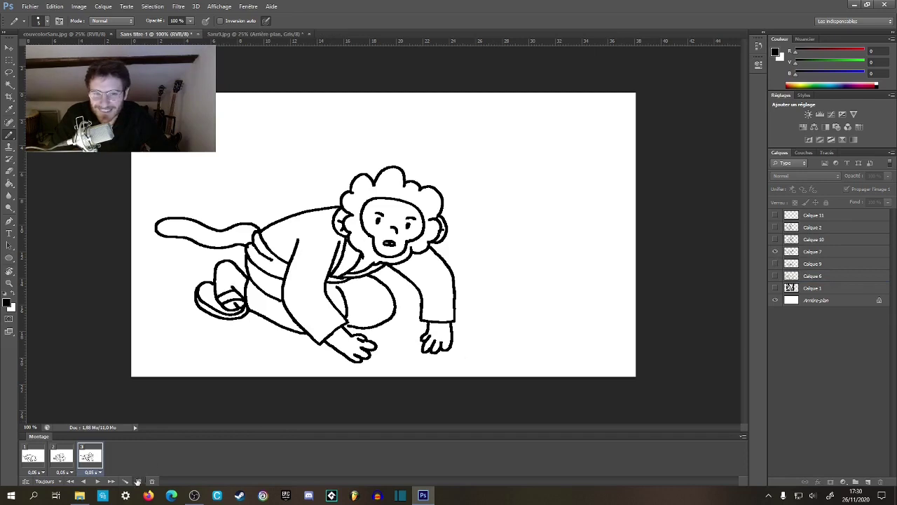
{"action": "left_click", "coordinate": [138, 480]}
{"action": "left_click", "coordinate": [775, 251]}
{"action": "left_click", "coordinate": [776, 239]}
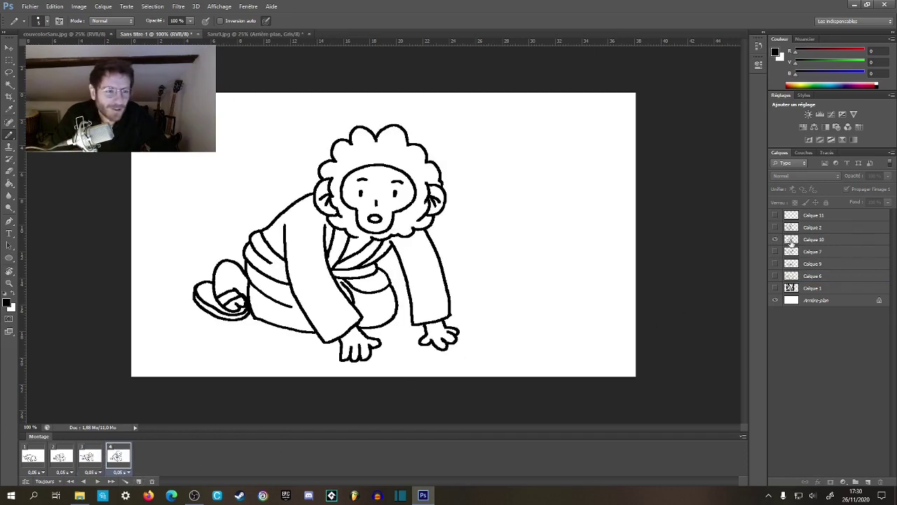
- Add a fifth animation frame showing only Calque 2 over the background
{"action": "left_click", "coordinate": [138, 481]}
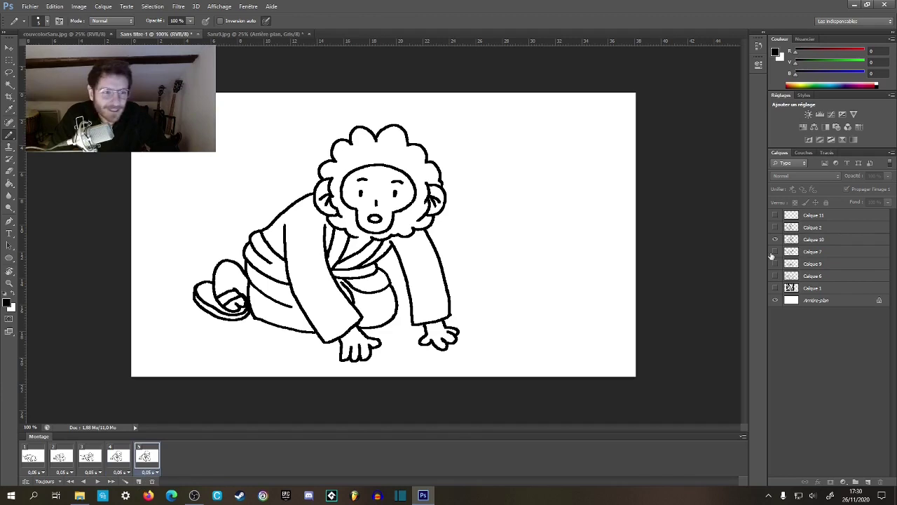
{"action": "left_click", "coordinate": [775, 239]}
{"action": "left_click", "coordinate": [775, 228]}
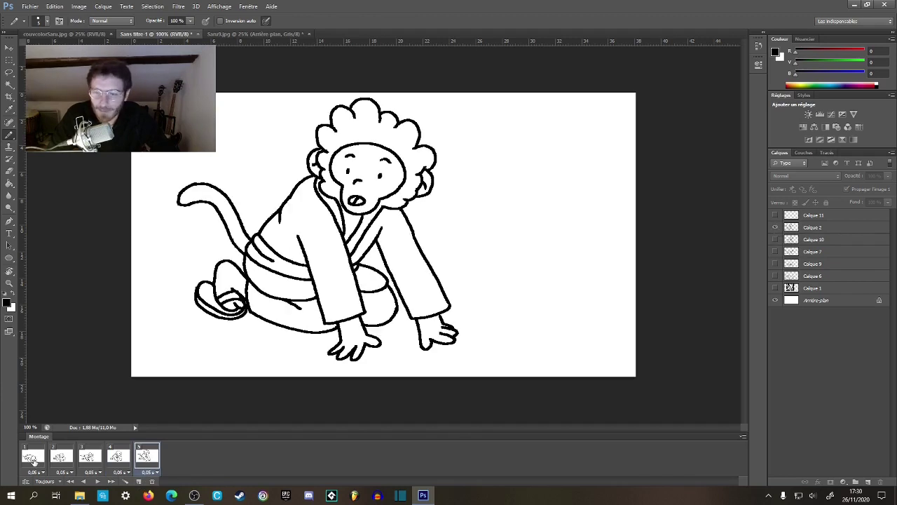
- Review the five animation frames one by one and play the animation from the first frame
{"action": "left_click", "coordinate": [32, 457]}
{"action": "left_click", "coordinate": [61, 457]}
{"action": "left_click", "coordinate": [89, 457]}
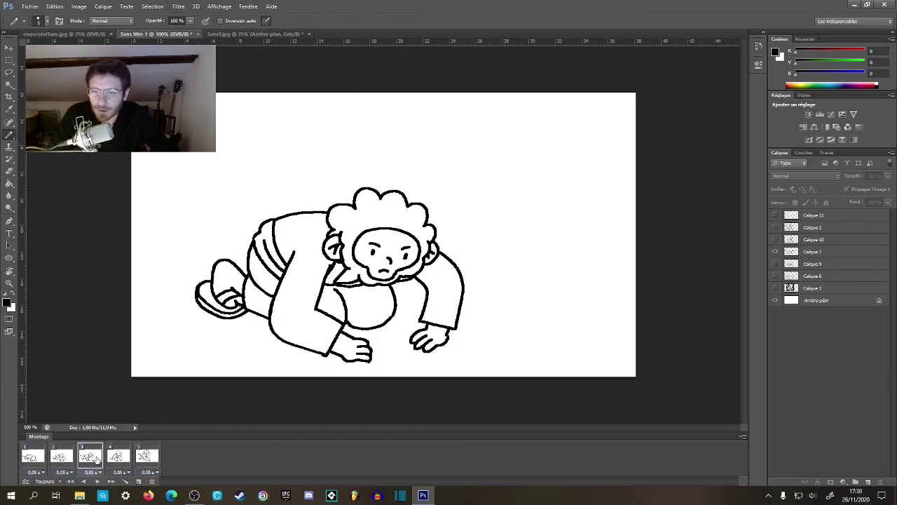
{"action": "left_click", "coordinate": [117, 457]}
{"action": "left_click", "coordinate": [146, 457]}
{"action": "left_click", "coordinate": [33, 457]}
{"action": "left_click", "coordinate": [99, 481]}
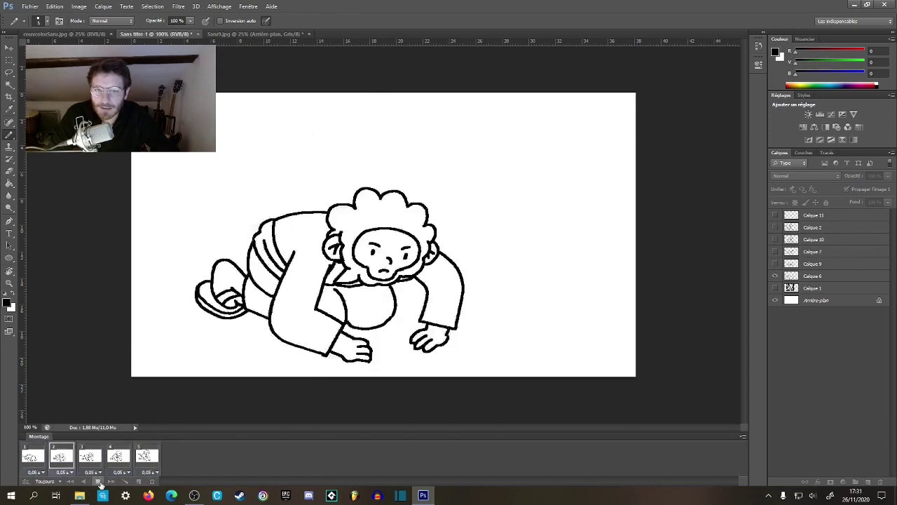
{"action": "left_click", "coordinate": [99, 482]}
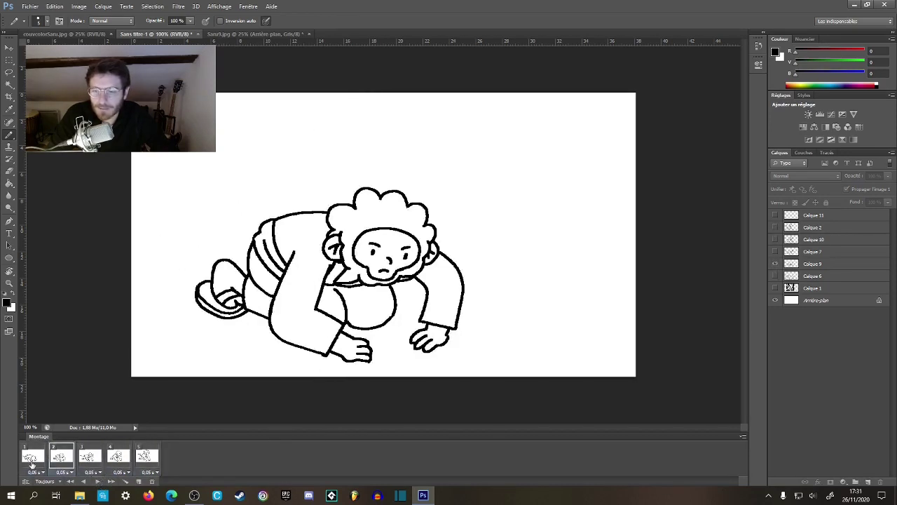
- Compare the character's poses from frame to frame, ending on the first frame
{"action": "left_click", "coordinate": [33, 457]}
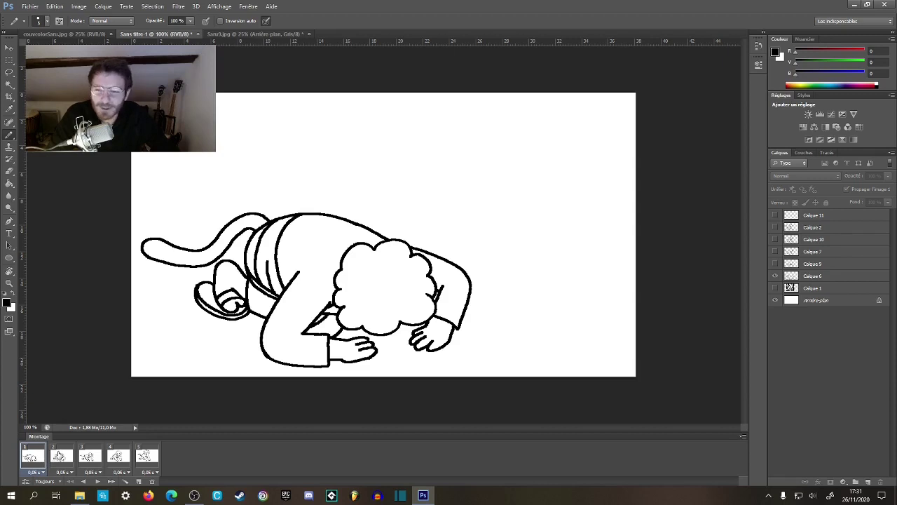
{"action": "left_click", "coordinate": [61, 459]}
{"action": "left_click", "coordinate": [89, 461]}
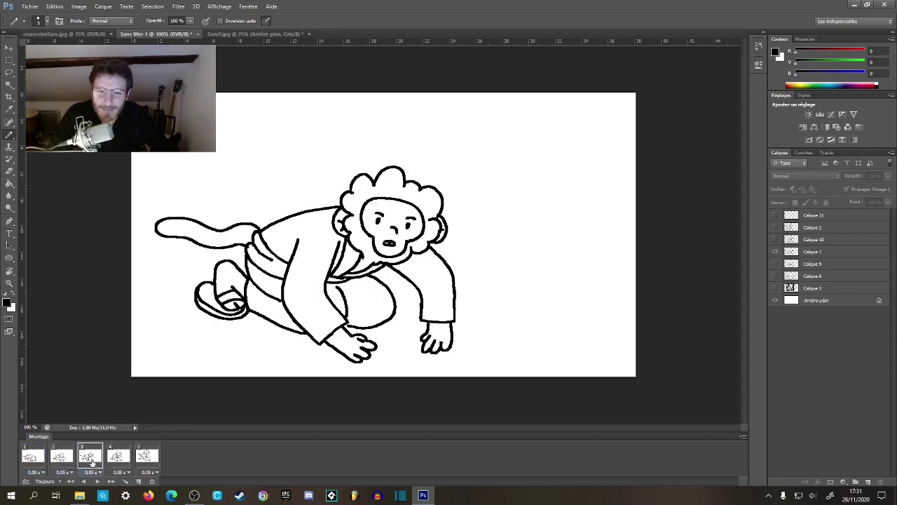
{"action": "left_click", "coordinate": [117, 460]}
{"action": "left_click", "coordinate": [145, 460]}
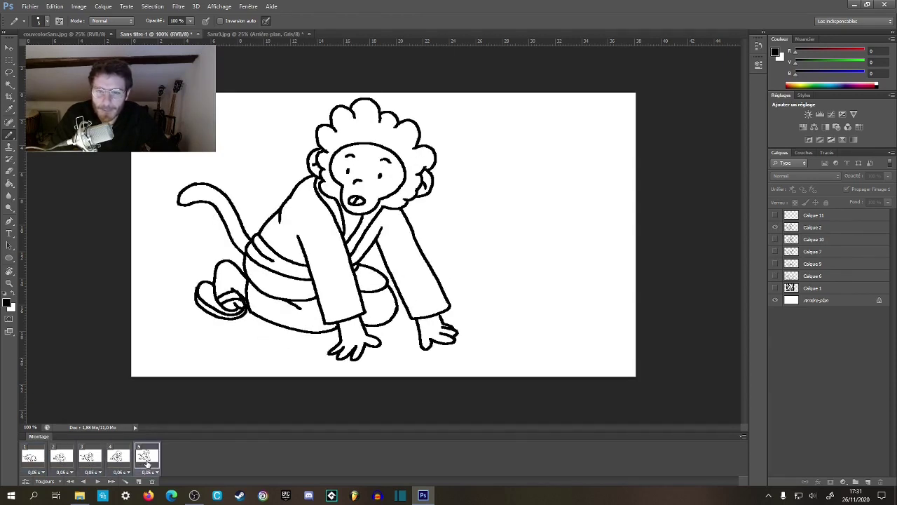
{"action": "left_click", "coordinate": [30, 462]}
{"action": "left_click", "coordinate": [145, 460]}
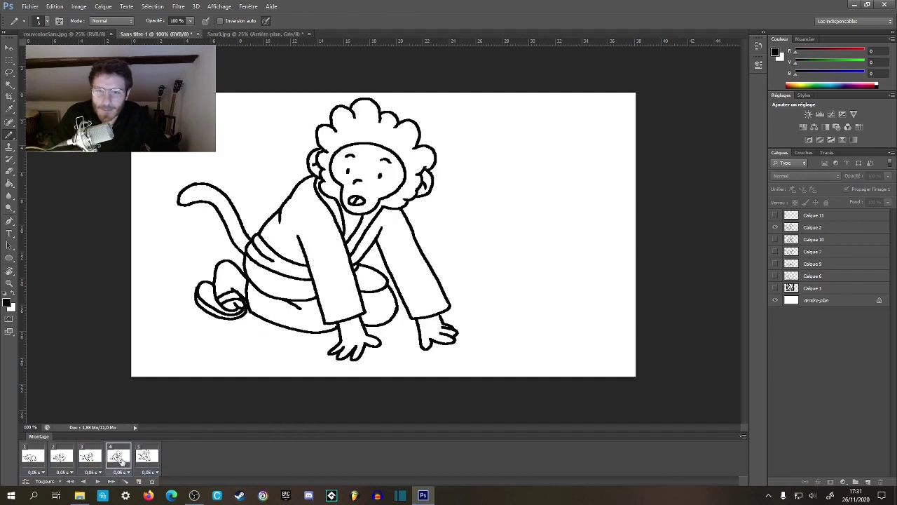
{"action": "left_click", "coordinate": [112, 459]}
{"action": "left_click", "coordinate": [38, 461]}
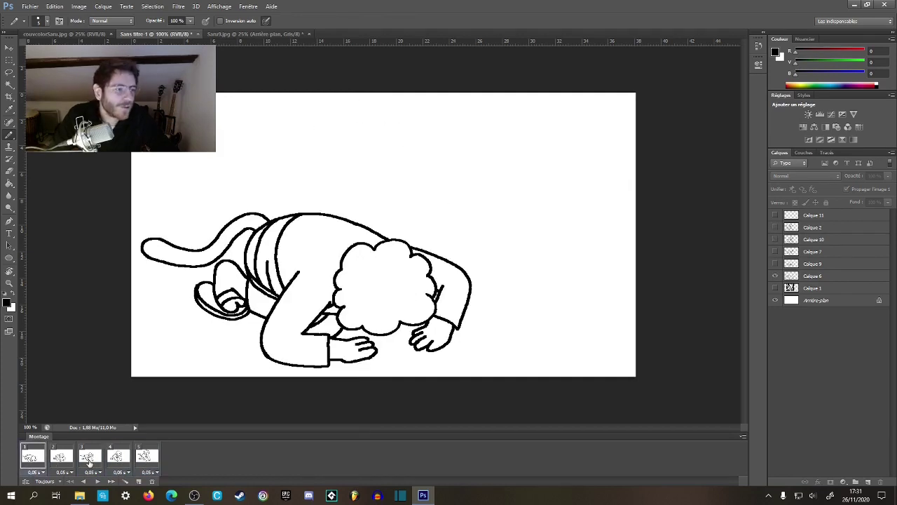
{"action": "key", "text": "z"}
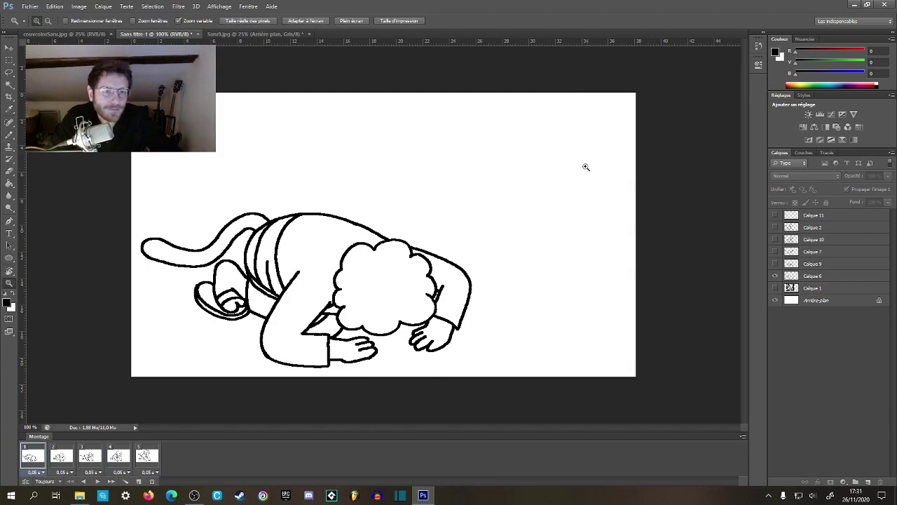
{"action": "left_click", "coordinate": [569, 181]}
{"action": "left_click_drag", "start_coordinate": [535, 222], "coordinate": [583, 159]}
{"action": "left_click", "coordinate": [556, 193], "text": "alt"}
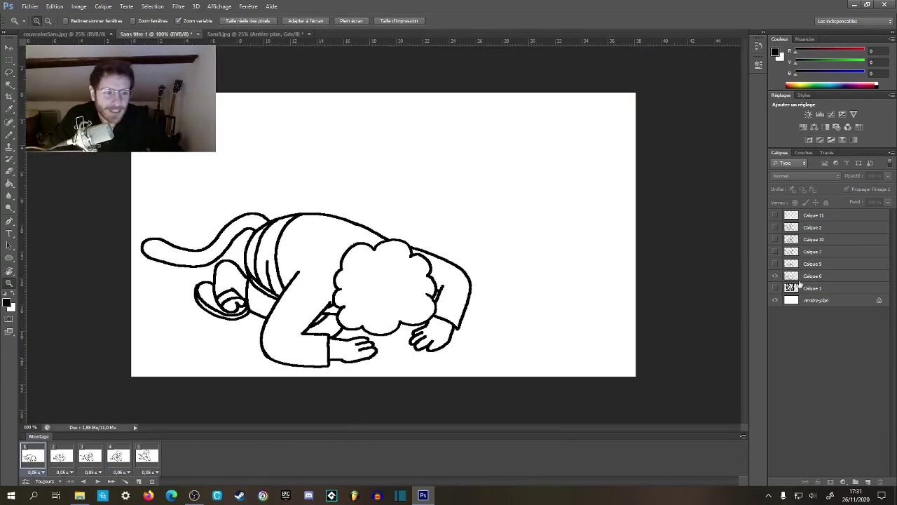
- Blank out the tail outline on Calque 6 with a white Paint Bucket fill limited to contiguous pixels
{"action": "left_click", "coordinate": [799, 279]}
{"action": "left_click", "coordinate": [253, 243]}
{"action": "left_click", "coordinate": [266, 238]}
{"action": "key", "text": "b"}
{"action": "key", "text": "x"}
{"action": "mouse_move", "coordinate": [282, 180]}
{"action": "left_mouse_down"}
{"action": "mouse_move", "coordinate": [290, 176]}
{"action": "mouse_move", "coordinate": [245, 206]}
{"action": "mouse_move", "coordinate": [315, 194]}
{"action": "mouse_move", "coordinate": [347, 216]}
{"action": "left_mouse_up"}
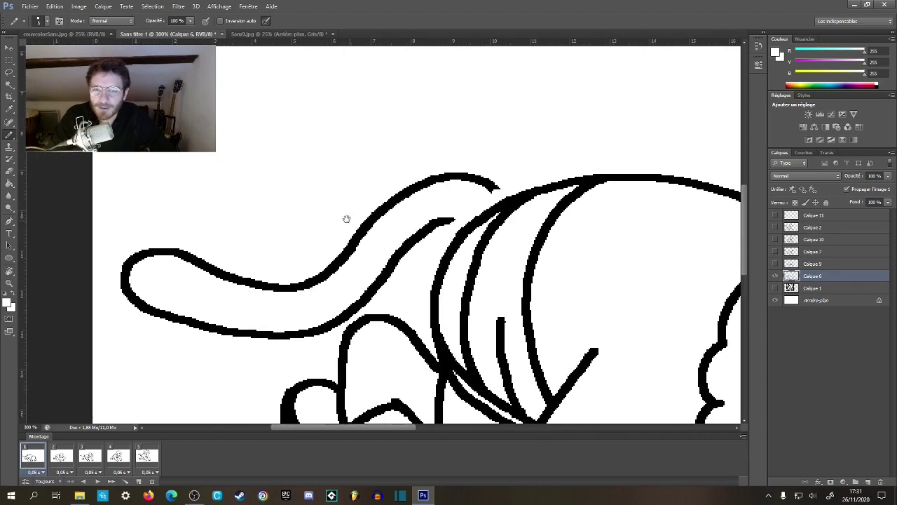
{"action": "key", "text": "g"}
{"action": "left_click", "coordinate": [366, 252]}
{"action": "key", "text": "ctrl+z"}
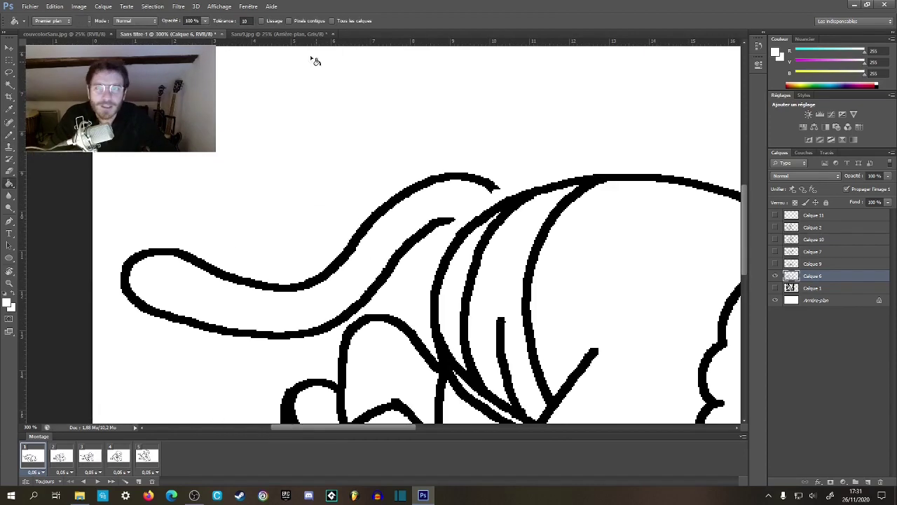
{"action": "left_click", "coordinate": [288, 22]}
{"action": "left_click", "coordinate": [428, 186]}
- Check the tailless pose on the whole canvas by hiding Calque 6 and showing it again
{"action": "key", "text": "z"}
{"action": "left_click", "coordinate": [406, 242], "text": "alt"}
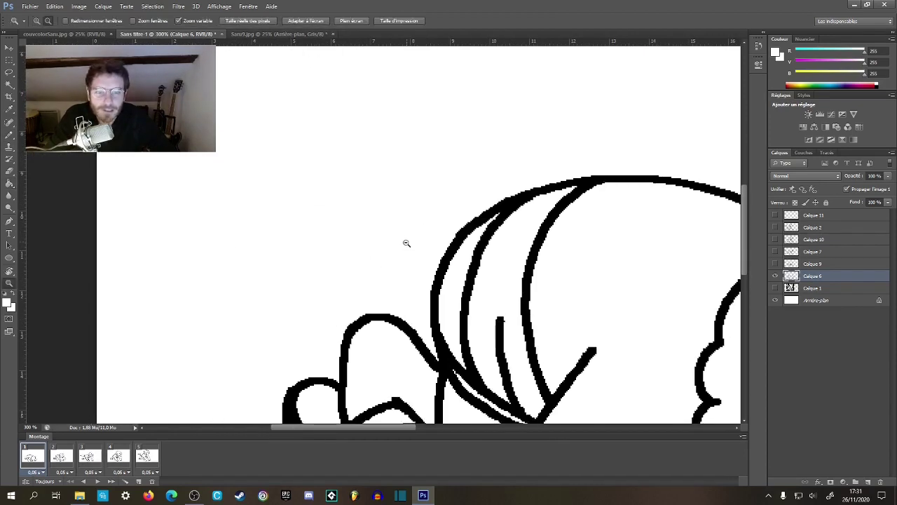
{"action": "left_click", "coordinate": [406, 248], "text": "alt"}
{"action": "key", "text": "ctrl+minus"}
{"action": "left_click", "coordinate": [776, 275]}
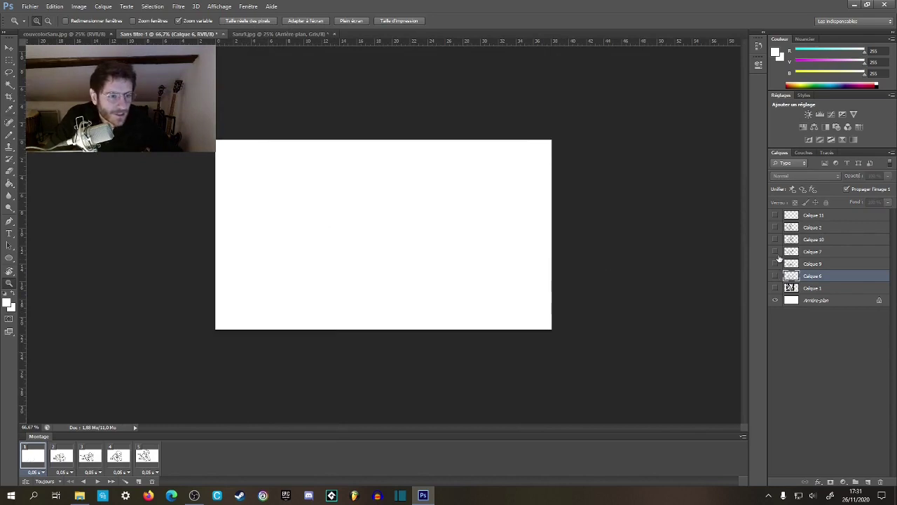
{"action": "left_click", "coordinate": [775, 275]}
- Select Calque 7 in the third animation frame and hide Calque 6 there
{"action": "left_click", "coordinate": [88, 453]}
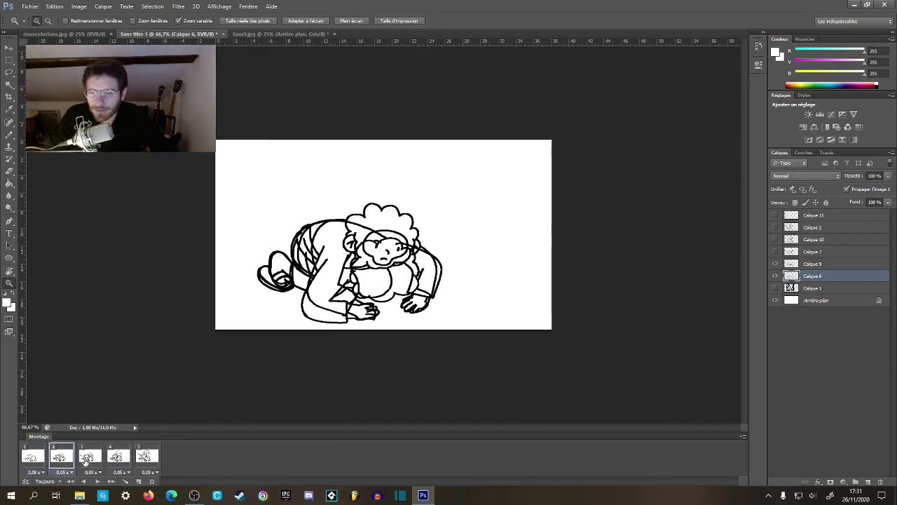
{"action": "left_click", "coordinate": [796, 253]}
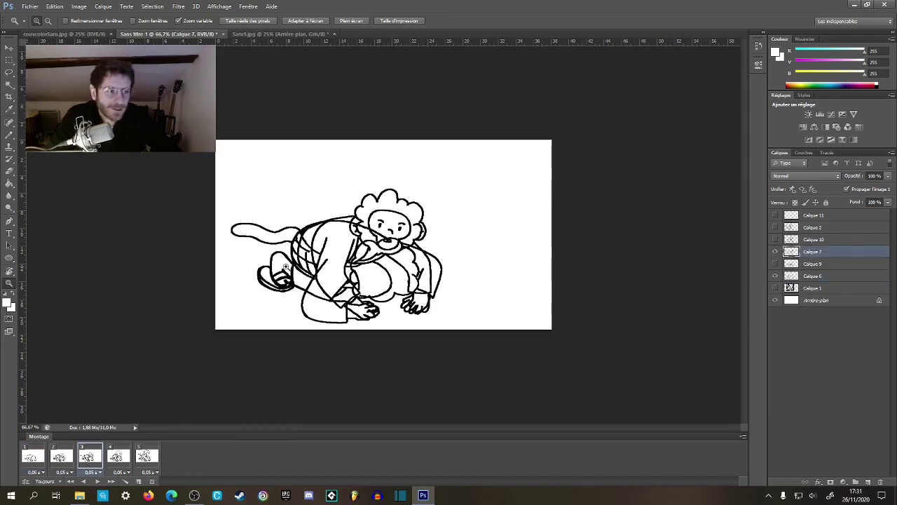
{"action": "left_click", "coordinate": [278, 248]}
{"action": "left_click", "coordinate": [273, 244]}
{"action": "left_click", "coordinate": [268, 240]}
{"action": "key", "text": "b"}
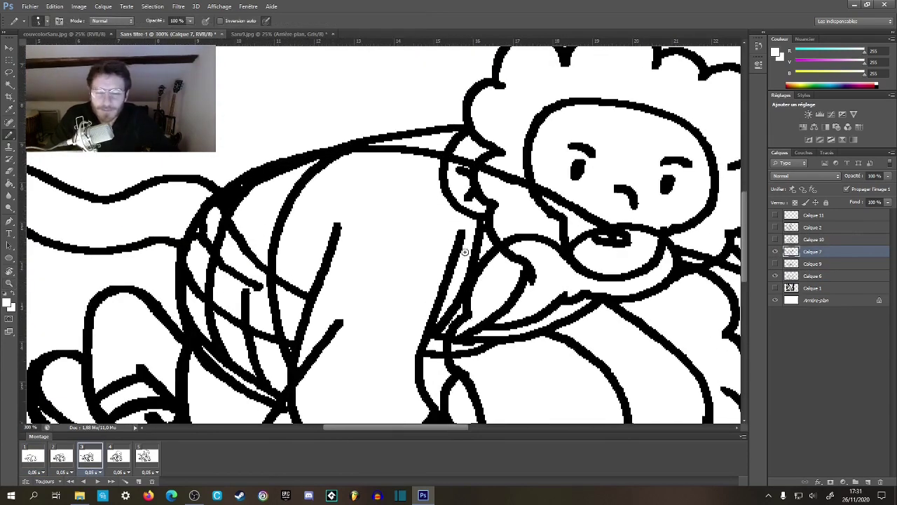
{"action": "left_click", "coordinate": [775, 276]}
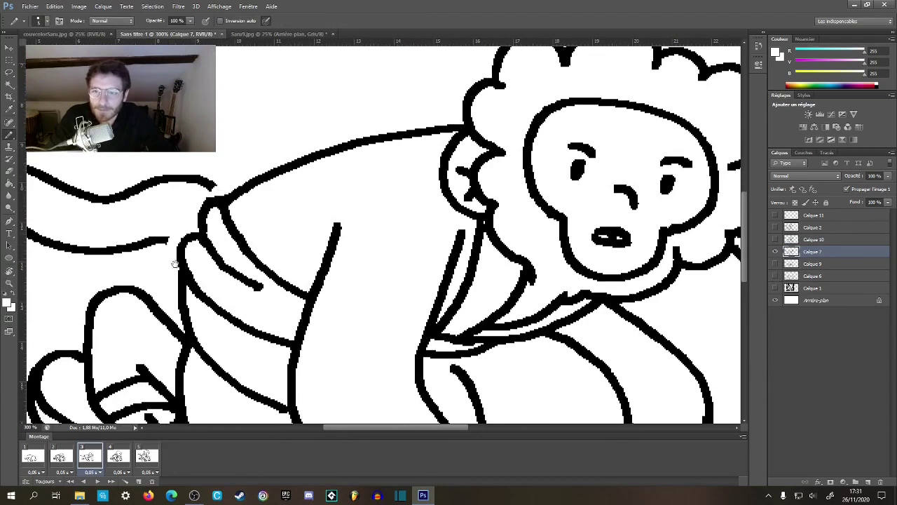
- Blank out the tail outline on Calque 7 with a white Paint Bucket fill
{"action": "left_click_drag", "start_coordinate": [175, 242], "coordinate": [296, 314]}
{"action": "key", "text": "g"}
{"action": "left_click", "coordinate": [273, 264]}
{"action": "key", "text": "z"}
{"action": "left_click", "coordinate": [276, 279], "text": "alt"}
{"action": "left_click", "coordinate": [274, 285], "text": "alt"}
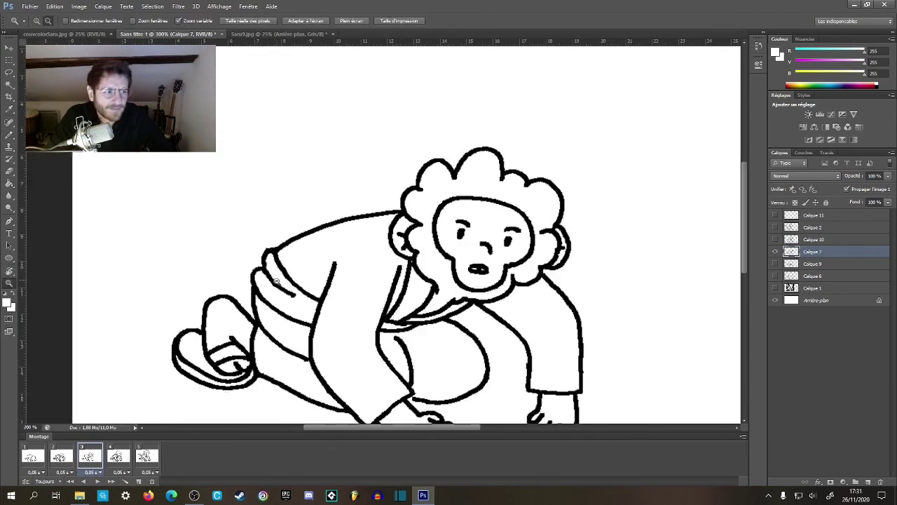
{"action": "left_click", "coordinate": [270, 297], "text": "alt"}
- Hide Calque 6 in the fifth animation frame and make Calque 2 the active layer
{"action": "left_click", "coordinate": [146, 459]}
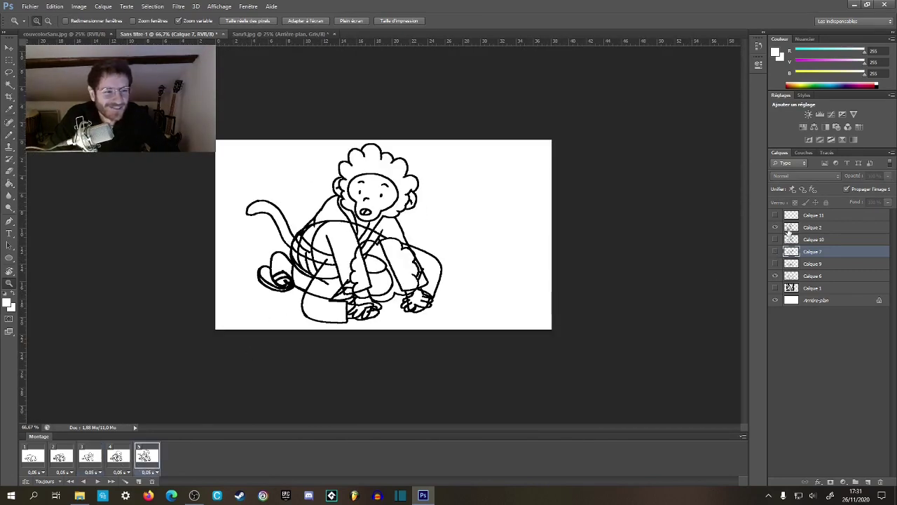
{"action": "left_click", "coordinate": [776, 276]}
{"action": "left_click", "coordinate": [792, 227]}
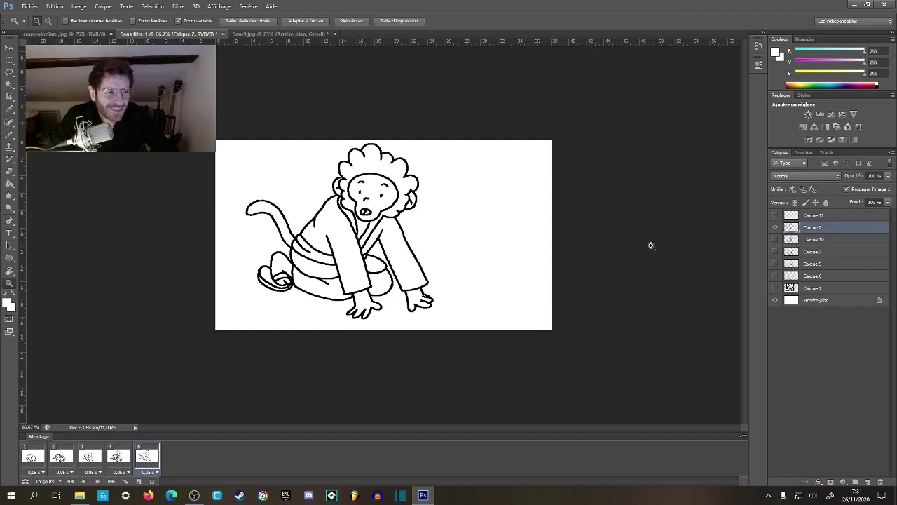
- Examine closely how the tail joins the body on Calque 2
{"action": "left_click", "coordinate": [265, 237]}
{"action": "left_click", "coordinate": [266, 244]}
{"action": "left_click", "coordinate": [252, 240]}
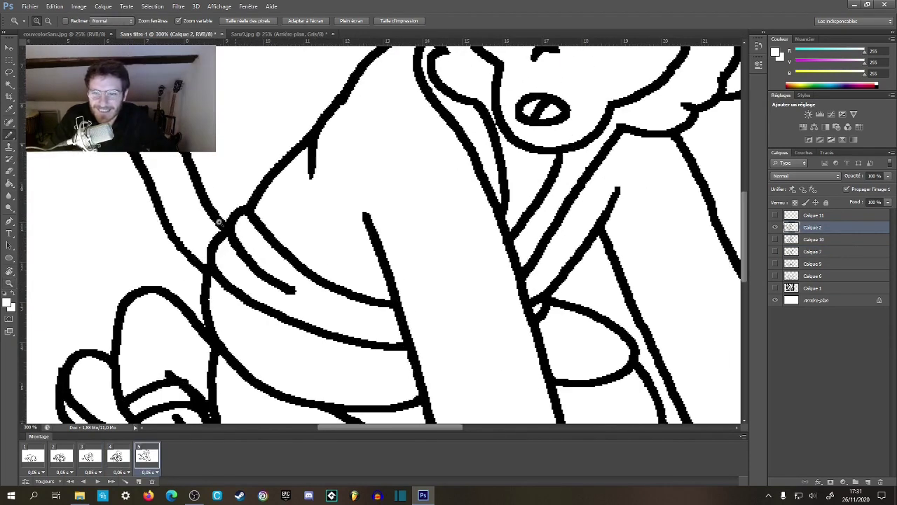
{"action": "key", "text": "b"}
{"action": "key", "text": "z"}
{"action": "left_click", "coordinate": [223, 228], "text": "alt"}
{"action": "left_click", "coordinate": [223, 230], "text": "alt"}
{"action": "left_click", "coordinate": [223, 230], "text": "alt"}
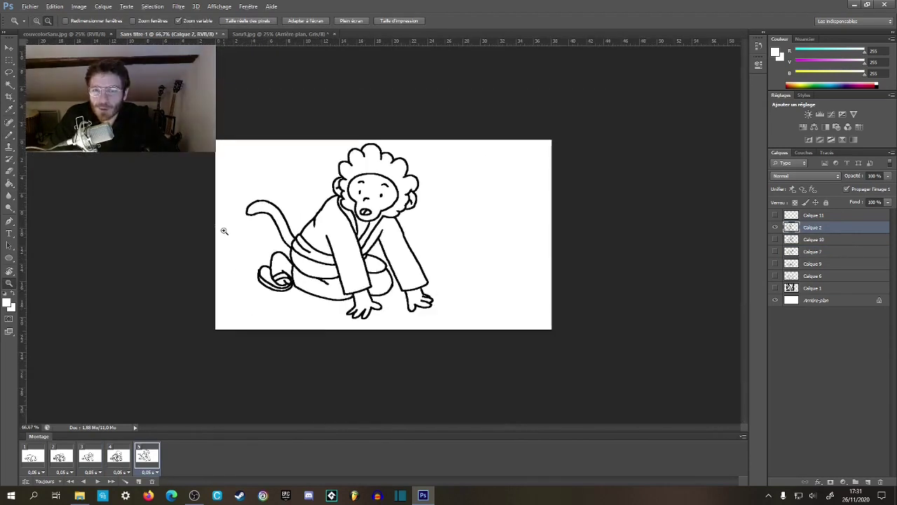
- Play the animation from the first frame and stop it
{"action": "left_click", "coordinate": [37, 460]}
{"action": "left_click", "coordinate": [98, 480]}
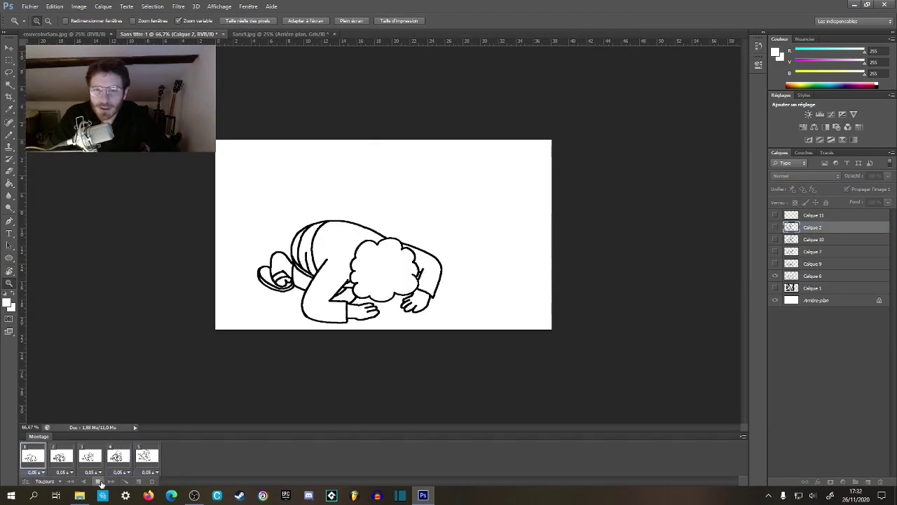
{"action": "left_click", "coordinate": [98, 481]}
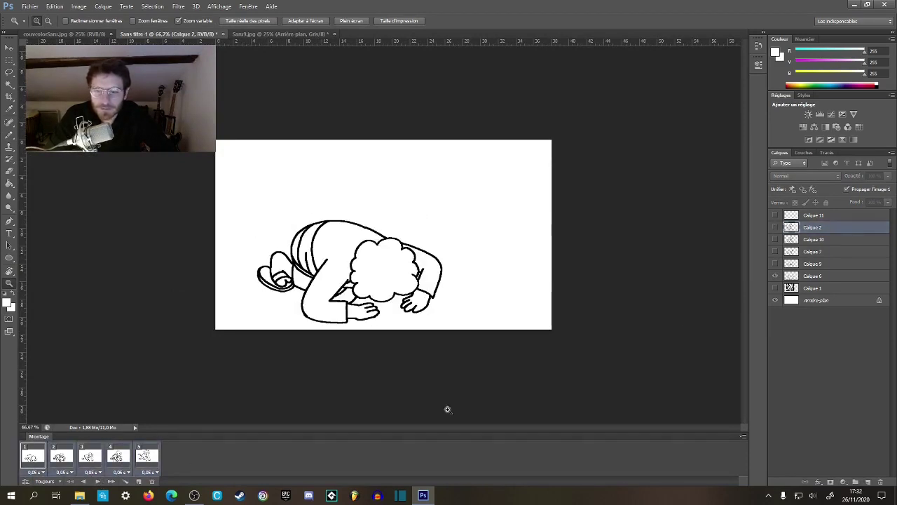
- Hide Calque 6 in the second animation frame and replay the animation from the first frame
{"action": "left_click", "coordinate": [61, 458]}
{"action": "left_click", "coordinate": [33, 457]}
{"action": "left_click", "coordinate": [61, 457]}
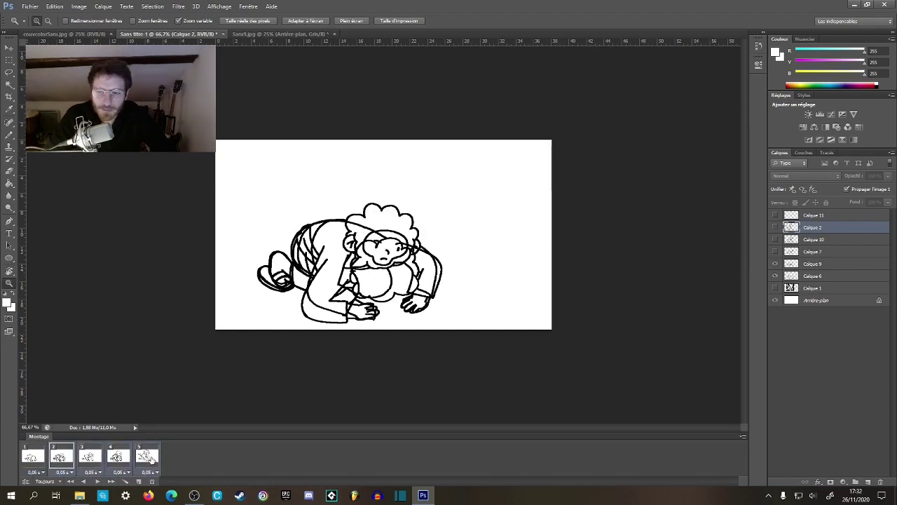
{"action": "left_click", "coordinate": [775, 276]}
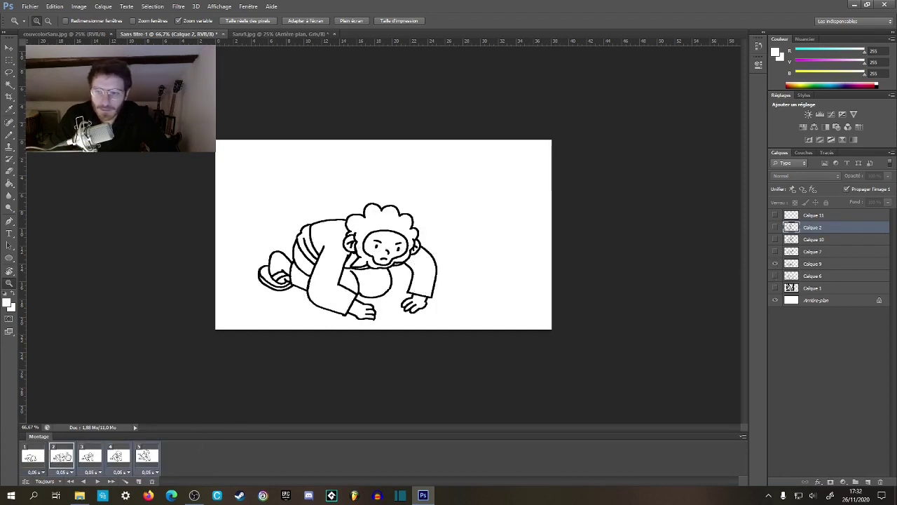
{"action": "left_click", "coordinate": [35, 457]}
{"action": "left_click", "coordinate": [101, 482]}
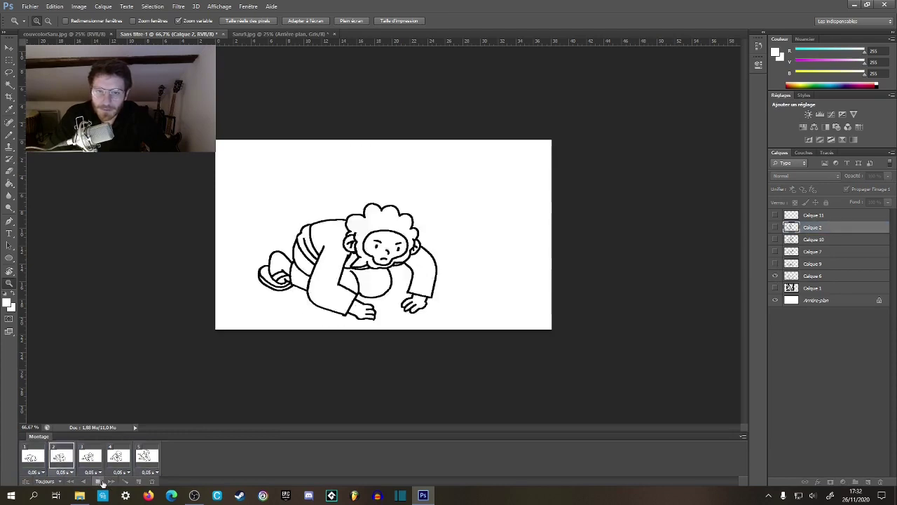
- Duplicate the fifth frame three times and the first frame once to hold the end and start poses longer
{"action": "left_click", "coordinate": [139, 480]}
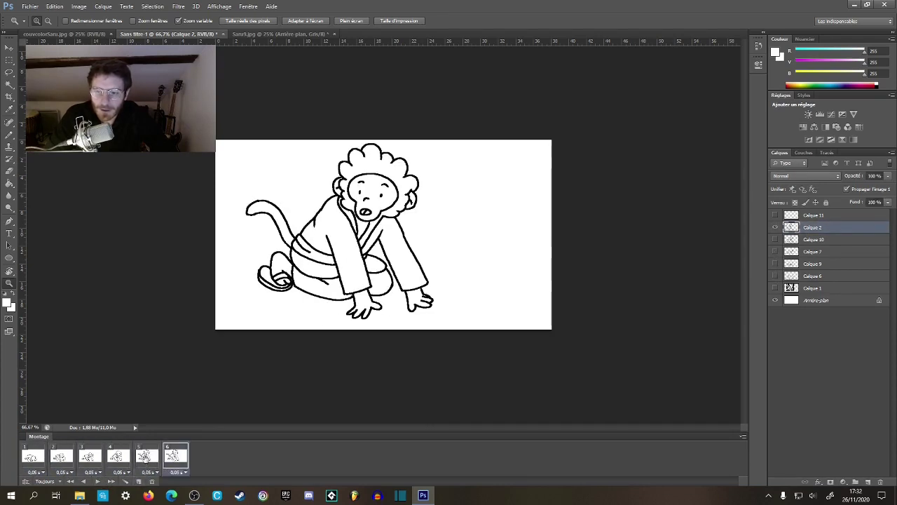
{"action": "left_click", "coordinate": [140, 479]}
{"action": "left_click", "coordinate": [139, 480]}
{"action": "left_click_drag", "start_coordinate": [40, 461], "coordinate": [139, 481]}
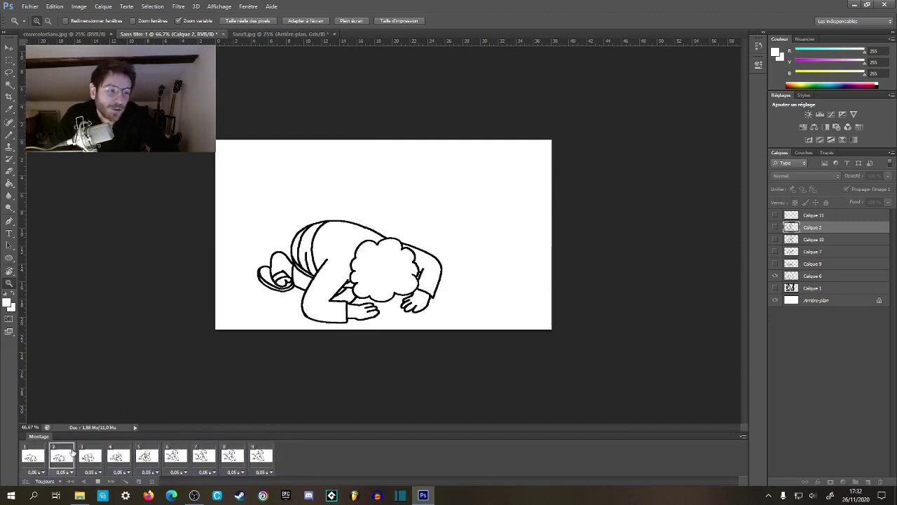
- Set the delay of all nine frames to 0,08 seconds and play the animation
{"action": "left_click", "coordinate": [42, 459]}
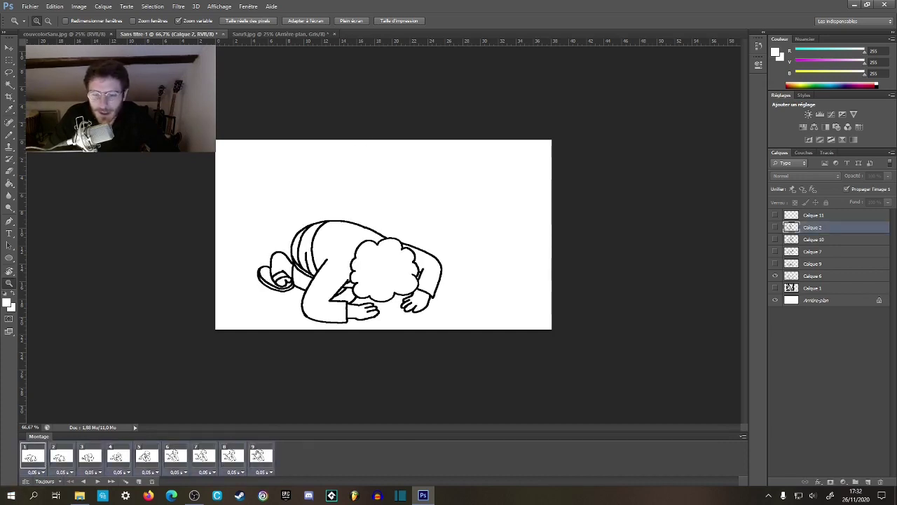
{"action": "left_click", "coordinate": [264, 473]}
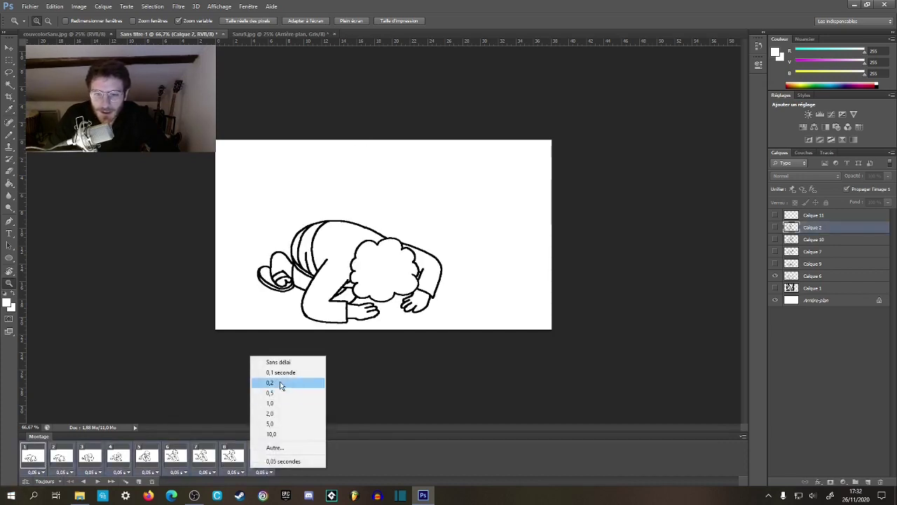
{"action": "left_click", "coordinate": [287, 447]}
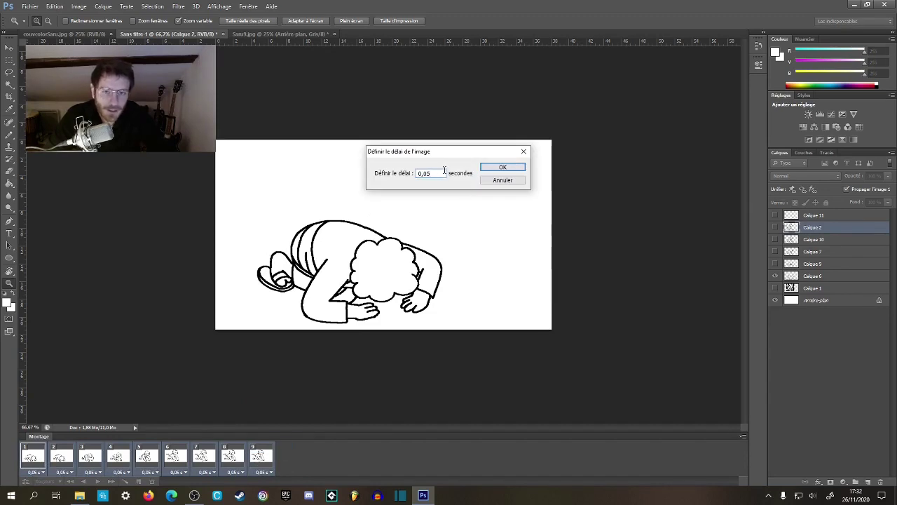
{"action": "left_click", "coordinate": [499, 168]}
{"action": "left_click", "coordinate": [99, 482]}
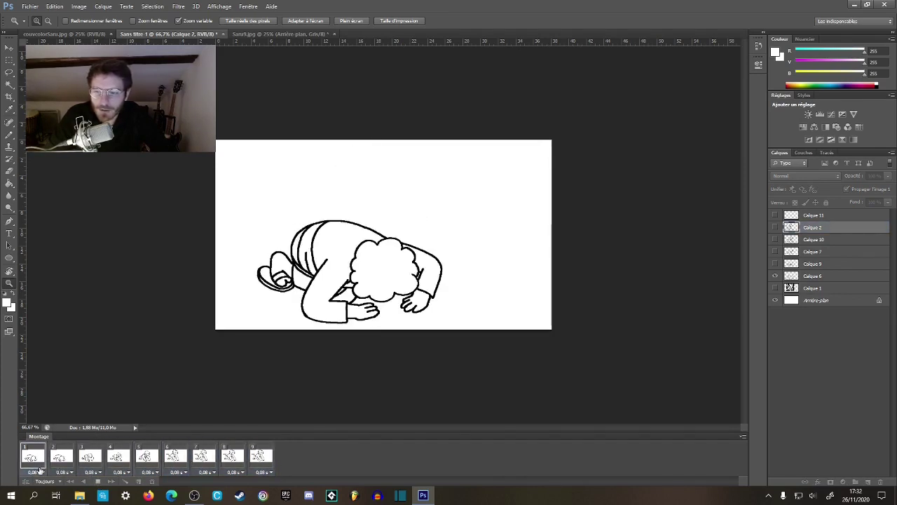
- Set the delay of all nine frames to 0,07 seconds and play the animation
{"action": "left_click", "coordinate": [265, 472]}
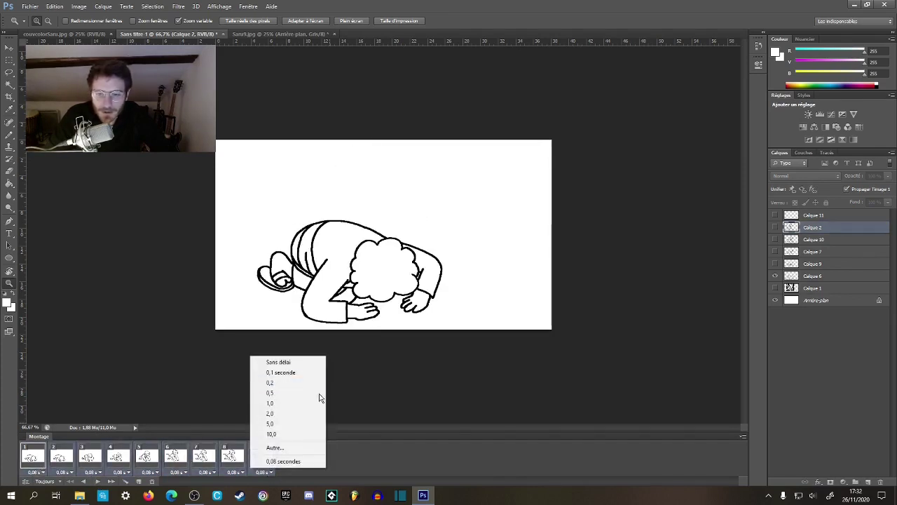
{"action": "left_click", "coordinate": [302, 447]}
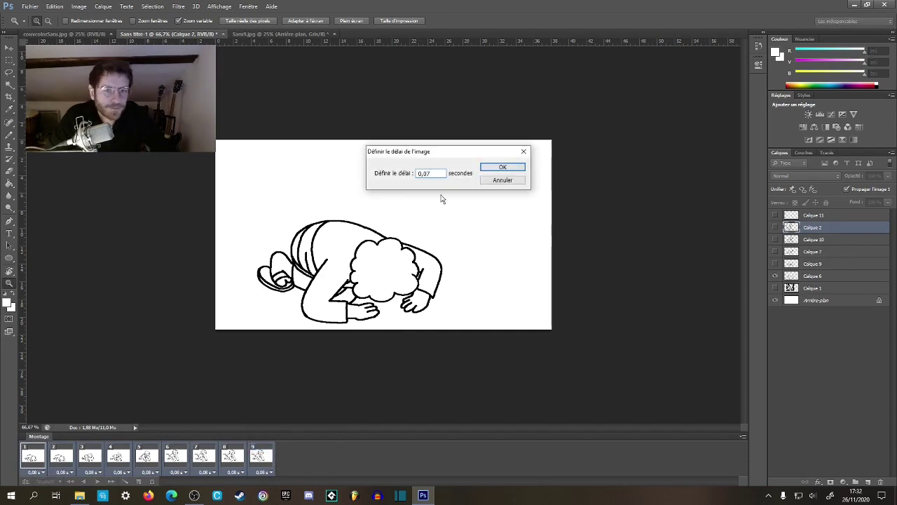
{"action": "left_click", "coordinate": [492, 168]}
{"action": "left_click", "coordinate": [98, 482]}
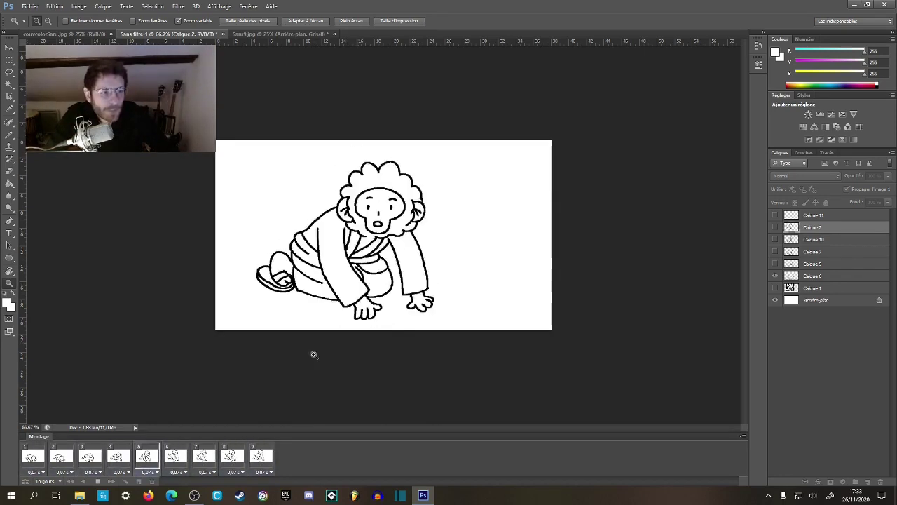
- Stop the playback and delete all animation frames except the first
{"action": "left_click", "coordinate": [37, 457]}
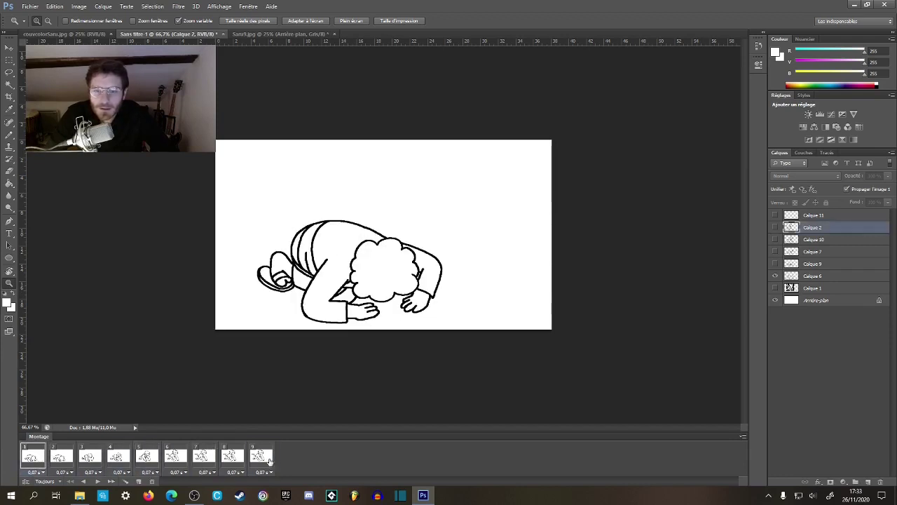
{"action": "left_click", "coordinate": [270, 459]}
{"action": "left_click", "coordinate": [61, 460]}
{"action": "left_click", "coordinate": [262, 457], "text": "shift"}
{"action": "left_click_drag", "start_coordinate": [238, 460], "coordinate": [152, 482]}
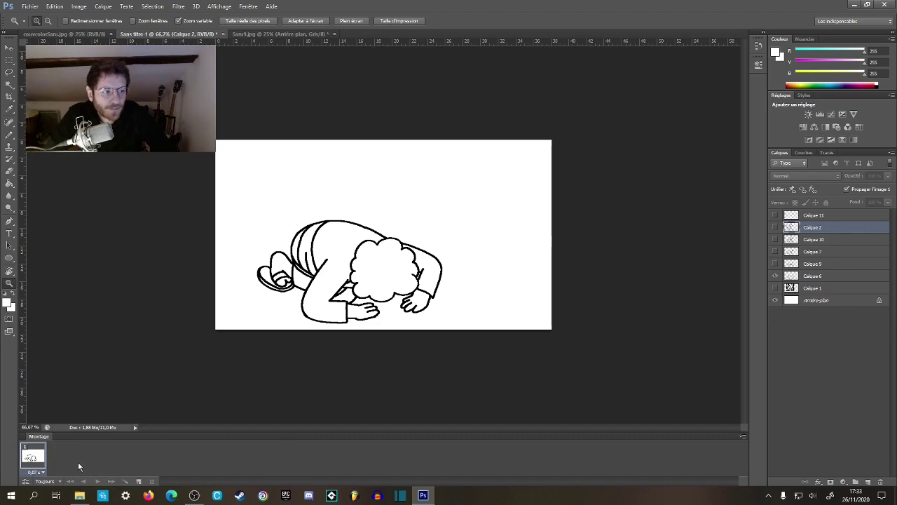
- Show Calque 2 together with Calque 6 as a tail reference and make Calque 6 the active layer
{"action": "left_click", "coordinate": [776, 228]}
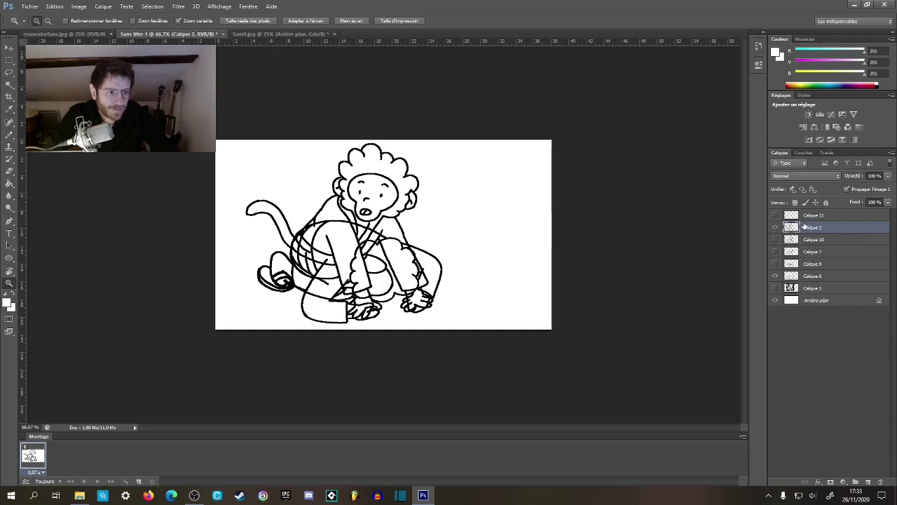
{"action": "left_click", "coordinate": [805, 276]}
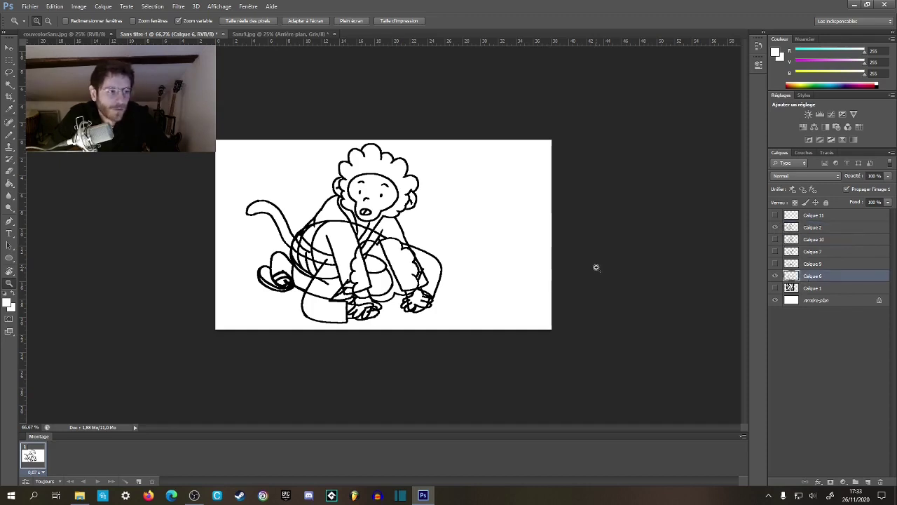
{"action": "left_click", "coordinate": [295, 203]}
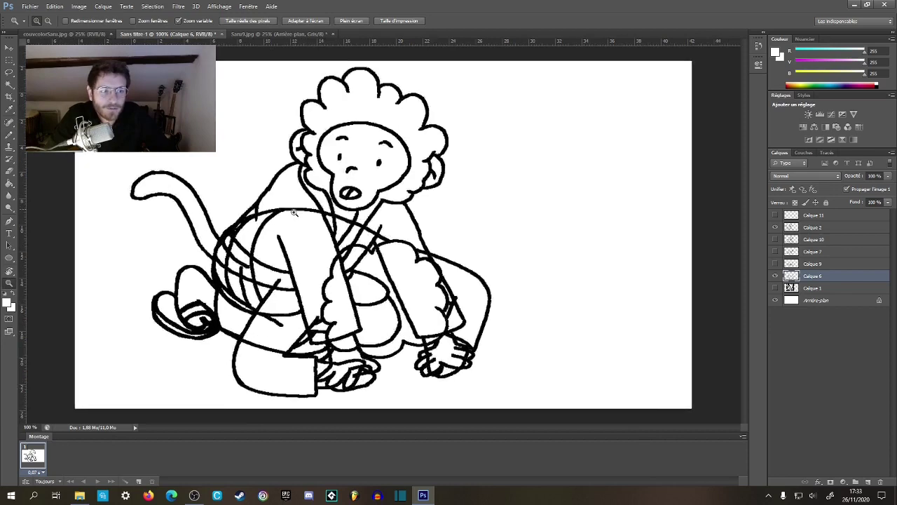
{"action": "left_click", "coordinate": [295, 213]}
{"action": "scroll", "coordinate": [336, 213], "scroll_direction": "left", "scroll_amount": 4}
- Try inking a new tail in black from the crouching character's back on Calque 6, using Calque 2 as a guide
{"action": "key", "text": "b"}
{"action": "key", "text": "x"}
{"action": "mouse_move", "coordinate": [364, 229]}
{"action": "left_mouse_down"}
{"action": "mouse_move", "coordinate": [329, 232]}
{"action": "mouse_move", "coordinate": [296, 203]}
{"action": "left_mouse_up"}
{"action": "key", "text": "ctrl+z"}
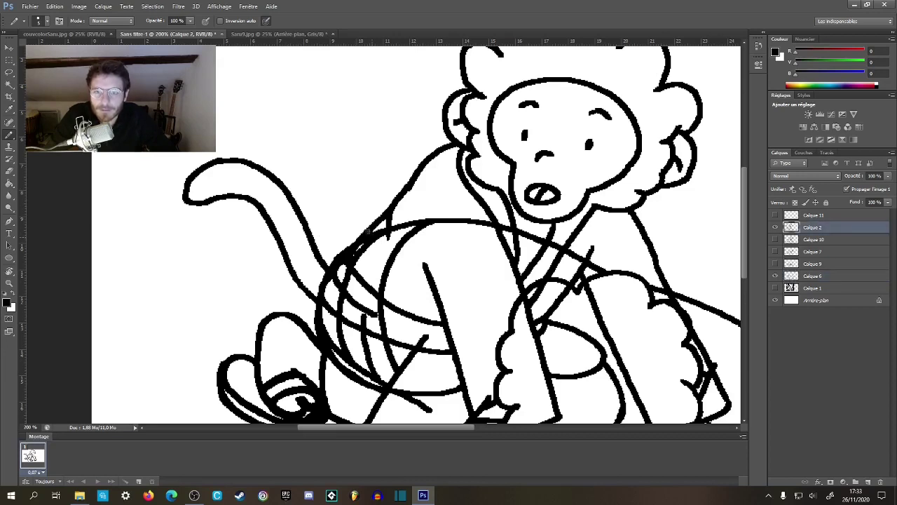
{"action": "key", "text": "alt+bracketleft"}
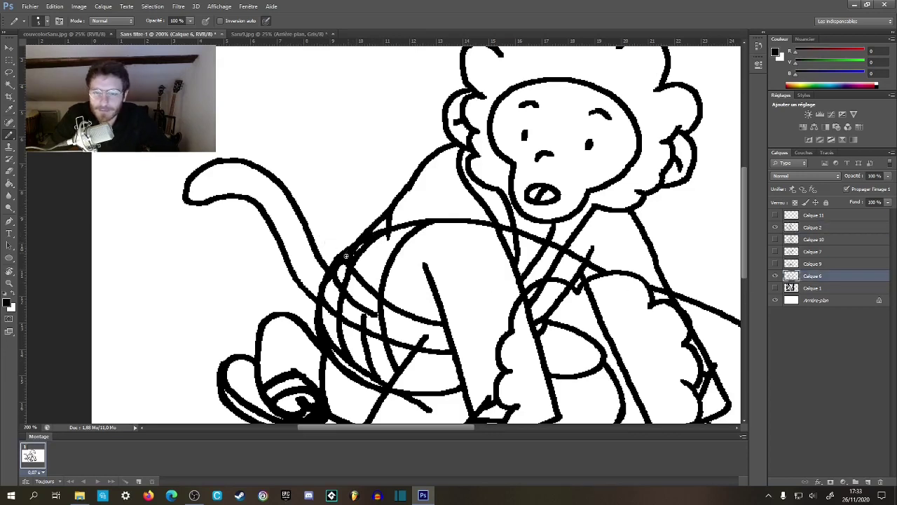
{"action": "key", "text": "alt+bracketright"}
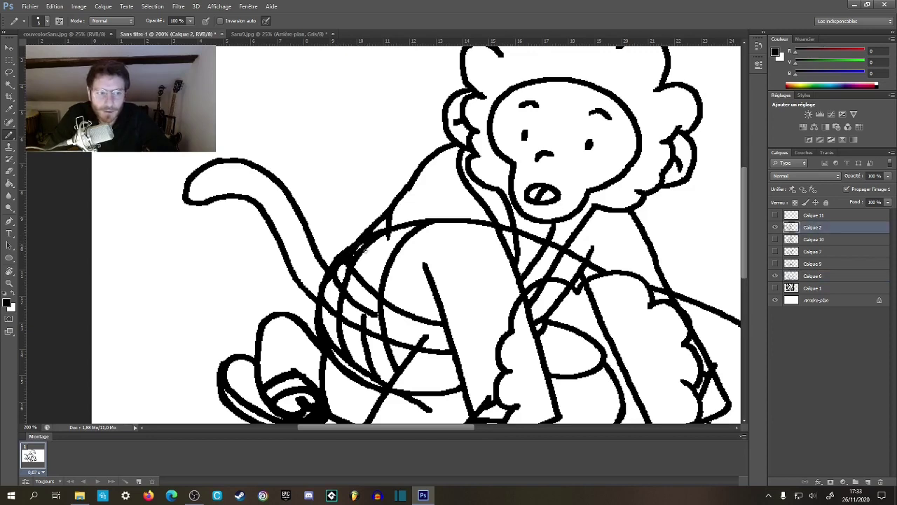
{"action": "key", "text": "alt+bracketleft"}
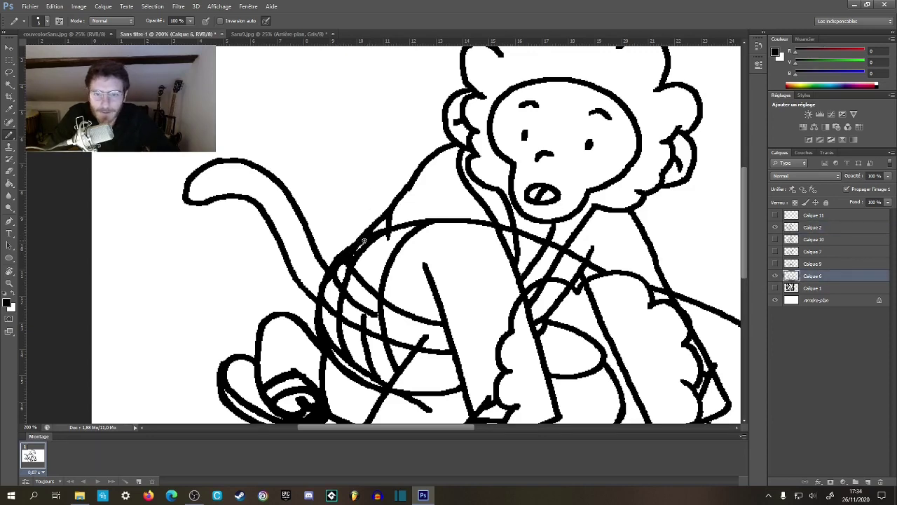
{"action": "mouse_move", "coordinate": [346, 229]}
{"action": "left_mouse_down"}
{"action": "mouse_move", "coordinate": [311, 219]}
{"action": "mouse_move", "coordinate": [256, 169]}
{"action": "mouse_move", "coordinate": [230, 164]}
{"action": "mouse_move", "coordinate": [180, 188]}
{"action": "left_mouse_up"}
{"action": "key", "text": "alt+bracketright"}
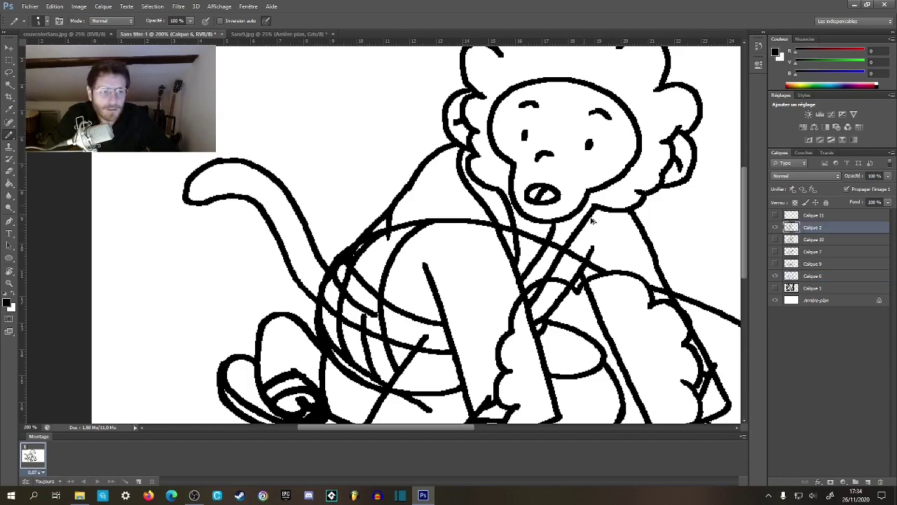
{"action": "left_click", "coordinate": [820, 279]}
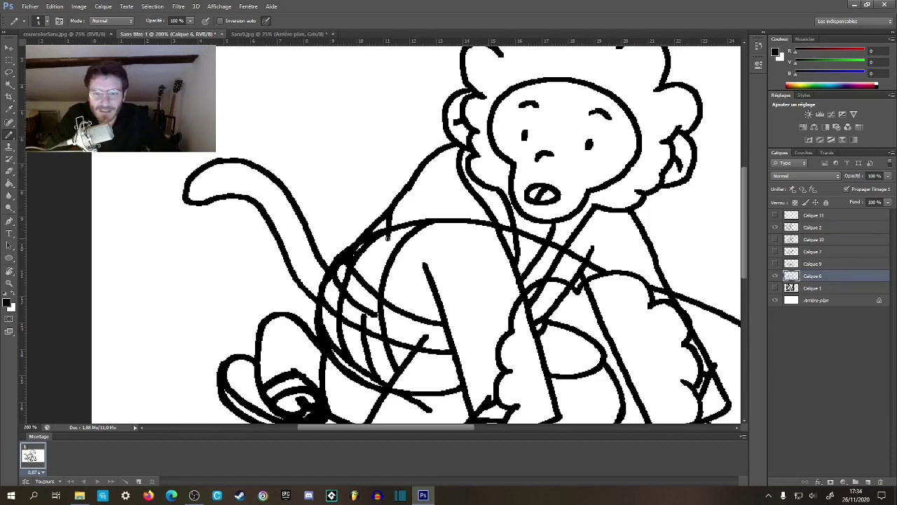
- Try a lower, arched tail curving down behind the character on Calque 6, and undo each version
{"action": "left_click_drag", "start_coordinate": [375, 229], "coordinate": [339, 229]}
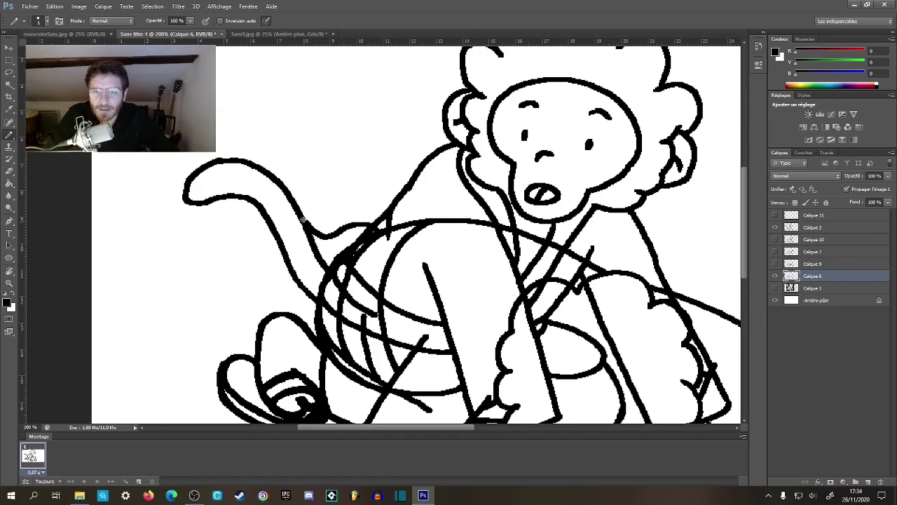
{"action": "key", "text": "alt+bracketright"}
{"action": "key", "text": "alt+bracketleft"}
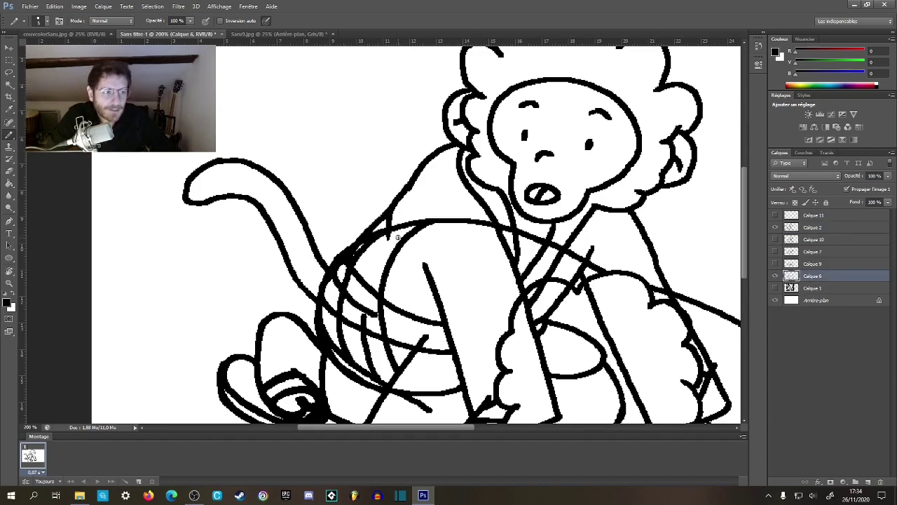
{"action": "mouse_move", "coordinate": [374, 241]}
{"action": "left_mouse_down"}
{"action": "mouse_move", "coordinate": [331, 184]}
{"action": "mouse_move", "coordinate": [281, 170]}
{"action": "mouse_move", "coordinate": [239, 174]}
{"action": "mouse_move", "coordinate": [188, 208]}
{"action": "mouse_move", "coordinate": [187, 229]}
{"action": "mouse_move", "coordinate": [278, 195]}
{"action": "mouse_move", "coordinate": [387, 241]}
{"action": "left_mouse_up"}
{"action": "key", "text": "alt+bracketright"}
{"action": "key", "text": "alt+bracketleft"}
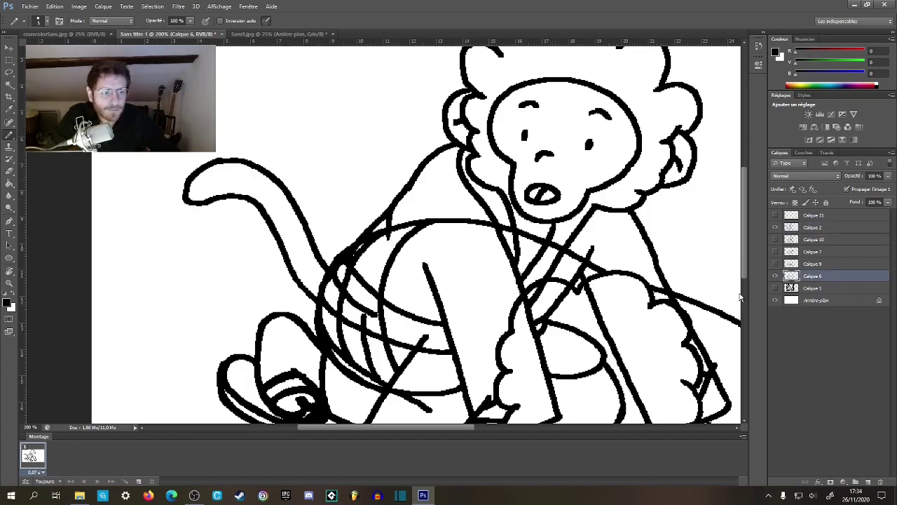
{"action": "mouse_move", "coordinate": [365, 223]}
{"action": "left_mouse_down"}
{"action": "mouse_move", "coordinate": [306, 185]}
{"action": "mouse_move", "coordinate": [271, 183]}
{"action": "mouse_move", "coordinate": [214, 202]}
{"action": "mouse_move", "coordinate": [156, 249]}
{"action": "mouse_move", "coordinate": [136, 290]}
{"action": "mouse_move", "coordinate": [215, 270]}
{"action": "left_mouse_up"}
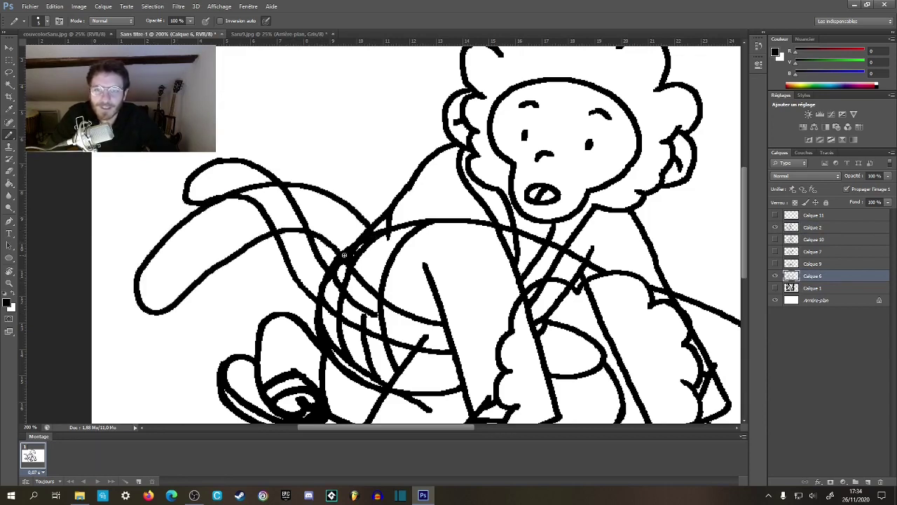
{"action": "key", "text": "ctrl+z"}
{"action": "key", "text": "alt+bracketright"}
{"action": "left_click", "coordinate": [811, 276]}
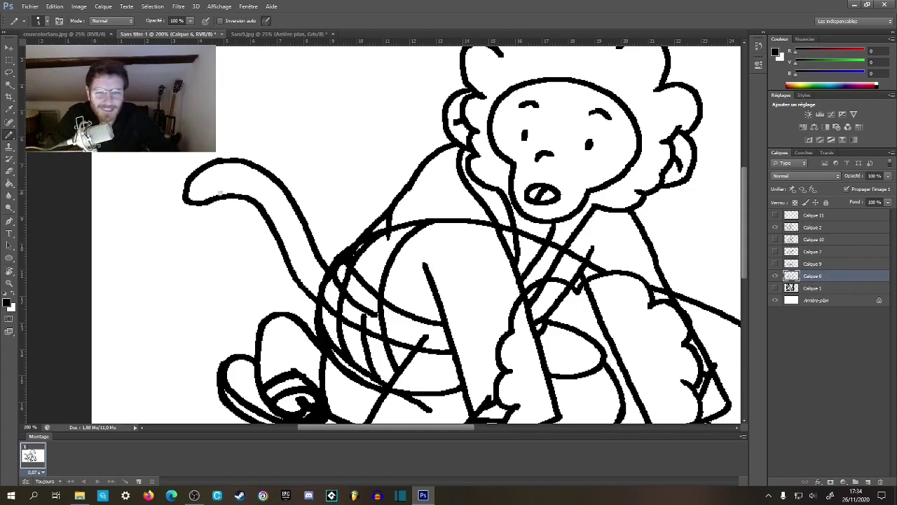
- Trace both contour lines of Calque 2's raised tail in black onto Calque 6
{"action": "left_click", "coordinate": [238, 223], "text": "ctrl"}
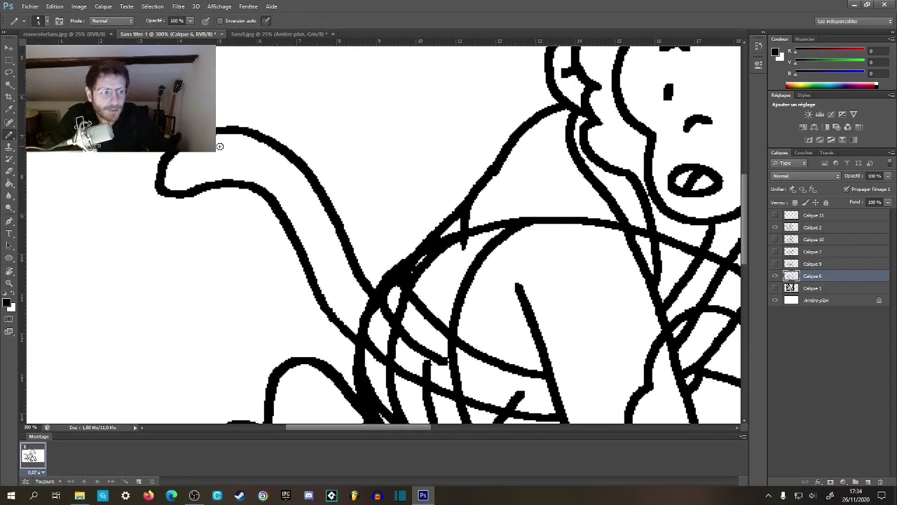
{"action": "mouse_move", "coordinate": [166, 156]}
{"action": "left_mouse_down"}
{"action": "mouse_move", "coordinate": [158, 177]}
{"action": "mouse_move", "coordinate": [176, 188]}
{"action": "mouse_move", "coordinate": [236, 183]}
{"action": "mouse_move", "coordinate": [261, 199]}
{"action": "mouse_move", "coordinate": [354, 344]}
{"action": "left_mouse_up"}
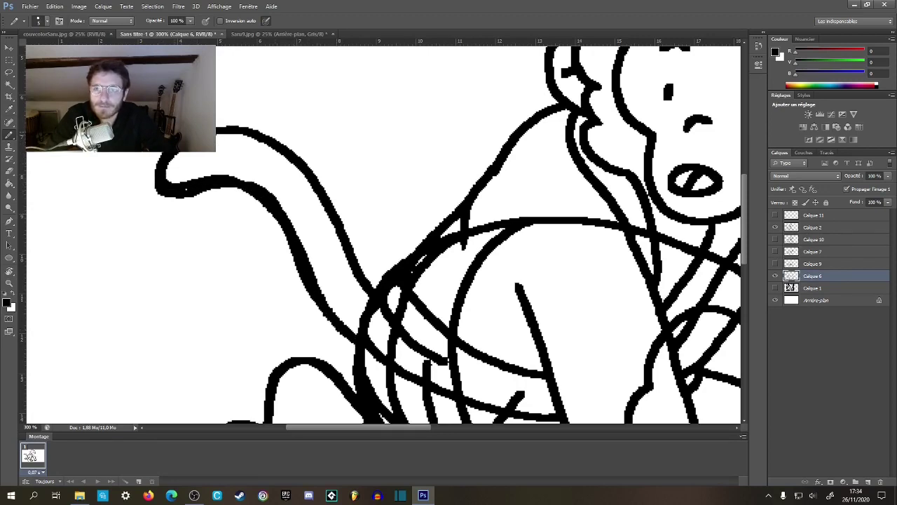
{"action": "mouse_move", "coordinate": [219, 127]}
{"action": "left_mouse_down"}
{"action": "mouse_move", "coordinate": [270, 137]}
{"action": "mouse_move", "coordinate": [298, 162]}
{"action": "mouse_move", "coordinate": [376, 291]}
{"action": "left_mouse_up"}
- Toggle Calque 6 to compare the two poses' tails, and hide Calque 2 to view Calque 6 alone
{"action": "key", "text": "z"}
{"action": "left_click", "coordinate": [429, 287], "text": "alt"}
{"action": "left_click", "coordinate": [427, 287], "text": "alt"}
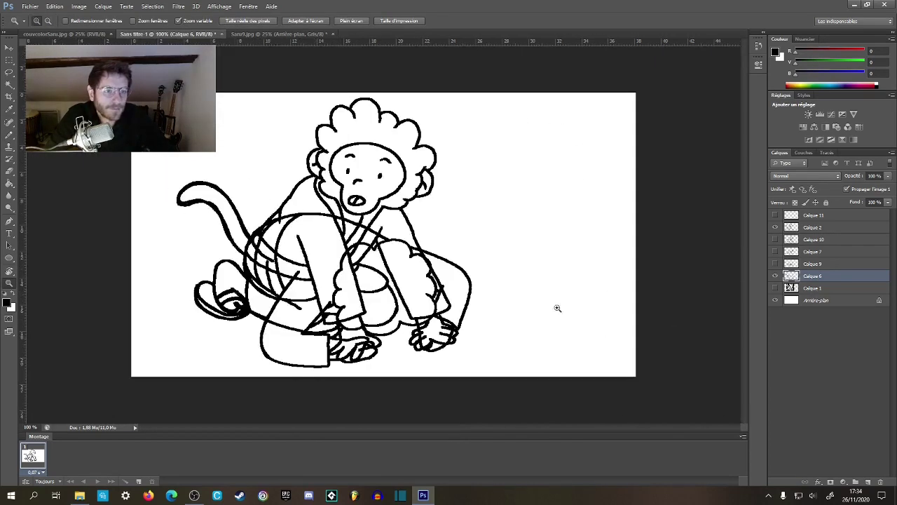
{"action": "left_click", "coordinate": [776, 276]}
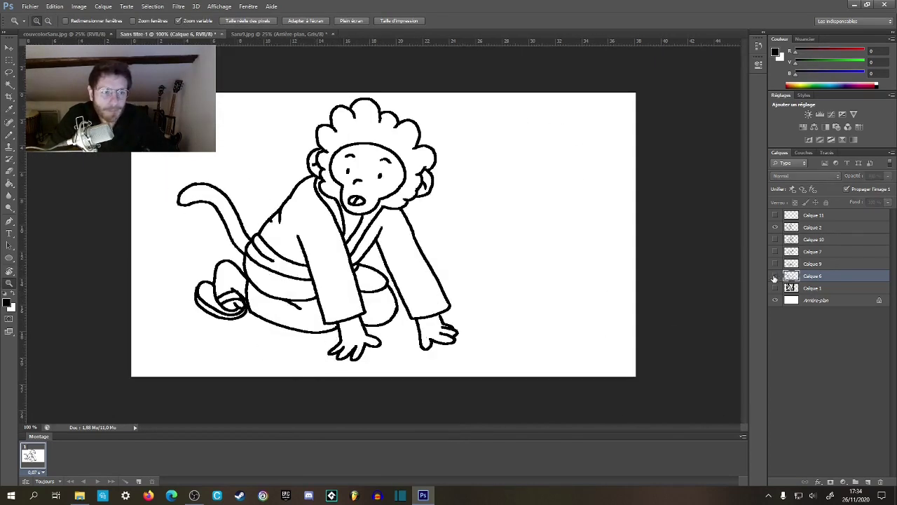
{"action": "left_click", "coordinate": [776, 276]}
{"action": "left_click", "coordinate": [775, 227]}
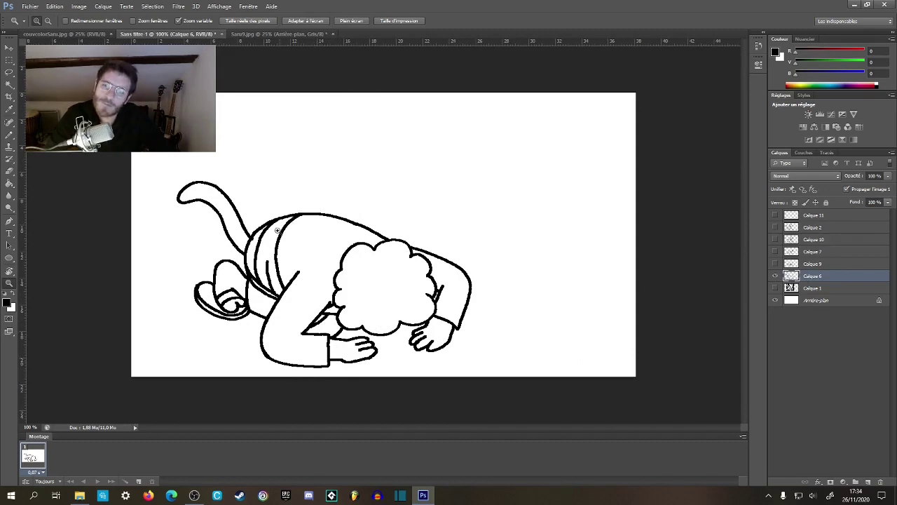
- Lasso the traced tail on Calque 6 with edge smoothing off and move it higher up the character's back
{"action": "key", "text": "b"}
{"action": "key", "text": "z"}
{"action": "left_click", "coordinate": [238, 241]}
{"action": "left_click", "coordinate": [239, 241]}
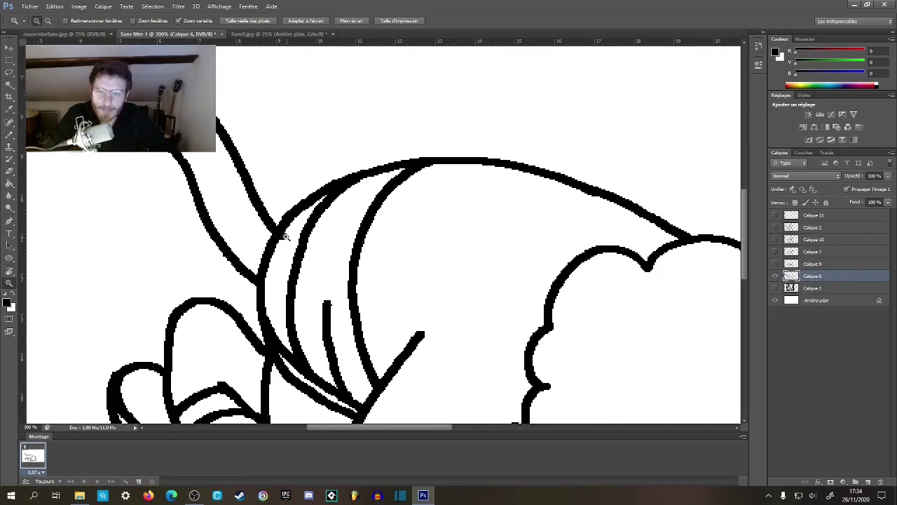
{"action": "key", "text": "b"}
{"action": "key", "text": "x"}
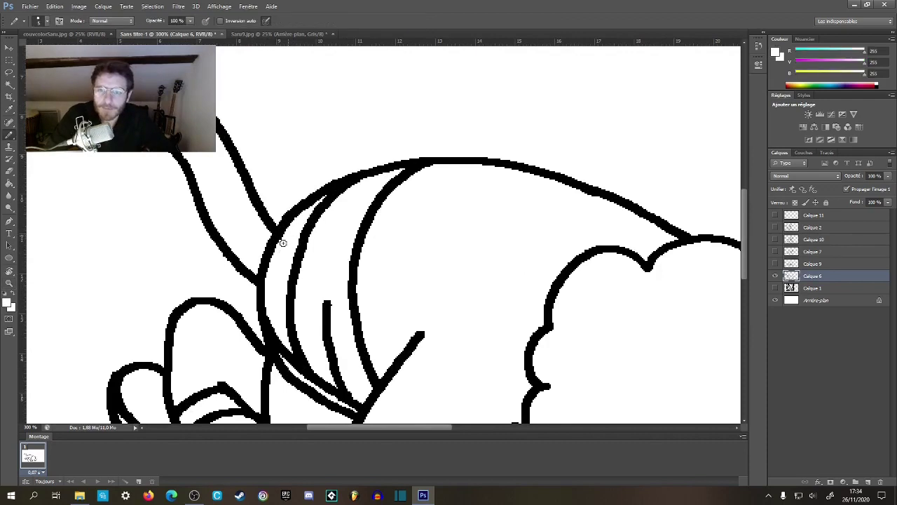
{"action": "left_click_drag", "start_coordinate": [267, 215], "coordinate": [358, 224]}
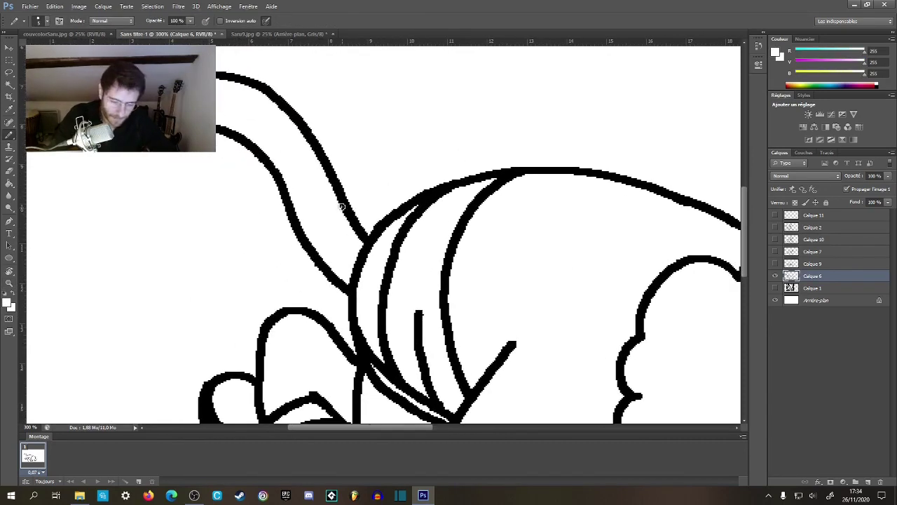
{"action": "key", "text": "l"}
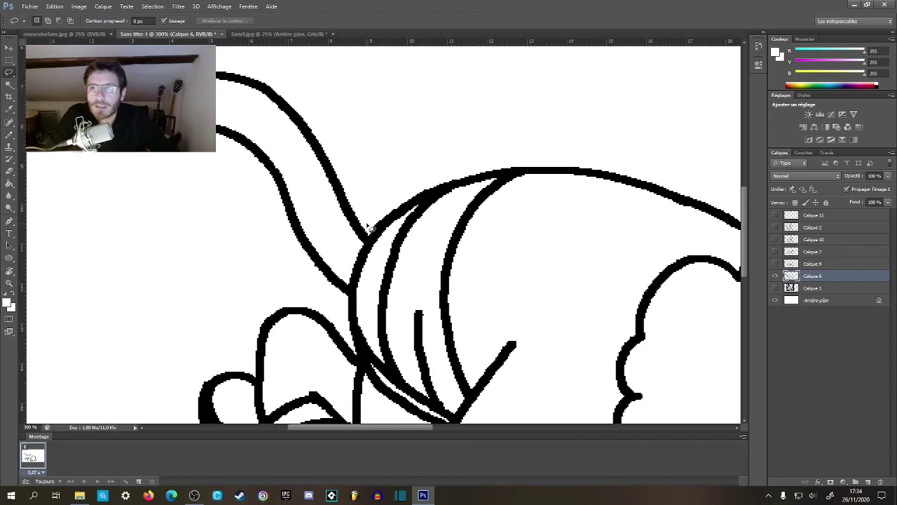
{"action": "left_click", "coordinate": [180, 21]}
{"action": "mouse_move", "coordinate": [369, 223]}
{"action": "left_mouse_down"}
{"action": "mouse_move", "coordinate": [352, 278]}
{"action": "mouse_move", "coordinate": [327, 304]}
{"action": "mouse_move", "coordinate": [194, 214]}
{"action": "mouse_move", "coordinate": [161, 105]}
{"action": "mouse_move", "coordinate": [364, 204]}
{"action": "mouse_move", "coordinate": [327, 245]}
{"action": "mouse_move", "coordinate": [363, 164]}
{"action": "mouse_move", "coordinate": [394, 144]}
{"action": "mouse_move", "coordinate": [363, 180]}
{"action": "mouse_move", "coordinate": [371, 181]}
{"action": "mouse_move", "coordinate": [361, 199]}
{"action": "left_mouse_up"}
{"action": "key", "text": "v"}
{"action": "key", "text": "l"}
{"action": "left_click", "coordinate": [302, 270]}
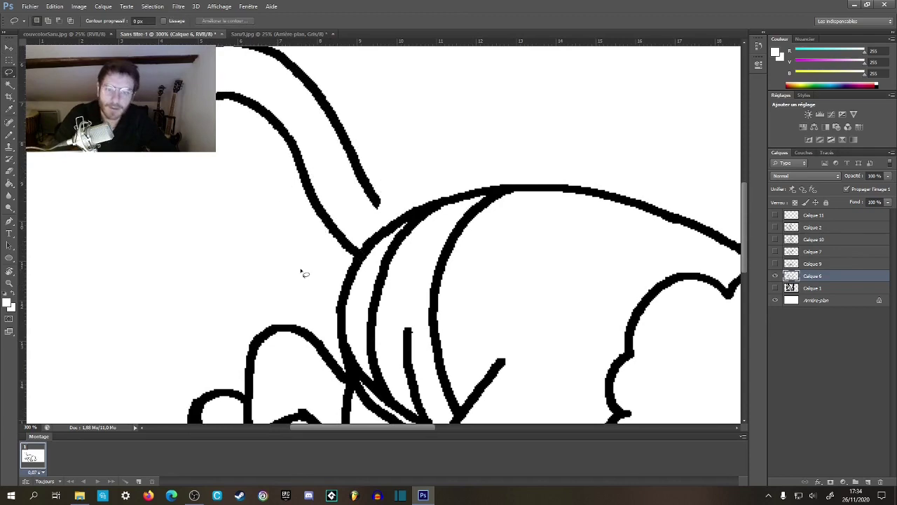
- Trim the loose end of the upper tail line in white and extend it in black to meet the back outline
{"action": "key", "text": "b"}
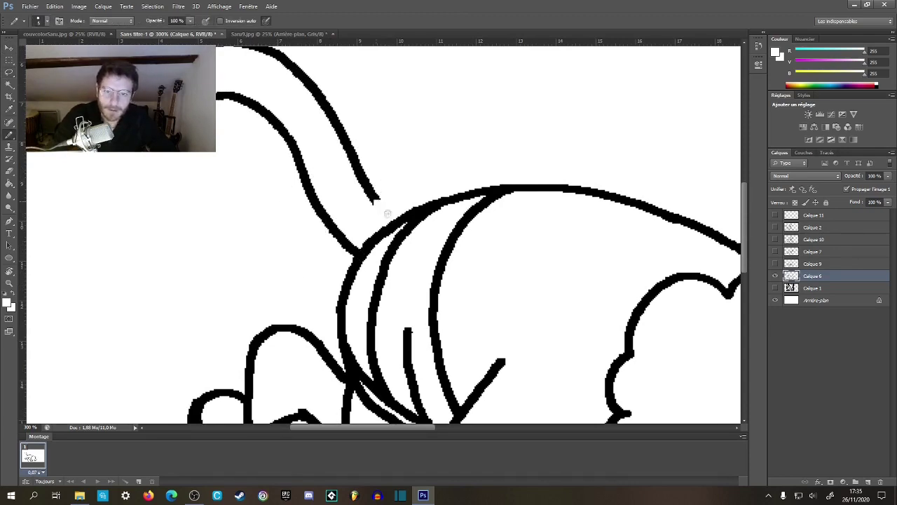
{"action": "key", "text": "x"}
{"action": "left_click_drag", "start_coordinate": [374, 197], "coordinate": [395, 221]}
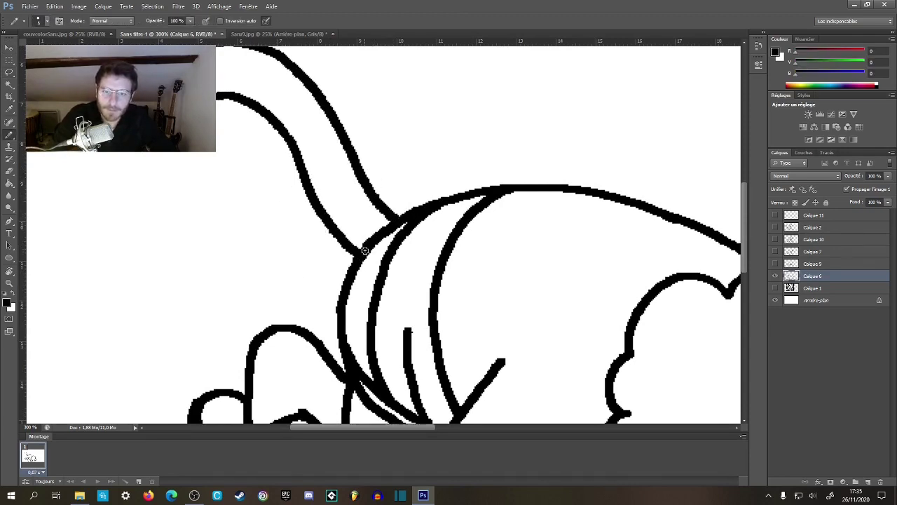
- Compare the tail on Calque 6 with the poses on Calque 2 and Calque 9 by toggling layer visibility
{"action": "key", "text": "z"}
{"action": "left_click", "coordinate": [355, 328], "text": "alt"}
{"action": "left_click", "coordinate": [356, 331], "text": "alt"}
{"action": "left_click", "coordinate": [361, 335], "text": "alt"}
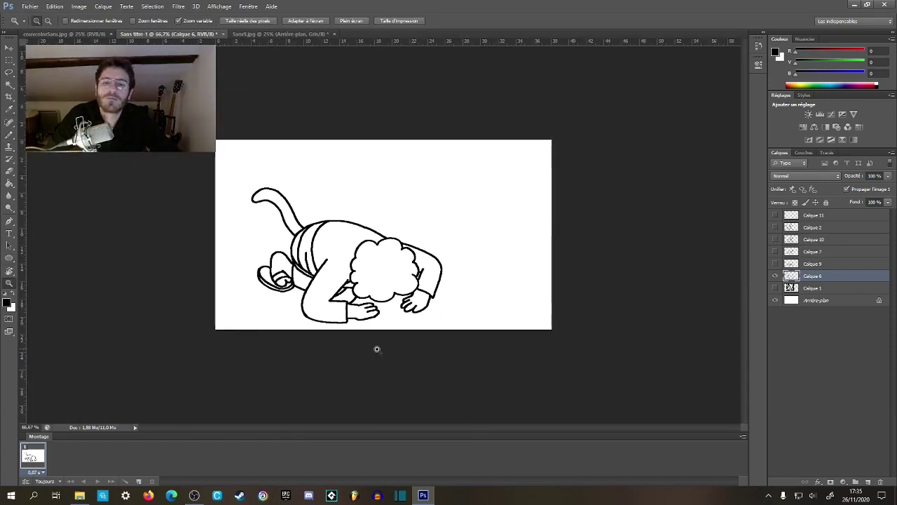
{"action": "left_click", "coordinate": [776, 240]}
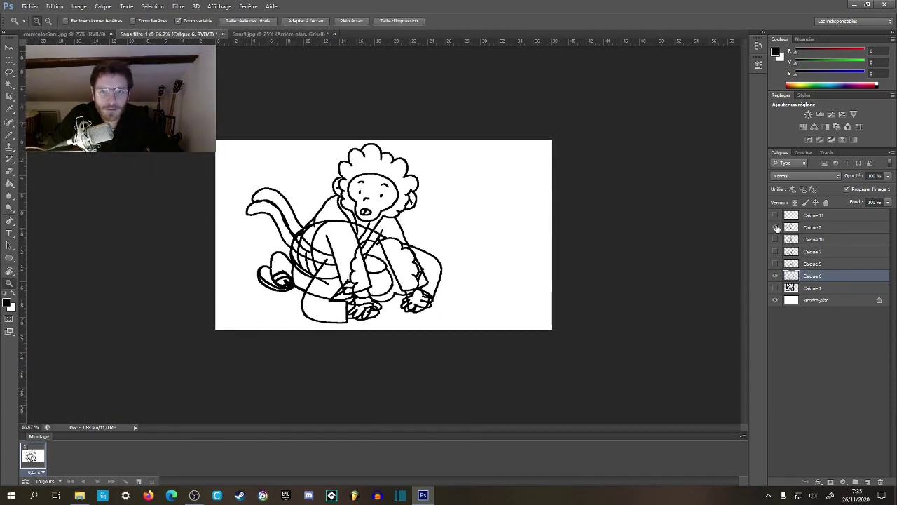
{"action": "left_click", "coordinate": [776, 235]}
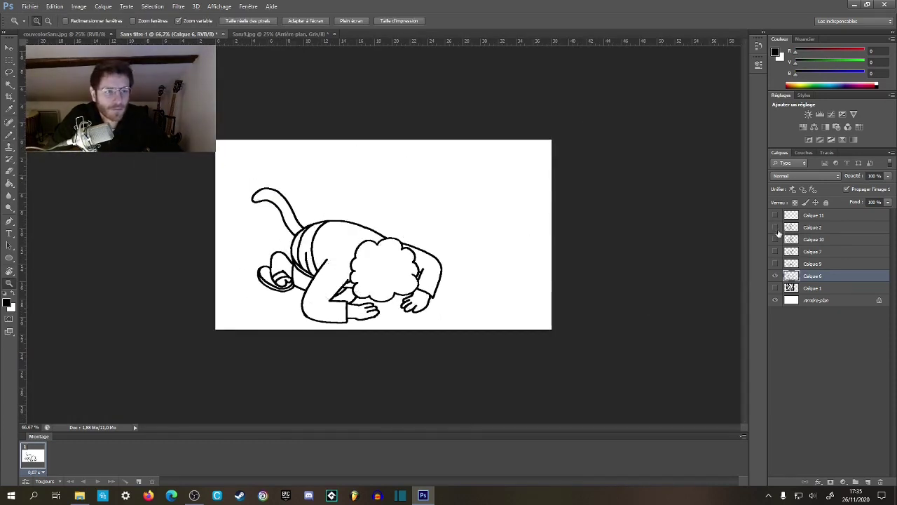
{"action": "left_click", "coordinate": [775, 276]}
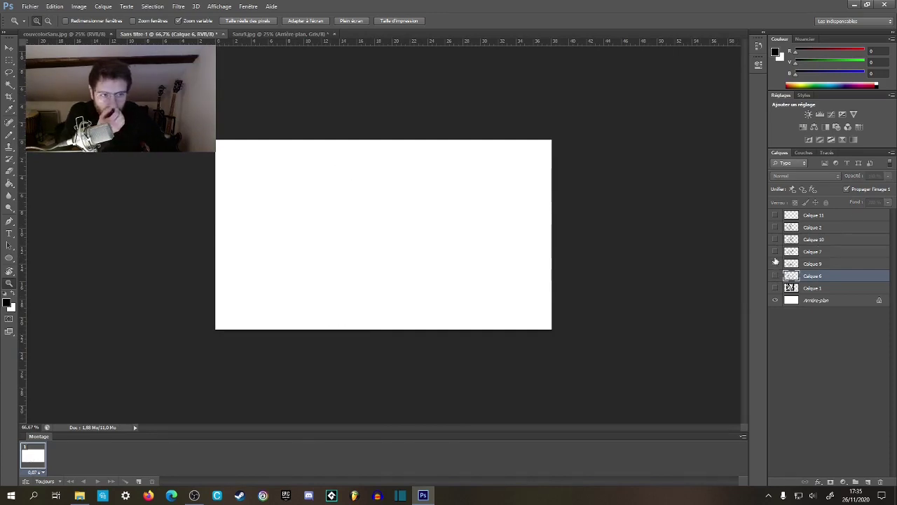
{"action": "left_click", "coordinate": [776, 263]}
{"action": "left_click", "coordinate": [775, 278]}
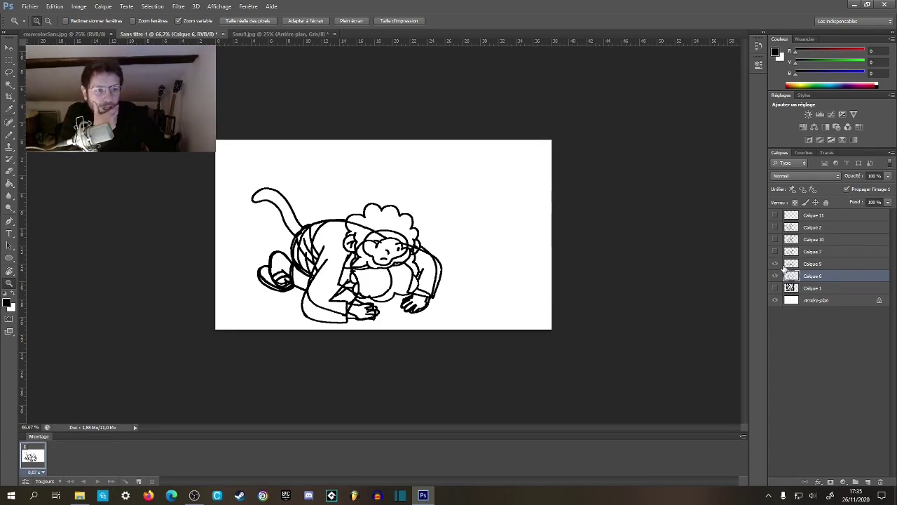
{"action": "left_click", "coordinate": [775, 264]}
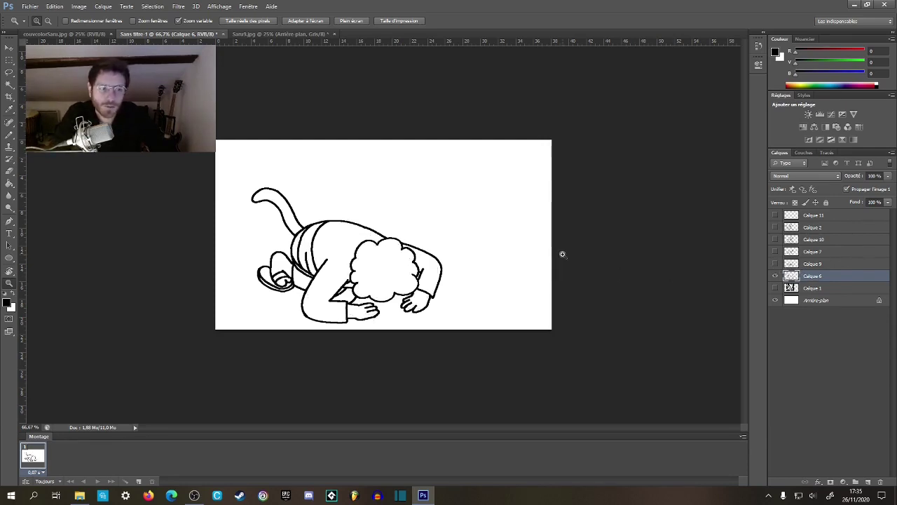
- Cut both tail lines free from the back on Calque 6 in white and erase the tail with a white fill
{"action": "left_click", "coordinate": [252, 214]}
{"action": "mouse_move", "coordinate": [253, 218]}
{"action": "left_mouse_down"}
{"action": "mouse_move", "coordinate": [344, 210]}
{"action": "mouse_move", "coordinate": [411, 190]}
{"action": "left_mouse_up"}
{"action": "key", "text": "b"}
{"action": "key", "text": "x"}
{"action": "left_click_drag", "start_coordinate": [385, 225], "coordinate": [392, 222]}
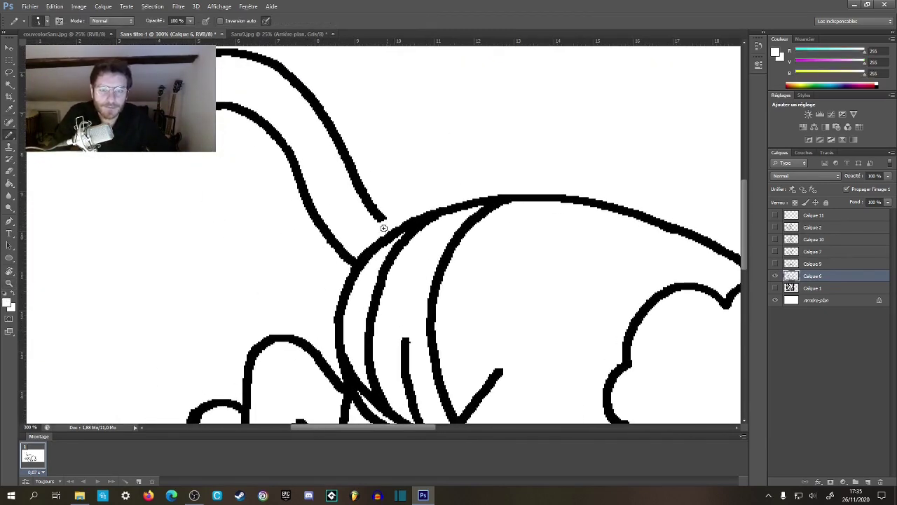
{"action": "key", "text": "g"}
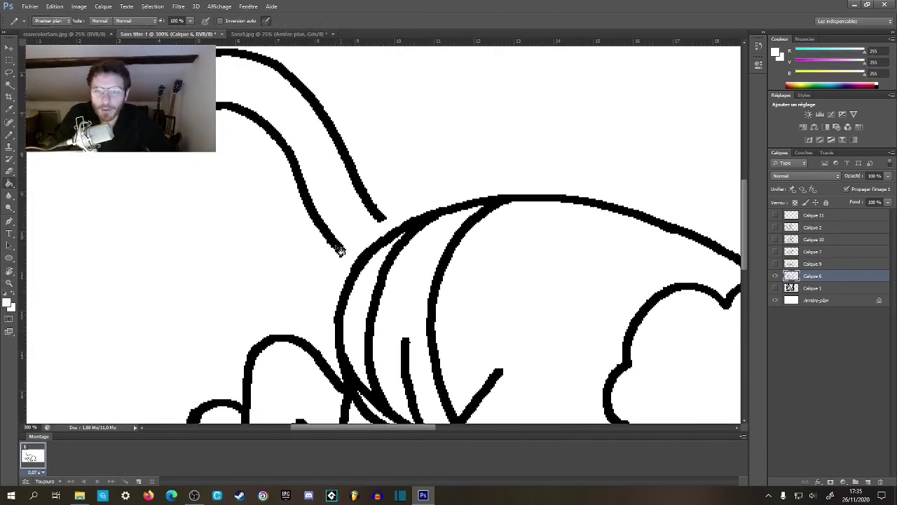
{"action": "left_click", "coordinate": [341, 251]}
{"action": "left_click_drag", "start_coordinate": [456, 186], "coordinate": [412, 203]}
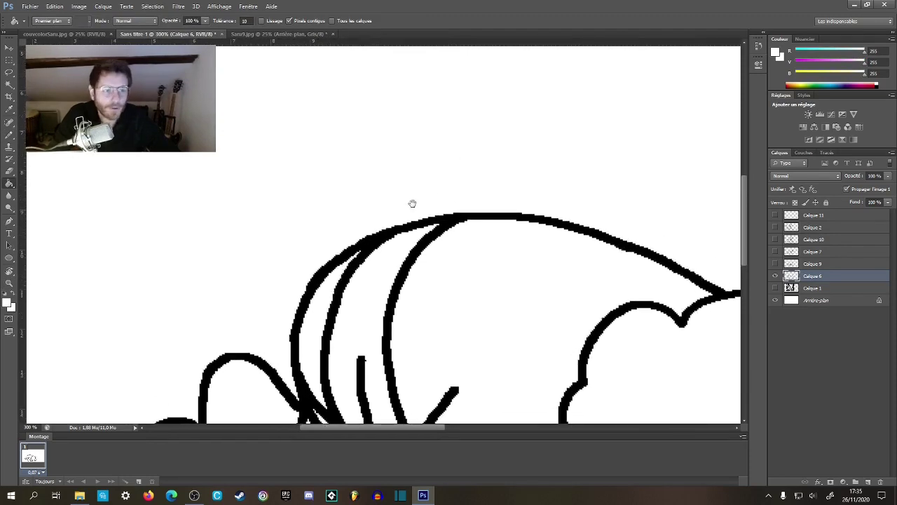
- Hide Calque 6, show Calque 2 and make it the active layer, ready for the pencil in white
{"action": "left_click", "coordinate": [797, 265]}
{"action": "left_click", "coordinate": [775, 264]}
{"action": "left_click", "coordinate": [775, 264]}
{"action": "left_click", "coordinate": [780, 229]}
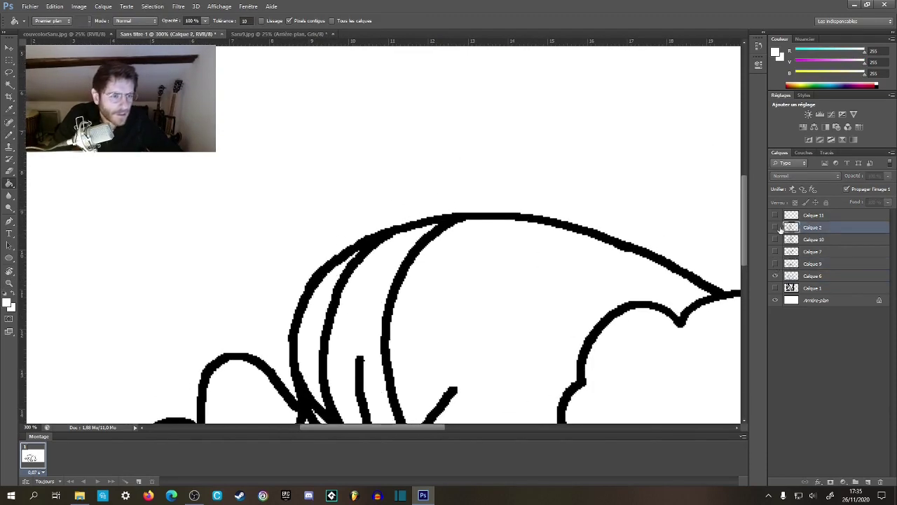
{"action": "left_click", "coordinate": [775, 227]}
{"action": "left_click", "coordinate": [775, 276]}
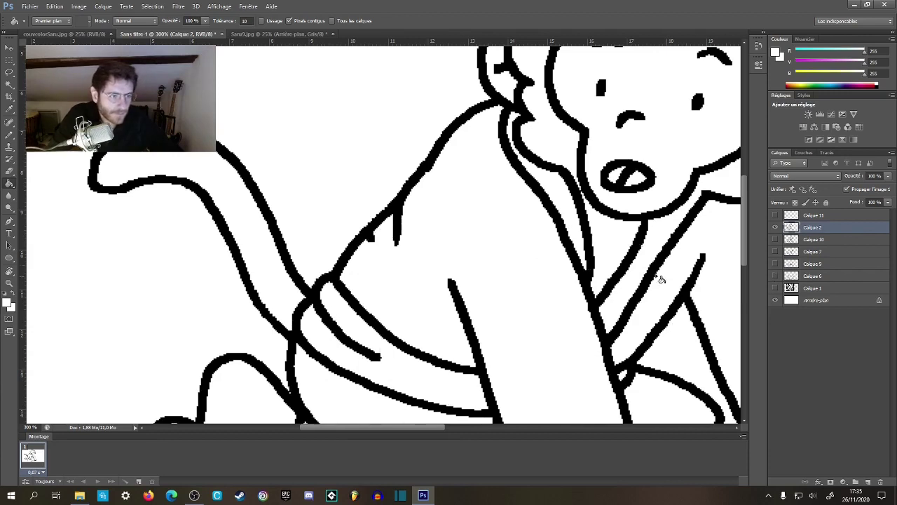
{"action": "key", "text": "b"}
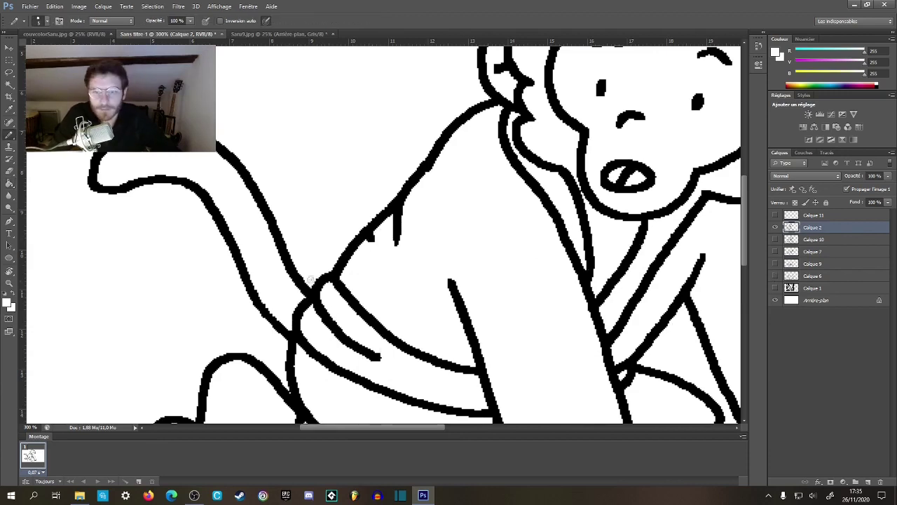
- Erase the tail on Calque 2 by filling it with white
{"action": "key", "text": "g"}
{"action": "left_click", "coordinate": [274, 321]}
{"action": "key", "text": "z"}
{"action": "mouse_move", "coordinate": [302, 304]}
{"action": "left_mouse_down"}
{"action": "mouse_move", "coordinate": [325, 314]}
{"action": "mouse_move", "coordinate": [329, 333]}
{"action": "left_mouse_up"}
{"action": "left_click", "coordinate": [340, 257]}
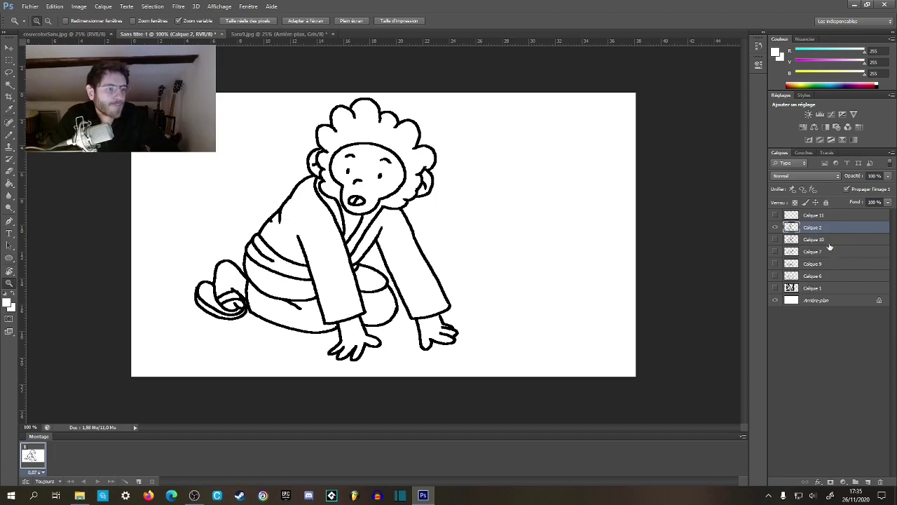
- Set the first animation frame to the Calque 6 pose and add a second frame showing only Calque 9
{"action": "left_click", "coordinate": [776, 228]}
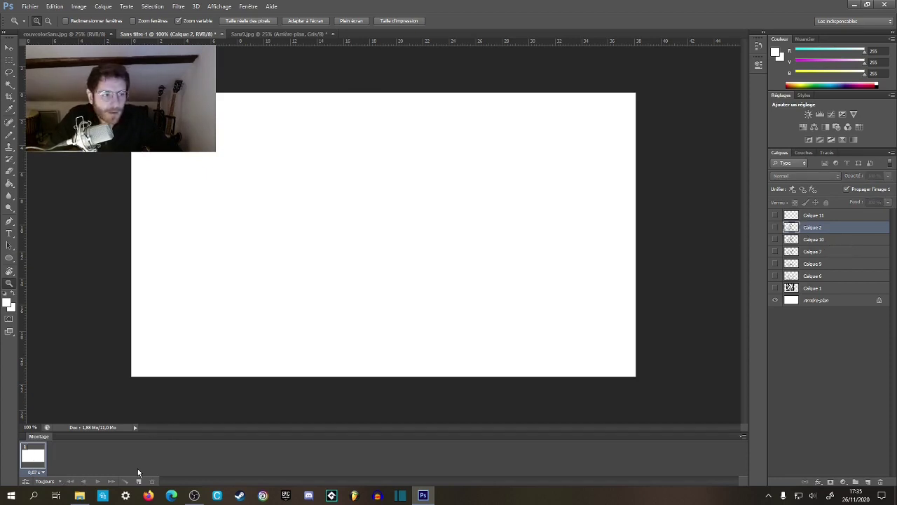
{"action": "left_click", "coordinate": [783, 275]}
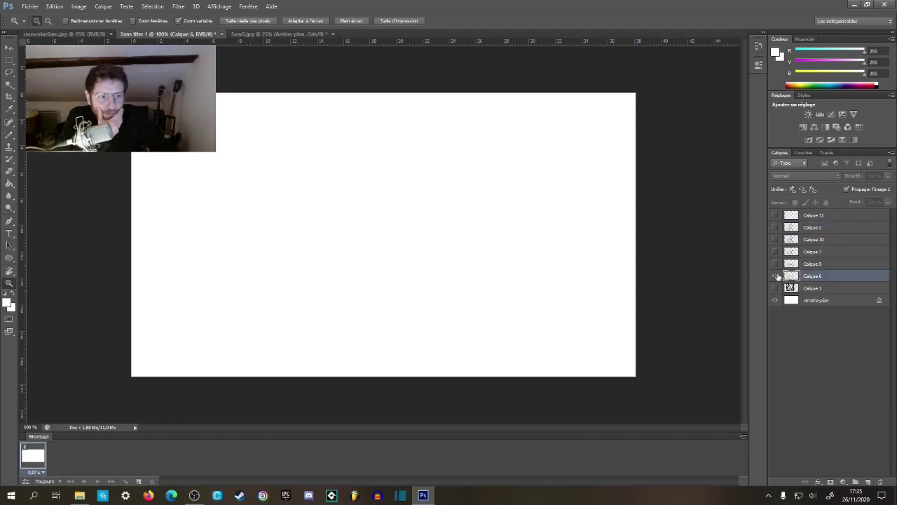
{"action": "left_click", "coordinate": [775, 276]}
{"action": "left_click", "coordinate": [138, 481]}
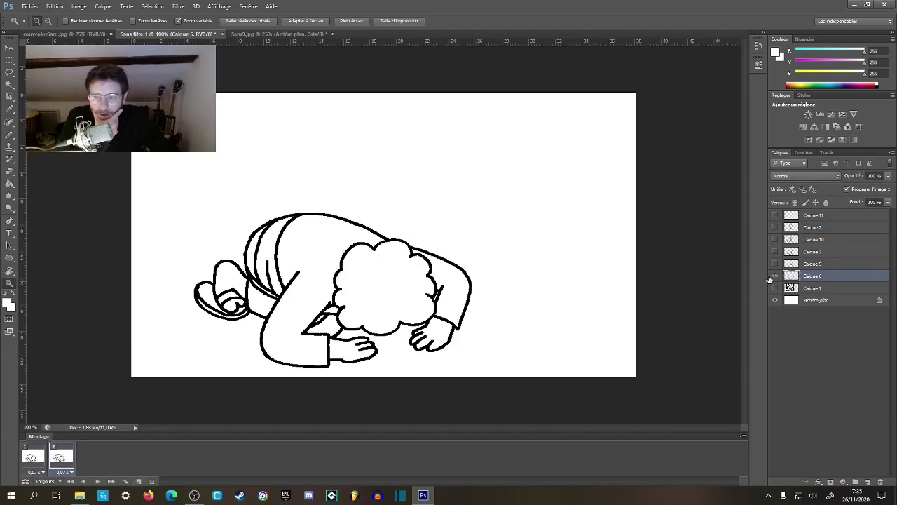
{"action": "left_click", "coordinate": [775, 265]}
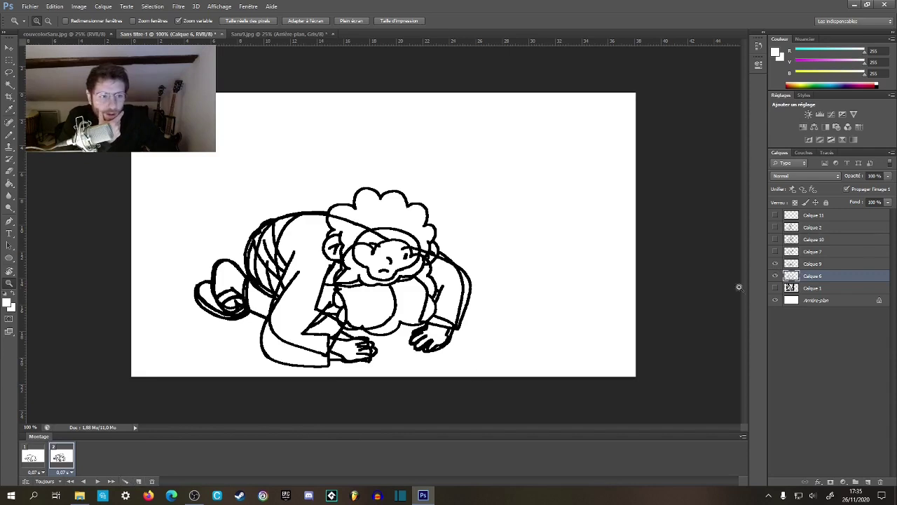
{"action": "left_click", "coordinate": [775, 277]}
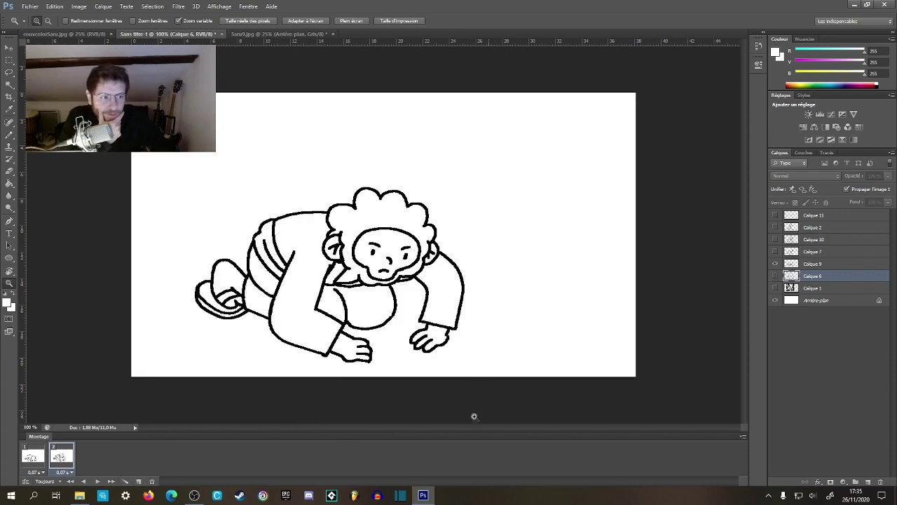
- Add a third frame showing only the Calque 7 pose and a fourth showing only Calque 10
{"action": "left_click", "coordinate": [139, 481]}
{"action": "left_click", "coordinate": [775, 263]}
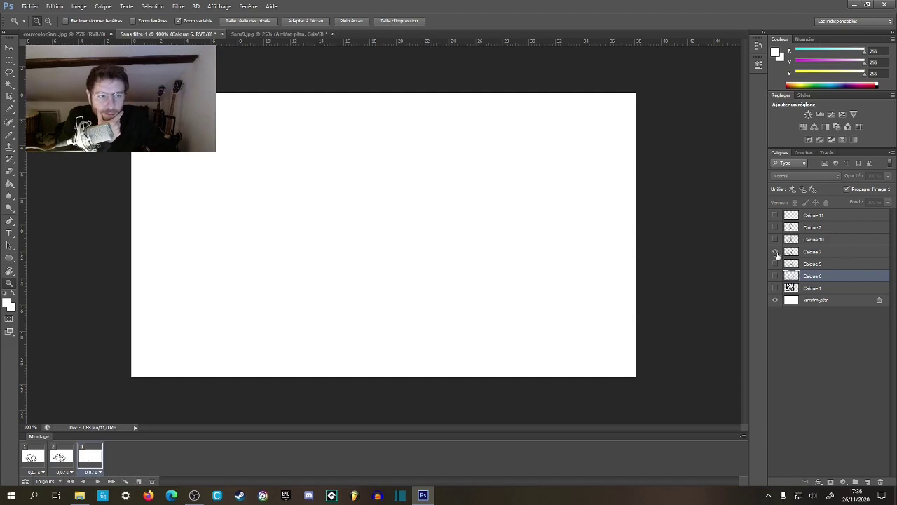
{"action": "left_click", "coordinate": [775, 251]}
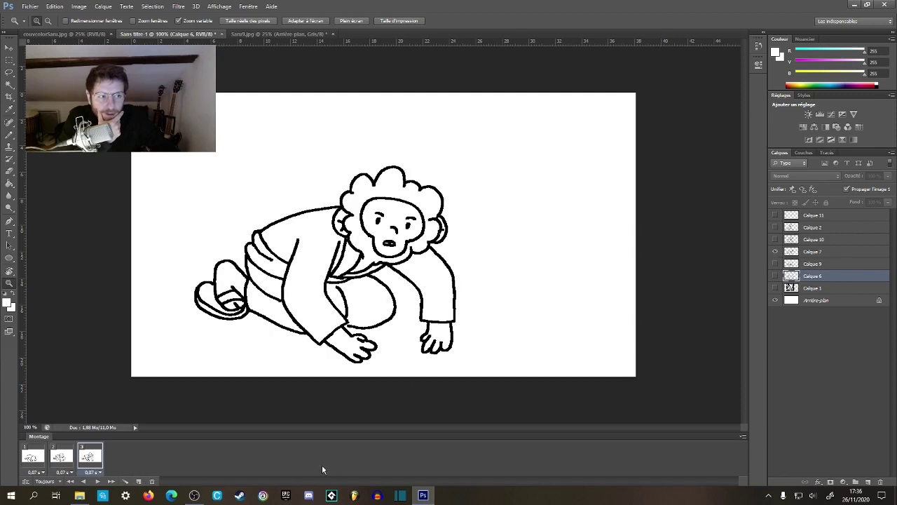
{"action": "left_click", "coordinate": [139, 481]}
{"action": "left_click", "coordinate": [775, 251]}
{"action": "left_click", "coordinate": [775, 239]}
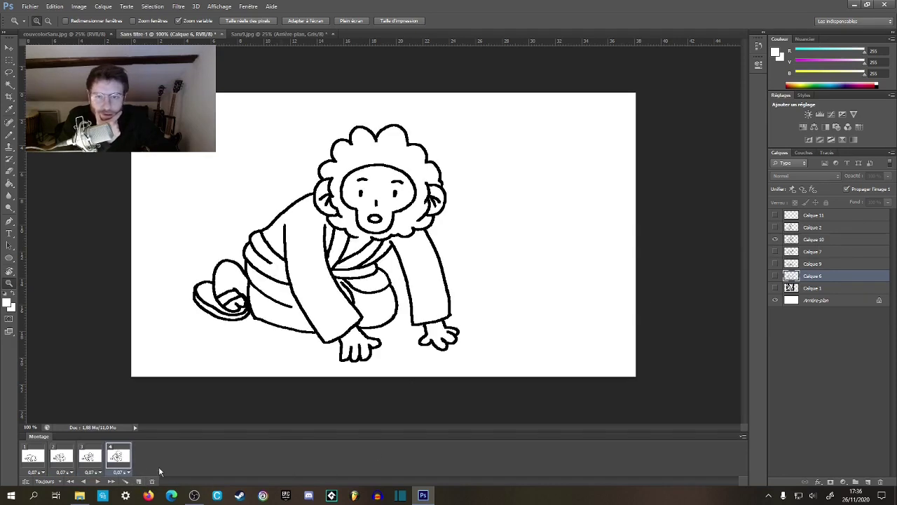
- Add a fifth frame showing only the Calque 2 pose and play the animation
{"action": "left_click", "coordinate": [139, 481]}
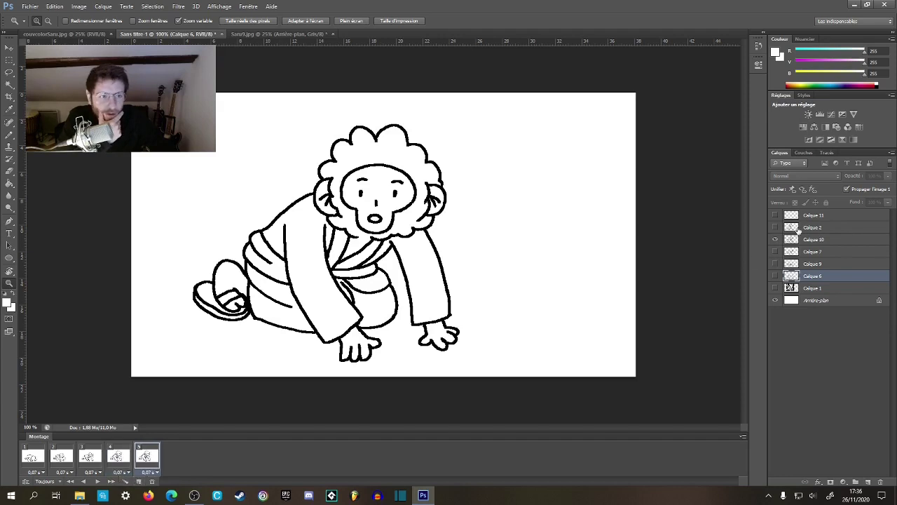
{"action": "left_click", "coordinate": [775, 240]}
{"action": "left_click", "coordinate": [775, 215]}
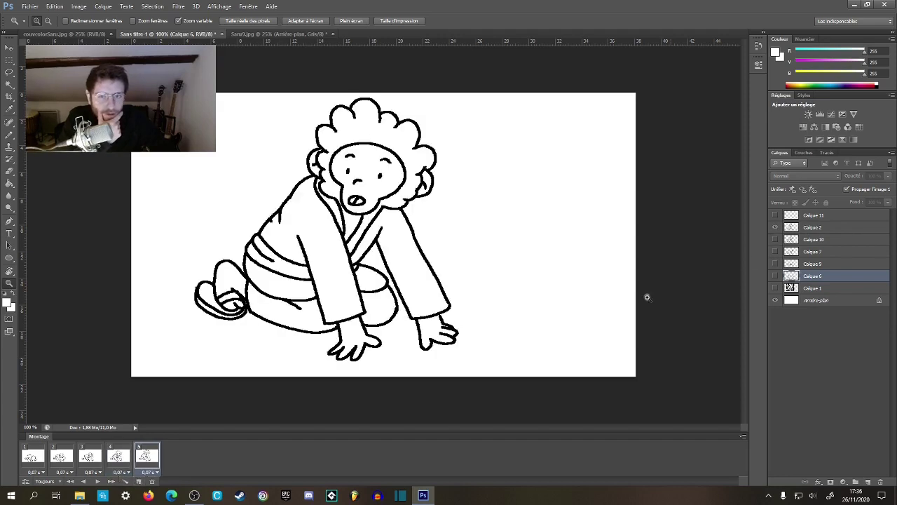
{"action": "left_click", "coordinate": [98, 482]}
{"action": "left_click", "coordinate": [98, 483]}
- Duplicate the fifth frame three times to hold the final pose, play the animation and select frame 8
{"action": "left_click_drag", "start_coordinate": [149, 459], "coordinate": [143, 475]}
{"action": "left_click", "coordinate": [139, 481]}
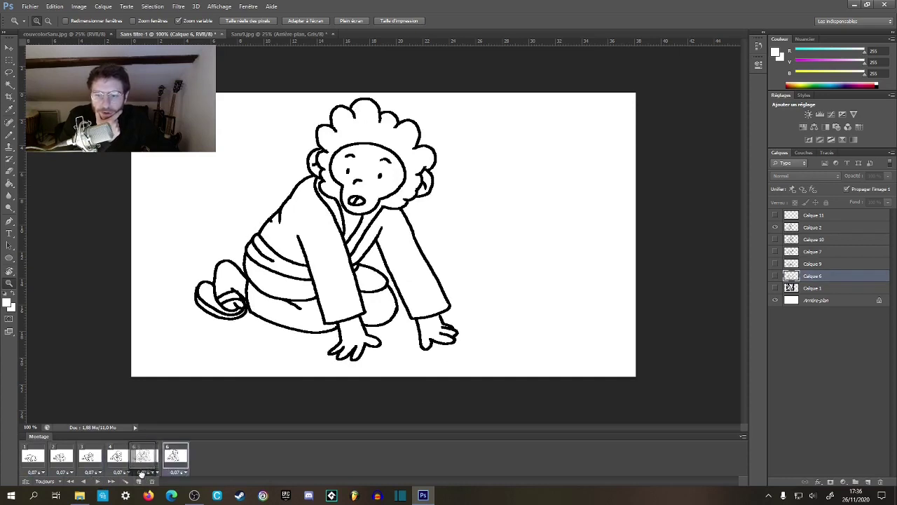
{"action": "left_click", "coordinate": [141, 482]}
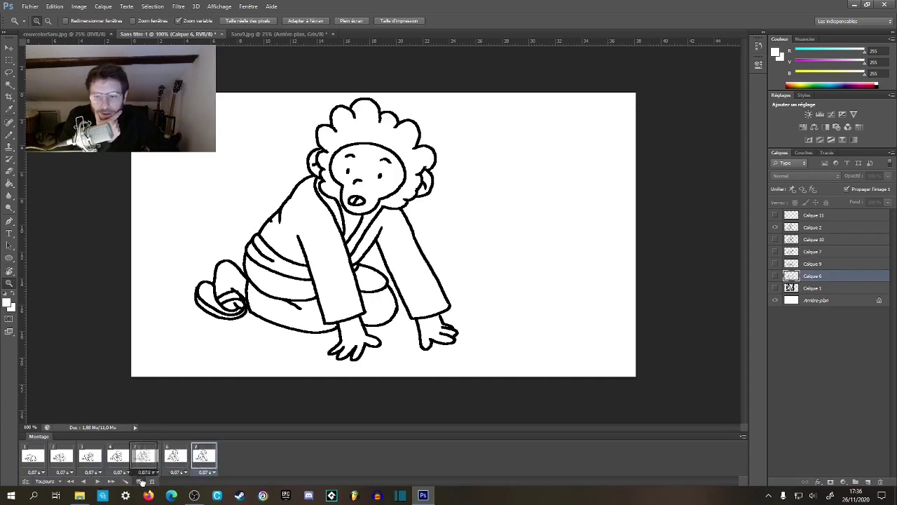
{"action": "left_click", "coordinate": [139, 482]}
{"action": "left_click", "coordinate": [97, 482]}
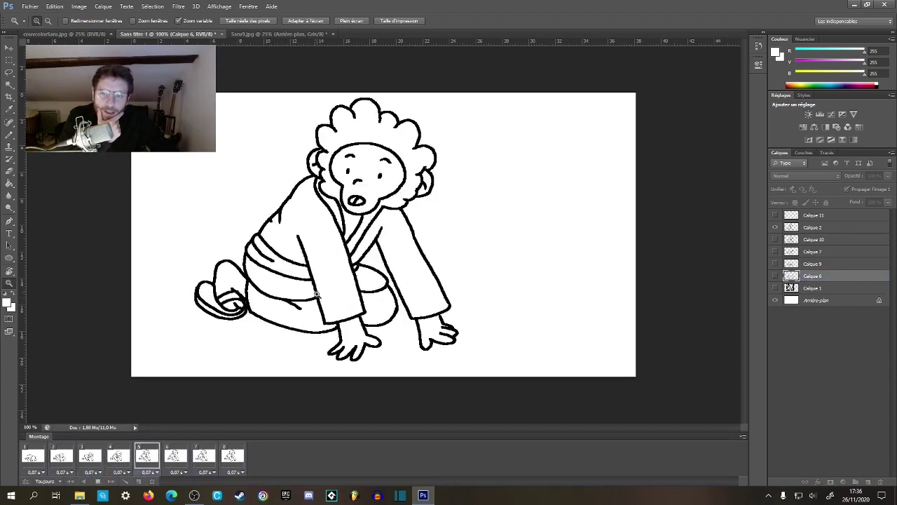
{"action": "left_click", "coordinate": [227, 459]}
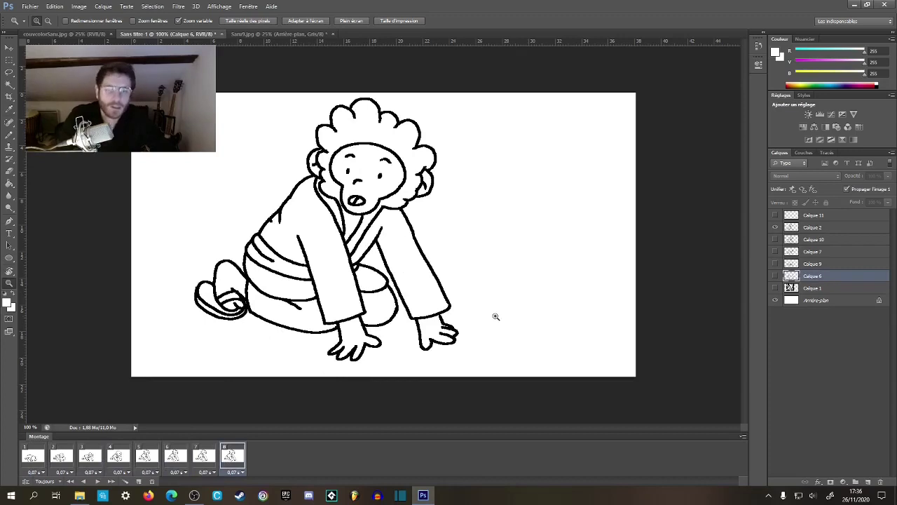
- Erase the small stray mark under the back outline on Calque 2 with the white pencil
{"action": "left_click", "coordinate": [813, 228]}
{"action": "left_click", "coordinate": [260, 239]}
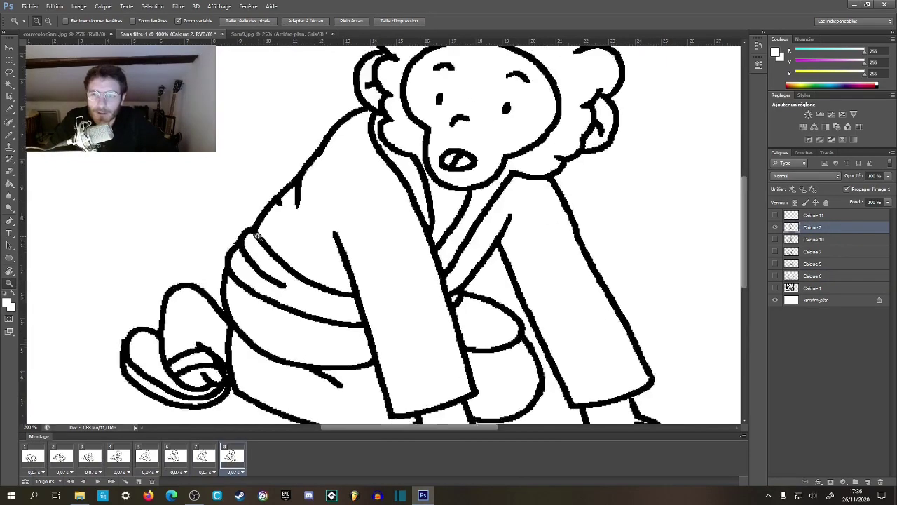
{"action": "left_click", "coordinate": [261, 240]}
{"action": "left_click", "coordinate": [261, 239]}
{"action": "key", "text": "b"}
{"action": "key", "text": "z"}
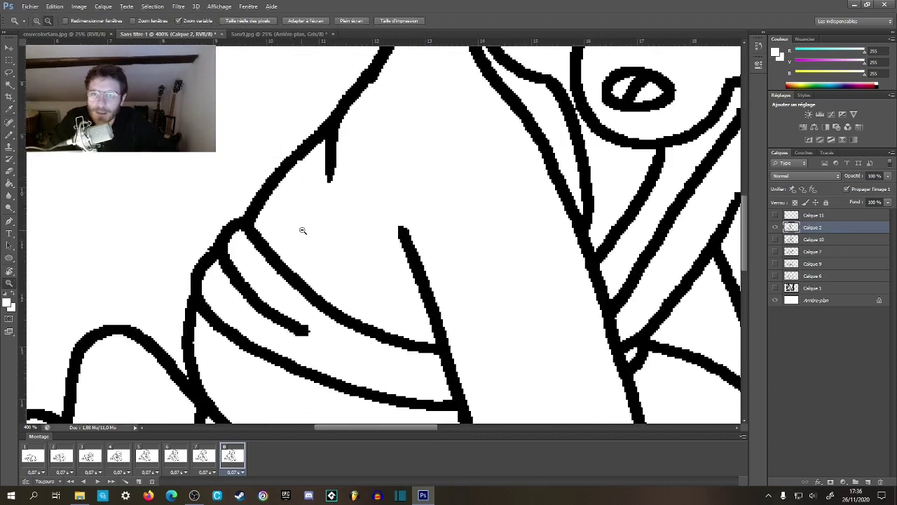
{"action": "left_click", "coordinate": [304, 231], "text": "alt"}
{"action": "left_click", "coordinate": [309, 238], "text": "alt"}
{"action": "left_click", "coordinate": [311, 240], "text": "alt"}
{"action": "left_click", "coordinate": [310, 240], "text": "alt"}
{"action": "left_click", "coordinate": [307, 237]}
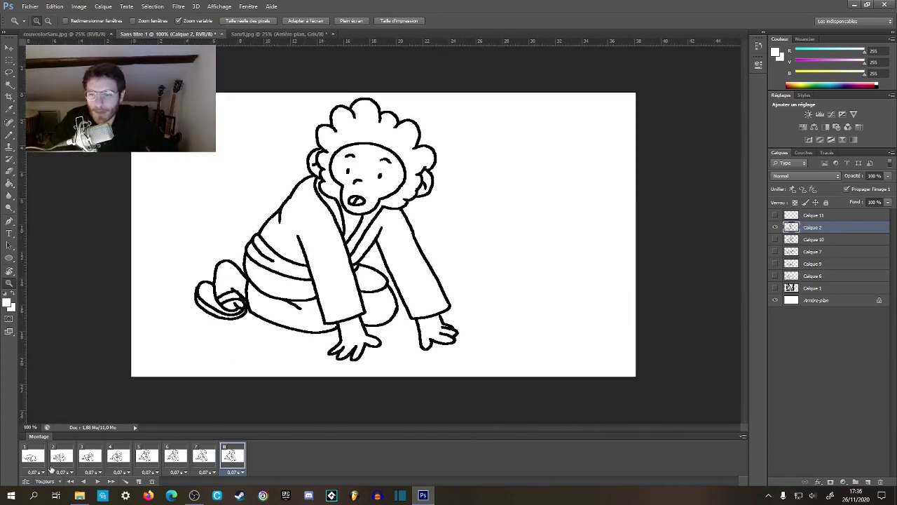
- Play the animation repeatedly and check its timing, comparing the held end frames with the first frame
{"action": "key", "text": "space"}
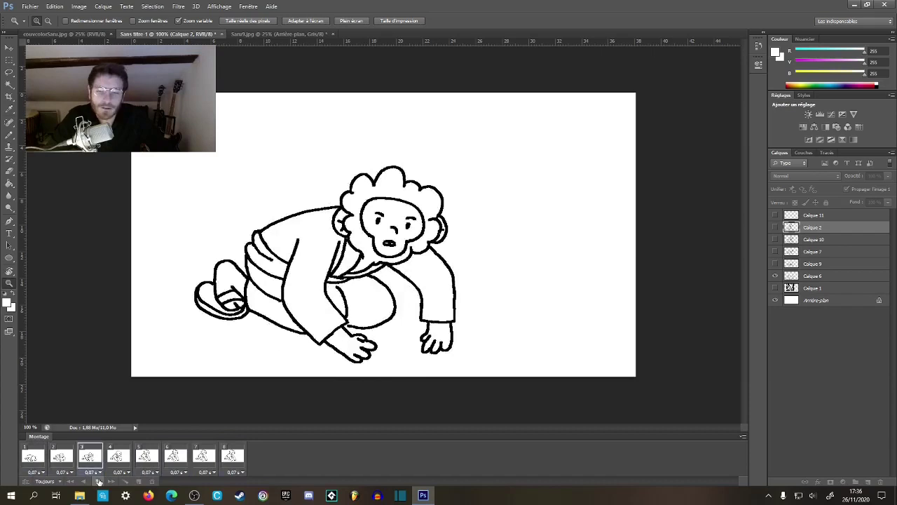
{"action": "left_click", "coordinate": [99, 482]}
{"action": "left_click", "coordinate": [214, 457]}
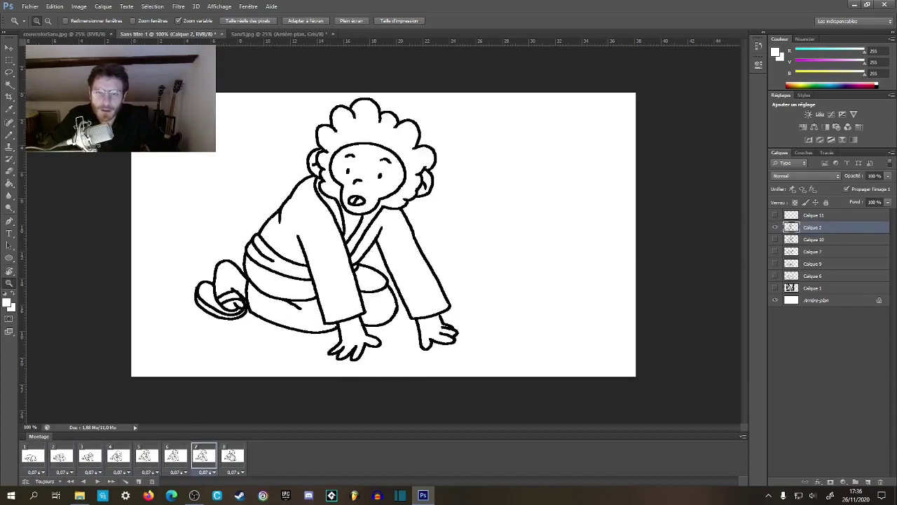
{"action": "left_click", "coordinate": [231, 456]}
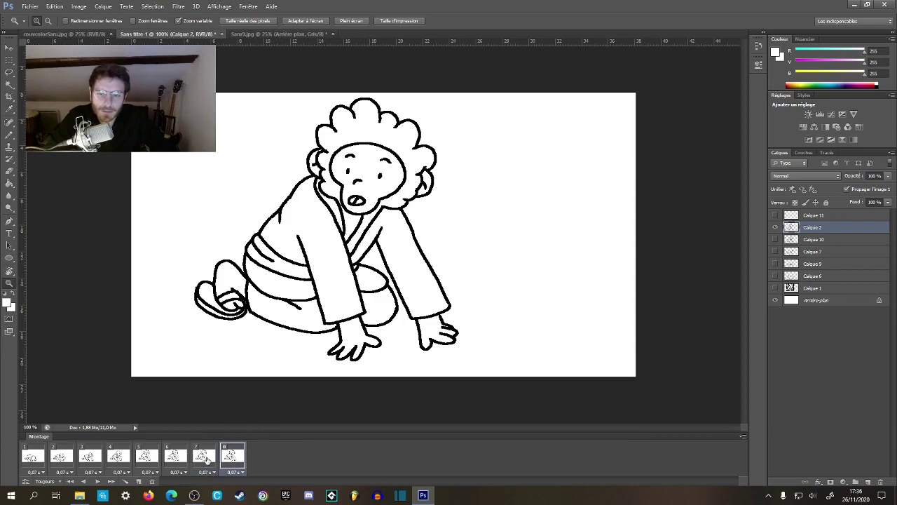
{"action": "left_click", "coordinate": [177, 460]}
{"action": "left_click", "coordinate": [40, 463]}
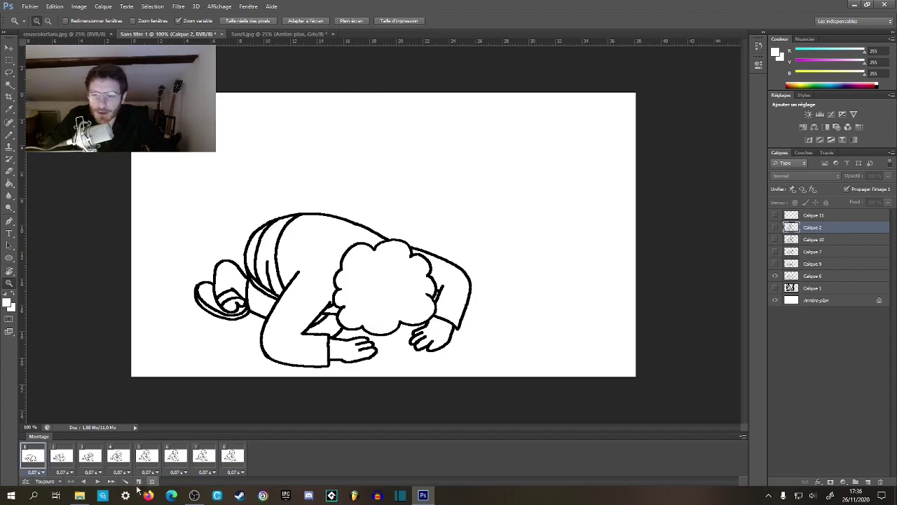
{"action": "left_click", "coordinate": [99, 482]}
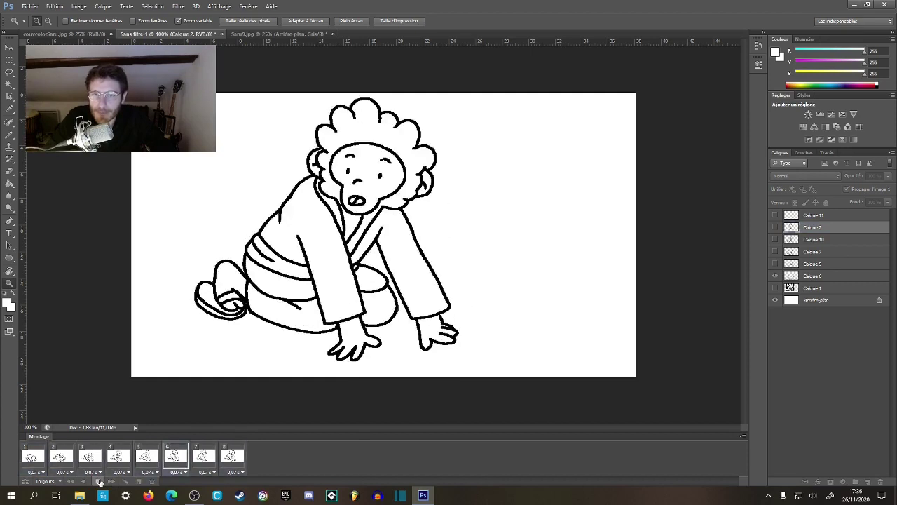
{"action": "left_click", "coordinate": [99, 482]}
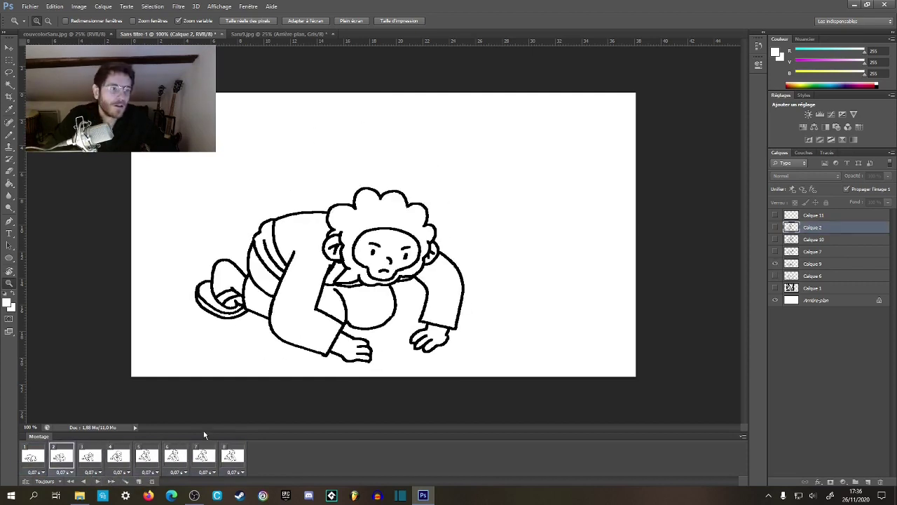
{"action": "left_click", "coordinate": [32, 457]}
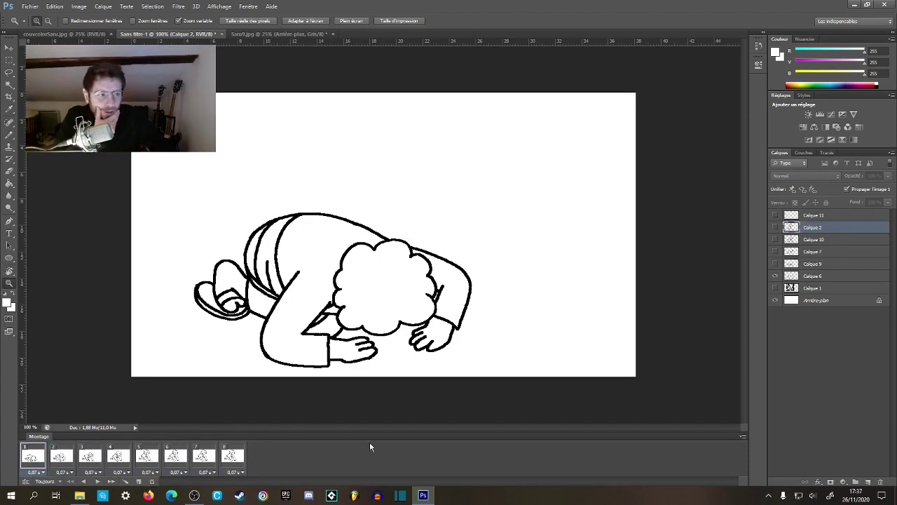
- Examine the monkey's poses and tail on the Saru9.jpg comic page, and return to the animation document
{"action": "left_click", "coordinate": [289, 33]}
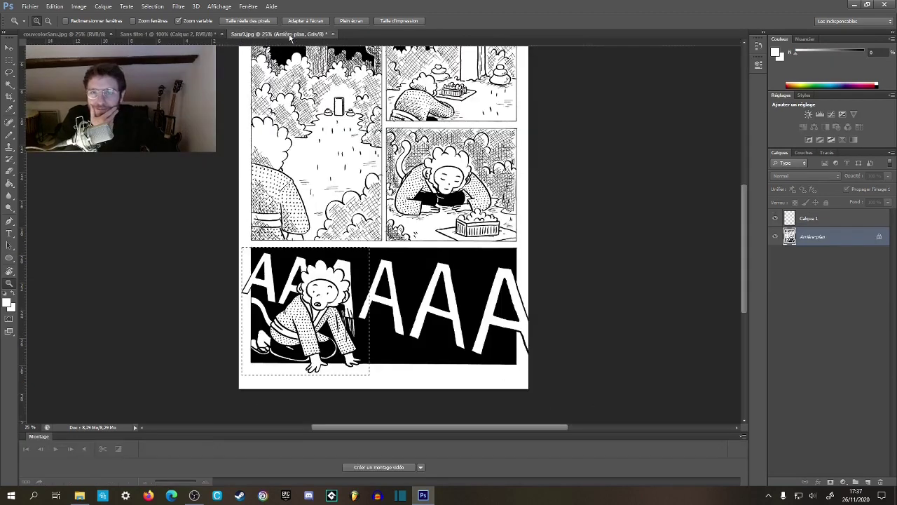
{"action": "scroll", "coordinate": [188, 217], "scroll_direction": "up", "scroll_amount": 3}
{"action": "scroll", "coordinate": [189, 218], "scroll_direction": "up", "scroll_amount": 1}
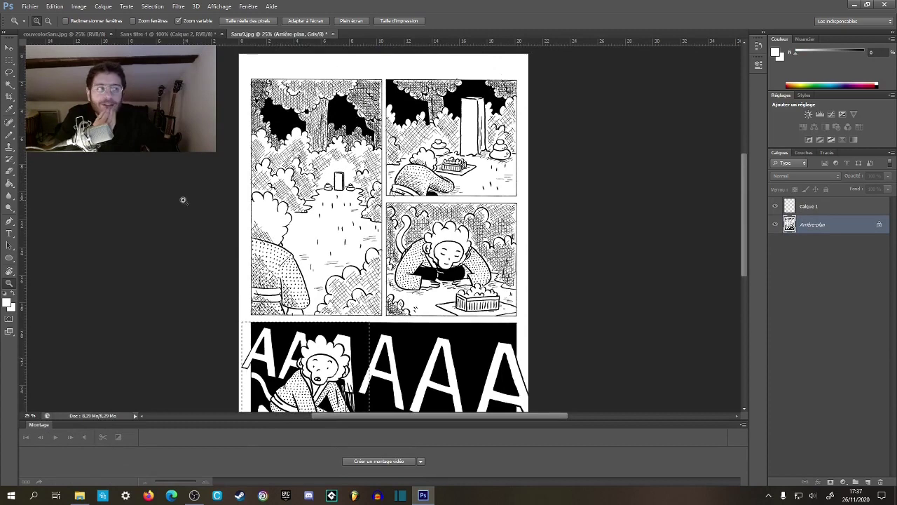
{"action": "scroll", "coordinate": [183, 199], "scroll_direction": "down", "scroll_amount": 2}
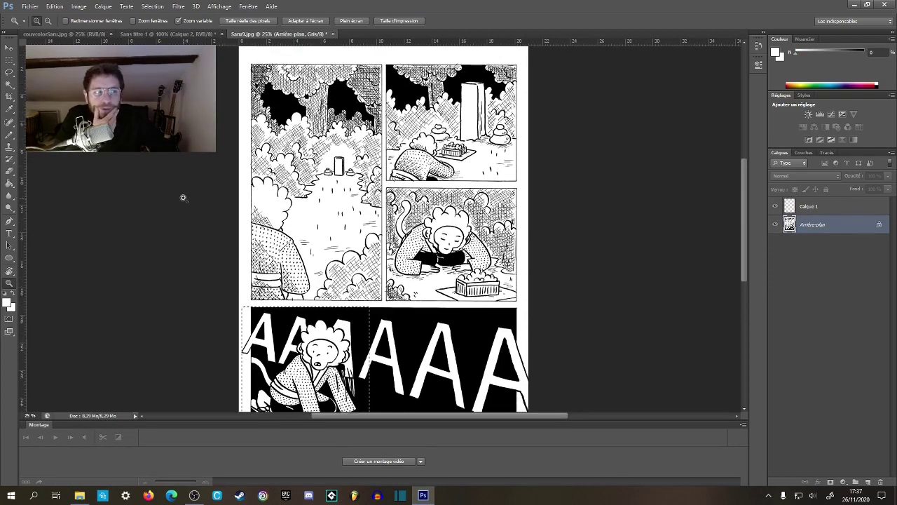
{"action": "scroll", "coordinate": [183, 198], "scroll_direction": "up", "scroll_amount": 1}
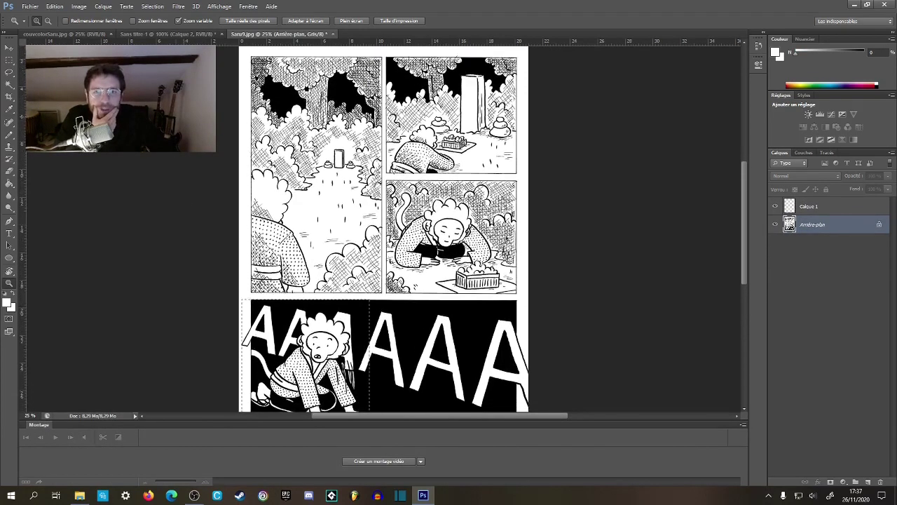
{"action": "left_click", "coordinate": [129, 34]}
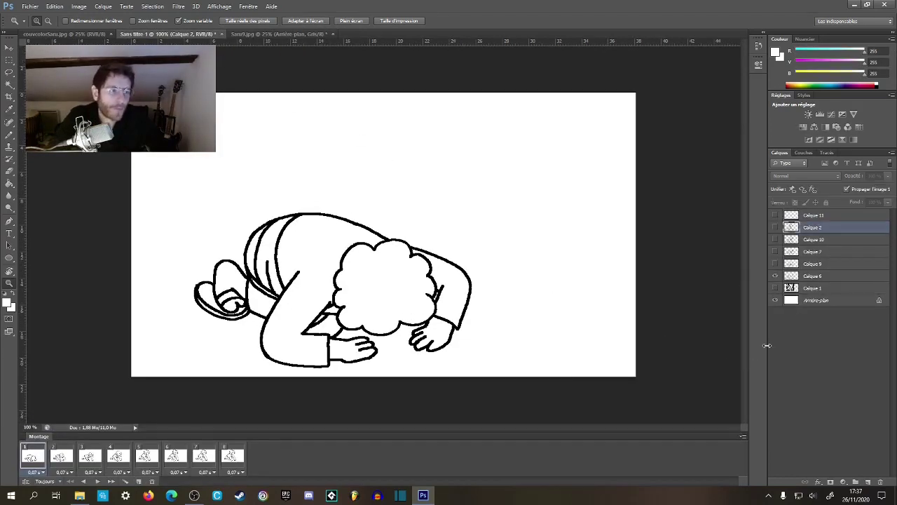
- Add a new empty layer directly above Calque 1
{"action": "left_click", "coordinate": [825, 289]}
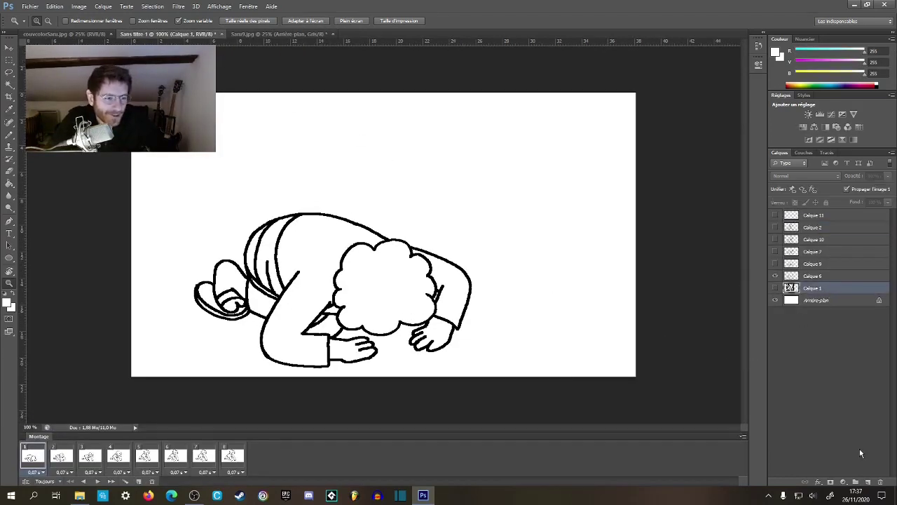
{"action": "left_click", "coordinate": [867, 482]}
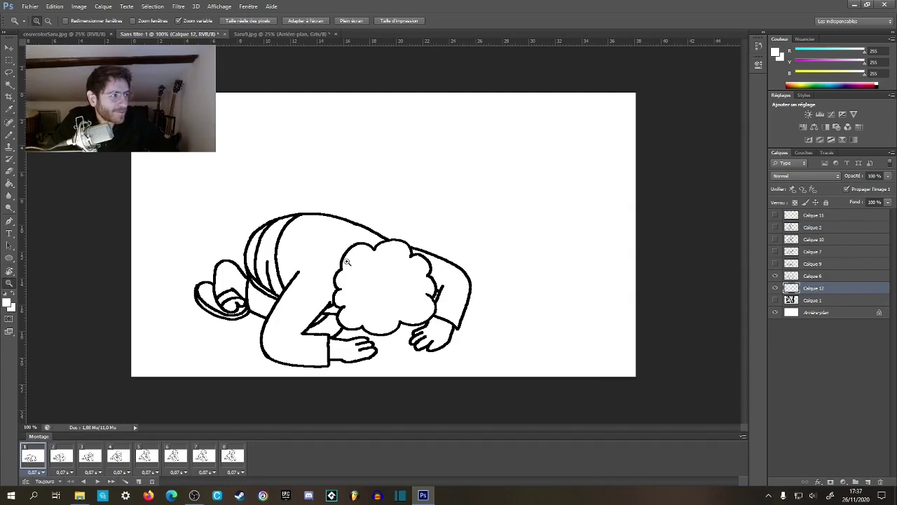
{"action": "left_click", "coordinate": [371, 292]}
{"action": "left_click_drag", "start_coordinate": [376, 288], "coordinate": [460, 228]}
{"action": "left_click", "coordinate": [450, 234], "text": "alt"}
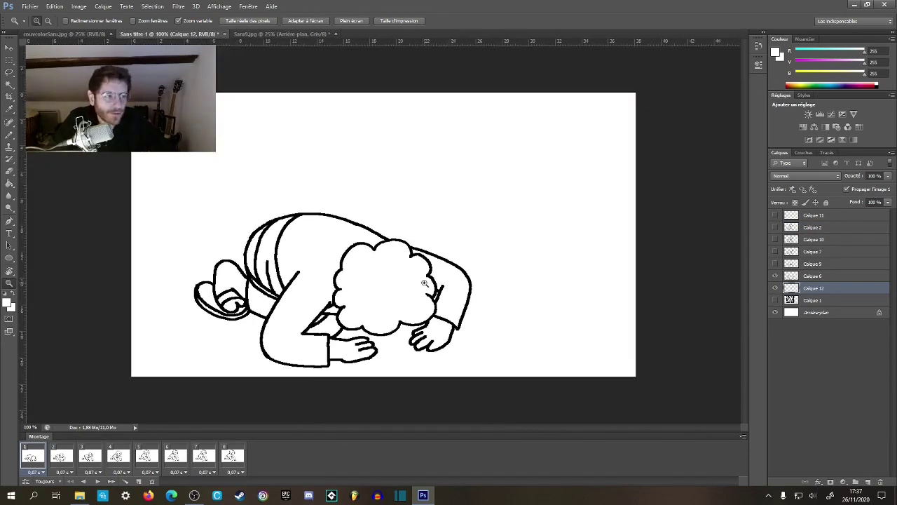
- Clean up the doubled lines at the lower end of the belt folds on Calque 6 using black and white pencil strokes
{"action": "left_click", "coordinate": [814, 275]}
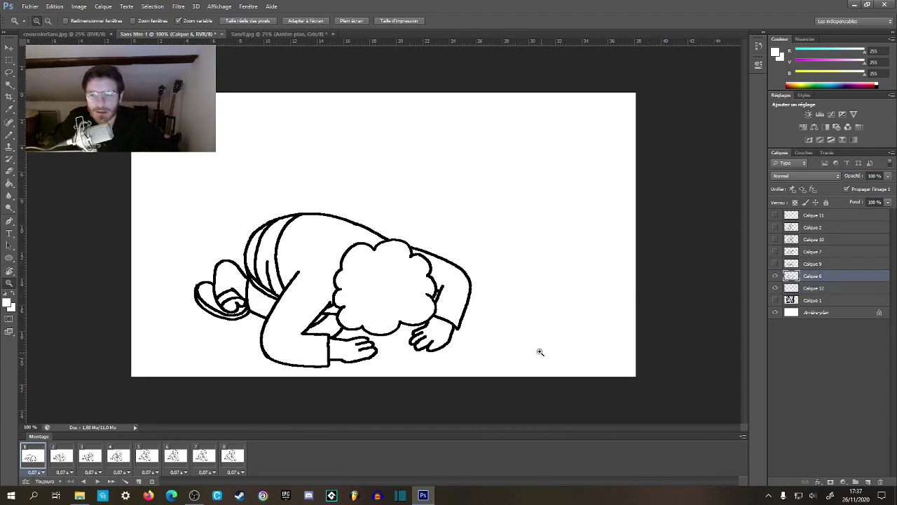
{"action": "left_click", "coordinate": [235, 294]}
{"action": "left_click", "coordinate": [238, 296]}
{"action": "key", "text": "b"}
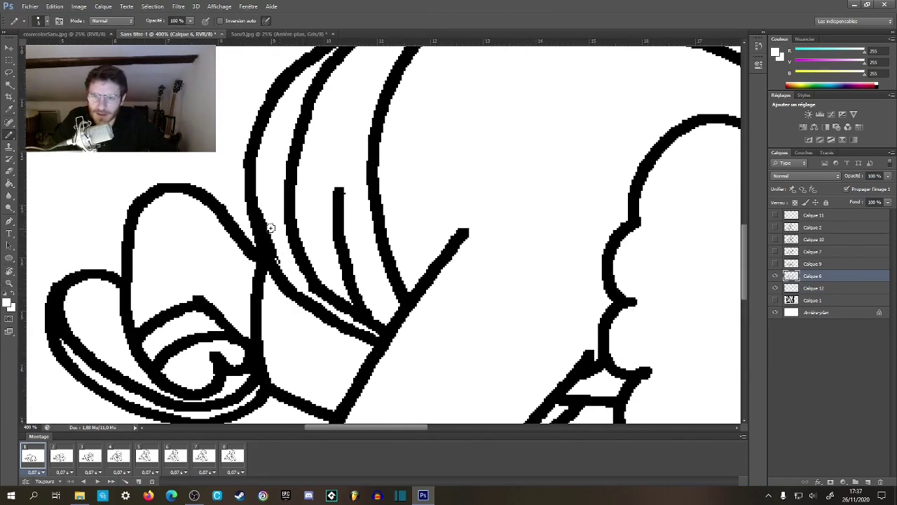
{"action": "key", "text": "x"}
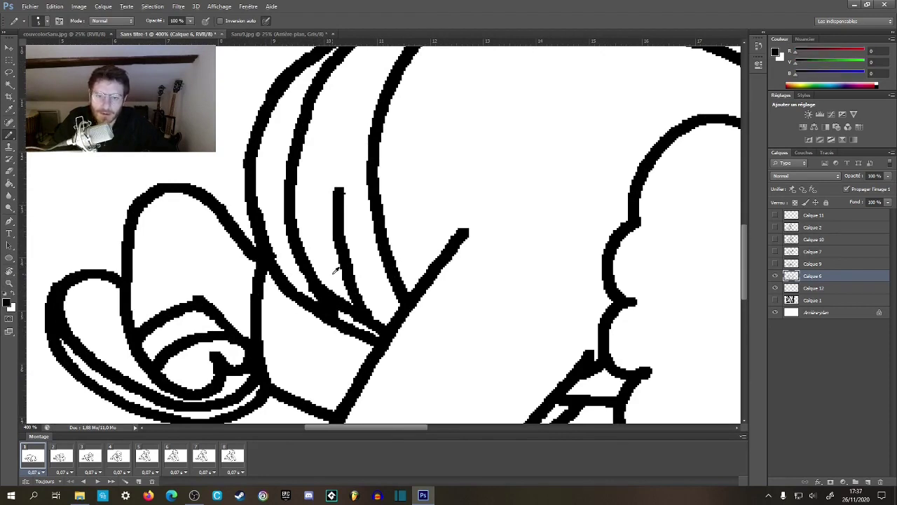
{"action": "key", "text": "x"}
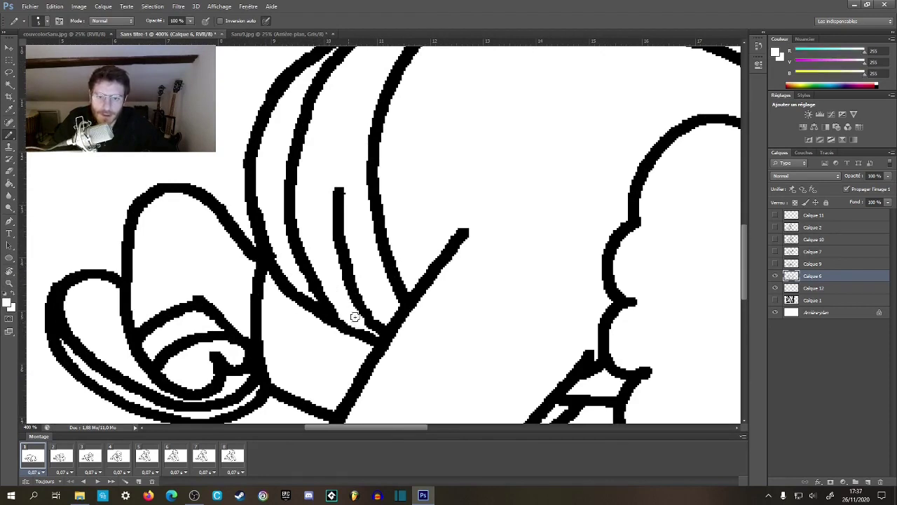
{"action": "key", "text": "x"}
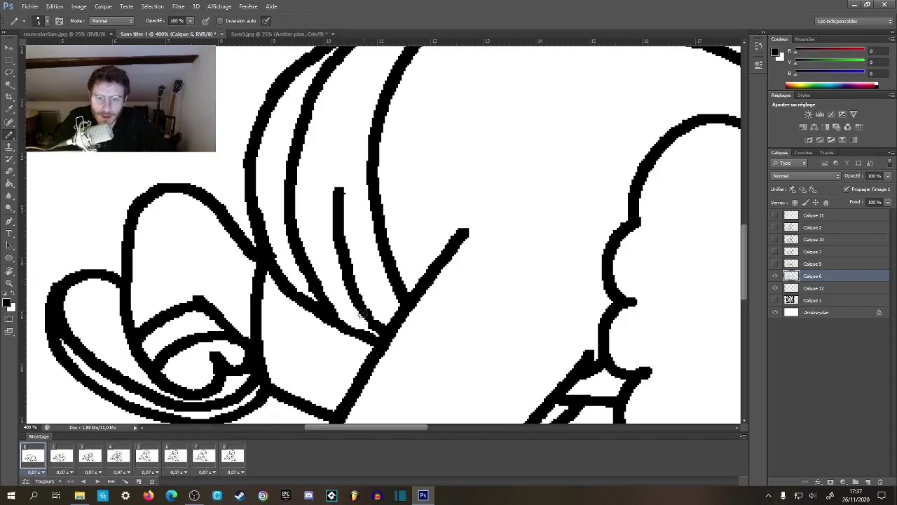
{"action": "left_click_drag", "start_coordinate": [330, 313], "coordinate": [372, 341]}
{"action": "key", "text": "z"}
{"action": "left_click", "coordinate": [386, 358], "text": "alt"}
{"action": "left_click", "coordinate": [390, 361], "text": "alt"}
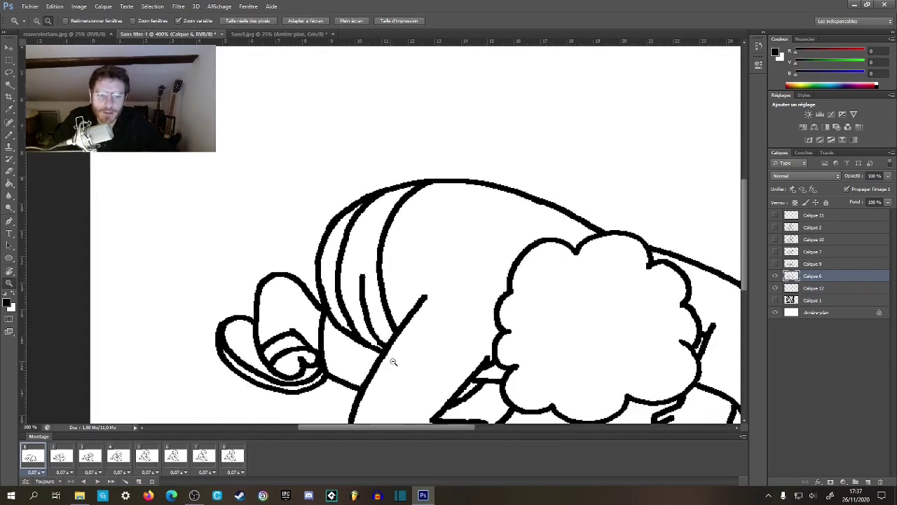
{"action": "left_click", "coordinate": [395, 363], "text": "alt"}
{"action": "left_click", "coordinate": [397, 364], "text": "alt"}
- Delete frames 2 to 8 from the animation, keeping only the first frame
{"action": "left_click", "coordinate": [65, 457]}
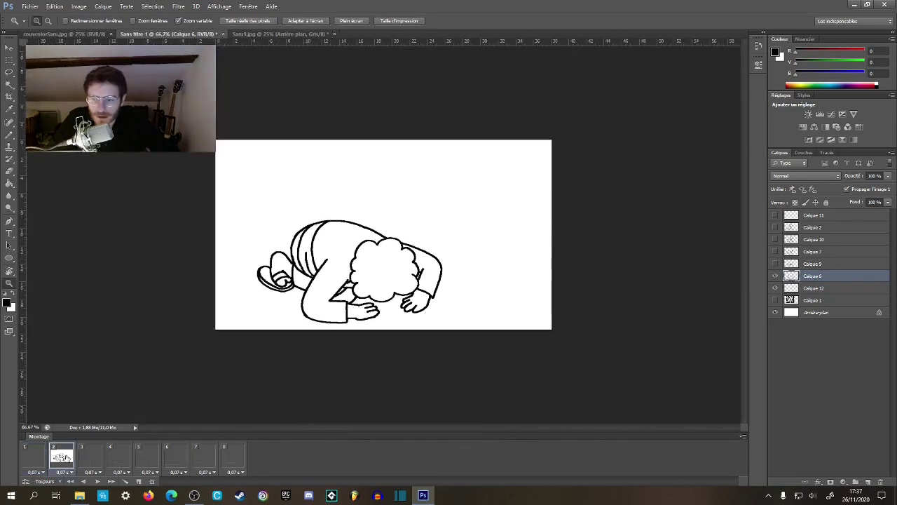
{"action": "left_click", "coordinate": [225, 456], "text": "shift"}
{"action": "left_click_drag", "start_coordinate": [226, 456], "coordinate": [152, 481]}
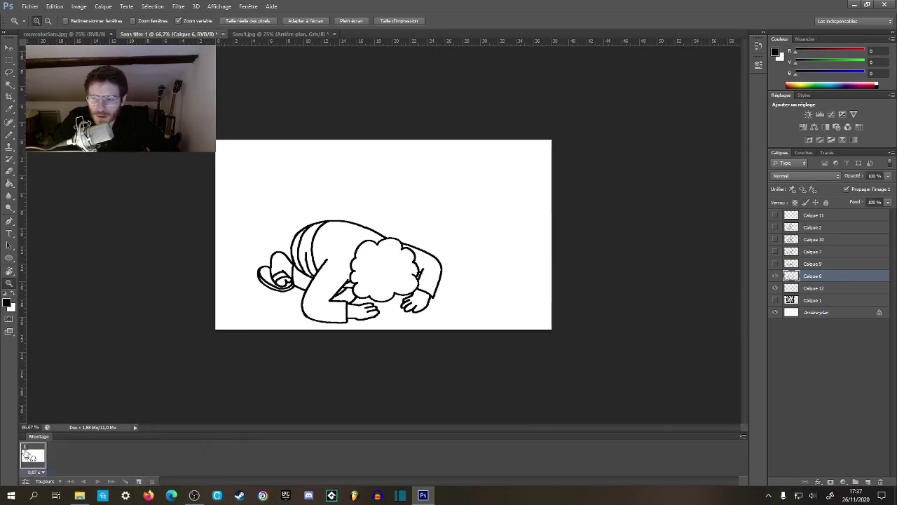
- Check the poses on Calque 6, Calque 9 and Calque 7 one at a time
{"action": "left_click", "coordinate": [775, 275]}
{"action": "left_click", "coordinate": [775, 276]}
{"action": "left_click", "coordinate": [775, 264]}
{"action": "left_click", "coordinate": [776, 276]}
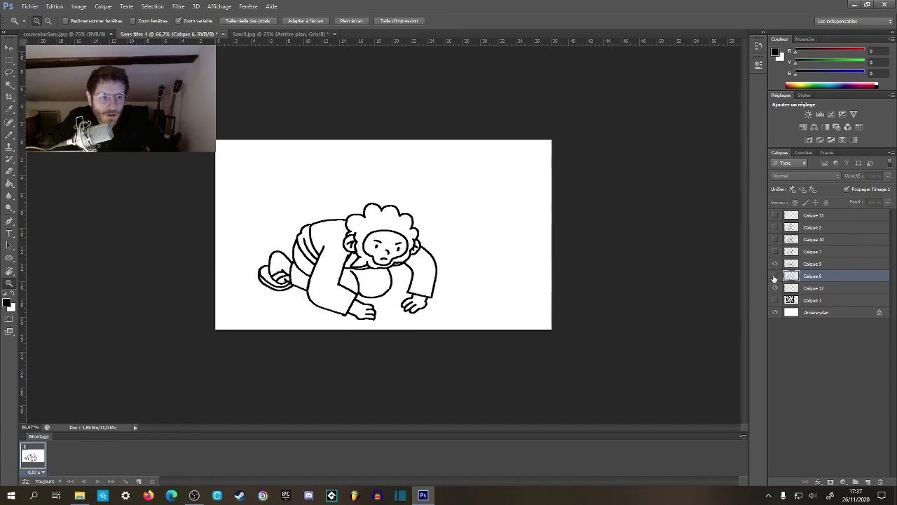
{"action": "left_click", "coordinate": [792, 265]}
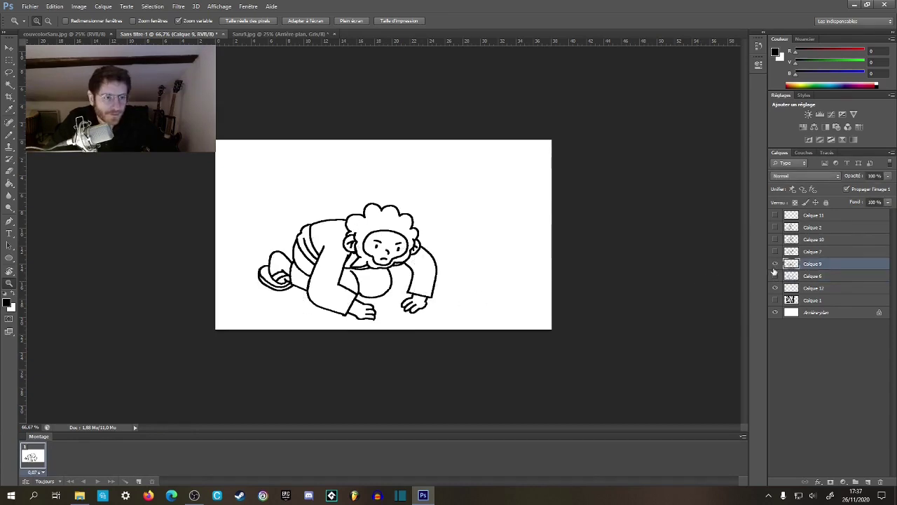
{"action": "left_click", "coordinate": [775, 264]}
{"action": "left_click", "coordinate": [776, 252]}
{"action": "left_click", "coordinate": [775, 251]}
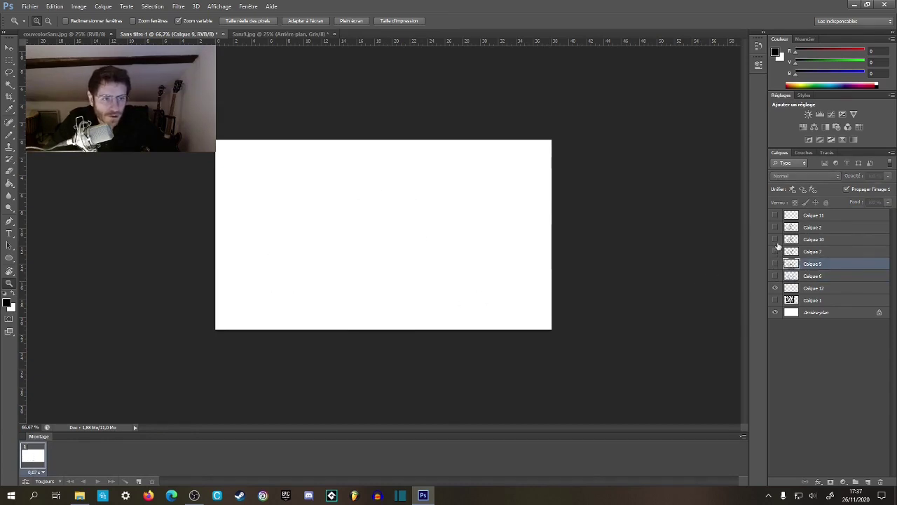
- Show Calque 10 alone and erase the curved hem line crossing the character's knee with the white pencil
{"action": "left_click", "coordinate": [776, 240]}
{"action": "left_click", "coordinate": [775, 239]}
{"action": "left_click", "coordinate": [776, 240]}
{"action": "left_click", "coordinate": [791, 240]}
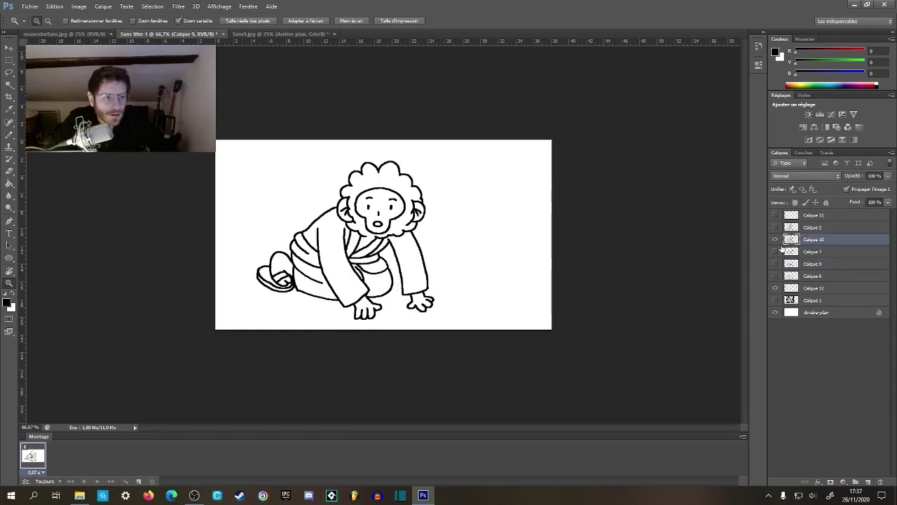
{"action": "left_click", "coordinate": [374, 285]}
{"action": "left_click", "coordinate": [376, 285]}
{"action": "left_click", "coordinate": [378, 285]}
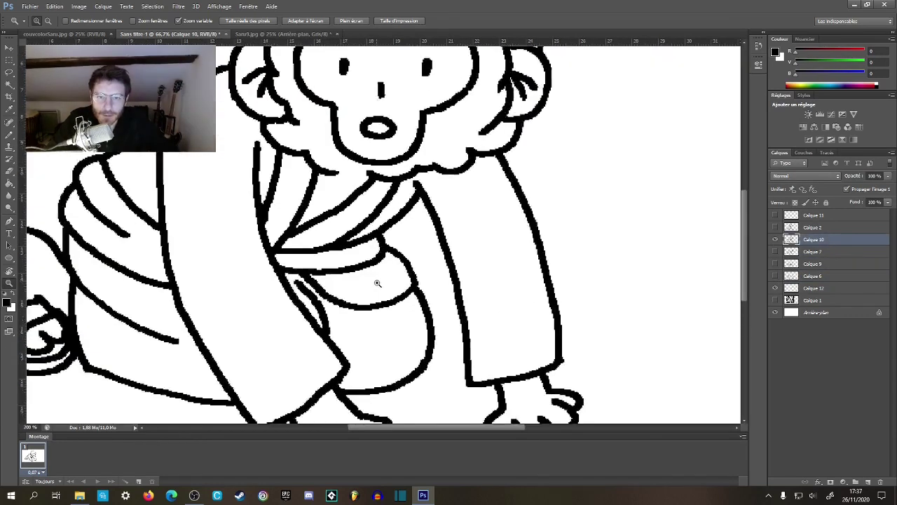
{"action": "left_click", "coordinate": [378, 285]}
{"action": "key", "text": "b"}
{"action": "left_click", "coordinate": [323, 289], "text": "alt"}
{"action": "mouse_move", "coordinate": [251, 276]}
{"action": "left_mouse_down"}
{"action": "mouse_move", "coordinate": [277, 279]}
{"action": "mouse_move", "coordinate": [269, 278]}
{"action": "mouse_move", "coordinate": [327, 331]}
{"action": "mouse_move", "coordinate": [325, 314]}
{"action": "mouse_move", "coordinate": [338, 335]}
{"action": "mouse_move", "coordinate": [367, 349]}
{"action": "mouse_move", "coordinate": [352, 310]}
{"action": "mouse_move", "coordinate": [397, 344]}
{"action": "mouse_move", "coordinate": [360, 306]}
{"action": "mouse_move", "coordinate": [405, 351]}
{"action": "mouse_move", "coordinate": [403, 304]}
{"action": "mouse_move", "coordinate": [430, 302]}
{"action": "left_mouse_up"}
- Redraw the thigh outline from the belt to the knee on Calque 10 in black and trim its edge with white
{"action": "key", "text": "x"}
{"action": "left_click_drag", "start_coordinate": [385, 246], "coordinate": [448, 315]}
{"action": "key", "text": "x"}
{"action": "mouse_move", "coordinate": [403, 212]}
{"action": "left_mouse_down"}
{"action": "mouse_move", "coordinate": [400, 225]}
{"action": "mouse_move", "coordinate": [456, 290]}
{"action": "left_mouse_up"}
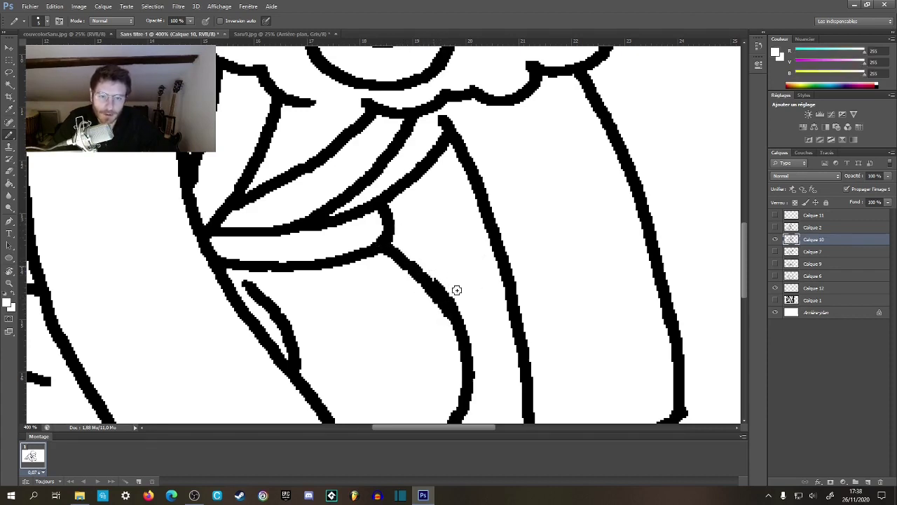
{"action": "key", "text": "z"}
{"action": "left_click", "coordinate": [440, 251], "text": "alt"}
{"action": "left_click", "coordinate": [441, 251], "text": "alt"}
{"action": "left_click", "coordinate": [441, 252], "text": "alt"}
{"action": "left_click", "coordinate": [441, 253], "text": "alt"}
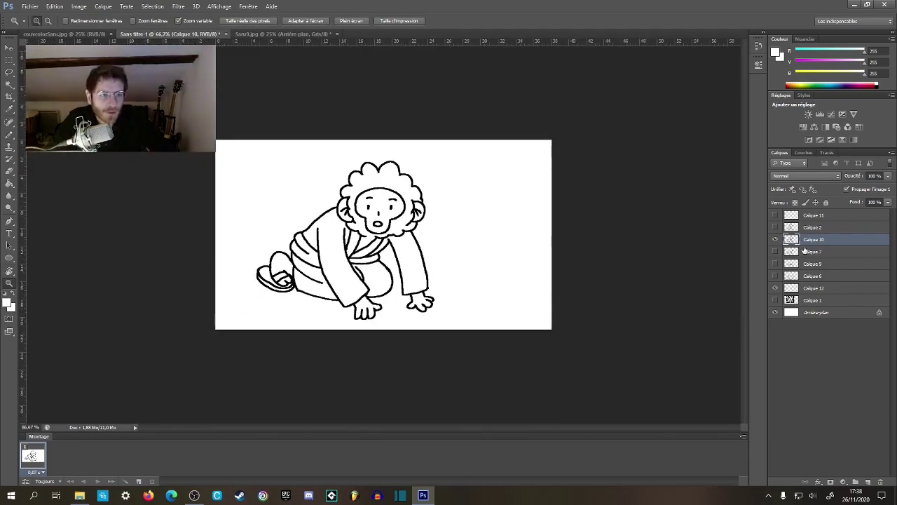
- Show Calque 2 instead of Calque 10 and rework the robe's lower curve into a single fold line, erasing the part reaching the sleeve
{"action": "left_click", "coordinate": [776, 239]}
{"action": "left_click", "coordinate": [776, 227]}
{"action": "left_click", "coordinate": [797, 228]}
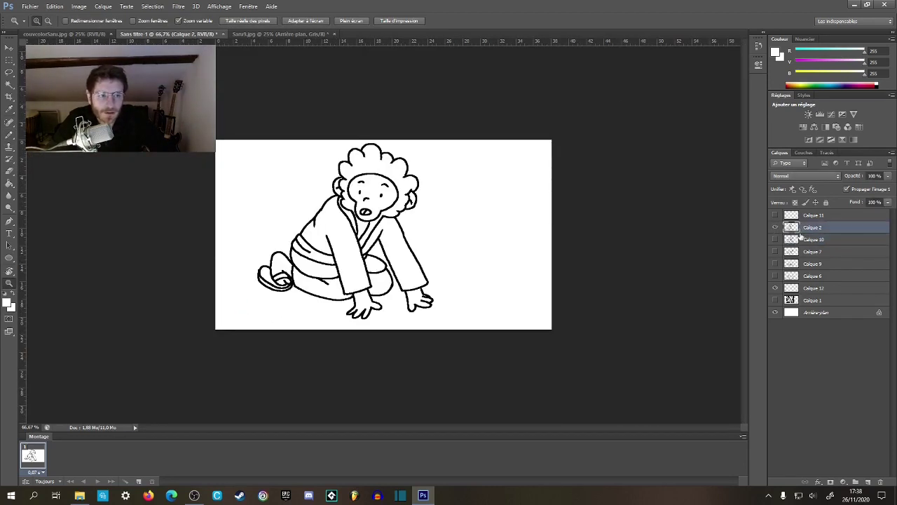
{"action": "scroll", "coordinate": [318, 278], "scroll_direction": "up", "scroll_amount": 5}
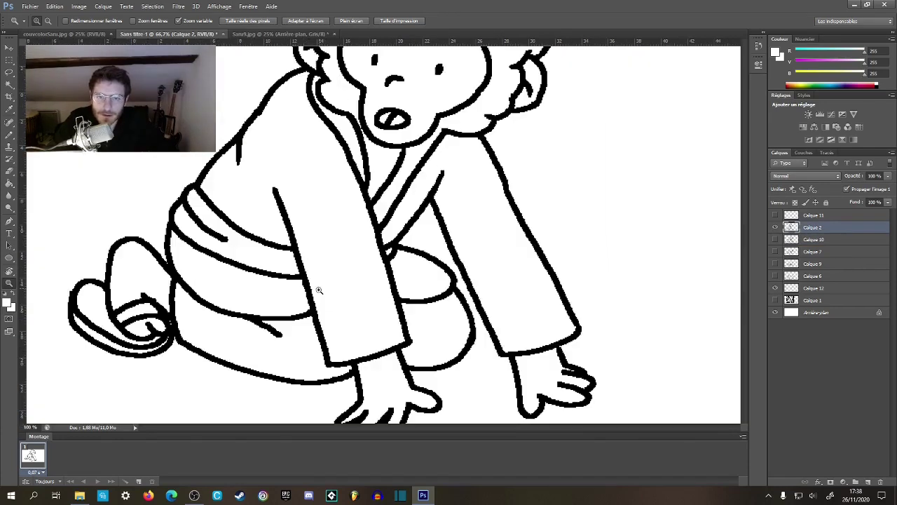
{"action": "key", "text": "b"}
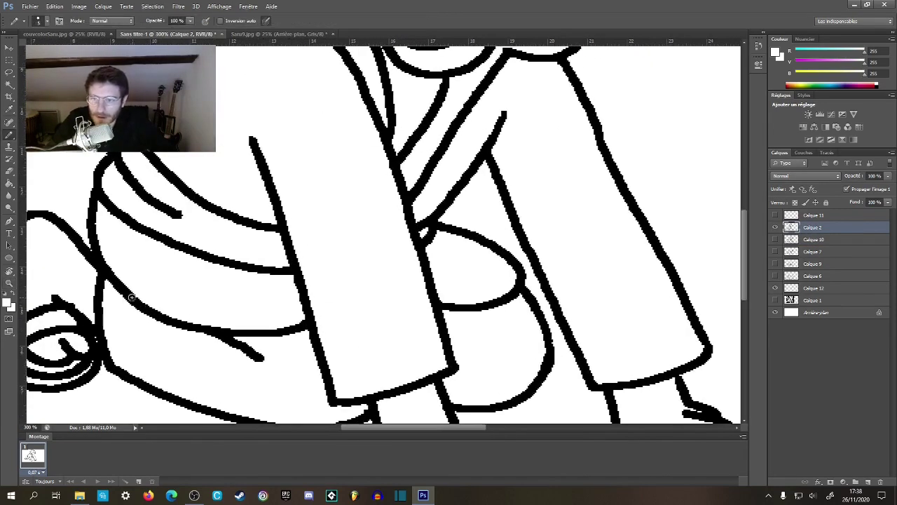
{"action": "left_click_drag", "start_coordinate": [114, 295], "coordinate": [191, 334]}
{"action": "key", "text": "x"}
{"action": "mouse_move", "coordinate": [122, 284]}
{"action": "left_mouse_down"}
{"action": "mouse_move", "coordinate": [164, 316]}
{"action": "mouse_move", "coordinate": [203, 328]}
{"action": "mouse_move", "coordinate": [218, 320]}
{"action": "mouse_move", "coordinate": [264, 346]}
{"action": "mouse_move", "coordinate": [304, 344]}
{"action": "mouse_move", "coordinate": [303, 331]}
{"action": "left_mouse_up"}
{"action": "key", "text": "x"}
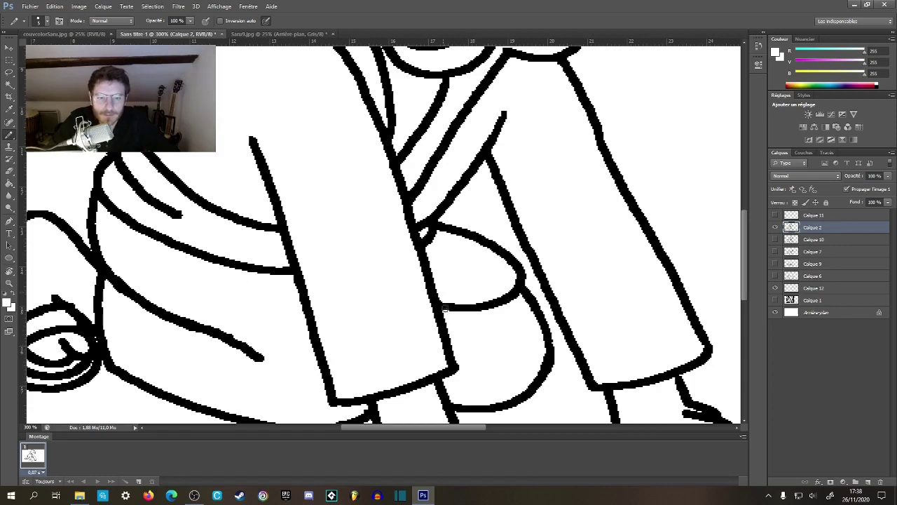
- Erase the curved hem line across the knee between the two sleeves on Calque 2
{"action": "mouse_move", "coordinate": [449, 308]}
{"action": "left_mouse_down"}
{"action": "mouse_move", "coordinate": [479, 328]}
{"action": "mouse_move", "coordinate": [480, 298]}
{"action": "mouse_move", "coordinate": [506, 324]}
{"action": "mouse_move", "coordinate": [522, 296]}
{"action": "left_mouse_up"}
{"action": "key", "text": "z"}
{"action": "left_click", "coordinate": [522, 297]}
{"action": "key", "text": "b"}
- Redraw the thigh outline on Calque 2 lower, from the belt knot to the knee, and erase the old curve above it
{"action": "key", "text": "x"}
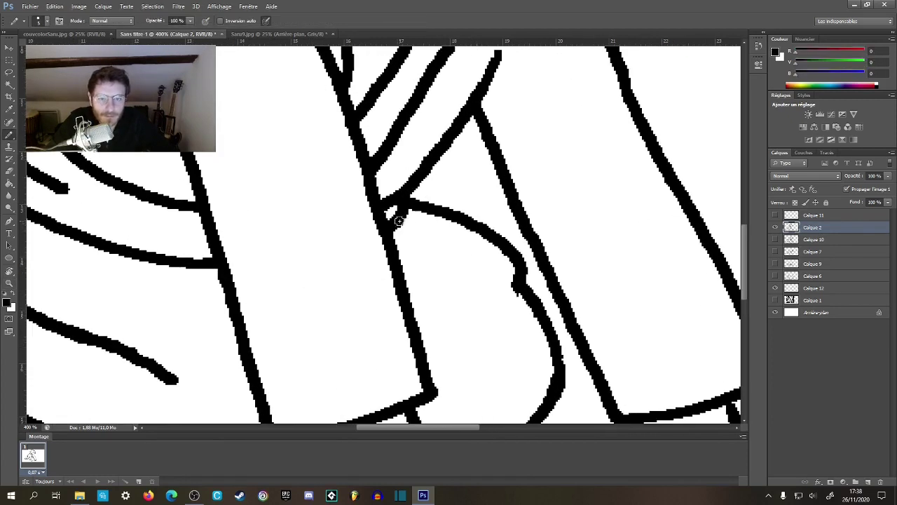
{"action": "left_click_drag", "start_coordinate": [396, 221], "coordinate": [457, 241]}
{"action": "key", "text": "ctrl+z"}
{"action": "left_click_drag", "start_coordinate": [397, 218], "coordinate": [515, 282]}
{"action": "key", "text": "x"}
{"action": "mouse_move", "coordinate": [425, 200]}
{"action": "left_mouse_down"}
{"action": "mouse_move", "coordinate": [415, 202]}
{"action": "mouse_move", "coordinate": [516, 255]}
{"action": "mouse_move", "coordinate": [530, 282]}
{"action": "left_mouse_up"}
{"action": "left_click", "coordinate": [511, 313], "text": "alt"}
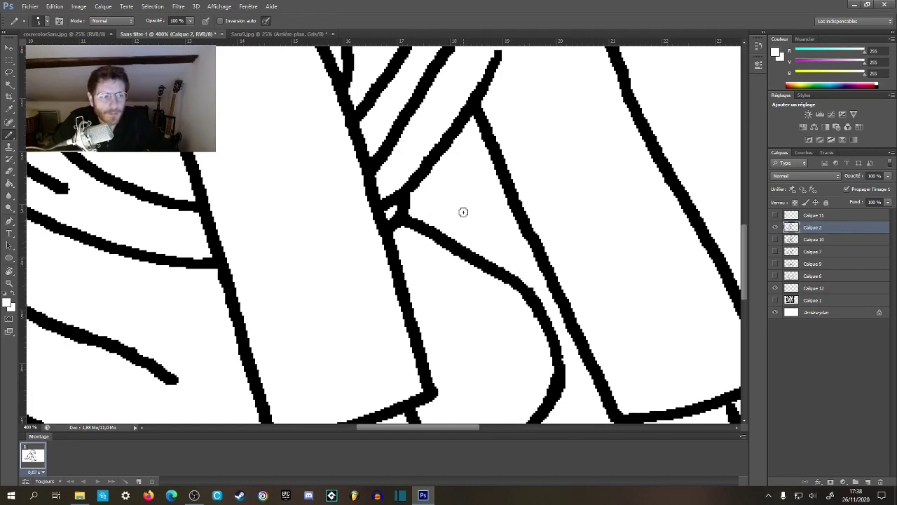
- Reinforce the short edge of the belt knot beside the sleeve on Calque 2 with a black pencil stroke
{"action": "key", "text": "x"}
{"action": "left_click_drag", "start_coordinate": [407, 195], "coordinate": [407, 213]}
{"action": "key", "text": "z"}
{"action": "left_click", "coordinate": [434, 272], "text": "alt"}
{"action": "left_click", "coordinate": [435, 274], "text": "alt"}
{"action": "left_click", "coordinate": [438, 280], "text": "alt"}
{"action": "left_click", "coordinate": [441, 286], "text": "alt"}
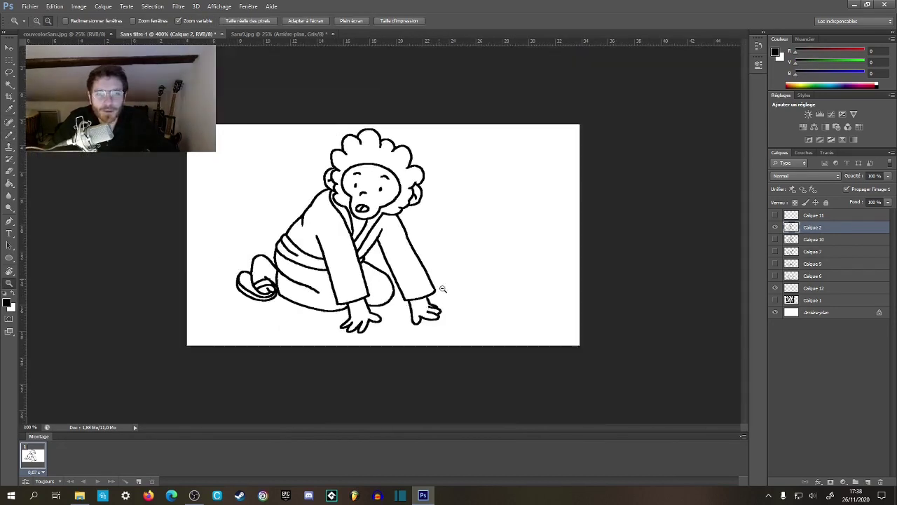
- Compare the poses on Calque 2, Calque 10, Calque 7, Calque 9 and Calque 6 by displaying them one after another
{"action": "left_click", "coordinate": [775, 227]}
{"action": "left_click", "coordinate": [775, 227]}
{"action": "left_click", "coordinate": [776, 230]}
{"action": "left_click", "coordinate": [775, 240]}
{"action": "left_click", "coordinate": [775, 240]}
{"action": "left_click", "coordinate": [775, 240]}
{"action": "left_click", "coordinate": [775, 239]}
{"action": "left_click", "coordinate": [775, 240]}
{"action": "left_click", "coordinate": [776, 240]}
{"action": "left_click", "coordinate": [776, 251]}
{"action": "left_click", "coordinate": [775, 251]}
{"action": "left_click", "coordinate": [775, 251]}
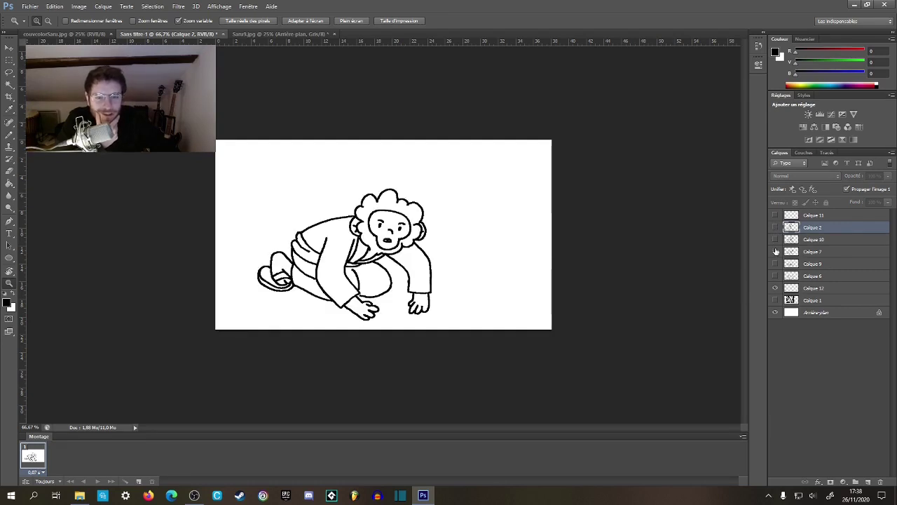
{"action": "left_click", "coordinate": [776, 251]}
{"action": "left_click", "coordinate": [775, 264]}
{"action": "left_click", "coordinate": [775, 264]}
{"action": "left_click", "coordinate": [775, 276]}
{"action": "left_click", "coordinate": [775, 263]}
{"action": "left_click", "coordinate": [775, 275]}
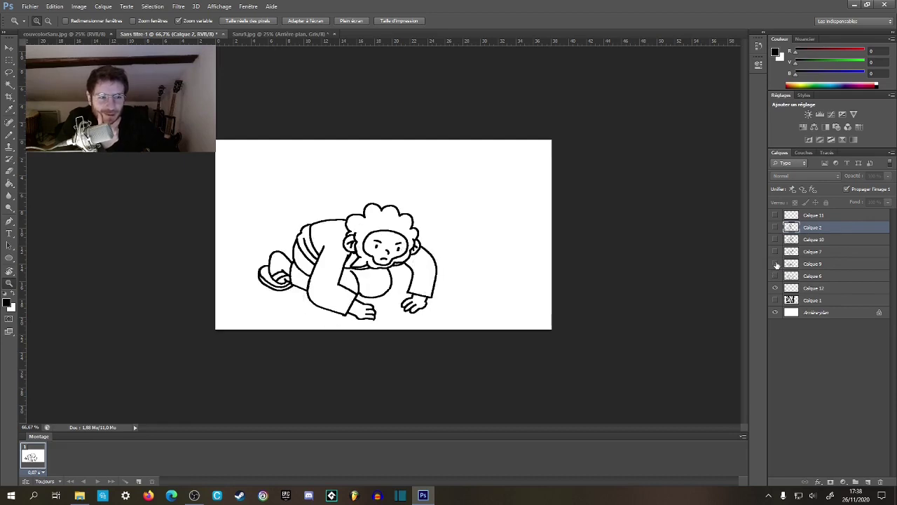
{"action": "left_click", "coordinate": [776, 263]}
{"action": "left_click", "coordinate": [776, 287]}
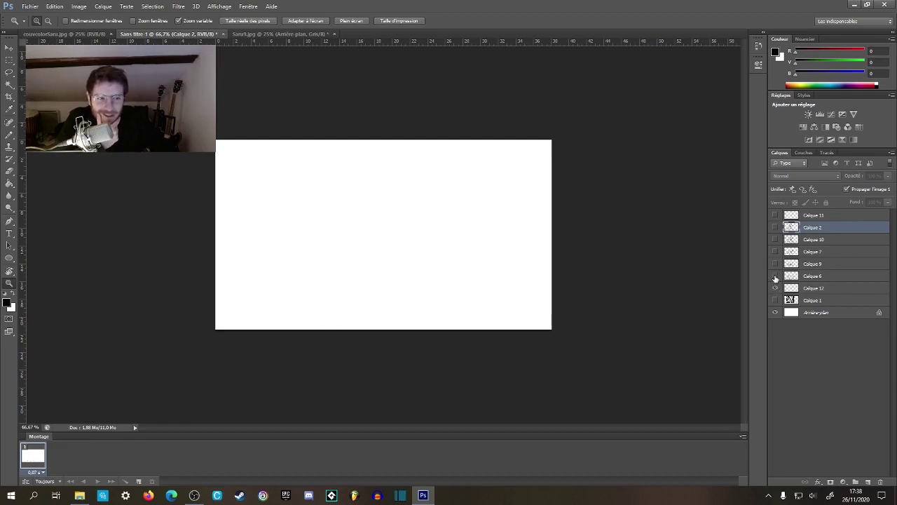
- Show Calque 6 and erase the extra line along the sleeve in the gap between the bent arm and the hair
{"action": "left_click", "coordinate": [775, 276]}
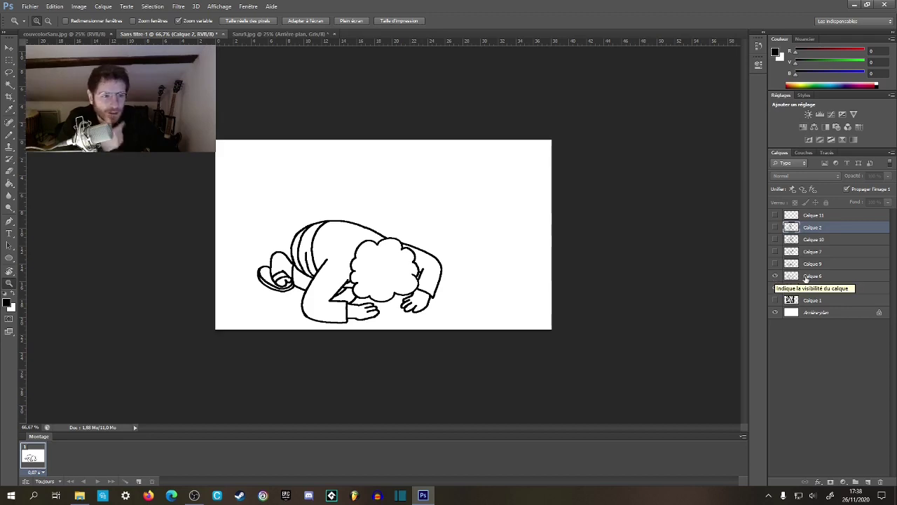
{"action": "left_click", "coordinate": [806, 276]}
{"action": "left_click", "coordinate": [322, 301]}
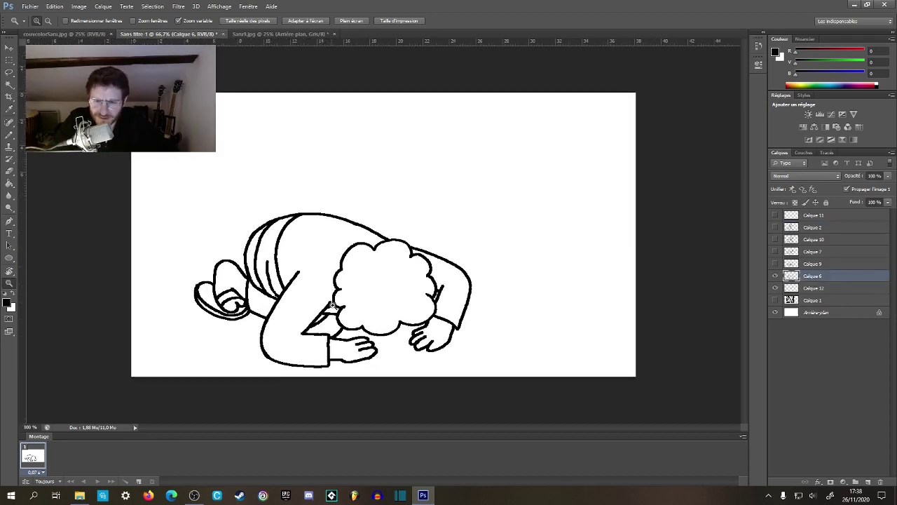
{"action": "left_click", "coordinate": [321, 300]}
{"action": "left_click", "coordinate": [322, 301]}
{"action": "key", "text": "b"}
{"action": "key", "text": "x"}
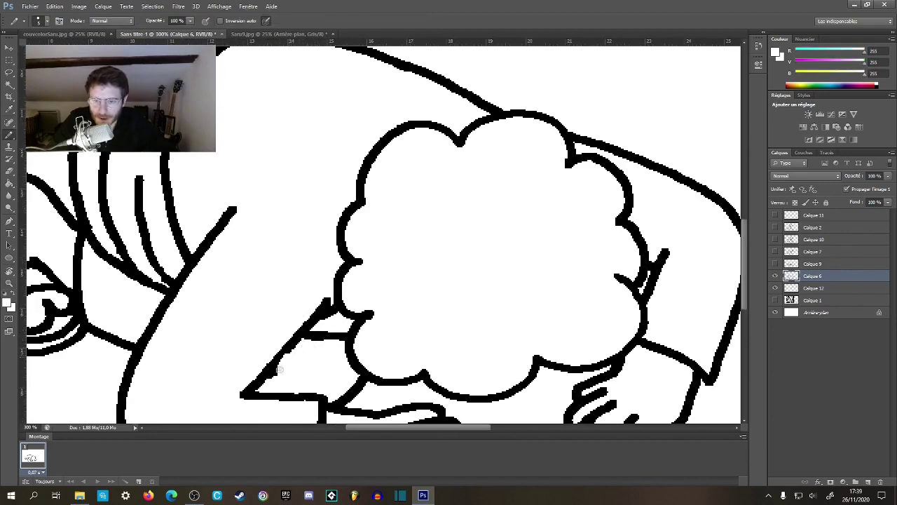
{"action": "key", "text": "x"}
{"action": "left_click_drag", "start_coordinate": [319, 339], "coordinate": [490, 237]}
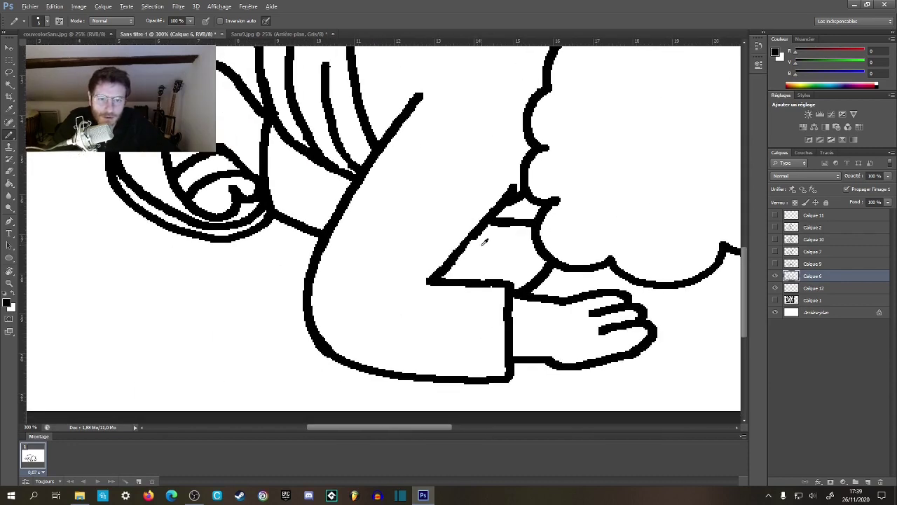
{"action": "key", "text": "z"}
{"action": "left_click", "coordinate": [474, 266], "text": "alt"}
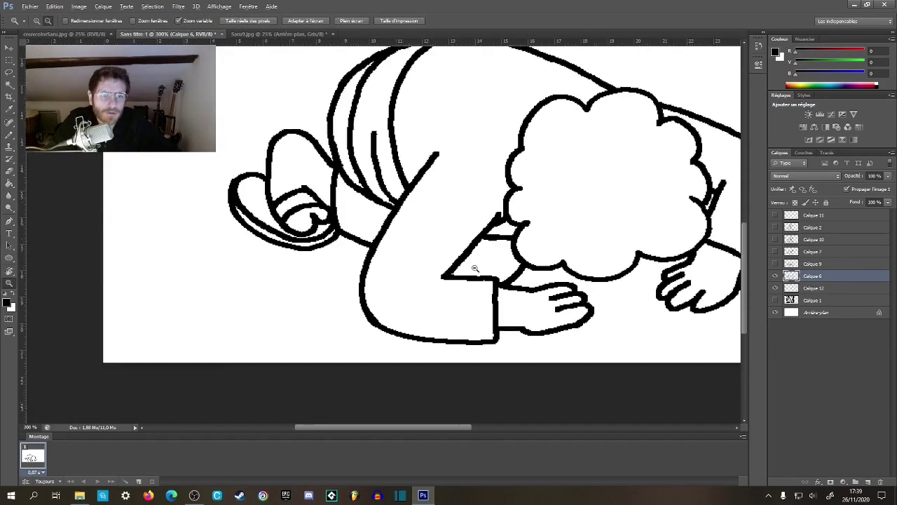
{"action": "left_click", "coordinate": [474, 268], "text": "alt"}
{"action": "left_click", "coordinate": [474, 276], "text": "alt"}
{"action": "left_click", "coordinate": [472, 285], "text": "alt"}
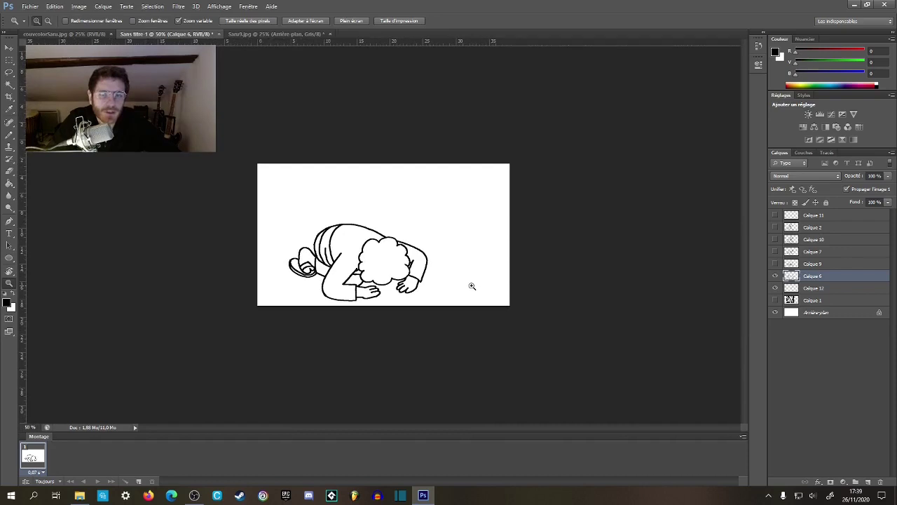
- Display Calque 2 instead of Calque 6 and make Calque 12 the active layer
{"action": "left_click", "coordinate": [776, 278]}
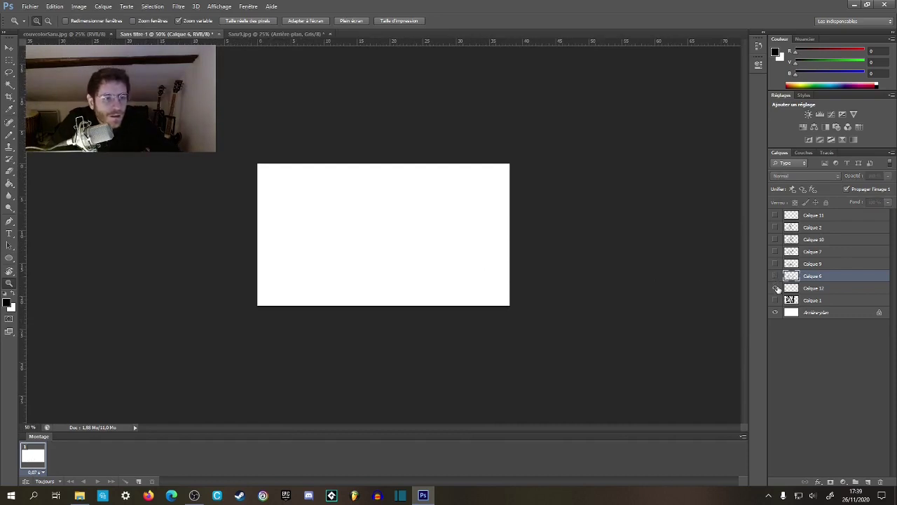
{"action": "left_click", "coordinate": [775, 226]}
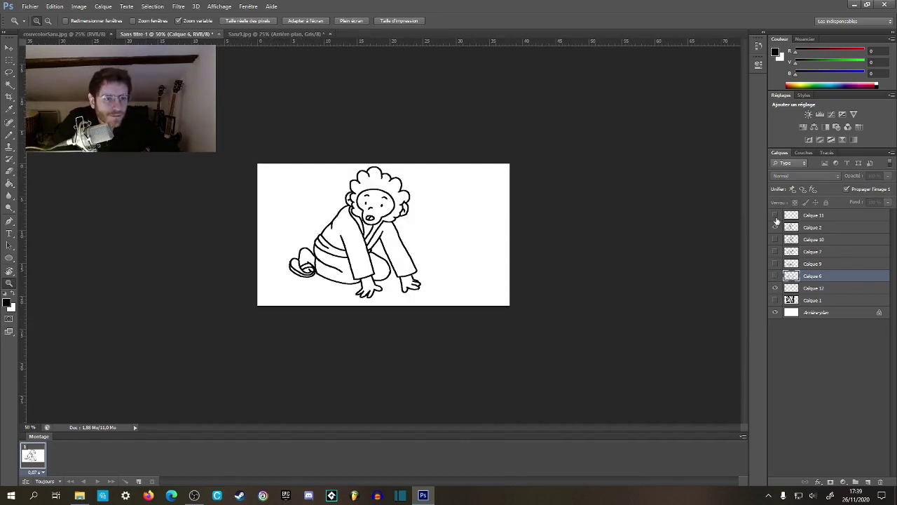
{"action": "left_click", "coordinate": [813, 284]}
- Draw a wavy black horizon line across the canvas on Calque 12 and a jagged ground edge across the lower-left corner
{"action": "key", "text": "b"}
{"action": "key", "text": "z"}
{"action": "left_click", "coordinate": [344, 231]}
{"action": "left_click", "coordinate": [344, 231]}
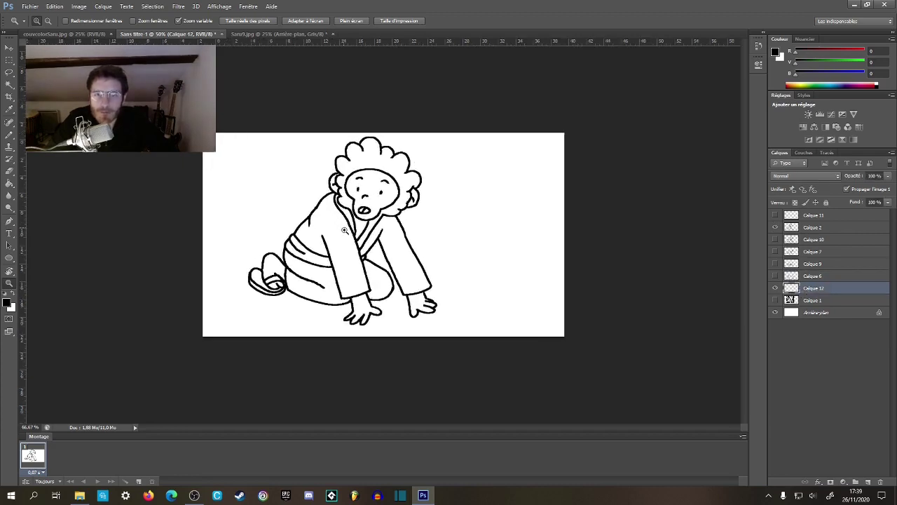
{"action": "left_click", "coordinate": [344, 231]}
{"action": "key", "text": "b"}
{"action": "mouse_move", "coordinate": [270, 240]}
{"action": "left_mouse_down"}
{"action": "mouse_move", "coordinate": [309, 224]}
{"action": "mouse_move", "coordinate": [338, 240]}
{"action": "left_mouse_up"}
{"action": "key", "text": "z"}
{"action": "left_click", "coordinate": [333, 235], "text": "alt"}
{"action": "key", "text": "b"}
{"action": "left_click_drag", "start_coordinate": [174, 226], "coordinate": [226, 228]}
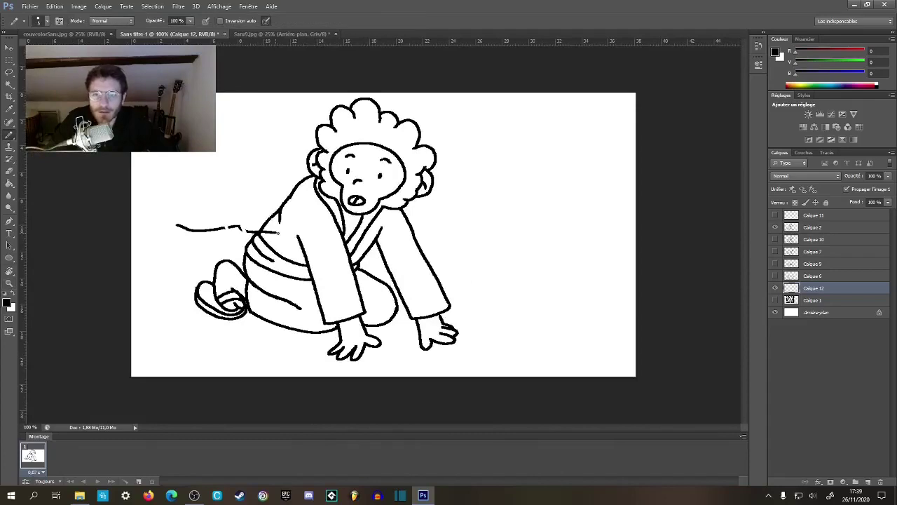
{"action": "mouse_move", "coordinate": [412, 242]}
{"action": "left_mouse_down"}
{"action": "mouse_move", "coordinate": [473, 259]}
{"action": "mouse_move", "coordinate": [573, 258]}
{"action": "left_mouse_up"}
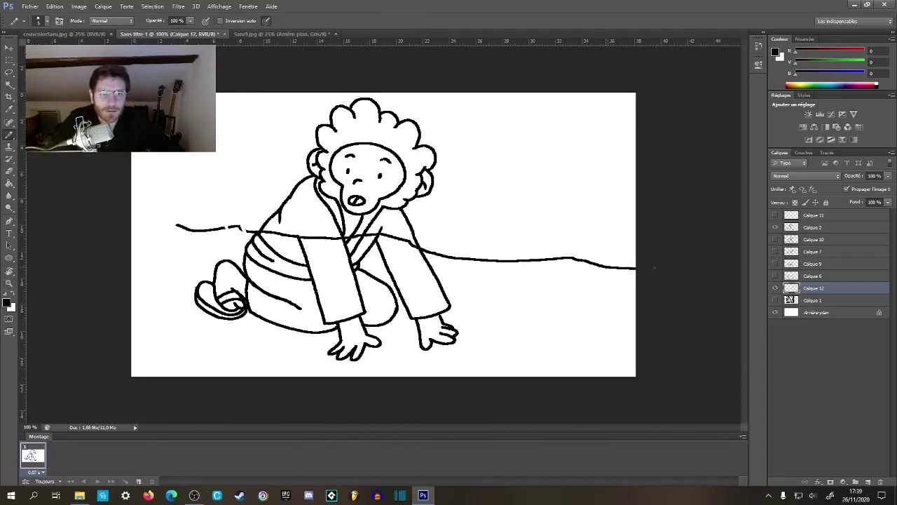
{"action": "left_click_drag", "start_coordinate": [124, 321], "coordinate": [196, 368]}
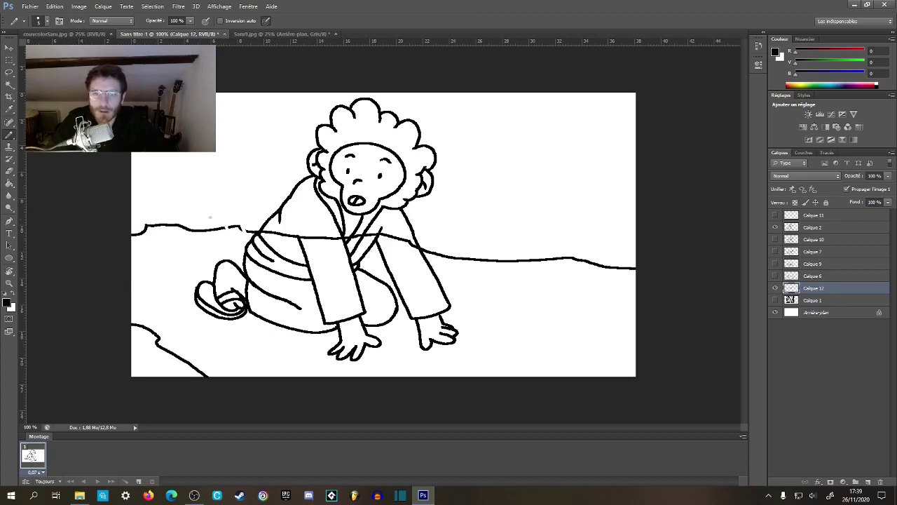
- Consult the Saru9.jpg comic page and draw a rectangular crate in perspective beside the character's hand, cut off by the canvas's lower edge
{"action": "left_click", "coordinate": [262, 35]}
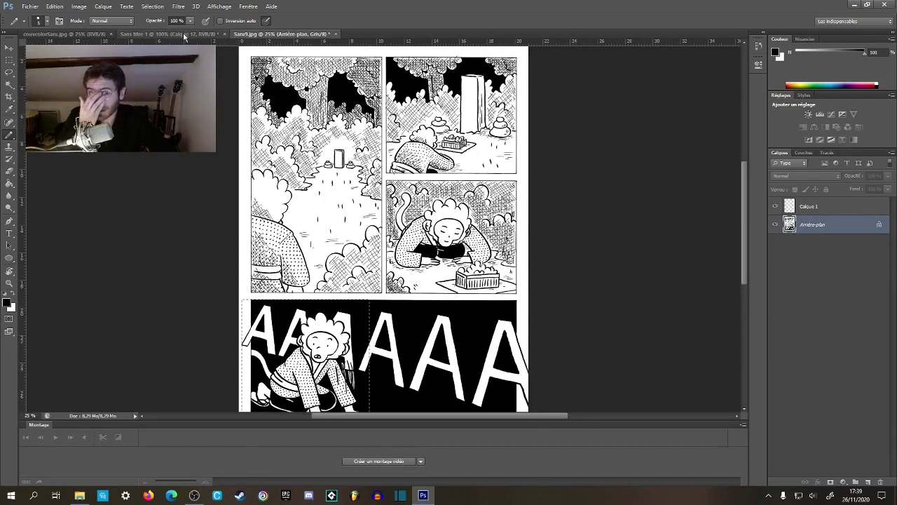
{"action": "left_click", "coordinate": [182, 33]}
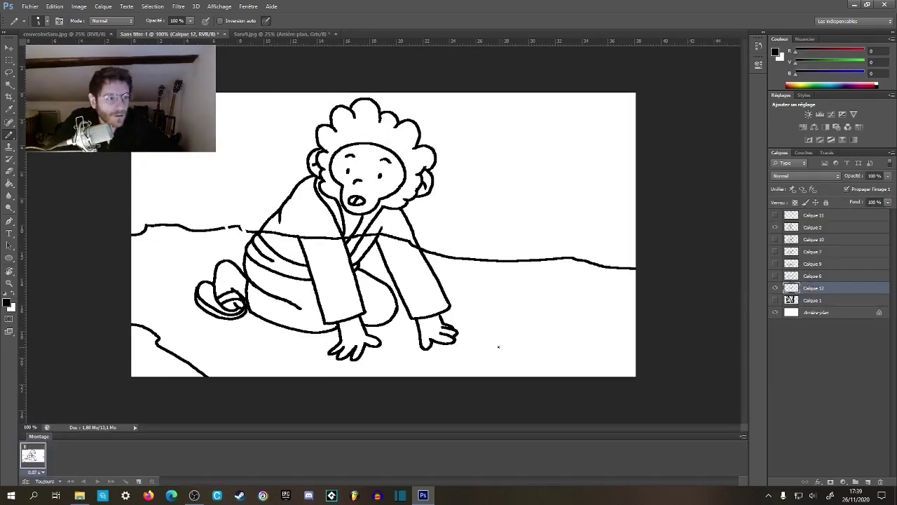
{"action": "left_click", "coordinate": [505, 365], "text": "ctrl"}
{"action": "left_click_drag", "start_coordinate": [521, 374], "coordinate": [448, 342]}
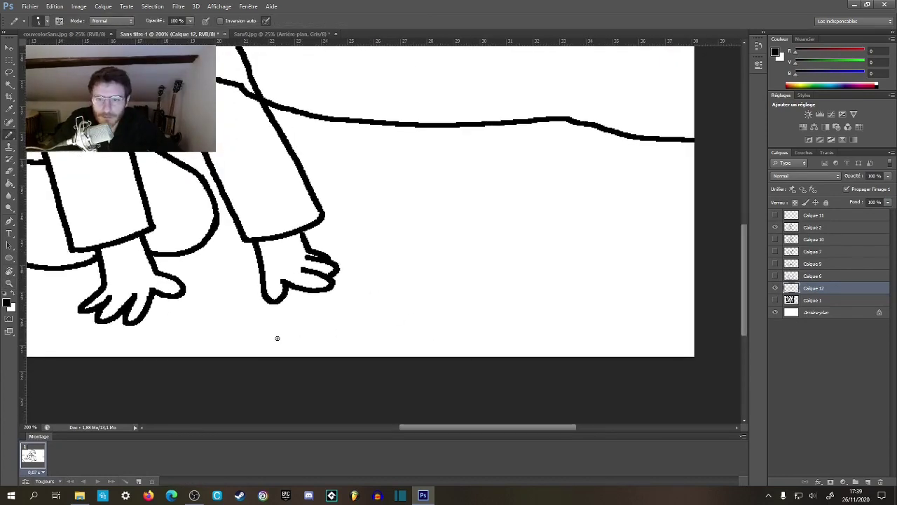
{"action": "left_click_drag", "start_coordinate": [288, 326], "coordinate": [376, 339]}
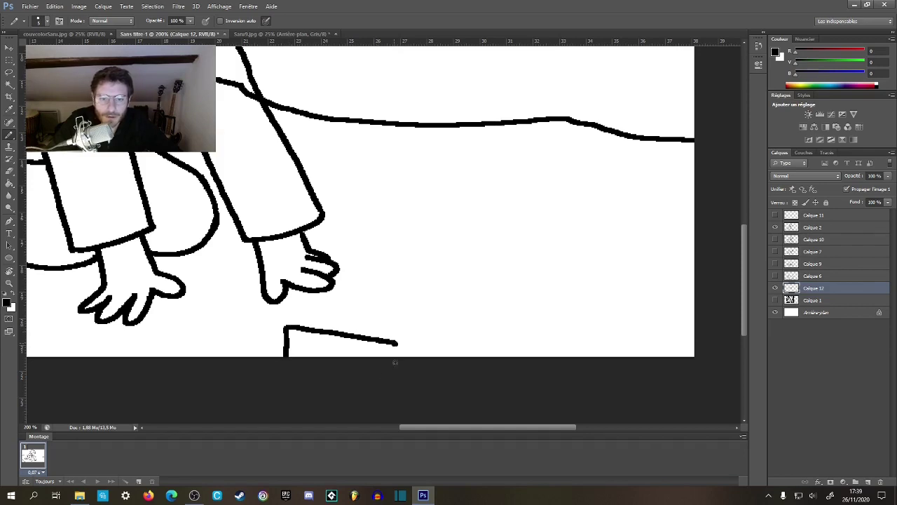
{"action": "mouse_move", "coordinate": [289, 323]}
{"action": "left_mouse_down"}
{"action": "mouse_move", "coordinate": [425, 286]}
{"action": "mouse_move", "coordinate": [493, 293]}
{"action": "left_mouse_up"}
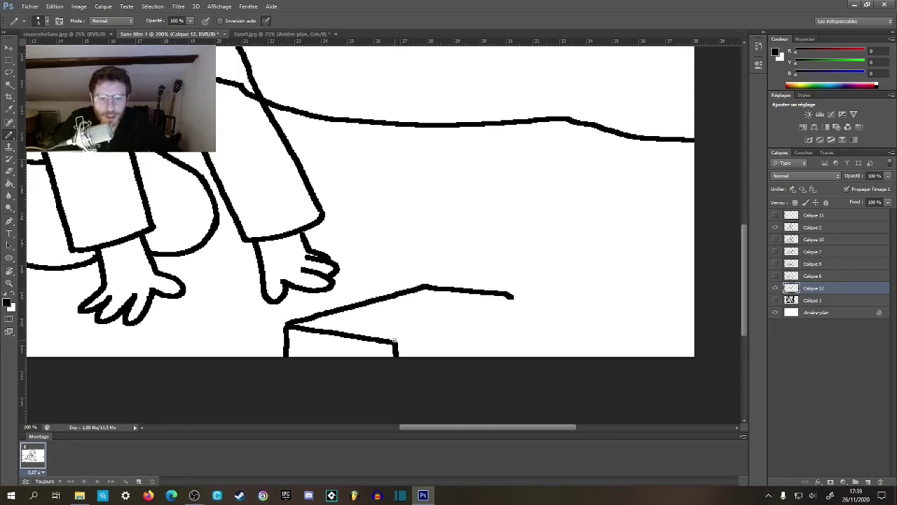
{"action": "left_click_drag", "start_coordinate": [395, 341], "coordinate": [493, 305]}
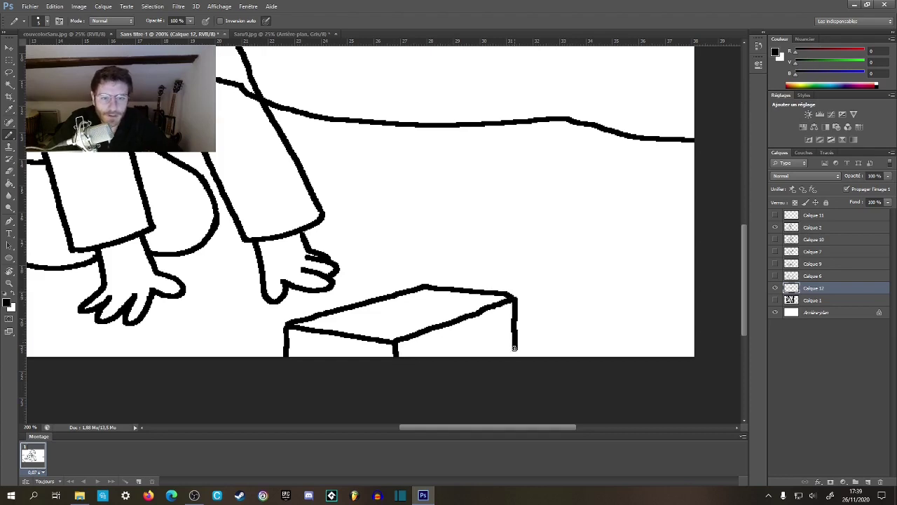
{"action": "key", "text": "z"}
{"action": "left_click", "coordinate": [408, 373], "text": "alt"}
{"action": "left_click", "coordinate": [405, 373], "text": "alt"}
{"action": "left_click", "coordinate": [404, 372]}
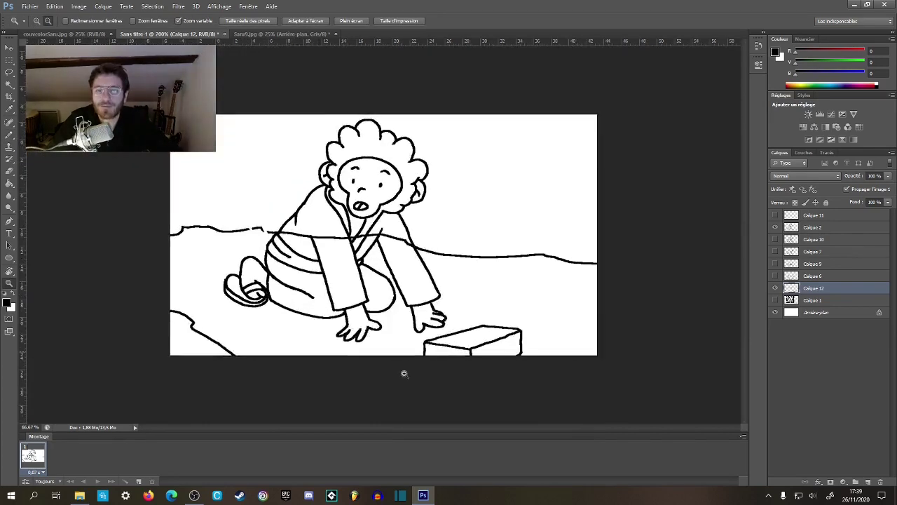
- Draw a rim line below the upper edge on both visible sides of the crate
{"action": "left_click", "coordinate": [519, 373]}
{"action": "left_click", "coordinate": [527, 383]}
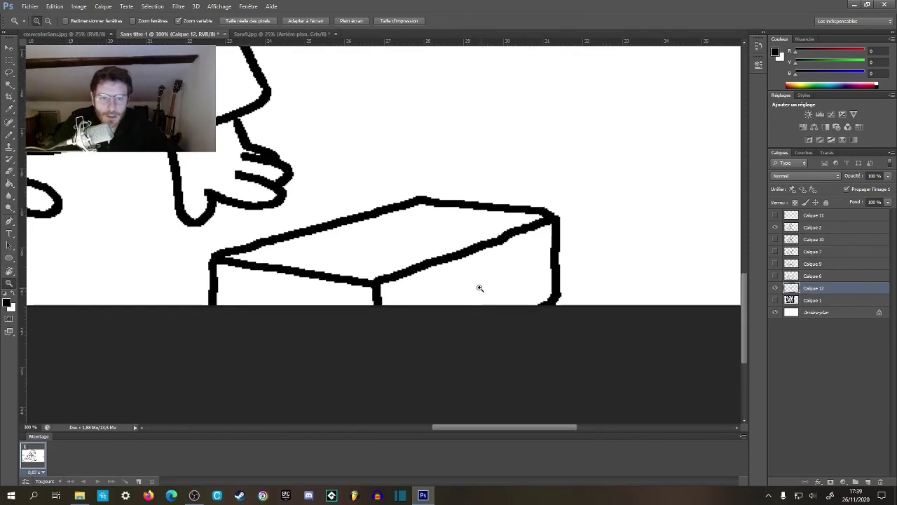
{"action": "left_click", "coordinate": [479, 287]}
{"action": "key", "text": "b"}
{"action": "left_click_drag", "start_coordinate": [359, 301], "coordinate": [577, 225]}
{"action": "left_click_drag", "start_coordinate": [130, 278], "coordinate": [324, 309]}
- Check the Saru9.jpg and couvcolorSaru.jpg references and draw short vertical slats on both visible sides of the crate
{"action": "left_click", "coordinate": [263, 34]}
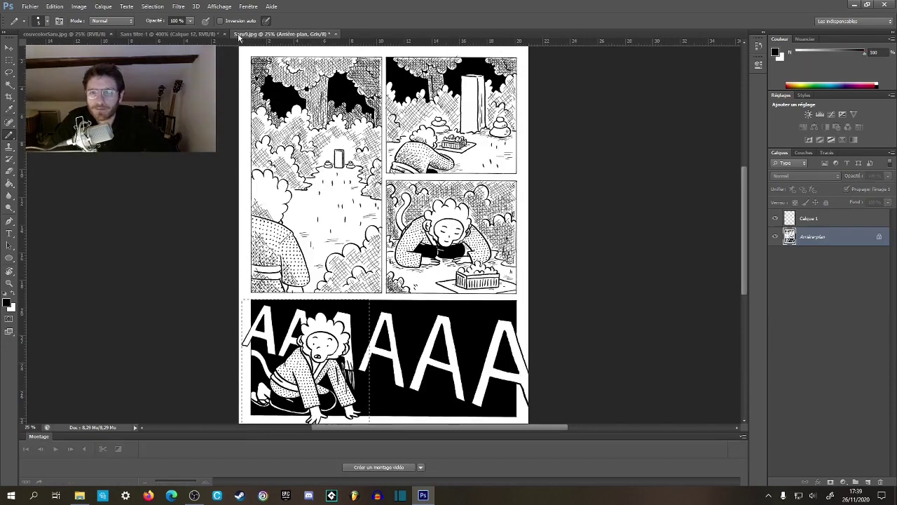
{"action": "left_click", "coordinate": [77, 34]}
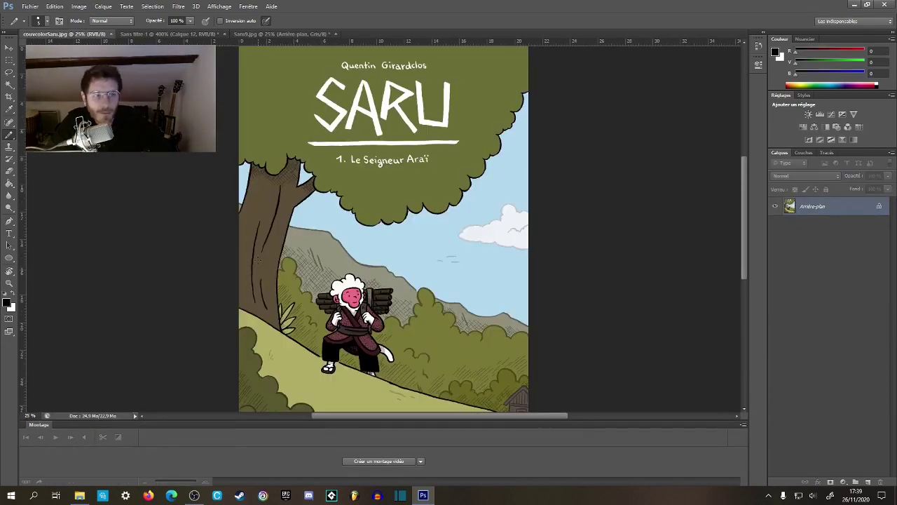
{"action": "left_click", "coordinate": [175, 35]}
{"action": "left_click_drag", "start_coordinate": [143, 294], "coordinate": [144, 310]}
{"action": "left_click_drag", "start_coordinate": [172, 293], "coordinate": [172, 310]}
{"action": "left_click_drag", "start_coordinate": [204, 300], "coordinate": [204, 310]}
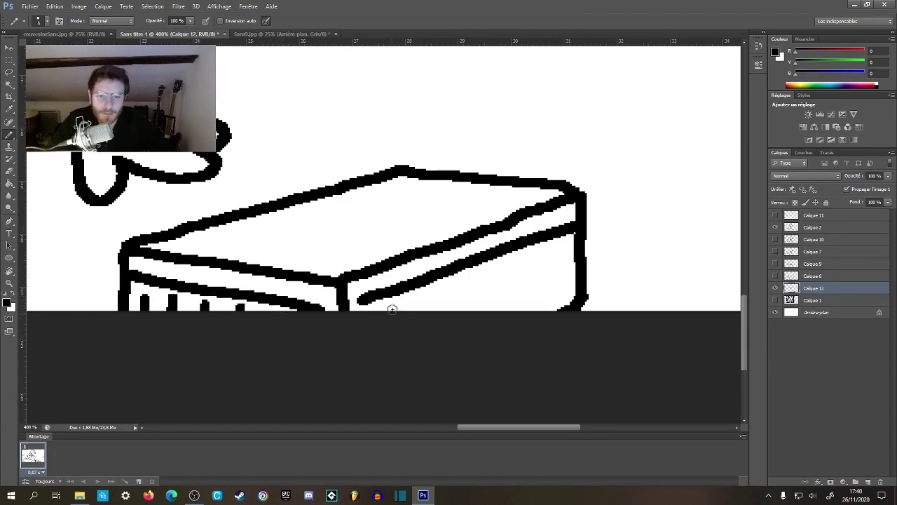
{"action": "left_click_drag", "start_coordinate": [438, 293], "coordinate": [438, 308]}
{"action": "left_click_drag", "start_coordinate": [466, 286], "coordinate": [466, 309]}
{"action": "left_click_drag", "start_coordinate": [502, 269], "coordinate": [502, 309]}
{"action": "mouse_move", "coordinate": [537, 252]}
{"action": "left_mouse_down"}
{"action": "mouse_move", "coordinate": [537, 311]}
{"action": "mouse_move", "coordinate": [562, 263]}
{"action": "mouse_move", "coordinate": [561, 310]}
{"action": "left_mouse_up"}
{"action": "key", "text": "ctrl+space"}
{"action": "left_click_drag", "start_coordinate": [554, 328], "coordinate": [483, 381]}
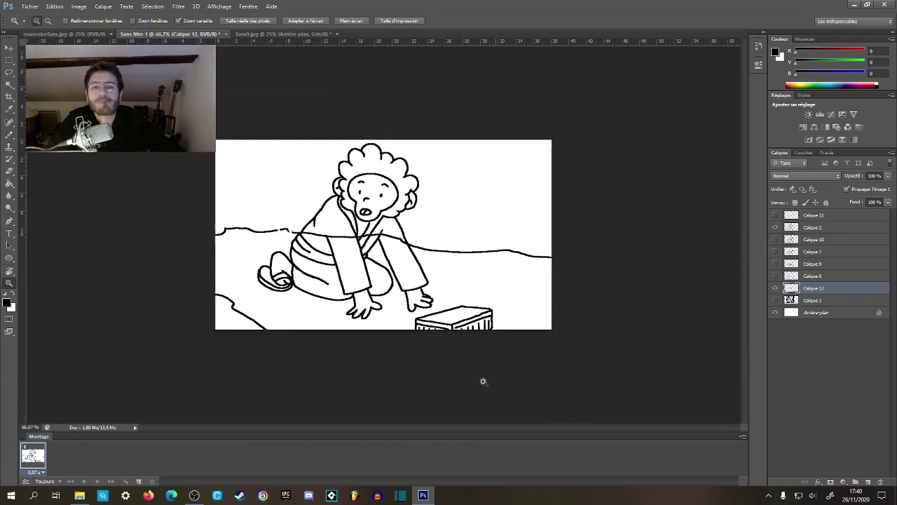
- Draw the inner edges of the opening on the crate's upper face, parallel to the front and far rims
{"action": "mouse_move", "coordinate": [496, 330]}
{"action": "left_mouse_down"}
{"action": "mouse_move", "coordinate": [500, 360]}
{"action": "mouse_move", "coordinate": [519, 304]}
{"action": "mouse_move", "coordinate": [380, 122]}
{"action": "left_mouse_up"}
{"action": "key", "text": "b"}
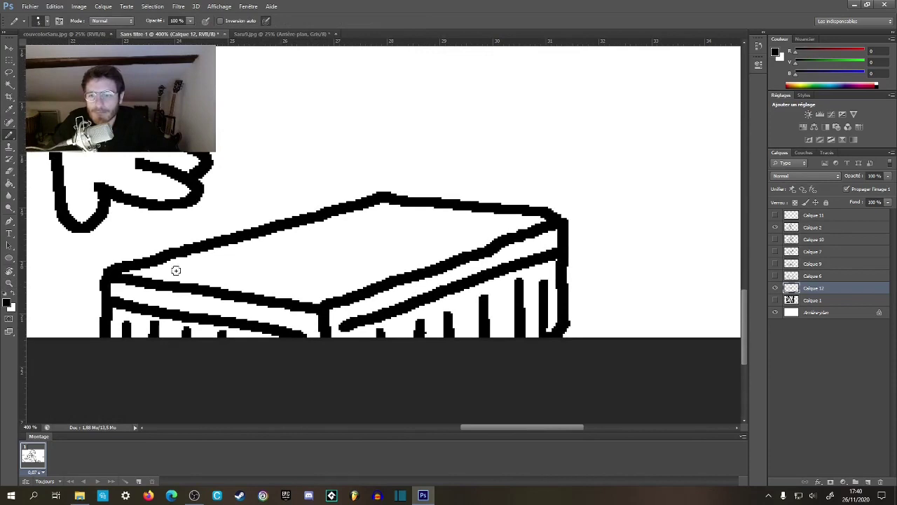
{"action": "mouse_move", "coordinate": [164, 273]}
{"action": "left_mouse_down"}
{"action": "mouse_move", "coordinate": [309, 293]}
{"action": "mouse_move", "coordinate": [522, 222]}
{"action": "left_mouse_up"}
{"action": "key", "text": "ctrl+z"}
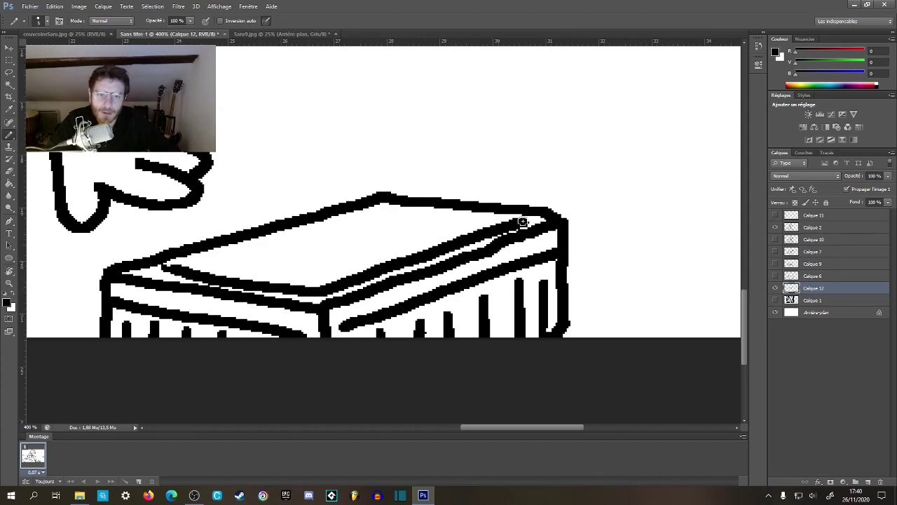
{"action": "left_click_drag", "start_coordinate": [382, 209], "coordinate": [510, 222]}
{"action": "scroll", "coordinate": [222, 255], "scroll_direction": "left", "scroll_amount": 2}
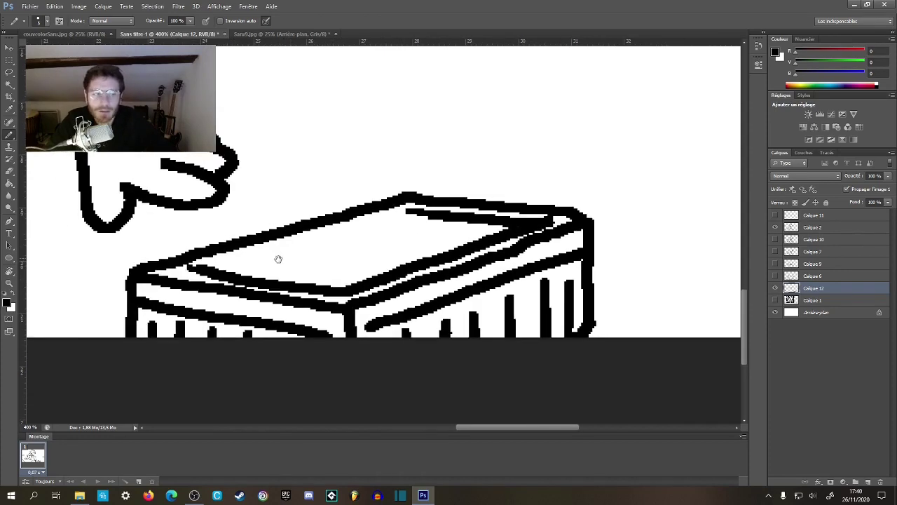
- Fill the crate with rounded fruit outlines in front and along the back edge, redrawing the unsatisfactory strokes
{"action": "mouse_move", "coordinate": [195, 265]}
{"action": "left_mouse_down"}
{"action": "mouse_move", "coordinate": [247, 258]}
{"action": "mouse_move", "coordinate": [249, 270]}
{"action": "mouse_move", "coordinate": [300, 270]}
{"action": "left_mouse_up"}
{"action": "key", "text": "ctrl+z"}
{"action": "left_click_drag", "start_coordinate": [246, 270], "coordinate": [313, 283]}
{"action": "mouse_move", "coordinate": [248, 235]}
{"action": "left_mouse_down"}
{"action": "mouse_move", "coordinate": [264, 215]}
{"action": "mouse_move", "coordinate": [295, 248]}
{"action": "left_mouse_up"}
{"action": "mouse_move", "coordinate": [296, 222]}
{"action": "left_mouse_down"}
{"action": "mouse_move", "coordinate": [297, 210]}
{"action": "mouse_move", "coordinate": [337, 247]}
{"action": "mouse_move", "coordinate": [384, 239]}
{"action": "mouse_move", "coordinate": [424, 259]}
{"action": "left_mouse_up"}
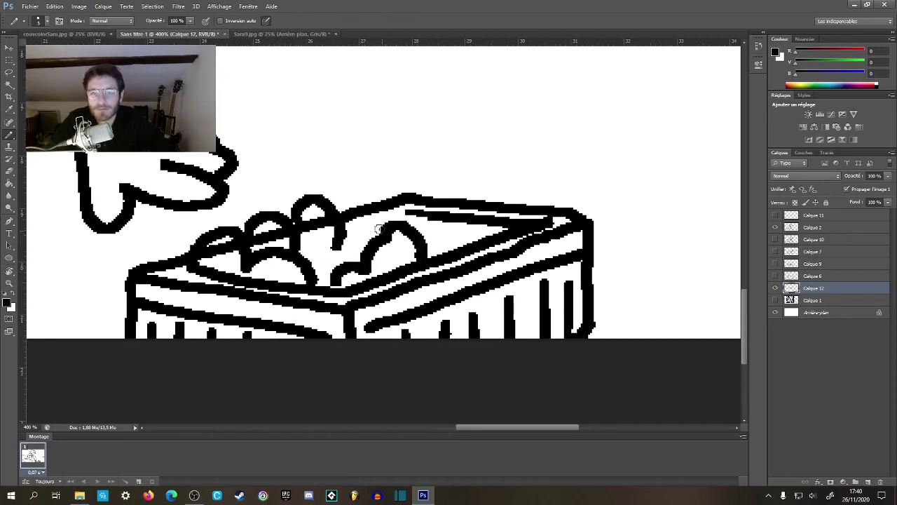
{"action": "key", "text": "ctrl+z"}
{"action": "mouse_move", "coordinate": [322, 284]}
{"action": "left_mouse_down"}
{"action": "mouse_move", "coordinate": [366, 262]}
{"action": "mouse_move", "coordinate": [375, 241]}
{"action": "mouse_move", "coordinate": [426, 257]}
{"action": "left_mouse_up"}
{"action": "mouse_move", "coordinate": [340, 219]}
{"action": "left_mouse_down"}
{"action": "mouse_move", "coordinate": [369, 190]}
{"action": "mouse_move", "coordinate": [394, 212]}
{"action": "left_mouse_up"}
{"action": "key", "text": "ctrl+z"}
{"action": "mouse_move", "coordinate": [336, 218]}
{"action": "left_mouse_down"}
{"action": "mouse_move", "coordinate": [373, 189]}
{"action": "mouse_move", "coordinate": [429, 206]}
{"action": "mouse_move", "coordinate": [422, 222]}
{"action": "mouse_move", "coordinate": [471, 201]}
{"action": "mouse_move", "coordinate": [472, 232]}
{"action": "mouse_move", "coordinate": [501, 232]}
{"action": "left_mouse_up"}
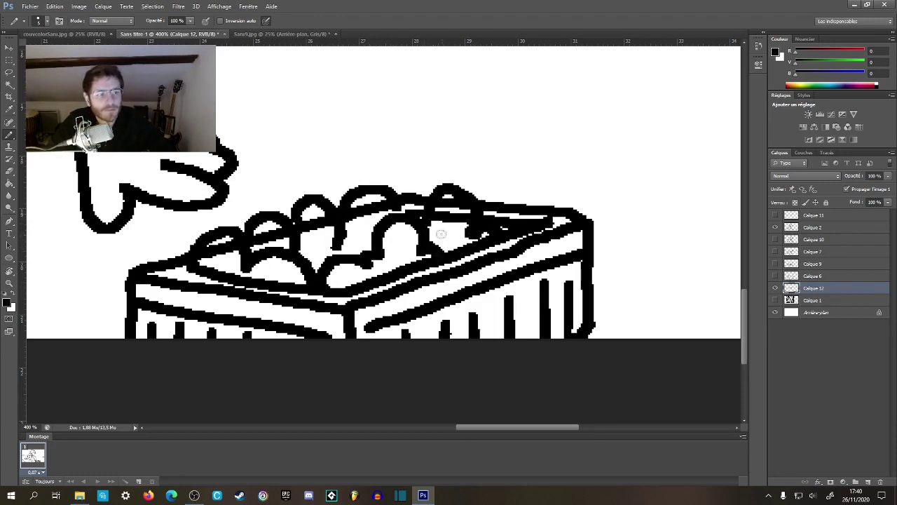
- Paint out in white the crate's back edge lines that cross the inside of the fruits
{"action": "key", "text": "x"}
{"action": "mouse_move", "coordinate": [446, 212]}
{"action": "left_mouse_down"}
{"action": "mouse_move", "coordinate": [441, 205]}
{"action": "mouse_move", "coordinate": [450, 200]}
{"action": "mouse_move", "coordinate": [460, 212]}
{"action": "left_mouse_up"}
{"action": "mouse_move", "coordinate": [376, 204]}
{"action": "left_mouse_down"}
{"action": "mouse_move", "coordinate": [384, 206]}
{"action": "mouse_move", "coordinate": [323, 223]}
{"action": "left_mouse_up"}
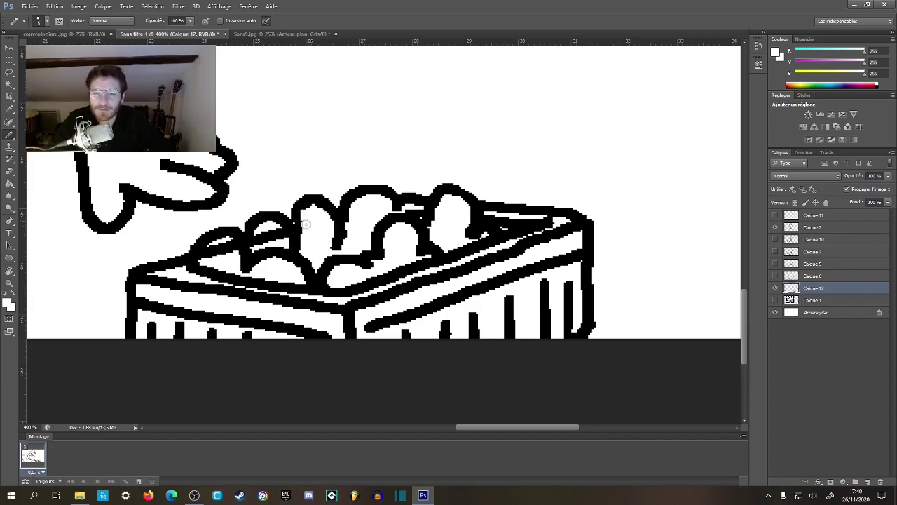
{"action": "left_click_drag", "start_coordinate": [275, 232], "coordinate": [278, 232]}
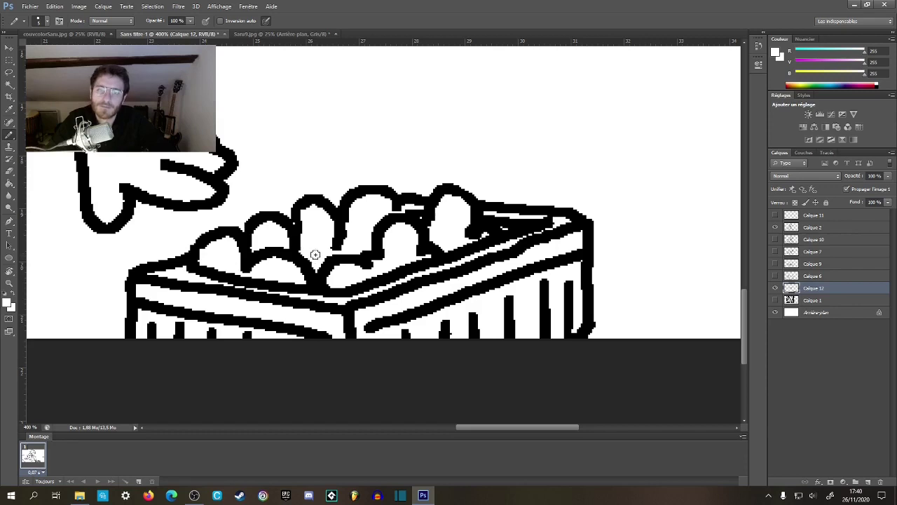
- Add a small black fruit arc in the gap between the front and back fruits of the crate
{"action": "key", "text": "x"}
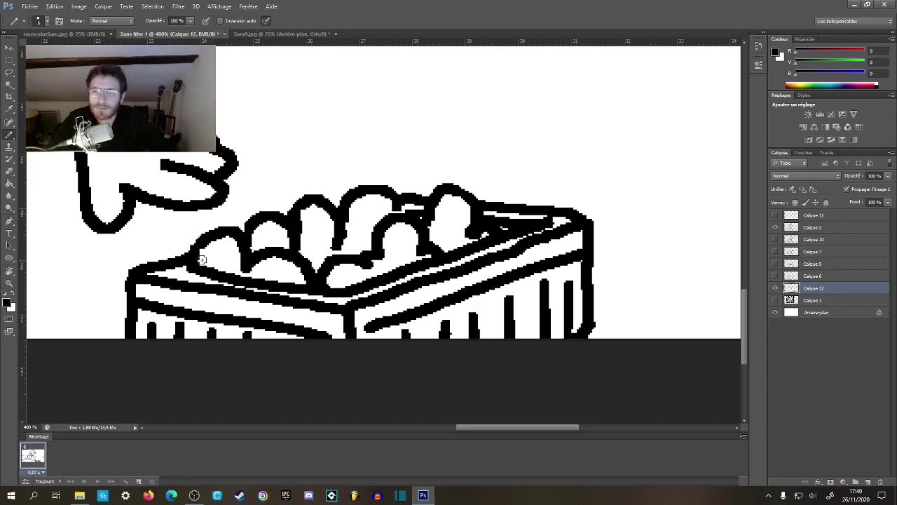
{"action": "left_click_drag", "start_coordinate": [313, 237], "coordinate": [346, 253]}
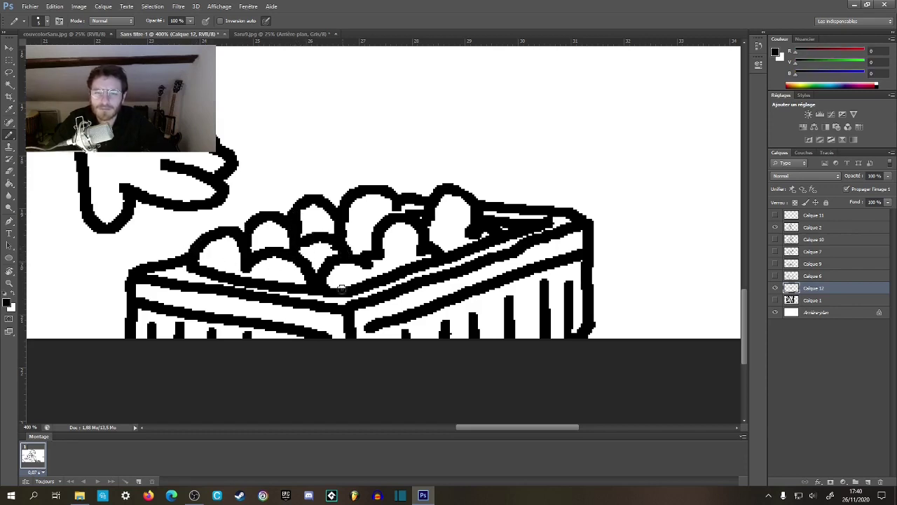
{"action": "left_click", "coordinate": [368, 237], "text": "alt"}
{"action": "left_click", "coordinate": [368, 237], "text": "alt"}
{"action": "left_click", "coordinate": [368, 237], "text": "alt"}
- Examine the crate beside the character's hand, the whole scene and the empty sky area
{"action": "left_click", "coordinate": [492, 357], "text": "ctrl"}
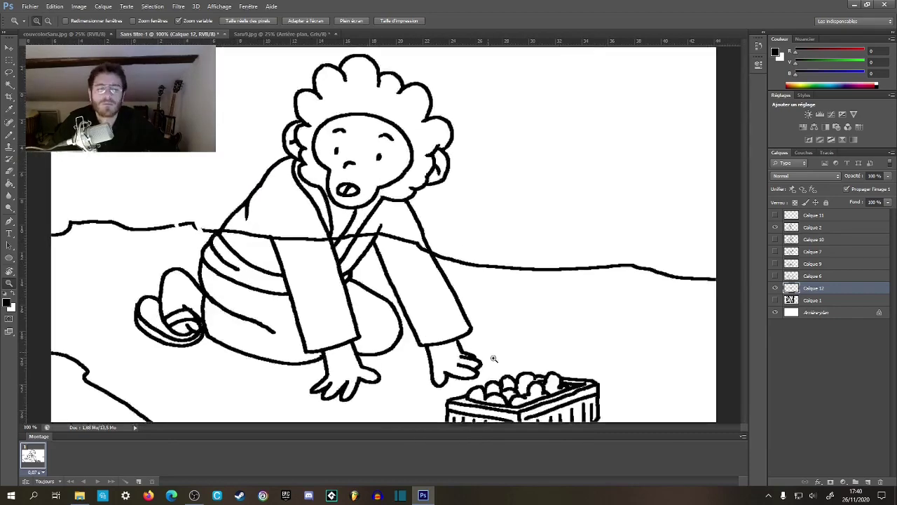
{"action": "left_click", "coordinate": [492, 357], "text": "ctrl"}
{"action": "left_click", "coordinate": [492, 357], "text": "ctrl"}
{"action": "left_click_drag", "start_coordinate": [486, 345], "coordinate": [503, 336]}
{"action": "left_click", "coordinate": [507, 369], "text": "alt"}
{"action": "left_click", "coordinate": [507, 368], "text": "alt"}
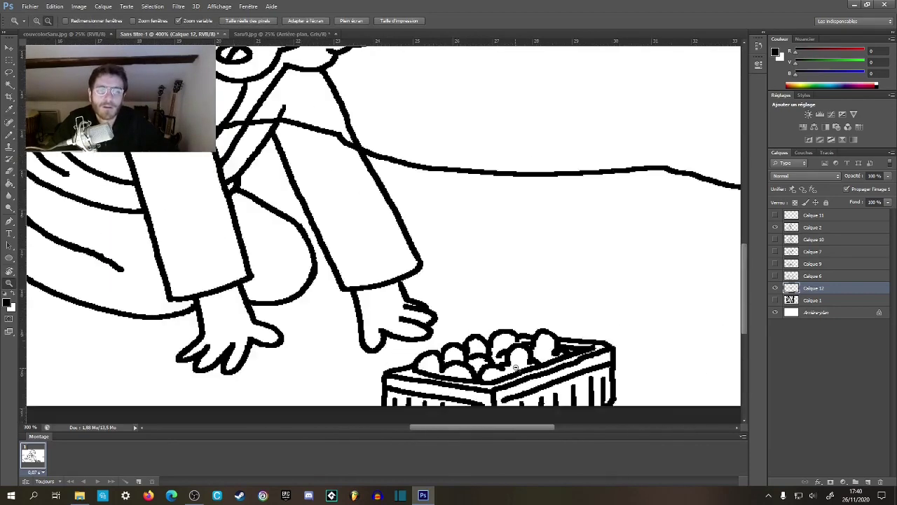
{"action": "left_click", "coordinate": [507, 368], "text": "alt"}
{"action": "left_click", "coordinate": [518, 372], "text": "alt"}
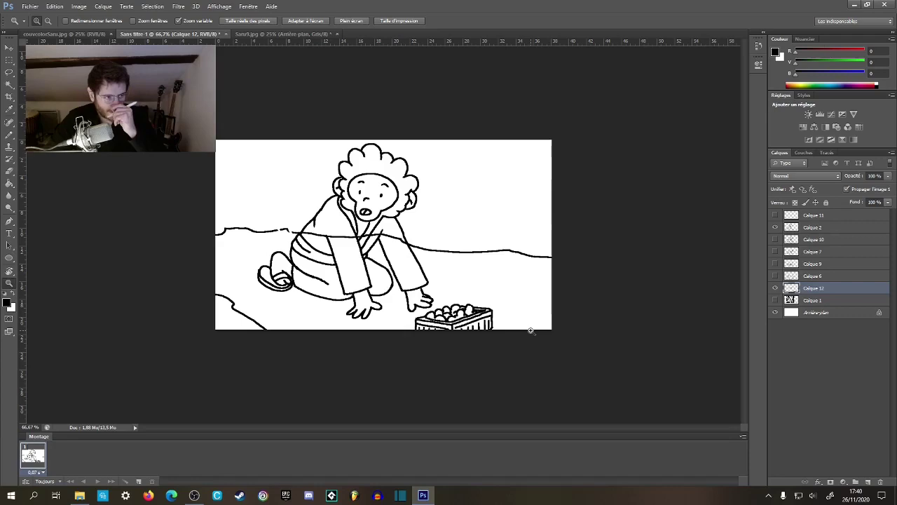
{"action": "left_click", "coordinate": [450, 204], "text": "ctrl"}
{"action": "left_click", "coordinate": [451, 204], "text": "ctrl"}
{"action": "left_click", "coordinate": [454, 207], "text": "ctrl"}
{"action": "left_click", "coordinate": [500, 196], "text": "alt"}
{"action": "left_click", "coordinate": [500, 201], "text": "alt"}
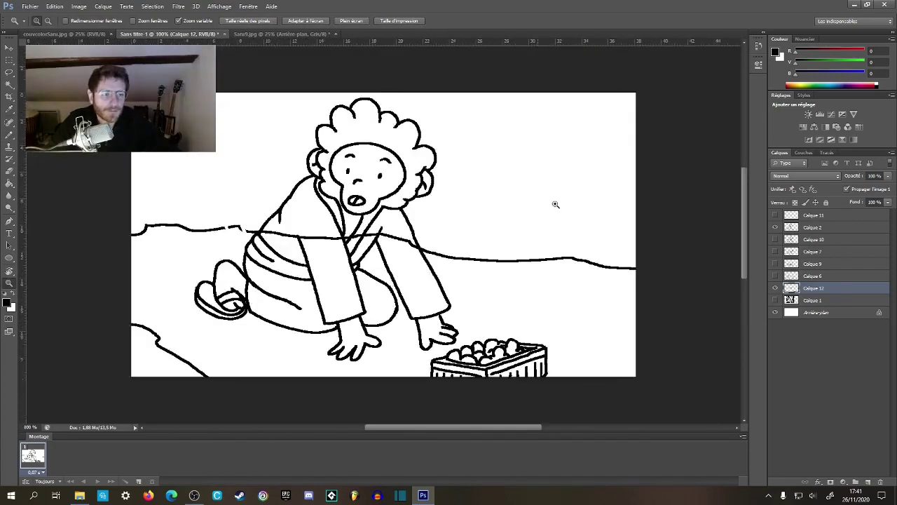
- Draw a scalloped cloud outline in the sky beside the character's hair, rising toward the canvas's right edge
{"action": "left_click", "coordinate": [570, 171], "text": "ctrl"}
{"action": "mouse_move", "coordinate": [568, 157]}
{"action": "left_mouse_down"}
{"action": "mouse_move", "coordinate": [530, 211]}
{"action": "mouse_move", "coordinate": [549, 181]}
{"action": "left_mouse_up"}
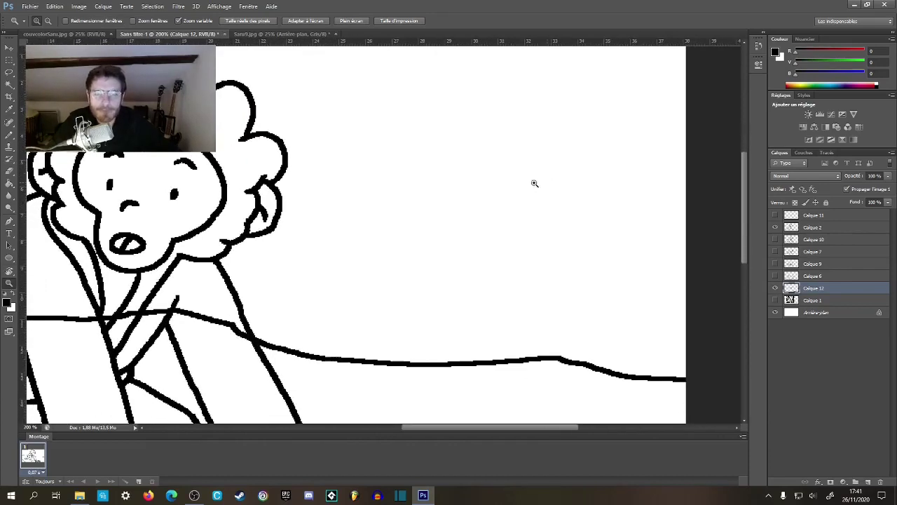
{"action": "key", "text": "b"}
{"action": "mouse_move", "coordinate": [414, 259]}
{"action": "left_mouse_down"}
{"action": "mouse_move", "coordinate": [428, 225]}
{"action": "mouse_move", "coordinate": [464, 214]}
{"action": "mouse_move", "coordinate": [479, 236]}
{"action": "left_mouse_up"}
{"action": "key", "text": "ctrl+z"}
{"action": "mouse_move", "coordinate": [395, 274]}
{"action": "left_mouse_down"}
{"action": "mouse_move", "coordinate": [427, 207]}
{"action": "mouse_move", "coordinate": [480, 213]}
{"action": "mouse_move", "coordinate": [495, 226]}
{"action": "mouse_move", "coordinate": [518, 219]}
{"action": "mouse_move", "coordinate": [531, 195]}
{"action": "mouse_move", "coordinate": [566, 186]}
{"action": "mouse_move", "coordinate": [661, 83]}
{"action": "left_mouse_up"}
- Draw a second scalloped cloud outline in the upper-left part of the sky, coming down from the canvas's upper edge
{"action": "key", "text": "z"}
{"action": "mouse_move", "coordinate": [530, 185]}
{"action": "left_mouse_down"}
{"action": "mouse_move", "coordinate": [470, 192]}
{"action": "mouse_move", "coordinate": [313, 167]}
{"action": "left_mouse_up"}
{"action": "left_click_drag", "start_coordinate": [357, 192], "coordinate": [459, 206]}
{"action": "left_click_drag", "start_coordinate": [399, 232], "coordinate": [554, 284]}
{"action": "key", "text": "b"}
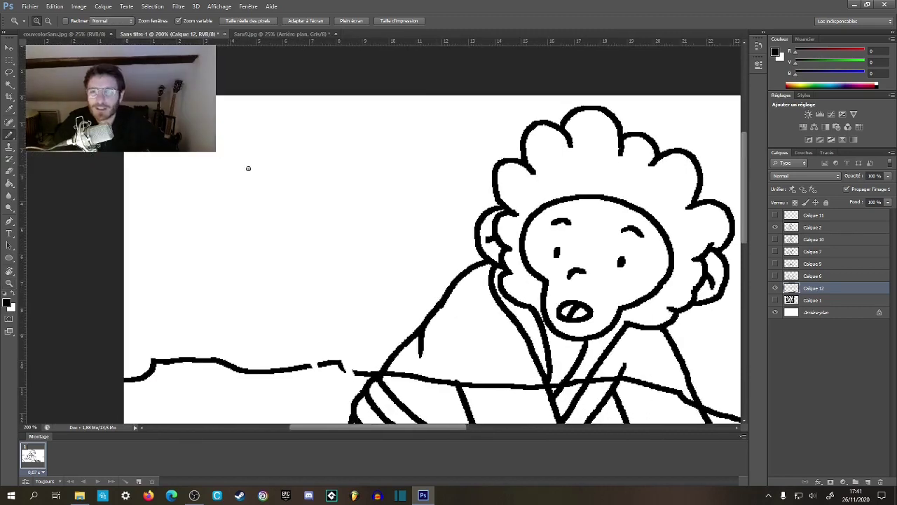
{"action": "mouse_move", "coordinate": [306, 80]}
{"action": "left_mouse_down"}
{"action": "mouse_move", "coordinate": [286, 175]}
{"action": "mouse_move", "coordinate": [354, 175]}
{"action": "mouse_move", "coordinate": [412, 246]}
{"action": "left_mouse_up"}
{"action": "key", "text": "z"}
{"action": "left_click", "coordinate": [386, 273], "text": "alt"}
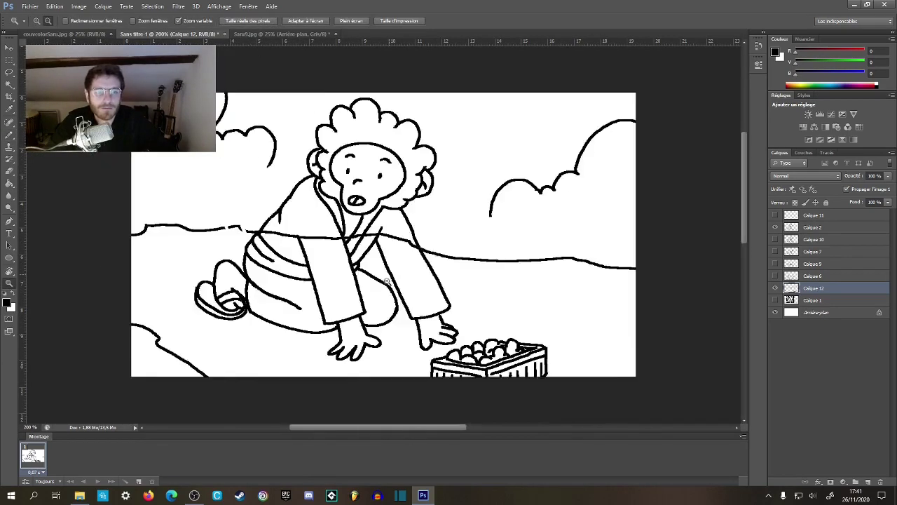
{"action": "left_click", "coordinate": [386, 281], "text": "alt"}
- Examine the ground edge in the lower-left corner and the lines around the character up close
{"action": "key", "text": "b"}
{"action": "key", "text": "z"}
{"action": "left_click", "coordinate": [177, 310]}
{"action": "left_click", "coordinate": [178, 311]}
{"action": "key", "text": "b"}
{"action": "left_click_drag", "start_coordinate": [233, 260], "coordinate": [328, 189]}
{"action": "mouse_move", "coordinate": [150, 283]}
{"action": "left_mouse_down"}
{"action": "mouse_move", "coordinate": [193, 336]}
{"action": "mouse_move", "coordinate": [191, 355]}
{"action": "mouse_move", "coordinate": [241, 379]}
{"action": "left_mouse_up"}
{"action": "left_click_drag", "start_coordinate": [375, 210], "coordinate": [200, 460]}
{"action": "key", "text": "z"}
{"action": "left_click", "coordinate": [264, 169], "text": "alt"}
{"action": "key", "text": "b"}
{"action": "key", "text": "z"}
{"action": "left_click", "coordinate": [265, 169]}
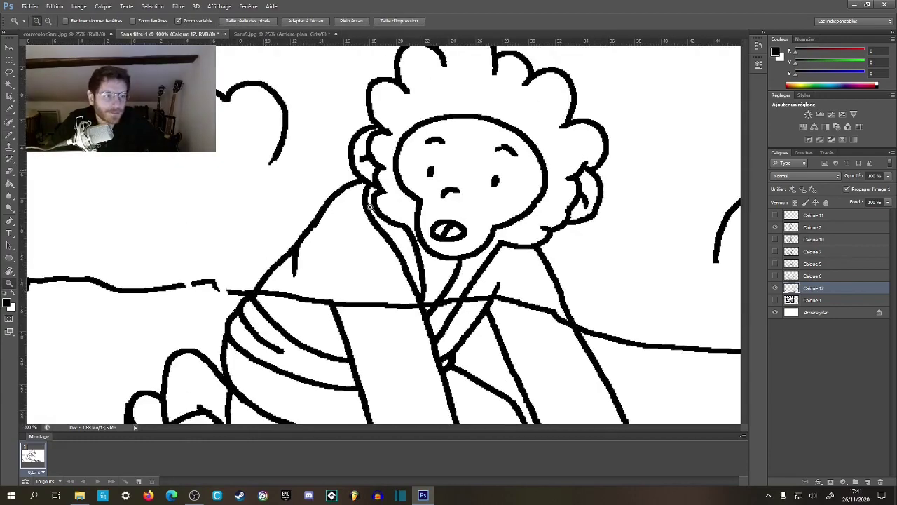
- Examine the horizon and both scalloped outlines up close, and the whole scene
{"action": "key", "text": "b"}
{"action": "mouse_move", "coordinate": [667, 256]}
{"action": "left_mouse_down"}
{"action": "mouse_move", "coordinate": [575, 216]}
{"action": "mouse_move", "coordinate": [560, 200]}
{"action": "left_mouse_up"}
{"action": "left_click", "coordinate": [560, 200]}
{"action": "key", "text": "x"}
{"action": "key", "text": "x"}
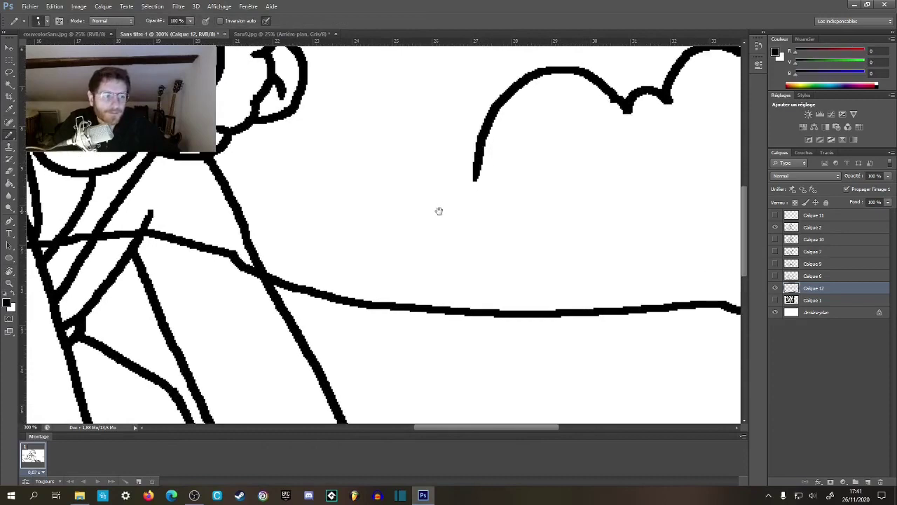
{"action": "left_click_drag", "start_coordinate": [438, 211], "coordinate": [691, 334]}
{"action": "left_click_drag", "start_coordinate": [345, 253], "coordinate": [462, 308]}
{"action": "key", "text": "x"}
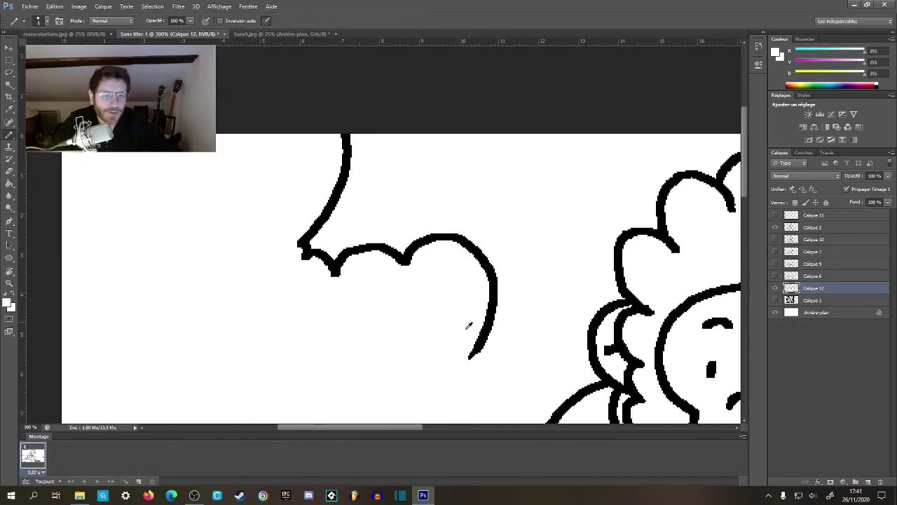
{"action": "key", "text": "x"}
{"action": "key", "text": "z"}
{"action": "left_click", "coordinate": [499, 329], "text": "alt"}
{"action": "left_click", "coordinate": [499, 329], "text": "alt"}
{"action": "left_click", "coordinate": [499, 329], "text": "alt"}
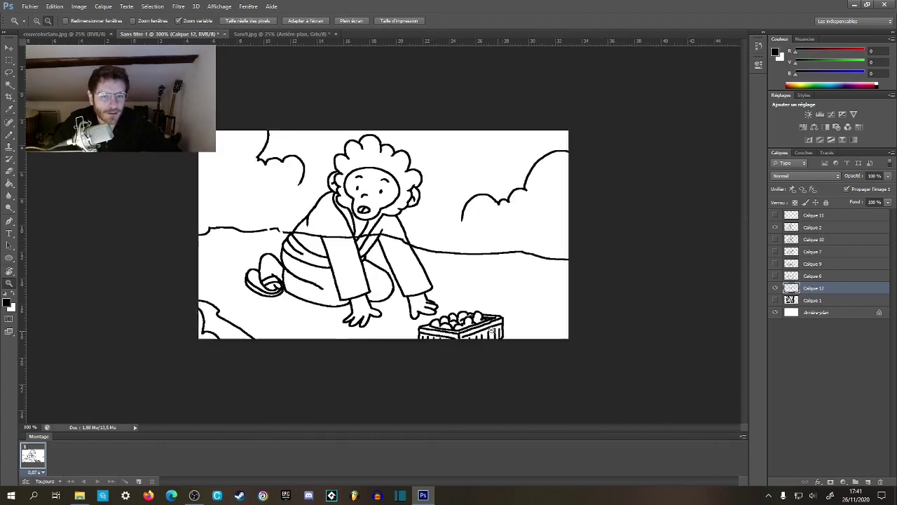
- Try a scalloped outline across the sky from the character's hair toward the larger scalloped shape, and undo it
{"action": "key", "text": "b"}
{"action": "key", "text": "z"}
{"action": "left_click", "coordinate": [473, 161]}
{"action": "left_click", "coordinate": [473, 161]}
{"action": "left_click", "coordinate": [473, 161]}
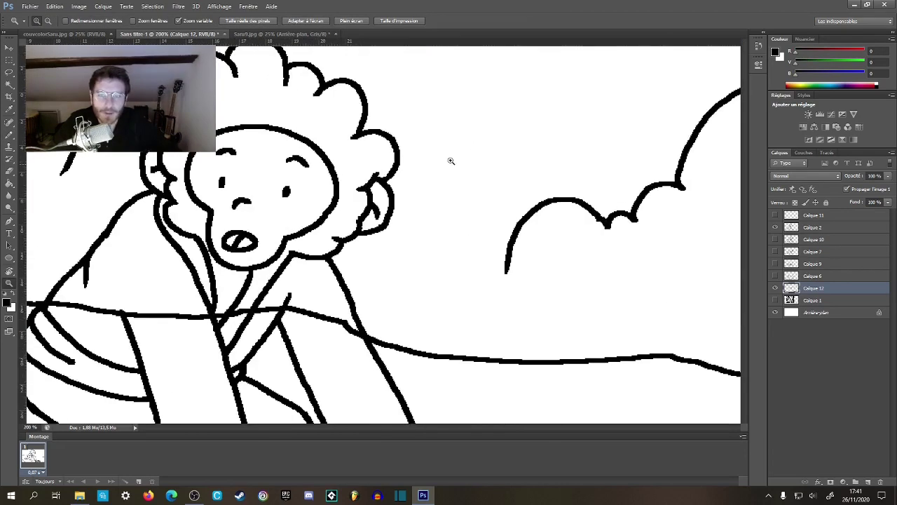
{"action": "key", "text": "b"}
{"action": "left_click_drag", "start_coordinate": [455, 166], "coordinate": [395, 289]}
{"action": "mouse_move", "coordinate": [325, 212]}
{"action": "left_mouse_down"}
{"action": "mouse_move", "coordinate": [373, 193]}
{"action": "mouse_move", "coordinate": [402, 222]}
{"action": "mouse_move", "coordinate": [402, 253]}
{"action": "mouse_move", "coordinate": [422, 268]}
{"action": "mouse_move", "coordinate": [459, 261]}
{"action": "mouse_move", "coordinate": [507, 200]}
{"action": "mouse_move", "coordinate": [518, 261]}
{"action": "mouse_move", "coordinate": [547, 280]}
{"action": "mouse_move", "coordinate": [627, 246]}
{"action": "mouse_move", "coordinate": [620, 280]}
{"action": "left_mouse_up"}
{"action": "mouse_move", "coordinate": [327, 234]}
{"action": "left_mouse_down"}
{"action": "mouse_move", "coordinate": [577, 168]}
{"action": "mouse_move", "coordinate": [554, 209]}
{"action": "left_mouse_up"}
{"action": "key", "text": "z"}
{"action": "left_click", "coordinate": [517, 206], "text": "alt"}
{"action": "left_click", "coordinate": [512, 206], "text": "alt"}
{"action": "left_click", "coordinate": [512, 206], "text": "alt"}
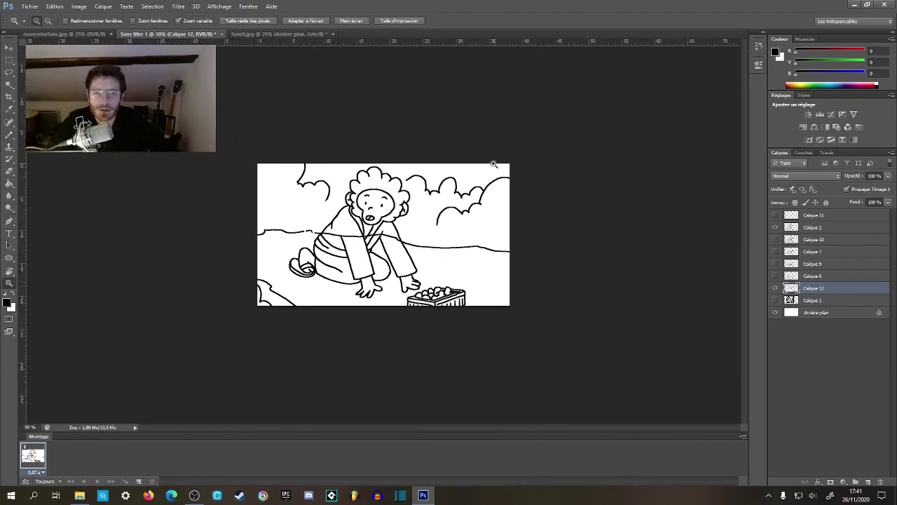
{"action": "left_click", "coordinate": [477, 168]}
{"action": "left_click", "coordinate": [476, 168]}
{"action": "left_click", "coordinate": [476, 169]}
{"action": "key", "text": "ctrl+z"}
- Draw a tree trunk behind the larger scalloped shape, with near-vertical lines from the canvas's upper edge and a shorter bark line inside
{"action": "left_click_drag", "start_coordinate": [586, 141], "coordinate": [390, 267]}
{"action": "key", "text": "b"}
{"action": "left_click_drag", "start_coordinate": [387, 135], "coordinate": [382, 293]}
{"action": "left_click_drag", "start_coordinate": [437, 168], "coordinate": [432, 286]}
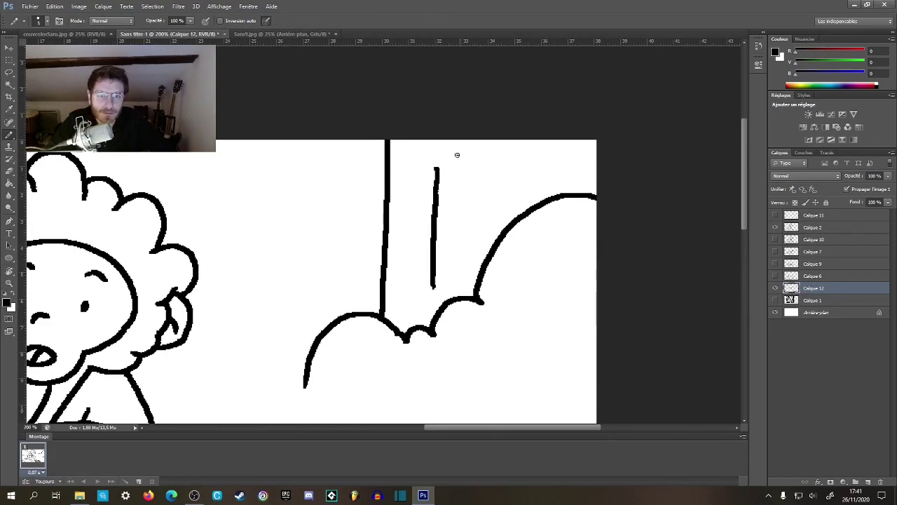
{"action": "key", "text": "ctrl+z"}
{"action": "left_click_drag", "start_coordinate": [431, 165], "coordinate": [419, 266]}
{"action": "left_click_drag", "start_coordinate": [463, 130], "coordinate": [451, 275]}
{"action": "left_click_drag", "start_coordinate": [499, 122], "coordinate": [500, 210]}
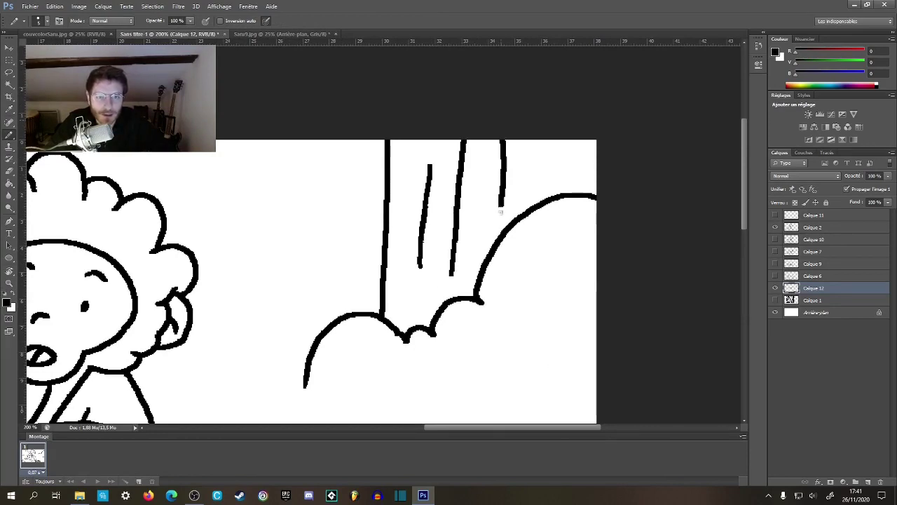
{"action": "key", "text": "z"}
{"action": "left_click", "coordinate": [458, 288], "text": "alt"}
{"action": "left_click", "coordinate": [456, 286], "text": "alt"}
{"action": "left_click", "coordinate": [454, 285], "text": "alt"}
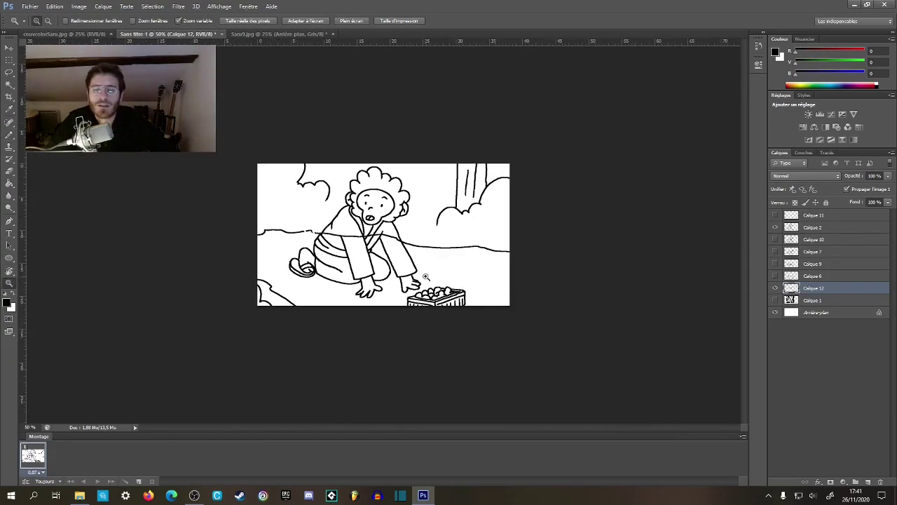
- Examine the background with the character layer Calque 2 hidden, and show that layer again
{"action": "left_click", "coordinate": [425, 258]}
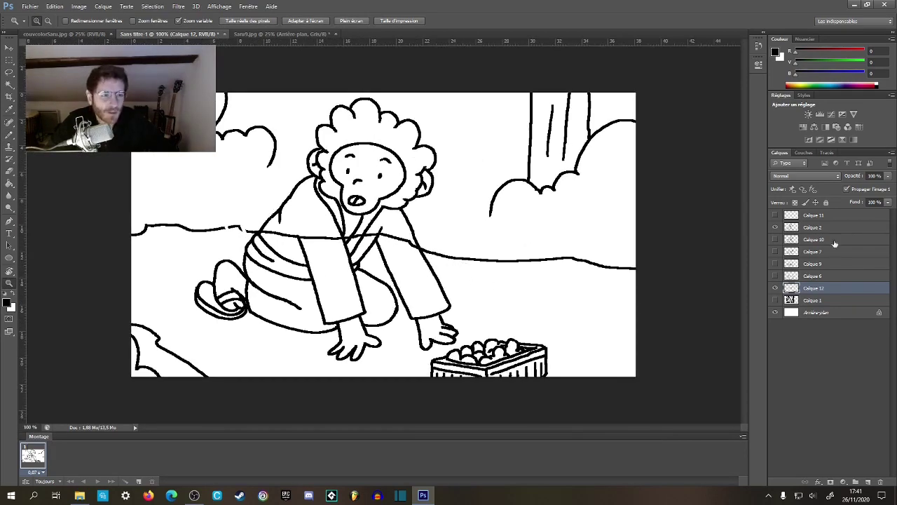
{"action": "left_click", "coordinate": [775, 227]}
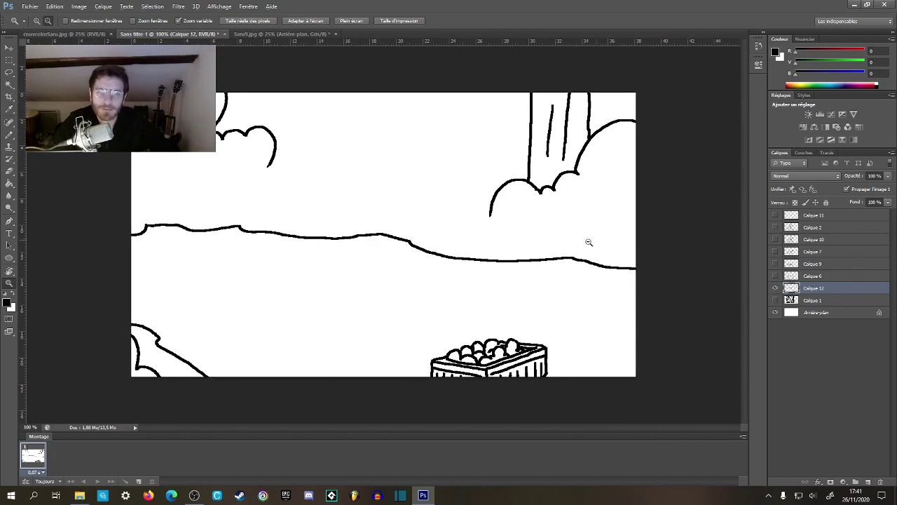
{"action": "left_click", "coordinate": [587, 241], "text": "alt"}
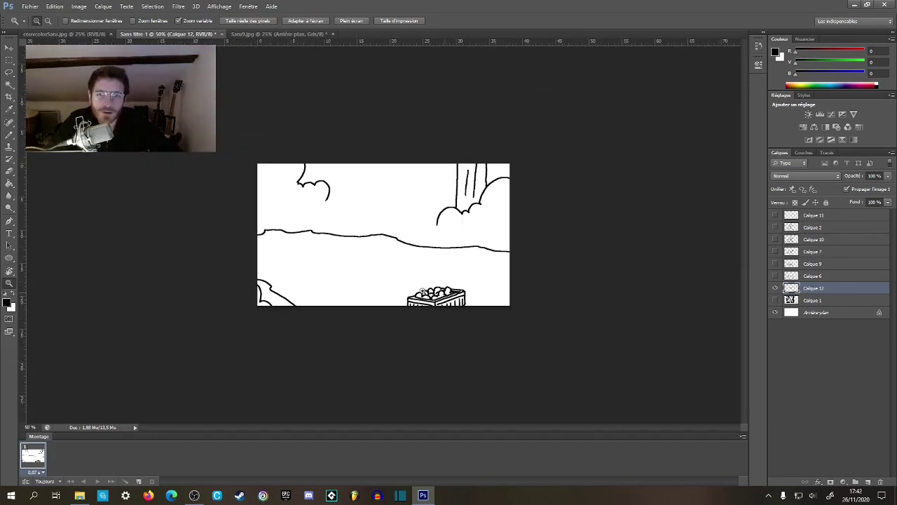
{"action": "left_click", "coordinate": [305, 294]}
{"action": "left_click", "coordinate": [305, 295]}
{"action": "left_click", "coordinate": [304, 295]}
{"action": "left_click_drag", "start_coordinate": [306, 302], "coordinate": [478, 259]}
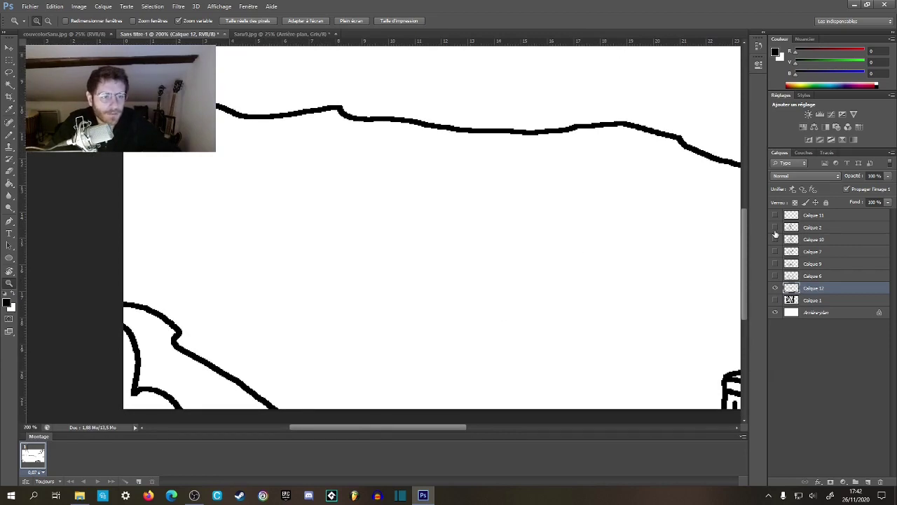
{"action": "left_click", "coordinate": [776, 228]}
- Scatter short, near-vertical grass strokes over the ground around the character's feet and beside the ground edge in the lower-left corner
{"action": "key", "text": "b"}
{"action": "left_click_drag", "start_coordinate": [150, 181], "coordinate": [154, 163]}
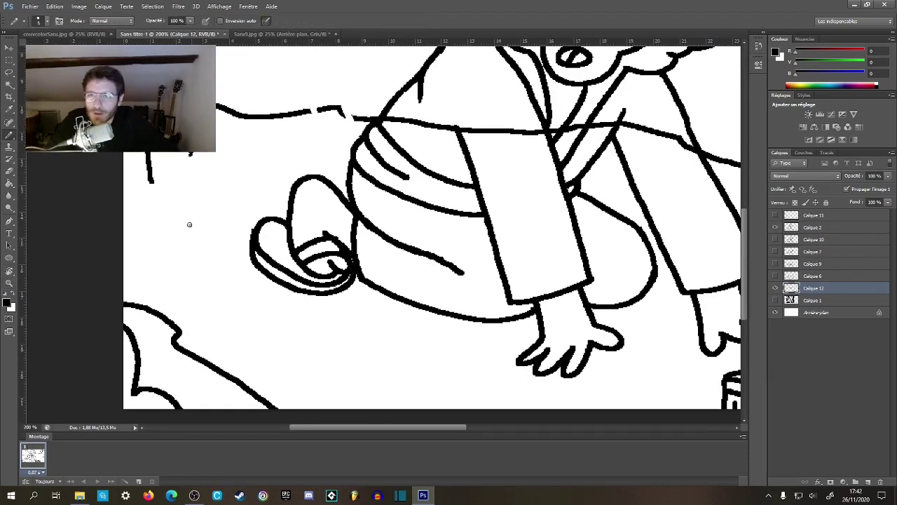
{"action": "left_click_drag", "start_coordinate": [147, 235], "coordinate": [154, 266]}
{"action": "left_click_drag", "start_coordinate": [199, 298], "coordinate": [207, 323]}
{"action": "left_click_drag", "start_coordinate": [229, 174], "coordinate": [232, 200]}
{"action": "left_click_drag", "start_coordinate": [320, 137], "coordinate": [323, 156]}
{"action": "left_click_drag", "start_coordinate": [326, 306], "coordinate": [280, 226]}
{"action": "left_click_drag", "start_coordinate": [218, 225], "coordinate": [223, 251]}
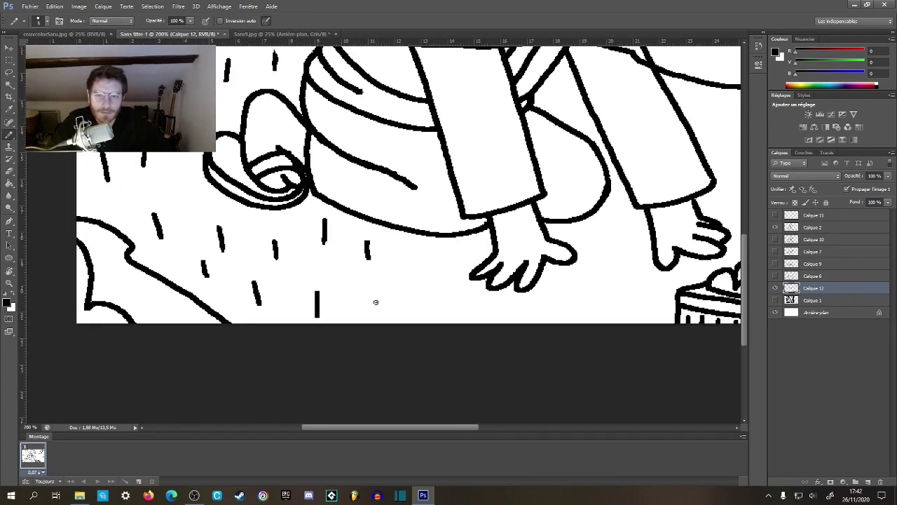
- Draw short vertical grass strokes along the bottom edge around the character's hands on Calque 12
{"action": "left_click_drag", "start_coordinate": [438, 314], "coordinate": [440, 325]}
{"action": "left_click_drag", "start_coordinate": [581, 275], "coordinate": [374, 286]}
{"action": "left_click_drag", "start_coordinate": [374, 319], "coordinate": [373, 335]}
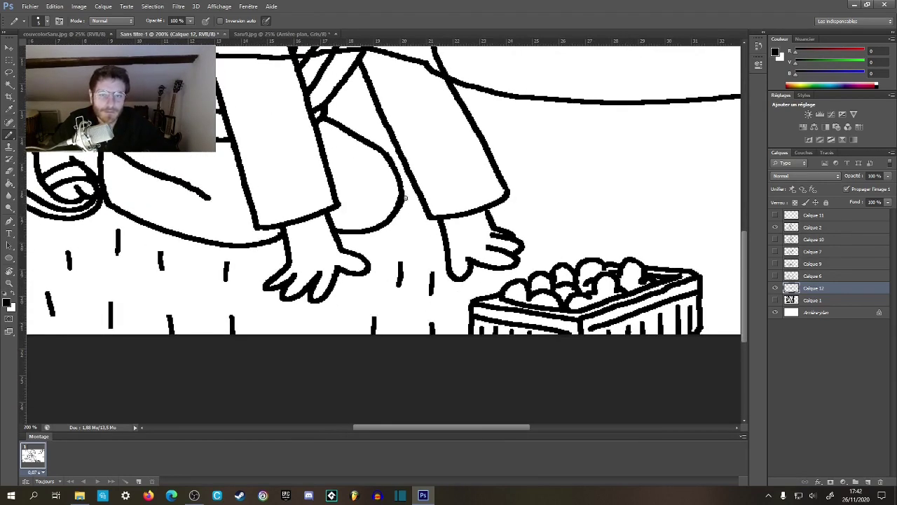
- Scatter short vertical grass strokes below the horizon line in the field behind the fruit crate
{"action": "mouse_move", "coordinate": [522, 117]}
{"action": "left_mouse_down"}
{"action": "mouse_move", "coordinate": [467, 147]}
{"action": "mouse_move", "coordinate": [408, 152]}
{"action": "left_mouse_up"}
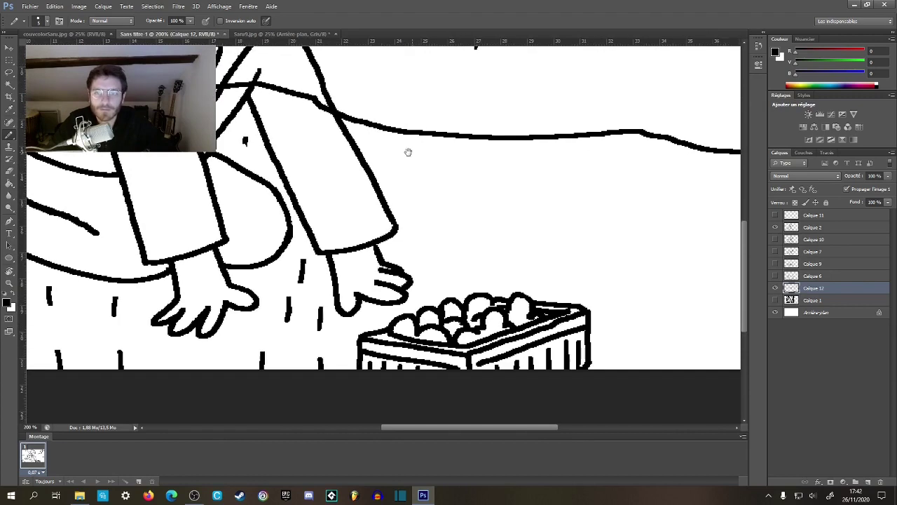
{"action": "left_click_drag", "start_coordinate": [439, 244], "coordinate": [441, 270]}
{"action": "left_click_drag", "start_coordinate": [506, 214], "coordinate": [382, 223]}
{"action": "left_click_drag", "start_coordinate": [412, 136], "coordinate": [410, 162]}
{"action": "left_click_drag", "start_coordinate": [412, 204], "coordinate": [409, 233]}
{"action": "left_click_drag", "start_coordinate": [468, 139], "coordinate": [465, 171]}
{"action": "left_click_drag", "start_coordinate": [502, 162], "coordinate": [500, 180]}
{"action": "left_click_drag", "start_coordinate": [495, 209], "coordinate": [498, 237]}
- Fill the ground beside the crate, up to the drawing's right edge, with scattered grass strokes
{"action": "left_click_drag", "start_coordinate": [505, 293], "coordinate": [436, 227]}
{"action": "left_click_drag", "start_coordinate": [424, 260], "coordinate": [423, 286]}
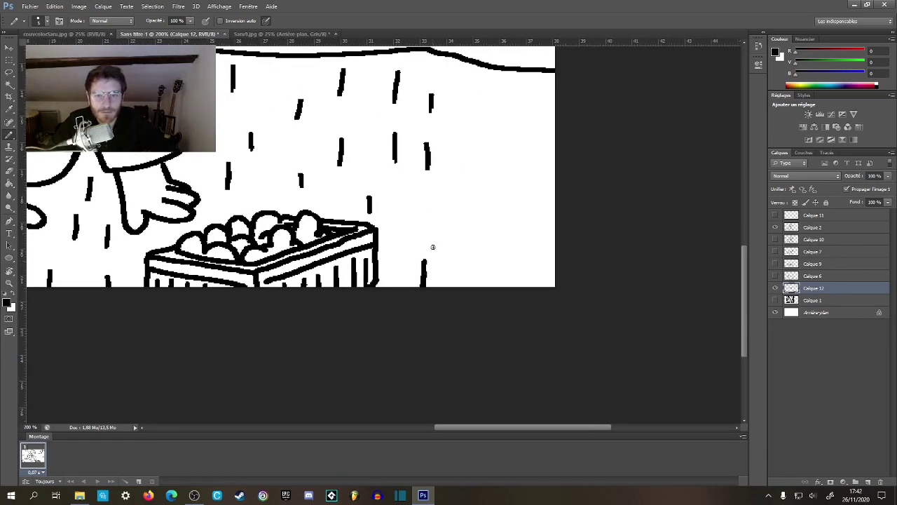
{"action": "left_click_drag", "start_coordinate": [491, 160], "coordinate": [488, 195]}
{"action": "left_click_drag", "start_coordinate": [539, 111], "coordinate": [540, 125]}
{"action": "left_click_drag", "start_coordinate": [546, 176], "coordinate": [548, 213]}
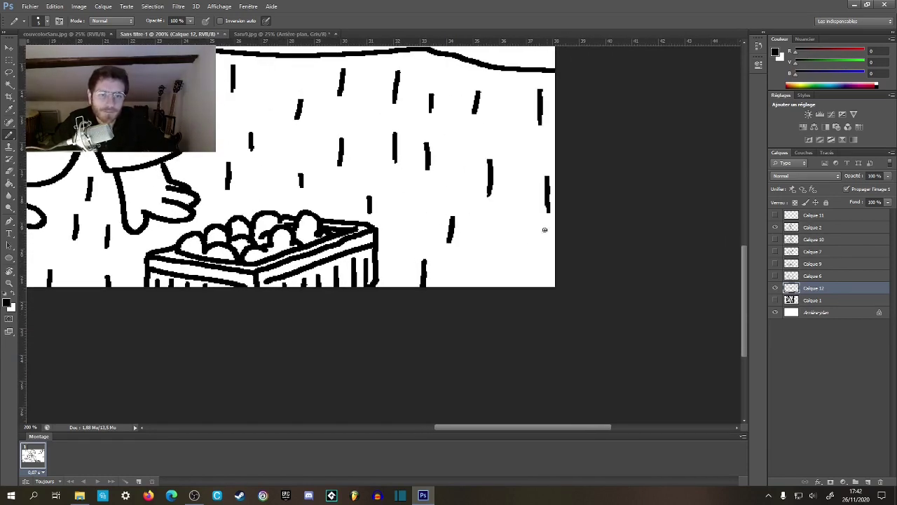
{"action": "left_click_drag", "start_coordinate": [538, 258], "coordinate": [536, 288]}
{"action": "key", "text": "z"}
{"action": "left_click", "coordinate": [529, 319], "text": "alt"}
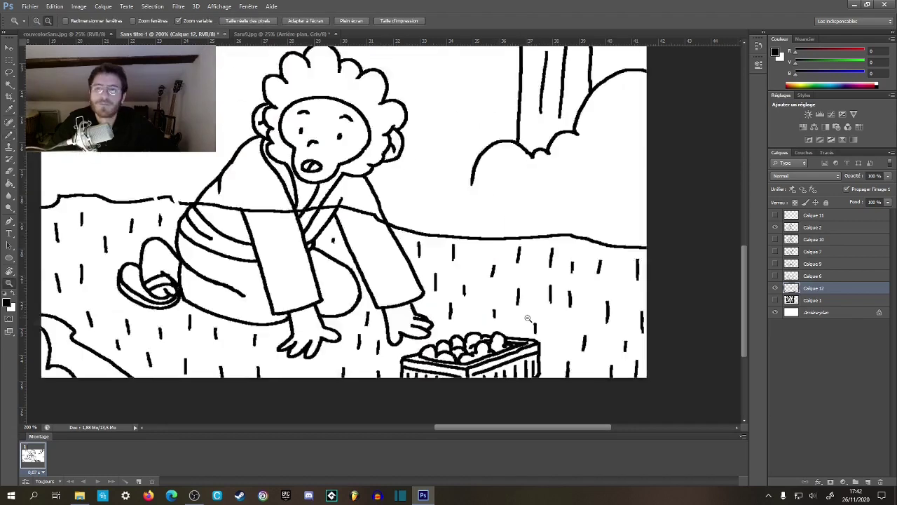
- Check the overall drawing against the comic page in Saru9.jpg and return to Sans titre 1
{"action": "left_click", "coordinate": [527, 317], "text": "alt"}
{"action": "left_click", "coordinate": [525, 316], "text": "alt"}
{"action": "left_click_drag", "start_coordinate": [404, 229], "coordinate": [477, 229]}
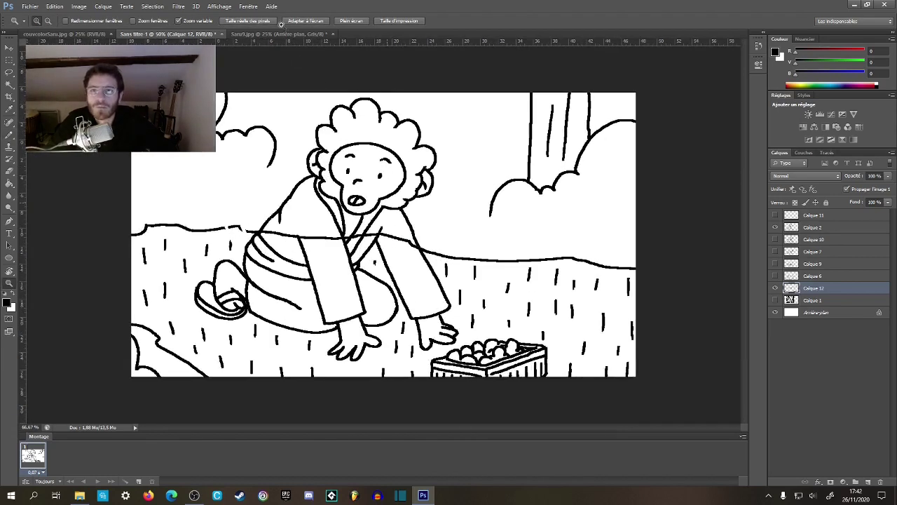
{"action": "left_click", "coordinate": [280, 33]}
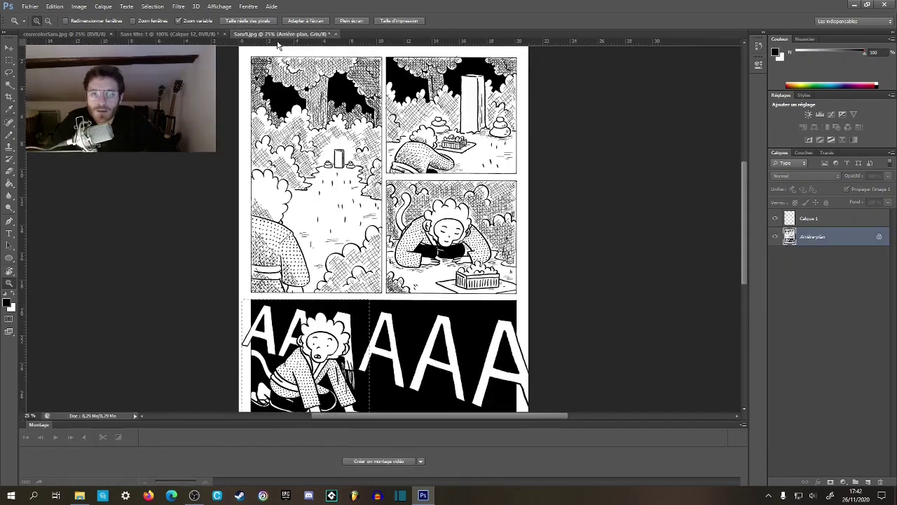
{"action": "left_click", "coordinate": [176, 34]}
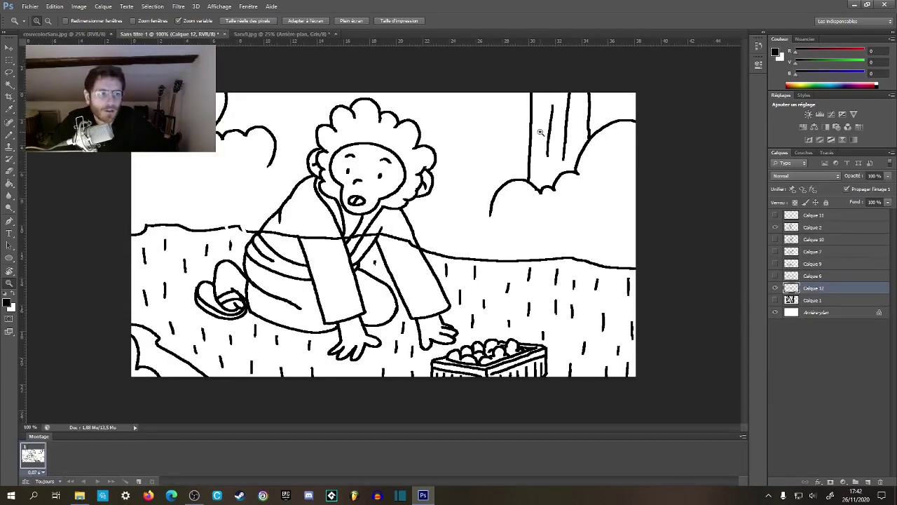
{"action": "left_click", "coordinate": [540, 132]}
{"action": "key", "text": "b"}
{"action": "left_click_drag", "start_coordinate": [321, 131], "coordinate": [411, 142]}
{"action": "left_click_drag", "start_coordinate": [142, 111], "coordinate": [298, 172]}
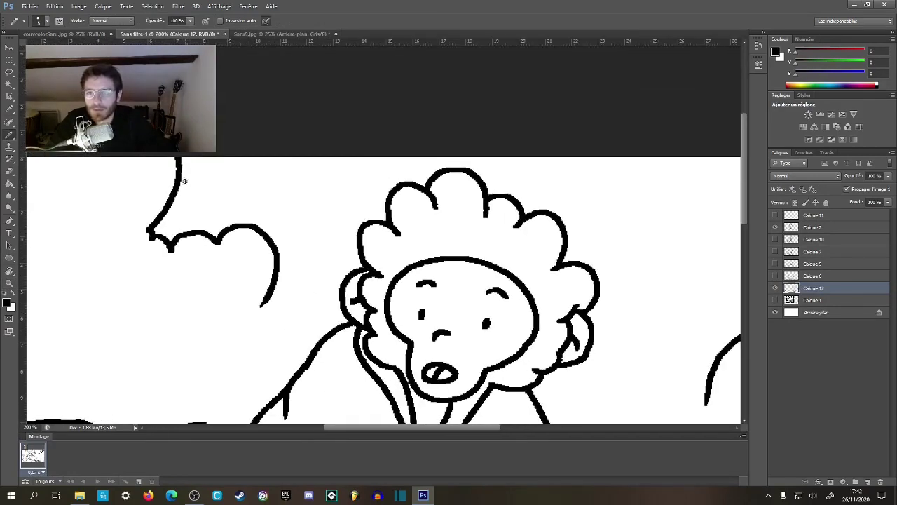
{"action": "left_click_drag", "start_coordinate": [184, 181], "coordinate": [261, 196]}
{"action": "key", "text": "ctrl+z"}
{"action": "left_click_drag", "start_coordinate": [184, 176], "coordinate": [235, 209]}
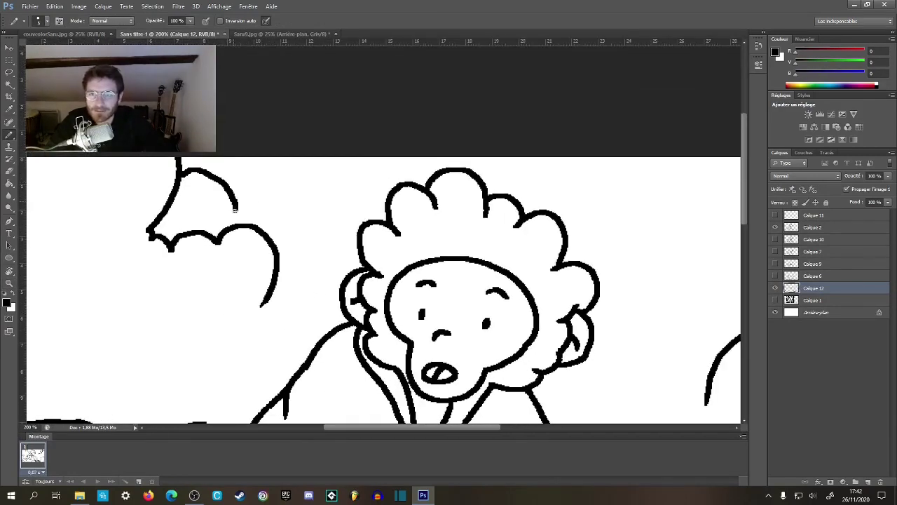
{"action": "key", "text": "ctrl+z"}
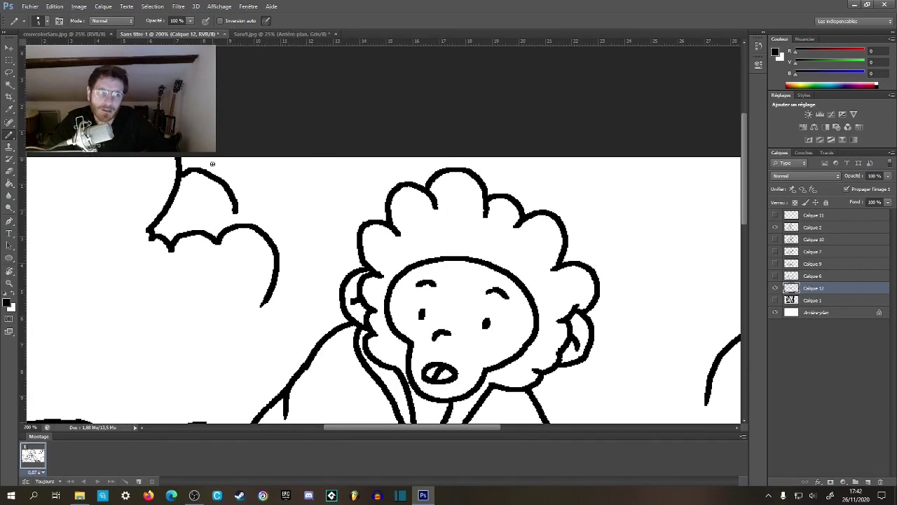
{"action": "key", "text": "ctrl+z"}
- Draw scalloped bush outlines along the drawing's top edge, beside the upper-left foliage and on both sides of the tree trunk
{"action": "mouse_move", "coordinate": [177, 180]}
{"action": "left_mouse_down"}
{"action": "mouse_move", "coordinate": [242, 164]}
{"action": "mouse_move", "coordinate": [298, 210]}
{"action": "mouse_move", "coordinate": [338, 185]}
{"action": "mouse_move", "coordinate": [353, 153]}
{"action": "left_mouse_up"}
{"action": "mouse_move", "coordinate": [558, 175]}
{"action": "left_mouse_down"}
{"action": "mouse_move", "coordinate": [332, 143]}
{"action": "mouse_move", "coordinate": [225, 141]}
{"action": "left_mouse_up"}
{"action": "mouse_move", "coordinate": [342, 113]}
{"action": "left_mouse_down"}
{"action": "mouse_move", "coordinate": [429, 200]}
{"action": "mouse_move", "coordinate": [453, 171]}
{"action": "left_mouse_up"}
{"action": "mouse_move", "coordinate": [570, 150]}
{"action": "left_mouse_down"}
{"action": "mouse_move", "coordinate": [614, 160]}
{"action": "mouse_move", "coordinate": [660, 130]}
{"action": "left_mouse_up"}
{"action": "left_click", "coordinate": [649, 171], "text": "alt"}
{"action": "left_click", "coordinate": [649, 171], "text": "alt"}
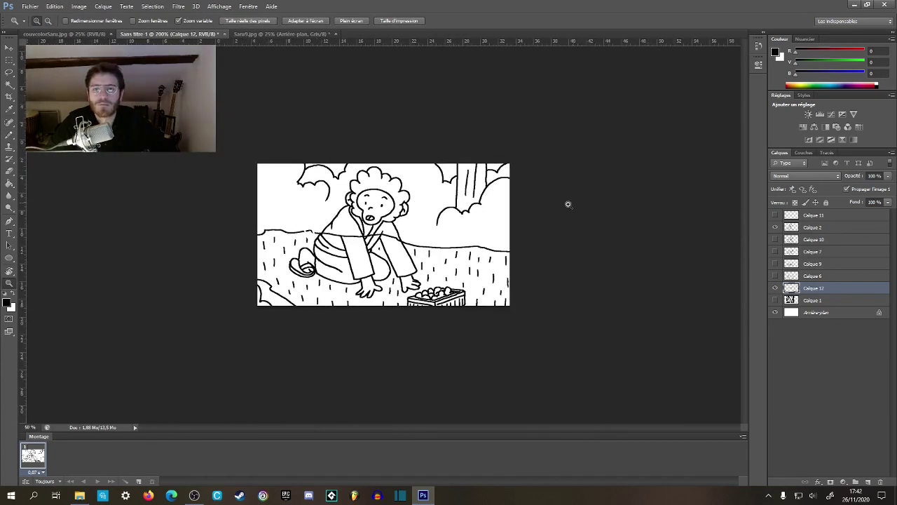
- Draw a scalloped bush outline at the drawing's left edge and a smaller one at its right edge, above the horizon
{"action": "left_click", "coordinate": [253, 208]}
{"action": "left_click", "coordinate": [251, 208]}
{"action": "left_click", "coordinate": [251, 209]}
{"action": "key", "text": "b"}
{"action": "left_click_drag", "start_coordinate": [63, 116], "coordinate": [333, 241]}
{"action": "mouse_move", "coordinate": [280, 204]}
{"action": "left_mouse_down"}
{"action": "mouse_move", "coordinate": [304, 188]}
{"action": "mouse_move", "coordinate": [338, 205]}
{"action": "mouse_move", "coordinate": [336, 248]}
{"action": "mouse_move", "coordinate": [376, 255]}
{"action": "mouse_move", "coordinate": [377, 273]}
{"action": "mouse_move", "coordinate": [397, 290]}
{"action": "mouse_move", "coordinate": [530, 206]}
{"action": "mouse_move", "coordinate": [350, 184]}
{"action": "mouse_move", "coordinate": [492, 159]}
{"action": "mouse_move", "coordinate": [414, 147]}
{"action": "mouse_move", "coordinate": [401, 157]}
{"action": "mouse_move", "coordinate": [394, 259]}
{"action": "mouse_move", "coordinate": [458, 234]}
{"action": "left_mouse_up"}
{"action": "scroll", "coordinate": [395, 289], "scroll_direction": "right", "scroll_amount": 10}
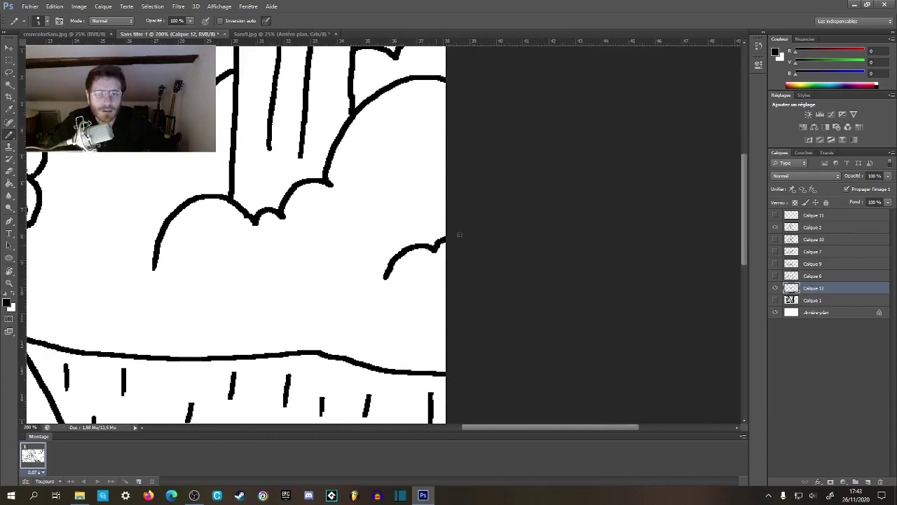
{"action": "key", "text": "z"}
{"action": "left_click", "coordinate": [464, 258], "text": "alt"}
{"action": "left_click", "coordinate": [457, 270], "text": "alt"}
{"action": "left_click", "coordinate": [457, 270], "text": "alt"}
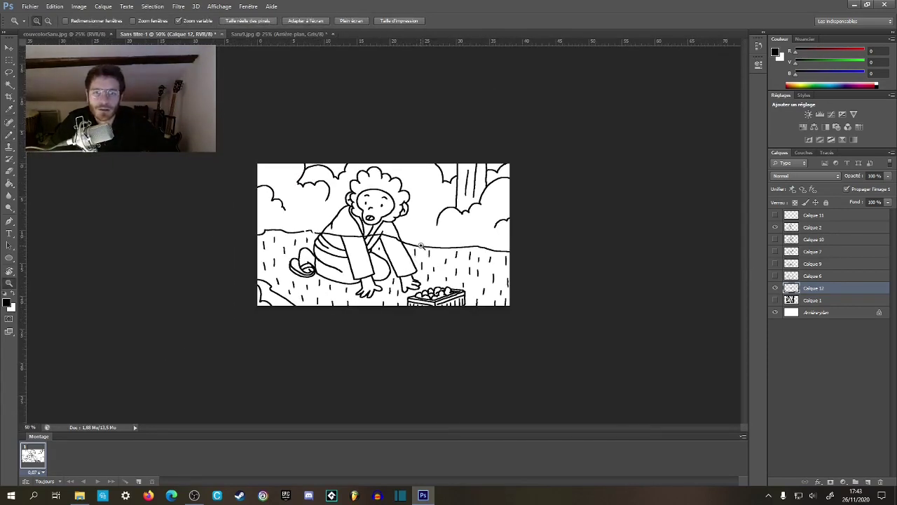
- Add small pairs of slanted texture strokes inside the background bushes with the Pencil tool
{"action": "left_click", "coordinate": [517, 223]}
{"action": "left_click", "coordinate": [525, 217]}
{"action": "key", "text": "b"}
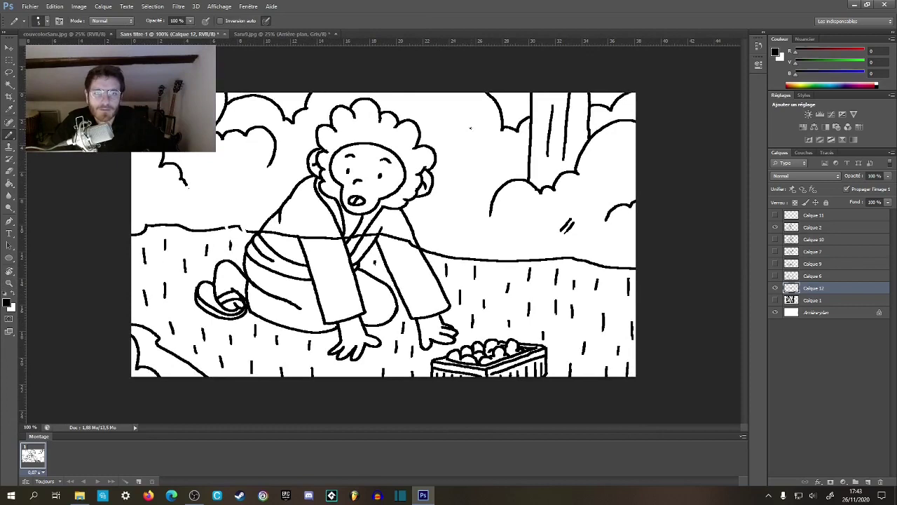
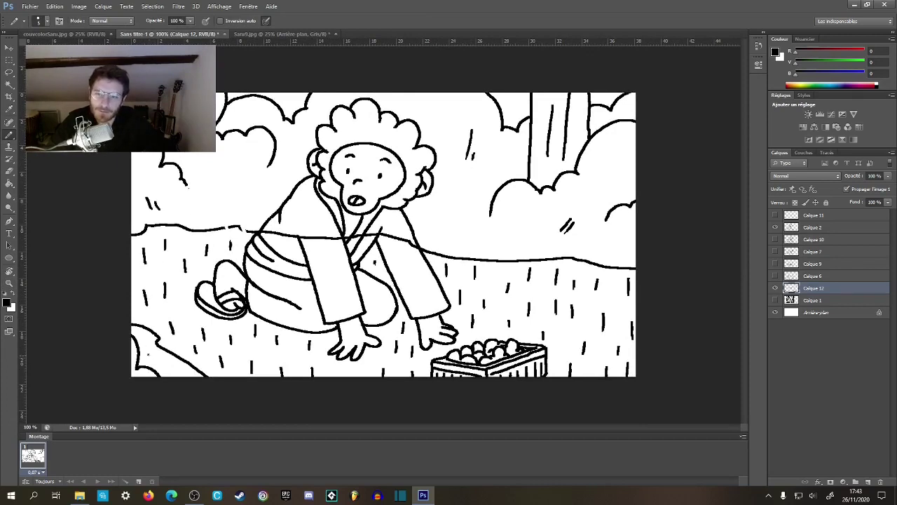
{"action": "key", "text": "z"}
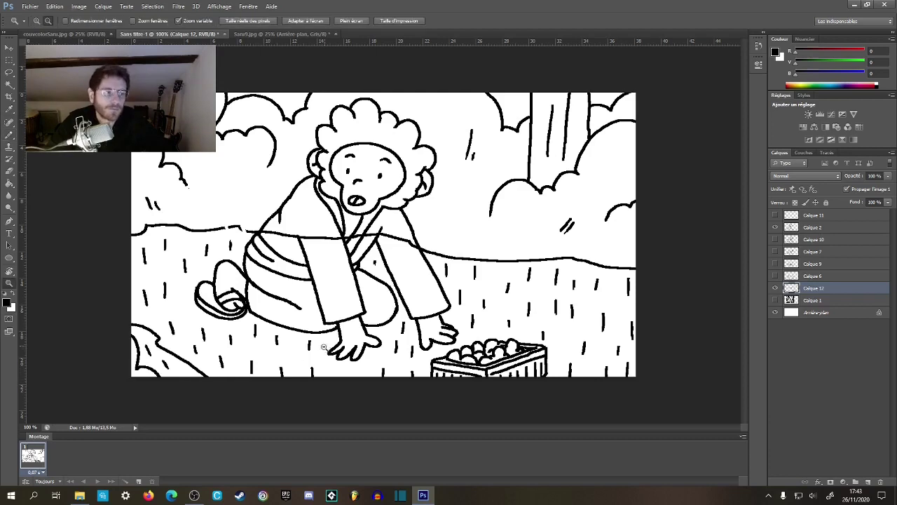
{"action": "key", "text": "ctrl+minus"}
{"action": "key", "text": "ctrl+minus"}
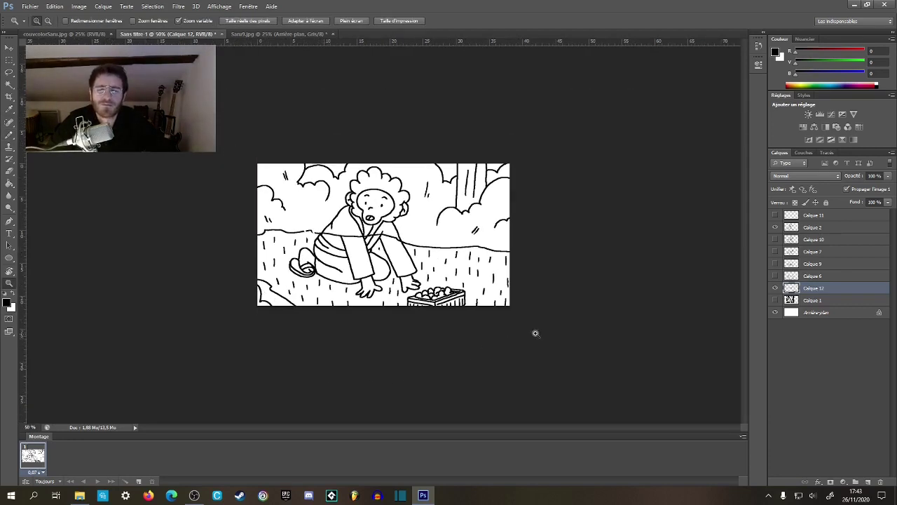
{"action": "key", "text": "b"}
{"action": "key", "text": "z"}
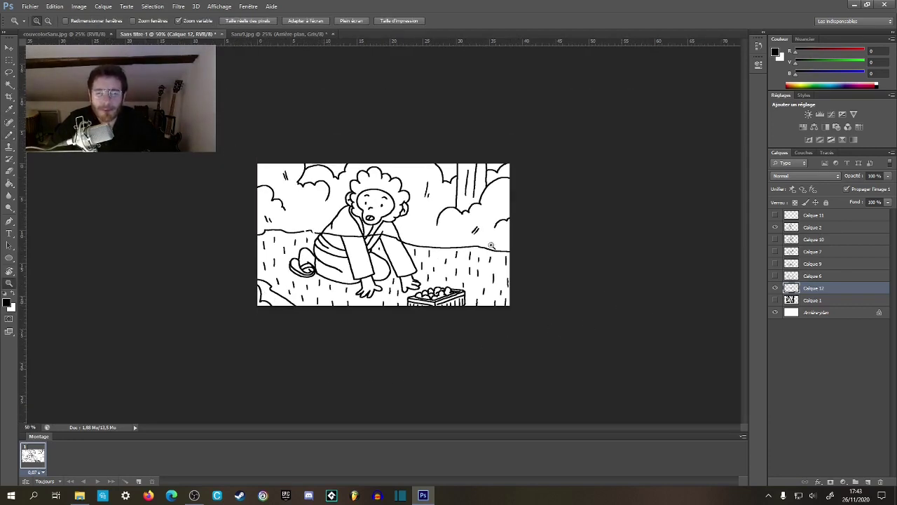
{"action": "left_click", "coordinate": [497, 248]}
{"action": "left_click", "coordinate": [497, 248]}
{"action": "left_click", "coordinate": [497, 249]}
{"action": "key", "text": "b"}
{"action": "left_click_drag", "start_coordinate": [490, 230], "coordinate": [292, 255]}
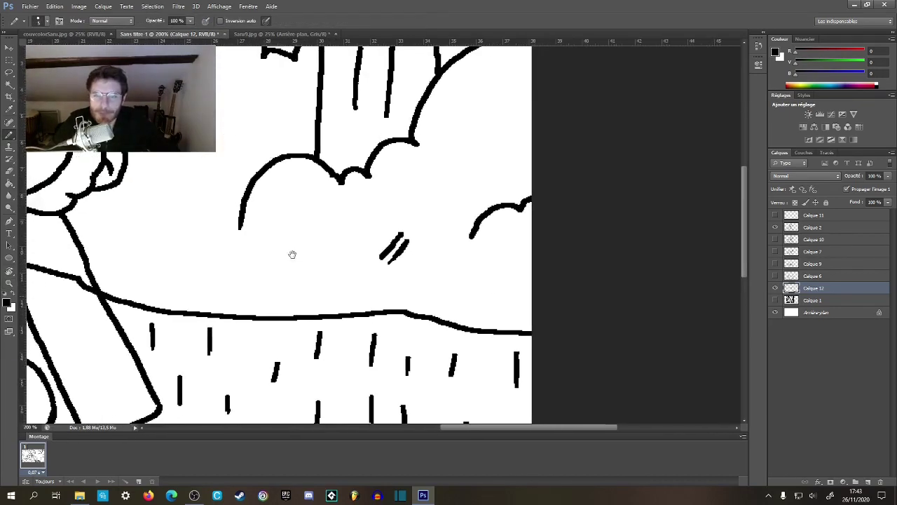
{"action": "key", "text": "z"}
{"action": "key", "text": "ctrl+minus"}
{"action": "key", "text": "ctrl+minus"}
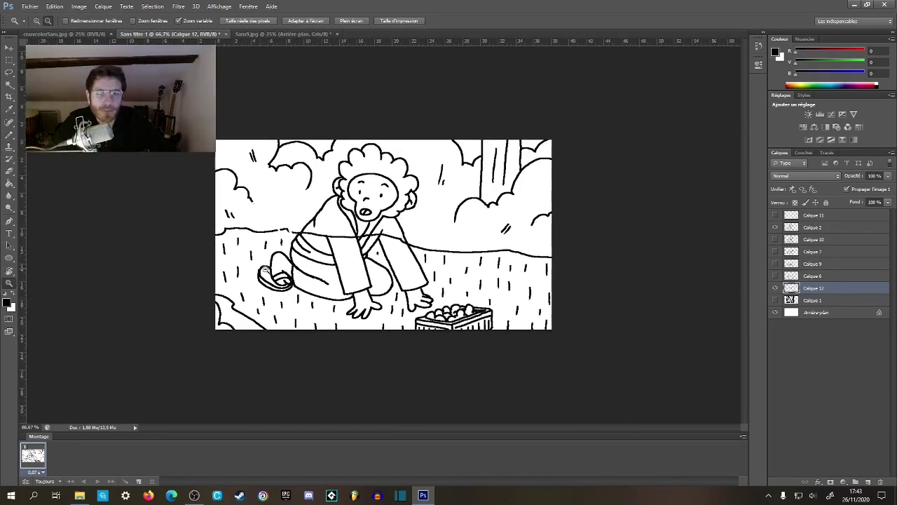
- On Calque 2, select the stray white patches covering the horizon with the Magic Wand, delete them and clear the selection
{"action": "left_click", "coordinate": [796, 228]}
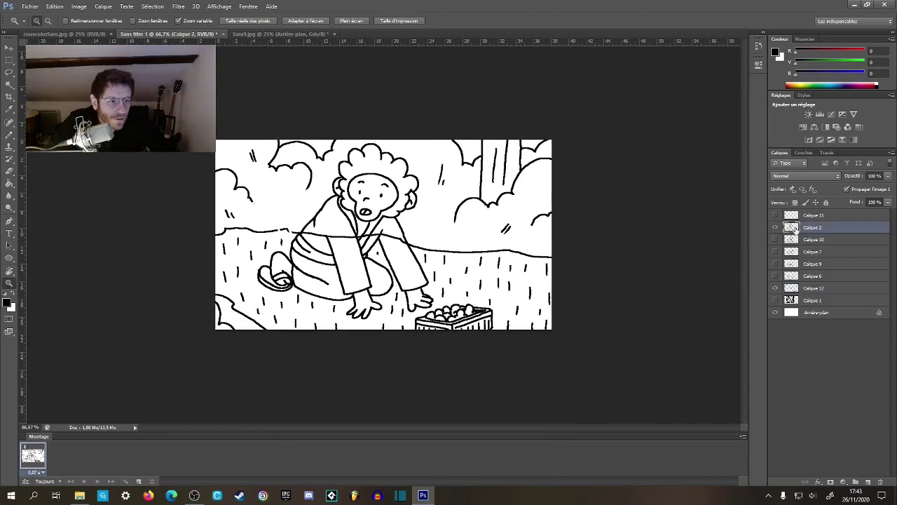
{"action": "double_click", "coordinate": [288, 238]}
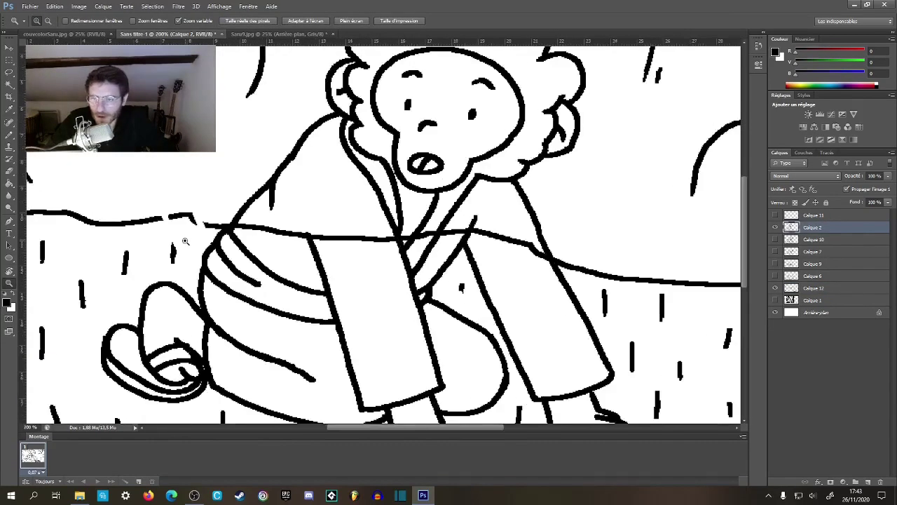
{"action": "key", "text": "w"}
{"action": "left_click", "coordinate": [197, 221]}
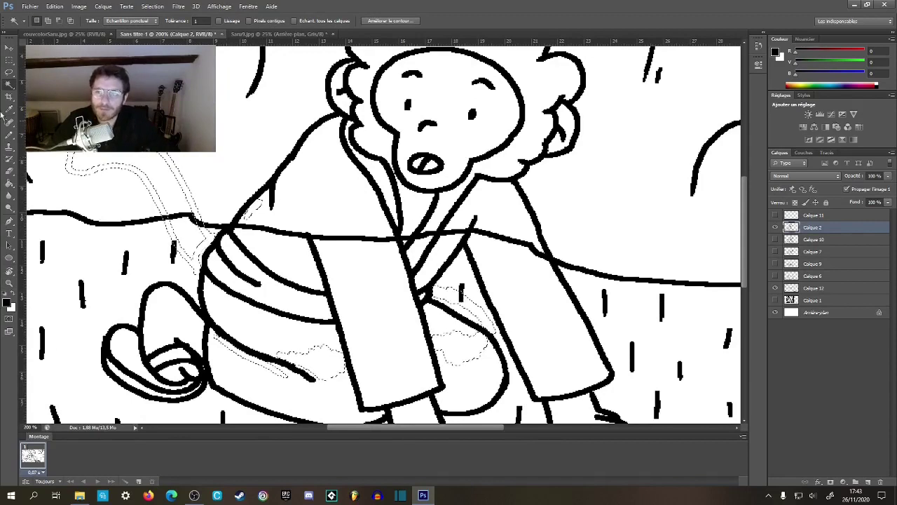
{"action": "left_click", "coordinate": [10, 73]}
{"action": "left_click", "coordinate": [216, 219]}
{"action": "key", "text": "z"}
{"action": "left_click", "coordinate": [216, 219], "text": "alt"}
{"action": "left_click", "coordinate": [216, 220], "text": "alt"}
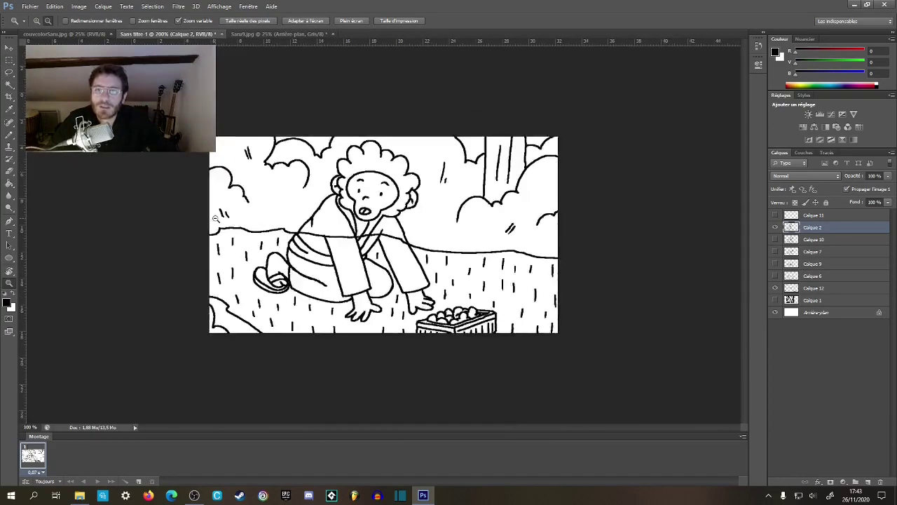
- Fill the character's robe and body with white on Calque 2 using the Paint Bucket, hiding Calque 12 while filling
{"action": "left_click", "coordinate": [776, 289]}
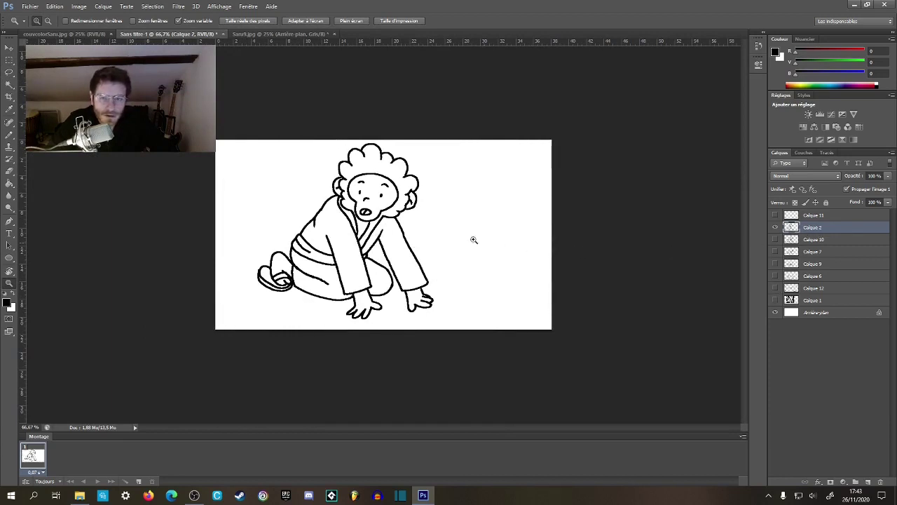
{"action": "key", "text": "m"}
{"action": "key", "text": "g"}
{"action": "key", "text": "x"}
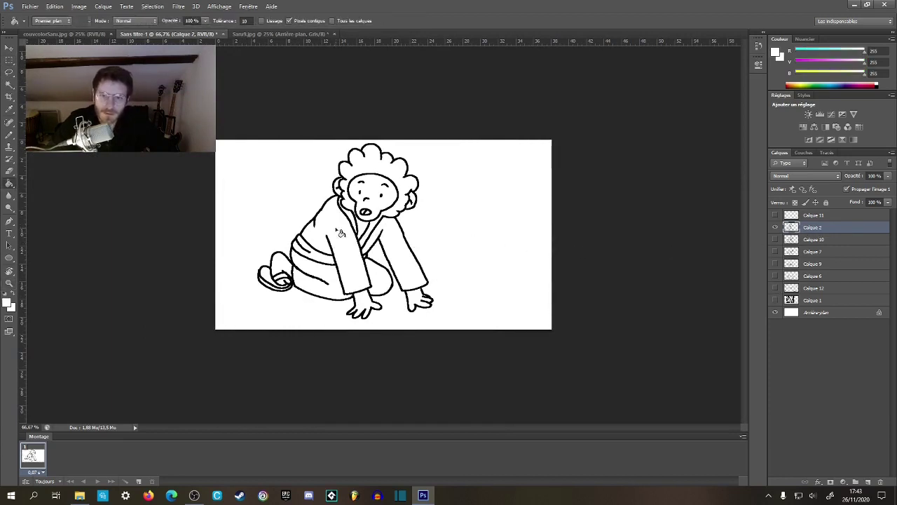
{"action": "left_click", "coordinate": [776, 288]}
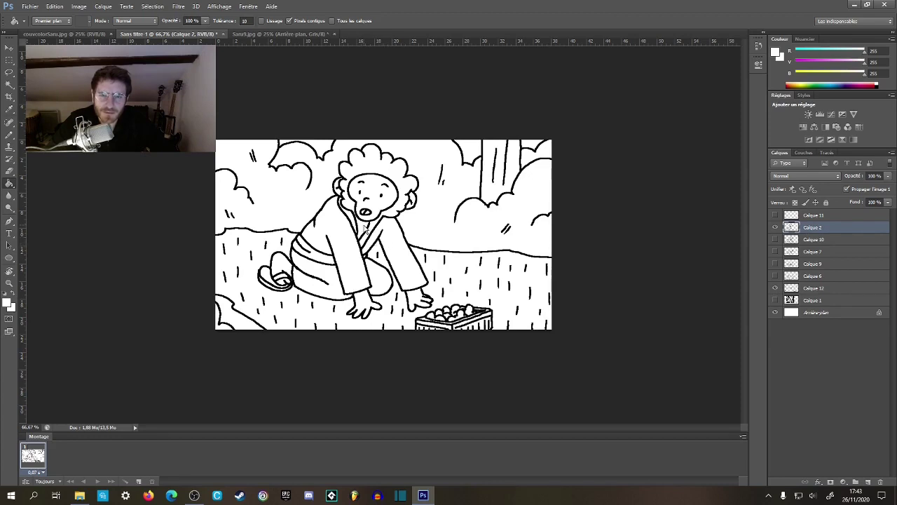
{"action": "key", "text": "z"}
{"action": "left_click", "coordinate": [603, 280], "text": "alt"}
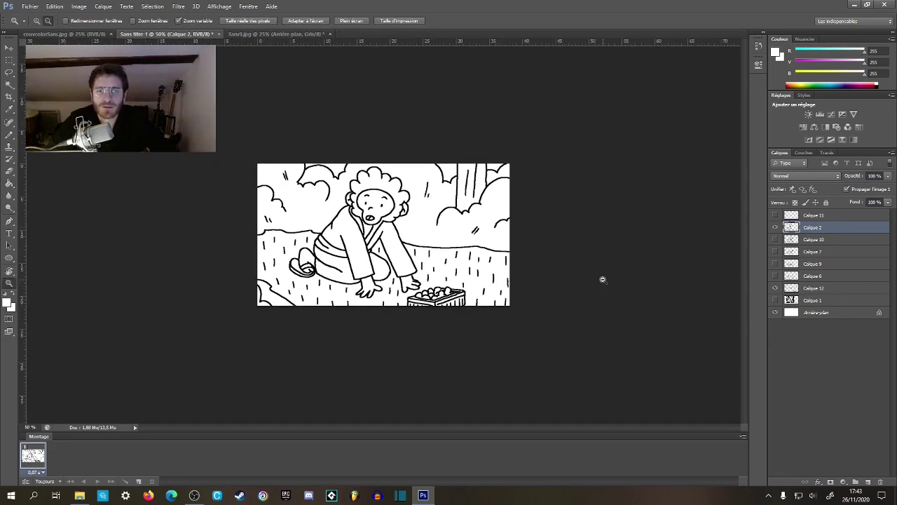
{"action": "left_click", "coordinate": [603, 280], "text": "alt"}
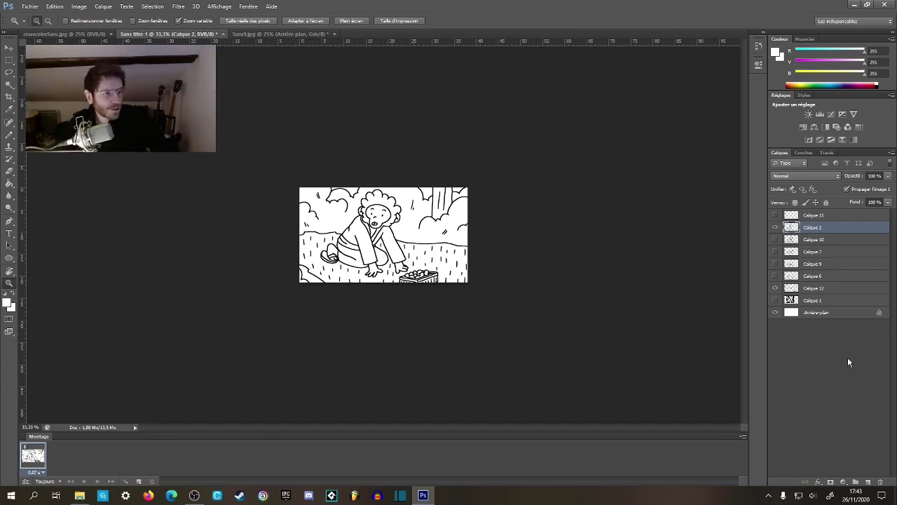
- Compare the Calque 6 and Calque 2 poses against the background, and leave both character layers hidden
{"action": "left_click", "coordinate": [775, 288]}
{"action": "left_click", "coordinate": [775, 288]}
{"action": "left_click", "coordinate": [775, 276]}
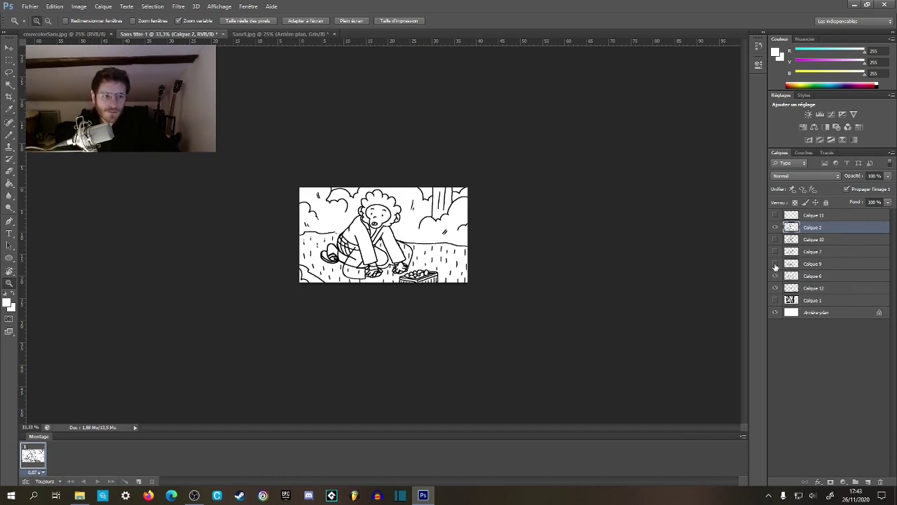
{"action": "left_click", "coordinate": [775, 227]}
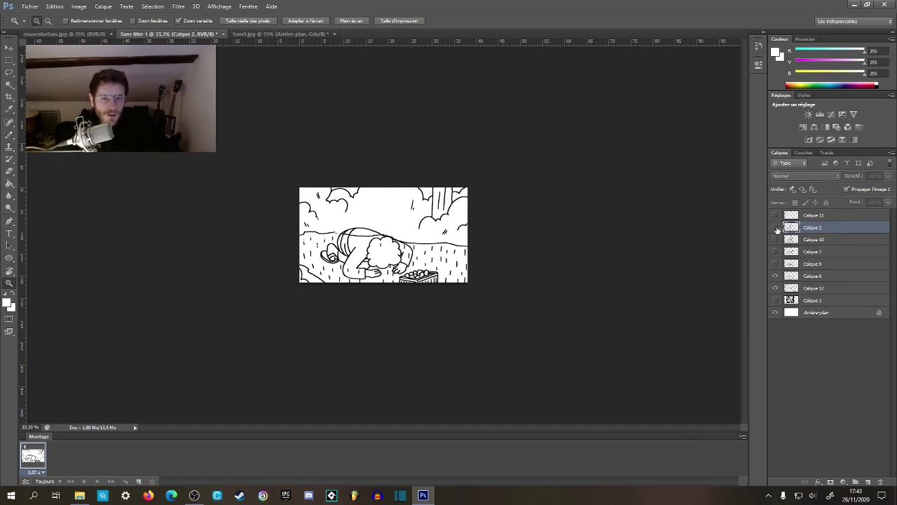
{"action": "left_click", "coordinate": [775, 227]}
{"action": "left_click", "coordinate": [776, 276]}
{"action": "left_click", "coordinate": [776, 227]}
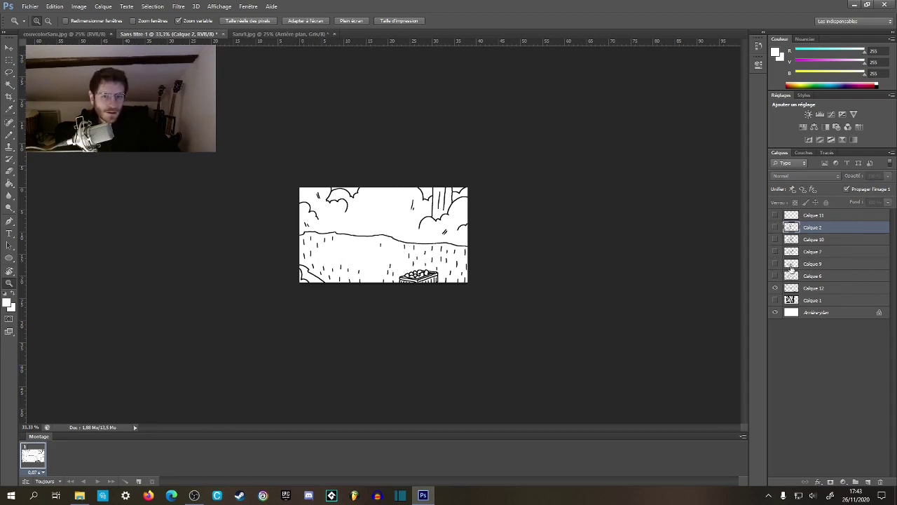
- Fill the bare middle of the ground on Calque 12 with short black grass strokes using the Pencil tool
{"action": "left_click", "coordinate": [799, 290]}
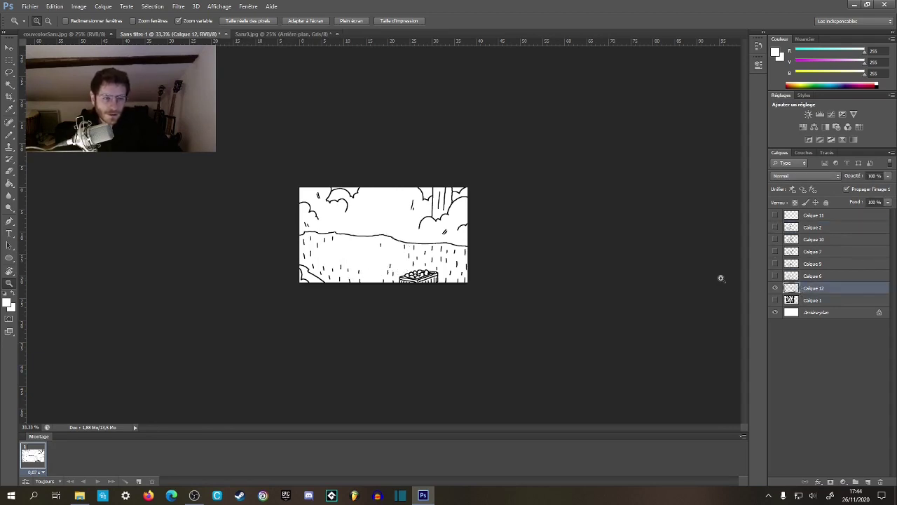
{"action": "key", "text": "ctrl+1"}
{"action": "key", "text": "b"}
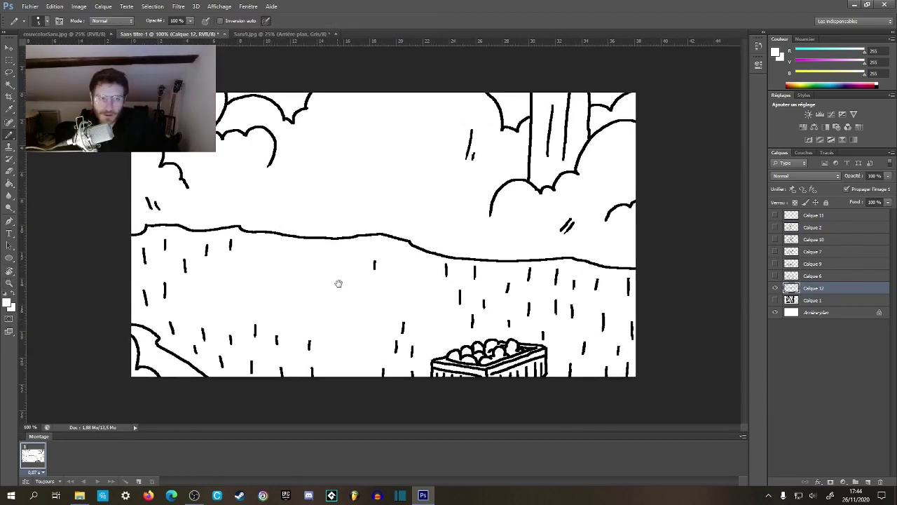
{"action": "left_click", "coordinate": [360, 235], "text": "alt"}
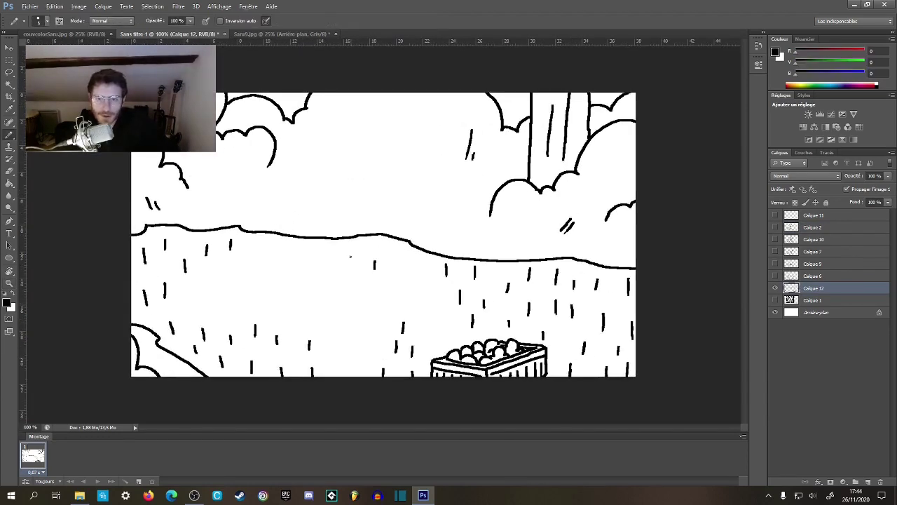
{"action": "left_click", "coordinate": [336, 304], "text": "ctrl"}
{"action": "left_click_drag", "start_coordinate": [327, 316], "coordinate": [499, 239]}
{"action": "left_click_drag", "start_coordinate": [264, 176], "coordinate": [264, 206]}
{"action": "left_click_drag", "start_coordinate": [319, 154], "coordinate": [316, 181]}
{"action": "left_click_drag", "start_coordinate": [328, 217], "coordinate": [330, 239]}
{"action": "left_click_drag", "start_coordinate": [388, 123], "coordinate": [388, 132]}
{"action": "left_click_drag", "start_coordinate": [395, 177], "coordinate": [395, 215]}
{"action": "left_click_drag", "start_coordinate": [457, 107], "coordinate": [457, 137]}
{"action": "mouse_move", "coordinate": [528, 170]}
{"action": "left_mouse_down"}
{"action": "mouse_move", "coordinate": [529, 208]}
{"action": "mouse_move", "coordinate": [490, 242]}
{"action": "left_mouse_up"}
{"action": "left_click_drag", "start_coordinate": [548, 297], "coordinate": [549, 327]}
{"action": "mouse_move", "coordinate": [617, 236]}
{"action": "left_mouse_down"}
{"action": "mouse_move", "coordinate": [430, 259]}
{"action": "mouse_move", "coordinate": [405, 273]}
{"action": "left_mouse_up"}
{"action": "left_click_drag", "start_coordinate": [461, 135], "coordinate": [465, 160]}
{"action": "left_click_drag", "start_coordinate": [470, 198], "coordinate": [470, 215]}
{"action": "left_click_drag", "start_coordinate": [507, 172], "coordinate": [509, 203]}
{"action": "left_click_drag", "start_coordinate": [533, 273], "coordinate": [543, 299]}
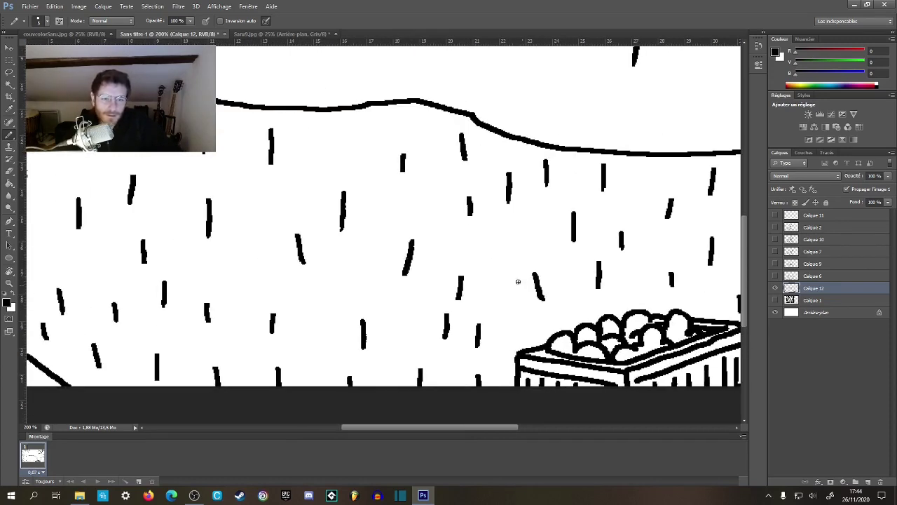
- Draw black rounded bush outlines in the empty middle of the foliage above the horizon
{"action": "key", "text": "z"}
{"action": "left_click", "coordinate": [394, 213], "text": "alt"}
{"action": "left_click", "coordinate": [394, 222], "text": "alt"}
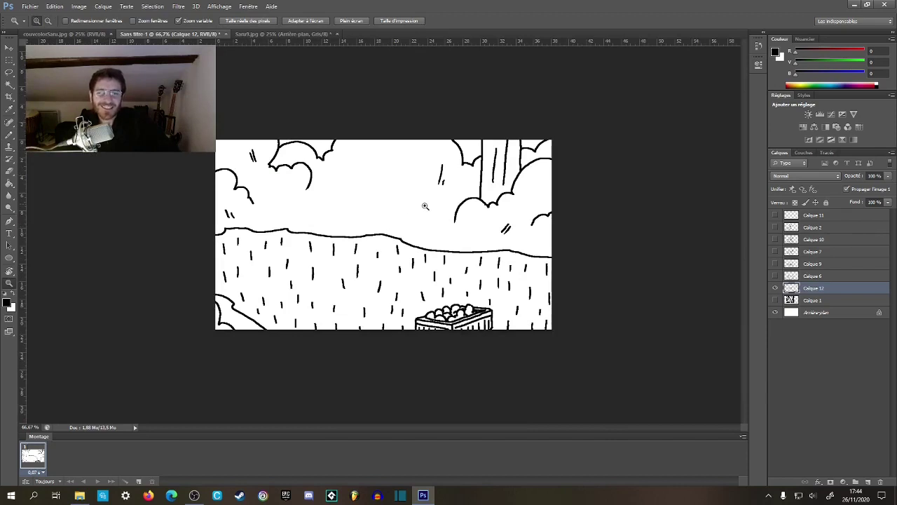
{"action": "left_click", "coordinate": [373, 186]}
{"action": "left_click", "coordinate": [372, 185]}
{"action": "key", "text": "b"}
{"action": "mouse_move", "coordinate": [394, 155]}
{"action": "left_mouse_down"}
{"action": "mouse_move", "coordinate": [405, 224]}
{"action": "mouse_move", "coordinate": [413, 220]}
{"action": "left_mouse_up"}
{"action": "mouse_move", "coordinate": [329, 261]}
{"action": "left_mouse_down"}
{"action": "mouse_move", "coordinate": [348, 231]}
{"action": "mouse_move", "coordinate": [392, 225]}
{"action": "mouse_move", "coordinate": [411, 251]}
{"action": "mouse_move", "coordinate": [433, 240]}
{"action": "mouse_move", "coordinate": [459, 194]}
{"action": "mouse_move", "coordinate": [532, 189]}
{"action": "mouse_move", "coordinate": [547, 229]}
{"action": "left_mouse_up"}
{"action": "key", "text": "z"}
{"action": "left_click", "coordinate": [474, 263], "text": "alt"}
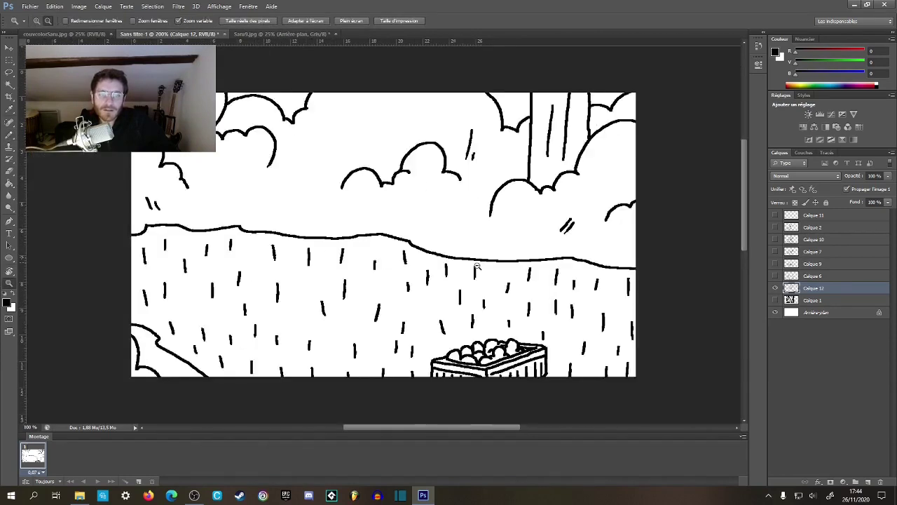
{"action": "left_click", "coordinate": [476, 276], "text": "alt"}
{"action": "left_click", "coordinate": [482, 281]}
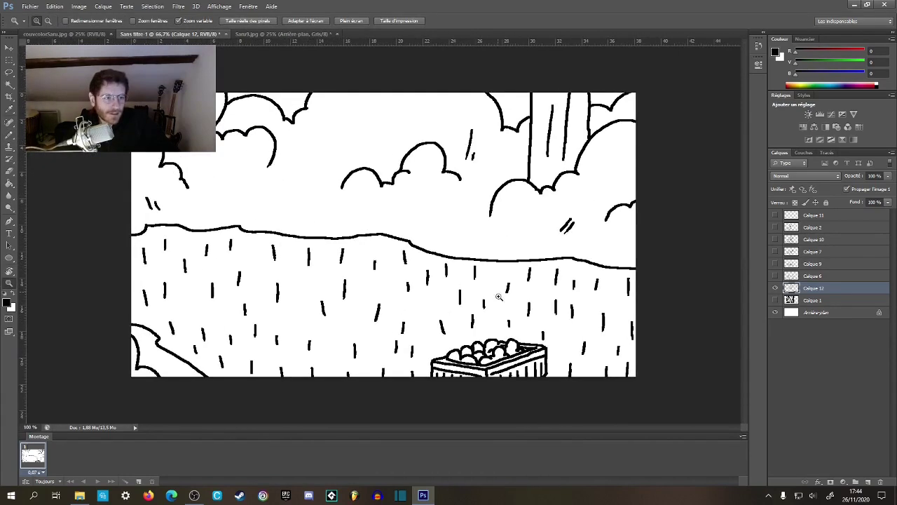
- Sample the olive green of the bushes in couvcolorSaru.jpg and fill the main background foliage on Calque 12 with it
{"action": "left_click", "coordinate": [66, 33]}
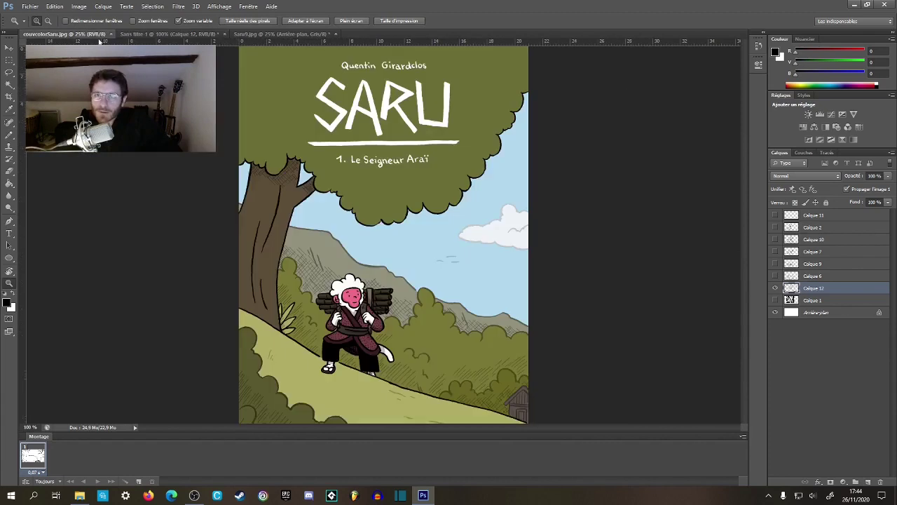
{"action": "key", "text": "g"}
{"action": "left_click", "coordinate": [440, 329], "text": "alt"}
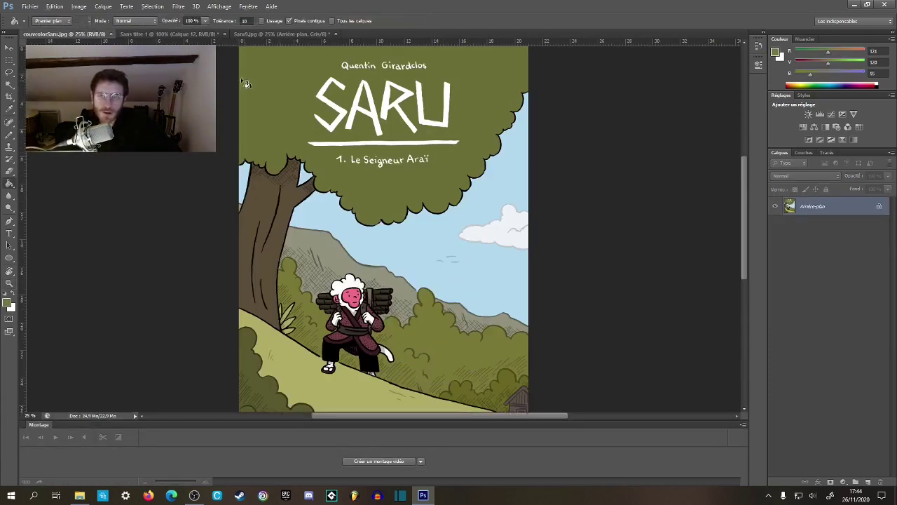
{"action": "left_click", "coordinate": [201, 34]}
{"action": "left_click", "coordinate": [342, 168]}
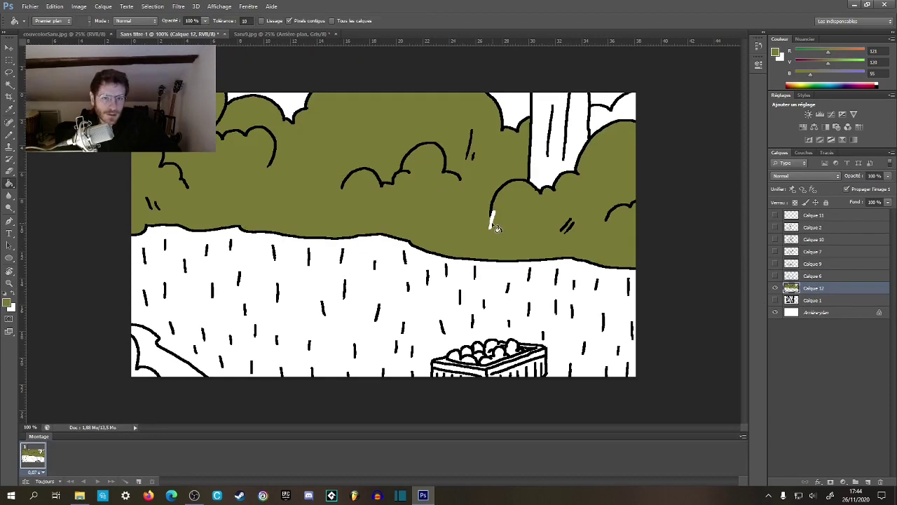
- Cover the leftover white patch at the lower end of the bush outline near the trunk with the olive green
{"action": "key", "text": "b"}
{"action": "scroll", "coordinate": [519, 213], "scroll_direction": "up", "scroll_amount": 5}
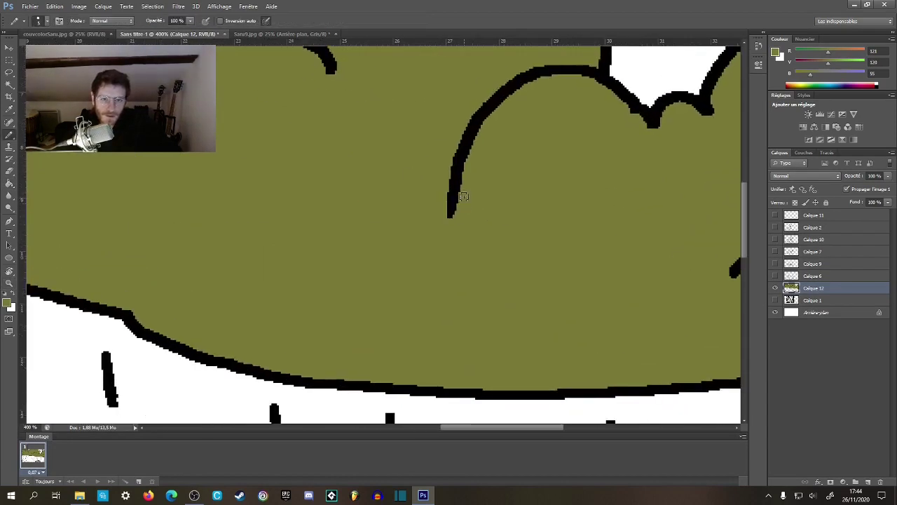
{"action": "key", "text": "z"}
{"action": "scroll", "coordinate": [398, 191], "scroll_direction": "down", "scroll_amount": 5}
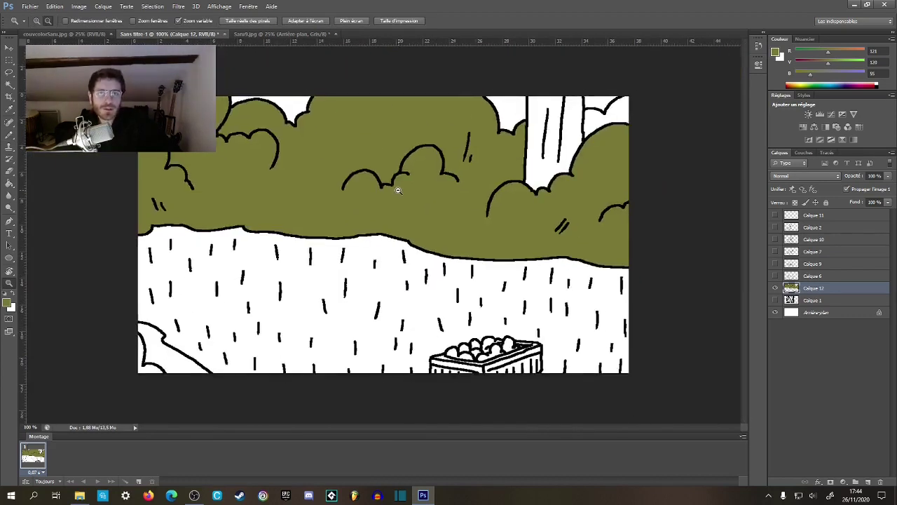
{"action": "scroll", "coordinate": [398, 191], "scroll_direction": "down", "scroll_amount": 1}
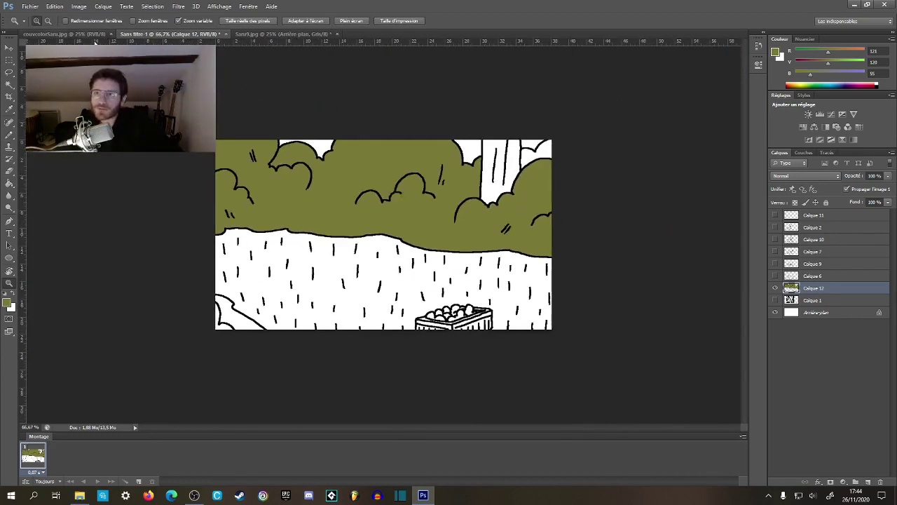
- Fill the gaps behind the bushes with a dark green sampled from couvcolorSaru.jpg, and the small bush beside the trunk with the olive green
{"action": "left_click", "coordinate": [95, 33]}
{"action": "key", "text": "b"}
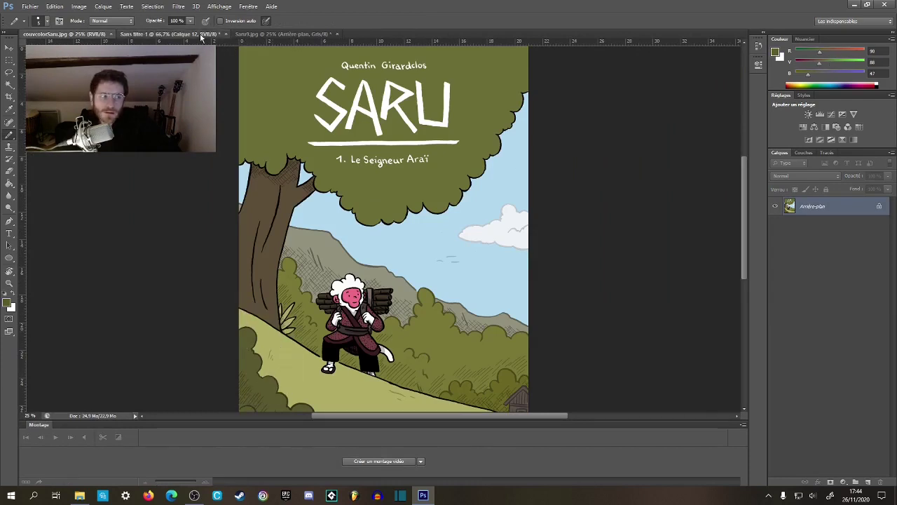
{"action": "left_click", "coordinate": [169, 34]}
{"action": "key", "text": "g"}
{"action": "left_click", "coordinate": [324, 149]}
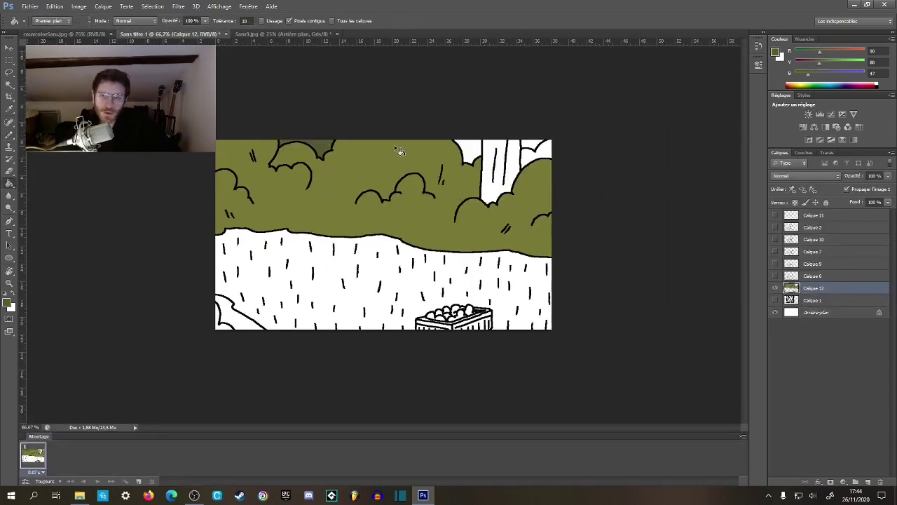
{"action": "left_click", "coordinate": [475, 152]}
{"action": "left_click", "coordinate": [533, 145]}
{"action": "left_click", "coordinate": [531, 177], "text": "alt"}
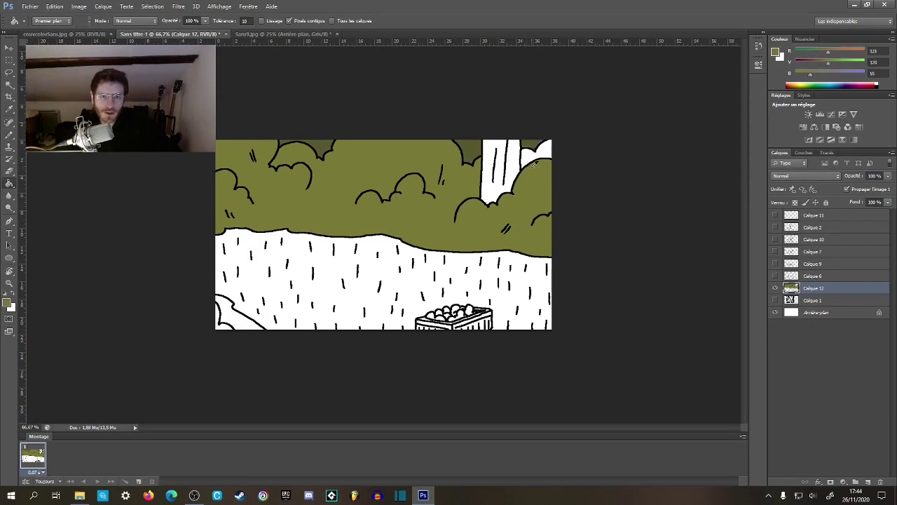
{"action": "left_click", "coordinate": [527, 163]}
- Sample the tree trunk's brown in couvcolorSaru.jpg and fill the background trunk with it
{"action": "left_click", "coordinate": [65, 34]}
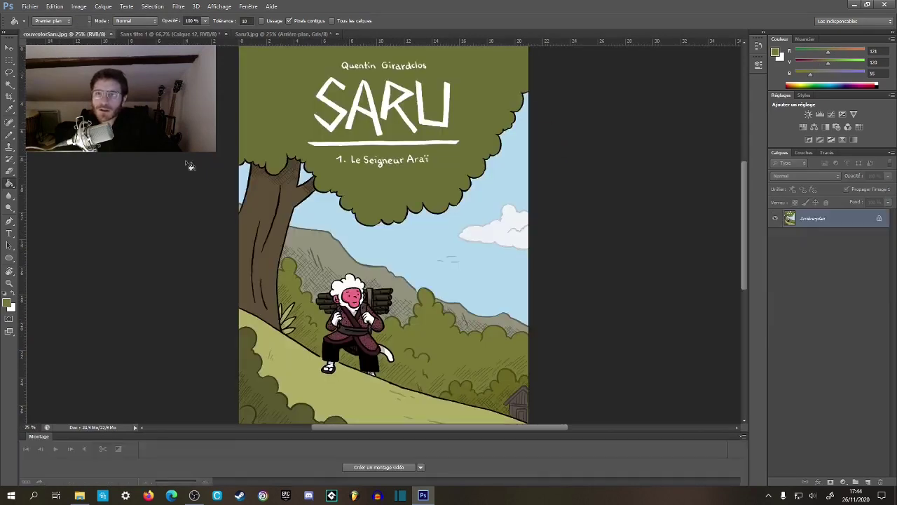
{"action": "left_click", "coordinate": [270, 208], "text": "alt"}
{"action": "left_click", "coordinate": [169, 34]}
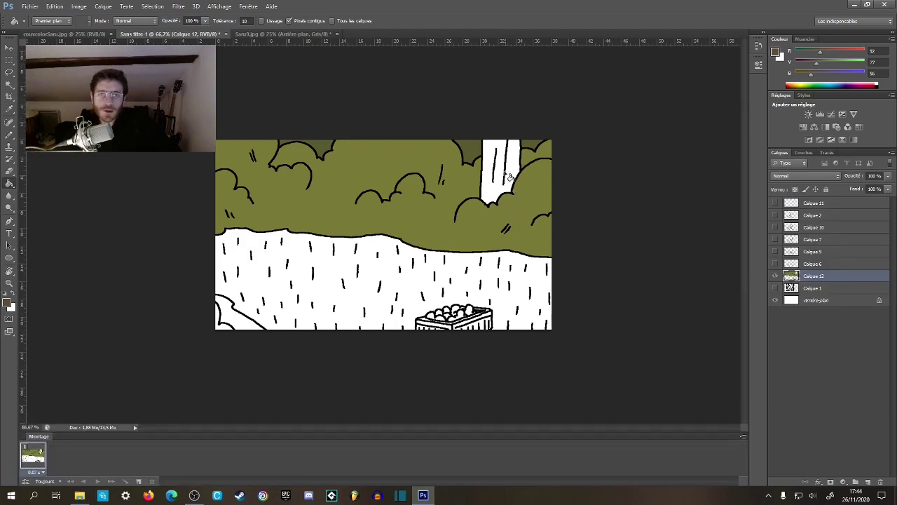
{"action": "left_click", "coordinate": [496, 150]}
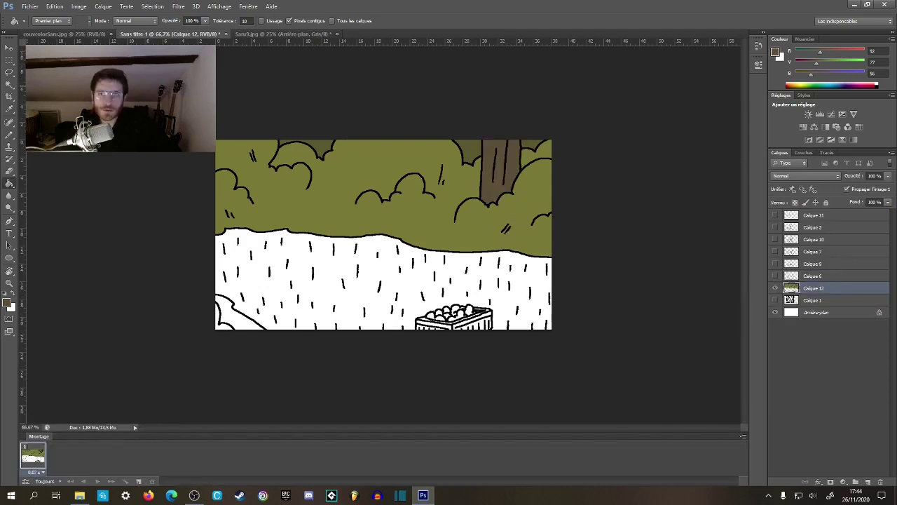
- Sample the light green of the grassy slope in couvcolorSaru.jpg and fill the ground with it
{"action": "left_click", "coordinate": [82, 35]}
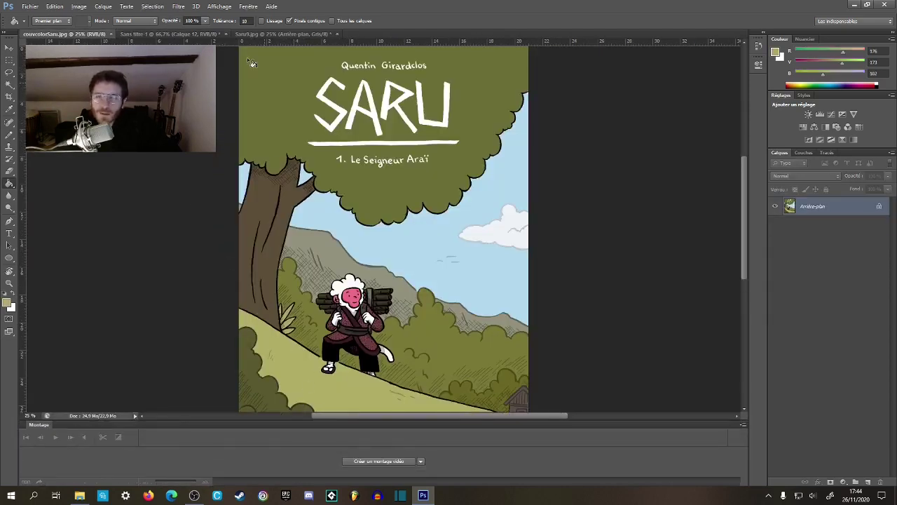
{"action": "left_click", "coordinate": [168, 34]}
{"action": "left_click", "coordinate": [303, 265]}
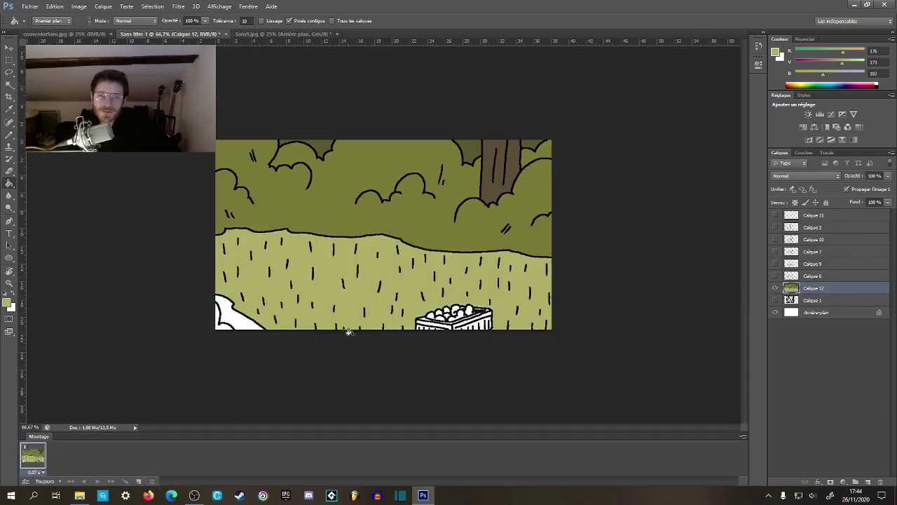
- Fill the foreground corner bush with the cover's dark green on its inner part and the tree foliage green on its outer part
{"action": "left_click", "coordinate": [82, 33]}
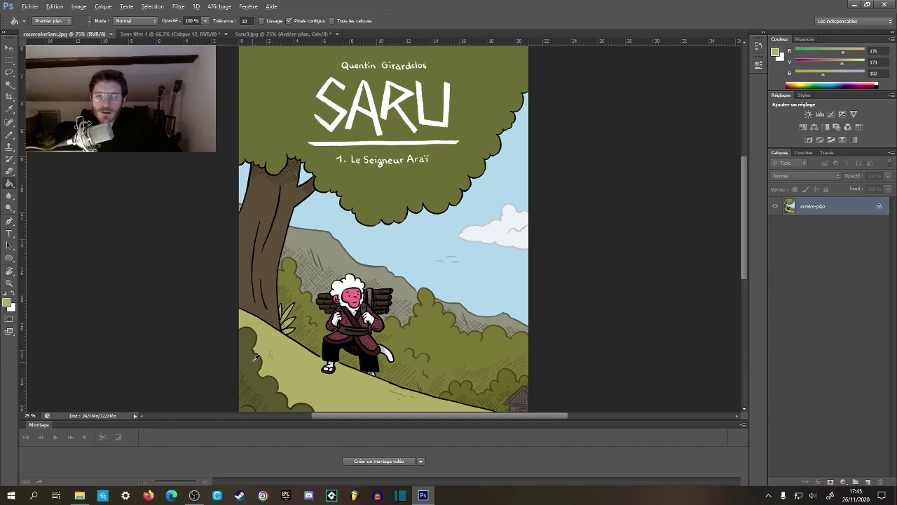
{"action": "left_click", "coordinate": [281, 34]}
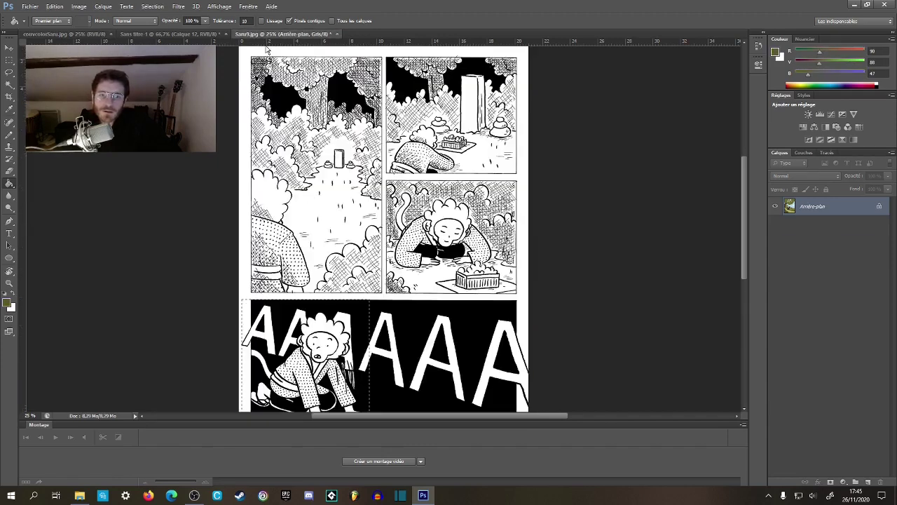
{"action": "left_click", "coordinate": [168, 34]}
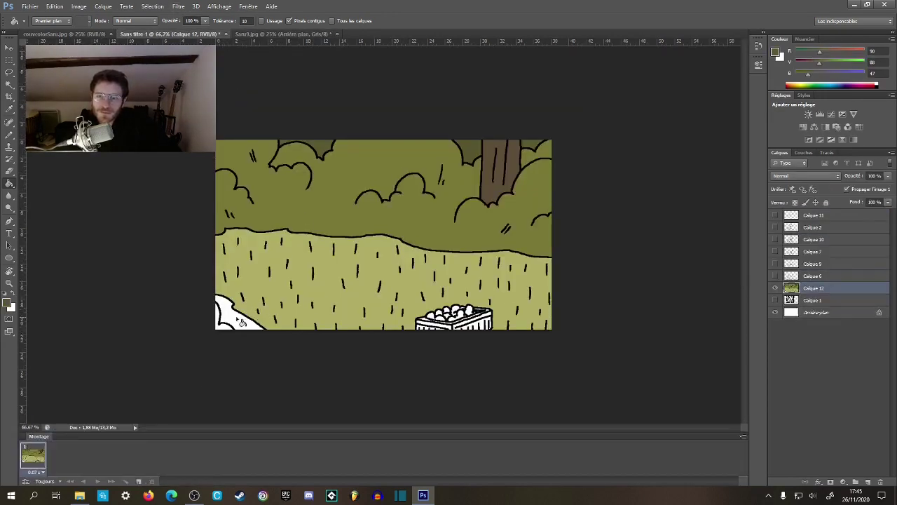
{"action": "left_click", "coordinate": [77, 33]}
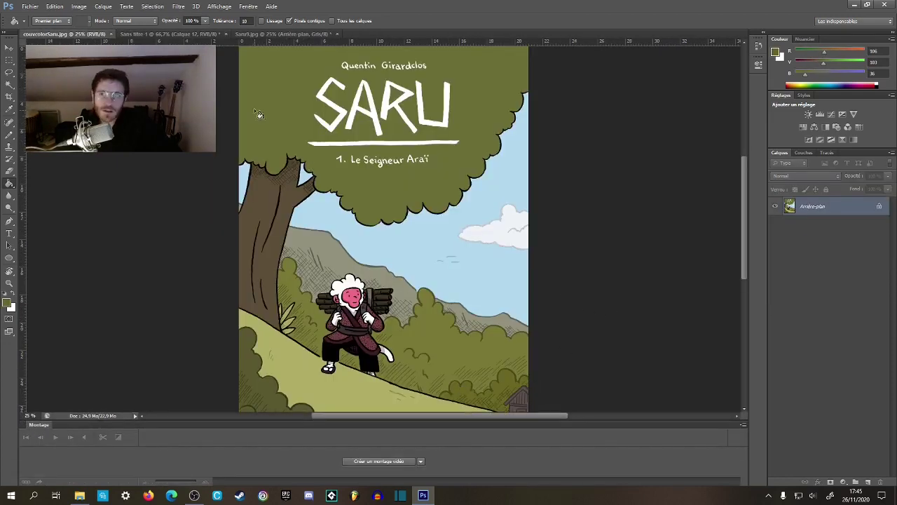
{"action": "left_click", "coordinate": [186, 34]}
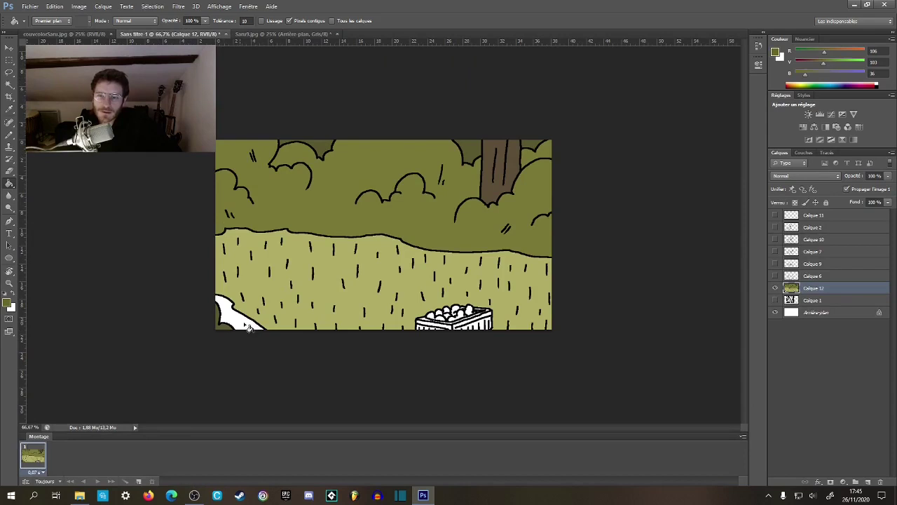
{"action": "left_click", "coordinate": [248, 327]}
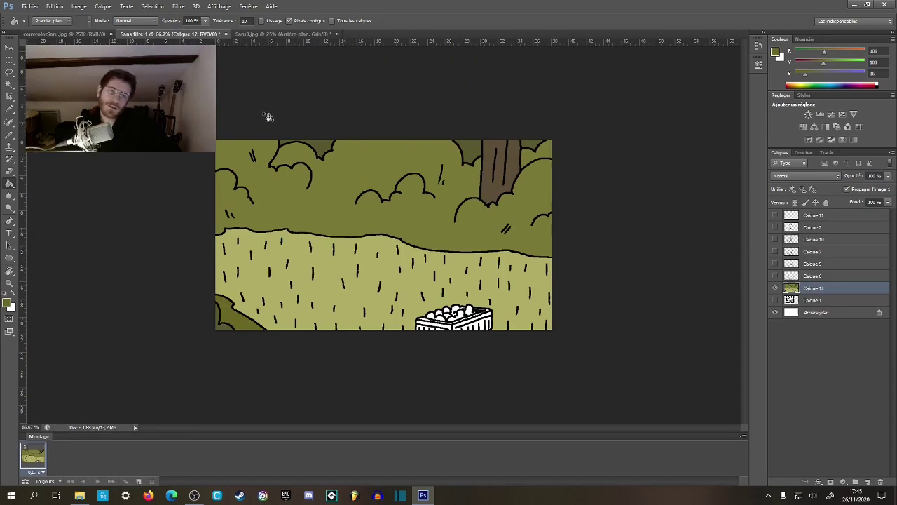
- Preview the Calque 2 character over the coloured background, leaving that layer hidden
{"action": "left_click", "coordinate": [775, 228]}
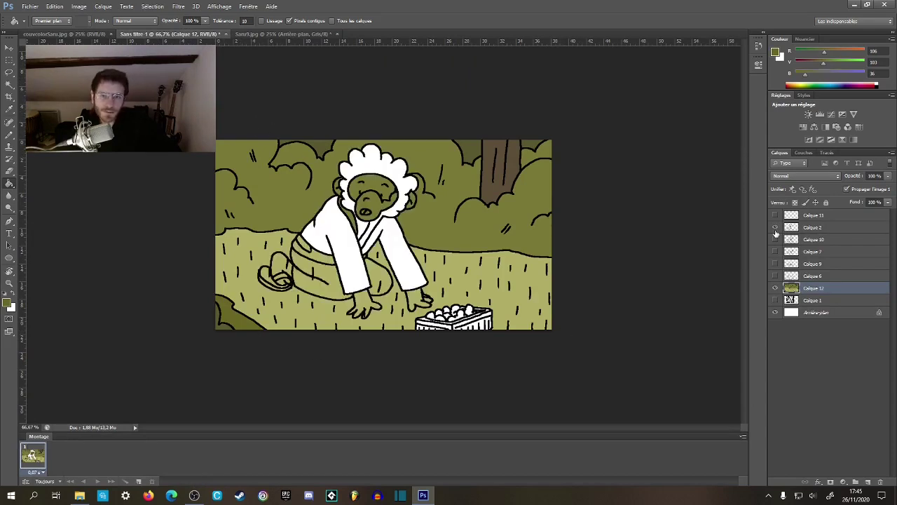
{"action": "left_click", "coordinate": [775, 230]}
{"action": "left_click", "coordinate": [776, 230]}
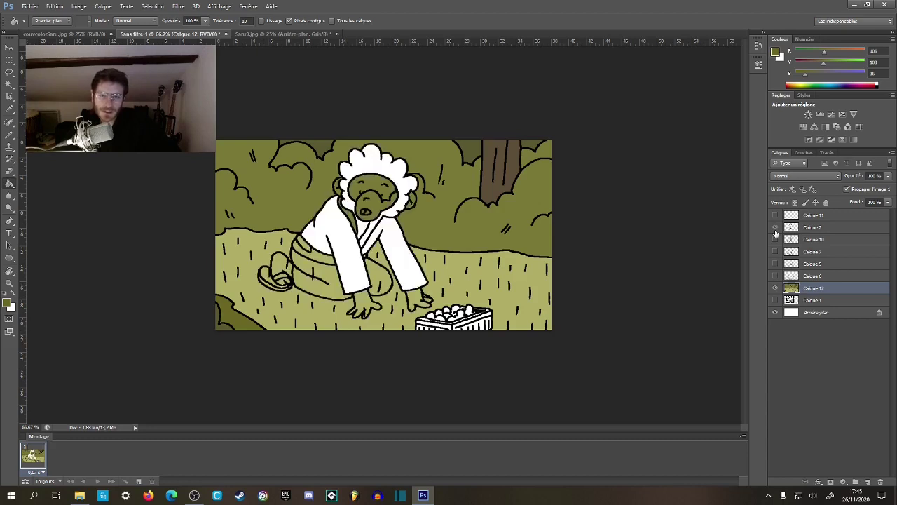
{"action": "left_click", "coordinate": [775, 228]}
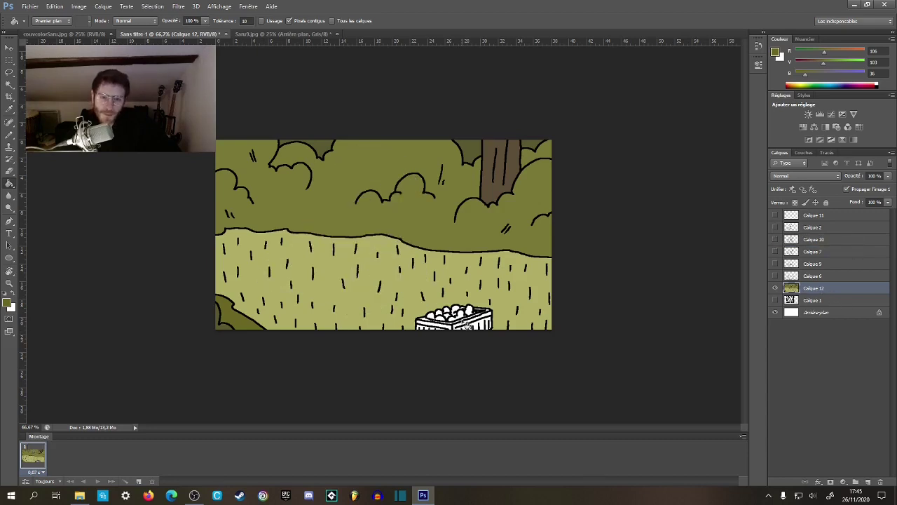
- Examine the uncoloured fruit crate against the couvcolorSaru.jpg cover and the Saru9.jpg page for colour reference
{"action": "key", "text": "z"}
{"action": "left_click", "coordinate": [467, 345]}
{"action": "left_click", "coordinate": [467, 345]}
{"action": "left_click_drag", "start_coordinate": [509, 360], "coordinate": [384, 254]}
{"action": "key", "text": "g"}
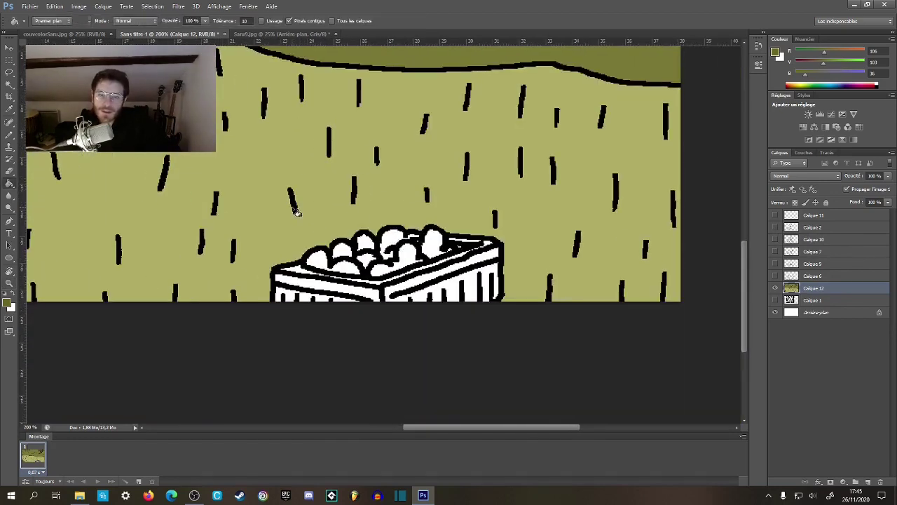
{"action": "left_click", "coordinate": [63, 33]}
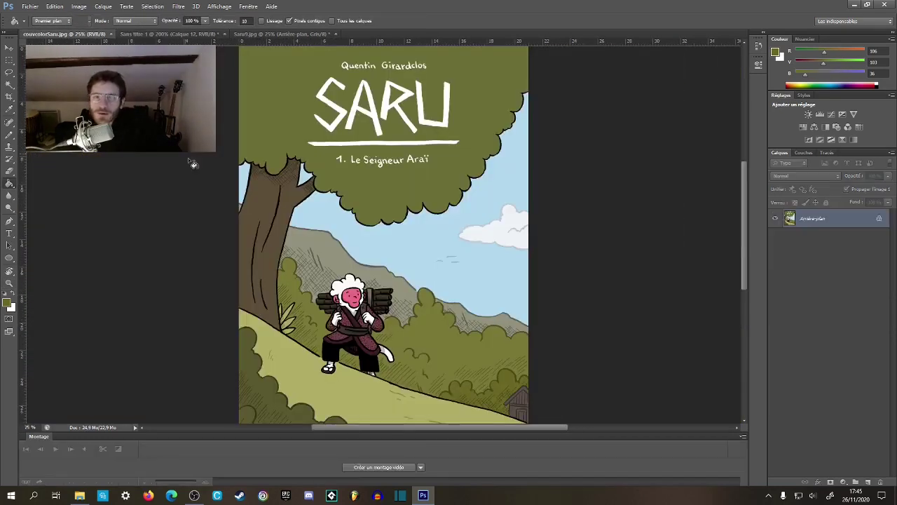
{"action": "left_click", "coordinate": [290, 33]}
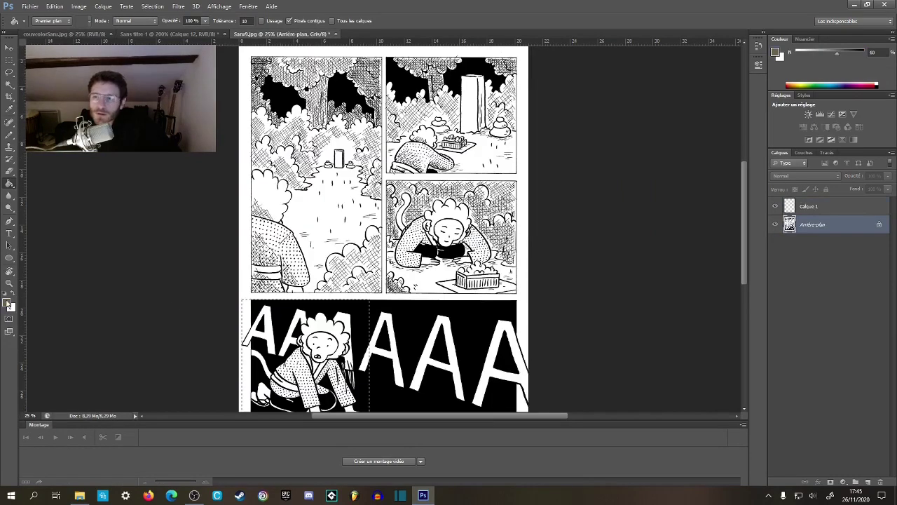
{"action": "left_click", "coordinate": [185, 34]}
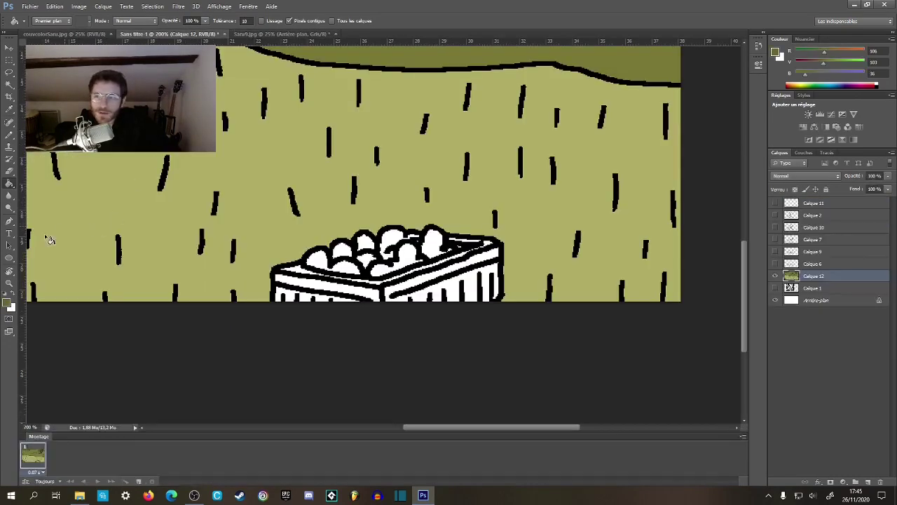
- Set the foreground colour to the crimson a23648 for the fruits in the crate
{"action": "key", "text": "i"}
{"action": "left_click", "coordinate": [8, 303]}
{"action": "left_click_drag", "start_coordinate": [559, 354], "coordinate": [561, 381]}
{"action": "left_click_drag", "start_coordinate": [504, 314], "coordinate": [508, 296]}
{"action": "left_click_drag", "start_coordinate": [560, 372], "coordinate": [566, 260]}
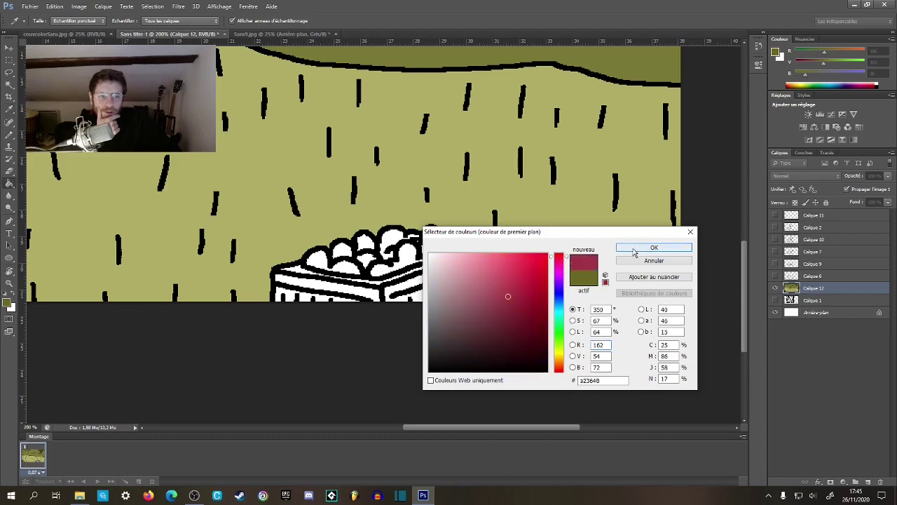
{"action": "left_click", "coordinate": [654, 247]}
{"action": "key", "text": "g"}
{"action": "left_click", "coordinate": [406, 259]}
{"action": "left_click", "coordinate": [393, 240]}
{"action": "left_click", "coordinate": [433, 241]}
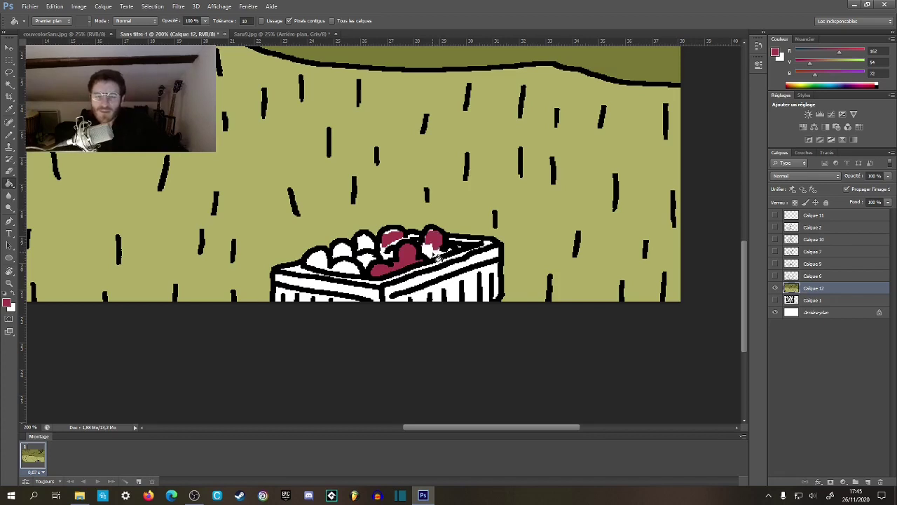
{"action": "key", "text": "z"}
{"action": "left_click", "coordinate": [392, 254]}
{"action": "key", "text": "ctrl+alt+z"}
{"action": "key", "text": "ctrl+alt+z"}
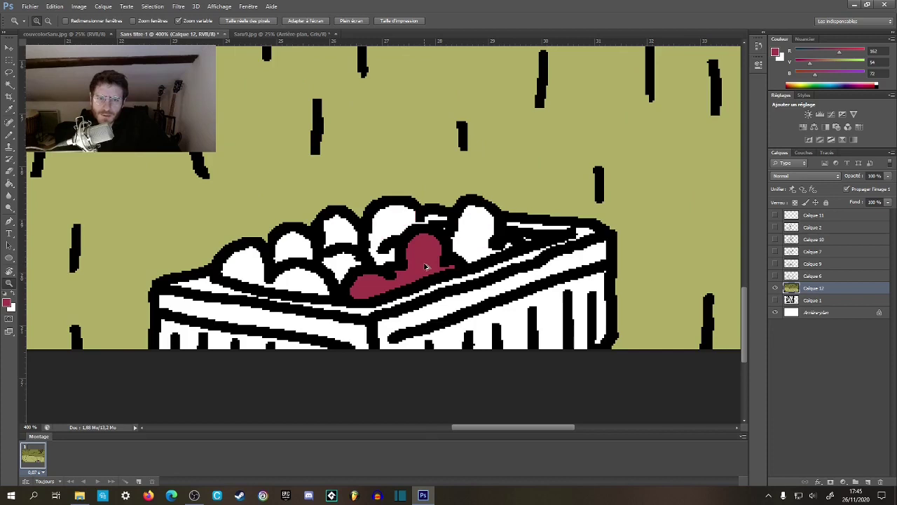
{"action": "key", "text": "ctrl+alt+z"}
- Fill one fruit at the back of the crate with crimson and set the Paint Bucket tolerance to 30
{"action": "key", "text": "g"}
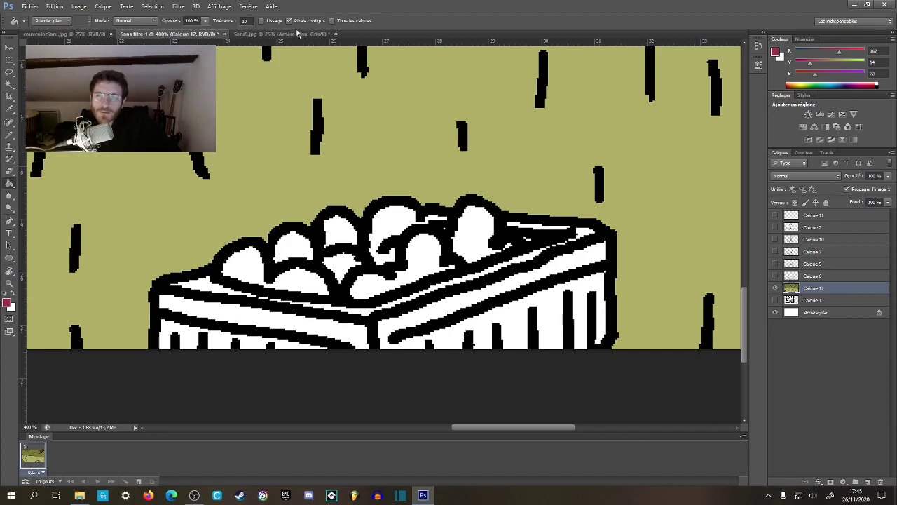
{"action": "left_click", "coordinate": [347, 237]}
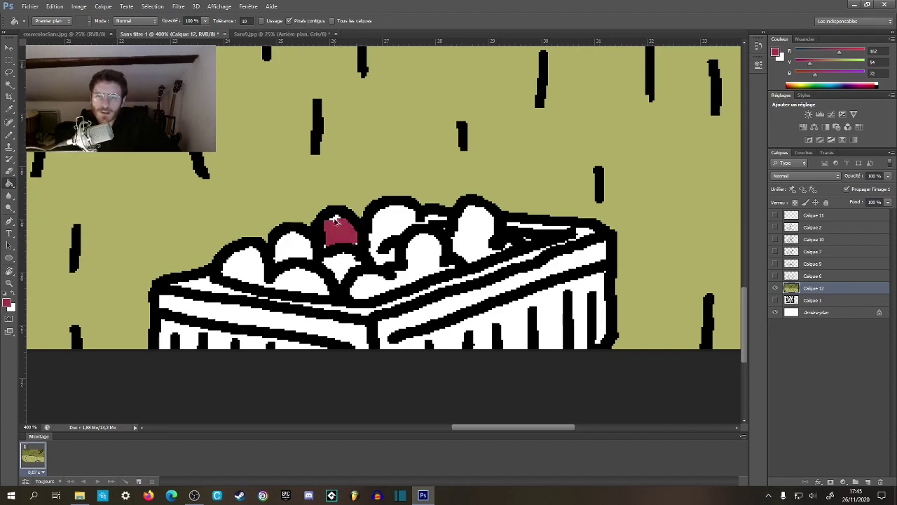
{"action": "left_click", "coordinate": [245, 21]}
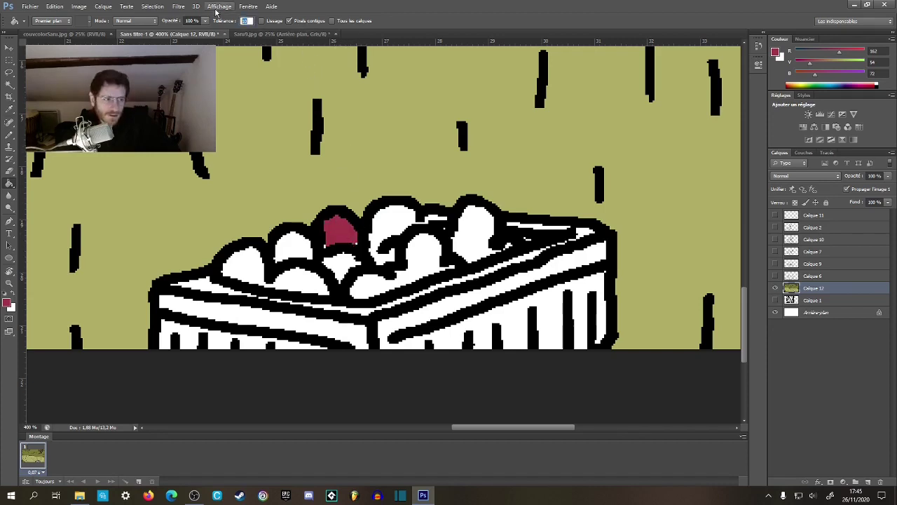
{"action": "type", "text": "30"}
{"action": "key", "text": "Return"}
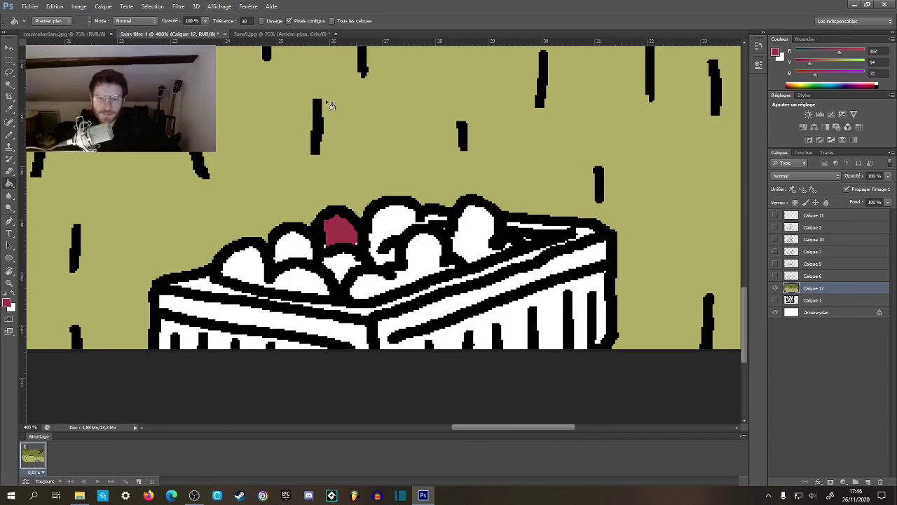
- Fill the large back fruit and the fruits in the middle of the crate with crimson
{"action": "left_click", "coordinate": [391, 220]}
{"action": "left_click", "coordinate": [384, 213]}
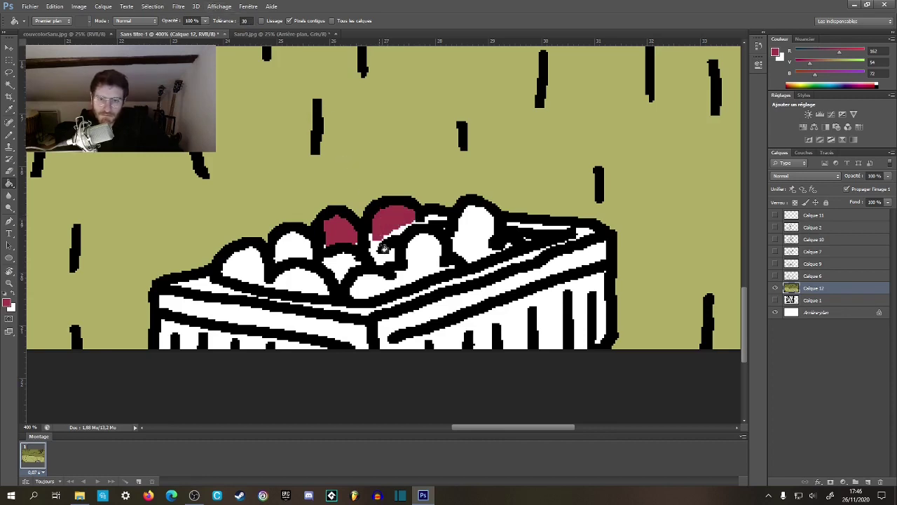
{"action": "left_click", "coordinate": [378, 252]}
{"action": "left_click", "coordinate": [398, 236]}
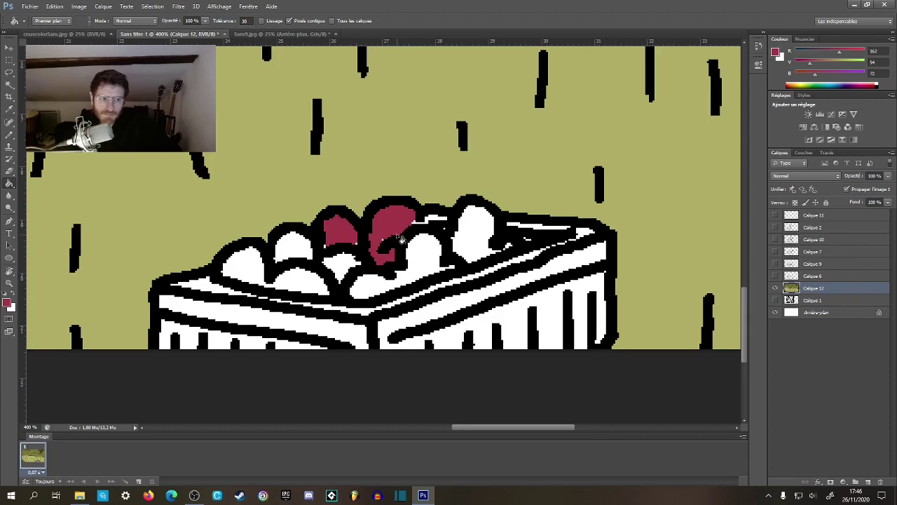
{"action": "left_click", "coordinate": [423, 263]}
{"action": "left_click", "coordinate": [341, 269]}
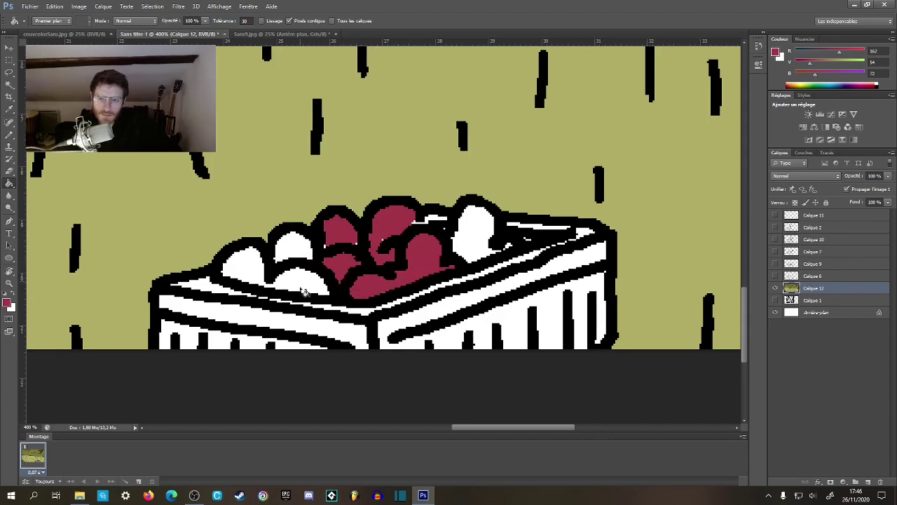
- Fill the three fruits at the left end of the crate with crimson
{"action": "left_click", "coordinate": [294, 289]}
{"action": "key", "text": "ctrl+z"}
{"action": "left_click", "coordinate": [310, 285]}
{"action": "left_click", "coordinate": [246, 269]}
{"action": "left_click", "coordinate": [259, 257]}
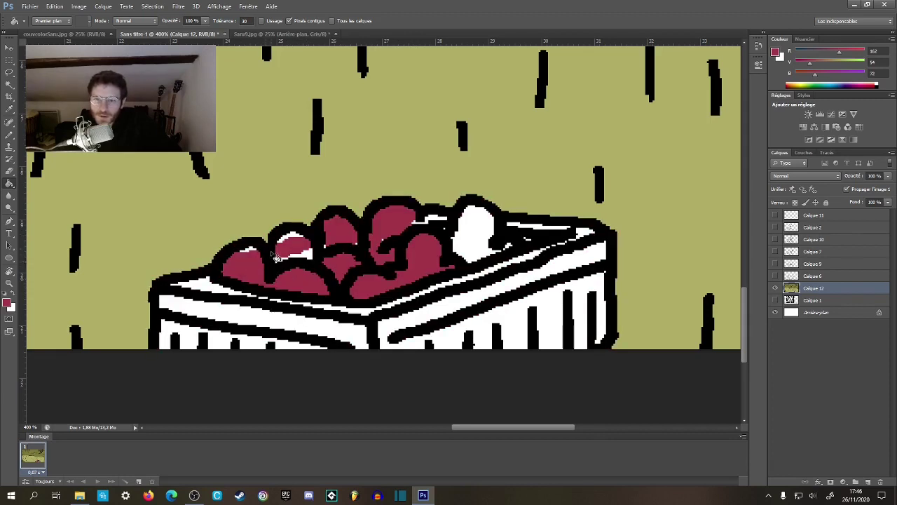
{"action": "left_click", "coordinate": [290, 242]}
{"action": "left_click", "coordinate": [307, 256]}
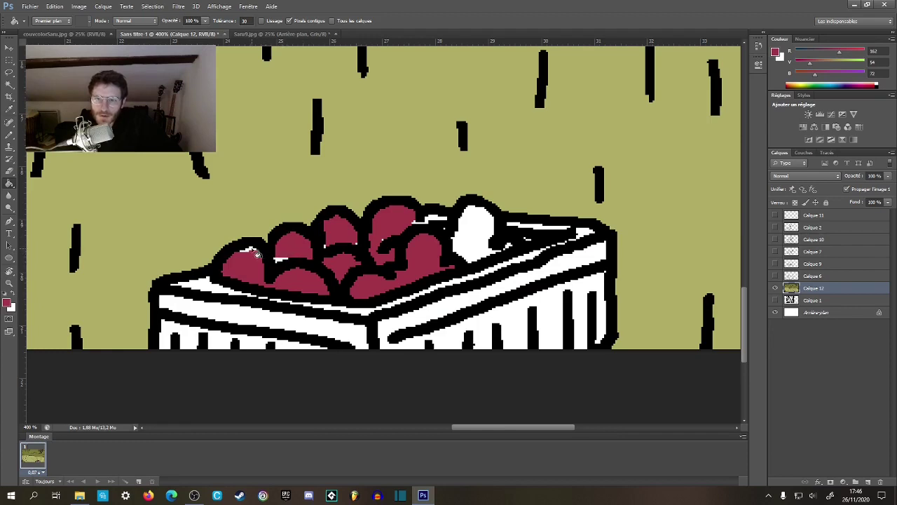
- Fill the unfinished right fruit and the leftover white specks around the fruits with crimson
{"action": "key", "text": "z"}
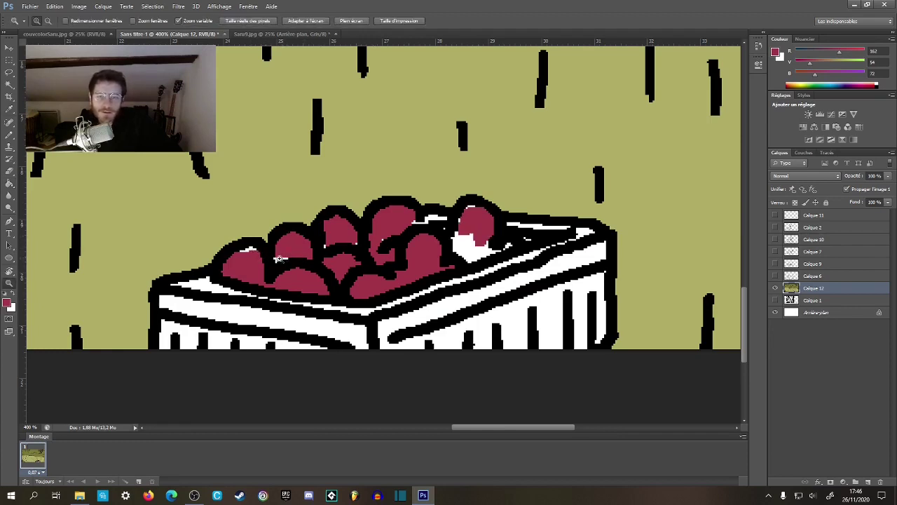
{"action": "left_click", "coordinate": [272, 260]}
{"action": "left_click", "coordinate": [269, 261]}
{"action": "left_click_drag", "start_coordinate": [278, 266], "coordinate": [338, 240]}
{"action": "key", "text": "g"}
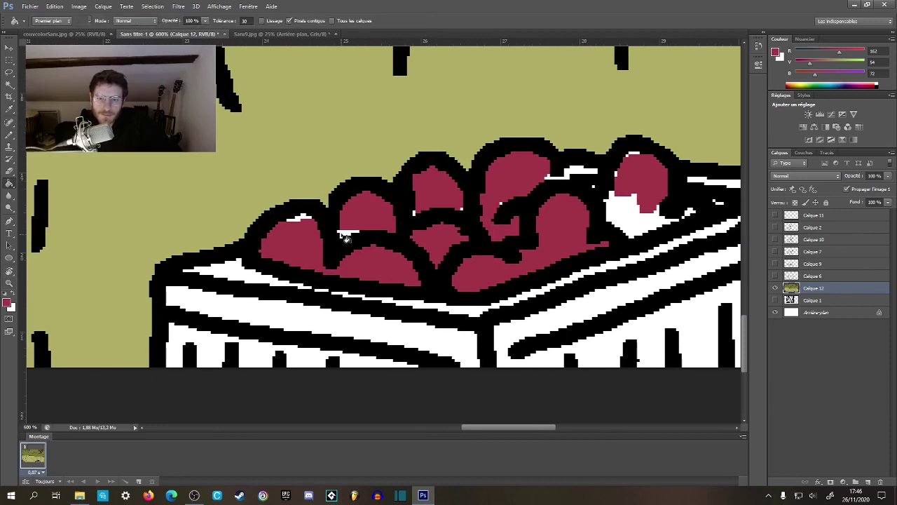
{"action": "left_click", "coordinate": [414, 213]}
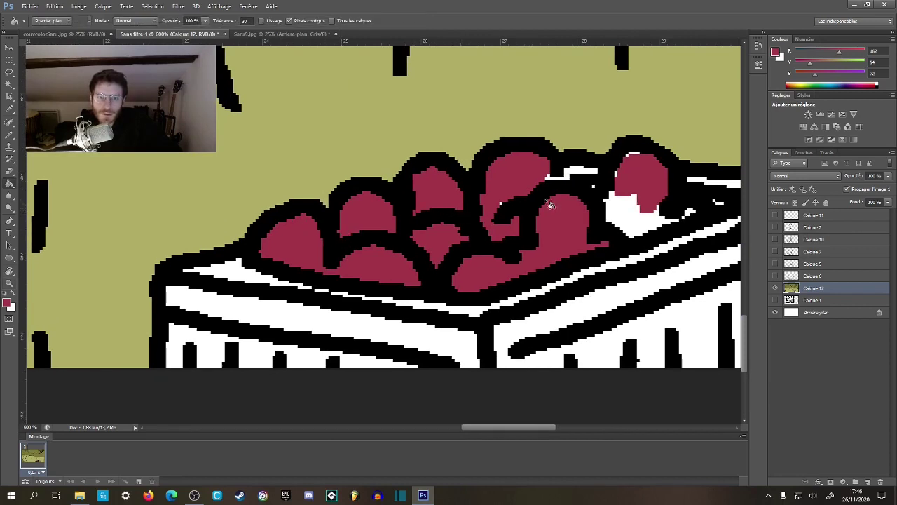
{"action": "left_click", "coordinate": [638, 214]}
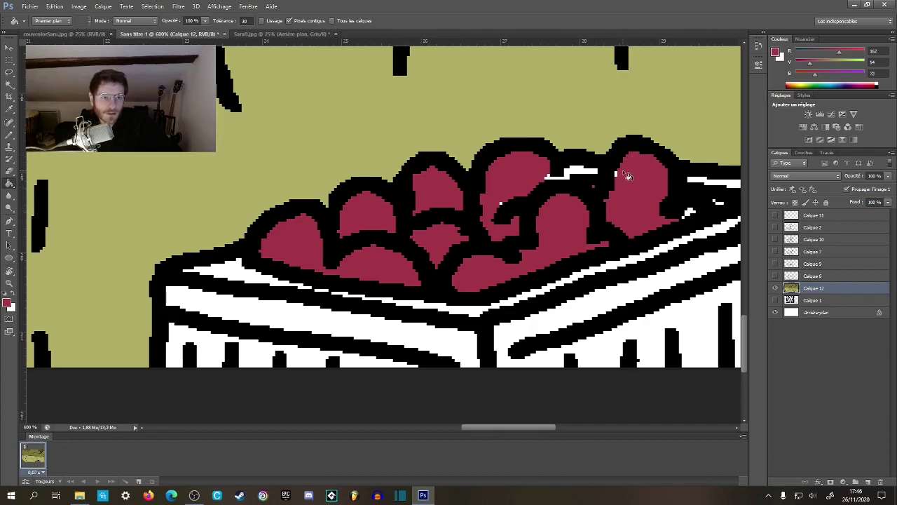
{"action": "left_click", "coordinate": [500, 204]}
{"action": "left_click_drag", "start_coordinate": [610, 212], "coordinate": [476, 231]}
{"action": "left_click", "coordinate": [553, 236]}
- Fill the remaining white gap behind the fruits with crimson and check the whole background
{"action": "key", "text": "z"}
{"action": "left_click", "coordinate": [438, 257], "text": "alt"}
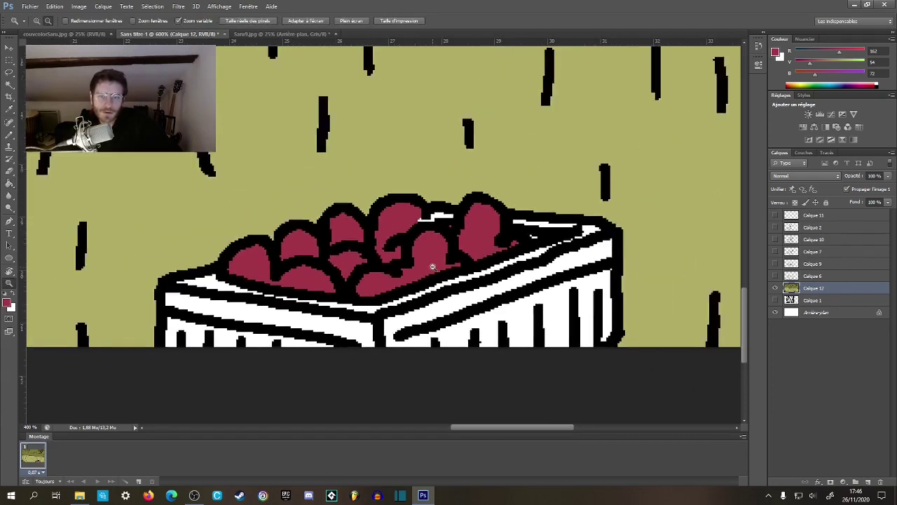
{"action": "left_click", "coordinate": [435, 253]}
{"action": "key", "text": "g"}
{"action": "key", "text": "z"}
{"action": "left_click", "coordinate": [438, 241], "text": "alt"}
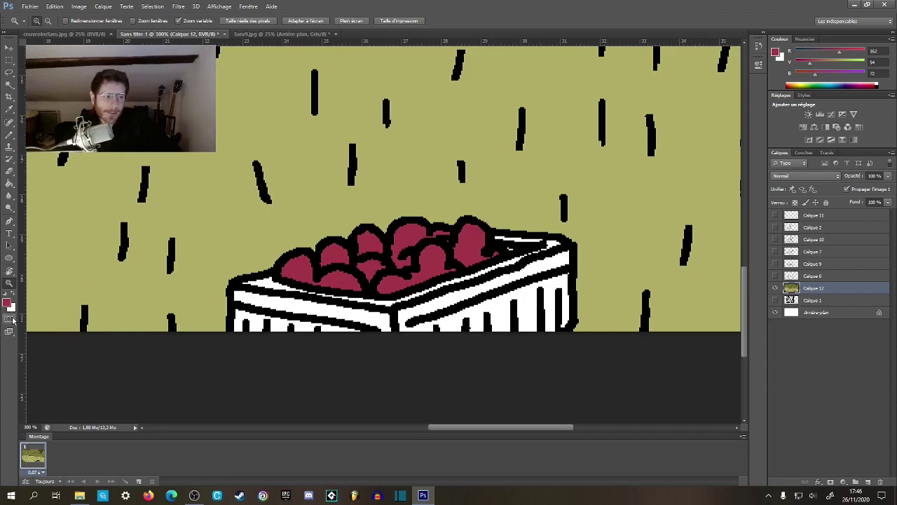
{"action": "left_click", "coordinate": [272, 271], "text": "alt"}
{"action": "left_click", "coordinate": [278, 271], "text": "alt"}
{"action": "left_click", "coordinate": [278, 271], "text": "alt"}
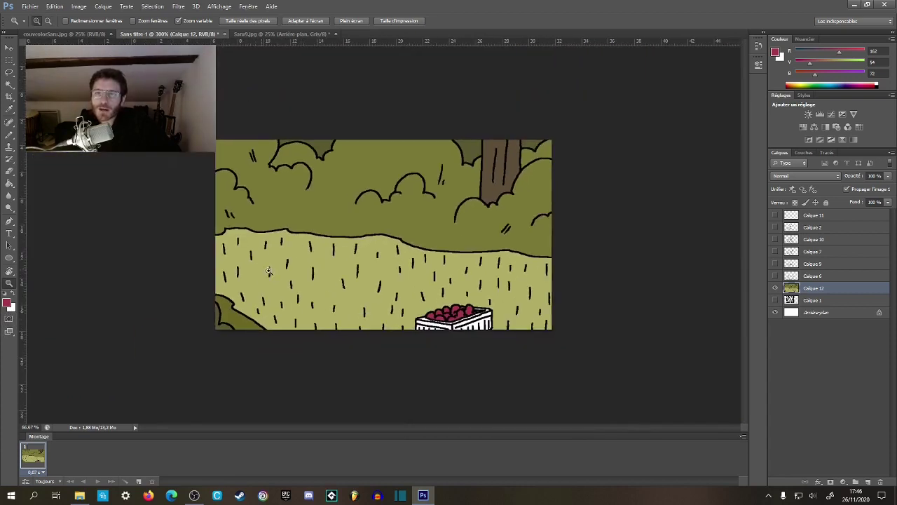
- Set the foreground colour to a greyish brown, RGB 104, 83, 74, for the crate
{"action": "scroll", "coordinate": [397, 319], "scroll_direction": "up", "scroll_amount": 5}
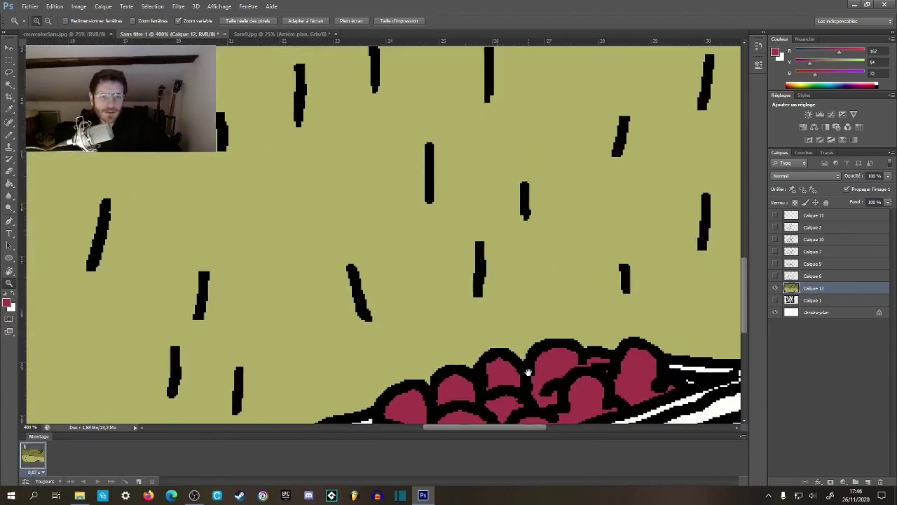
{"action": "key", "text": "i"}
{"action": "left_click", "coordinate": [7, 303]}
{"action": "mouse_move", "coordinate": [489, 303]}
{"action": "left_mouse_down"}
{"action": "mouse_move", "coordinate": [453, 341]}
{"action": "mouse_move", "coordinate": [458, 334]}
{"action": "mouse_move", "coordinate": [445, 334]}
{"action": "left_mouse_up"}
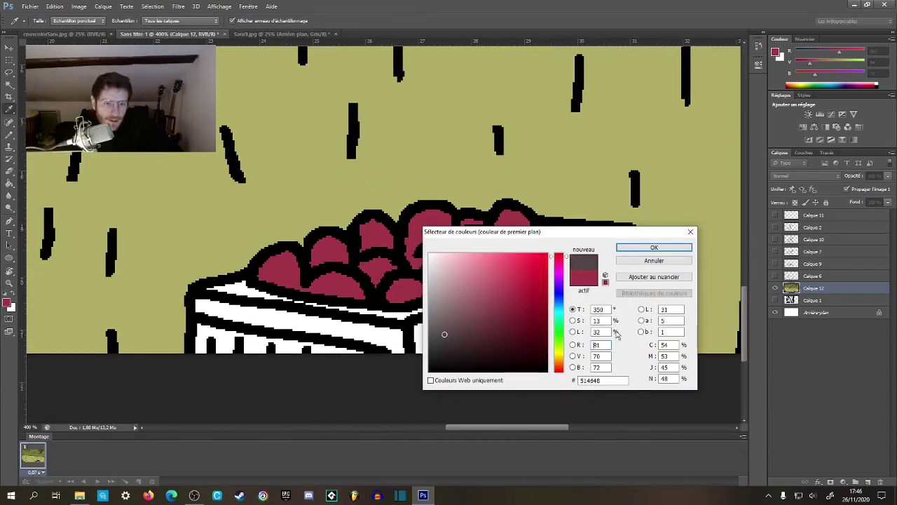
{"action": "left_click_drag", "start_coordinate": [555, 345], "coordinate": [559, 369]}
{"action": "mouse_move", "coordinate": [467, 338]}
{"action": "left_mouse_down"}
{"action": "mouse_move", "coordinate": [453, 324]}
{"action": "mouse_move", "coordinate": [464, 324]}
{"action": "left_mouse_up"}
{"action": "key", "text": "Return"}
- Fill the crate's front and side panels and its front rim with the brown
{"action": "key", "text": "z"}
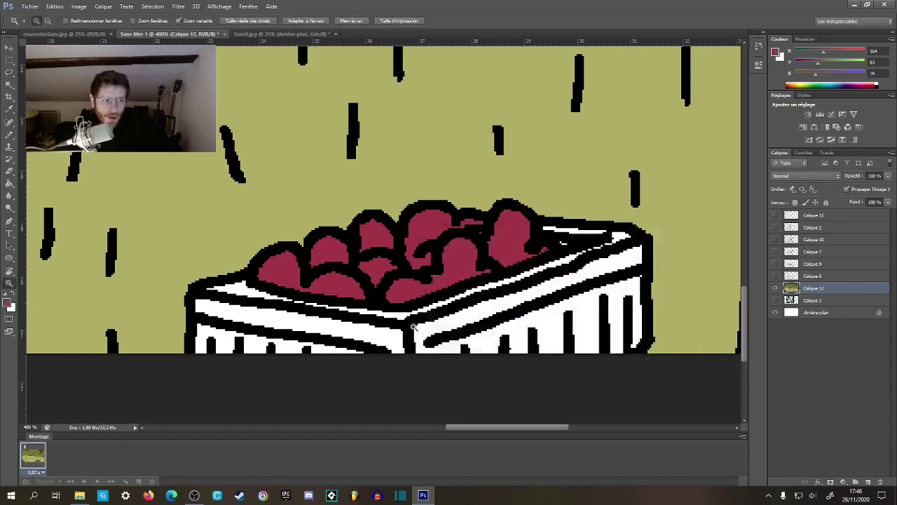
{"action": "key", "text": "g"}
{"action": "left_click", "coordinate": [347, 335]}
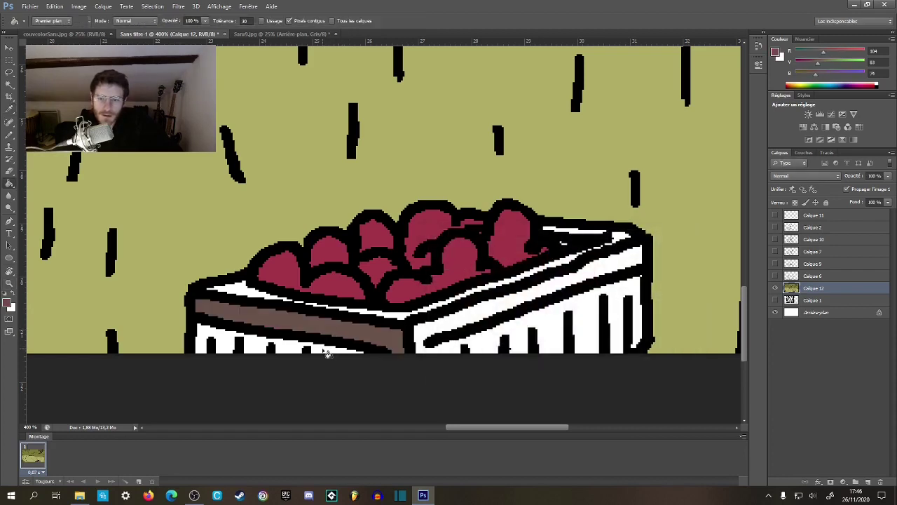
{"action": "left_click", "coordinate": [327, 351]}
{"action": "left_click", "coordinate": [455, 330]}
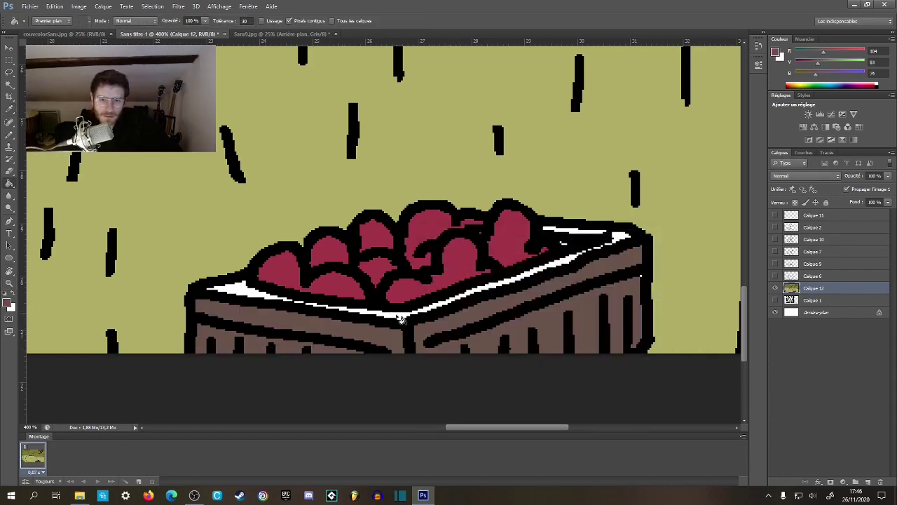
{"action": "left_click", "coordinate": [401, 319]}
{"action": "left_click", "coordinate": [269, 298]}
- Fill the leftover white slivers along the crate's rim and in its right corner with the brown
{"action": "key", "text": "z"}
{"action": "left_click", "coordinate": [282, 303]}
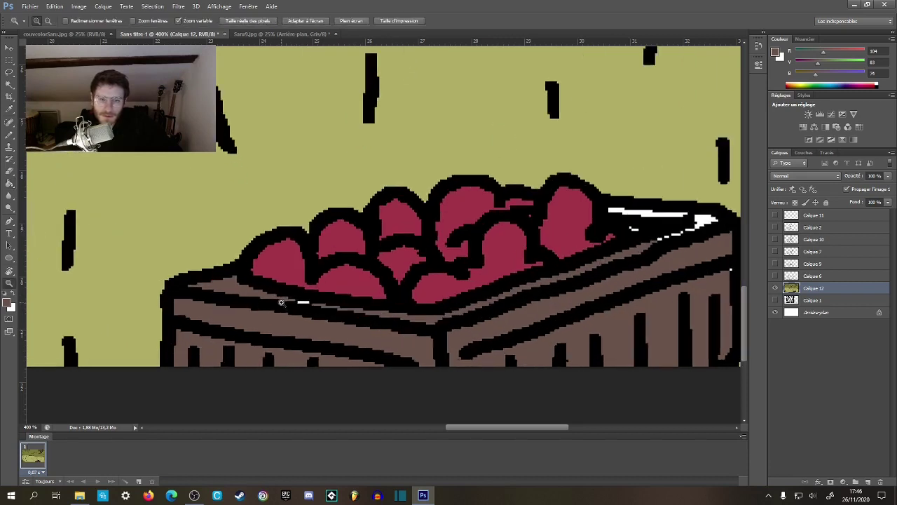
{"action": "left_click", "coordinate": [281, 302]}
{"action": "key", "text": "g"}
{"action": "left_click", "coordinate": [312, 303]}
{"action": "left_click_drag", "start_coordinate": [527, 241], "coordinate": [302, 298]}
{"action": "left_click", "coordinate": [493, 256]}
{"action": "left_click", "coordinate": [556, 265]}
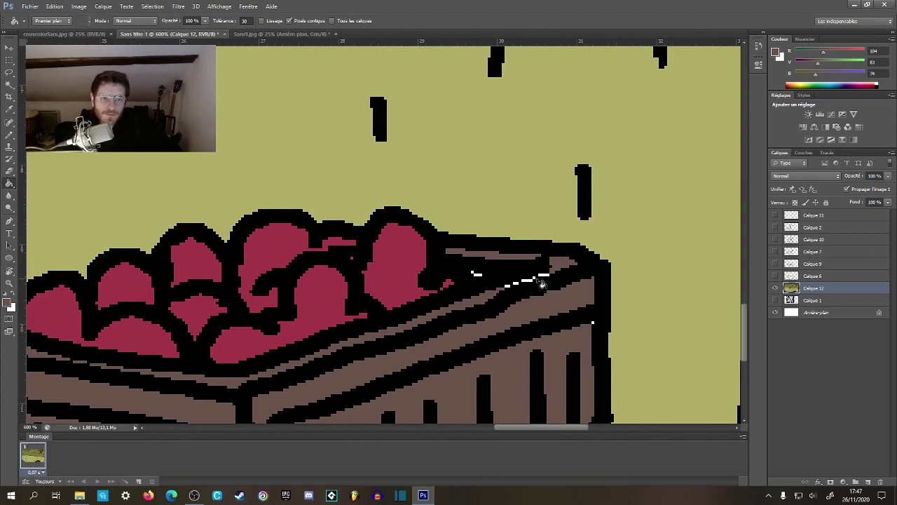
{"action": "left_click", "coordinate": [541, 279]}
{"action": "left_click", "coordinate": [537, 283]}
{"action": "left_click", "coordinate": [513, 288]}
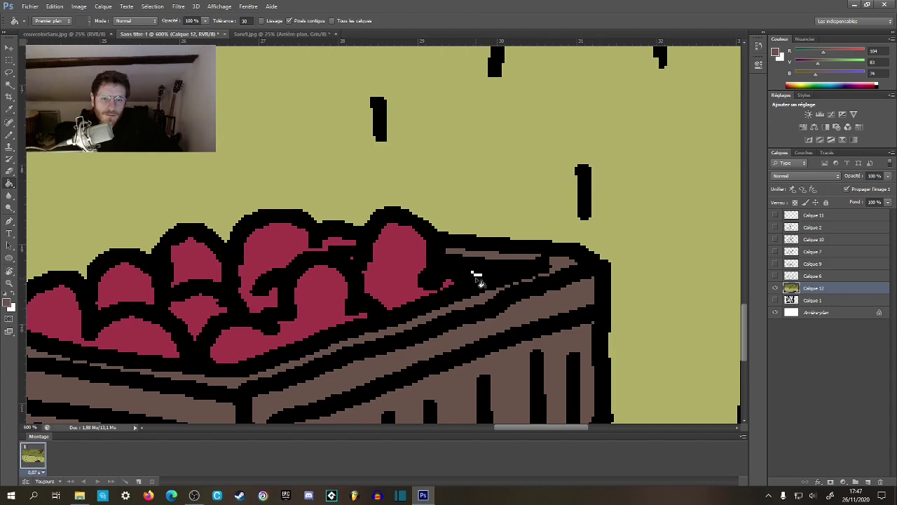
- Set the Pencil tool's size to 1 px for touching up the crate's fruits up close
{"action": "key", "text": "z"}
{"action": "left_click", "coordinate": [357, 281], "text": "alt"}
{"action": "left_click", "coordinate": [358, 281], "text": "alt"}
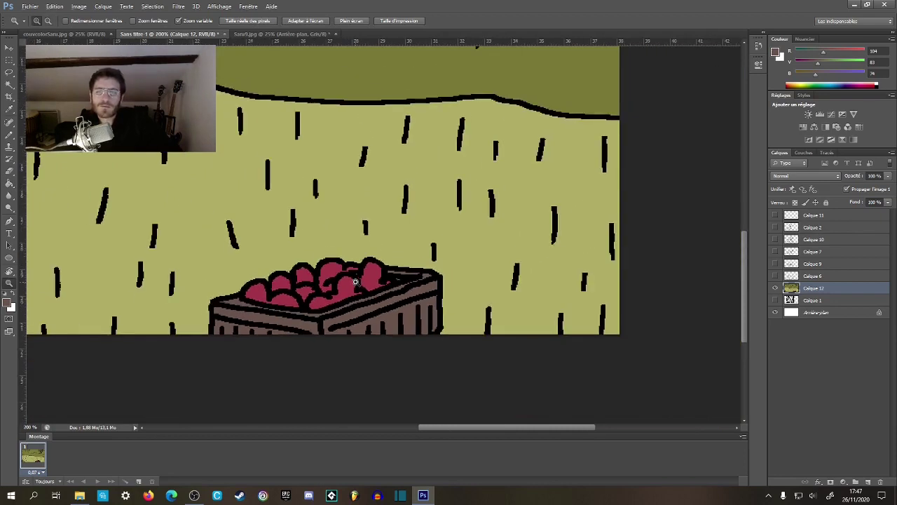
{"action": "key", "text": "b"}
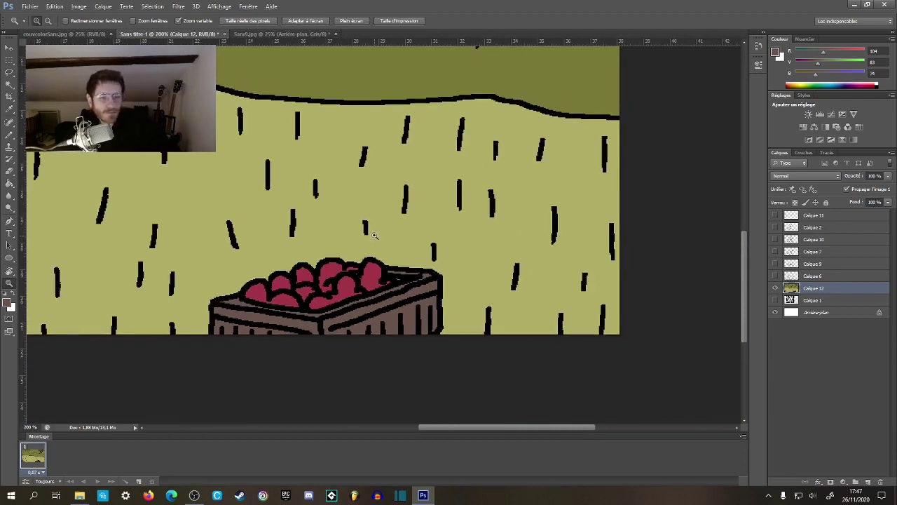
{"action": "scroll", "coordinate": [317, 302], "scroll_direction": "up", "scroll_amount": 5}
{"action": "right_click", "coordinate": [316, 301]}
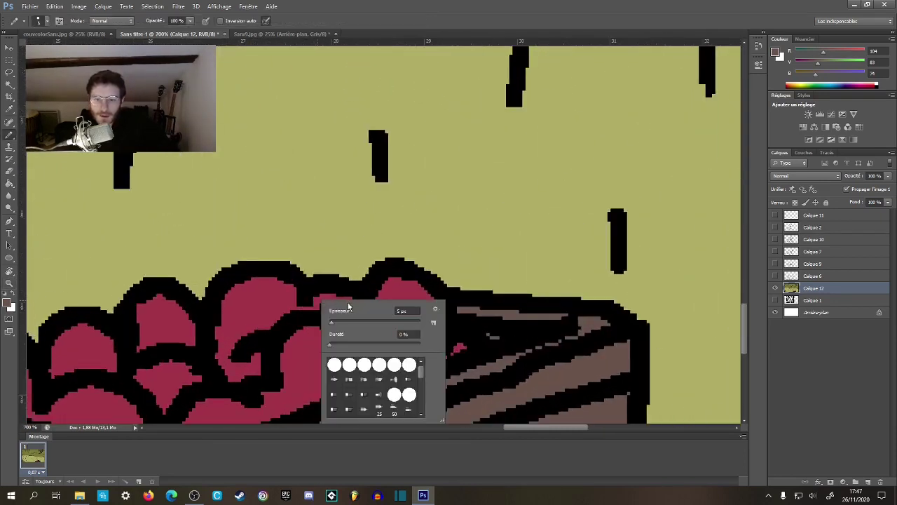
{"action": "left_click_drag", "start_coordinate": [402, 310], "coordinate": [379, 303]}
{"action": "key", "text": "Return"}
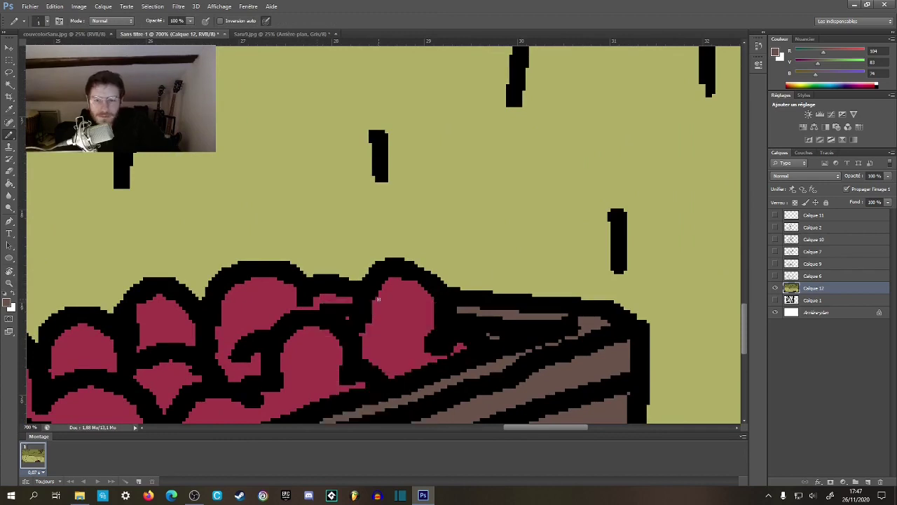
- Close off the small sliver behind the crate's fruits with the Pencil and fill it with the greyish brown
{"action": "left_click", "coordinate": [316, 304]}
{"action": "key", "text": "g"}
{"action": "left_click", "coordinate": [337, 300]}
{"action": "key", "text": "z"}
{"action": "left_click", "coordinate": [357, 321], "text": "alt"}
{"action": "left_click", "coordinate": [359, 324], "text": "alt"}
{"action": "left_click", "coordinate": [362, 328], "text": "alt"}
{"action": "left_click", "coordinate": [364, 333], "text": "alt"}
{"action": "left_click", "coordinate": [365, 337], "text": "alt"}
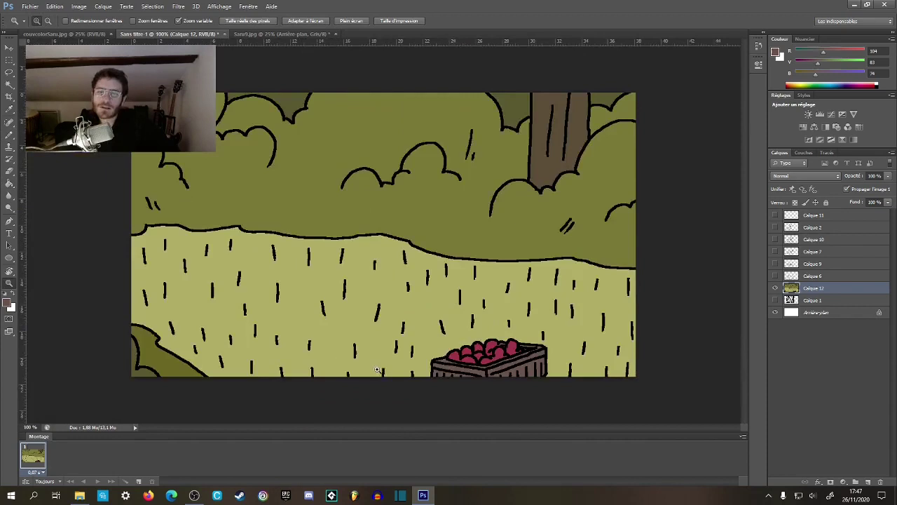
- Fill the leftover white pixel in the lower-left bush with its sampled olive green, RGB 106, 103, 36
{"action": "key", "text": "g"}
{"action": "left_click", "coordinate": [418, 367], "text": "alt"}
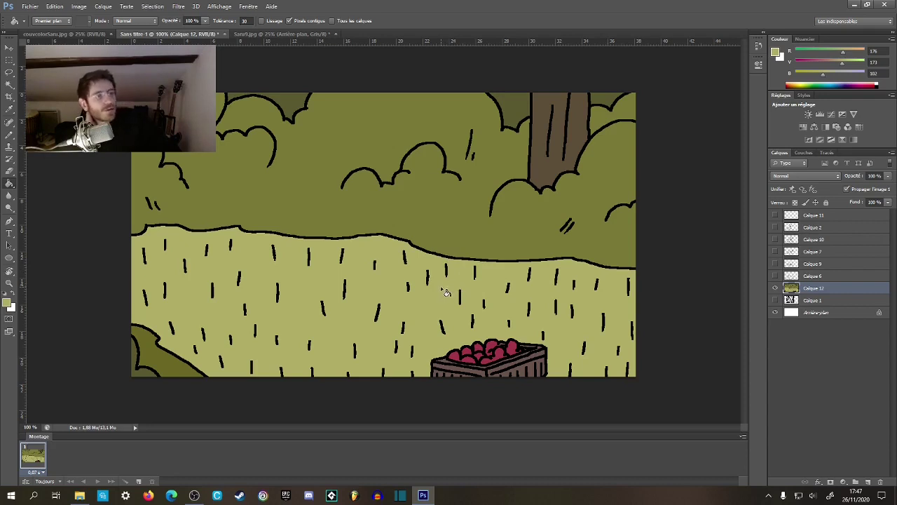
{"action": "left_click", "coordinate": [14, 62]}
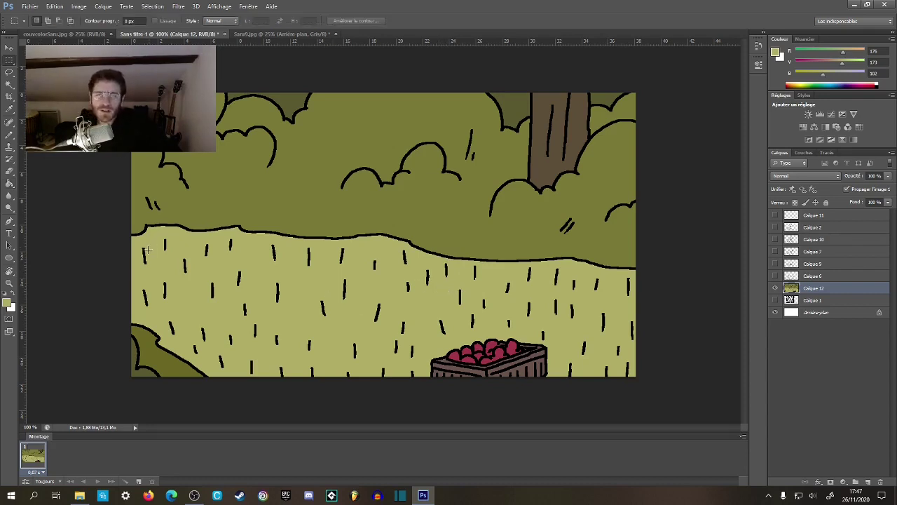
{"action": "key", "text": "z"}
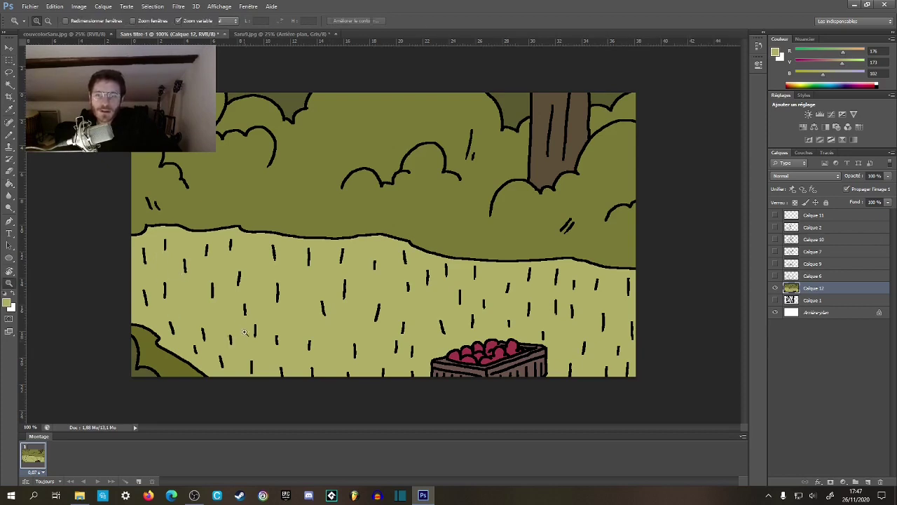
{"action": "mouse_move", "coordinate": [107, 394]}
{"action": "left_mouse_down"}
{"action": "mouse_move", "coordinate": [106, 383]}
{"action": "mouse_move", "coordinate": [184, 358]}
{"action": "mouse_move", "coordinate": [238, 299]}
{"action": "left_mouse_up"}
{"action": "key", "text": "g"}
{"action": "left_click", "coordinate": [248, 277], "text": "alt"}
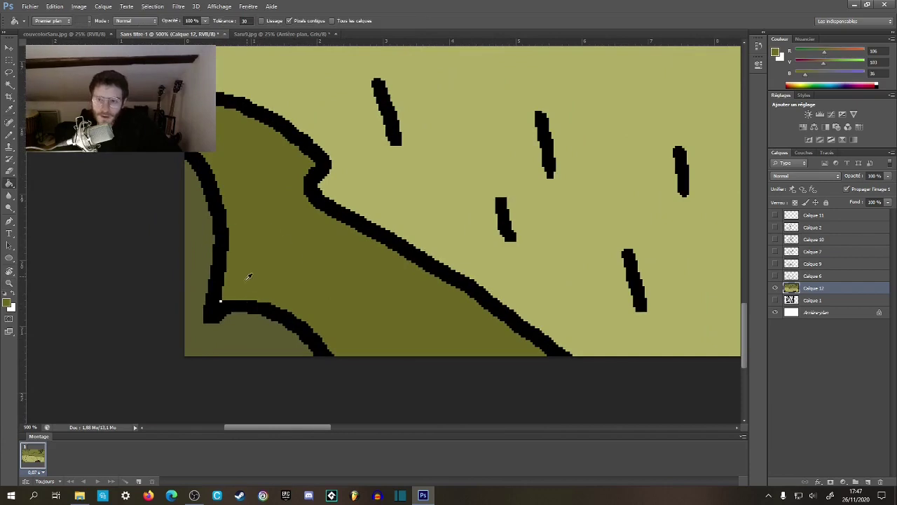
{"action": "left_click", "coordinate": [221, 302]}
{"action": "key", "text": "ctrl+z"}
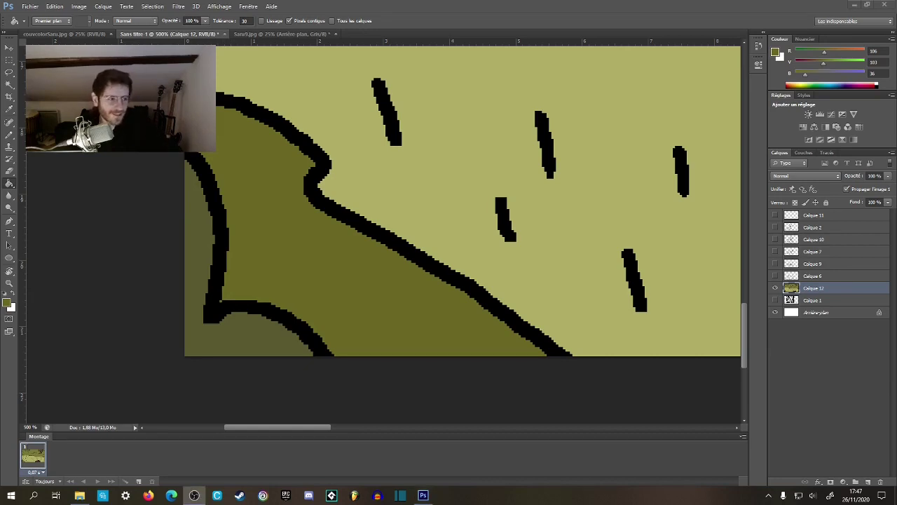
- Sample the grass's light green, RGB 176, 173, 102, as the foreground colour
{"action": "left_click", "coordinate": [555, 398]}
{"action": "left_click_drag", "start_coordinate": [549, 308], "coordinate": [252, 404]}
{"action": "left_click_drag", "start_coordinate": [445, 274], "coordinate": [293, 304]}
{"action": "left_click", "coordinate": [310, 299], "text": "alt"}
{"action": "key", "text": "z"}
{"action": "key", "text": "ctrl+1"}
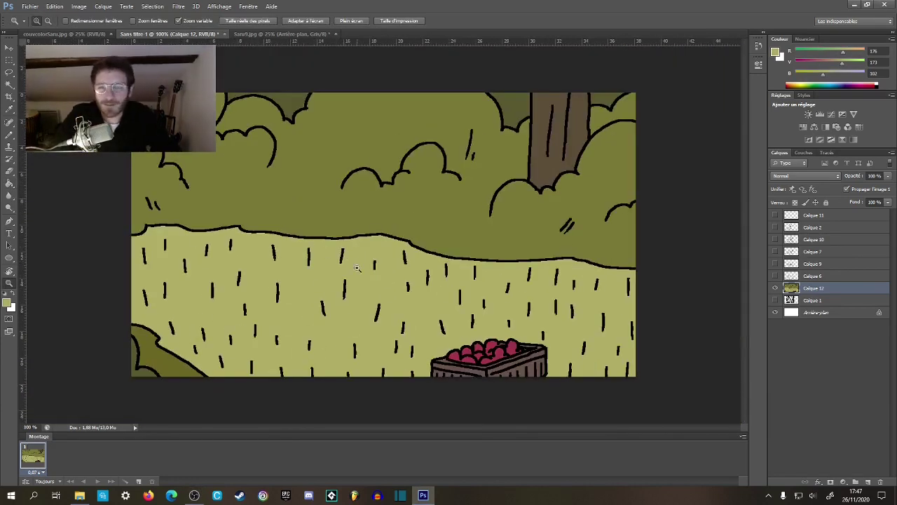
{"action": "key", "text": "g"}
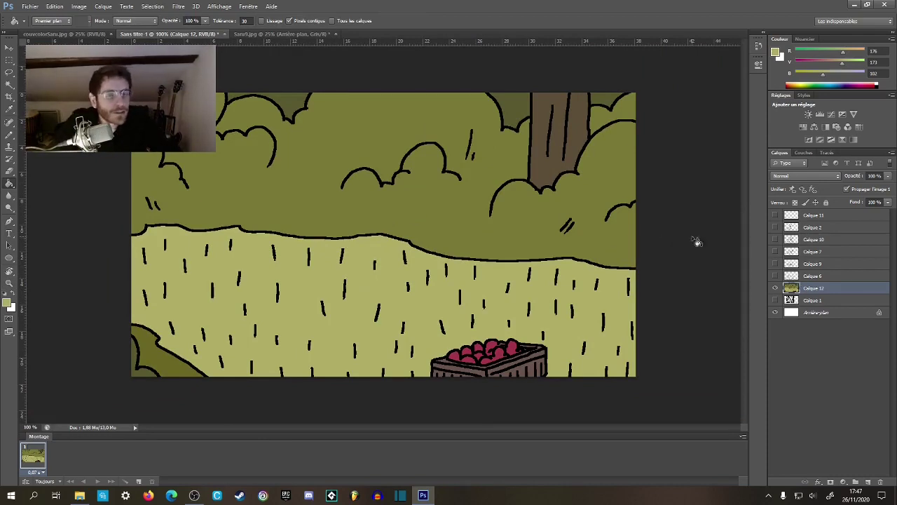
- Sample the bushes' dark olive outline colour, RGB 78, 77, 31, from couvcolorSaru.jpg and add a new layer above Calque 12
{"action": "left_click", "coordinate": [63, 34]}
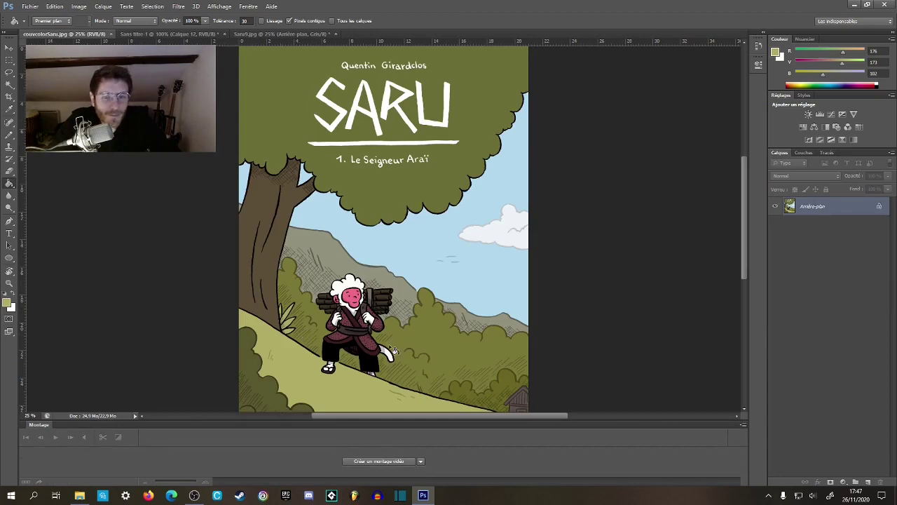
{"action": "scroll", "coordinate": [393, 350], "scroll_direction": "up", "scroll_amount": 4}
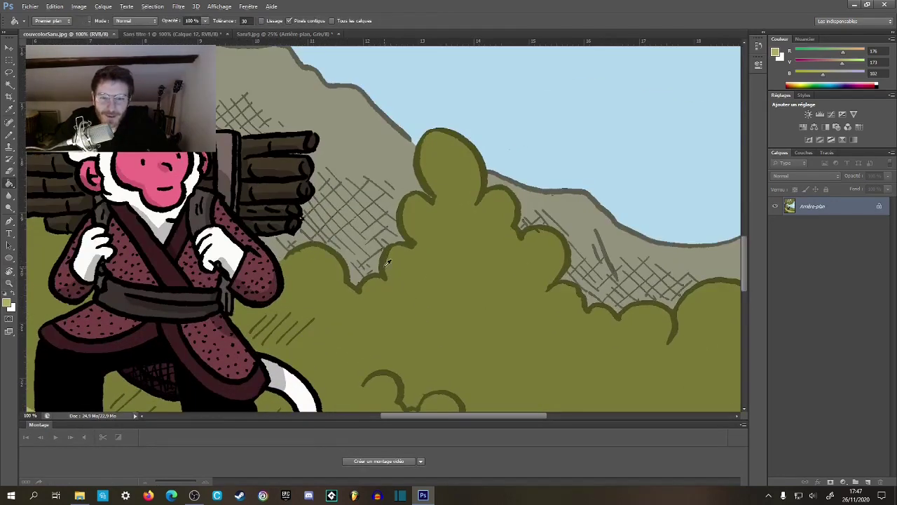
{"action": "left_click", "coordinate": [171, 34]}
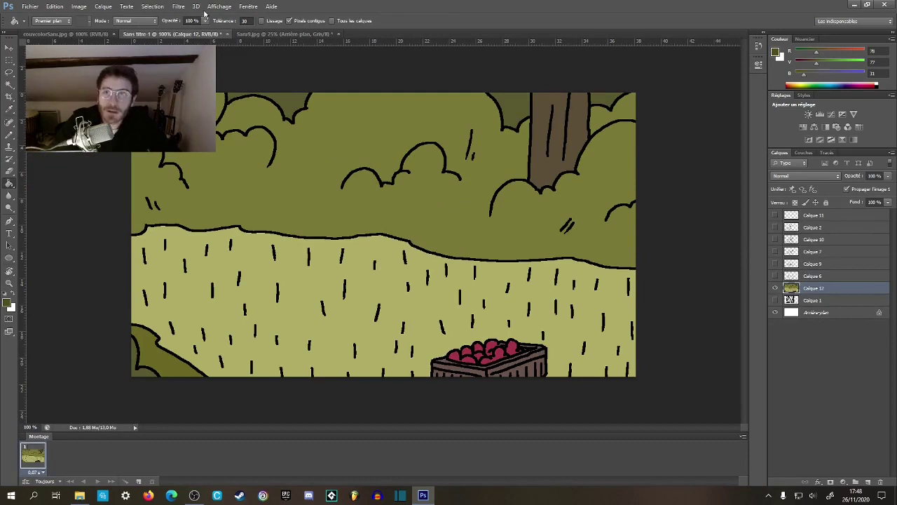
{"action": "left_click", "coordinate": [868, 482]}
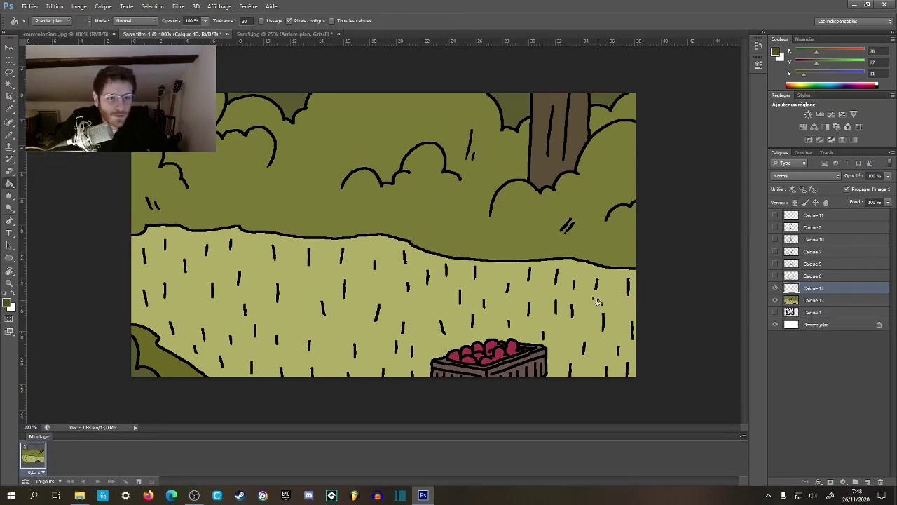
- Fill the black outlines on the new layer with the dark olive, using all layers and non-contiguous pixels
{"action": "left_click", "coordinate": [516, 266]}
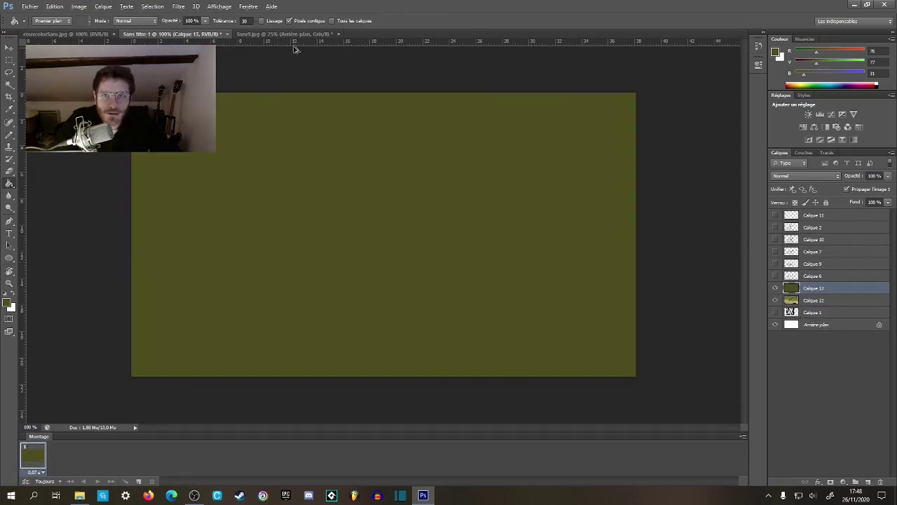
{"action": "key", "text": "ctrl+z"}
{"action": "left_click", "coordinate": [395, 240]}
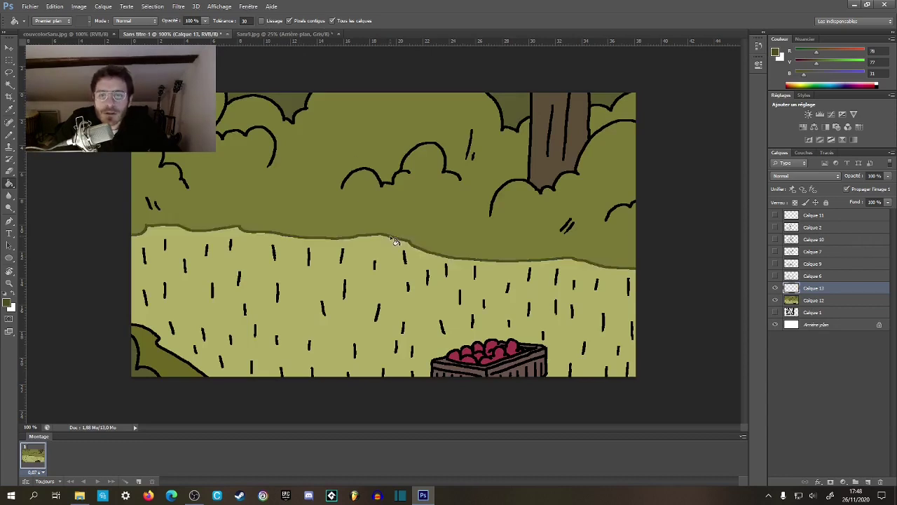
{"action": "left_click", "coordinate": [414, 159]}
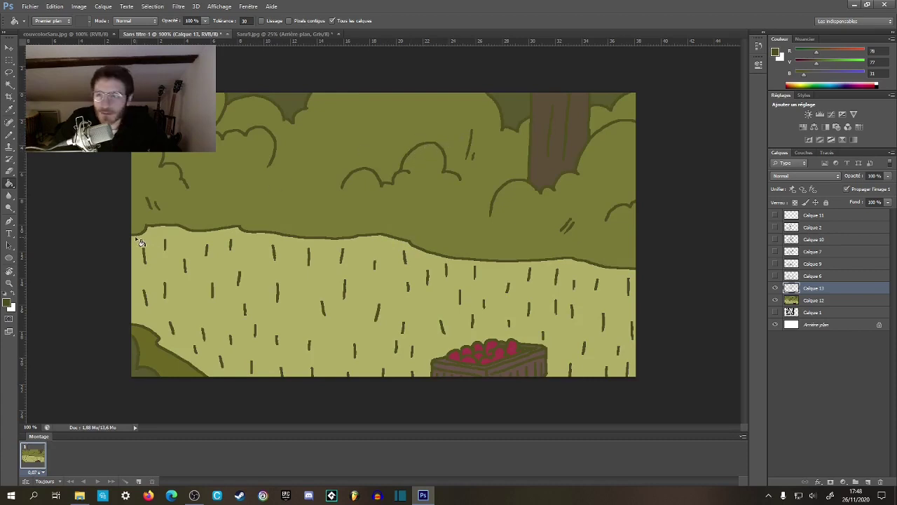
- Set the foreground colour to RGB 49, 49, 39 and try recolouring the background outlines with it
{"action": "left_click", "coordinate": [6, 302]}
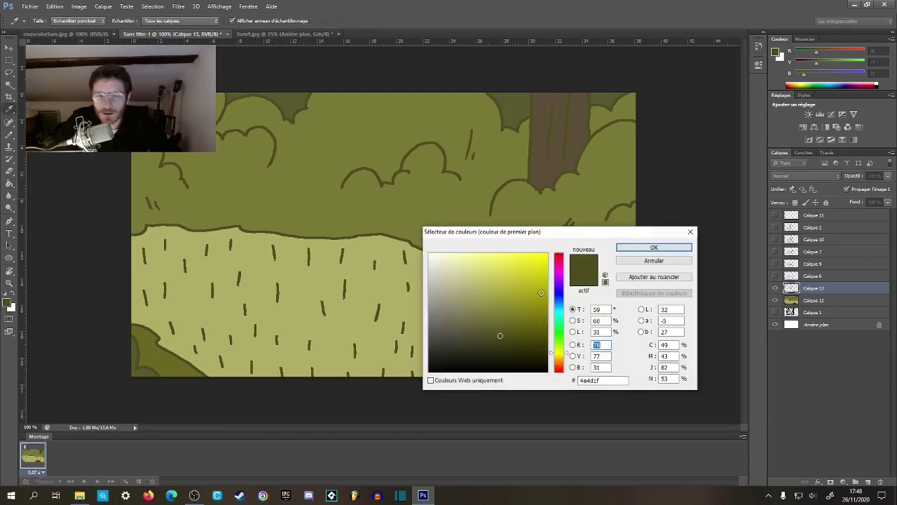
{"action": "left_click_drag", "start_coordinate": [498, 339], "coordinate": [457, 352]}
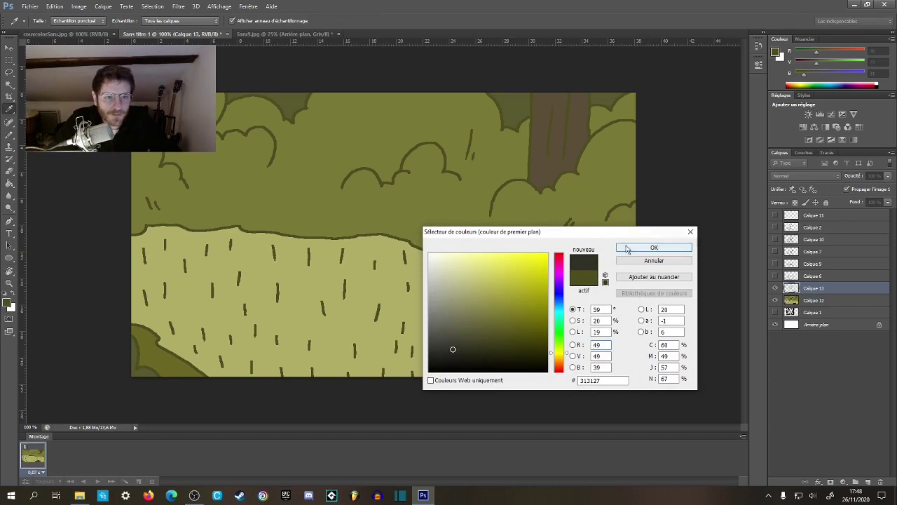
{"action": "left_click", "coordinate": [622, 249]}
{"action": "left_click", "coordinate": [428, 256]}
{"action": "key", "text": "ctrl+z"}
{"action": "left_click", "coordinate": [441, 258]}
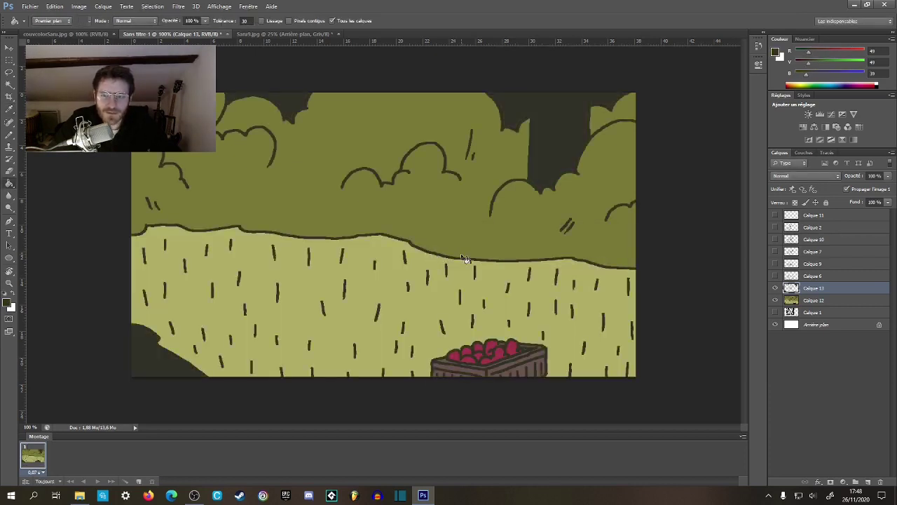
{"action": "key", "text": "ctrl+z"}
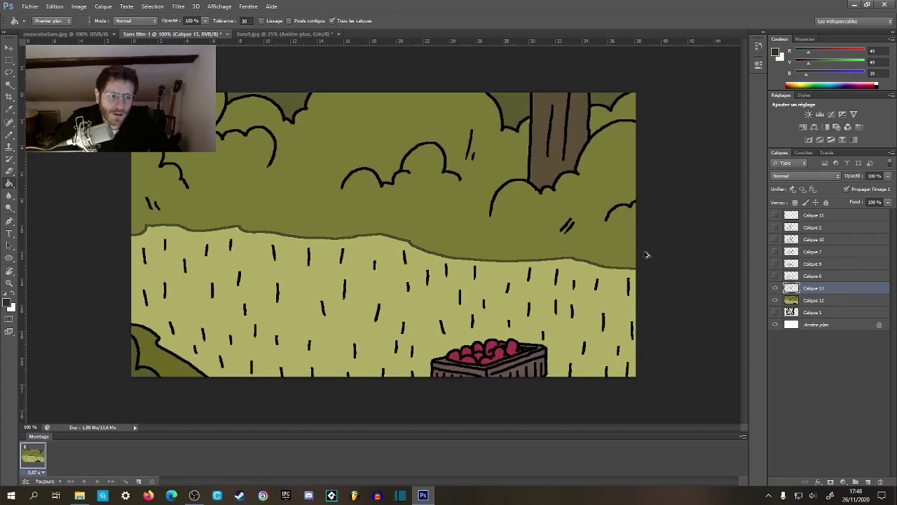
{"action": "left_click", "coordinate": [444, 261]}
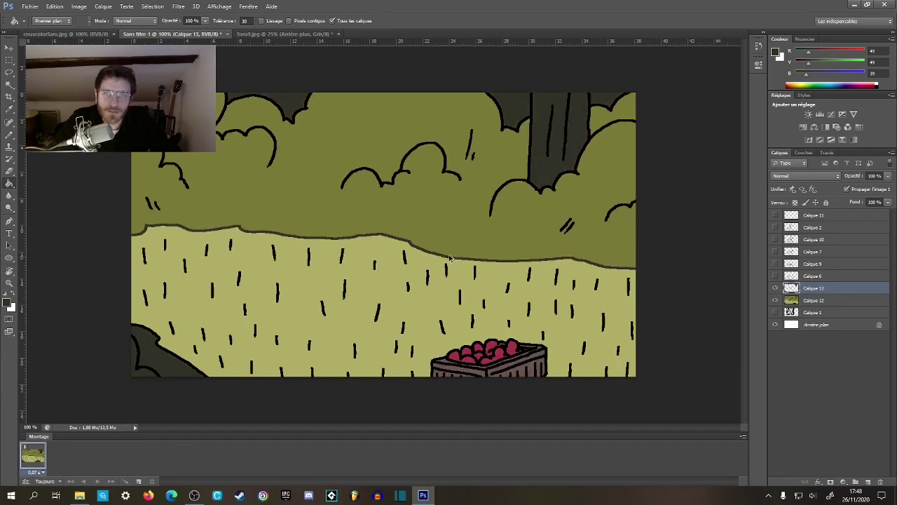
{"action": "key", "text": "ctrl+z"}
- Set the Paint Bucket tolerance to 10, refill the black outlines with the dark grey-olive and inspect the grass strokes up close
{"action": "left_click", "coordinate": [242, 20]}
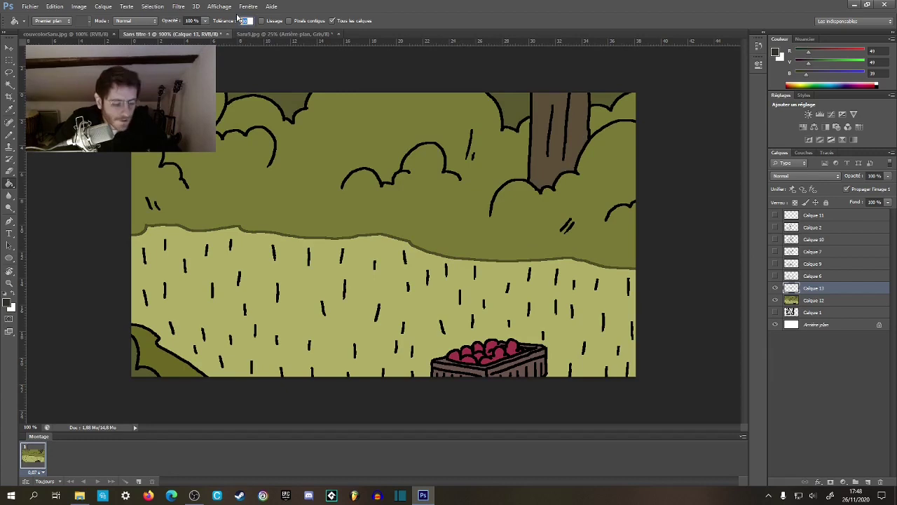
{"action": "type", "text": "10"}
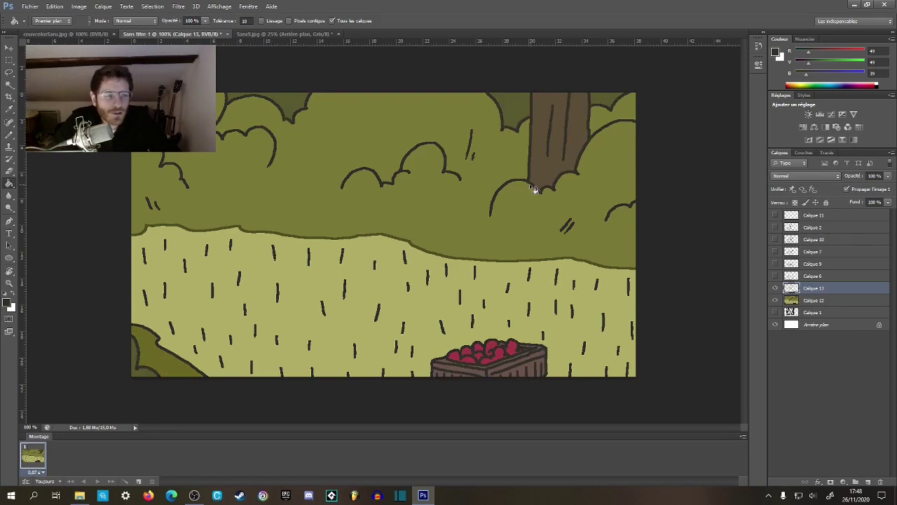
{"action": "type", "text": "z"}
{"action": "left_click", "coordinate": [483, 275]}
{"action": "left_click", "coordinate": [483, 275]}
{"action": "left_click", "coordinate": [483, 275], "text": "alt"}
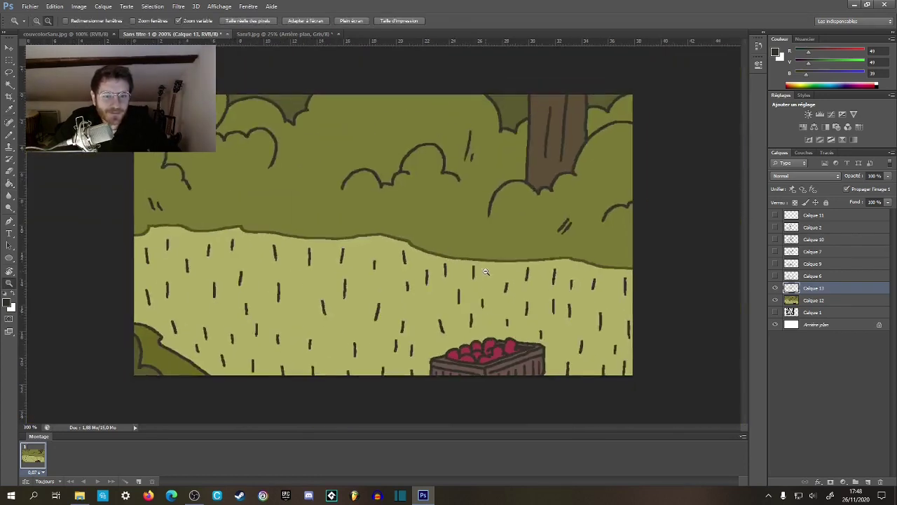
{"action": "left_click", "coordinate": [483, 274], "text": "alt"}
{"action": "left_click", "coordinate": [344, 308]}
{"action": "left_click", "coordinate": [343, 309]}
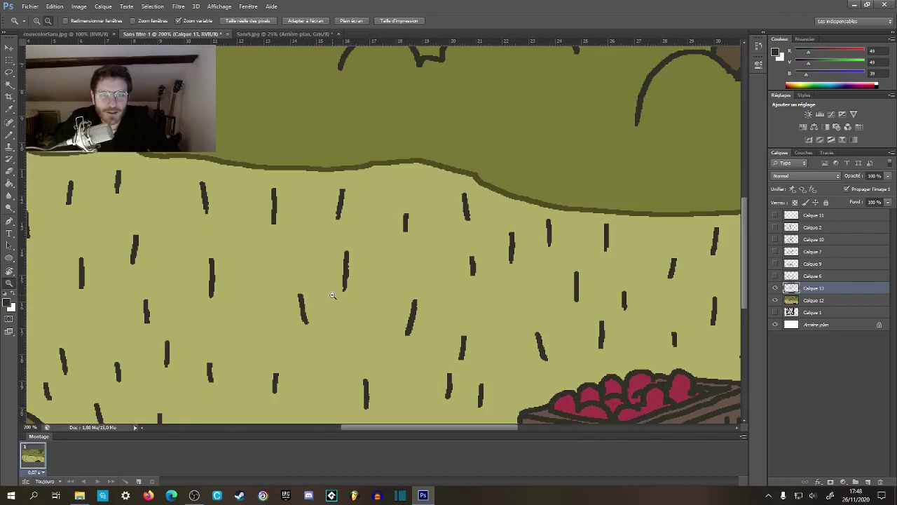
{"action": "left_click", "coordinate": [333, 296], "text": "alt"}
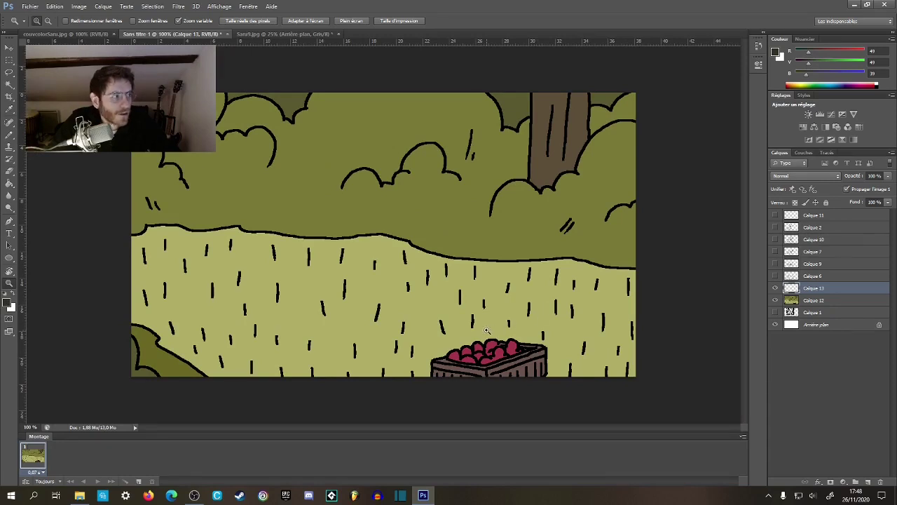
- Set the foreground colour to a muted olive, RGB 75, 74, 47, for the outlines
{"action": "left_click", "coordinate": [427, 342]}
{"action": "left_click_drag", "start_coordinate": [431, 340], "coordinate": [467, 320]}
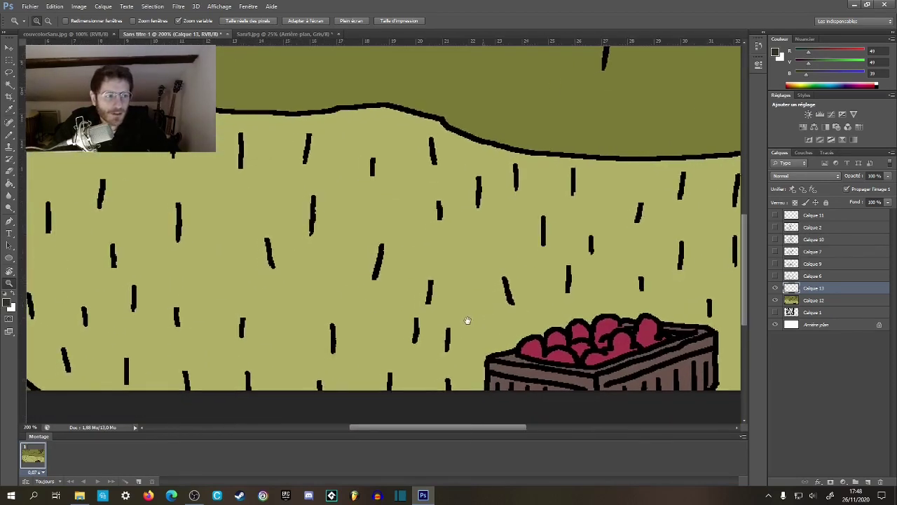
{"action": "left_click", "coordinate": [468, 318], "text": "alt"}
{"action": "key", "text": "g"}
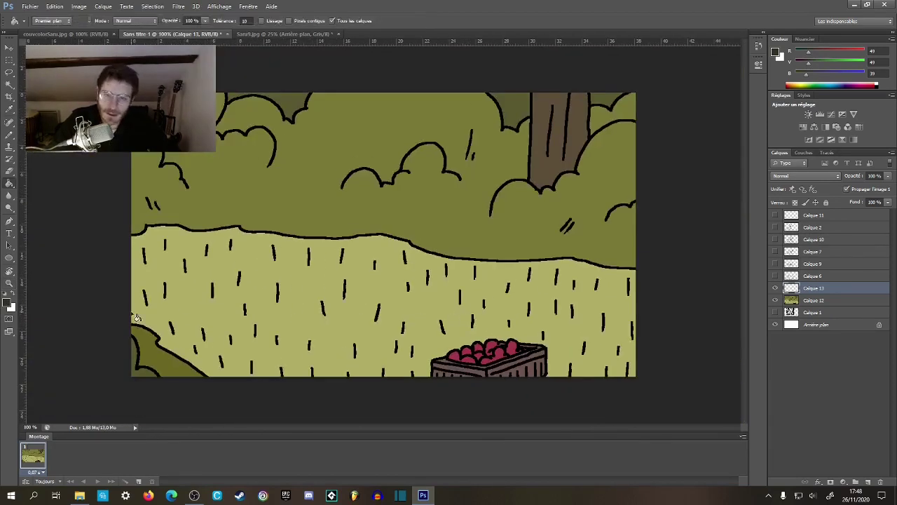
{"action": "left_click", "coordinate": [10, 306]}
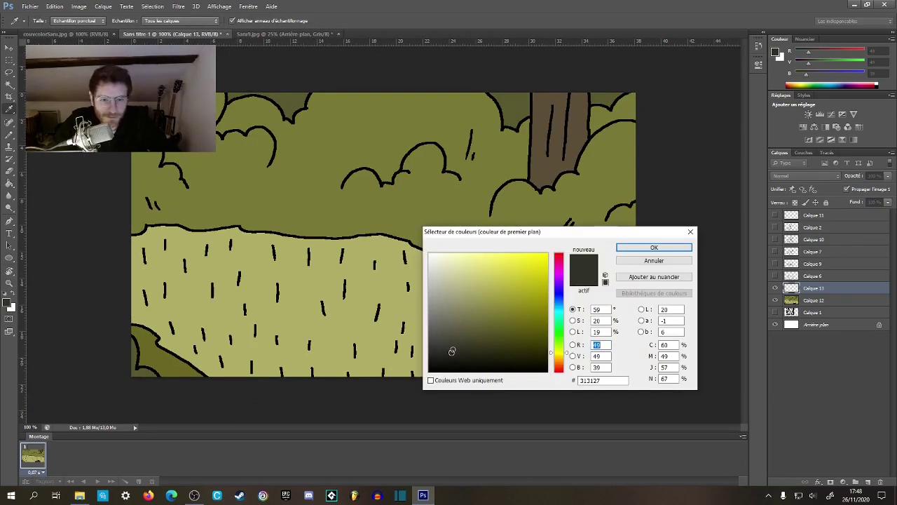
{"action": "left_click_drag", "start_coordinate": [456, 351], "coordinate": [472, 337]}
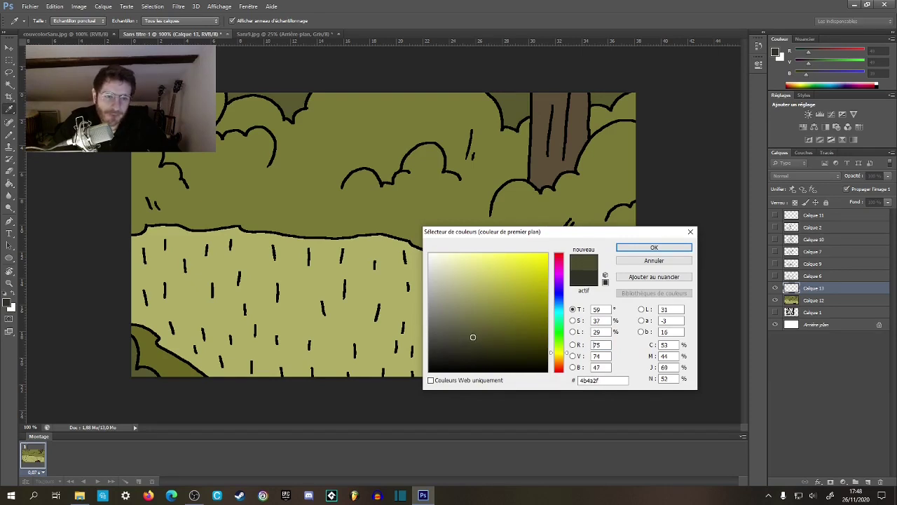
{"action": "left_click", "coordinate": [626, 250]}
{"action": "key", "text": "g"}
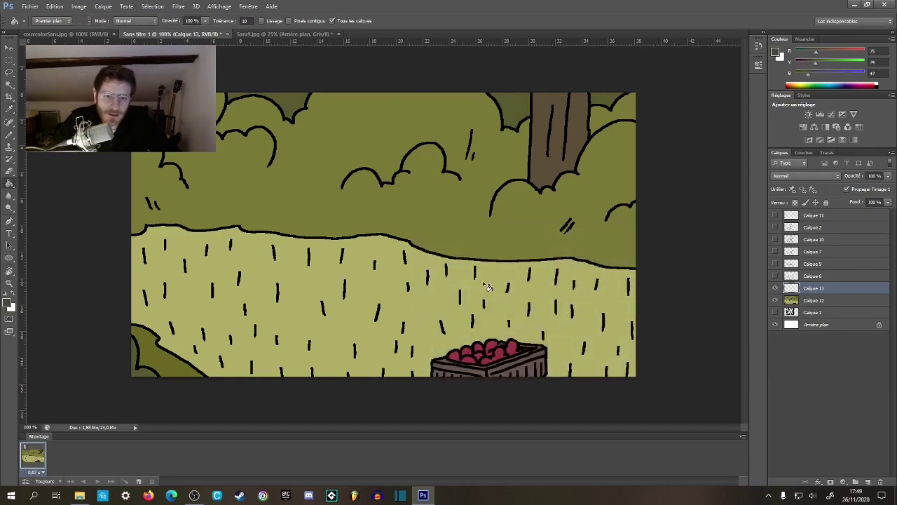
- Sample the tree trunk's brown, darken it to RGB 52, 47, 40, and fill the background's black outlines with it
{"action": "left_click", "coordinate": [544, 160], "text": "alt"}
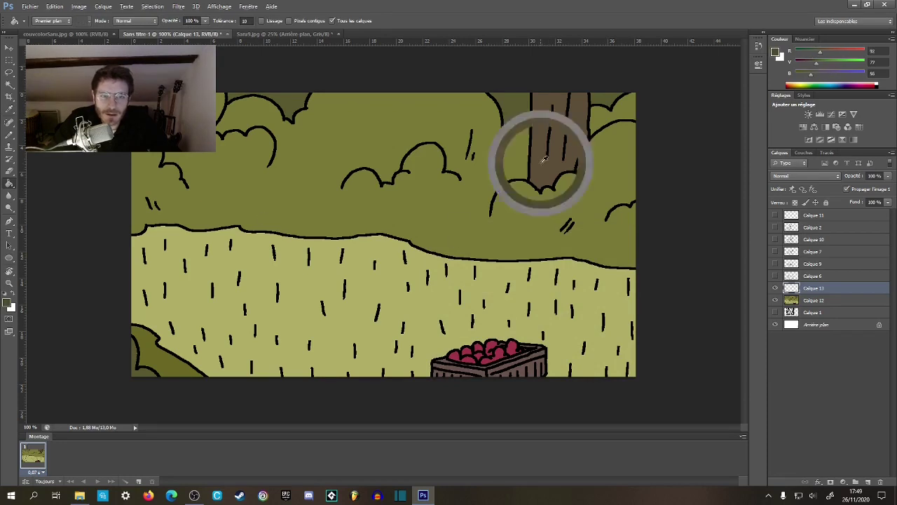
{"action": "left_click", "coordinate": [9, 305]}
{"action": "left_click_drag", "start_coordinate": [448, 344], "coordinate": [457, 347]}
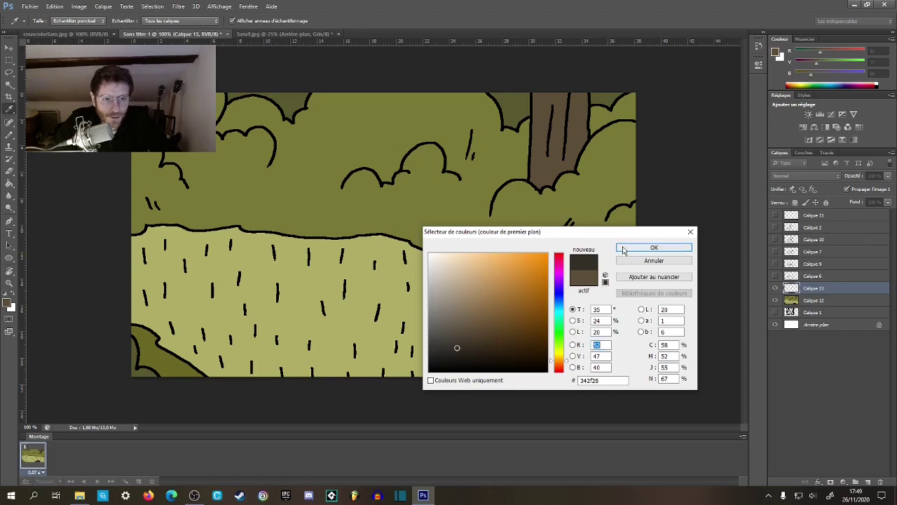
{"action": "left_click", "coordinate": [654, 247]}
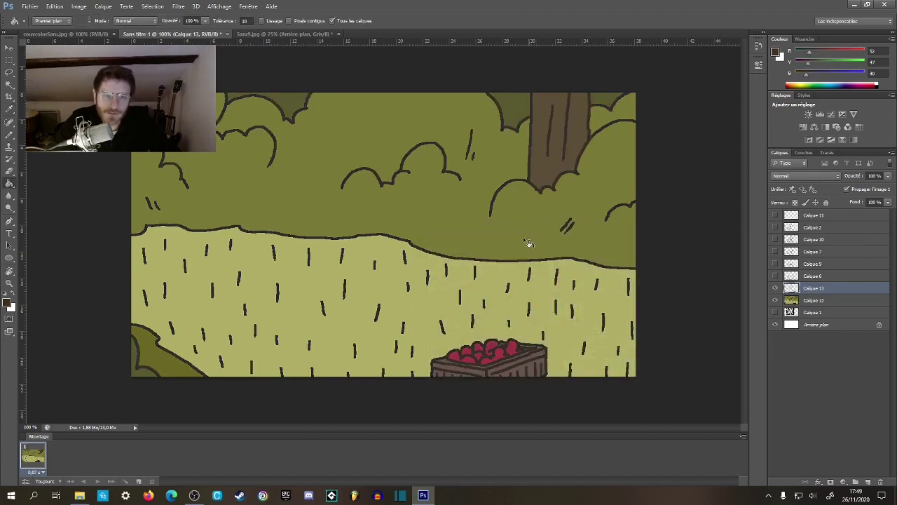
- Darken the foreground colour to RGB 31, 29, 26 and refill the background outlines on Calque 13 with it
{"action": "left_click", "coordinate": [9, 305]}
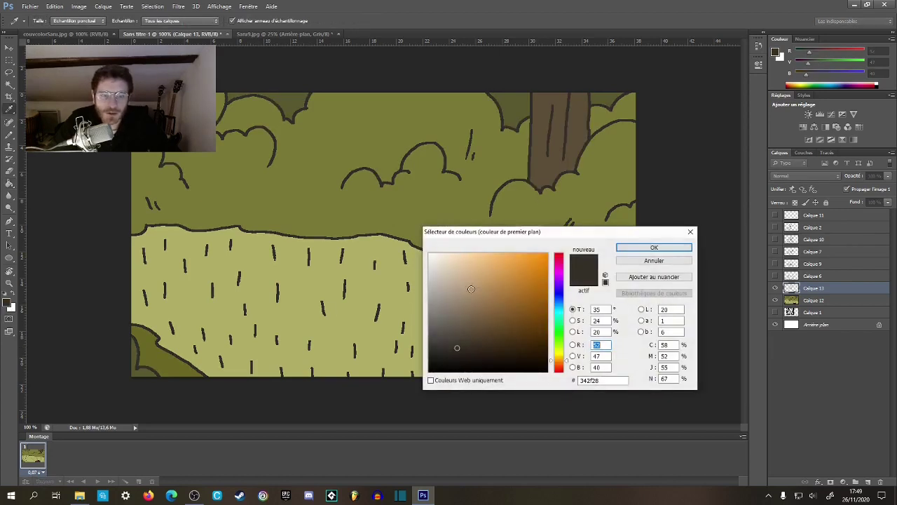
{"action": "left_click_drag", "start_coordinate": [458, 348], "coordinate": [441, 359]}
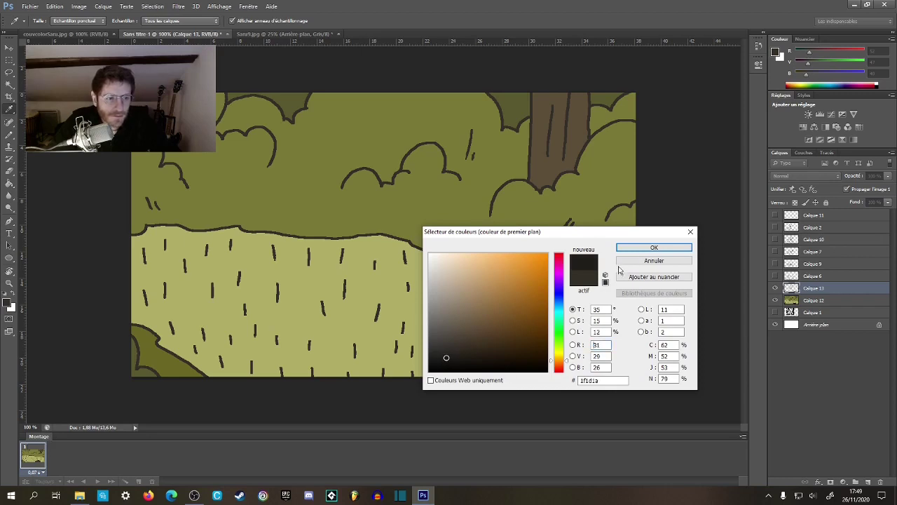
{"action": "left_click", "coordinate": [648, 248]}
{"action": "left_click", "coordinate": [505, 267]}
- Examine the recoloured background outlines up close and at full view, comparing the image with Calque 13 hidden and shown
{"action": "key", "text": "z"}
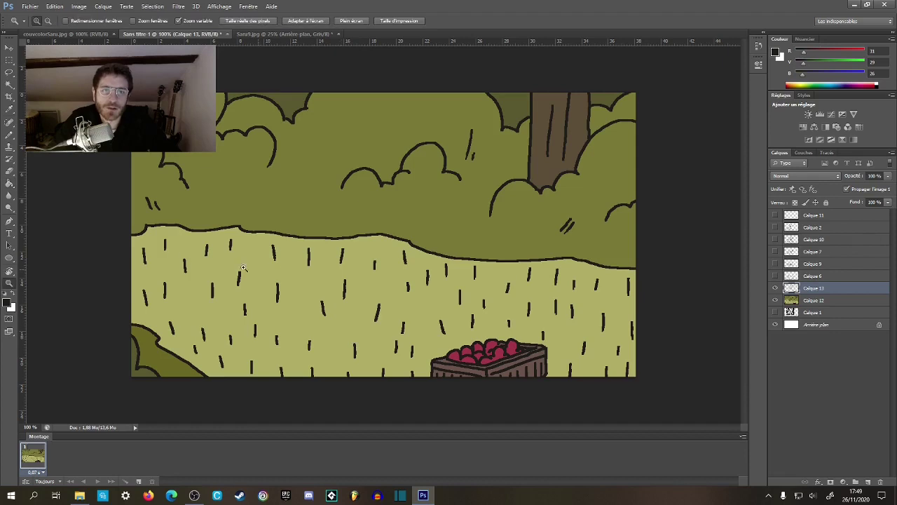
{"action": "left_click", "coordinate": [174, 257]}
{"action": "left_click", "coordinate": [174, 257]}
{"action": "left_click_drag", "start_coordinate": [204, 210], "coordinate": [282, 418]}
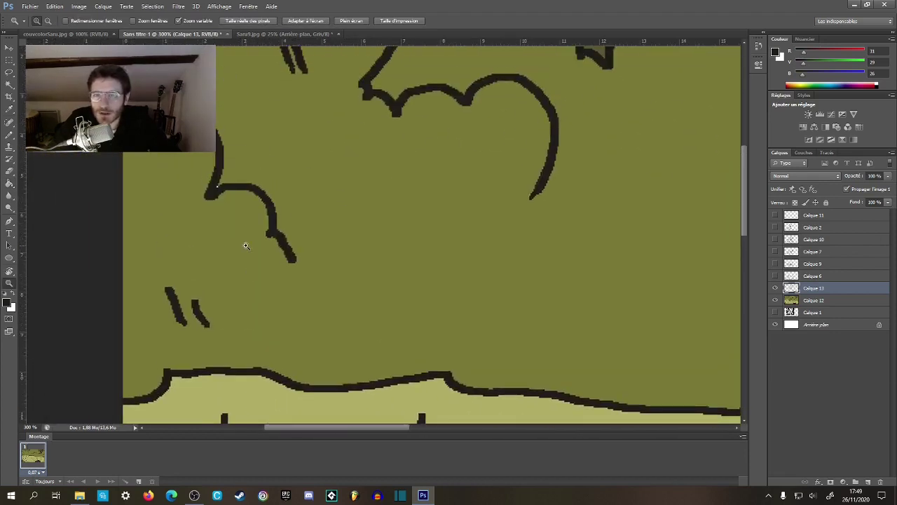
{"action": "key", "text": "b"}
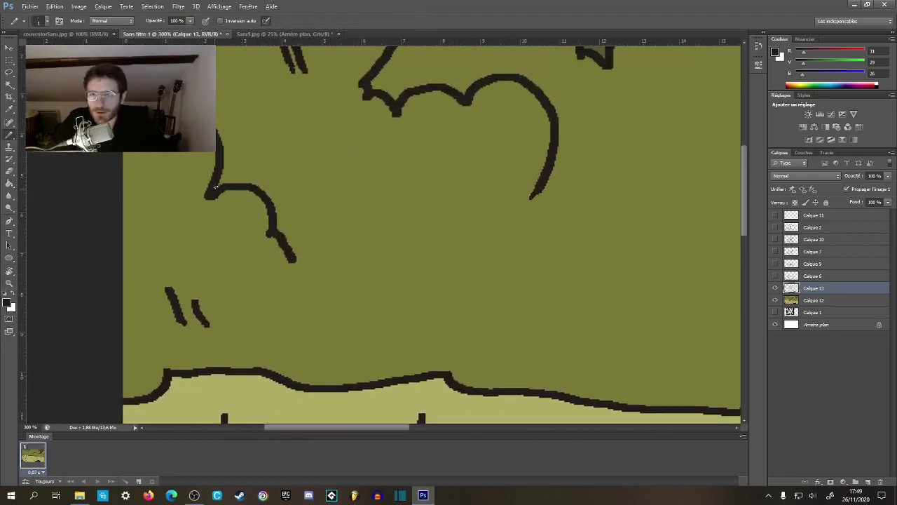
{"action": "key", "text": "z"}
{"action": "left_click", "coordinate": [324, 227], "text": "alt"}
{"action": "left_click", "coordinate": [326, 229], "text": "alt"}
{"action": "left_click", "coordinate": [327, 232], "text": "alt"}
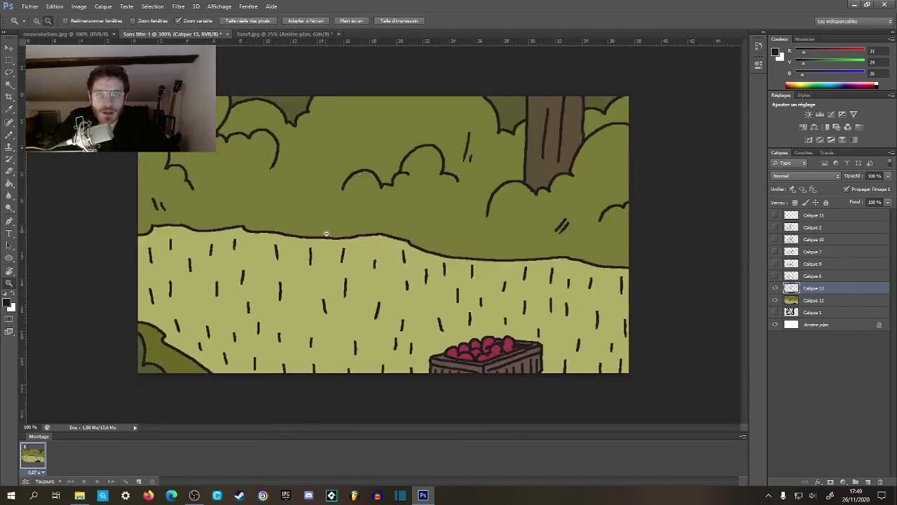
{"action": "left_click", "coordinate": [327, 234], "text": "alt"}
{"action": "left_click", "coordinate": [321, 286]}
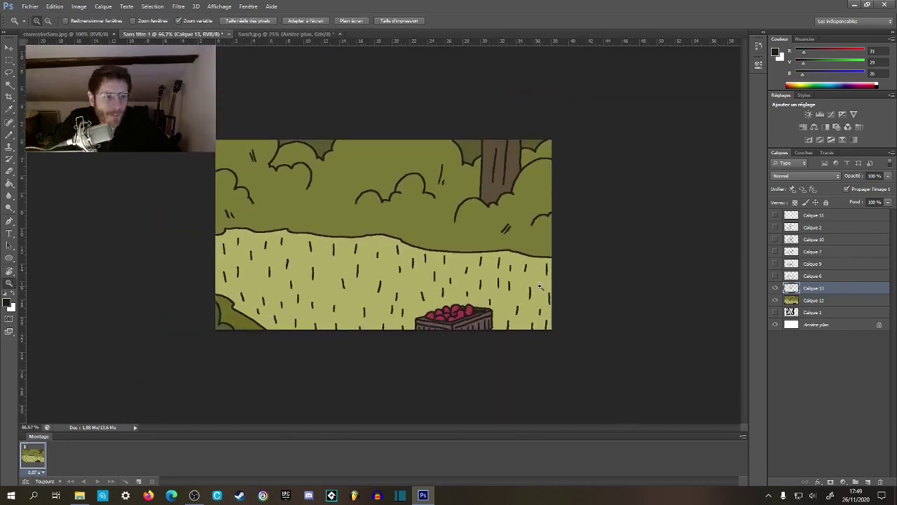
{"action": "left_click", "coordinate": [776, 288]}
{"action": "left_click", "coordinate": [775, 288]}
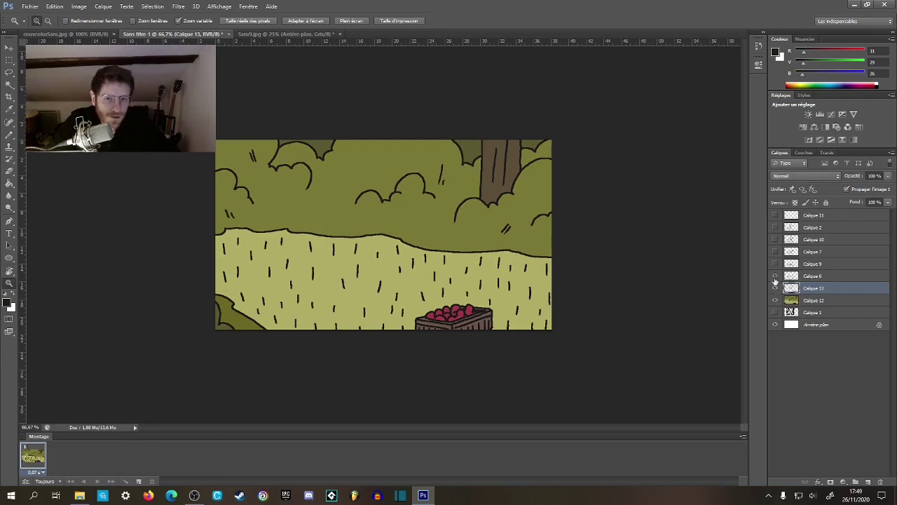
- Show Calque 6, delete its white areas with a Magic Wand selection, and hide the layer again
{"action": "left_click", "coordinate": [776, 279]}
{"action": "left_click", "coordinate": [785, 278]}
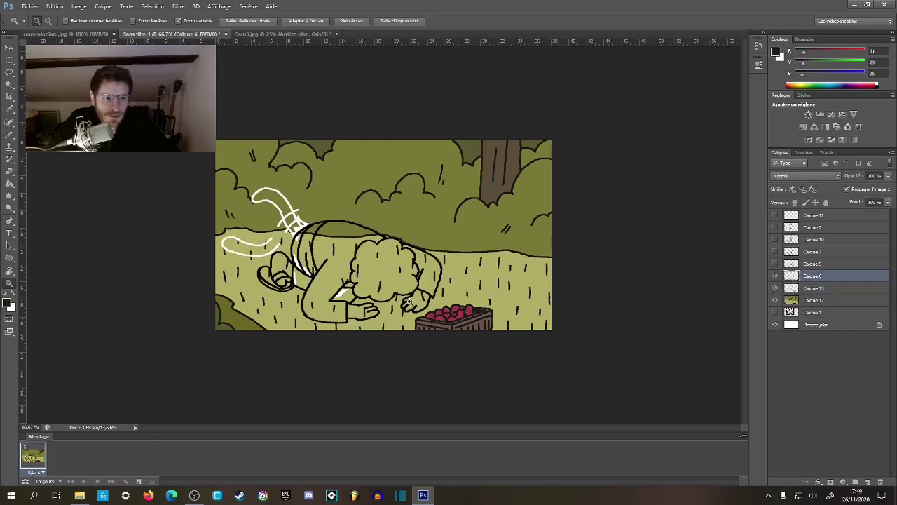
{"action": "left_click", "coordinate": [283, 246]}
{"action": "left_click", "coordinate": [283, 247]}
{"action": "key", "text": "w"}
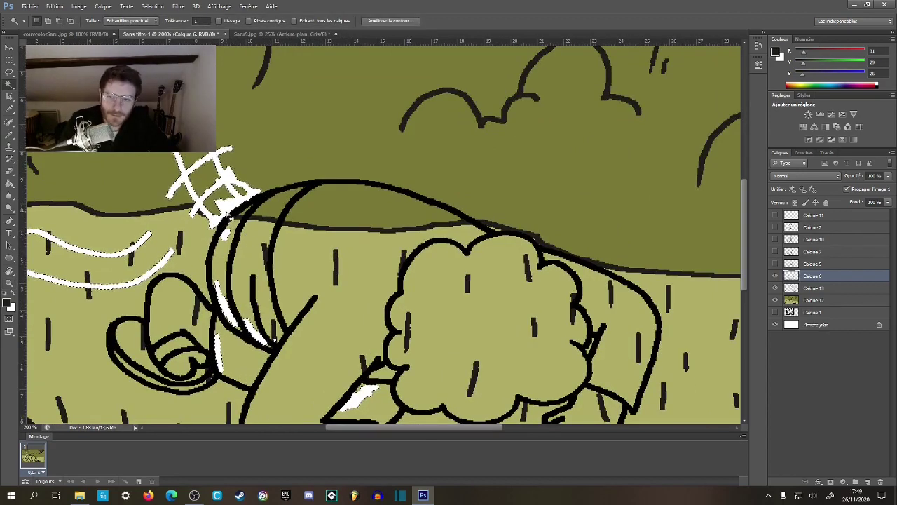
{"action": "left_click", "coordinate": [225, 213]}
{"action": "left_click", "coordinate": [776, 277]}
- Show Calque 9, select and delete the white inside the monkey's ear, and hide the layer again
{"action": "left_click", "coordinate": [776, 265]}
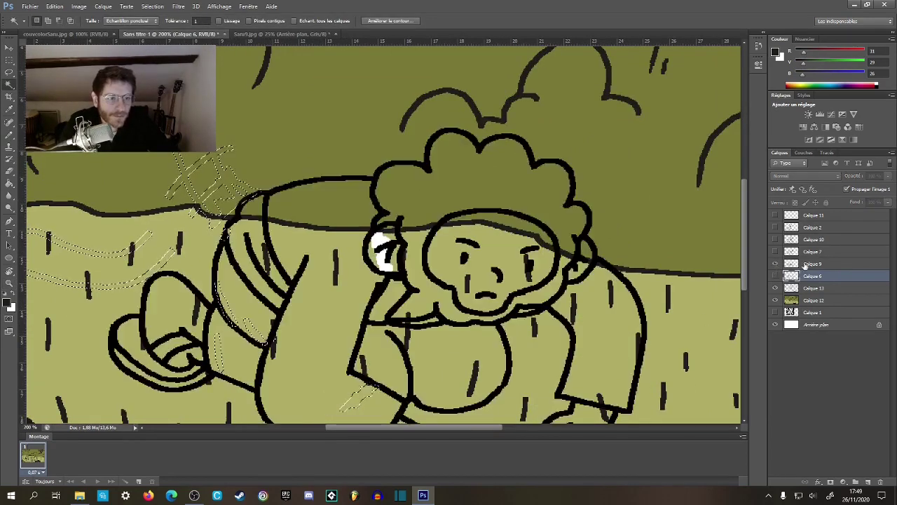
{"action": "left_click", "coordinate": [806, 264]}
{"action": "left_click", "coordinate": [380, 242]}
{"action": "key", "text": "Delete"}
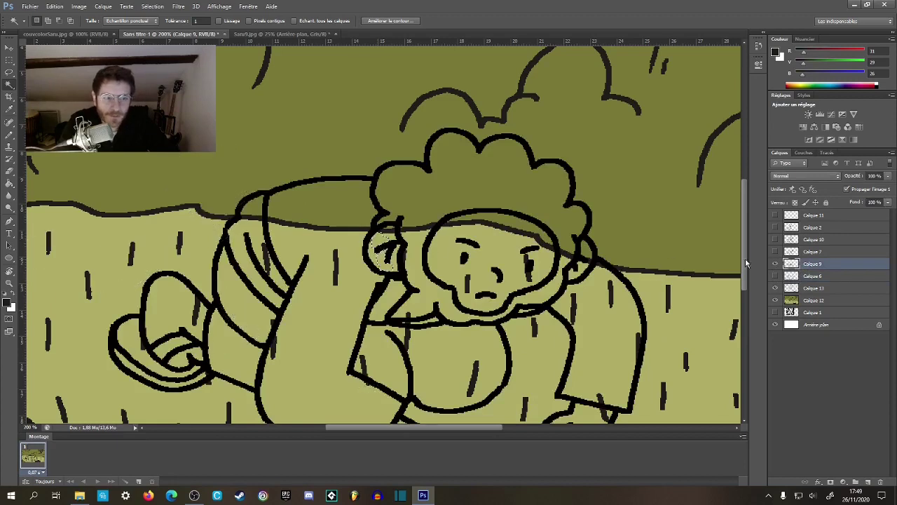
{"action": "left_click", "coordinate": [775, 263]}
- Show Calque 7, select and delete the white tail shape, and hide the layer again
{"action": "left_click", "coordinate": [775, 251]}
{"action": "left_click", "coordinate": [813, 251]}
{"action": "left_click", "coordinate": [227, 209]}
{"action": "key", "text": "Delete"}
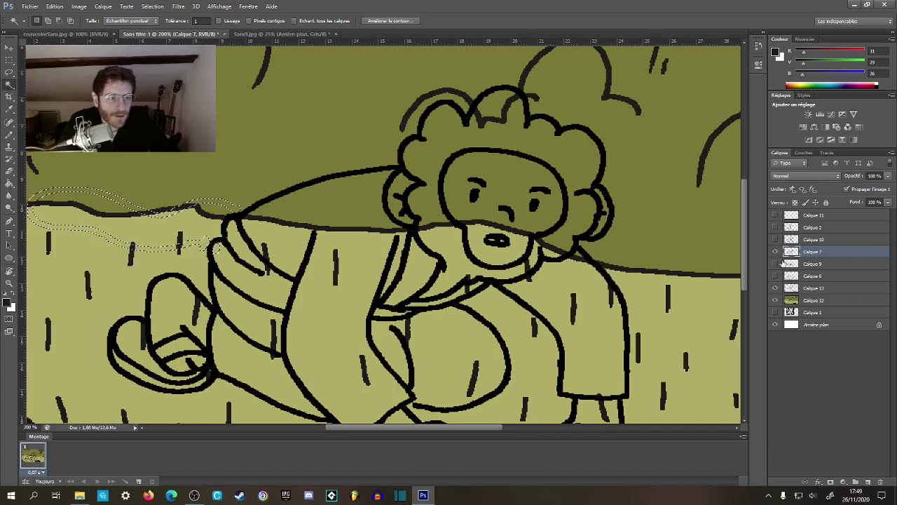
{"action": "left_click", "coordinate": [776, 251]}
- Show Calque 10, select and delete the white patches below the monkey's belt, and hide the layer again
{"action": "left_click", "coordinate": [776, 239]}
{"action": "left_click", "coordinate": [813, 239]}
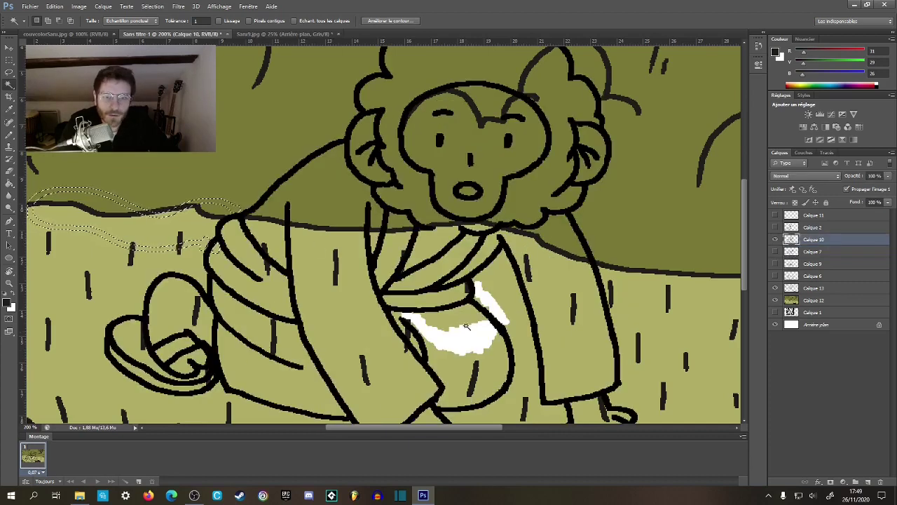
{"action": "key", "text": "Delete"}
{"action": "left_click", "coordinate": [775, 239]}
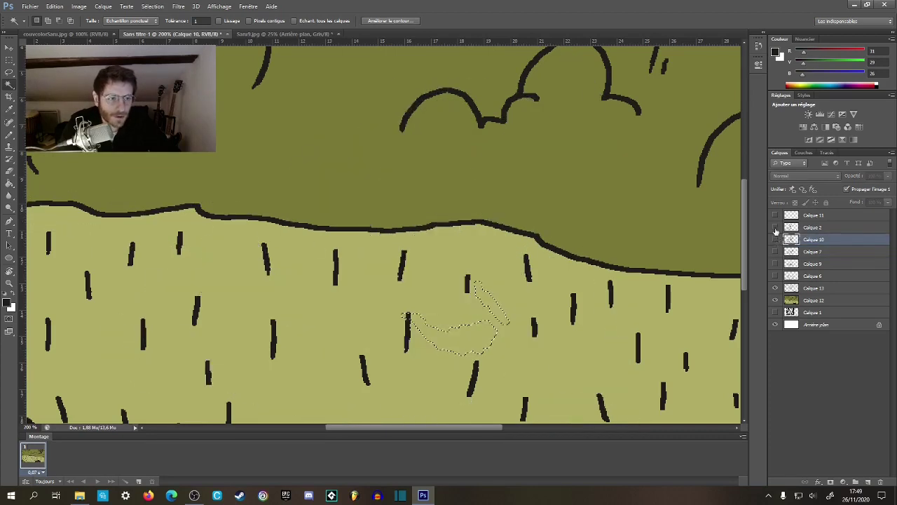
- Show Calque 2, select and delete the white inside the monkey's outlines, and hide the layer again
{"action": "left_click", "coordinate": [776, 227]}
{"action": "left_click", "coordinate": [813, 227]}
{"action": "key", "text": "ctrl+d"}
{"action": "key", "text": "Delete"}
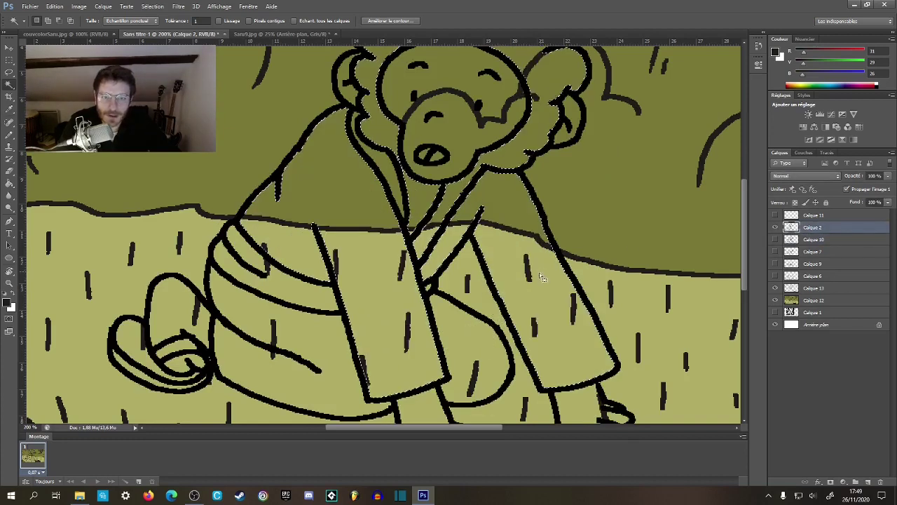
{"action": "left_click", "coordinate": [776, 227]}
- Make Calque 6 the visible, active layer, hide Calque 13 and Calque 12, and clear the leftover selection
{"action": "left_click", "coordinate": [776, 275]}
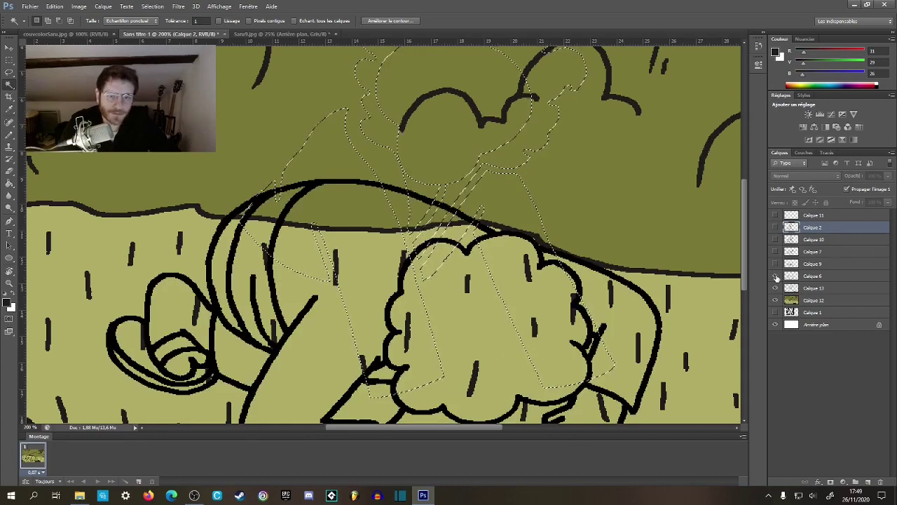
{"action": "left_click", "coordinate": [776, 275]}
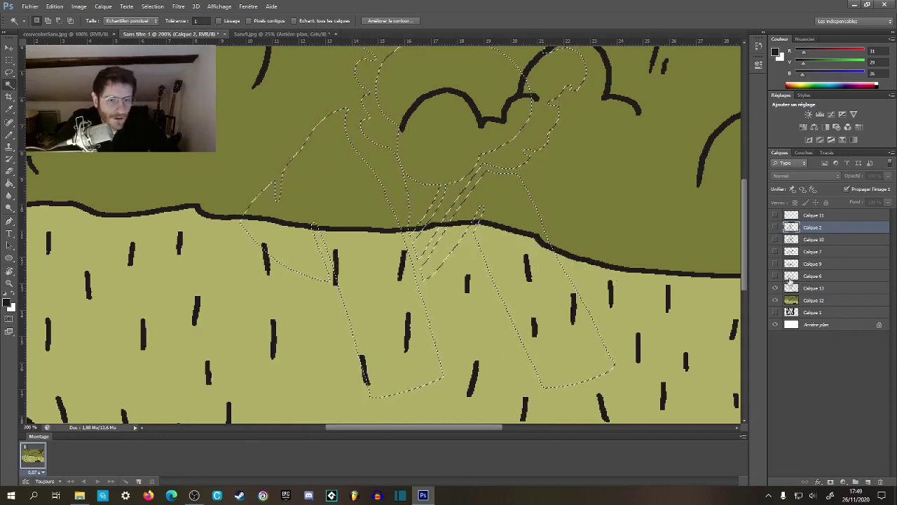
{"action": "left_click", "coordinate": [775, 275]}
{"action": "left_click", "coordinate": [788, 277]}
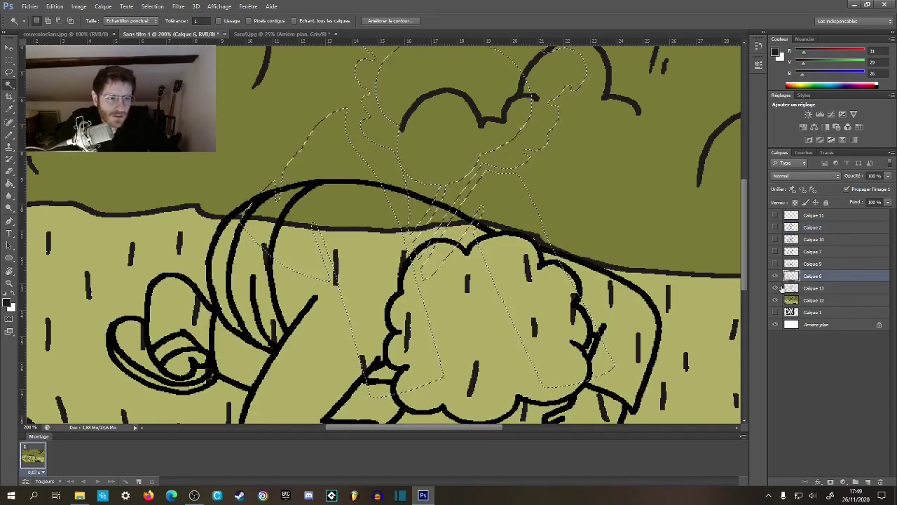
{"action": "key", "text": "z"}
{"action": "left_click", "coordinate": [717, 295], "text": "alt"}
{"action": "left_click_drag", "start_coordinate": [775, 288], "coordinate": [775, 300]}
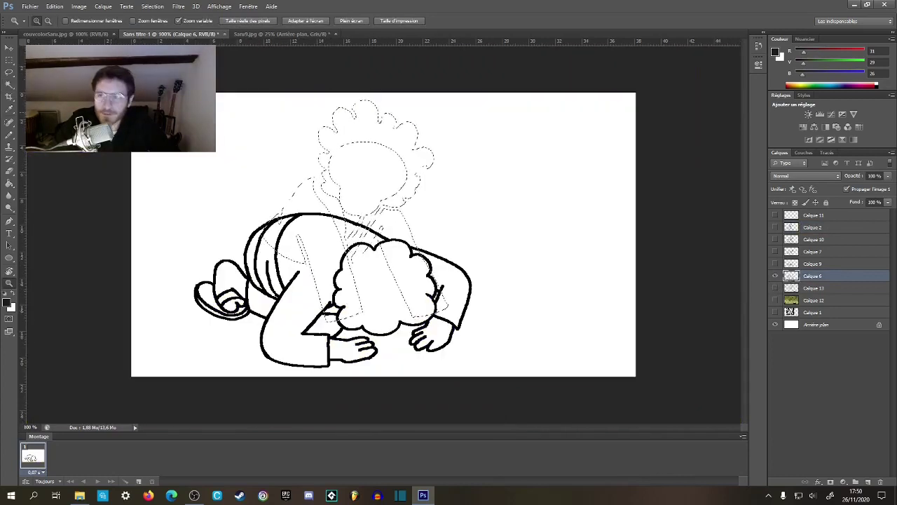
{"action": "key", "text": "m"}
{"action": "key", "text": "ctrl+d"}
{"action": "key", "text": "z"}
{"action": "left_click", "coordinate": [308, 294]}
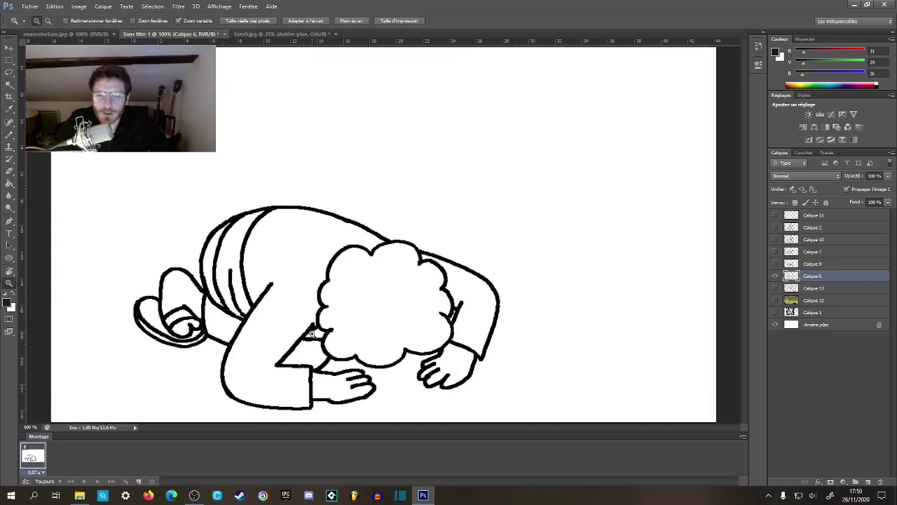
- Sample the off-white fur from couvcolorSaru.jpg (RGB 252, 251, 249) and fill the monkey's hair, hands and foot with contiguous filling enabled
{"action": "key", "text": "g"}
{"action": "left_click", "coordinate": [88, 34]}
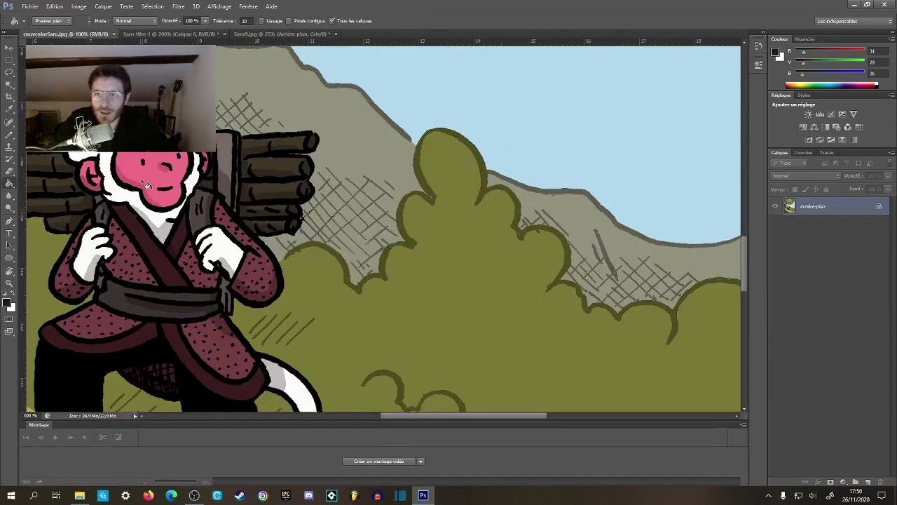
{"action": "key", "text": "ctrl+Tab"}
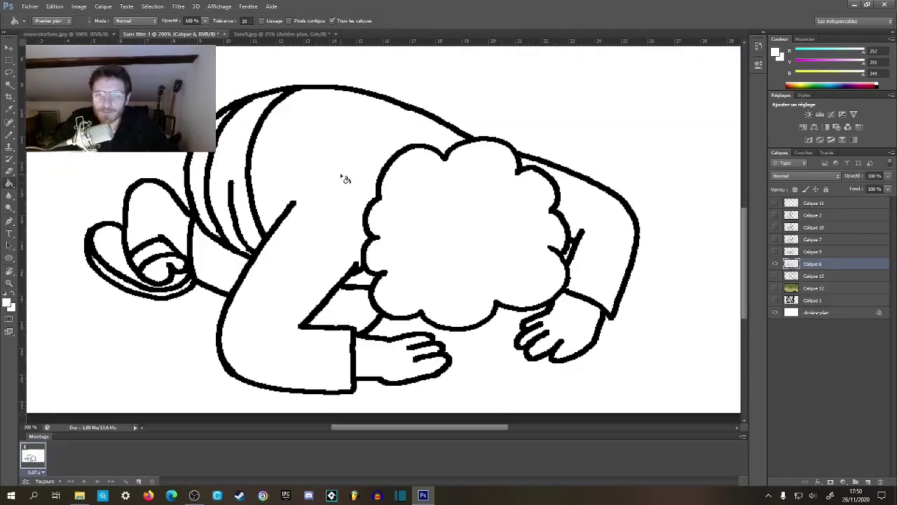
{"action": "left_click", "coordinate": [296, 21]}
{"action": "left_click", "coordinate": [443, 220]}
{"action": "left_click", "coordinate": [579, 324]}
{"action": "left_click", "coordinate": [416, 356]}
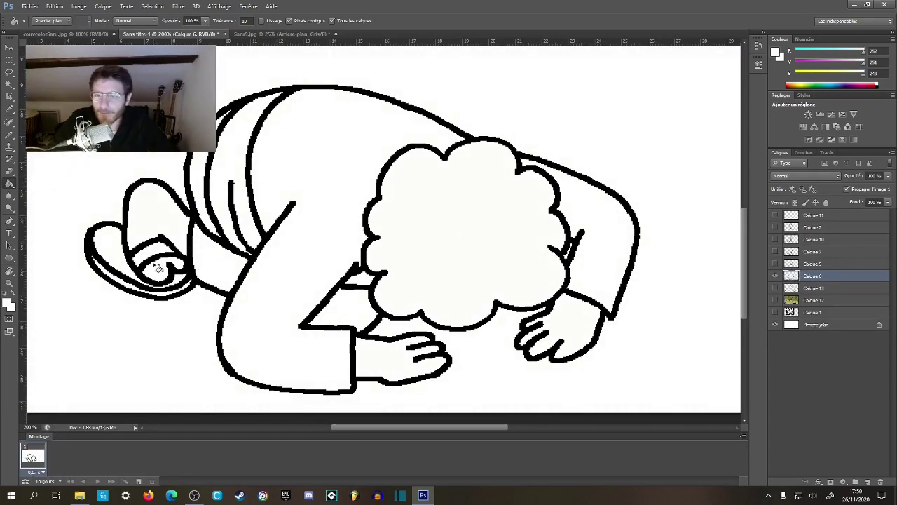
- Sample the monkey's pink face colour in couvcolorSaru.jpg and consult the comic page Saru9.jpg
{"action": "left_click", "coordinate": [60, 34]}
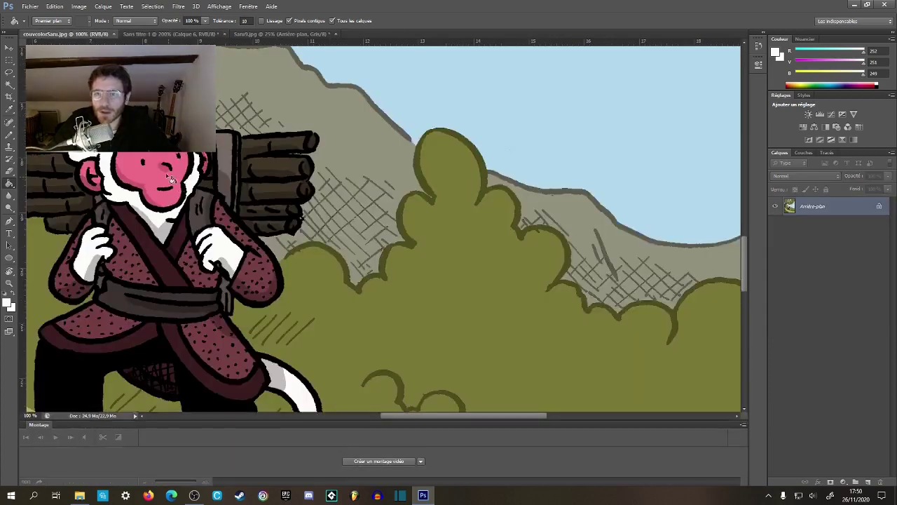
{"action": "left_click", "coordinate": [266, 34]}
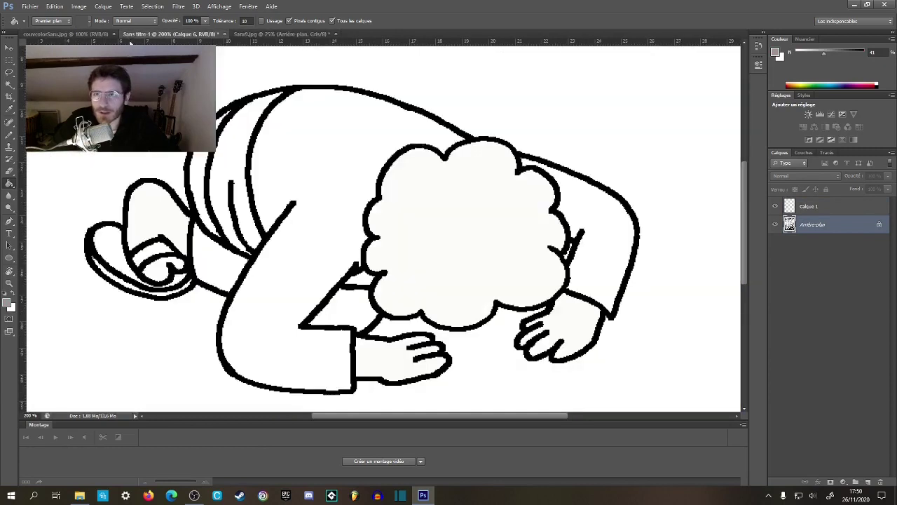
{"action": "left_click", "coordinate": [168, 34]}
- Sample the tunic's maroon from couvcolorSaru.jpg (RGB 118, 63, 68) and fill the monkey's tunic and sleeves on Calque 6
{"action": "left_click", "coordinate": [63, 35]}
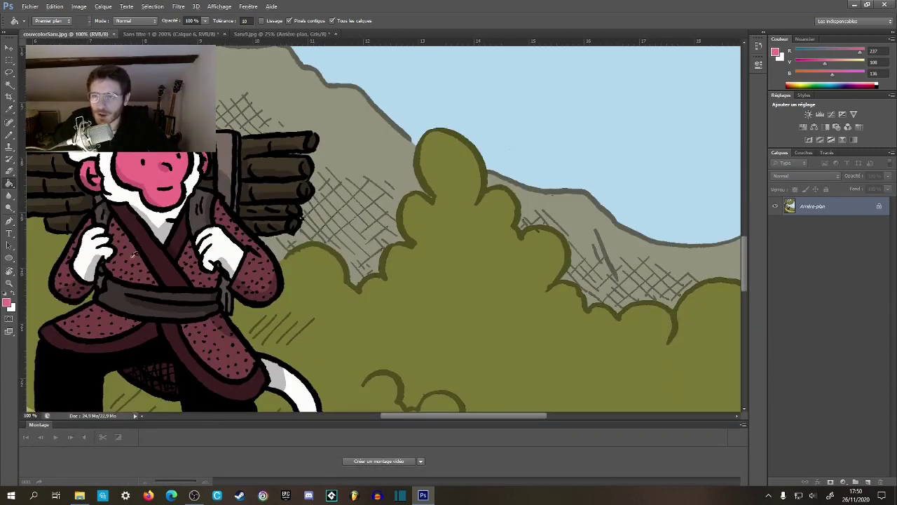
{"action": "left_click", "coordinate": [129, 251], "text": "alt"}
{"action": "left_click", "coordinate": [198, 35]}
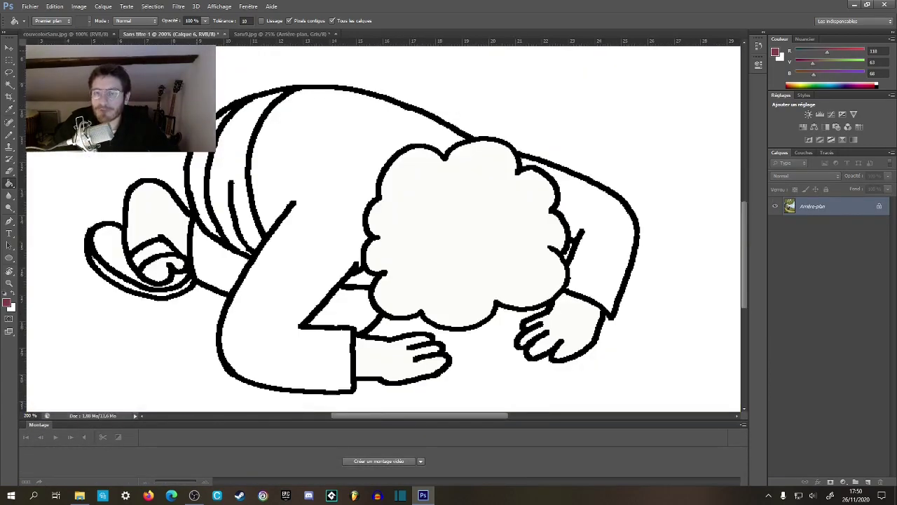
{"action": "left_click", "coordinate": [341, 195]}
{"action": "left_click", "coordinate": [595, 219]}
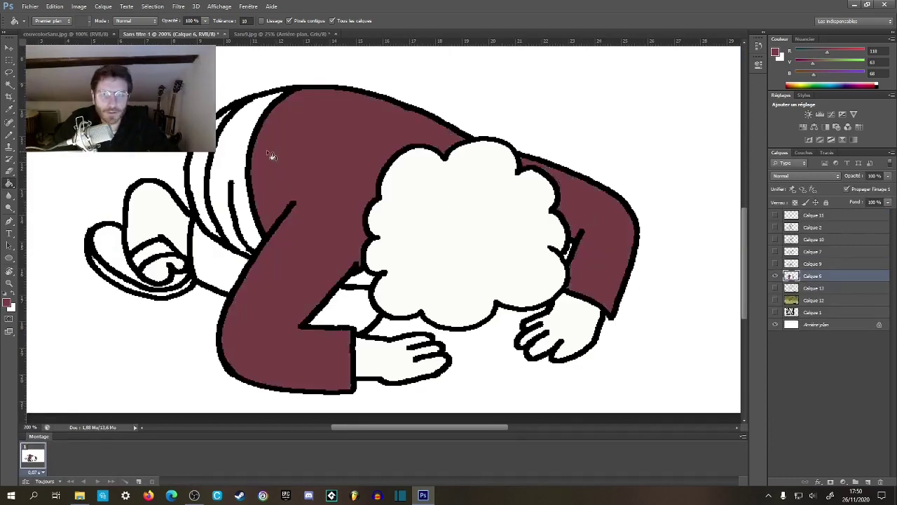
- Try filling the monkey's trousers with the black sampled from couvcolorSaru.jpg after consulting Saru9.jpg, and undo the fills
{"action": "left_click", "coordinate": [66, 34]}
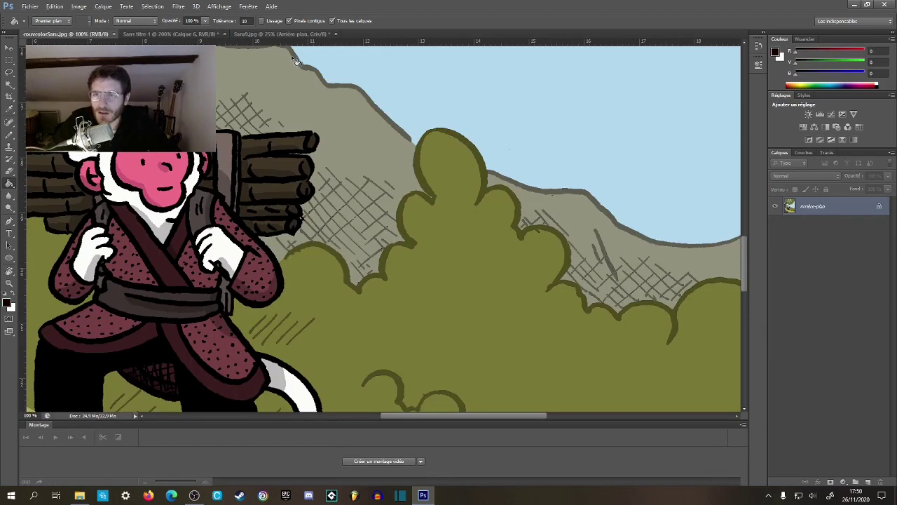
{"action": "left_click", "coordinate": [308, 34]}
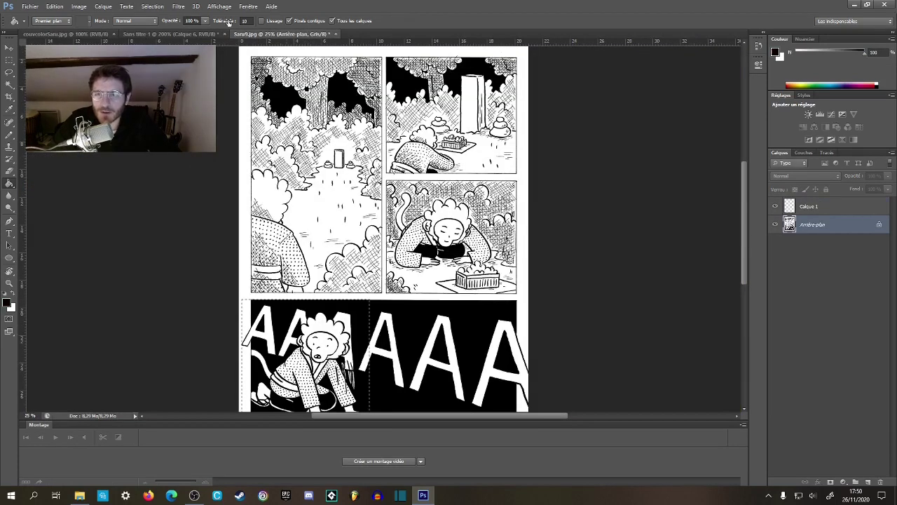
{"action": "left_click", "coordinate": [168, 34]}
{"action": "left_click", "coordinate": [220, 262]}
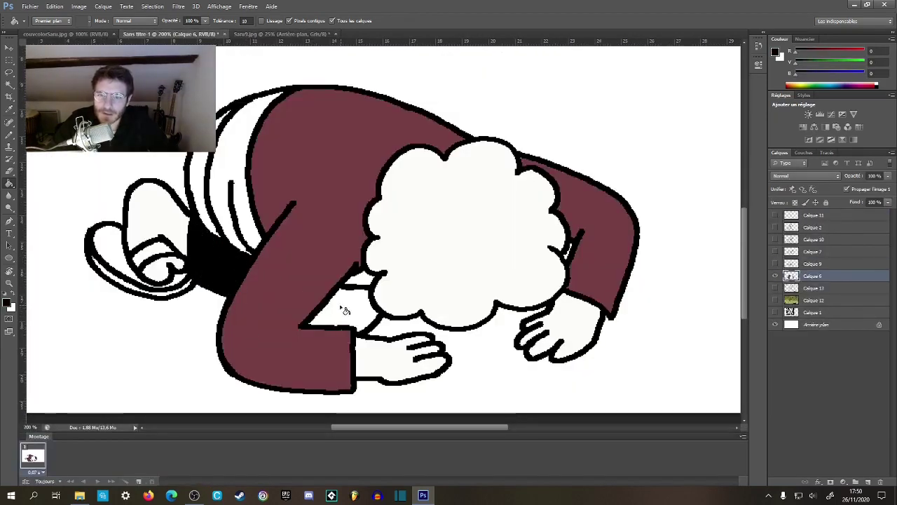
{"action": "left_click", "coordinate": [346, 310]}
{"action": "key", "text": "ctrl+z"}
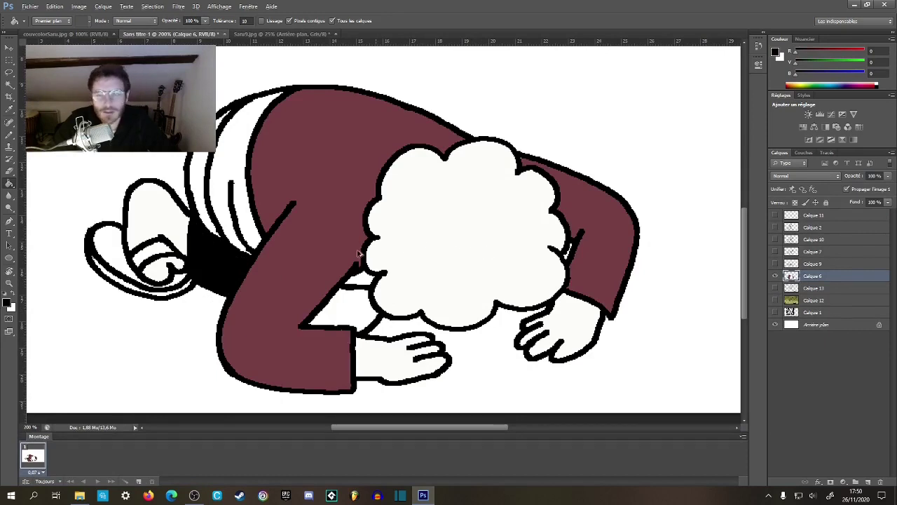
{"action": "key", "text": "ctrl+alt+z"}
- Set the foreground colour to dark grey #212121 and fill the visible parts of the monkey's trousers on Calque 6
{"action": "left_click", "coordinate": [8, 304]}
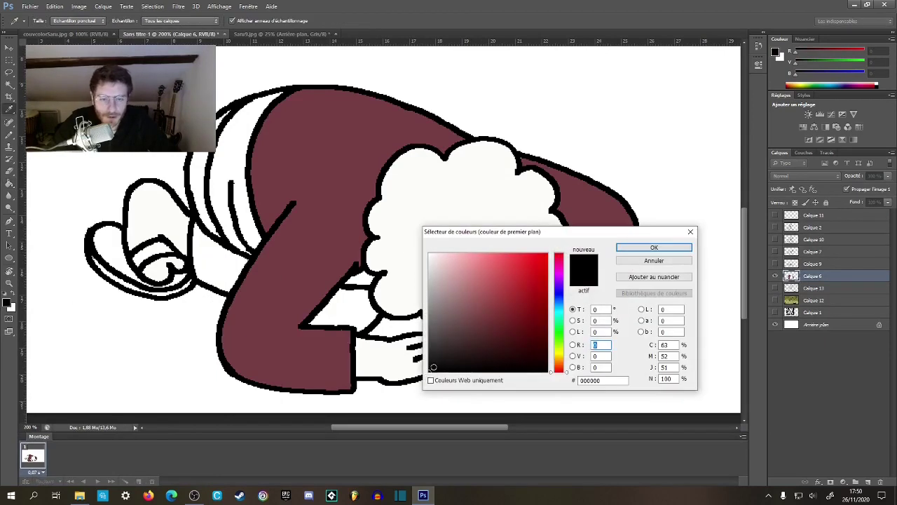
{"action": "left_click", "coordinate": [429, 360]}
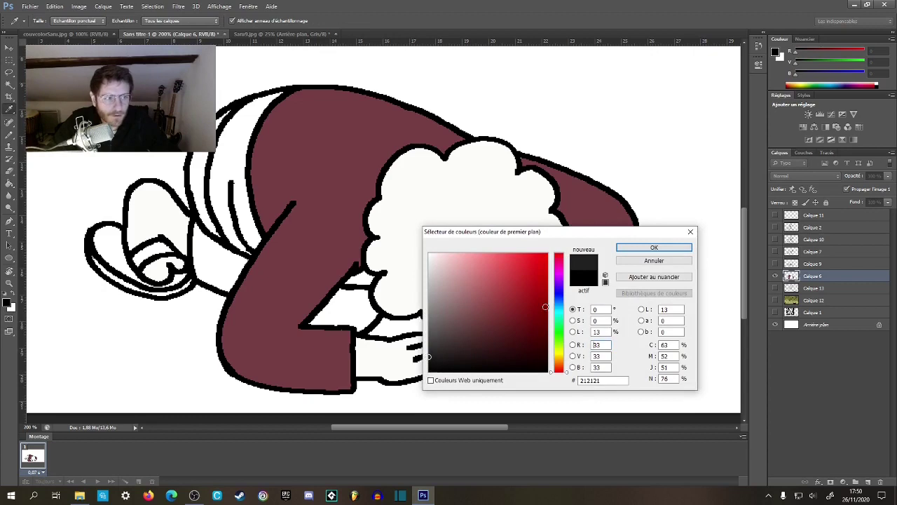
{"action": "left_click", "coordinate": [654, 247]}
{"action": "left_click", "coordinate": [327, 310]}
{"action": "left_click", "coordinate": [229, 268]}
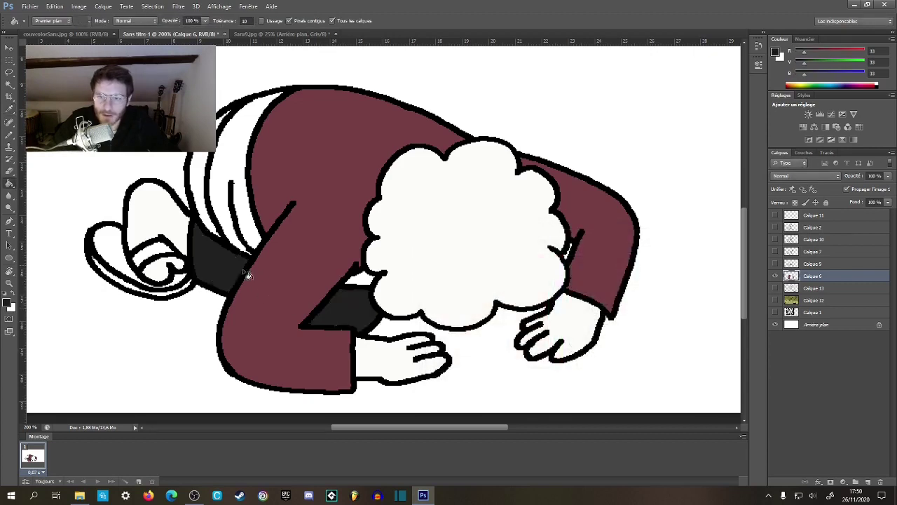
{"action": "key", "text": "z"}
{"action": "left_click", "coordinate": [302, 281], "text": "alt"}
{"action": "left_click", "coordinate": [302, 281], "text": "alt"}
{"action": "key", "text": "g"}
{"action": "key", "text": "z"}
{"action": "left_click", "coordinate": [284, 294]}
{"action": "left_click", "coordinate": [285, 293]}
{"action": "key", "text": "g"}
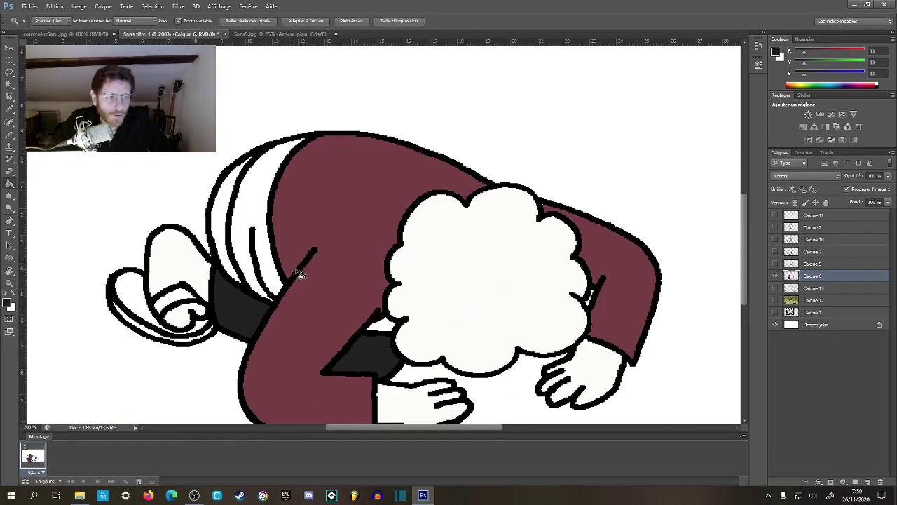
- Sample the sandal's grey from couvcolorSaru.jpg (RGB 80, 69, 67) and fill the sandal's sole and its edge on Calque 6
{"action": "left_click", "coordinate": [90, 37]}
{"action": "left_click_drag", "start_coordinate": [169, 323], "coordinate": [323, 206]}
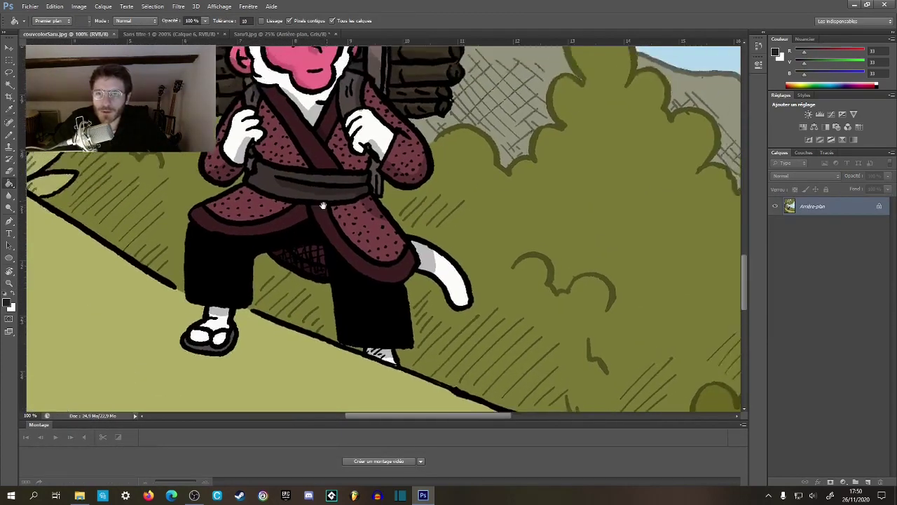
{"action": "left_click_drag", "start_coordinate": [380, 240], "coordinate": [368, 267]}
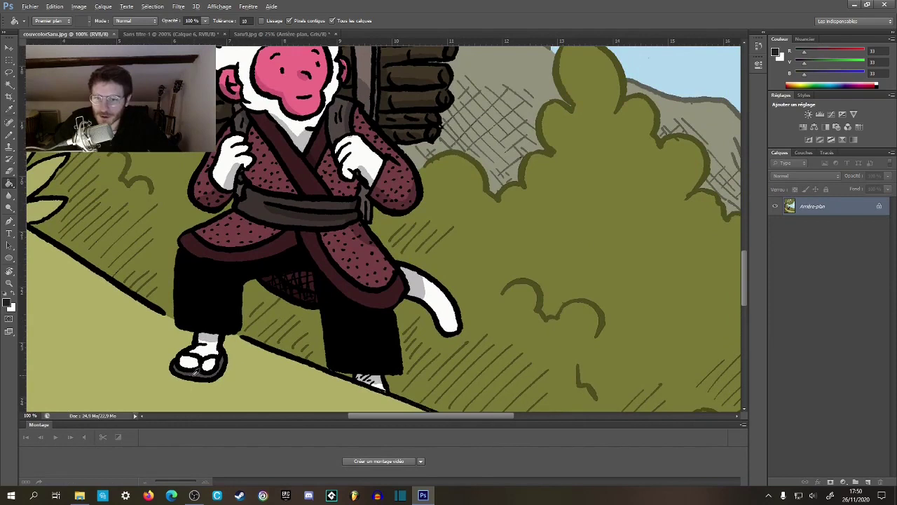
{"action": "left_click", "coordinate": [197, 371], "text": "alt"}
{"action": "left_click", "coordinate": [185, 35]}
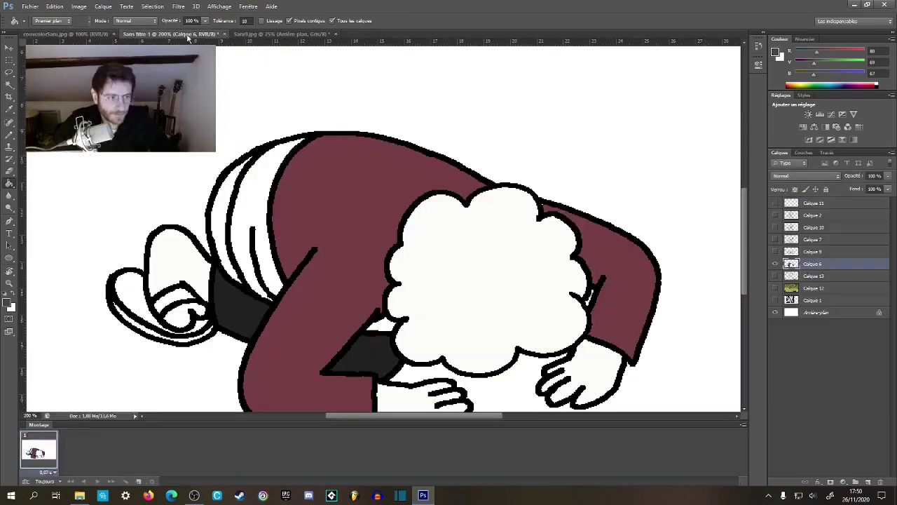
{"action": "left_click", "coordinate": [138, 309]}
{"action": "left_click", "coordinate": [143, 328]}
{"action": "key", "text": "z"}
{"action": "left_click", "coordinate": [113, 340]}
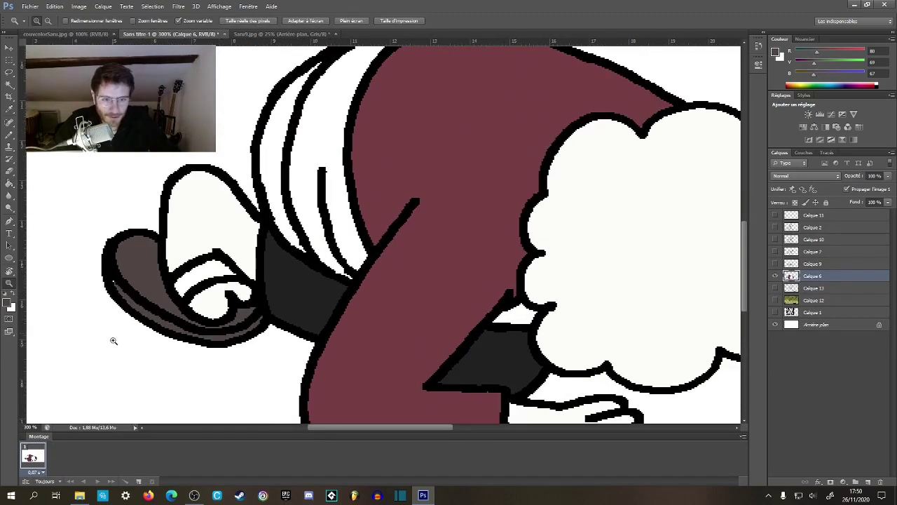
{"action": "key", "text": "g"}
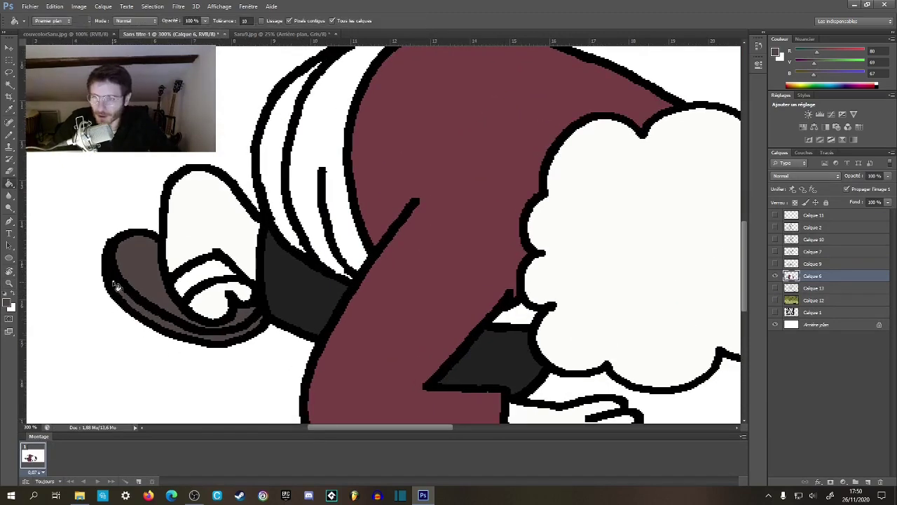
- Check the sandal on the reference cover and fill the strap across the foot with the same sandal grey
{"action": "key", "text": "z"}
{"action": "left_click", "coordinate": [117, 286]}
{"action": "left_click", "coordinate": [117, 284]}
{"action": "key", "text": "g"}
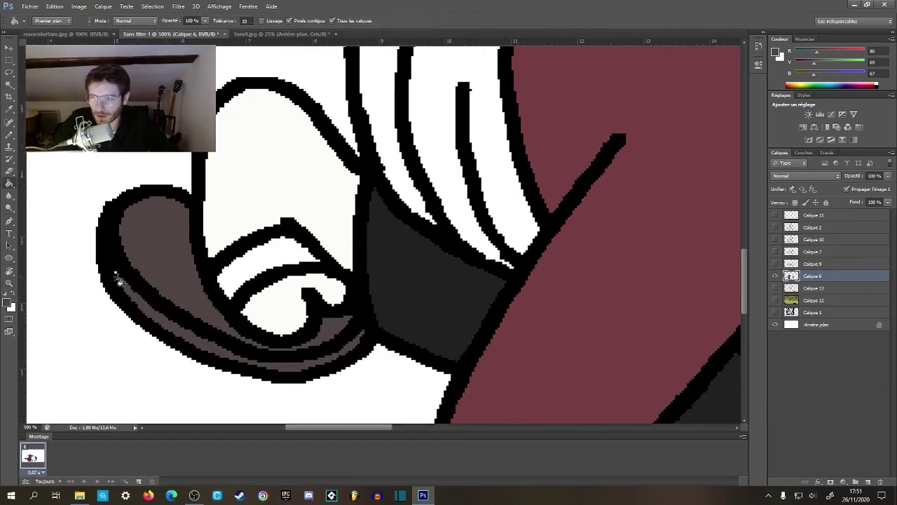
{"action": "left_click", "coordinate": [84, 34]}
{"action": "key", "text": "ctrl+Tab"}
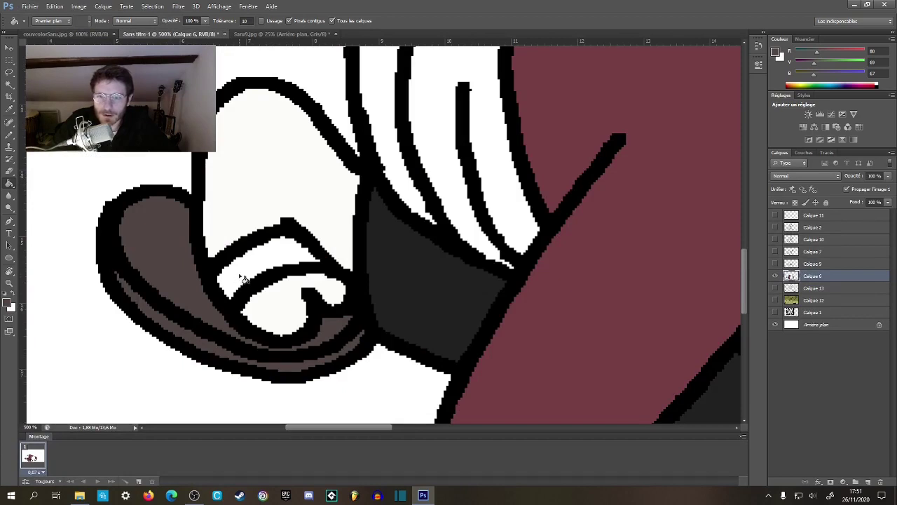
{"action": "left_click", "coordinate": [240, 276]}
- Sample the belt's dark brown-grey from couvcolorSaru.jpg and fill the wide belt around the monkey's waist on Calque 6
{"action": "key", "text": "z"}
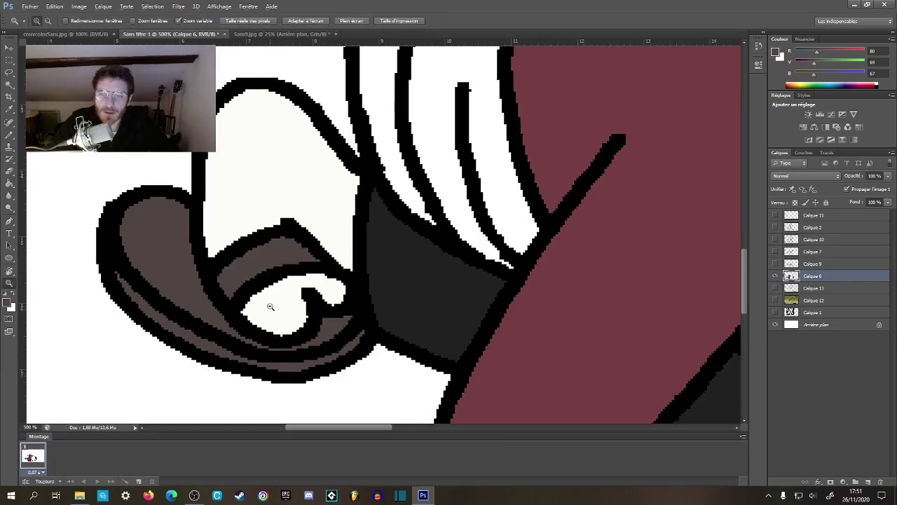
{"action": "left_click", "coordinate": [272, 305], "text": "alt"}
{"action": "left_click", "coordinate": [272, 305], "text": "alt"}
{"action": "left_click", "coordinate": [271, 305], "text": "alt"}
{"action": "left_click", "coordinate": [271, 305], "text": "alt"}
{"action": "left_click", "coordinate": [351, 297]}
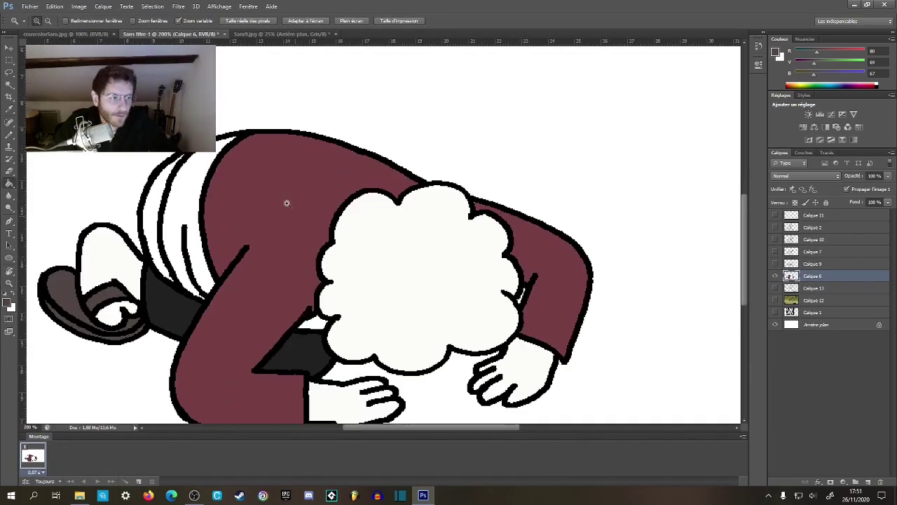
{"action": "key", "text": "g"}
{"action": "left_click", "coordinate": [70, 34]}
{"action": "left_click", "coordinate": [267, 203], "text": "alt"}
{"action": "left_click", "coordinate": [140, 33]}
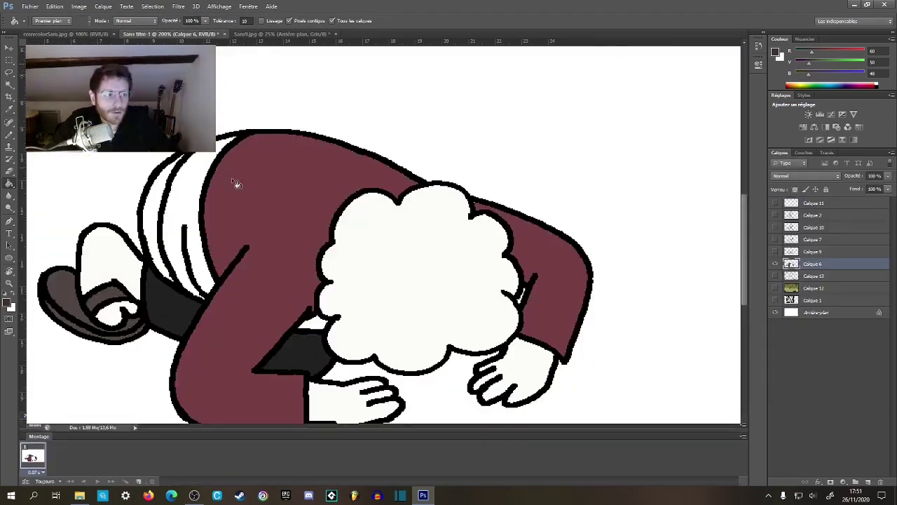
{"action": "left_click", "coordinate": [185, 205]}
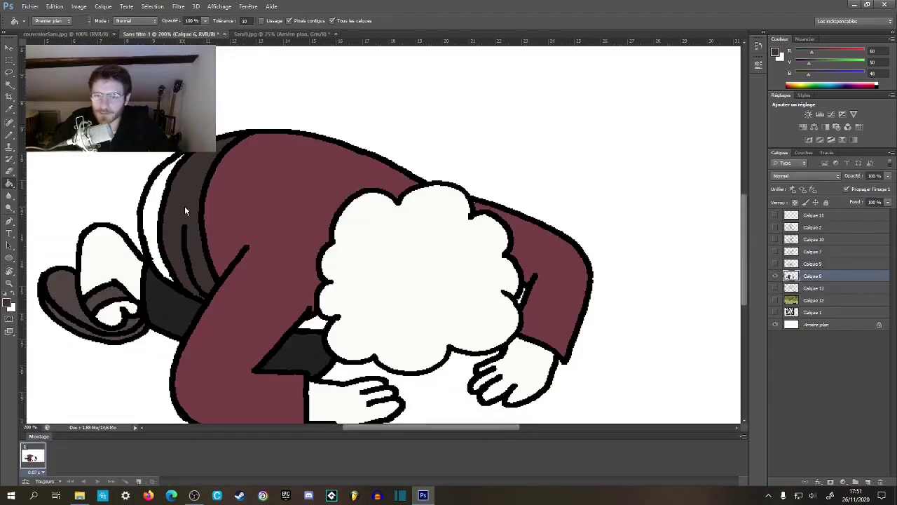
- Consult the cover's tunic colours and fill the area behind the belt with the trousers' dark grey (RGB 33, 33, 33)
{"action": "left_click", "coordinate": [93, 35]}
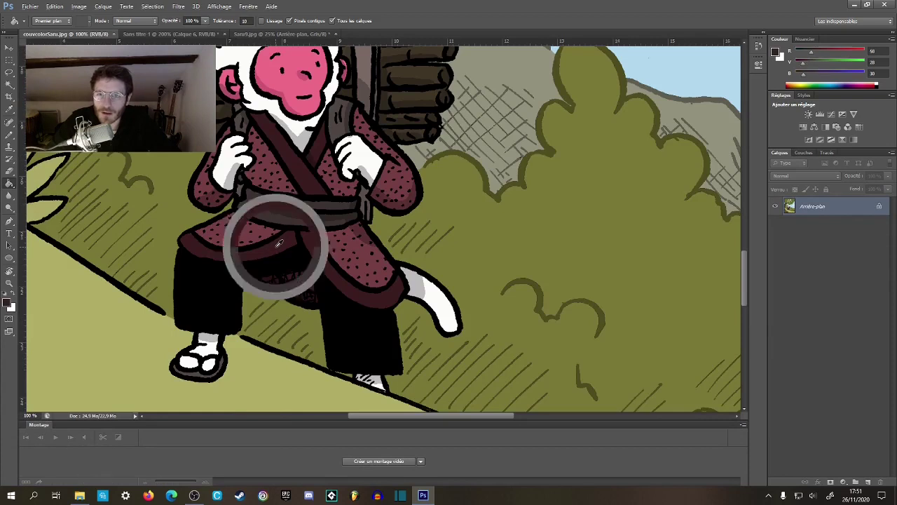
{"action": "left_click", "coordinate": [186, 34]}
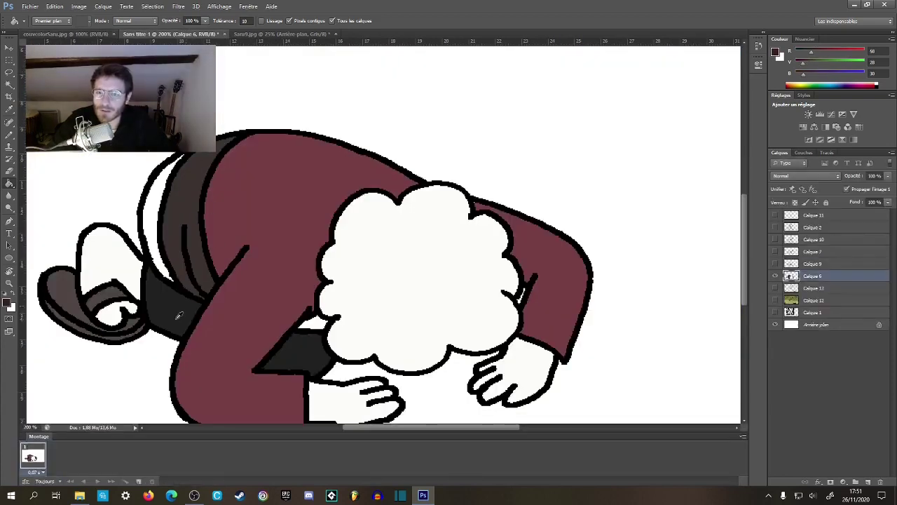
{"action": "left_click", "coordinate": [153, 203]}
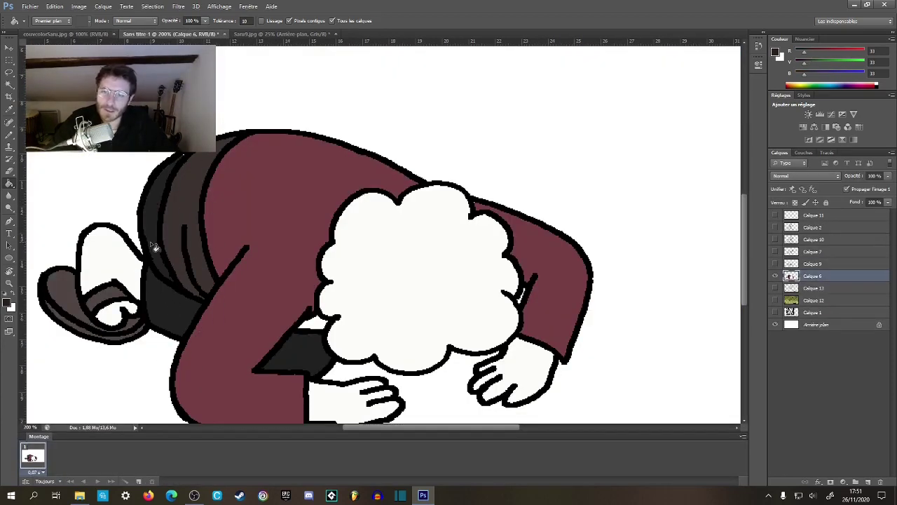
- Sample the tunic border's dark maroon from couvcolorSaru.jpg (RGB 58, 28, 30) and fill the small gap between the arm and the hair
{"action": "left_click", "coordinate": [106, 33]}
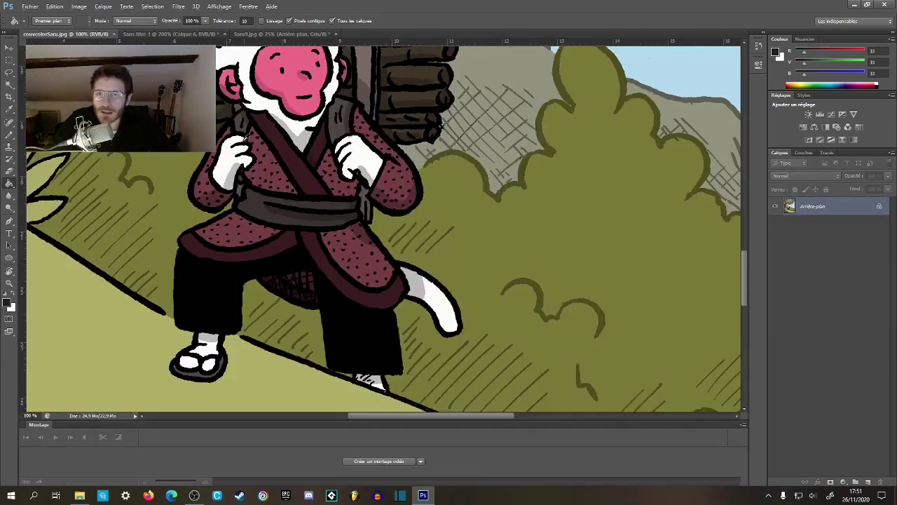
{"action": "left_click", "coordinate": [177, 33]}
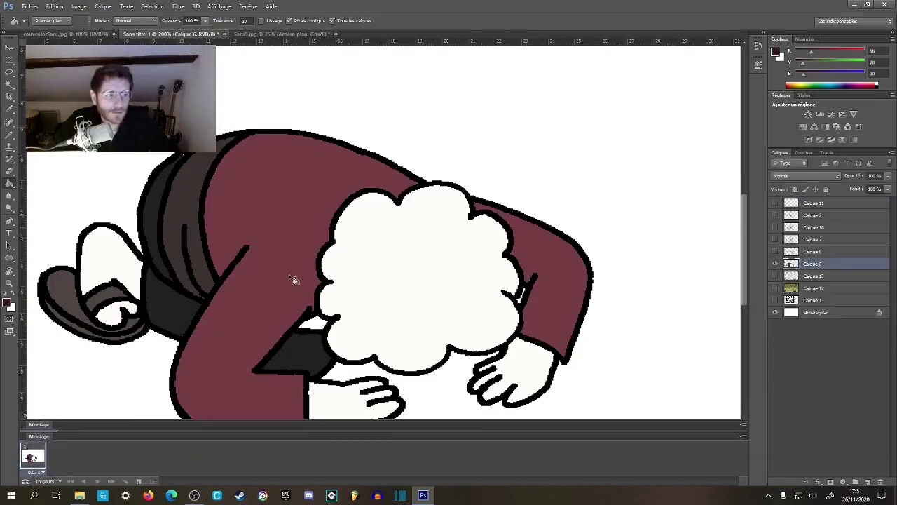
{"action": "key", "text": "z"}
{"action": "left_click_drag", "start_coordinate": [123, 199], "coordinate": [232, 136]}
{"action": "key", "text": "g"}
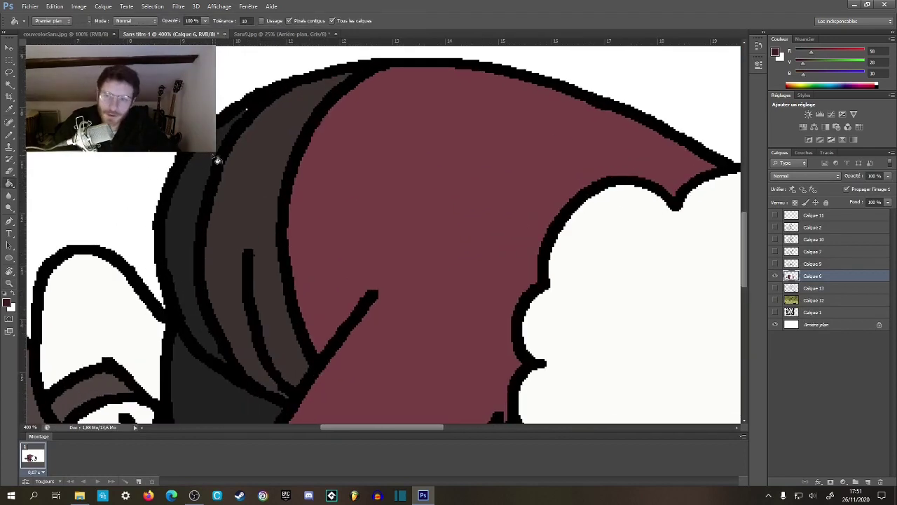
{"action": "key", "text": "z"}
{"action": "left_click", "coordinate": [286, 188], "text": "alt"}
{"action": "left_click", "coordinate": [279, 187], "text": "alt"}
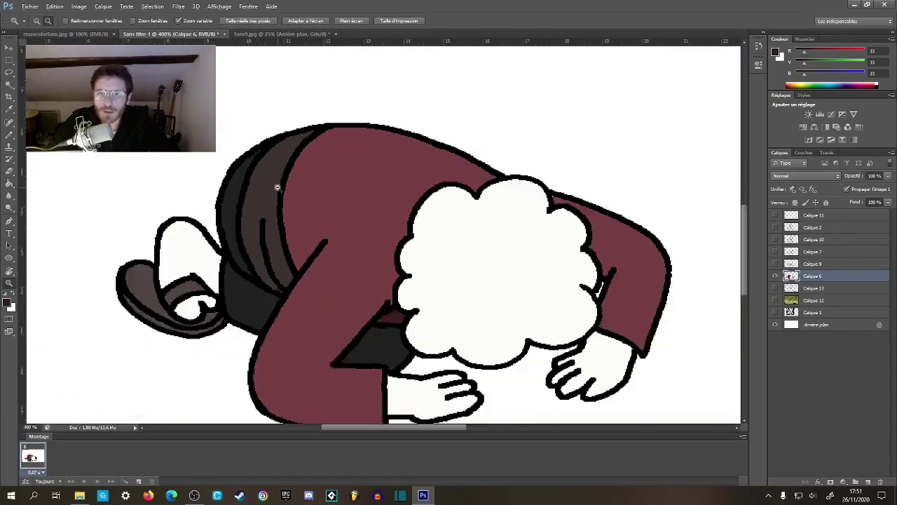
{"action": "left_click", "coordinate": [277, 187], "text": "alt"}
{"action": "left_click", "coordinate": [276, 186], "text": "alt"}
- Show the background layer Calque 12 behind the coloured monkey and toggle Calque 13 to compare the result
{"action": "left_click", "coordinate": [776, 300]}
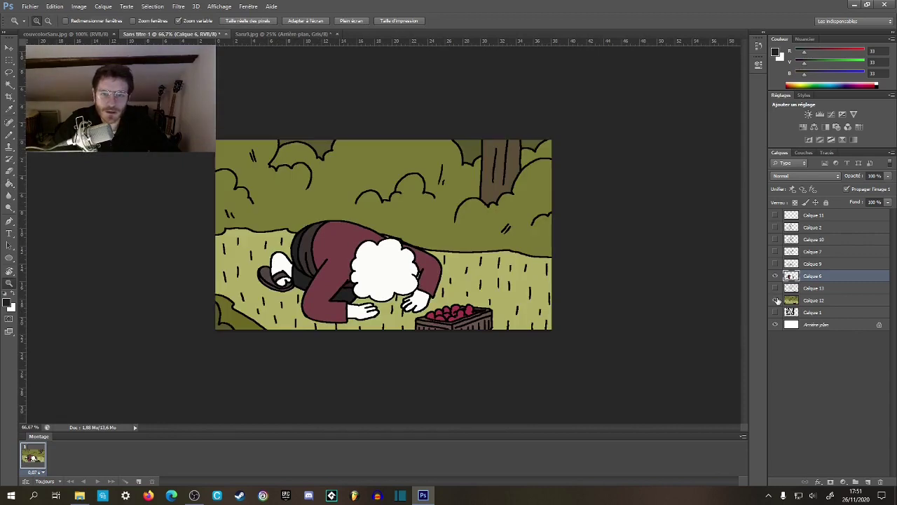
{"action": "left_click", "coordinate": [775, 288]}
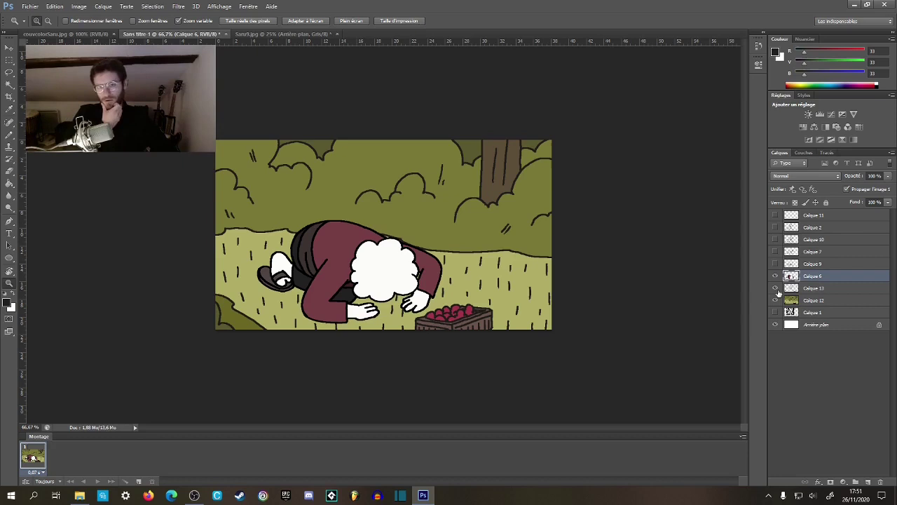
{"action": "left_click", "coordinate": [777, 289]}
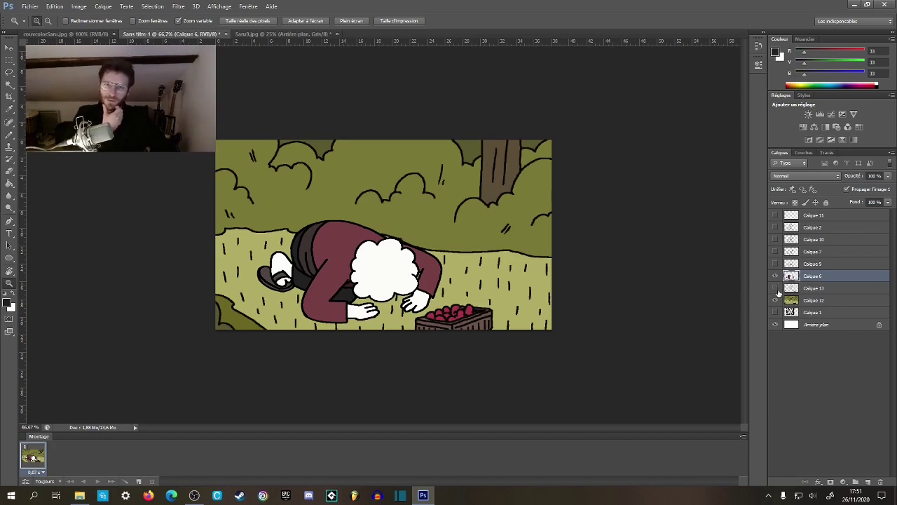
{"action": "left_click", "coordinate": [779, 293]}
{"action": "left_click", "coordinate": [778, 293]}
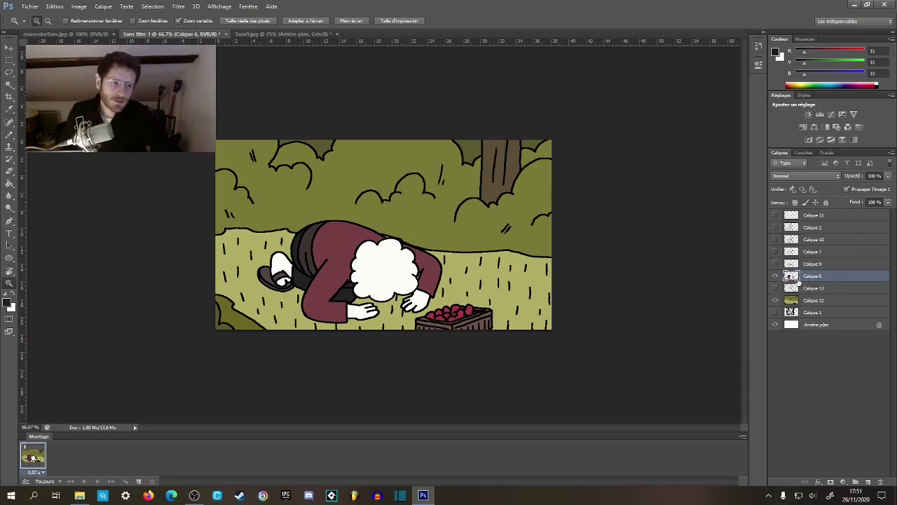
- Hide Calque 6 and the background Calque 12, and show and select Calque 9 with the next monkey pose
{"action": "left_click", "coordinate": [777, 276]}
{"action": "left_click", "coordinate": [777, 276]}
{"action": "left_click", "coordinate": [777, 276]}
{"action": "left_click", "coordinate": [775, 265]}
{"action": "left_click", "coordinate": [777, 300]}
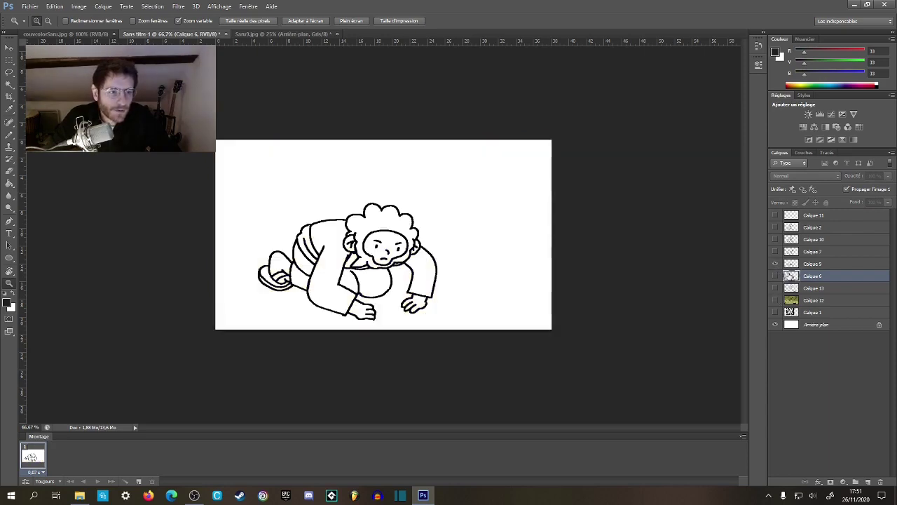
{"action": "left_click", "coordinate": [803, 265]}
- Sample the off-white fur from couvcolorSaru.jpg (RGB 252, 251, 249) and fill the monkey's hair, beard, hands and foot on Calque 9
{"action": "key", "text": "g"}
{"action": "key", "text": "z"}
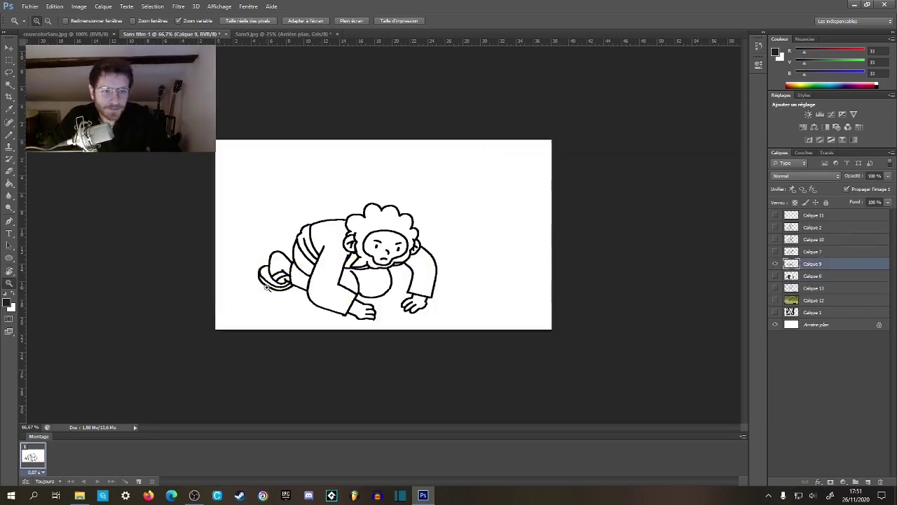
{"action": "left_click", "coordinate": [307, 274]}
{"action": "left_click", "coordinate": [306, 274]}
{"action": "key", "text": "g"}
{"action": "left_click", "coordinate": [100, 34]}
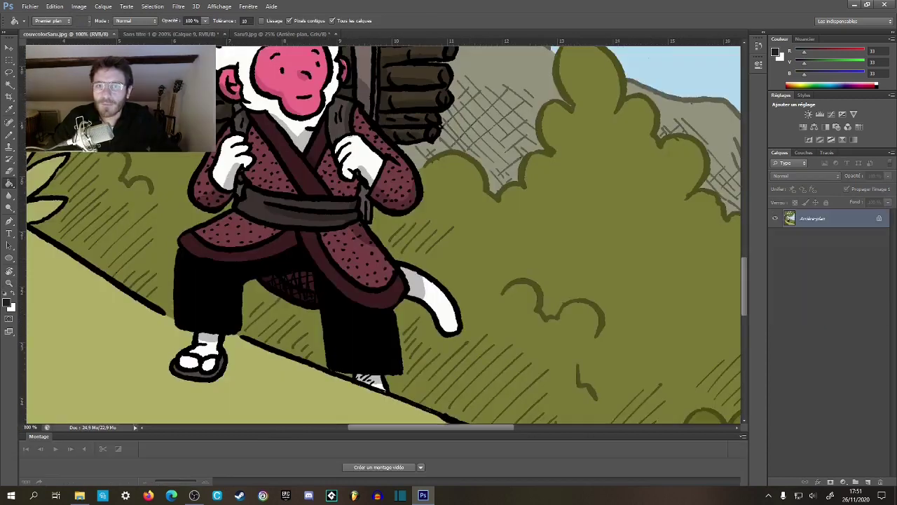
{"action": "left_click_drag", "start_coordinate": [258, 121], "coordinate": [302, 219]}
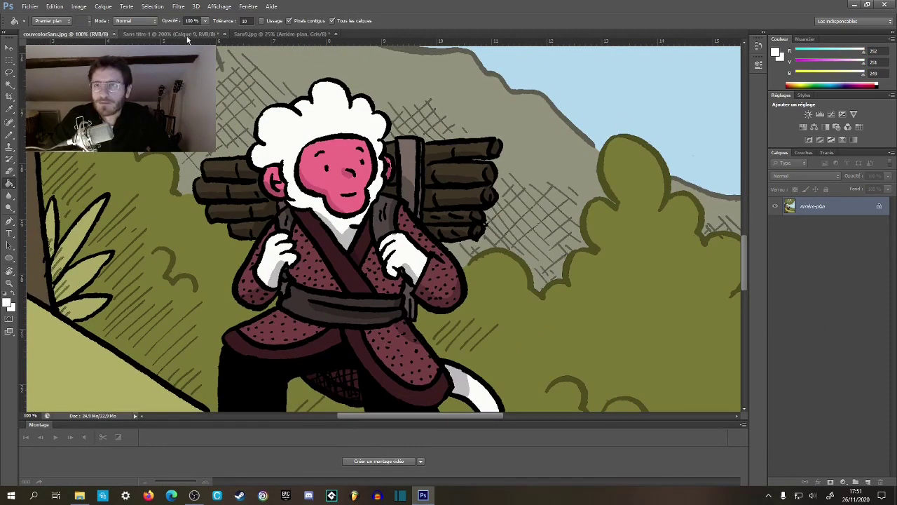
{"action": "left_click", "coordinate": [172, 34]}
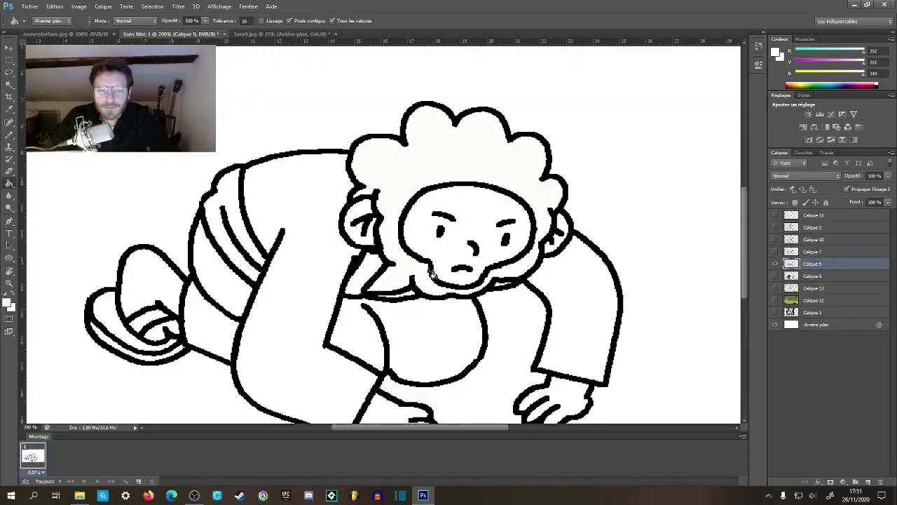
{"action": "left_click_drag", "start_coordinate": [474, 347], "coordinate": [444, 259]}
{"action": "left_click", "coordinate": [362, 347]}
{"action": "left_click_drag", "start_coordinate": [302, 277], "coordinate": [351, 304]}
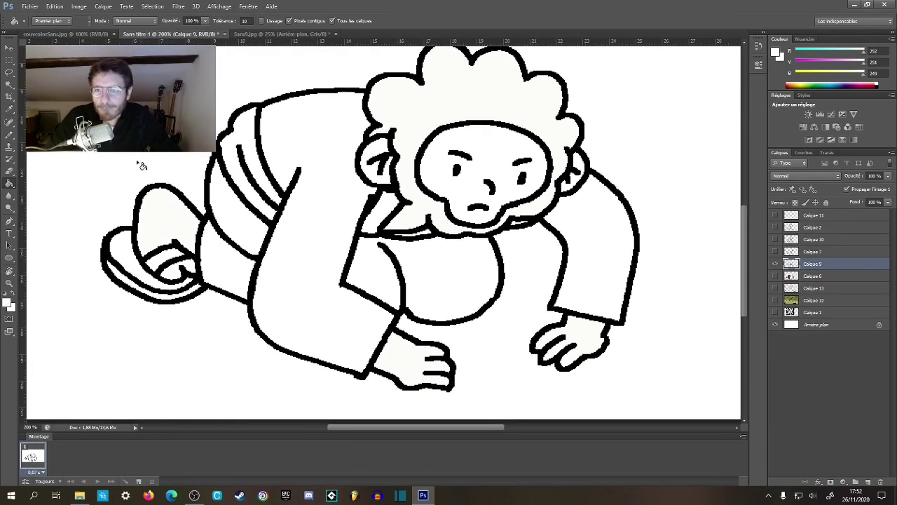
- Sample the face pink from couvcolorSaru.jpg (RGB 237, 108, 136), consult Saru9.jpg and fill the monkey's face on Calque 9
{"action": "left_click", "coordinate": [65, 33]}
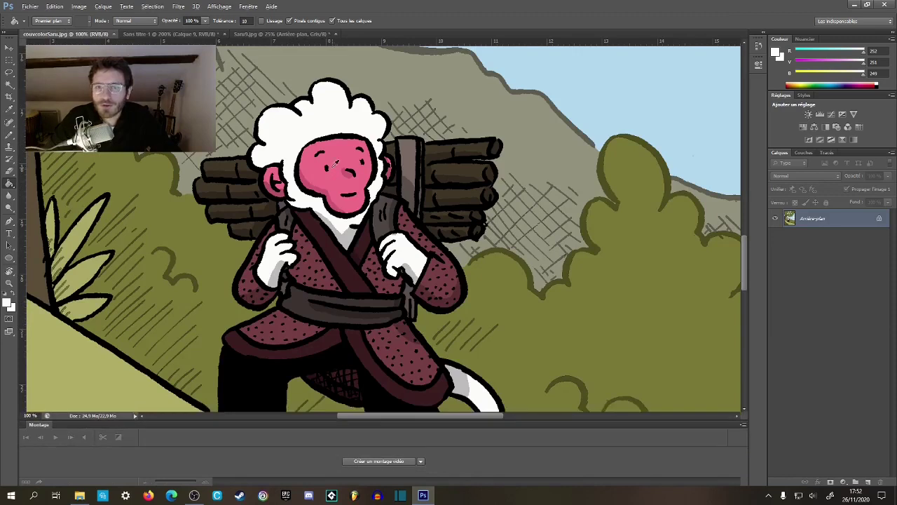
{"action": "left_click", "coordinate": [276, 34]}
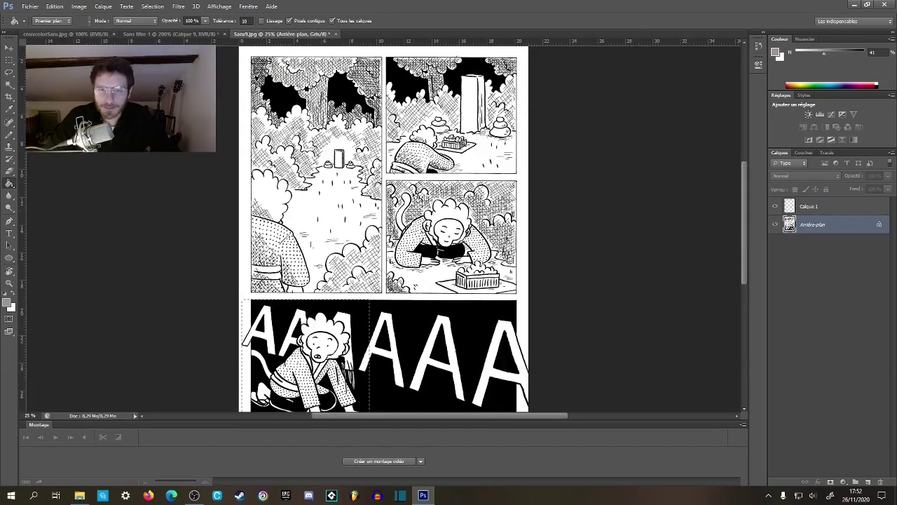
{"action": "left_click", "coordinate": [172, 34]}
{"action": "left_click", "coordinate": [419, 177]}
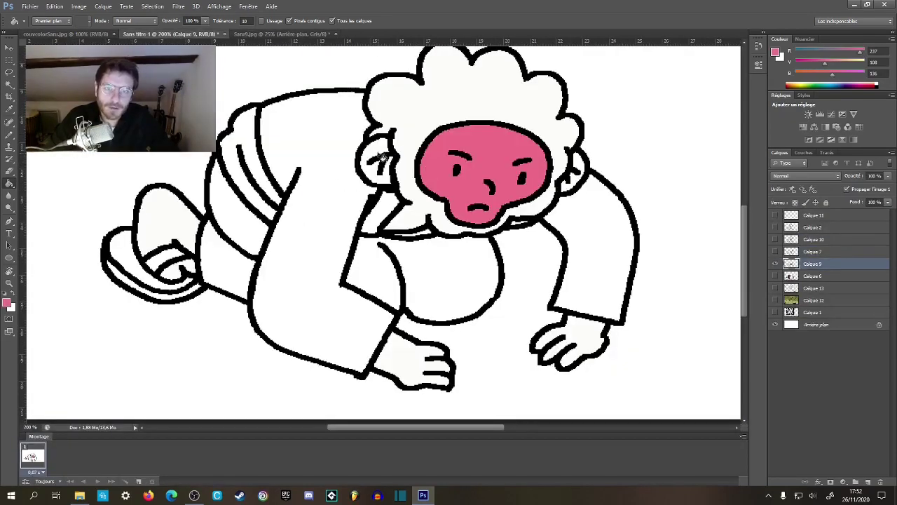
- Fill both ears on Calque 9 with pink, and fill the collar with the dark maroon (RGB 58, 28, 30) sampled from couvcolorSaru.jpg
{"action": "left_click", "coordinate": [382, 158]}
{"action": "left_click", "coordinate": [577, 170]}
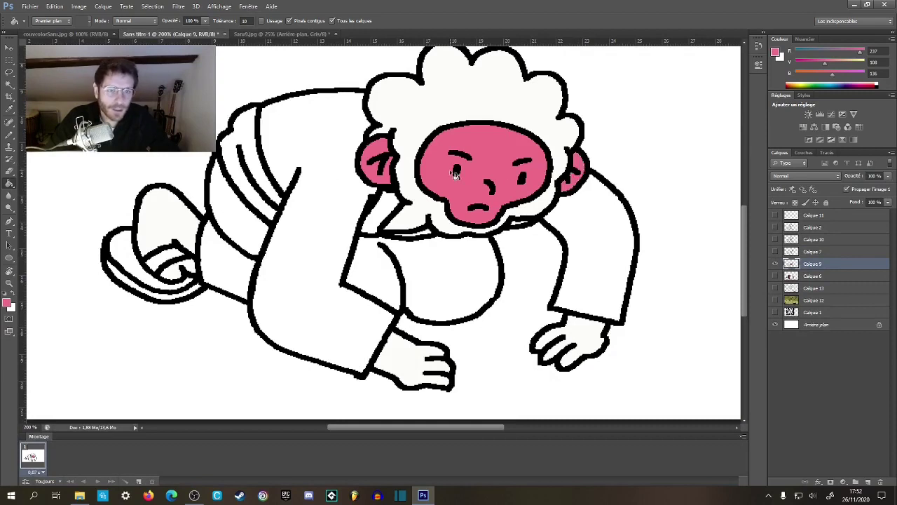
{"action": "left_click", "coordinate": [88, 35]}
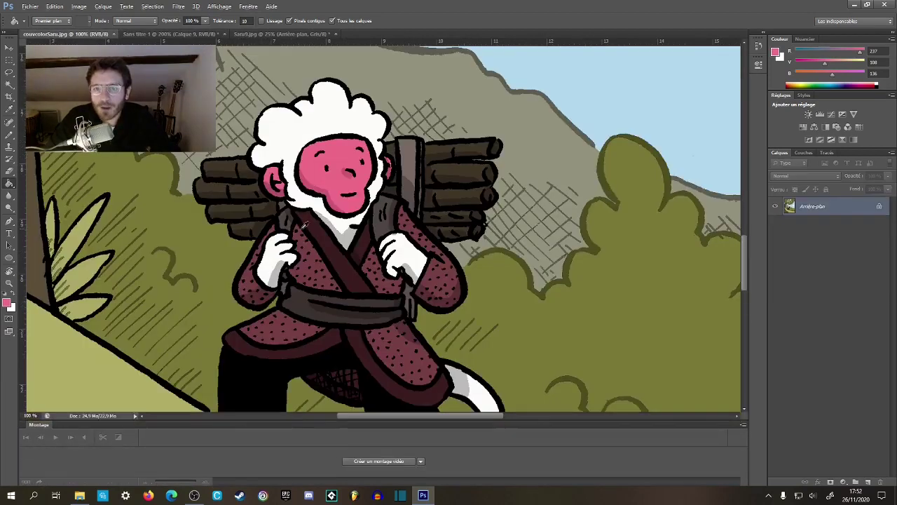
{"action": "left_click", "coordinate": [169, 34]}
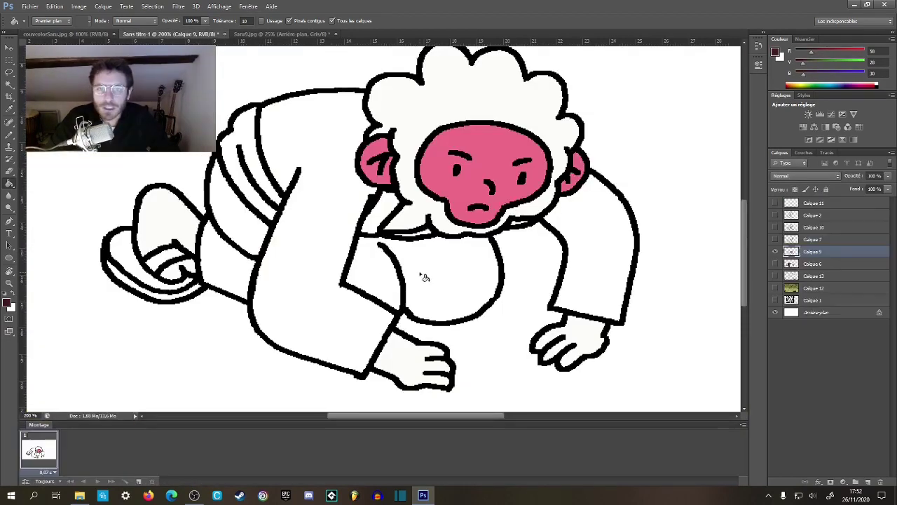
{"action": "left_click", "coordinate": [382, 216]}
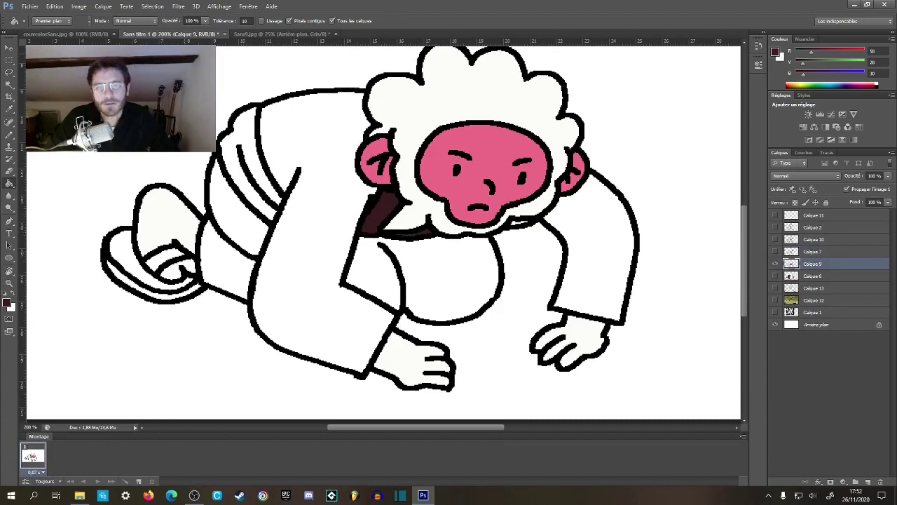
- Sample the robe maroon (RGB 118, 63, 68) from couvcolorSaru.jpg and fill the monkey's back and both sleeves on Calque 9
{"action": "left_click", "coordinate": [70, 34]}
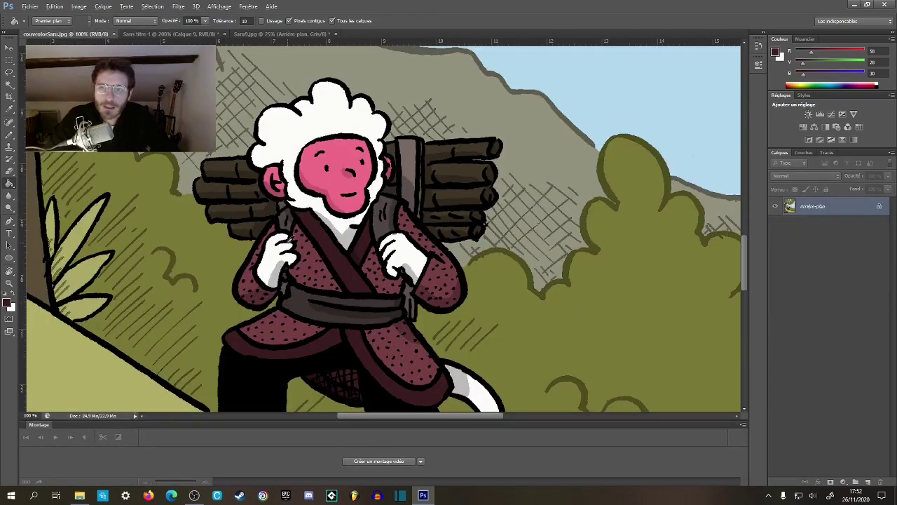
{"action": "left_click", "coordinate": [250, 272], "text": "alt"}
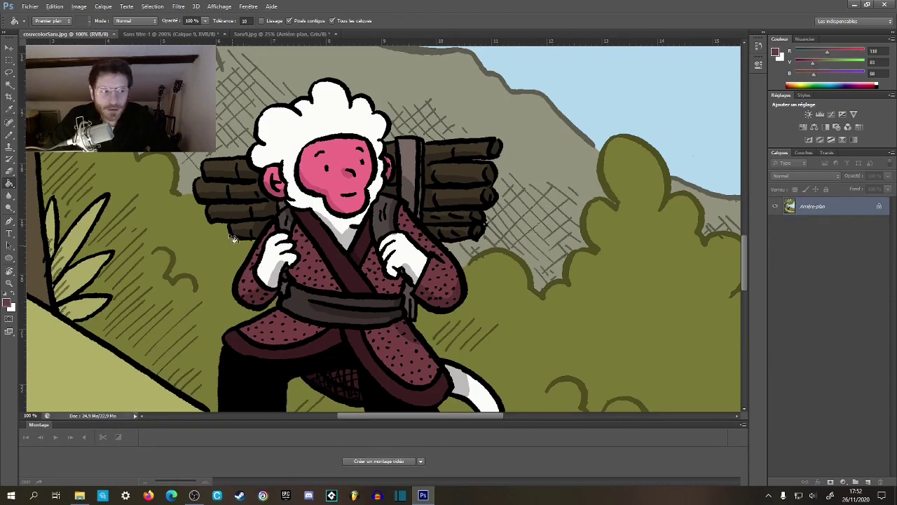
{"action": "left_click", "coordinate": [161, 35]}
{"action": "left_click", "coordinate": [362, 173]}
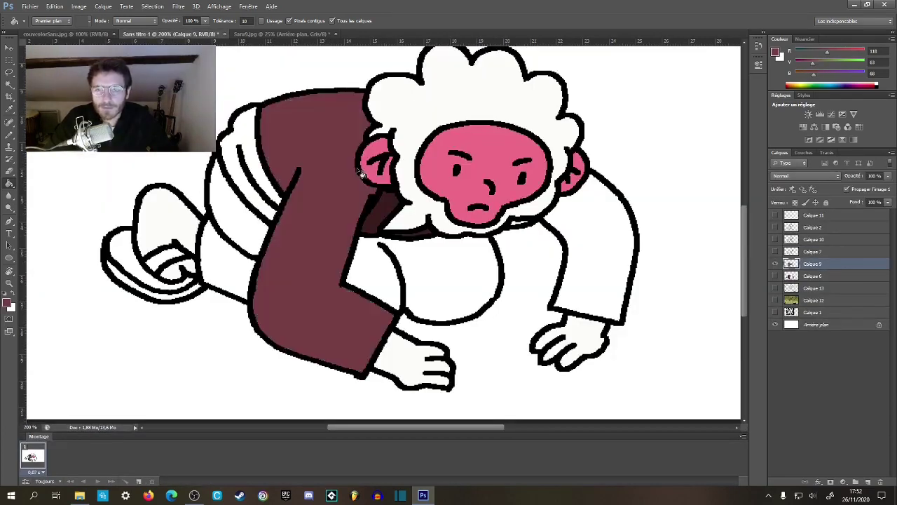
{"action": "left_click", "coordinate": [608, 223]}
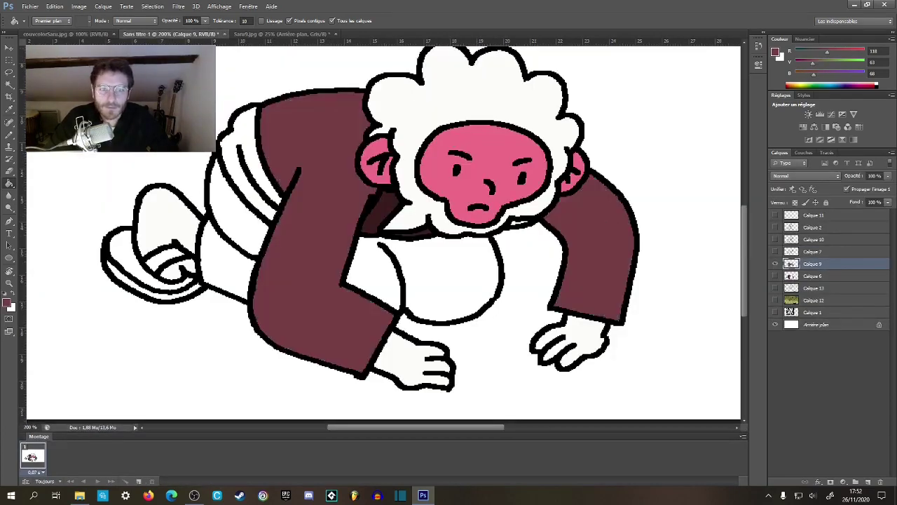
- Sample the dark brown belt colour from couvcolorSaru.jpg, undo its fill on the legs, and fill the monkey's belt on Calque 9
{"action": "left_click", "coordinate": [96, 34]}
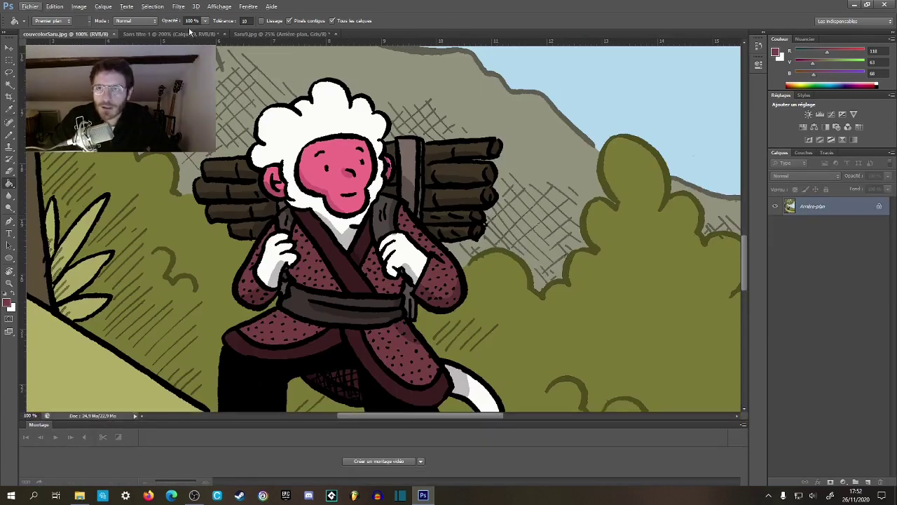
{"action": "left_click", "coordinate": [295, 302], "text": "alt"}
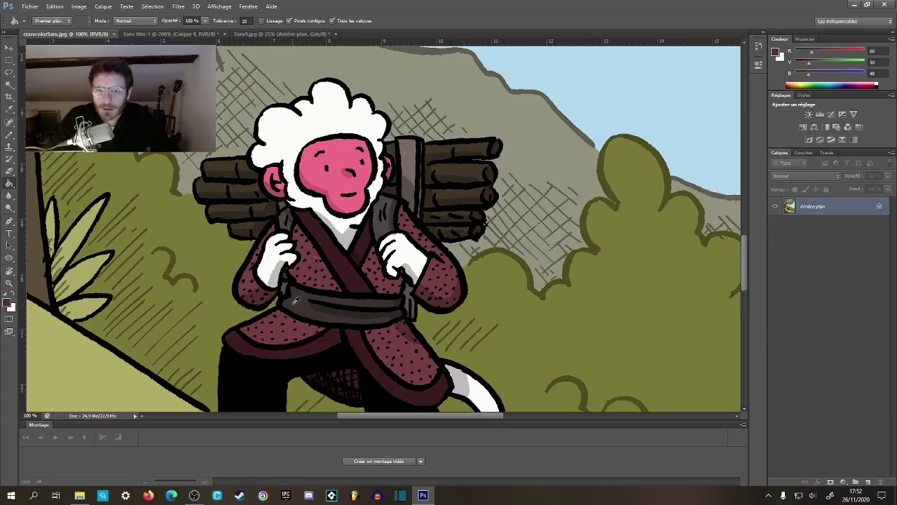
{"action": "left_click", "coordinate": [138, 34]}
{"action": "left_click", "coordinate": [367, 273], "text": "ctrl"}
{"action": "left_click", "coordinate": [444, 269]}
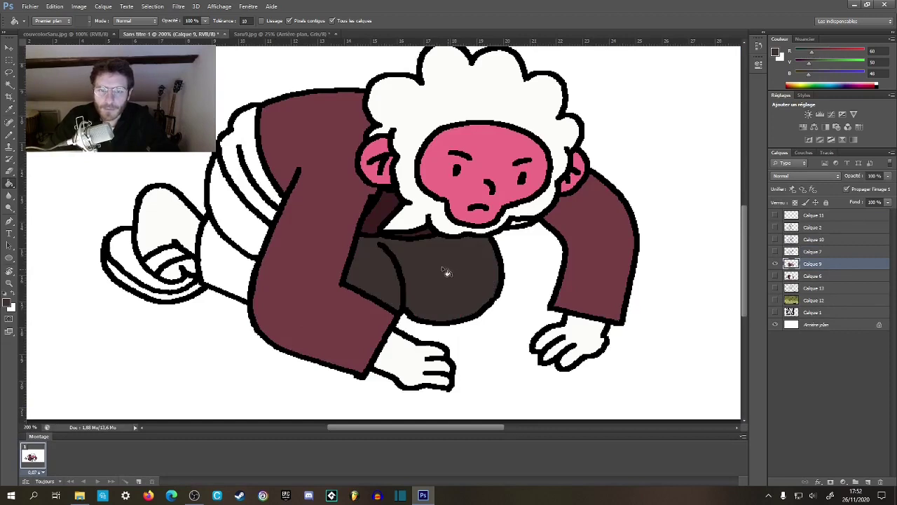
{"action": "key", "text": "ctrl+z"}
{"action": "left_click", "coordinate": [241, 170]}
{"action": "key", "text": "x"}
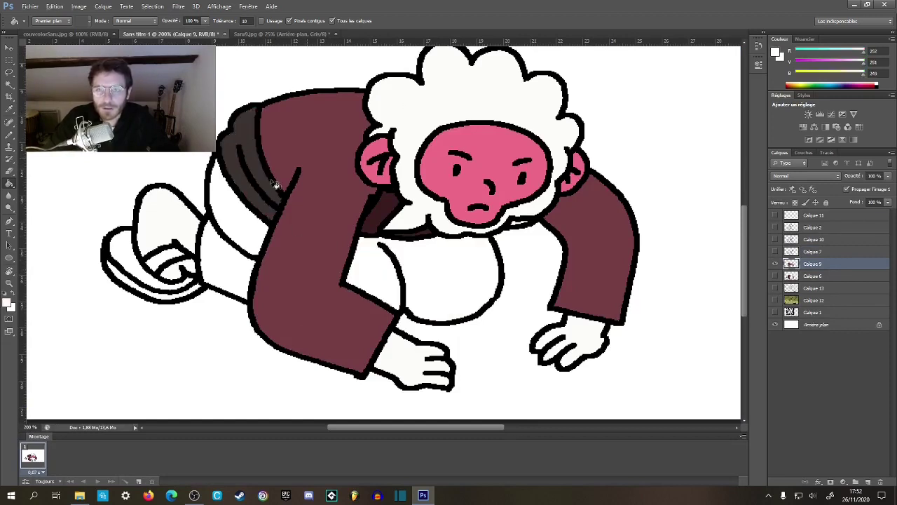
- Sample the sandal grey-brown (RGB 79, 69, 67) from couvcolorSaru.jpg and fill the sandal's sole, edge and strap on Calque 9
{"action": "left_click", "coordinate": [61, 35]}
{"action": "scroll", "coordinate": [309, 351], "scroll_direction": "down", "scroll_amount": 3}
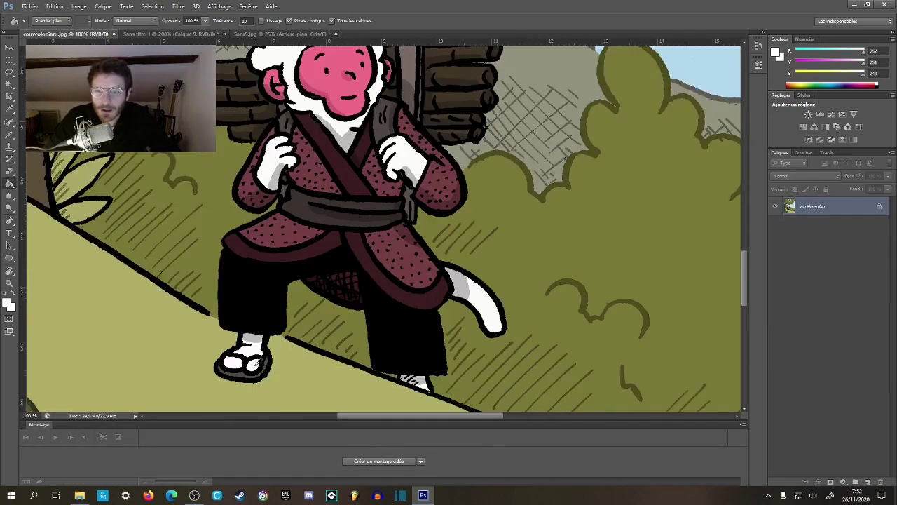
{"action": "left_click", "coordinate": [239, 372], "text": "alt"}
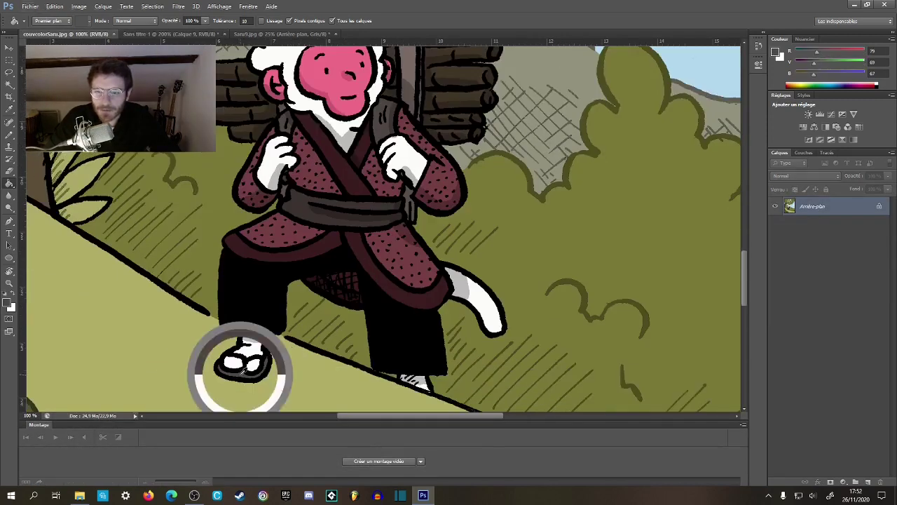
{"action": "left_click", "coordinate": [245, 34]}
{"action": "left_click", "coordinate": [182, 34]}
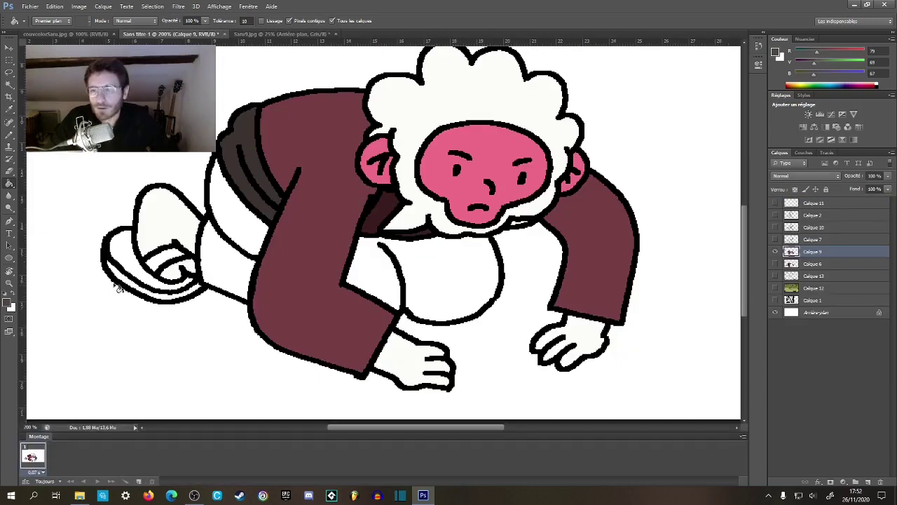
{"action": "left_click", "coordinate": [130, 271]}
{"action": "left_click", "coordinate": [122, 277]}
{"action": "left_click", "coordinate": [171, 261]}
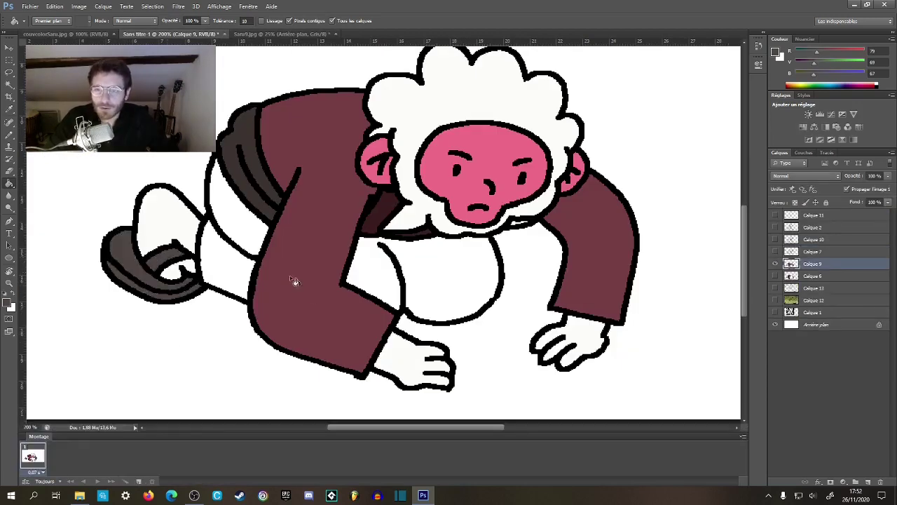
- Sample the dark grey trousers (RGB 33, 33, 33) from Calque 6 and fill the monkey's trousers and knees on Calque 9
{"action": "left_click", "coordinate": [776, 264]}
{"action": "left_click", "coordinate": [775, 275]}
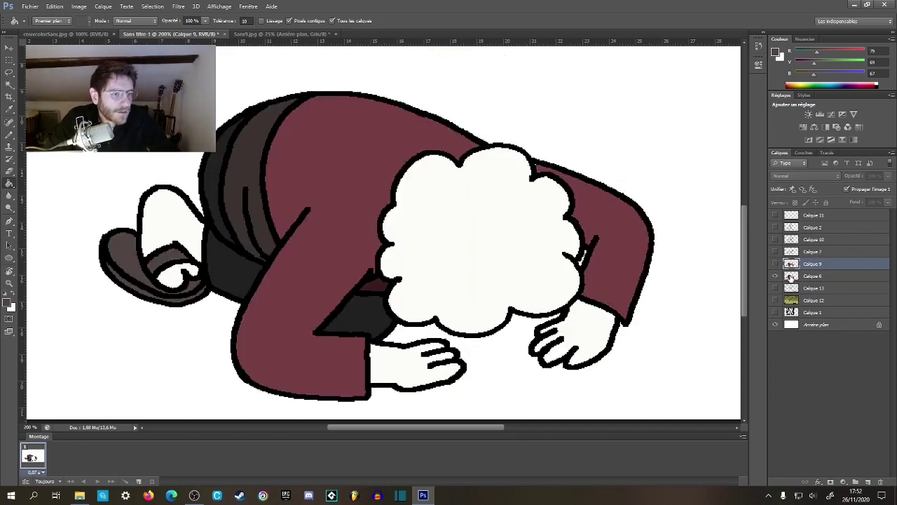
{"action": "left_click", "coordinate": [813, 276]}
{"action": "left_click", "coordinate": [247, 260], "text": "alt"}
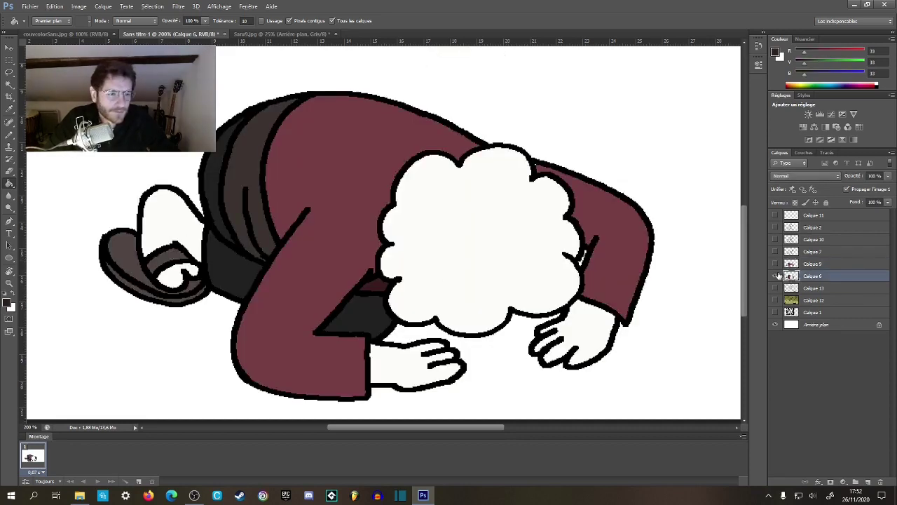
{"action": "left_click", "coordinate": [776, 276]}
{"action": "left_click", "coordinate": [775, 264]}
{"action": "left_click", "coordinate": [813, 263]}
{"action": "left_click", "coordinate": [235, 281]}
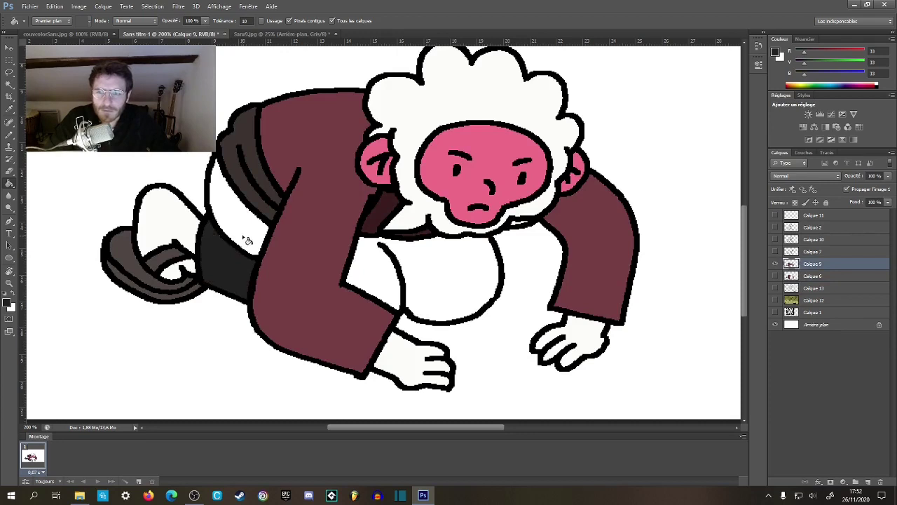
{"action": "left_click", "coordinate": [247, 240]}
{"action": "left_click", "coordinate": [377, 282]}
- Sample the robe maroon (RGB 118, 63, 68) and fill the small white gap of robe beneath the beard on Calque 9
{"action": "key", "text": "z"}
{"action": "left_click", "coordinate": [516, 296], "text": "alt"}
{"action": "key", "text": "g"}
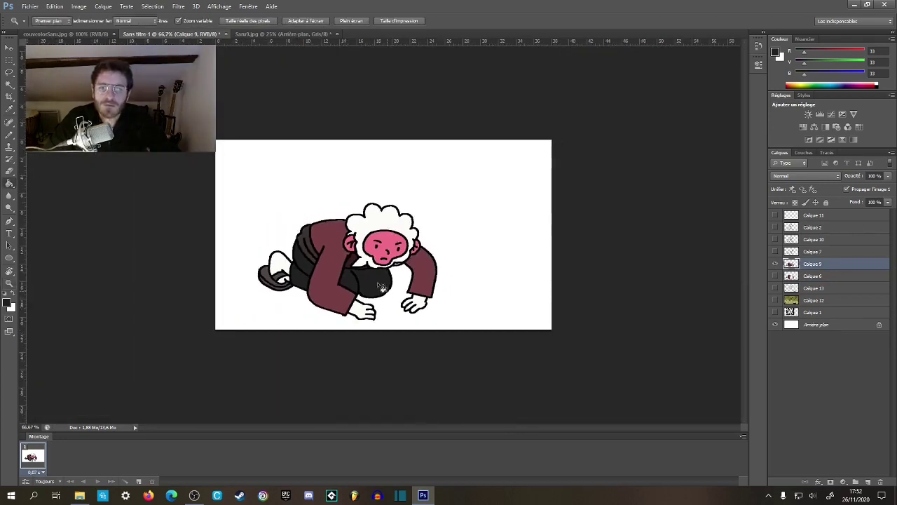
{"action": "key", "text": "z"}
{"action": "left_click", "coordinate": [383, 285]}
{"action": "left_click", "coordinate": [383, 285]}
{"action": "left_click", "coordinate": [384, 285]}
{"action": "key", "text": "g"}
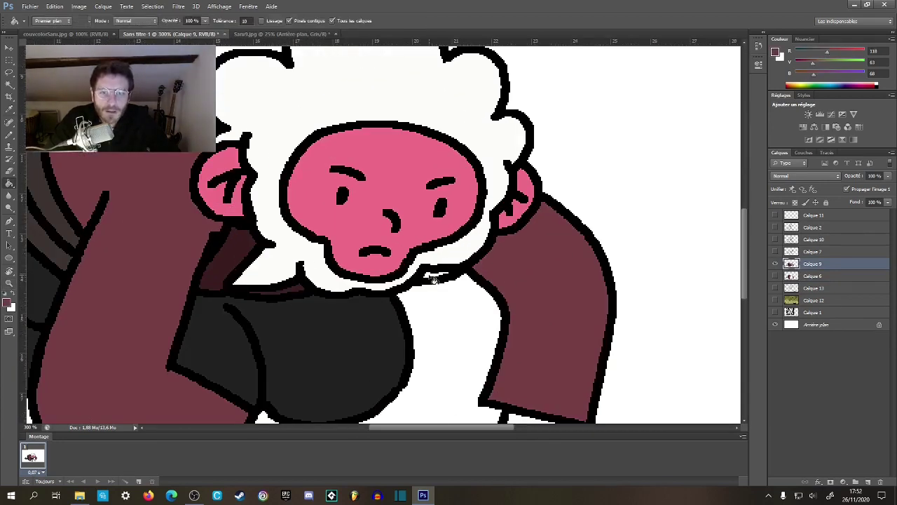
{"action": "left_click", "coordinate": [433, 277]}
{"action": "key", "text": "z"}
{"action": "left_click", "coordinate": [444, 311], "text": "alt"}
{"action": "left_click", "coordinate": [444, 311], "text": "alt"}
{"action": "left_click", "coordinate": [444, 310], "text": "alt"}
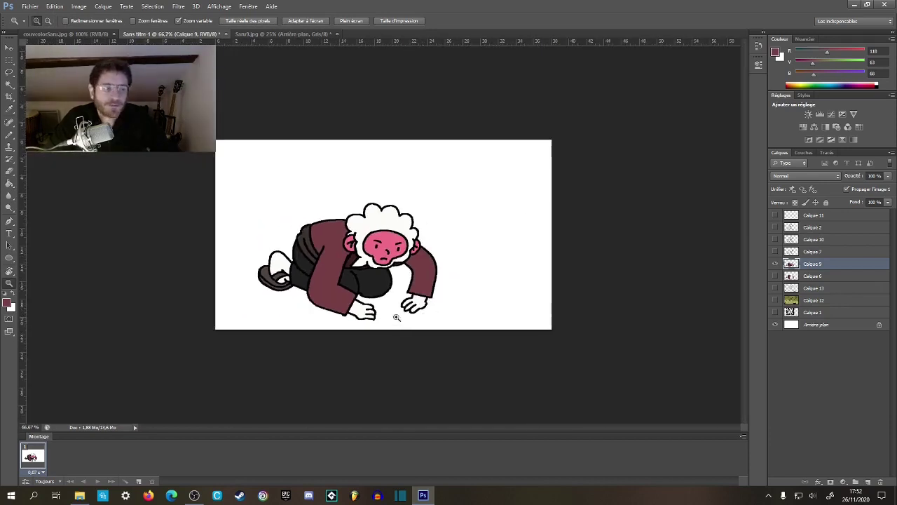
- Show and select Calque 7 with the next monkey pose, check Calque 10 briefly, and keep Calque 9 visible as the colour reference
{"action": "left_click", "coordinate": [483, 304]}
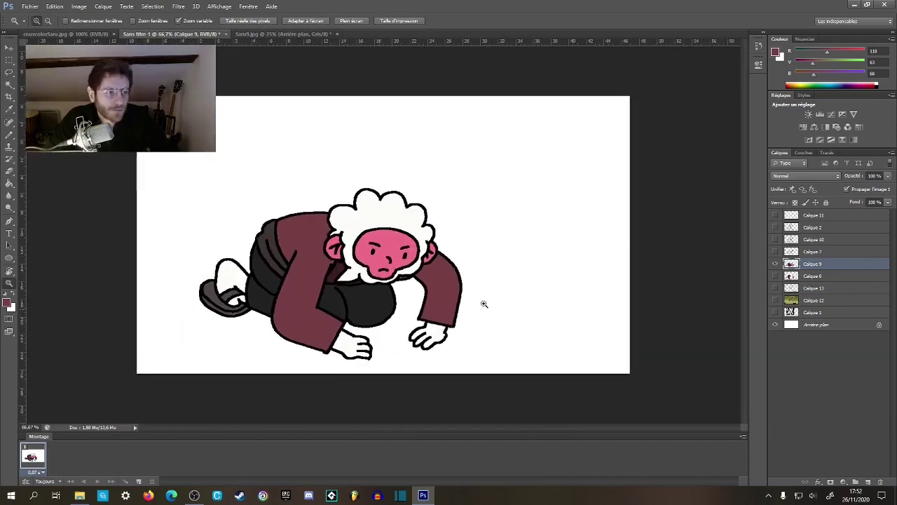
{"action": "left_click", "coordinate": [775, 264]}
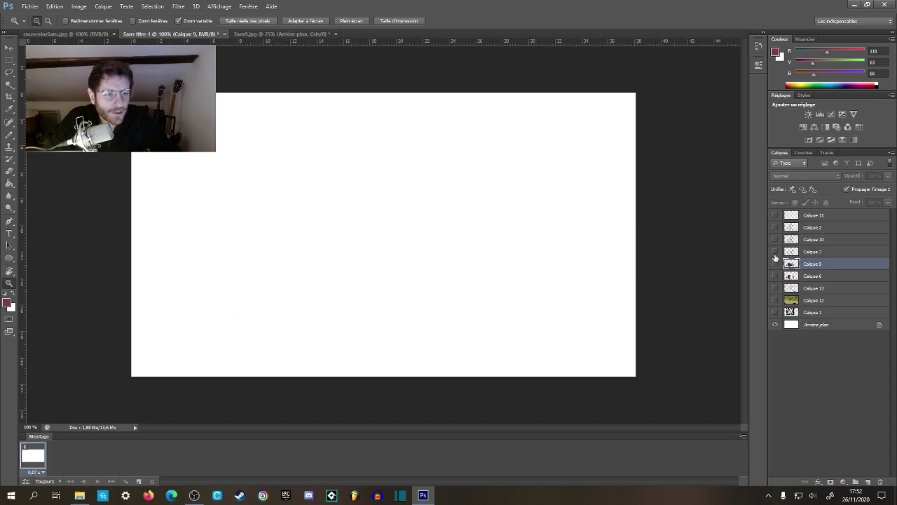
{"action": "left_click", "coordinate": [775, 251]}
{"action": "left_click", "coordinate": [811, 253]}
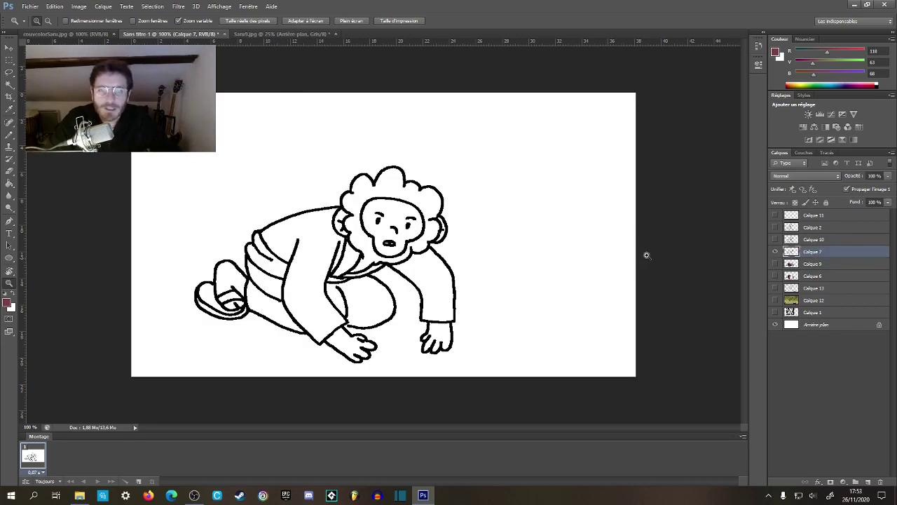
{"action": "left_click", "coordinate": [776, 241]}
{"action": "left_click", "coordinate": [776, 241]}
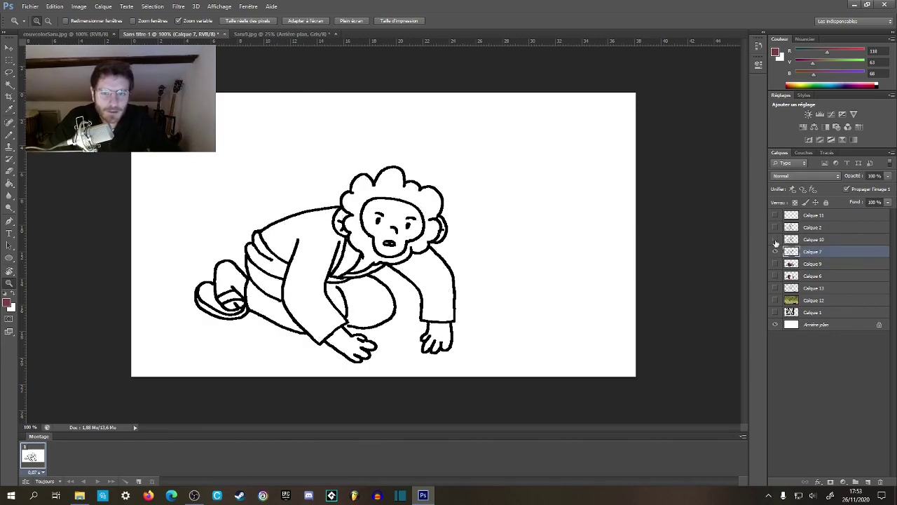
{"action": "left_click", "coordinate": [775, 264]}
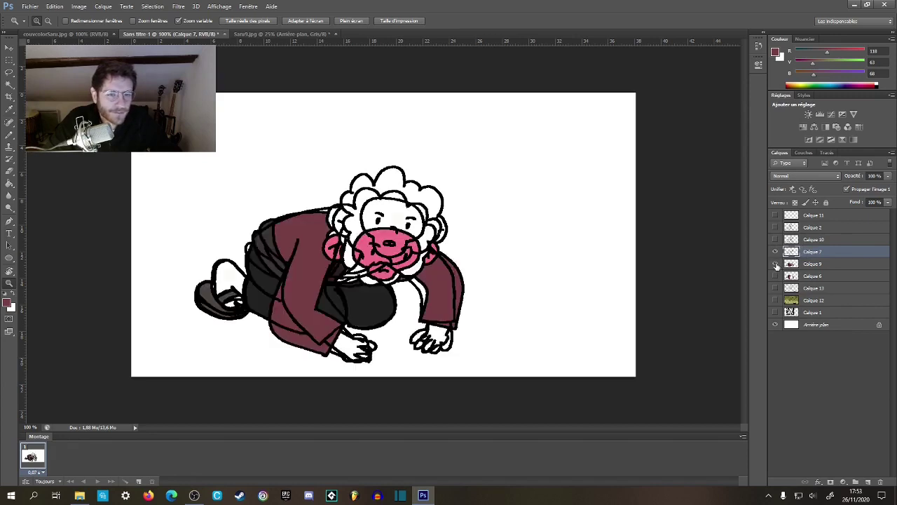
- Sample the face pink (RGB 237, 108, 136) from Calque 9, turn off all-layers filling, and fill the monkey's face on Calque 7
{"action": "key", "text": "g"}
{"action": "left_click", "coordinate": [388, 231], "text": "alt"}
{"action": "left_click", "coordinate": [391, 223]}
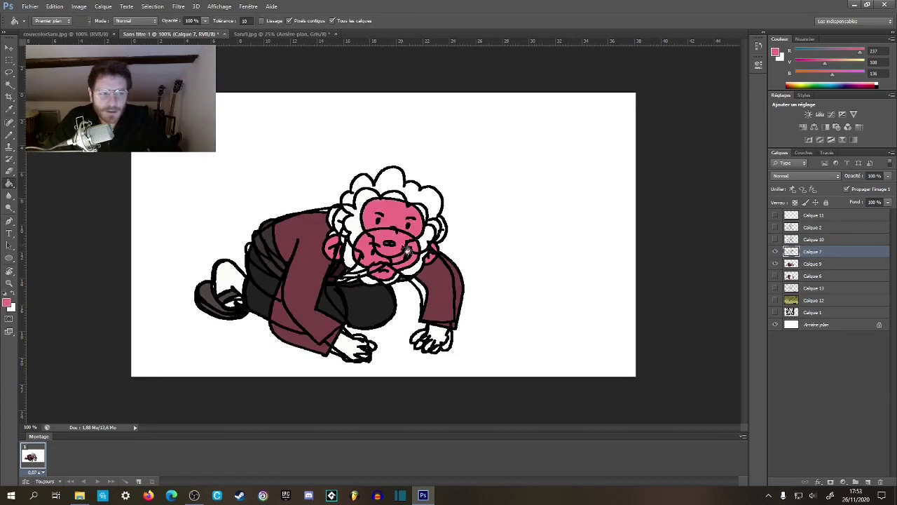
{"action": "key", "text": "ctrl+z"}
{"action": "key", "text": "alt+bracketleft"}
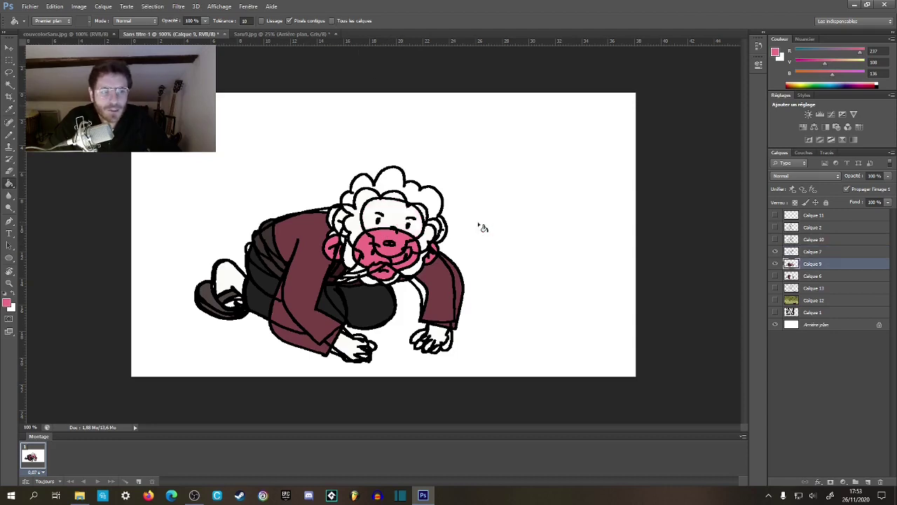
{"action": "left_click", "coordinate": [816, 255]}
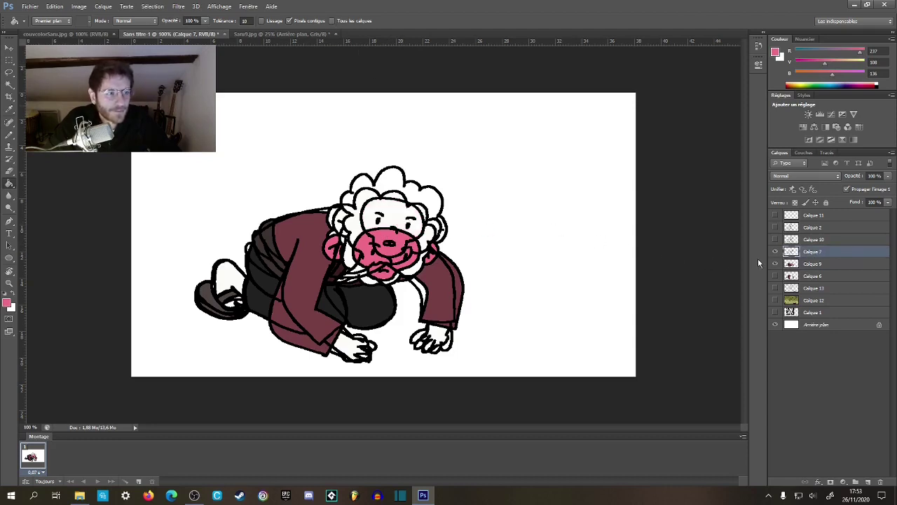
{"action": "left_click", "coordinate": [385, 225]}
- Fill the hair and beard on Calque 7 with the sampled off-white (RGB 252, 251, 249) and both ears with the face pink
{"action": "left_click", "coordinate": [349, 258], "text": "alt"}
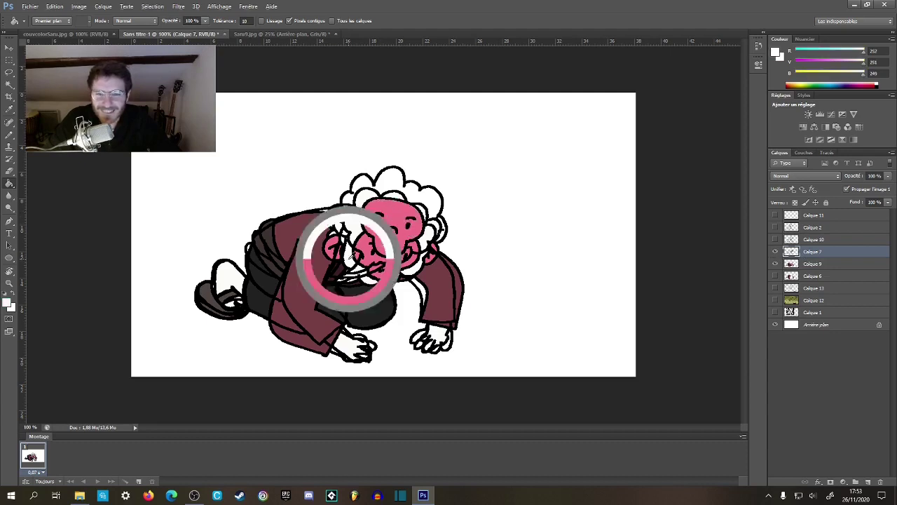
{"action": "left_click", "coordinate": [362, 211]}
{"action": "left_click", "coordinate": [370, 210], "text": "alt"}
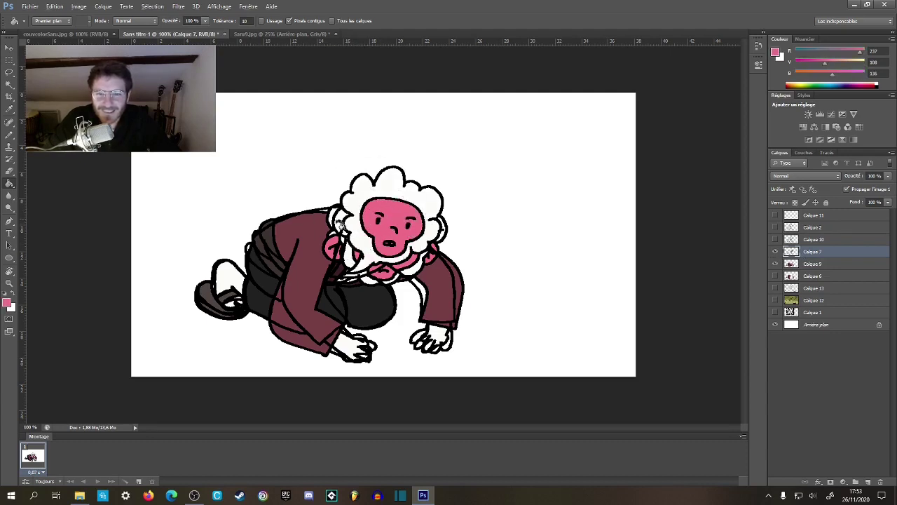
{"action": "left_click", "coordinate": [352, 220]}
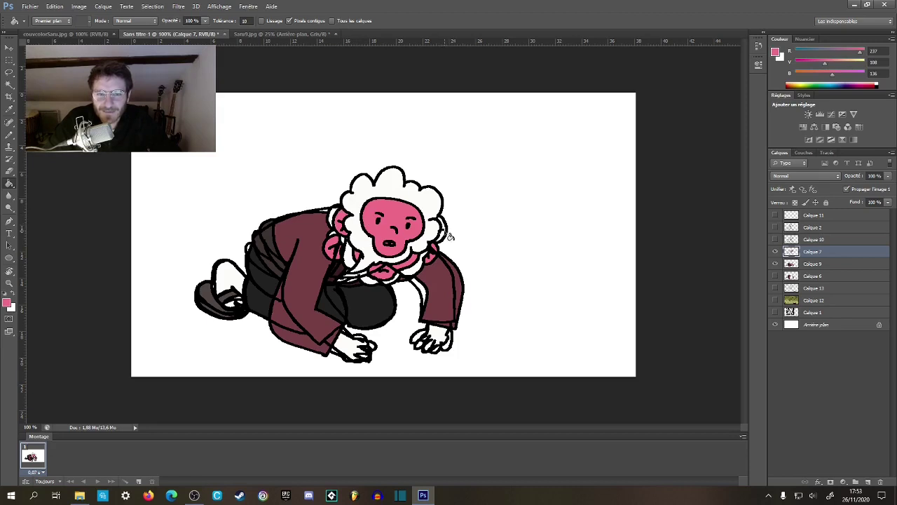
{"action": "left_click", "coordinate": [445, 238]}
- Sample the hair's off-white (RGB 252, 251, 249) and fill both of the monkey's hands on Calque 7
{"action": "left_click", "coordinate": [359, 197], "text": "alt"}
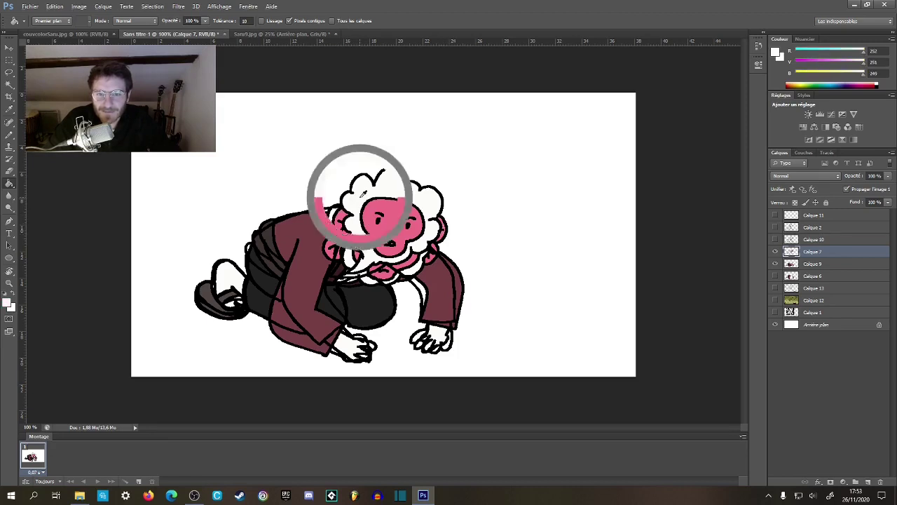
{"action": "left_click", "coordinate": [354, 349]}
{"action": "left_click", "coordinate": [443, 338]}
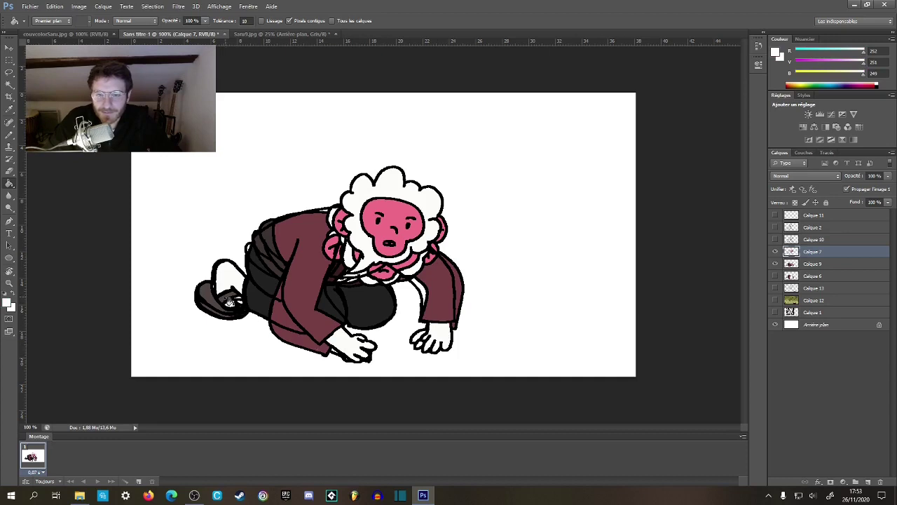
- Fill the sandal's insole, the lower trousers and the belt on Calque 7 with their dark greys sampled from Calque 9
{"action": "left_click", "coordinate": [219, 302], "text": "alt"}
{"action": "left_click", "coordinate": [257, 299], "text": "alt"}
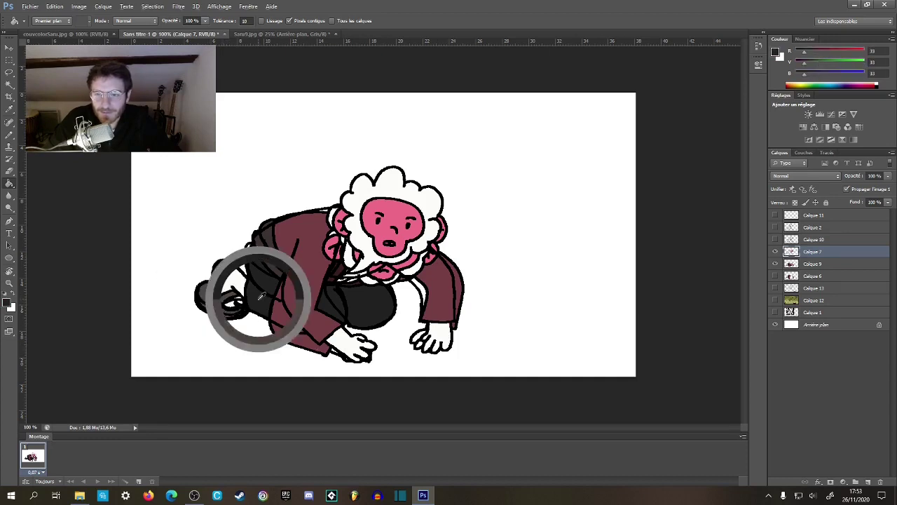
{"action": "left_click", "coordinate": [272, 230], "text": "alt"}
{"action": "left_click", "coordinate": [295, 238]}
{"action": "key", "text": "ctrl+z"}
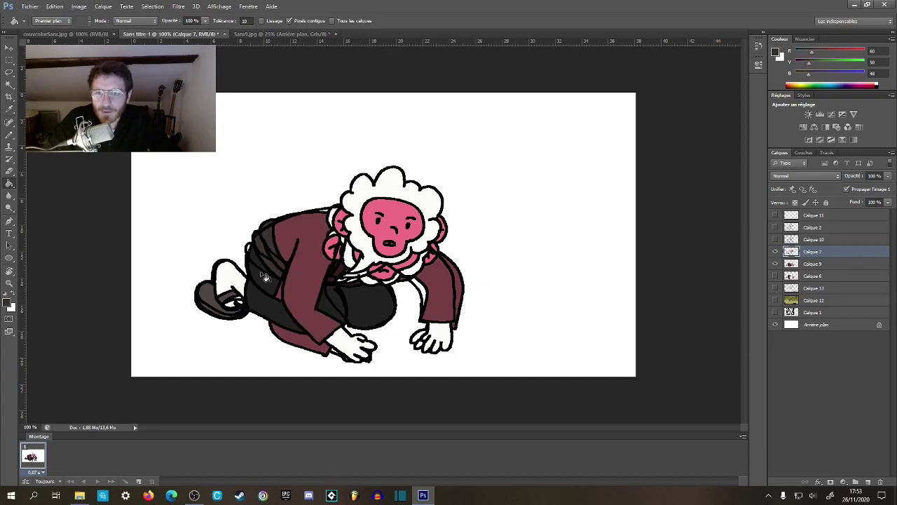
- Sample the robe maroon (RGB 118, 63, 68), fill the robe's back and near sleeve on Calque 7, and hide Calque 9
{"action": "left_click", "coordinate": [286, 238], "text": "alt"}
{"action": "left_click", "coordinate": [285, 239]}
{"action": "left_click", "coordinate": [776, 265]}
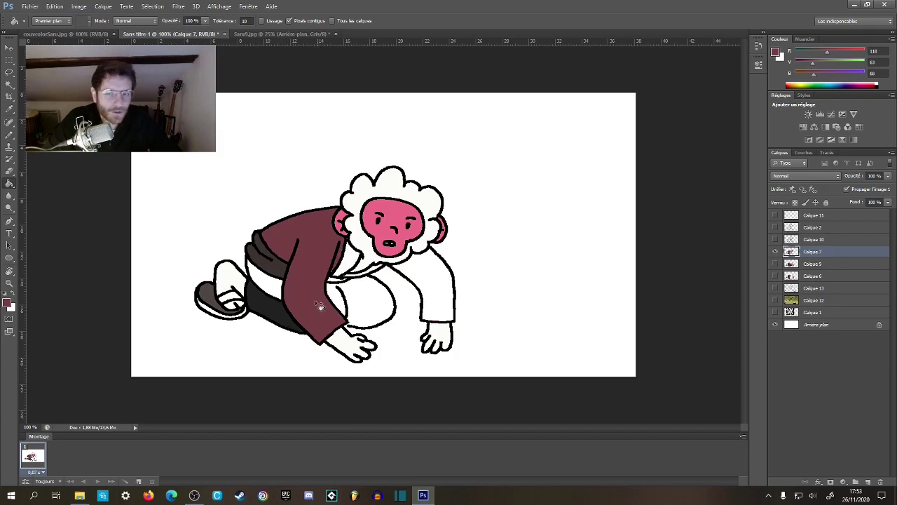
- Sample the trouser grey (RGB 33, 33, 33) and fill the remaining trouser areas at the hip and front knee
{"action": "key", "text": "z"}
{"action": "left_click", "coordinate": [286, 290]}
{"action": "key", "text": "g"}
{"action": "left_click", "coordinate": [270, 282], "text": "alt"}
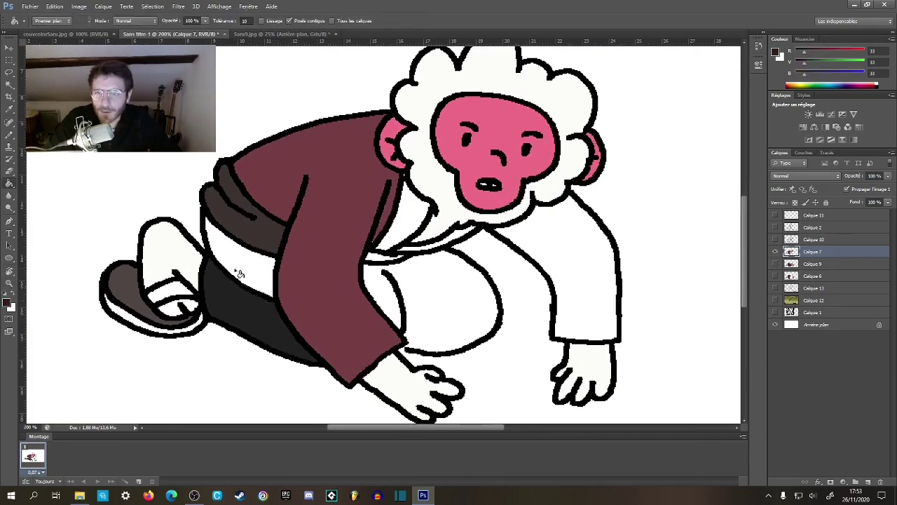
{"action": "left_click", "coordinate": [240, 273]}
{"action": "left_click", "coordinate": [412, 316]}
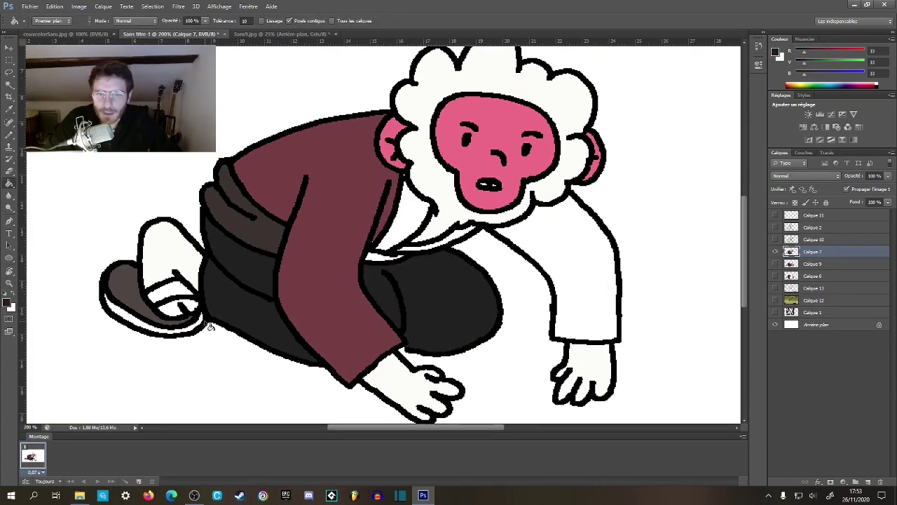
- Sample the sandal grey (RGB 79, 69, 67) and fill the sandal's outer edge and strap
{"action": "left_click", "coordinate": [130, 300], "text": "alt"}
{"action": "left_click", "coordinate": [153, 324]}
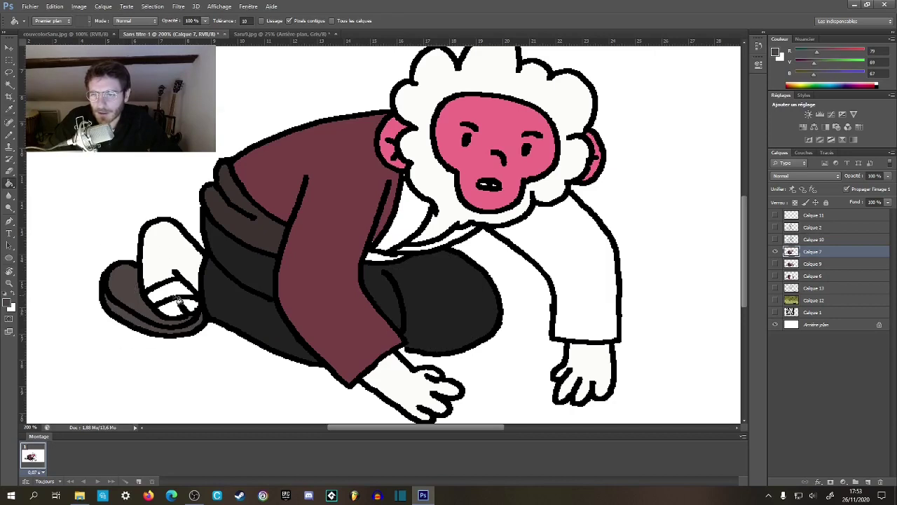
{"action": "left_click", "coordinate": [178, 295]}
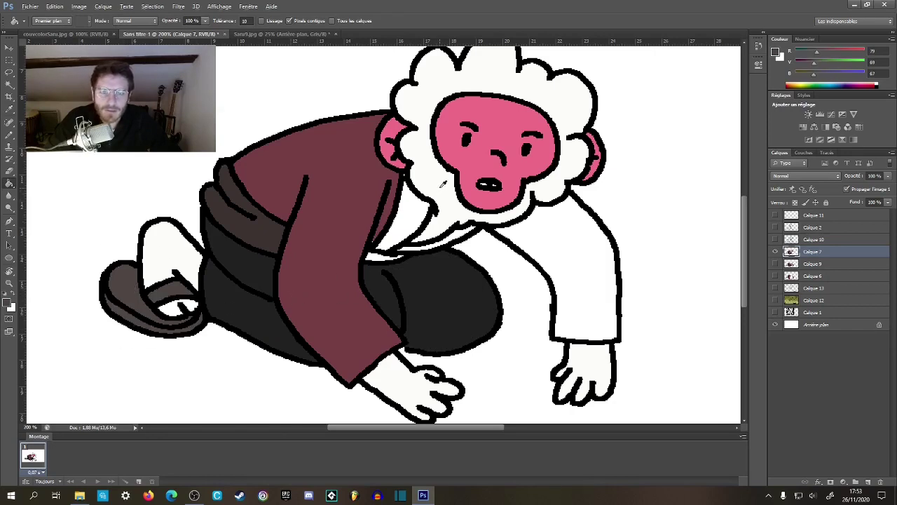
- Fill the far sleeve with the robe maroon and the front piece of the belt with the sampled belt grey
{"action": "left_click", "coordinate": [557, 243]}
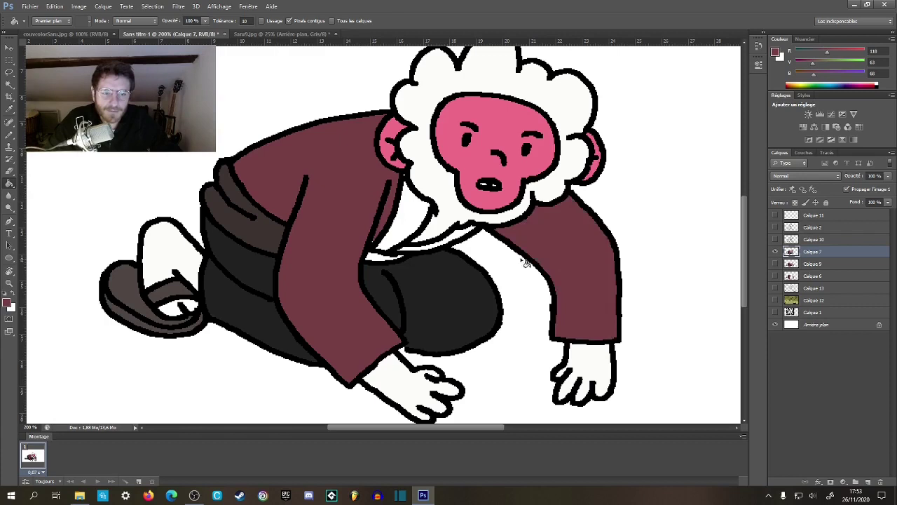
{"action": "left_click", "coordinate": [281, 213], "text": "alt"}
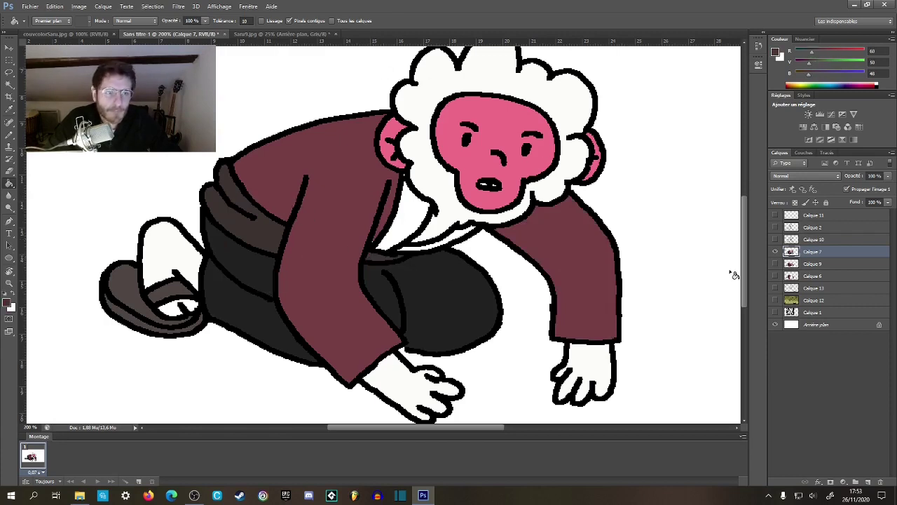
- Sample the dark collar maroon (RGB 58, 28, 30) from Calque 9 and fill the collar areas beneath the beard on Calque 7
{"action": "left_click", "coordinate": [775, 251]}
{"action": "left_click", "coordinate": [776, 264]}
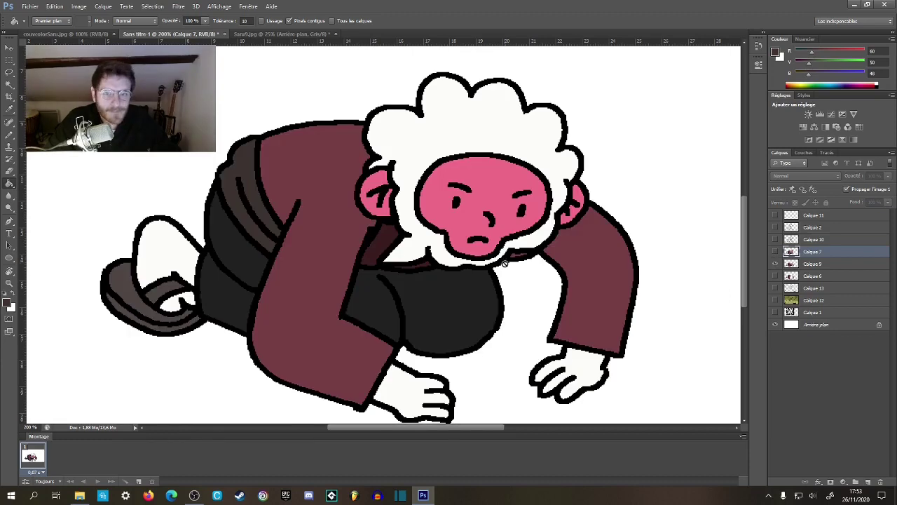
{"action": "left_click", "coordinate": [775, 263]}
{"action": "left_click", "coordinate": [775, 251]}
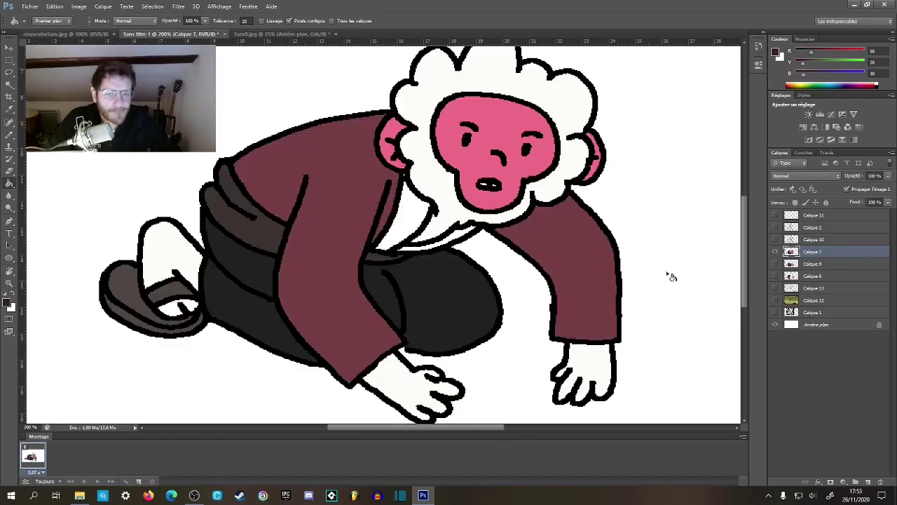
{"action": "left_click", "coordinate": [403, 225]}
{"action": "left_click", "coordinate": [430, 258]}
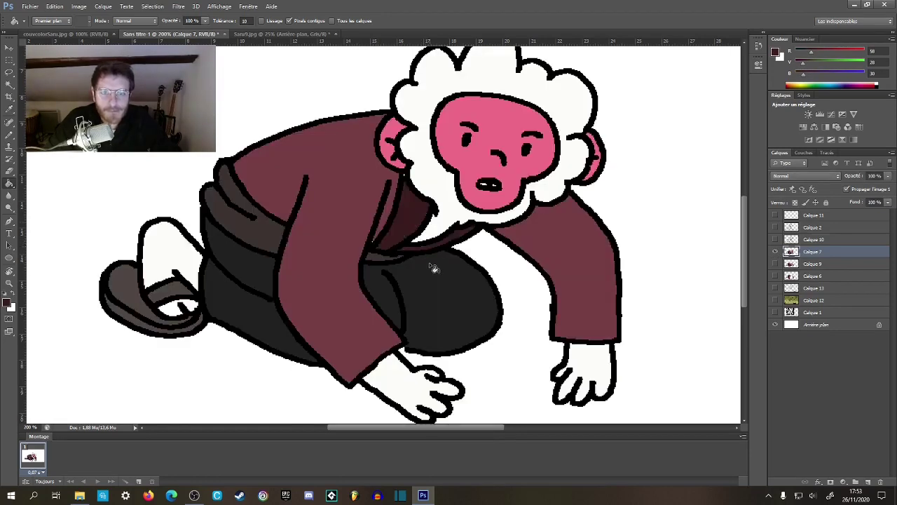
- Sample the robe maroon (RGB 118, 63, 68) and touch up the small leftover gap beside the collar on Calque 7
{"action": "key", "text": "z"}
{"action": "left_click_drag", "start_coordinate": [404, 182], "coordinate": [407, 168]}
{"action": "left_click", "coordinate": [327, 333], "text": "alt"}
{"action": "left_click_drag", "start_coordinate": [431, 342], "coordinate": [385, 196]}
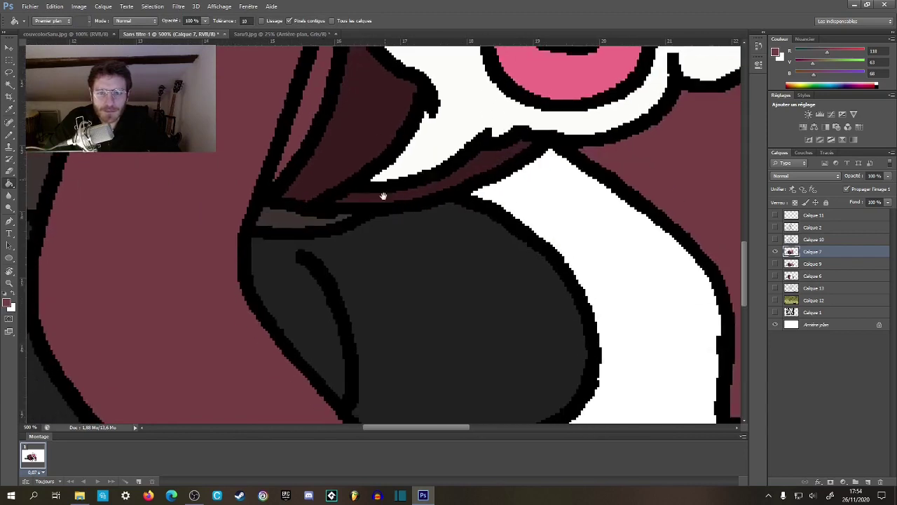
{"action": "key", "text": "z"}
{"action": "left_click", "coordinate": [394, 220], "text": "alt"}
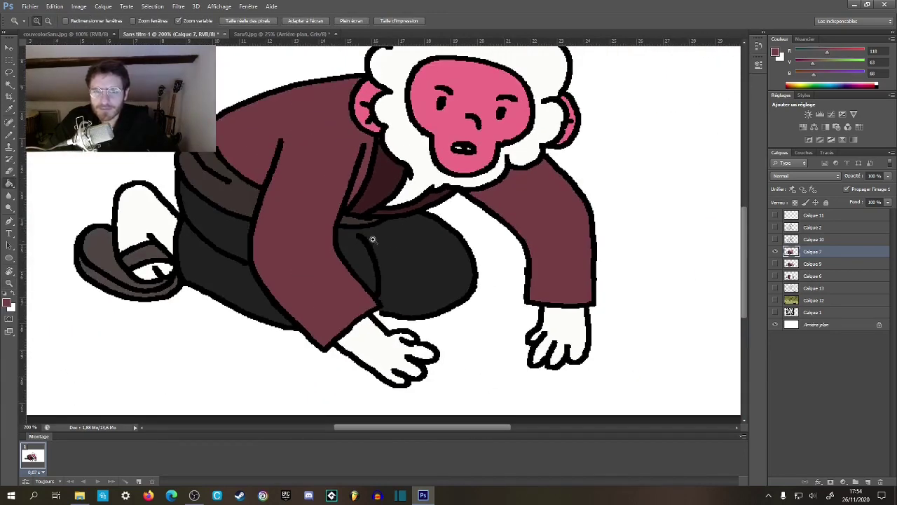
{"action": "scroll", "coordinate": [393, 235], "scroll_direction": "down", "scroll_amount": 2, "text": "alt"}
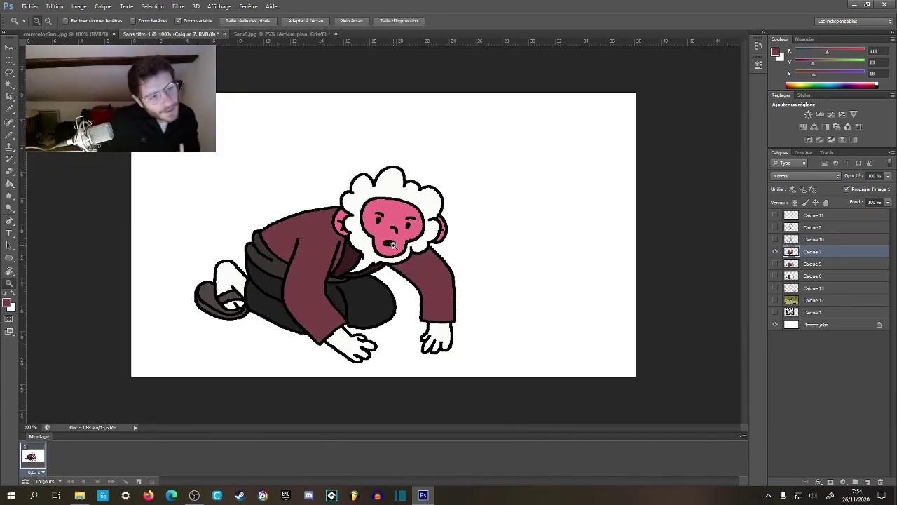
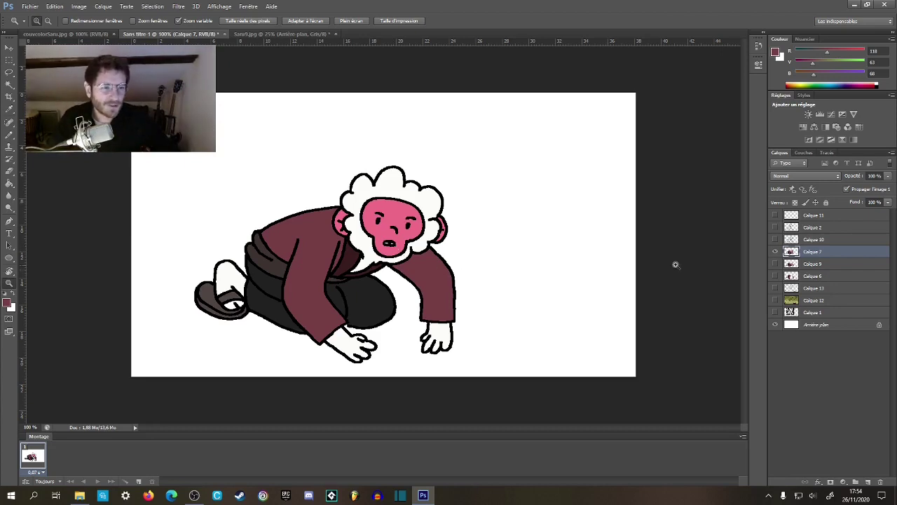
- Check the monkey on the reference cover for a suitable mouth colour for Calque 7
{"action": "key", "text": "g"}
{"action": "key", "text": "z"}
{"action": "triple_click", "coordinate": [424, 241]}
{"action": "key", "text": "g"}
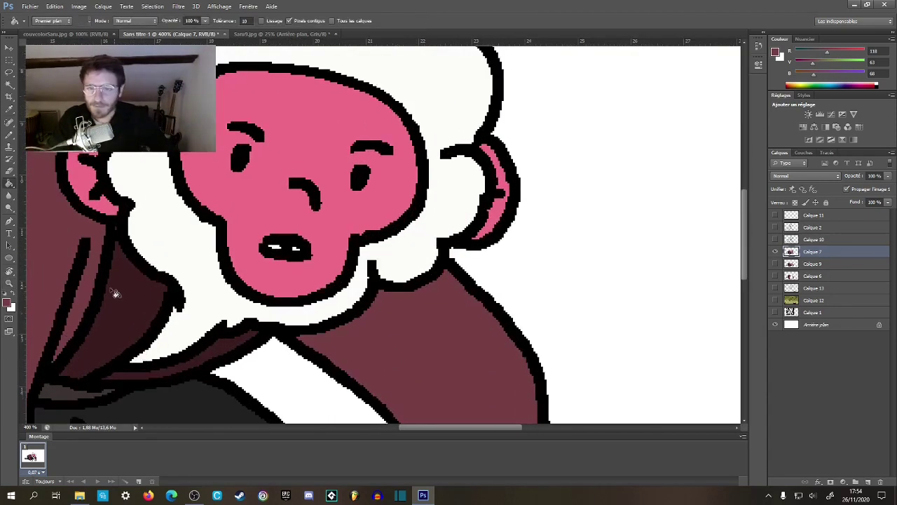
{"action": "left_click", "coordinate": [63, 34]}
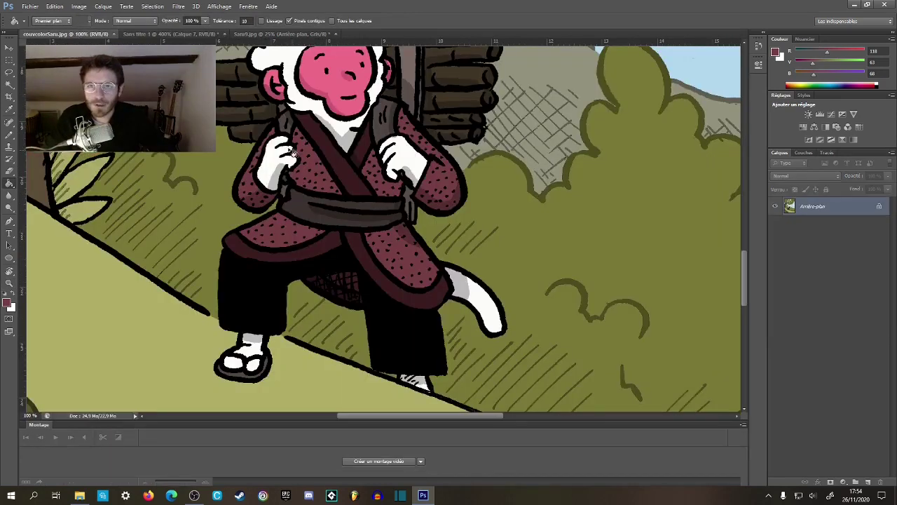
{"action": "left_click", "coordinate": [188, 35]}
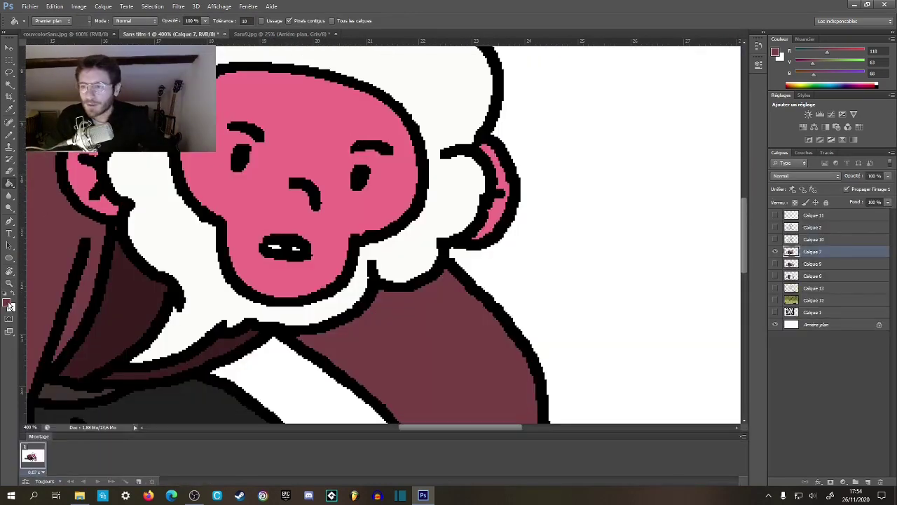
- Try filling the open mouth on Calque 7 with a dark red (hex 572a2a)
{"action": "left_click", "coordinate": [8, 304]}
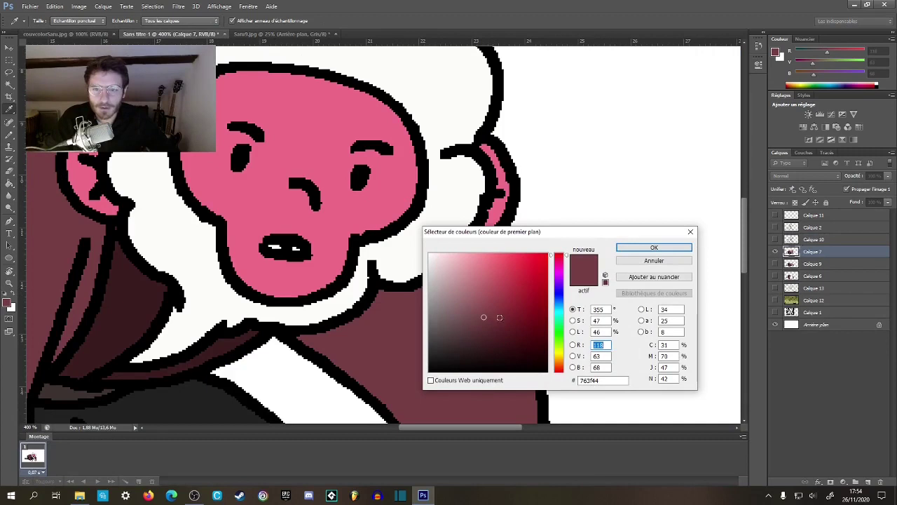
{"action": "mouse_move", "coordinate": [492, 326]}
{"action": "left_mouse_down"}
{"action": "mouse_move", "coordinate": [519, 340]}
{"action": "mouse_move", "coordinate": [519, 311]}
{"action": "mouse_move", "coordinate": [476, 315]}
{"action": "mouse_move", "coordinate": [468, 339]}
{"action": "mouse_move", "coordinate": [477, 311]}
{"action": "mouse_move", "coordinate": [451, 337]}
{"action": "mouse_move", "coordinate": [467, 318]}
{"action": "left_mouse_up"}
{"action": "left_click_drag", "start_coordinate": [566, 260], "coordinate": [564, 394]}
{"action": "mouse_move", "coordinate": [468, 305]}
{"action": "left_mouse_down"}
{"action": "mouse_move", "coordinate": [463, 316]}
{"action": "mouse_move", "coordinate": [490, 330]}
{"action": "left_mouse_up"}
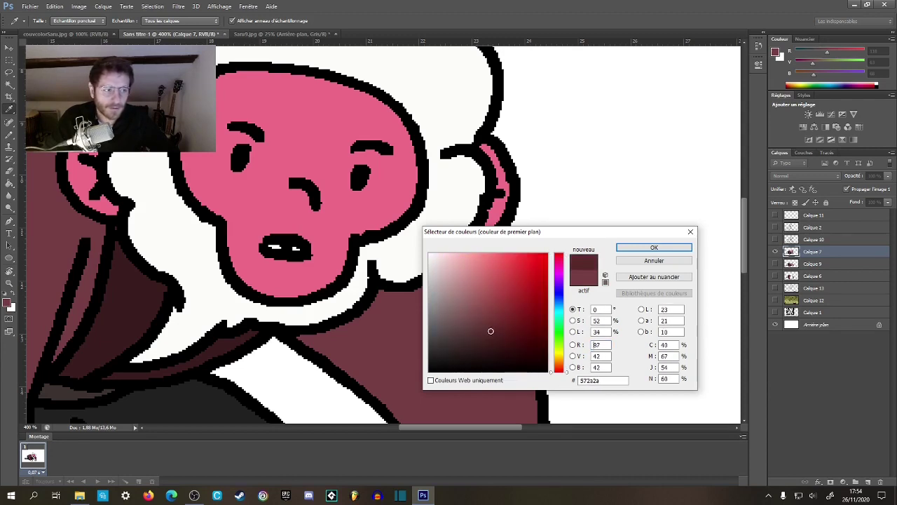
{"action": "left_click", "coordinate": [635, 249]}
{"action": "key", "text": "g"}
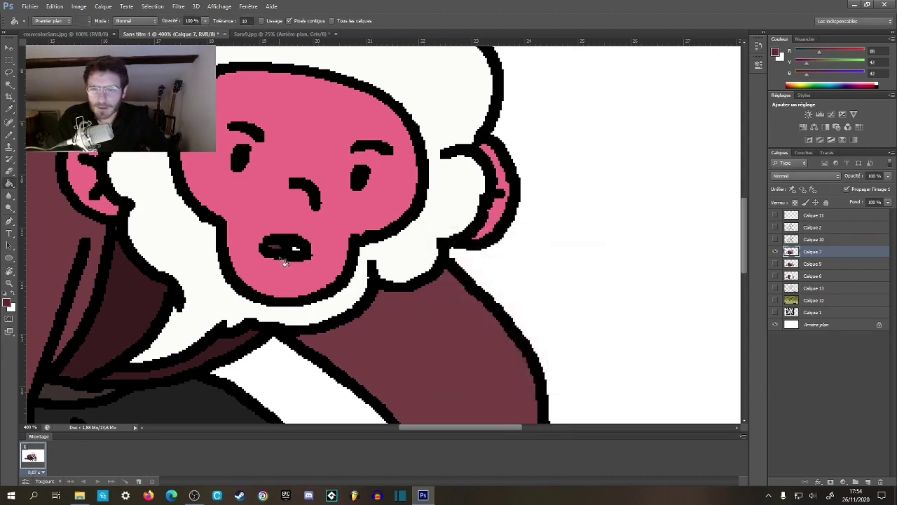
- Darken the foreground colour to RGB 45, 29, 29 and fill the open mouth on Calque 7
{"action": "left_click", "coordinate": [6, 305]}
{"action": "left_click_drag", "start_coordinate": [491, 331], "coordinate": [472, 351]}
{"action": "left_click", "coordinate": [648, 247]}
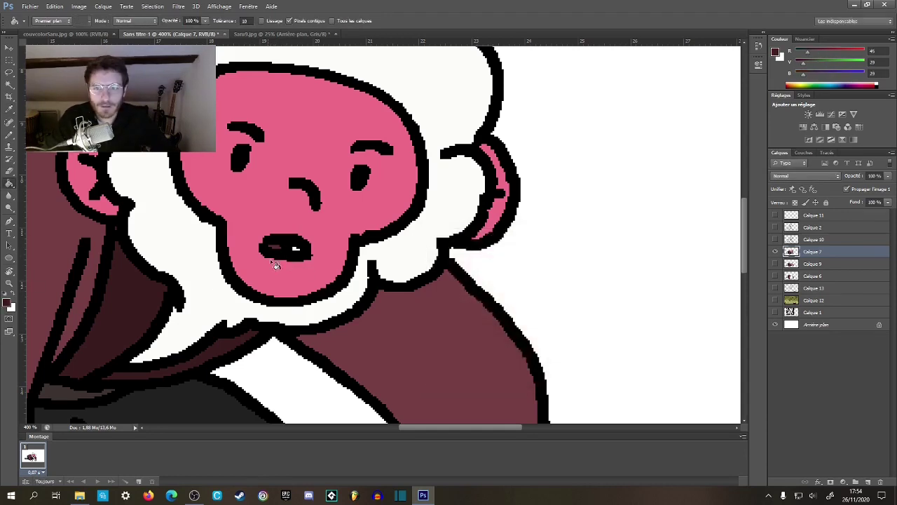
{"action": "key", "text": "z"}
{"action": "left_click", "coordinate": [305, 304], "text": "alt"}
{"action": "left_click", "coordinate": [305, 304], "text": "alt"}
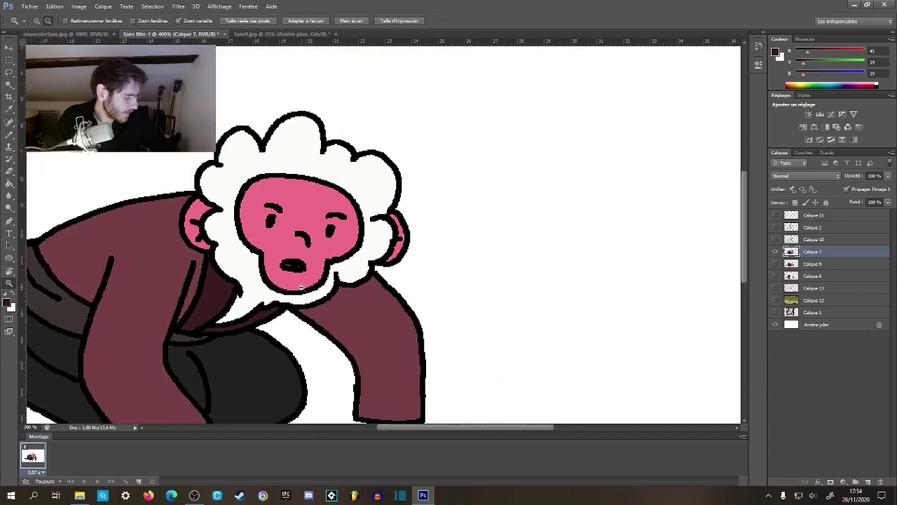
{"action": "left_click", "coordinate": [305, 303], "text": "alt"}
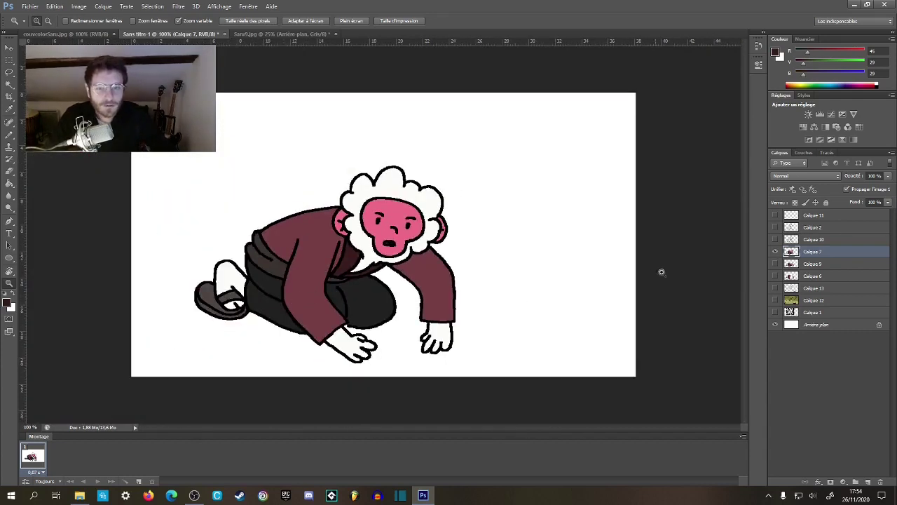
- Show and select Calque 10 with the next monkey pose, keeping Calque 7 visible as the colour reference
{"action": "left_click", "coordinate": [776, 252]}
{"action": "left_click", "coordinate": [776, 252]}
{"action": "left_click", "coordinate": [776, 241]}
{"action": "left_click", "coordinate": [792, 241]}
{"action": "key", "text": "g"}
{"action": "left_click", "coordinate": [357, 240]}
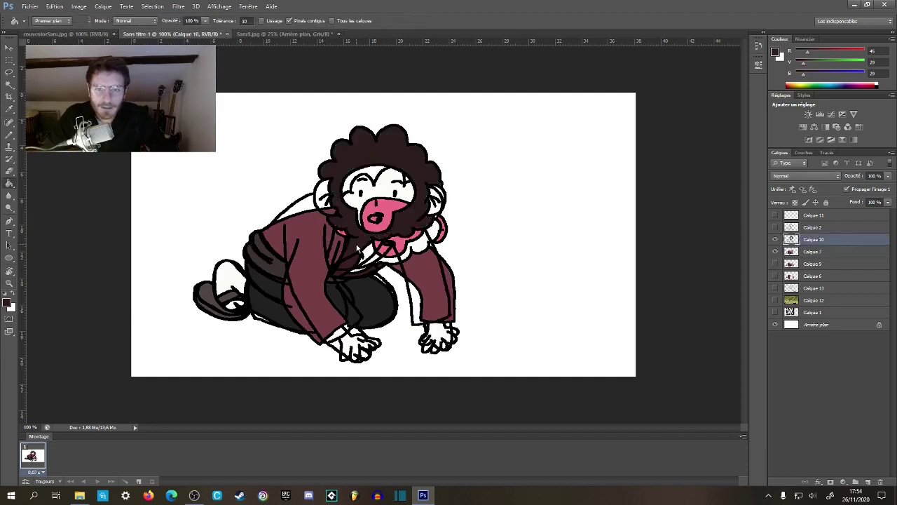
{"action": "key", "text": "ctrl+z"}
- Sample the robe maroon (RGB 118, 63, 68) from Calque 7 and fill the robe's back on Calque 10
{"action": "left_click", "coordinate": [799, 252]}
{"action": "left_click", "coordinate": [314, 254], "text": "alt"}
{"action": "left_click", "coordinate": [314, 269]}
{"action": "key", "text": "ctrl+z"}
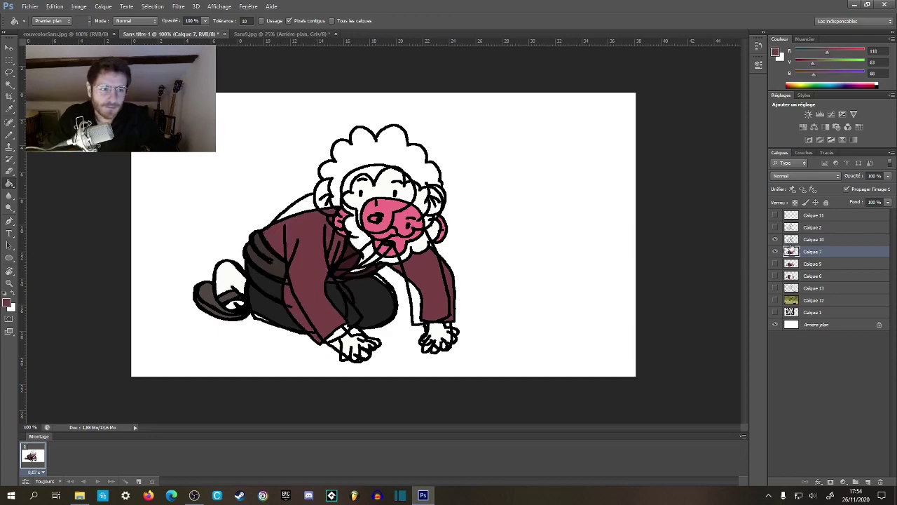
{"action": "left_click", "coordinate": [803, 240]}
{"action": "left_click", "coordinate": [312, 288]}
- Fill the belt on Calque 10 with the sampled belt grey and the trousers with the sampled dark grey (RGB 33, 33, 33)
{"action": "key", "text": "z"}
{"action": "left_click", "coordinate": [309, 272]}
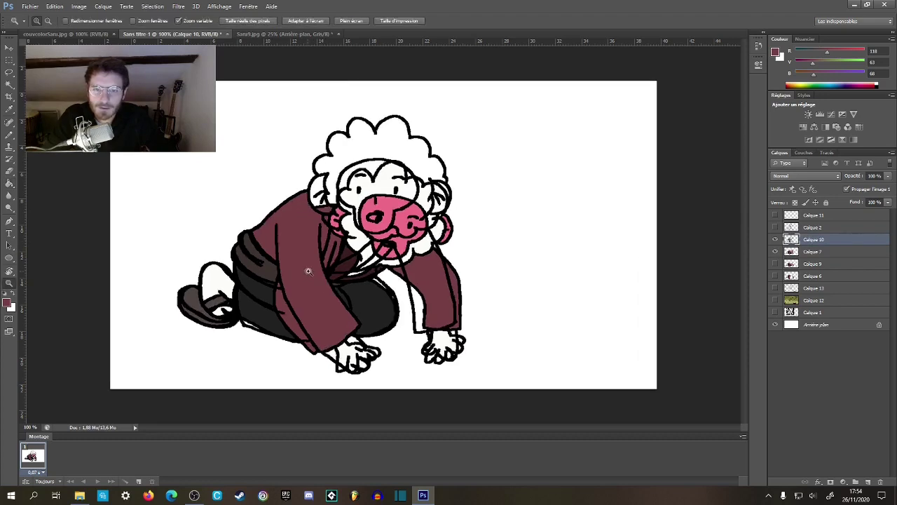
{"action": "left_click", "coordinate": [308, 271]}
{"action": "left_click", "coordinate": [247, 265], "text": "alt"}
{"action": "left_click", "coordinate": [248, 265]}
{"action": "left_click", "coordinate": [228, 306], "text": "alt"}
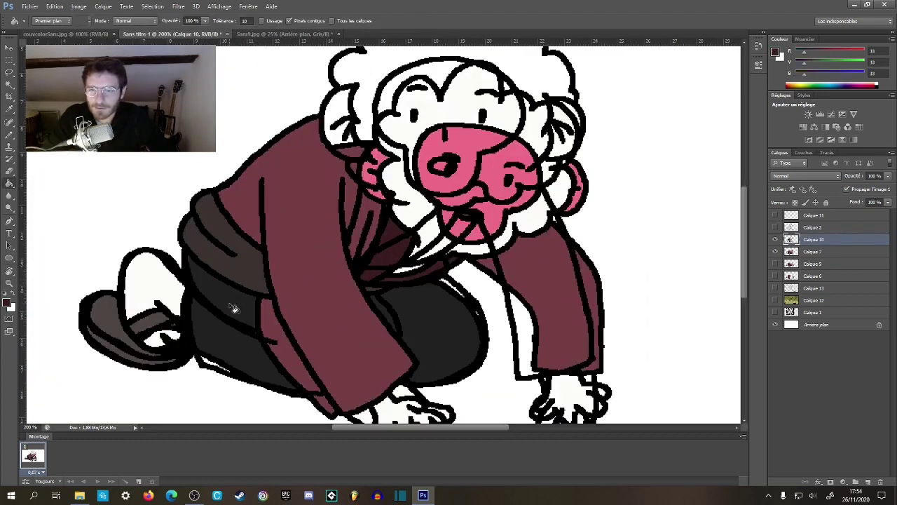
{"action": "left_click", "coordinate": [231, 305]}
- Fill the lower leg on Calque 10 with the sampled off-white and the sandal strap with the sandal grey (RGB 79, 69, 67)
{"action": "left_click", "coordinate": [159, 287], "text": "alt"}
{"action": "left_click", "coordinate": [162, 290]}
{"action": "left_click", "coordinate": [144, 321], "text": "alt"}
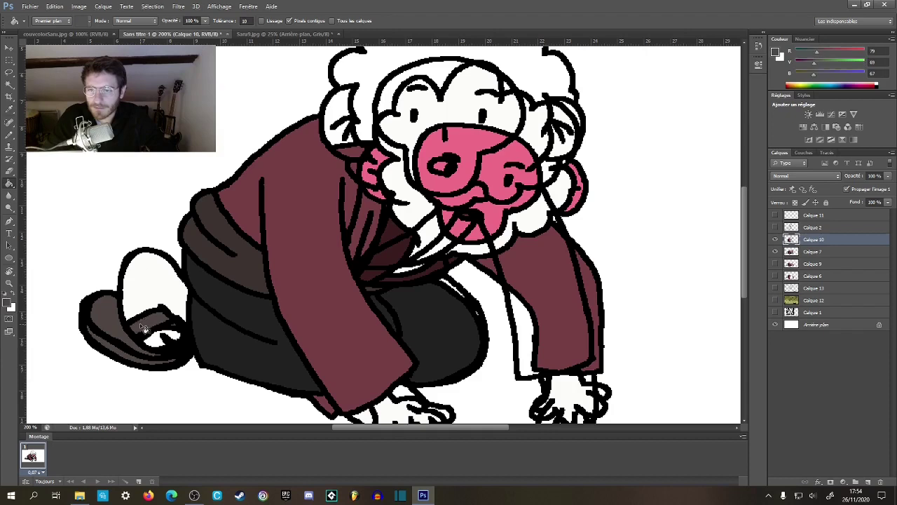
- Sample the face pink from Calque 7 and fill the monkey's face on Calque 10
{"action": "left_click", "coordinate": [469, 149], "text": "alt"}
{"action": "left_click", "coordinate": [469, 148]}
{"action": "left_click_drag", "start_coordinate": [548, 265], "coordinate": [487, 236]}
- Sample the dark collar maroon (RGB 58, 28, 30), hide Calque 7, and fill both collar bands on Calque 10
{"action": "left_click", "coordinate": [326, 227], "text": "alt"}
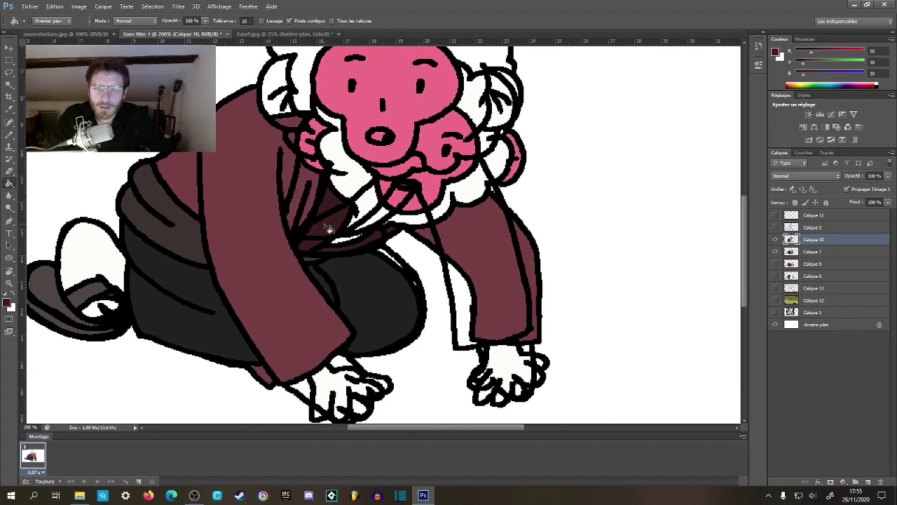
{"action": "left_click", "coordinate": [365, 205]}
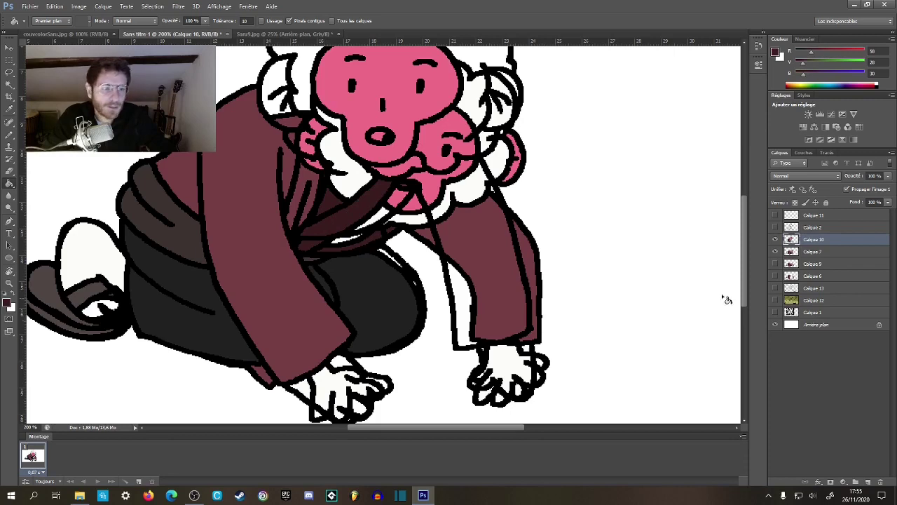
{"action": "left_click", "coordinate": [774, 253]}
{"action": "left_click_drag", "start_coordinate": [318, 232], "coordinate": [352, 280]}
{"action": "left_click", "coordinate": [343, 245]}
- Fill the front of the belt on Calque 10 with the belt grey and the front knee with the trouser grey
{"action": "left_click", "coordinate": [229, 277], "text": "alt"}
{"action": "left_click", "coordinate": [354, 298]}
{"action": "left_click_drag", "start_coordinate": [418, 349], "coordinate": [405, 303]}
{"action": "left_click", "coordinate": [257, 315], "text": "alt"}
{"action": "left_click", "coordinate": [412, 290]}
- Fill the sandal's footbed and sole edge on Calque 10 with the sampled sandal grey (RGB 79, 69, 67)
{"action": "left_click", "coordinate": [380, 146], "text": "alt"}
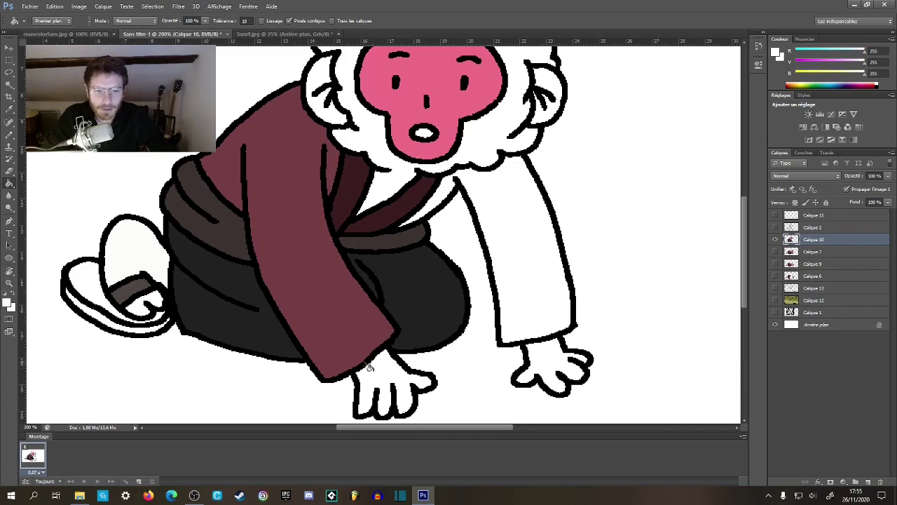
{"action": "left_click", "coordinate": [128, 287], "text": "alt"}
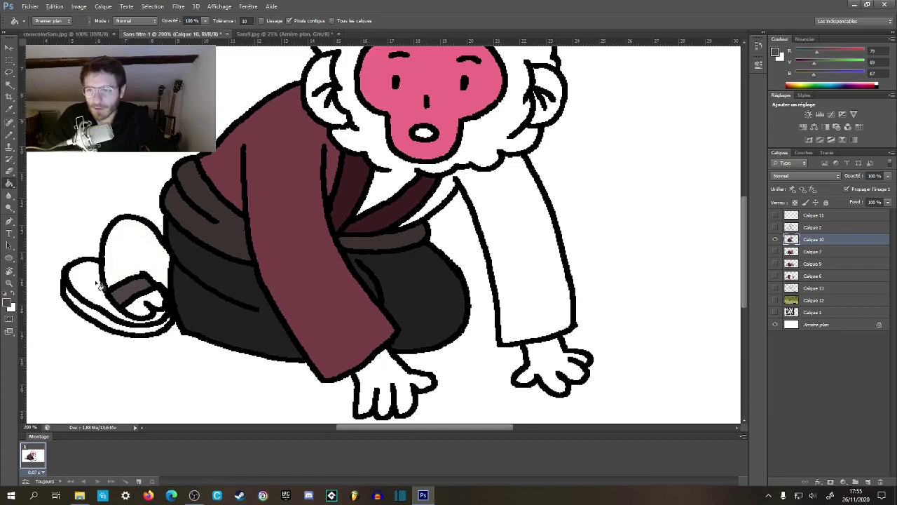
{"action": "left_click", "coordinate": [97, 287]}
{"action": "left_click", "coordinate": [116, 330]}
{"action": "left_click_drag", "start_coordinate": [382, 326], "coordinate": [359, 359]}
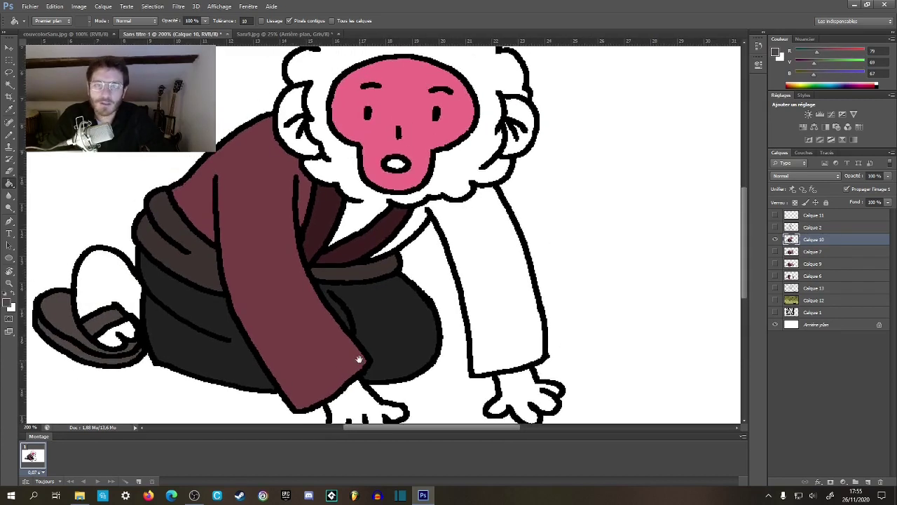
- Sample the face pink and fill both ears on Calque 10, including the small gap between the ear lines
{"action": "left_click", "coordinate": [384, 129], "text": "alt"}
{"action": "left_click", "coordinate": [309, 121]}
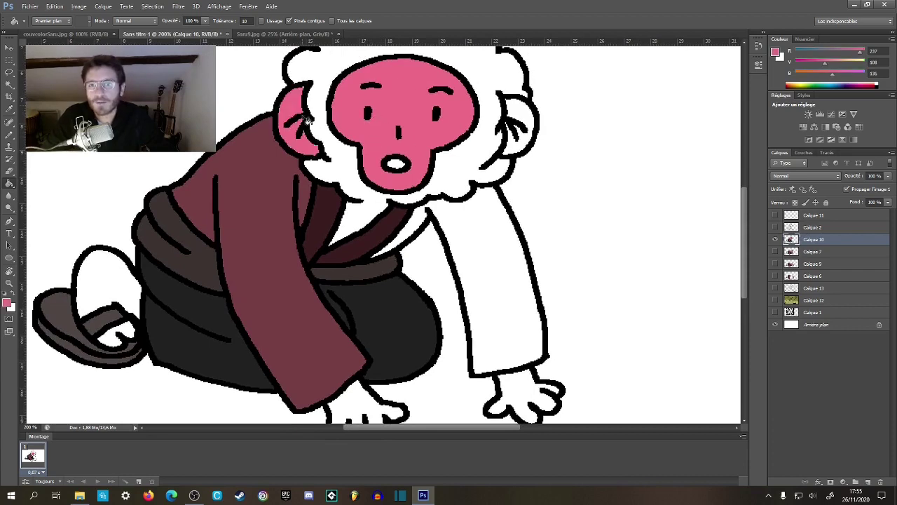
{"action": "left_click", "coordinate": [515, 124]}
{"action": "left_click_drag", "start_coordinate": [499, 177], "coordinate": [490, 190]}
{"action": "key", "text": "z"}
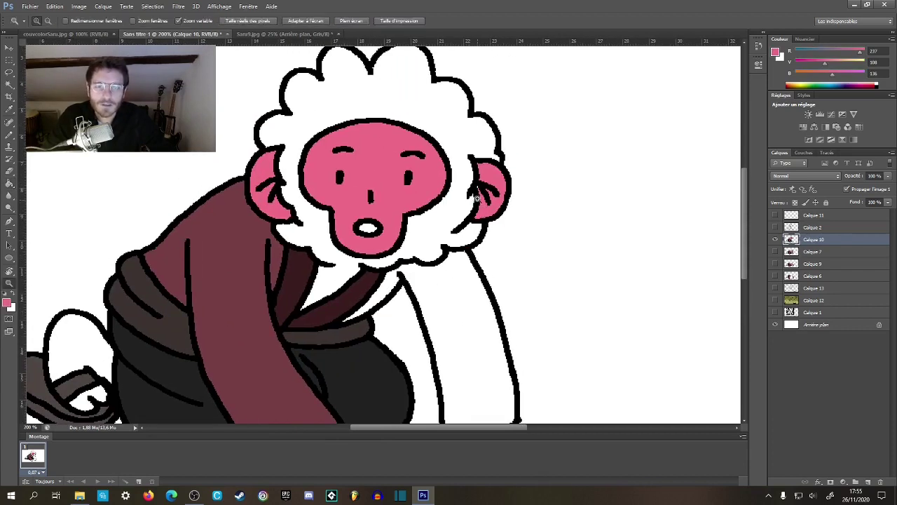
{"action": "left_click", "coordinate": [483, 187]}
{"action": "left_click", "coordinate": [483, 186]}
{"action": "left_click", "coordinate": [483, 187]}
{"action": "key", "text": "g"}
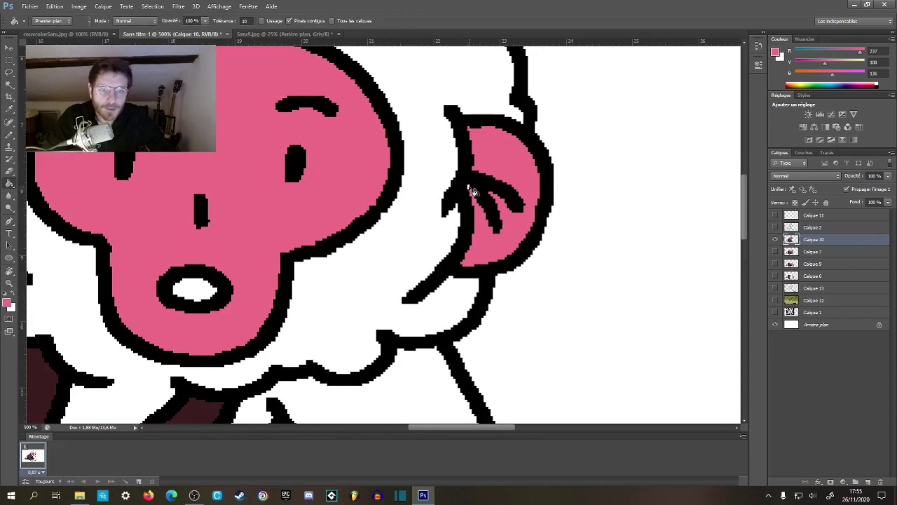
{"action": "left_click", "coordinate": [470, 188]}
- Sample the robe maroon (RGB 118, 63, 68) and fill the empty sleeve on Calque 10
{"action": "key", "text": "z"}
{"action": "left_click", "coordinate": [457, 230], "text": "alt"}
{"action": "left_click", "coordinate": [456, 229], "text": "alt"}
{"action": "left_click", "coordinate": [456, 230], "text": "alt"}
{"action": "key", "text": "g"}
{"action": "left_click_drag", "start_coordinate": [350, 357], "coordinate": [338, 285]}
{"action": "left_click", "coordinate": [251, 199], "text": "alt"}
{"action": "left_click", "coordinate": [438, 255]}
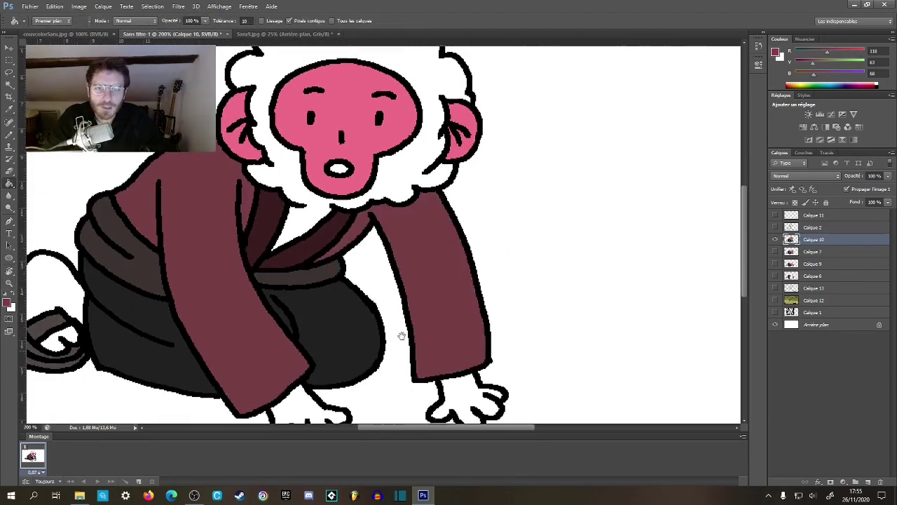
- Sample the white (RGB 255, 255, 255) of the monkey's fur on Calque 10
{"action": "scroll", "coordinate": [402, 336], "scroll_direction": "down", "scroll_amount": 2}
{"action": "left_click", "coordinate": [289, 102], "text": "alt"}
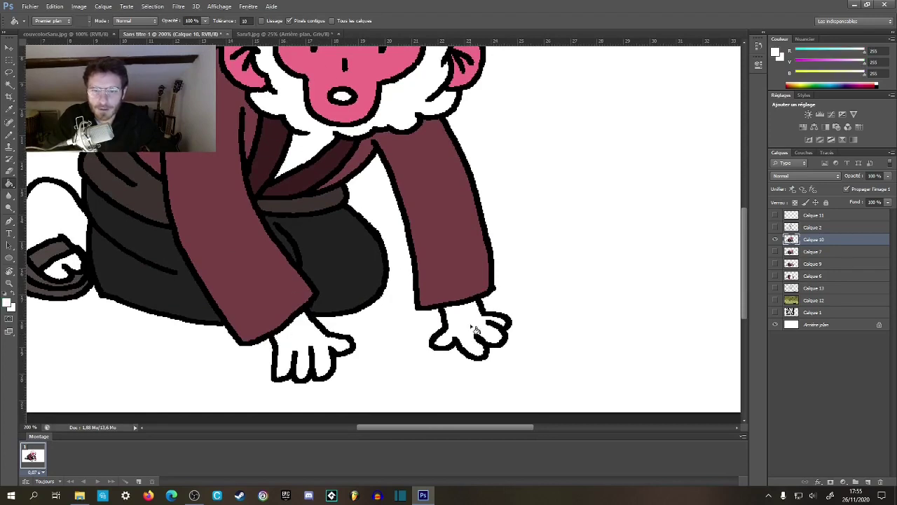
{"action": "left_click_drag", "start_coordinate": [151, 234], "coordinate": [335, 284]}
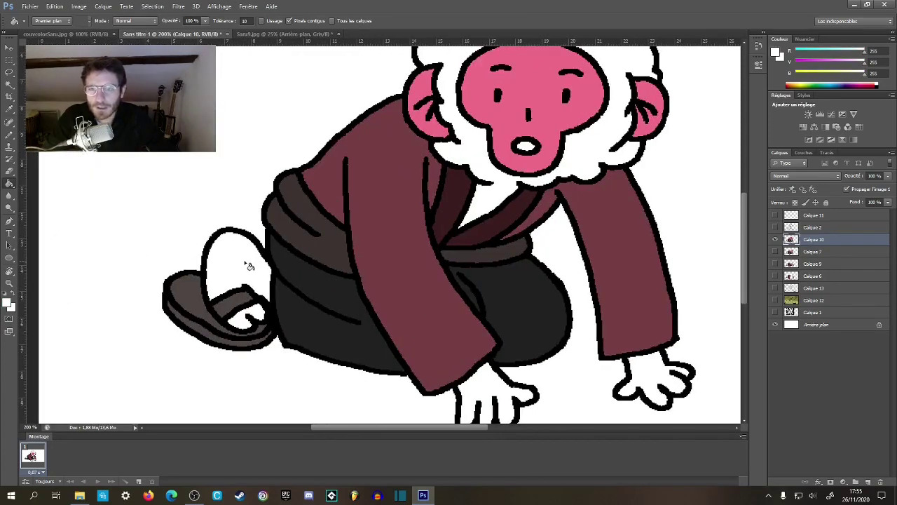
{"action": "scroll", "coordinate": [439, 278], "scroll_direction": "up", "scroll_amount": 1}
{"action": "scroll", "coordinate": [440, 279], "scroll_direction": "right", "scroll_amount": 3}
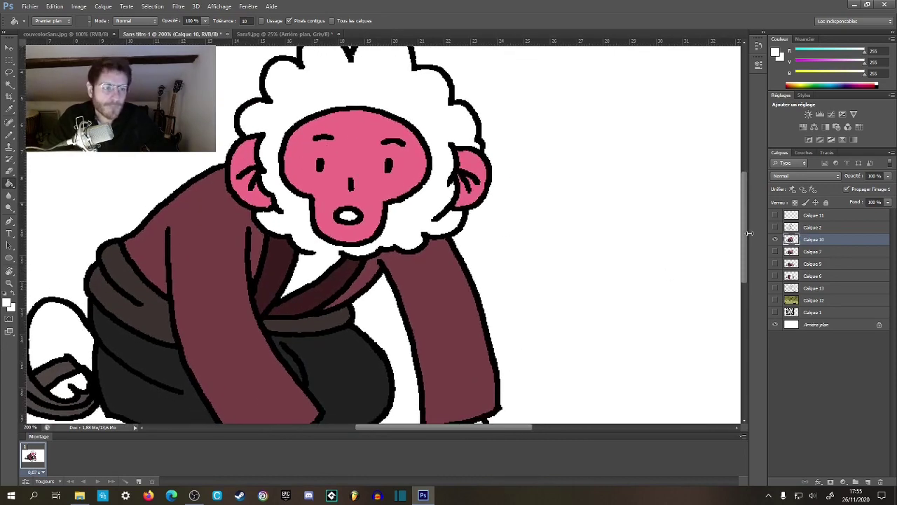
- Sample the mouth maroon (RGB 88, 42, 42) from Calque 7, hide that layer, and fill the mouth on Calque 10
{"action": "left_click", "coordinate": [775, 240]}
{"action": "left_click", "coordinate": [775, 251]}
{"action": "left_click", "coordinate": [372, 262], "text": "alt"}
{"action": "left_click", "coordinate": [775, 251]}
{"action": "left_click", "coordinate": [776, 240]}
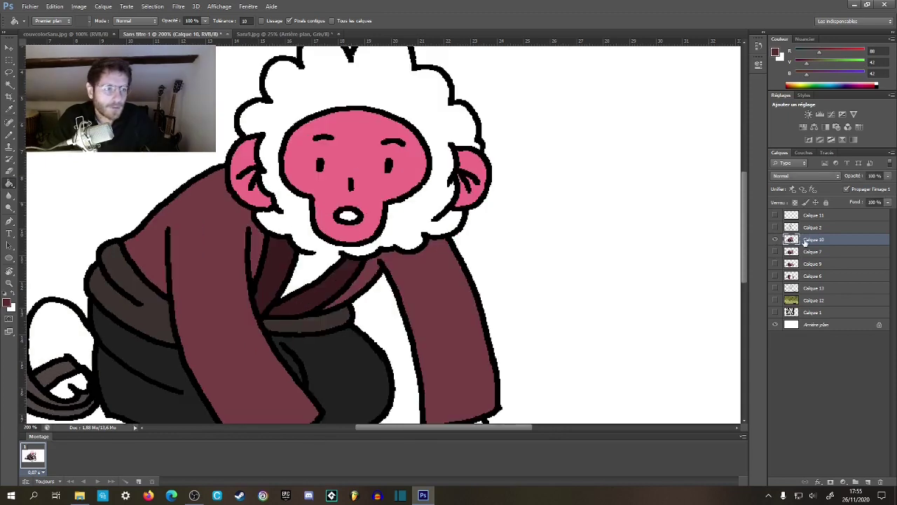
{"action": "key", "text": "z"}
{"action": "left_click", "coordinate": [396, 253], "text": "alt"}
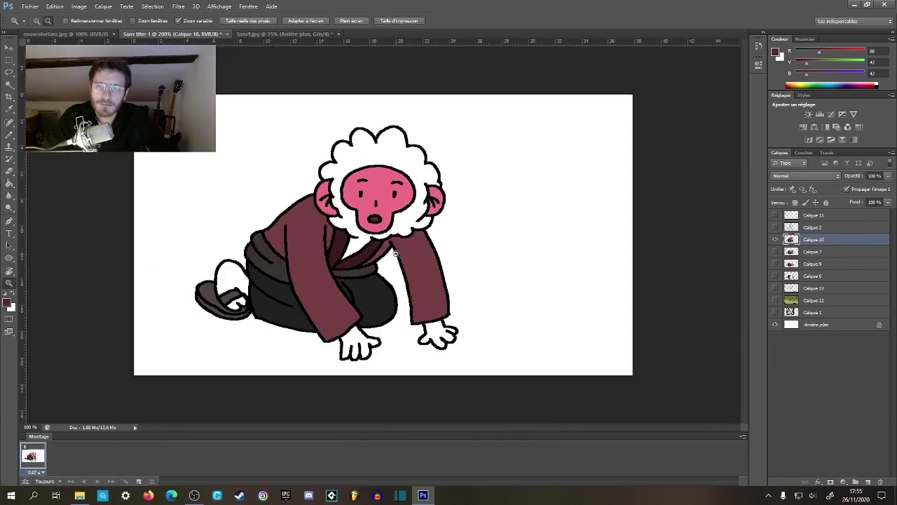
{"action": "left_click", "coordinate": [399, 255], "text": "alt"}
{"action": "left_click", "coordinate": [386, 286]}
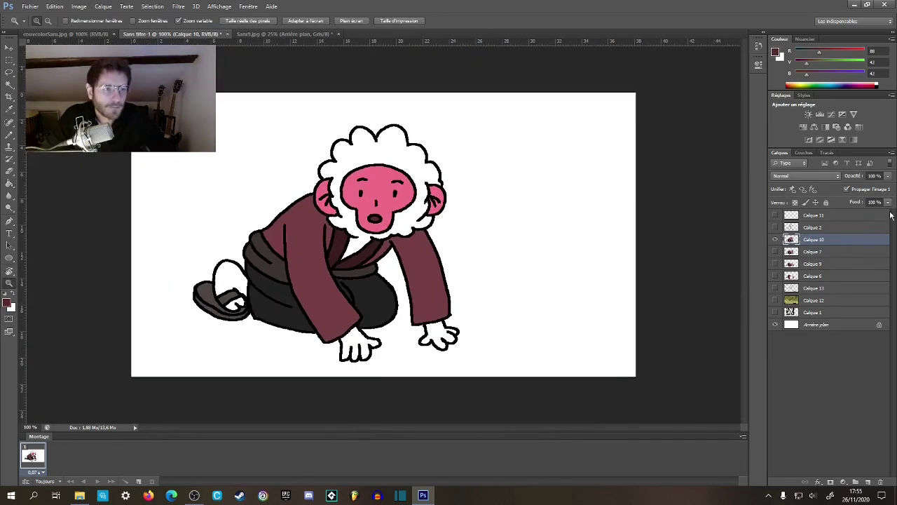
- Show and select Calque 2, then fill its face with the pink sampled from Calque 10 and its fur with white
{"action": "left_click", "coordinate": [775, 240]}
{"action": "left_click", "coordinate": [775, 227]}
{"action": "left_click", "coordinate": [776, 240]}
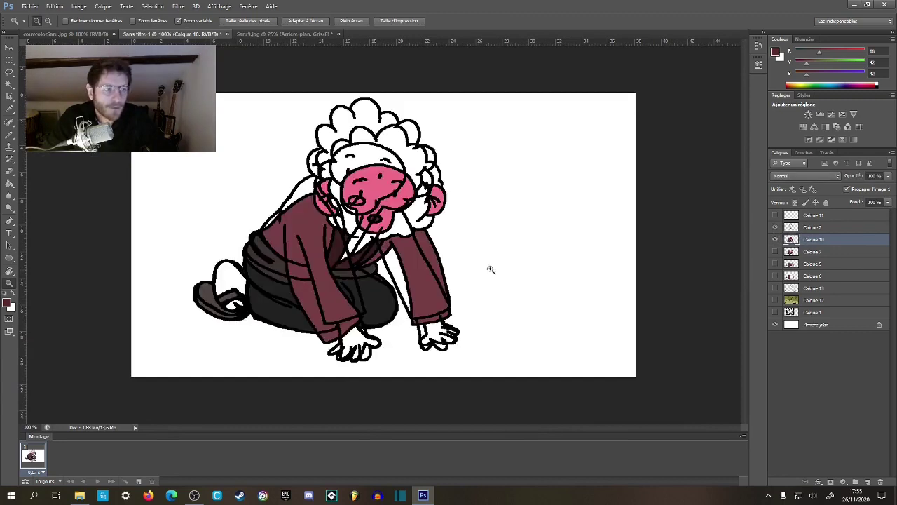
{"action": "left_click", "coordinate": [378, 182]}
{"action": "key", "text": "g"}
{"action": "left_click", "coordinate": [376, 191], "text": "alt"}
{"action": "key", "text": "alt"}
{"action": "left_click", "coordinate": [803, 228]}
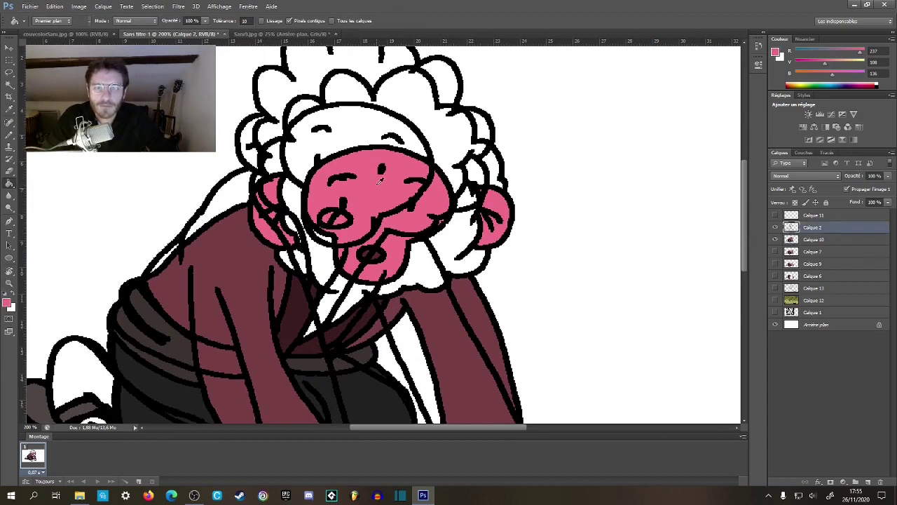
{"action": "left_click", "coordinate": [381, 194]}
{"action": "left_click", "coordinate": [454, 150], "text": "alt"}
{"action": "left_click", "coordinate": [455, 157]}
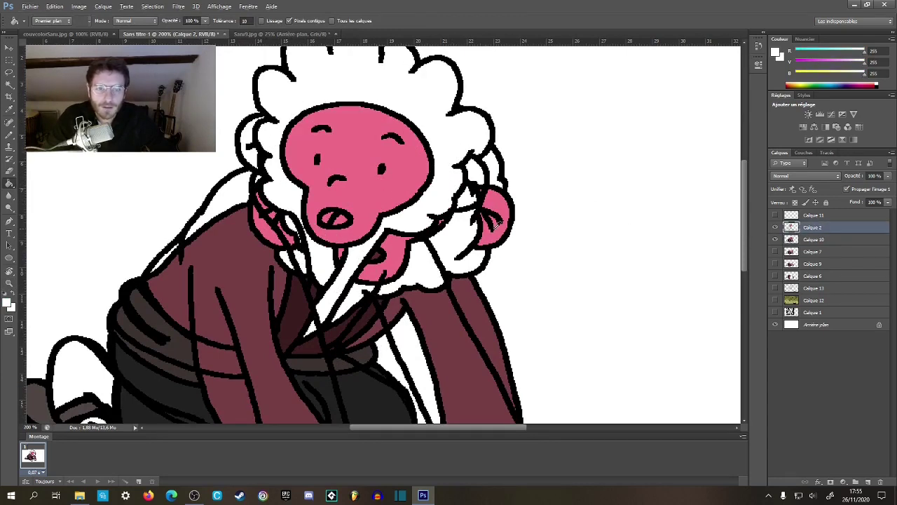
- Fill the front sleeve on Calque 2 with the robe maroon (RGB 118, 63, 68) and the neck collar with the dark maroon (RGB 58, 28, 30)
{"action": "left_click", "coordinate": [438, 330], "text": "alt"}
{"action": "left_click", "coordinate": [435, 336]}
{"action": "scroll", "coordinate": [449, 280], "scroll_direction": "down", "scroll_amount": 3}
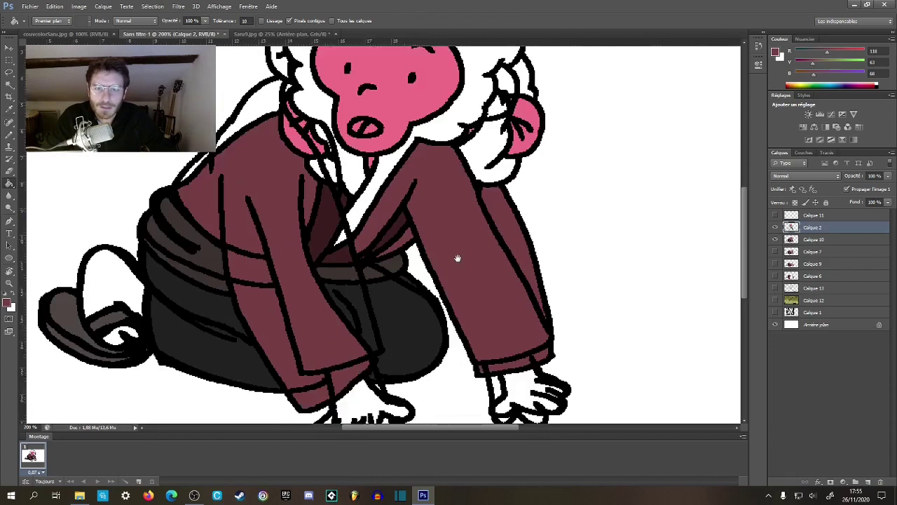
{"action": "left_click", "coordinate": [327, 208], "text": "alt"}
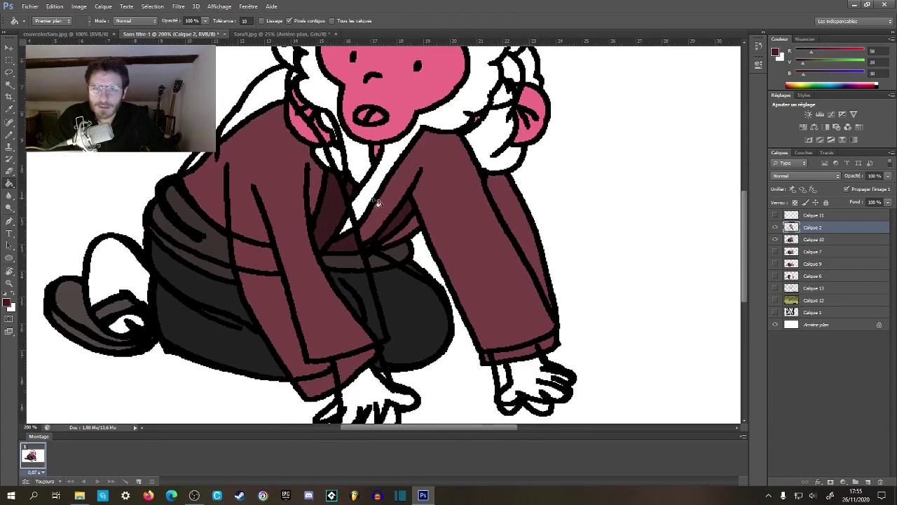
{"action": "left_click", "coordinate": [336, 139]}
- Fill the belt on Calque 2 with the sampled belt grey and the trousers with the trouser grey (RGB 33, 33, 33)
{"action": "left_click", "coordinate": [210, 236], "text": "alt"}
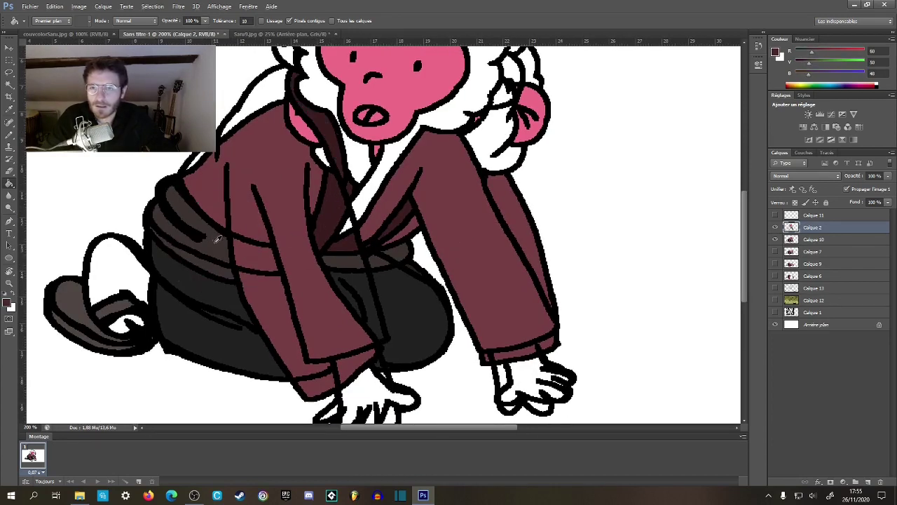
{"action": "left_click", "coordinate": [222, 251]}
{"action": "left_click", "coordinate": [207, 285], "text": "alt"}
{"action": "left_click", "coordinate": [208, 295]}
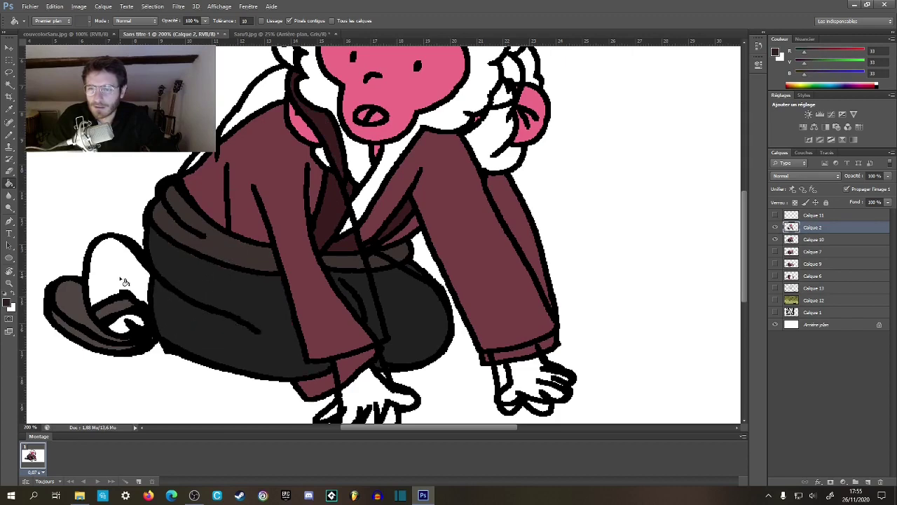
- Hide Calque 10 and fill the sandal's footbed, strap and sole edge on Calque 2 with the sandal grey (RGB 79, 69, 67)
{"action": "left_click", "coordinate": [83, 308], "text": "alt"}
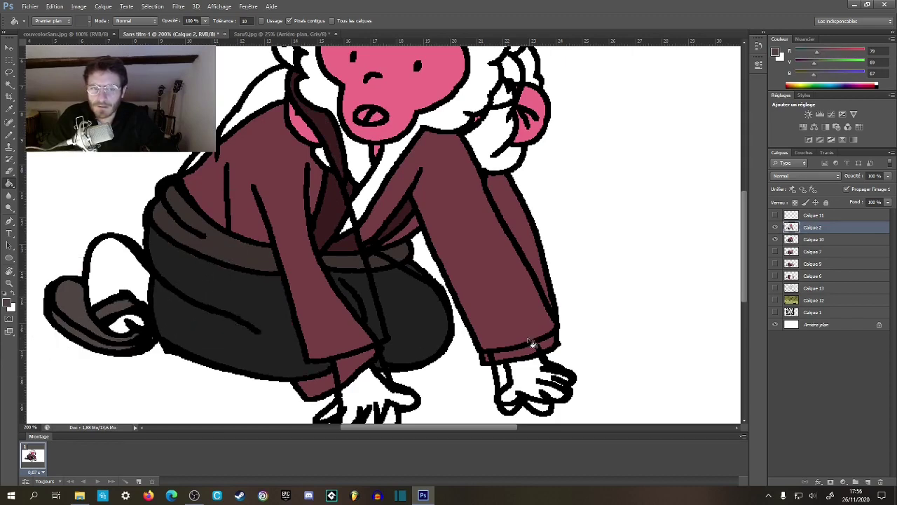
{"action": "left_click", "coordinate": [775, 239]}
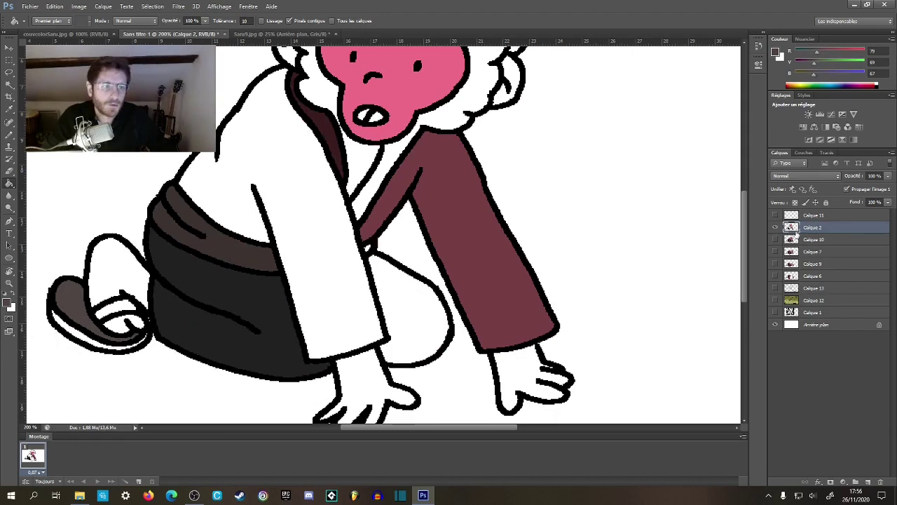
{"action": "scroll", "coordinate": [386, 235], "scroll_direction": "up", "scroll_amount": 4}
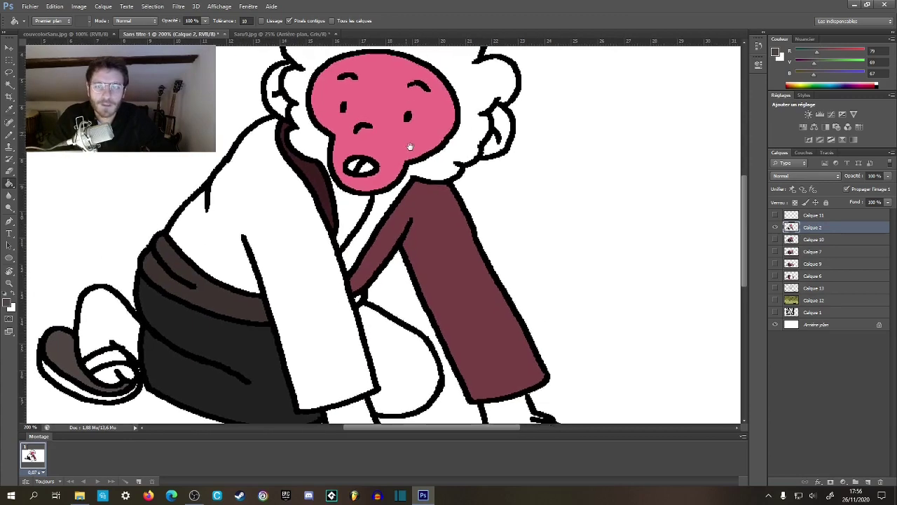
{"action": "left_click", "coordinate": [468, 107], "text": "alt"}
{"action": "scroll", "coordinate": [449, 210], "scroll_direction": "down", "scroll_amount": 8}
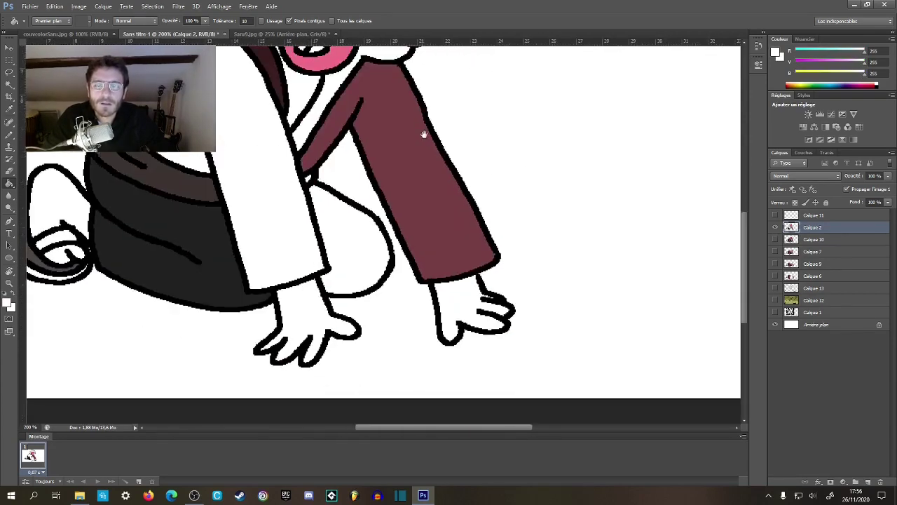
{"action": "left_click_drag", "start_coordinate": [204, 290], "coordinate": [361, 350]}
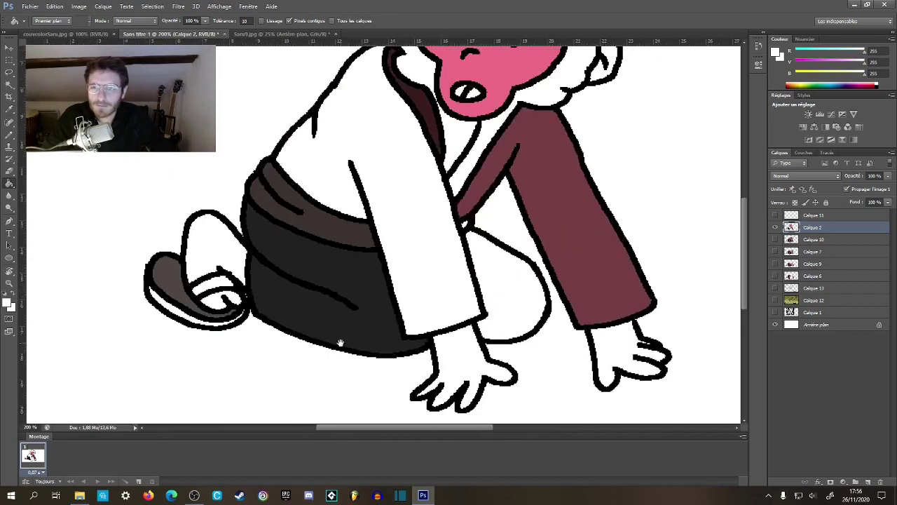
{"action": "left_click", "coordinate": [184, 288], "text": "alt"}
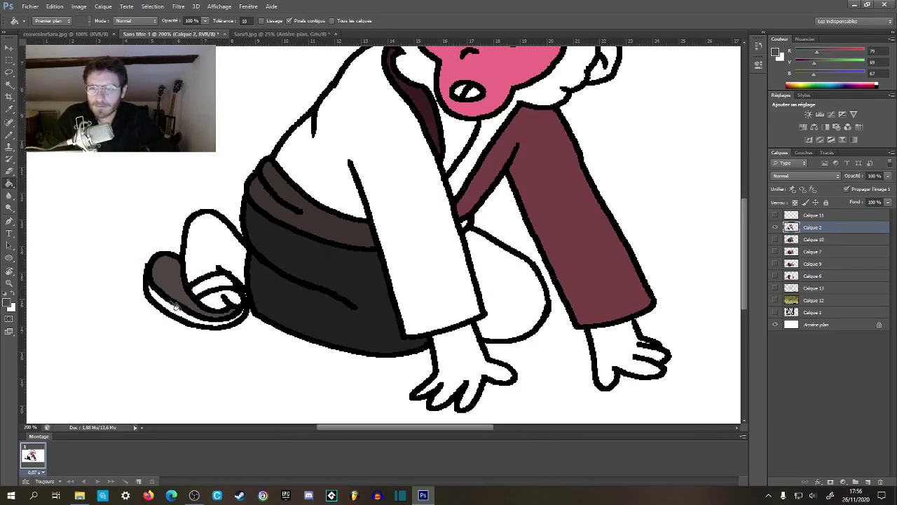
{"action": "left_click", "coordinate": [206, 290]}
{"action": "left_click", "coordinate": [175, 316]}
- Fill the front knee on Calque 2 with the trouser grey and the small front piece of the belt with the belt grey
{"action": "left_click_drag", "start_coordinate": [356, 326], "coordinate": [350, 329]}
{"action": "left_click", "coordinate": [270, 319], "text": "alt"}
{"action": "left_click", "coordinate": [357, 260]}
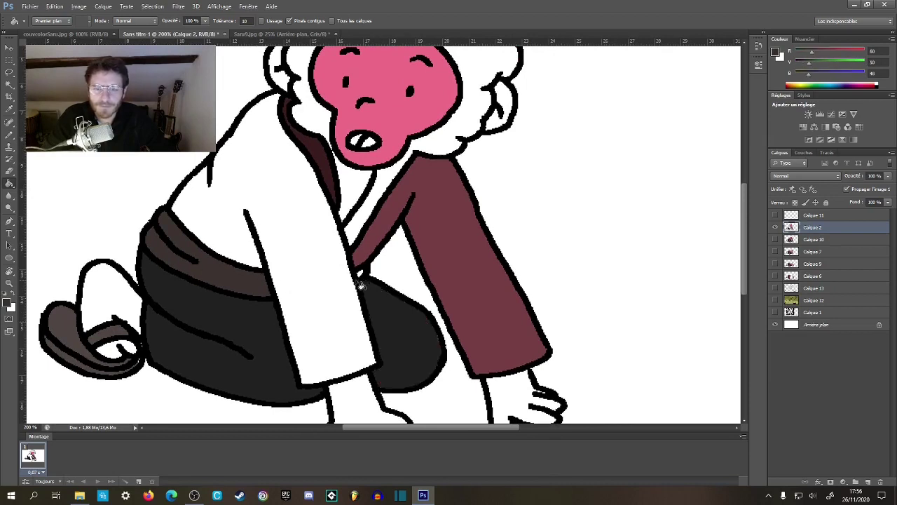
- Close the outline gap beside the chin with the Pencil tool and fill the front collar band with the dark maroon (RGB 58, 28, 30)
{"action": "left_click", "coordinate": [387, 185]}
{"action": "key", "text": "ctrl+z"}
{"action": "key", "text": "b"}
{"action": "scroll", "coordinate": [418, 173], "scroll_direction": "up", "scroll_amount": 1}
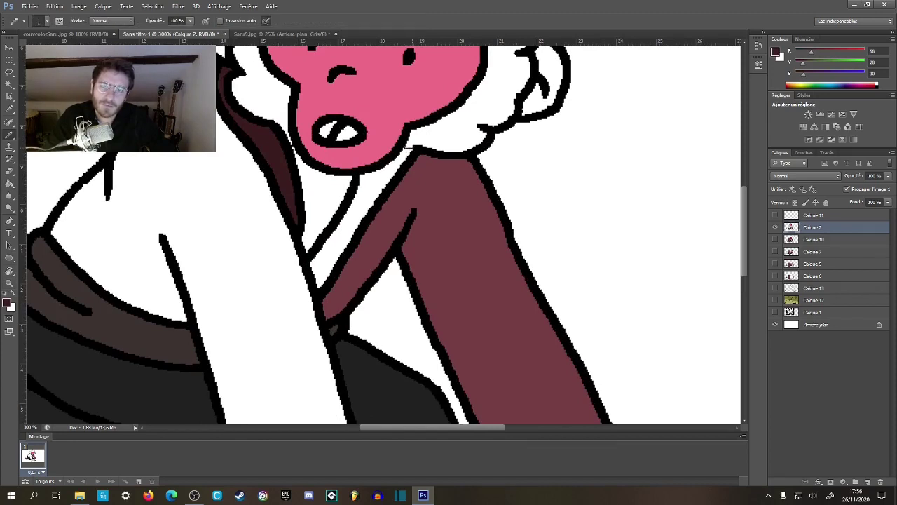
{"action": "key", "text": "g"}
{"action": "left_click", "coordinate": [390, 173]}
- Fill both ears on Calque 2 with the face pink and the robe's back and near sleeve with the robe maroon (RGB 118, 63, 68)
{"action": "key", "text": "z"}
{"action": "left_click", "coordinate": [356, 223], "text": "alt"}
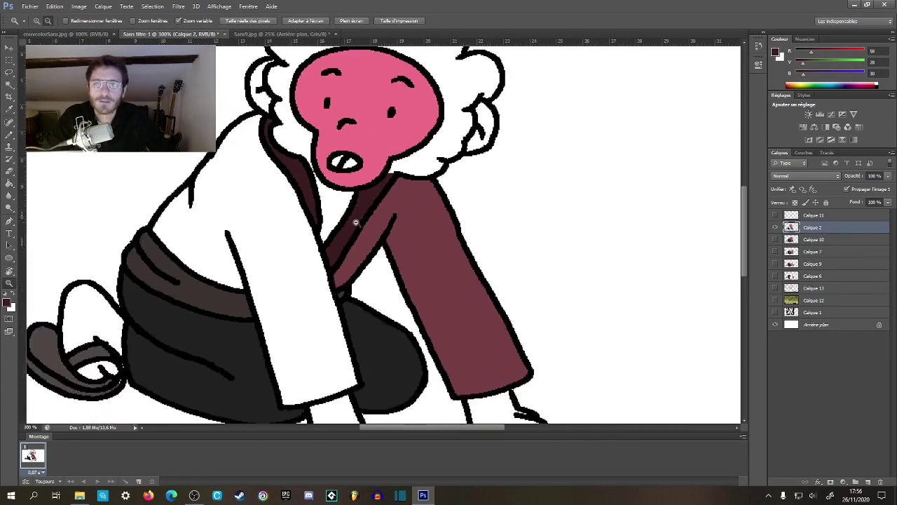
{"action": "left_click", "coordinate": [357, 223], "text": "alt"}
{"action": "key", "text": "g"}
{"action": "left_click", "coordinate": [367, 164], "text": "alt"}
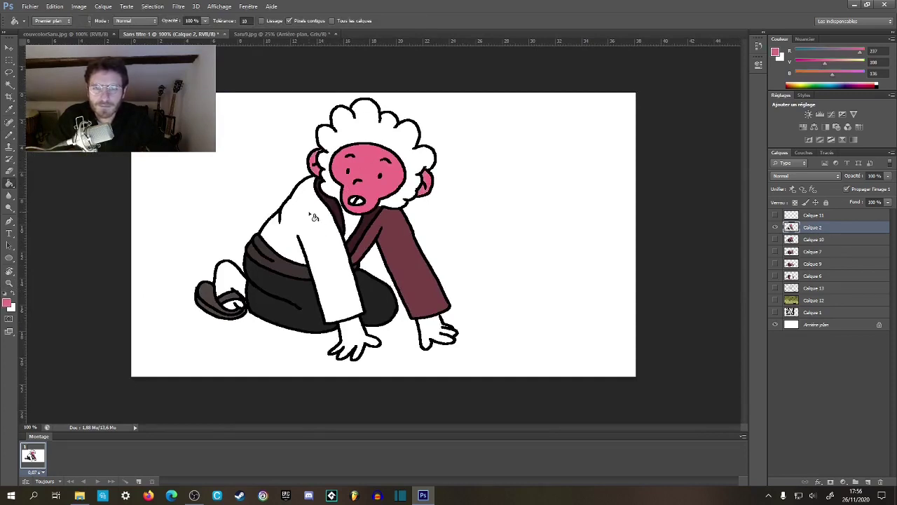
{"action": "left_click", "coordinate": [388, 216], "text": "alt"}
{"action": "left_click", "coordinate": [300, 222]}
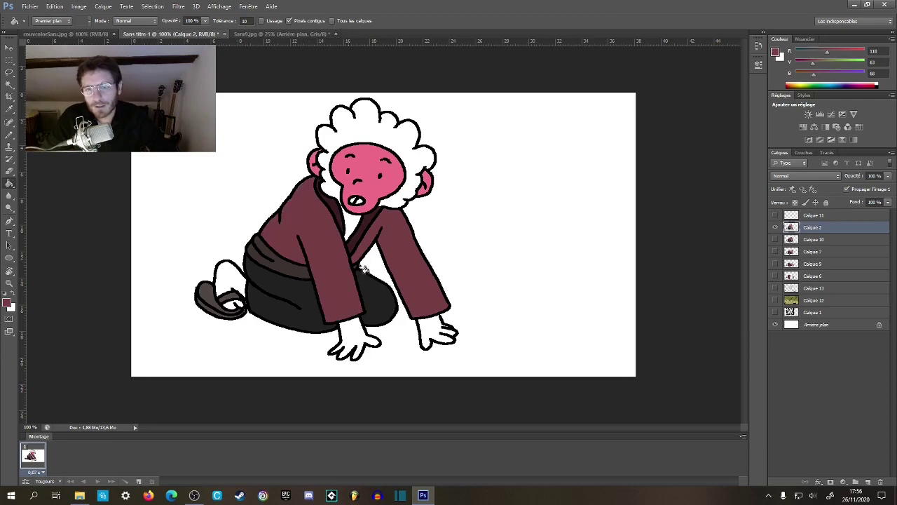
- Sample the mouth maroon (RGB 88, 42, 42) from Calque 7 and fill the inner part of the mouth on Calque 2
{"action": "key", "text": "z"}
{"action": "left_click", "coordinate": [365, 199]}
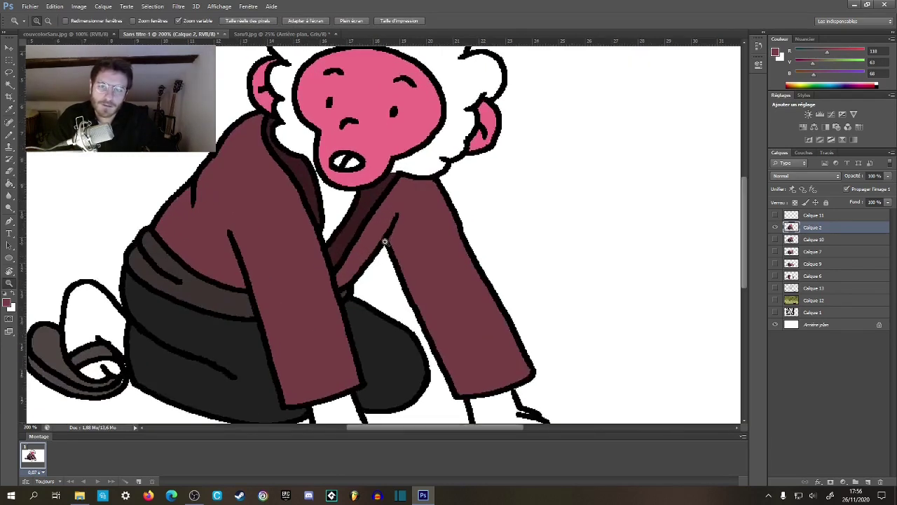
{"action": "left_click", "coordinate": [776, 228]}
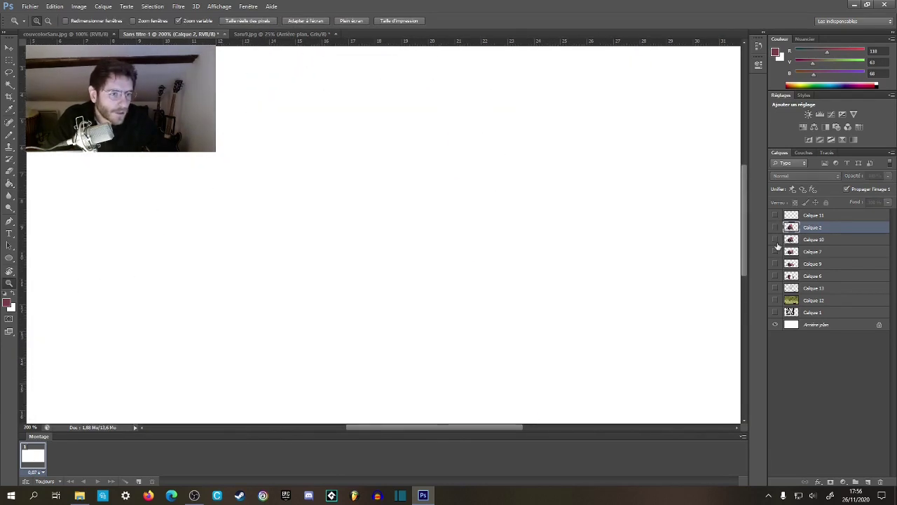
{"action": "left_click", "coordinate": [776, 251]}
{"action": "key", "text": "g"}
{"action": "left_click", "coordinate": [415, 284], "text": "alt"}
{"action": "left_click", "coordinate": [775, 228]}
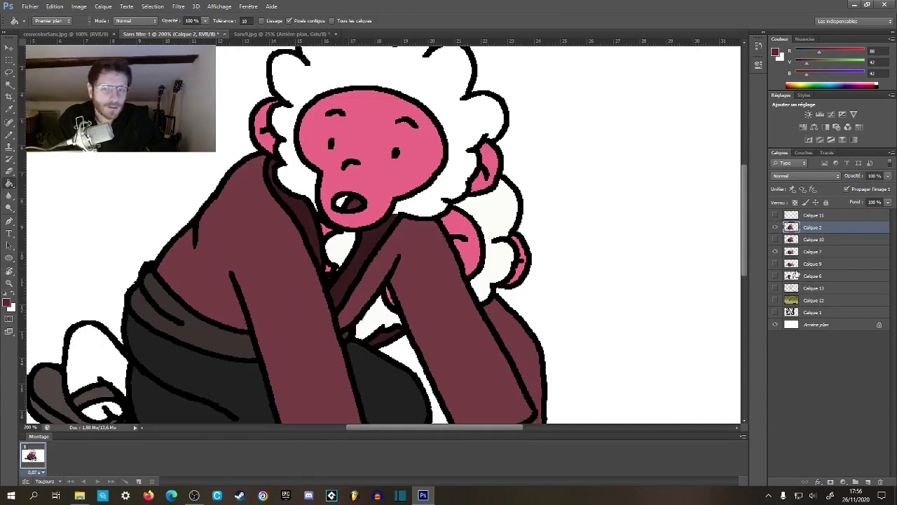
- Sample the dark mouth colour (RGB 45, 29, 29) from Calque 7, fill the remaining part of the mouth on Calque 2, and hide Calque 7
{"action": "left_click", "coordinate": [776, 251]}
{"action": "left_click", "coordinate": [775, 251]}
{"action": "left_click", "coordinate": [775, 228]}
{"action": "left_click", "coordinate": [416, 284], "text": "alt"}
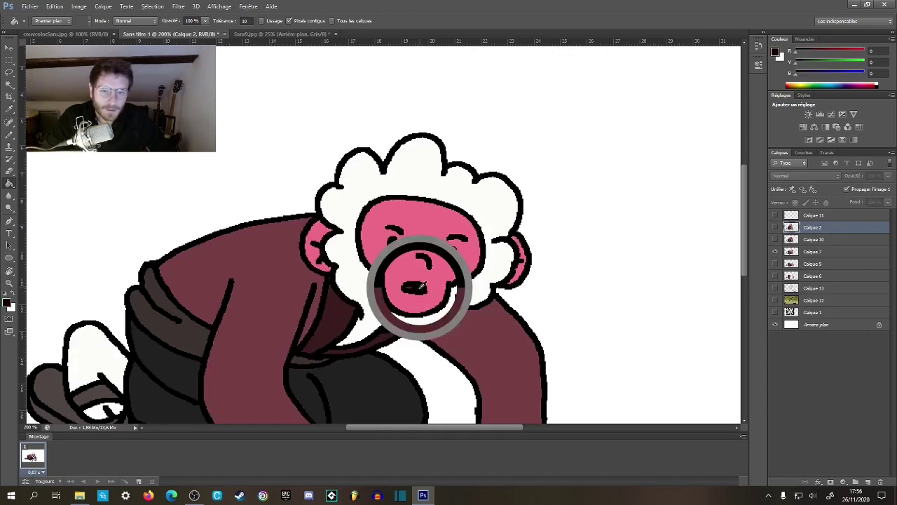
{"action": "left_click", "coordinate": [775, 228]}
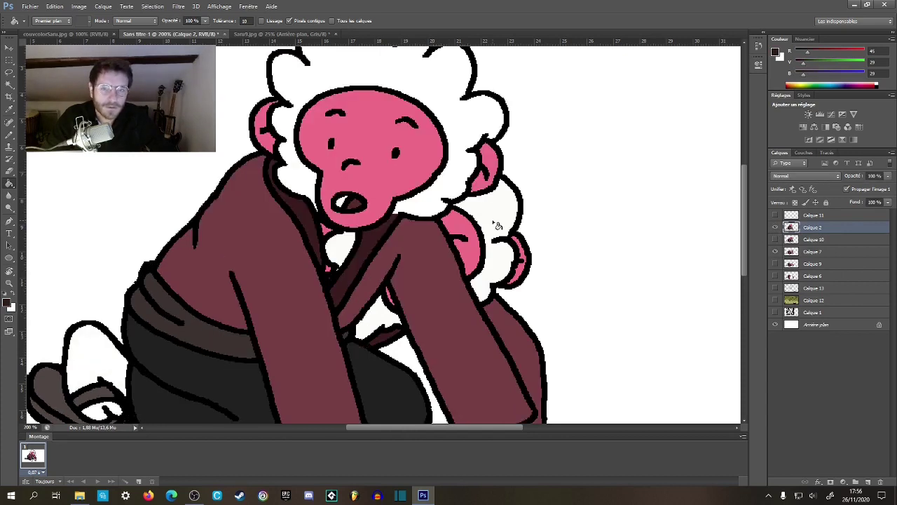
{"action": "left_click", "coordinate": [775, 251]}
{"action": "key", "text": "z"}
{"action": "left_click", "coordinate": [385, 302], "text": "alt"}
{"action": "left_click", "coordinate": [385, 293], "text": "alt"}
{"action": "left_click", "coordinate": [358, 249]}
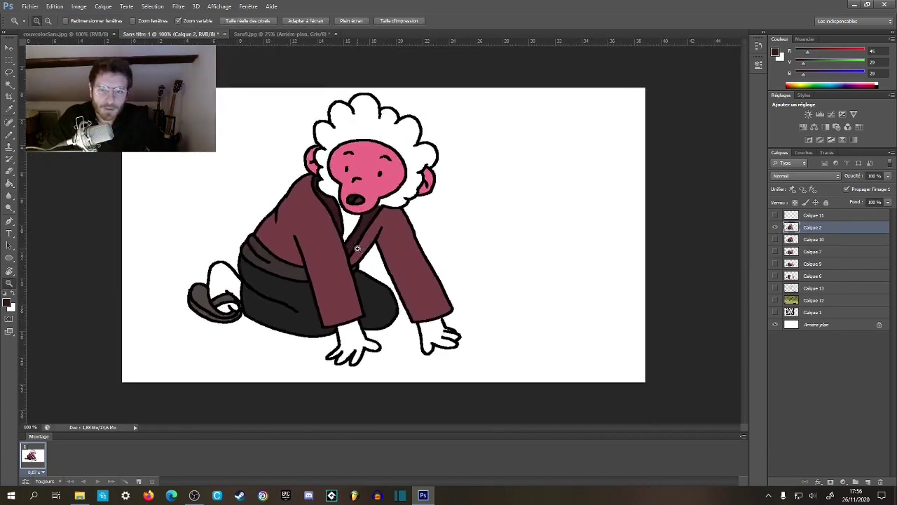
- Fill the chest opening and the other remaining empty areas of the pose on Calque 2 with white
{"action": "scroll", "coordinate": [358, 249], "scroll_direction": "up", "scroll_amount": 1}
{"action": "key", "text": "g"}
{"action": "key", "text": "x"}
{"action": "key", "text": "z"}
{"action": "scroll", "coordinate": [356, 199], "scroll_direction": "down", "scroll_amount": 2}
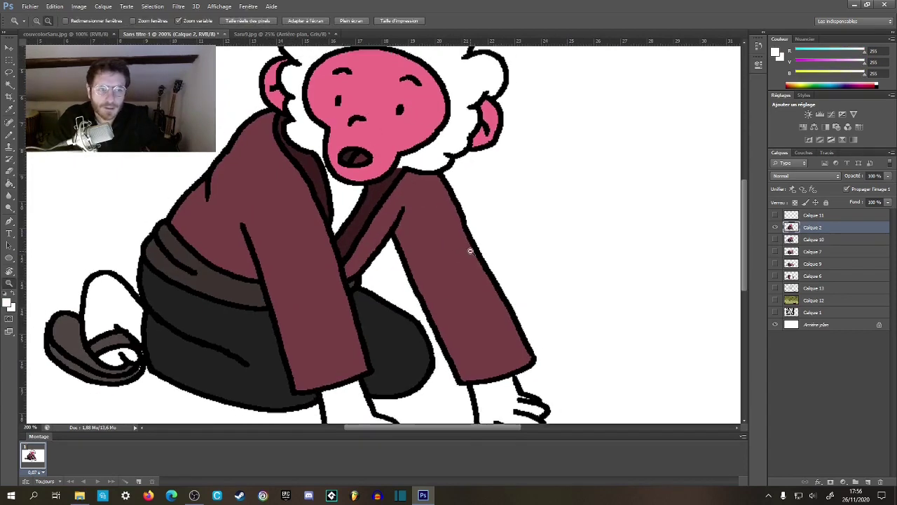
- Show the background layer Calque 12, check the poses on Calque 2 and Calque 10 over it, and hide both poses
{"action": "left_click", "coordinate": [775, 301]}
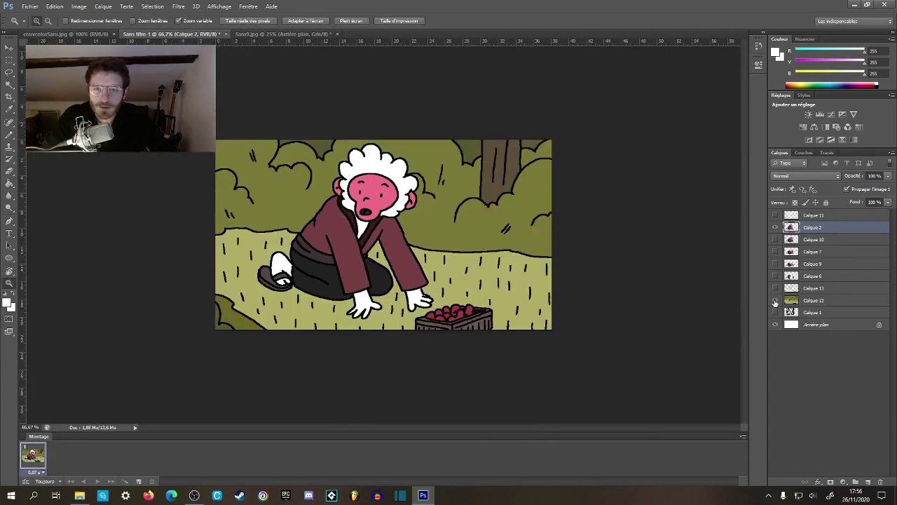
{"action": "left_click", "coordinate": [776, 228]}
{"action": "left_click", "coordinate": [777, 239]}
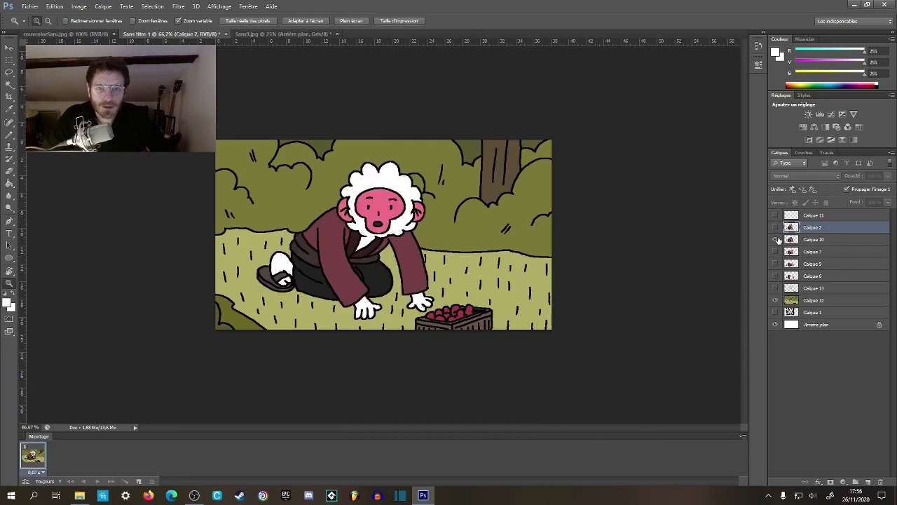
{"action": "left_click", "coordinate": [776, 239]}
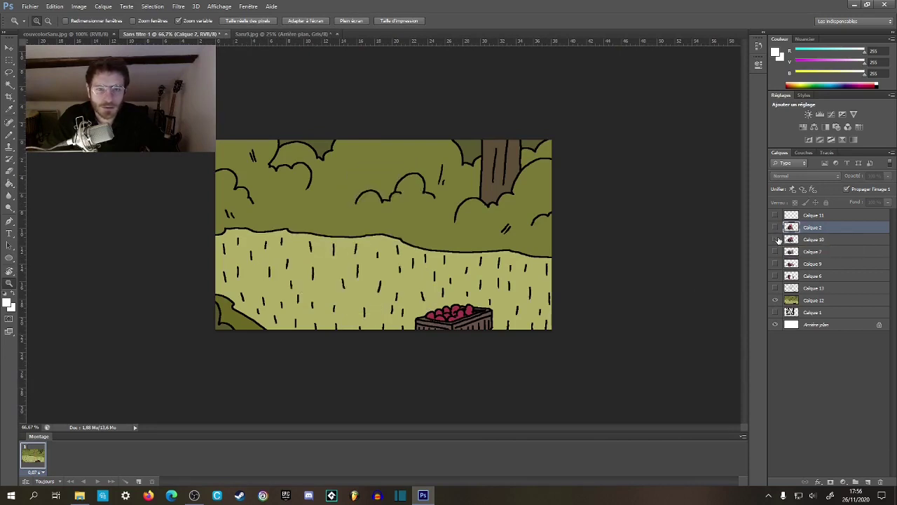
- Show Calque 7 over the background and fill the unfilled toes in its sandal with off-white (RGB 252, 251, 249)
{"action": "left_click", "coordinate": [776, 252]}
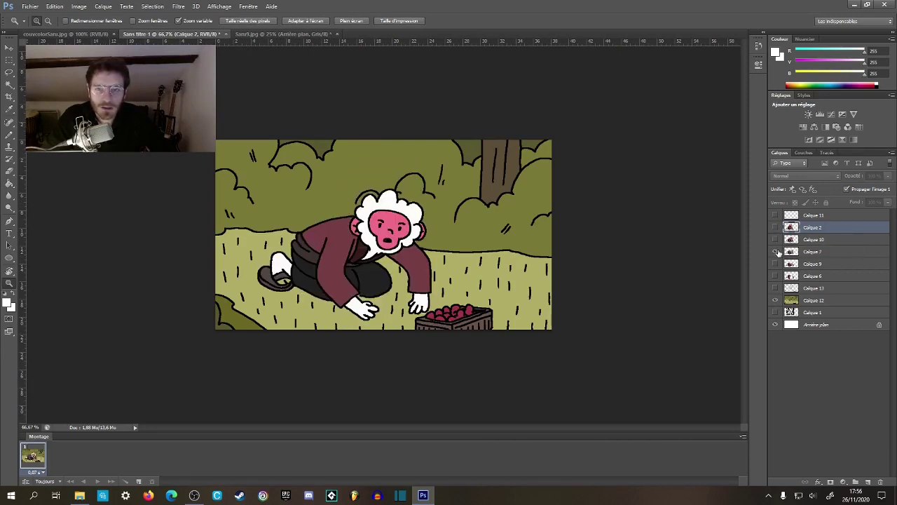
{"action": "left_click", "coordinate": [809, 251]}
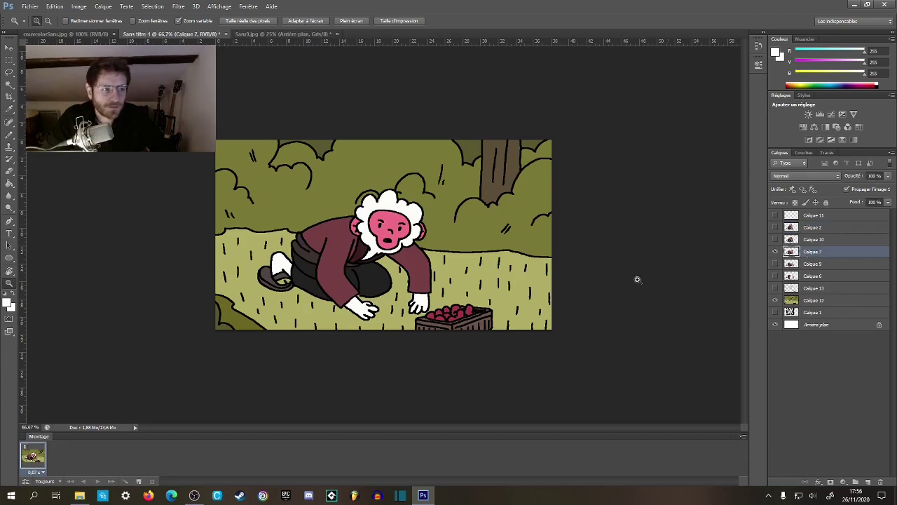
{"action": "double_click", "coordinate": [239, 306]}
{"action": "key", "text": "g"}
{"action": "left_click", "coordinate": [215, 271], "text": "alt"}
{"action": "key", "text": "z"}
{"action": "left_click", "coordinate": [298, 329], "text": "alt"}
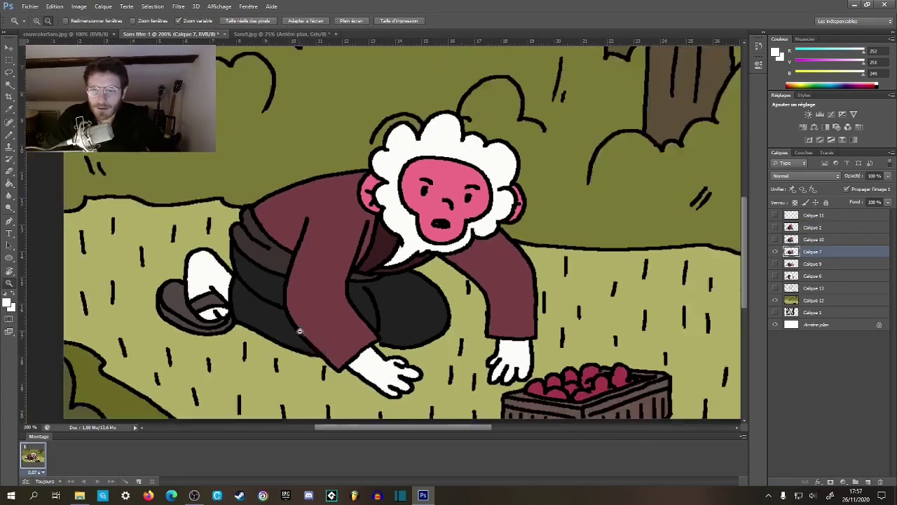
- Hide Calque 7 and check the poses on Calque 9 and Calque 6 one at a time over the background
{"action": "left_click", "coordinate": [774, 252]}
{"action": "left_click", "coordinate": [775, 264]}
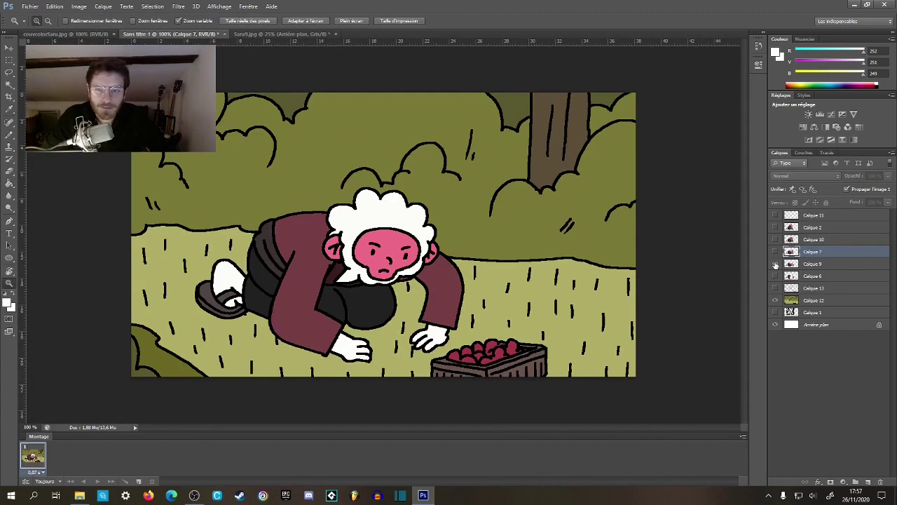
{"action": "left_click", "coordinate": [776, 264]}
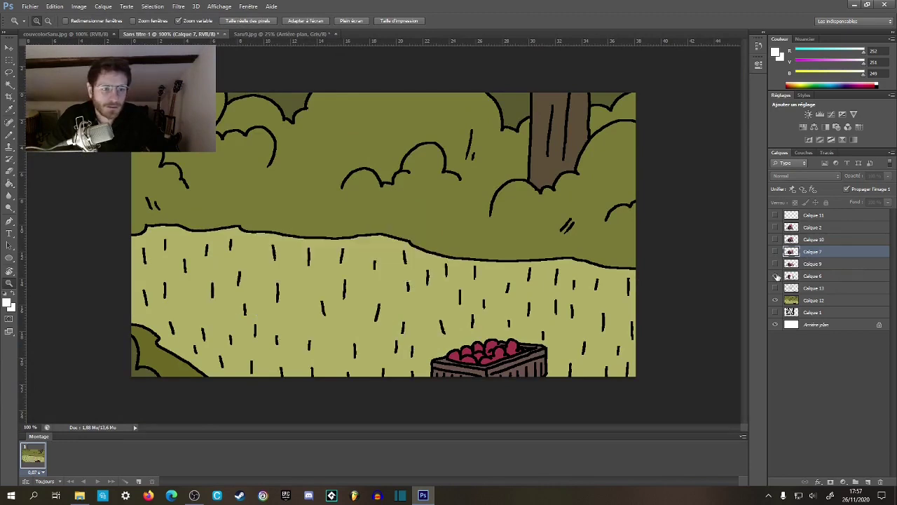
{"action": "left_click", "coordinate": [775, 276]}
{"action": "left_click", "coordinate": [775, 276]}
{"action": "left_click", "coordinate": [775, 264]}
{"action": "left_click", "coordinate": [776, 263]}
- Show Calque 6 over the background in frame 1 and add a second animation frame showing Calque 9 instead
{"action": "left_click", "coordinate": [800, 279]}
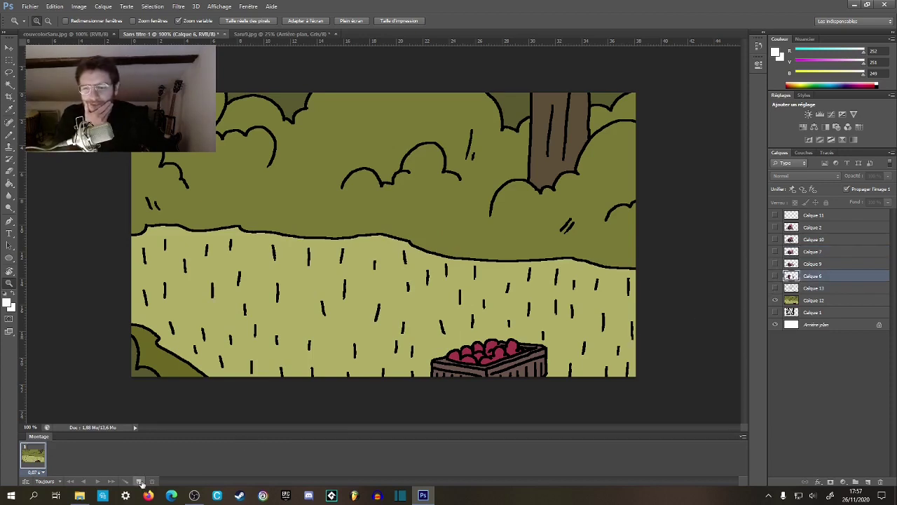
{"action": "left_click", "coordinate": [384, 353], "text": "alt"}
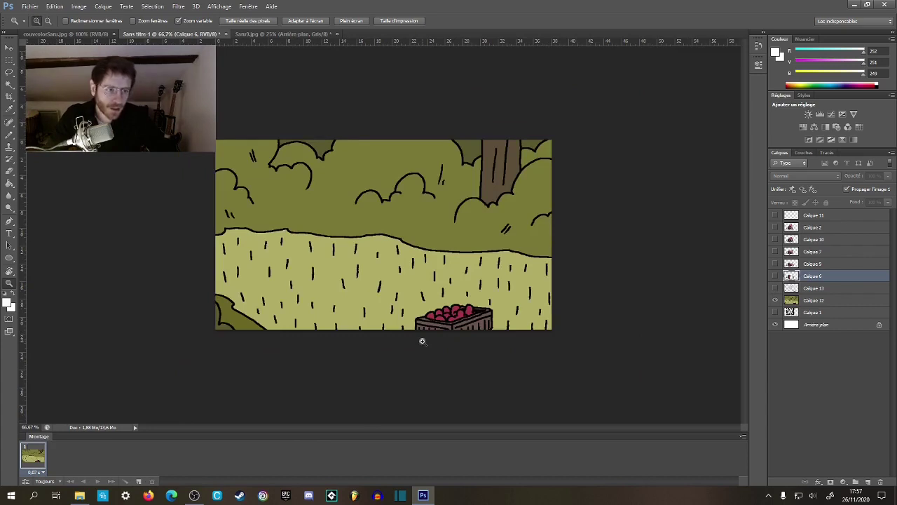
{"action": "left_click", "coordinate": [776, 276]}
{"action": "left_click", "coordinate": [138, 481]}
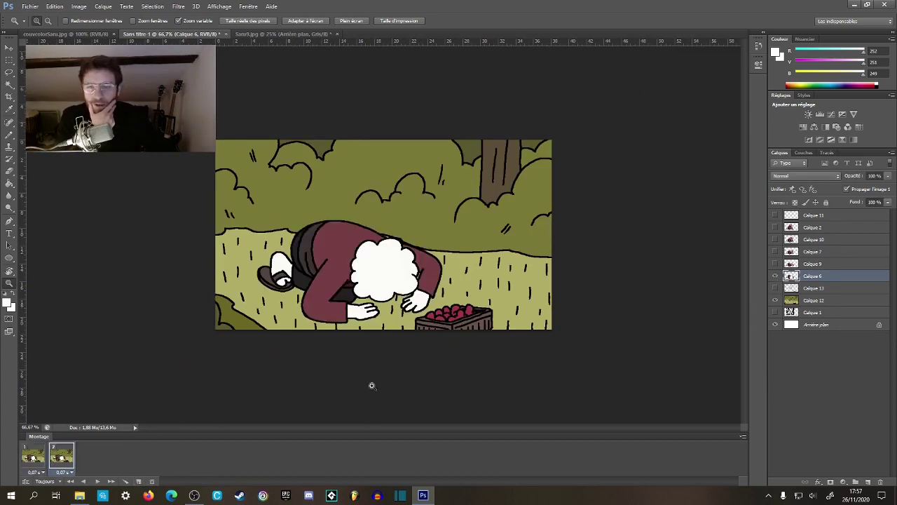
{"action": "left_click", "coordinate": [775, 264]}
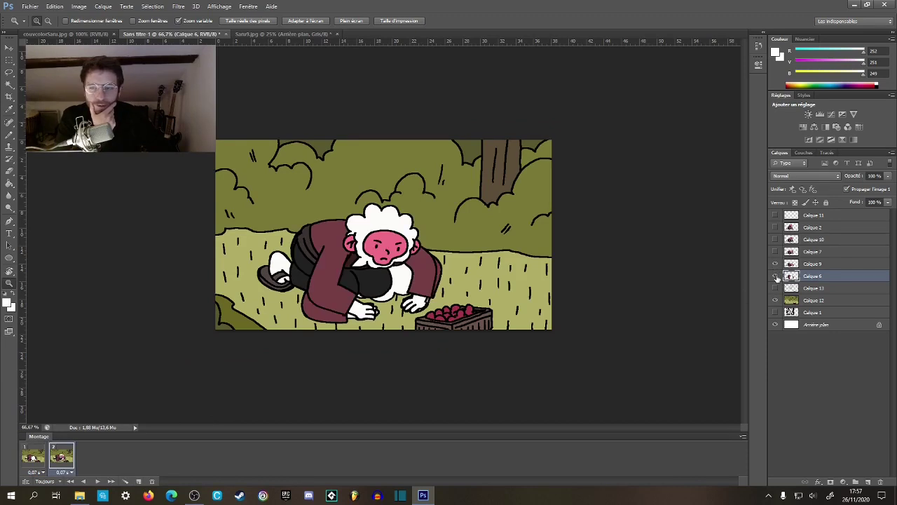
{"action": "left_click", "coordinate": [775, 276]}
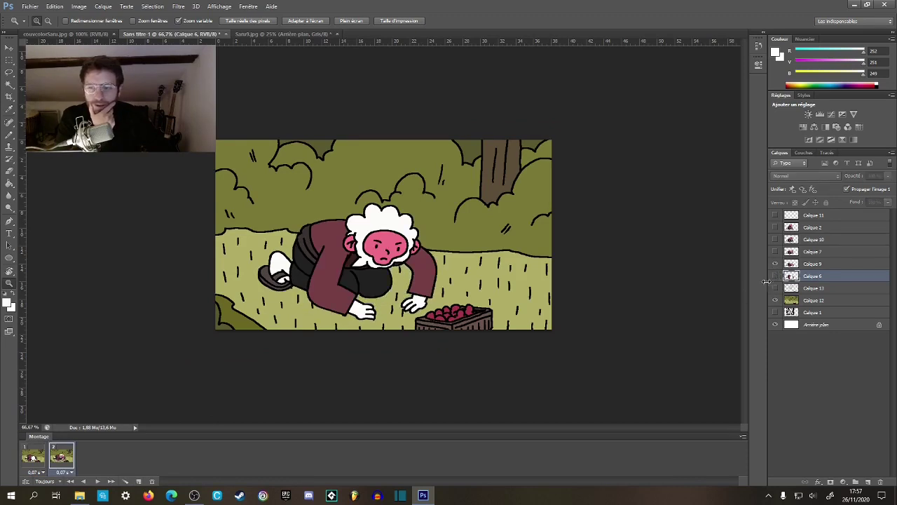
- Add a third animation frame showing only the Calque 7 pose and a fourth showing only the Calque 10 pose over the background
{"action": "left_click", "coordinate": [139, 482]}
{"action": "left_click", "coordinate": [776, 263]}
{"action": "left_click", "coordinate": [775, 252]}
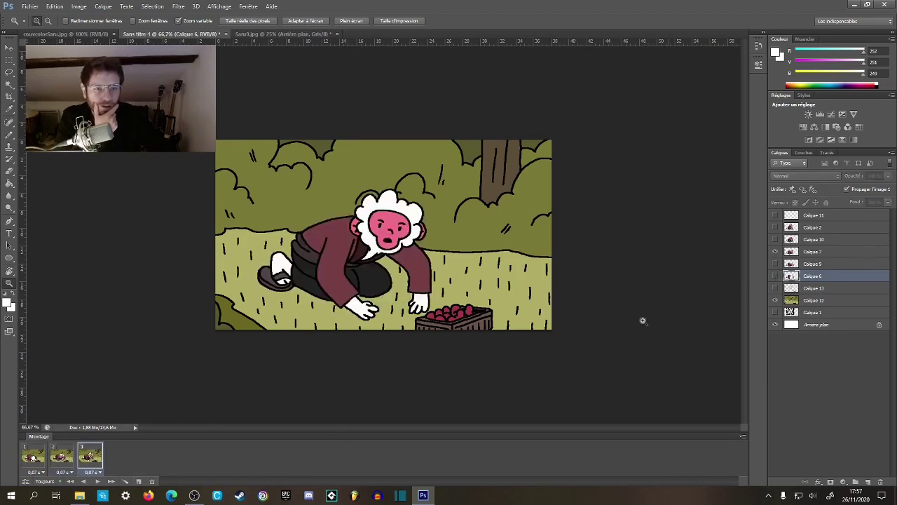
{"action": "left_click", "coordinate": [140, 482]}
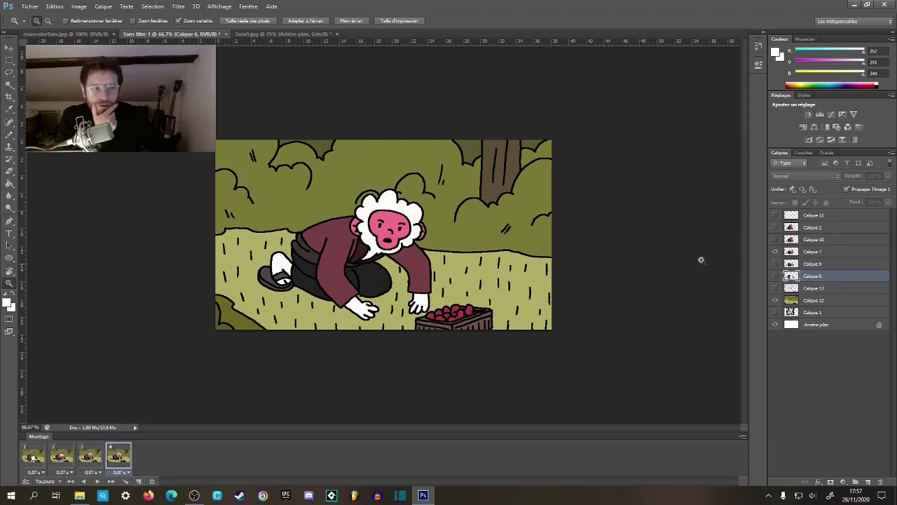
{"action": "left_click", "coordinate": [774, 251]}
{"action": "left_click", "coordinate": [775, 228]}
{"action": "left_click", "coordinate": [775, 228]}
{"action": "left_click", "coordinate": [775, 240]}
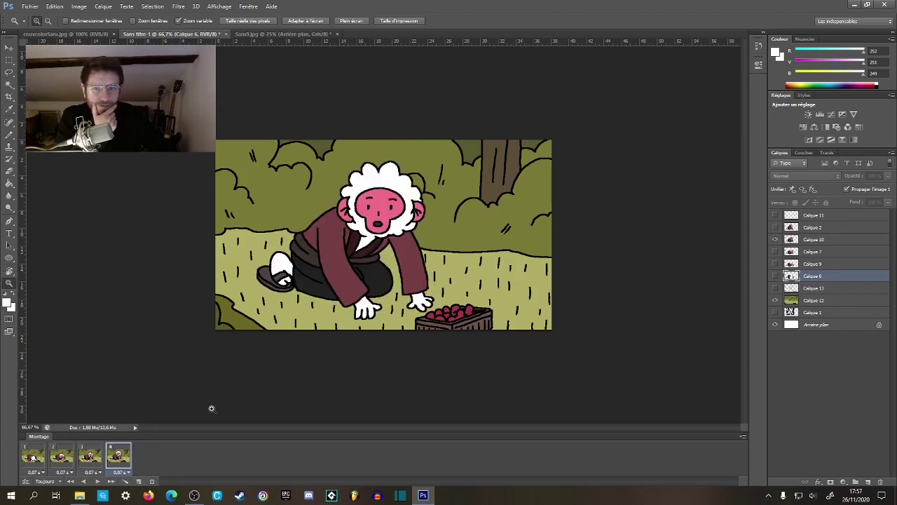
- Add a fifth animation frame showing the Calque 2 pose in place of Calque 10, and compare it with frame 4
{"action": "left_click", "coordinate": [139, 481]}
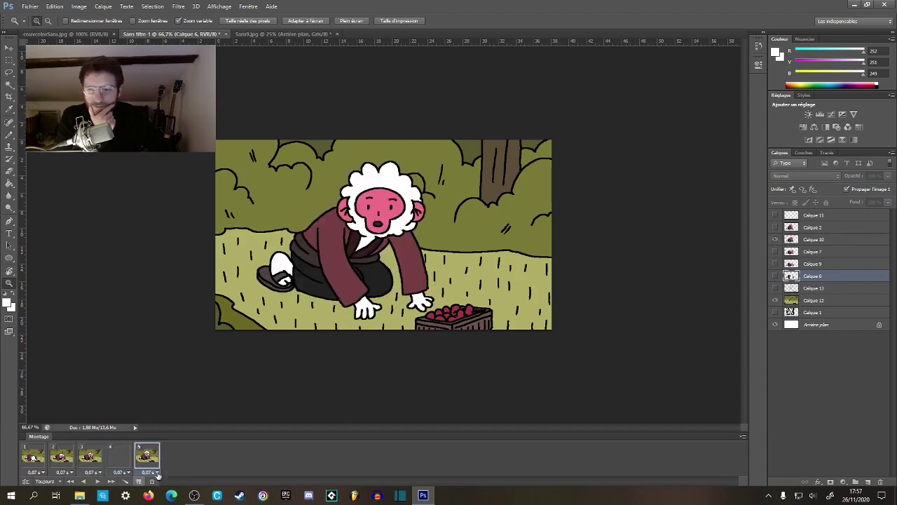
{"action": "left_click", "coordinate": [775, 227]}
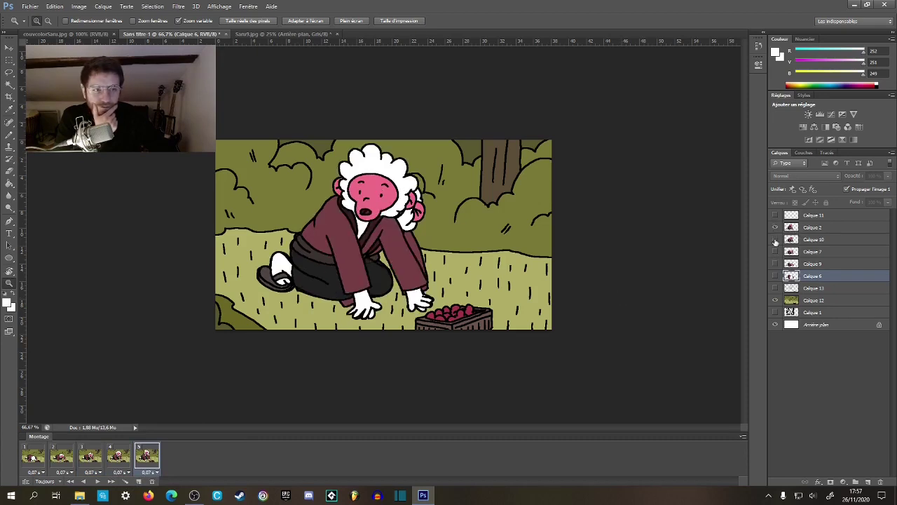
{"action": "left_click", "coordinate": [775, 239]}
{"action": "left_click", "coordinate": [118, 465]}
{"action": "left_click", "coordinate": [146, 465]}
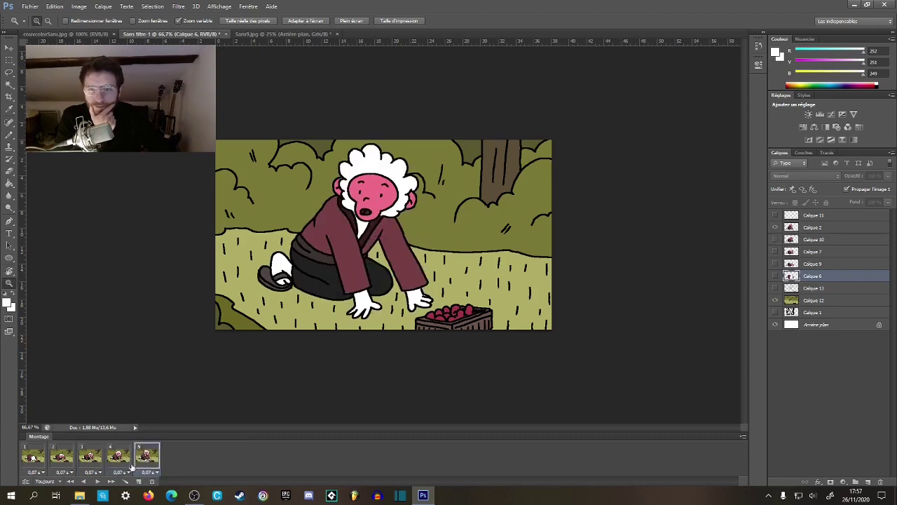
- Duplicate the Calque 2 frame until the animation has nine frames
{"action": "left_click", "coordinate": [138, 481]}
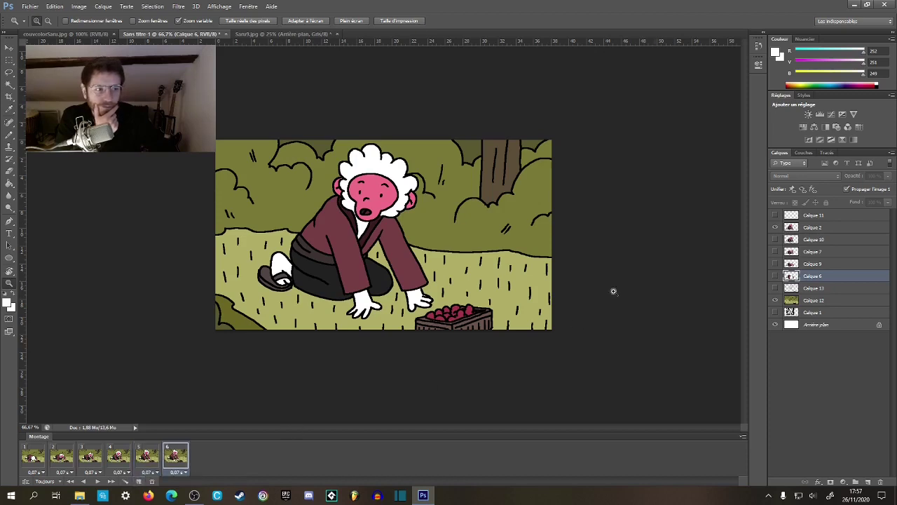
{"action": "left_click_drag", "start_coordinate": [178, 459], "coordinate": [139, 481]}
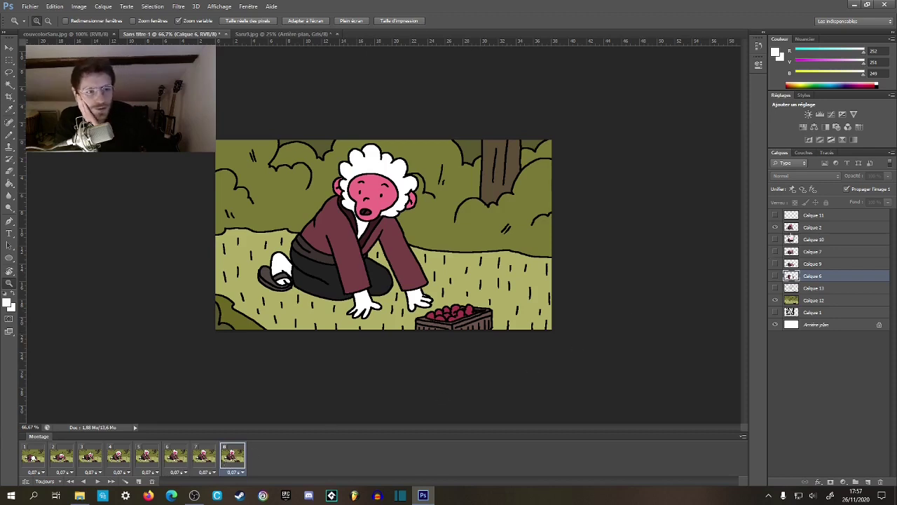
{"action": "left_click", "coordinate": [138, 482]}
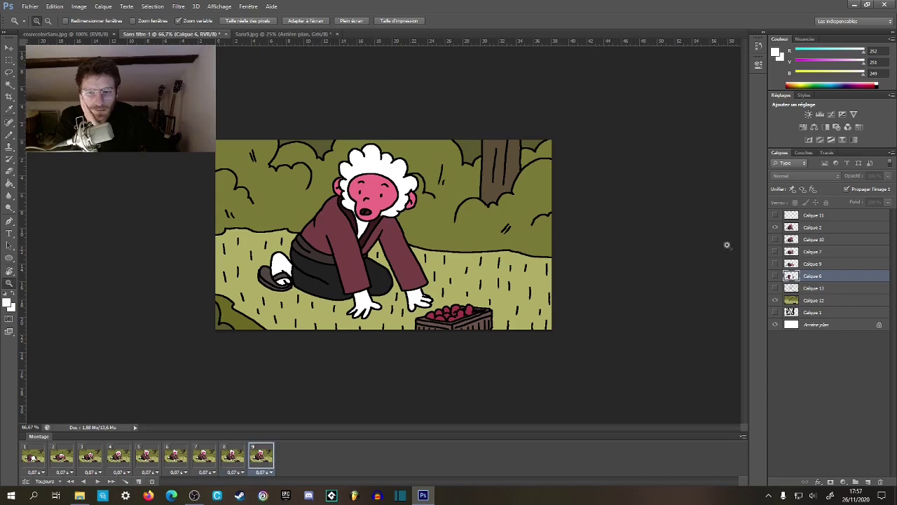
- Switch frame 9 to the Calque 10 pose and add a tenth frame showing the Calque 7 pose instead
{"action": "left_click", "coordinate": [775, 228]}
{"action": "left_click", "coordinate": [775, 239]}
{"action": "left_click", "coordinate": [139, 482]}
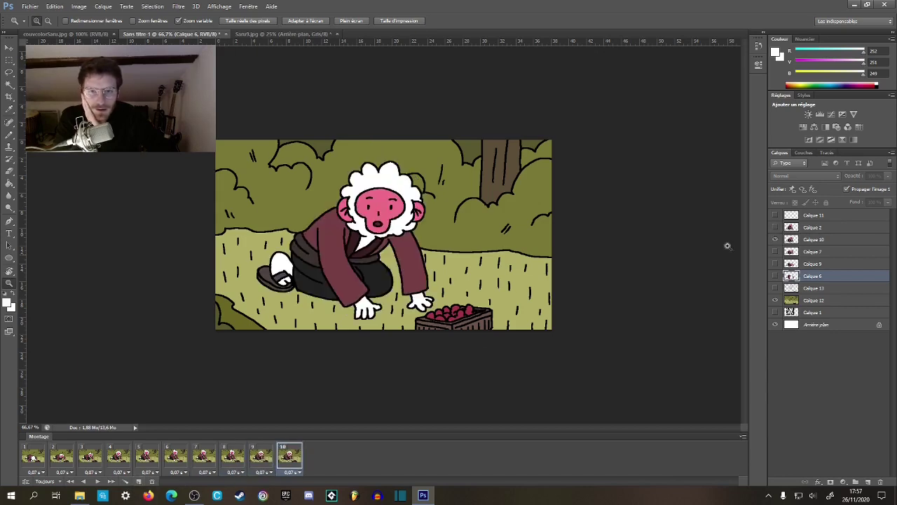
{"action": "left_click", "coordinate": [775, 239]}
{"action": "left_click", "coordinate": [775, 251]}
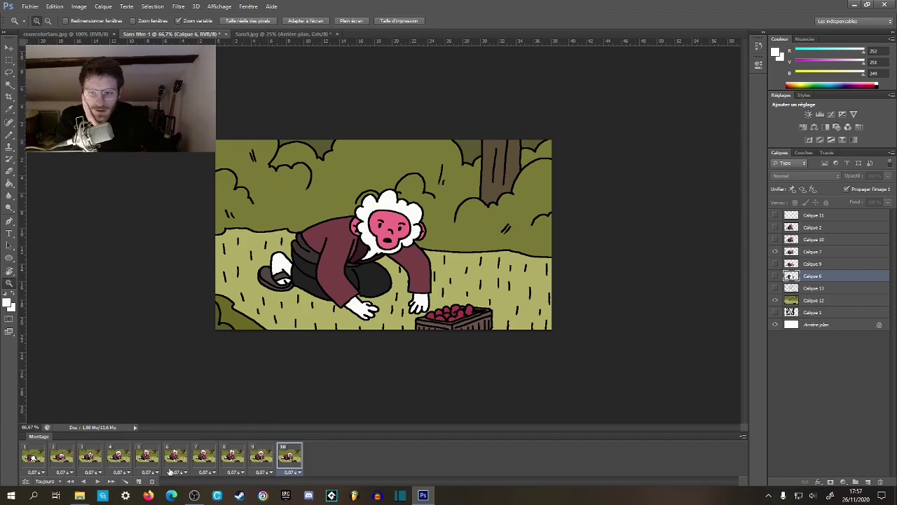
- Add frame 11 showing the Calque 9 pose and frame 12 showing the Calque 6 pose over the background
{"action": "left_click", "coordinate": [138, 482]}
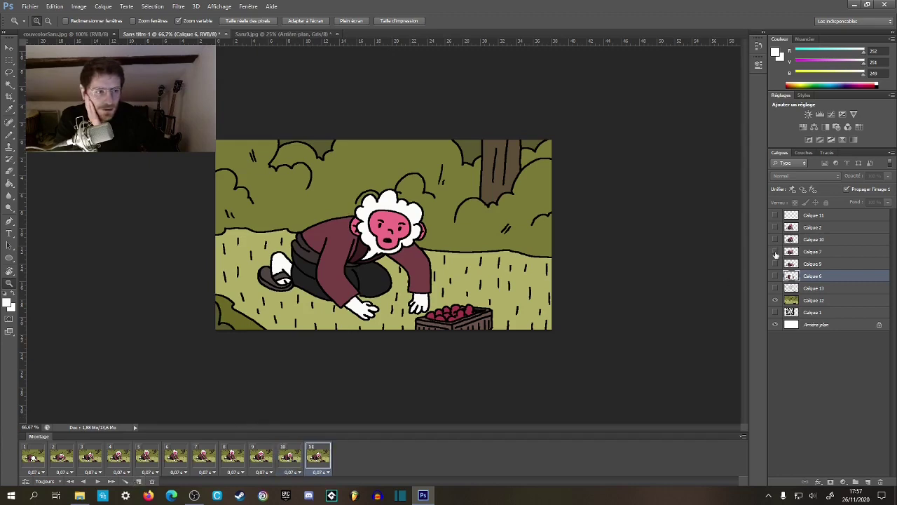
{"action": "left_click", "coordinate": [775, 251]}
{"action": "left_click", "coordinate": [775, 263]}
{"action": "left_click", "coordinate": [139, 481]}
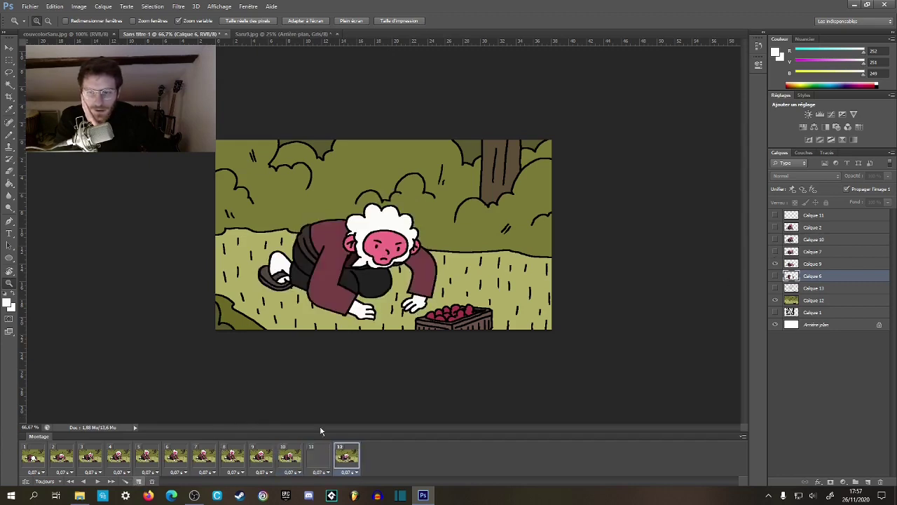
{"action": "left_click", "coordinate": [776, 263]}
{"action": "left_click", "coordinate": [776, 276]}
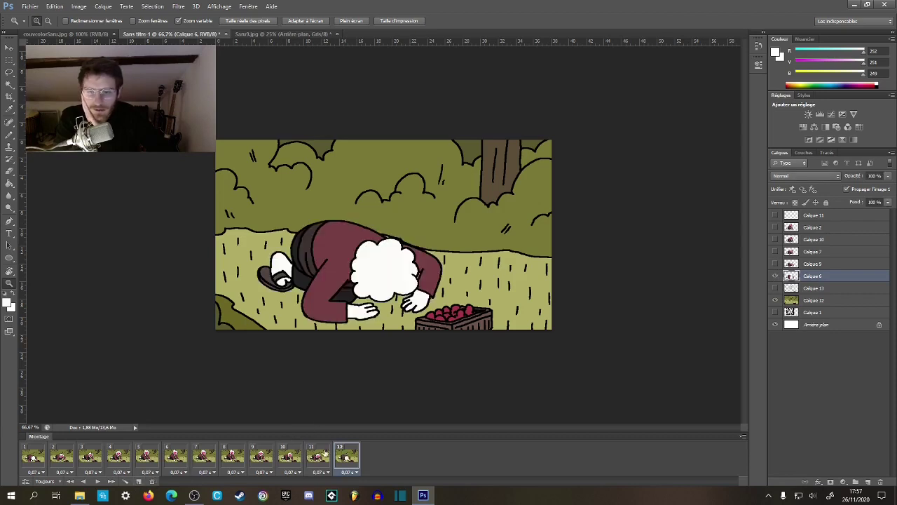
- Duplicate the Calque 6 frame until the animation has 16 frames, and play the animation to preview it
{"action": "left_click", "coordinate": [139, 482]}
{"action": "left_click_drag", "start_coordinate": [374, 457], "coordinate": [138, 482]}
{"action": "left_click_drag", "start_coordinate": [403, 459], "coordinate": [138, 482]}
{"action": "left_click_drag", "start_coordinate": [420, 452], "coordinate": [138, 482]}
{"action": "left_click", "coordinate": [98, 482]}
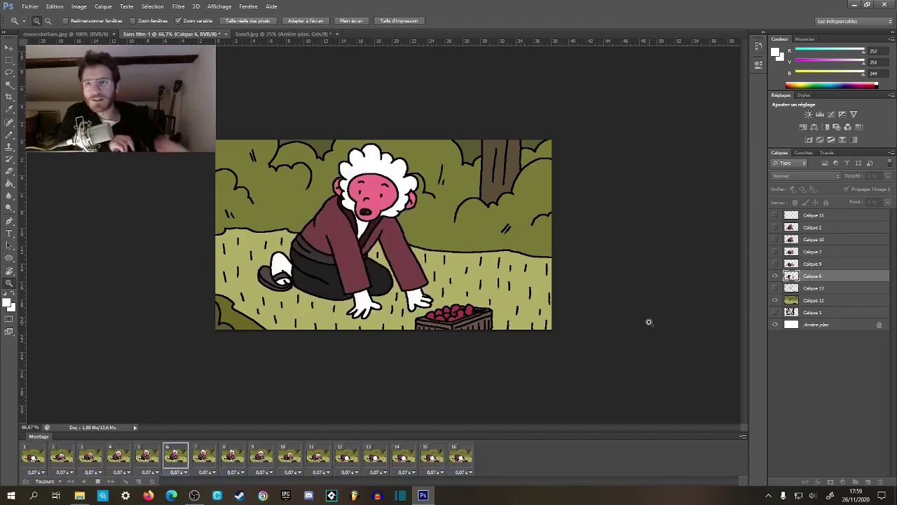
{"action": "key", "text": "space"}
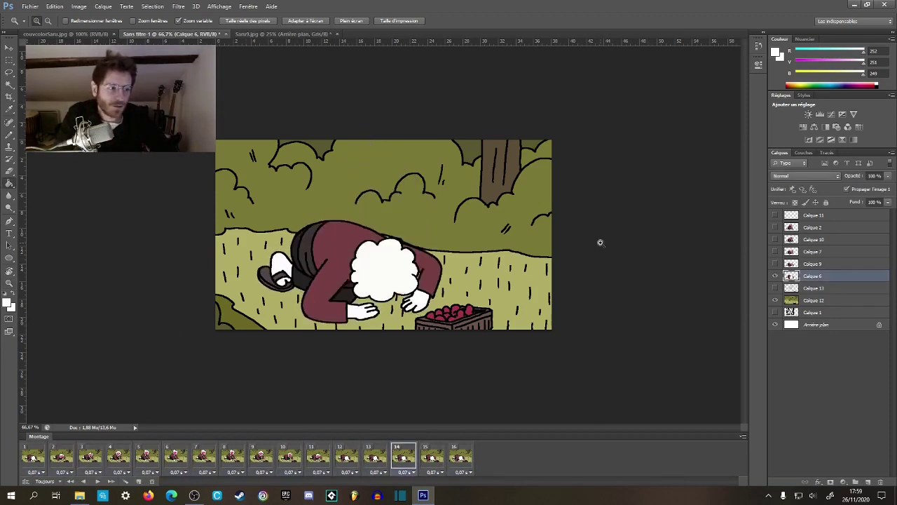
- Start saving the animation as a new Photoshop file and browse to the Saru folder inside Illustration > scann
{"action": "key", "text": "g"}
{"action": "left_click", "coordinate": [31, 6]}
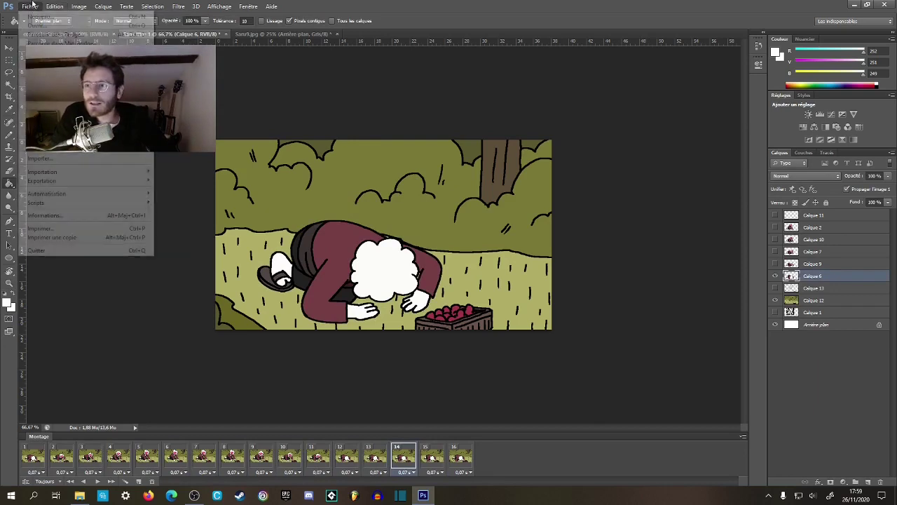
{"action": "left_click", "coordinate": [56, 118]}
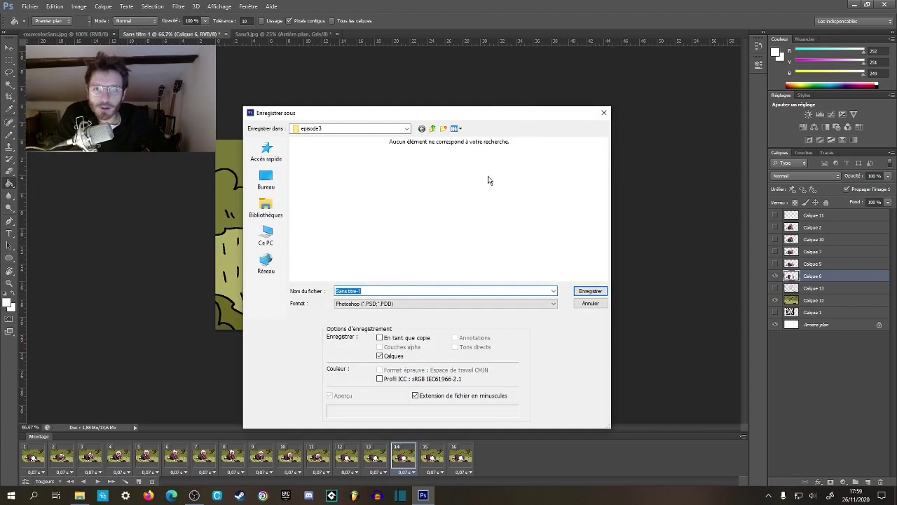
{"action": "left_click", "coordinate": [433, 129]}
{"action": "left_click", "coordinate": [433, 129]}
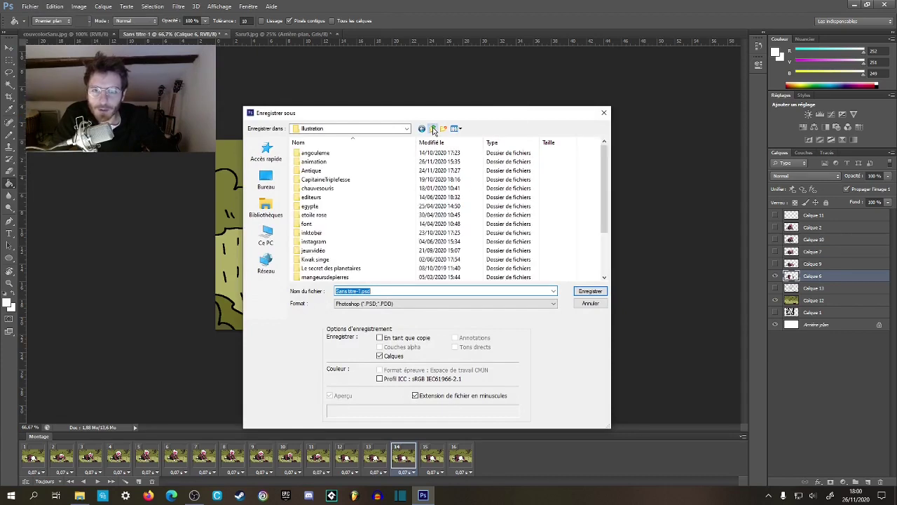
{"action": "scroll", "coordinate": [357, 225], "scroll_direction": "down", "scroll_amount": 3}
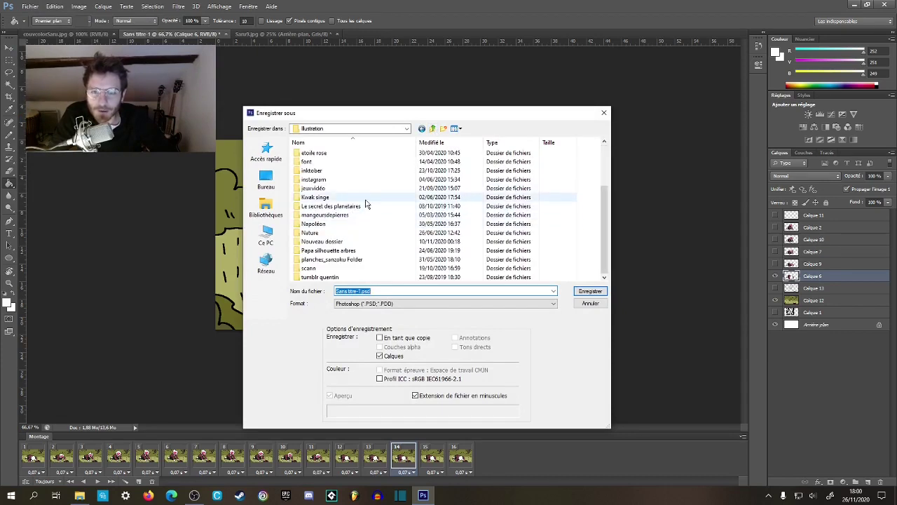
{"action": "double_click", "coordinate": [310, 268]}
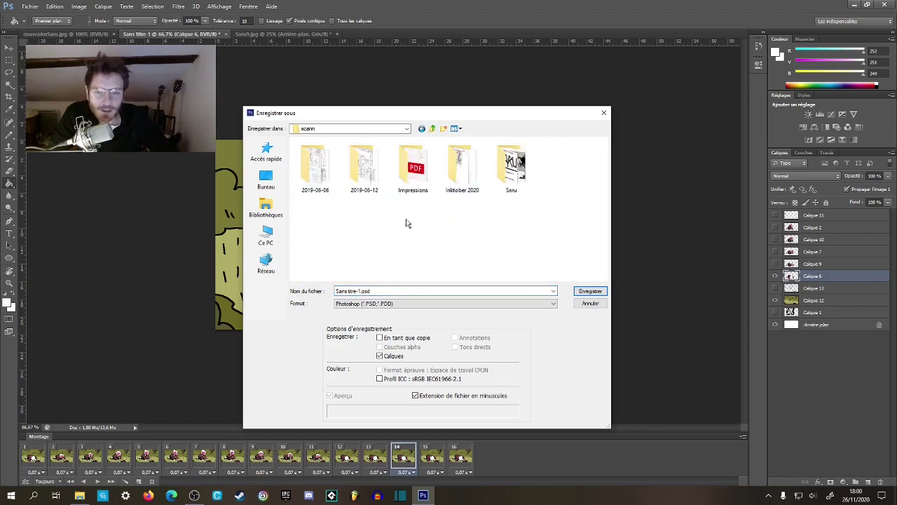
{"action": "double_click", "coordinate": [517, 179]}
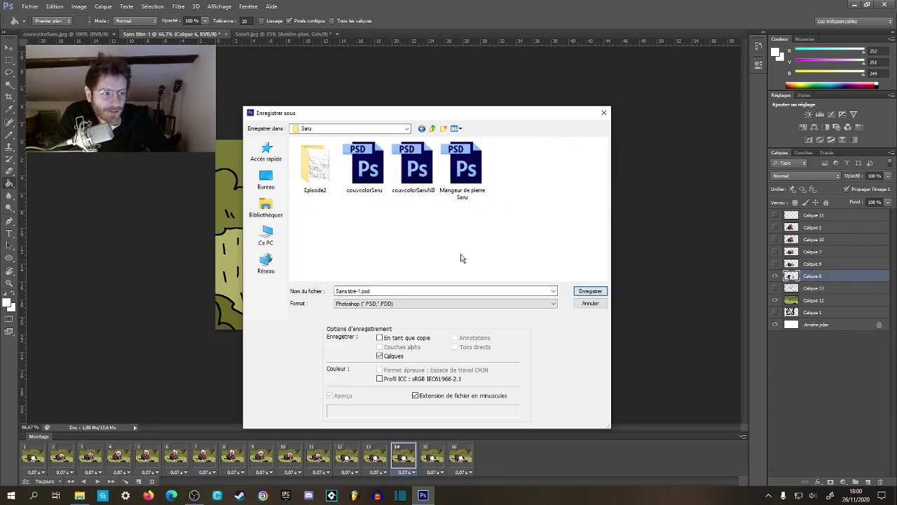
- Name the file scene1.psd and save it in Photoshop format with layers and maximised compatibility
{"action": "left_click", "coordinate": [377, 290]}
{"action": "left_click", "coordinate": [360, 290]}
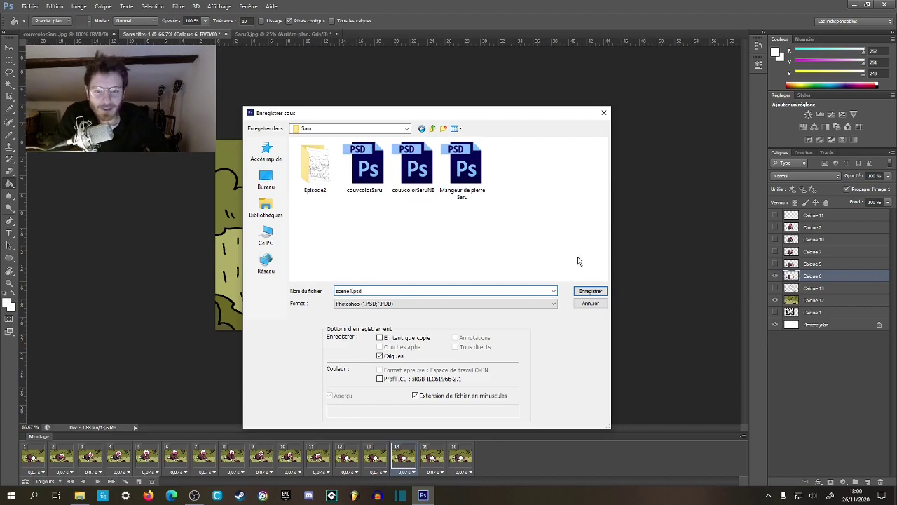
{"action": "left_click", "coordinate": [590, 291]}
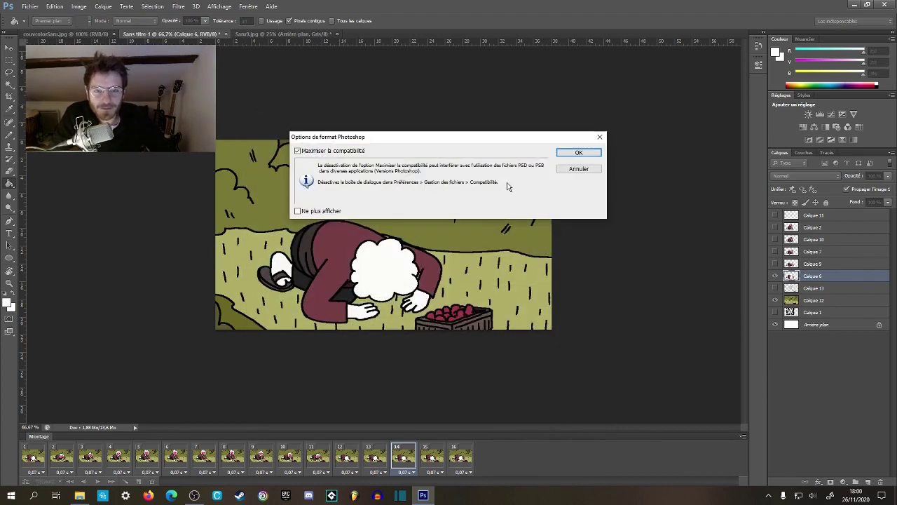
{"action": "left_click", "coordinate": [571, 153]}
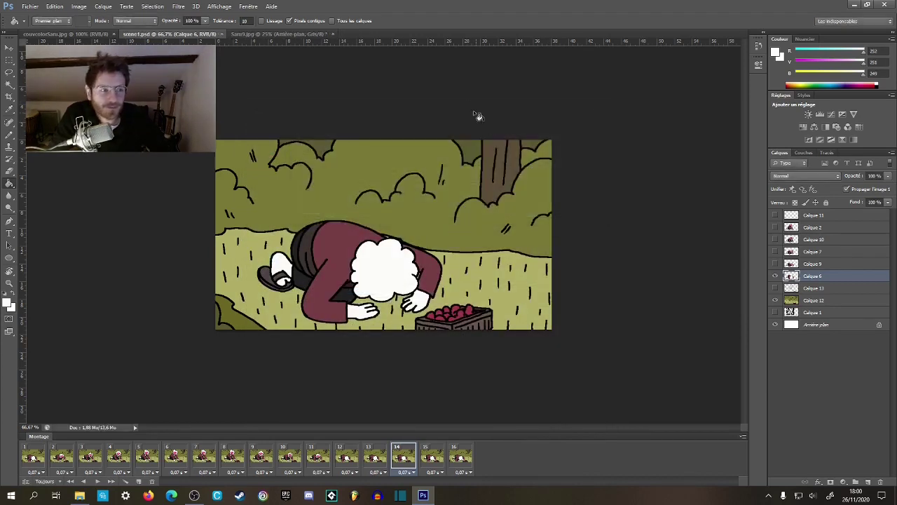
- Switch to the couvcolorSaru.jpg document and zoom out to 16.7% to examine the whole colour cover
{"action": "left_click", "coordinate": [251, 34]}
{"action": "left_click", "coordinate": [200, 35]}
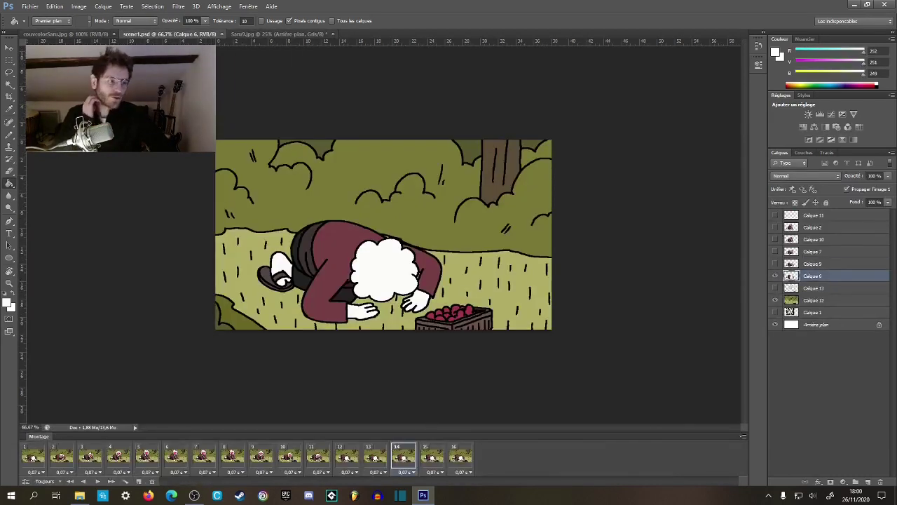
{"action": "left_click", "coordinate": [67, 34]}
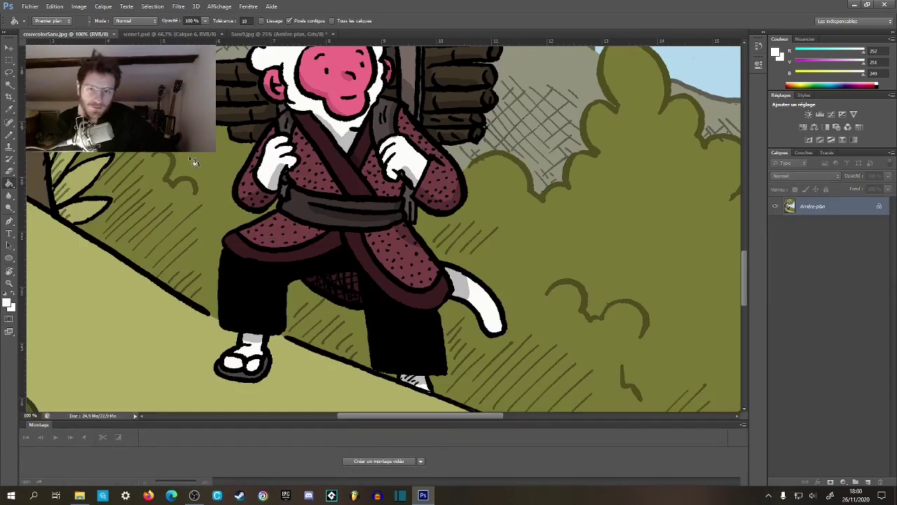
{"action": "key", "text": "z"}
{"action": "left_click", "coordinate": [296, 219], "text": "alt"}
{"action": "left_click", "coordinate": [296, 220], "text": "alt"}
{"action": "left_click", "coordinate": [296, 220], "text": "alt"}
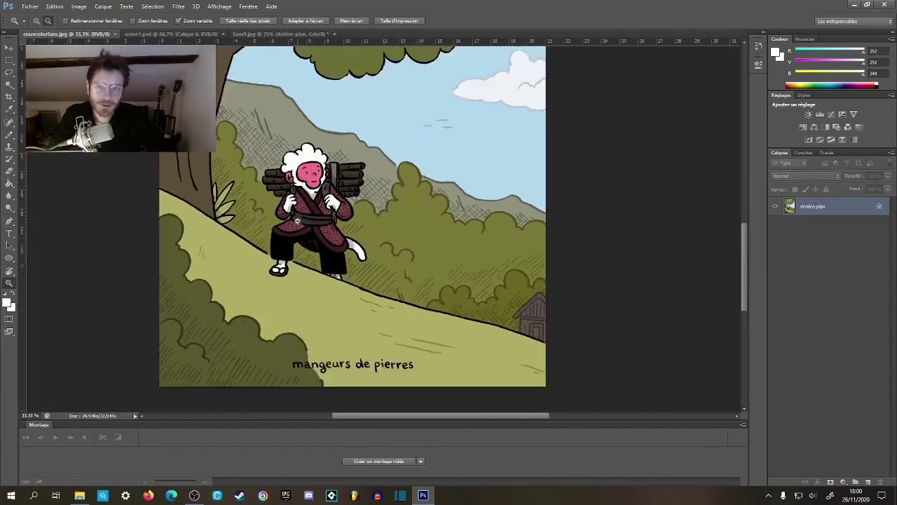
{"action": "left_click", "coordinate": [296, 220], "text": "alt"}
{"action": "left_click", "coordinate": [311, 204], "text": "alt"}
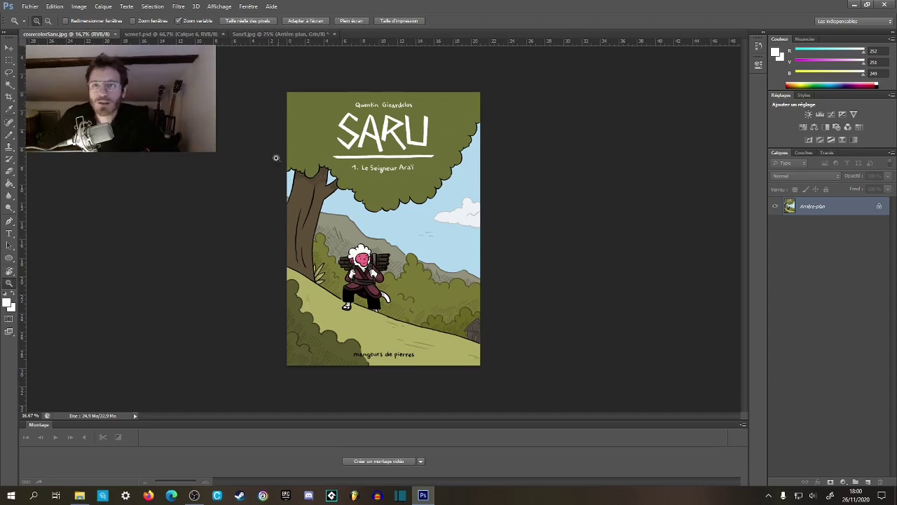
- Look over the panels of the black-and-white comic page document, and return to scene1.psd
{"action": "left_click", "coordinate": [283, 36]}
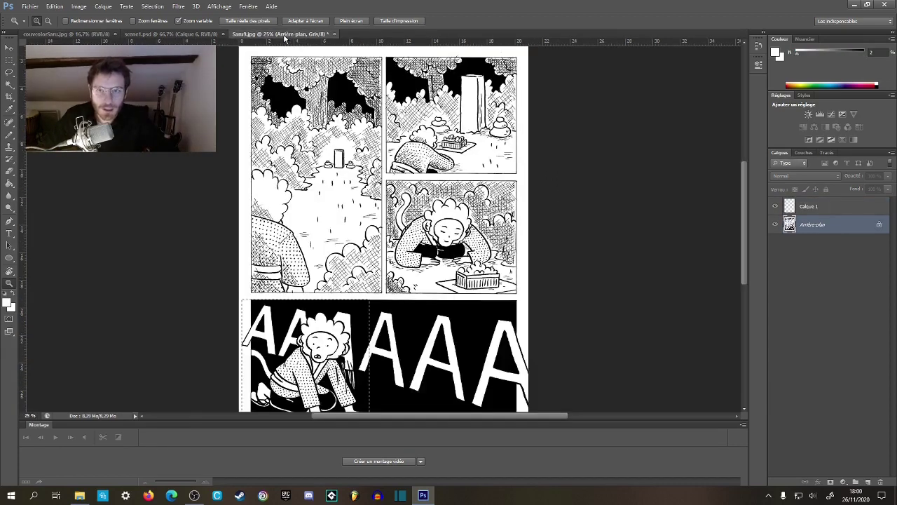
{"action": "scroll", "coordinate": [425, 172], "scroll_direction": "down", "scroll_amount": 5}
{"action": "scroll", "coordinate": [315, 253], "scroll_direction": "up", "scroll_amount": 3}
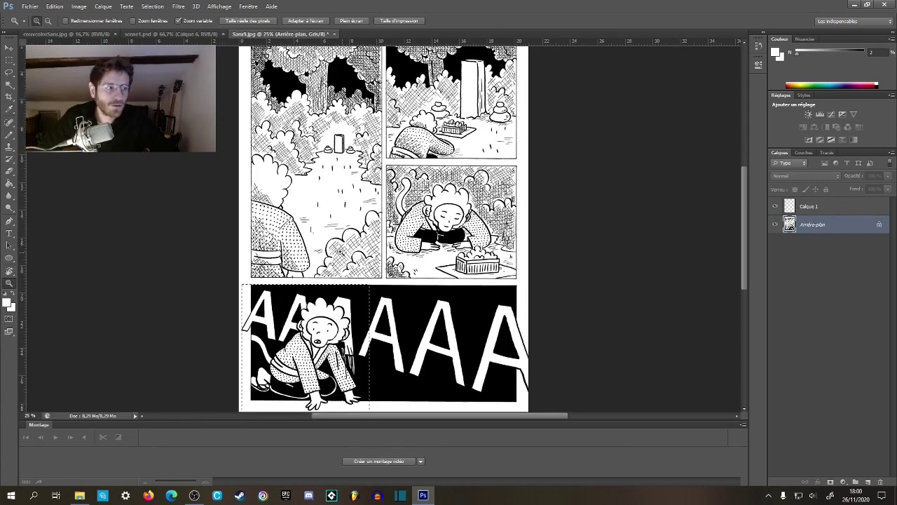
{"action": "scroll", "coordinate": [340, 250], "scroll_direction": "up", "scroll_amount": 2}
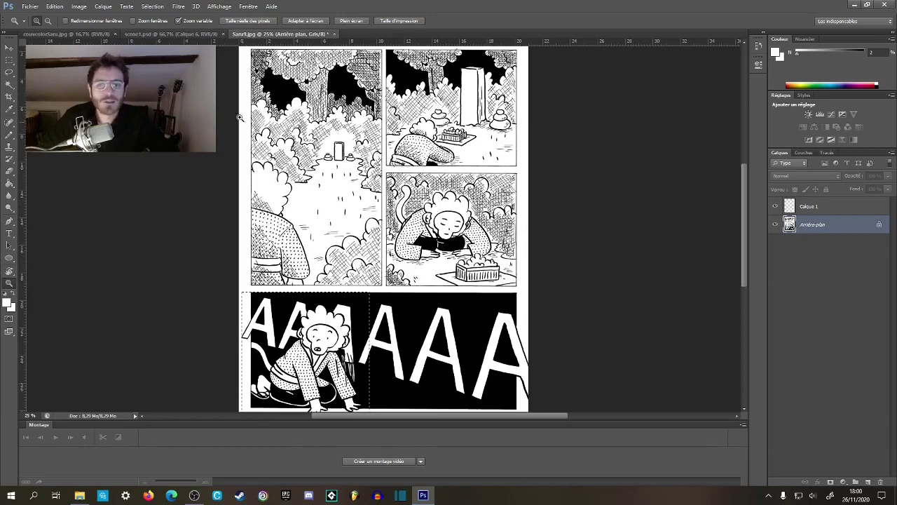
{"action": "left_click", "coordinate": [180, 34]}
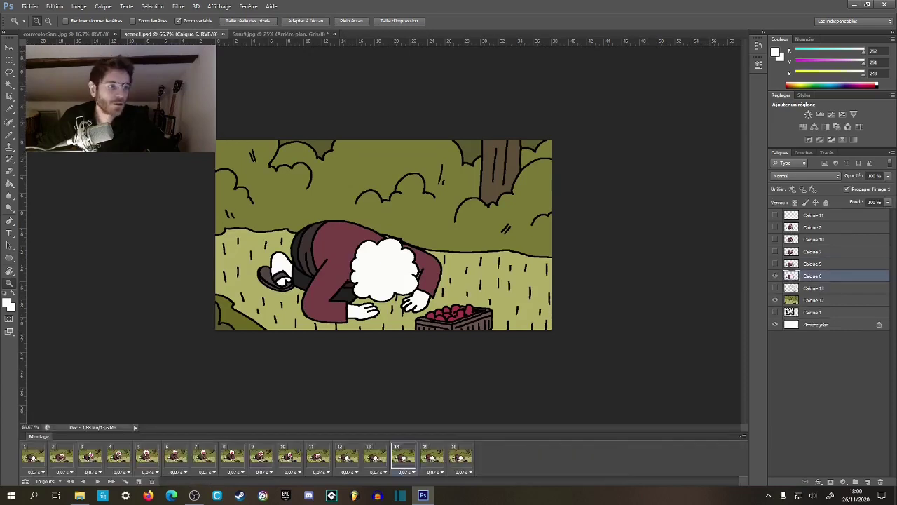